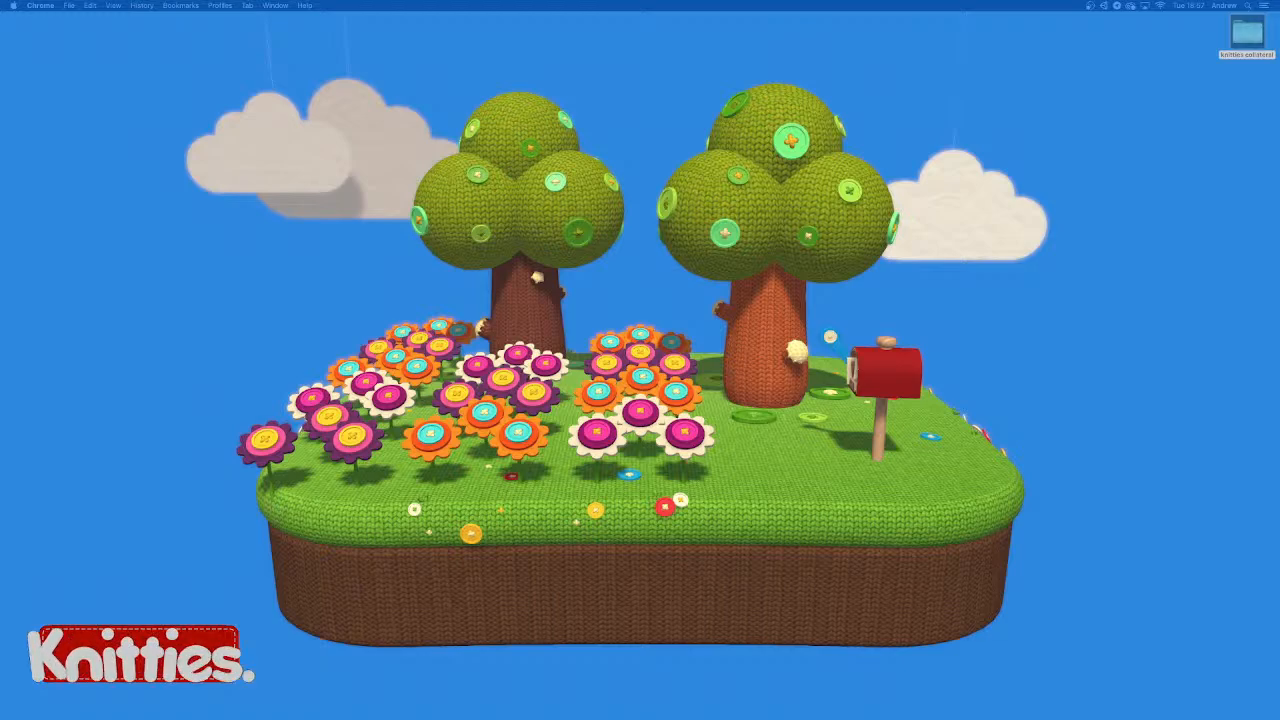
Switch to Maya and delete the flattened cylinder mesh from the flower base scene
mouse_move(641, 718)
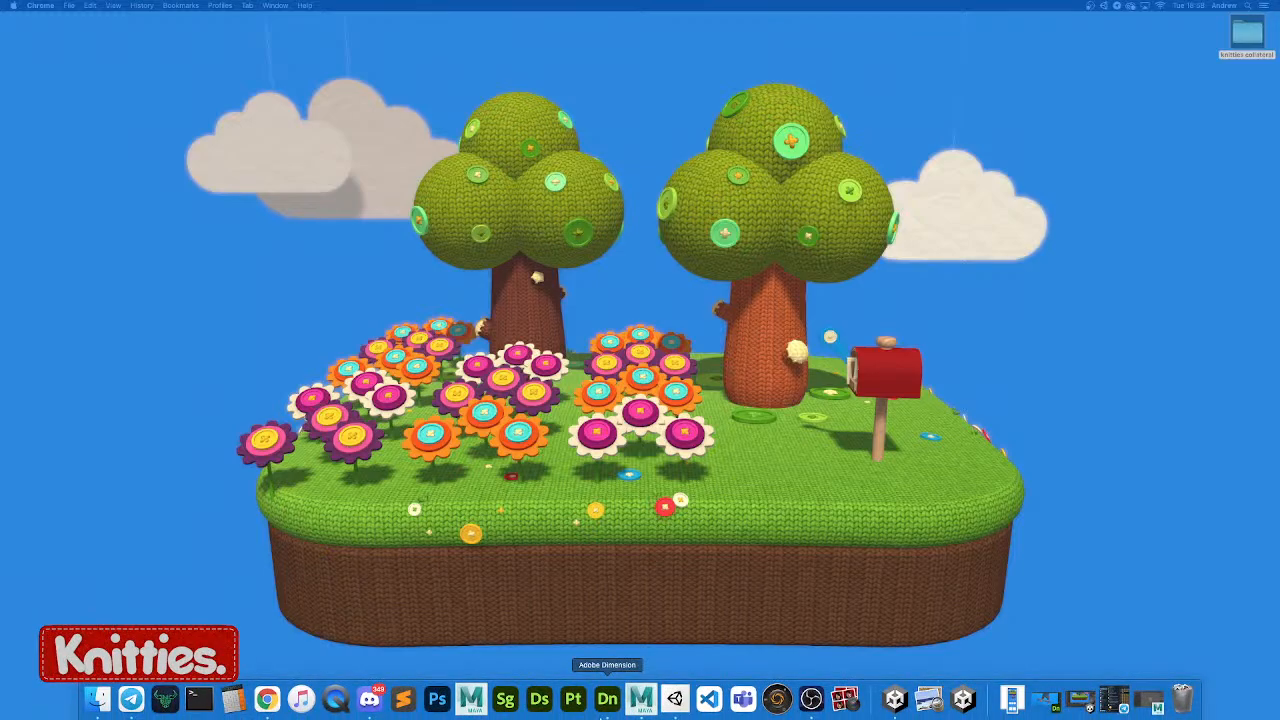
left_click(658, 695)
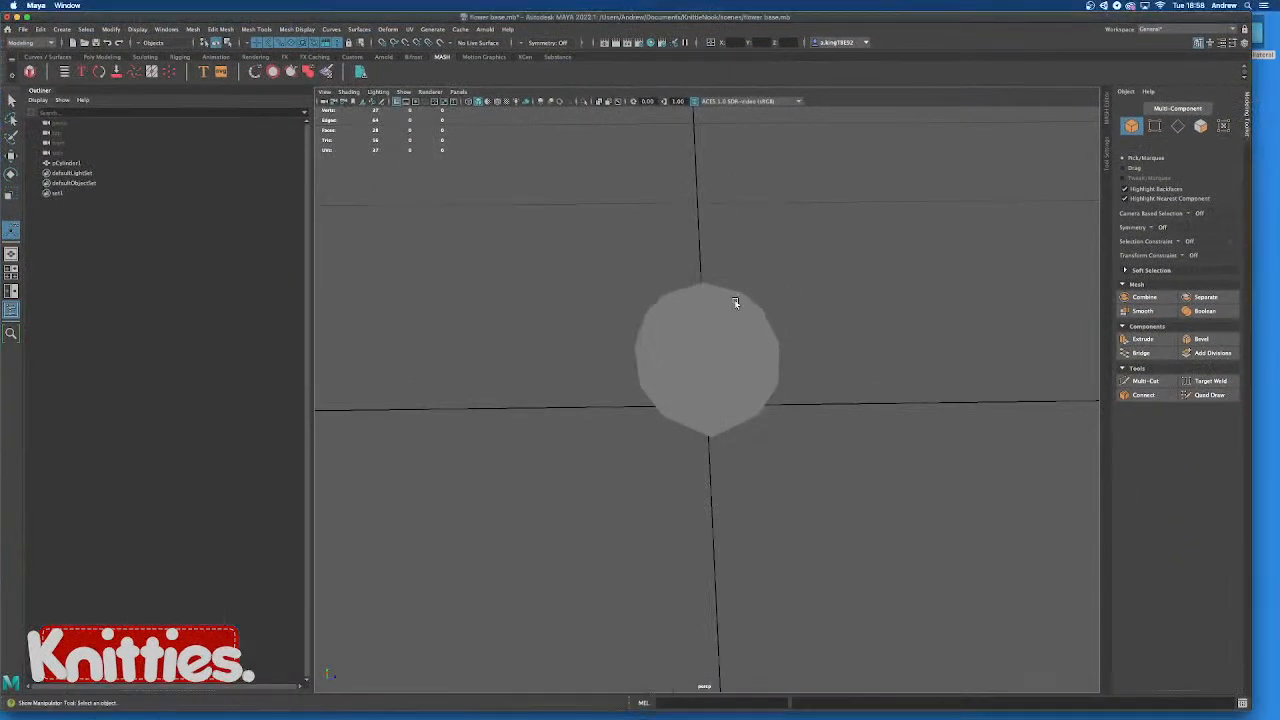
left_click(732, 314)
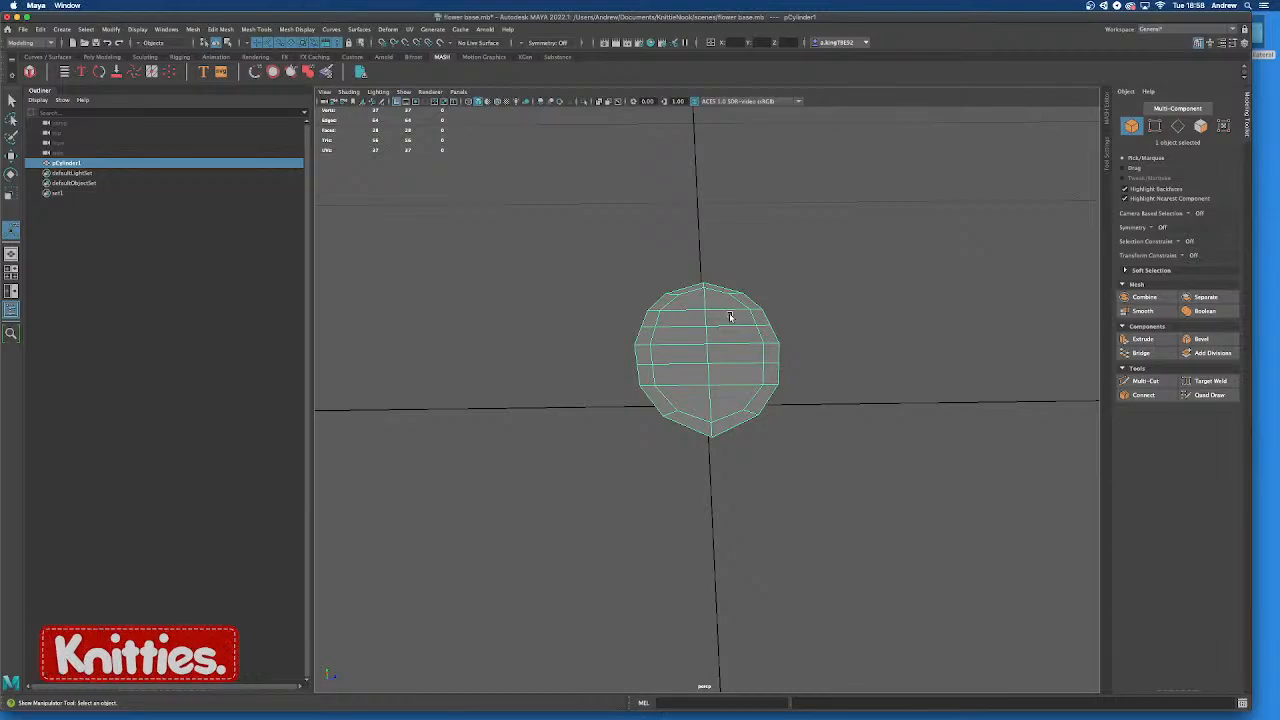
left_click_drag(677, 363, 780, 366, "alt")
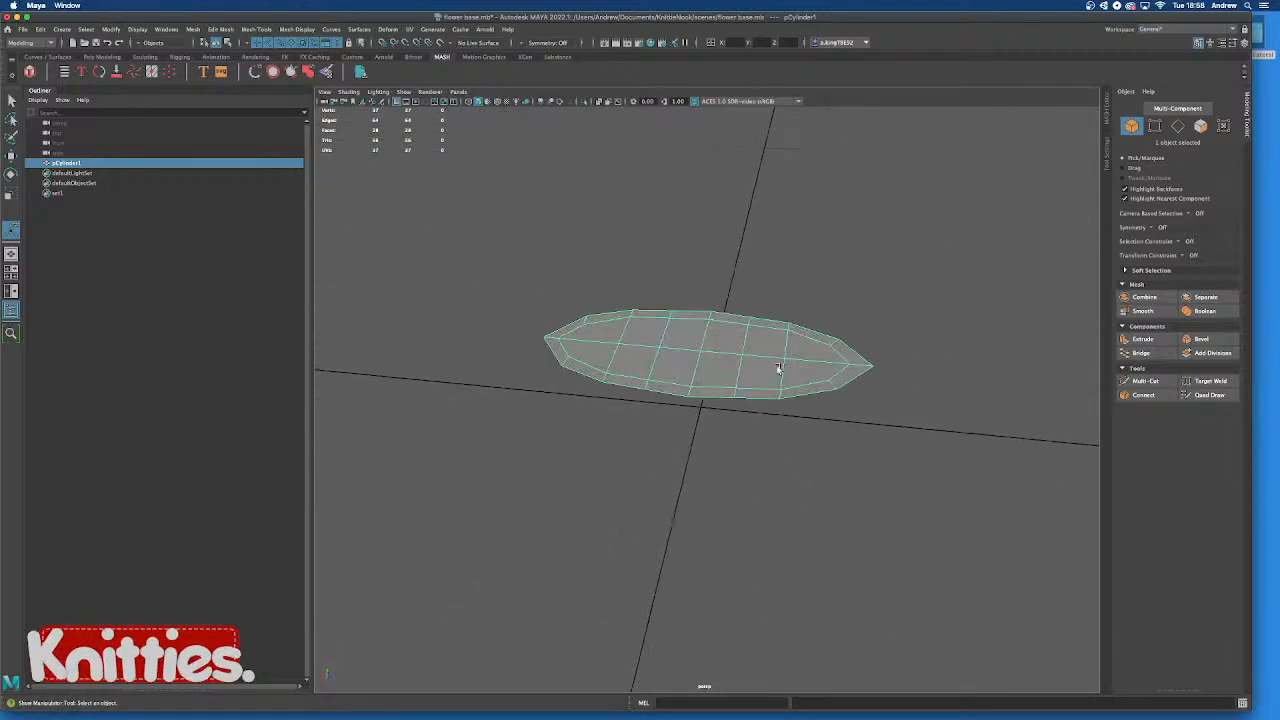
key("super+z")
left_click(725, 365)
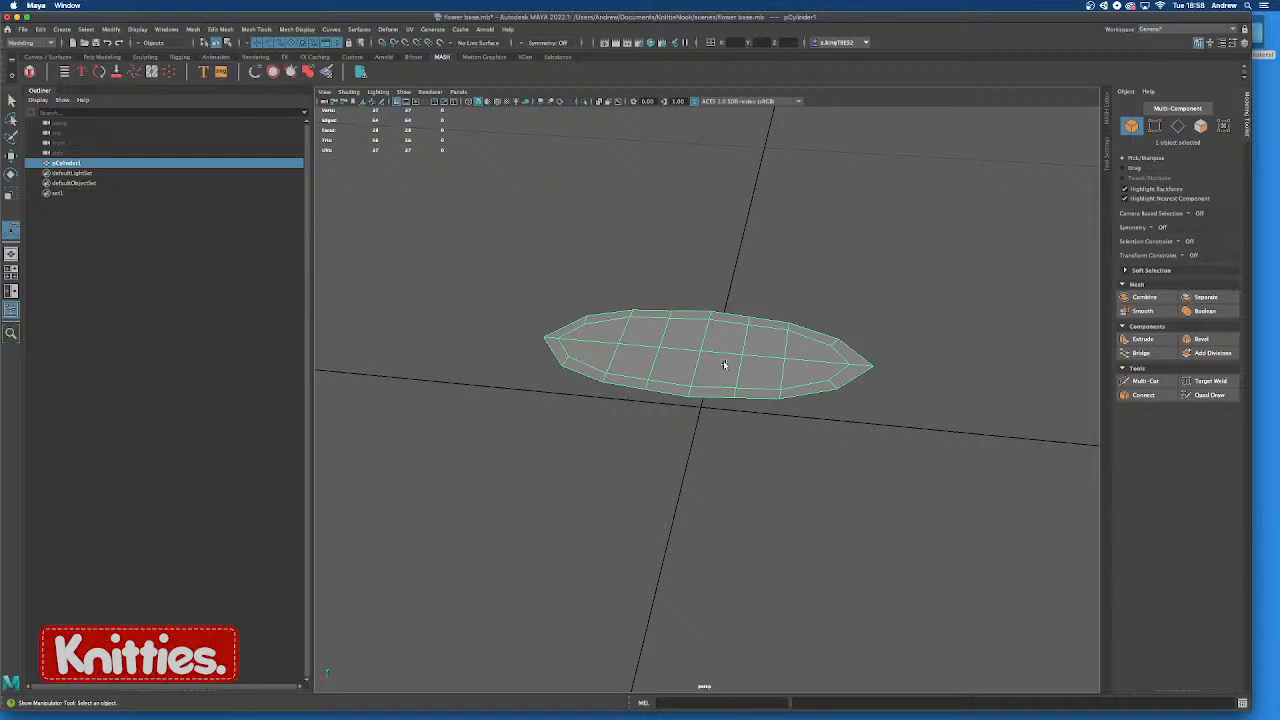
key("Delete")
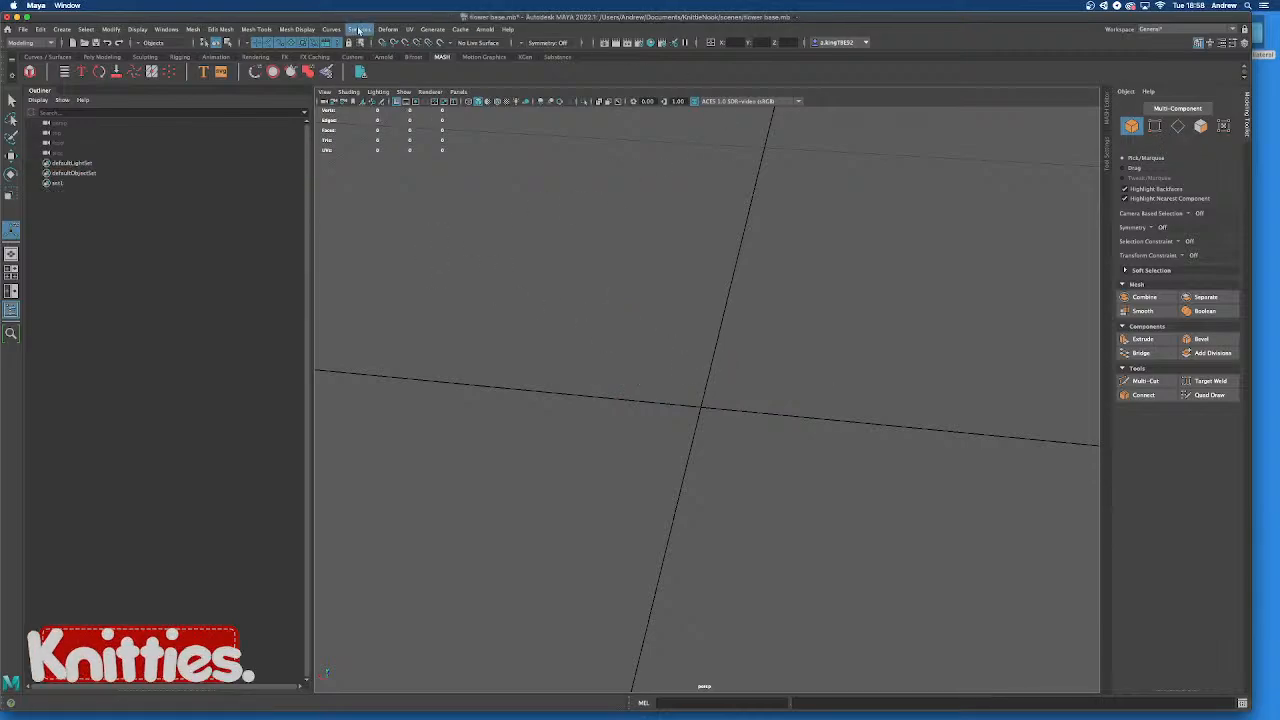
Start a new empty scene without saving the changes to flower base, and minimize the Maya window
left_click(23, 30)
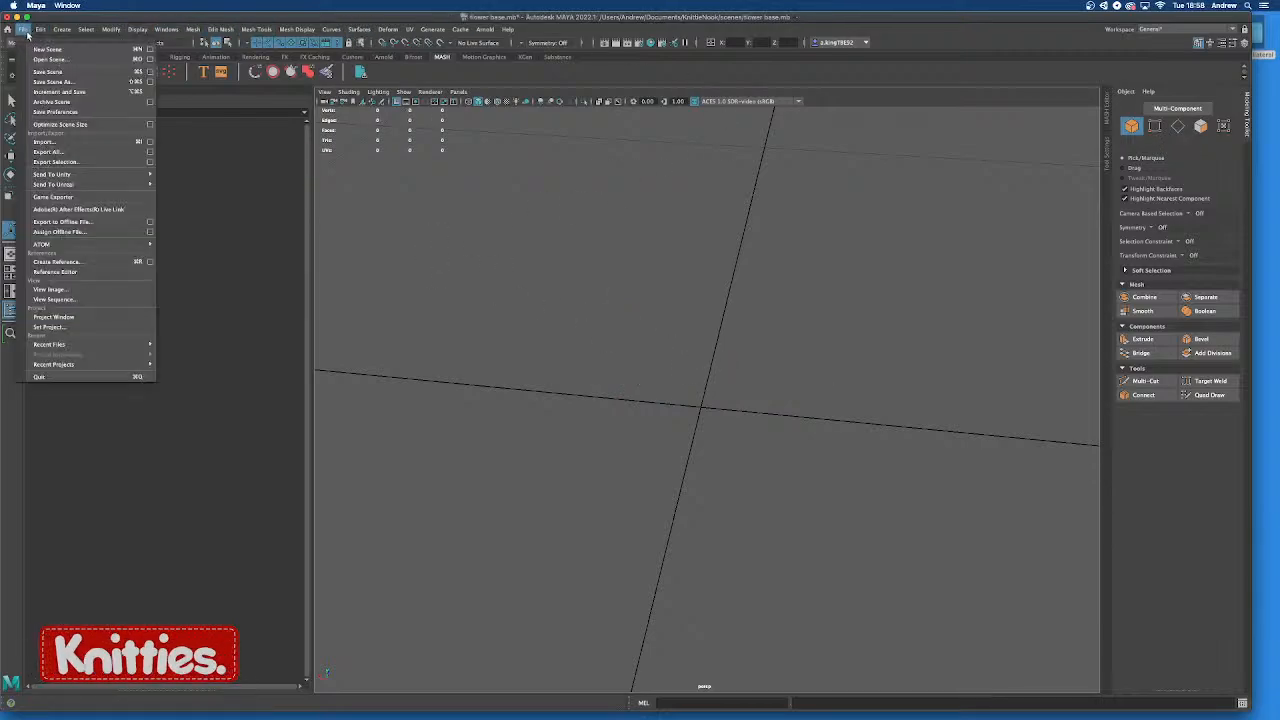
left_click(45, 49)
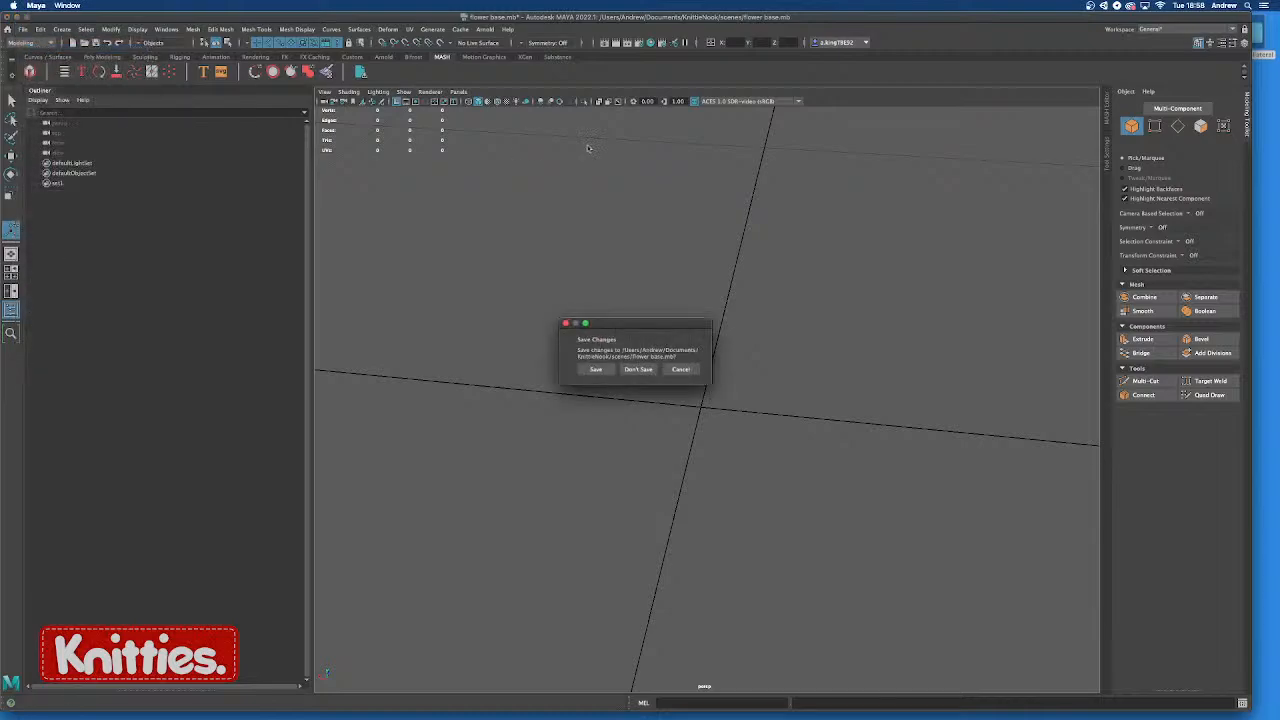
left_click(637, 370)
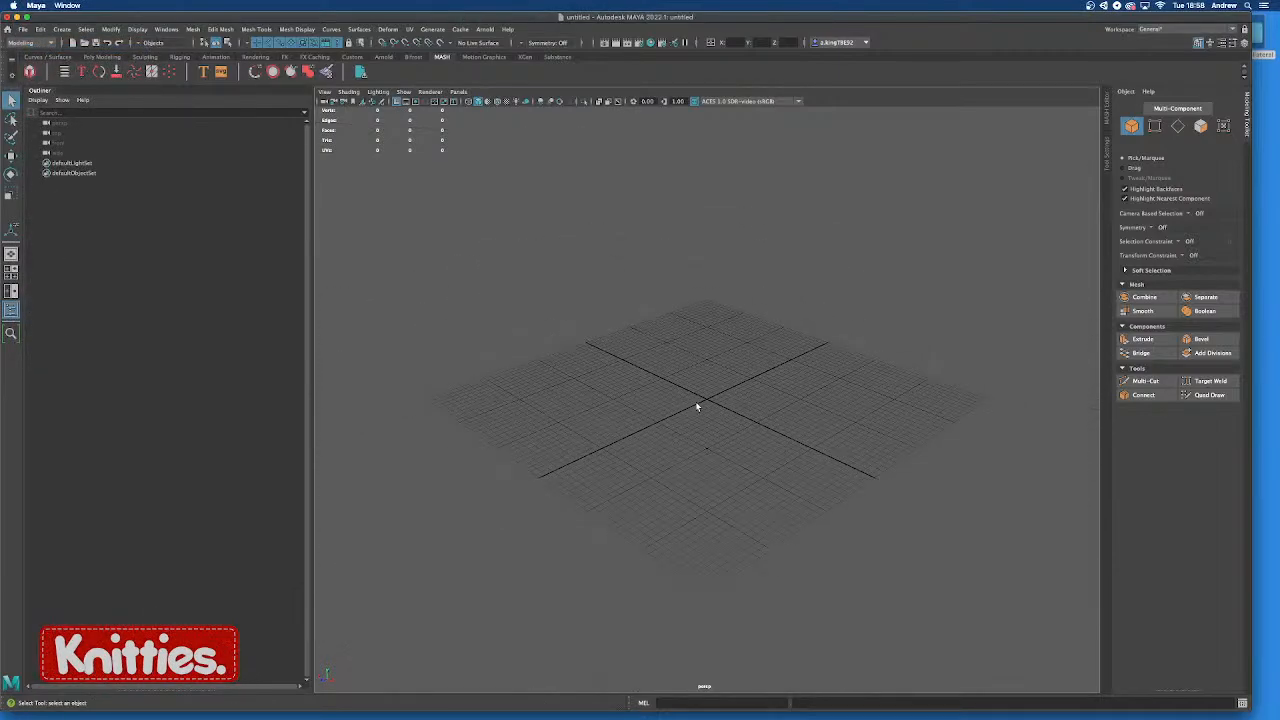
left_click_drag(697, 406, 692, 372, "alt")
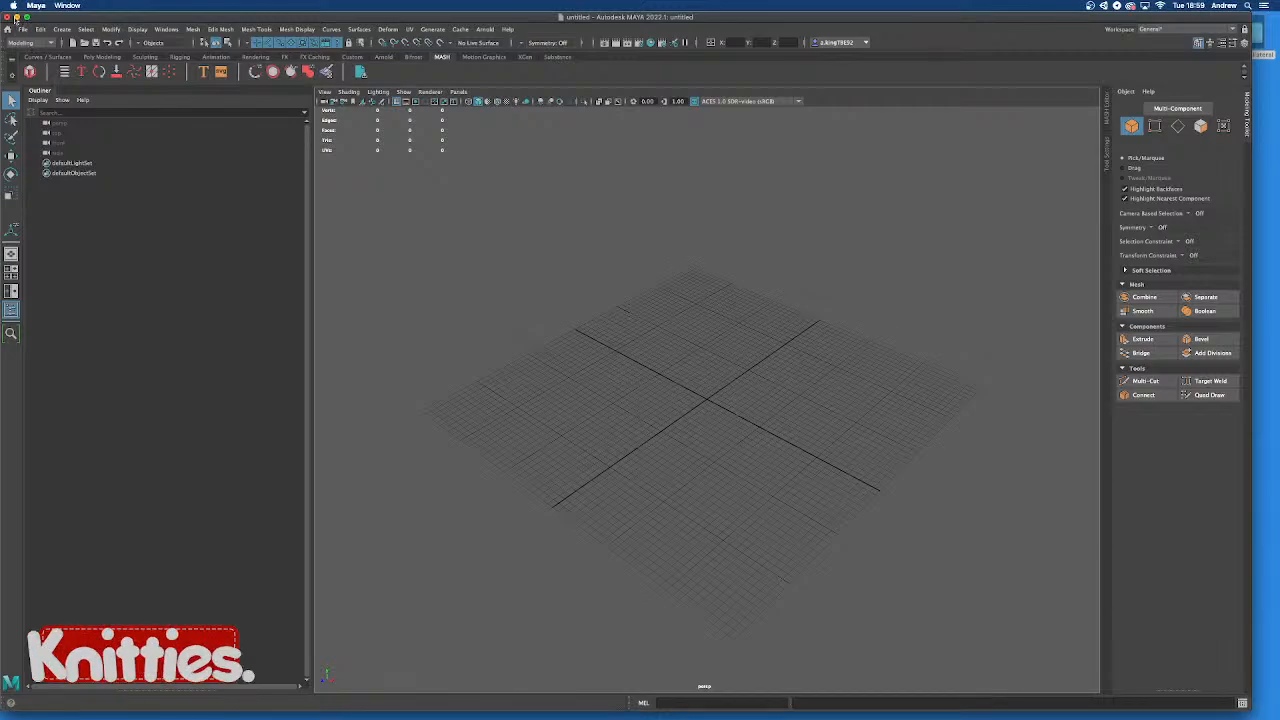
left_click(16, 18)
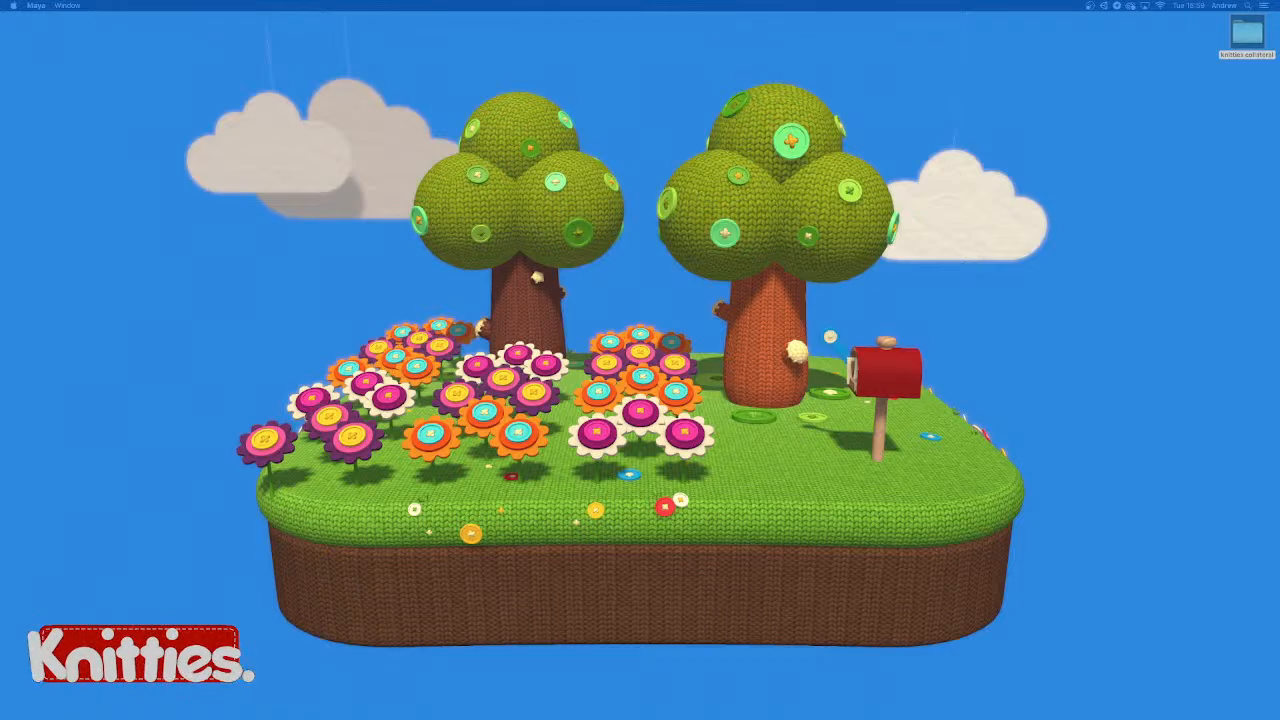
mouse_move(389, 716)
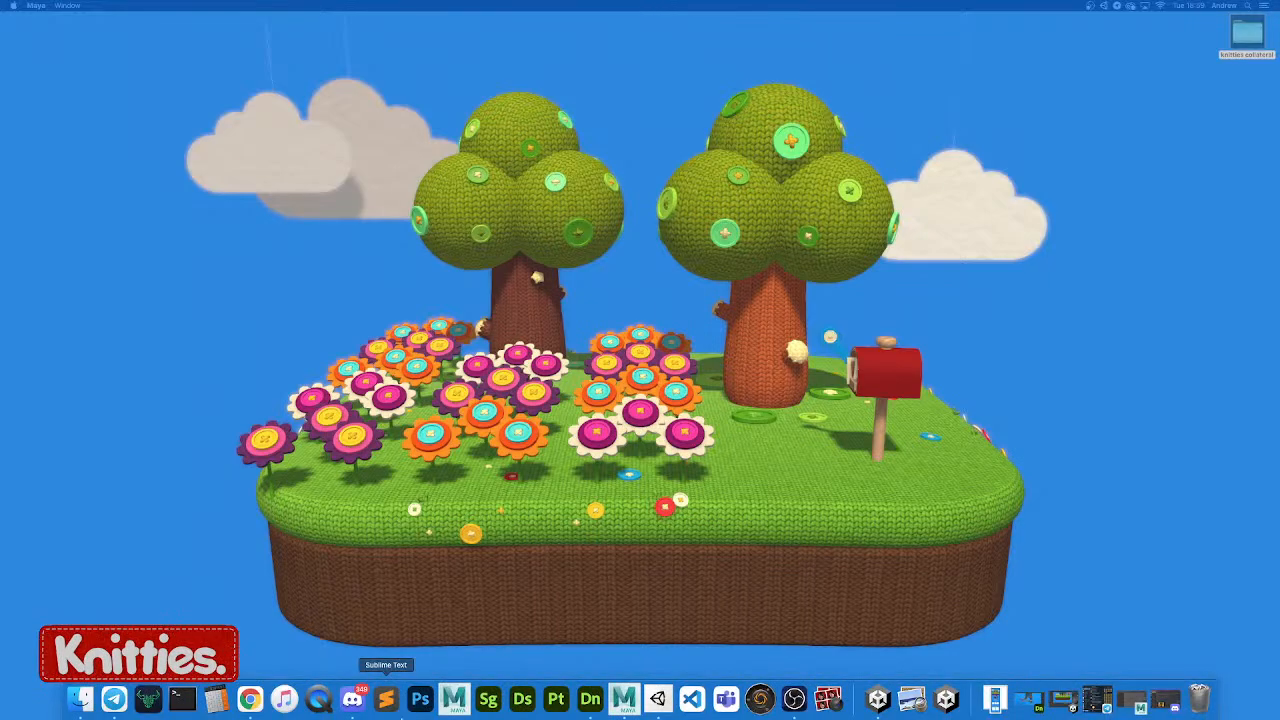
left_click(460, 706)
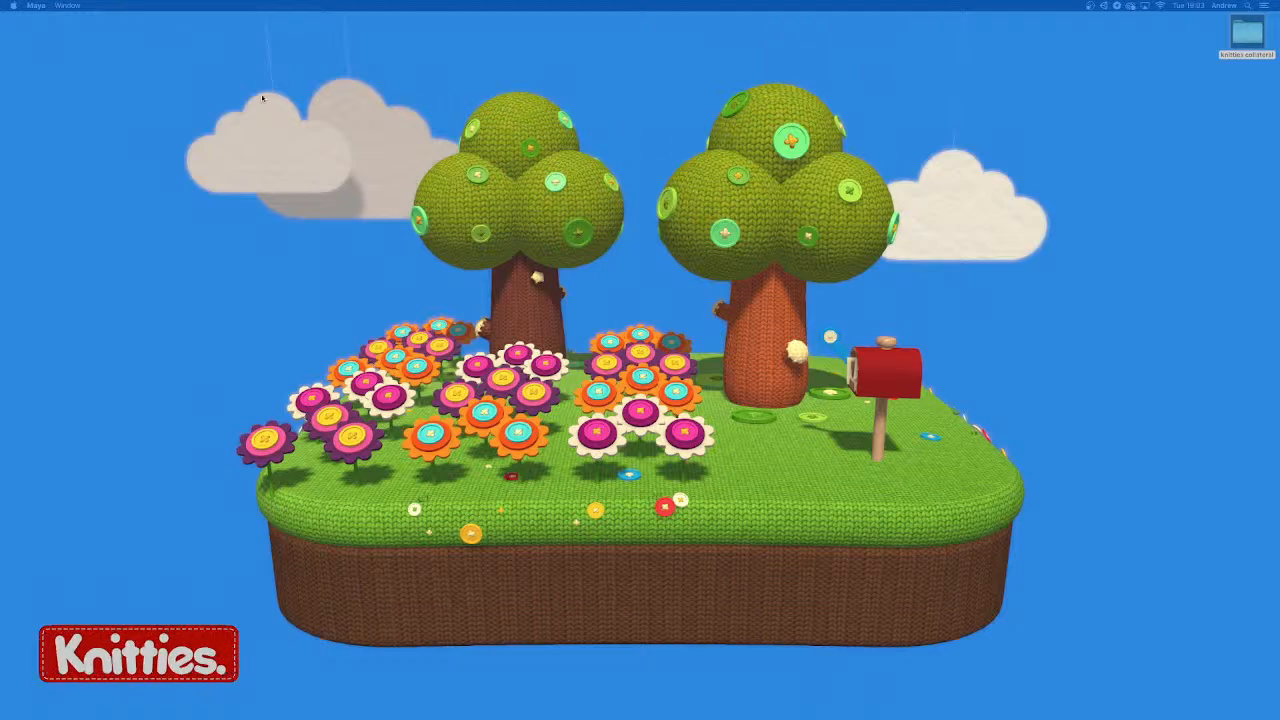
mouse_move(28, 717)
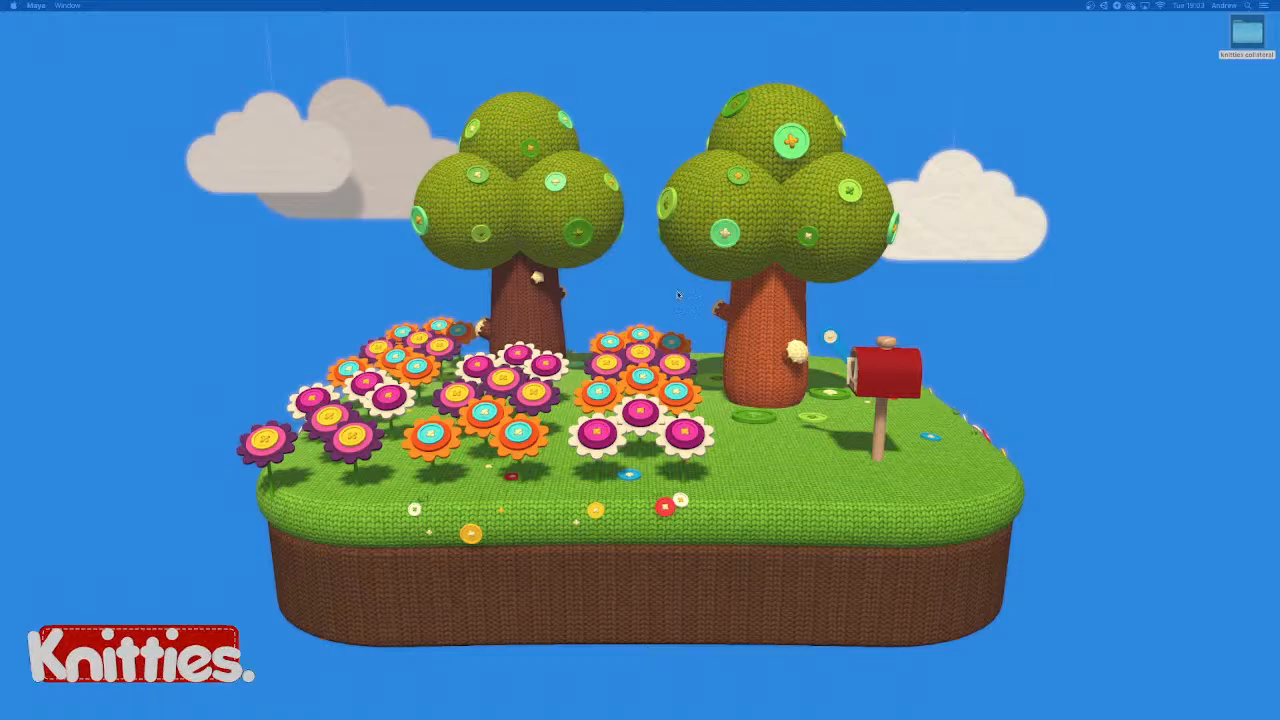
mouse_move(498, 714)
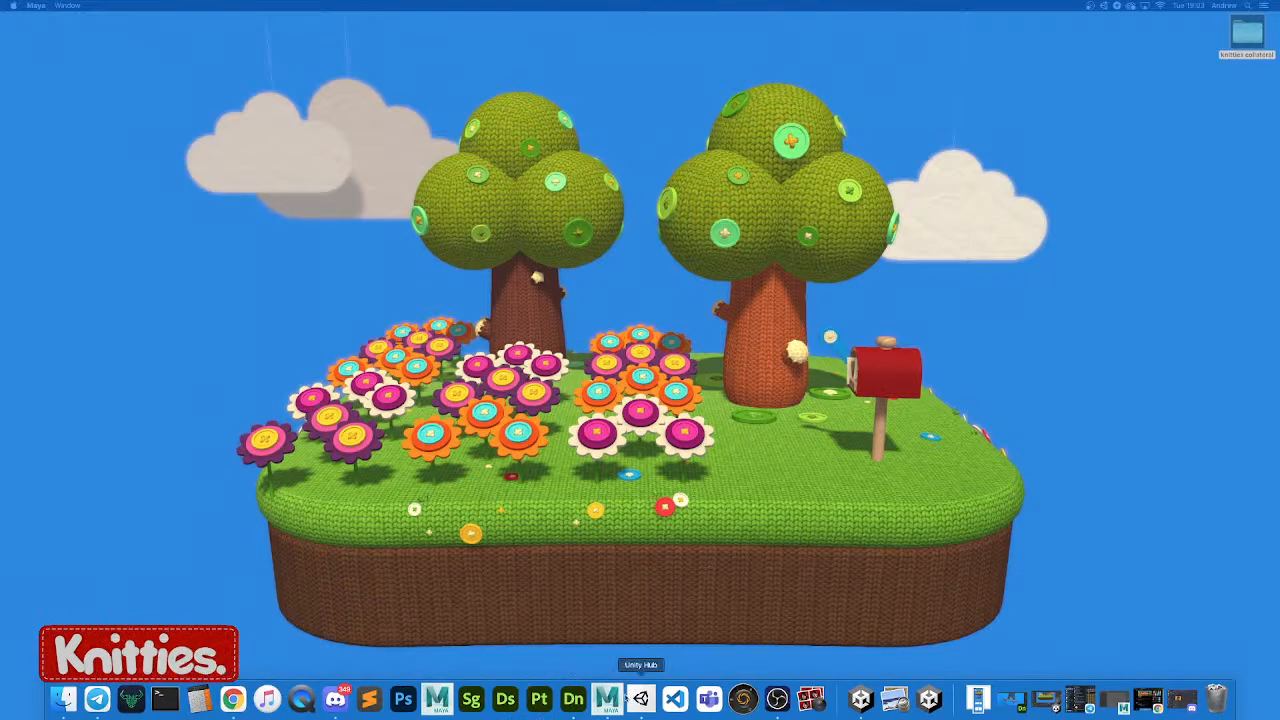
left_click(238, 699)
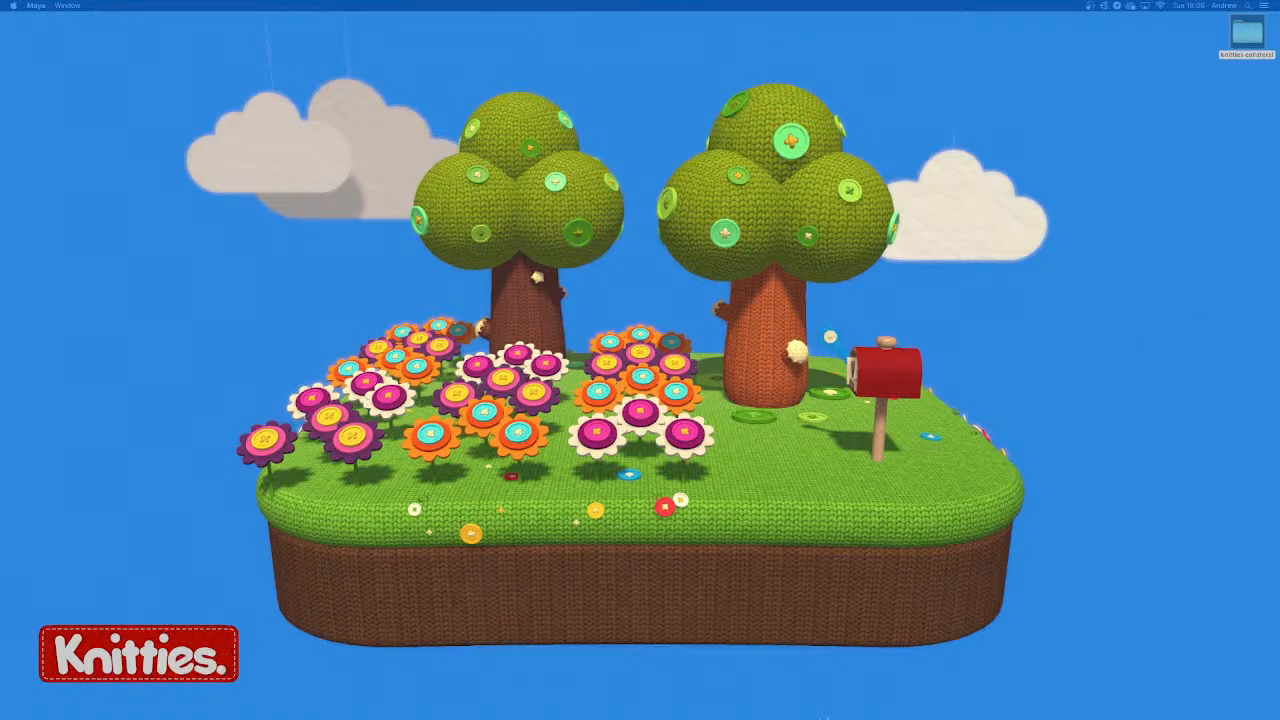
Switch back to Maya and narrow the Outliner to enlarge the perspective viewport
mouse_move(825, 714)
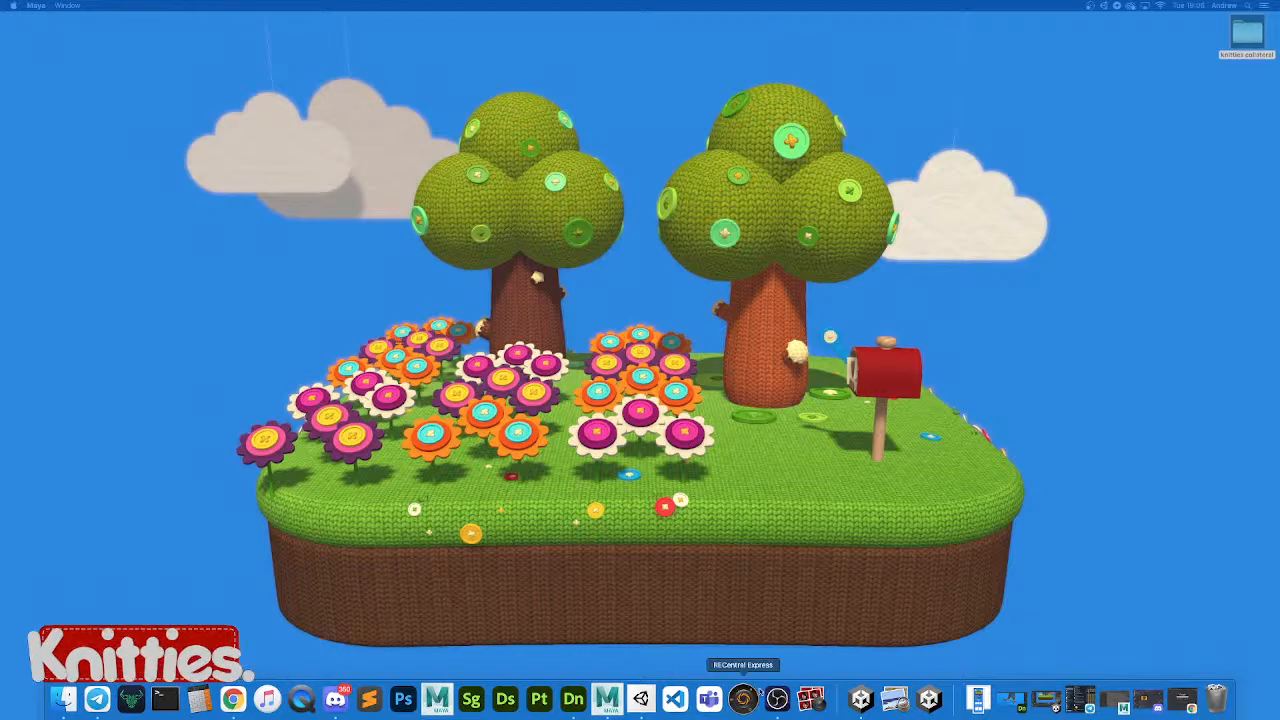
left_click(607, 698)
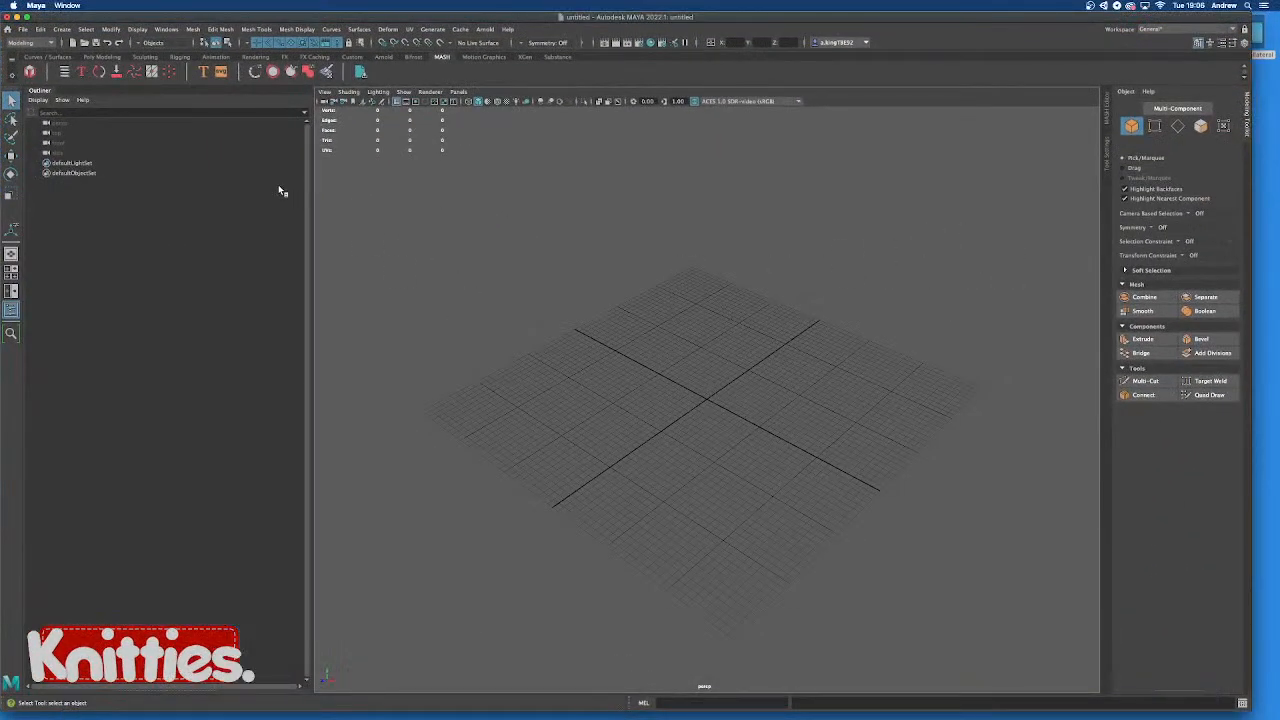
left_click_drag(310, 186, 140, 183)
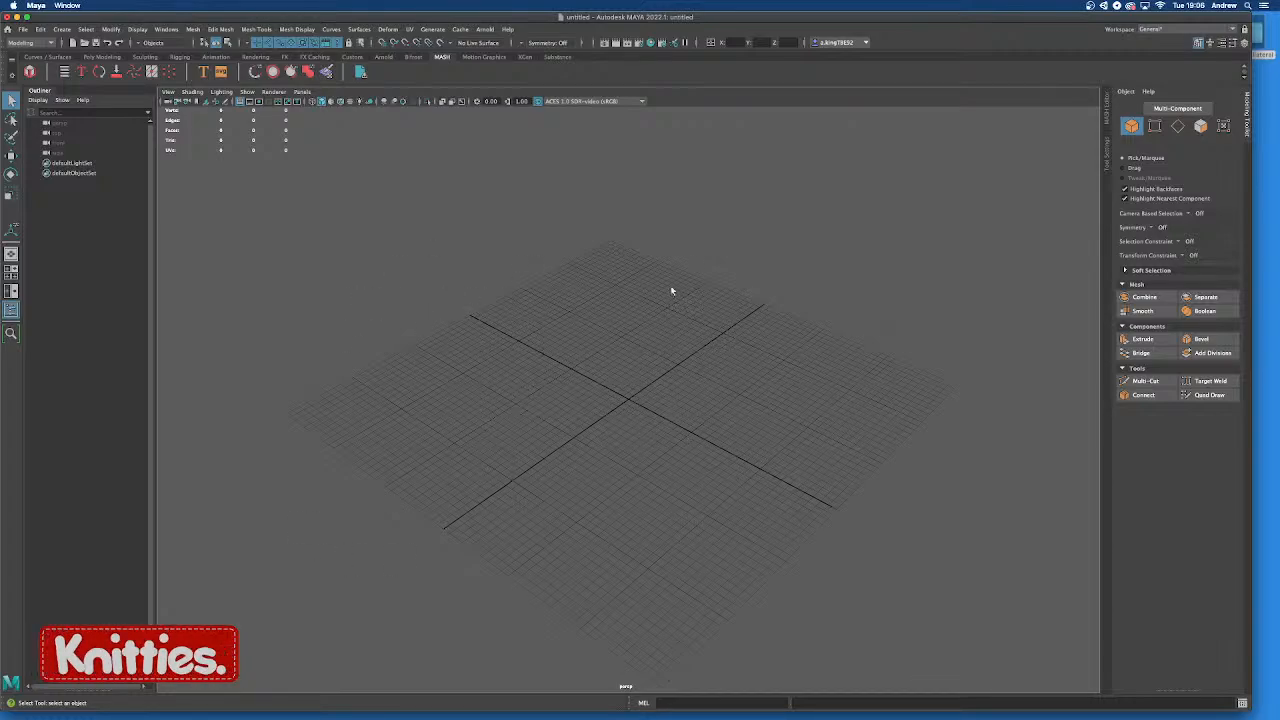
Switch to the KnittieWorld project in Unity and show the TileMap Test level in the Scene view
mouse_move(556, 715)
left_click(879, 702)
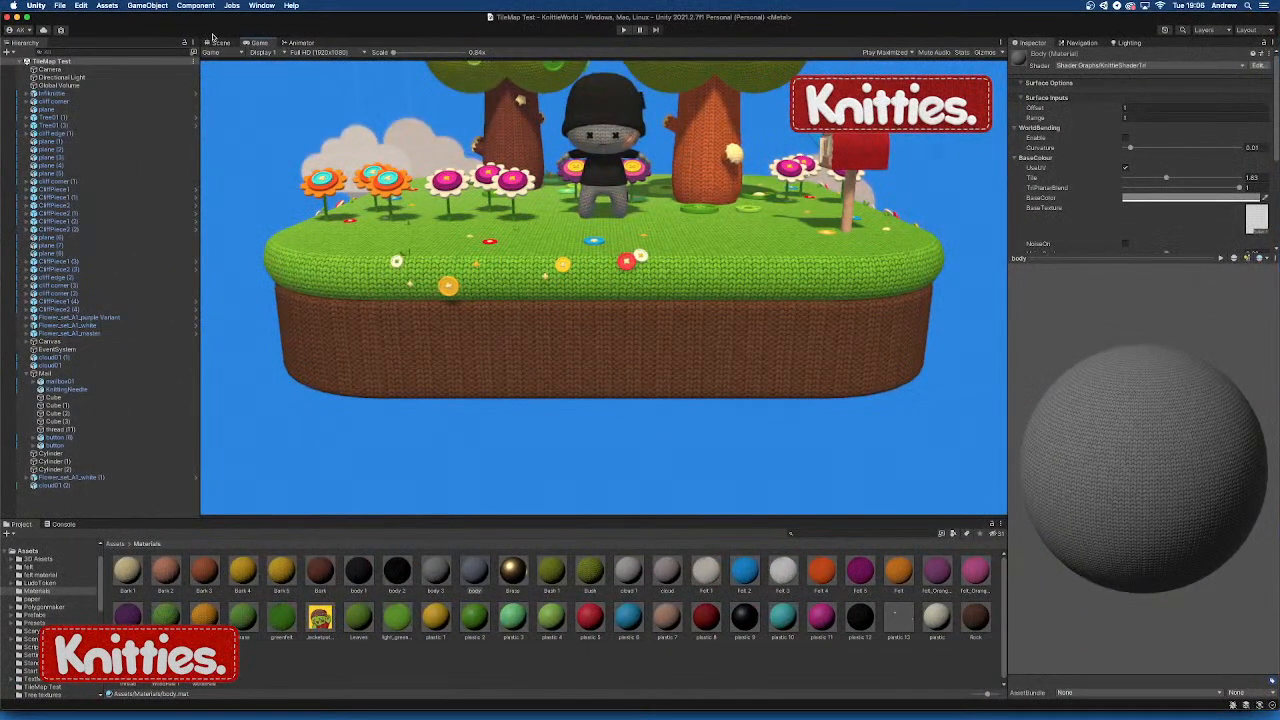
left_click(220, 43)
Examine the button flowers, knitted ground, trees and character from several angles
left_click_drag(803, 333, 676, 372, "alt")
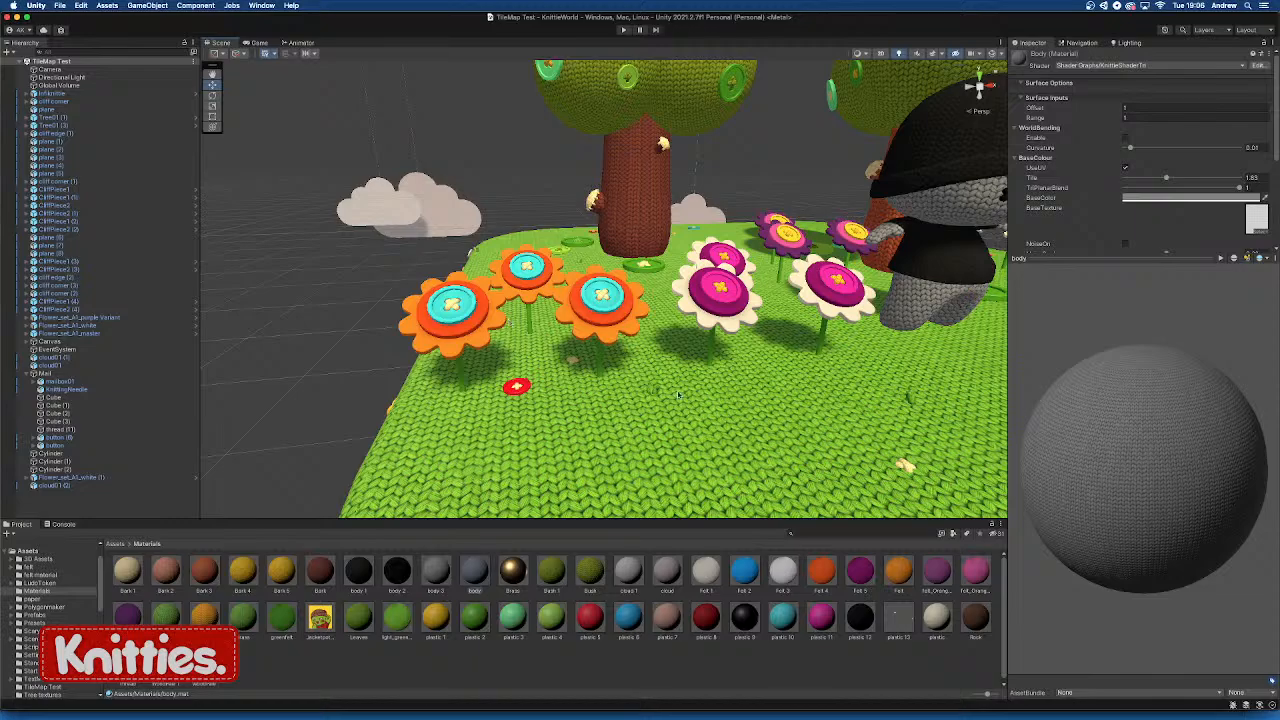
mouse_move(605, 268)
left_mouse_down("alt")
mouse_move(660, 283)
mouse_move(616, 282)
left_mouse_up("alt")
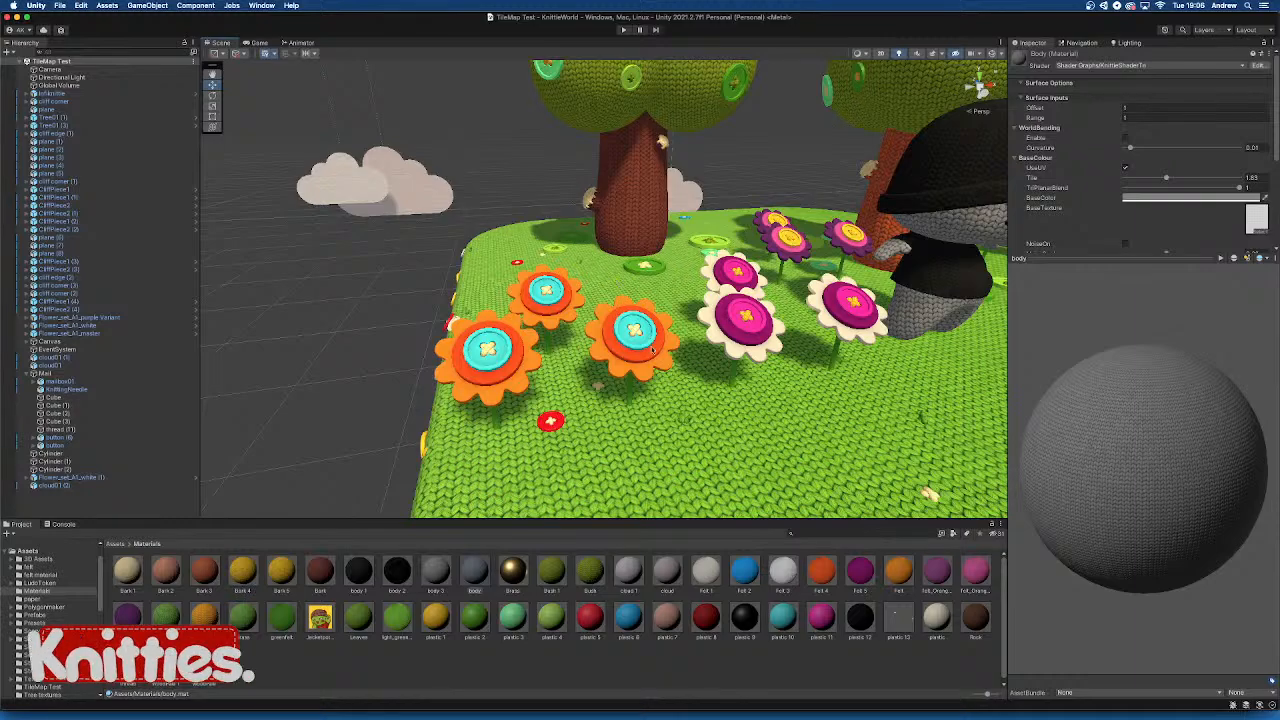
left_click_drag(640, 357, 622, 345, "alt")
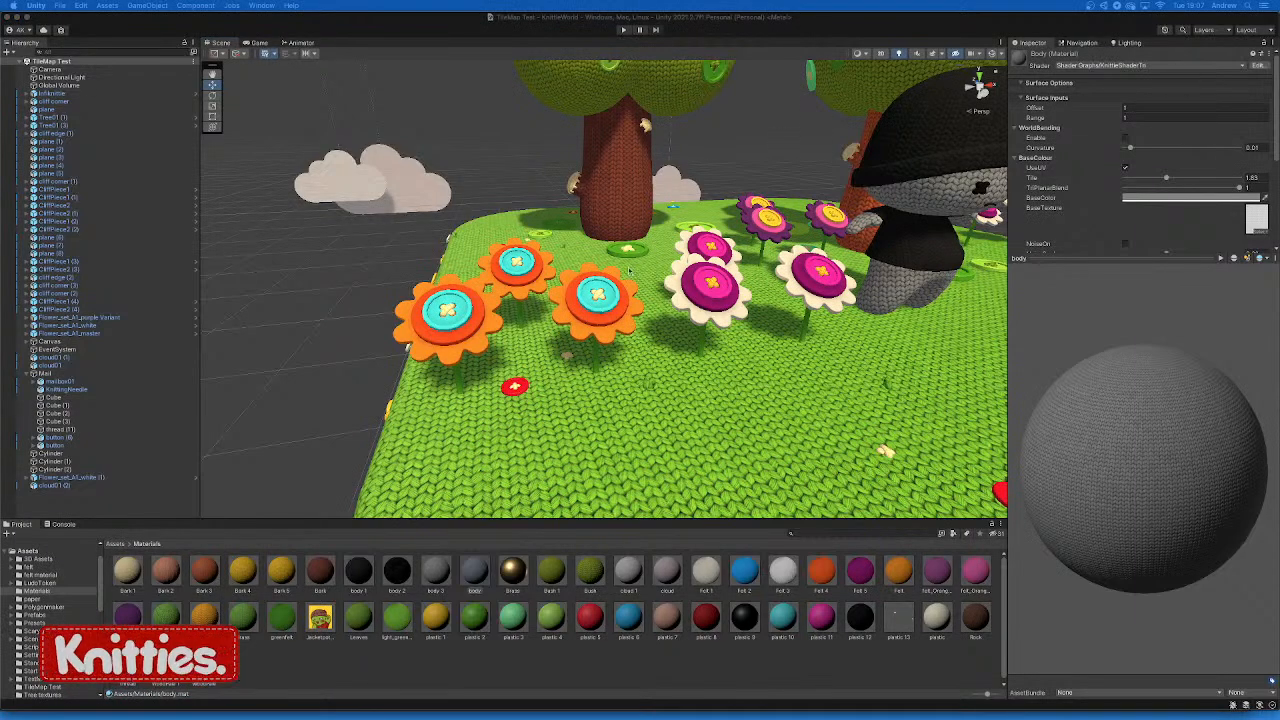
left_click_drag(623, 272, 634, 265, "alt")
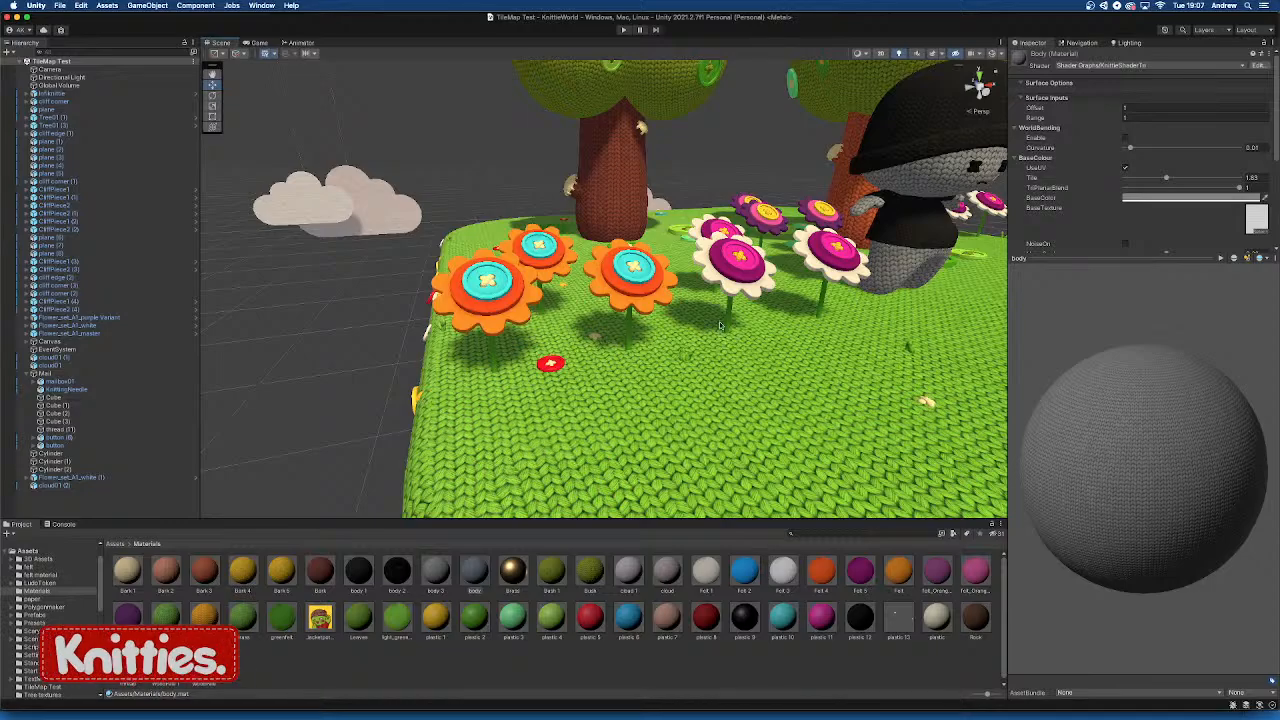
left_click_drag(786, 291, 773, 297, "alt")
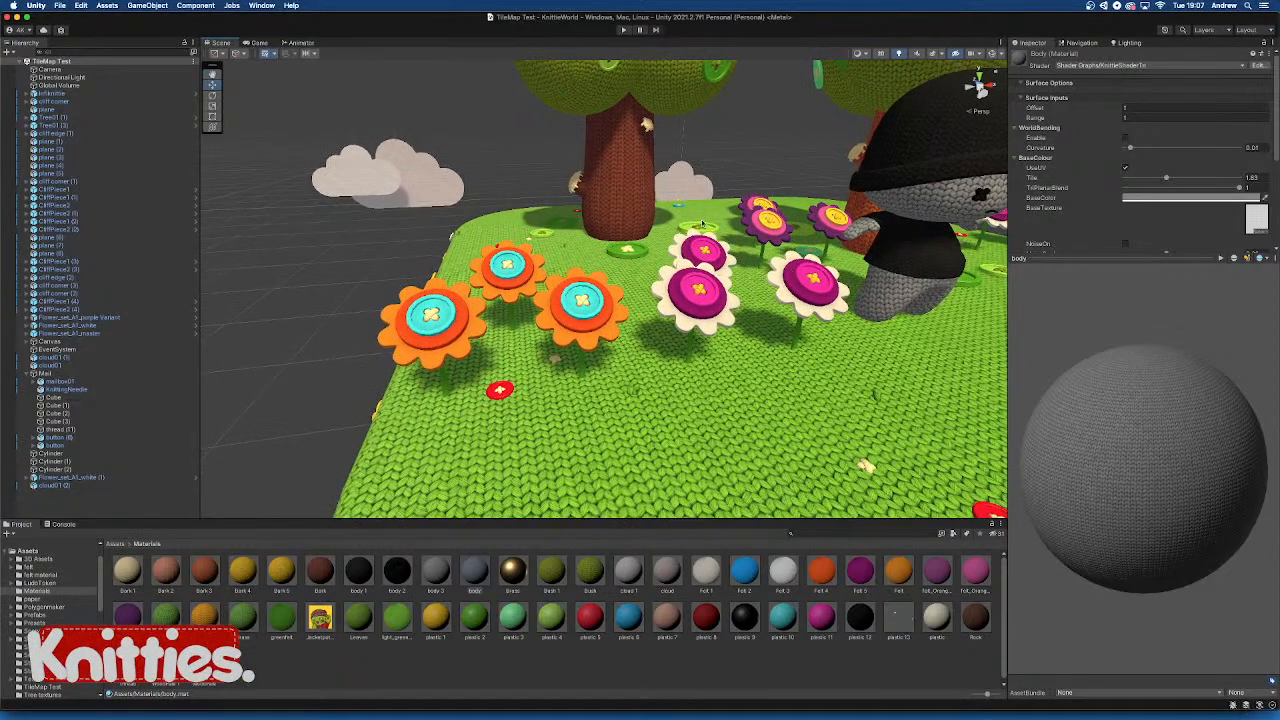
left_click_drag(700, 267, 700, 242, "alt")
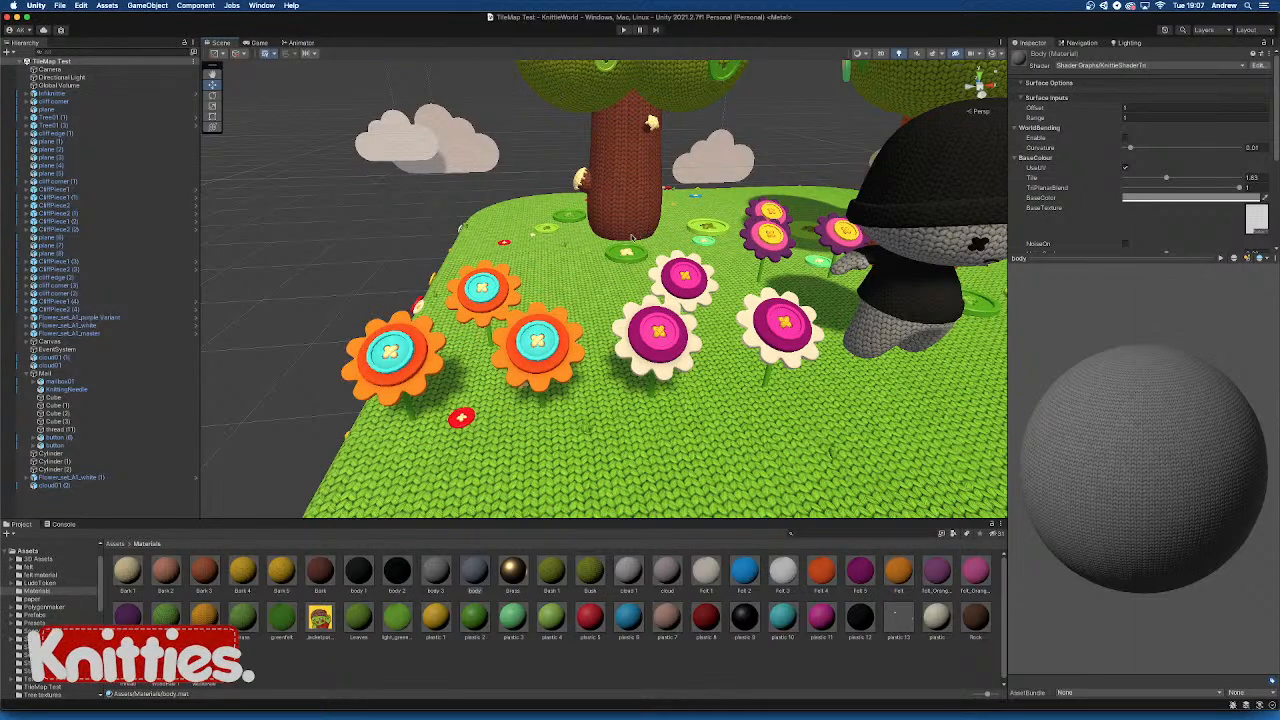
left_click_drag(645, 232, 625, 242, "alt")
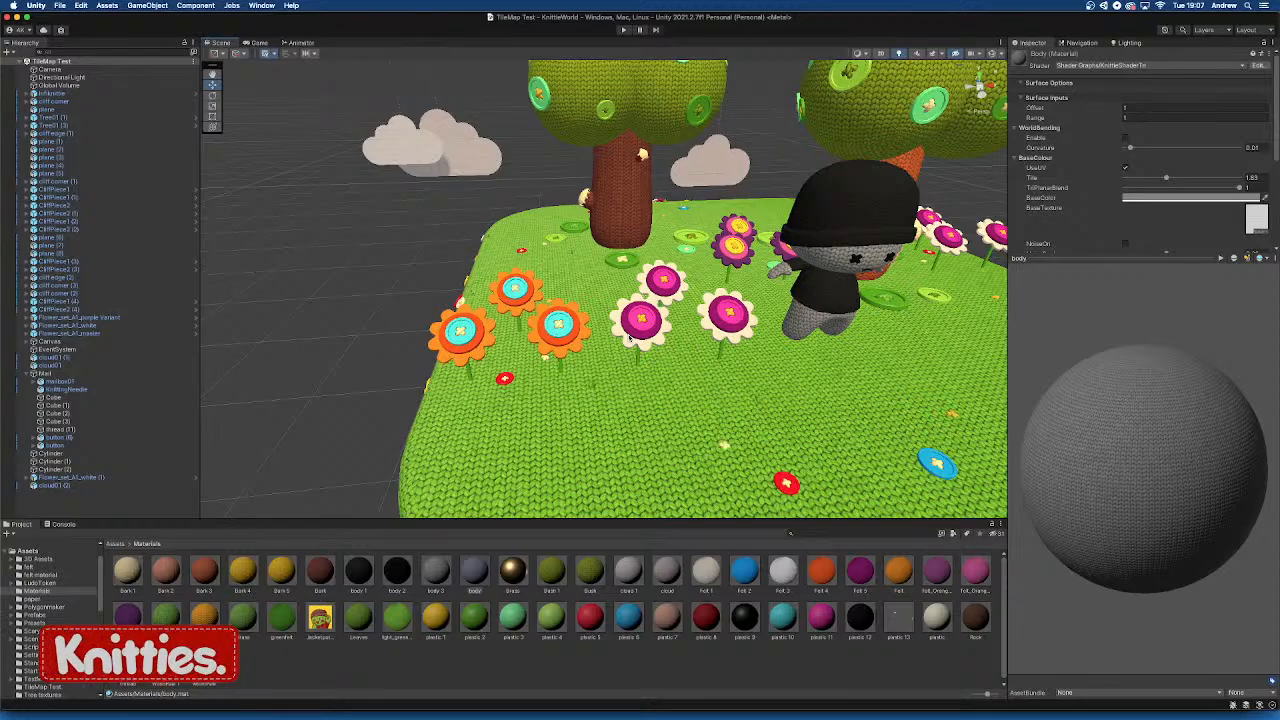
scroll(629, 338, "down", 4)
left_click_drag(709, 320, 750, 297, "alt")
middle_click_drag(750, 297, 575, 298)
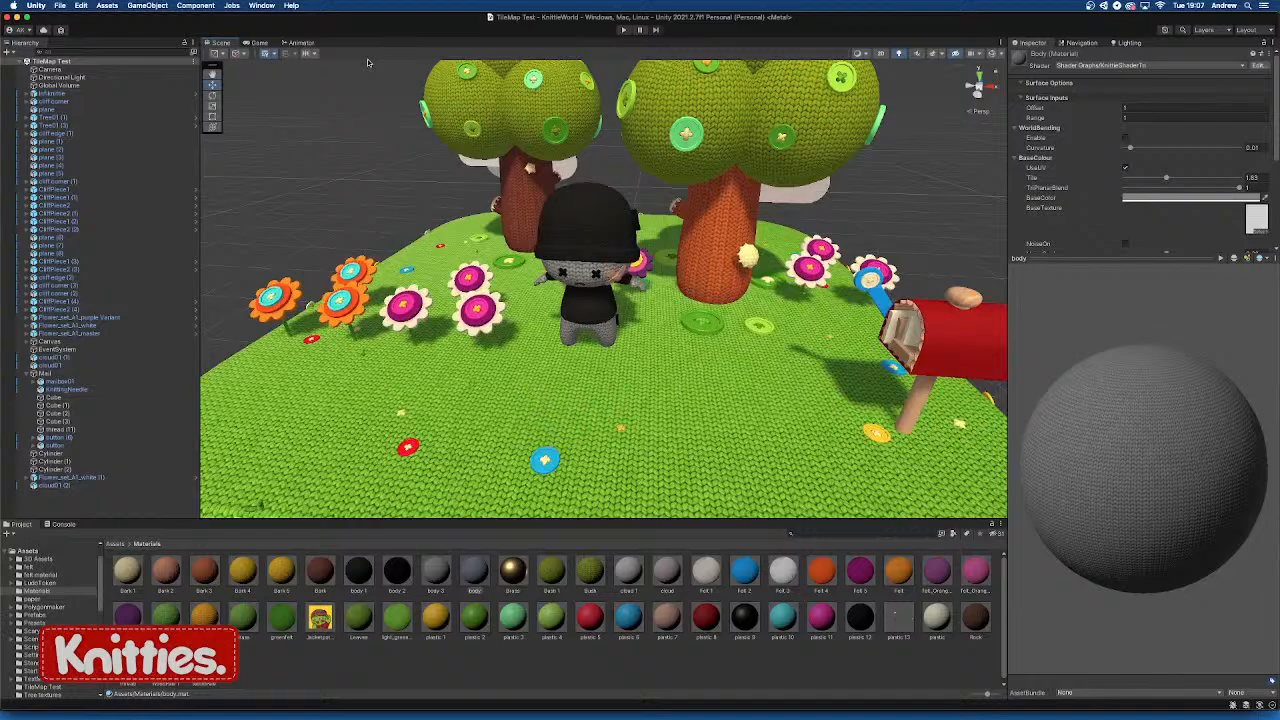
Run the level in the Game view and walk the character around the island between the flowers and trees
left_click(257, 43)
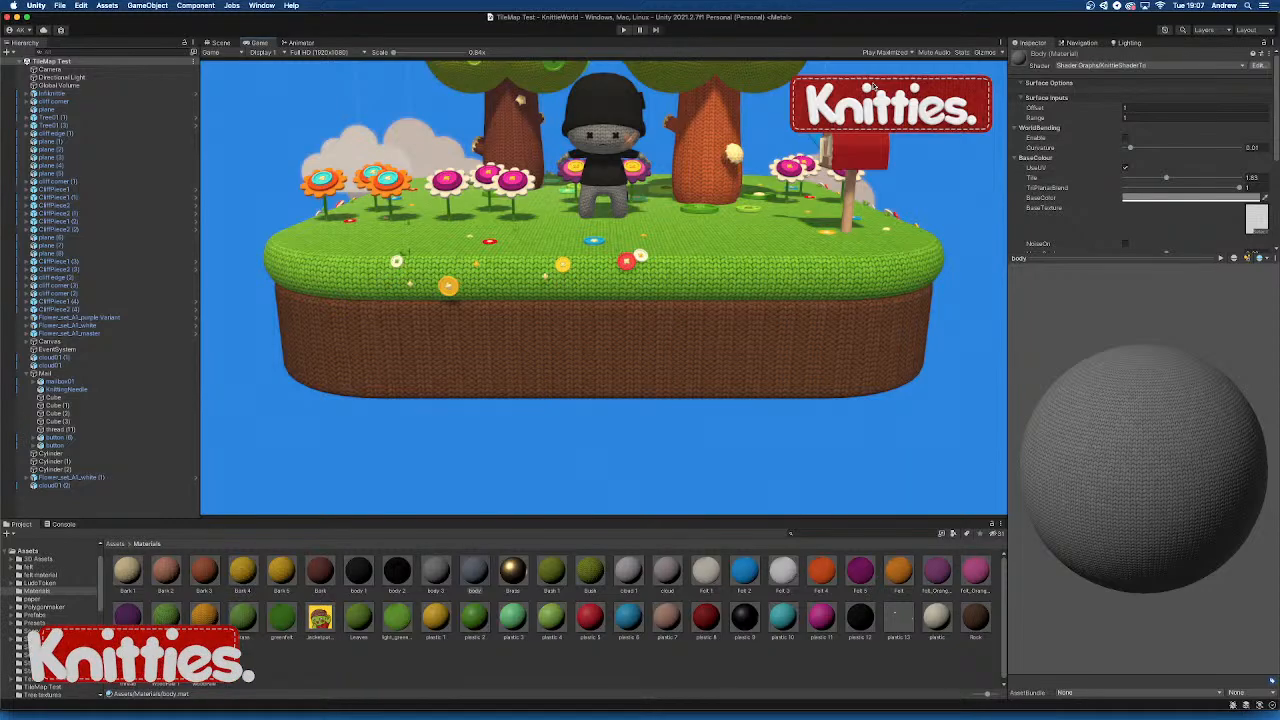
left_click(622, 30)
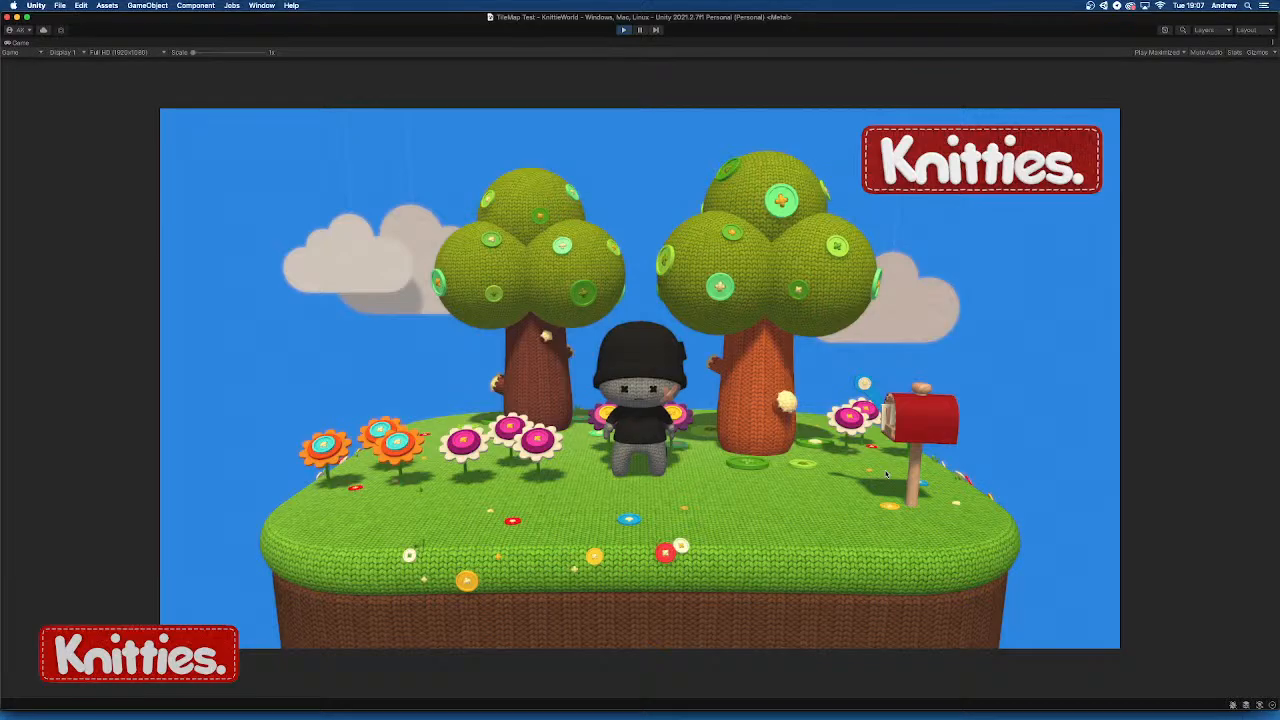
key("s")
key("a")
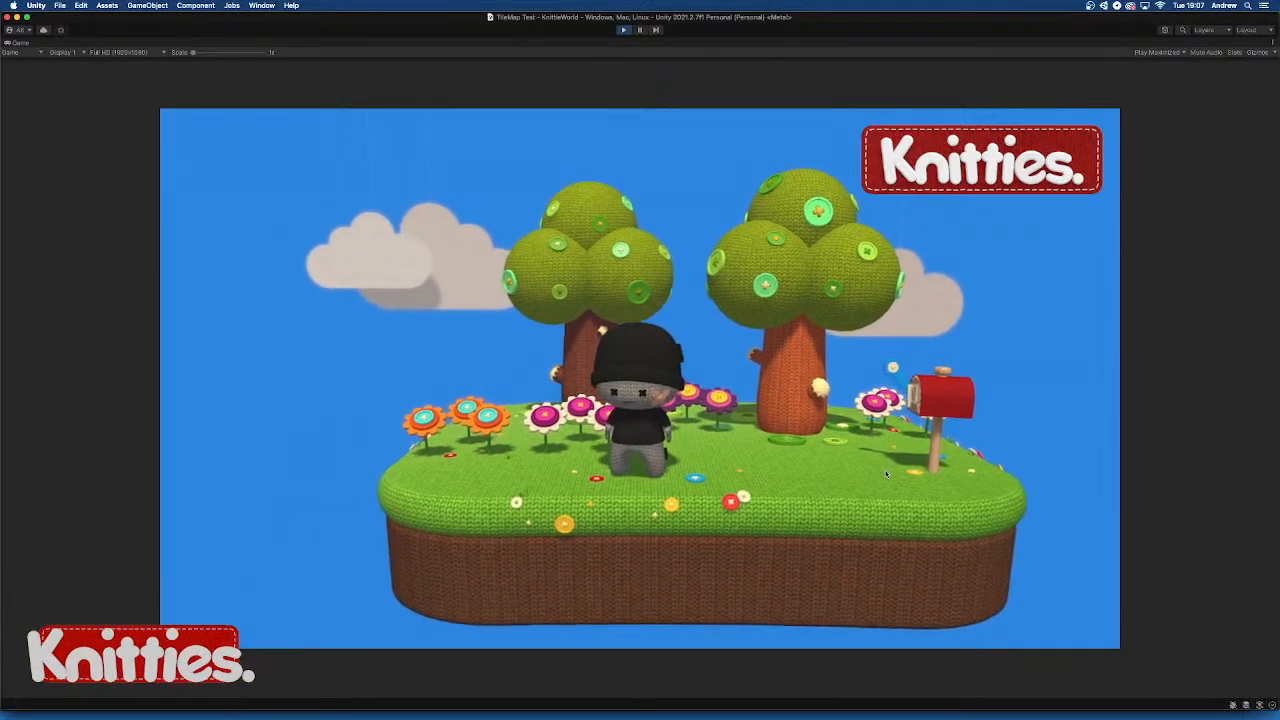
key("d")
key("w")
key("a")
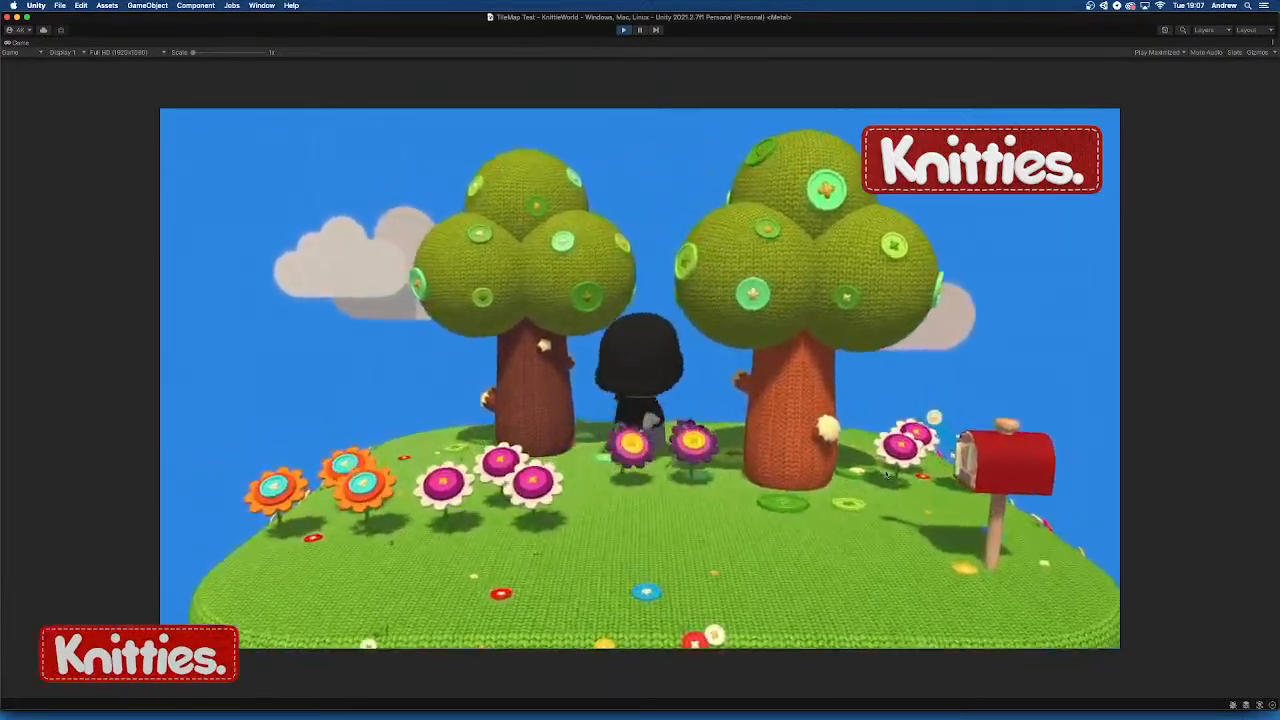
key("s")
key("a")
key("w")
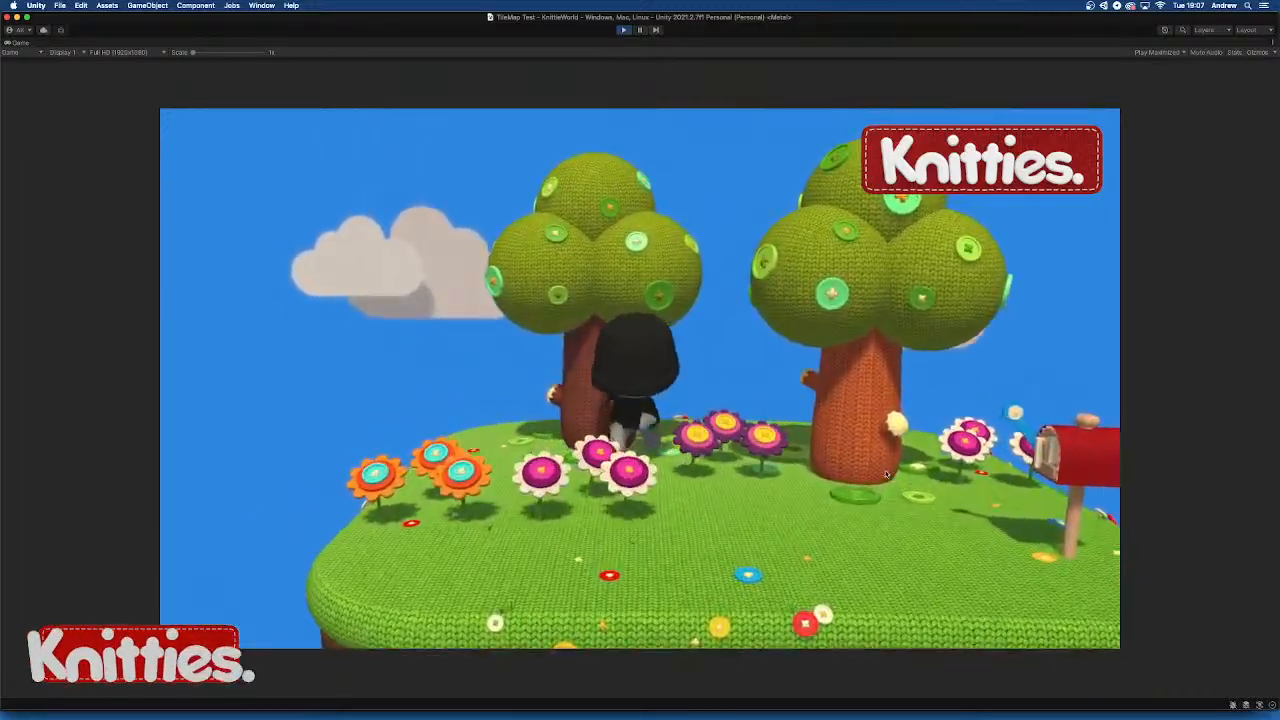
key("a")
key("w")
key("s")
key("d")
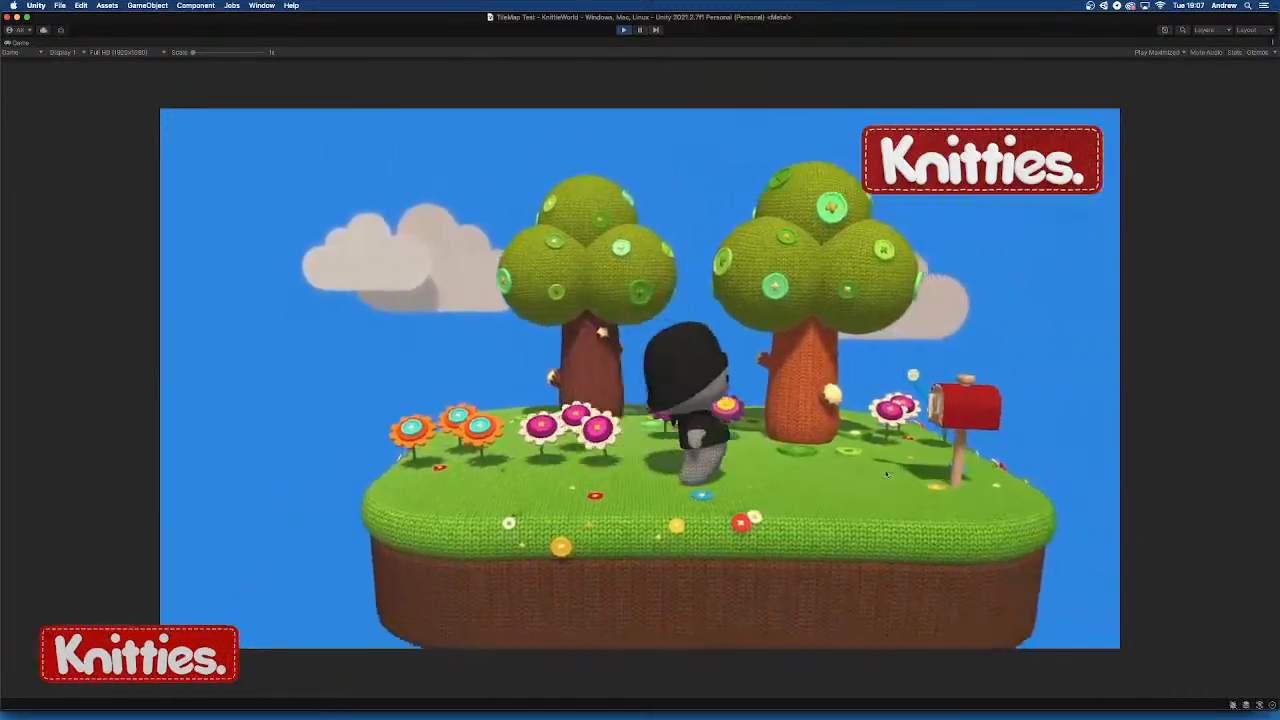
key("w")
key("w")
key("a")
key("s")
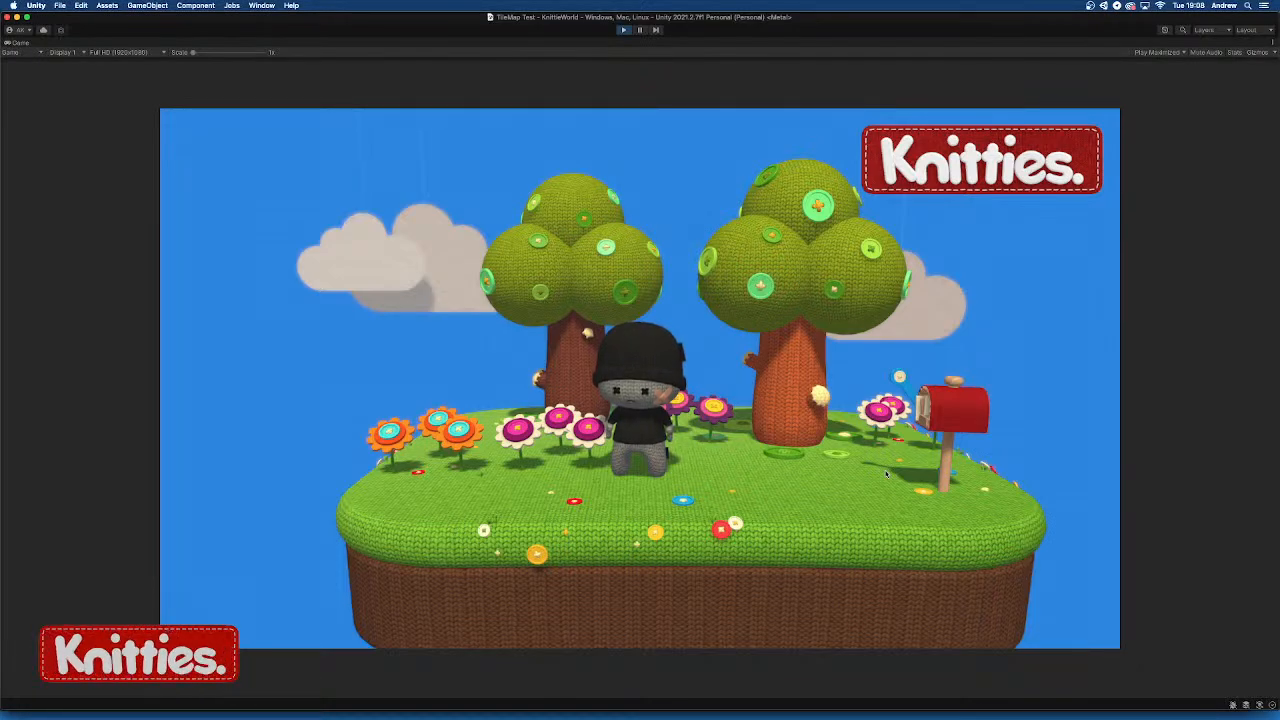
Walk the character around the grass in front of the trees, towards the mailbox and back to the middle of the island
key("d")
key("w")
key("a")
key("s")
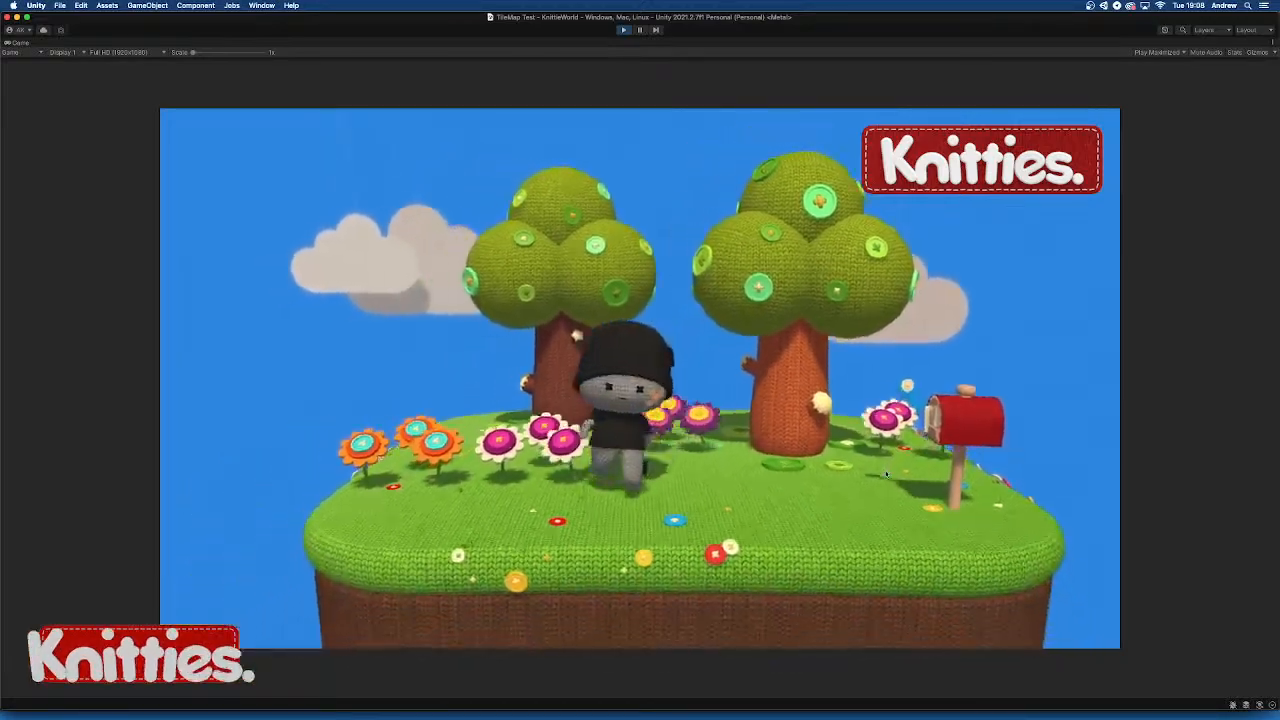
key("d")
key("s")
key("w")
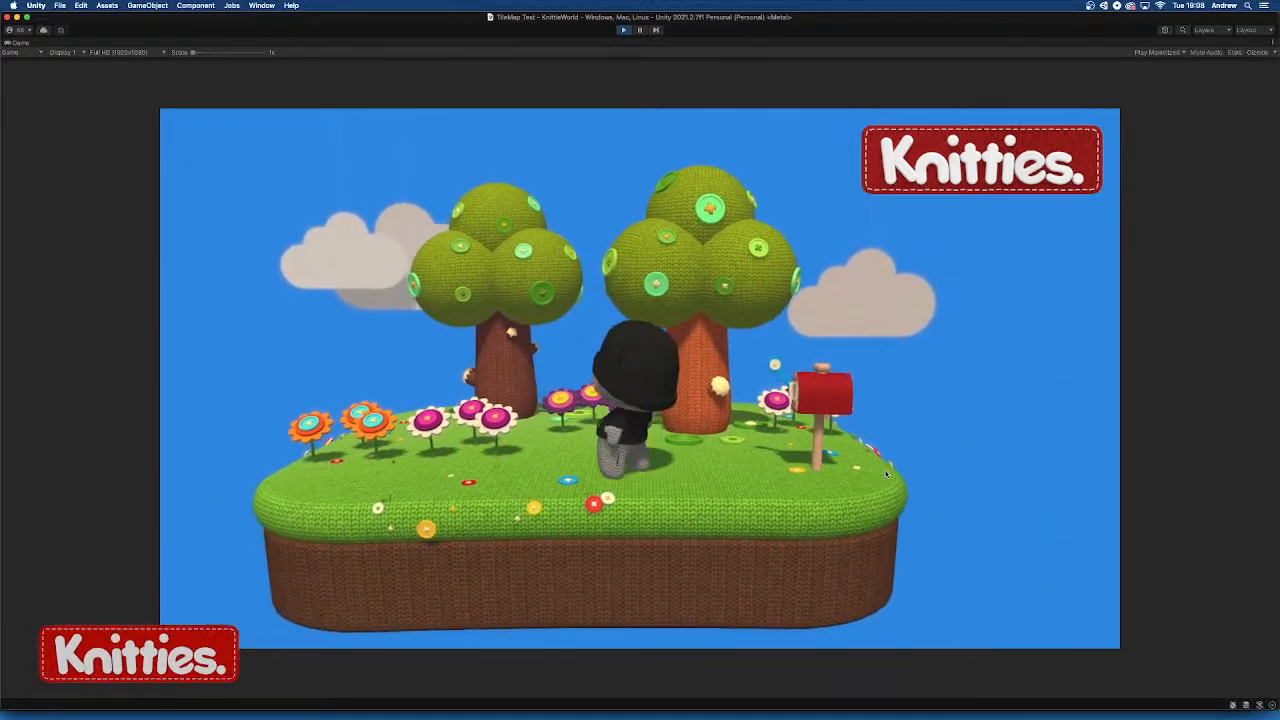
key("s")
key("d")
key("w")
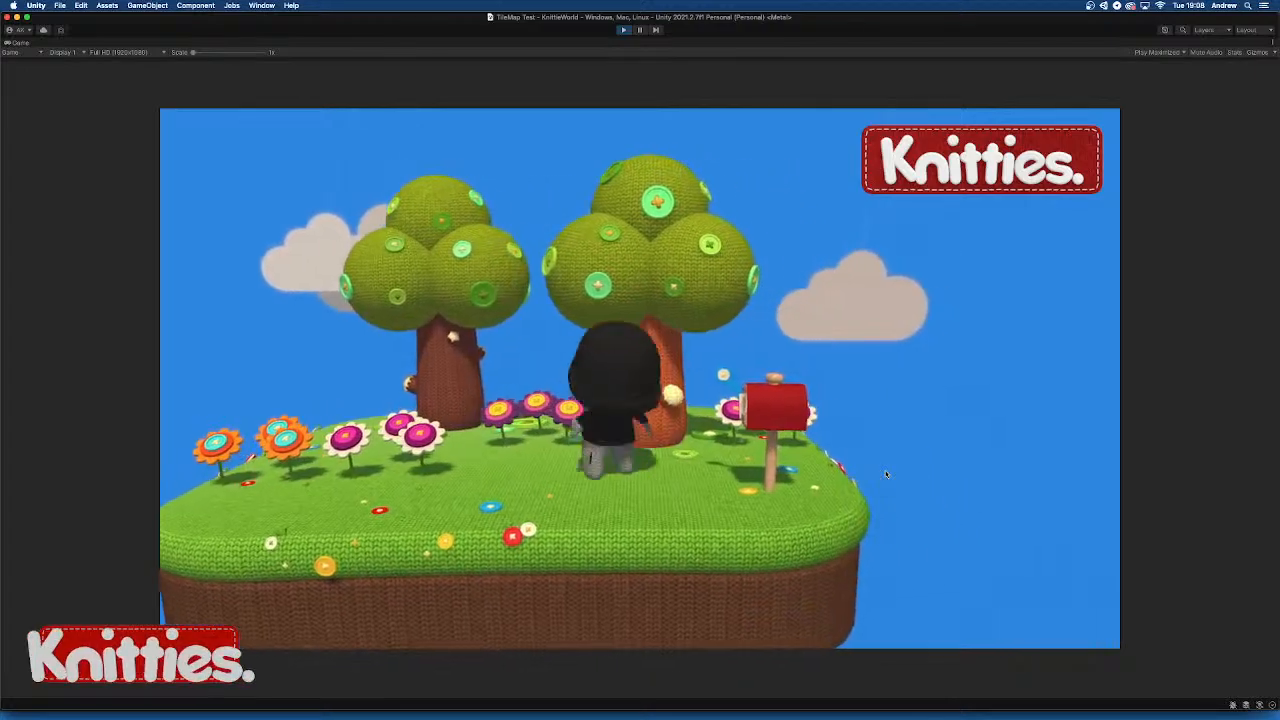
key("a")
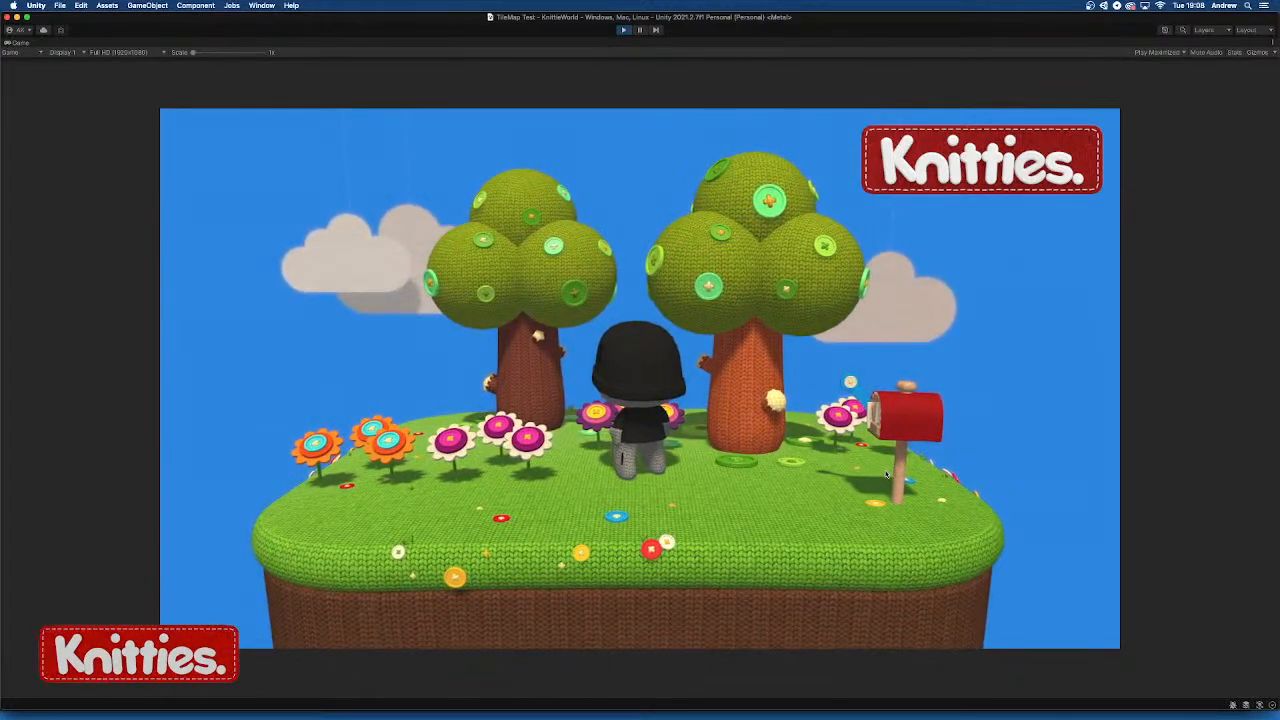
Stop the running level and switch back to the empty Maya scene
left_click(624, 29)
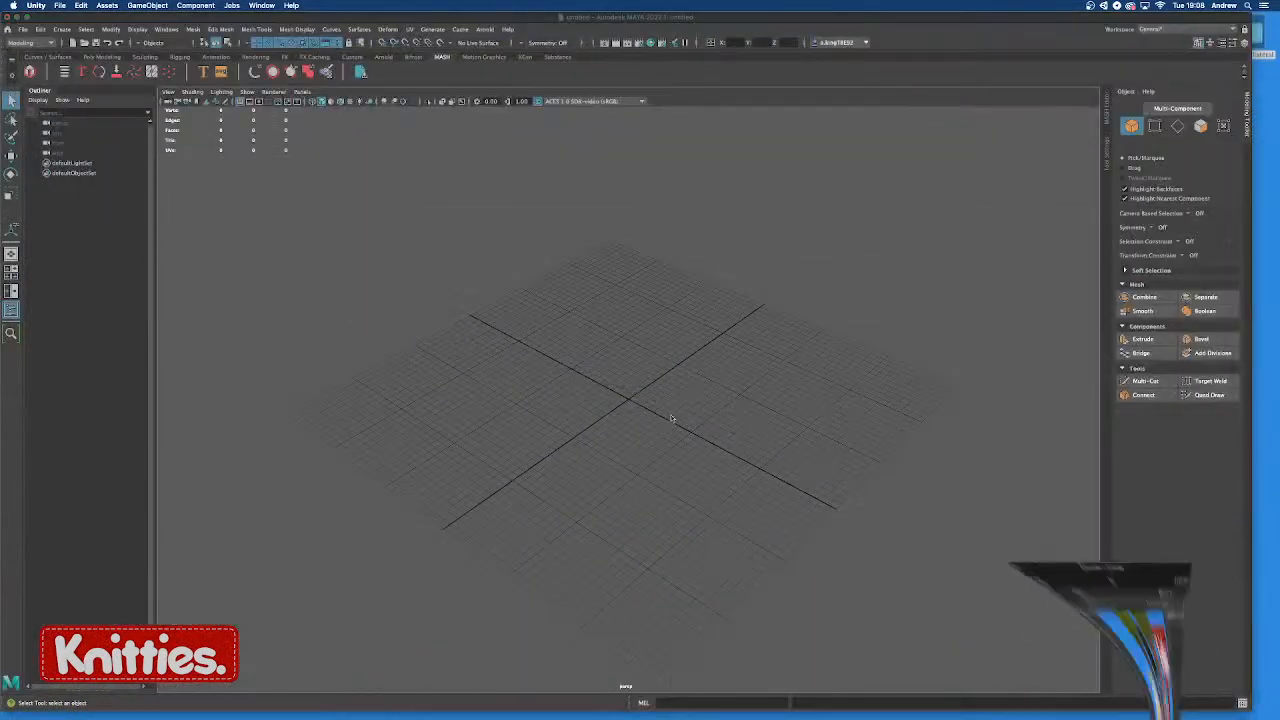
scroll(611, 371, "up", 5)
scroll(610, 370, "down", 4)
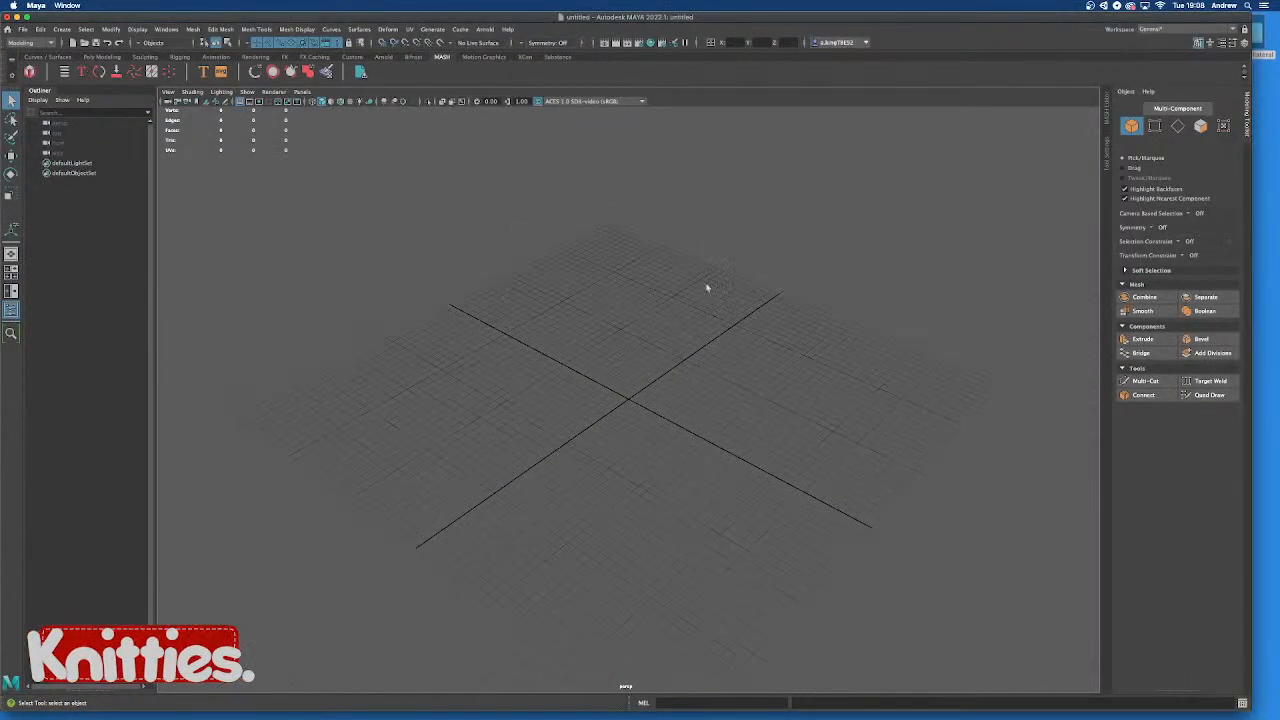
mouse_move(650, 712)
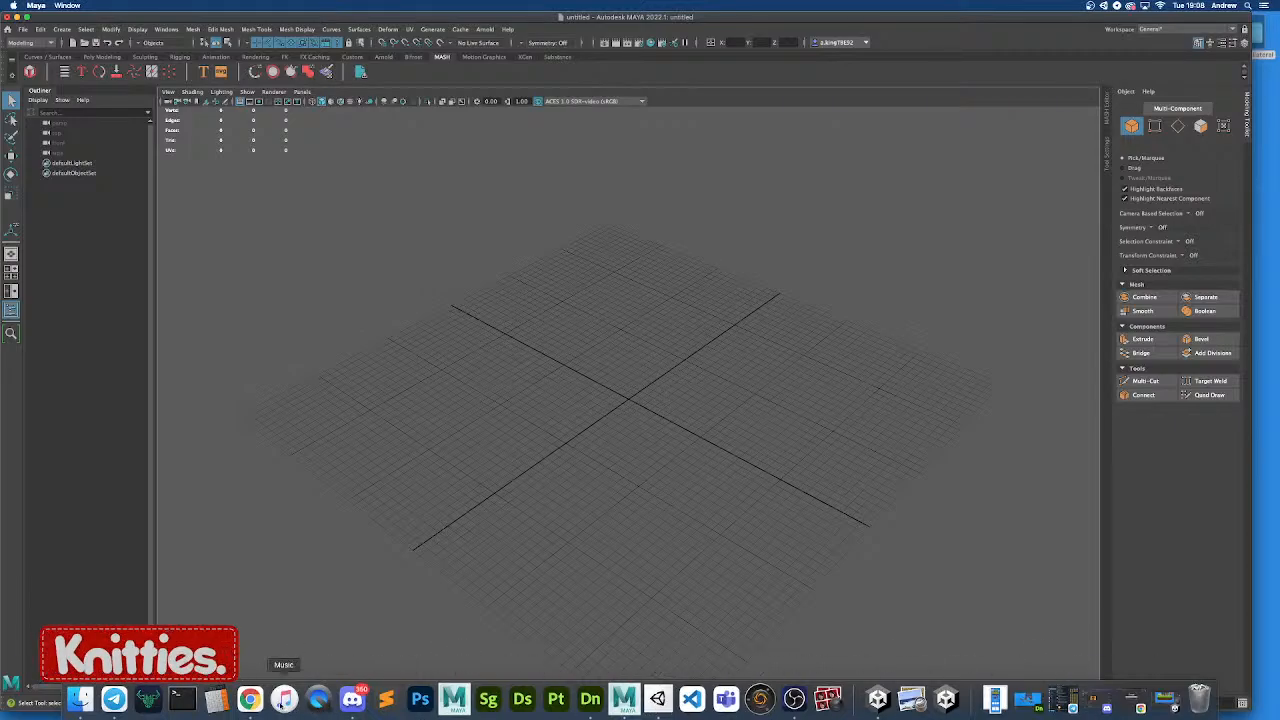
left_click(794, 698)
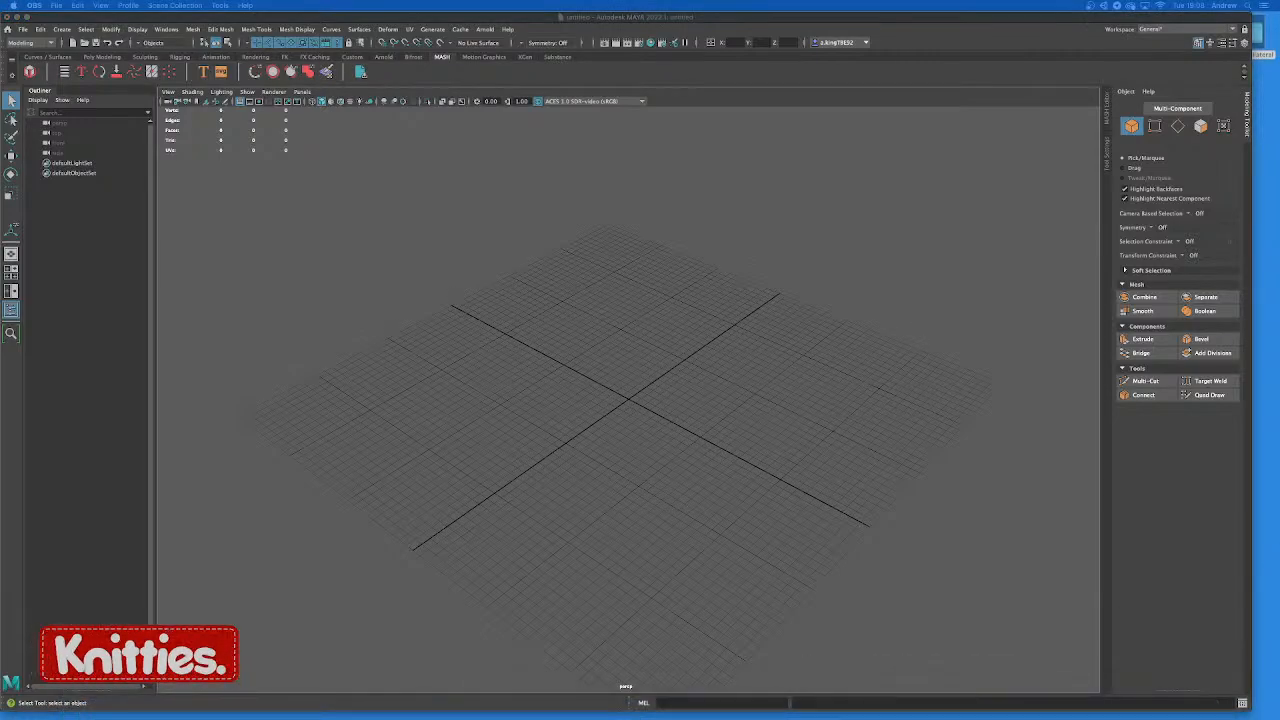
left_click(593, 352)
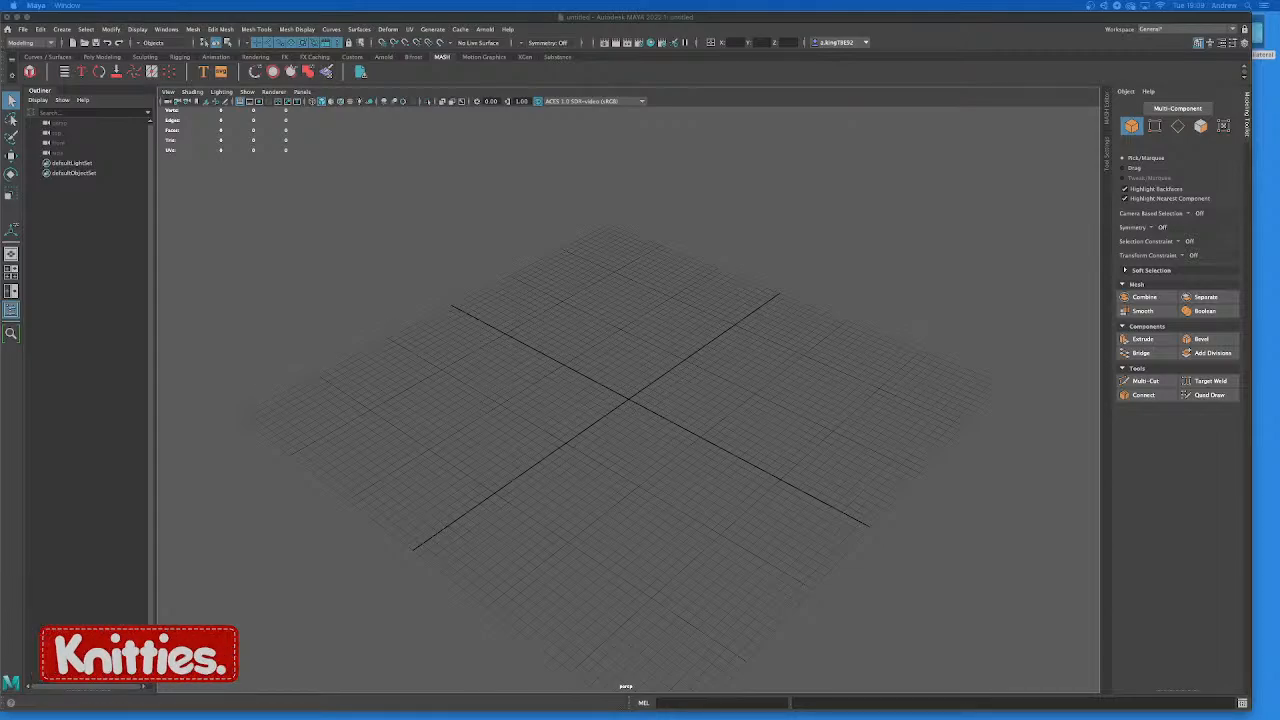
left_click(613, 436)
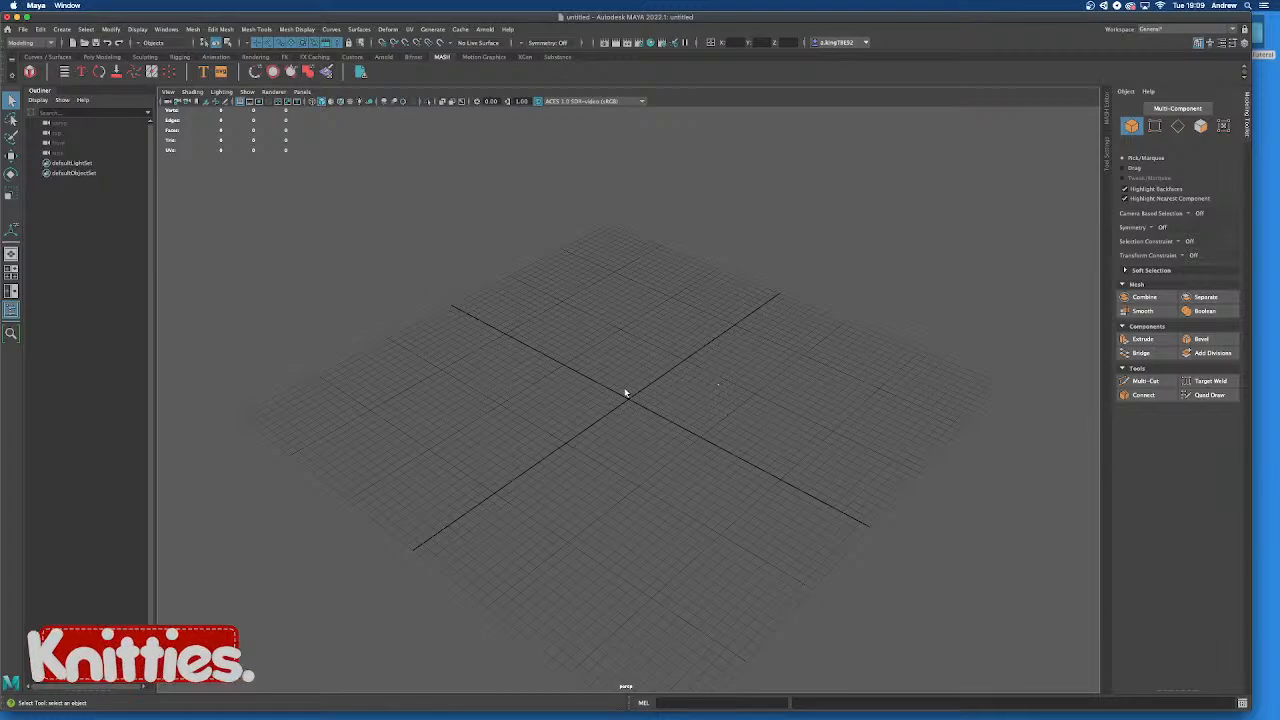
mouse_move(654, 363)
left_mouse_down("alt")
mouse_move(653, 398)
mouse_move(635, 352)
left_mouse_up("alt")
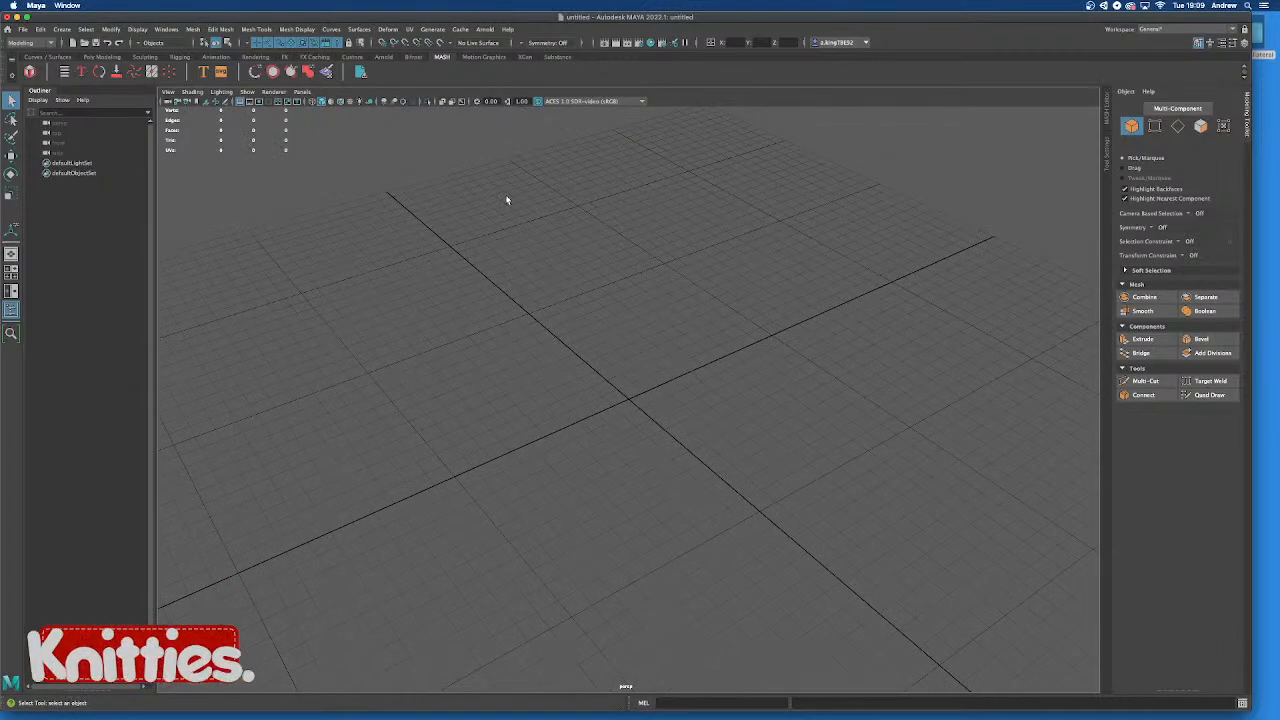
scroll(605, 424, "down", 1)
left_click_drag(591, 408, 554, 418, "alt")
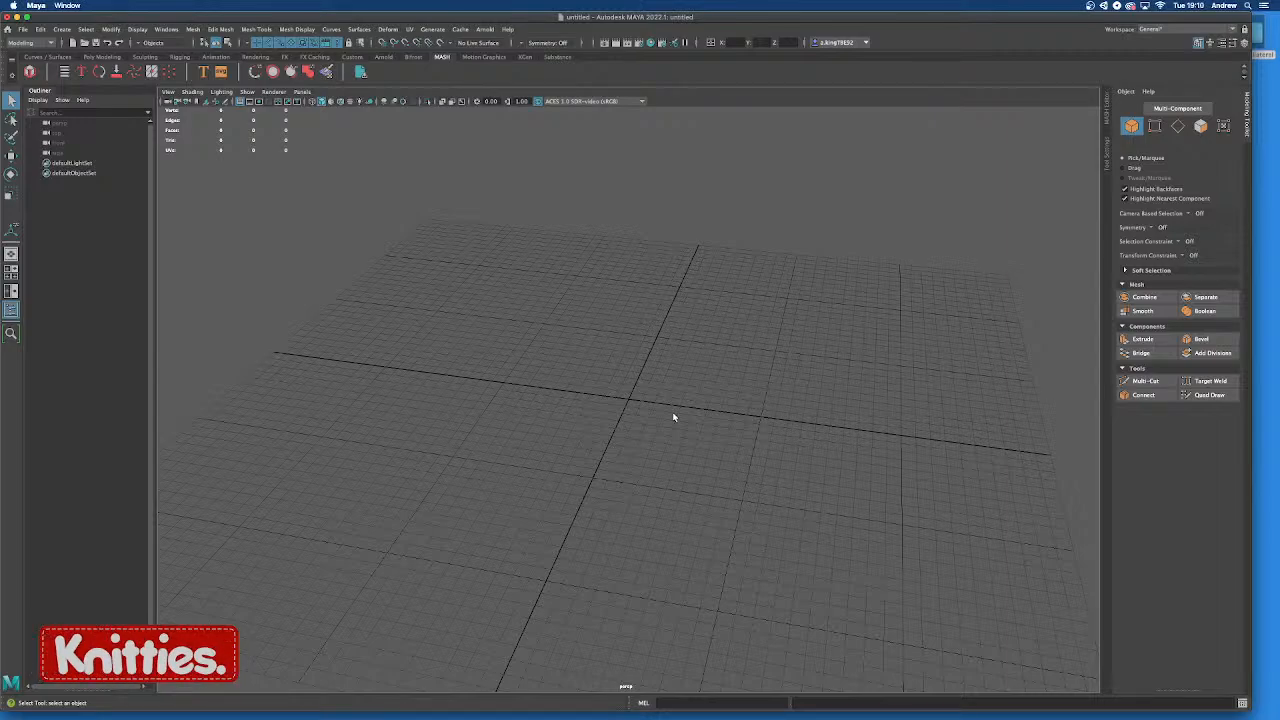
left_click_drag(673, 417, 617, 403, "alt")
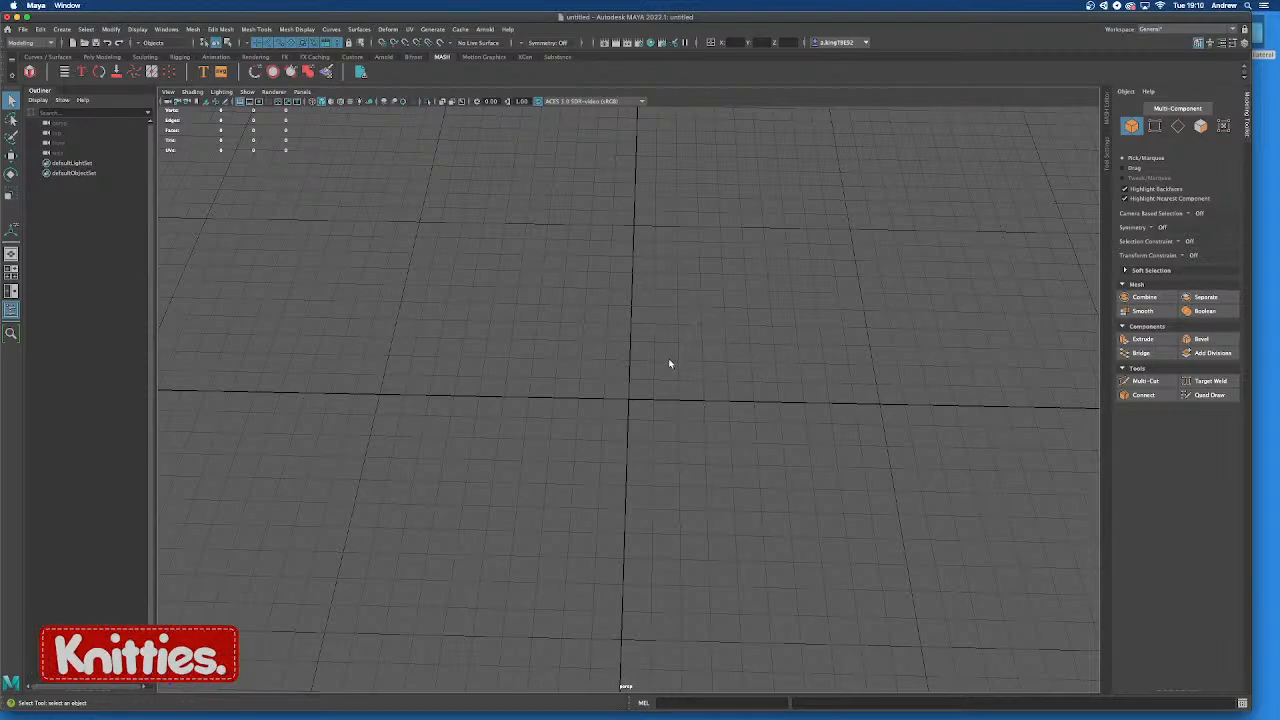
scroll(634, 430, "up", 2)
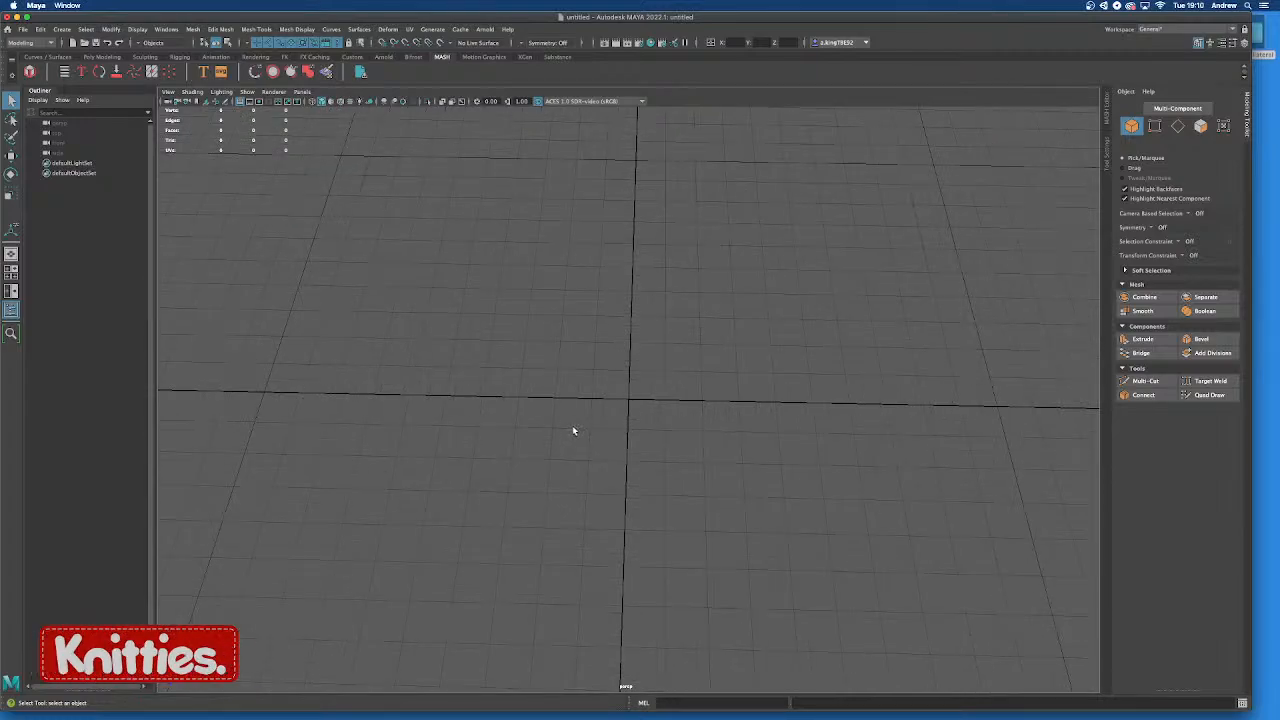
scroll(597, 408, "down", 3)
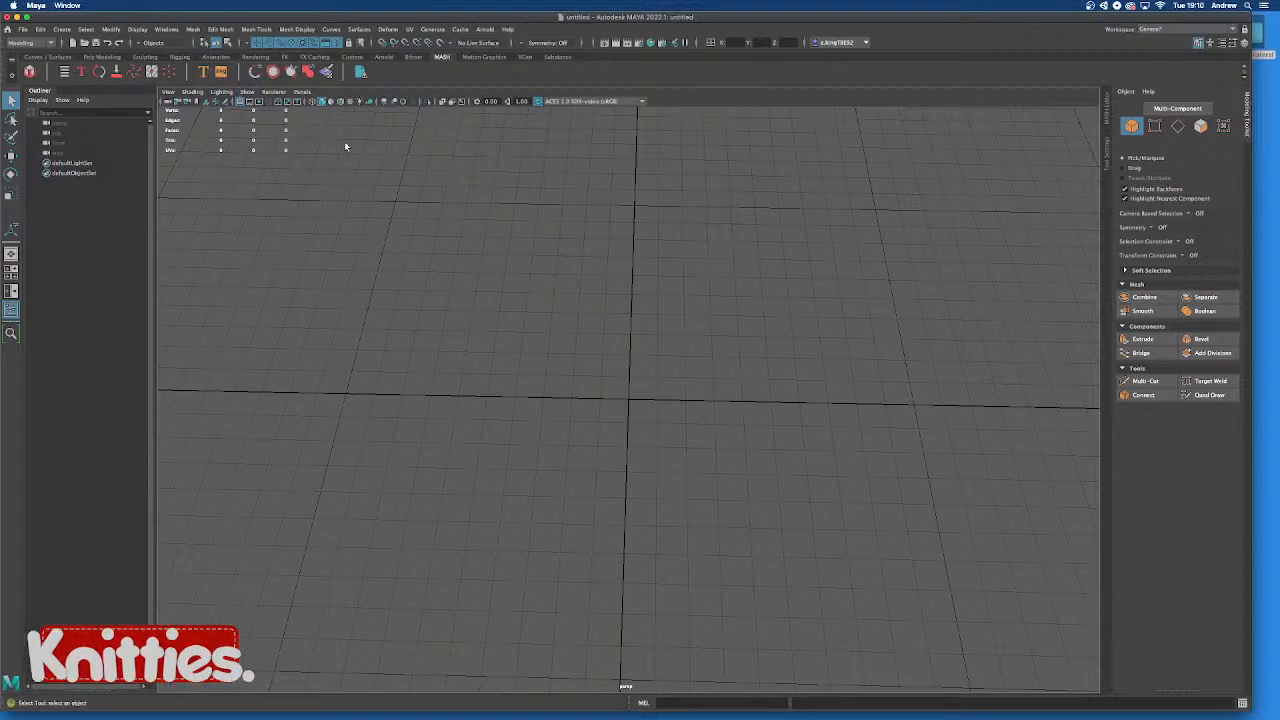
Create a polygon cylinder at the origin and frame it in the perspective view
left_click(62, 29)
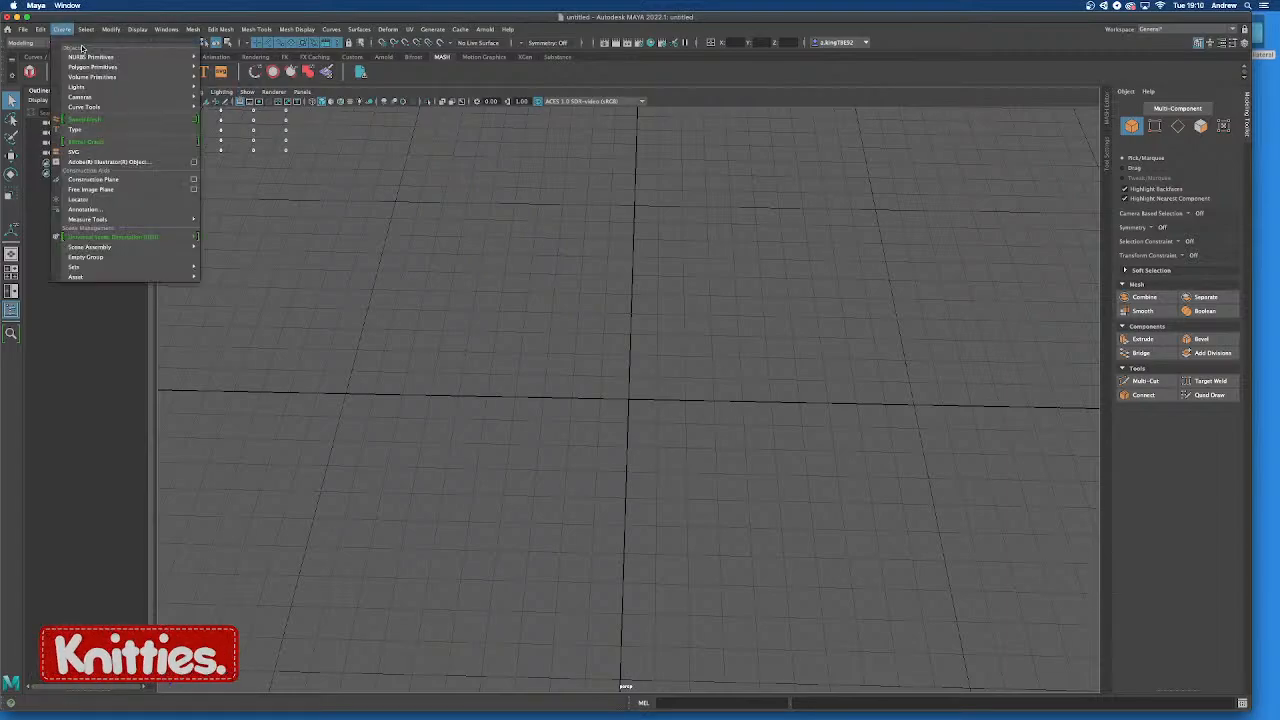
mouse_move(178, 66)
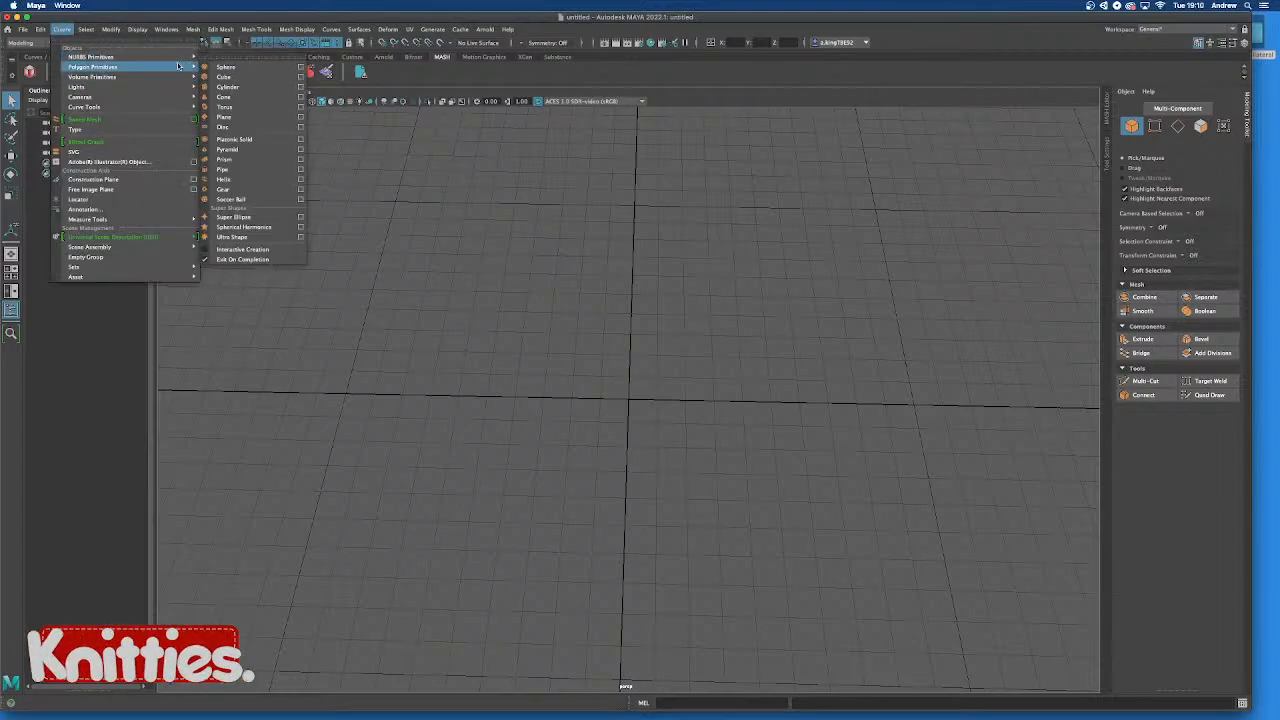
left_click(227, 87)
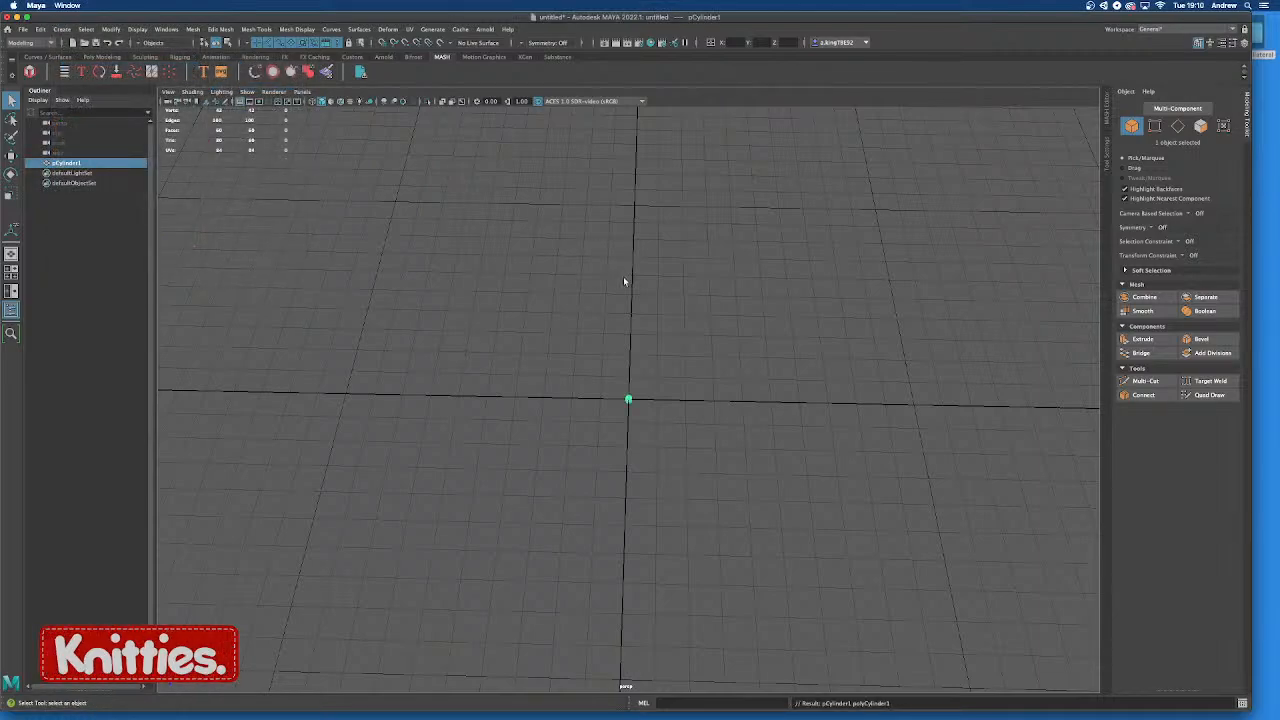
key("f")
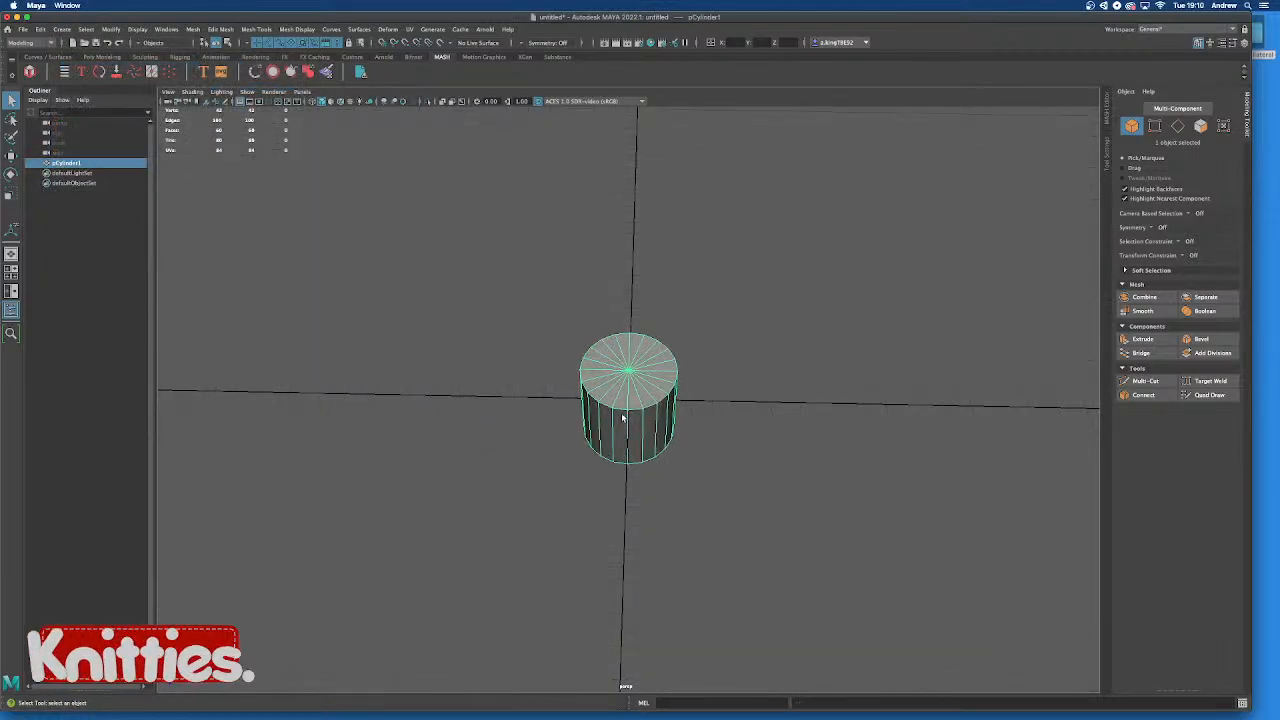
Scale the cylinder uniformly on all three axes to about 14.98
scroll(623, 415, "down", 5)
mouse_move(678, 409)
left_mouse_down("alt")
mouse_move(574, 374)
mouse_move(663, 411)
left_mouse_up("alt")
scroll(617, 434, "up", 4)
scroll(617, 434, "up", 2)
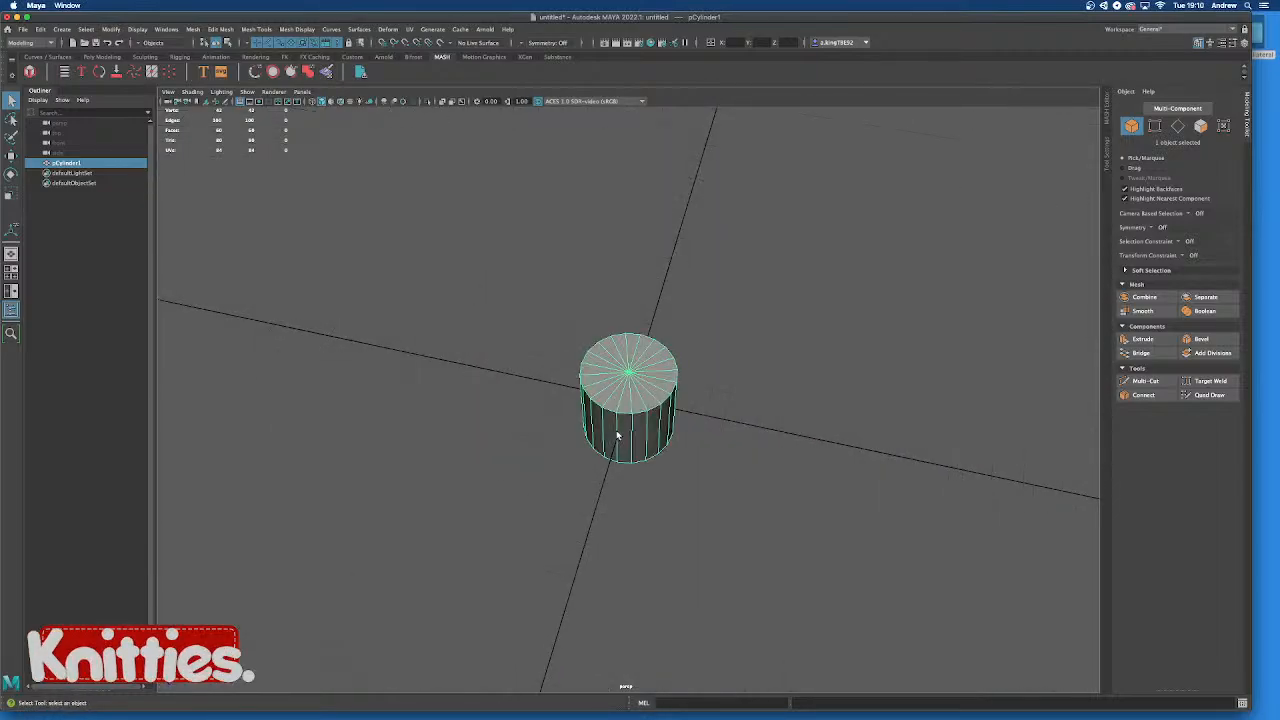
scroll(617, 434, "down", 6)
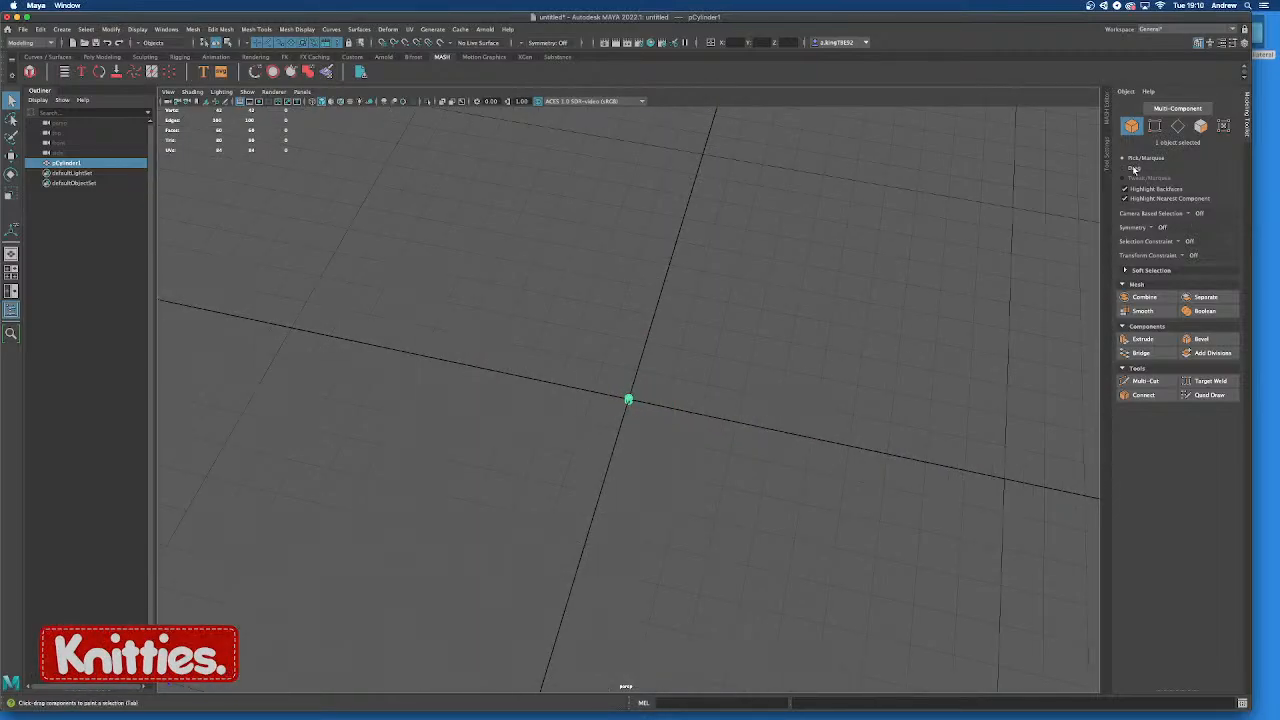
scroll(608, 411, "up", 3)
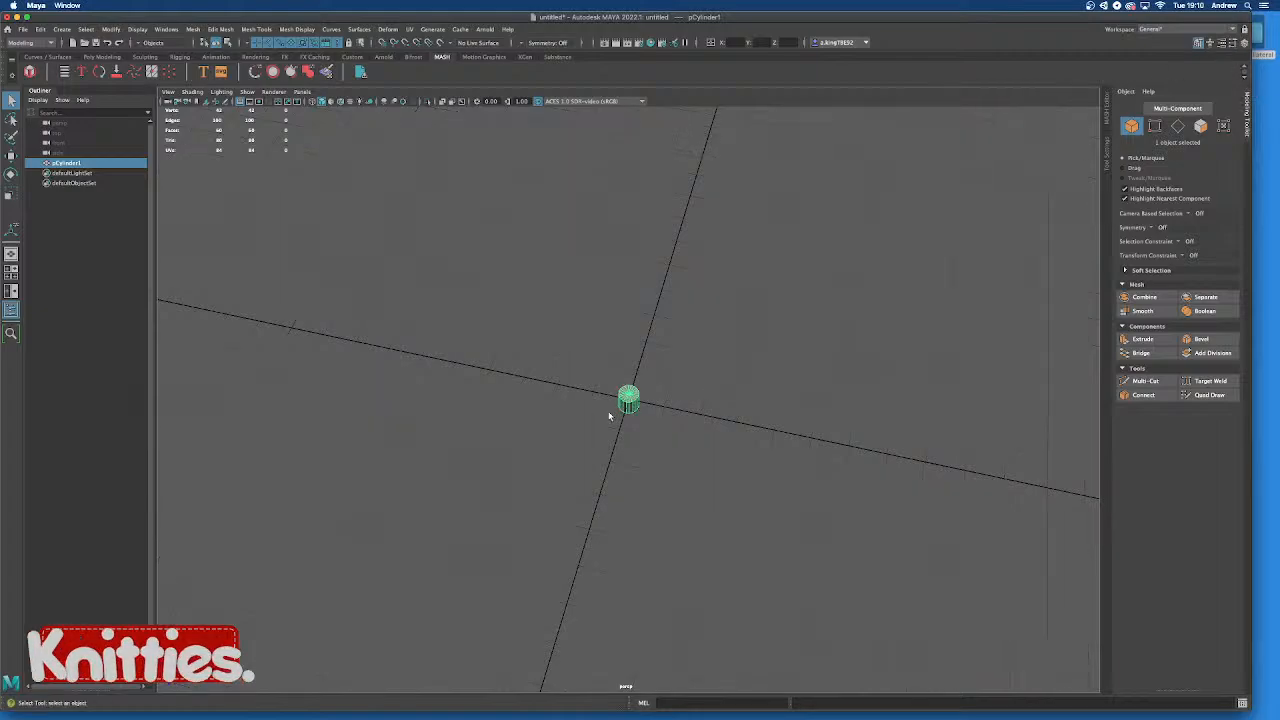
key("r")
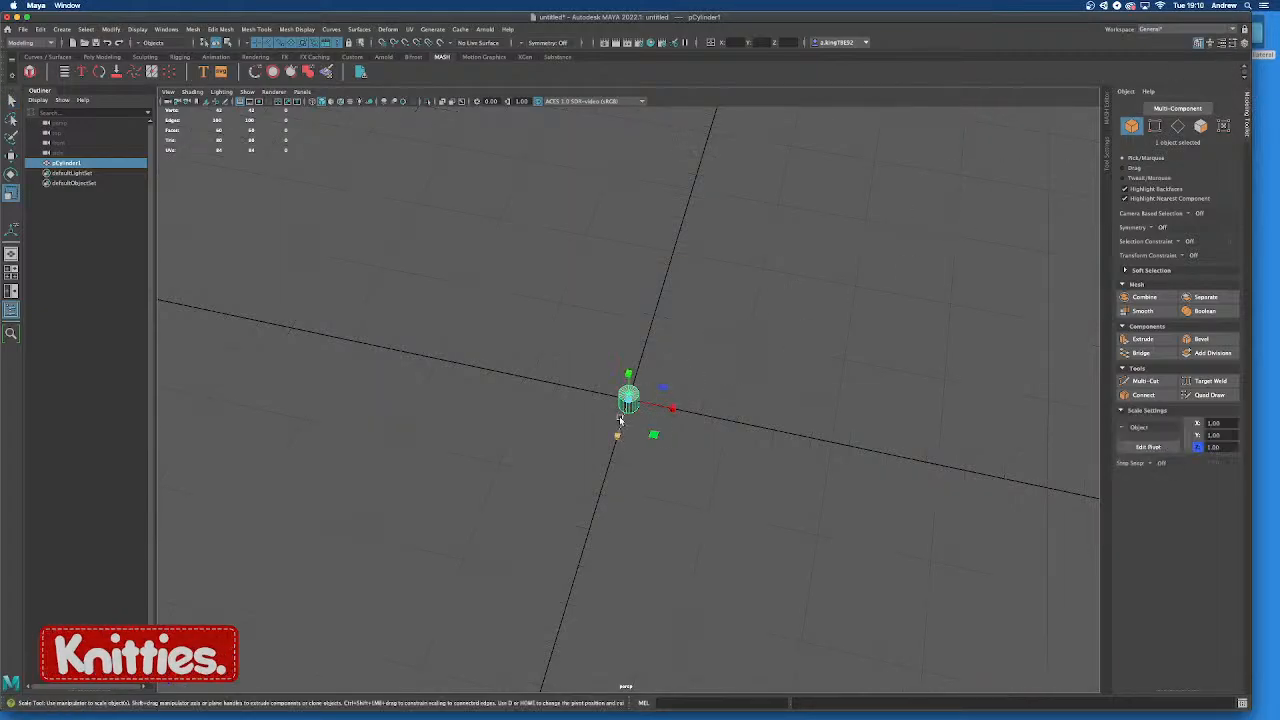
left_click_drag(628, 400, 682, 438)
scroll(693, 430, "down", 5)
scroll(637, 428, "up", 10)
left_click_drag(730, 358, 702, 386, "alt")
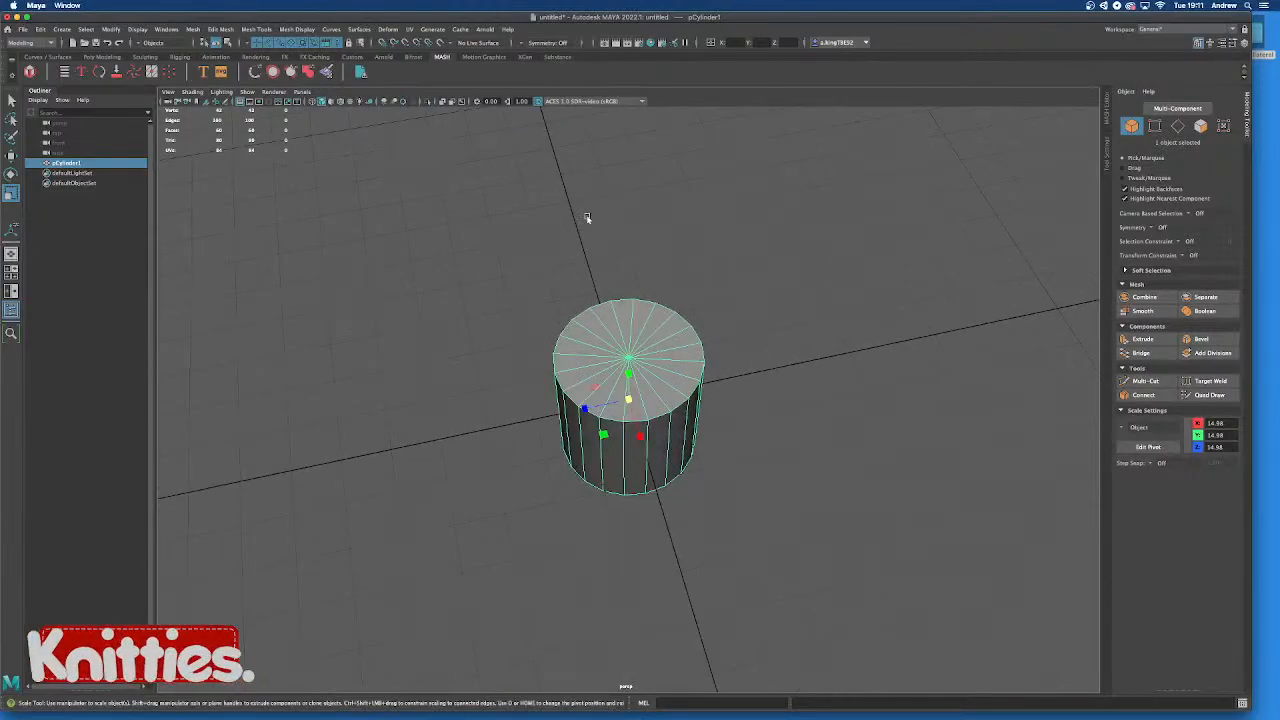
Reduce the cylinder's Subdivisions Axis to 12 in its polyCylinder1 construction history
left_click_drag(698, 325, 814, 317, "alt")
left_click_drag(823, 430, 734, 374, "alt")
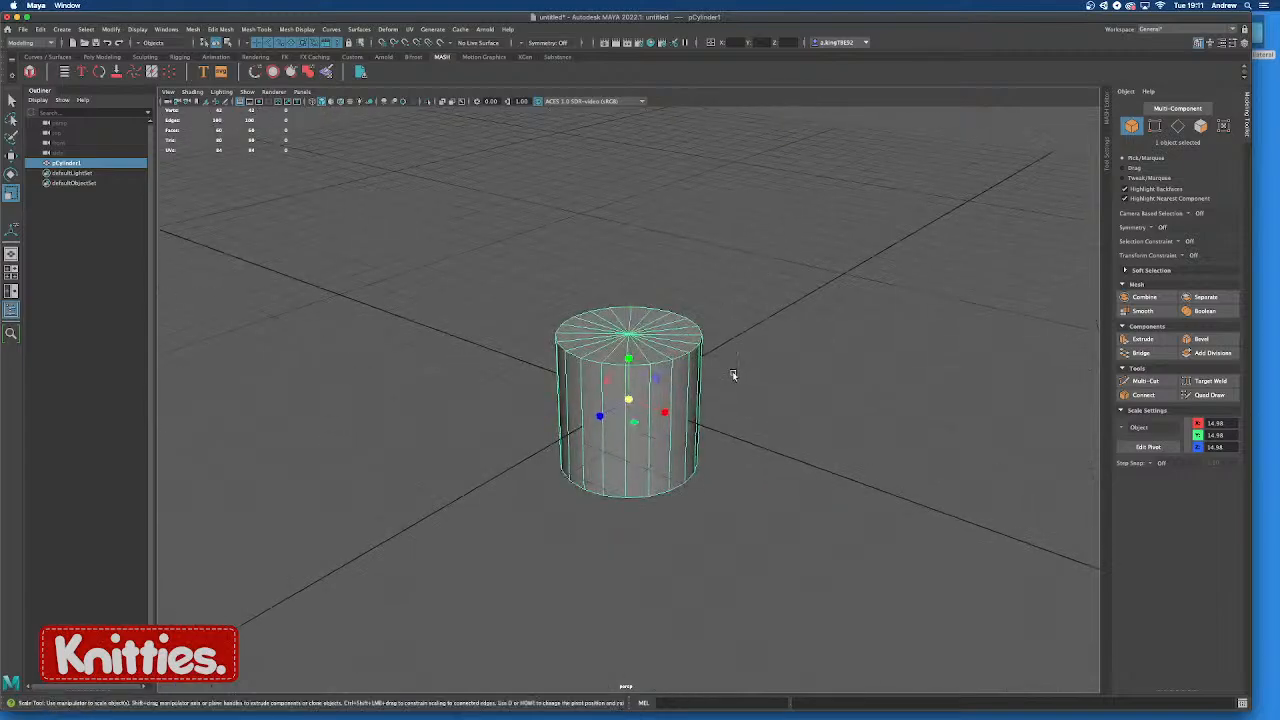
left_click(1217, 46)
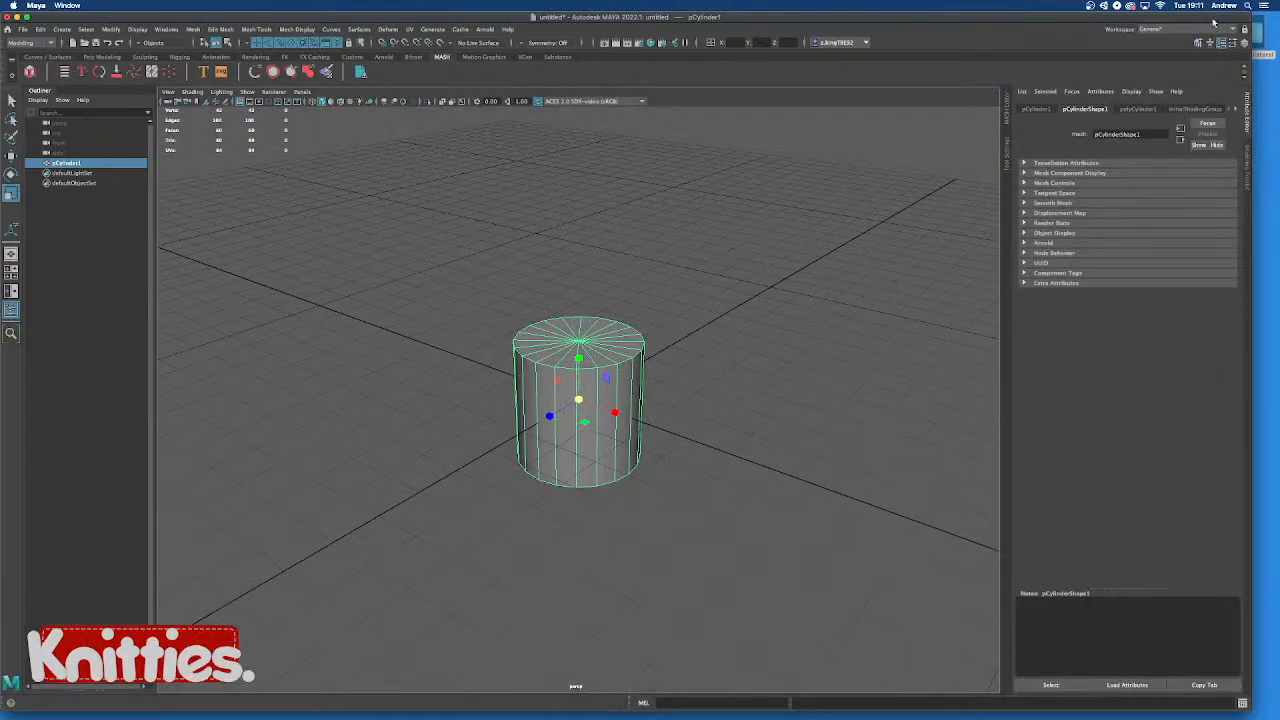
left_click(1136, 109)
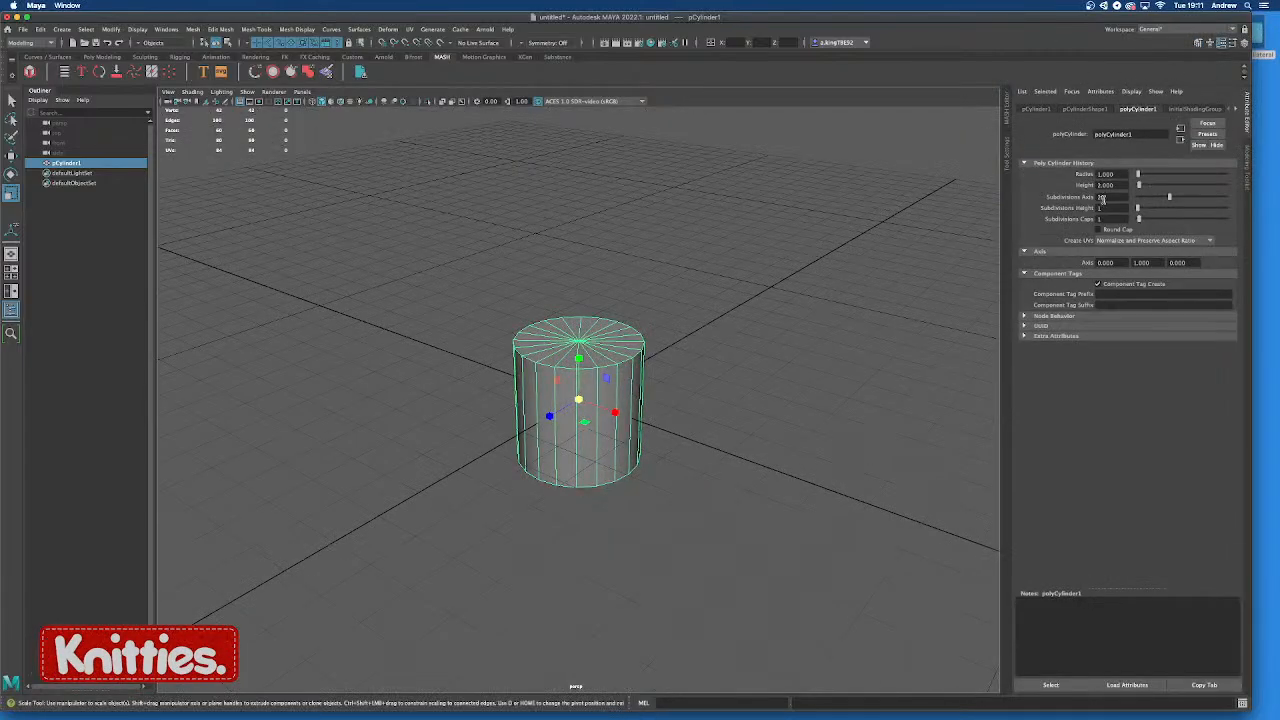
left_click_drag(782, 262, 794, 338, "alt")
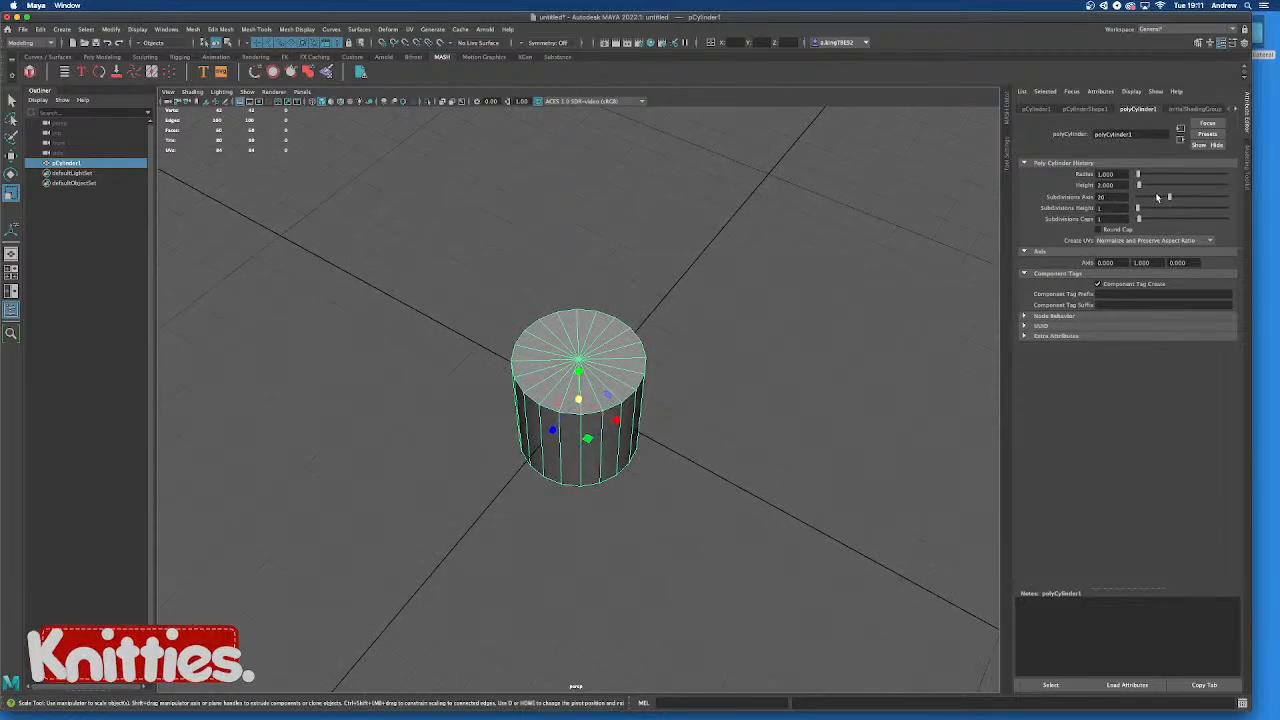
left_click_drag(873, 258, 714, 334, "alt")
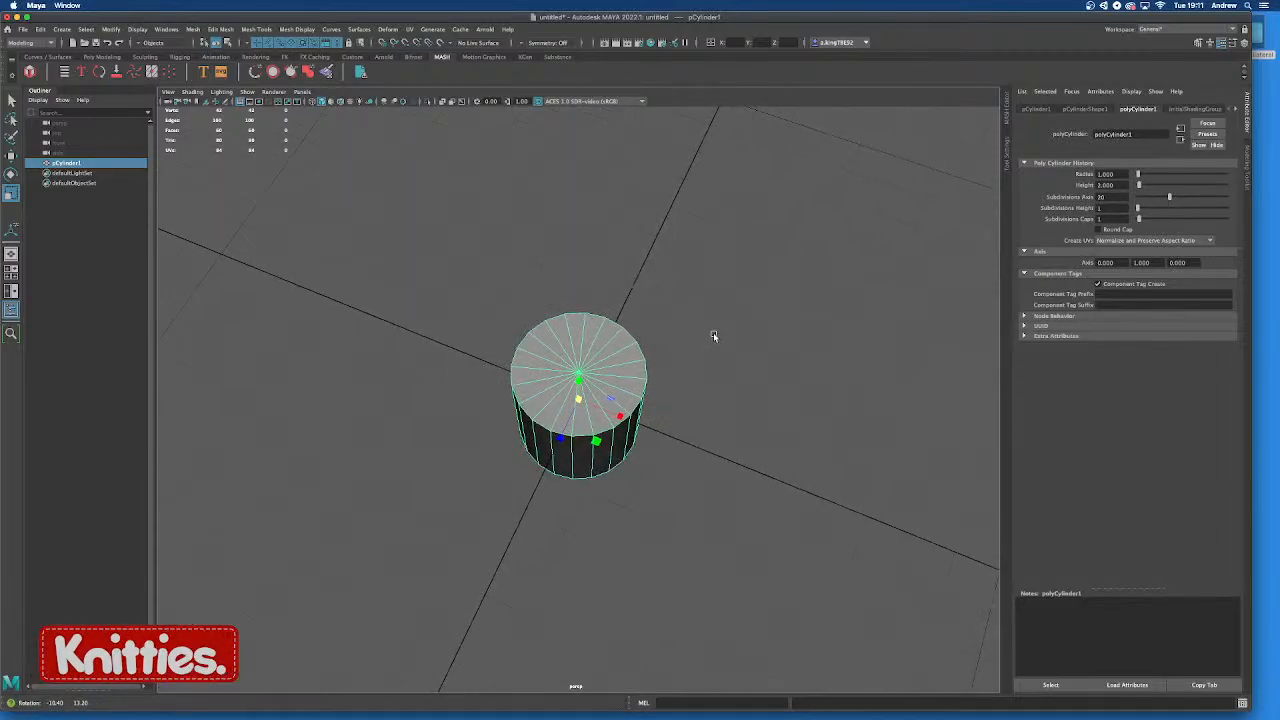
left_click_drag(617, 468, 497, 395, "alt")
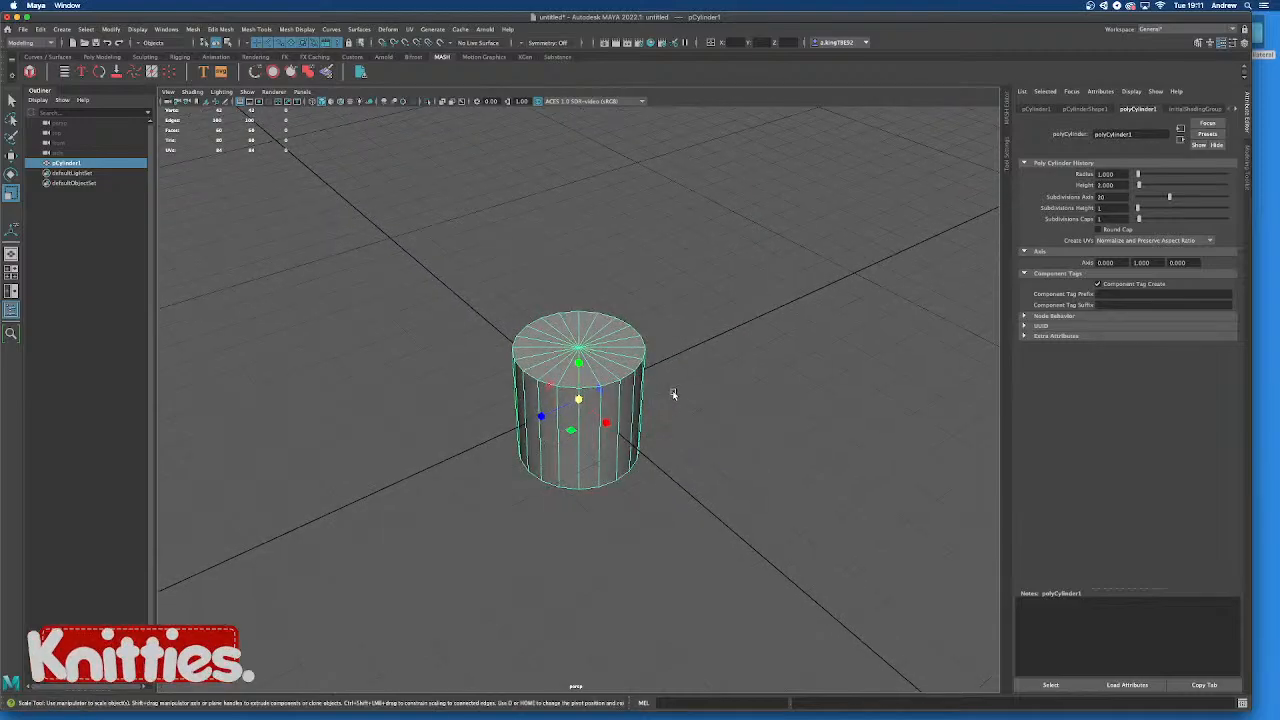
left_click_drag(1169, 199, 1154, 199)
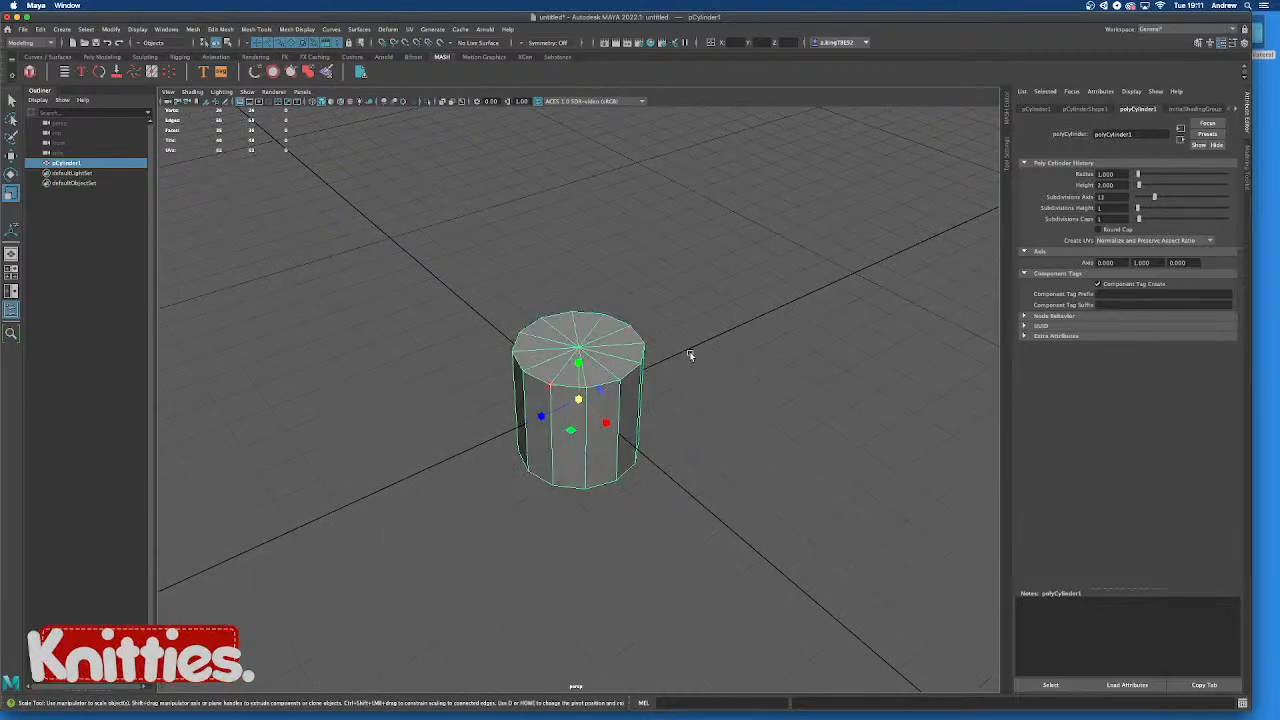
Examine the segments of the cylinder's cap from directly above and from an angle
left_click_drag(688, 353, 703, 366, "alt")
key("f")
left_click_drag(627, 383, 645, 409, "alt")
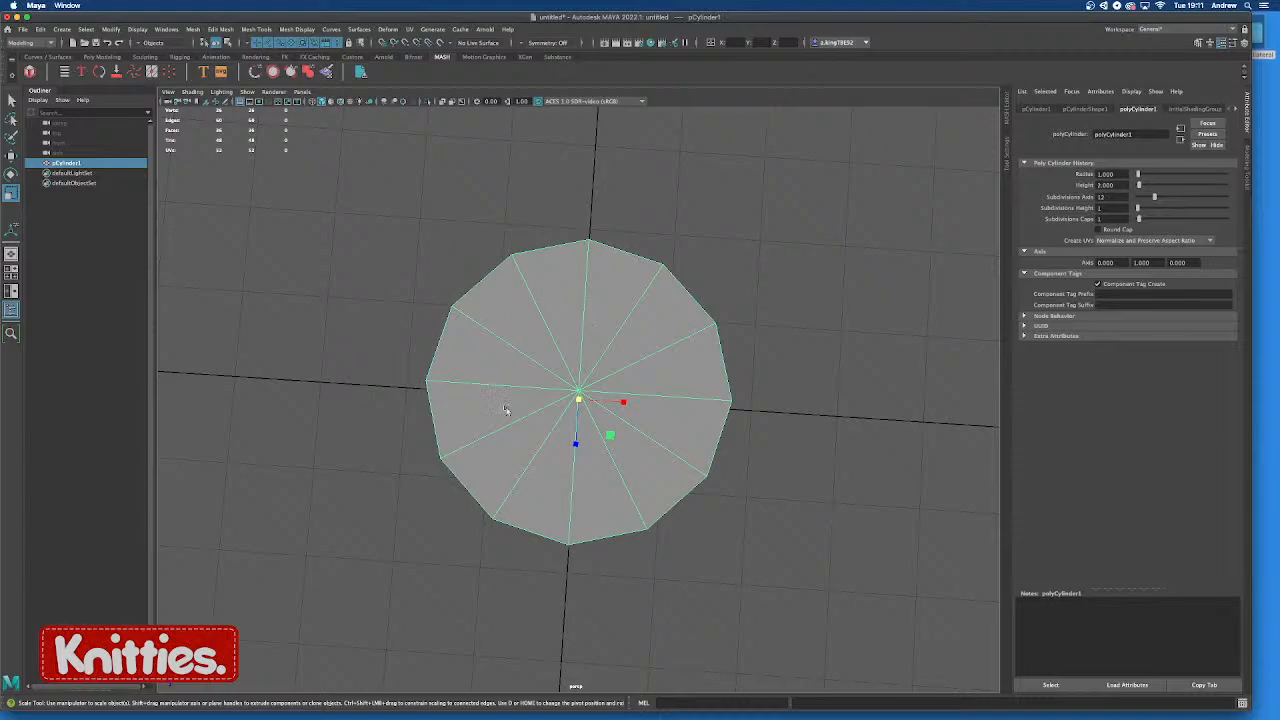
mouse_move(588, 400)
left_mouse_down("alt")
mouse_move(537, 380)
mouse_move(566, 388)
left_mouse_up("alt")
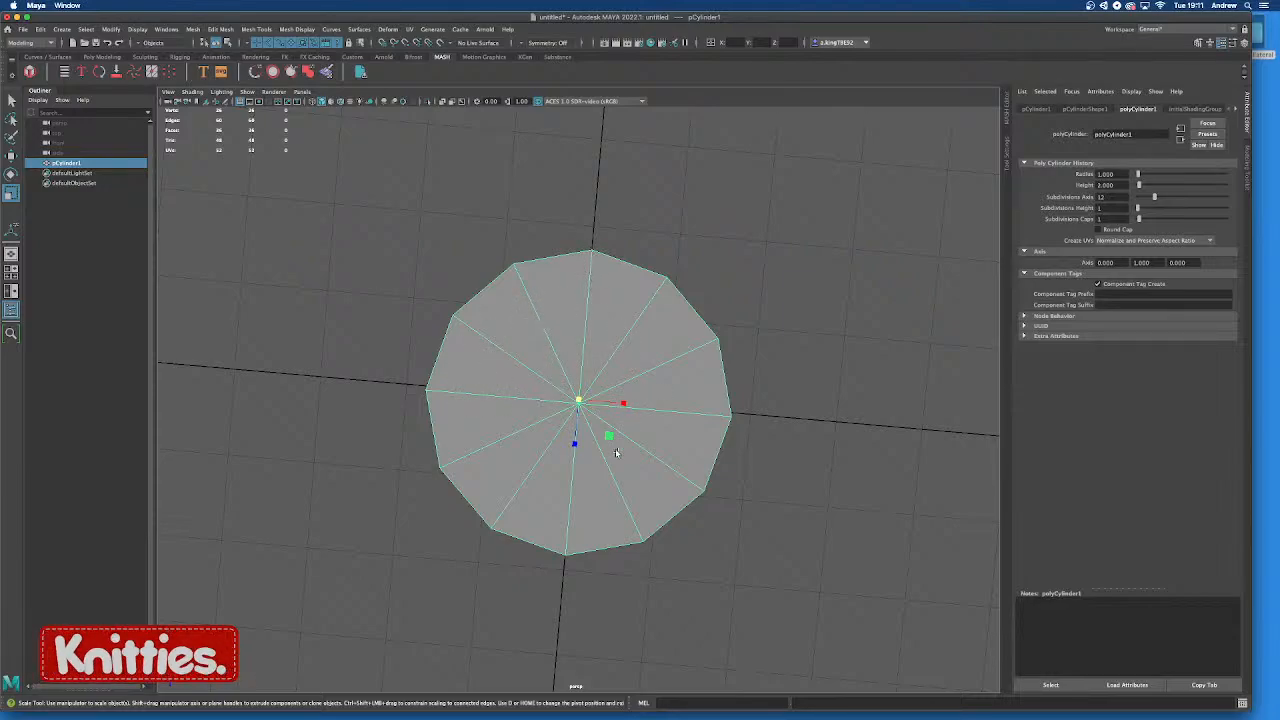
left_click_drag(640, 434, 630, 372, "alt")
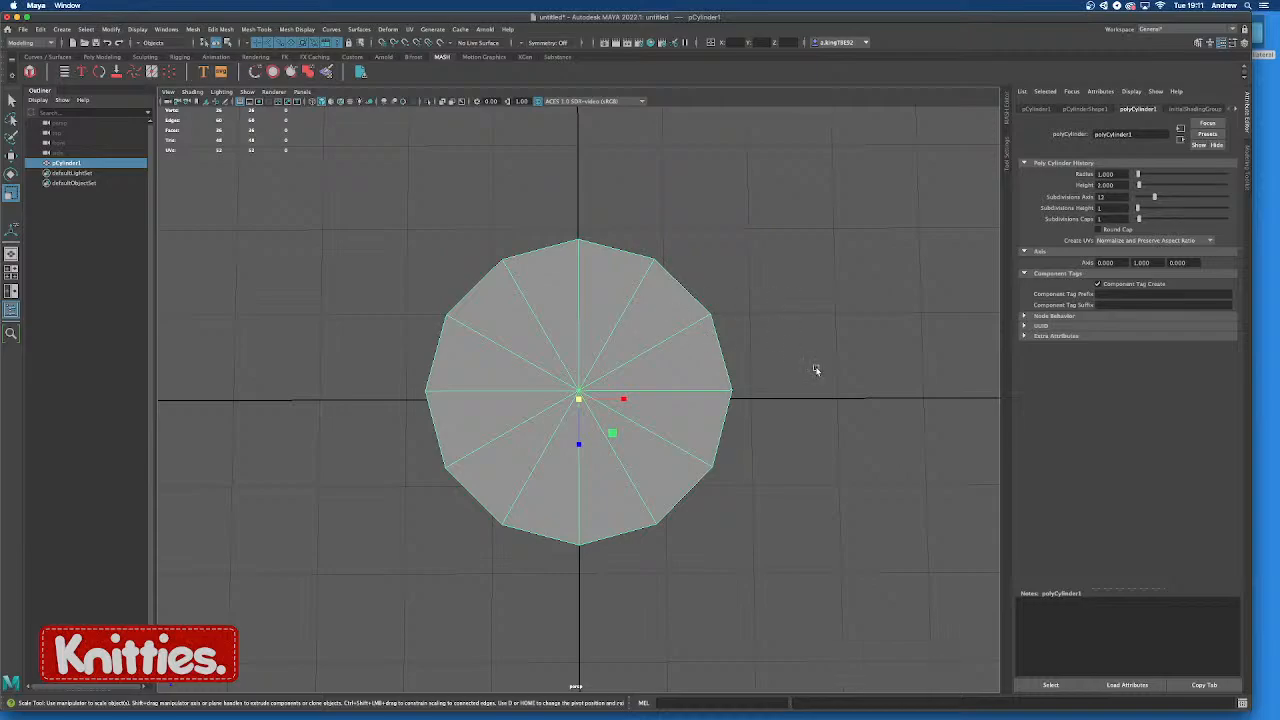
left_click_drag(817, 369, 660, 437, "alt")
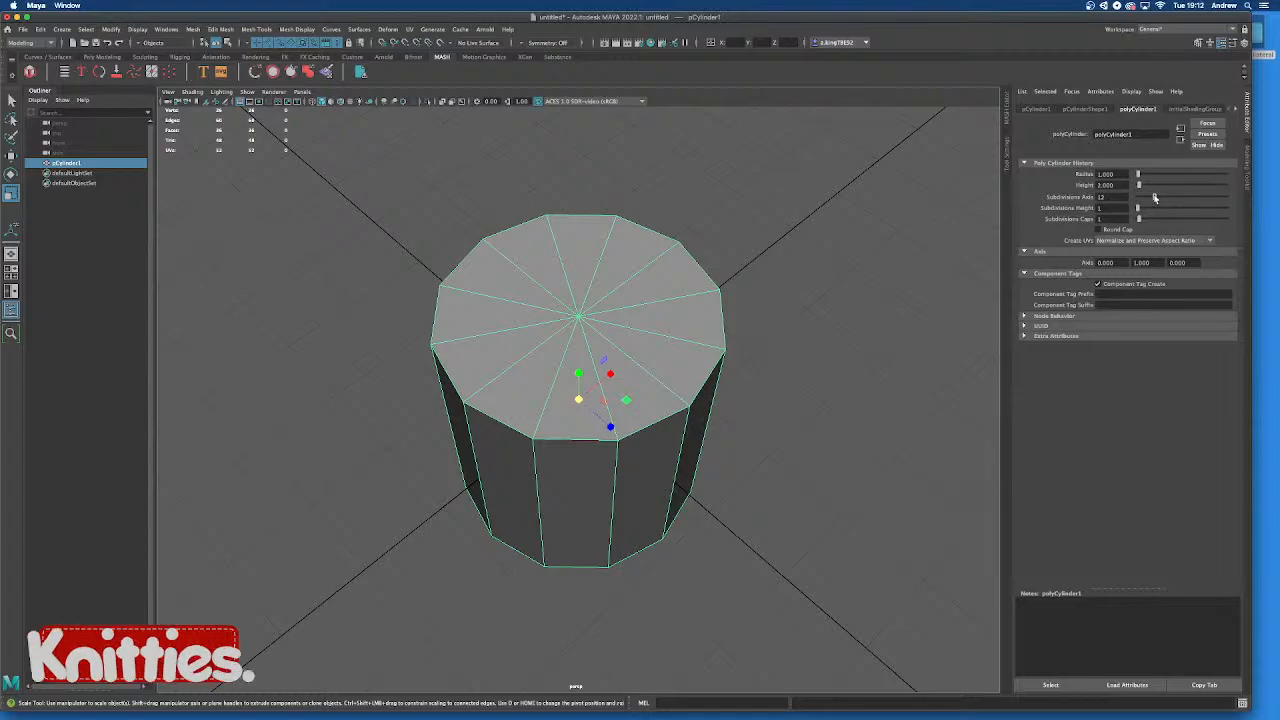
Try reducing the cylinder's Subdivisions Axis to 10 and compare its cap segments from above and from an angle
left_click_drag(1154, 198, 1150, 198)
left_click_drag(690, 312, 749, 338, "alt")
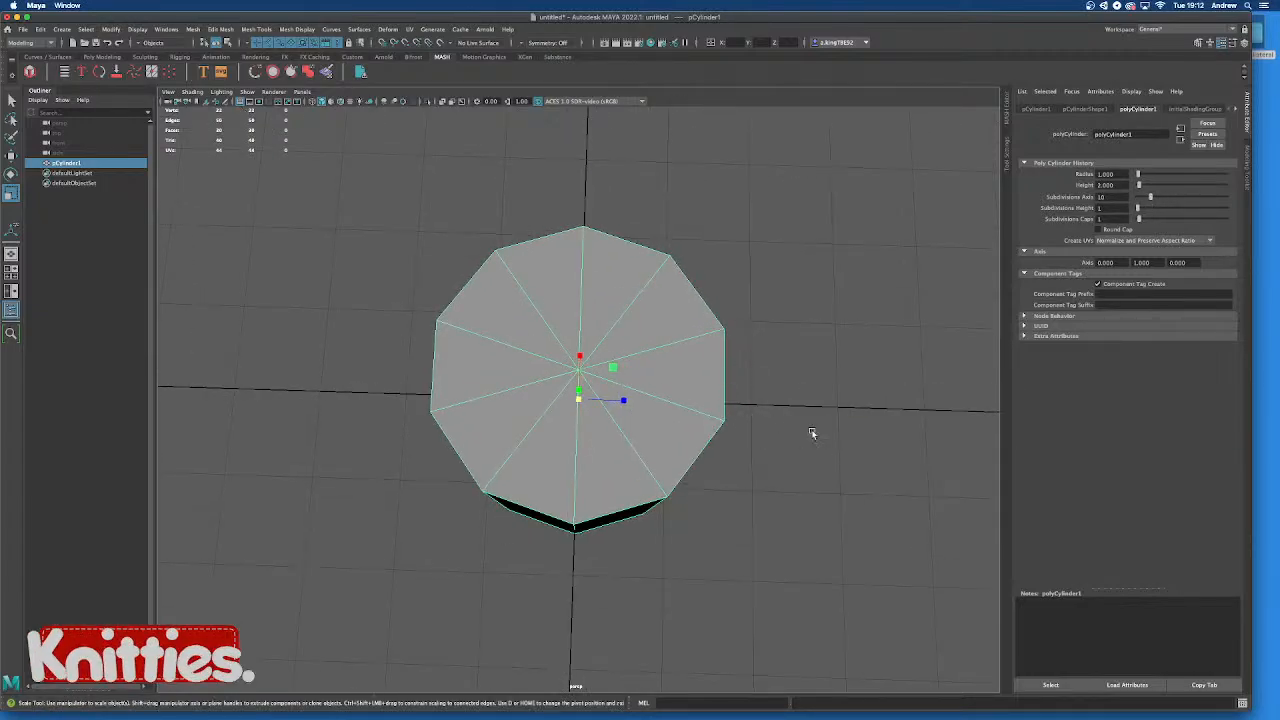
left_click_drag(811, 434, 851, 446, "alt")
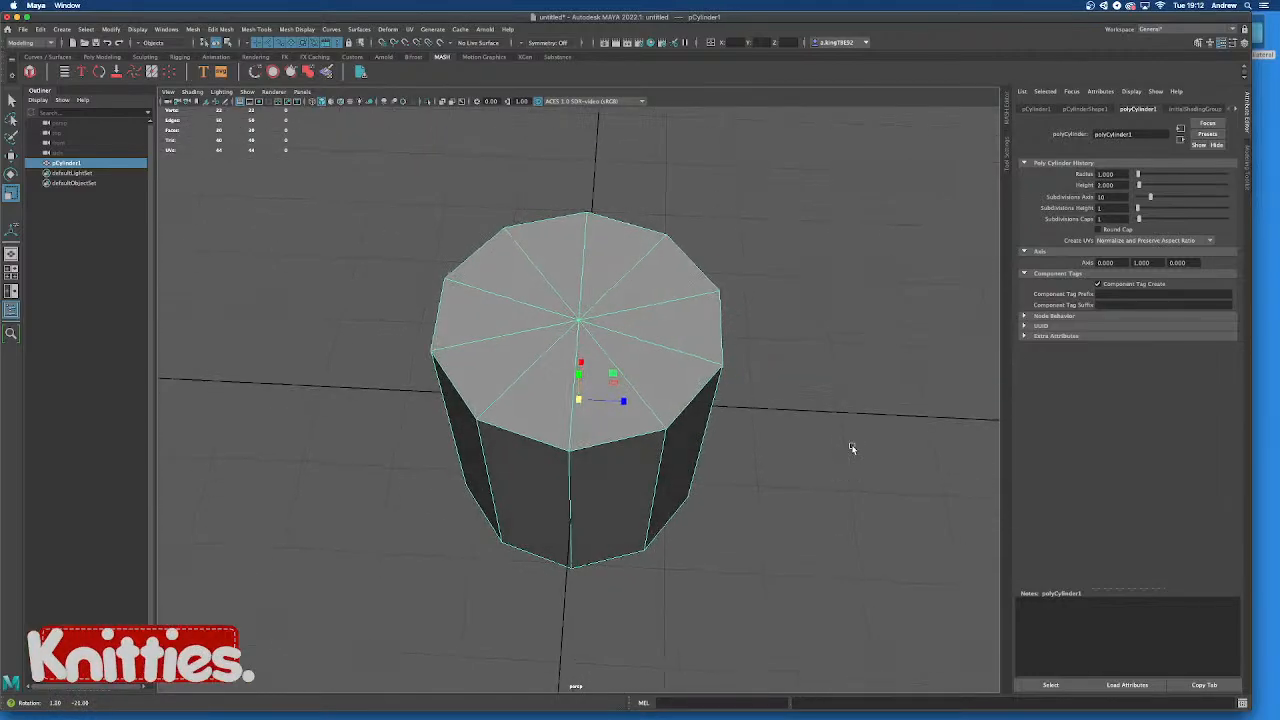
left_click_drag(588, 243, 594, 279, "alt")
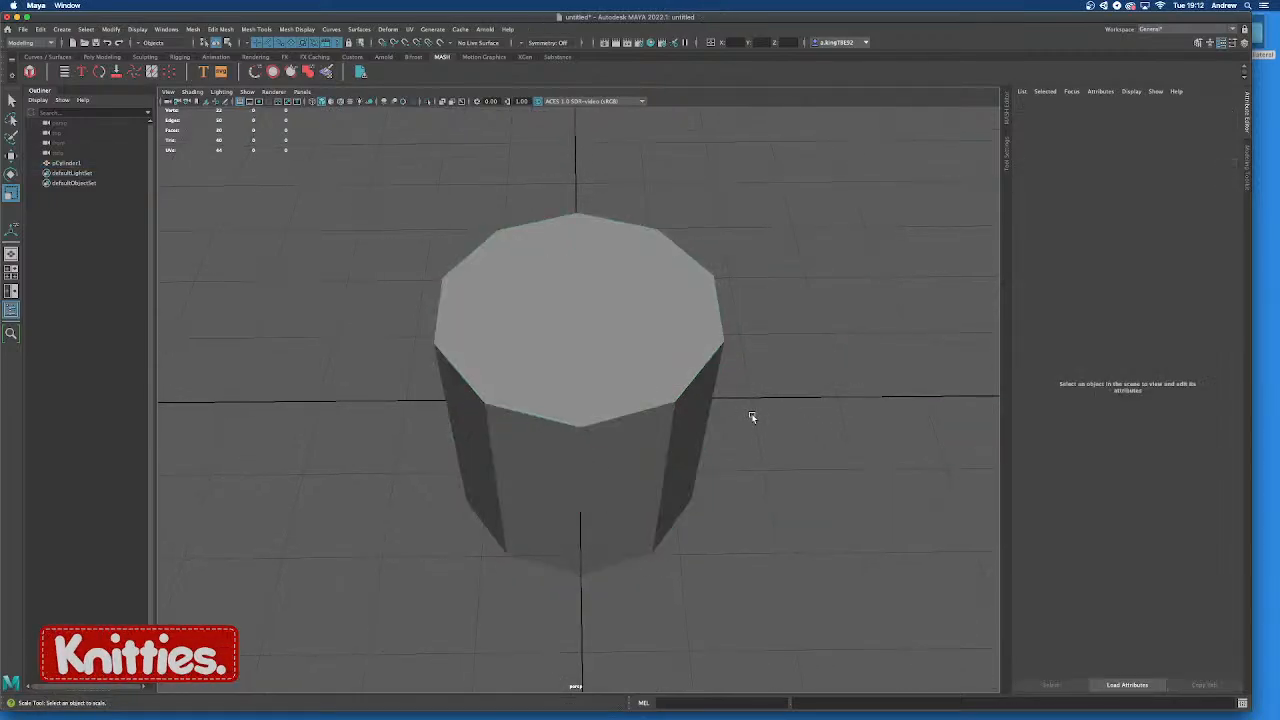
left_click_drag(751, 420, 631, 434, "alt")
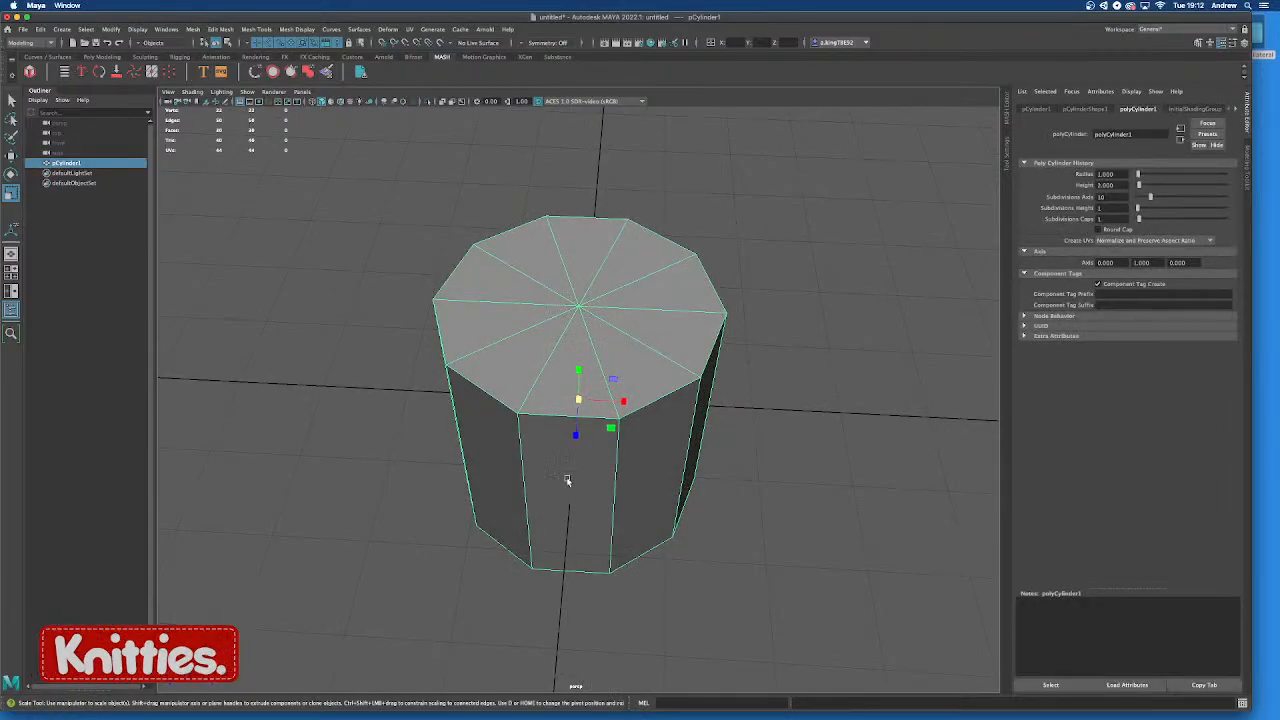
left_click_drag(511, 484, 629, 500, "alt")
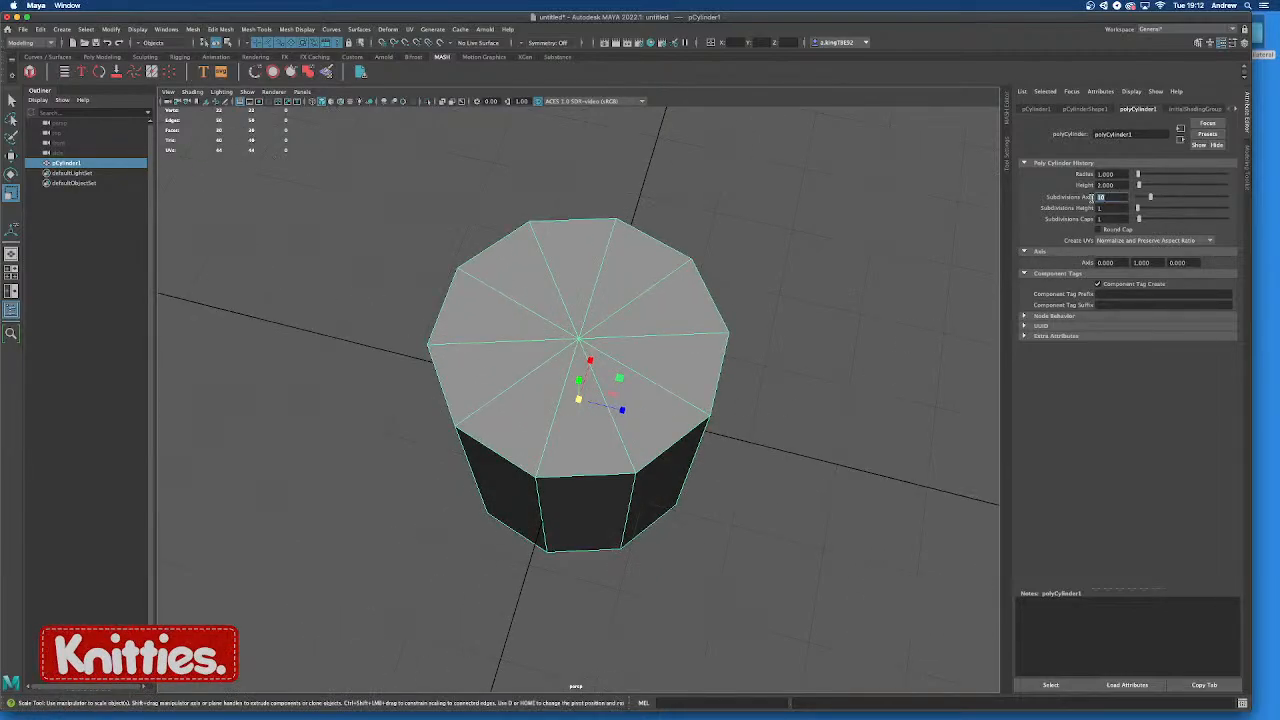
Set the cylinder's Subdivisions Axis to 12 and check the cap segments
type("2")
key("Return")
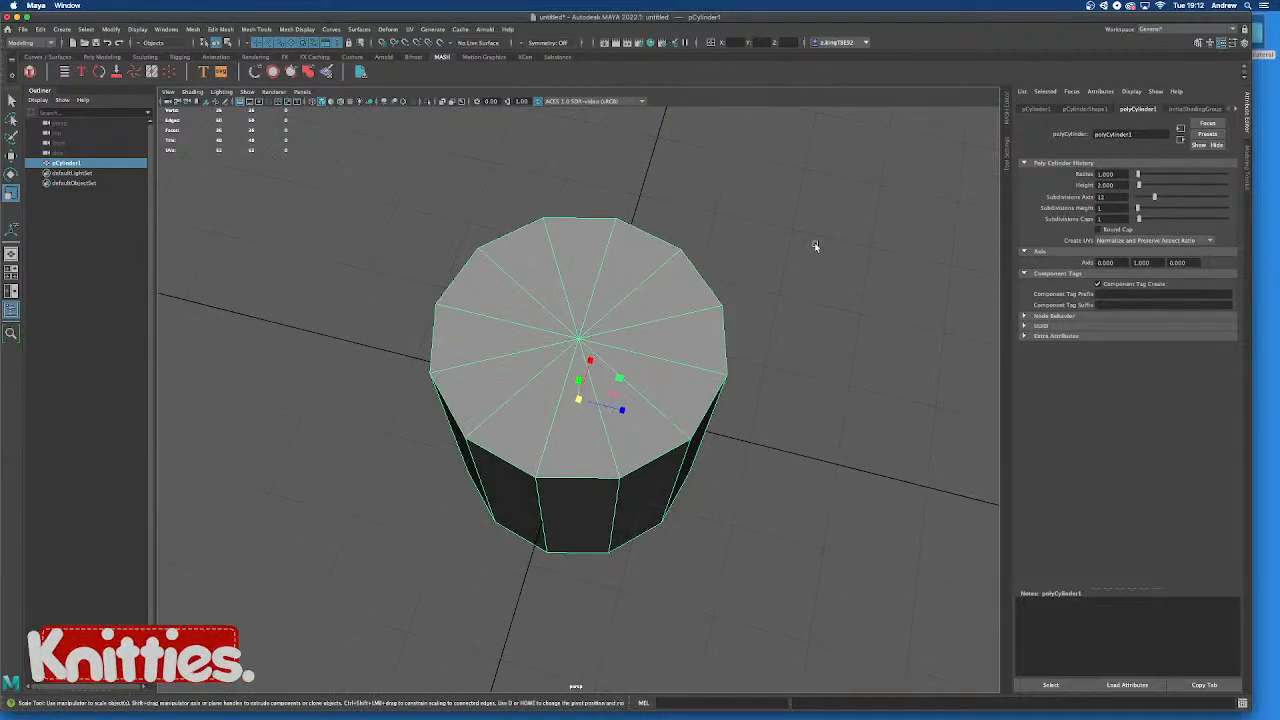
left_click_drag(650, 420, 642, 378, "alt")
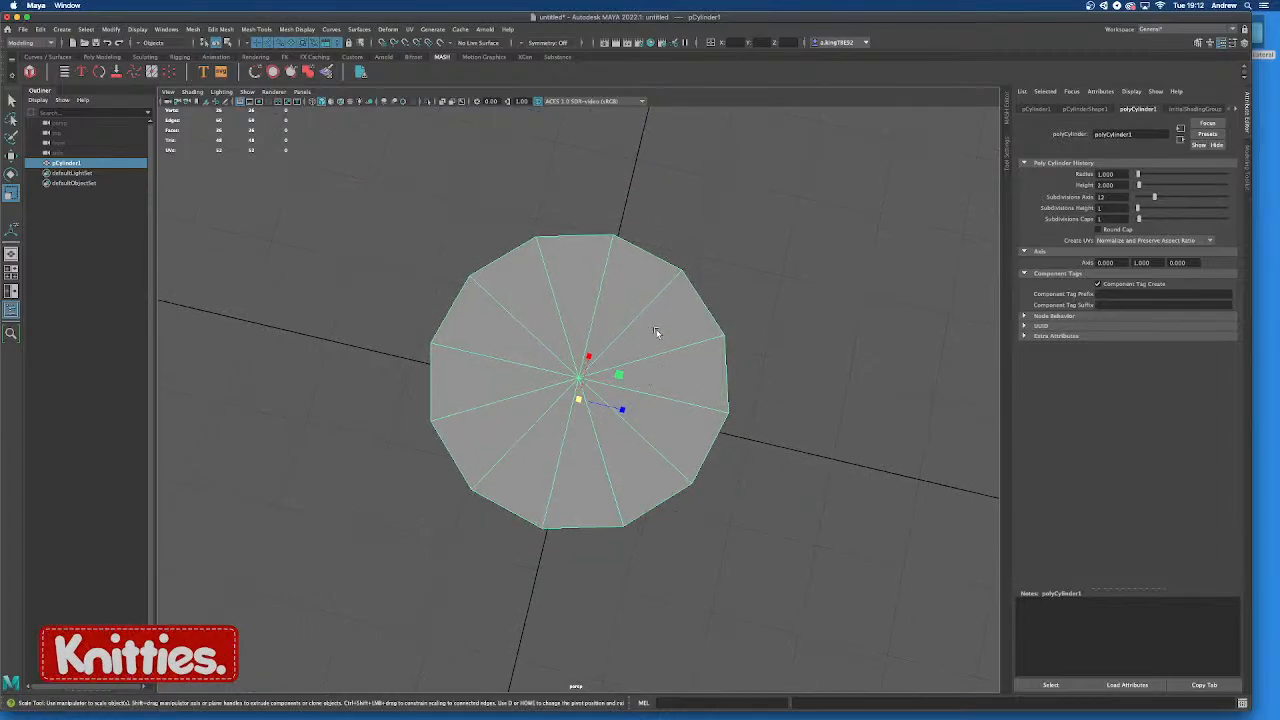
left_click_drag(655, 332, 610, 410, "alt")
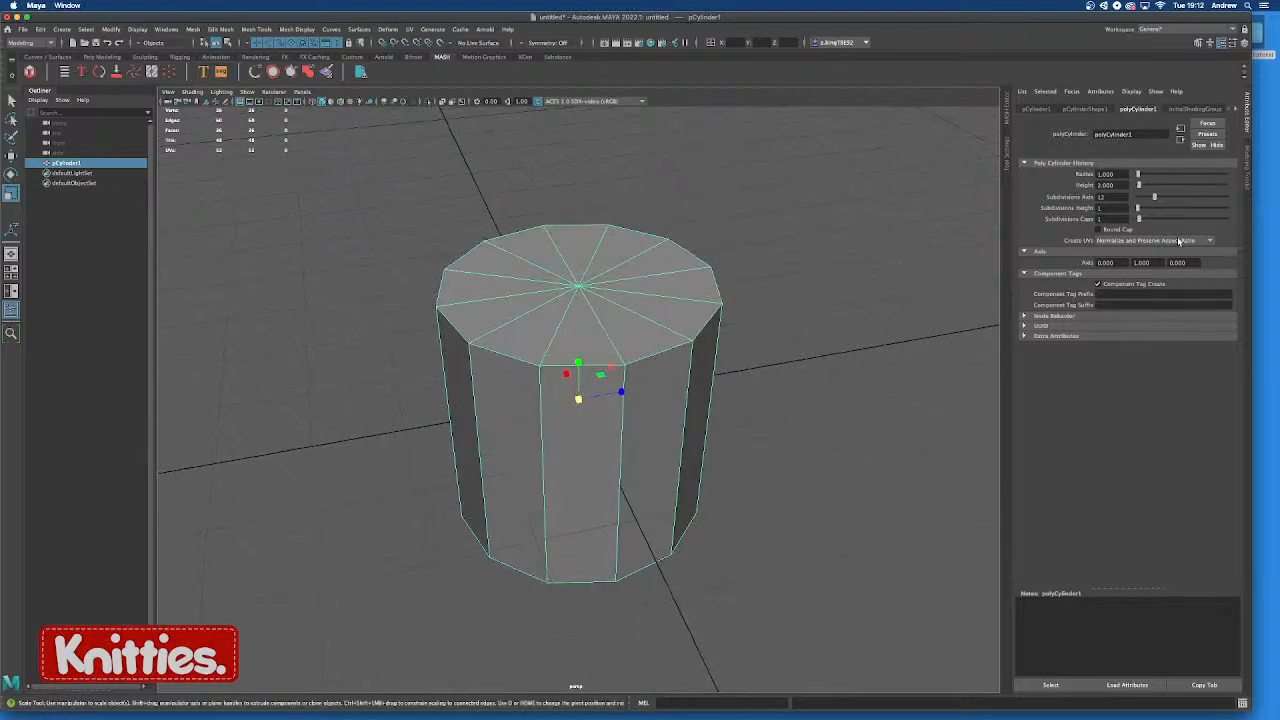
Set the cylinder's Subdivisions Caps to 2 so each cap has one inner ring of edges
left_click_drag(677, 277, 895, 275, "alt")
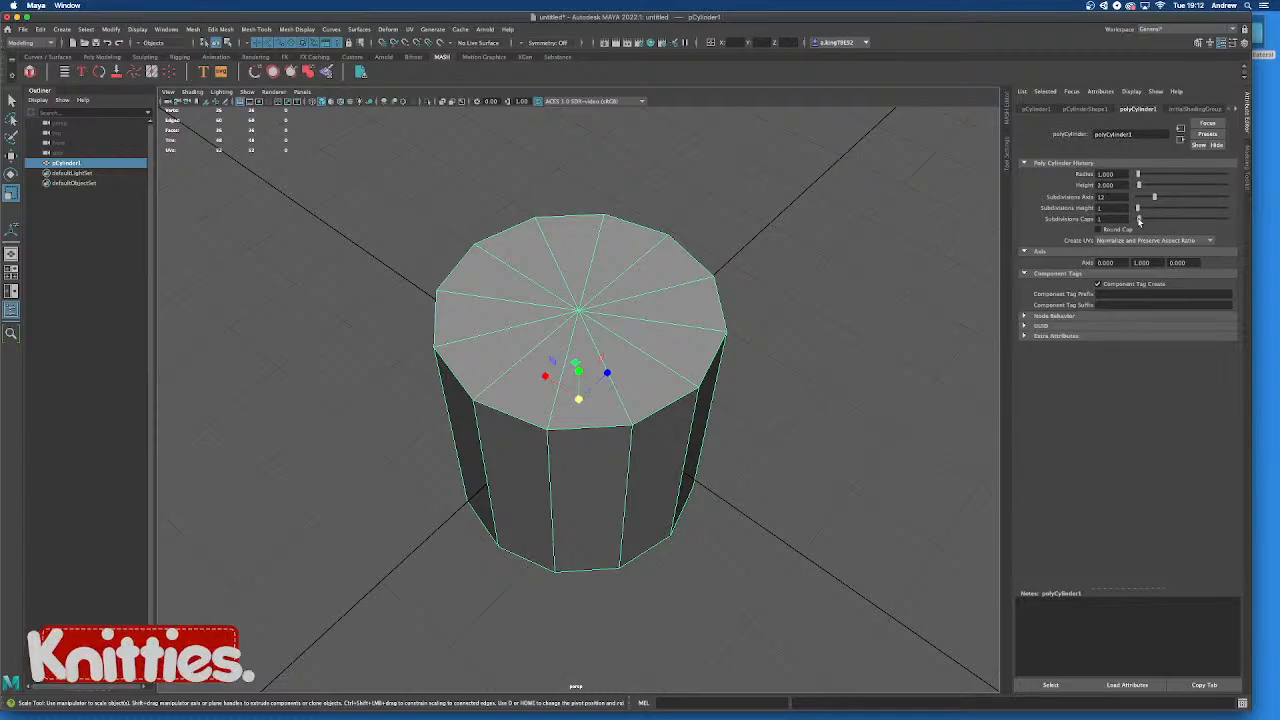
left_click_drag(1138, 219, 1141, 220)
left_click_drag(695, 343, 660, 261, "alt")
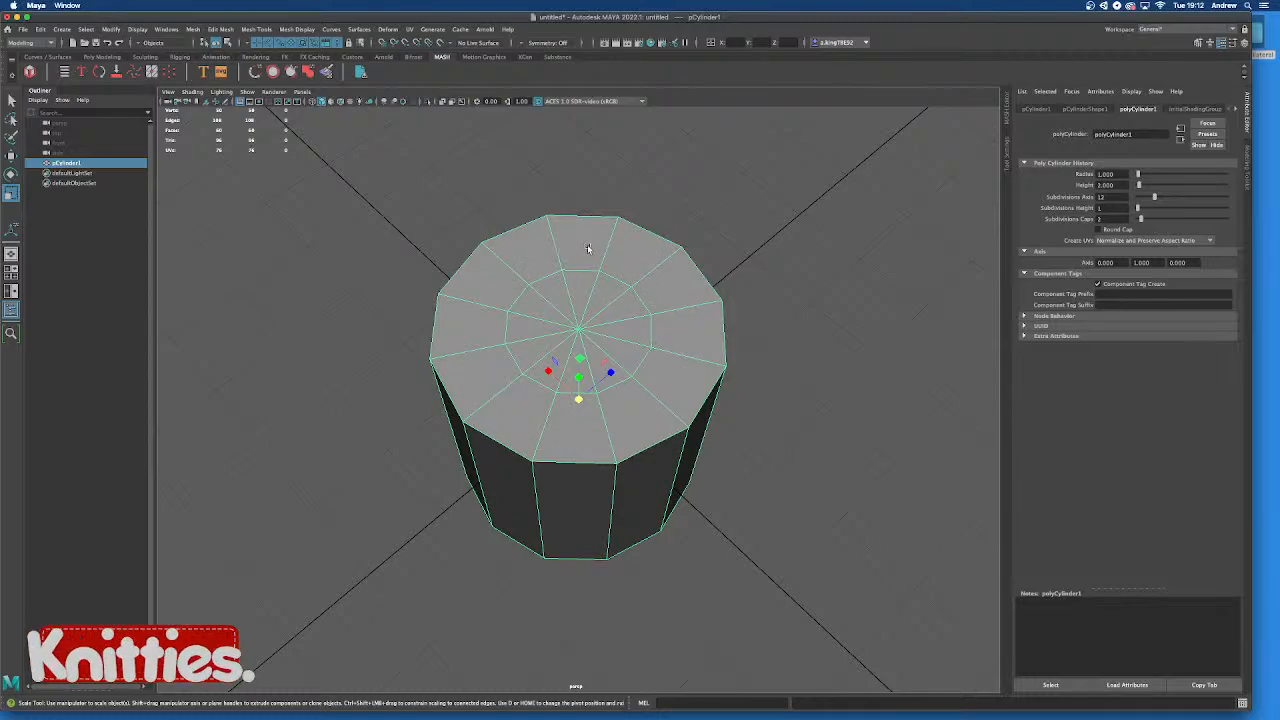
Check the top cap's topology by selecting its inner edge loop and outer radial edges, and reselect the whole cylinder in object mode
right_click_drag(650, 340, 645, 308)
double_click(646, 308)
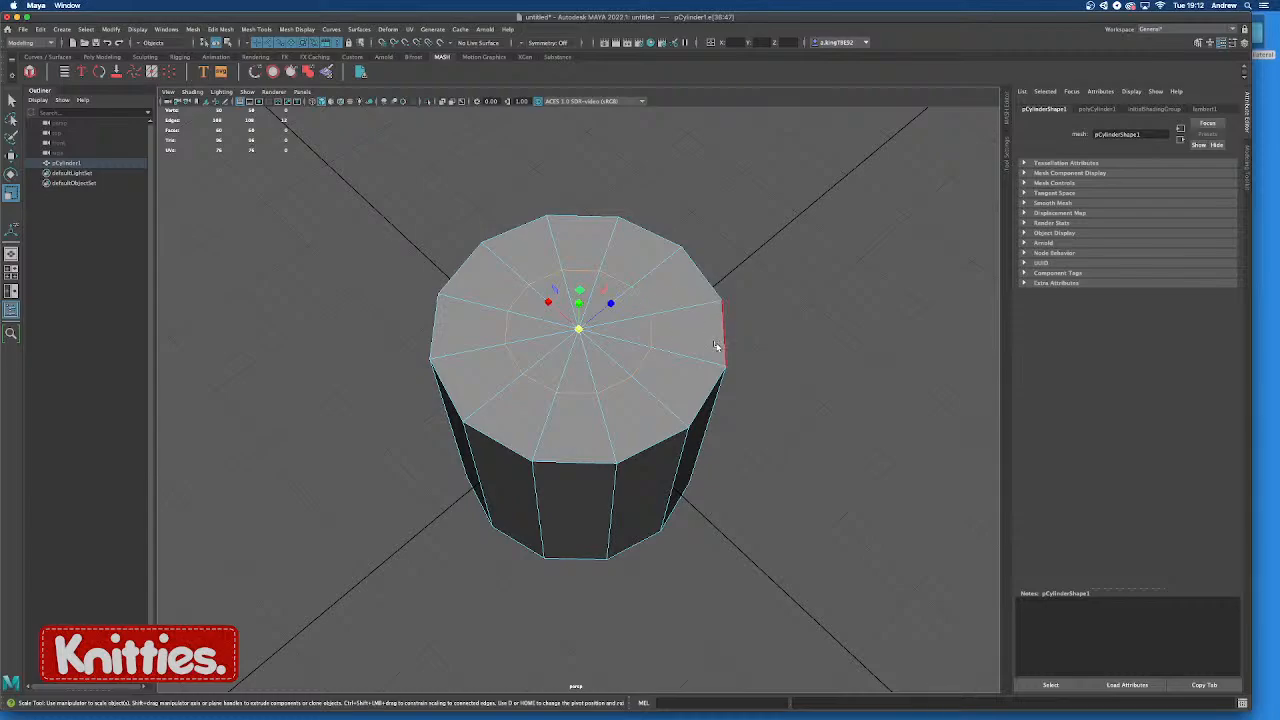
left_click_drag(716, 346, 658, 348, "alt")
left_click(682, 331)
double_click(670, 366, "shift")
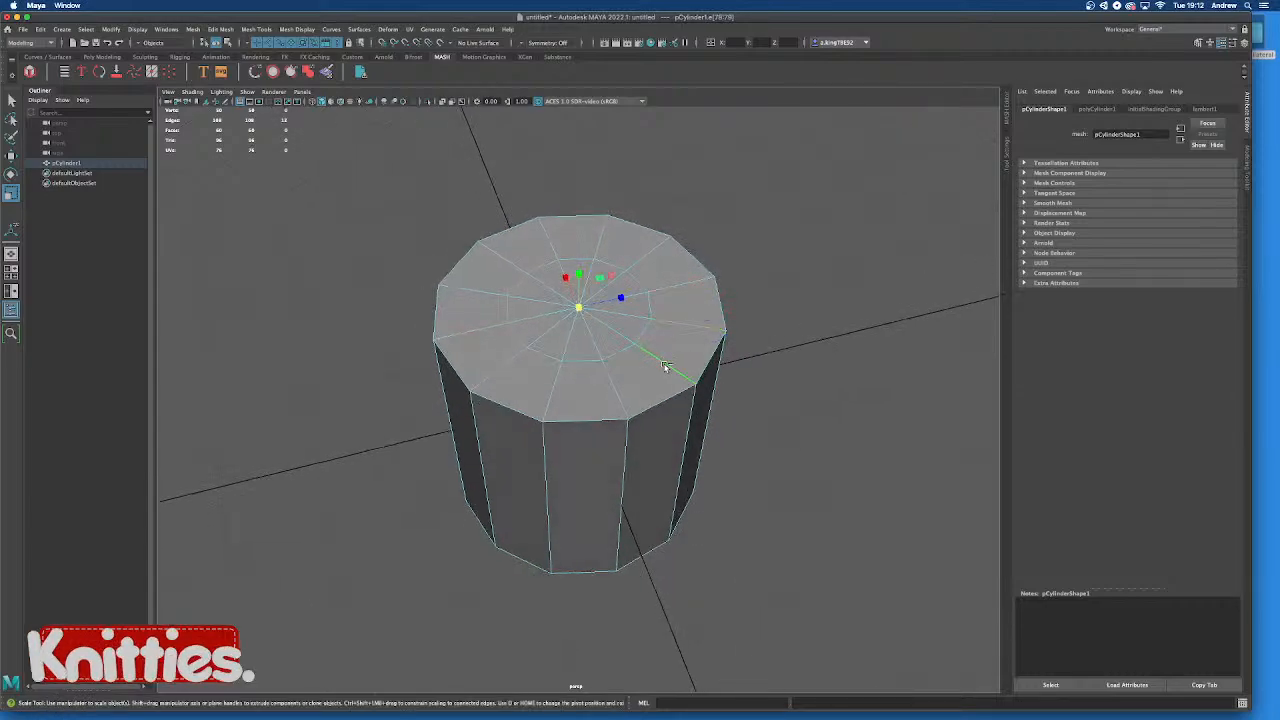
left_click_drag(600, 389, 650, 394, "alt")
right_click_drag(675, 317, 722, 301)
left_click(815, 293)
left_click(669, 347)
Examine the cylinder's subdivided top cap and side walls from several angles and distances
scroll(612, 425, "down", 5)
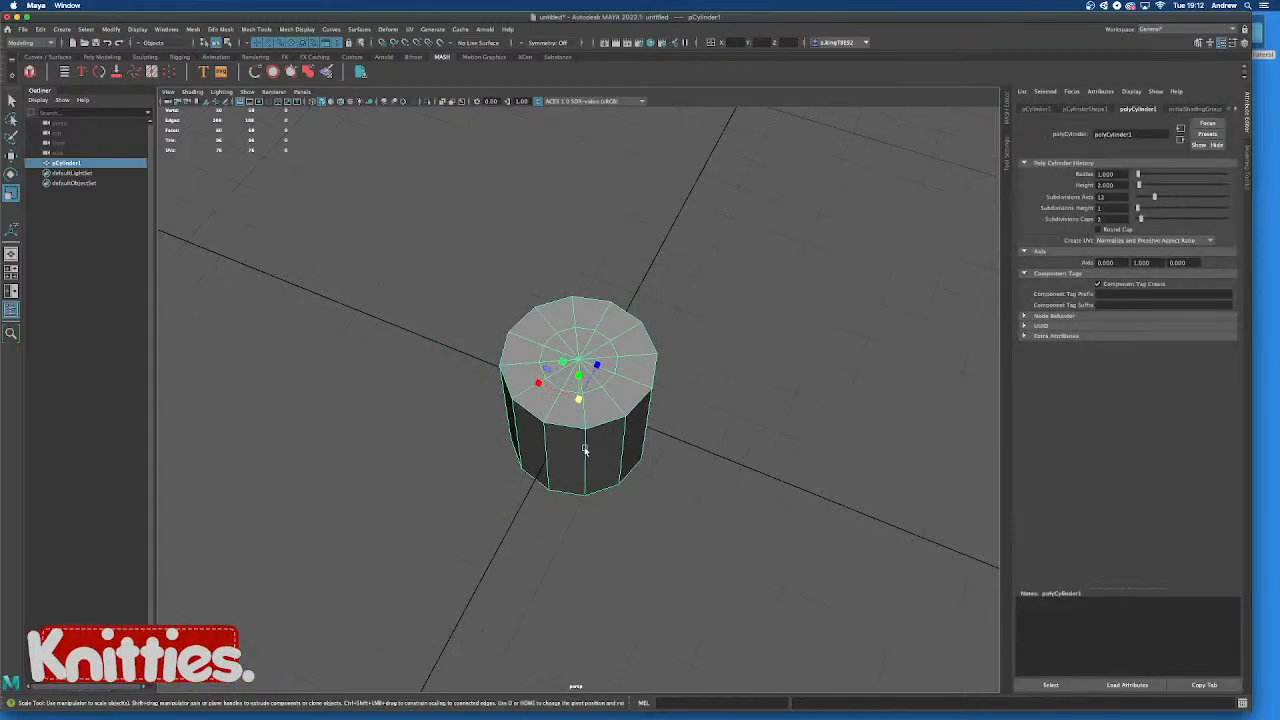
left_click_drag(586, 449, 612, 460, "alt")
scroll(594, 456, "up", 5)
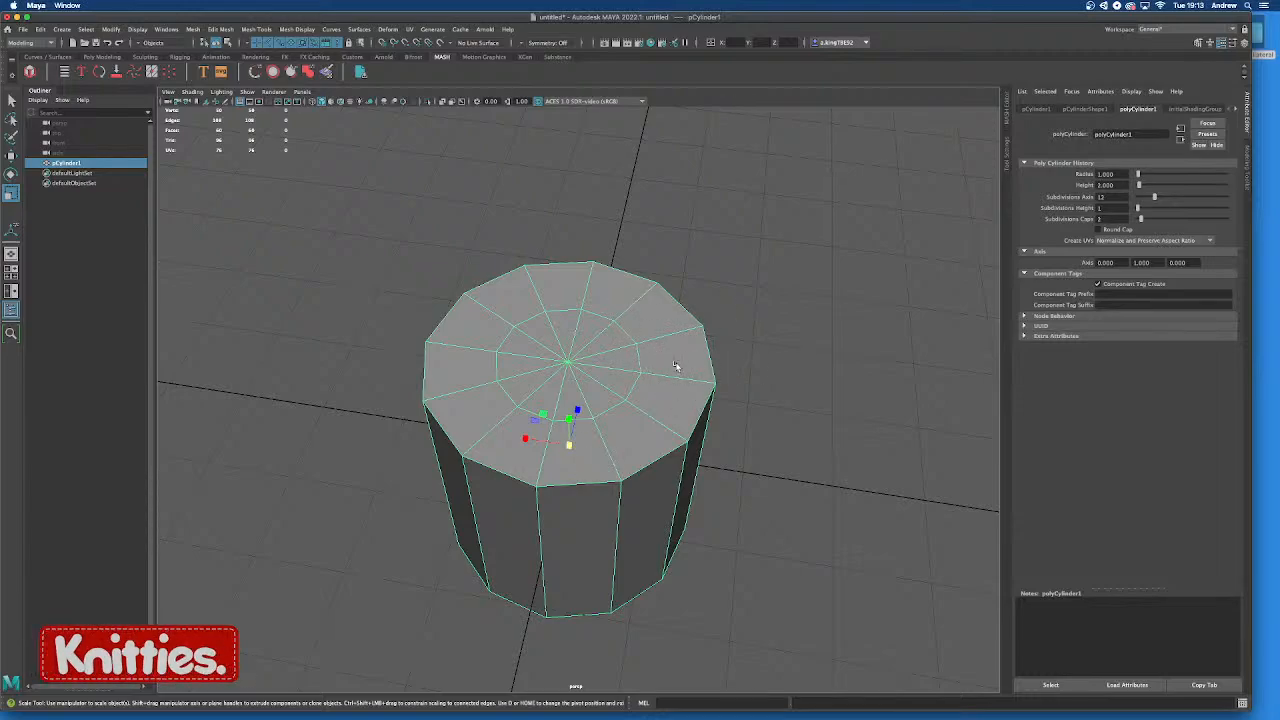
left_click_drag(680, 365, 636, 380, "alt")
scroll(617, 394, "down", 4)
scroll(616, 395, "up", 3)
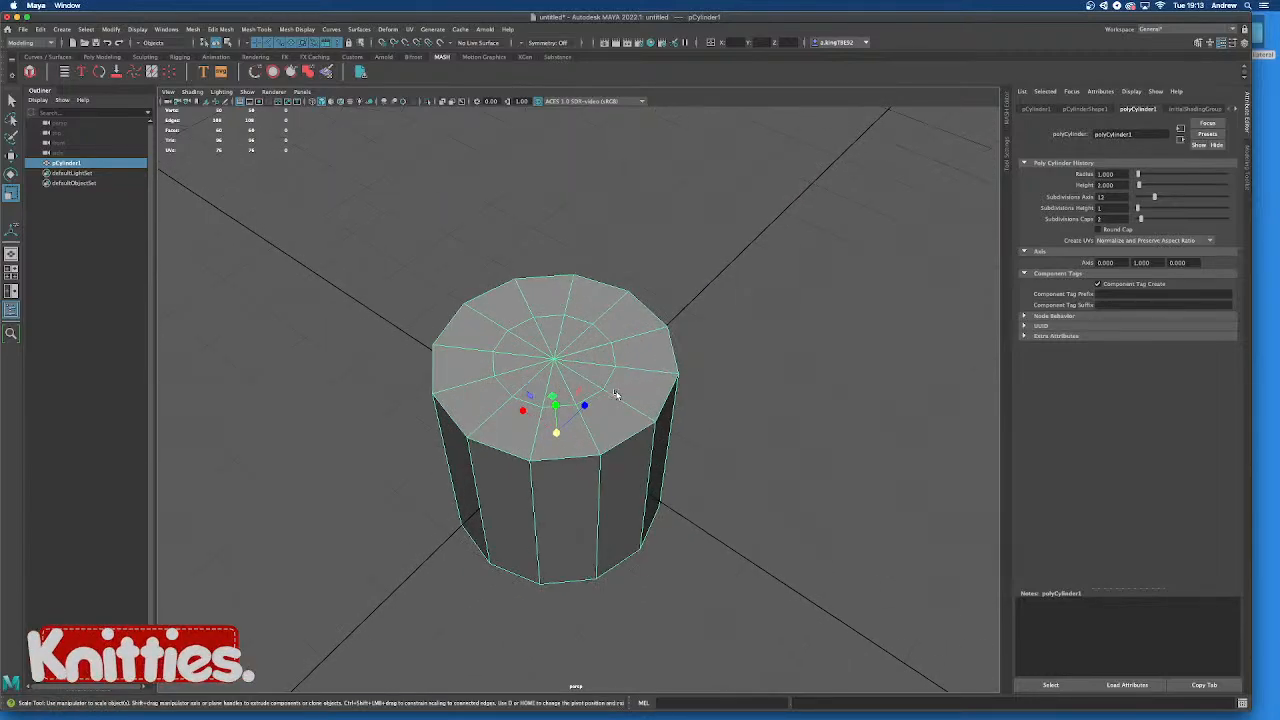
scroll(617, 394, "up", 2)
mouse_move(634, 433)
left_mouse_down("alt")
mouse_move(620, 416)
mouse_move(603, 462)
mouse_move(620, 432)
left_mouse_up("alt")
scroll(620, 416, "down", 4)
scroll(587, 471, "up", 4)
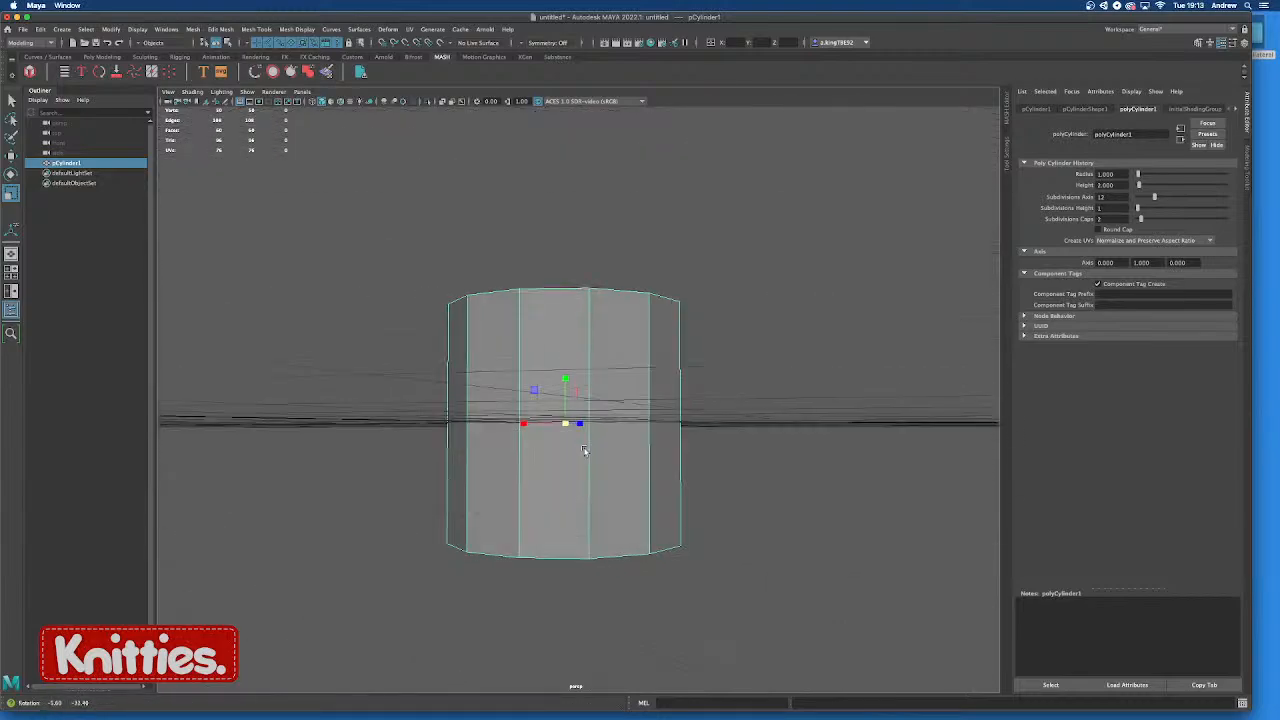
Select the full loop of side faces around the cylinder and delete it, leaving only the two caps
right_click(623, 432)
right_click_drag(618, 457, 618, 461)
left_click(617, 468)
double_click(554, 475, "shift")
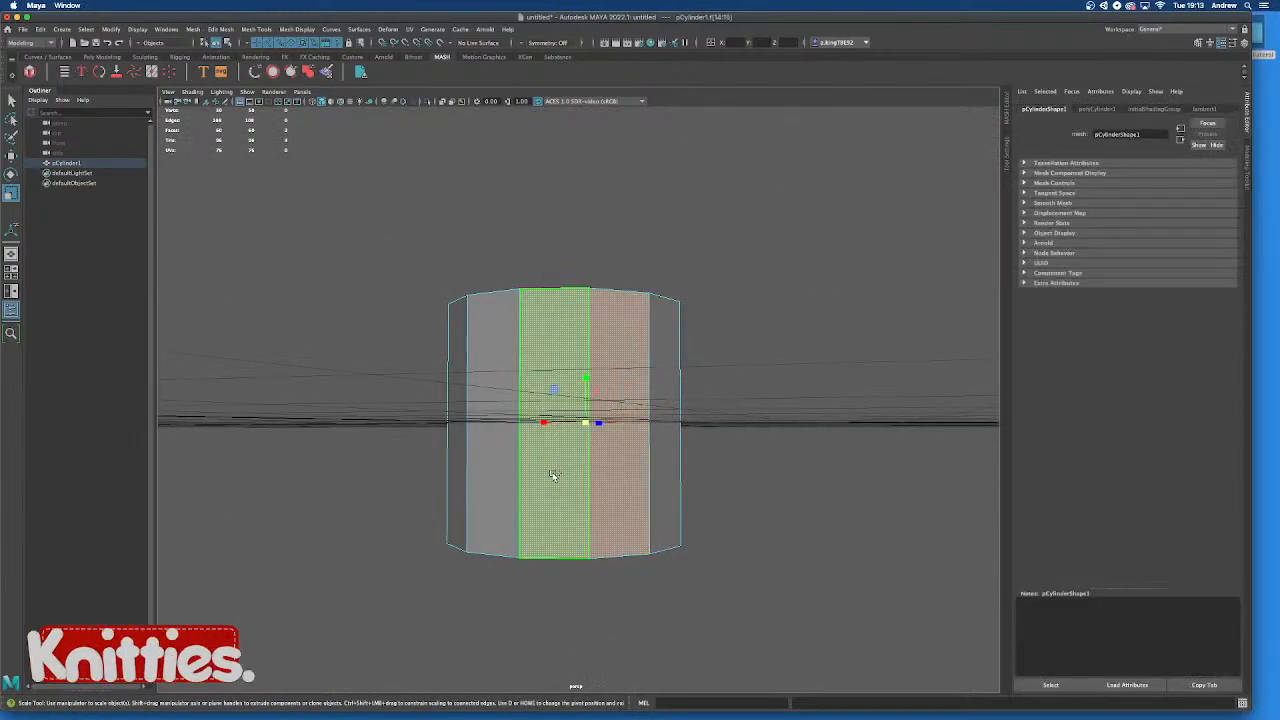
key("Delete")
Select all faces of the bottom cap and delete them
left_click_drag(550, 475, 554, 503, "alt")
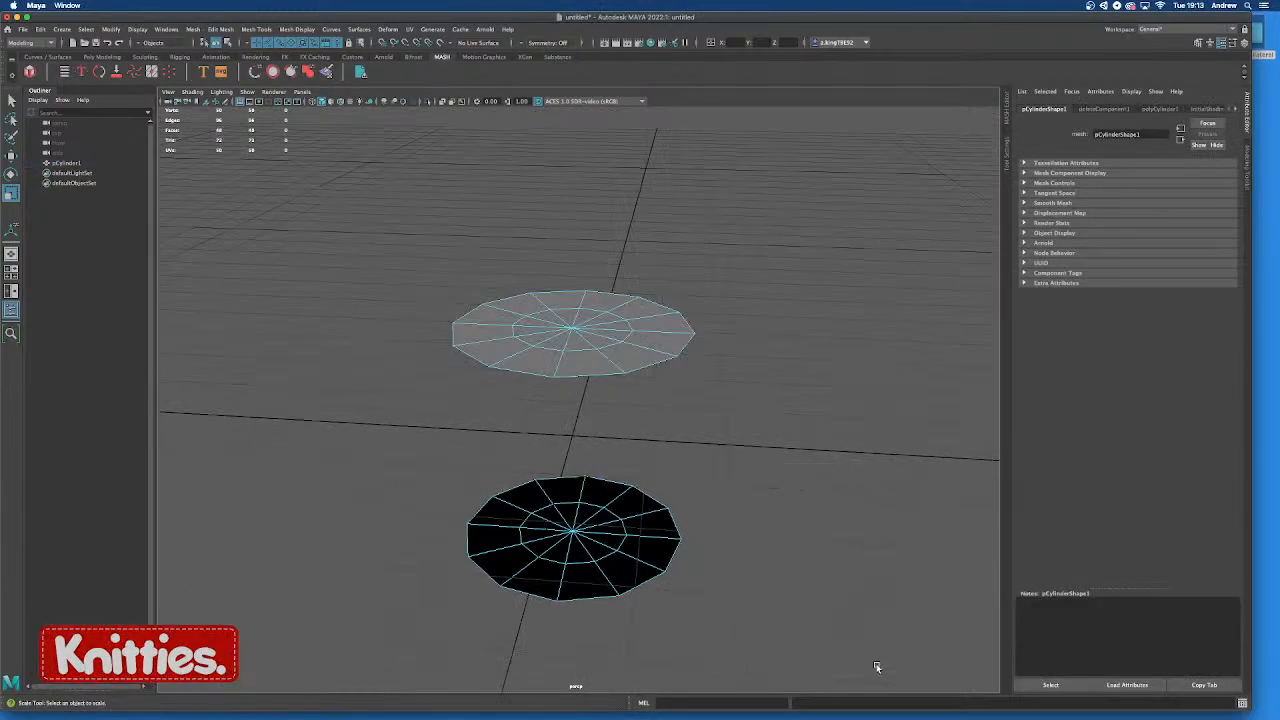
left_click_drag(430, 440, 876, 666)
key("Delete")
Delete the inner triangular faces of the remaining top cap to leave a flat ring
left_click_drag(728, 482, 689, 507, "alt")
left_click_drag(636, 378, 602, 371, "alt")
scroll(544, 441, "up", 5)
left_click_drag(492, 358, 557, 411)
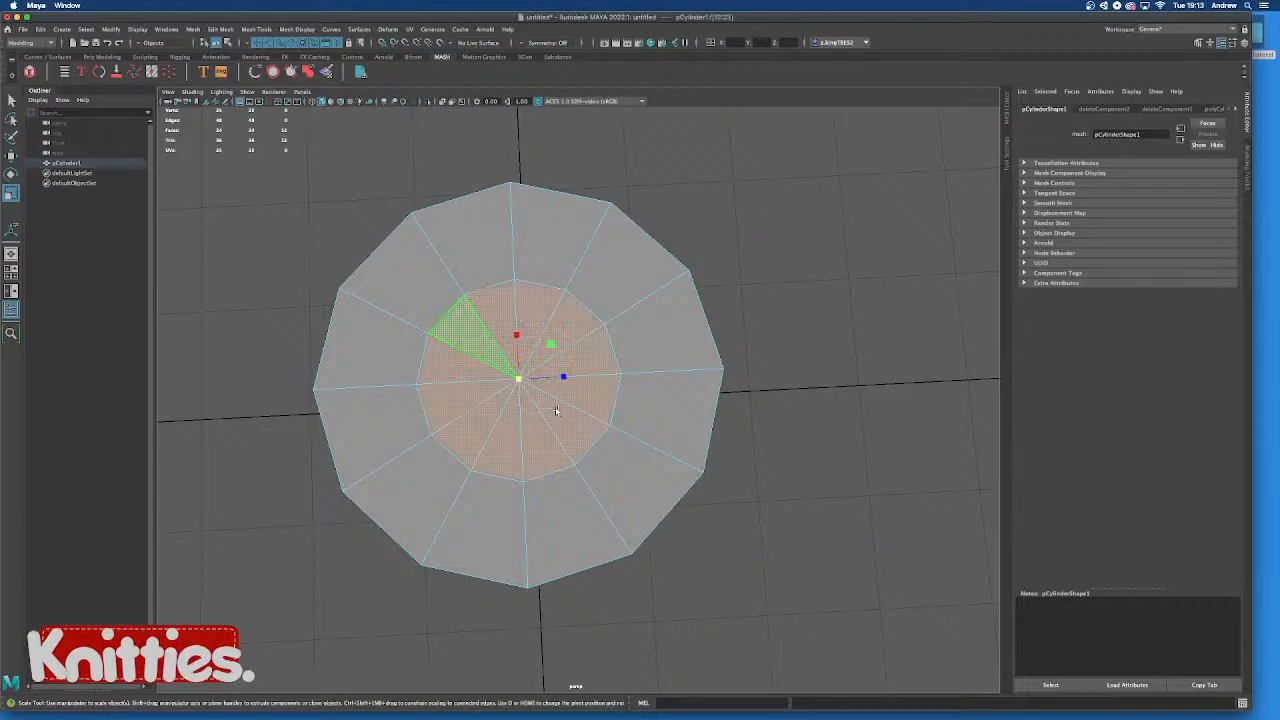
key("Delete")
Select the ring's inner edge loop and scale it outward uniformly to make the ring a narrow band
left_click_drag(600, 477, 631, 500, "alt")
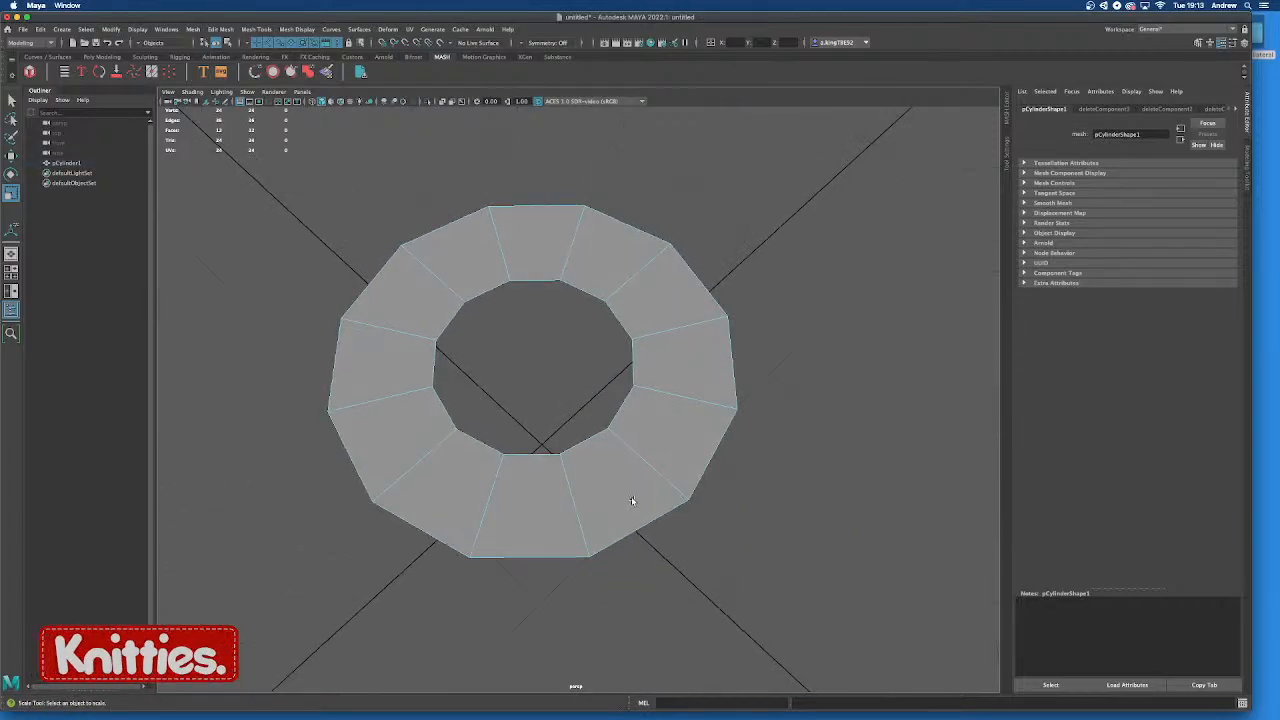
right_click_drag(605, 288, 605, 258)
double_click(580, 296)
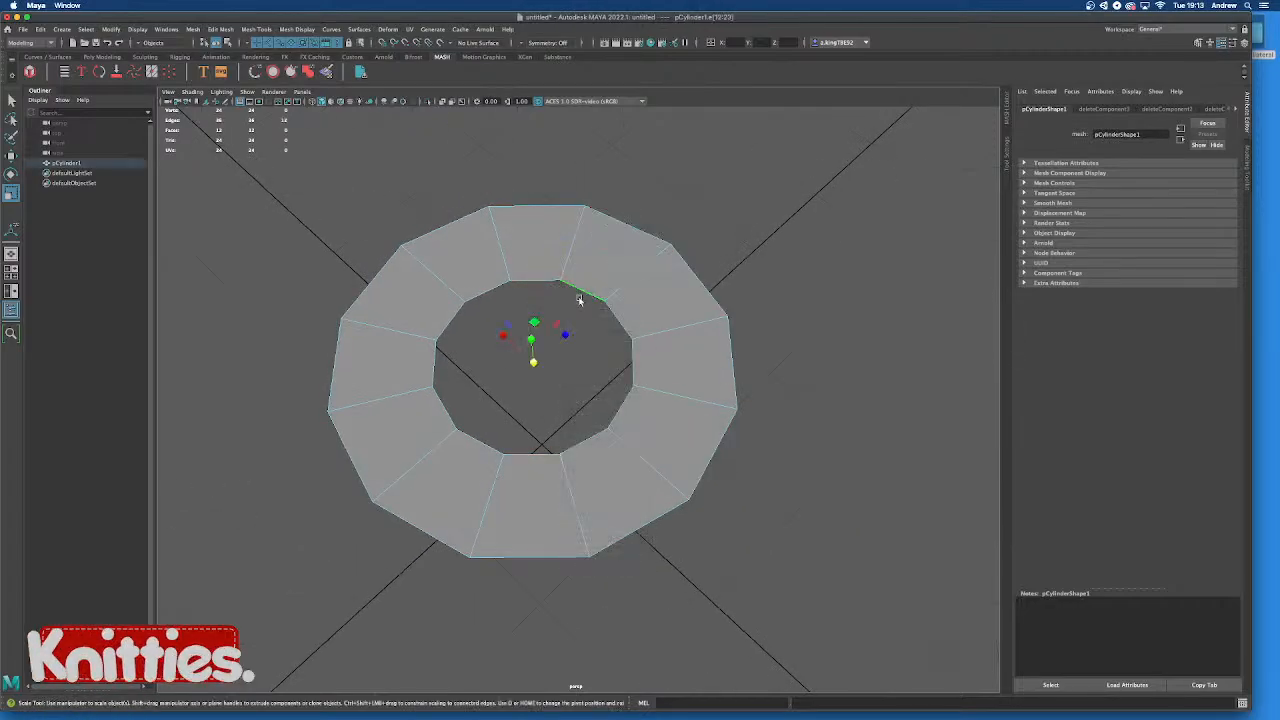
left_click_drag(537, 368, 599, 394)
scroll(687, 380, "down", 5)
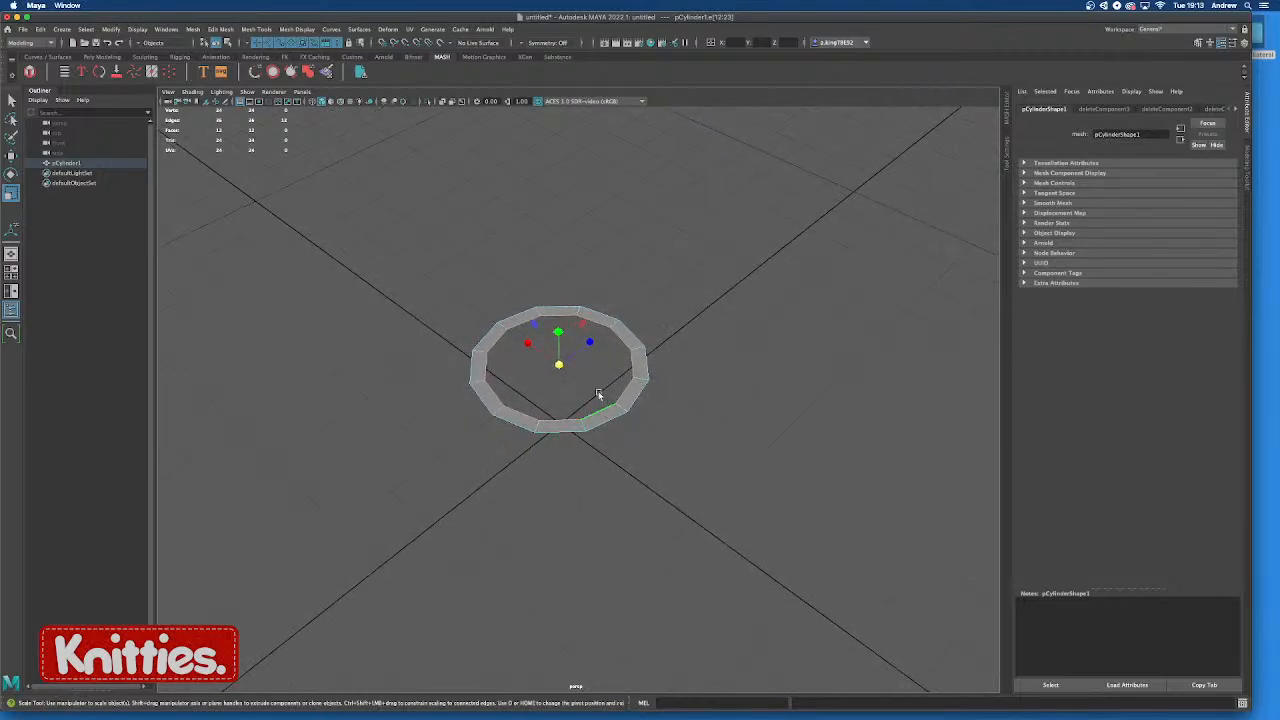
Return to object mode and scale the whole ring along X to about 34, stretching it into a long oval
left_click_drag(642, 228, 689, 226, "alt")
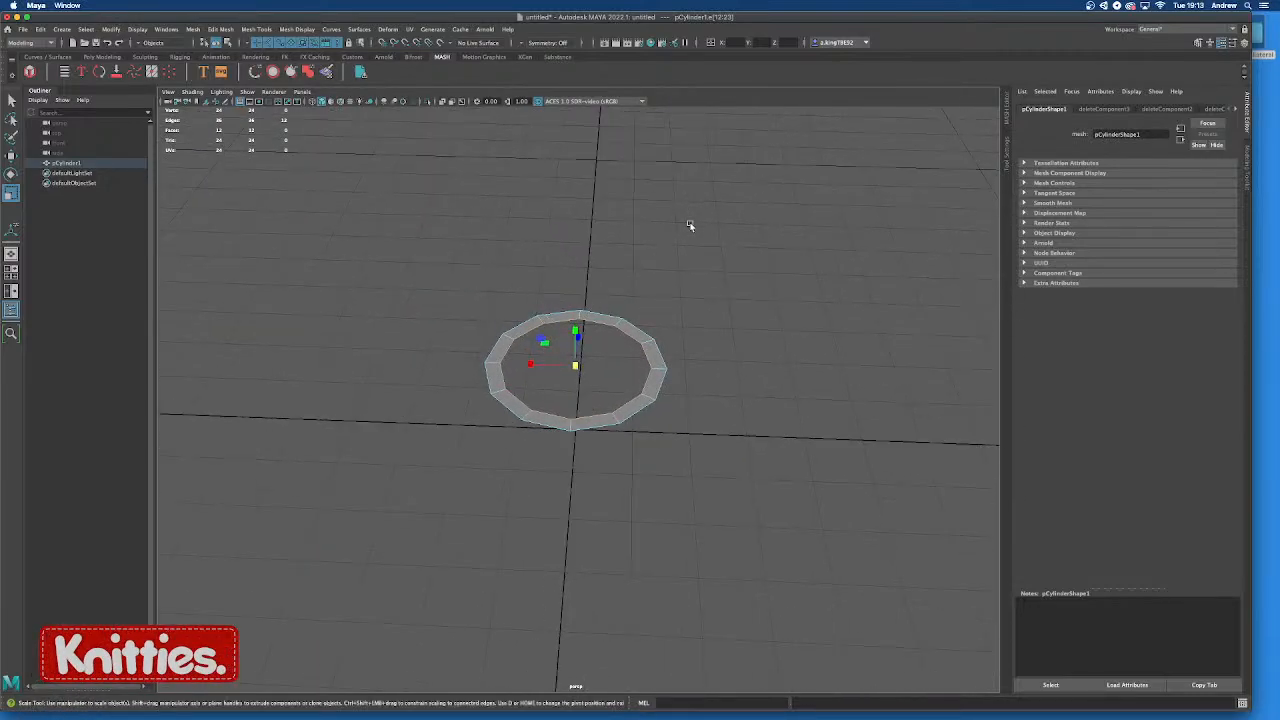
right_click_drag(658, 365, 696, 348)
left_click(759, 311)
left_click(653, 379)
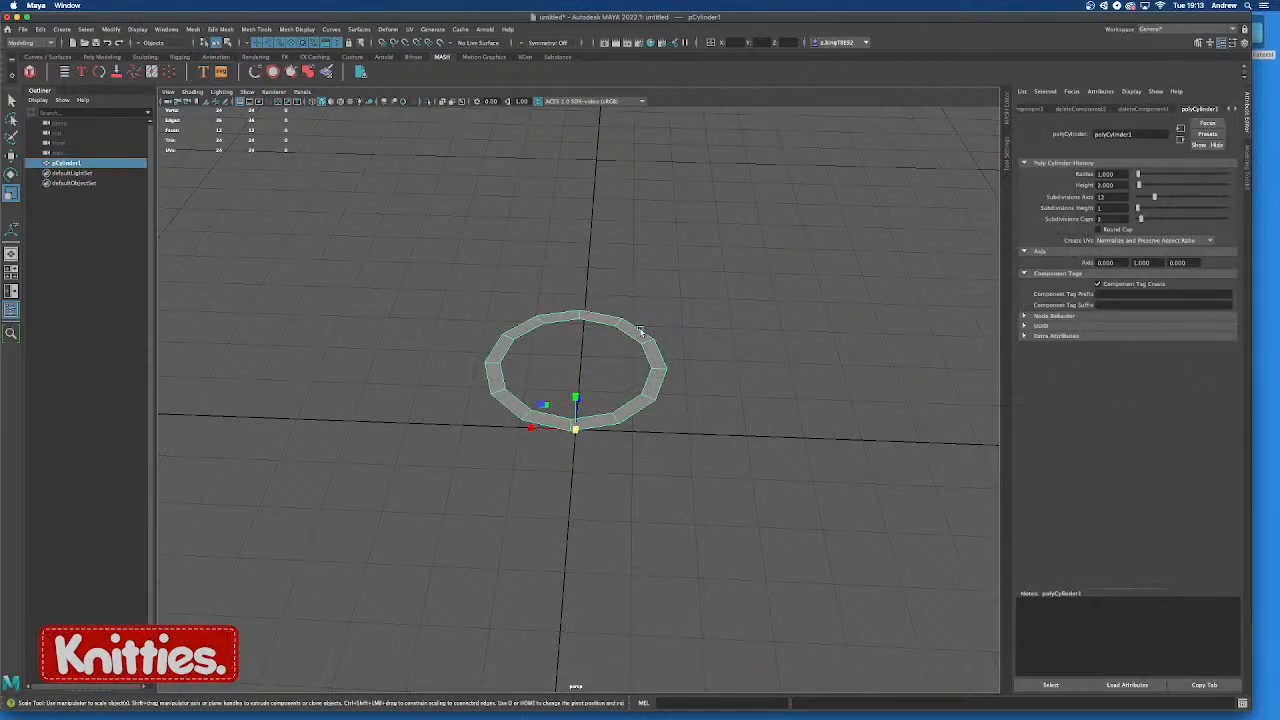
mouse_move(560, 384)
left_mouse_down("alt")
mouse_move(578, 396)
mouse_move(566, 366)
left_mouse_up("alt")
mouse_move(532, 427)
left_mouse_down()
mouse_move(503, 423)
mouse_move(526, 409)
mouse_move(678, 443)
mouse_move(545, 447)
mouse_move(509, 417)
left_mouse_up()
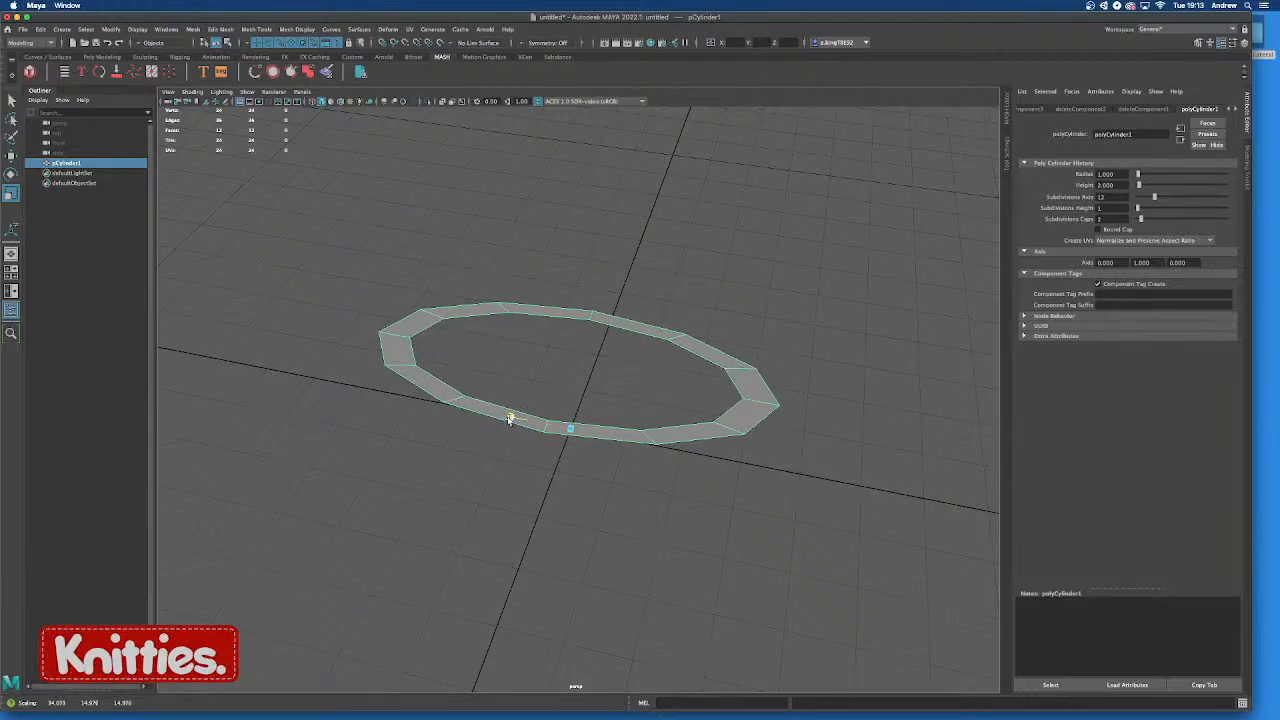
In vertex mode, select the two outer vertices flanking the tip at one end of the oval and move them slightly inward along X
left_click_drag(674, 406, 644, 329, "alt")
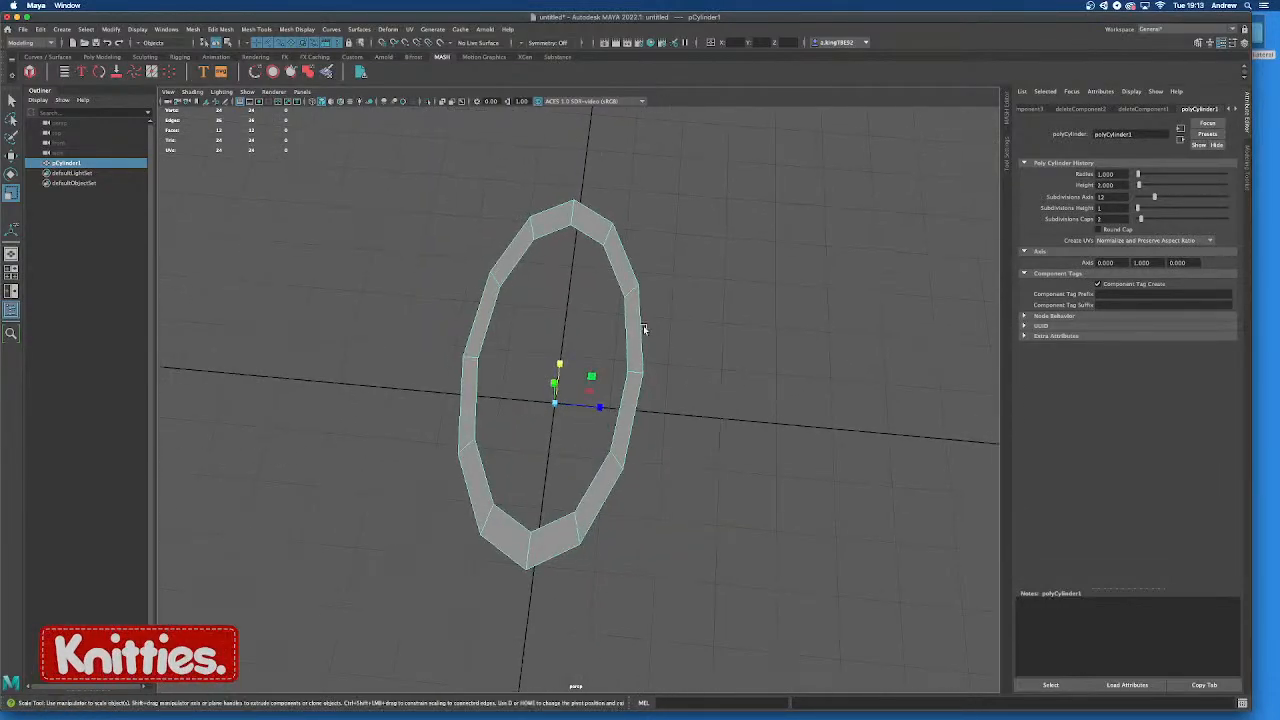
left_click_drag(628, 259, 628, 485, "alt")
right_click(660, 481)
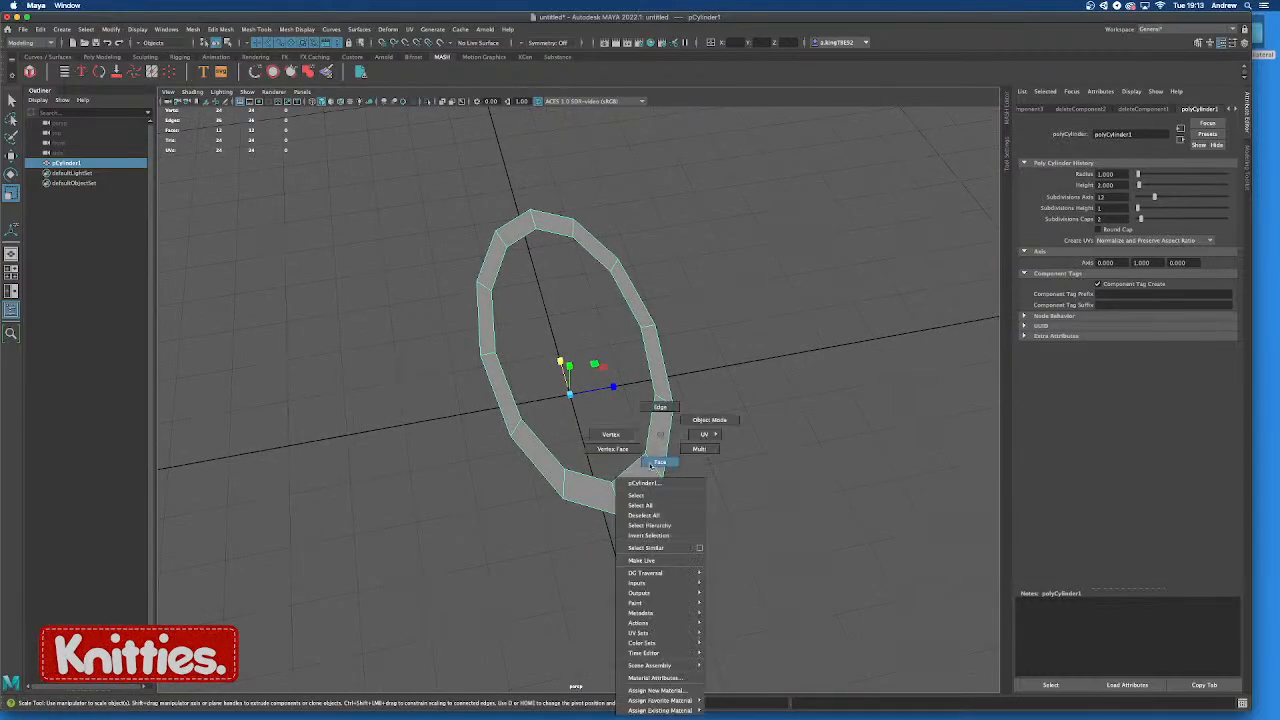
left_click(563, 509)
left_click(565, 498)
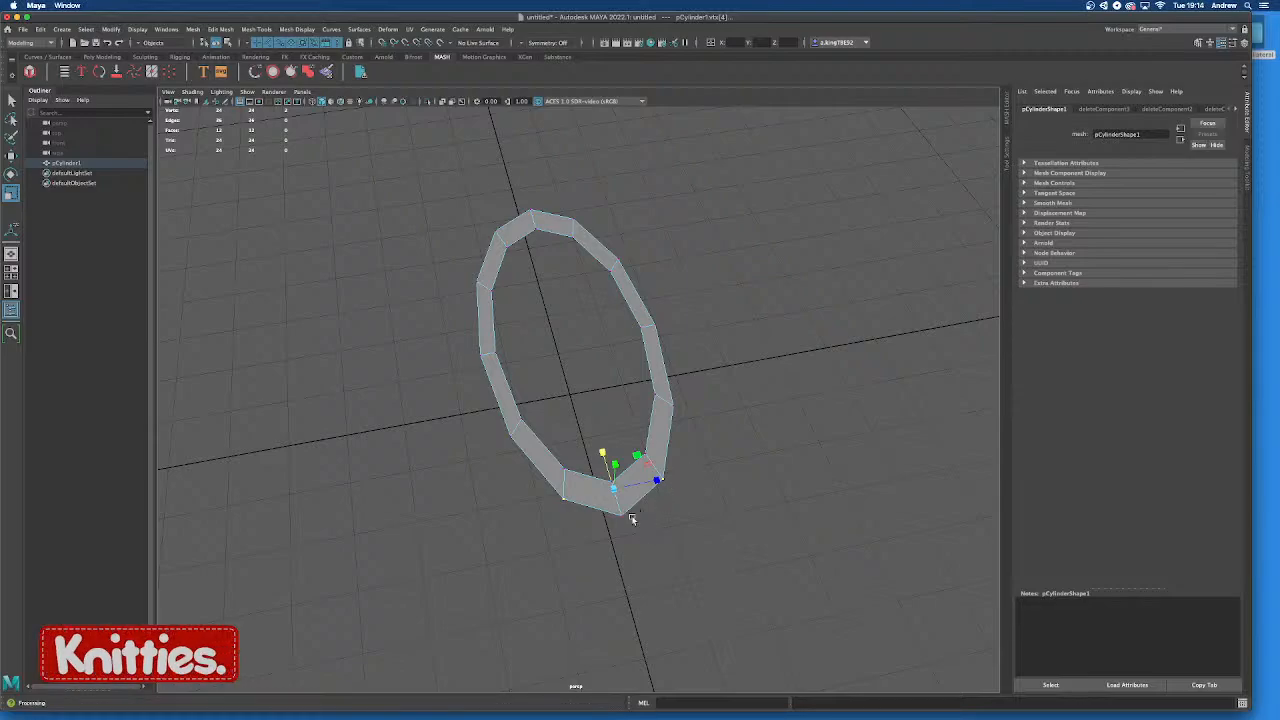
left_click_drag(633, 520, 731, 477, "alt")
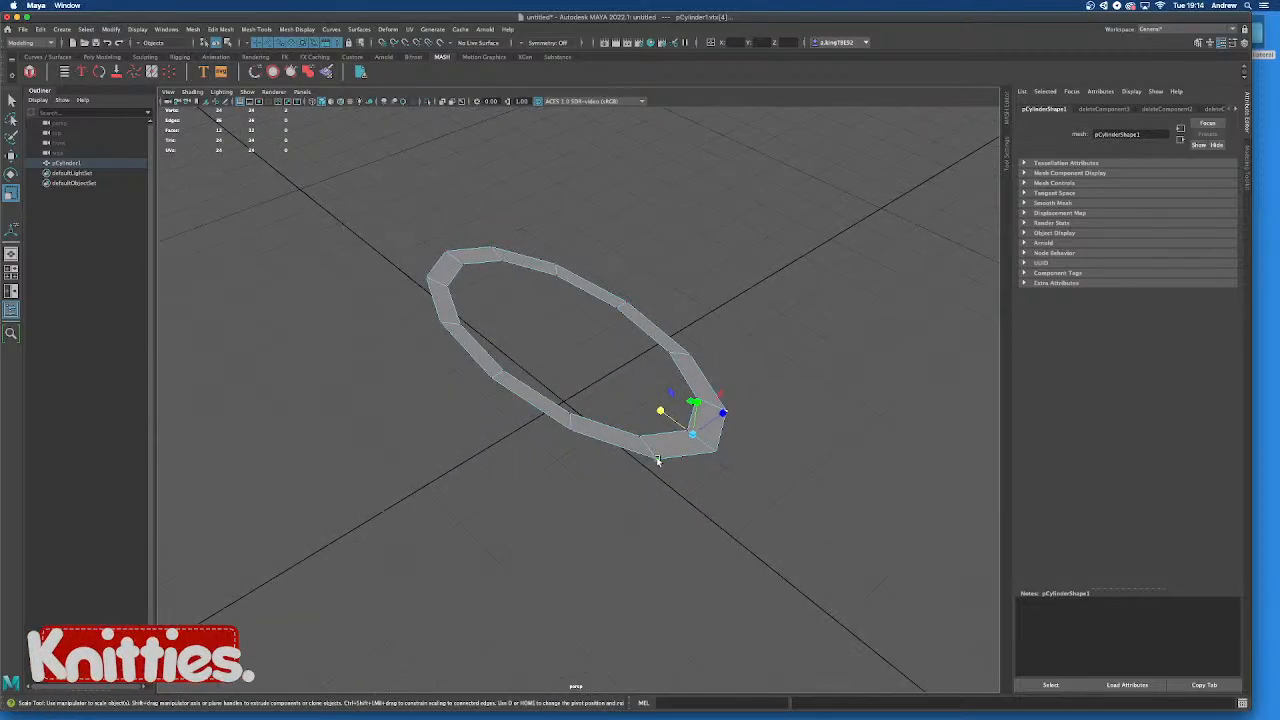
right_click_drag(674, 466, 771, 583, "alt")
left_click_drag(731, 513, 776, 567)
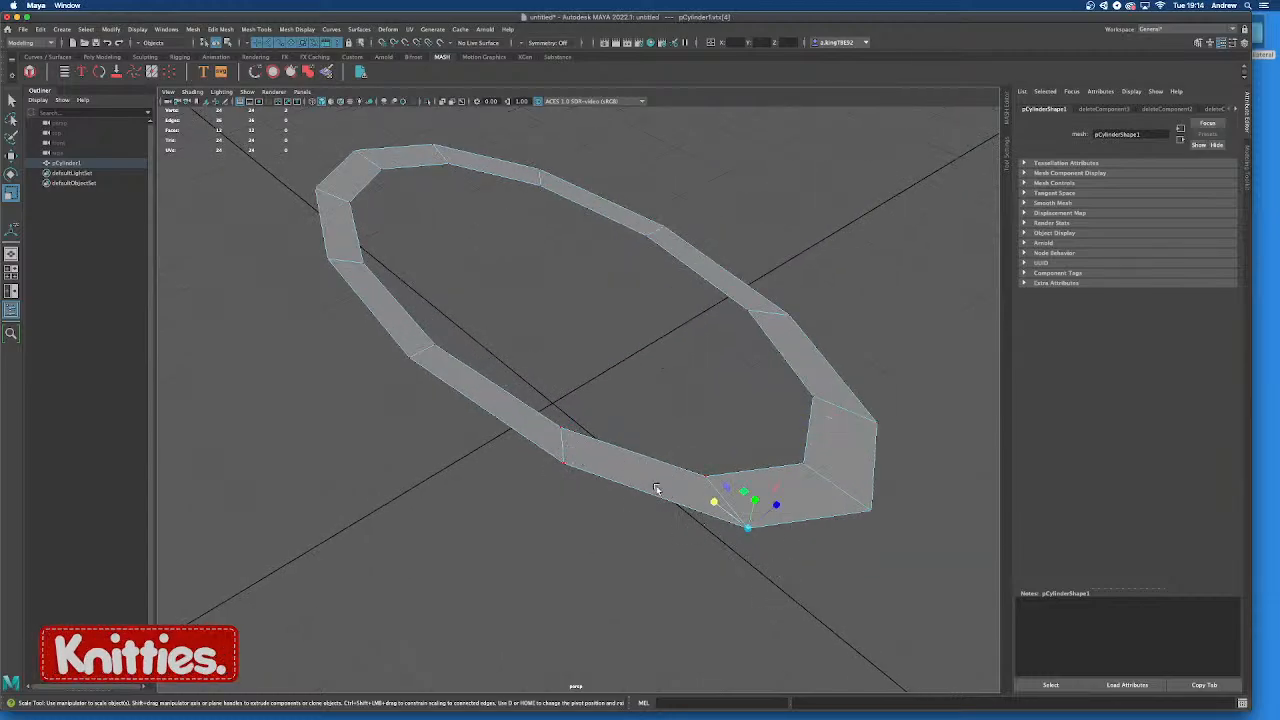
left_click_drag(656, 489, 783, 569, "alt")
left_click_drag(631, 526, 688, 570)
right_click_drag(748, 590, 697, 574, "alt")
left_click_drag(697, 574, 662, 558, "alt")
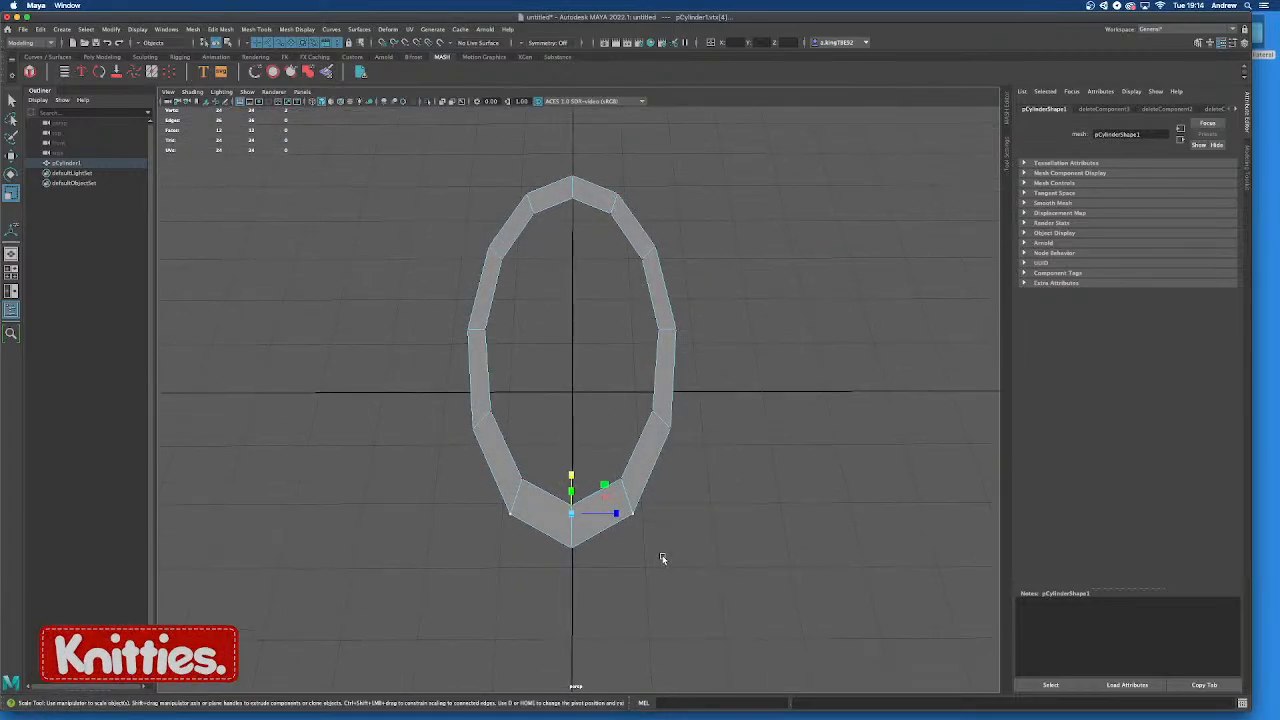
key("e")
key("w")
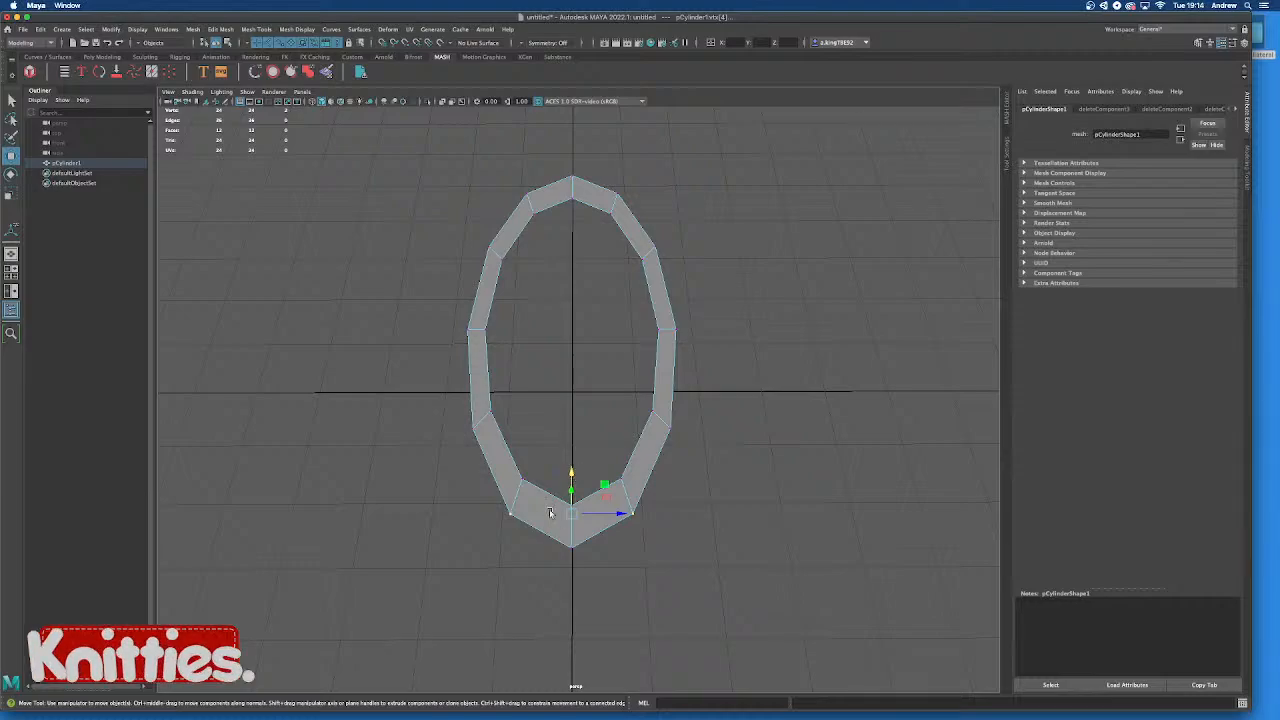
left_click_drag(550, 513, 600, 509, "alt")
left_click_drag(669, 448, 655, 435)
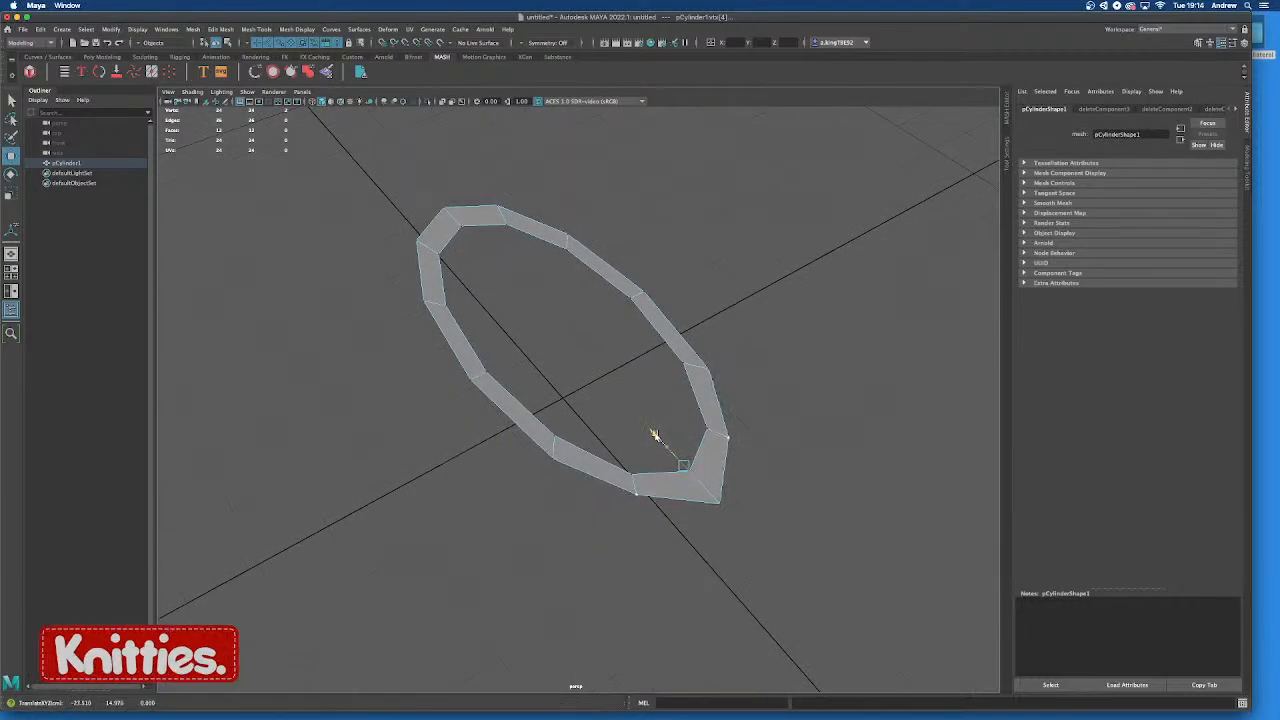
Move the outer tip vertex at the same end of the oval slightly inward along X
left_click(721, 503)
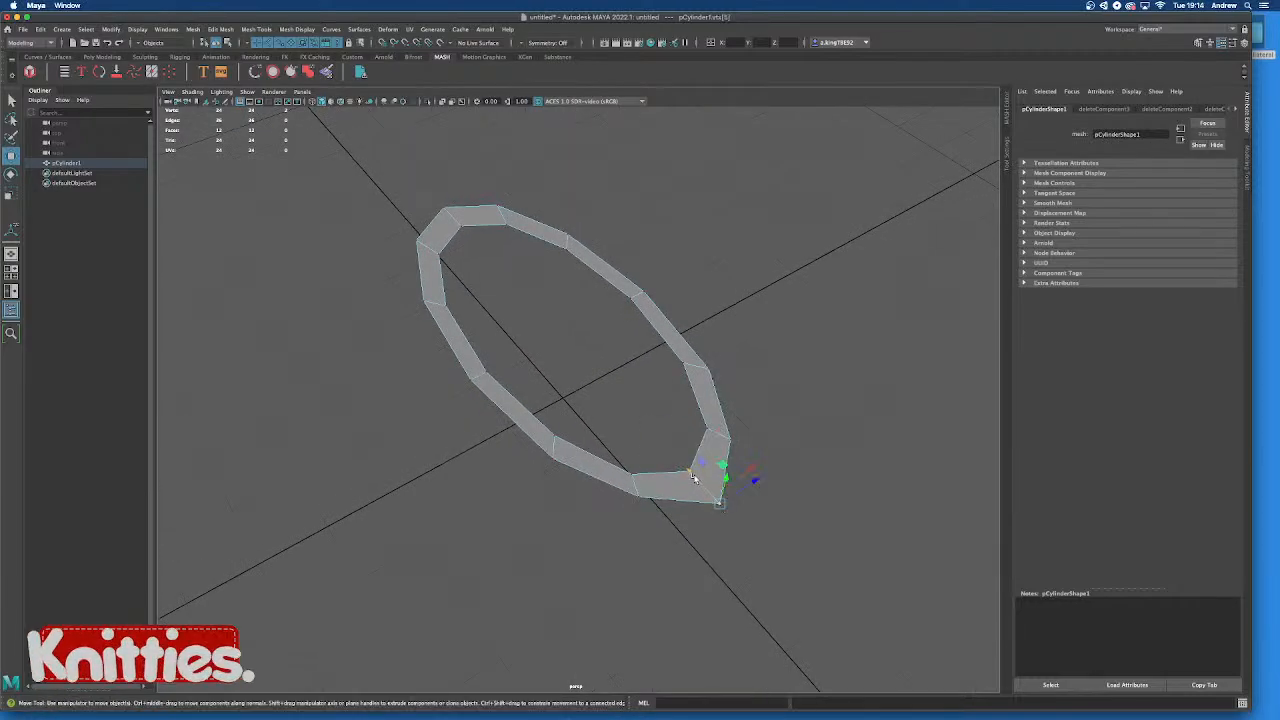
left_click_drag(692, 473, 680, 461)
At the opposite end, move the two outer vertices flanking the tip, and the outer tip vertex itself, slightly inward along X
left_click_drag(470, 452, 646, 457, "alt")
left_click(513, 557)
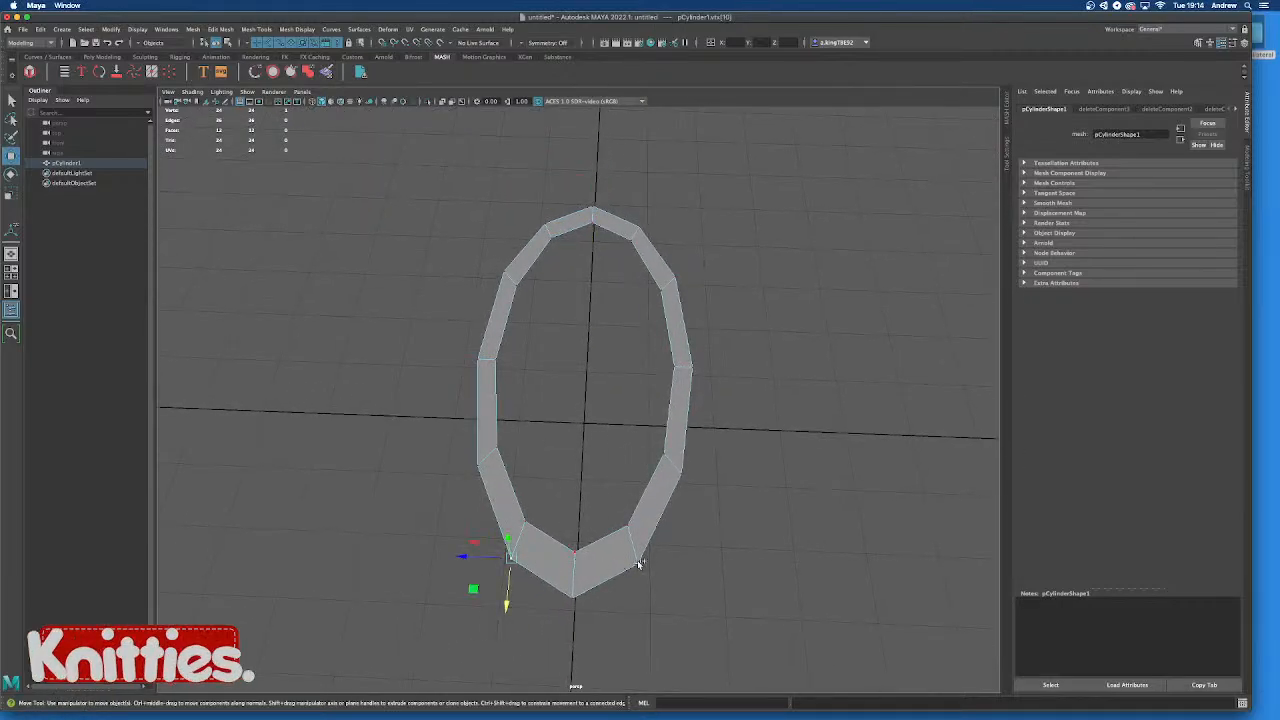
left_click(573, 555)
left_click_drag(570, 604, 567, 597)
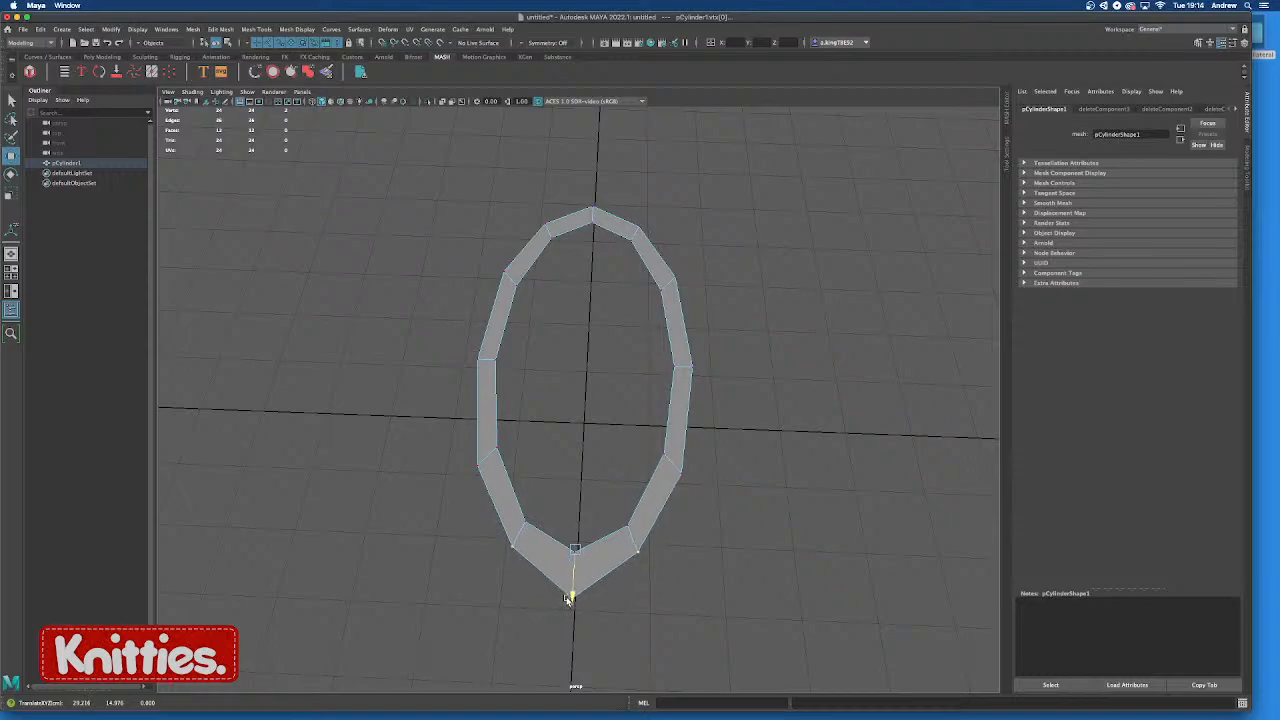
left_click_drag(645, 659, 520, 579)
left_click_drag(522, 580, 628, 625, "alt")
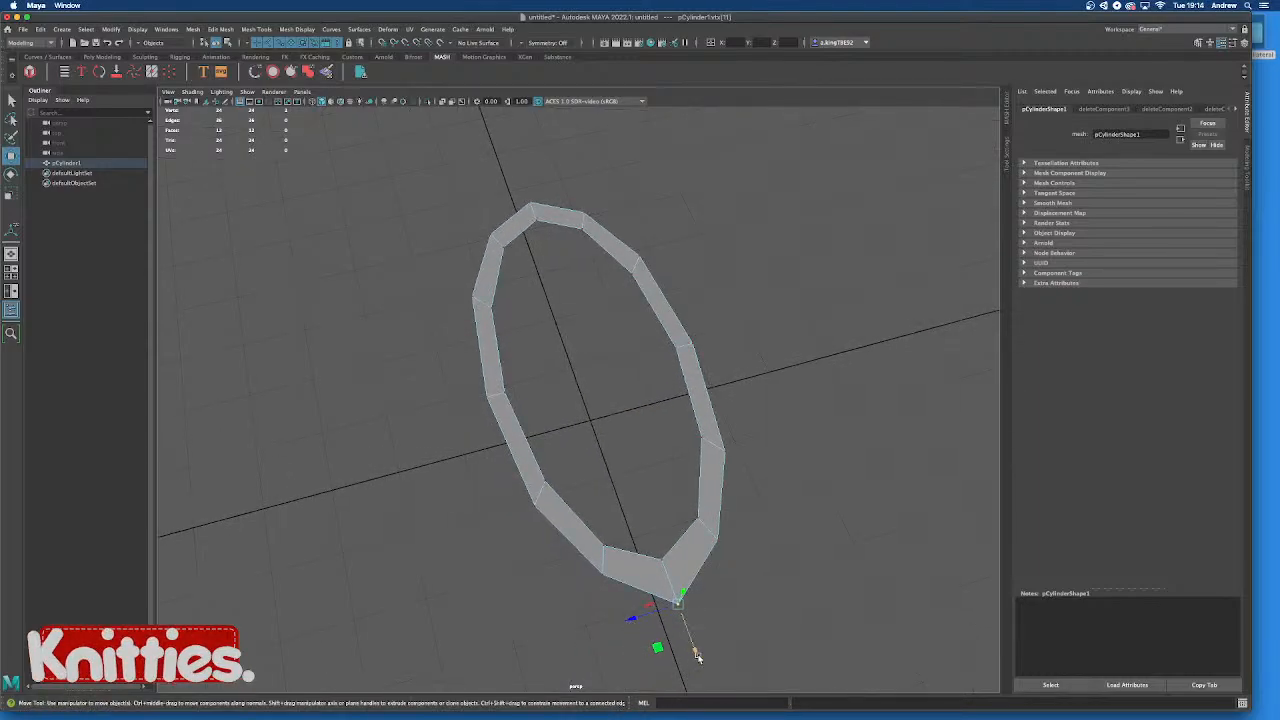
left_click_drag(696, 656, 690, 642)
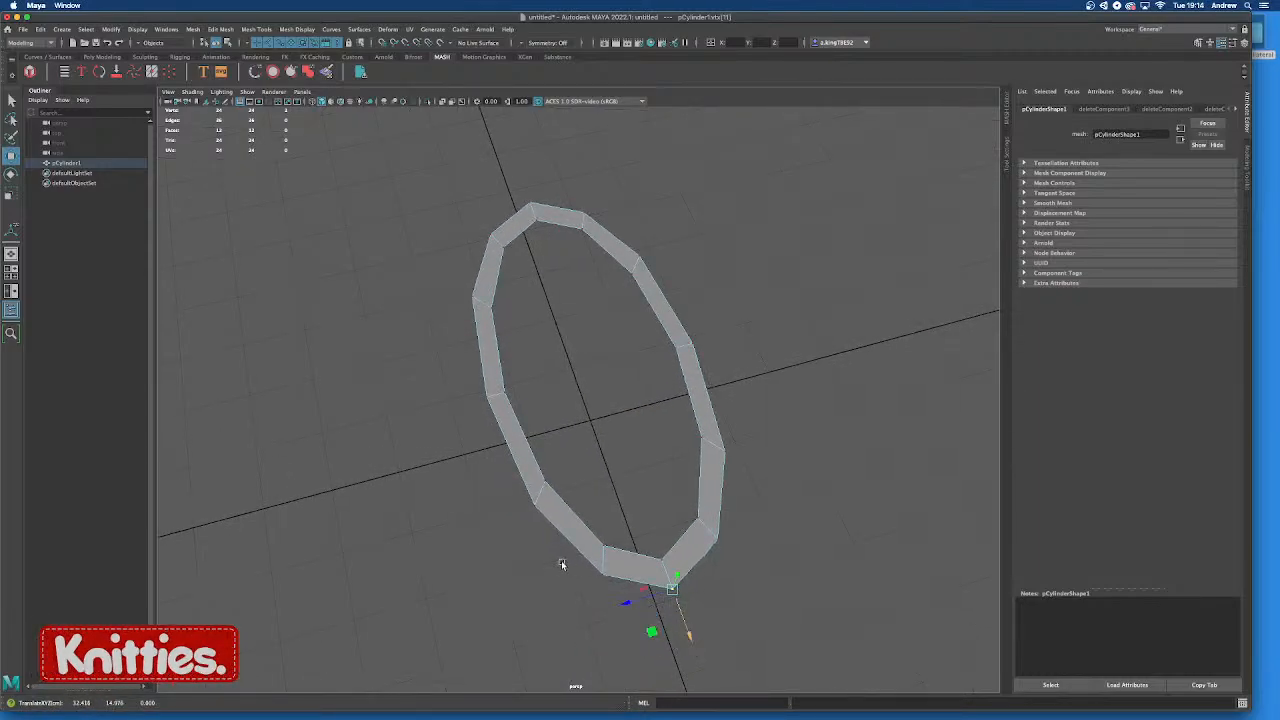
left_click_drag(562, 565, 614, 531, "alt")
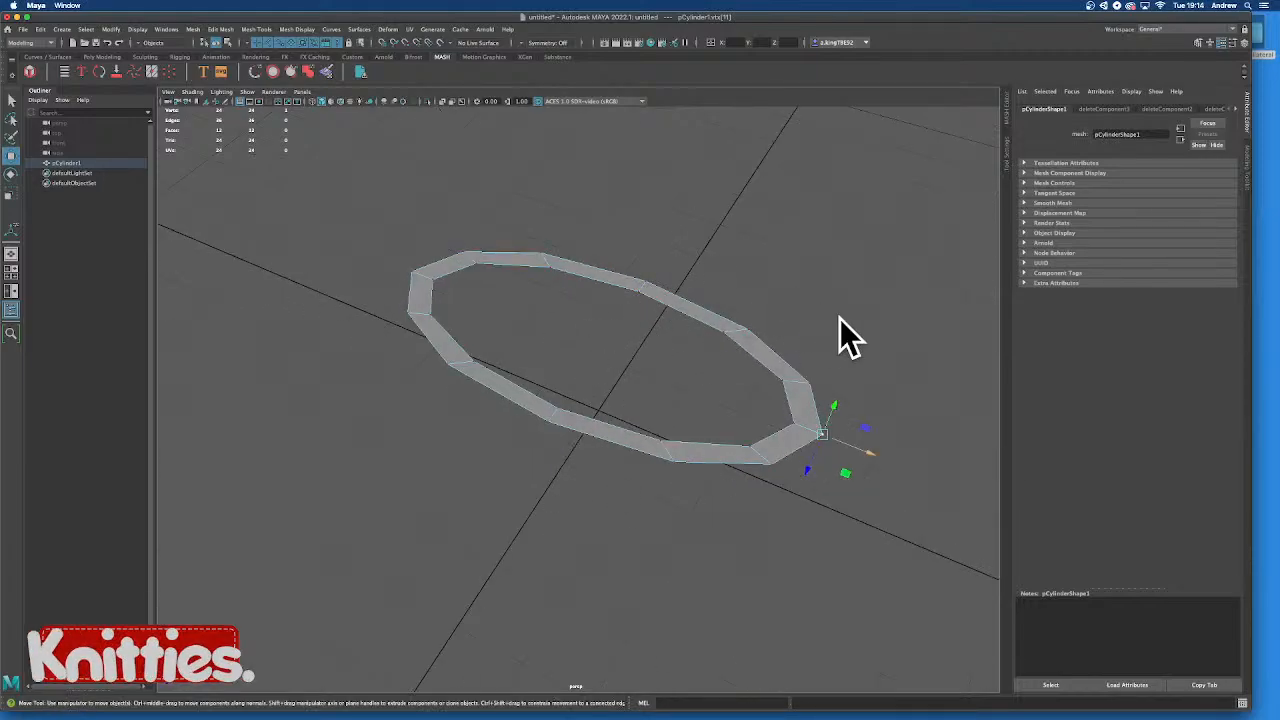
Select the two outer vertices flanking the tip at one end of the oval and scale them apart along Z to about 1.11
left_click_drag(800, 317, 589, 360, "alt")
left_click(598, 382)
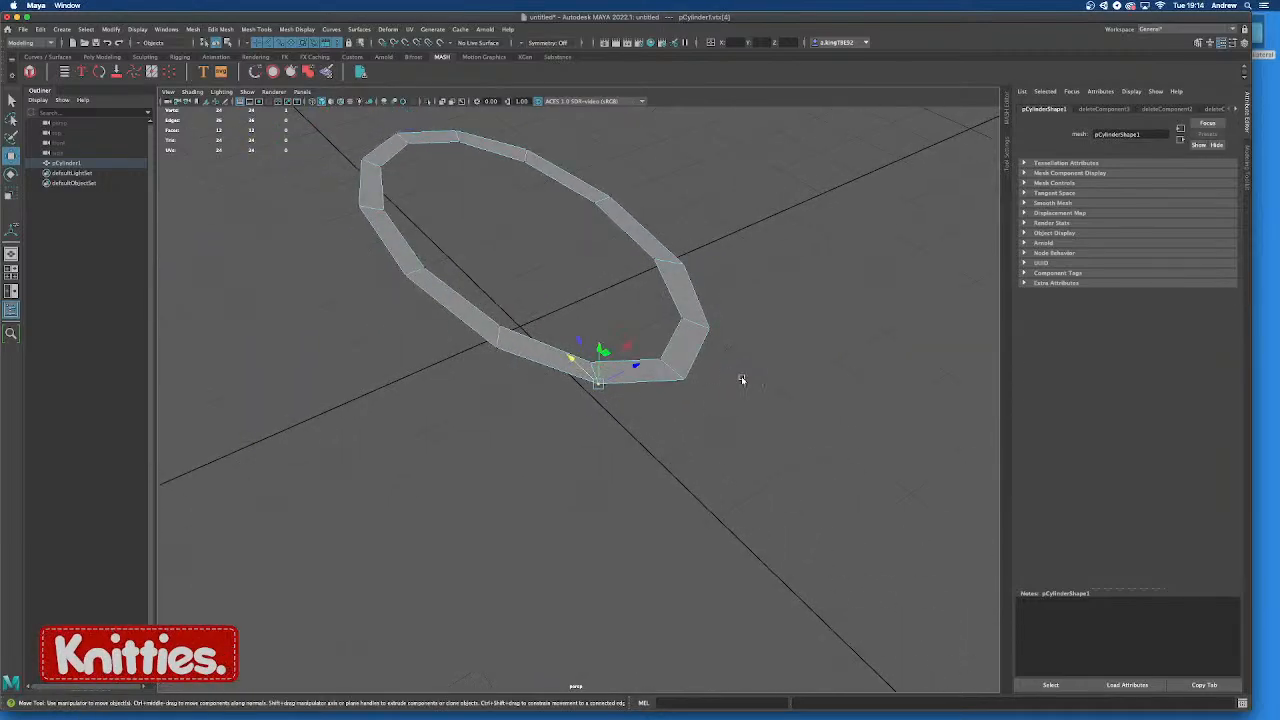
left_click_drag(741, 379, 680, 397, "alt")
left_click(650, 385, "shift")
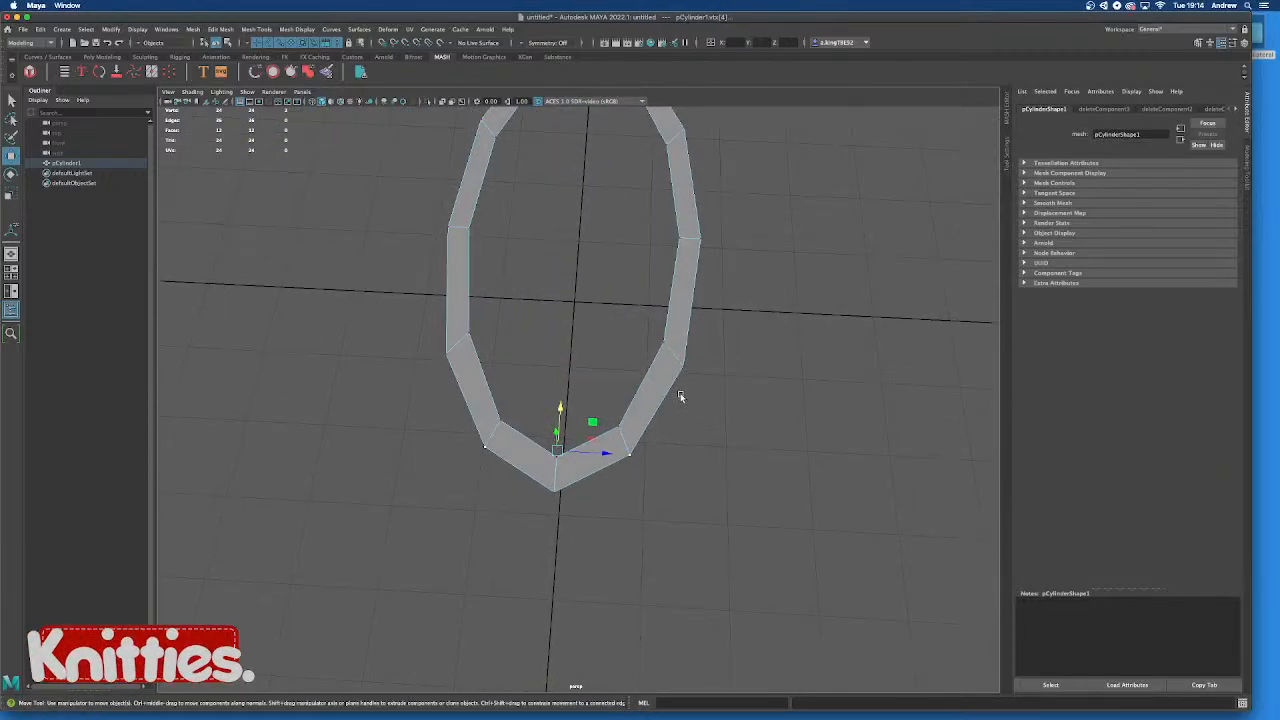
key("r")
middle_click_drag(598, 453, 607, 455)
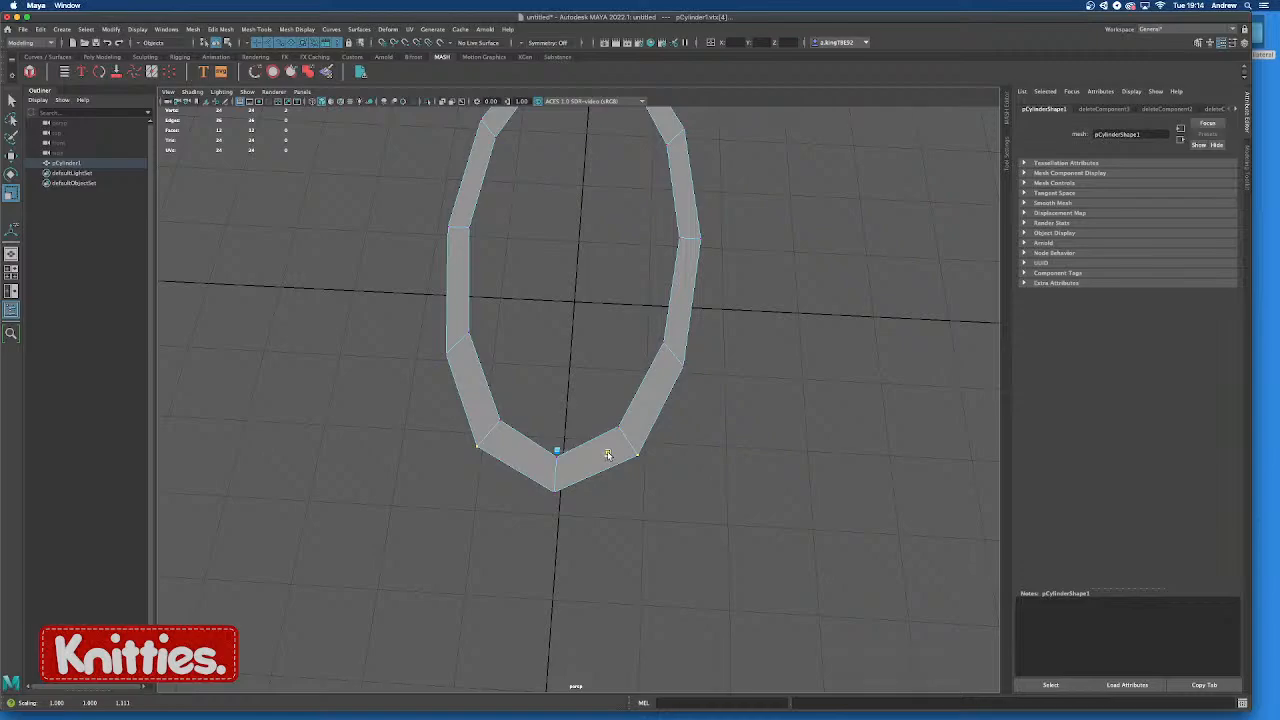
Select the two outer vertices flanking the tip at the other end, spread them apart along Z and adjust their position along X
left_click_drag(627, 447, 488, 256, "alt")
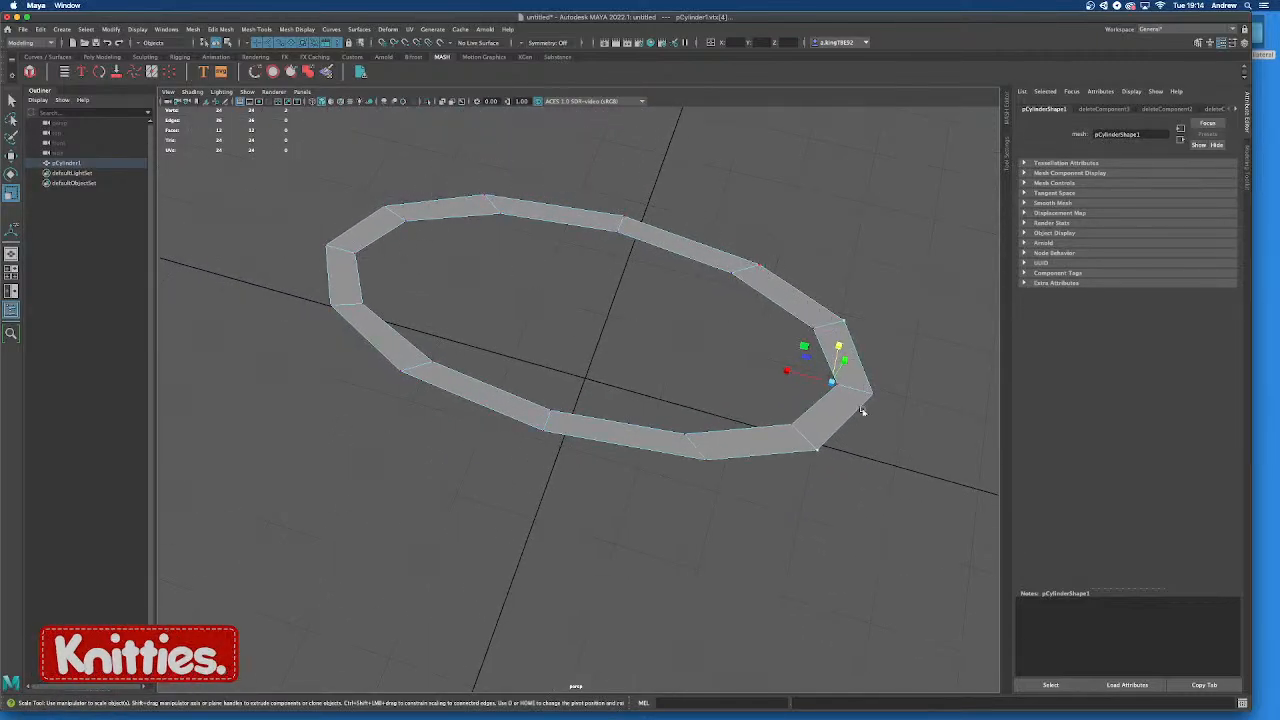
left_click_drag(481, 436, 571, 391, "alt")
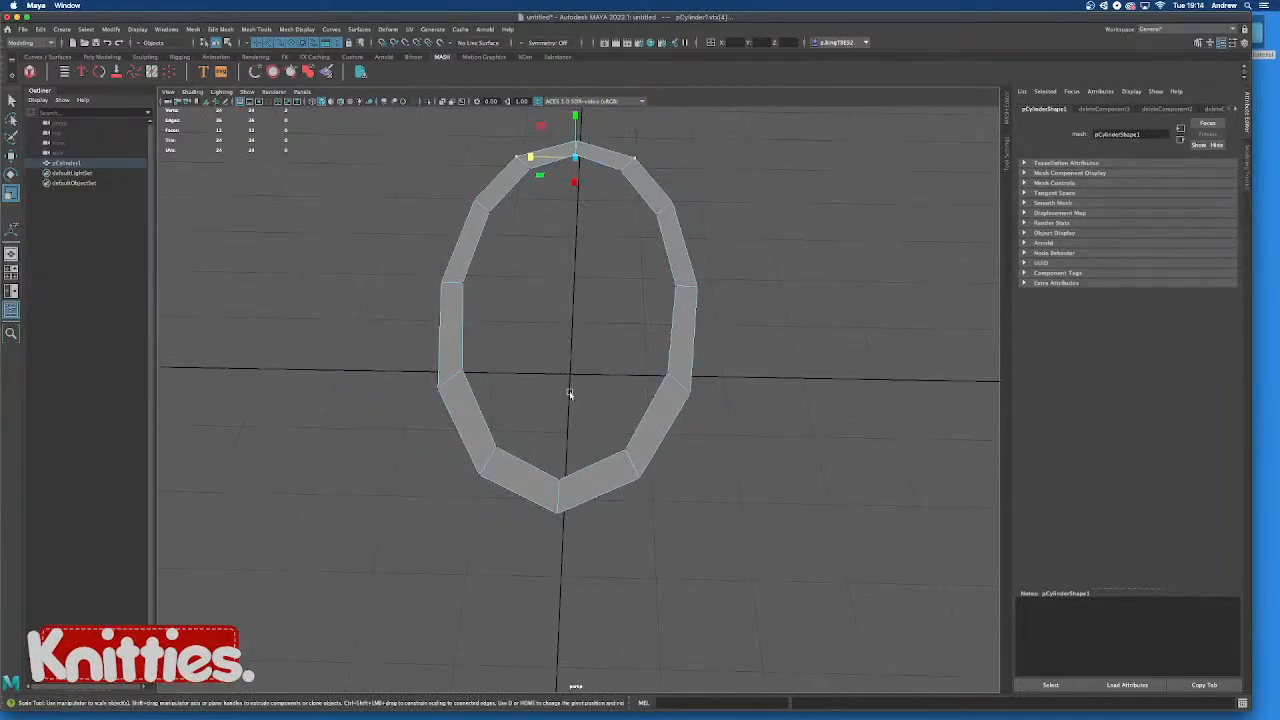
left_click(637, 479)
left_click(483, 478, "shift")
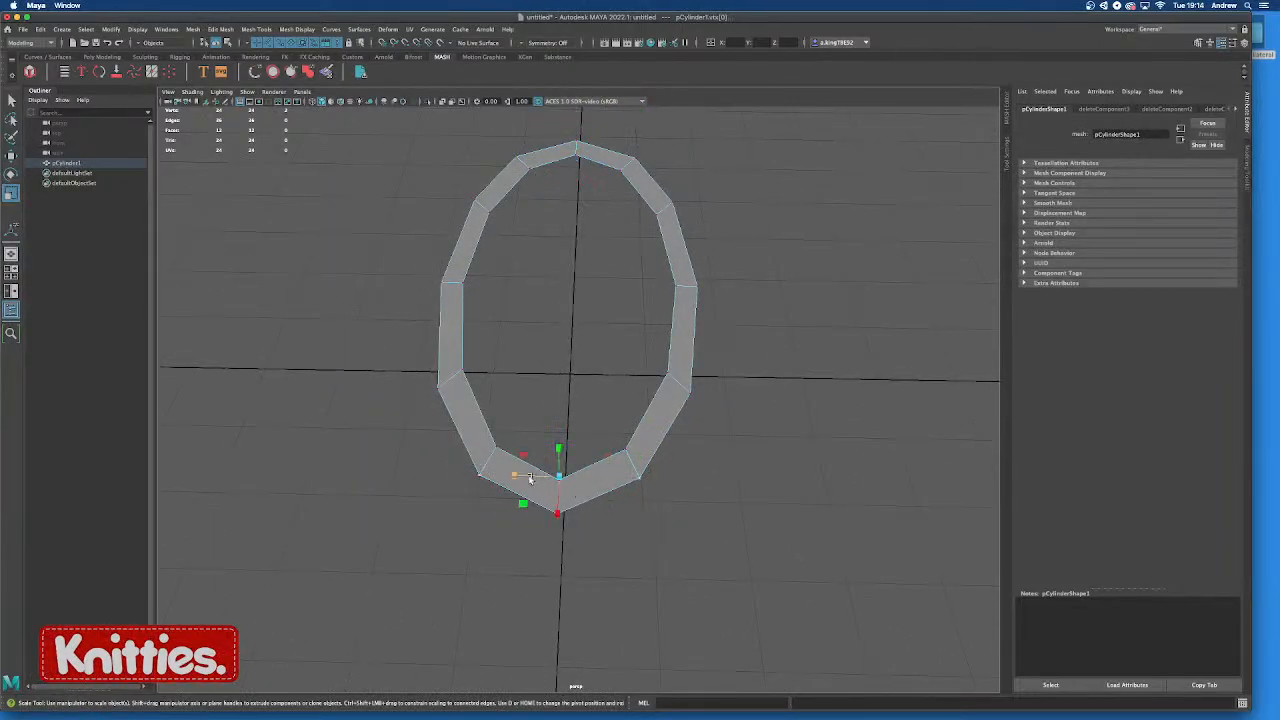
key("w")
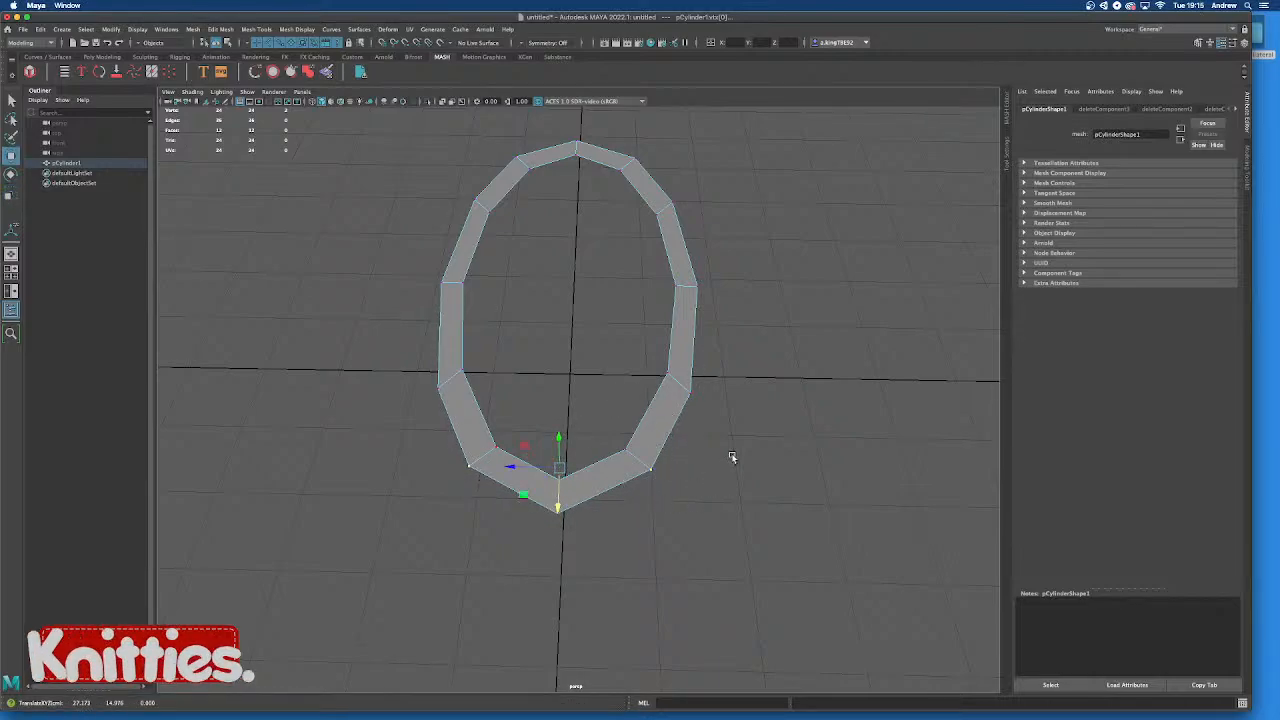
left_click_drag(734, 457, 694, 463, "alt")
left_click_drag(404, 519, 399, 522)
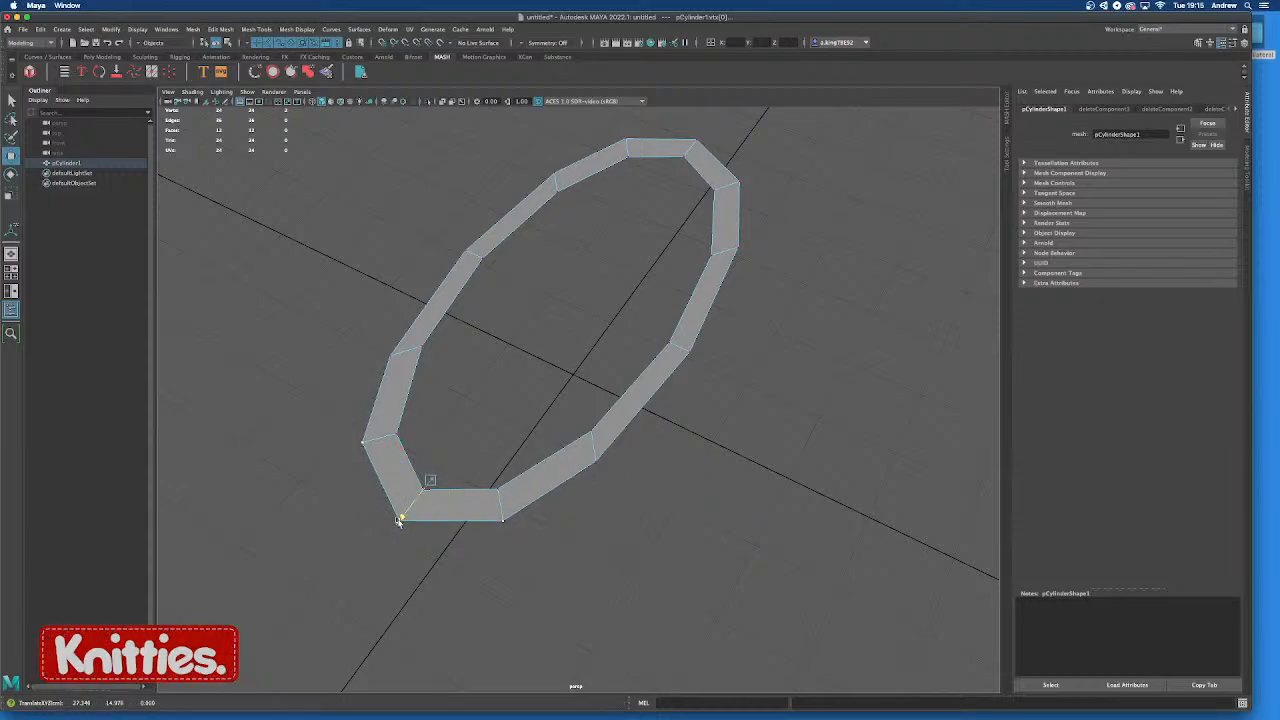
Scale the two selected outer vertices slightly closer together along Z and return to object mode
key("r")
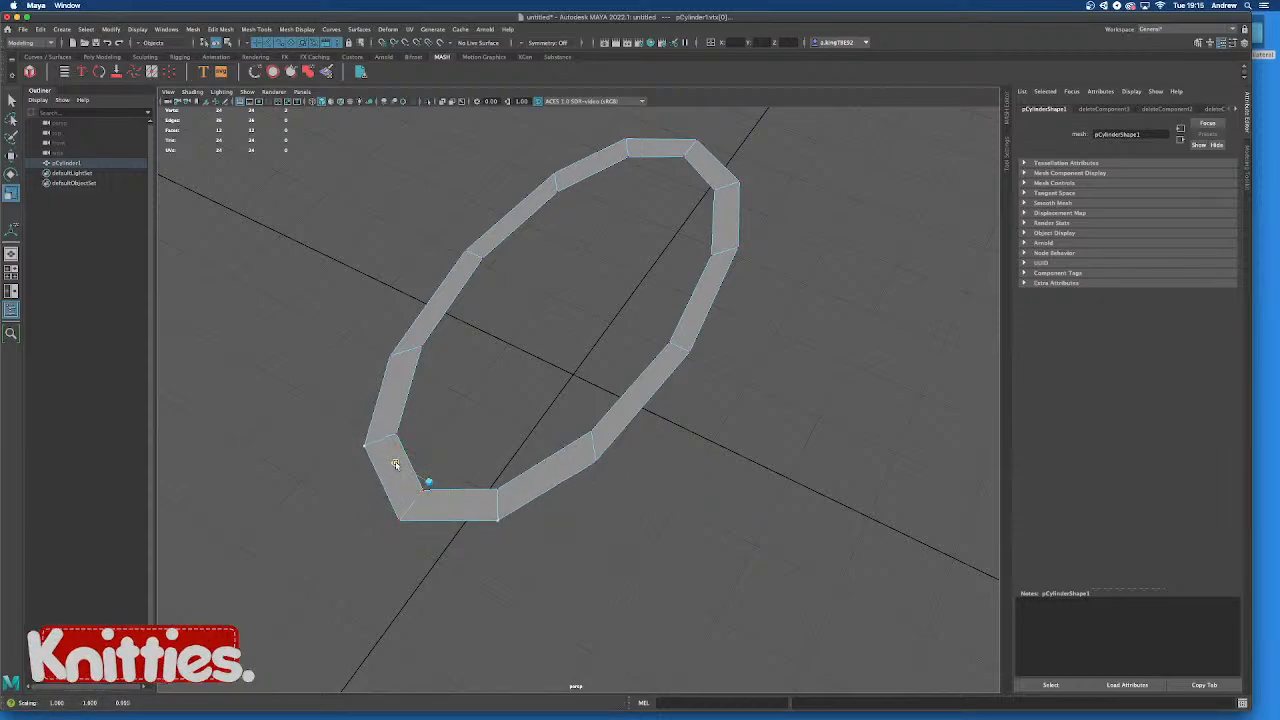
left_click_drag(400, 466, 559, 367)
scroll(559, 366, "down", 5)
left_click_drag(657, 328, 638, 335, "alt")
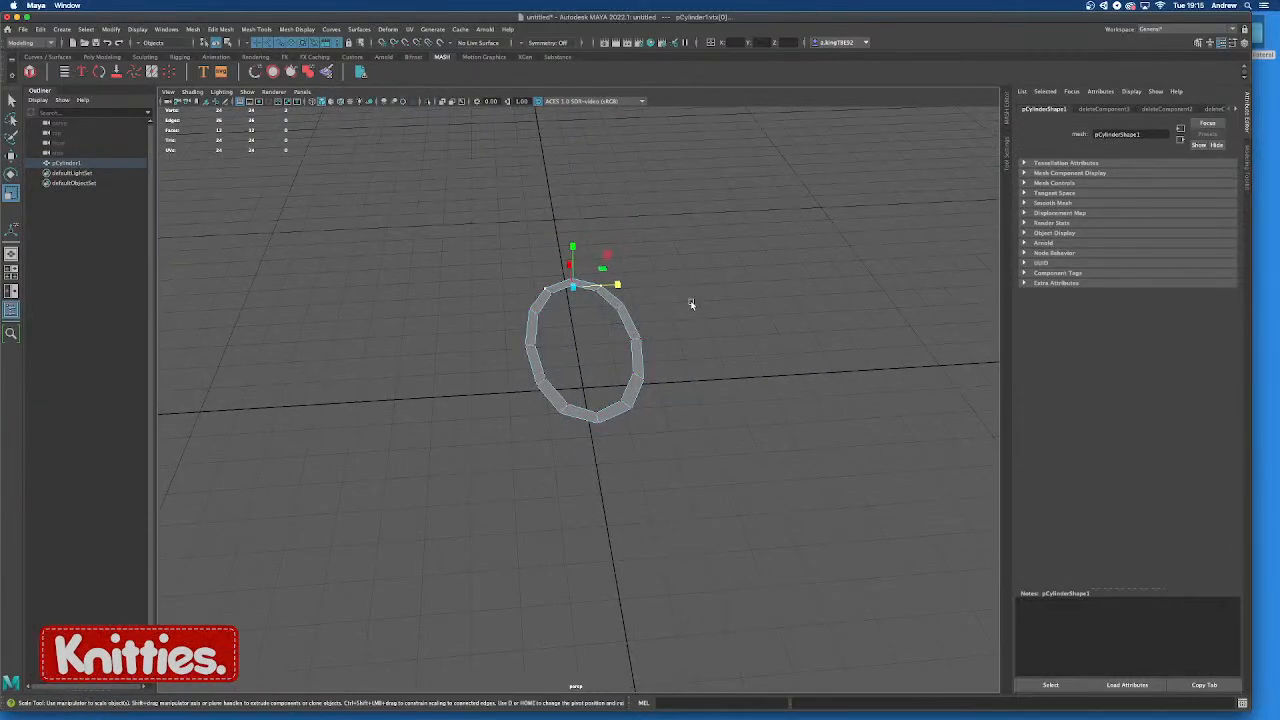
left_click(691, 303)
right_click_drag(631, 327, 739, 305)
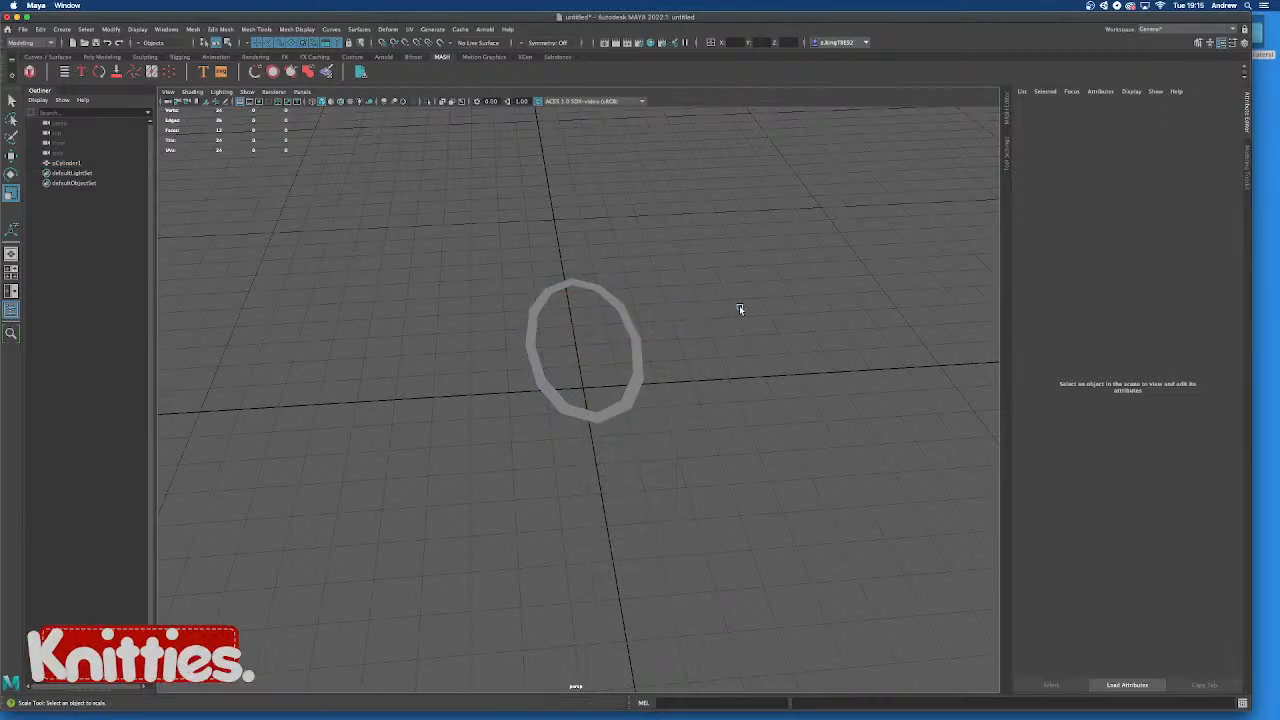
Preview the whole ring in smooth mesh display and return it to the unsmoothed low-poly display
left_click(629, 331)
left_click_drag(620, 368, 469, 261)
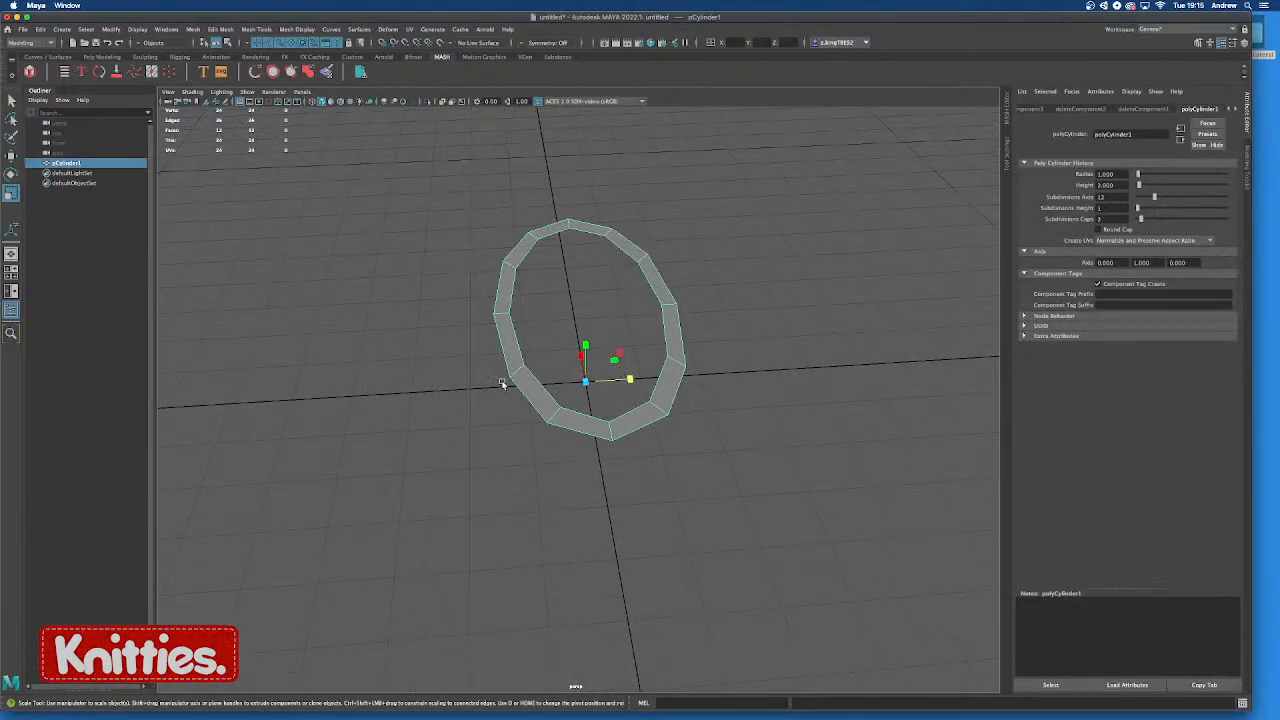
left_click_drag(703, 421, 674, 400, "alt")
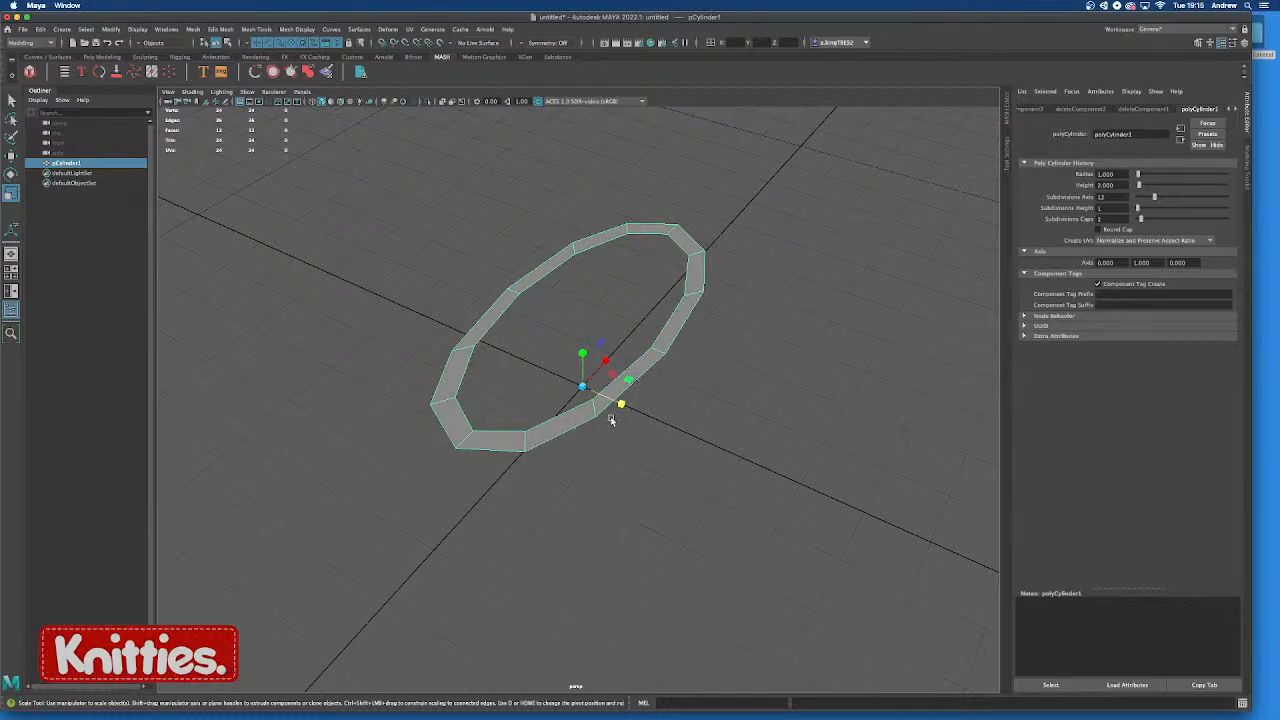
mouse_move(612, 420)
left_mouse_down("alt")
mouse_move(606, 437)
mouse_move(623, 443)
left_mouse_up("alt")
key("3")
left_click(712, 399)
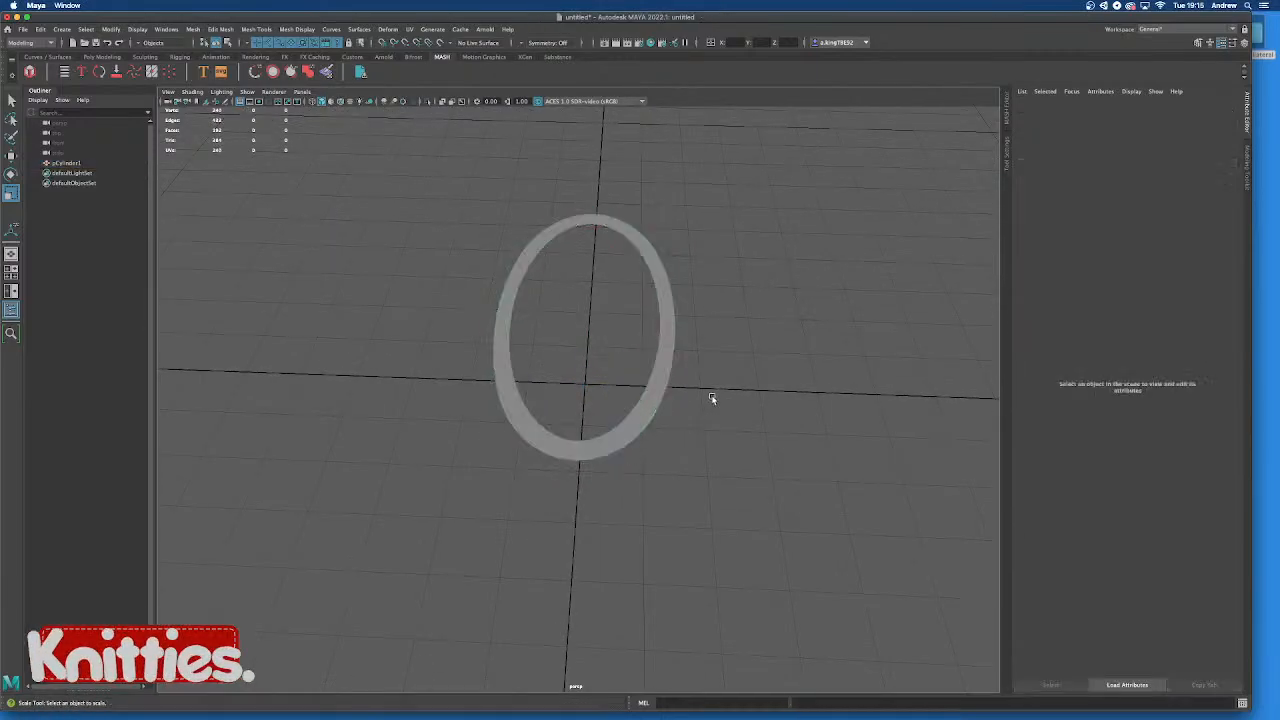
left_click_drag(712, 399, 694, 420, "alt")
left_click(694, 420)
key("1")
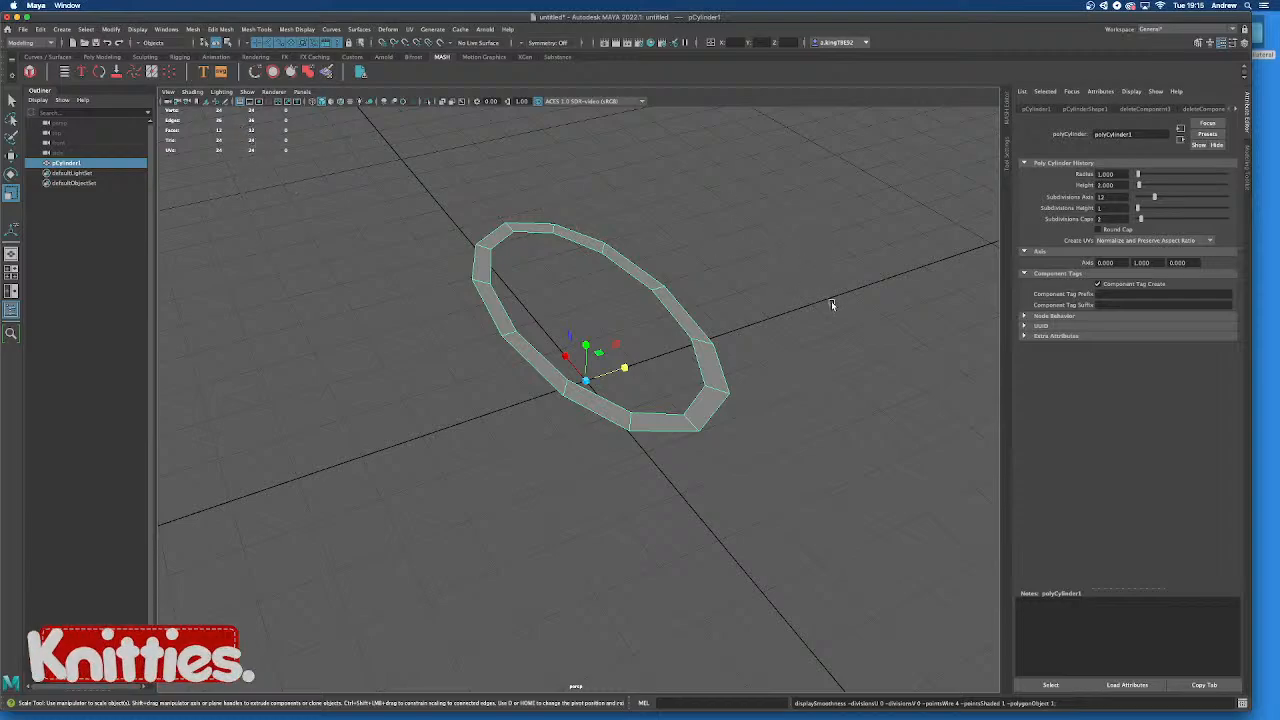
left_click_drag(831, 301, 800, 382, "alt")
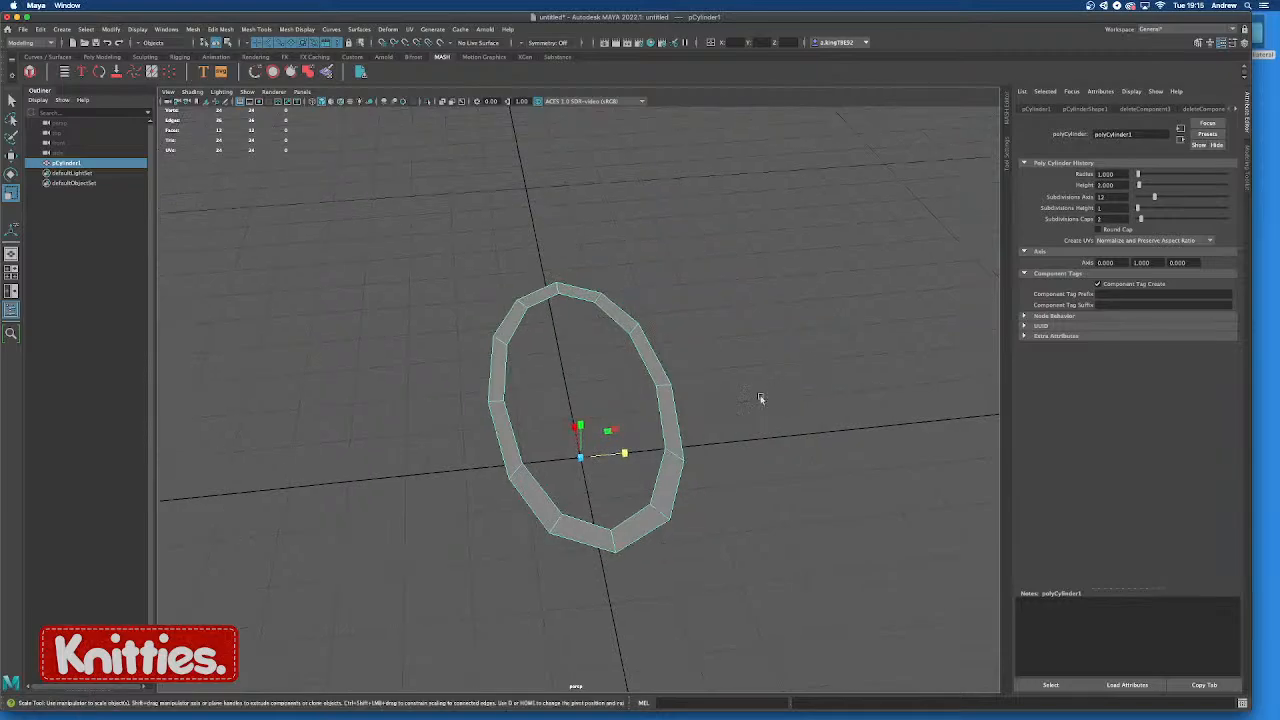
scroll(649, 455, "up", 2)
left_click_drag(670, 449, 594, 428, "alt")
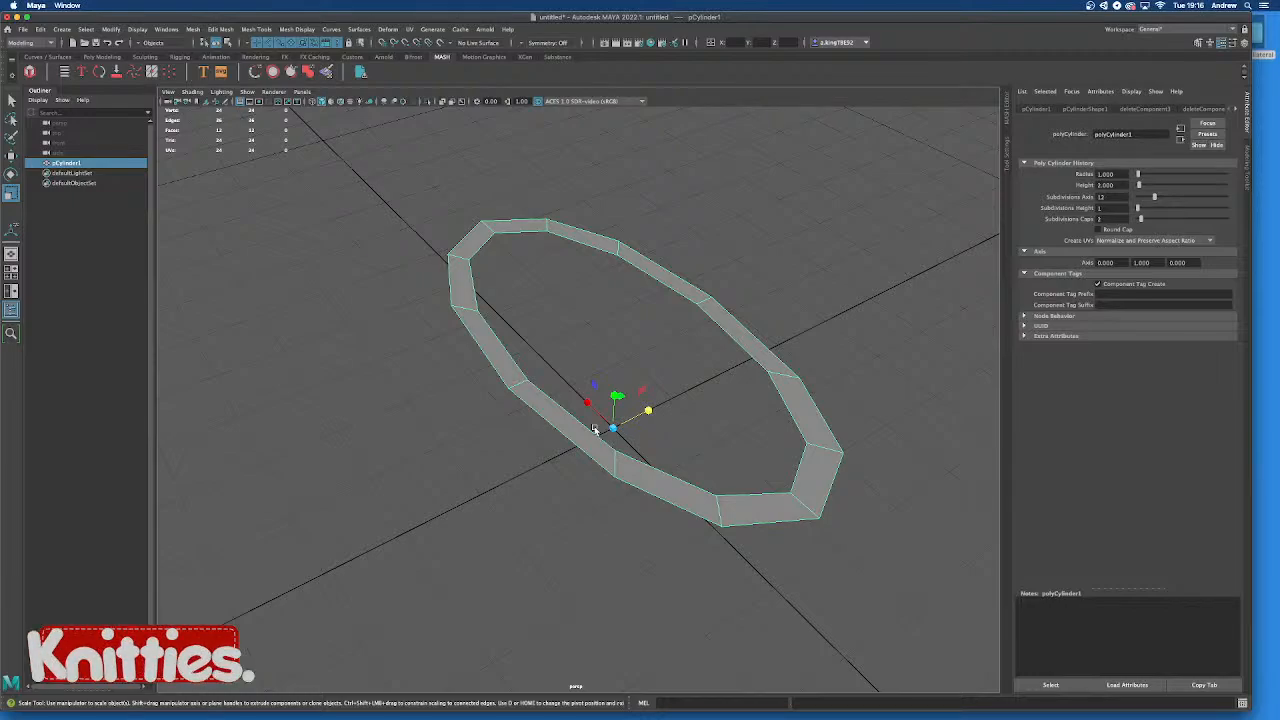
left_click_drag(730, 386, 686, 351, "alt")
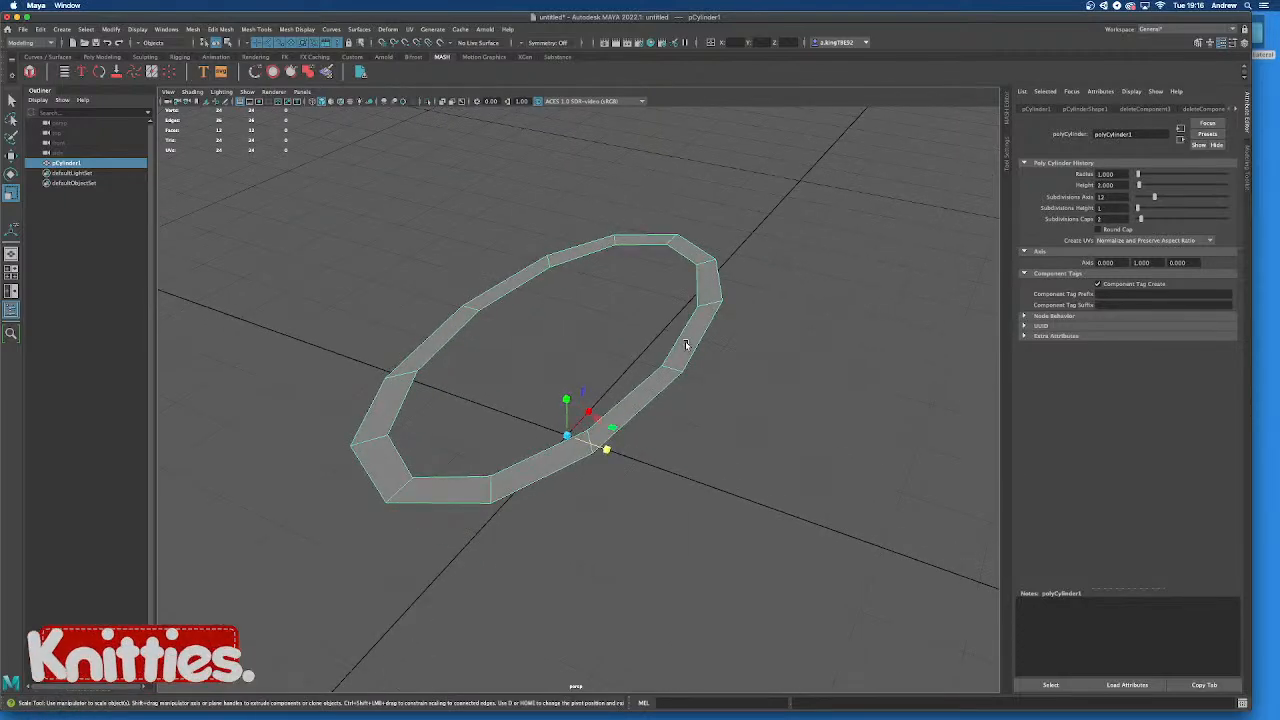
scroll(633, 304, "down", 3)
scroll(633, 301, "down", 3)
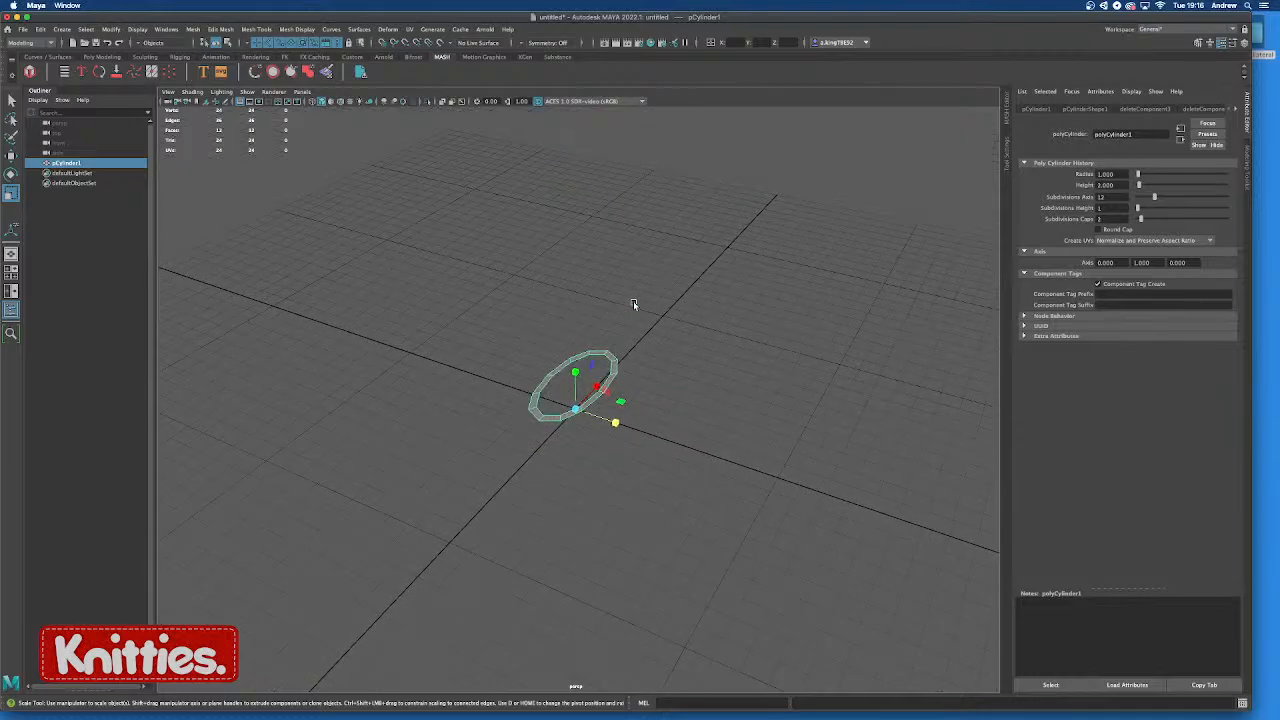
scroll(633, 301, "up", 5)
left_click(690, 322)
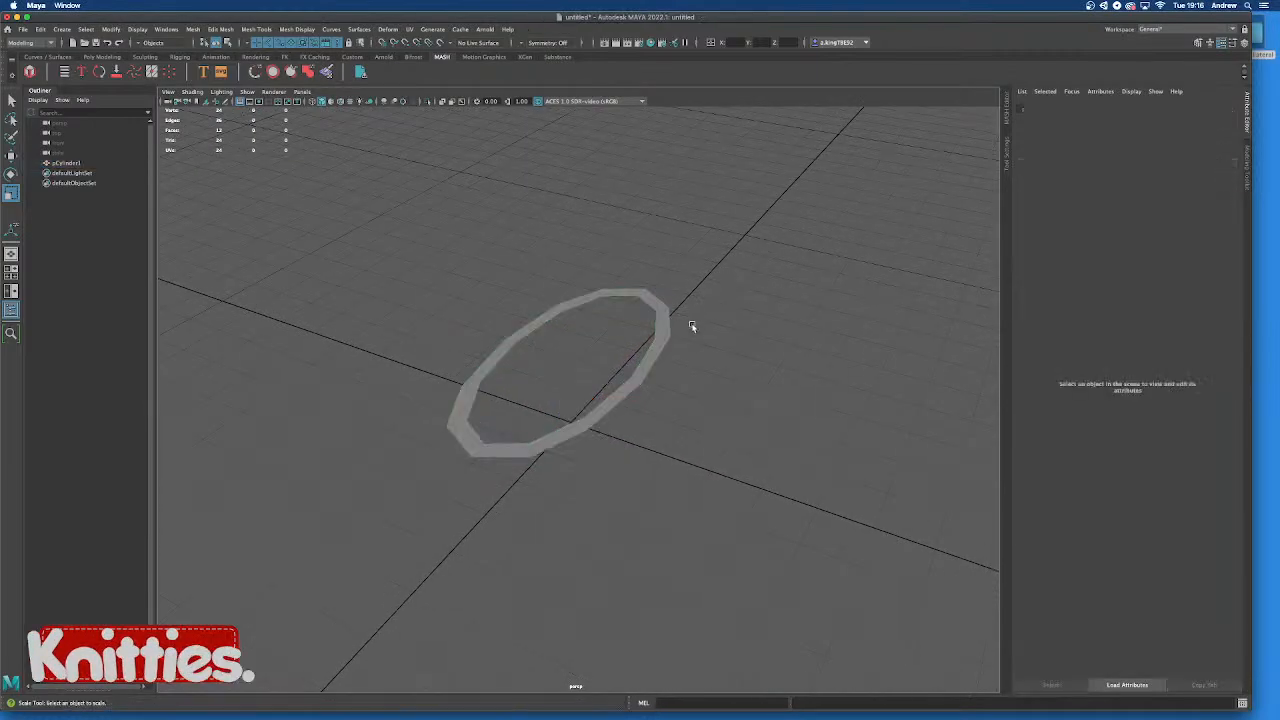
left_click(660, 332)
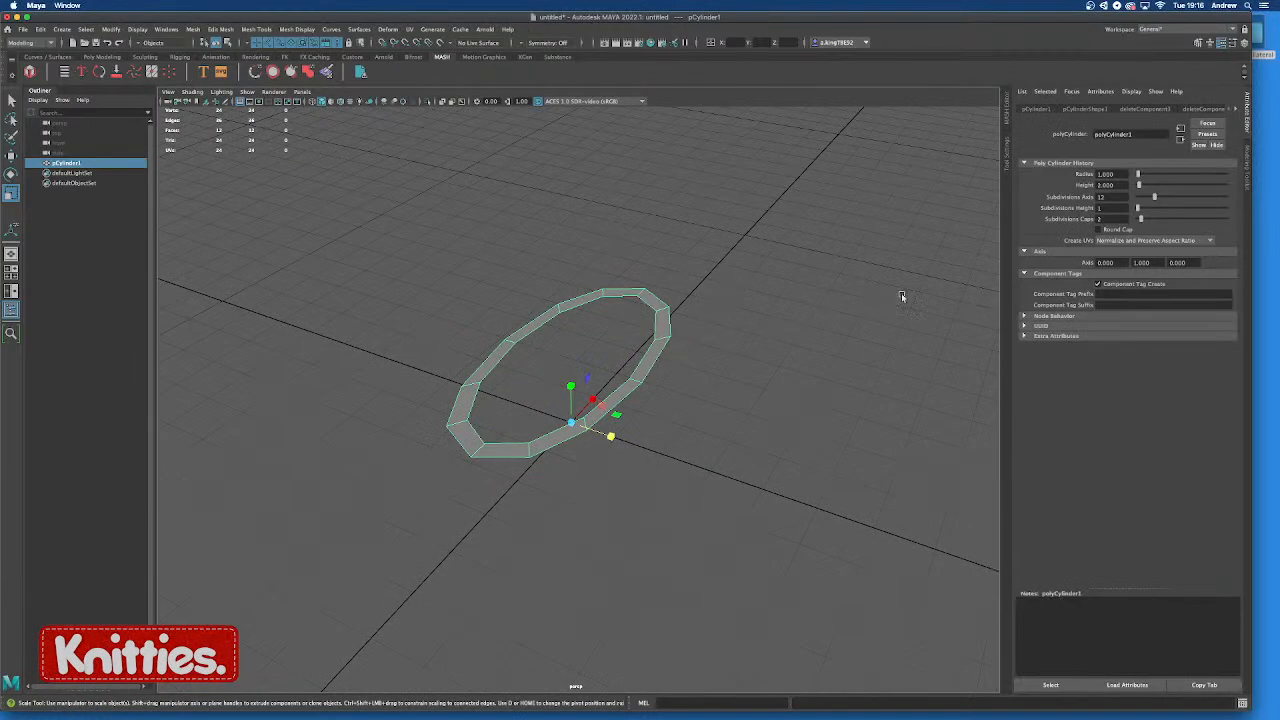
left_click_drag(951, 279, 737, 354, "alt")
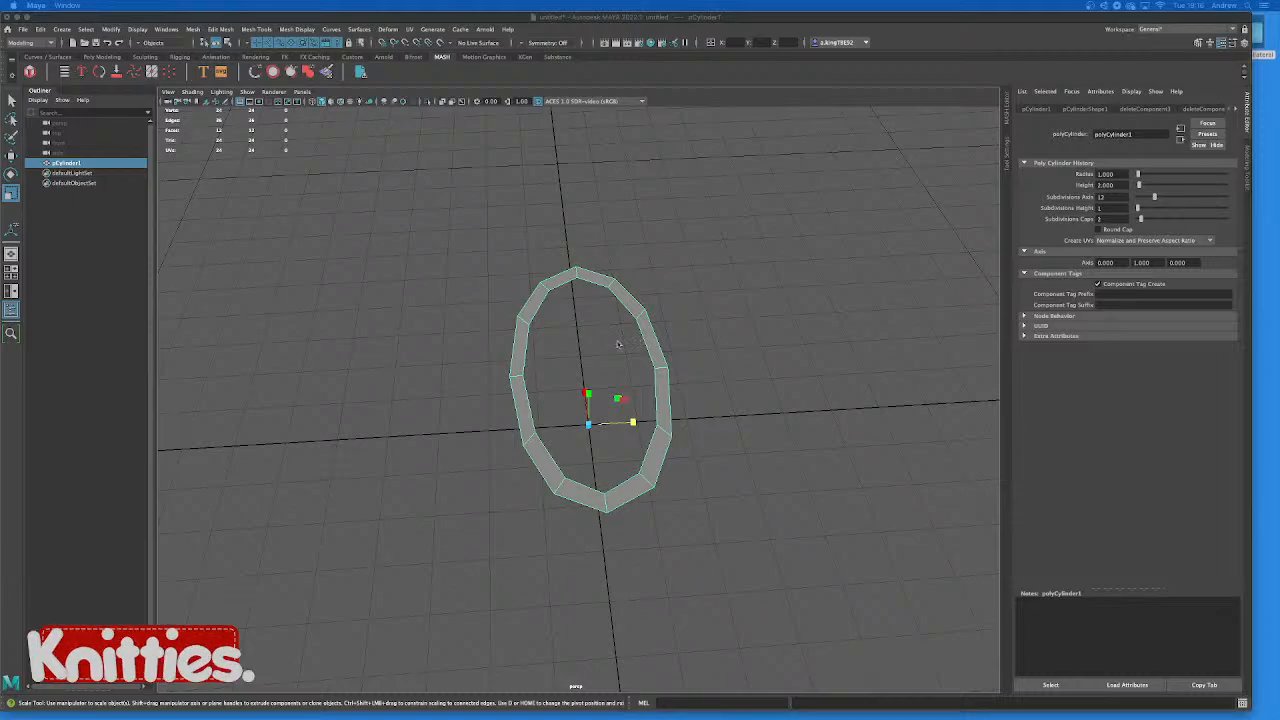
left_click_drag(612, 348, 608, 329, "alt")
scroll(608, 329, "down", 6)
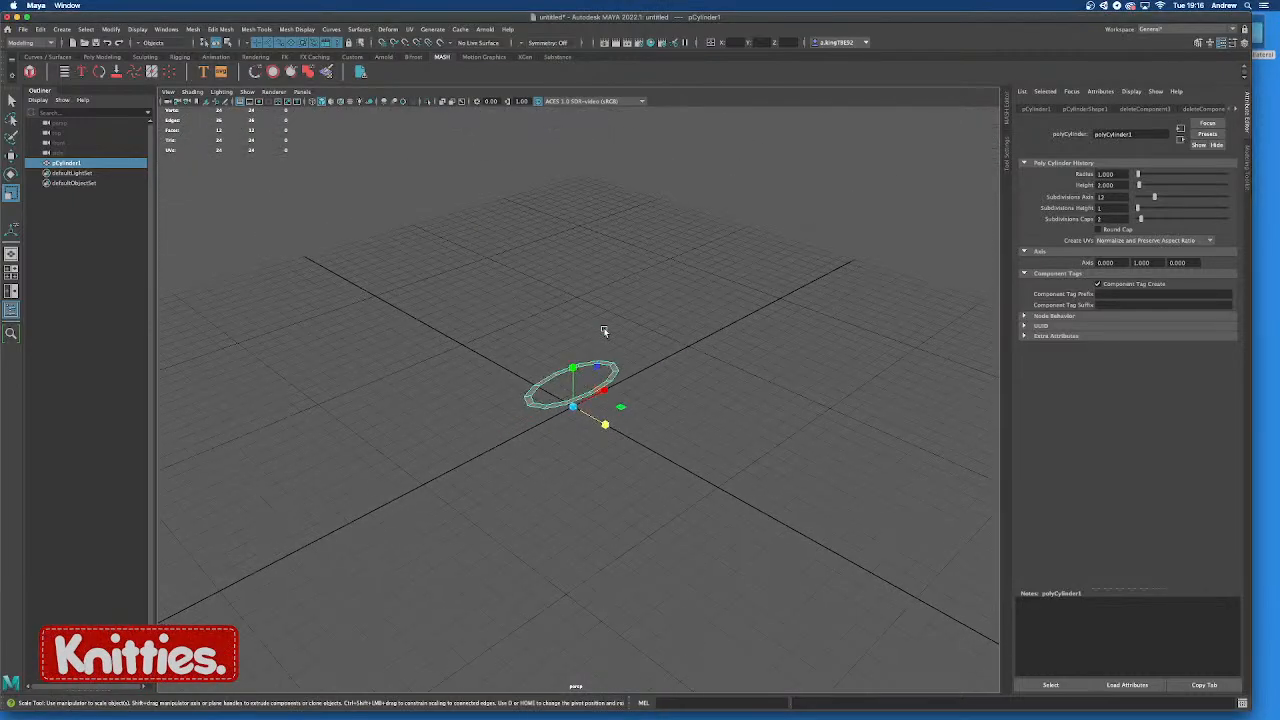
left_click(736, 452)
left_click_drag(608, 451, 528, 409, "alt")
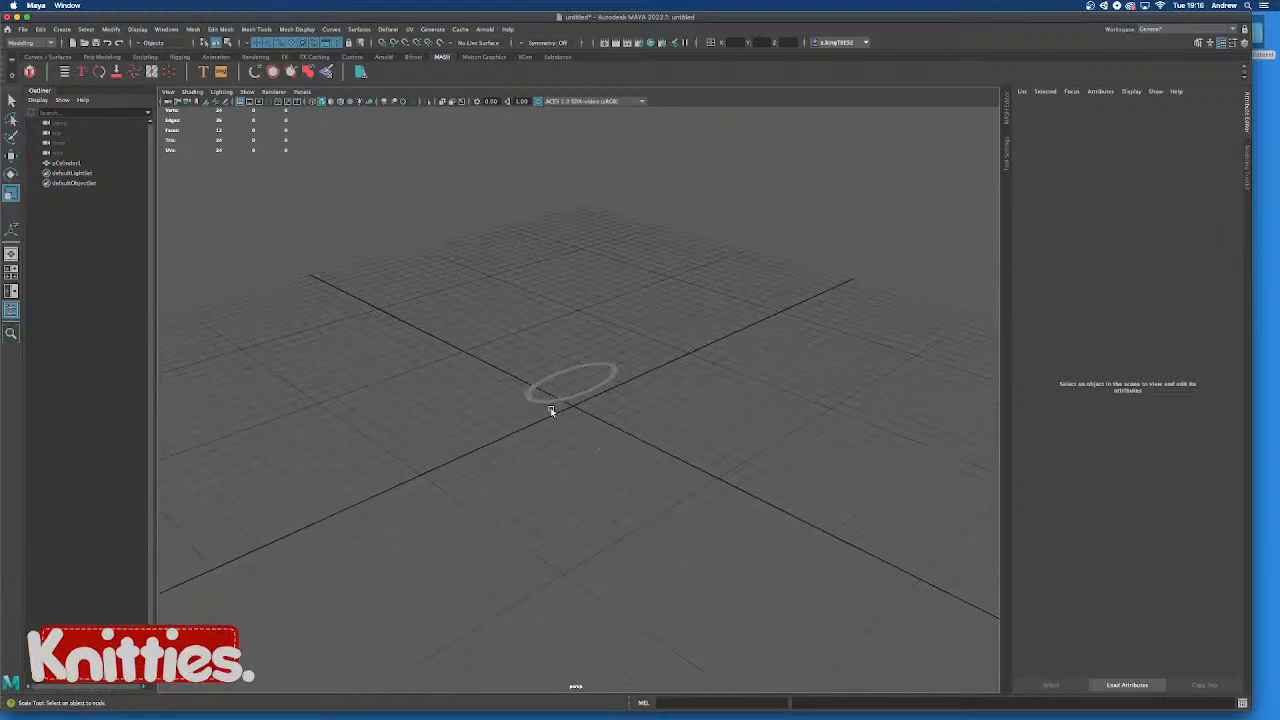
scroll(550, 406, "up", 5)
left_click_drag(551, 411, 579, 455, "alt")
left_click(587, 438)
scroll(605, 457, "up", 6)
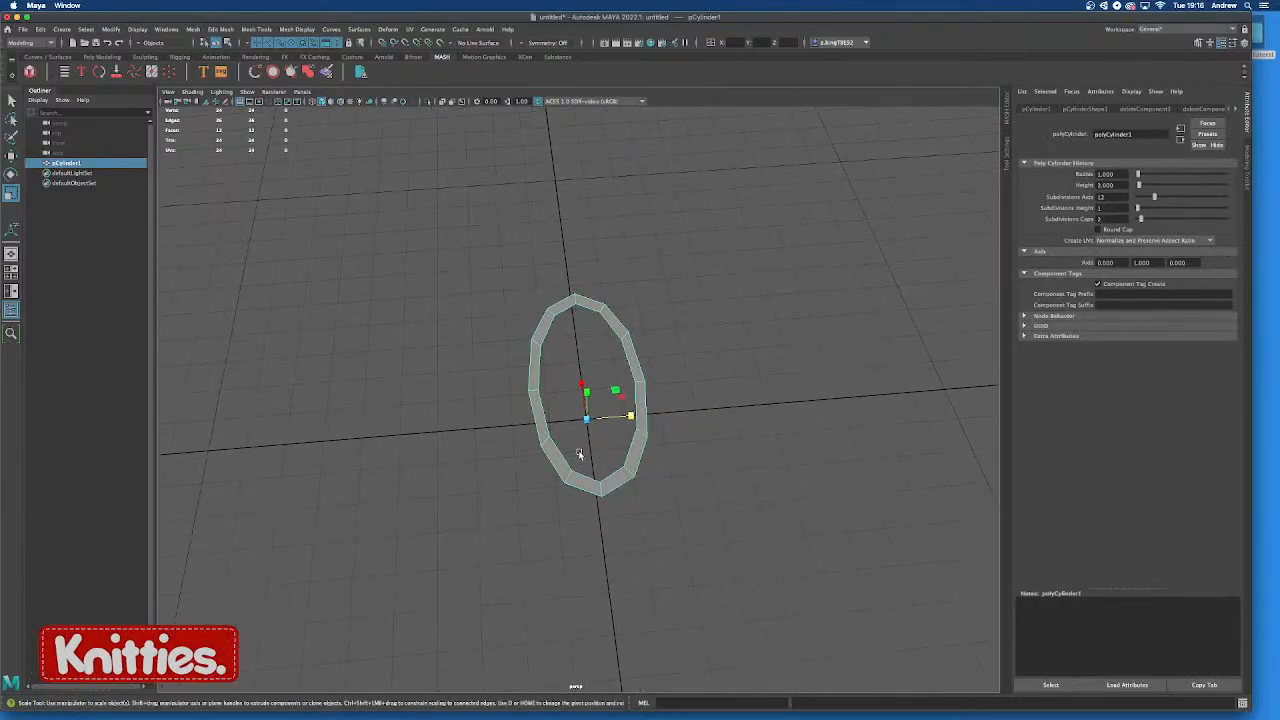
scroll(620, 390, "up", 5)
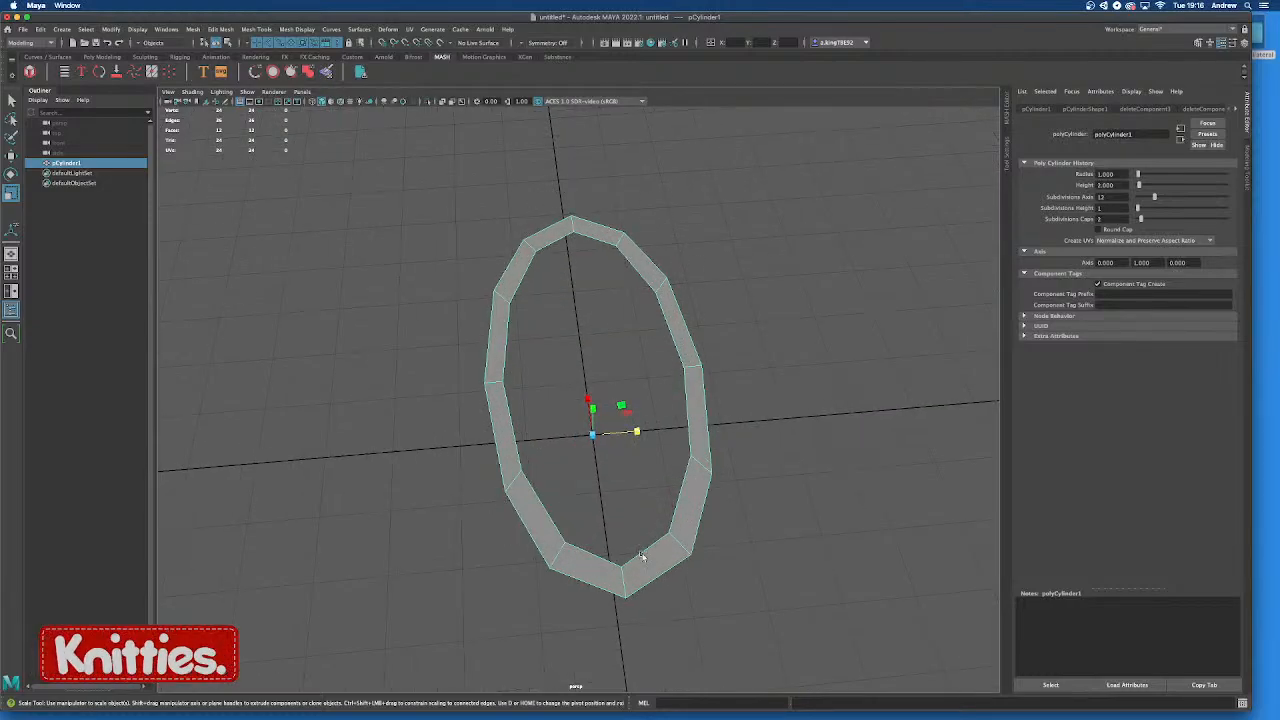
scroll(640, 557, "down", 5)
left_click_drag(583, 526, 657, 503, "alt")
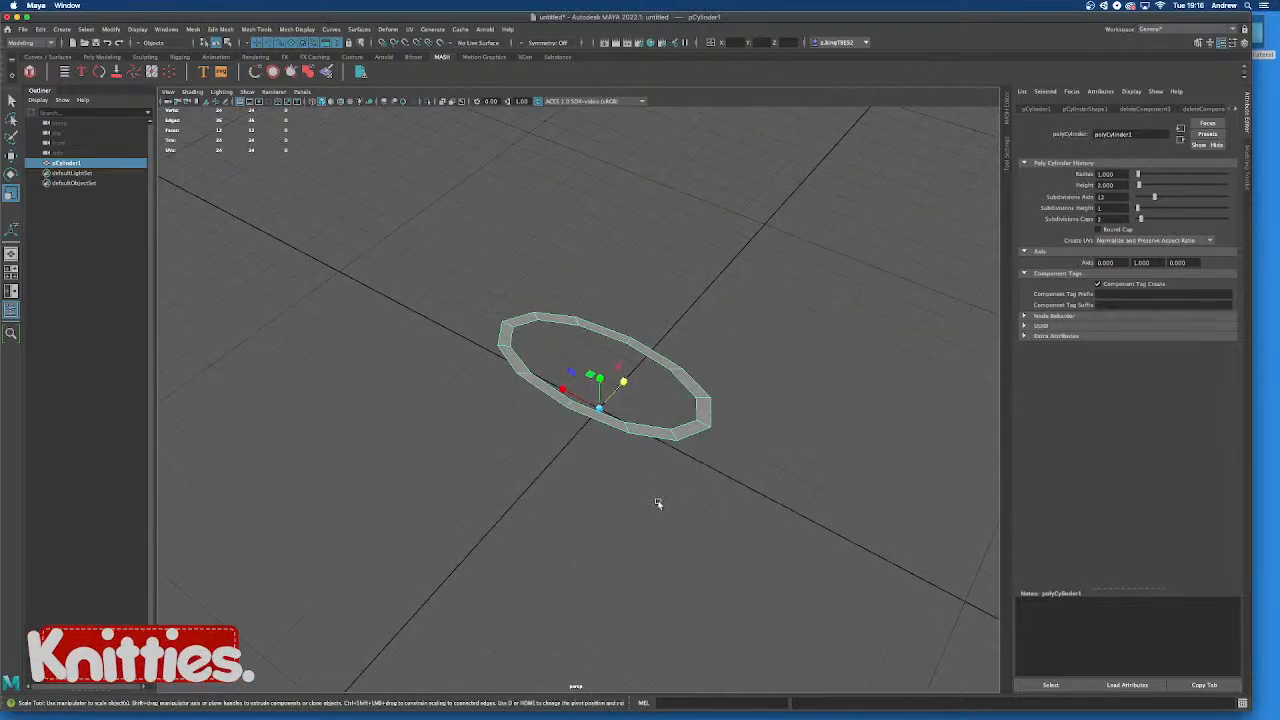
scroll(657, 503, "up", 3)
left_click_drag(771, 466, 737, 466, "alt")
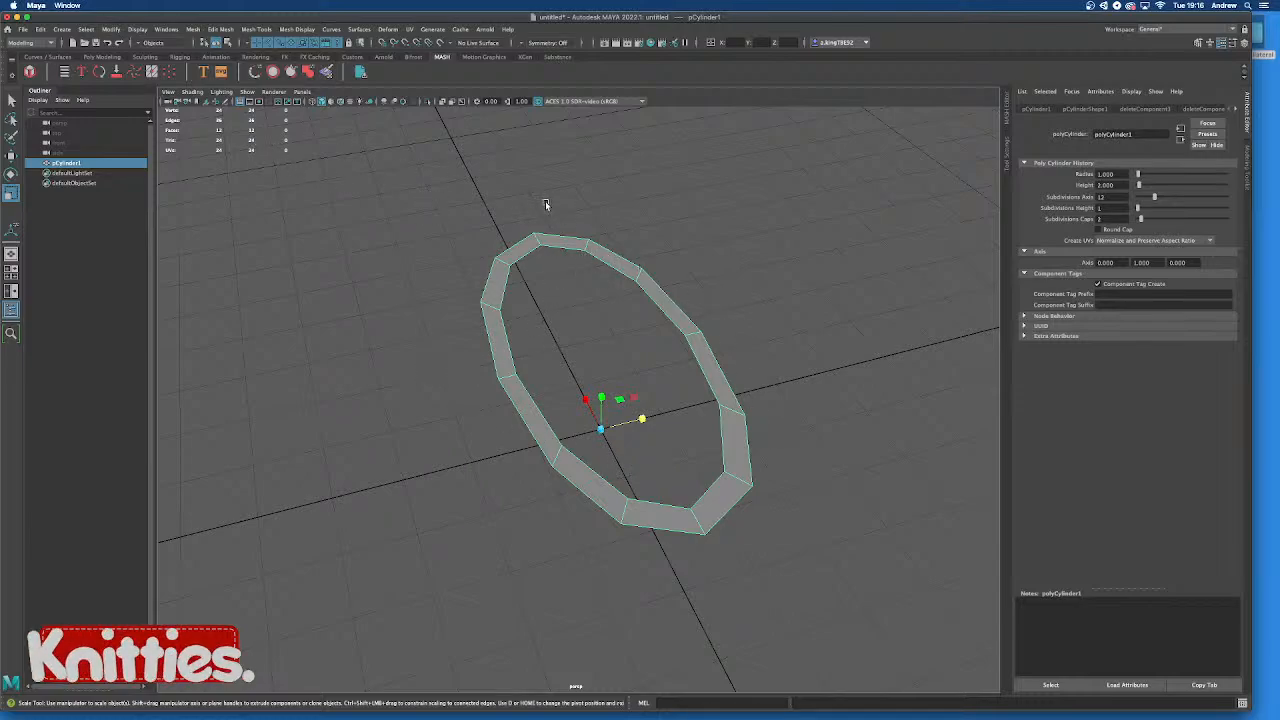
left_click_drag(543, 203, 652, 281, "alt")
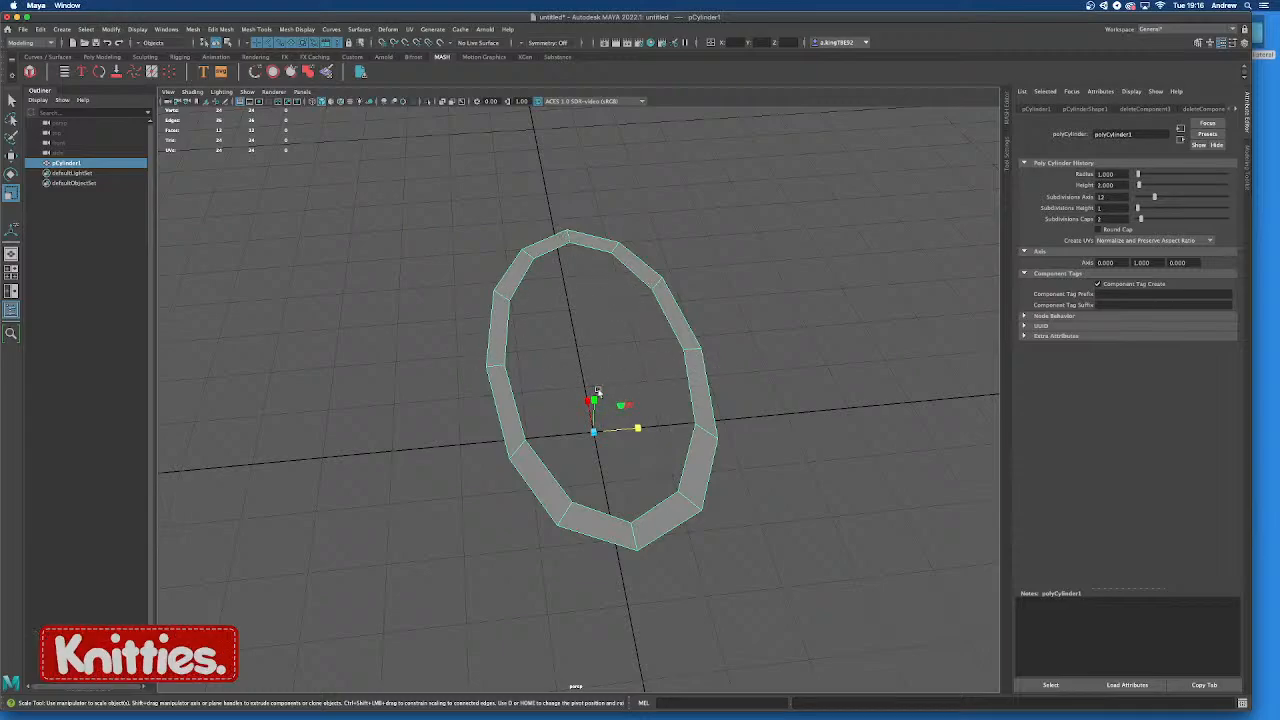
scroll(605, 480, "down", 5)
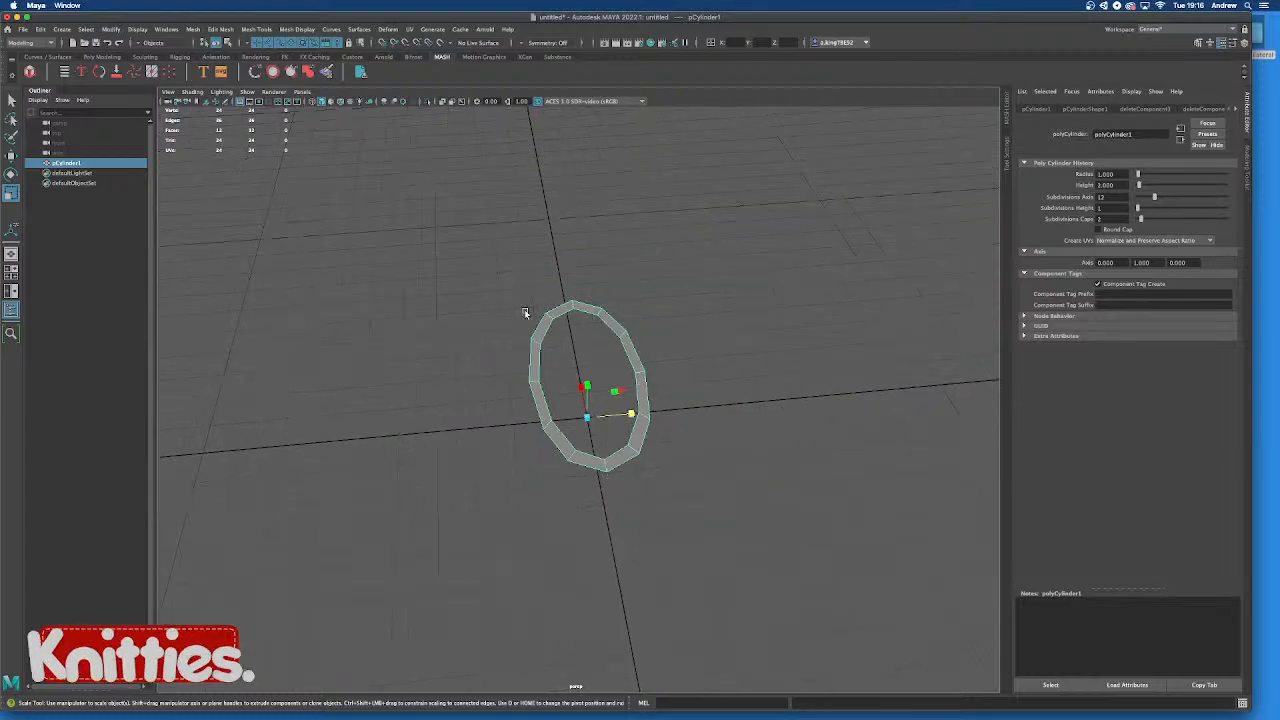
left_click_drag(503, 434, 460, 421, "alt")
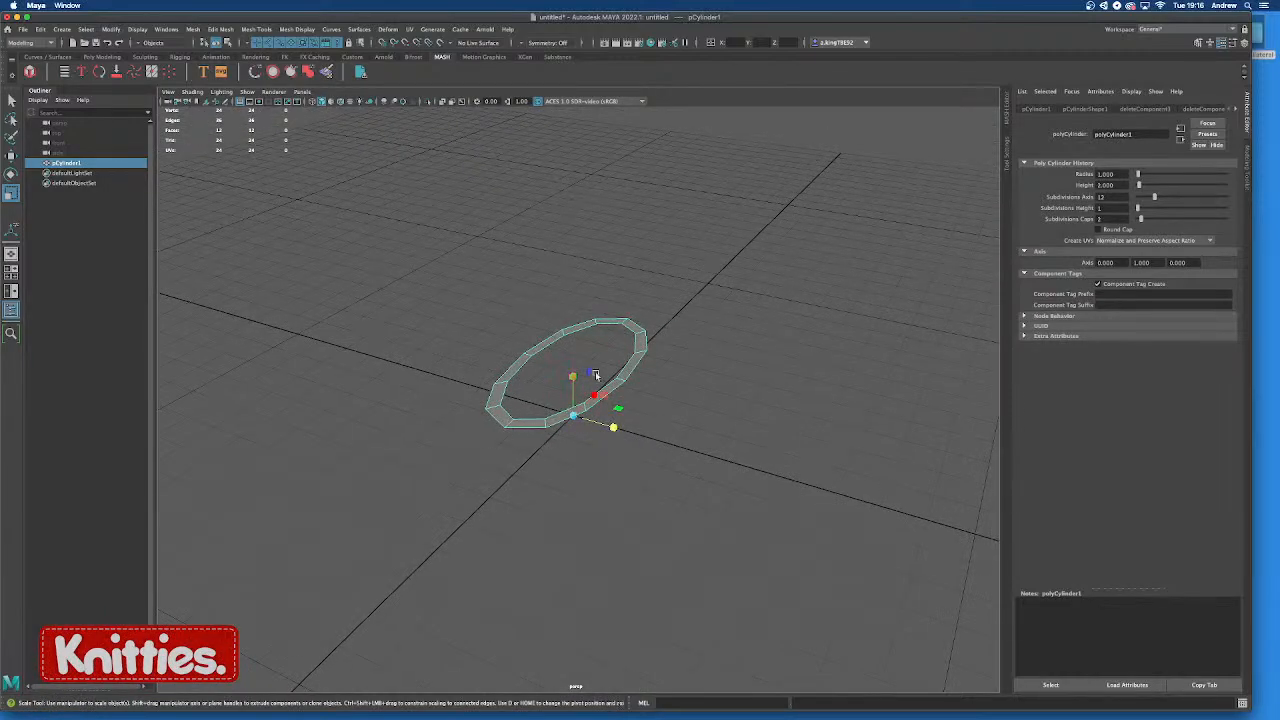
left_click_drag(561, 387, 644, 450, "alt")
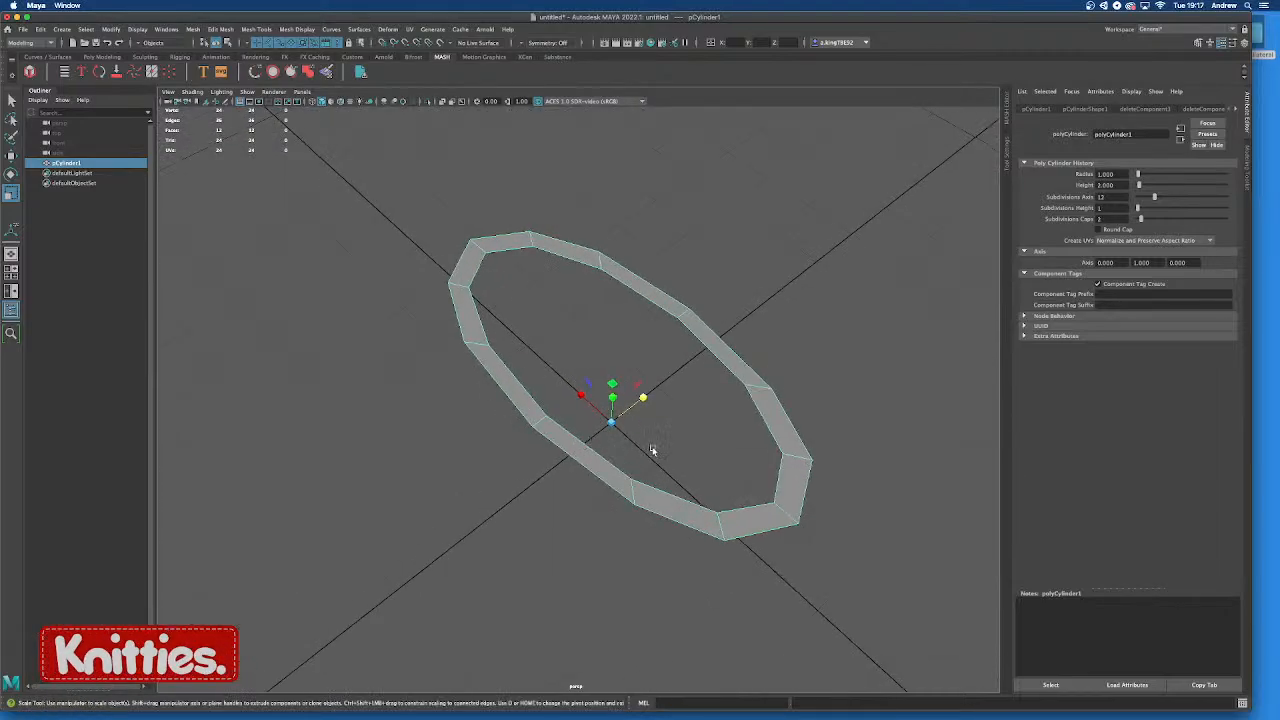
scroll(760, 478, "down", 3)
Switch to Unity and examine the knitted character and button flowers up close in the Scene view
mouse_move(726, 698)
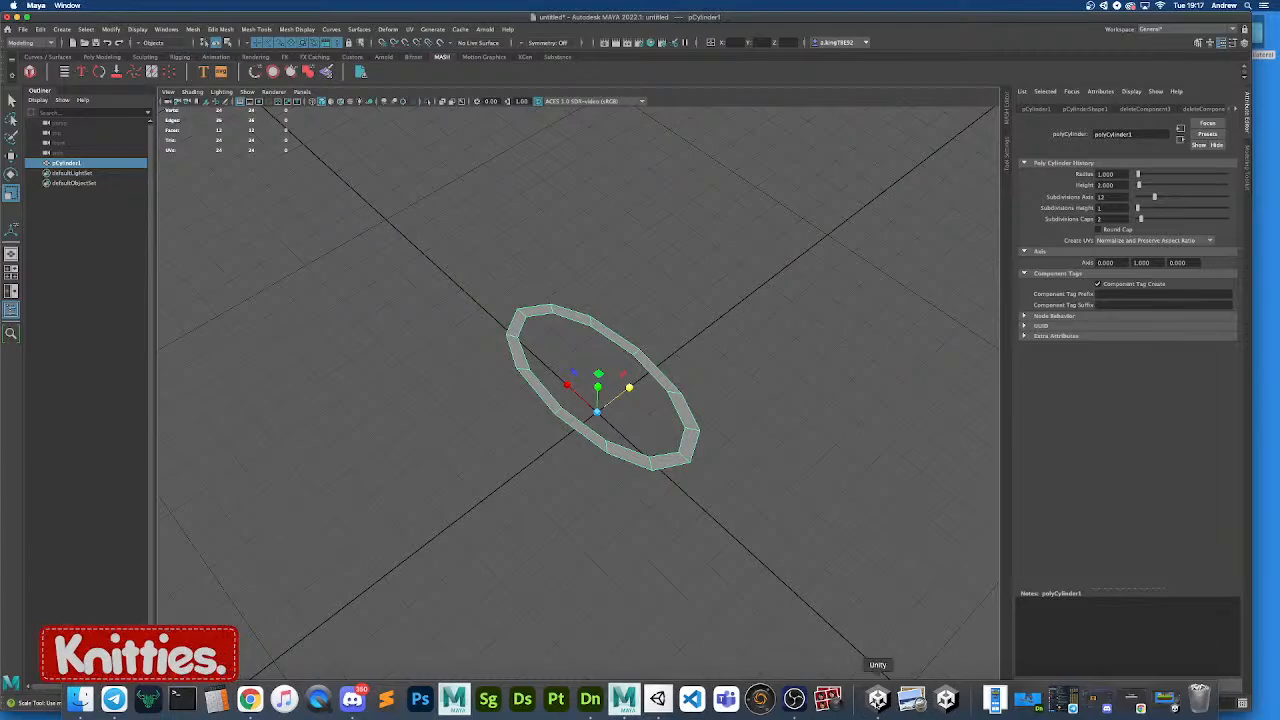
left_click(878, 697)
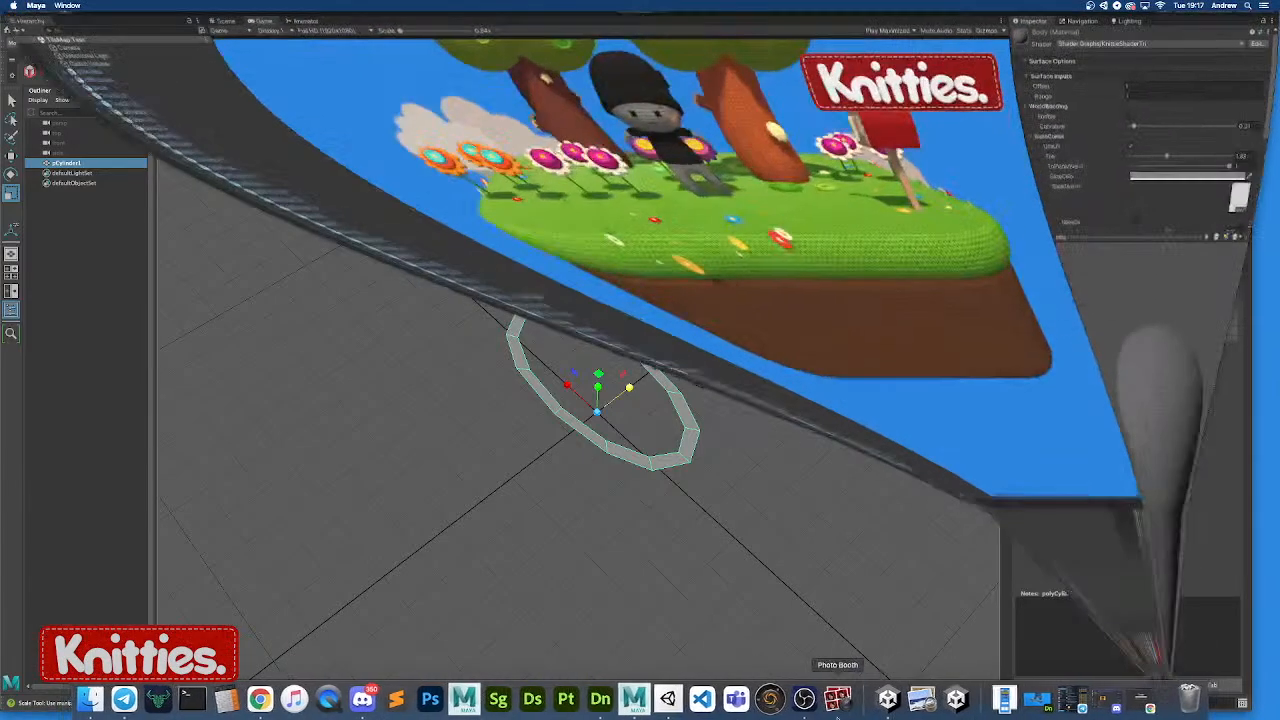
left_click(224, 43)
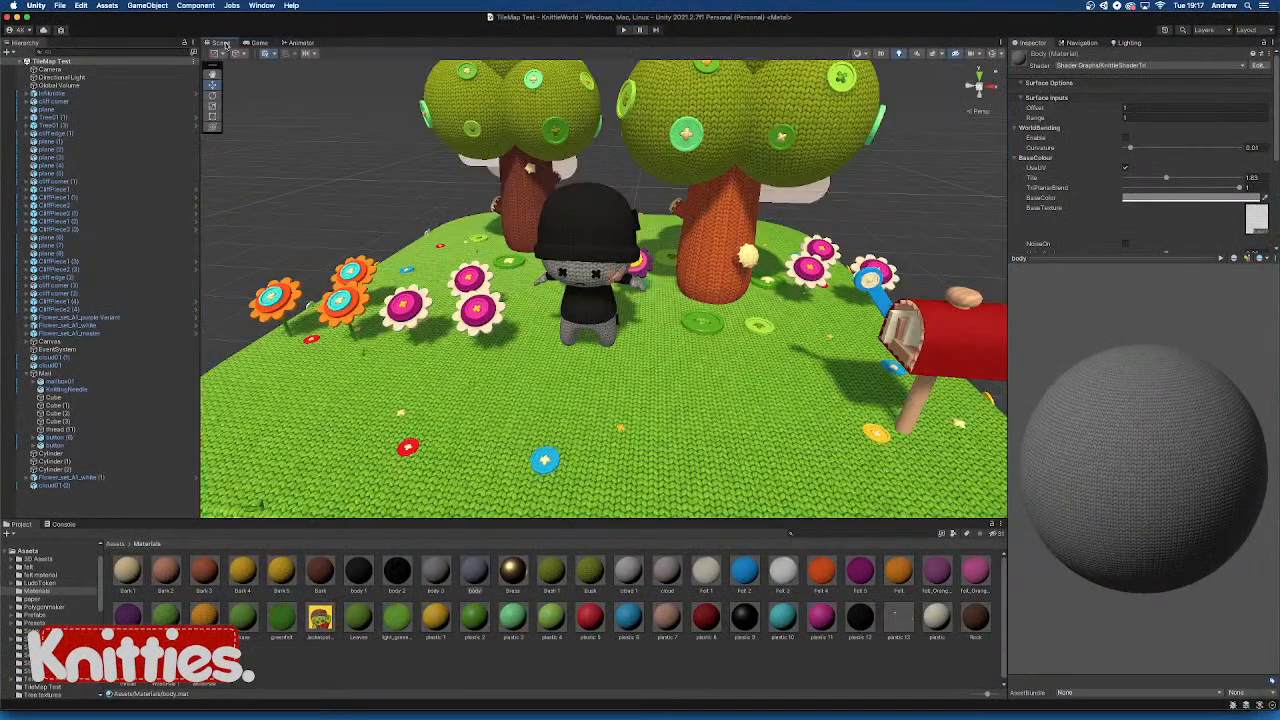
left_click_drag(515, 338, 632, 342, "alt")
scroll(512, 362, "up", 5)
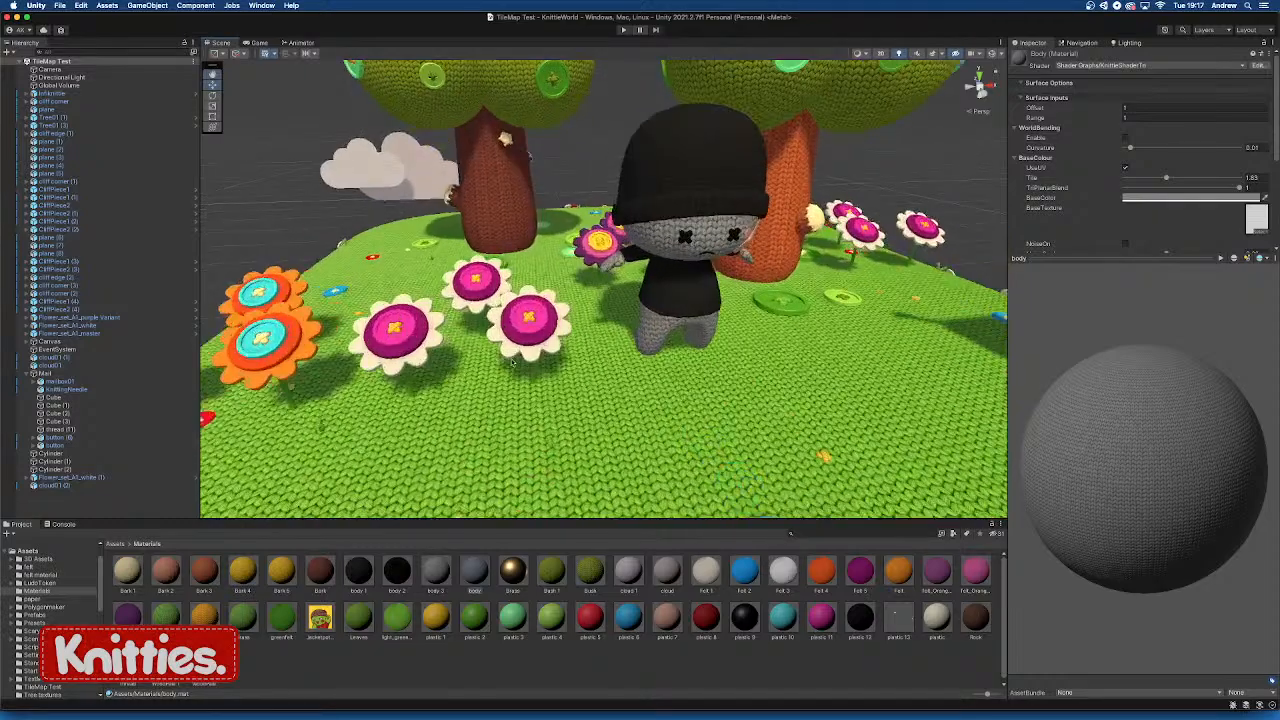
middle_click_drag(518, 371, 608, 350)
scroll(630, 360, "up", 5)
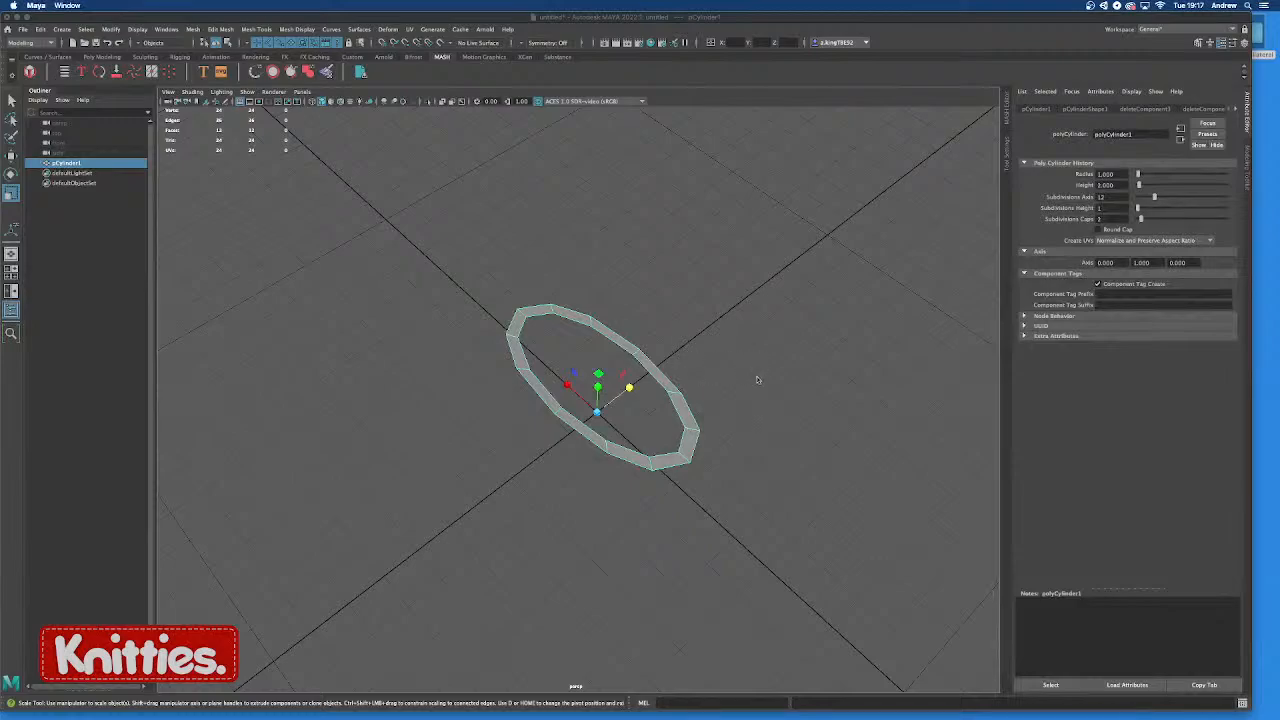
Back in Maya, select the ring's inner border edges and fill the hole with a single face
left_click_drag(757, 380, 556, 464, "alt")
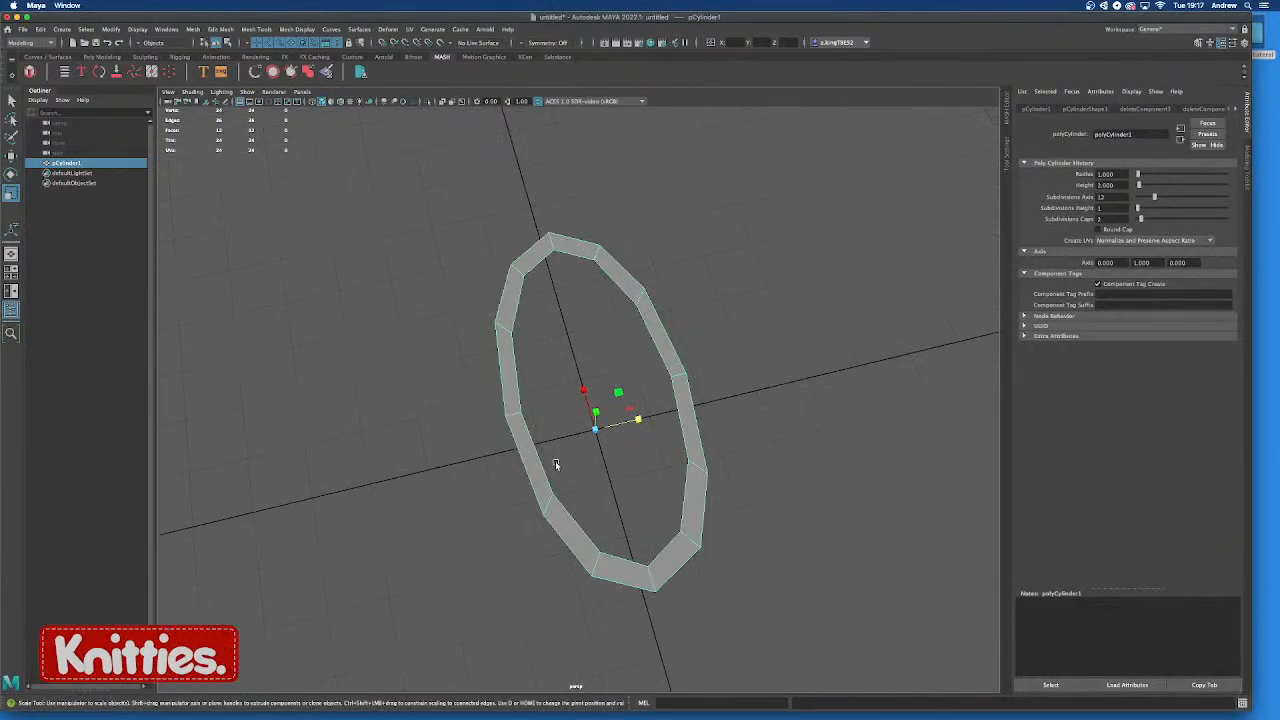
right_click(614, 284)
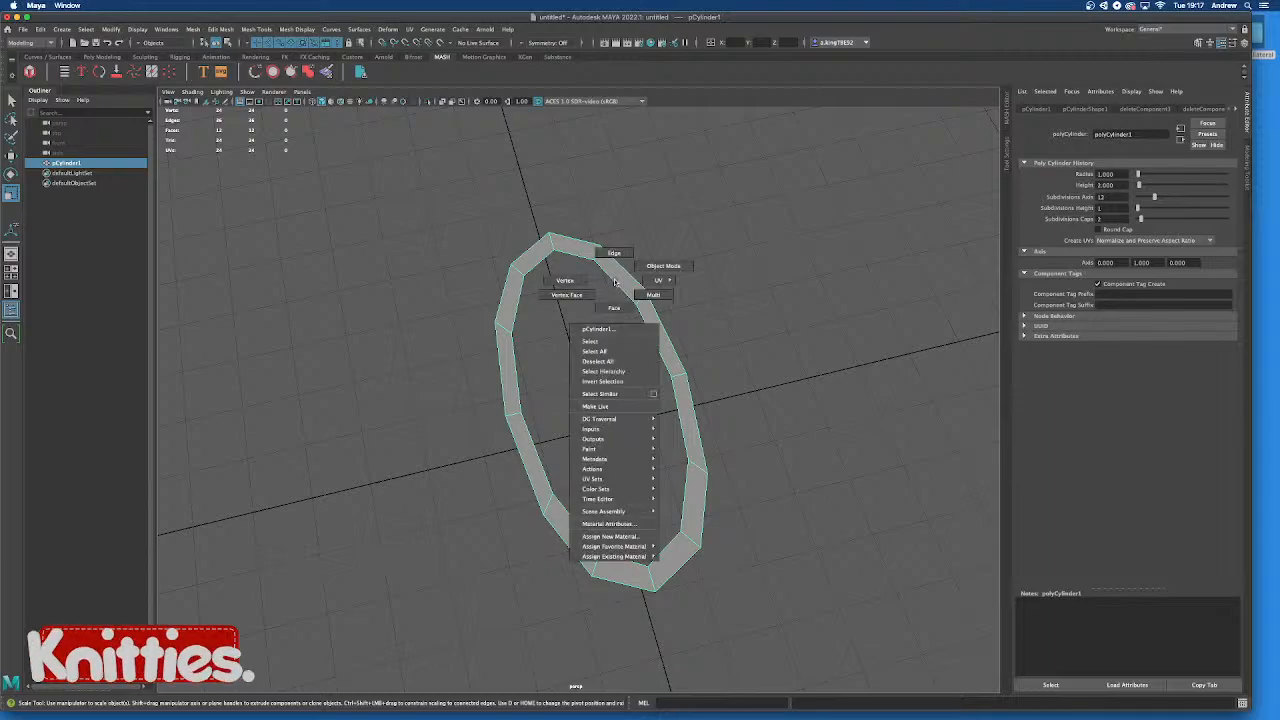
left_click(615, 254)
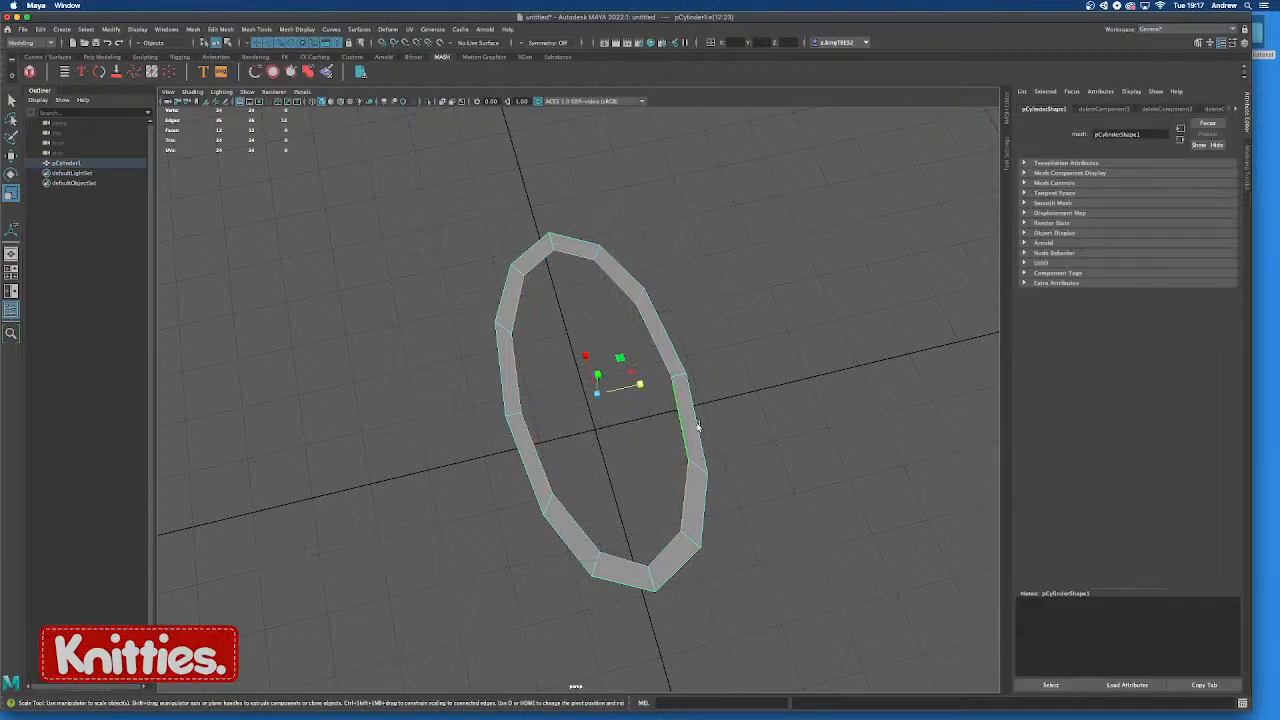
left_click_drag(708, 518, 703, 493, "alt")
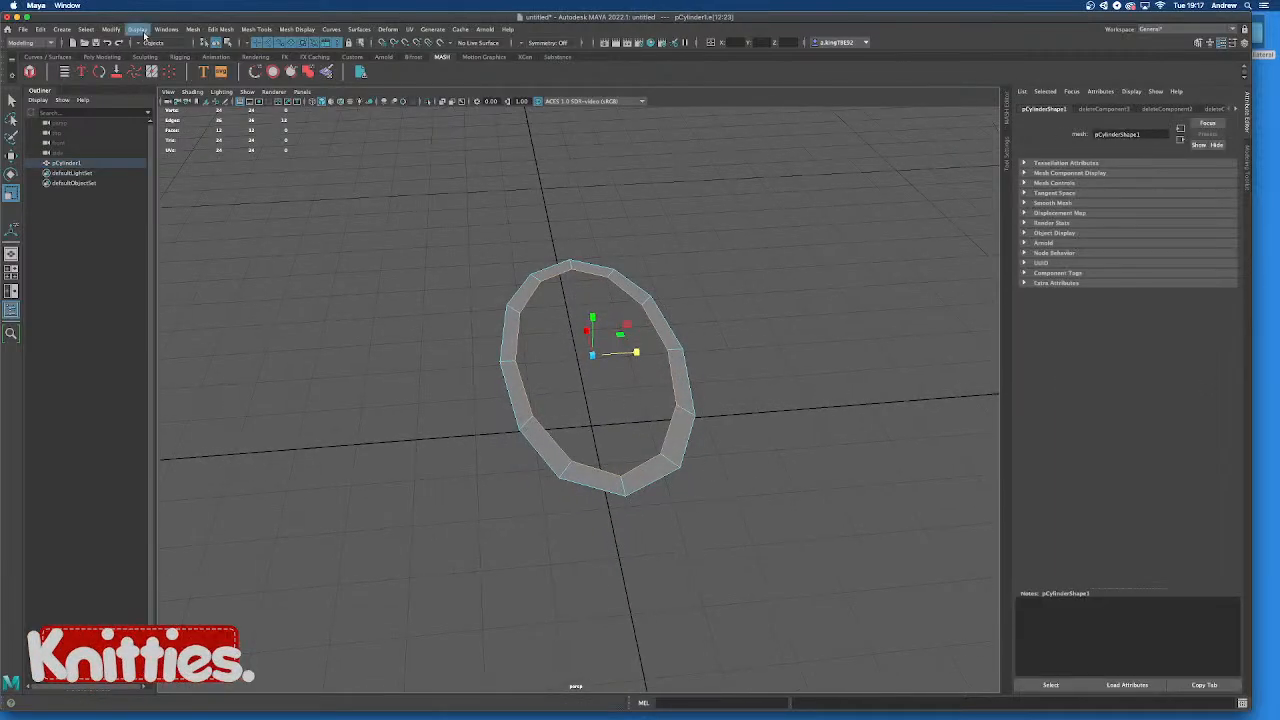
left_click(193, 29)
left_click(230, 112)
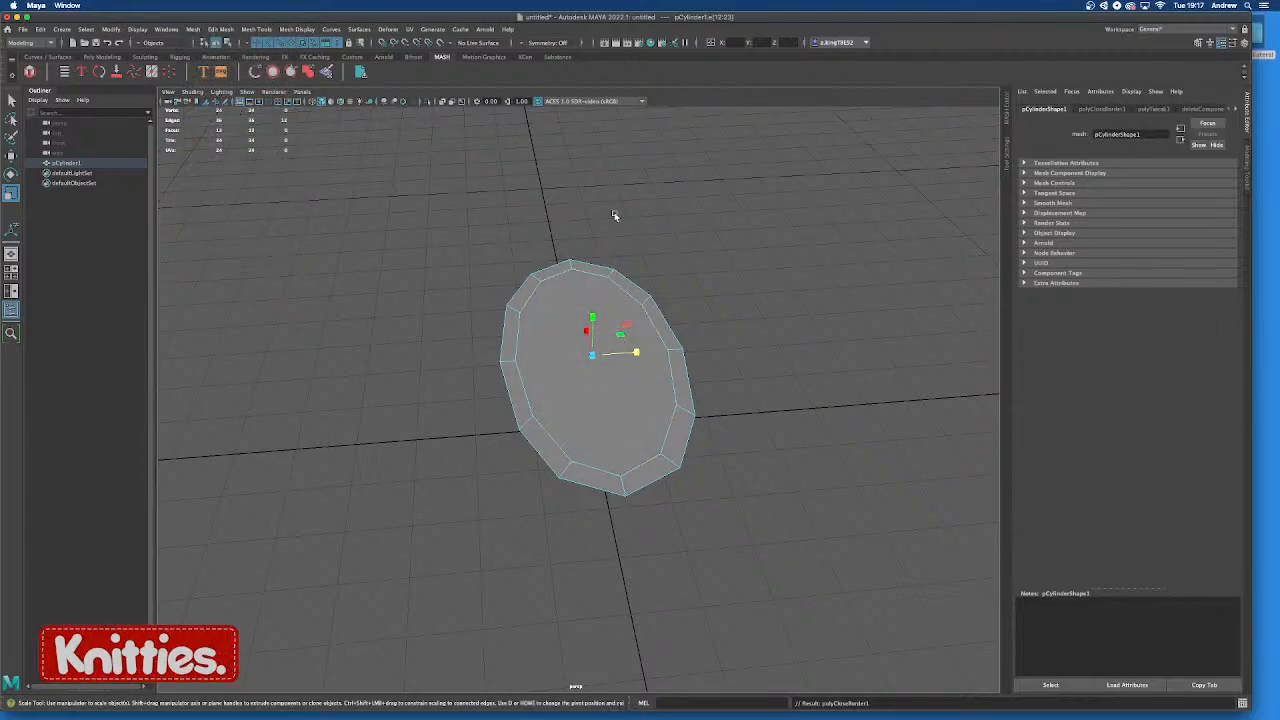
Select the large centre face that fills the oval ring
left_click_drag(614, 215, 726, 277, "alt")
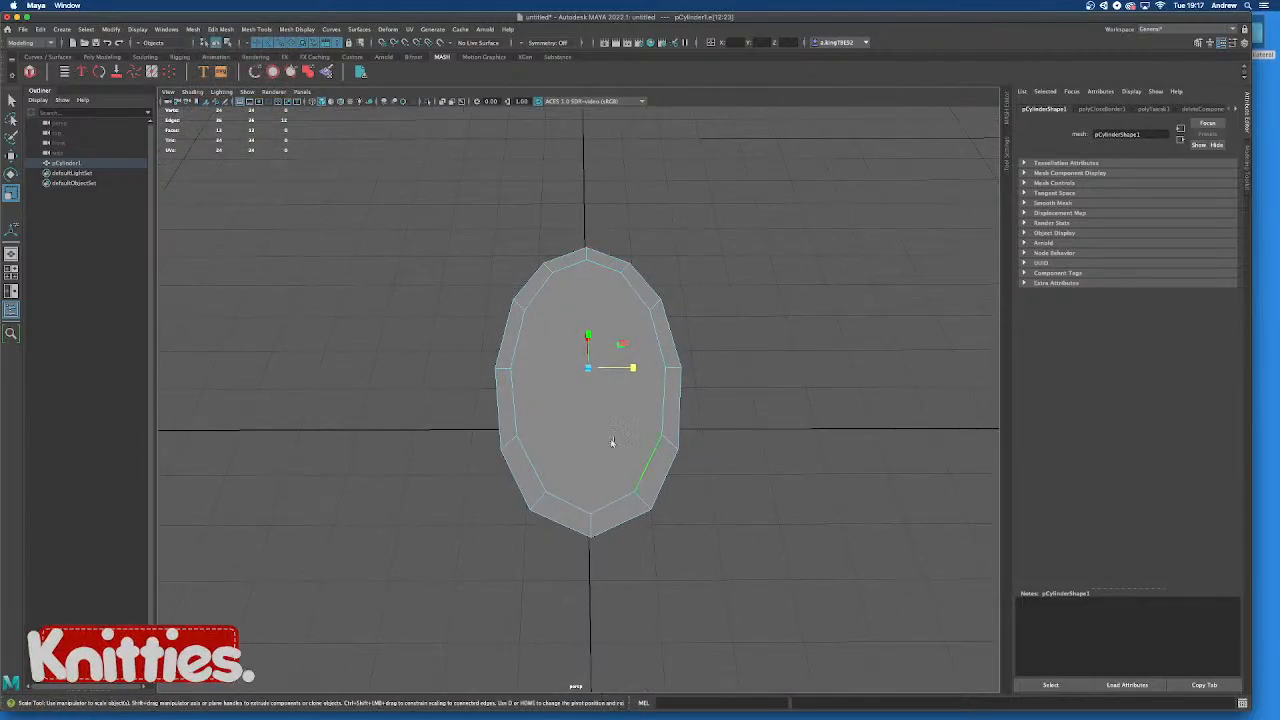
left_click_drag(612, 442, 516, 318, "alt")
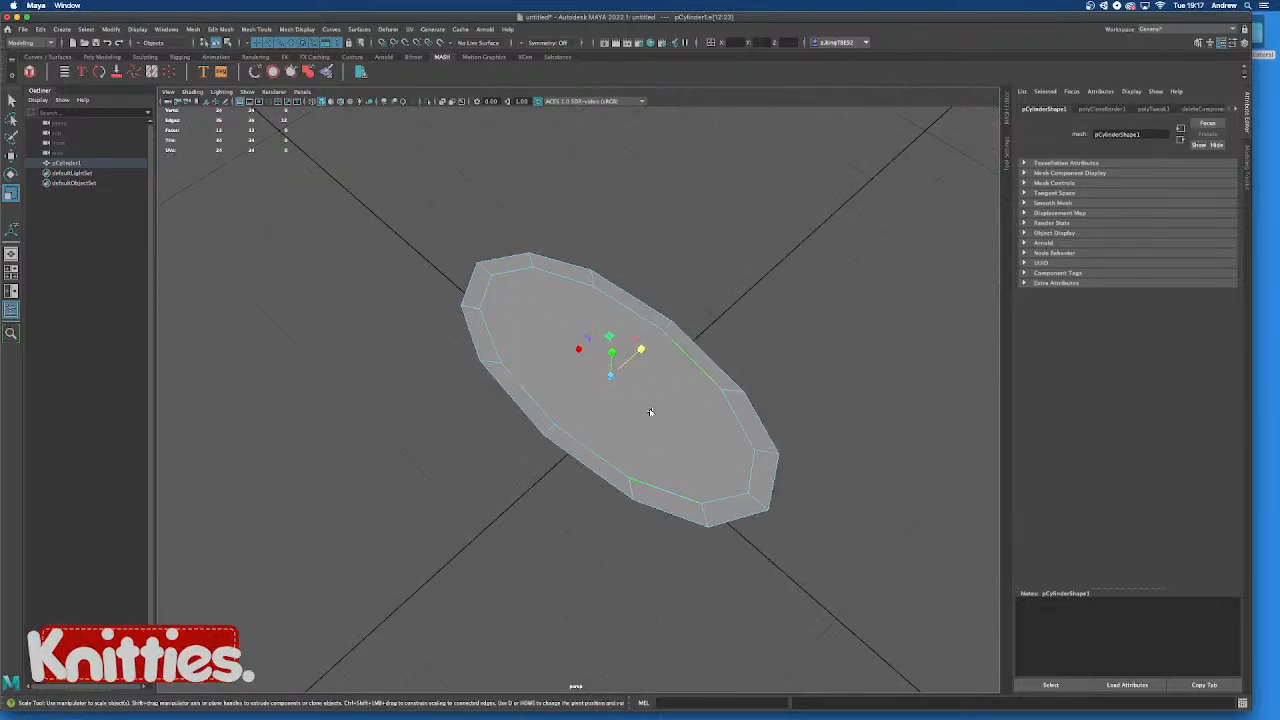
right_click_drag(650, 412, 655, 445)
left_click(660, 418)
left_click_drag(674, 423, 686, 438, "alt")
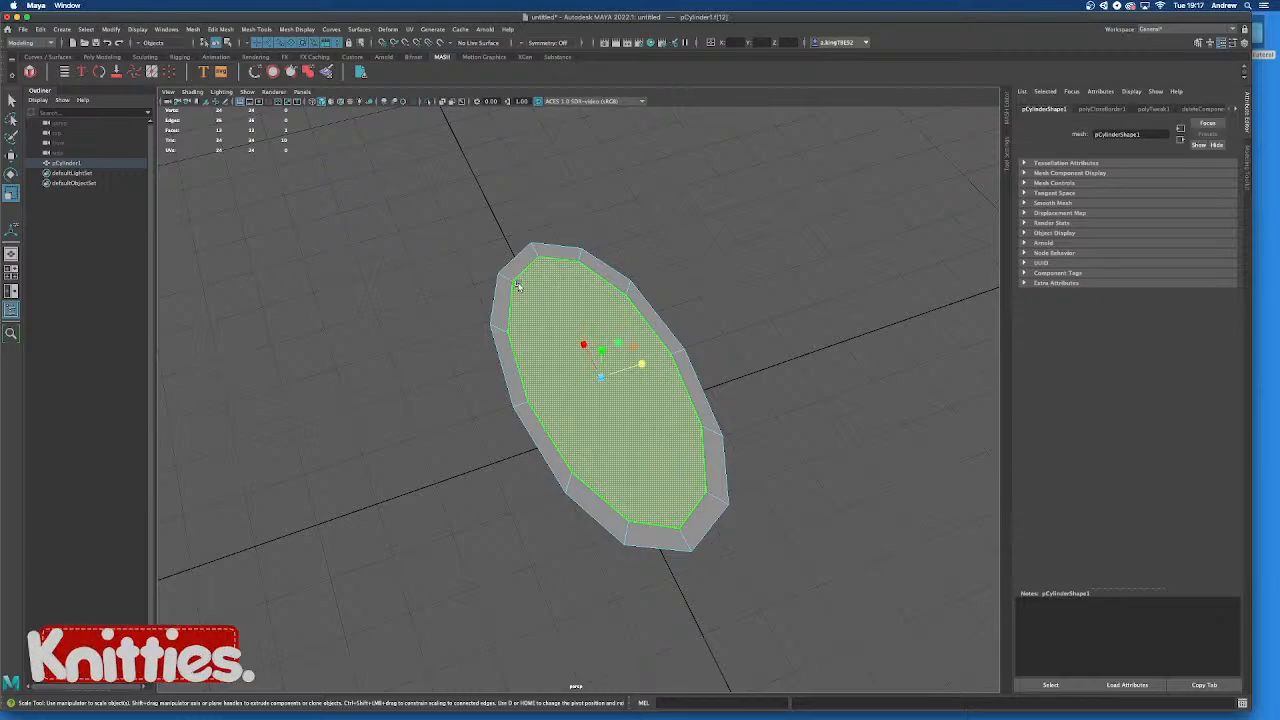
key("ctrl+e")
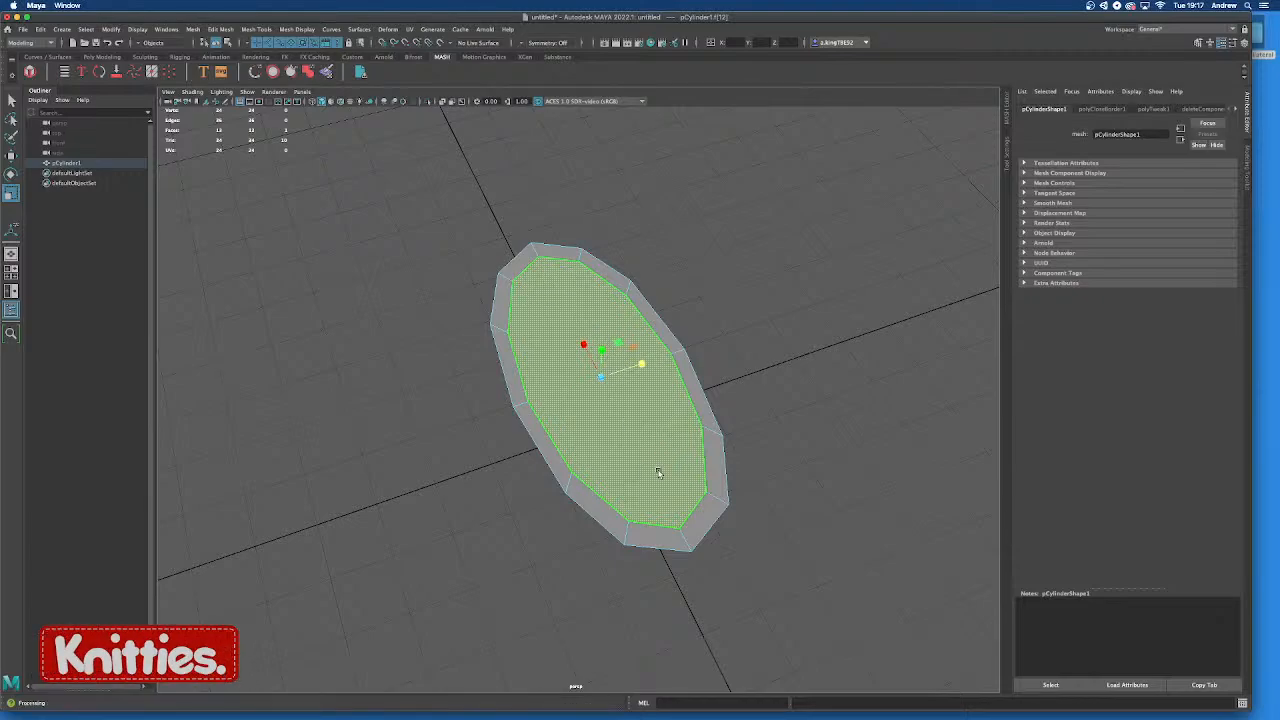
Cut the centre face lengthwise with Multi-Cut, joining the inner vertices at the oval's two tips
left_click_drag(658, 473, 621, 462, "alt")
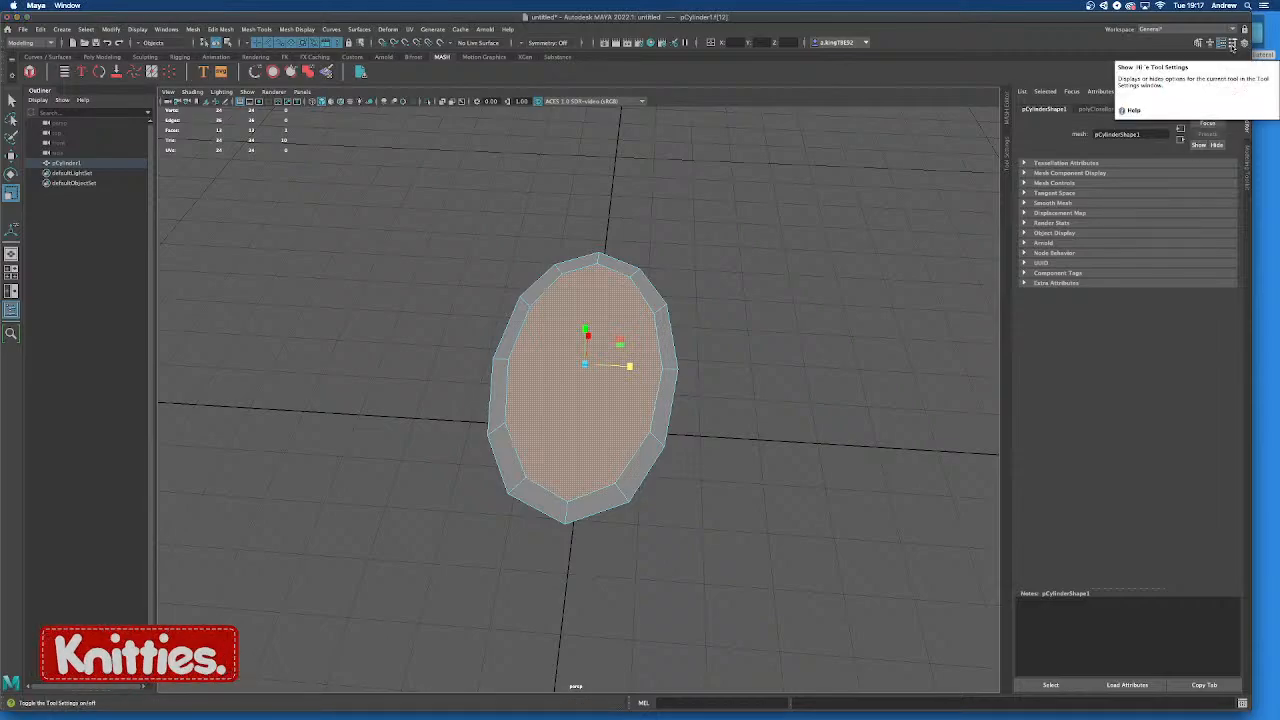
left_click(1198, 43)
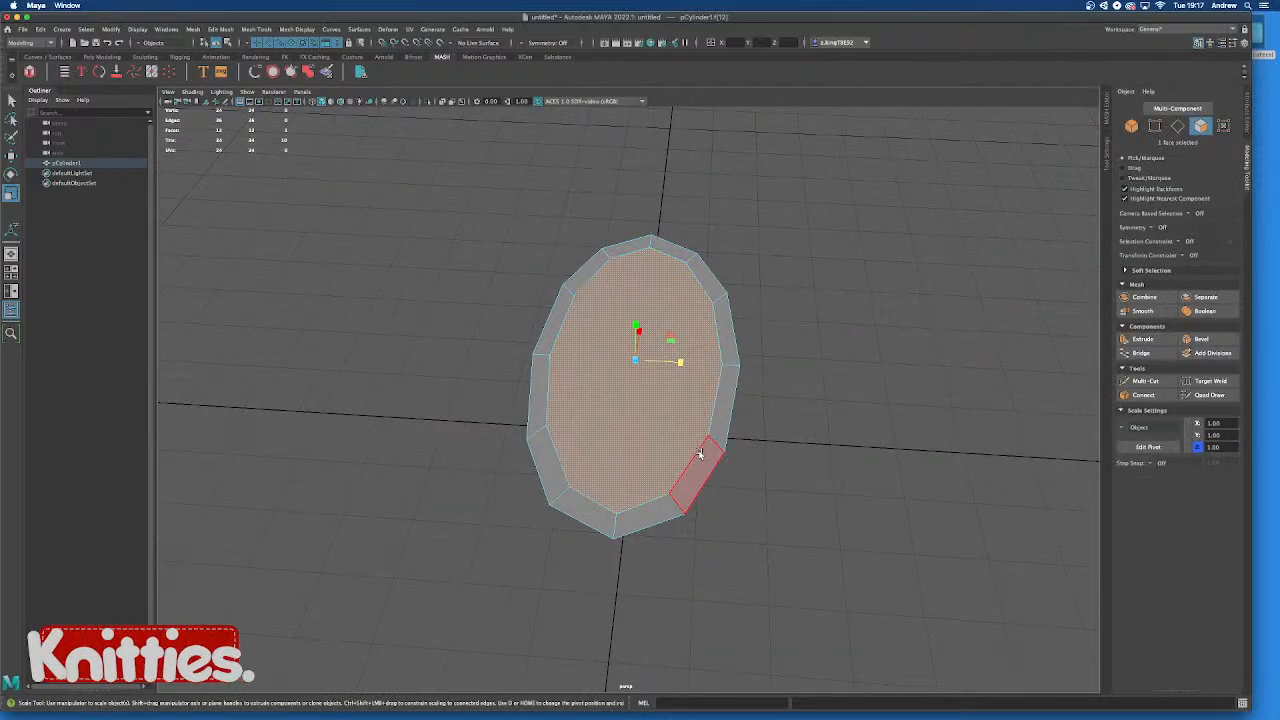
left_click_drag(635, 497, 680, 466, "alt")
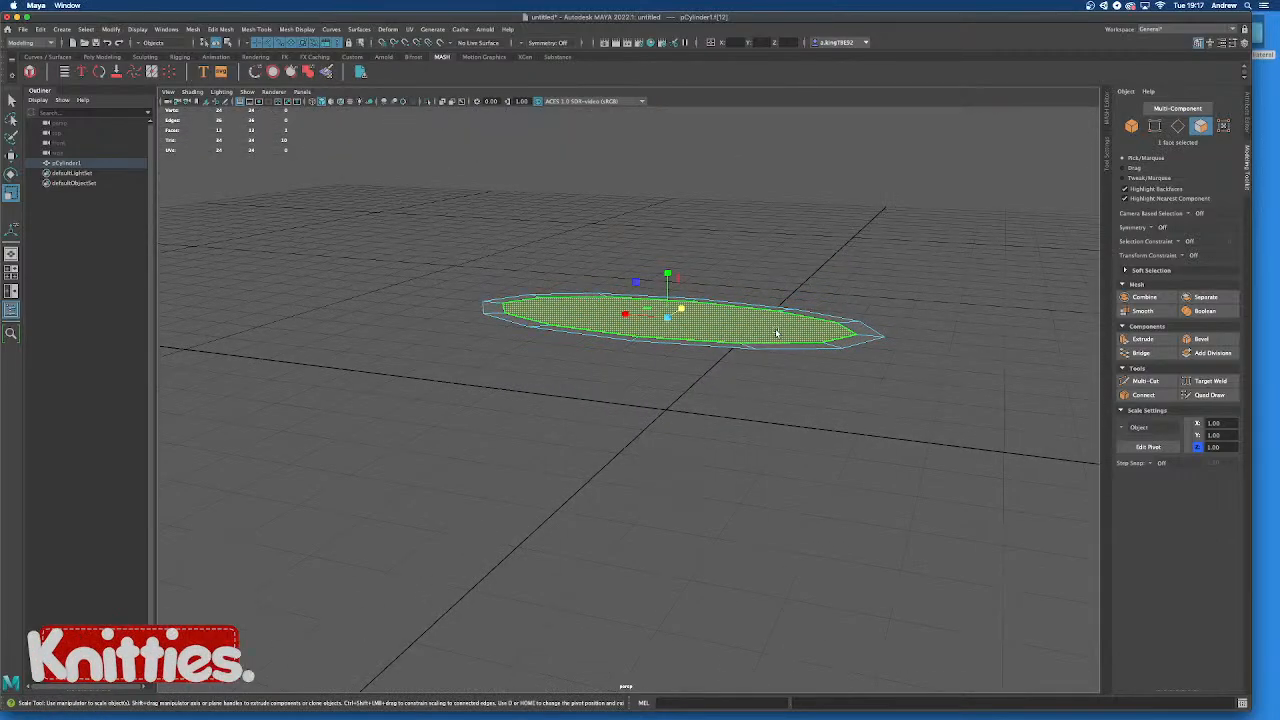
left_click_drag(813, 337, 670, 344, "alt")
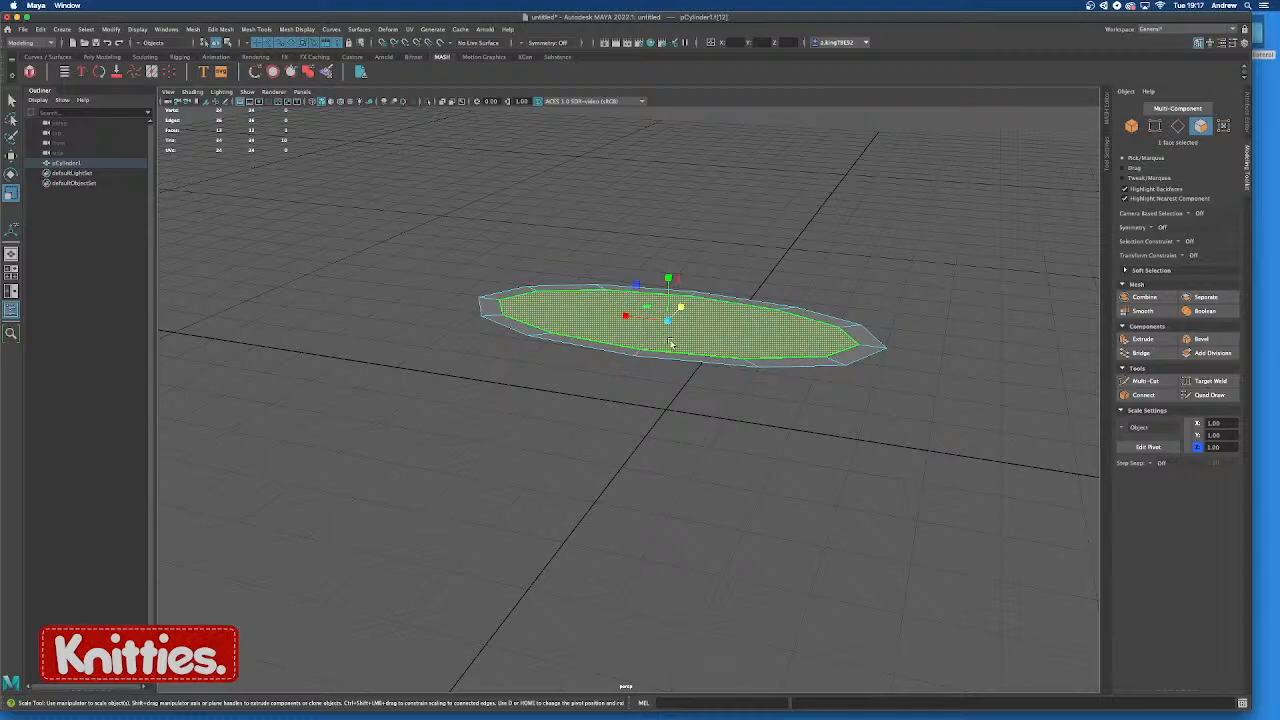
left_click_drag(833, 340, 789, 343, "alt")
left_click(1145, 381)
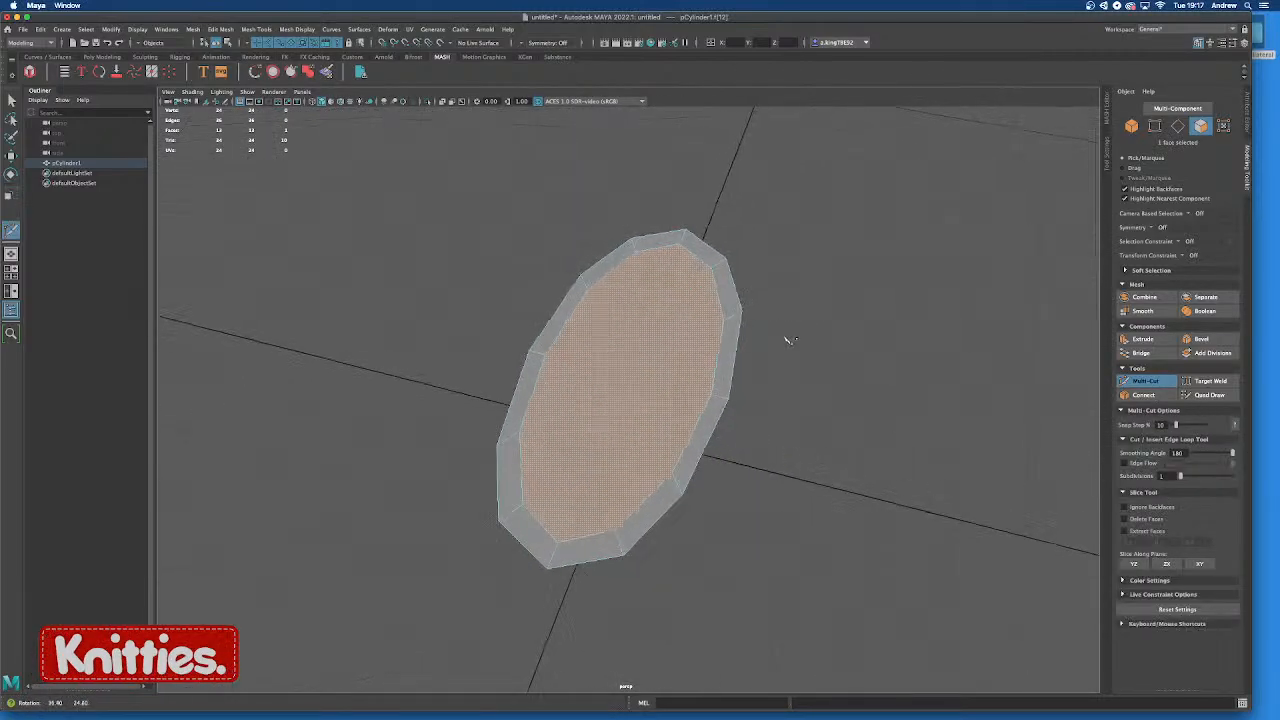
left_click(680, 245)
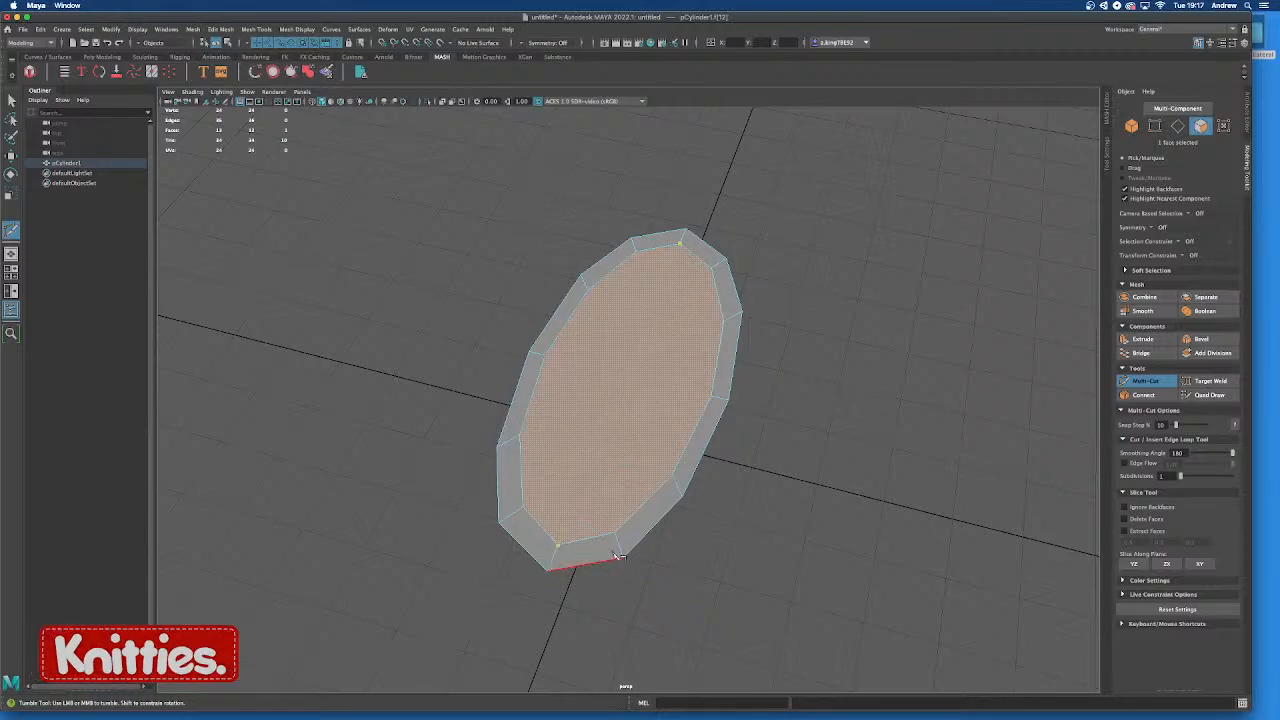
key("Return")
Make three crosswise Multi-Cuts over the centre, joining the opposite inner vertices on the oval's long sides
left_click_drag(642, 445, 666, 440, "alt")
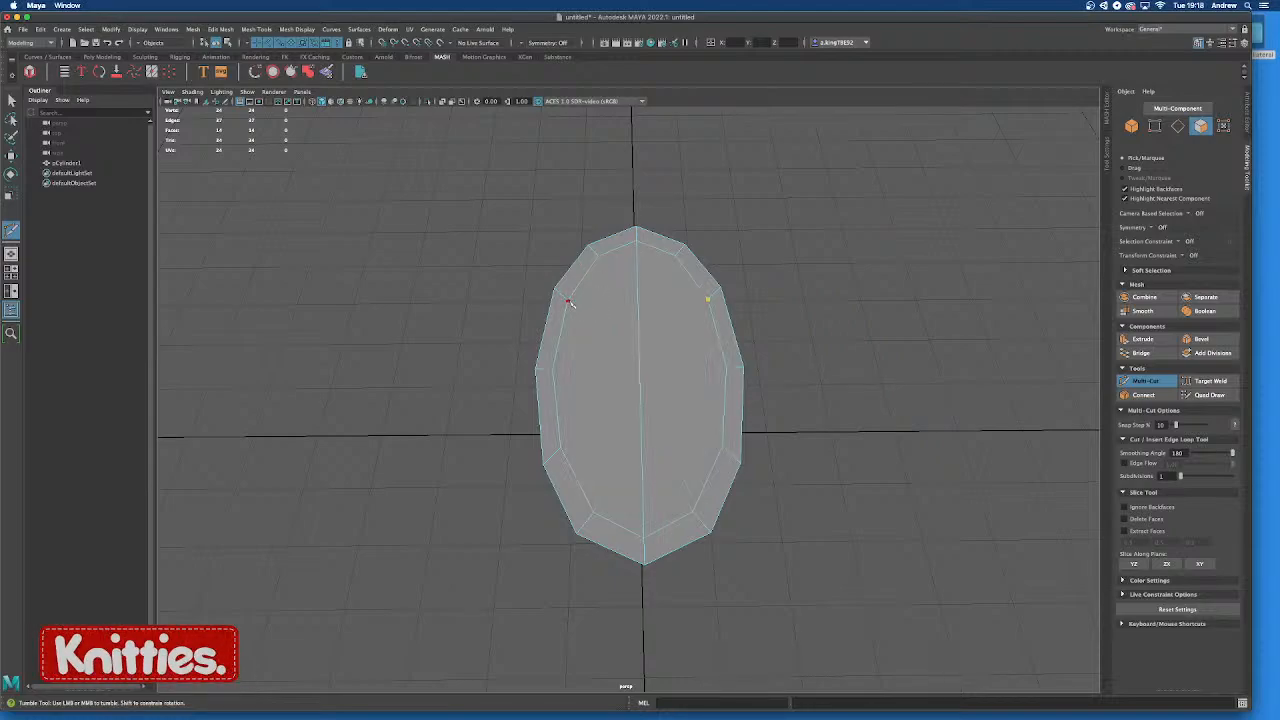
left_click(552, 370)
left_click(722, 447)
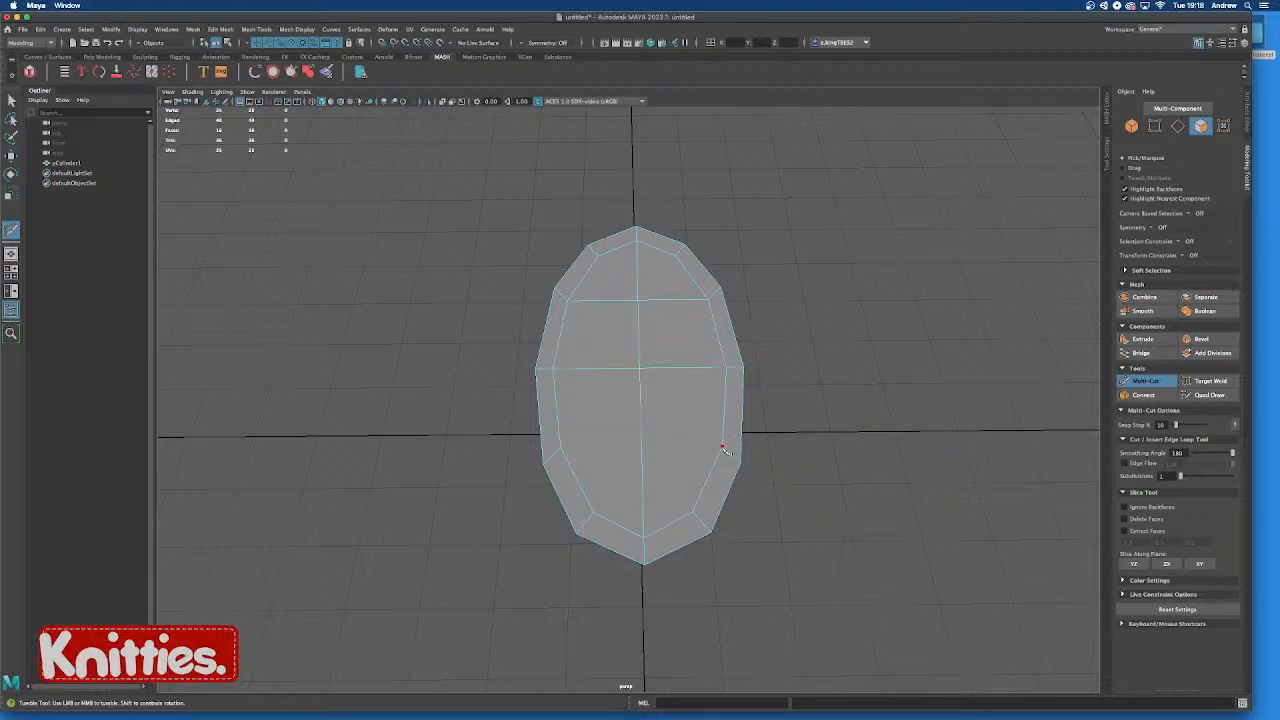
left_click(562, 449)
left_click_drag(634, 441, 756, 457, "alt")
left_click(771, 421)
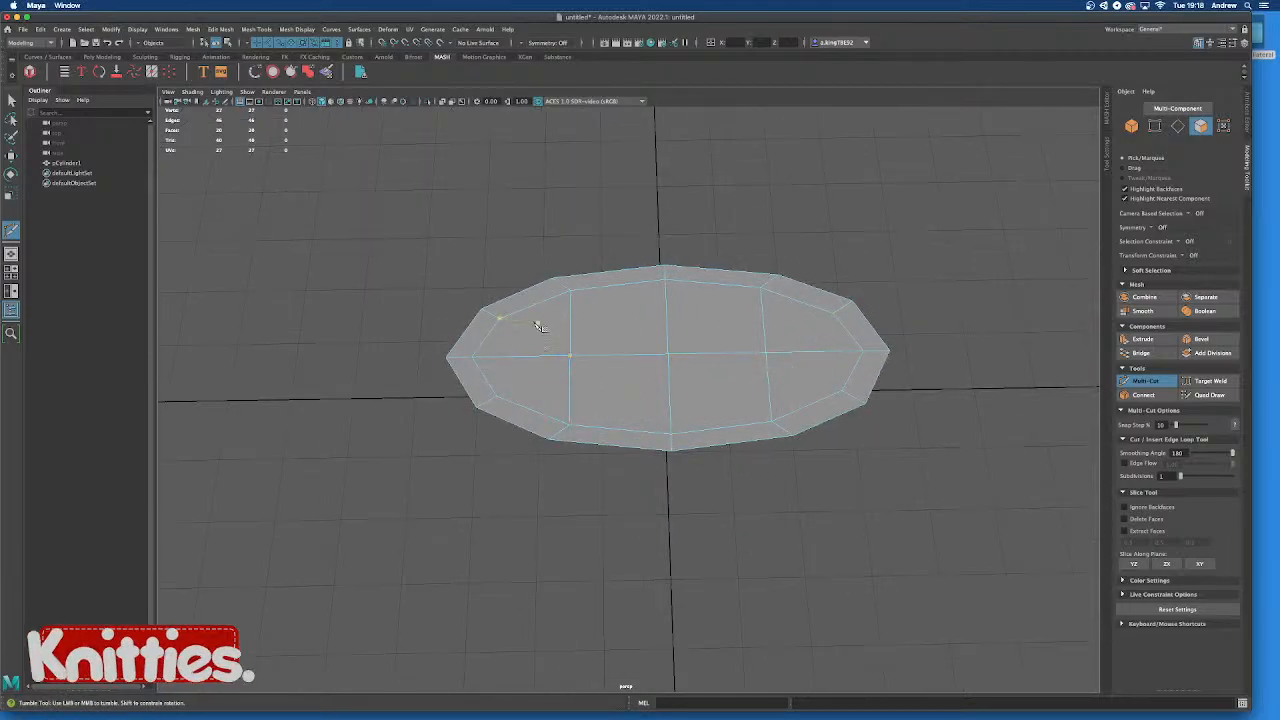
left_click_drag(762, 393, 650, 386, "alt")
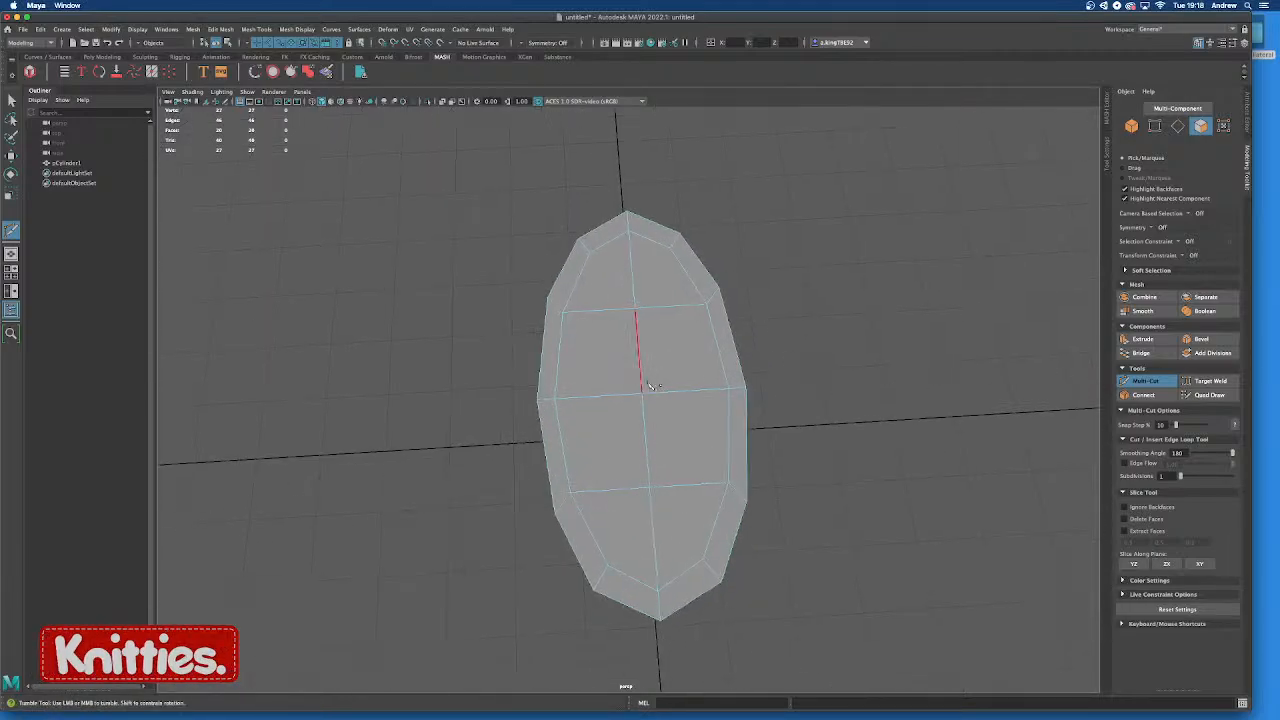
left_click(12, 155)
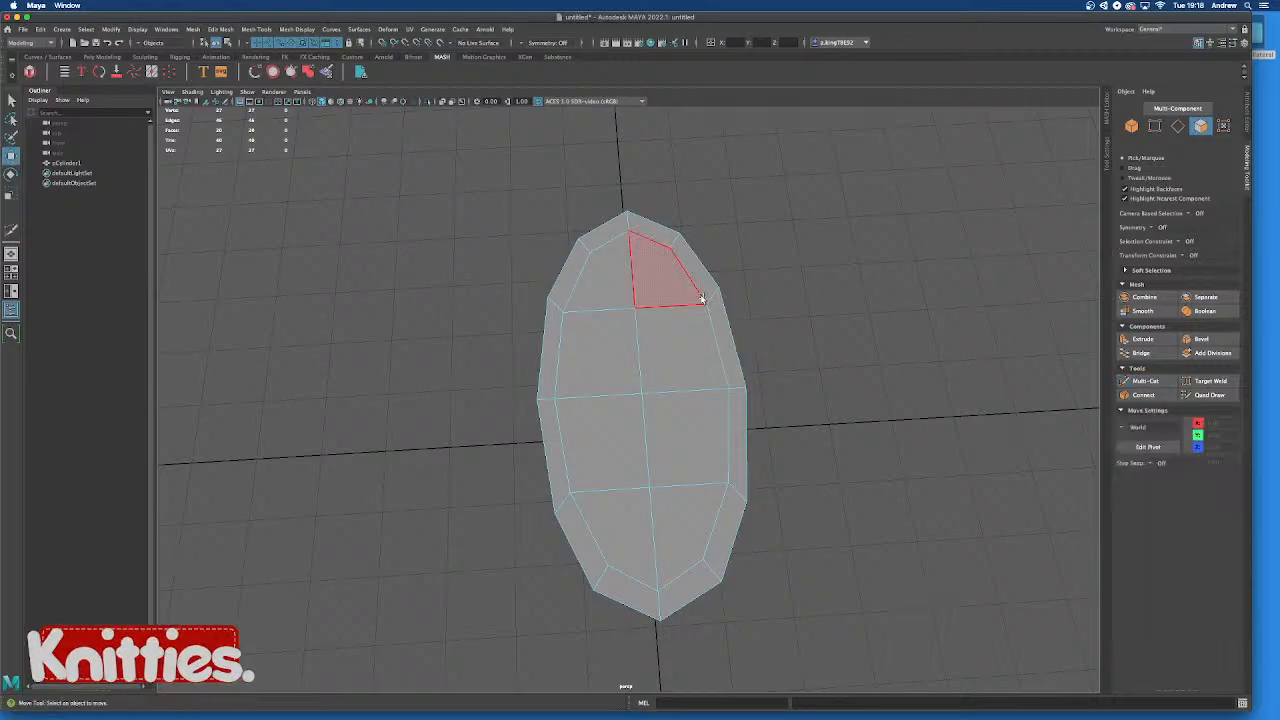
right_click_drag(702, 295, 662, 297)
left_click(548, 299)
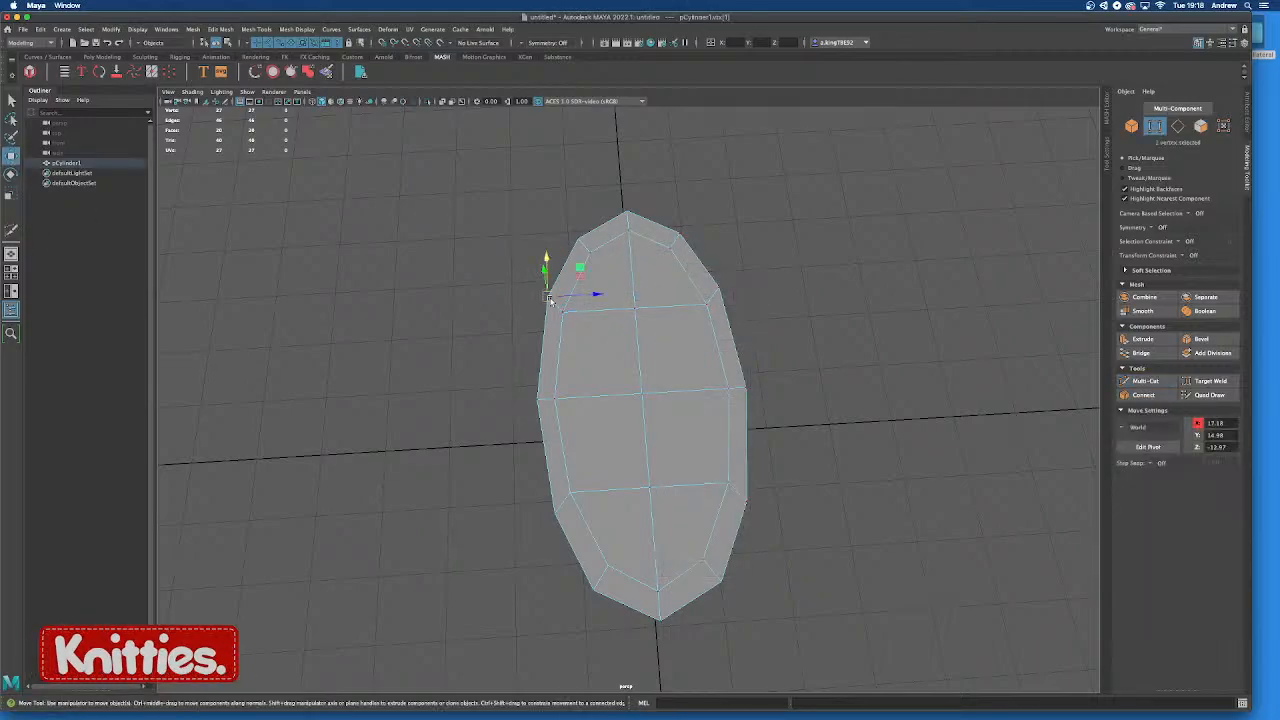
left_click(719, 288, "shift")
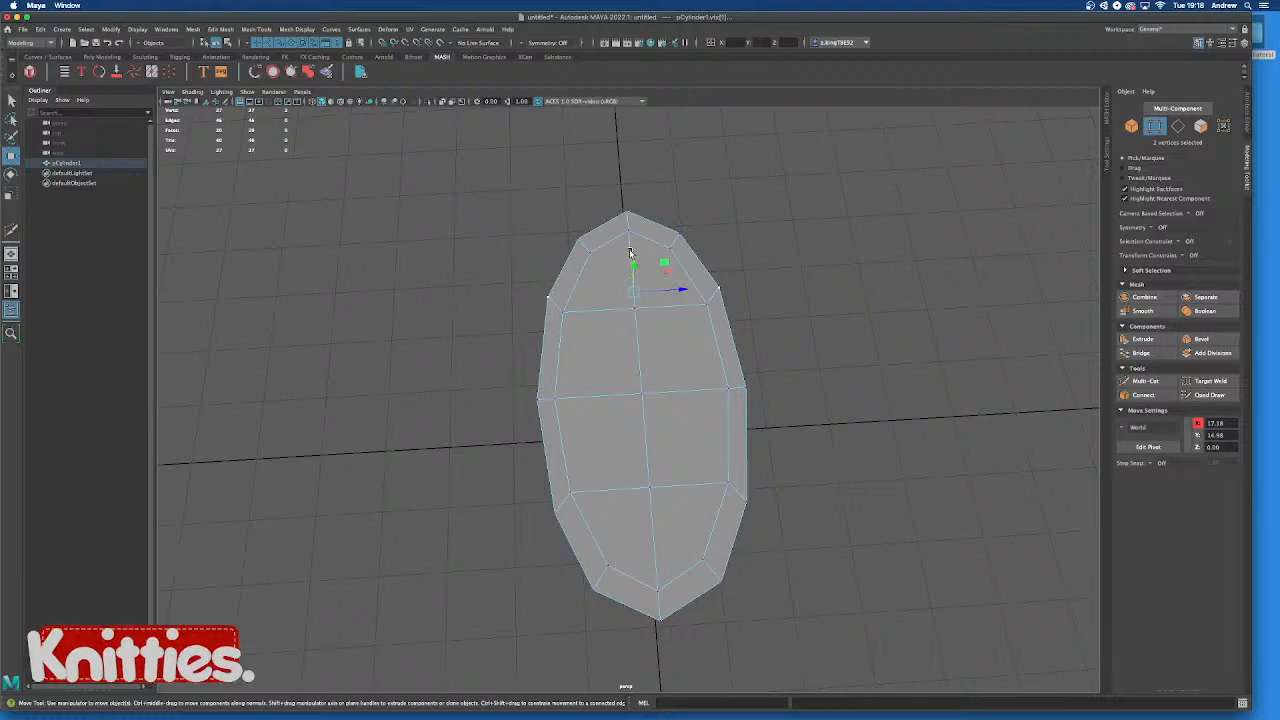
Select the crosswise edge loop nearest each tip in turn, straighten it along X and scale it slightly along Z
right_click_drag(603, 310, 590, 282)
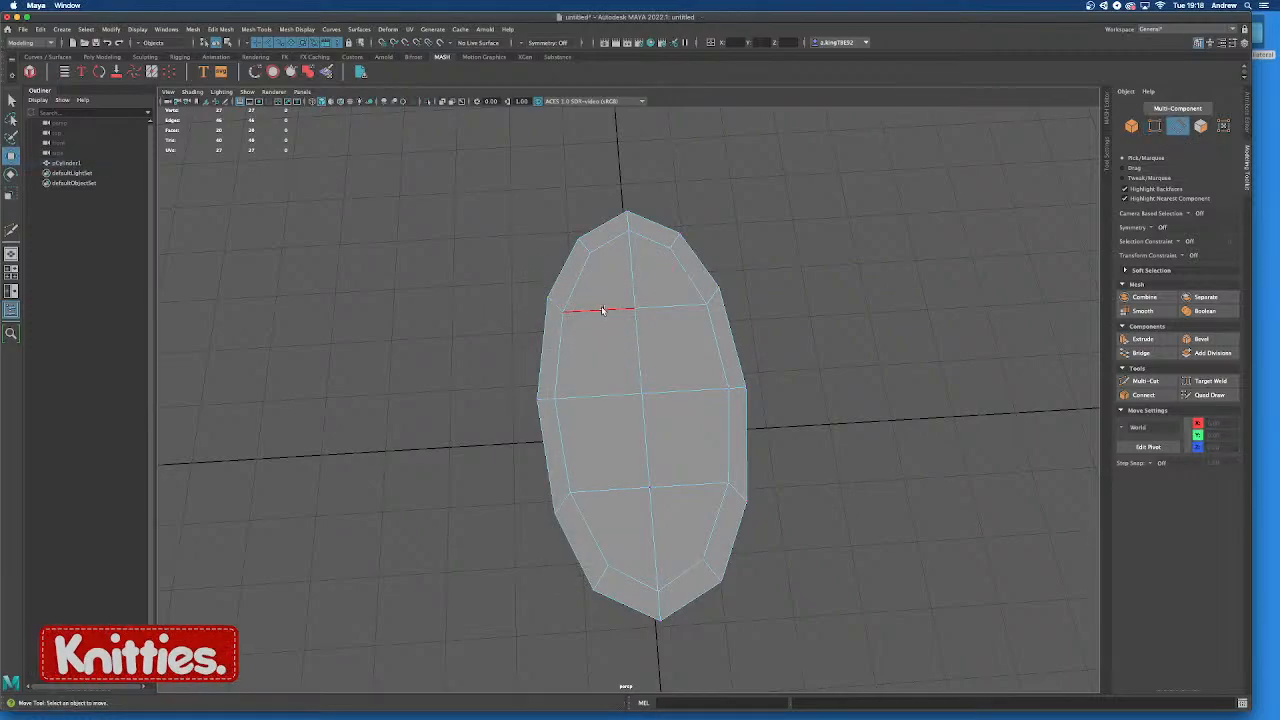
left_click(602, 310)
key("r")
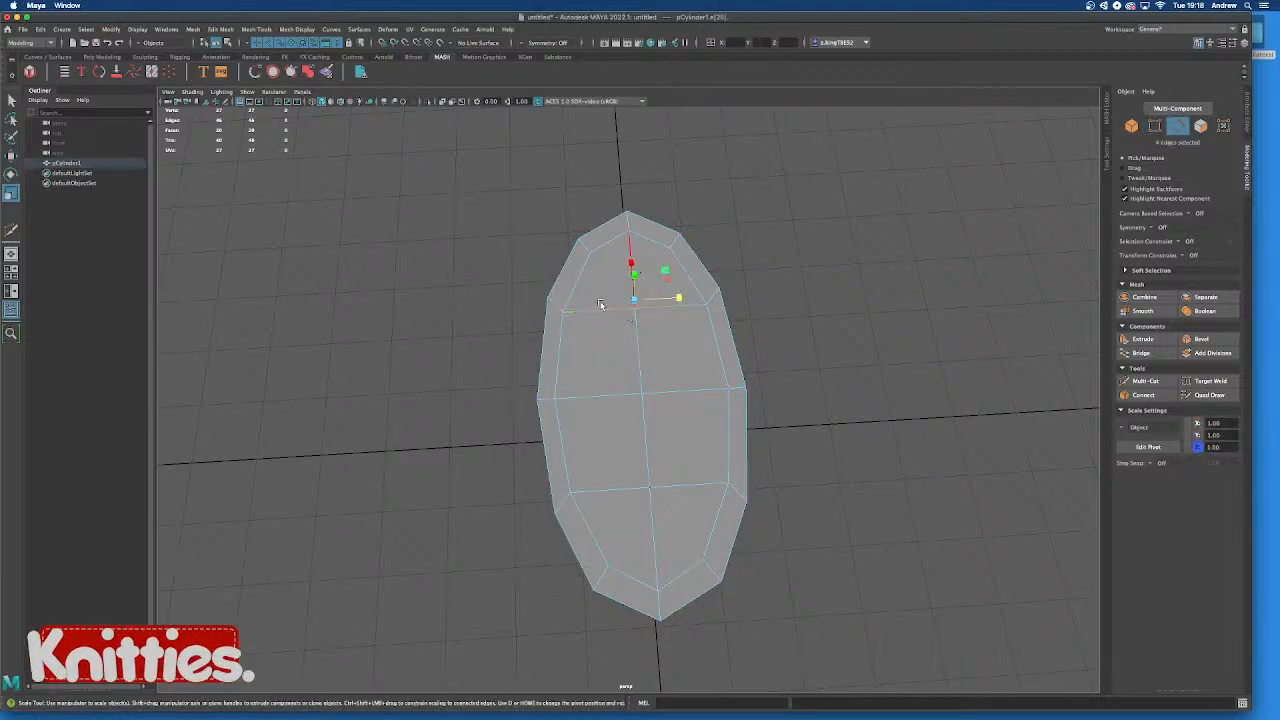
mouse_move(602, 305)
left_mouse_down("alt")
mouse_move(555, 290)
mouse_move(583, 314)
left_mouse_up("alt")
left_click_drag(677, 337, 625, 333, "alt")
left_click_drag(668, 290, 671, 292)
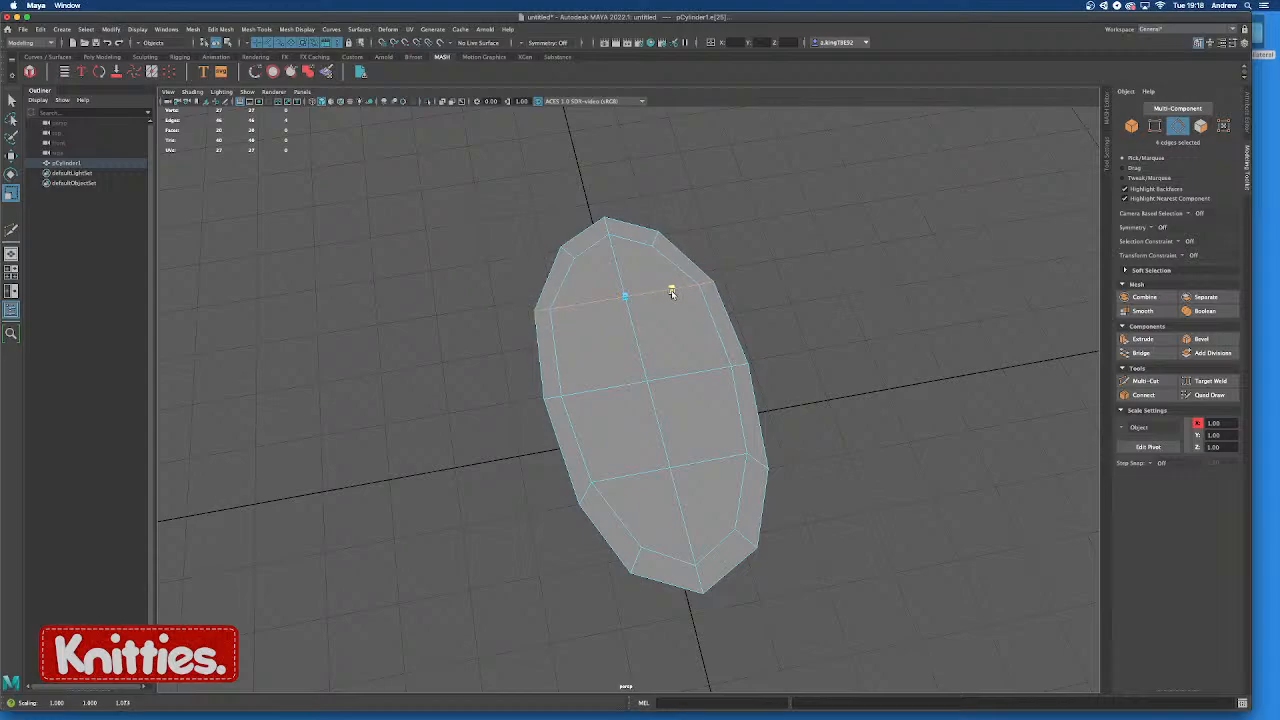
double_click(733, 459)
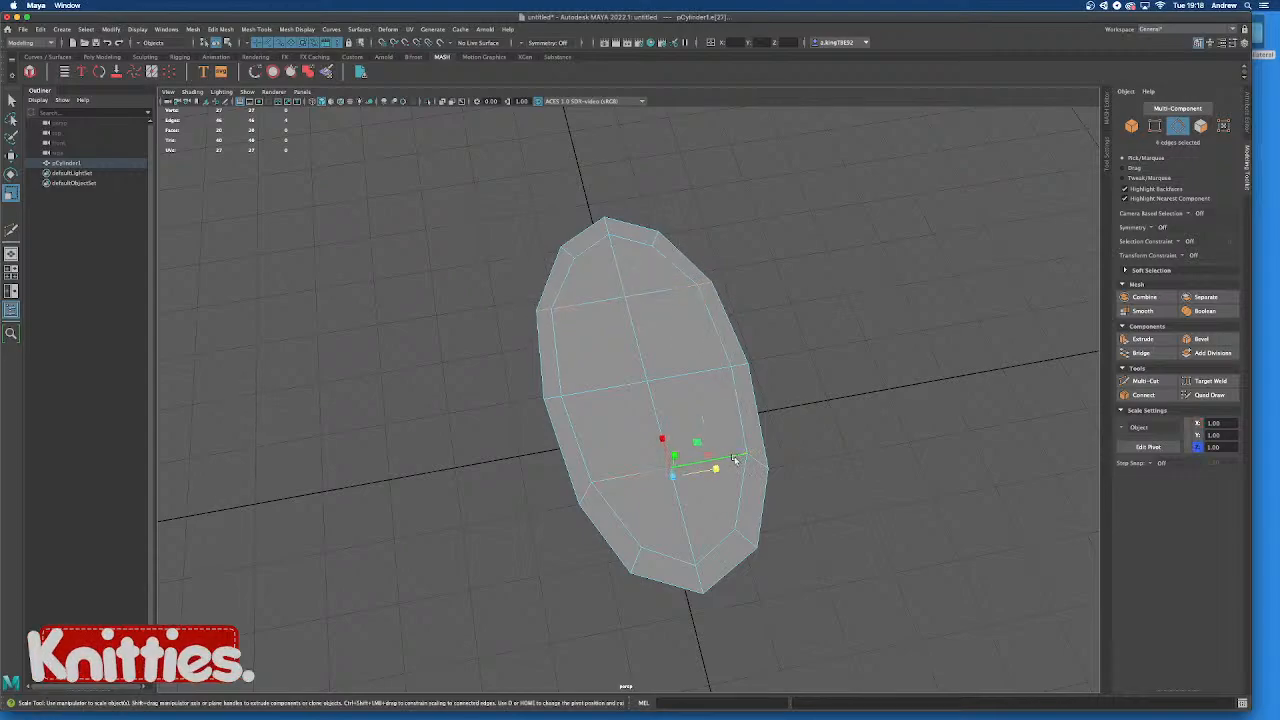
left_click_drag(674, 455, 667, 467)
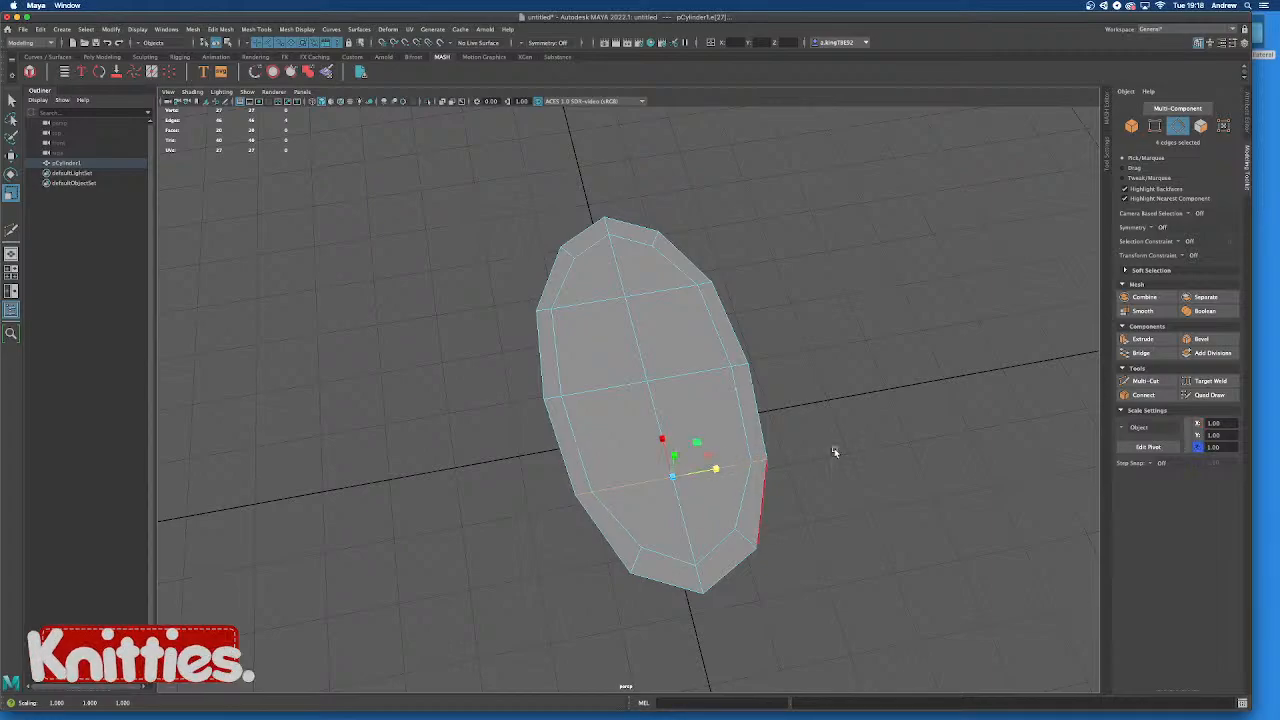
Leave edge selection and return the subdivided oval mesh to object selection
left_click_drag(834, 449, 868, 444, "alt")
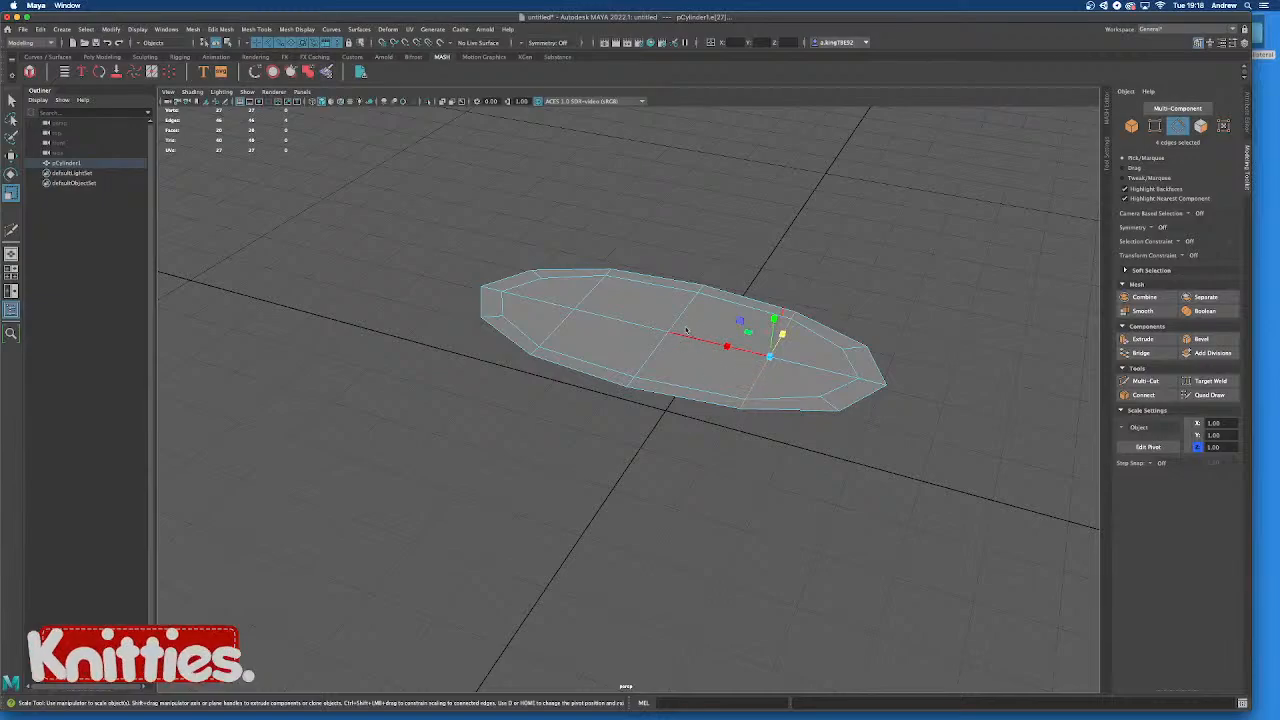
right_click_drag(687, 329, 745, 306)
left_click_drag(853, 249, 811, 371, "alt")
left_click_drag(889, 409, 754, 357, "alt")
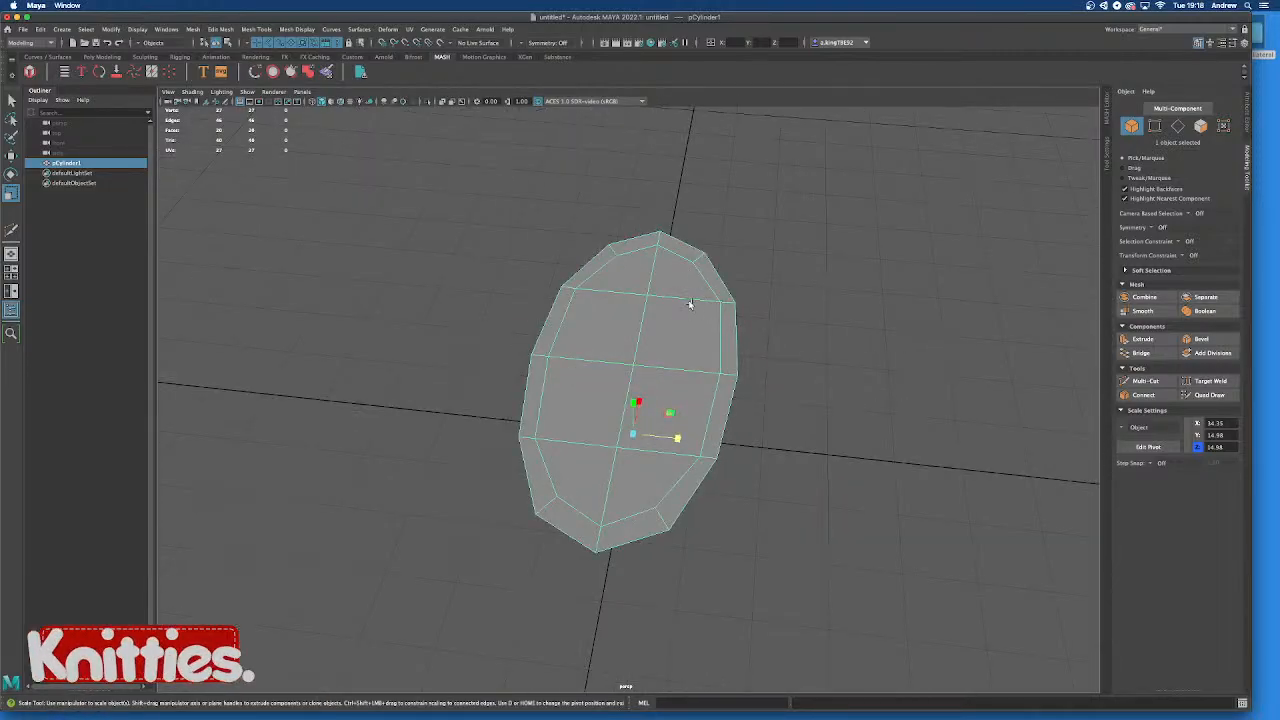
mouse_move(691, 300)
left_mouse_down("alt")
mouse_move(770, 306)
mouse_move(694, 294)
left_mouse_up("alt")
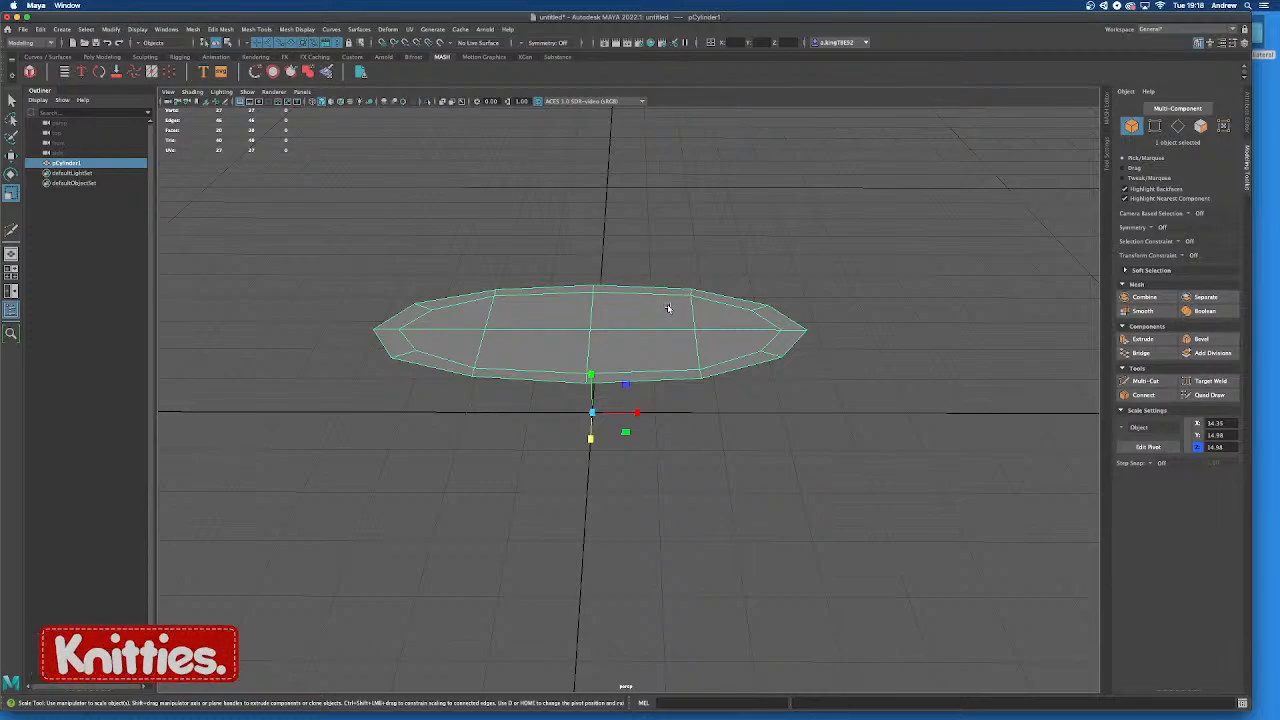
left_click_drag(551, 346, 660, 365, "alt")
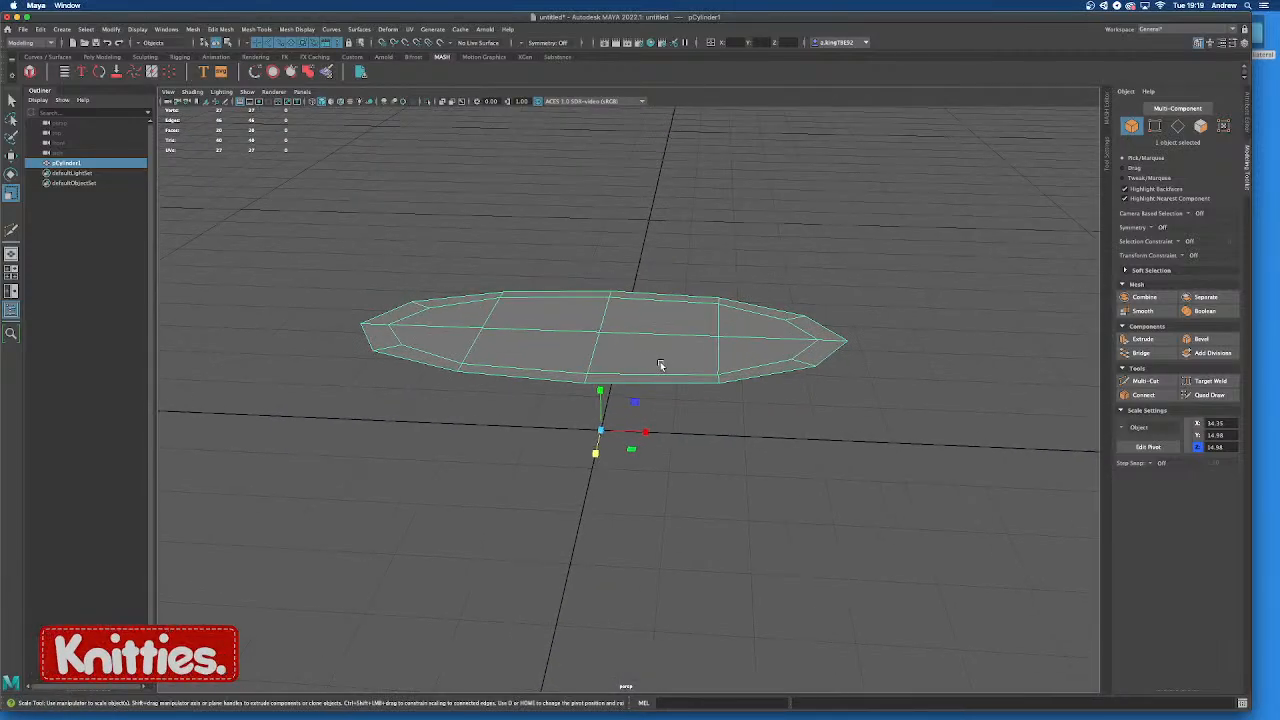
left_click_drag(625, 367, 556, 381, "alt")
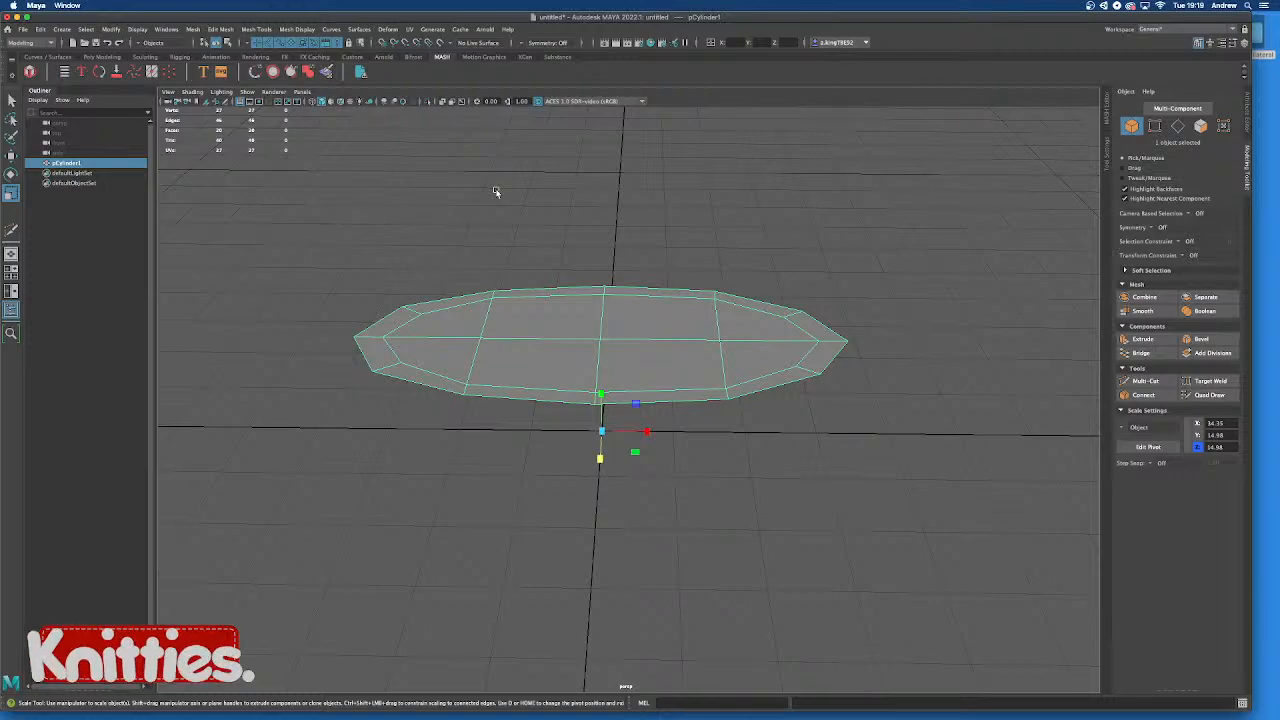
Add a nonlinear Bend deformer to the oval mesh
left_click(695, 205)
left_click(666, 338)
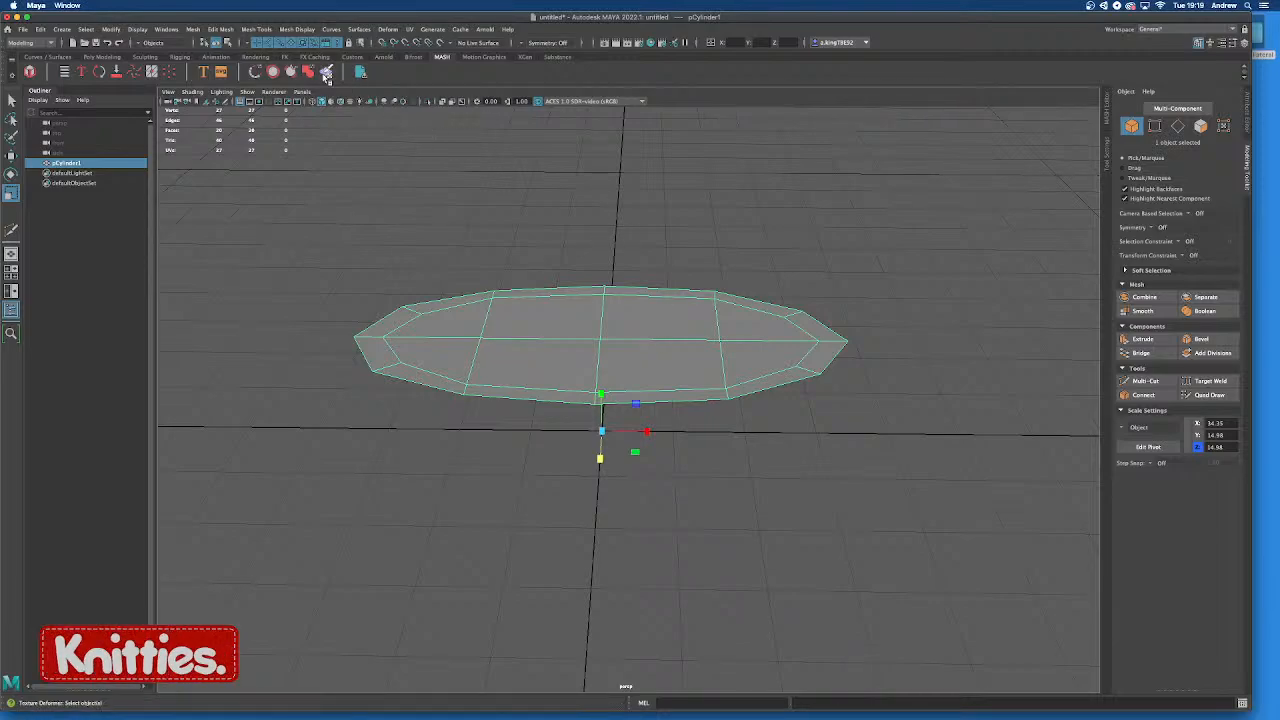
left_click(389, 29)
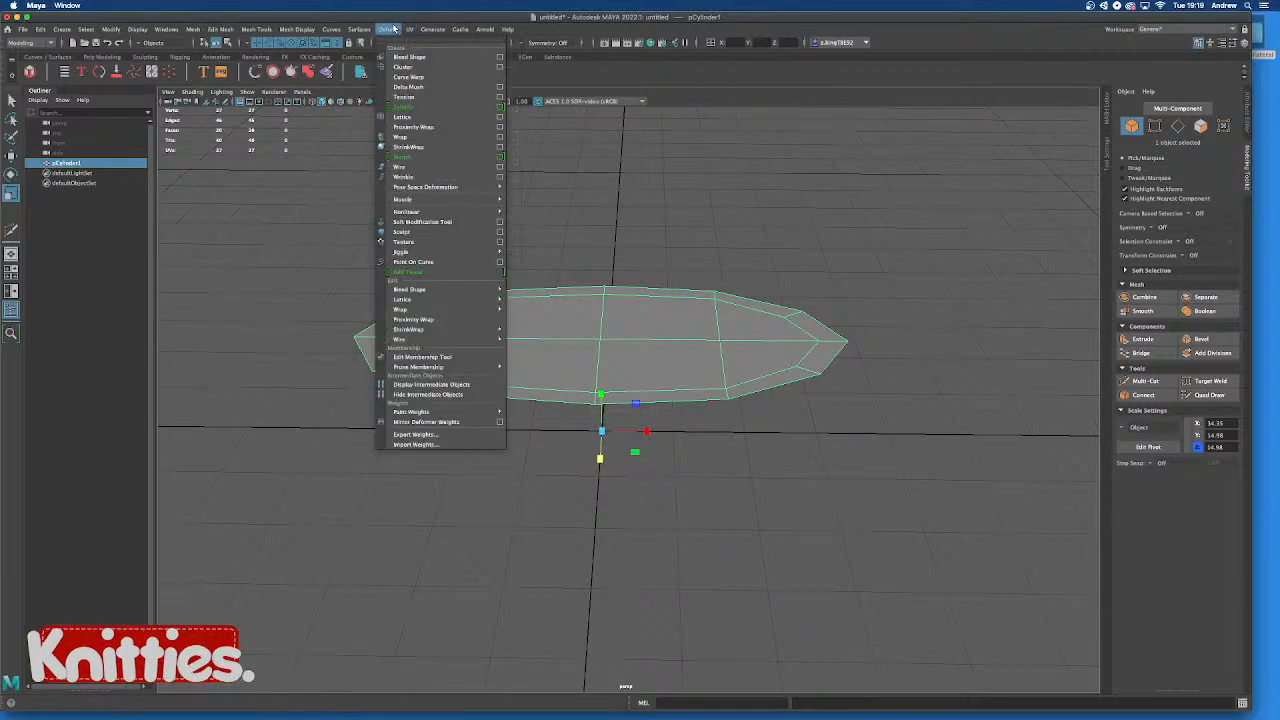
mouse_move(428, 213)
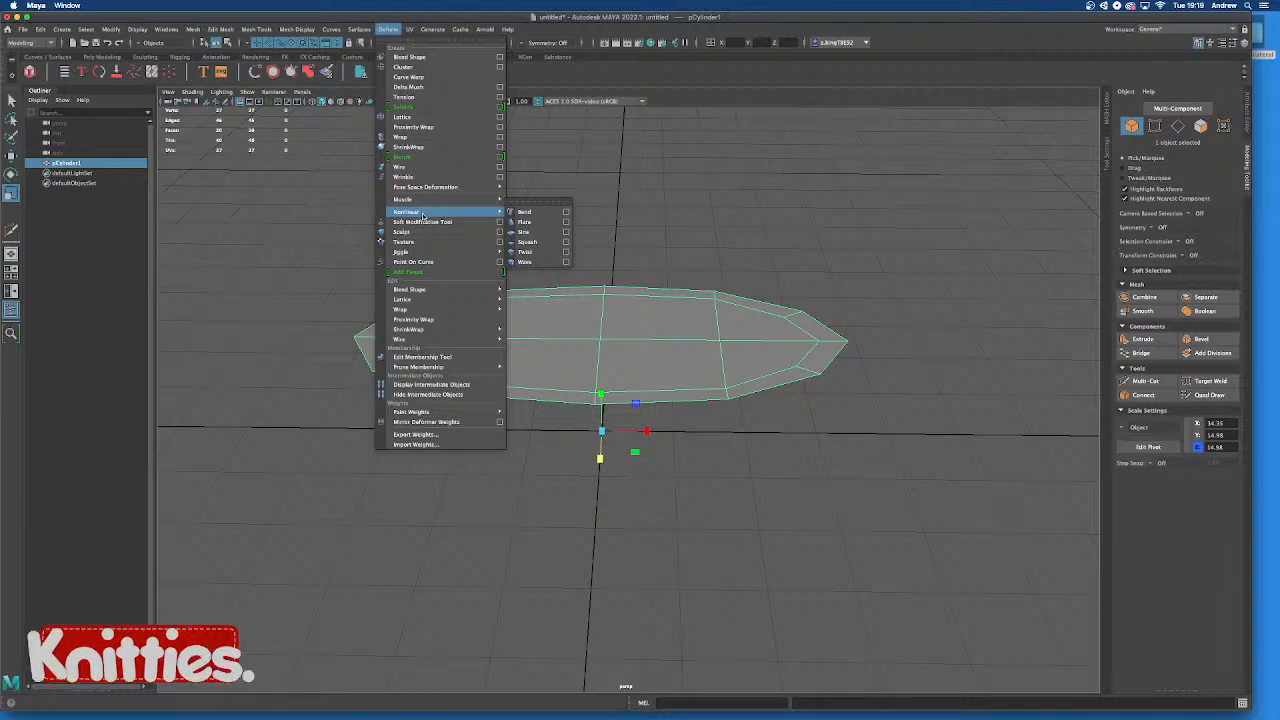
left_click(524, 213)
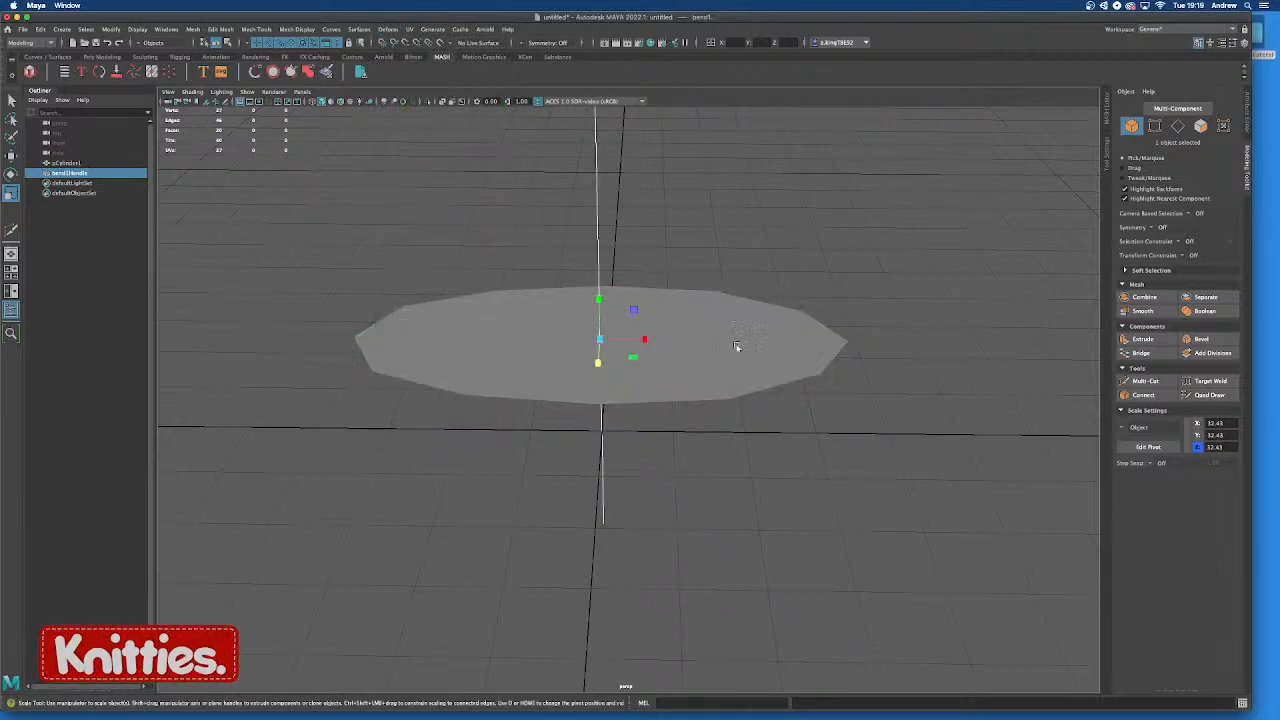
Show the Bend deformer's attributes and rotate its handle 90 degrees about Z so it runs along the oval's length
left_click_drag(737, 349, 678, 344, "alt")
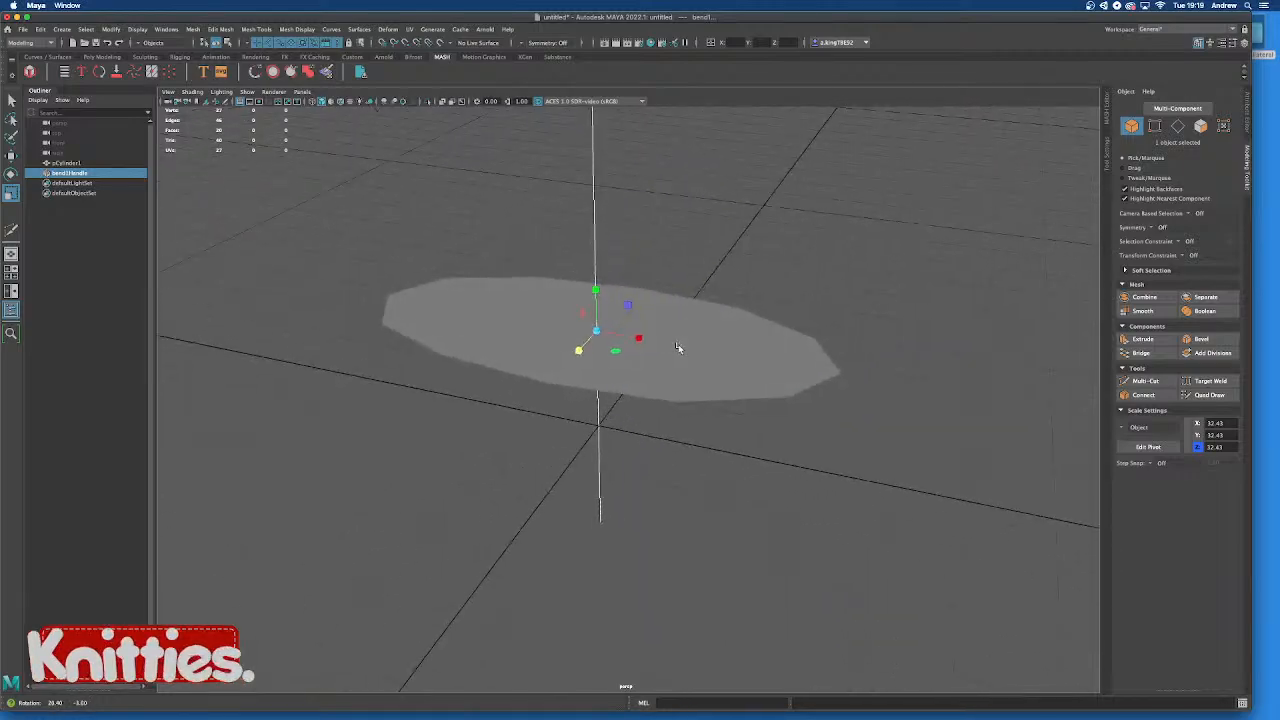
left_click(1222, 44)
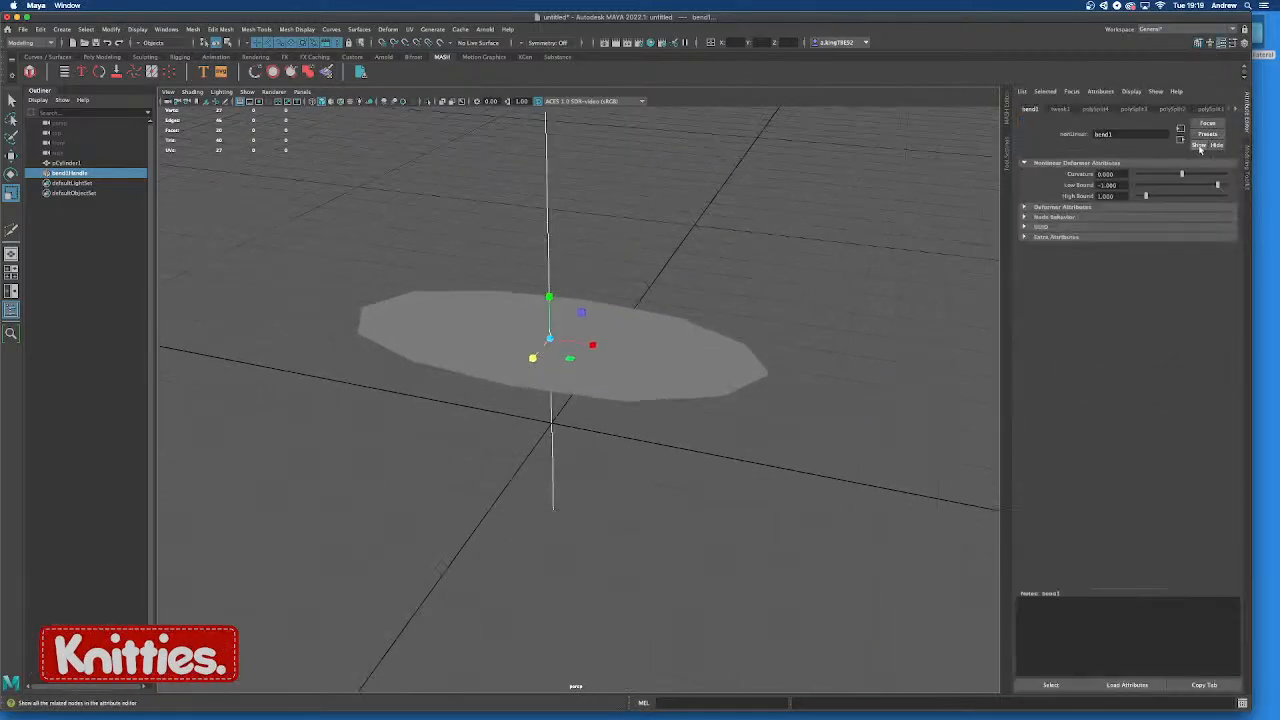
mouse_move(1184, 175)
left_mouse_down()
mouse_move(1166, 187)
mouse_move(1181, 188)
left_mouse_up()
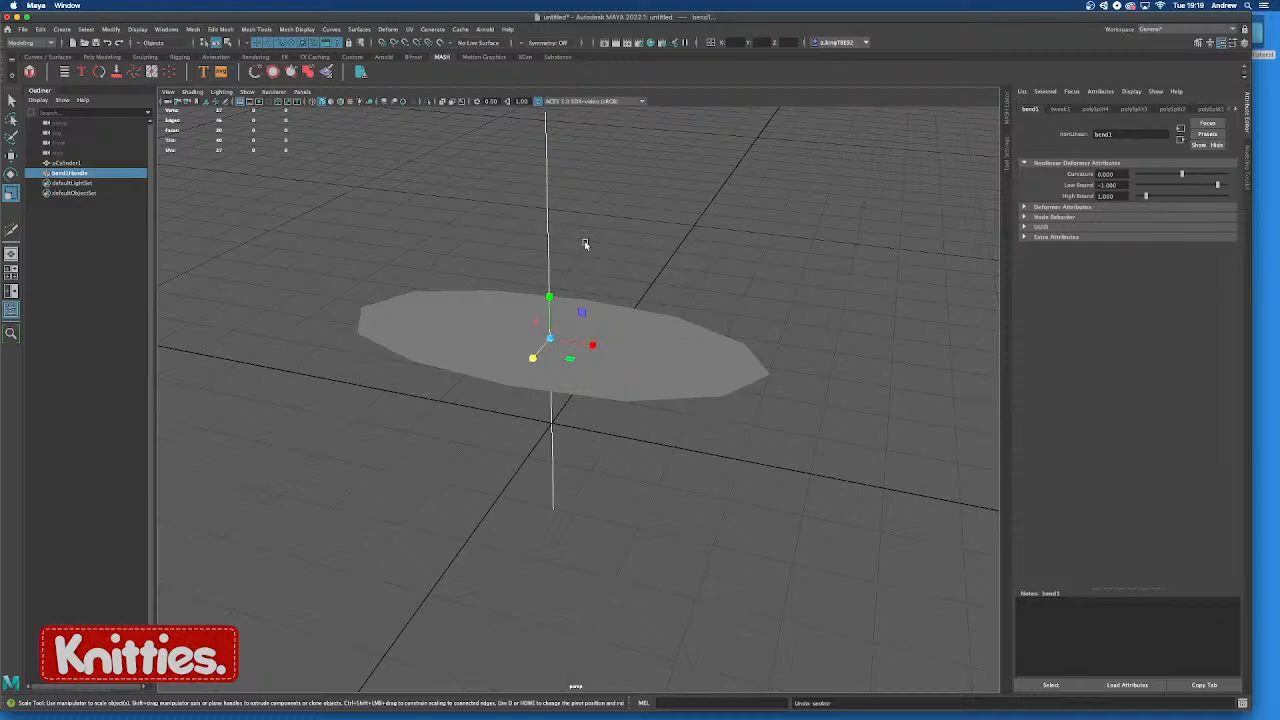
key("e")
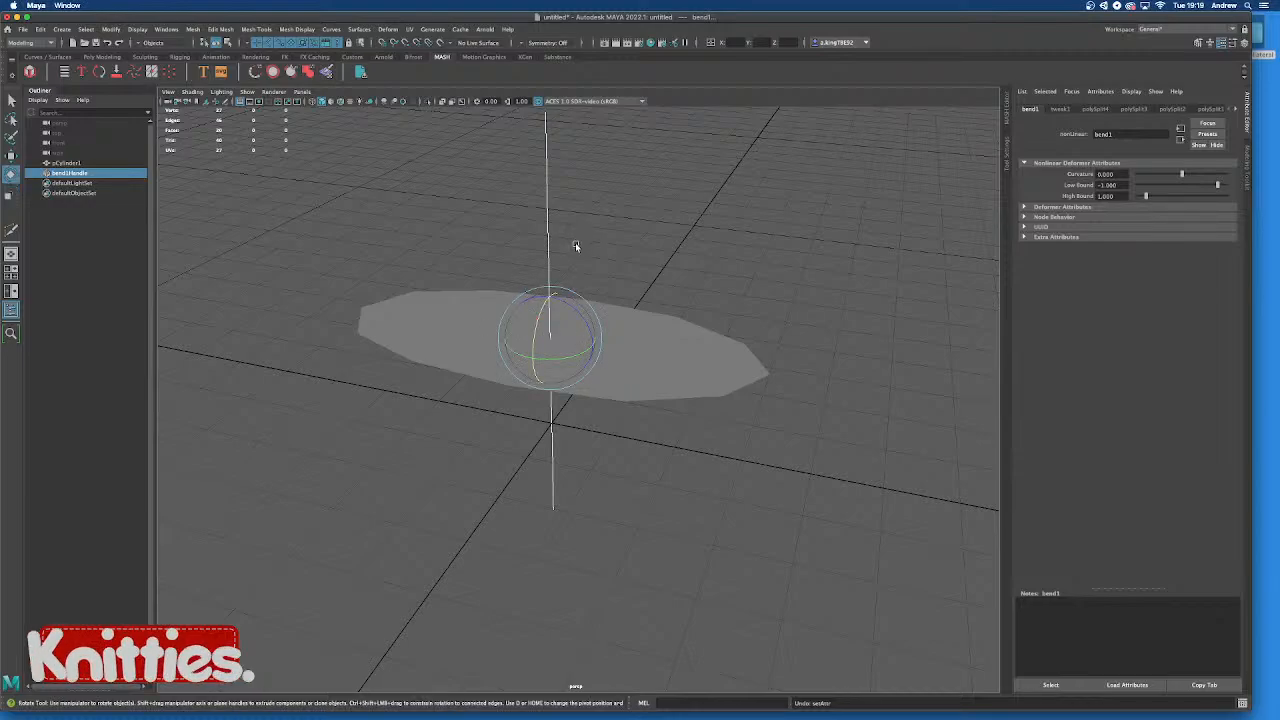
left_click_drag(569, 297, 508, 300)
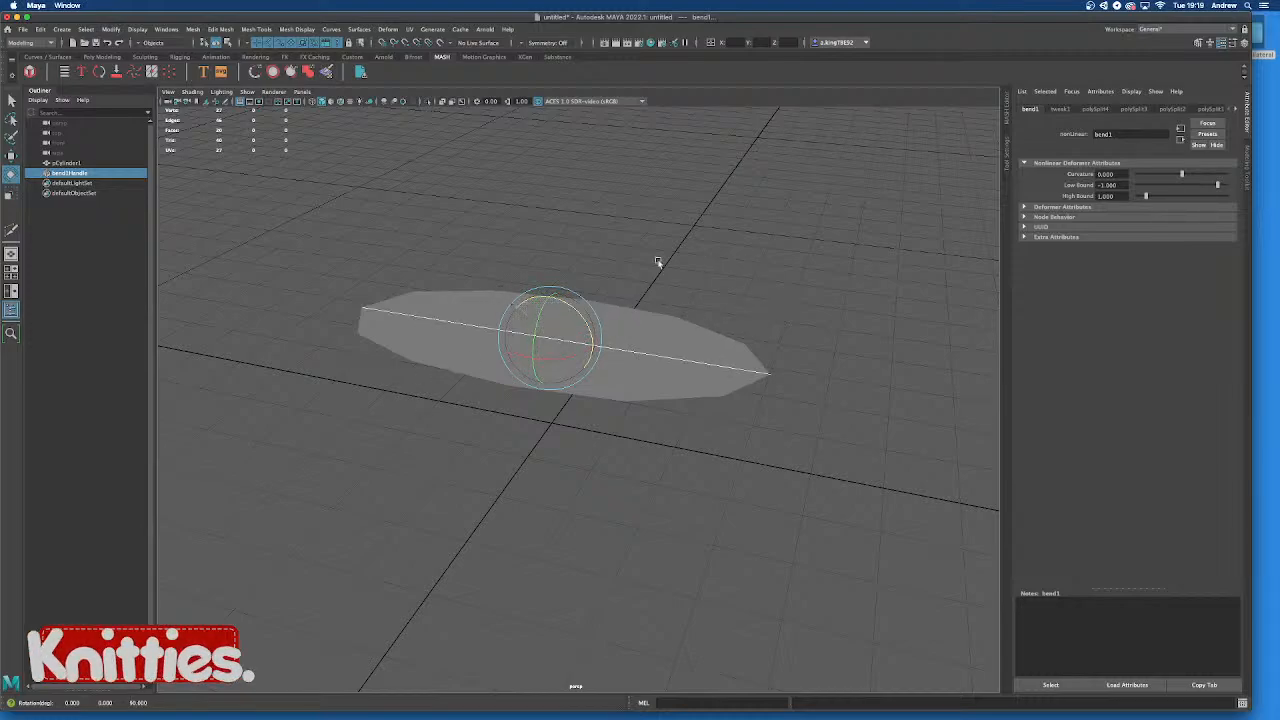
Bend the oval downwards into an arch with a curvature of about -53, and select the mesh to check its shape
left_click_drag(1181, 172, 1168, 178)
left_click_drag(777, 393, 992, 389, "alt")
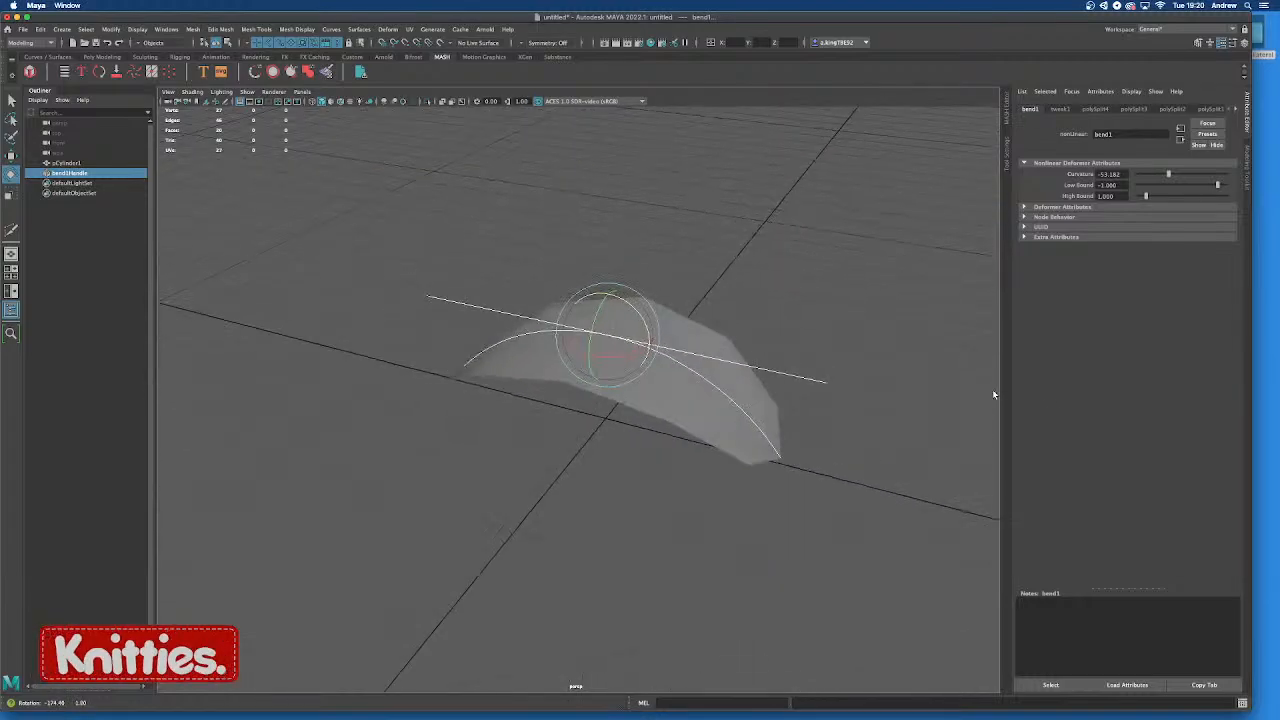
left_click(693, 406)
left_click_drag(693, 406, 735, 405, "alt")
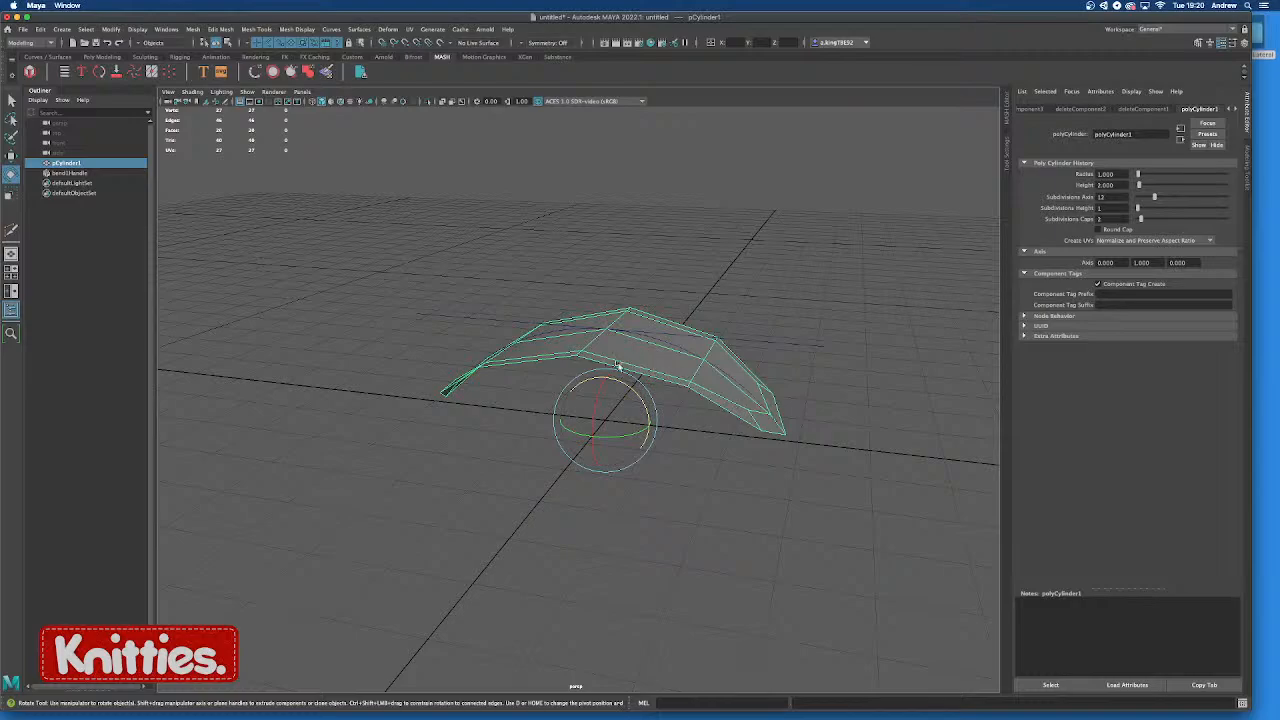
left_click_drag(589, 363, 334, 380, "alt")
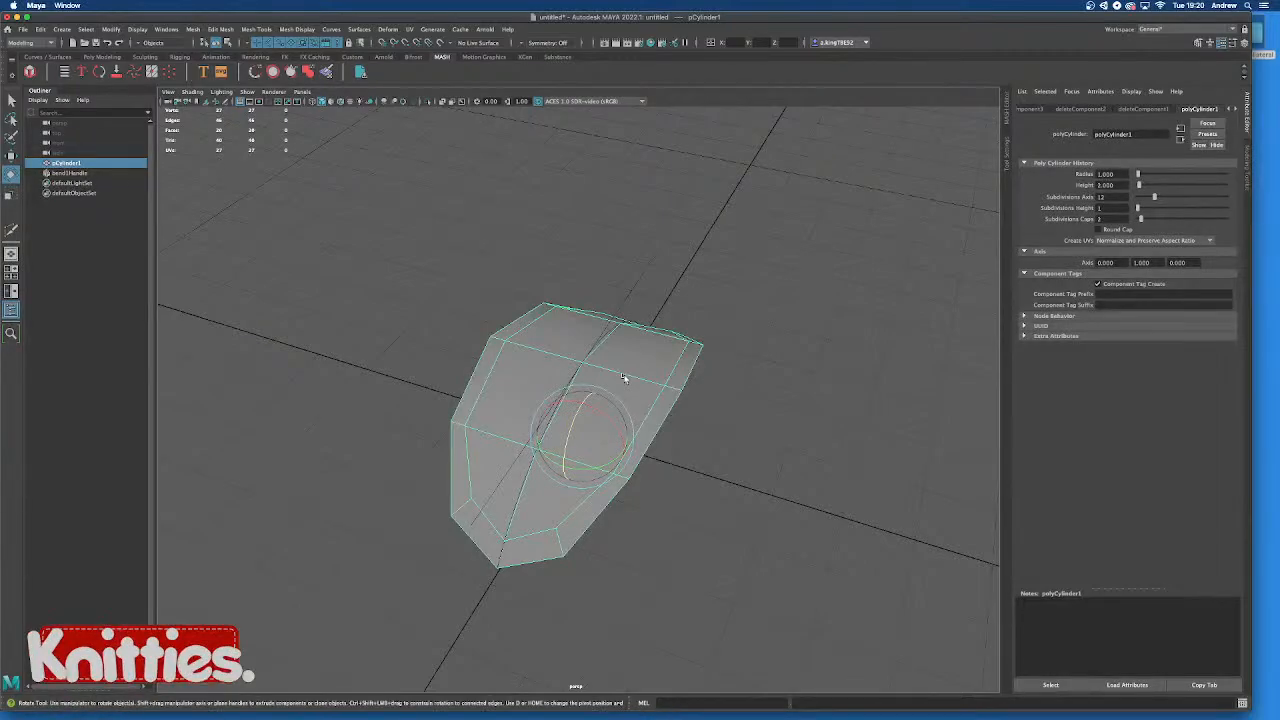
left_click_drag(712, 370, 613, 380, "alt")
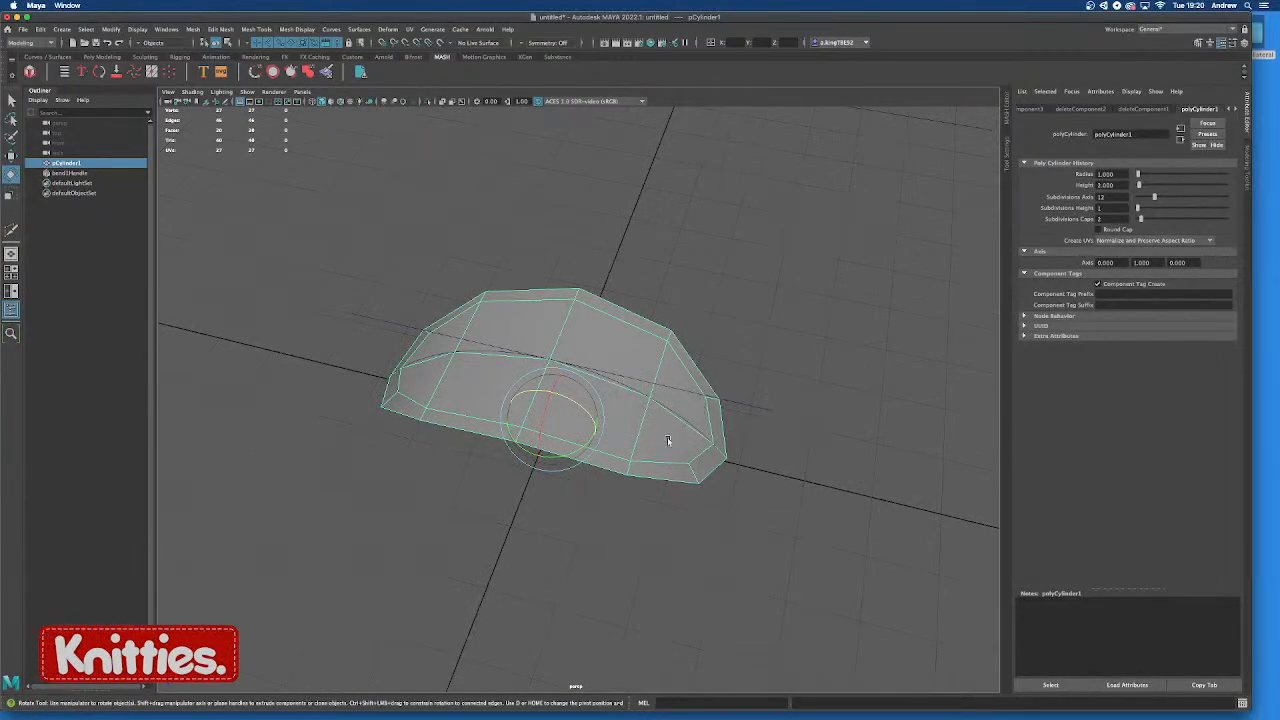
left_click_drag(668, 440, 690, 393, "alt")
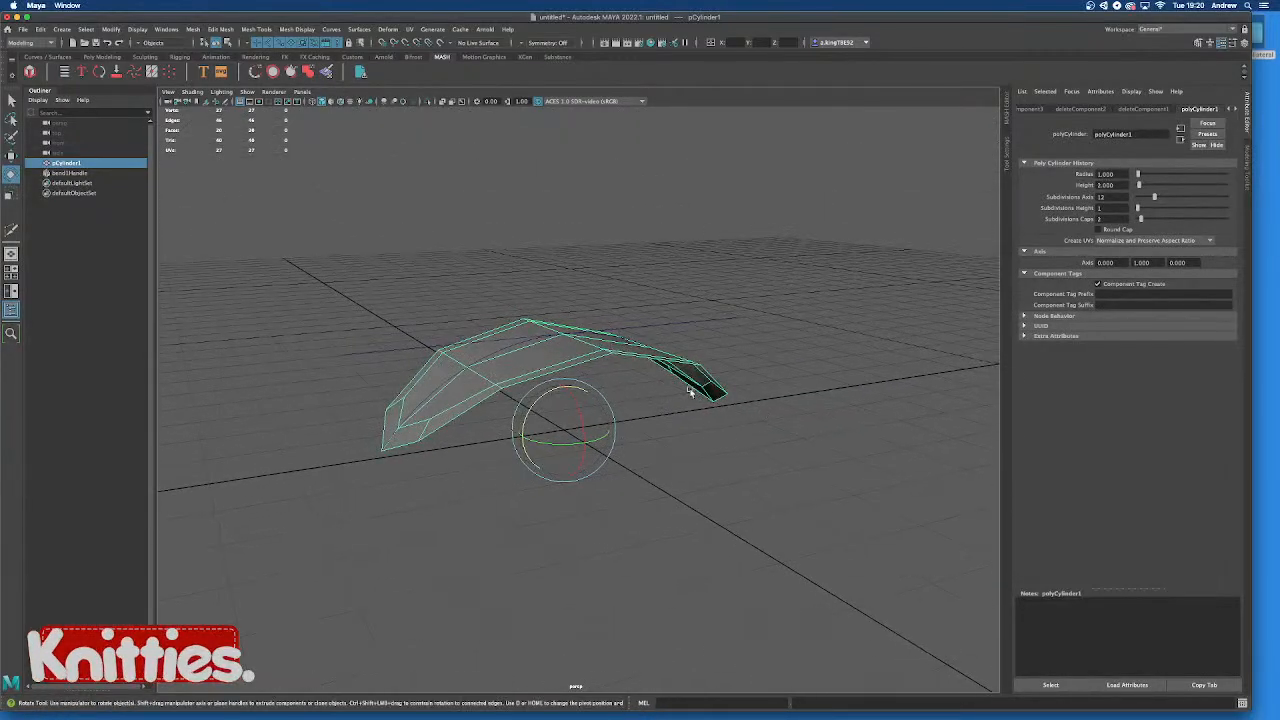
left_click_drag(512, 371, 427, 388, "alt")
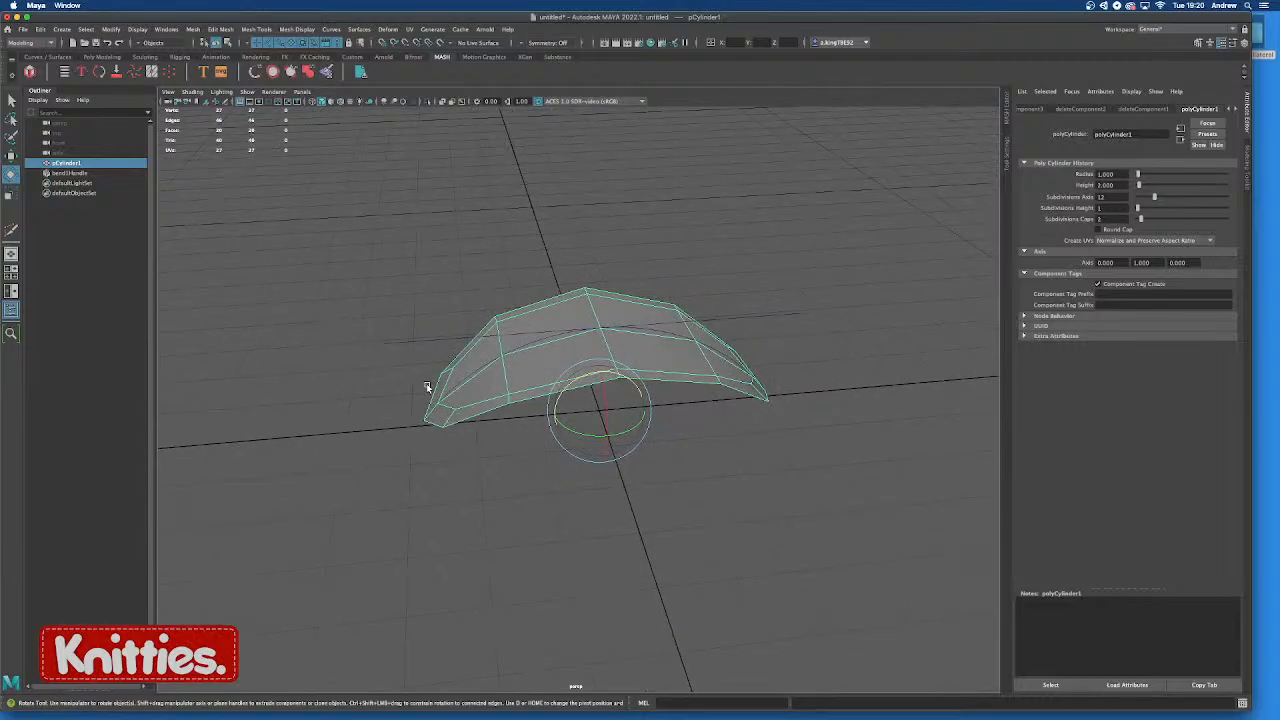
mouse_move(471, 712)
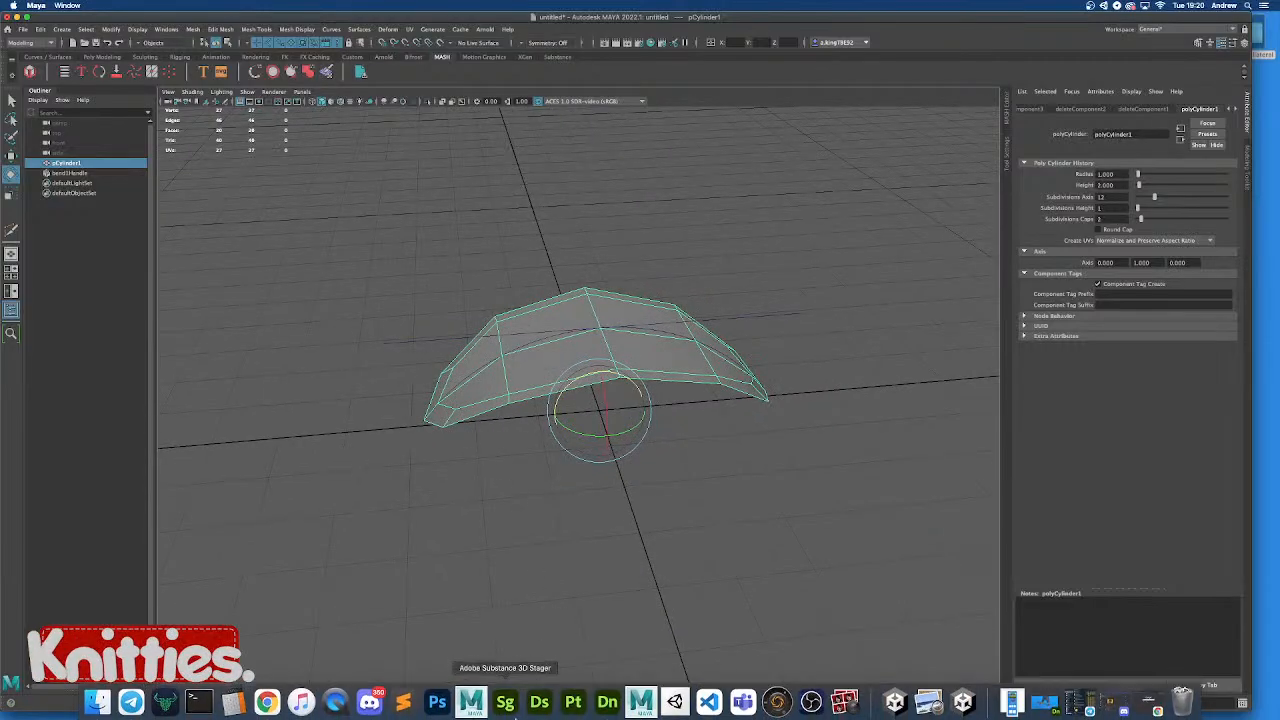
left_click(811, 697)
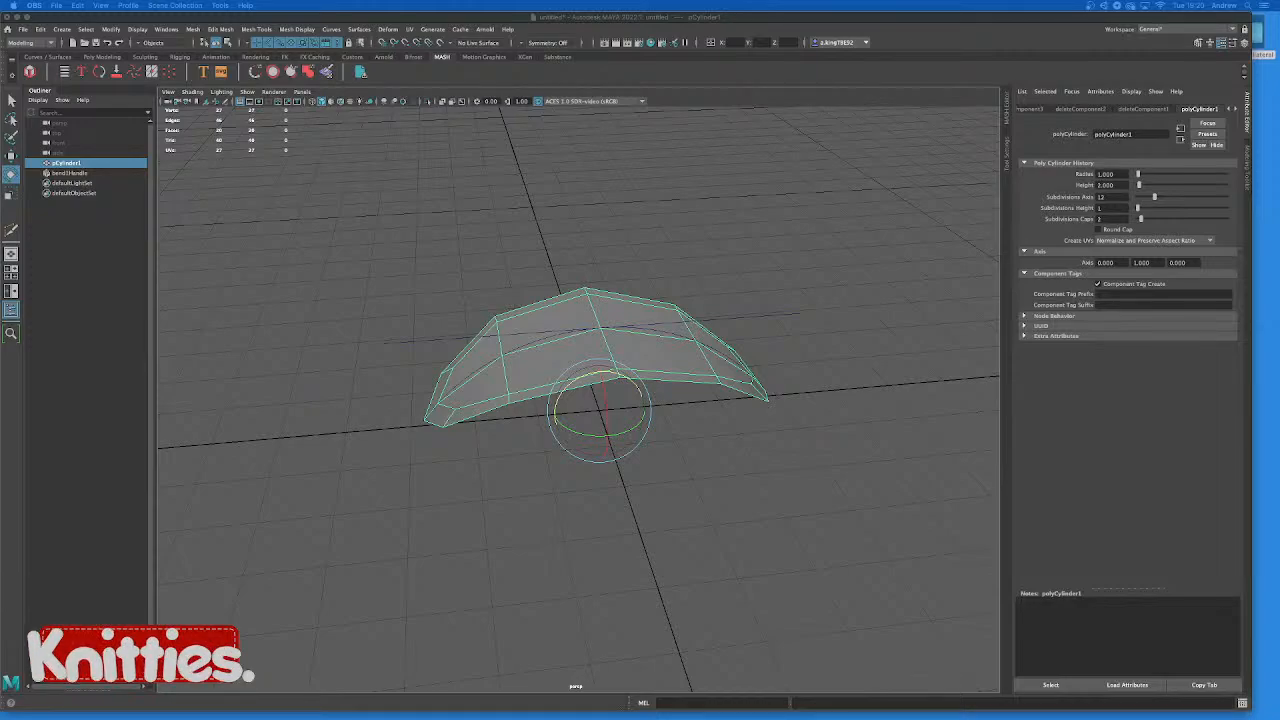
left_click(757, 512)
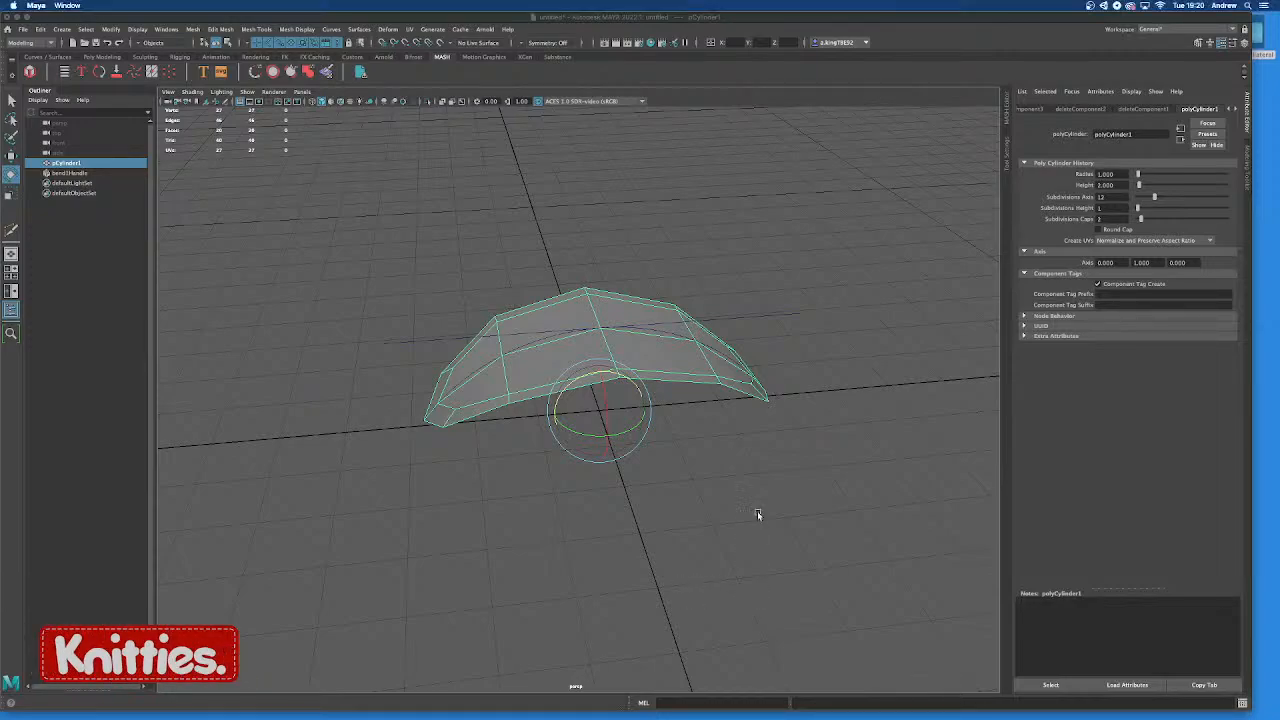
Smooth the bent oval mesh with one division level and deselect it
left_click(660, 363)
left_click_drag(671, 366, 666, 380, "alt")
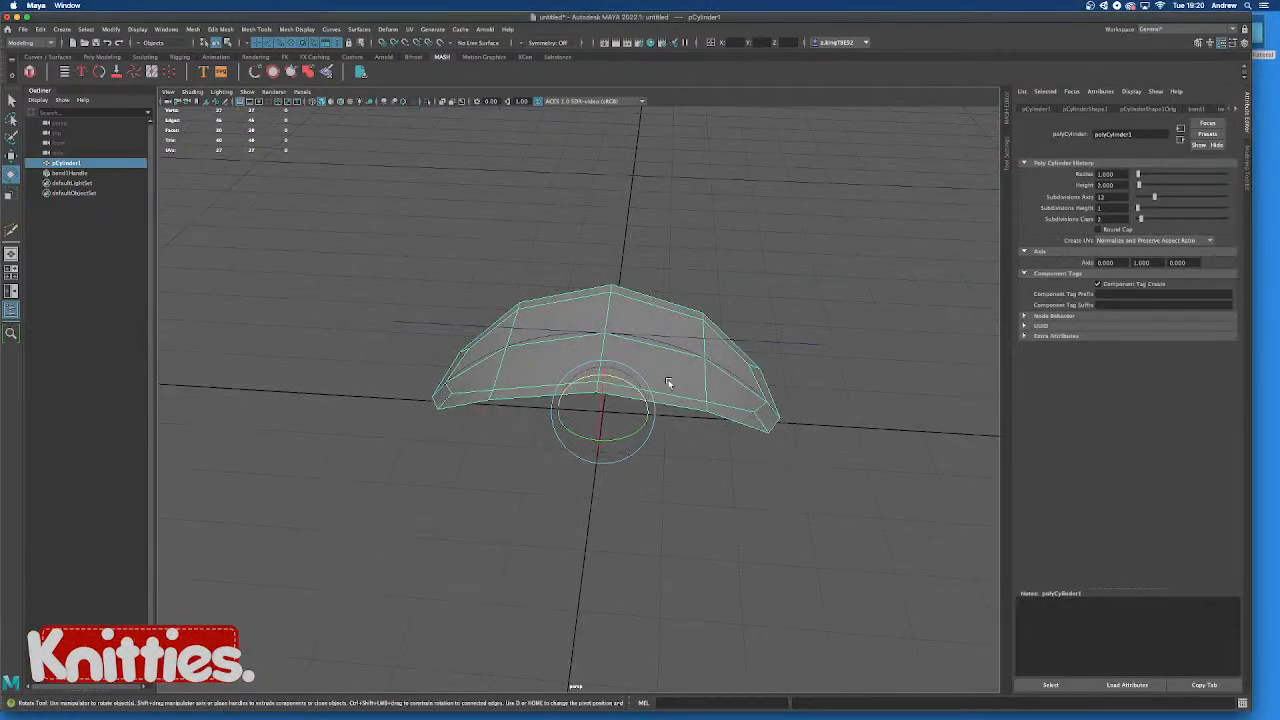
left_click(196, 30)
left_click(224, 147)
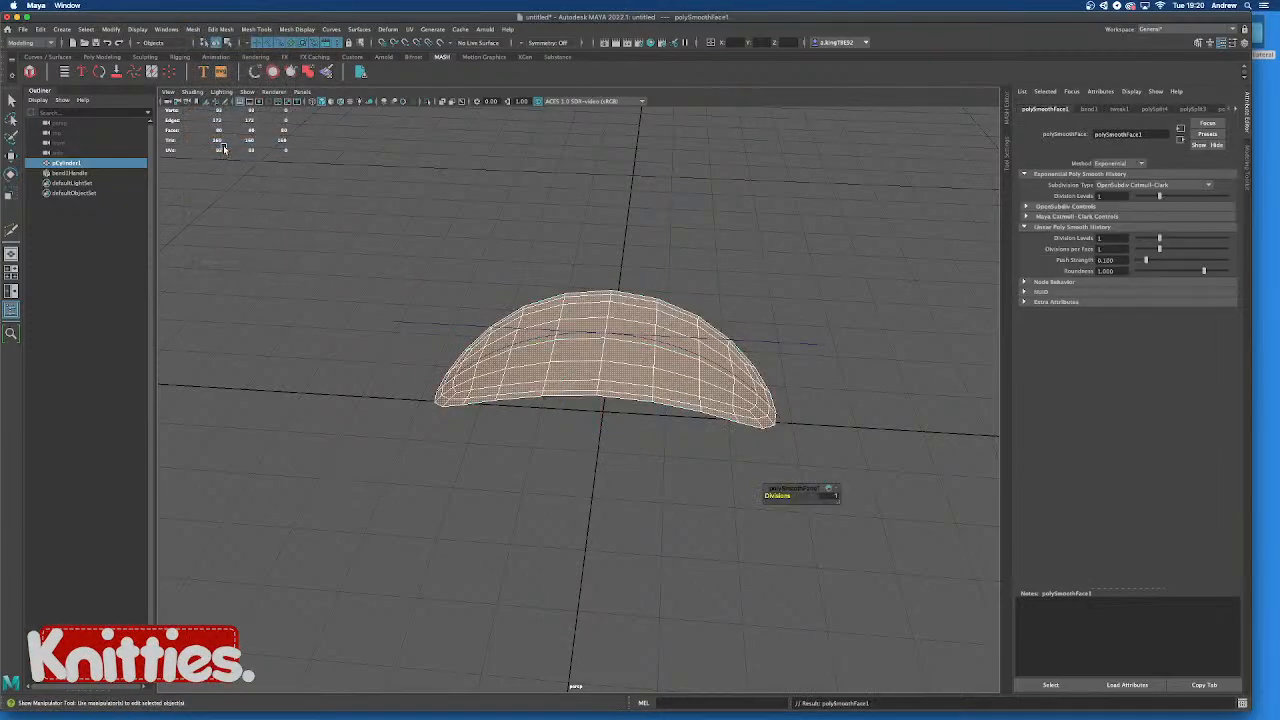
left_click(866, 234)
left_click_drag(863, 229, 808, 198, "alt")
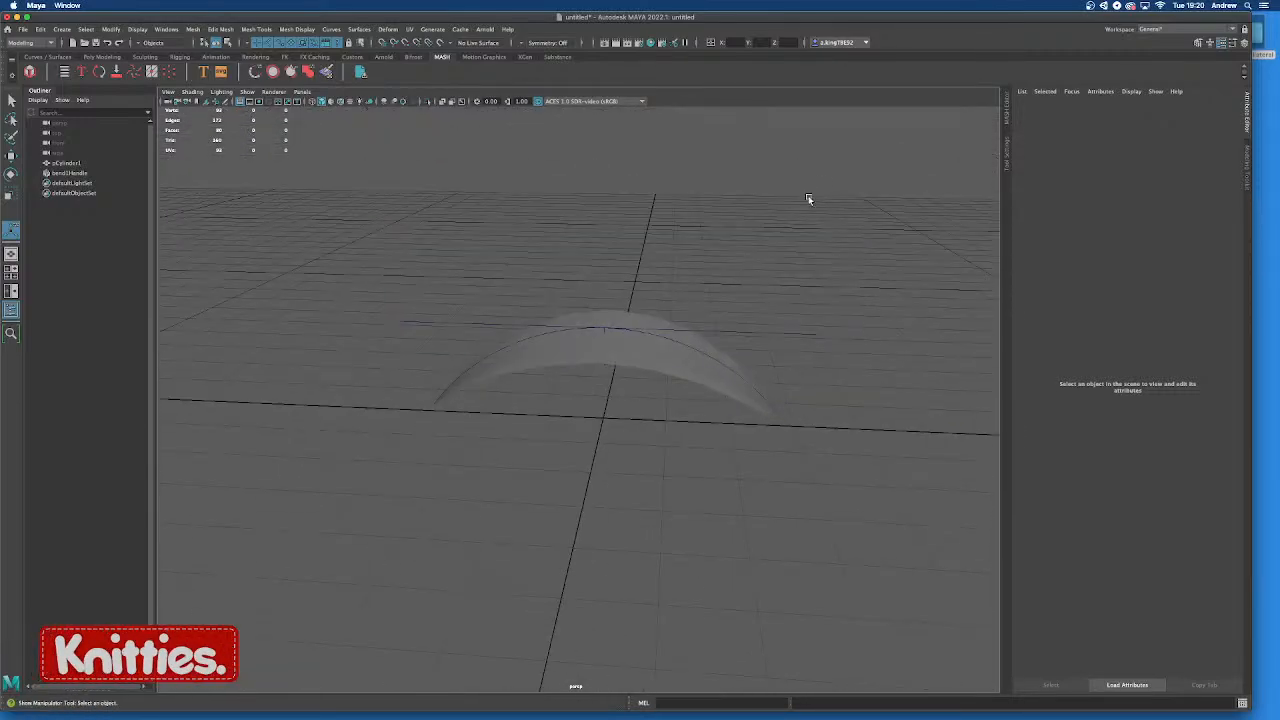
left_click(735, 335)
left_click_drag(737, 331, 807, 322, "alt")
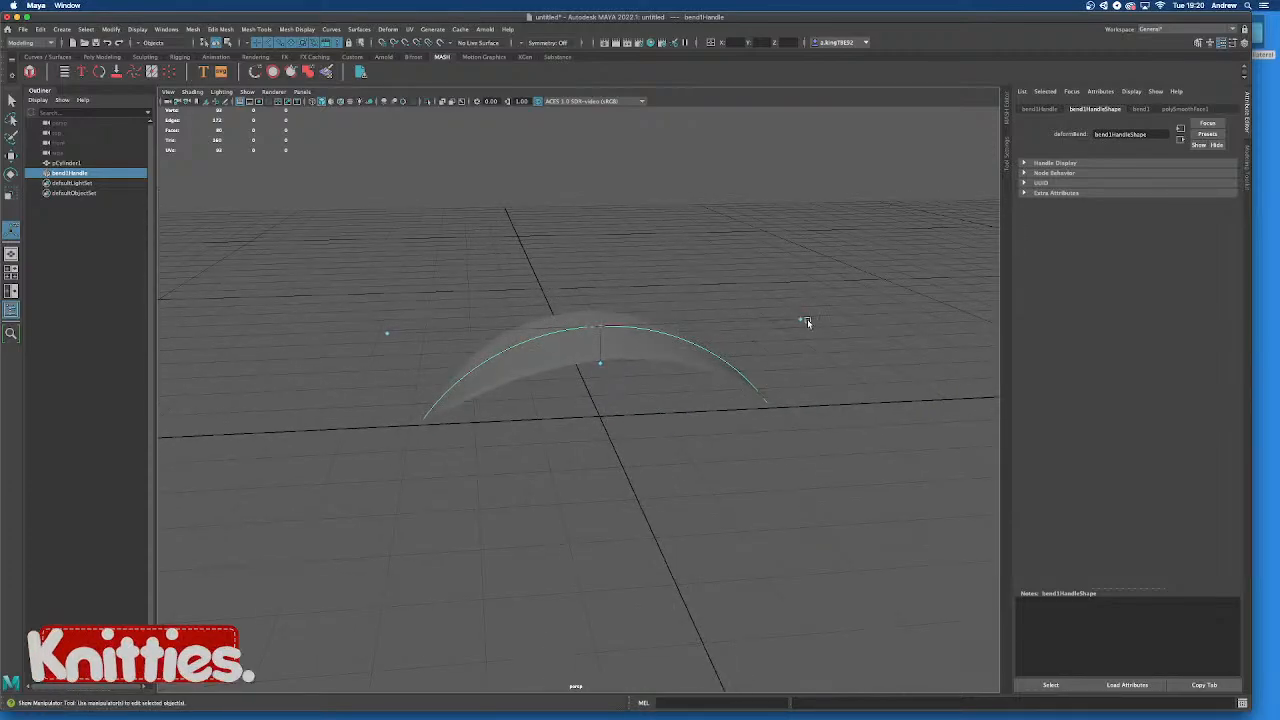
left_click(850, 355)
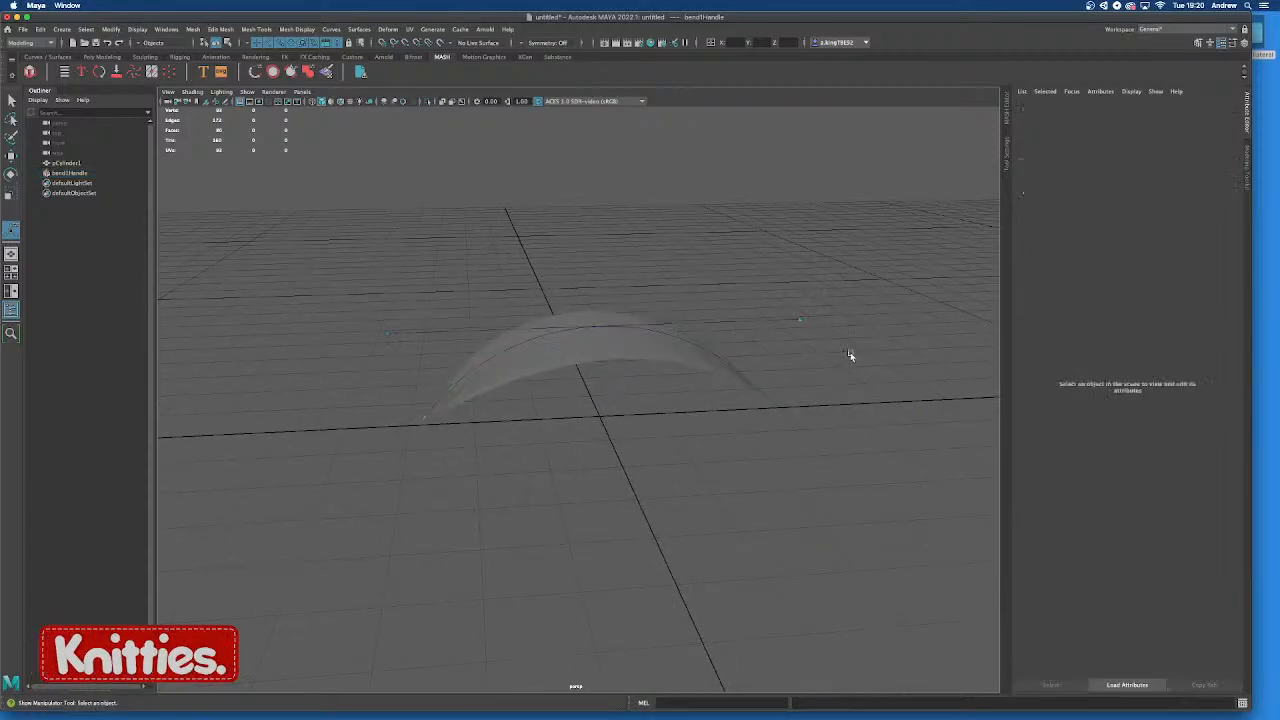
left_click(68, 174)
right_click(429, 334)
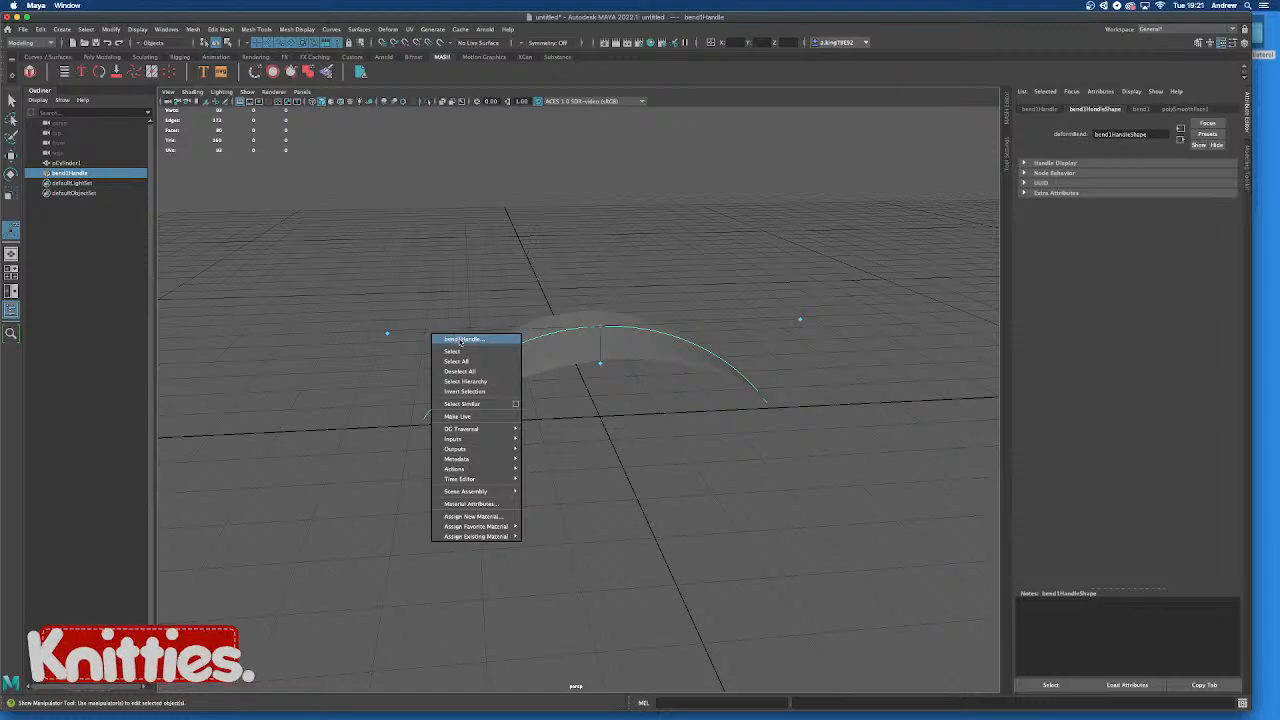
right_click(695, 322)
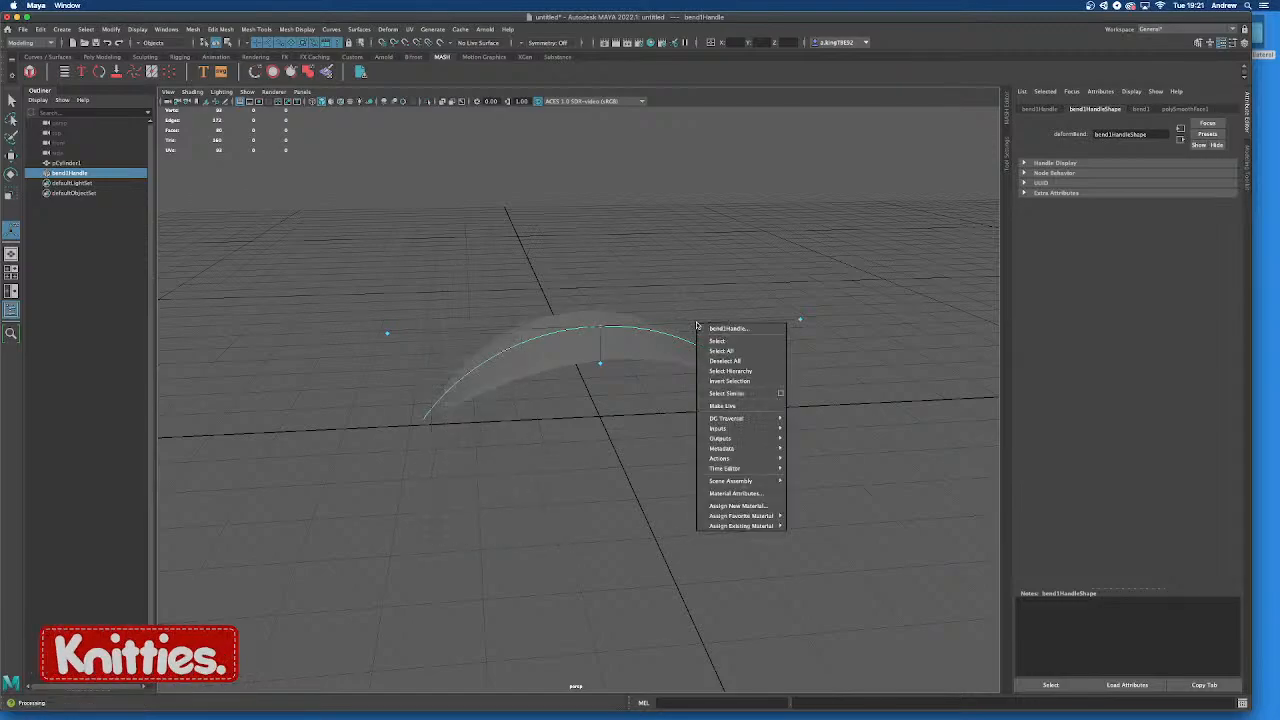
left_click(673, 285)
left_click(607, 332)
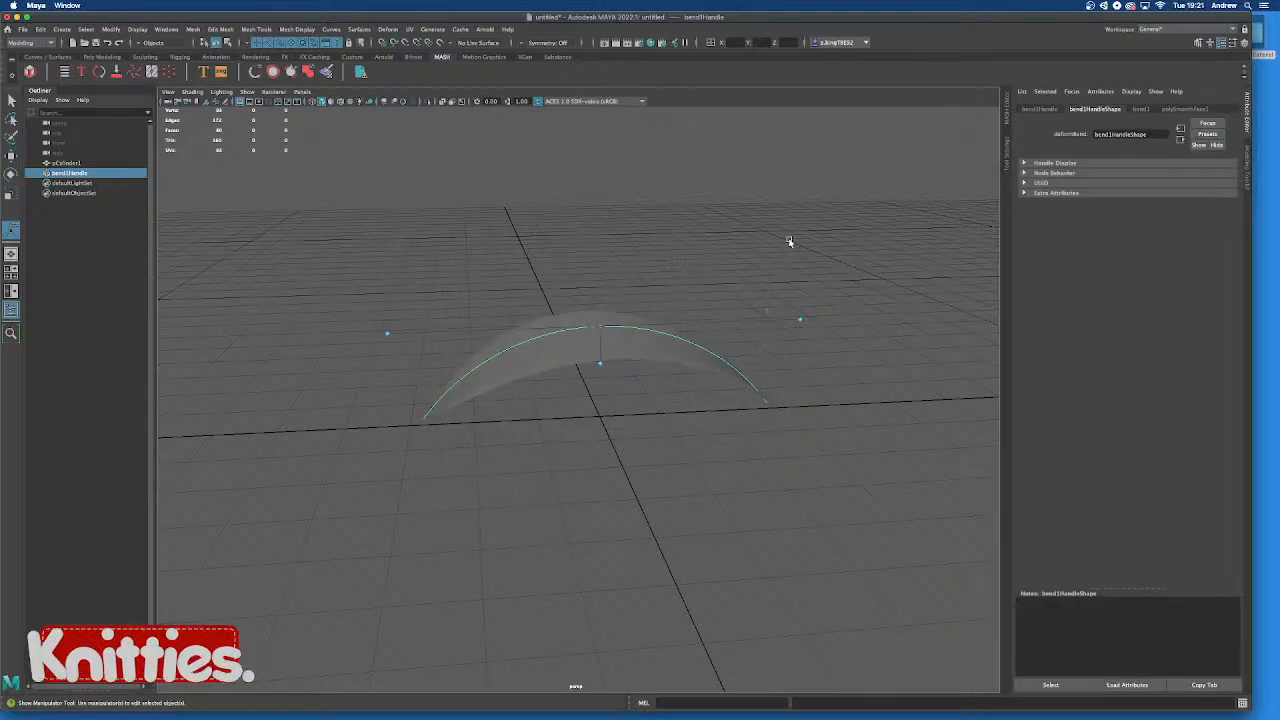
Check the smoothed arch, and raise the Bend deformer's High Bound to about 1.023
left_click_drag(791, 240, 737, 251, "alt")
left_click(603, 386)
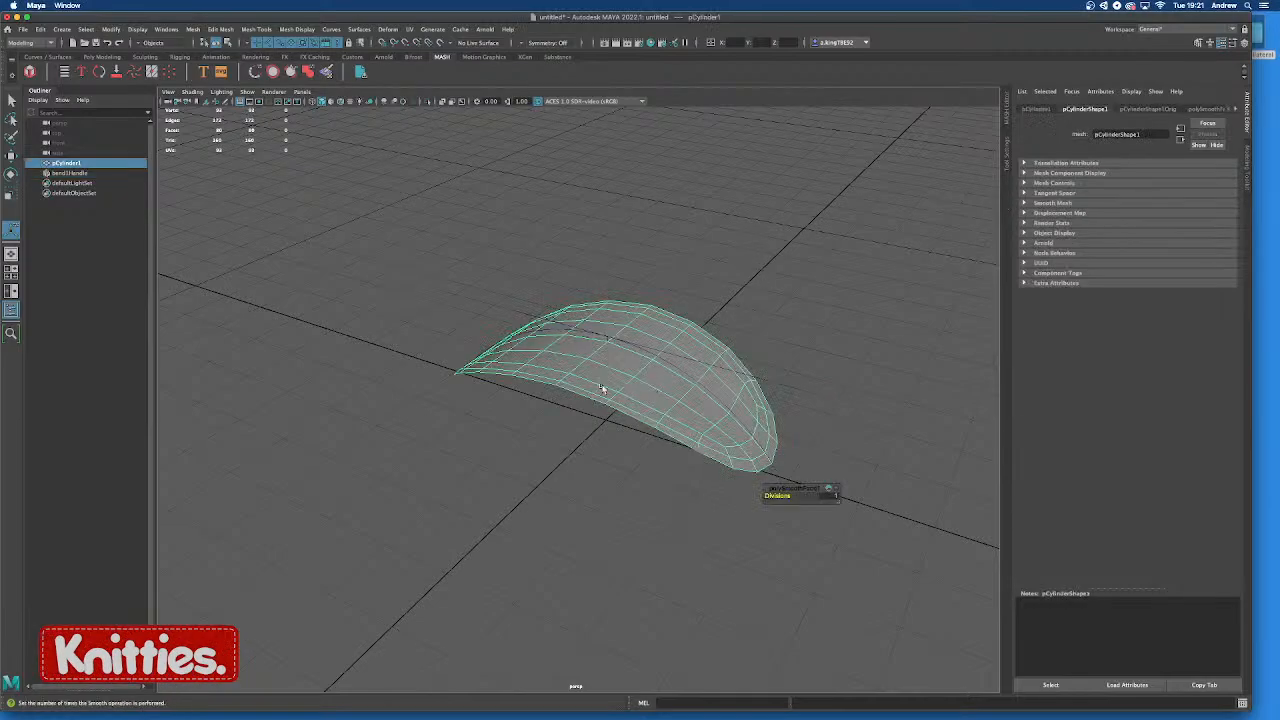
left_click_drag(603, 386, 677, 360, "alt")
left_click(784, 268)
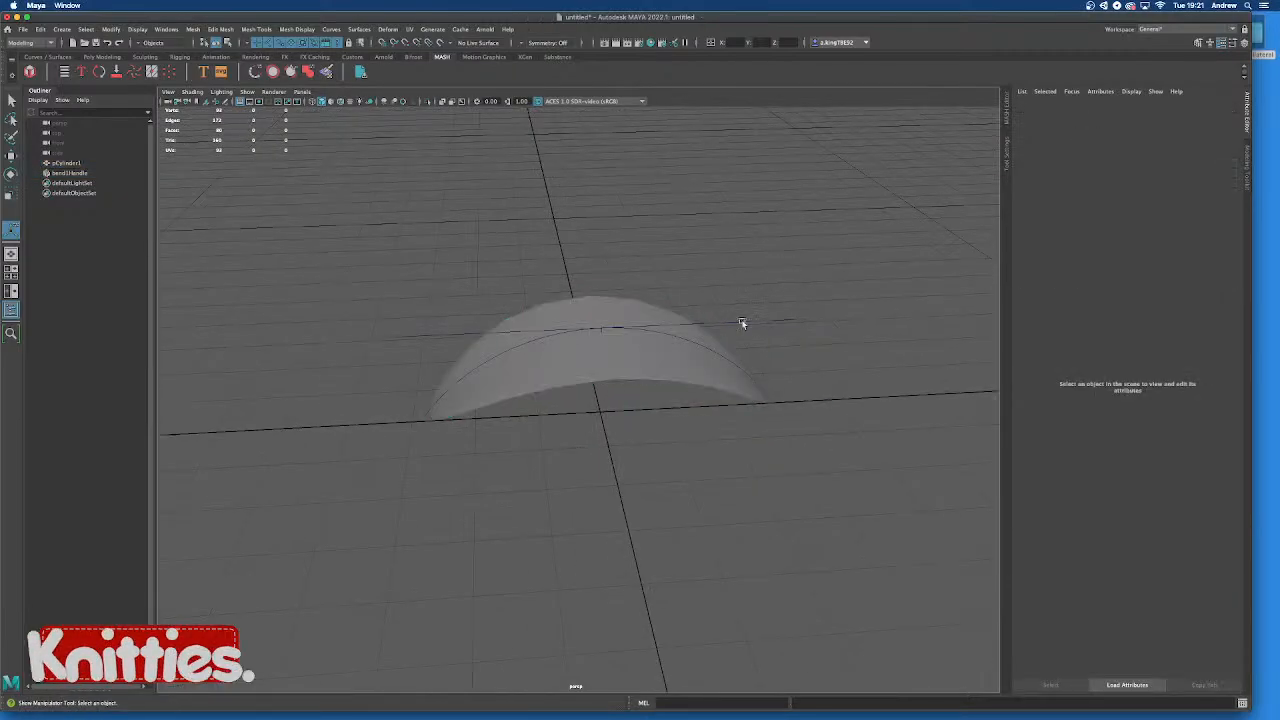
left_click(133, 172)
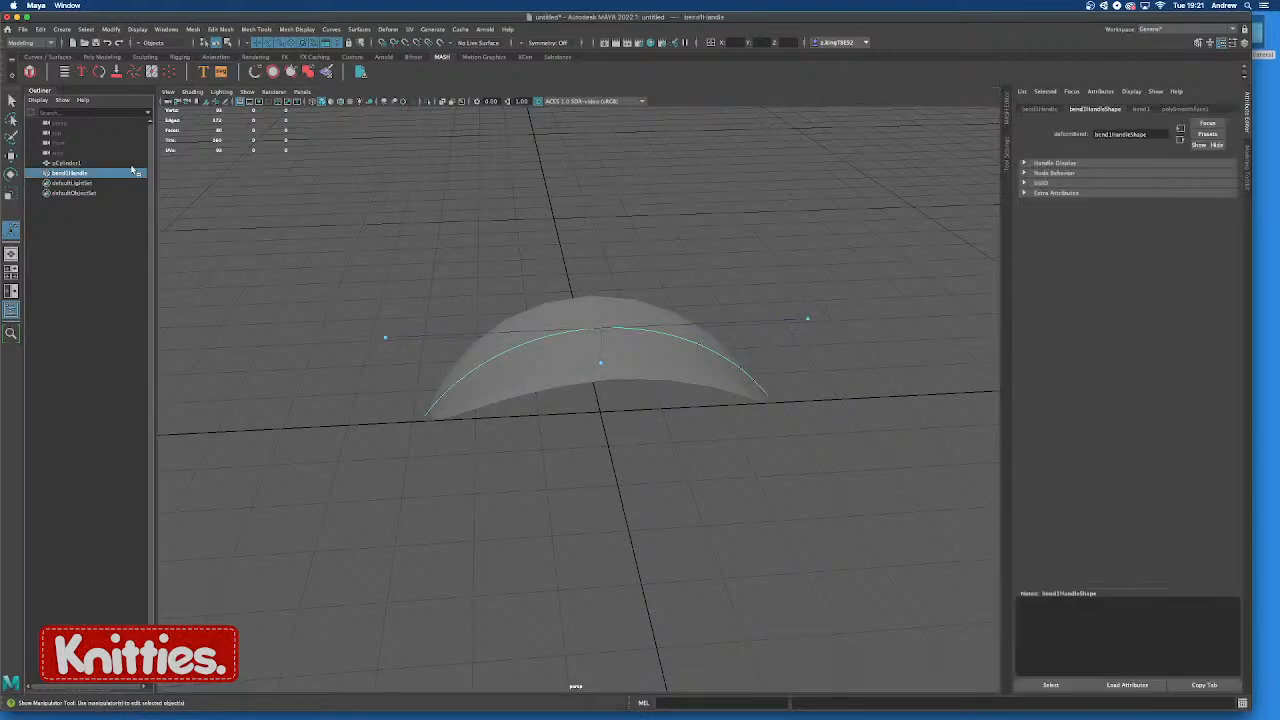
left_click(1141, 109)
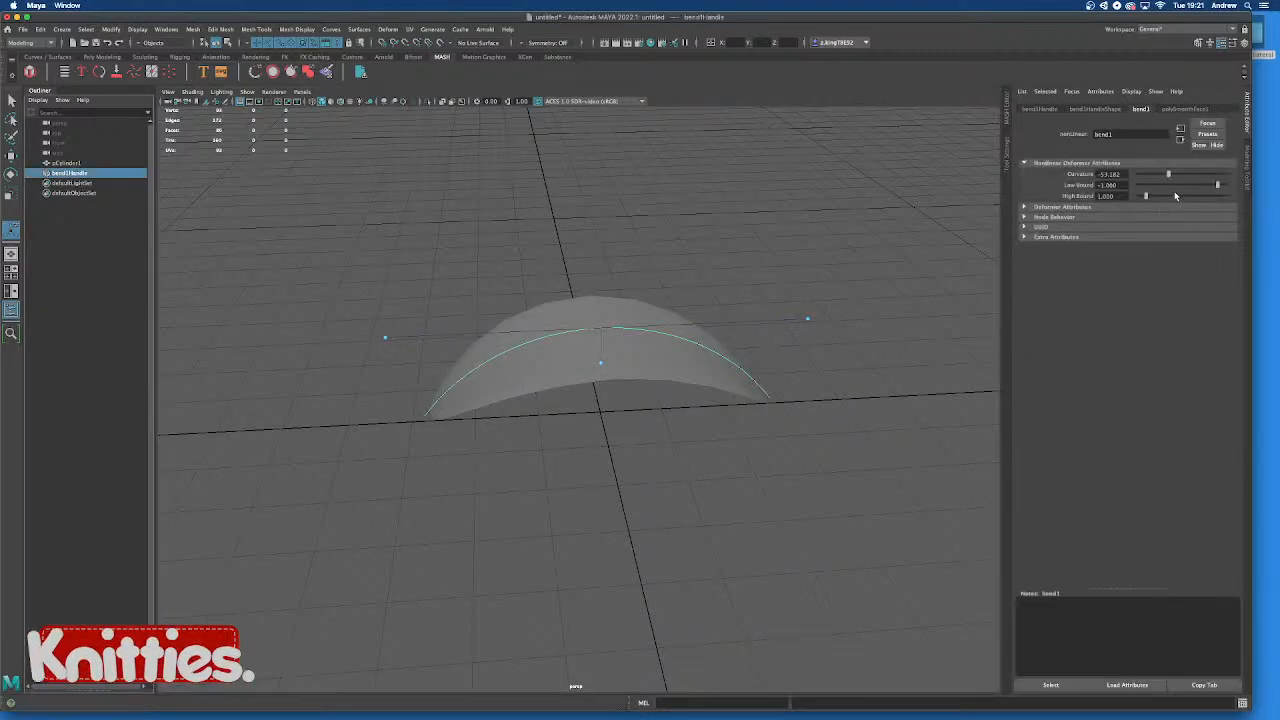
left_click_drag(1145, 196, 1147, 199)
mouse_move(925, 338)
left_mouse_down("alt")
mouse_move(911, 332)
mouse_move(918, 321)
mouse_move(916, 347)
left_mouse_up("alt")
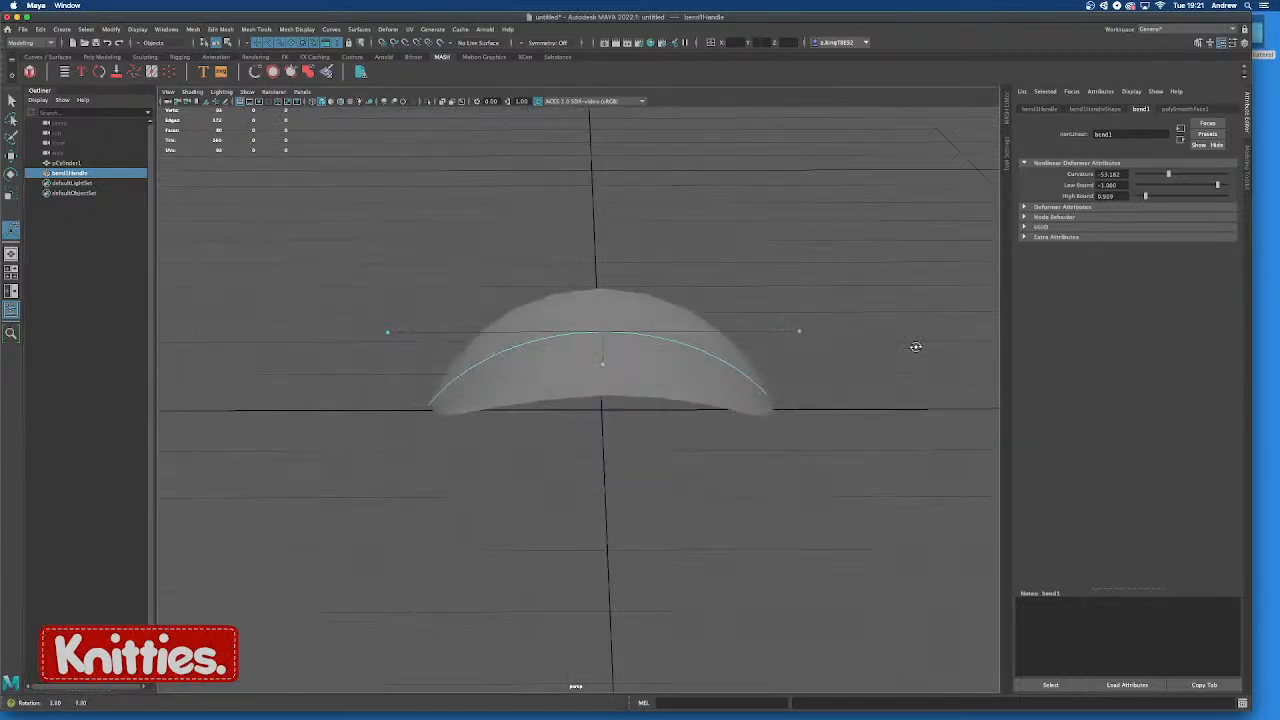
left_click_drag(1145, 194, 1147, 195)
mouse_move(820, 380)
left_mouse_down("alt")
mouse_move(814, 351)
mouse_move(829, 389)
mouse_move(837, 361)
left_mouse_up("alt")
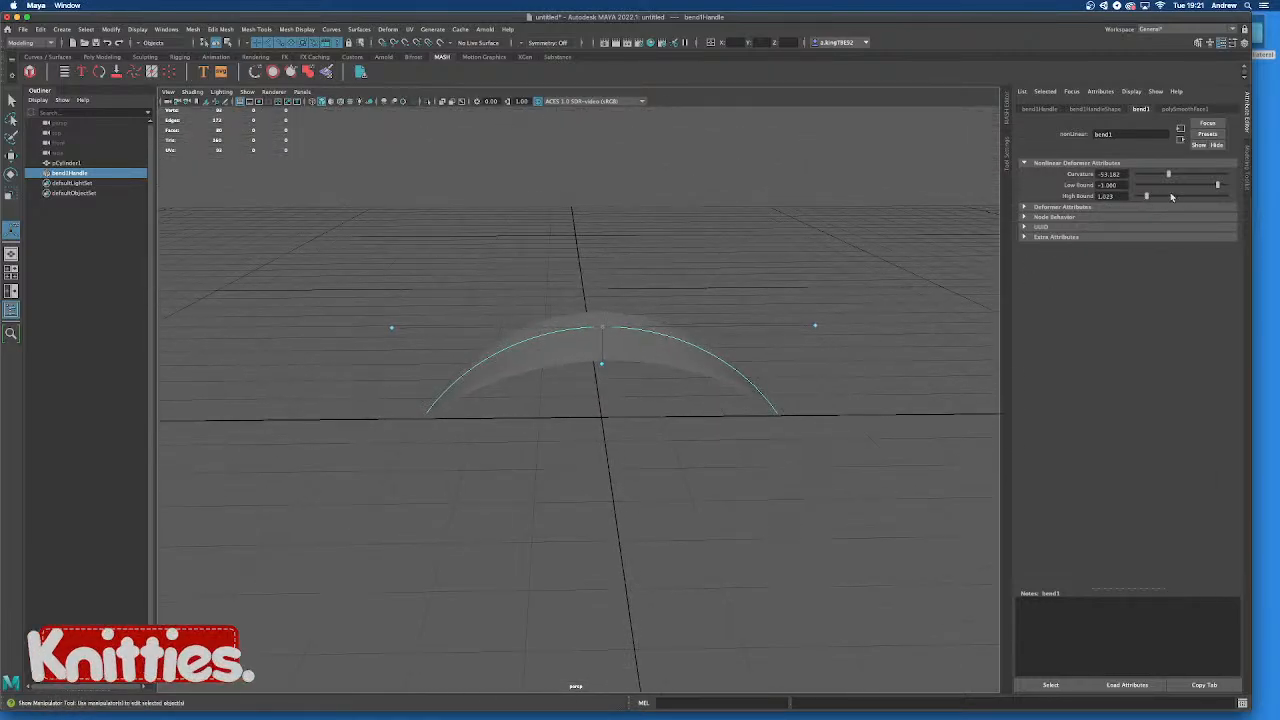
left_click_drag(1147, 195, 1145, 196)
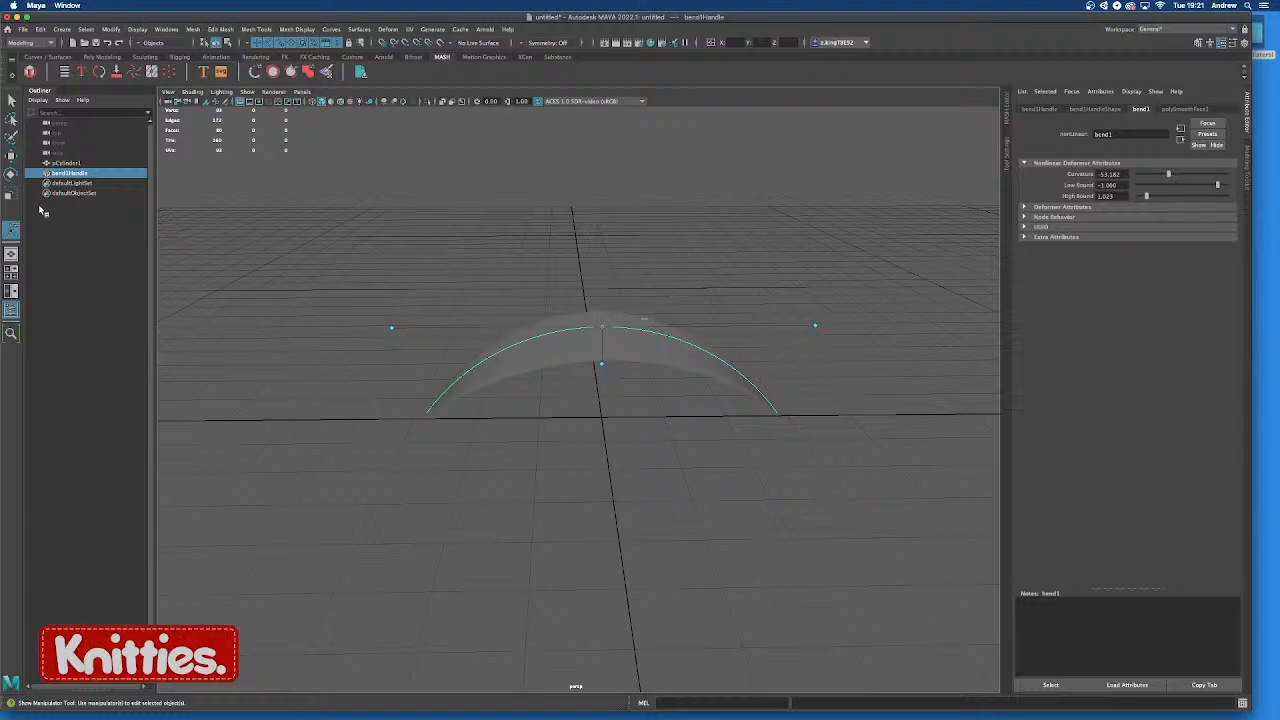
Try rotating the Bend deformer handle to change the direction of the bend
key("w")
key("e")
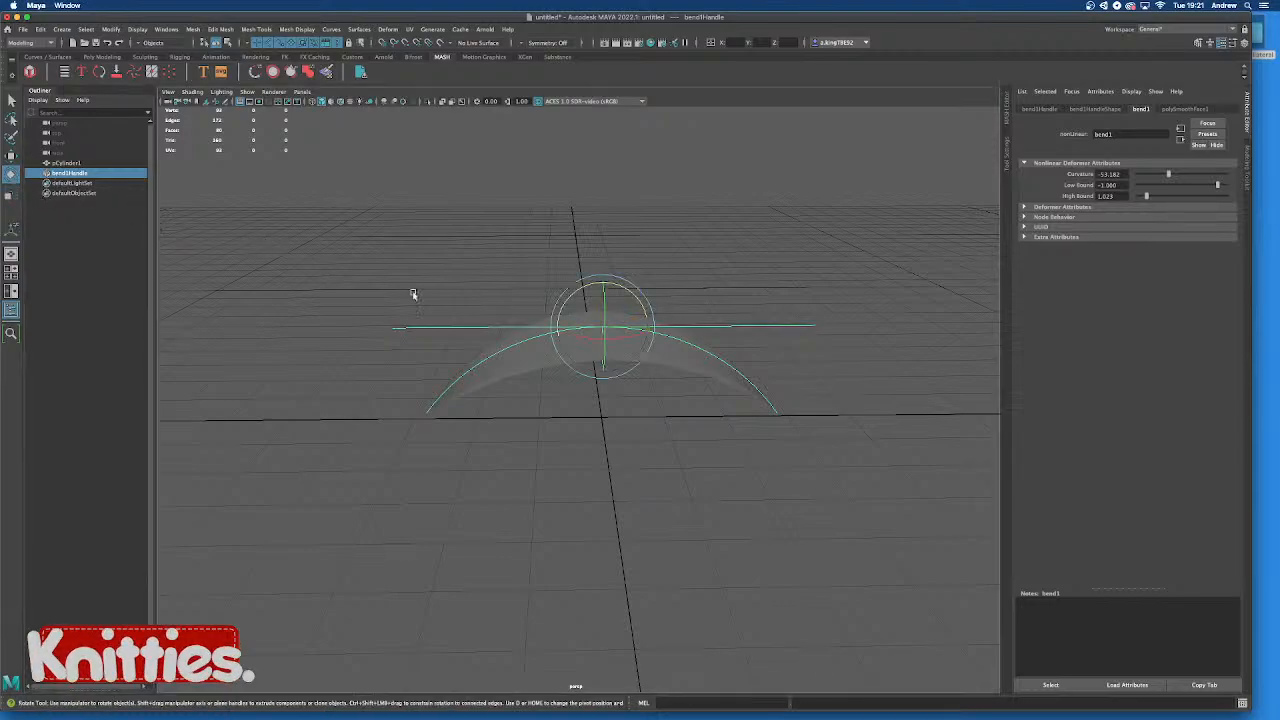
left_click_drag(624, 296, 633, 390)
left_click_drag(789, 366, 746, 366, "alt")
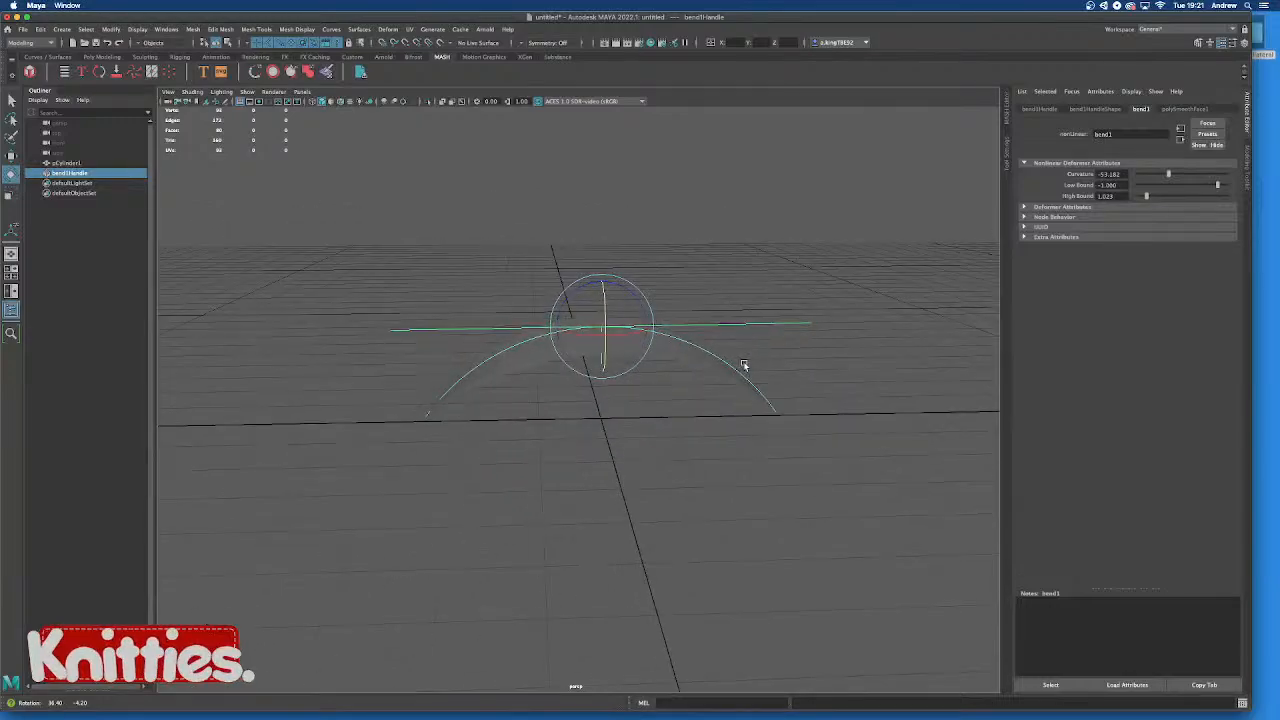
Move the Bend deformer handle along the oval's length so the arch curves more towards one end
key("w")
left_click_drag(572, 326, 577, 433)
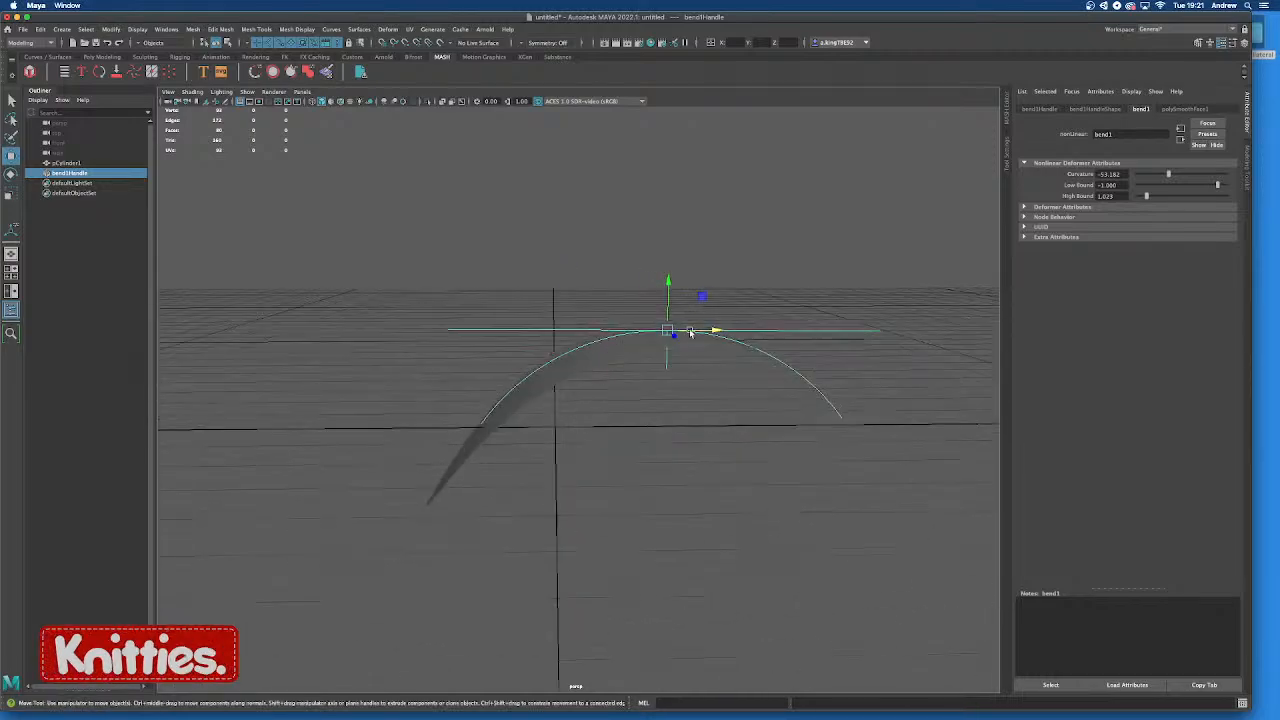
left_click_drag(716, 331, 791, 331)
left_click_drag(697, 481, 897, 489, "alt")
left_click_drag(410, 310, 497, 333)
left_click_drag(493, 395, 769, 400, "alt")
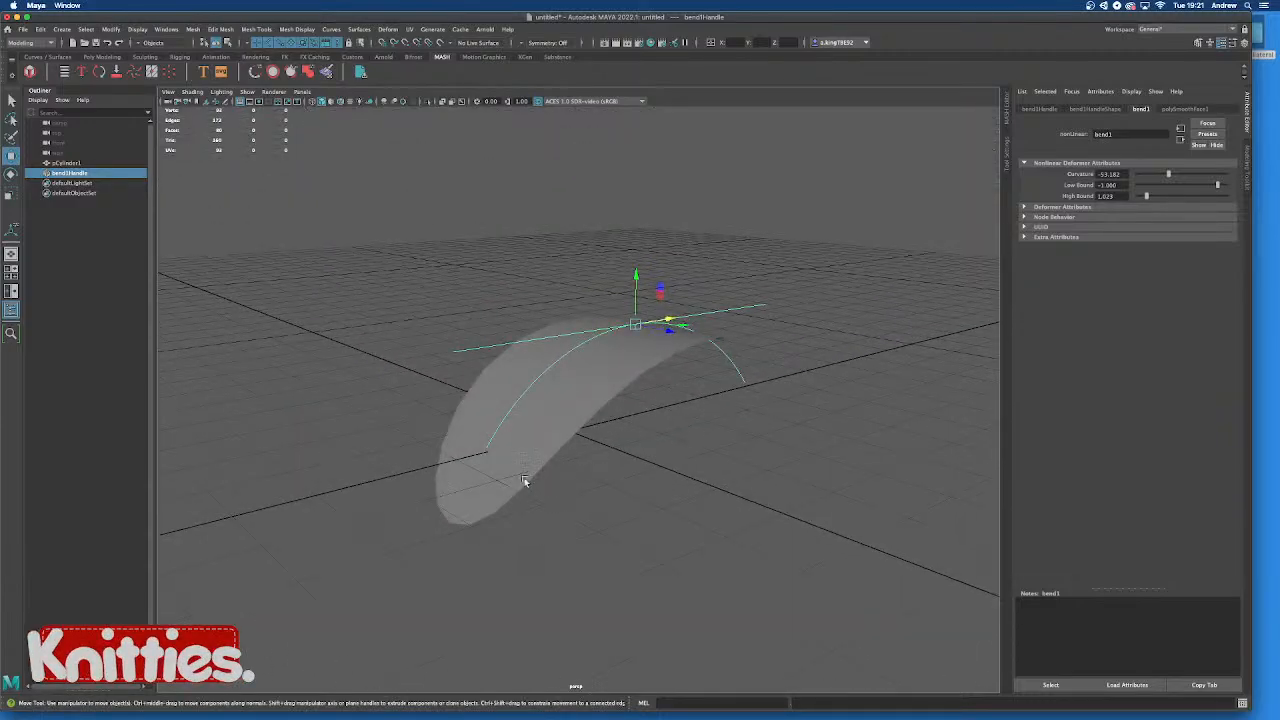
left_click_drag(526, 482, 638, 497, "alt")
left_click_drag(674, 414, 554, 444, "alt")
Select the bent oval mesh and delete its construction history to remove the Bend deformer
left_click(820, 360)
left_click(547, 378)
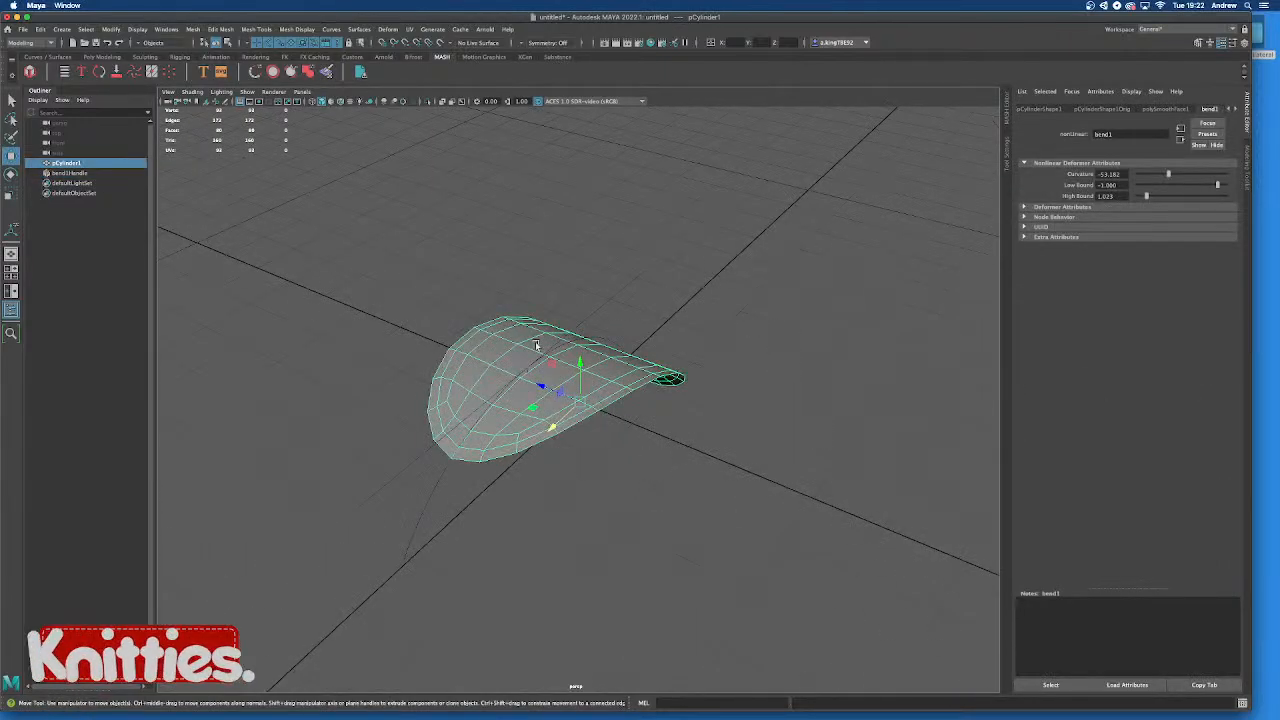
left_click_drag(805, 410, 711, 407, "alt")
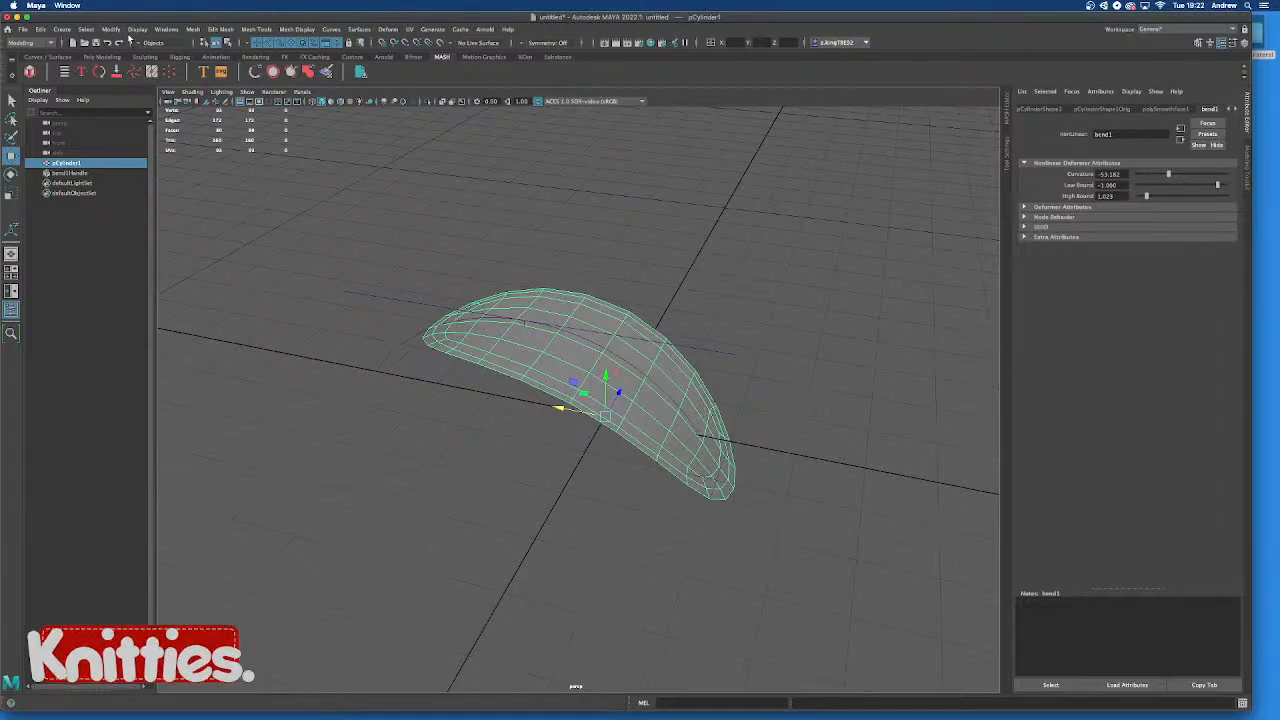
left_click(41, 29)
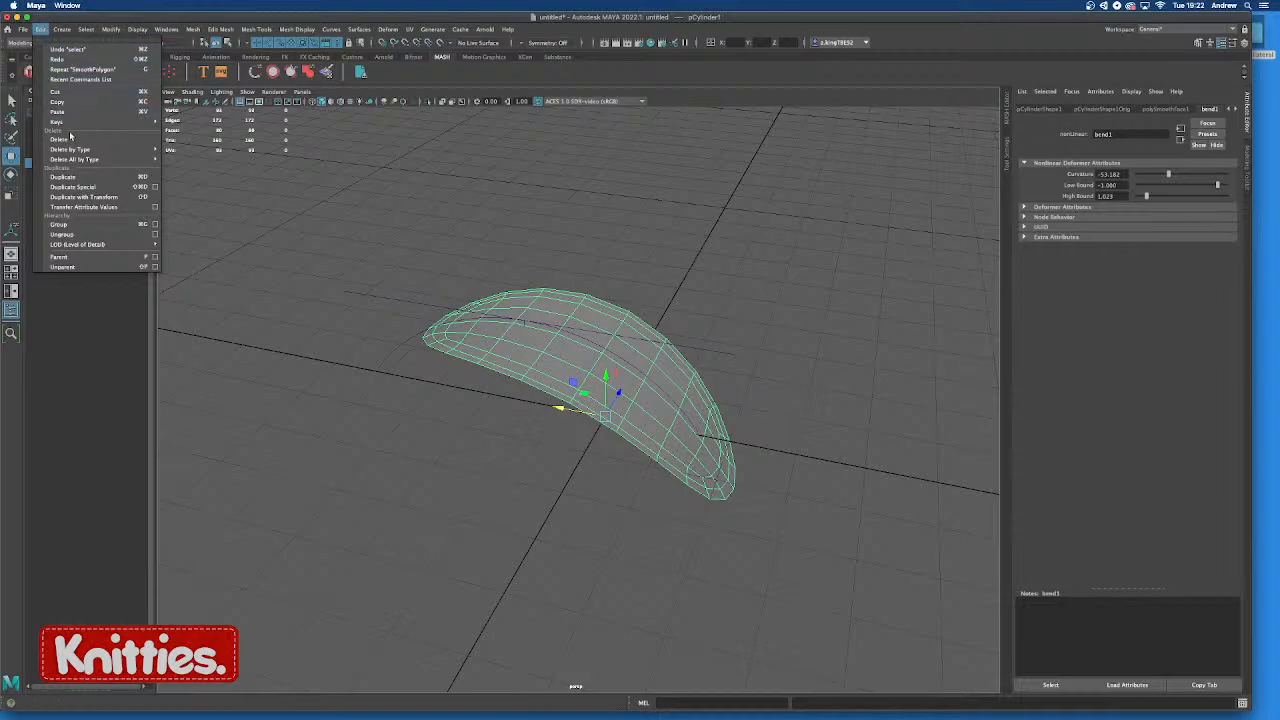
mouse_move(72, 152)
left_click(182, 149)
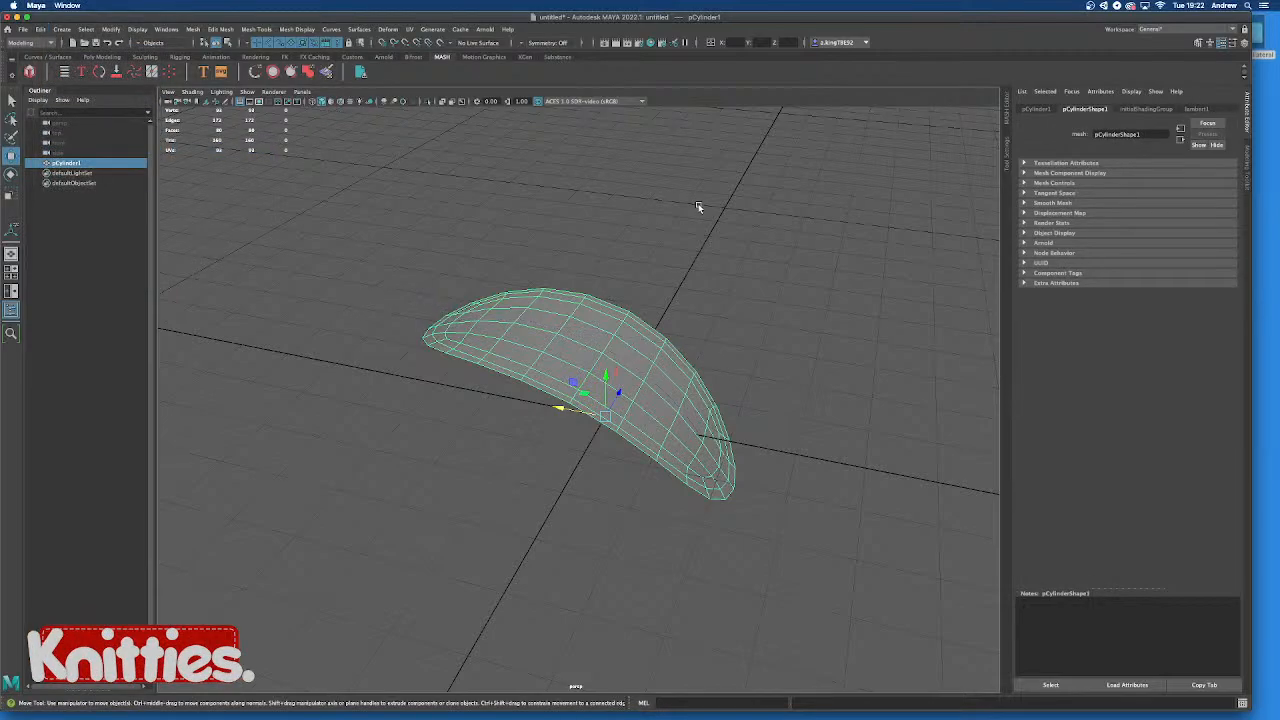
Examine the bent oval's shape and surface from above, from below and from the side
left_click(740, 208)
left_click(659, 378)
left_click_drag(760, 306, 490, 331, "alt")
left_click_drag(597, 405, 964, 335, "alt")
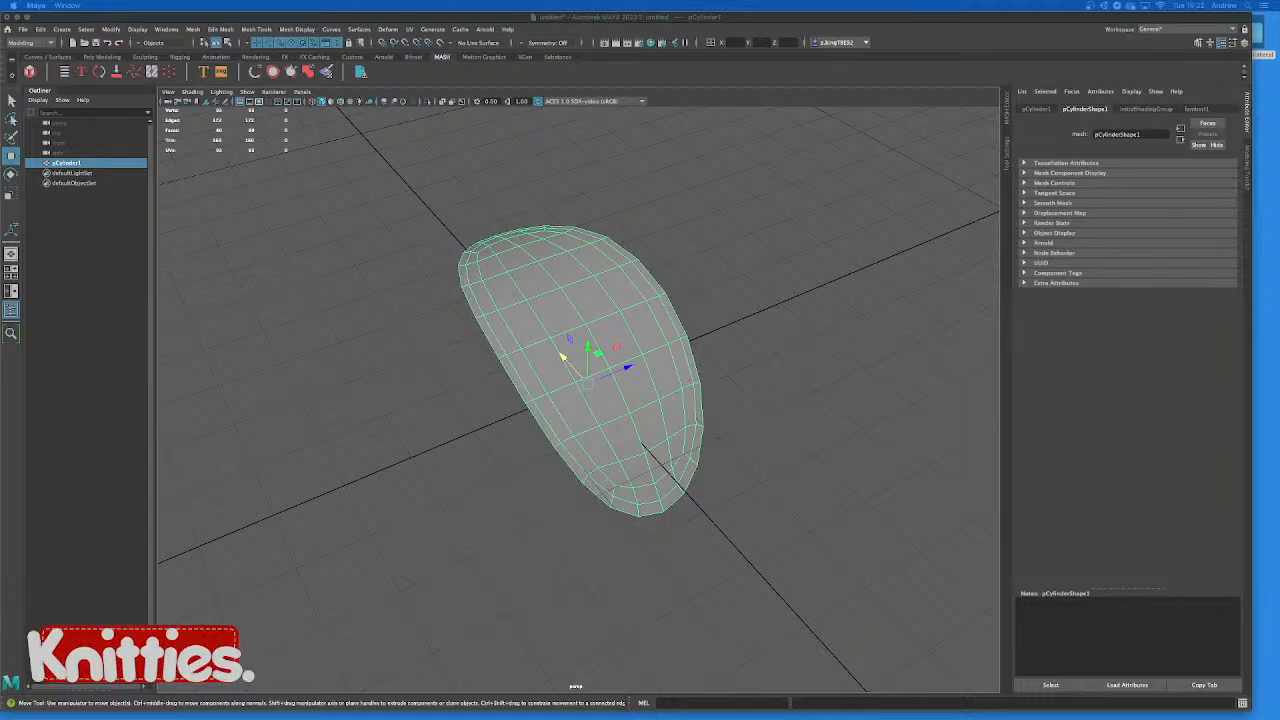
left_click(798, 177)
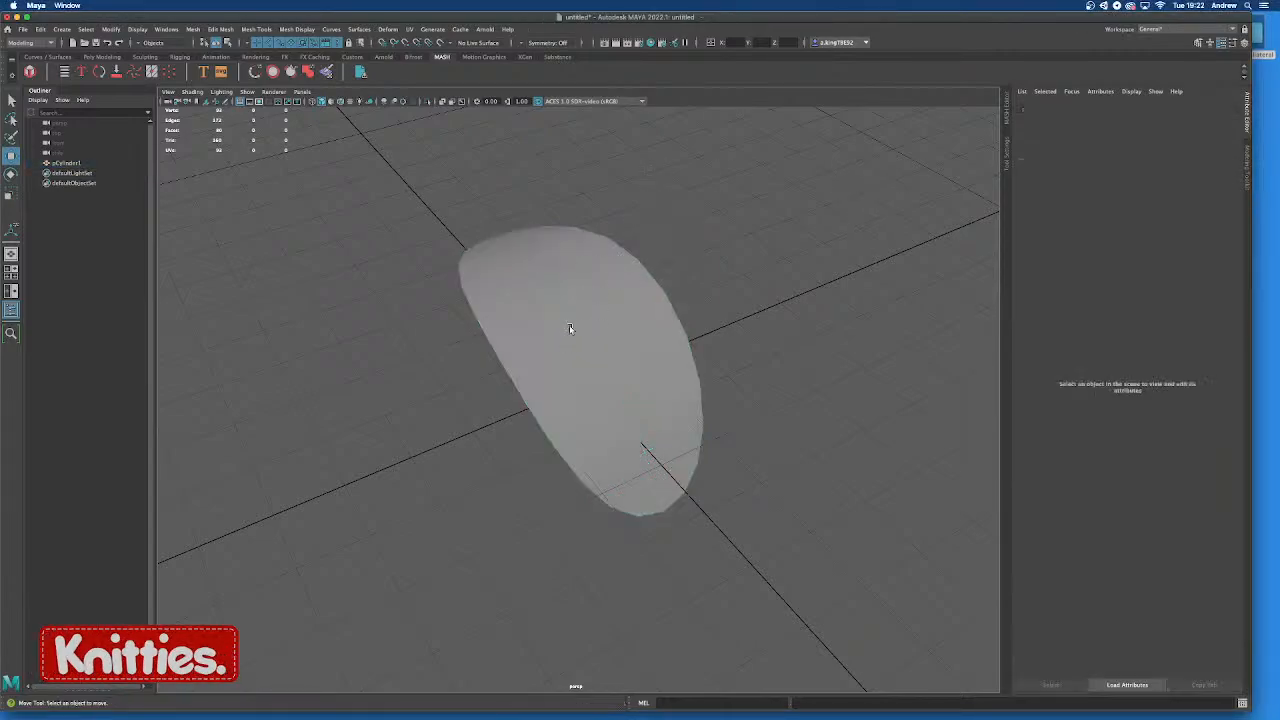
left_click(571, 309)
left_click_drag(571, 309, 541, 331, "alt")
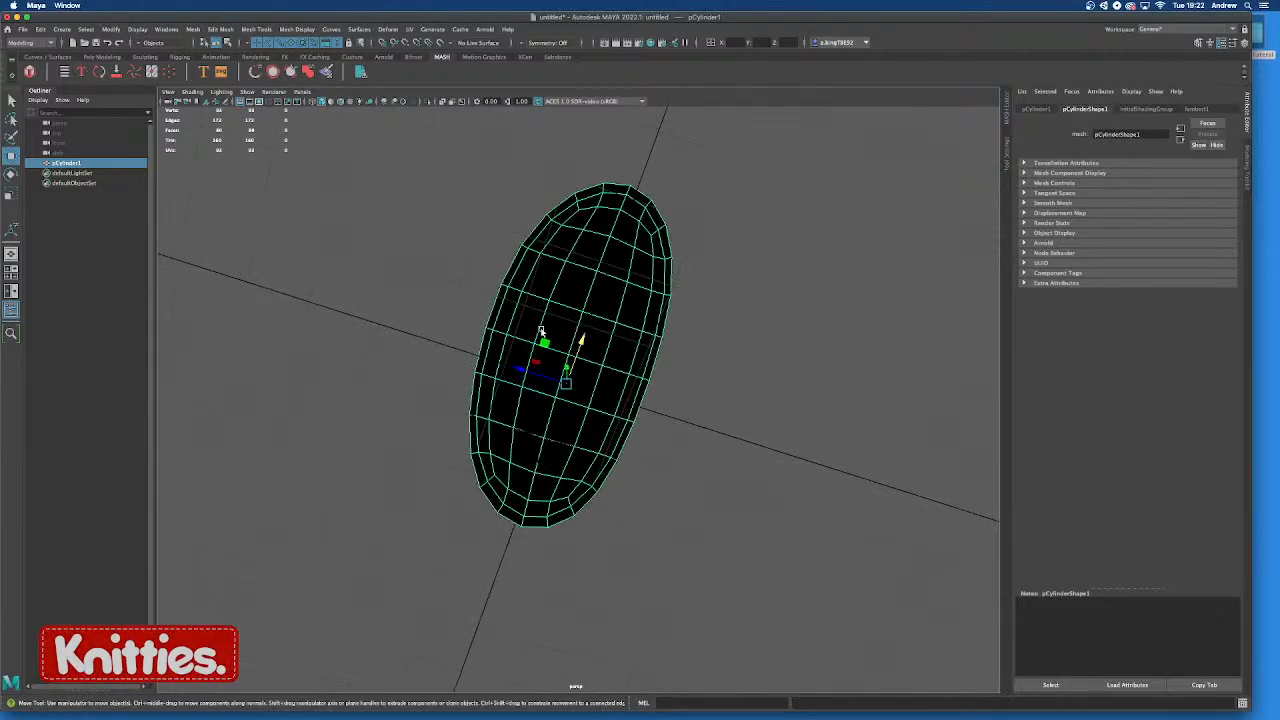
mouse_move(609, 286)
left_mouse_down("alt")
mouse_move(470, 400)
mouse_move(406, 420)
mouse_move(393, 378)
left_mouse_up("alt")
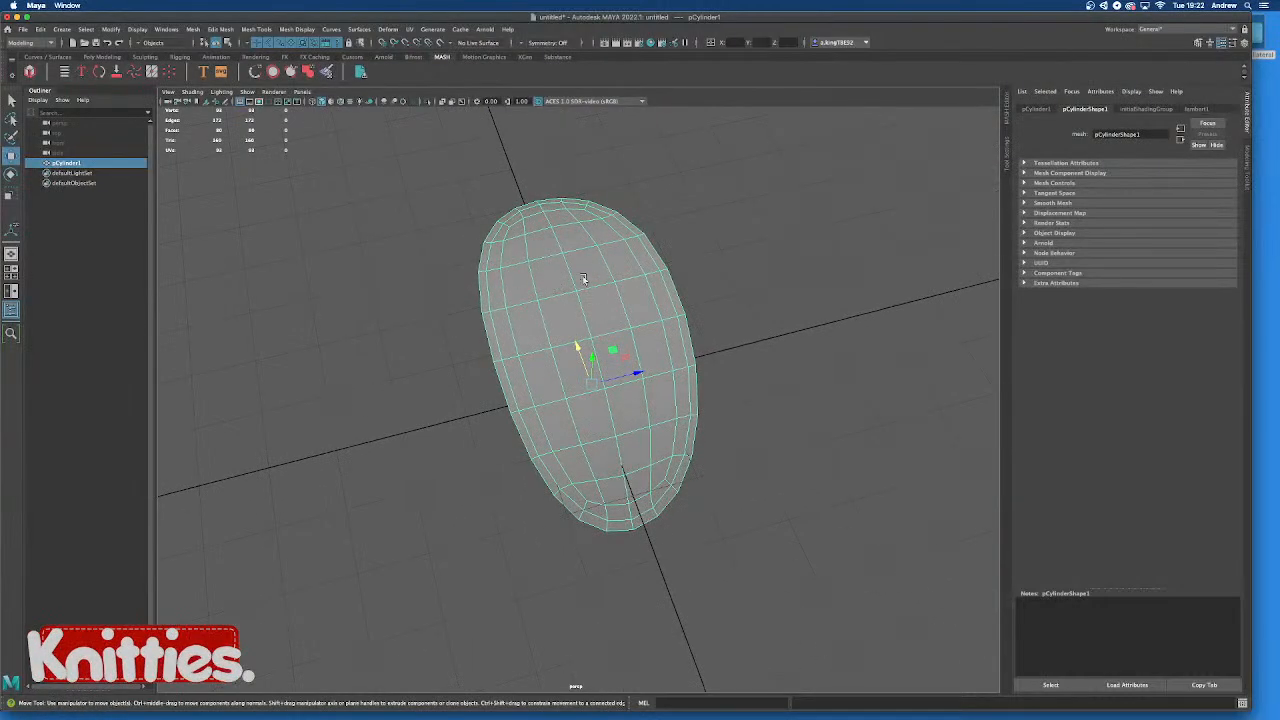
mouse_move(437, 702)
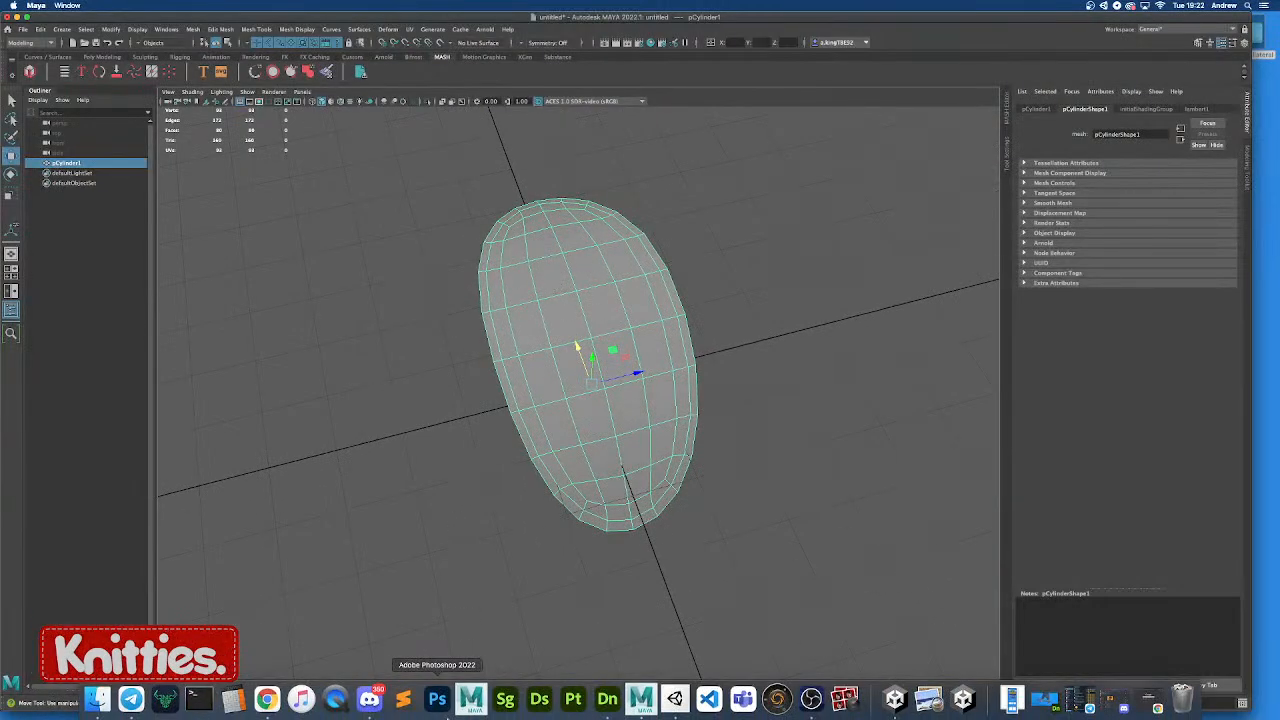
left_click(363, 704)
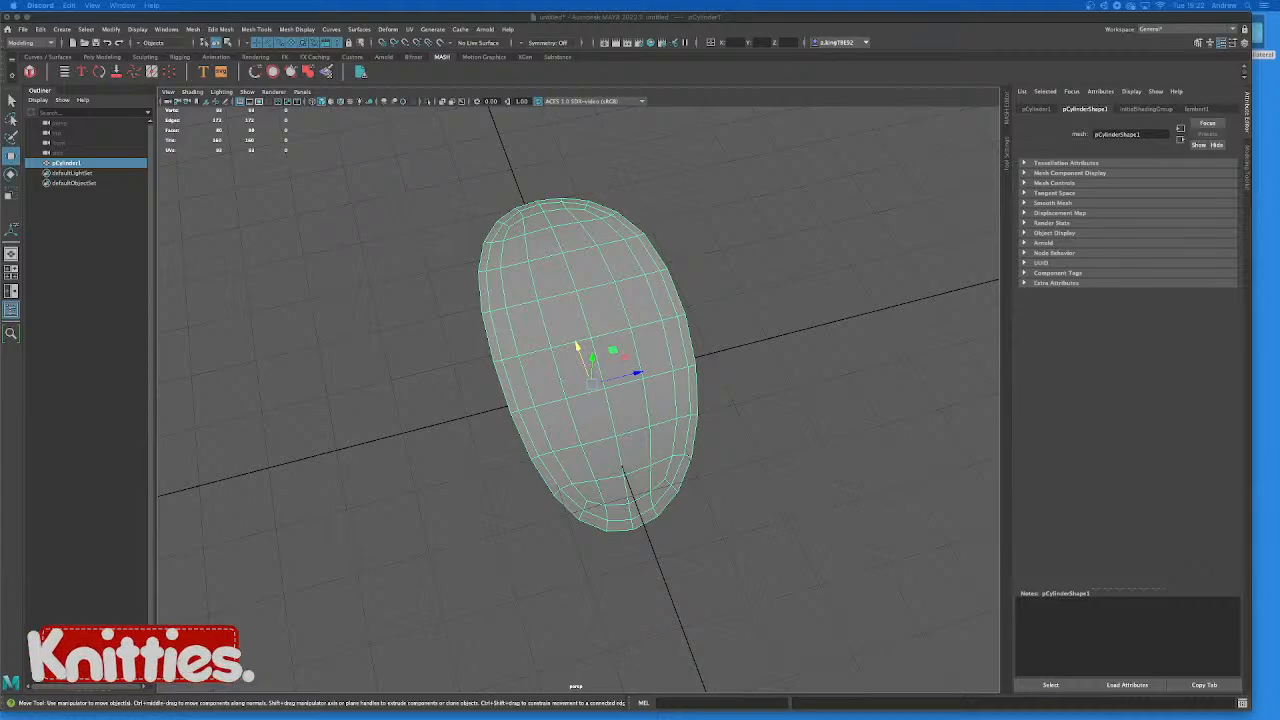
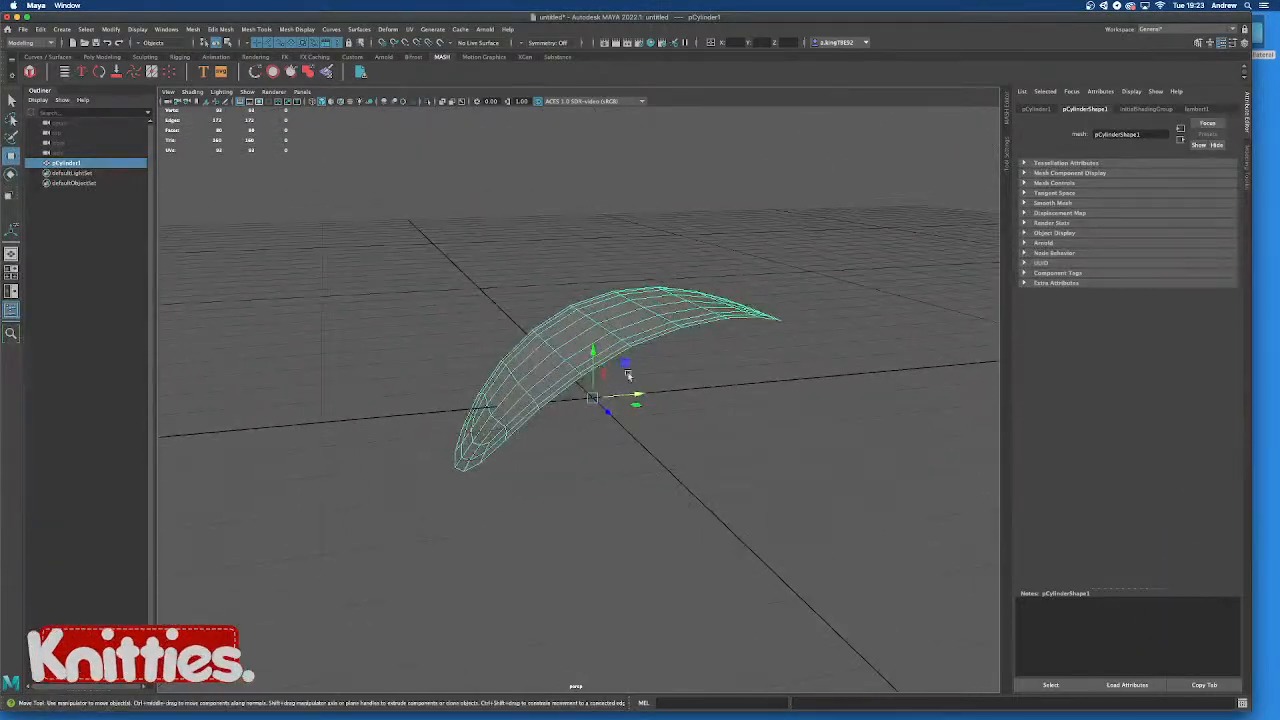
Select all faces of the bent oval and extrude them with a thickness of about 3
left_click_drag(628, 374, 788, 395, "alt")
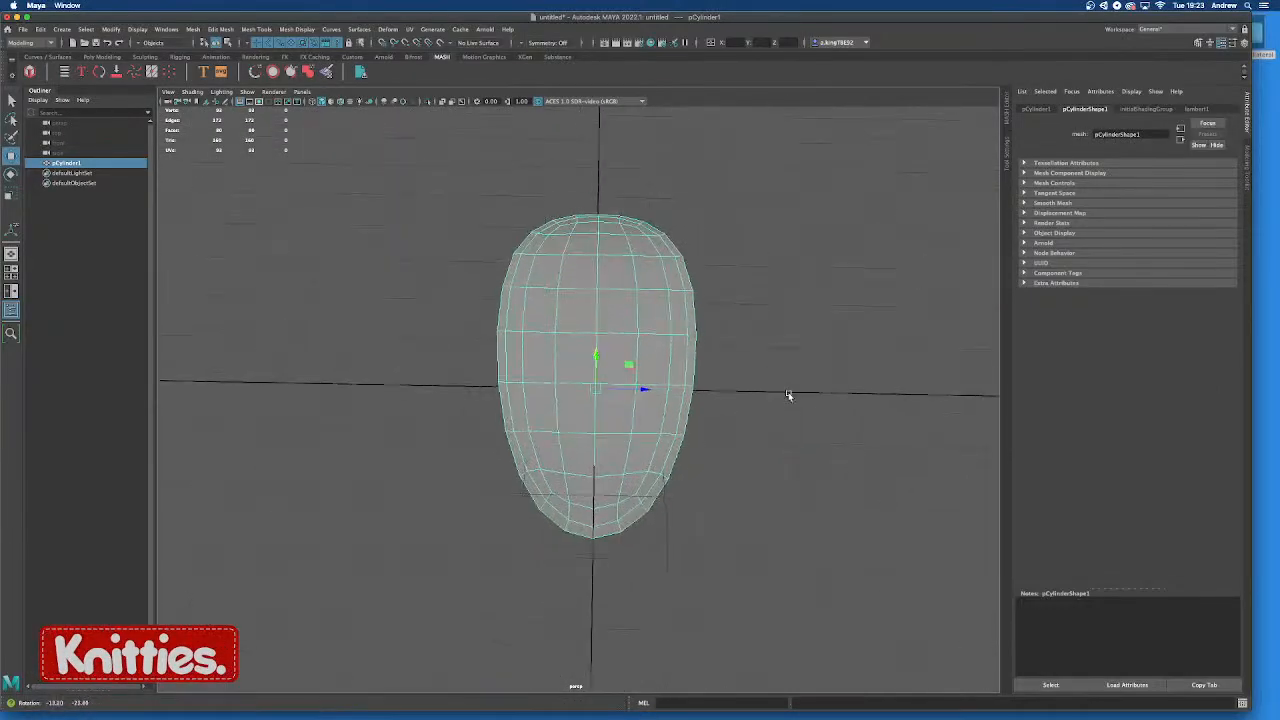
right_click_drag(657, 330, 668, 360)
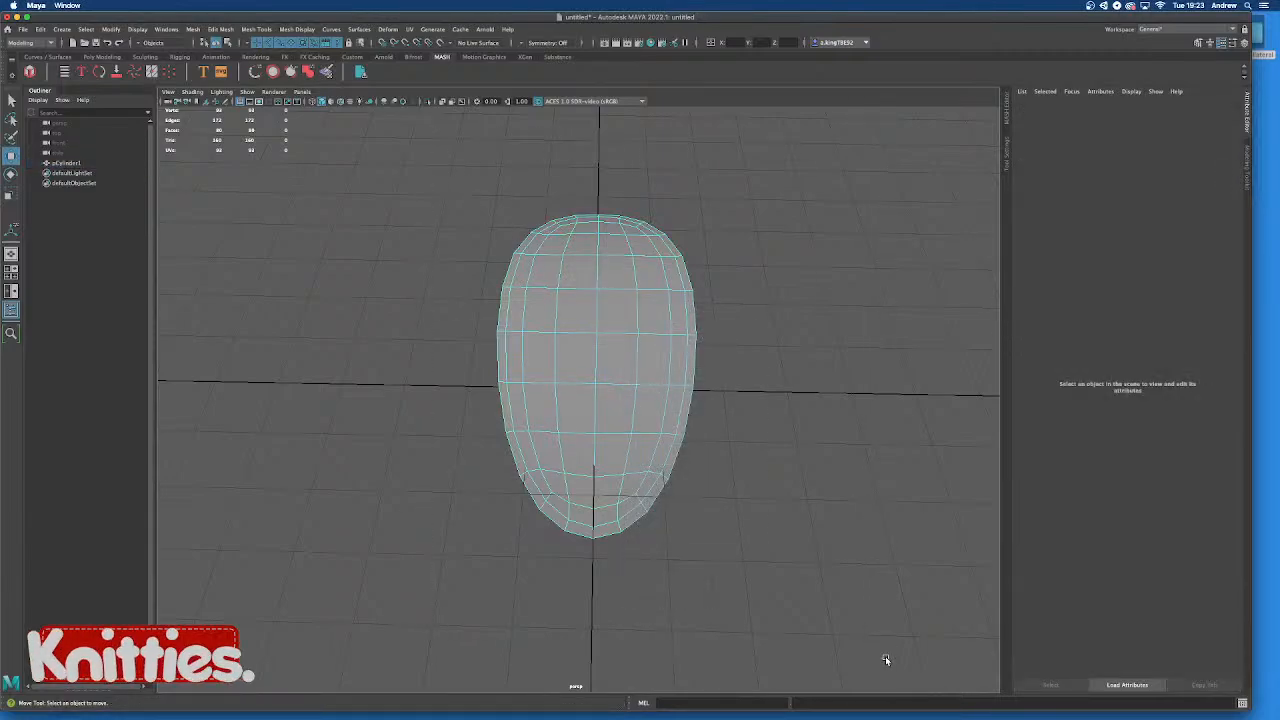
left_click_drag(885, 658, 440, 160)
left_click_drag(651, 517, 736, 486, "alt")
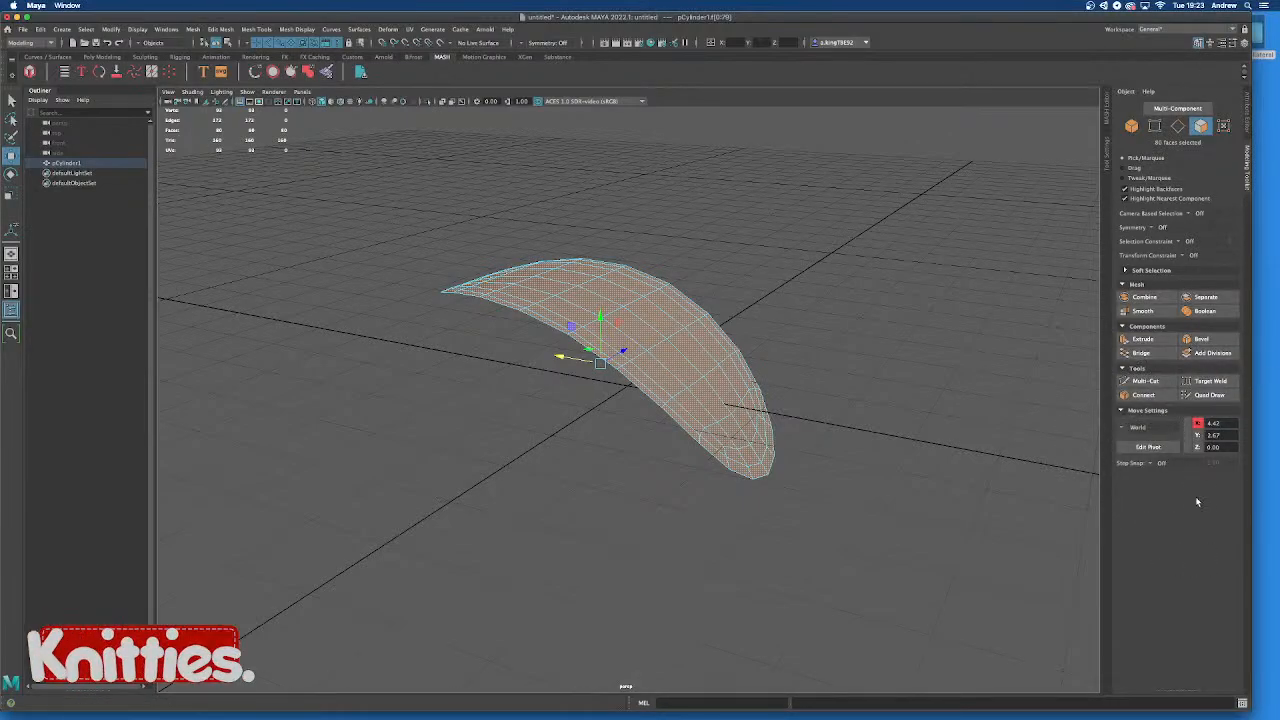
left_click(1143, 340)
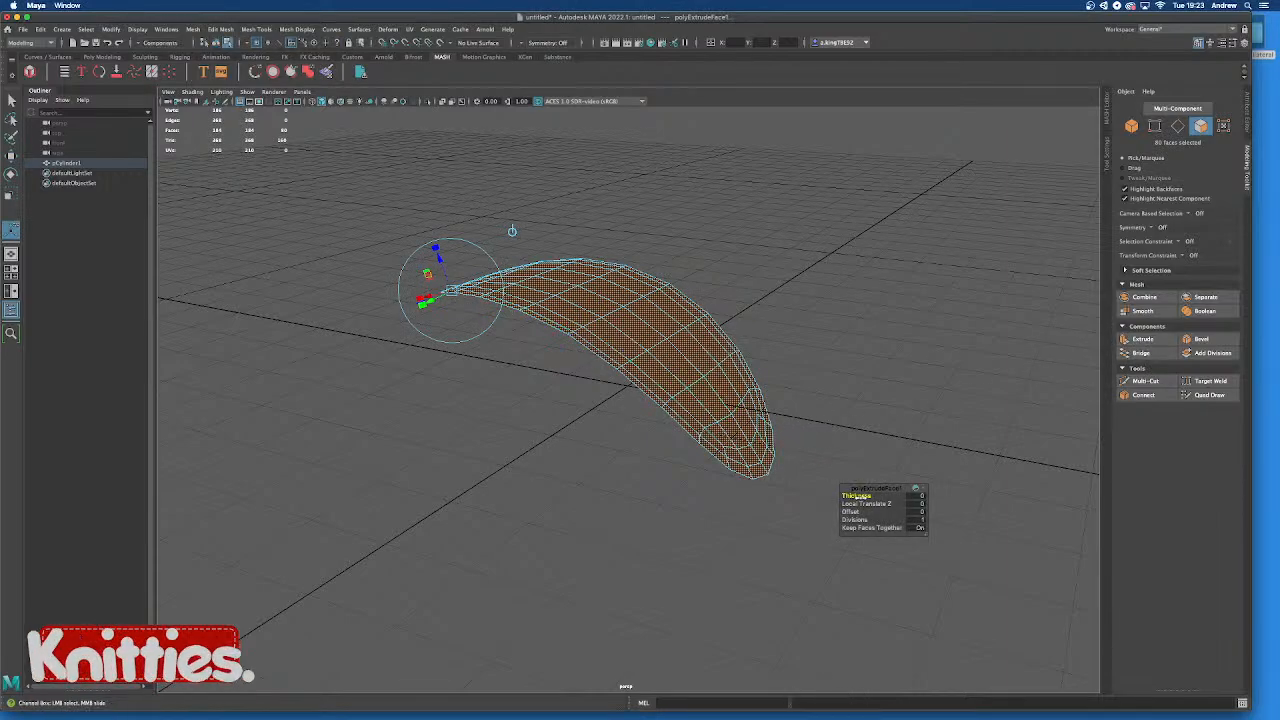
middle_click_drag(857, 497, 870, 503)
mouse_move(583, 467)
left_mouse_down("alt")
mouse_move(703, 489)
mouse_move(740, 457)
mouse_move(651, 443)
mouse_move(560, 466)
left_mouse_up("alt")
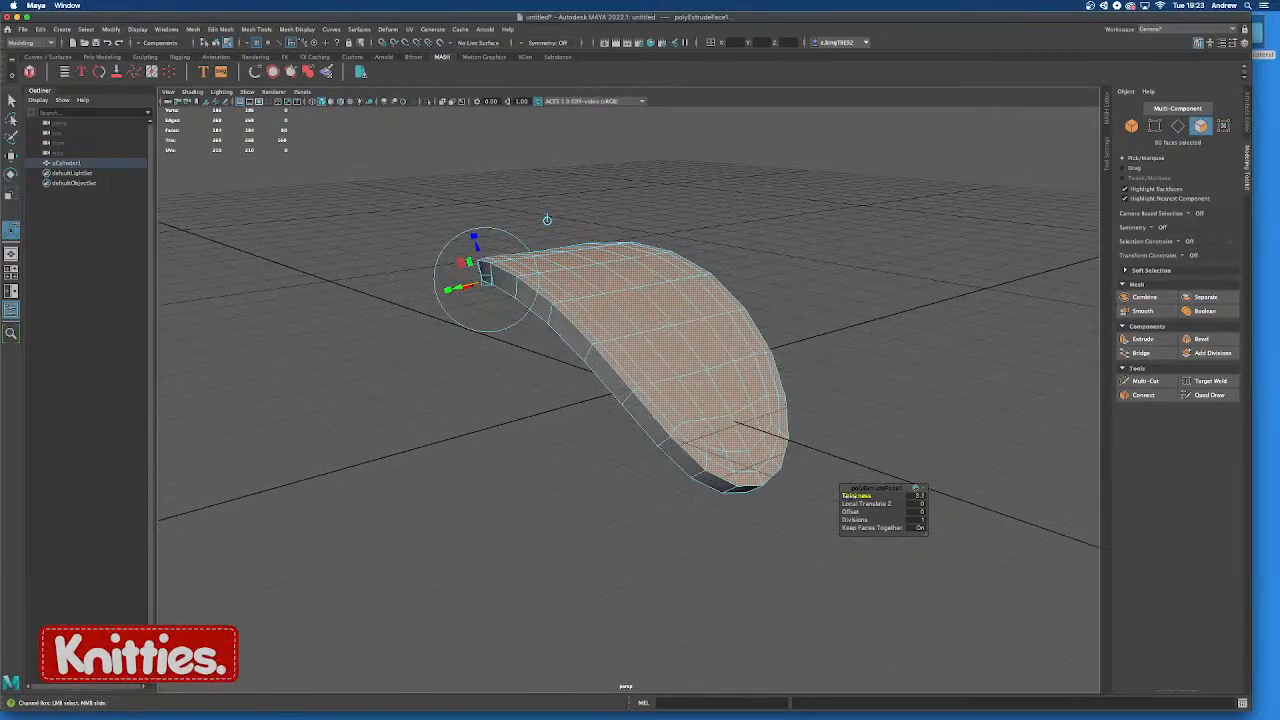
left_click_drag(643, 502, 673, 494, "alt")
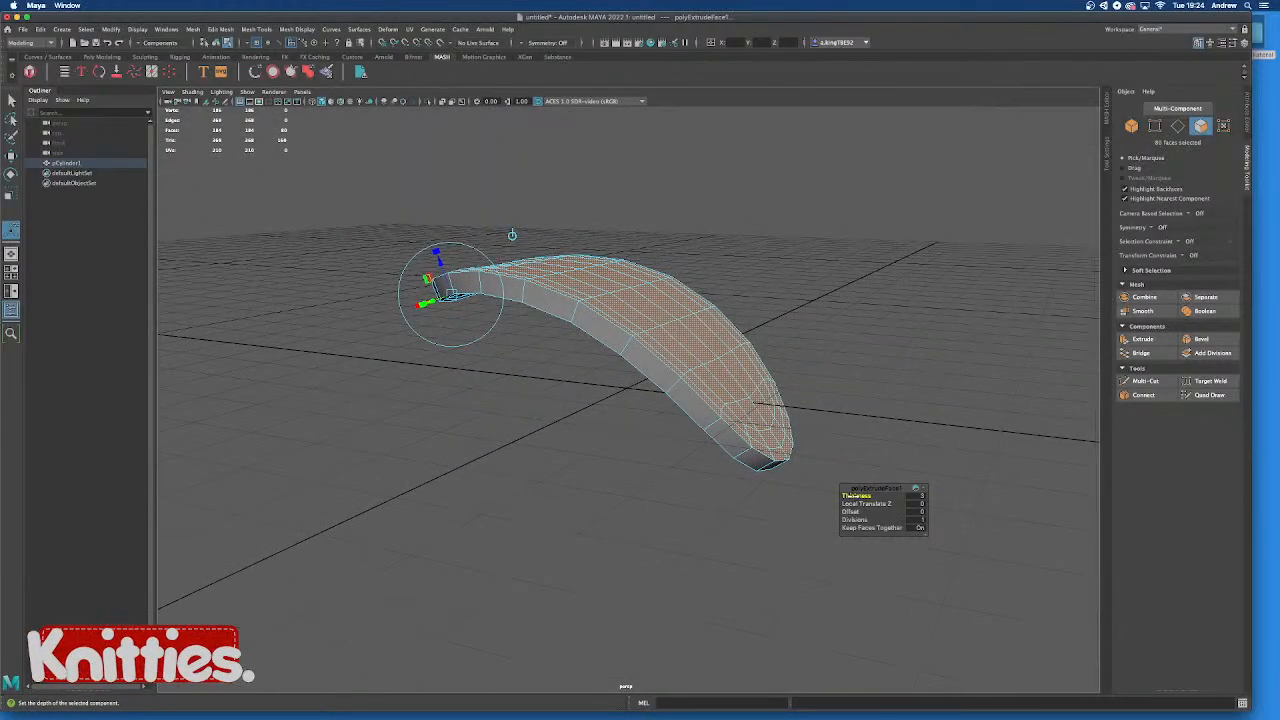
left_click_drag(857, 496, 680, 470)
Bevel the edge loops around the thickened oval's rim with a fraction of 0.5 and increase the bevel's segments
mouse_move(612, 356)
right_mouse_down()
mouse_move(610, 340)
mouse_move(609, 363)
right_mouse_up()
left_click_drag(603, 410, 610, 359, "alt")
double_click(630, 279, "shift")
left_click_drag(608, 277, 798, 365, "alt")
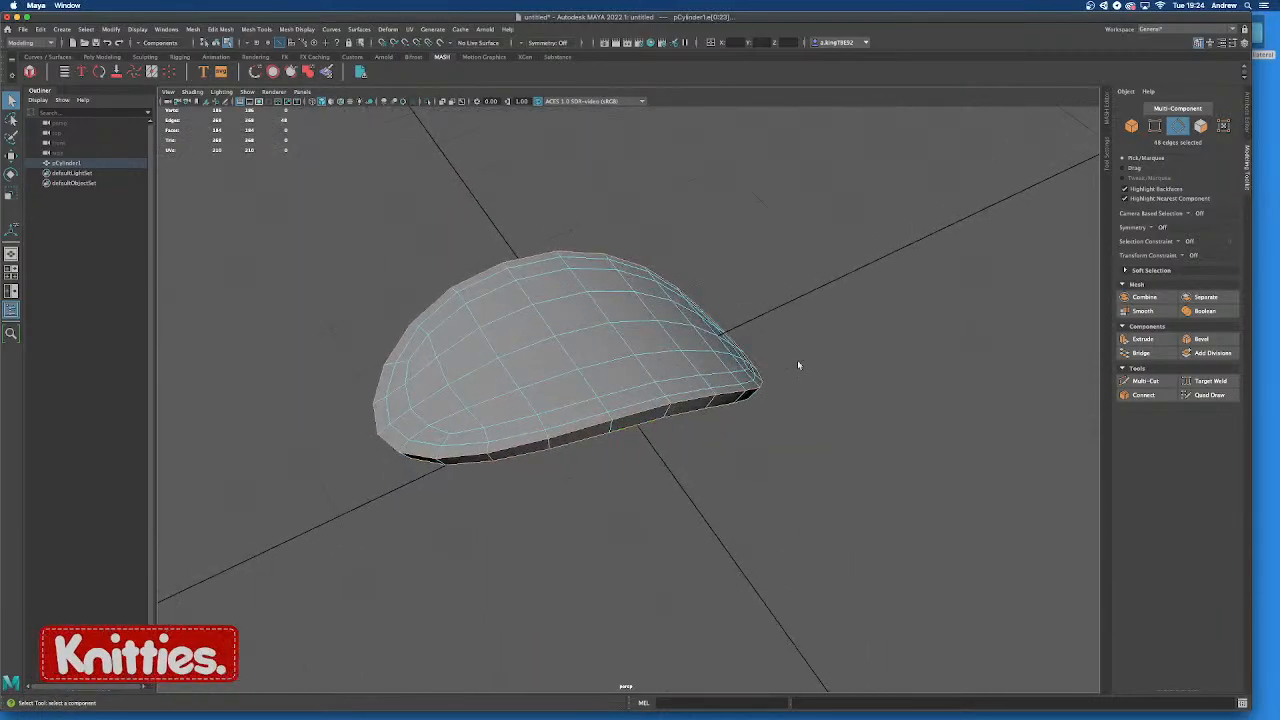
left_click(1201, 340)
left_click_drag(949, 409, 746, 469, "alt")
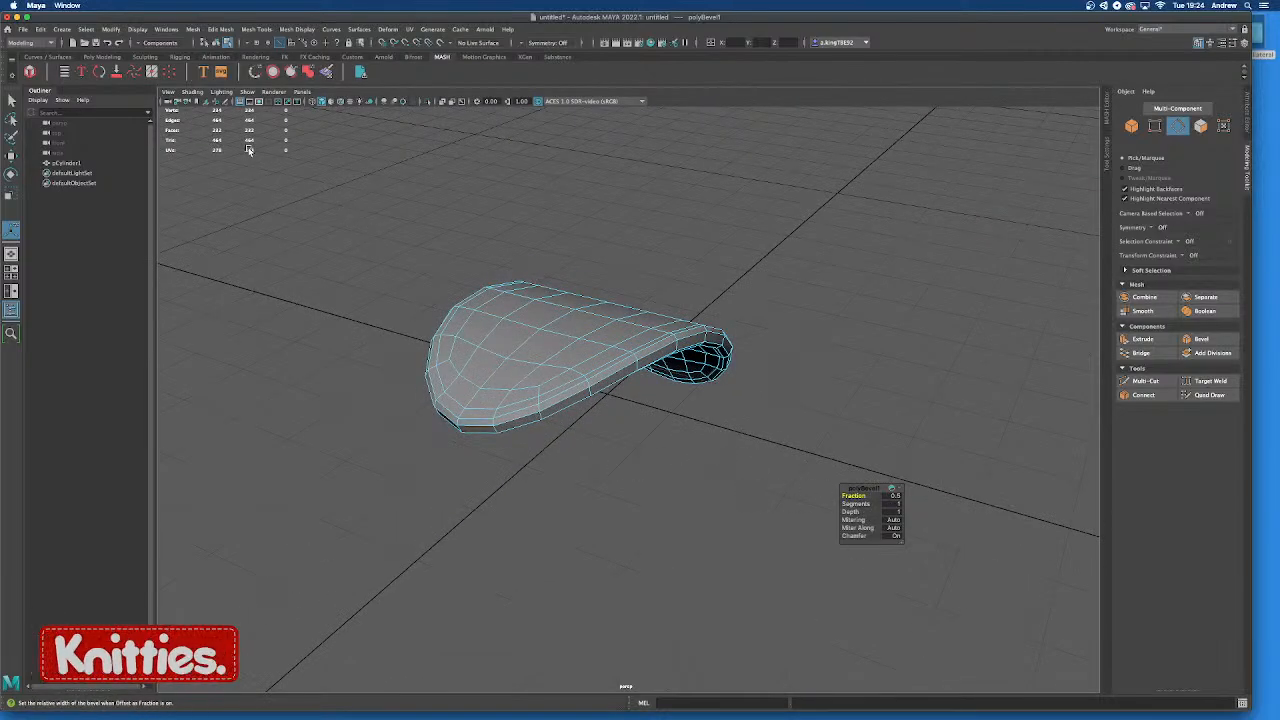
left_click(855, 503)
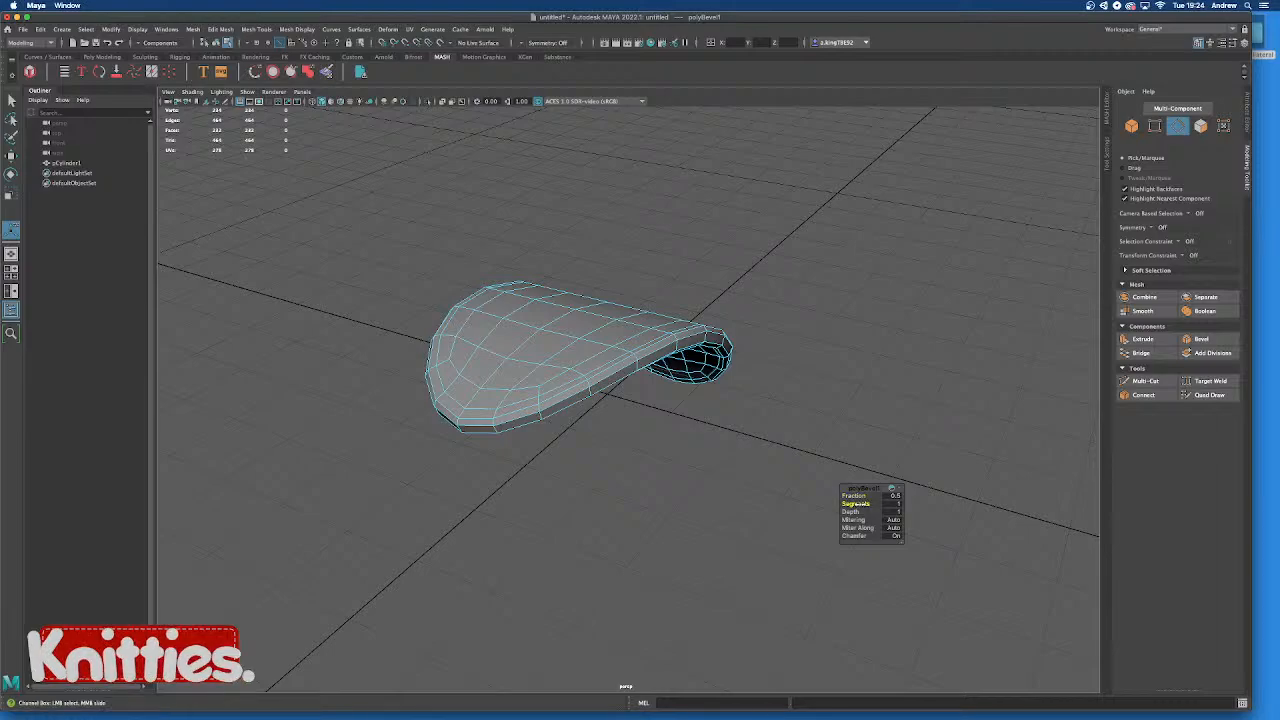
mouse_move(690, 400)
left_mouse_down("alt")
mouse_move(734, 397)
mouse_move(675, 405)
left_mouse_up("alt")
Return the bevelled mesh to object mode and examine its rounded rim from several angles
right_click_drag(686, 327, 777, 263)
left_click_drag(897, 323, 823, 314, "alt")
left_click(749, 371)
left_click_drag(749, 371, 831, 397, "alt")
left_click(920, 309)
left_click_drag(921, 321, 743, 370, "alt")
Select the bevelled arch and move it about 26 units along X, away from the grid centre
left_click(649, 367)
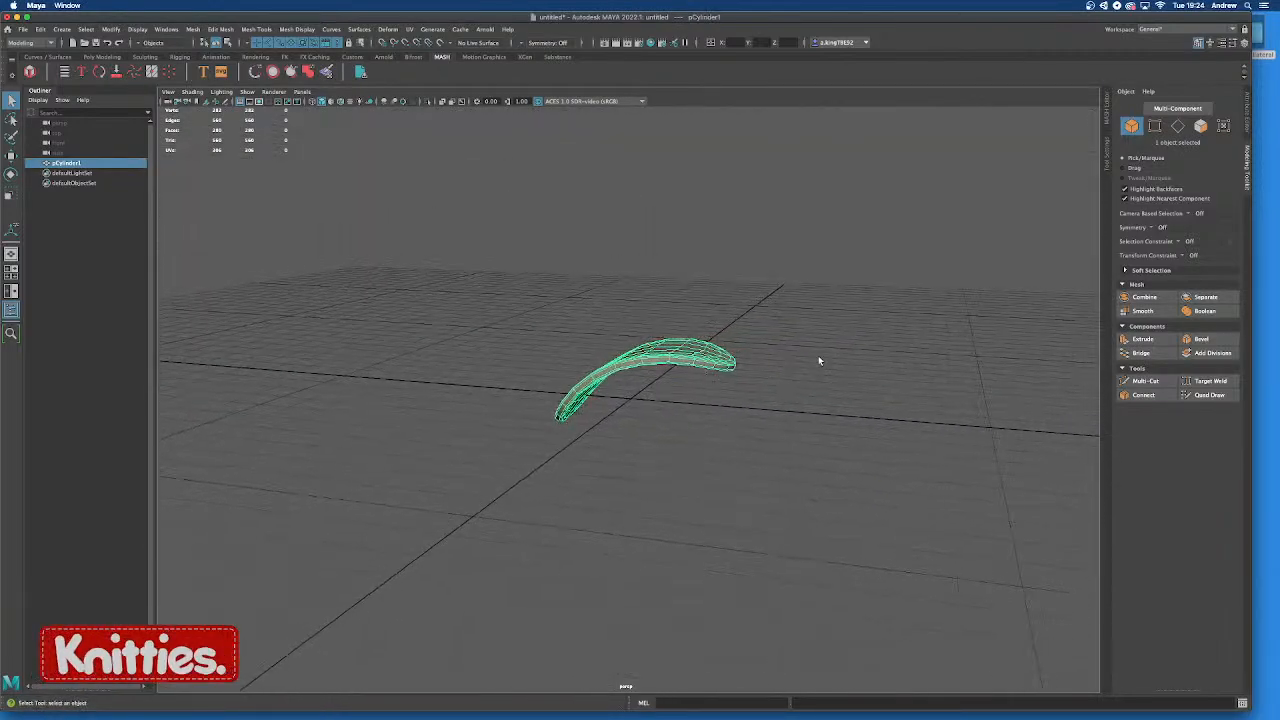
left_click_drag(818, 358, 601, 446, "alt")
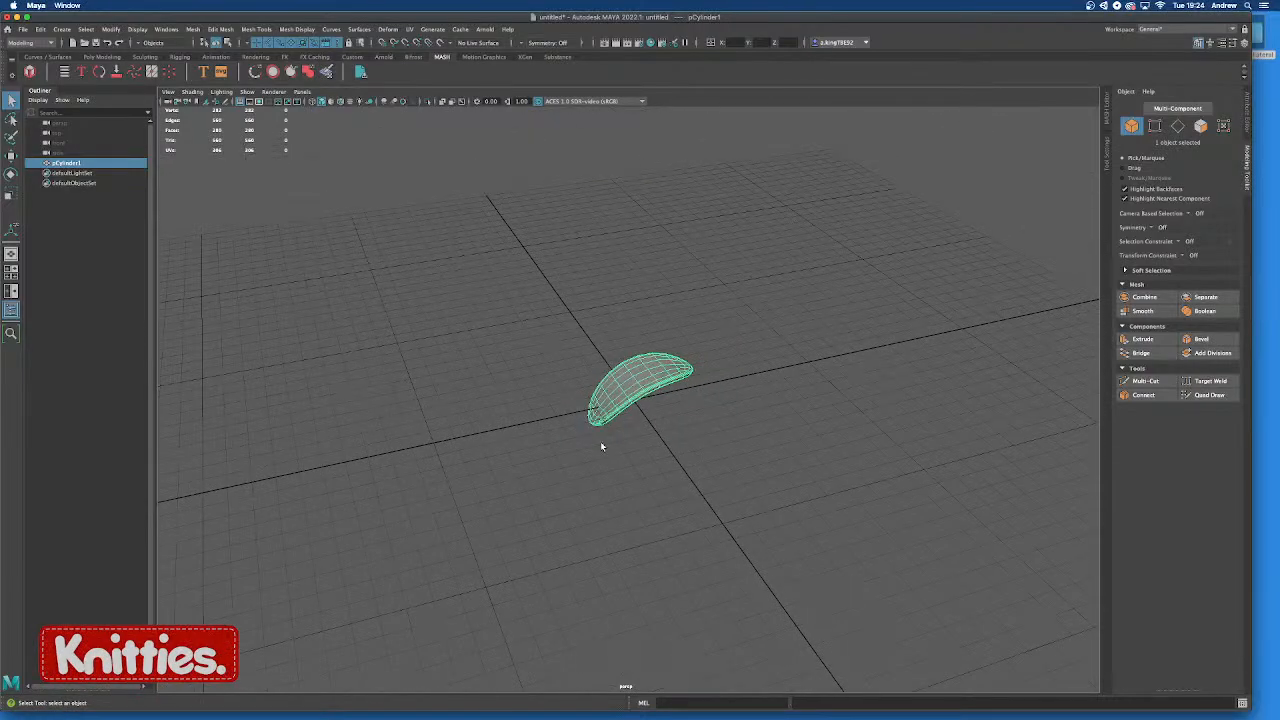
left_click(11, 156)
left_click_drag(420, 360, 515, 358, "alt")
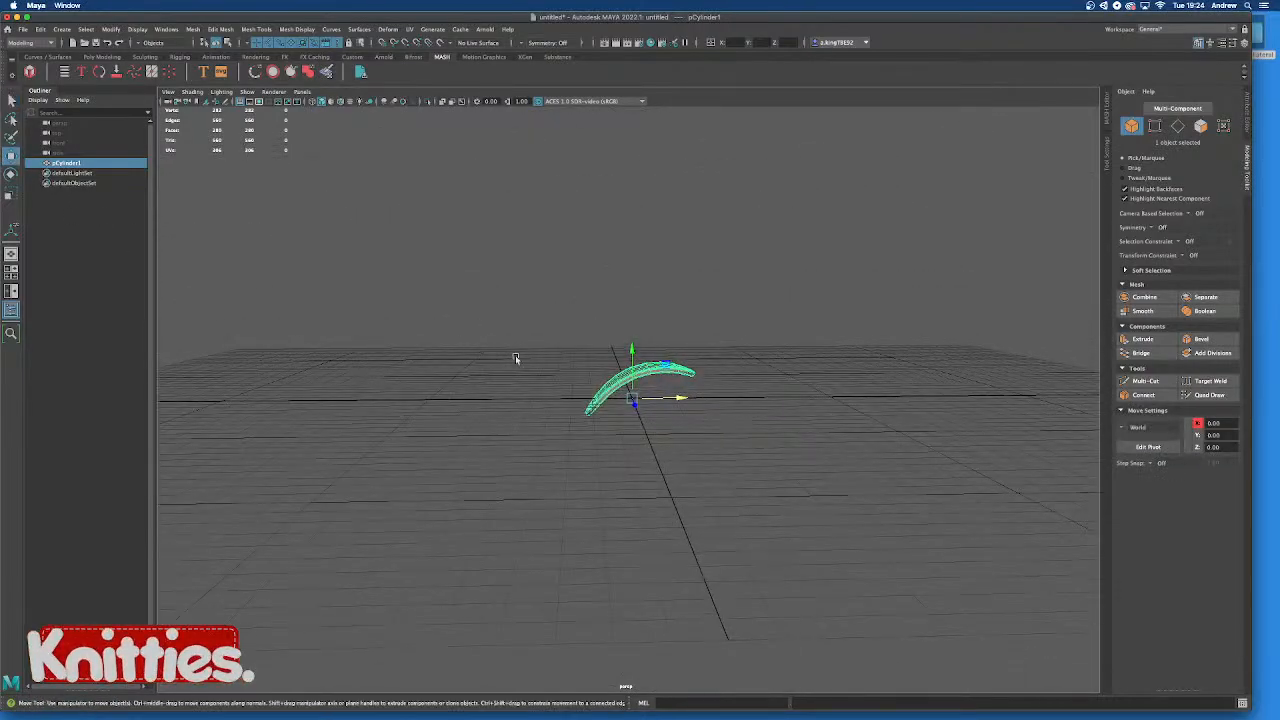
left_click_drag(678, 397, 685, 399)
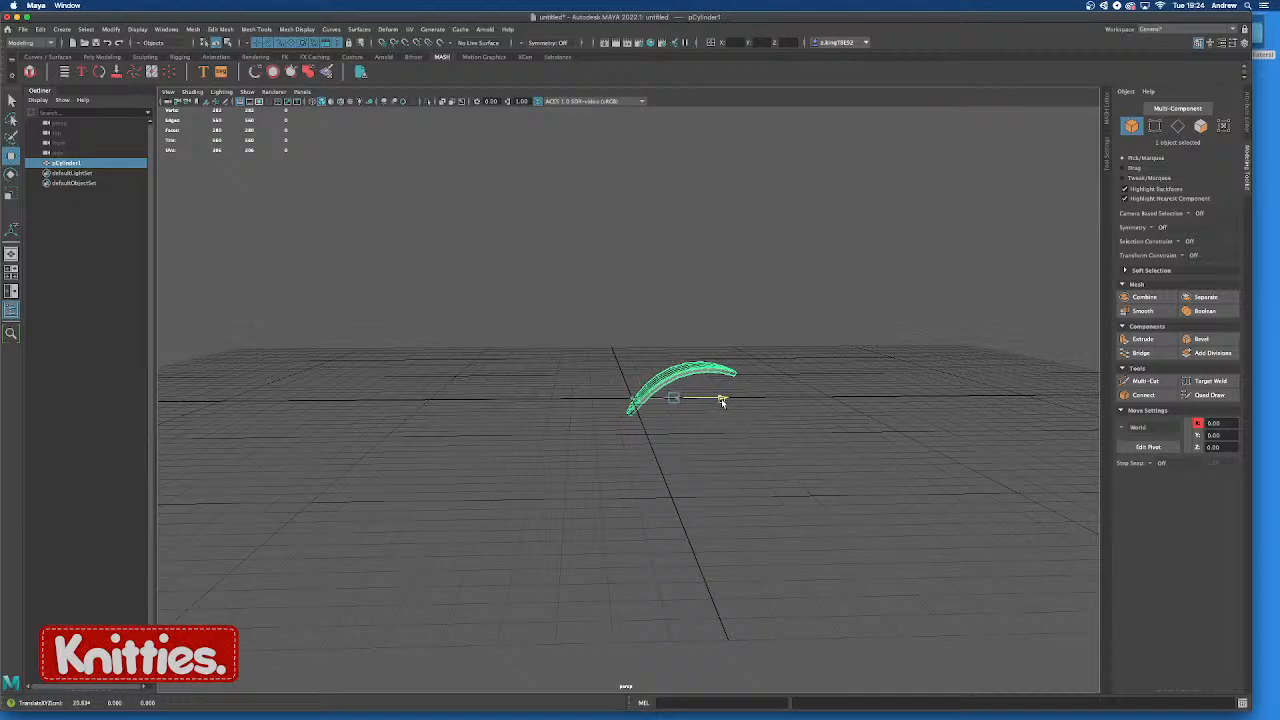
Raise the arch about 7.85 units along Y and fine-tune its X position so its lower end meets the grid origin
left_click_drag(674, 347, 674, 335)
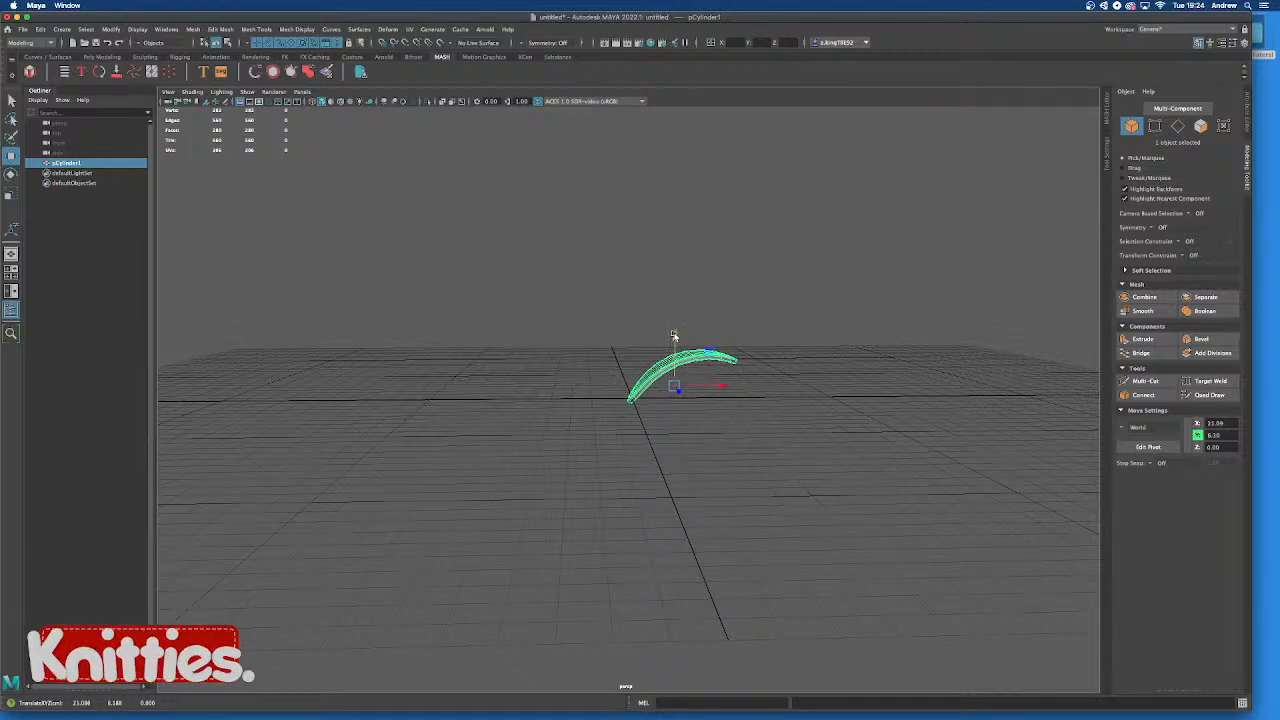
left_click_drag(714, 390, 722, 388)
key("f")
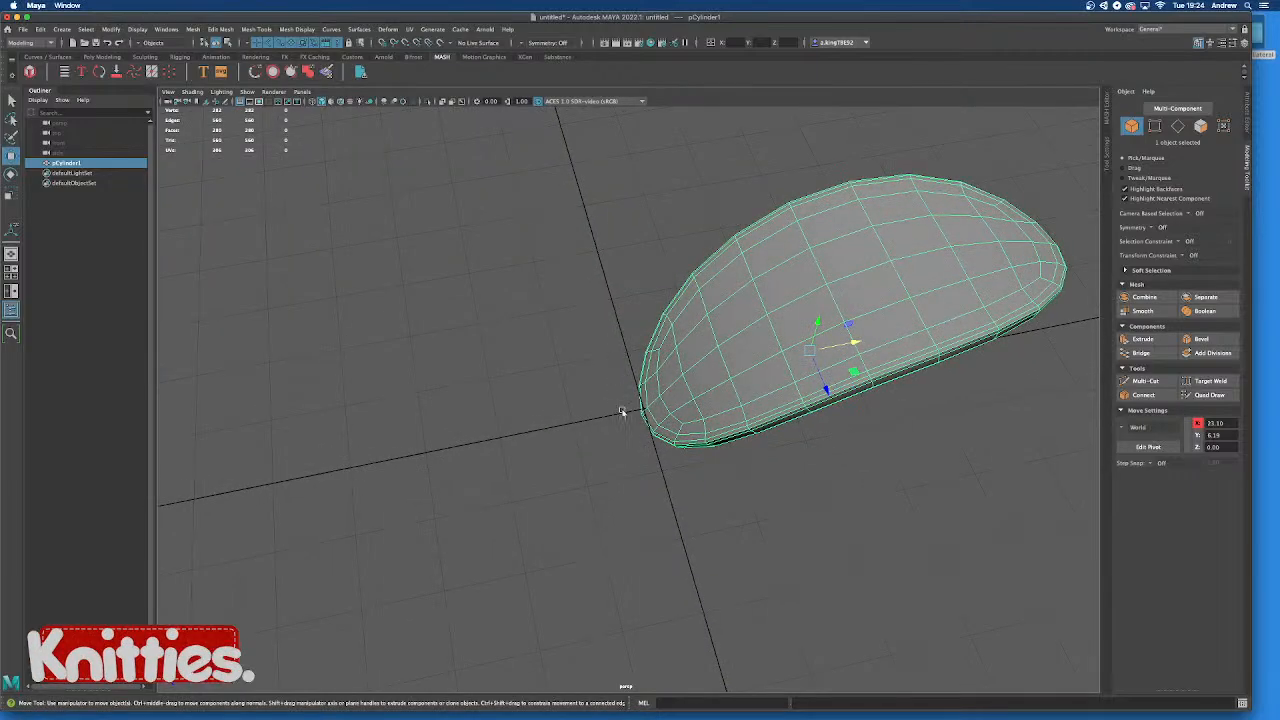
left_click_drag(608, 420, 633, 406, "alt")
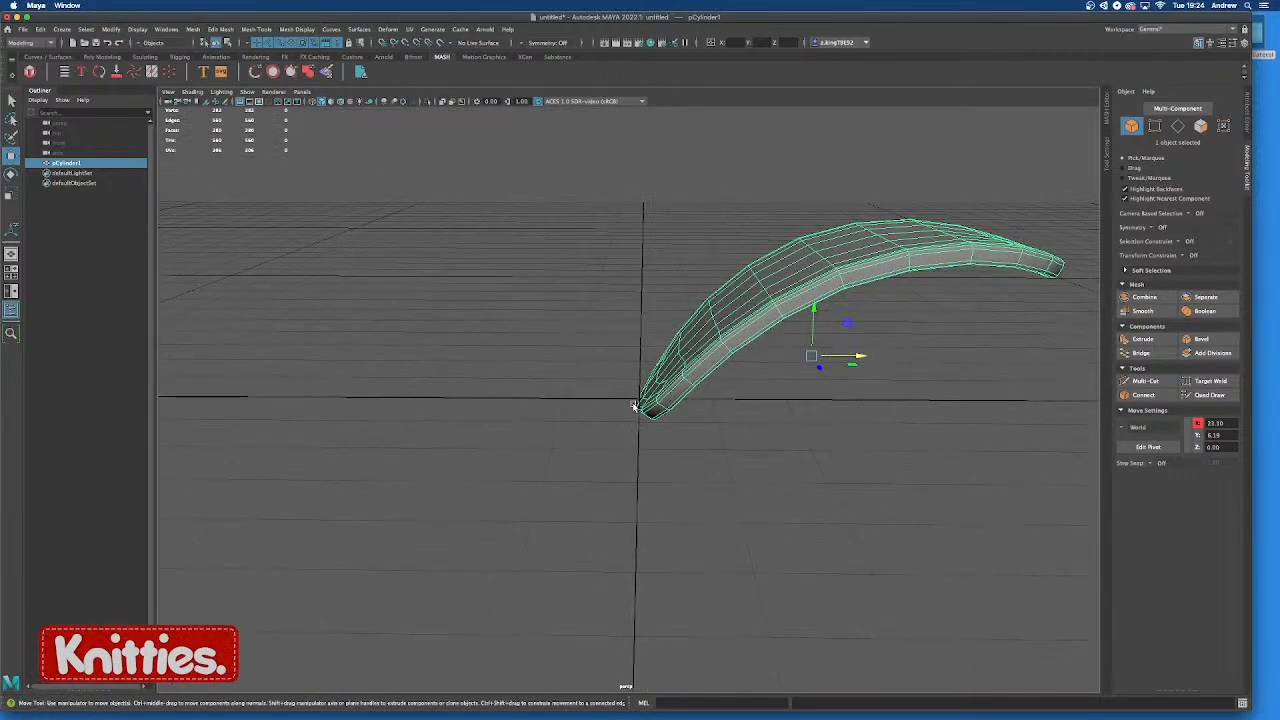
left_click_drag(811, 309, 814, 292)
left_click_drag(757, 380, 700, 378, "alt")
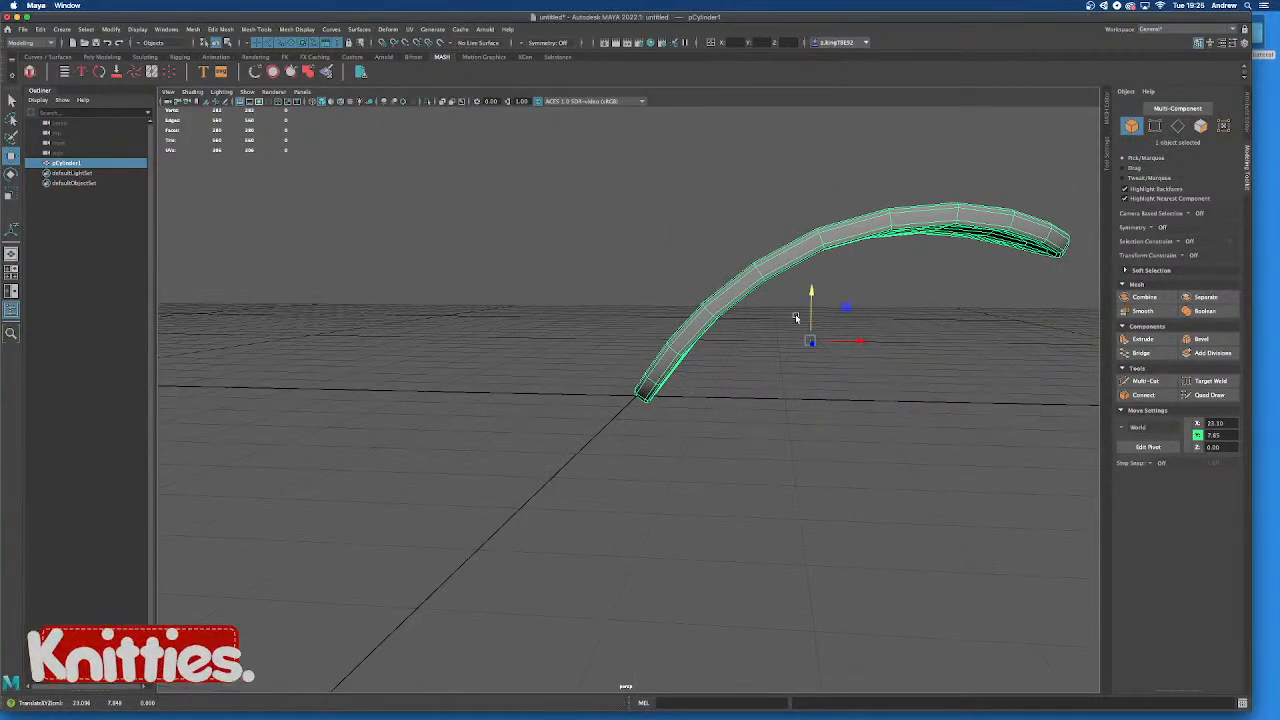
left_click_drag(784, 339, 783, 346, "alt")
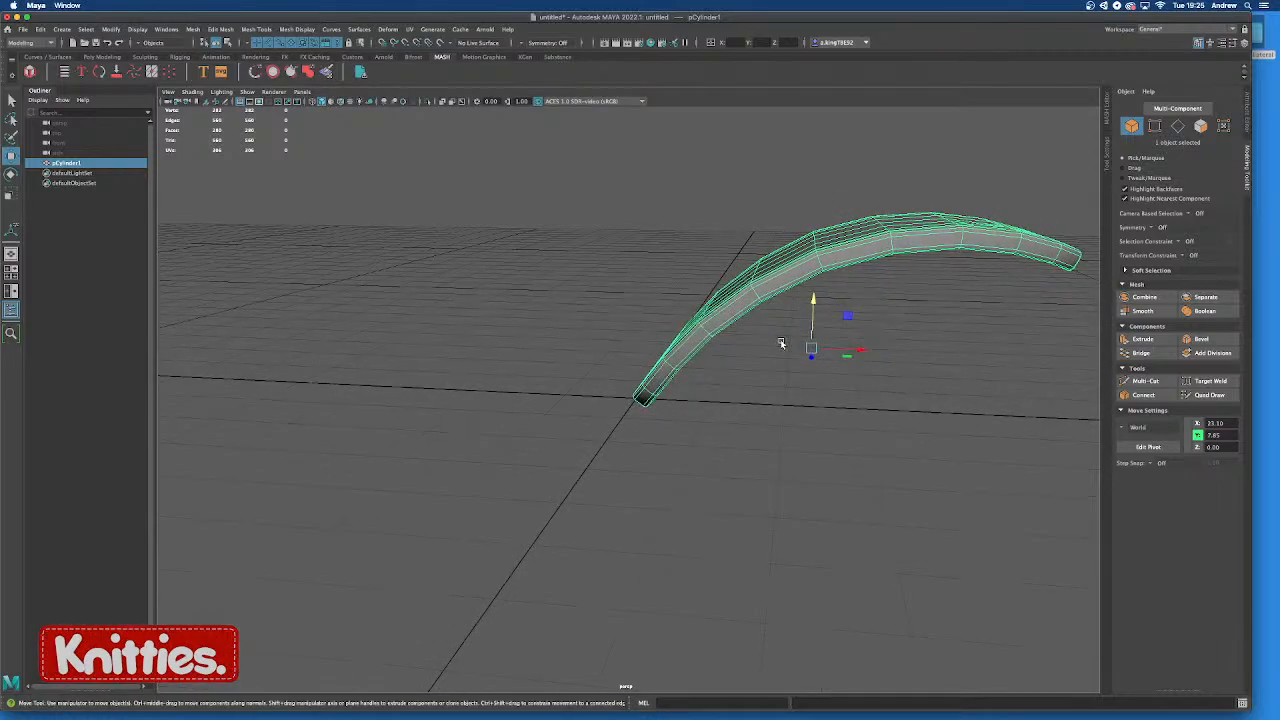
key("e")
left_click_drag(836, 312, 814, 305)
key("super+z")
Place the arch's pivot at its lower end on the grid origin and freeze the arch's transformations
left_click_drag(704, 416, 790, 316, "alt")
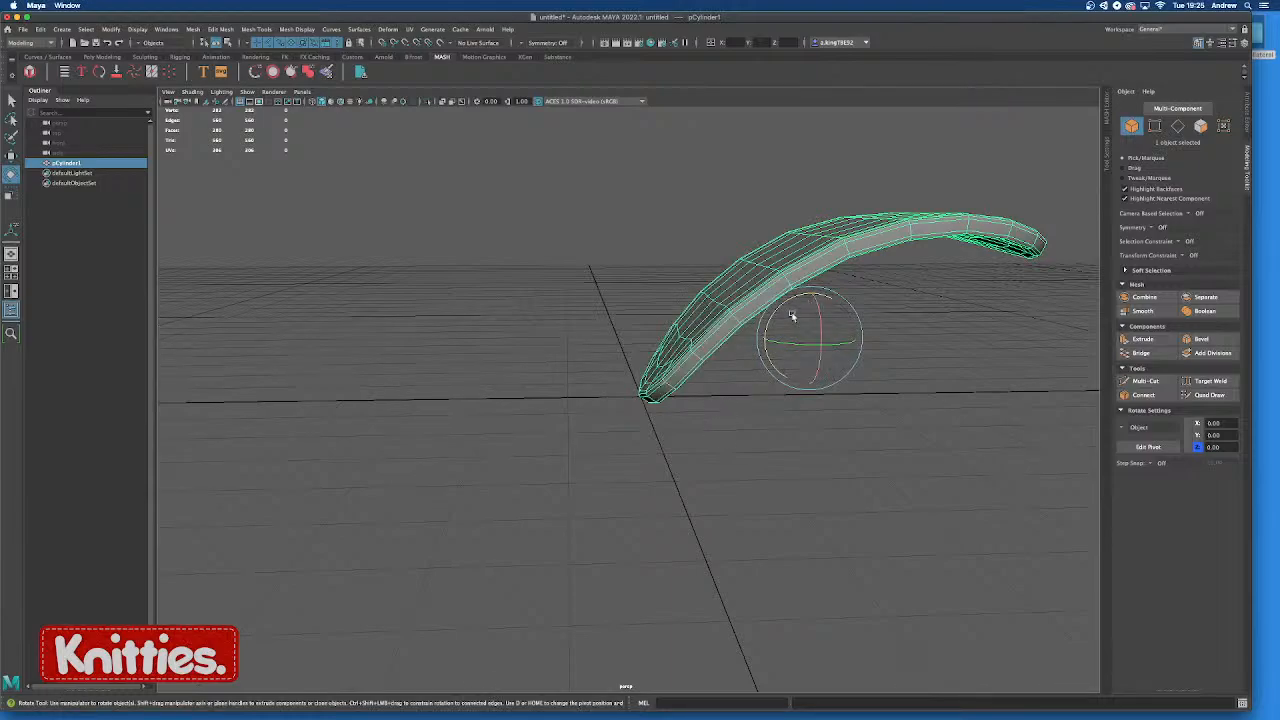
key("d")
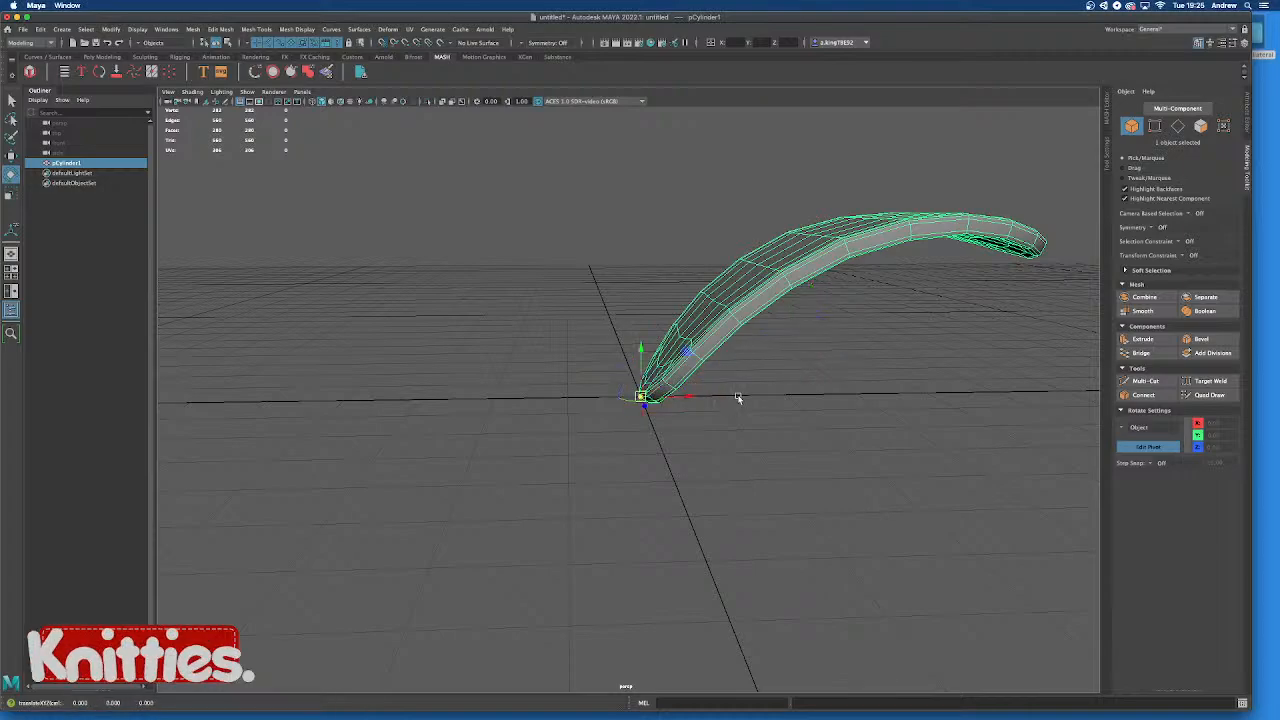
left_click_drag(811, 360, 817, 371, "alt")
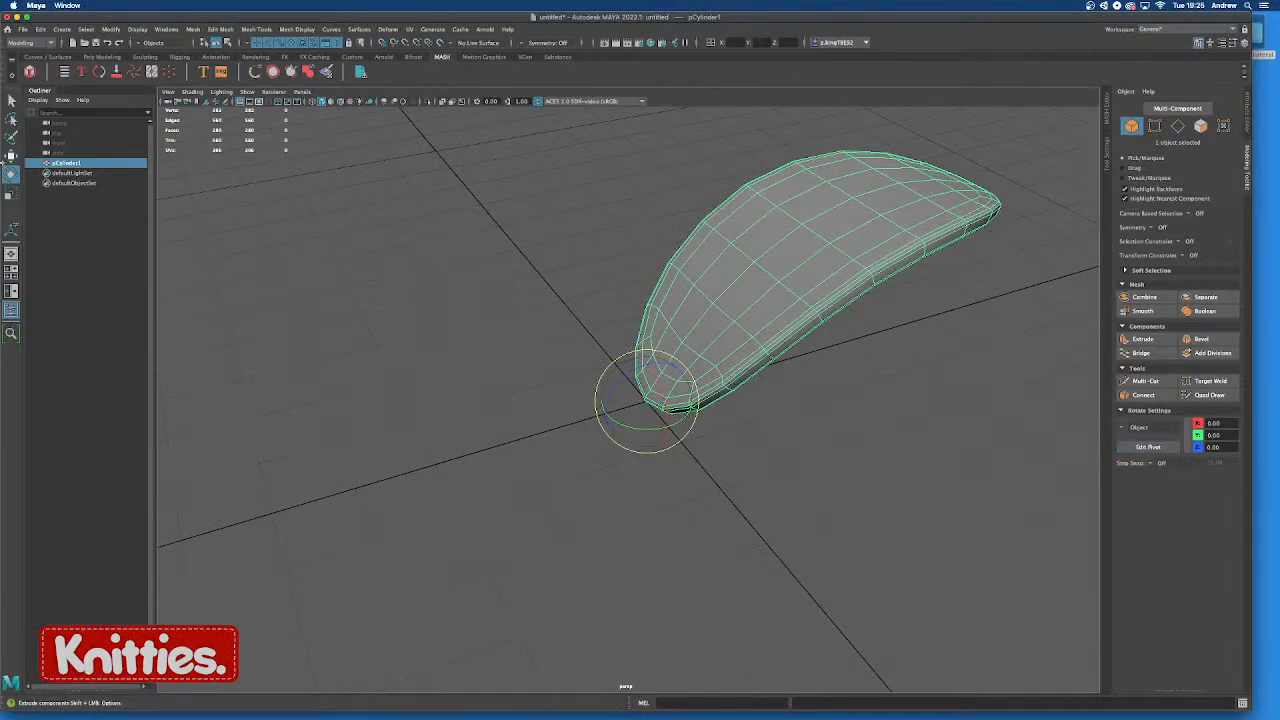
left_click(116, 31)
left_click(150, 68)
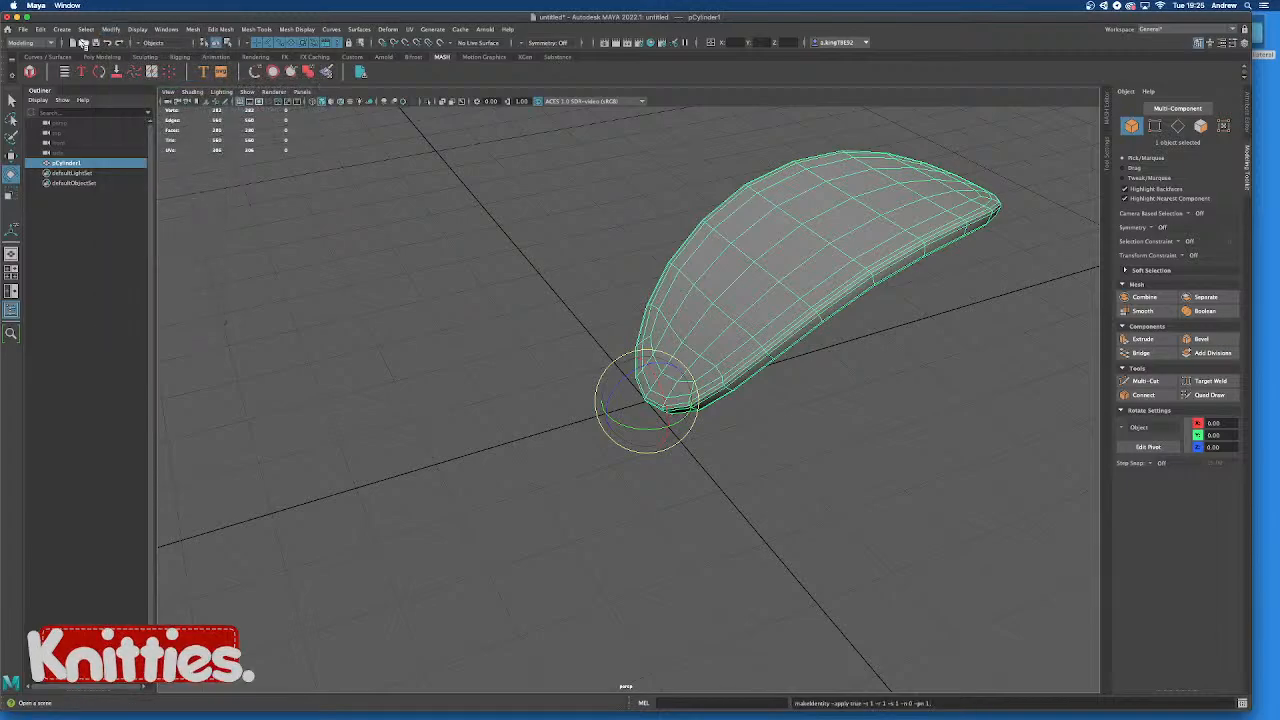
Delete the construction history of all objects in the scene, then reselect the arch mesh
left_click(40, 29)
mouse_move(123, 152)
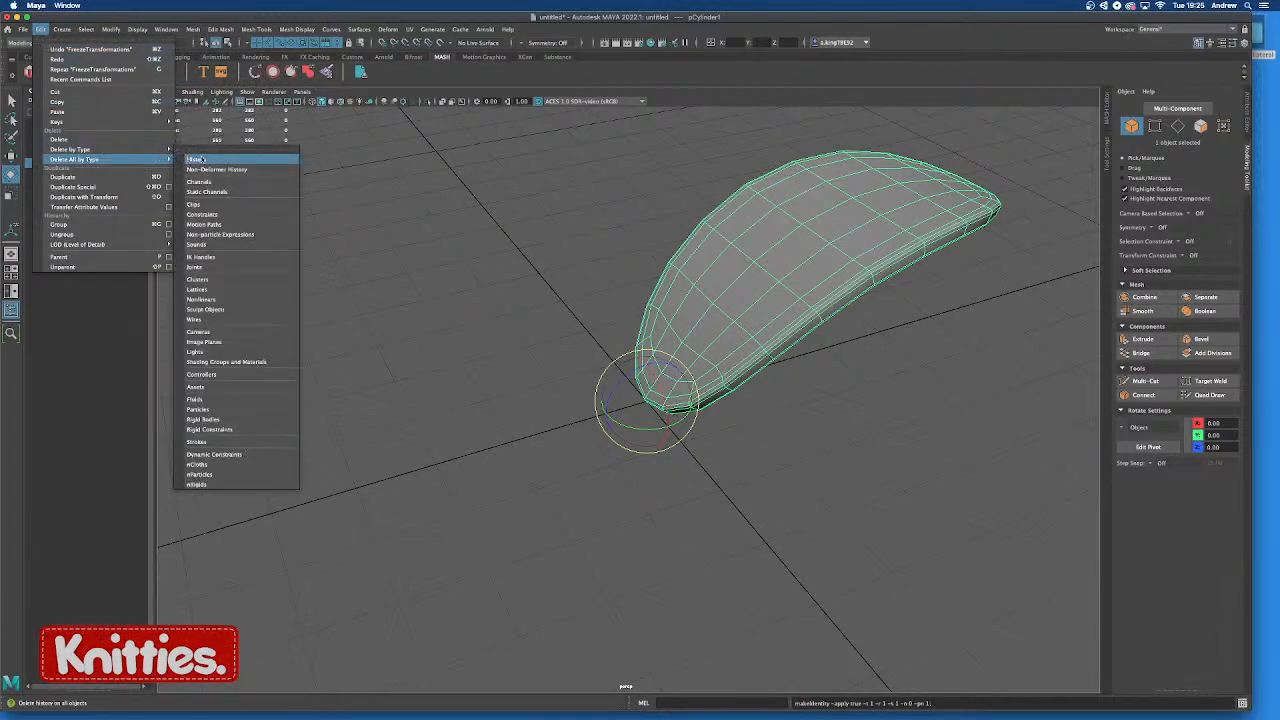
left_click(196, 149)
left_click(454, 191)
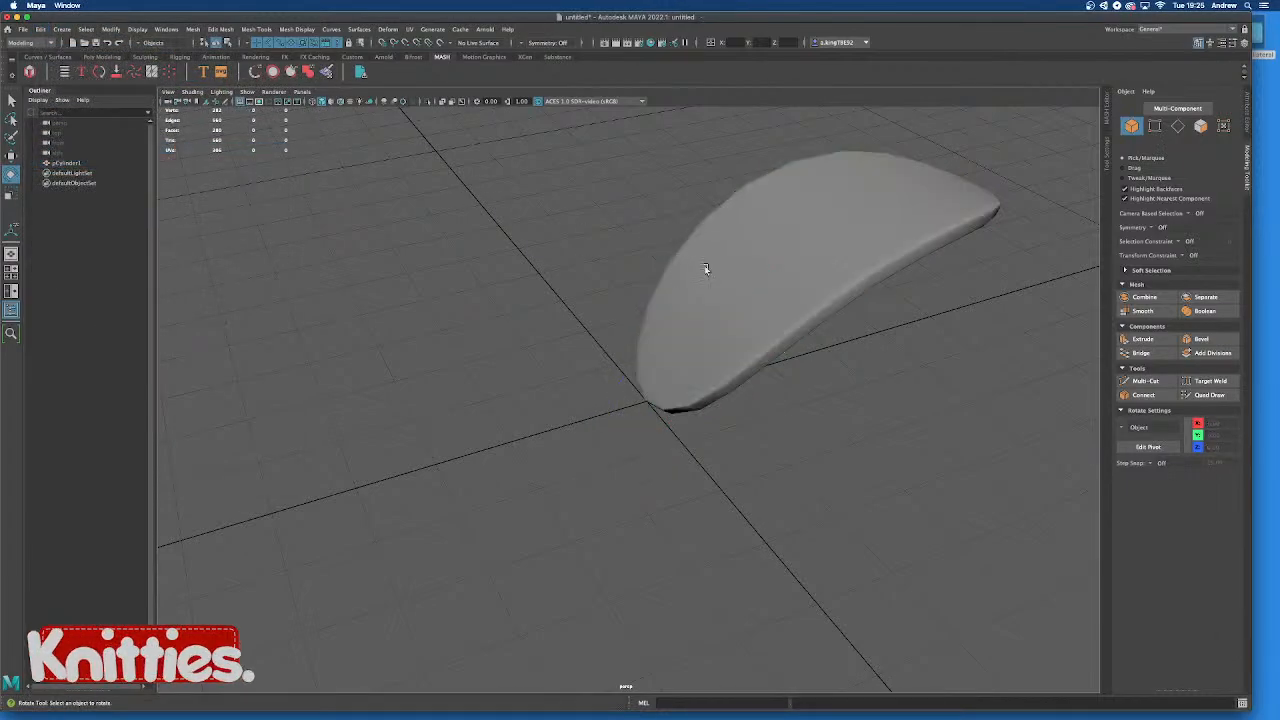
left_click(812, 279)
left_click_drag(812, 279, 757, 271, "alt")
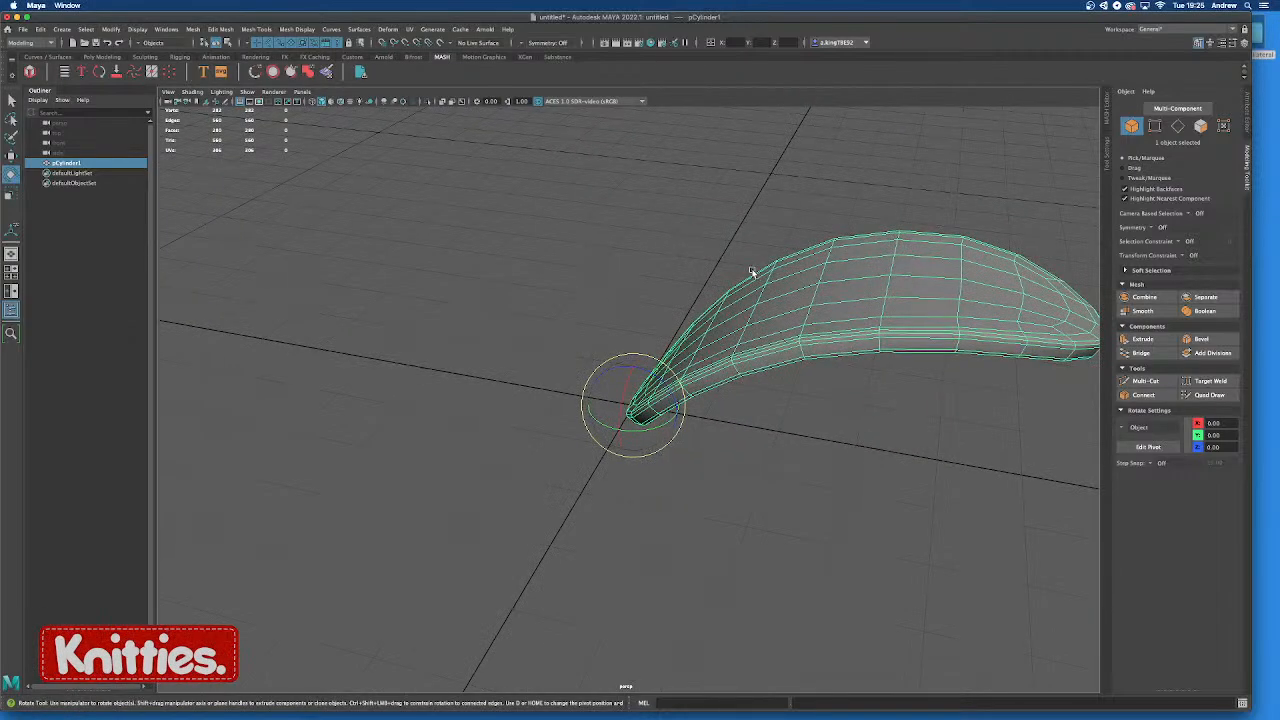
Save the scene in the project's scenes folder as Flower_Leaf in Maya Binary format
key("super+shift+s")
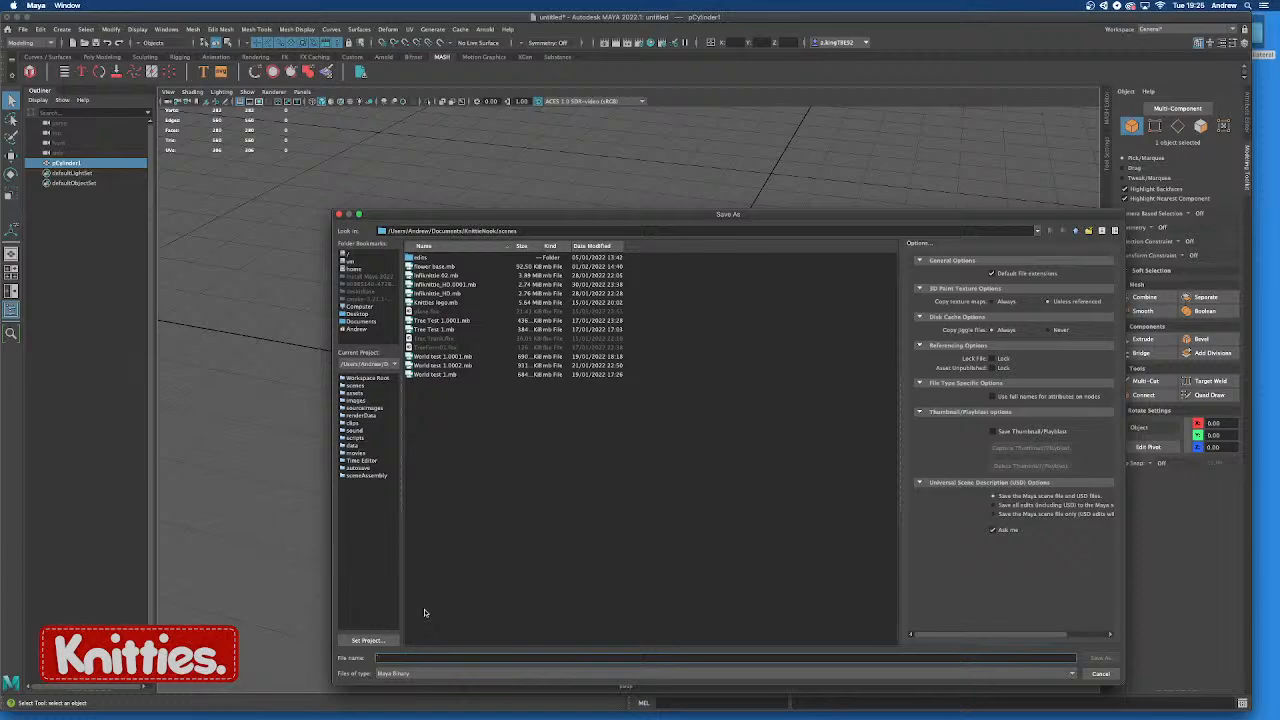
type("f")
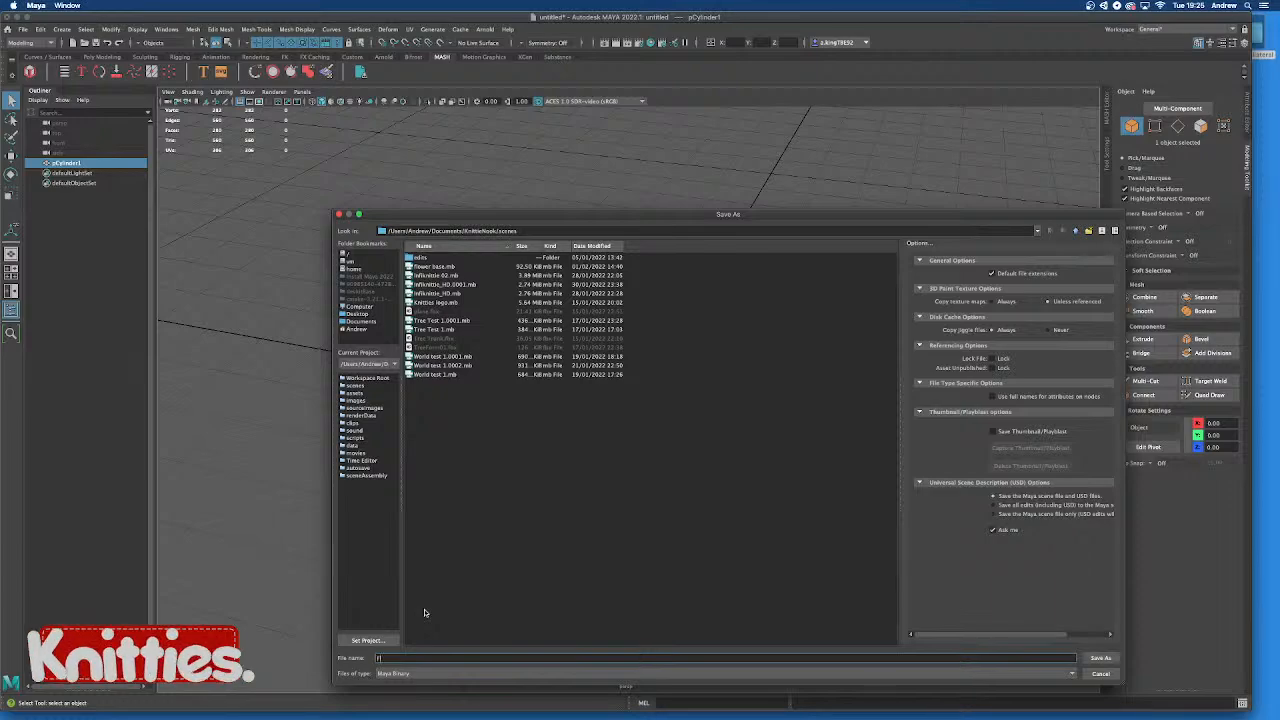
type("lower_Leaf")
left_click(1101, 659)
key("e")
Reselect the leaf mesh and examine its overall shape from several distances and angles
left_click(789, 427)
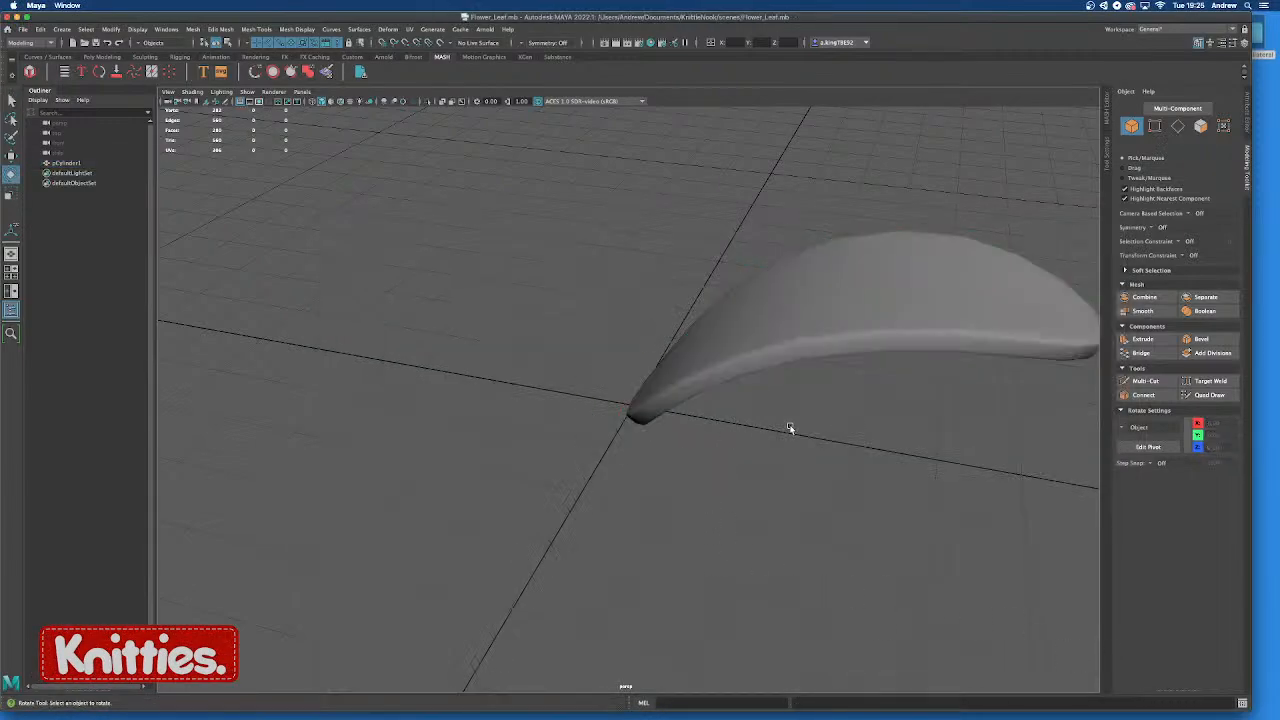
left_click(779, 325)
scroll(779, 325, "down", 5)
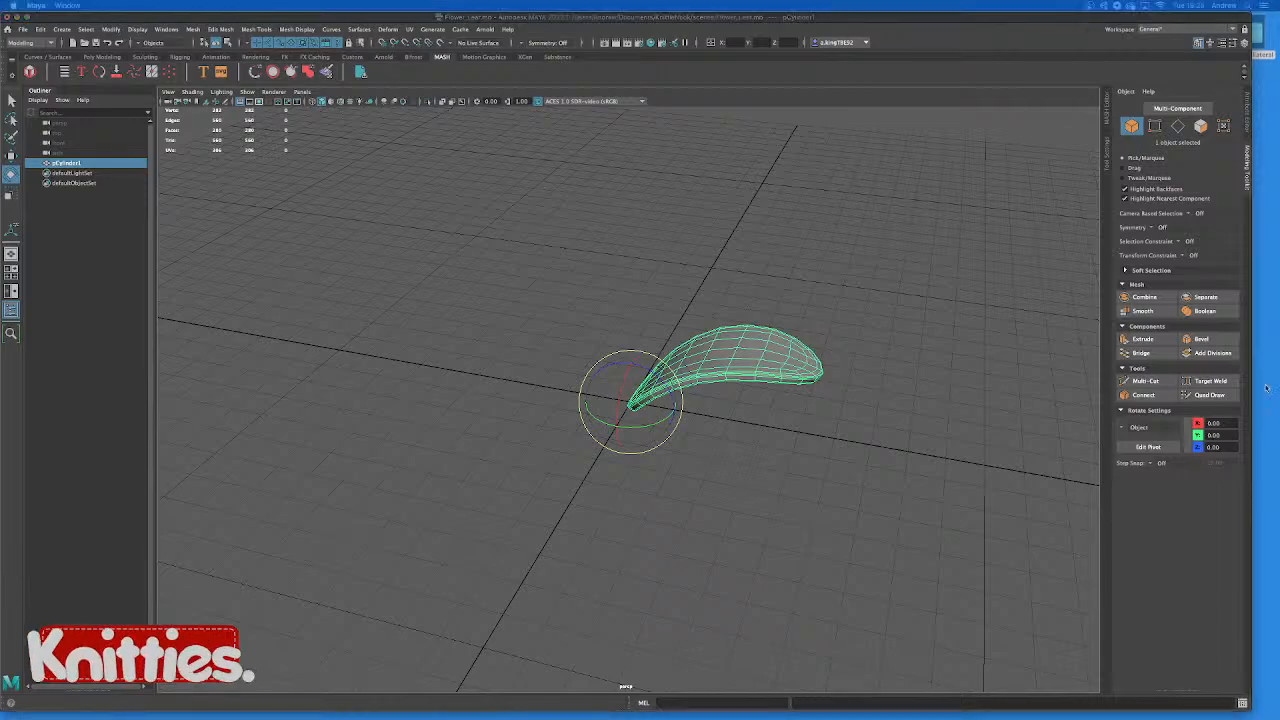
left_click(748, 494)
left_click(700, 366)
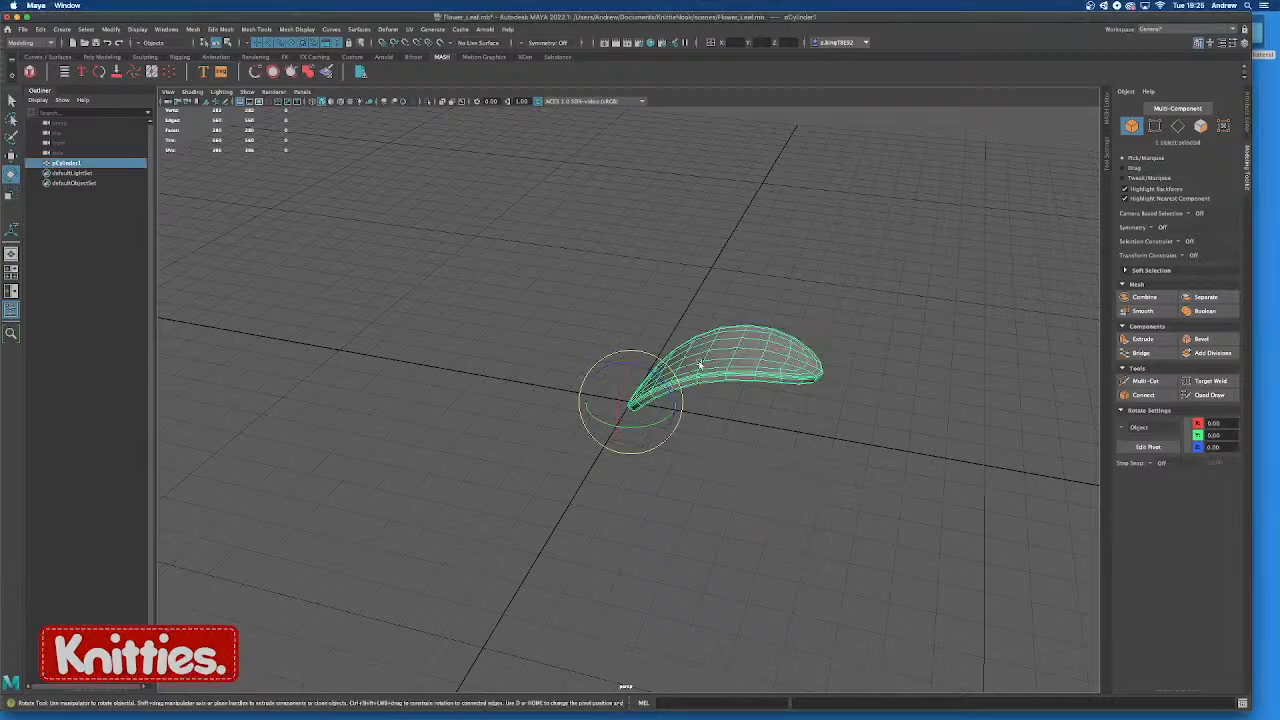
scroll(722, 358, "up", 3)
scroll(722, 358, "up", 5)
scroll(737, 346, "down", 5)
middle_click_drag(740, 338, 660, 343, "alt")
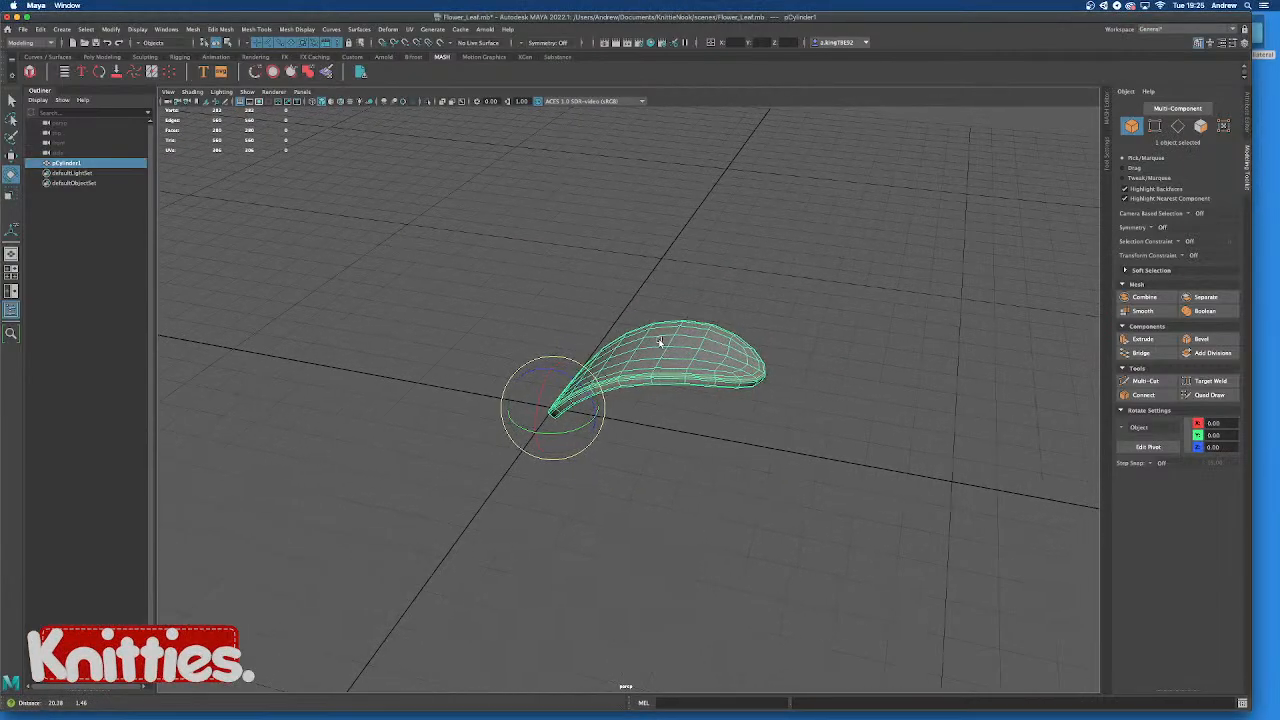
mouse_move(660, 342)
left_mouse_down("alt")
mouse_move(817, 350)
mouse_move(757, 346)
mouse_move(922, 325)
mouse_move(749, 327)
left_mouse_up("alt")
mouse_move(870, 303)
left_mouse_down("alt")
mouse_move(713, 332)
mouse_move(793, 290)
mouse_move(860, 314)
mouse_move(794, 397)
mouse_move(1017, 394)
mouse_move(690, 190)
left_mouse_up("alt")
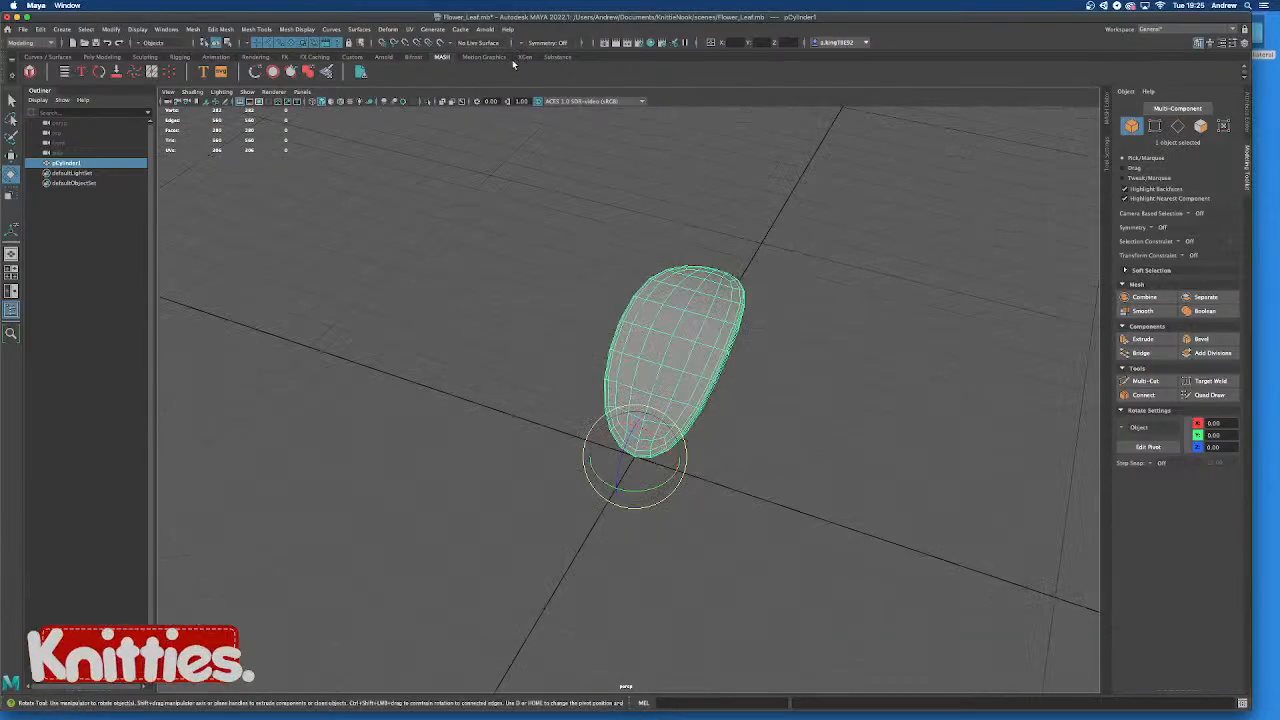
Assign the checker shader to the leaf and widen the UV Editor to show its UV layout up close
left_click(410, 29)
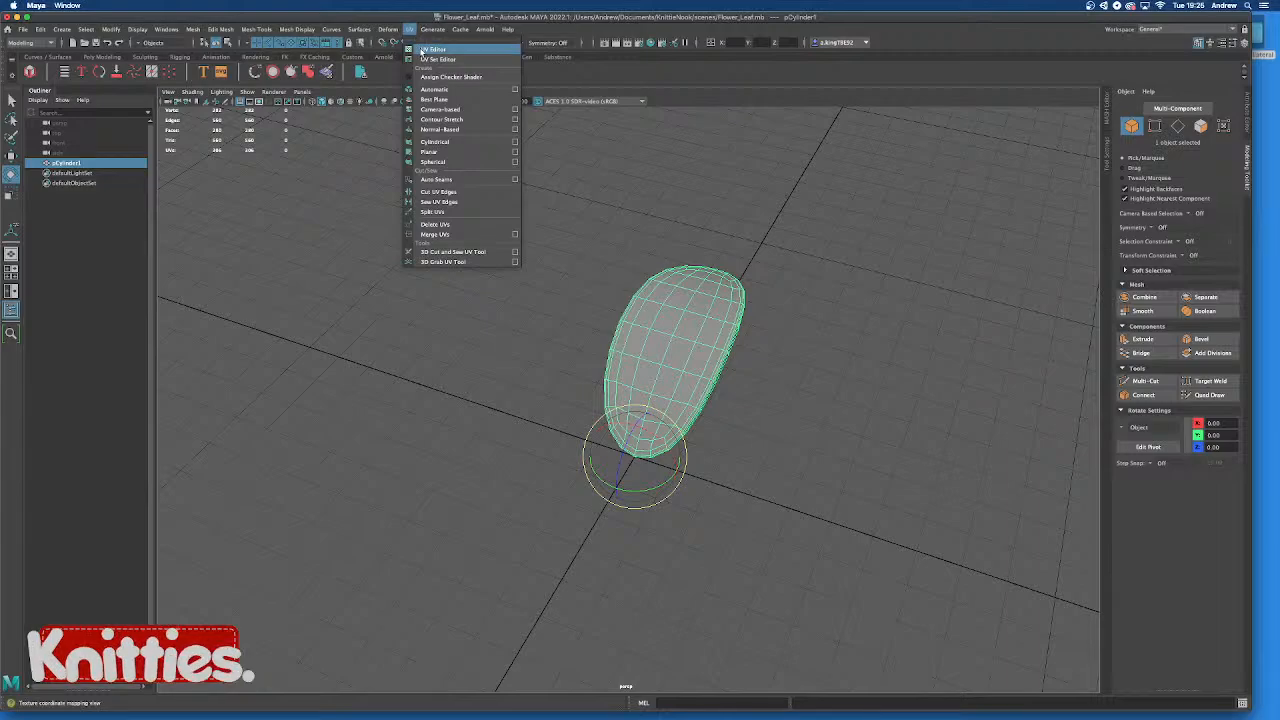
left_click(450, 77)
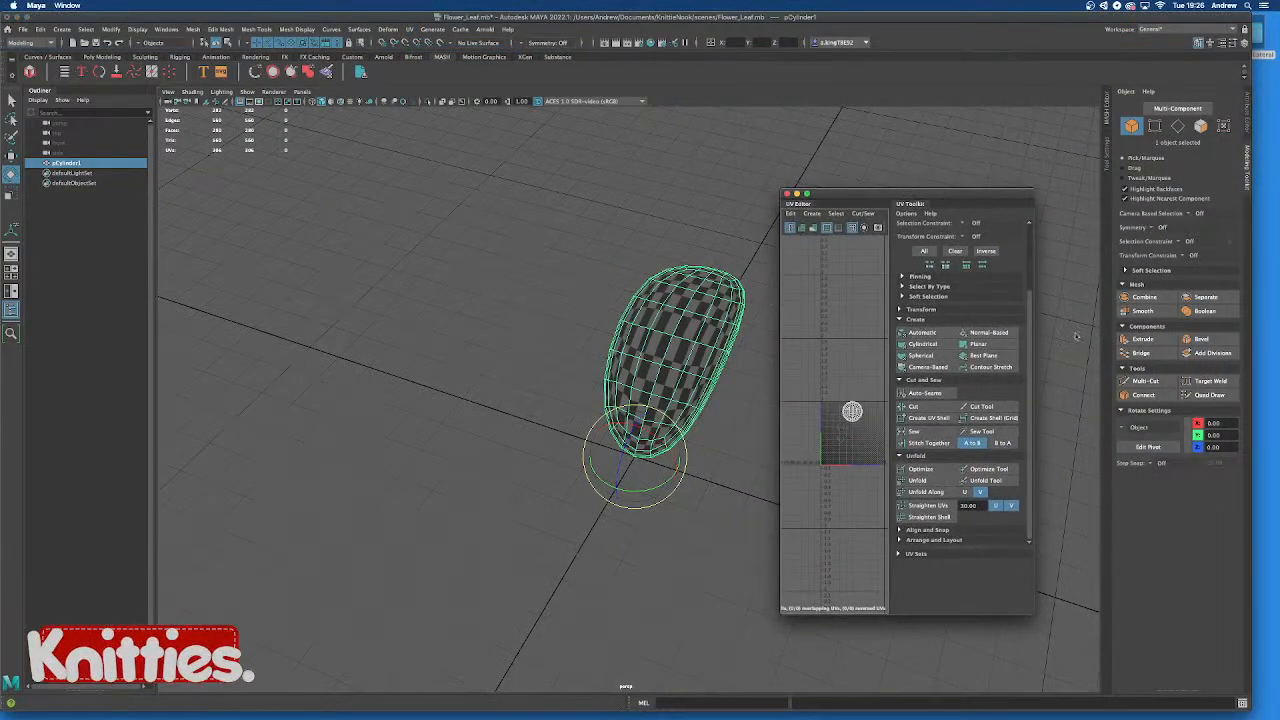
left_click_drag(1035, 381, 1278, 381)
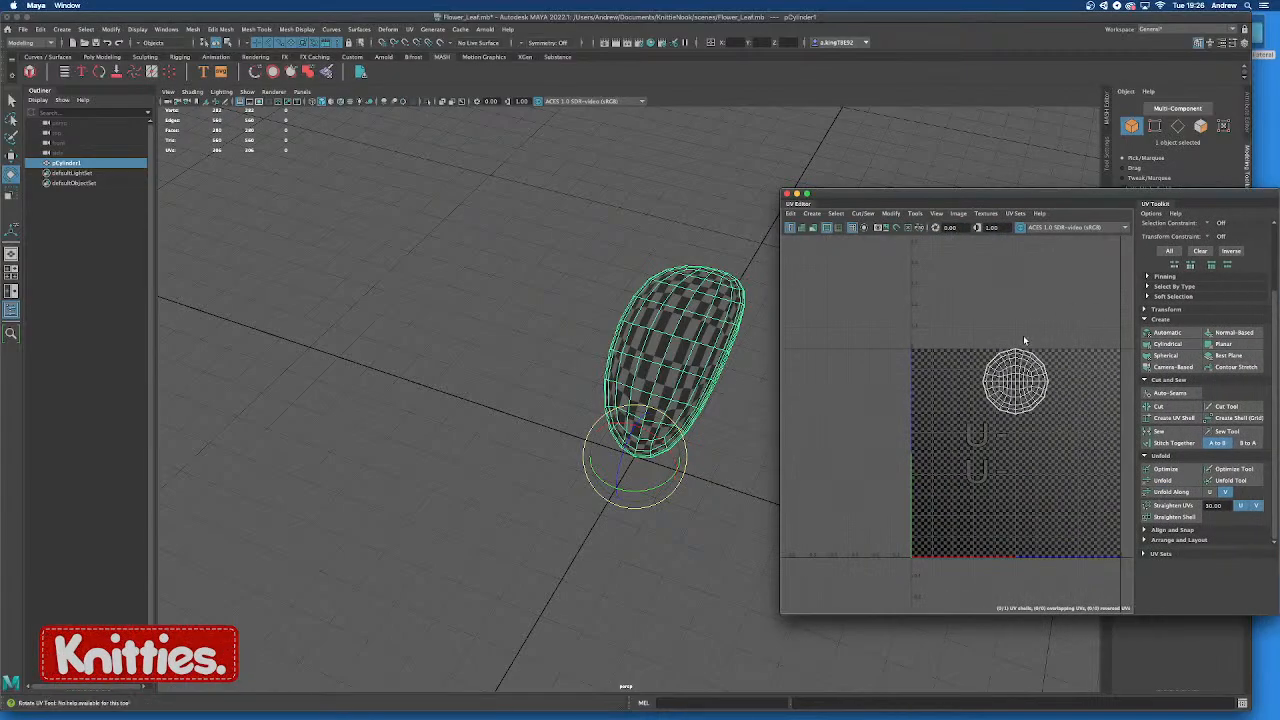
scroll(1023, 340, "up", 5)
Check the checker pattern on the leaf's underside, move the UV Editor aside and apply a planar UV projection to the leaf
mouse_move(655, 333)
left_mouse_down("alt")
mouse_move(615, 380)
mouse_move(686, 350)
mouse_move(700, 398)
mouse_move(552, 420)
mouse_move(514, 392)
mouse_move(668, 337)
left_mouse_up("alt")
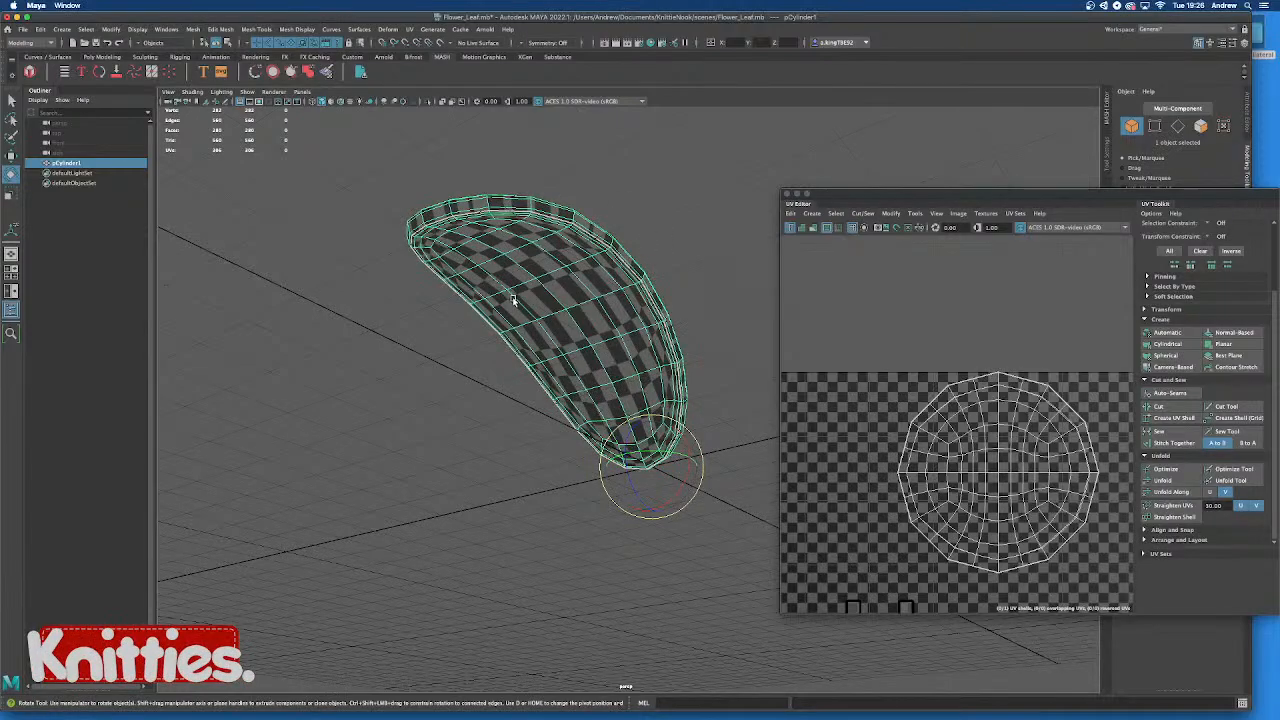
mouse_move(578, 297)
left_mouse_down("alt")
mouse_move(571, 311)
mouse_move(583, 313)
left_mouse_up("alt")
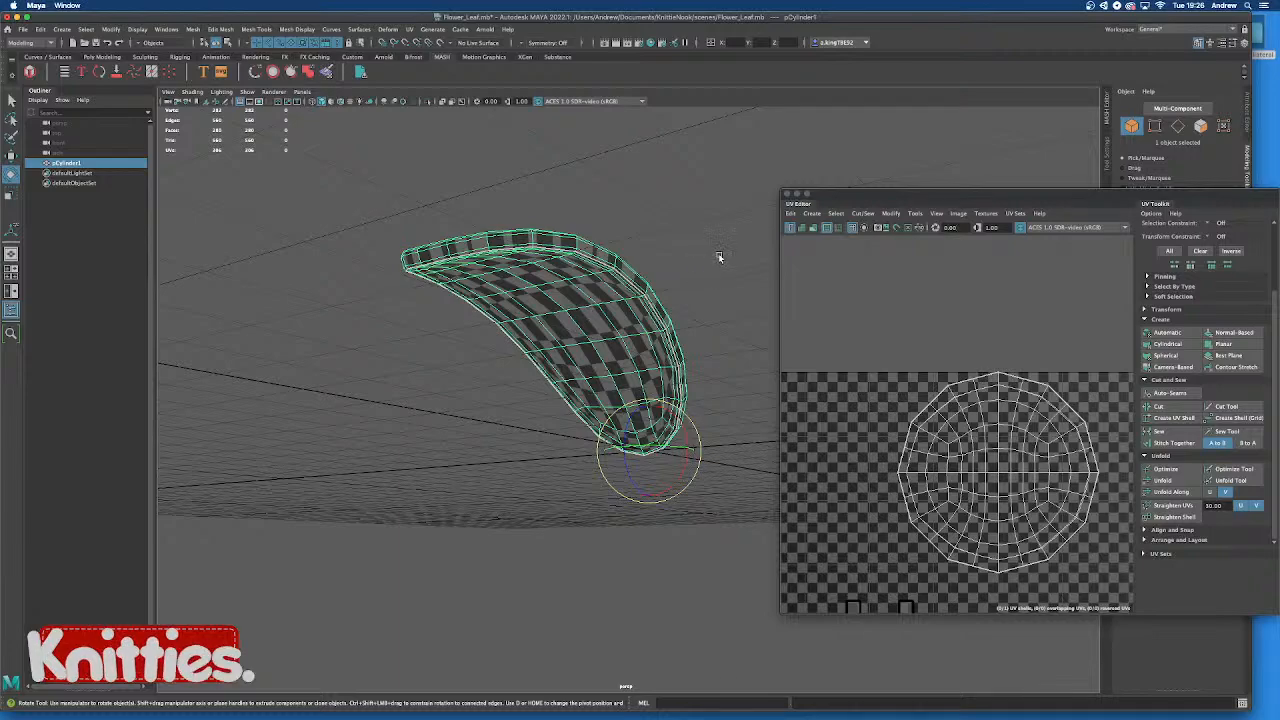
left_click_drag(899, 201, 823, 165)
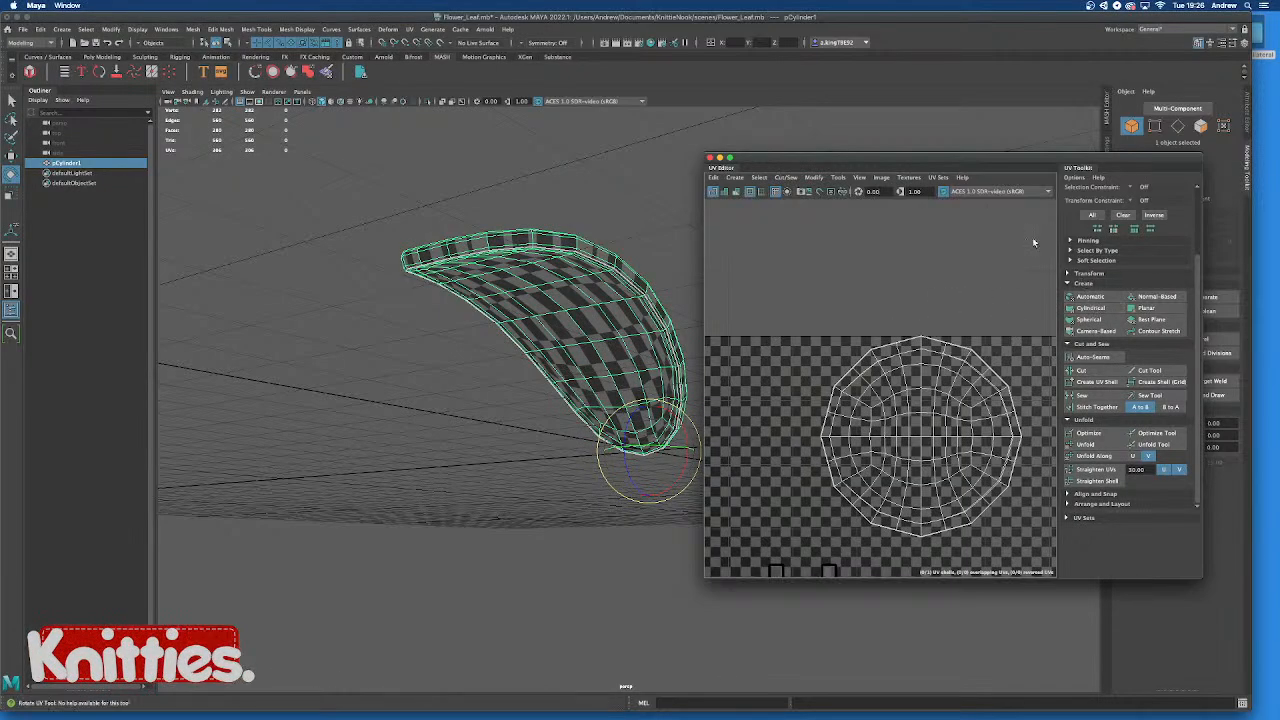
left_click_drag(840, 150, 826, 57)
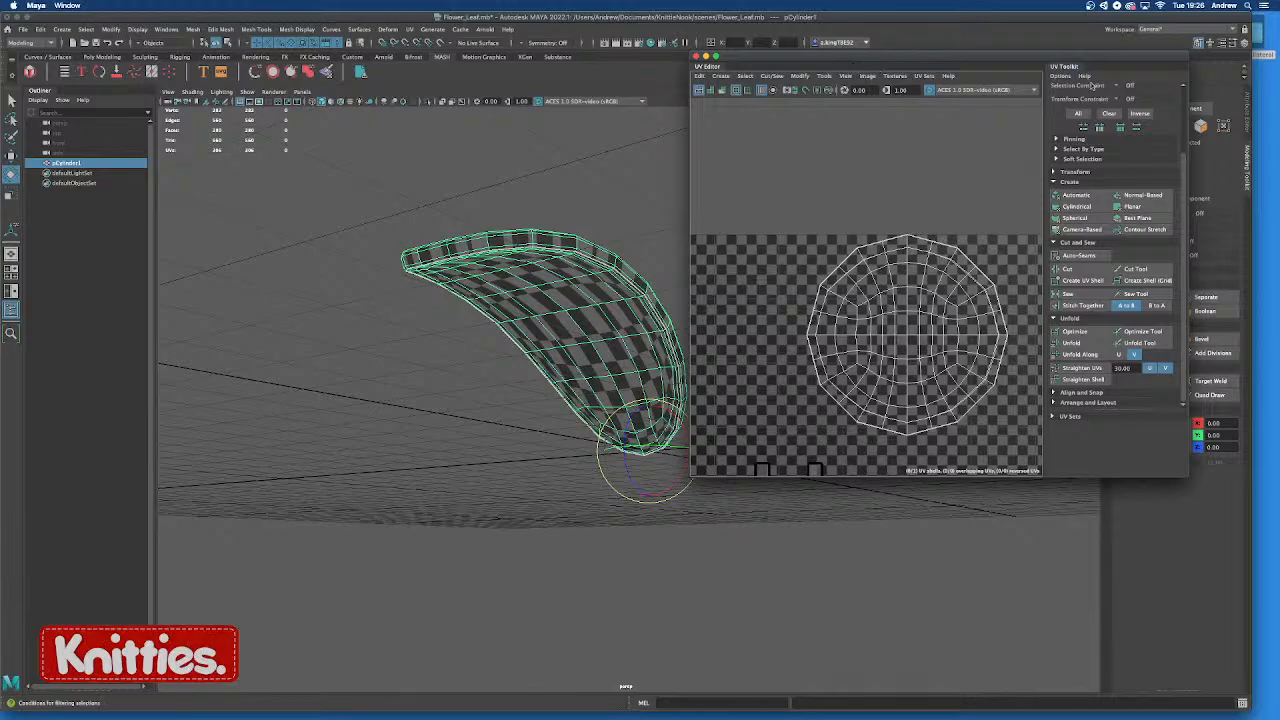
left_click(1133, 207)
scroll(731, 312, "down", 3)
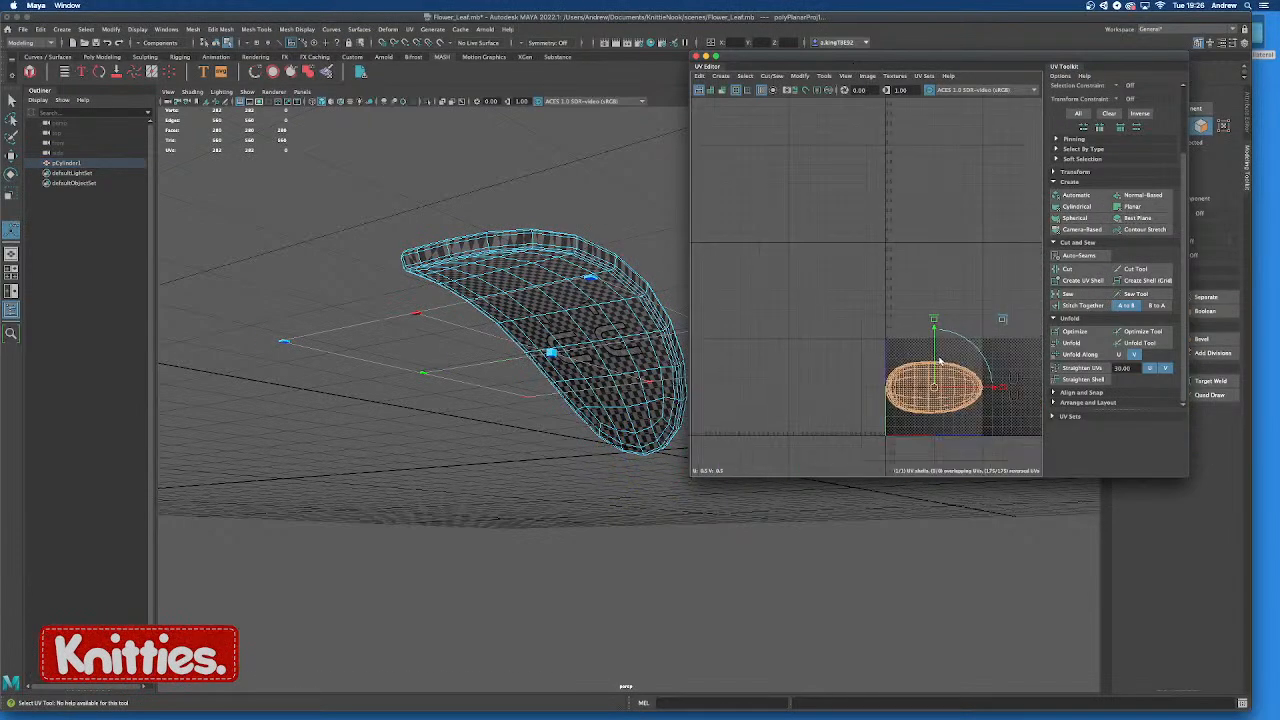
Inspect the projected checker pattern on the leaf's top, rim and underside, and display its UV shells shaded
left_click_drag(577, 280, 521, 322, "alt")
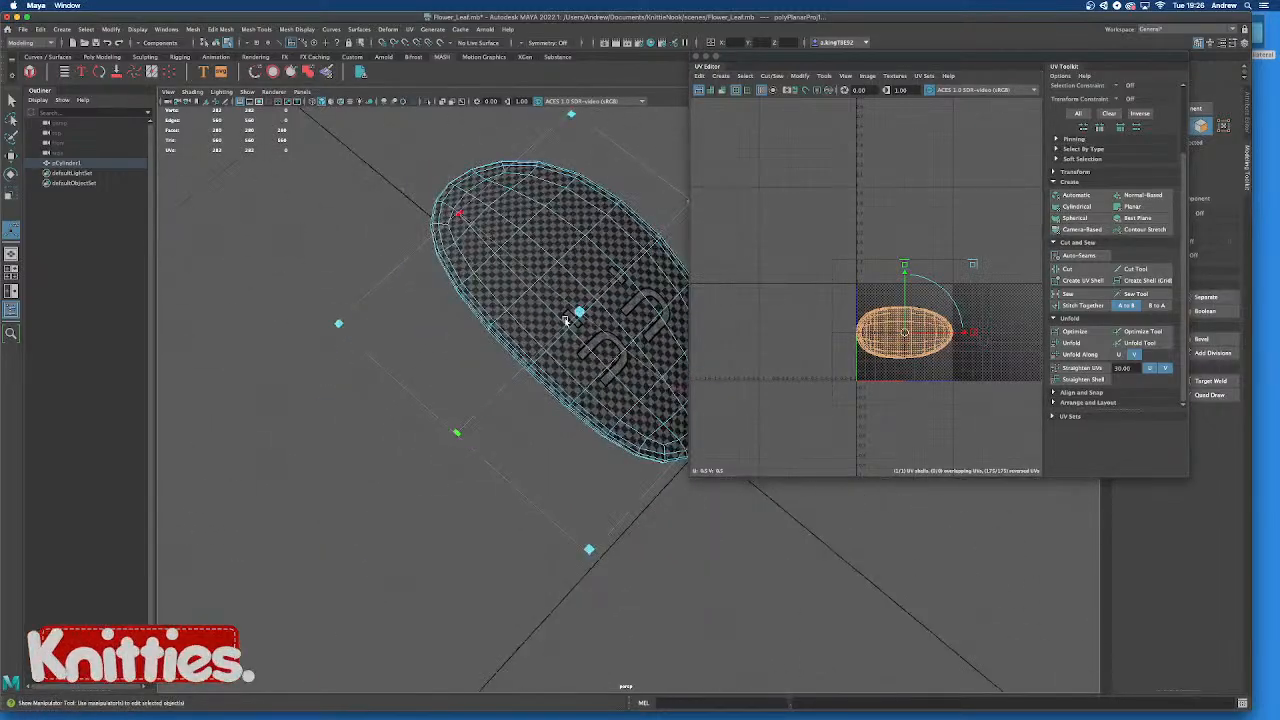
middle_click_drag(574, 330, 494, 370, "alt")
left_click_drag(494, 370, 556, 427, "alt")
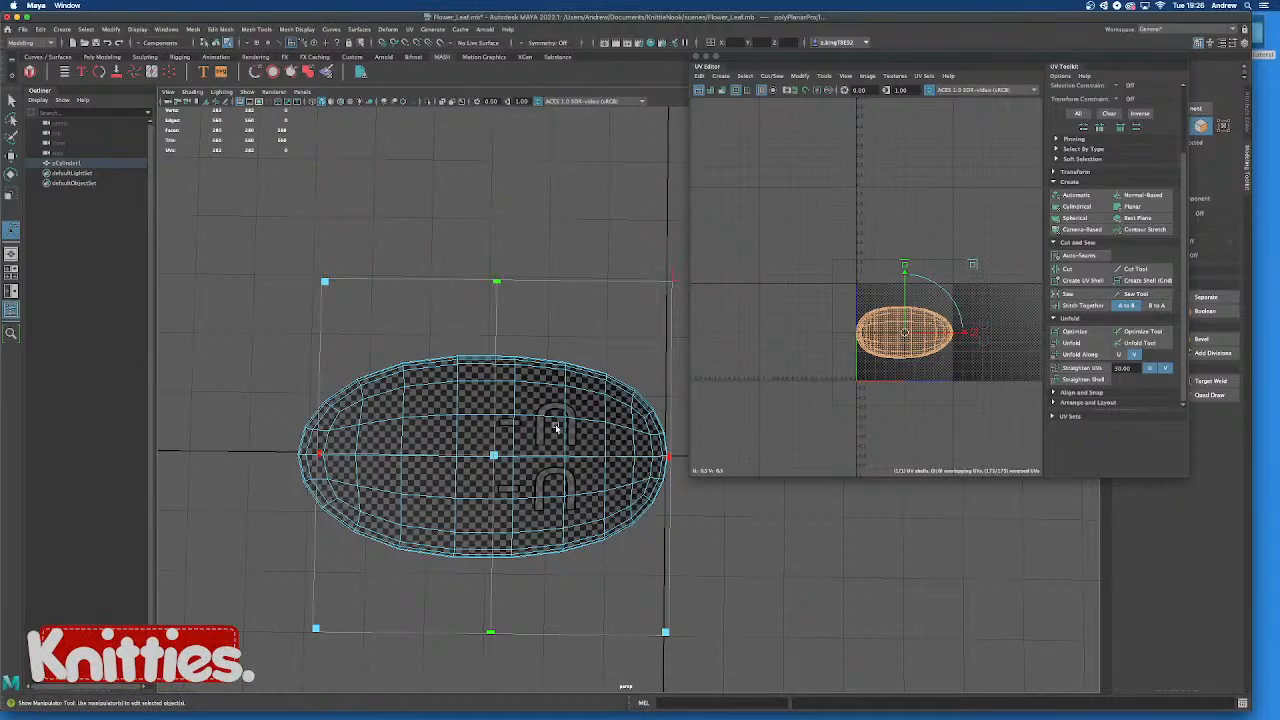
left_click_drag(629, 480, 446, 352, "alt")
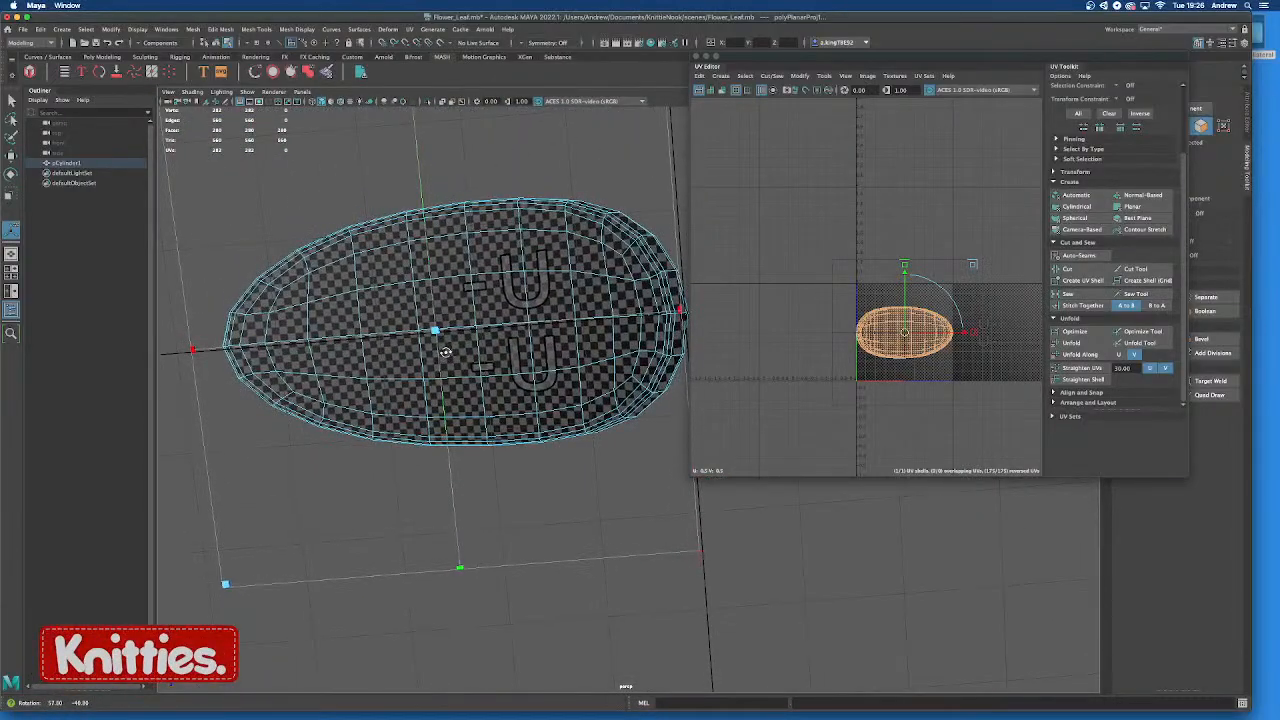
left_click_drag(546, 299, 430, 360, "alt")
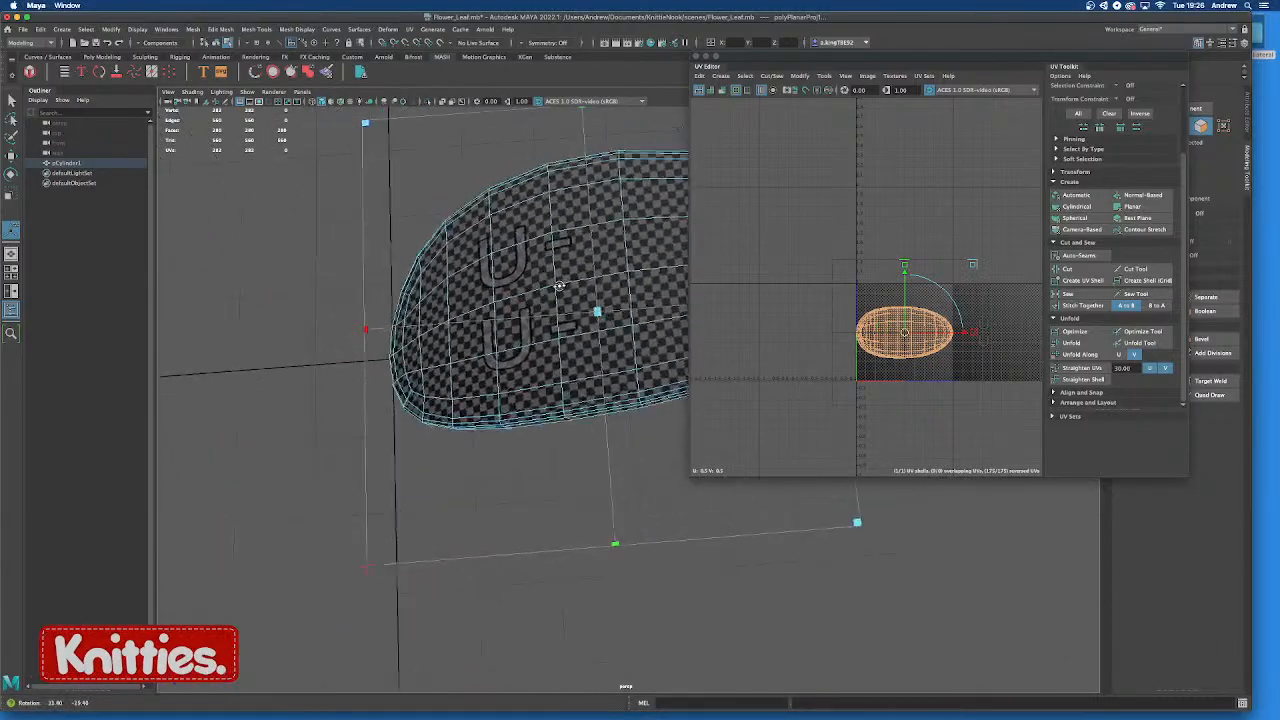
left_click(520, 255)
left_click(547, 244)
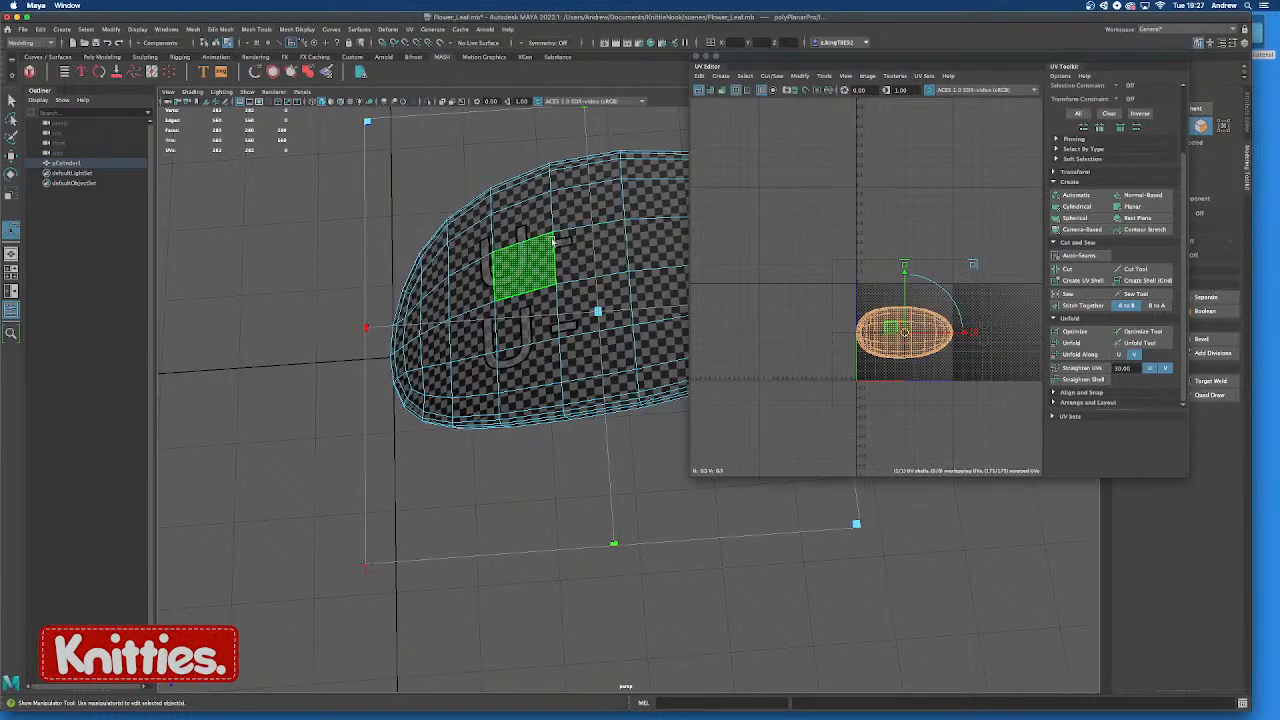
left_click_drag(532, 384, 460, 455, "alt")
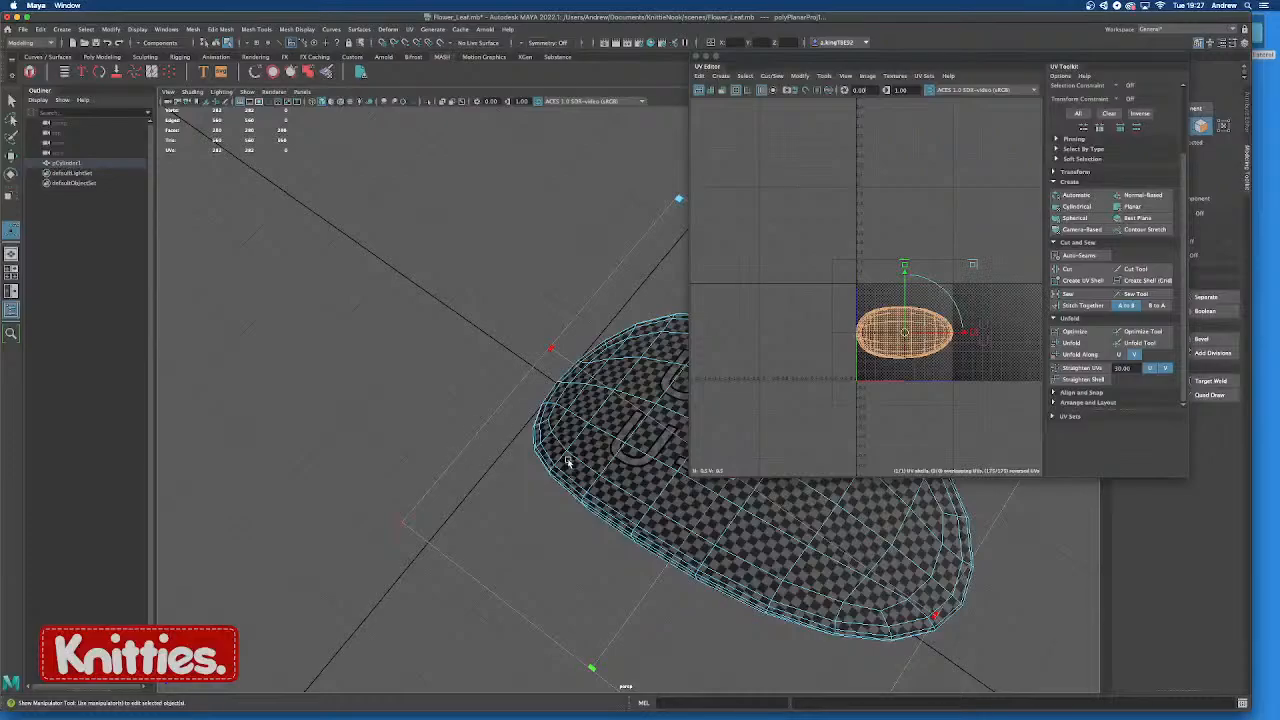
left_click_drag(567, 461, 508, 400, "alt")
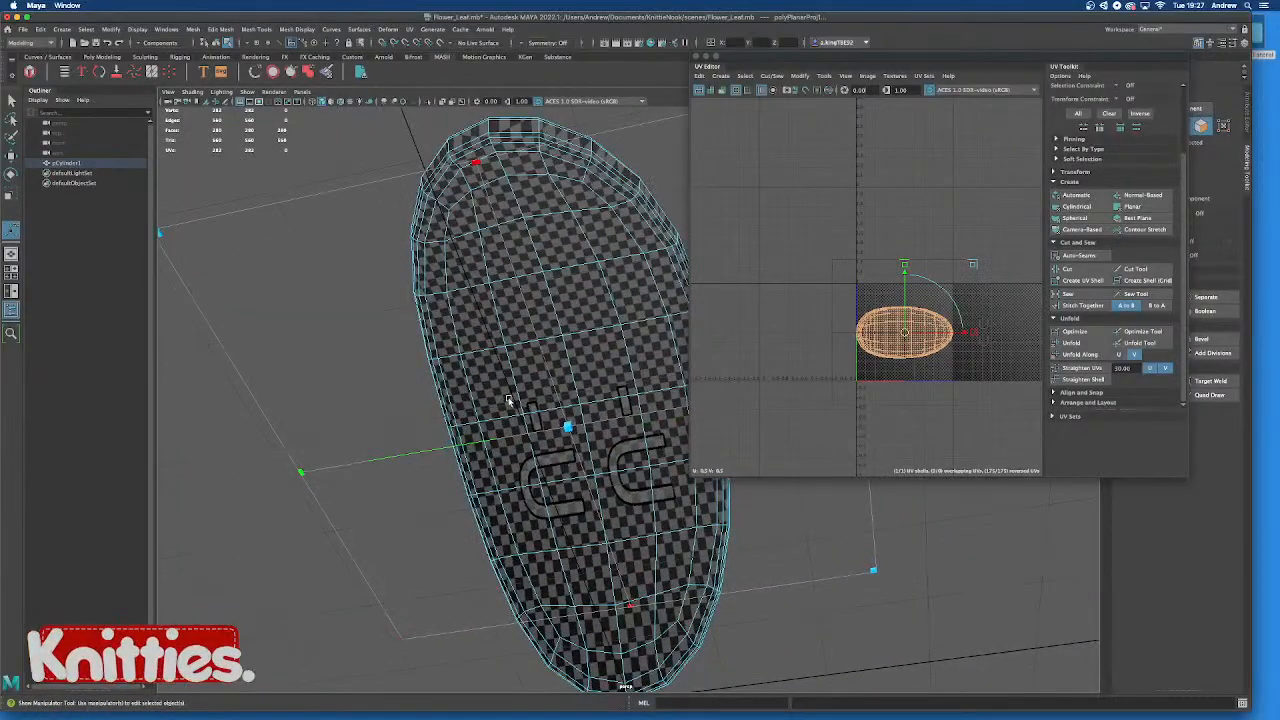
left_click(711, 90)
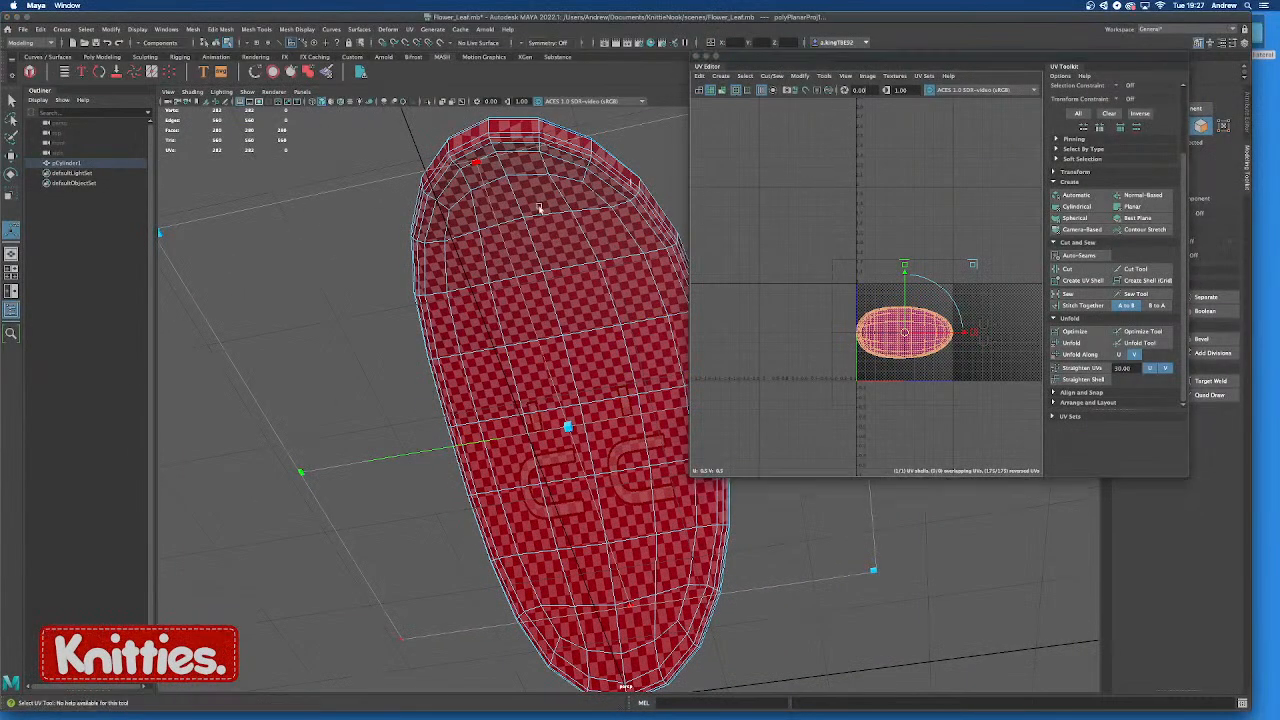
Examine the stretched checker pattern on the leaf's rim and underside from several angles, moving the UV Editor aside
left_click_drag(539, 208, 566, 267, "alt")
left_click_drag(770, 59, 859, 79)
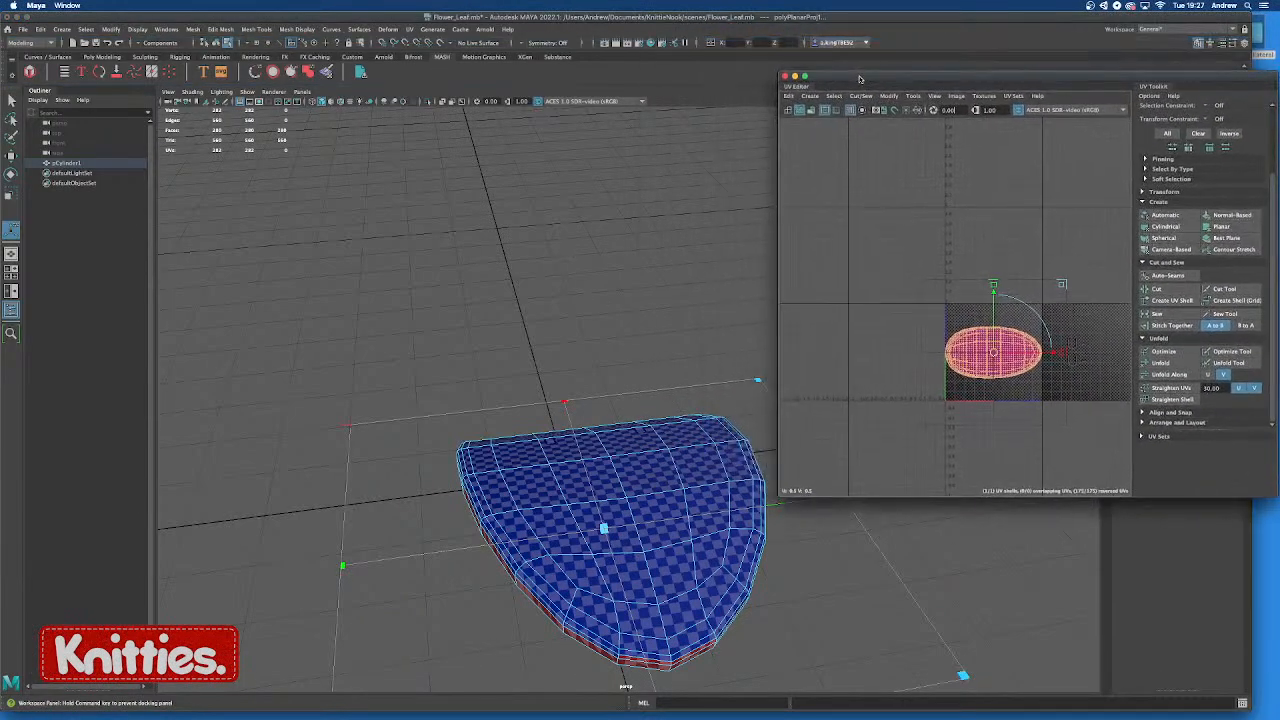
left_click_drag(517, 511, 400, 404, "alt")
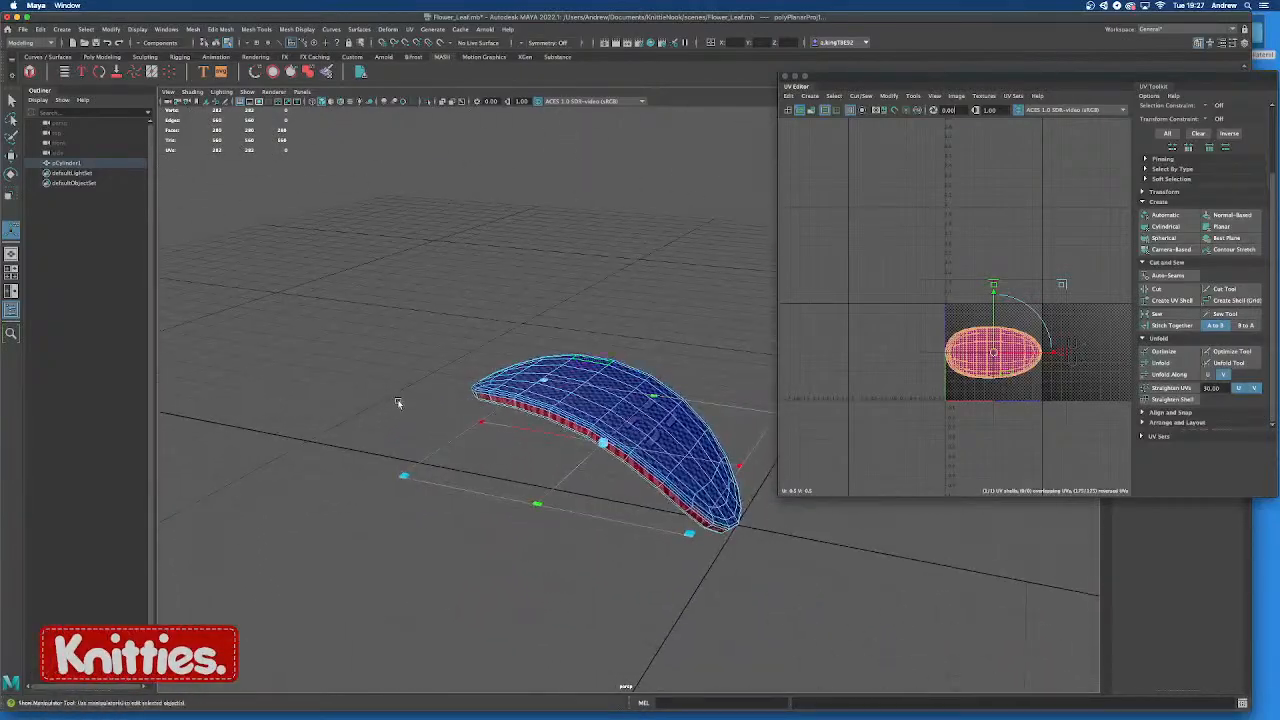
scroll(601, 449, "up", 5)
left_click_drag(547, 453, 619, 408, "alt")
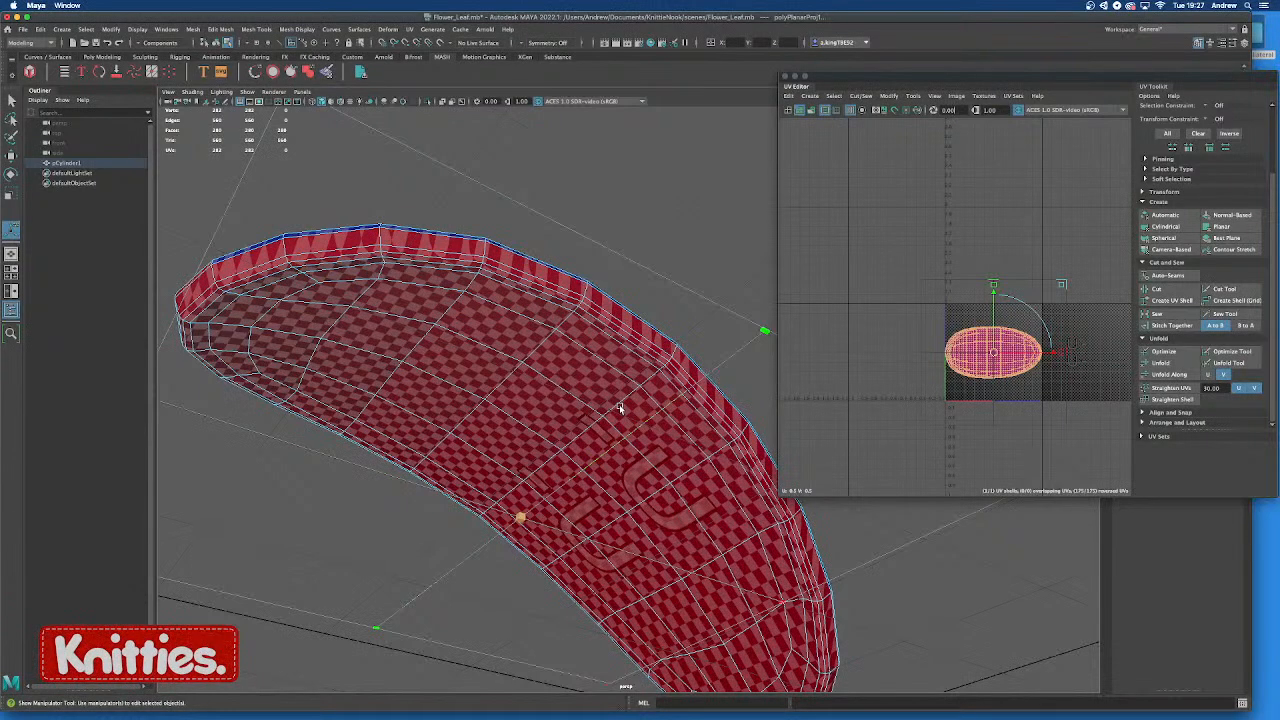
left_click(553, 404)
left_click(598, 352)
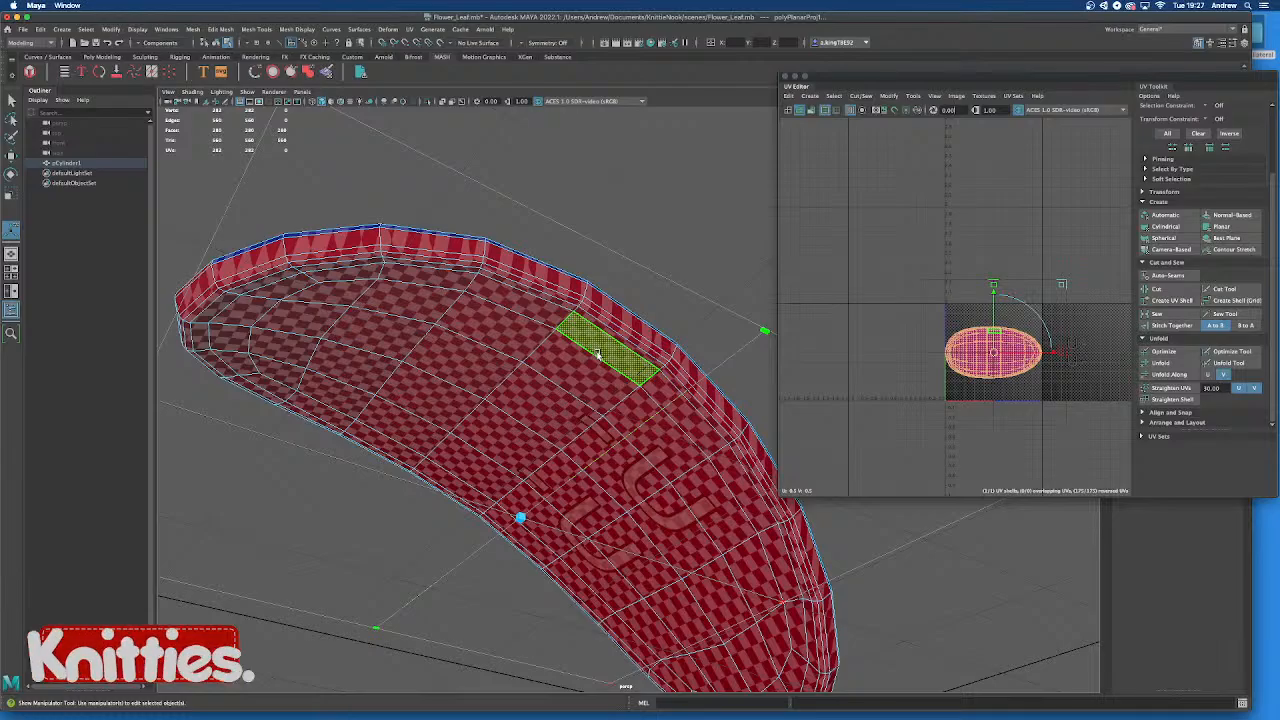
left_click_drag(511, 433, 580, 445, "alt")
scroll(580, 448, "down", 5)
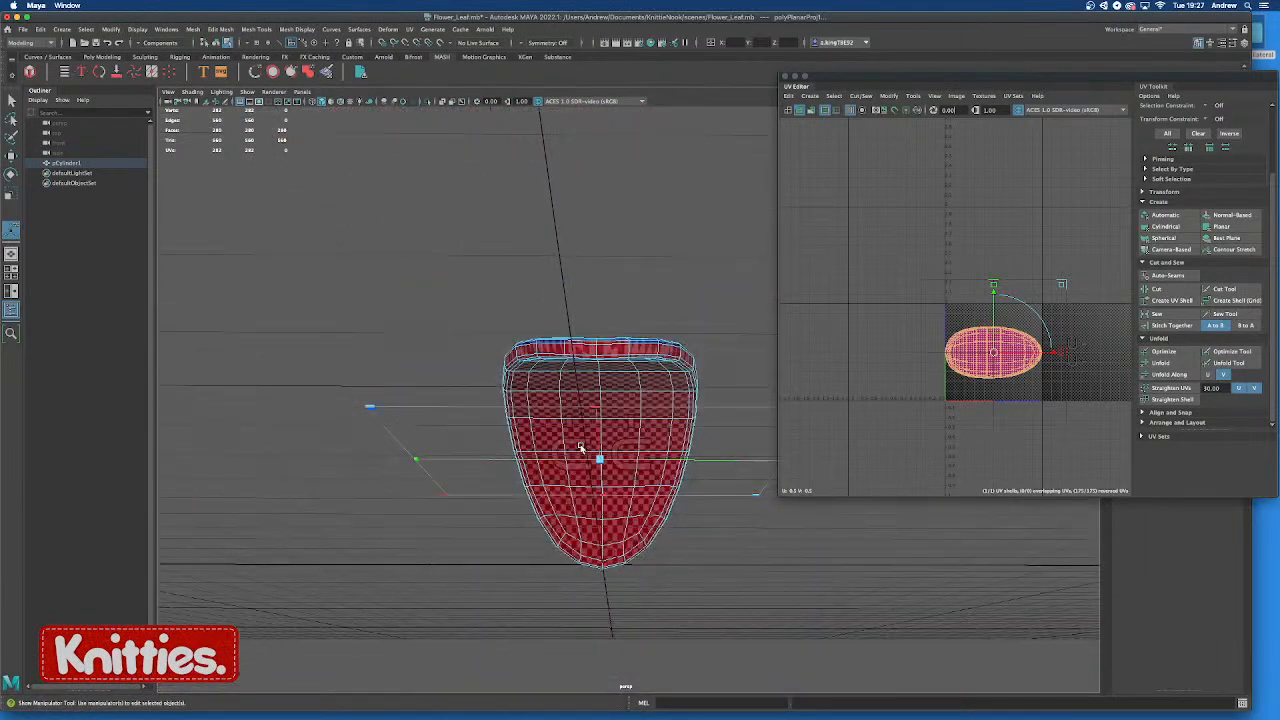
Clear the UV Editor from the viewport and select the edge loop around the leaf's underside just inside the rim
left_click_drag(835, 79, 1279, 106)
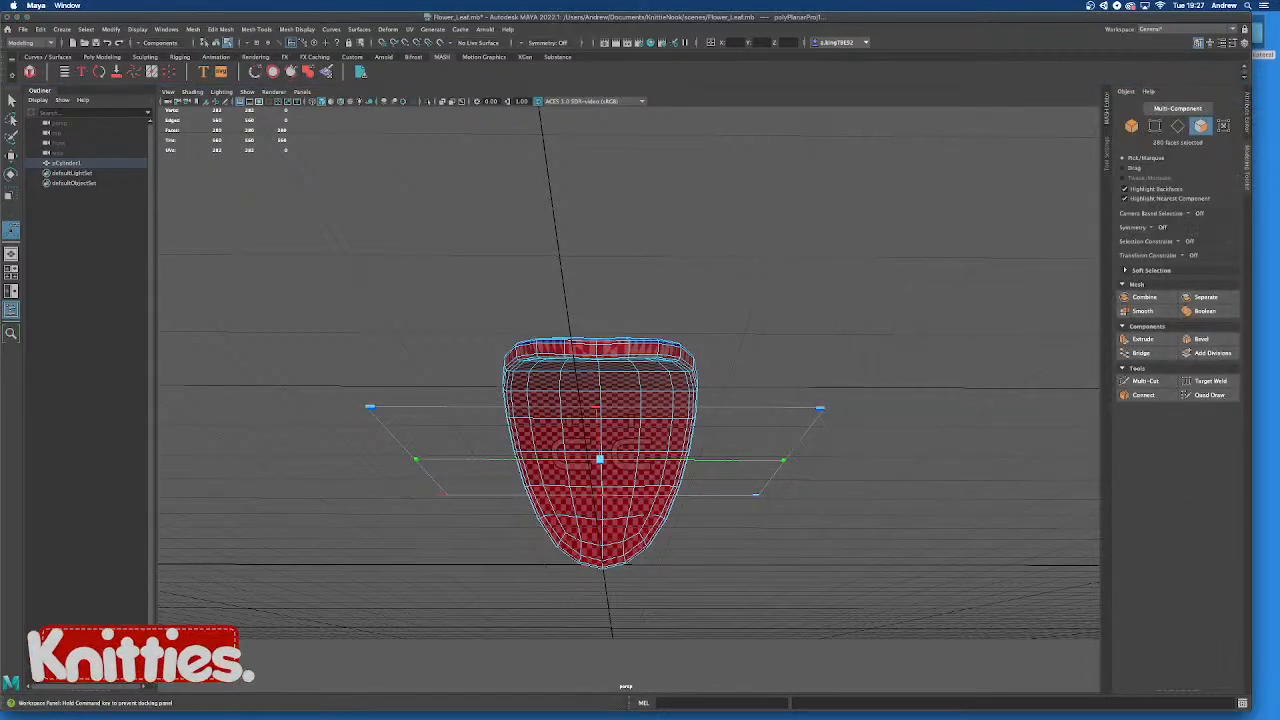
scroll(542, 395, "up", 5)
left_click_drag(542, 395, 600, 205, "alt")
scroll(634, 288, "down", 5)
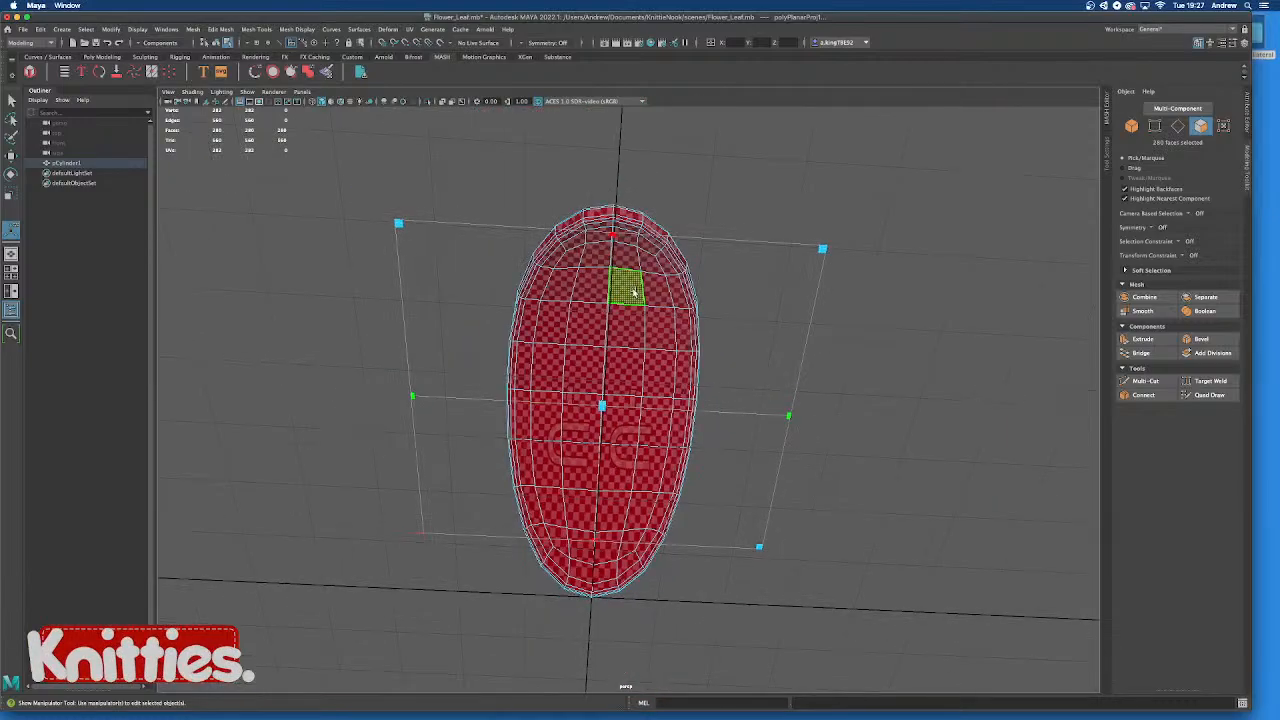
left_click_drag(634, 291, 668, 413, "alt")
right_click_drag(656, 402, 654, 368)
left_click_drag(654, 368, 656, 378, "alt")
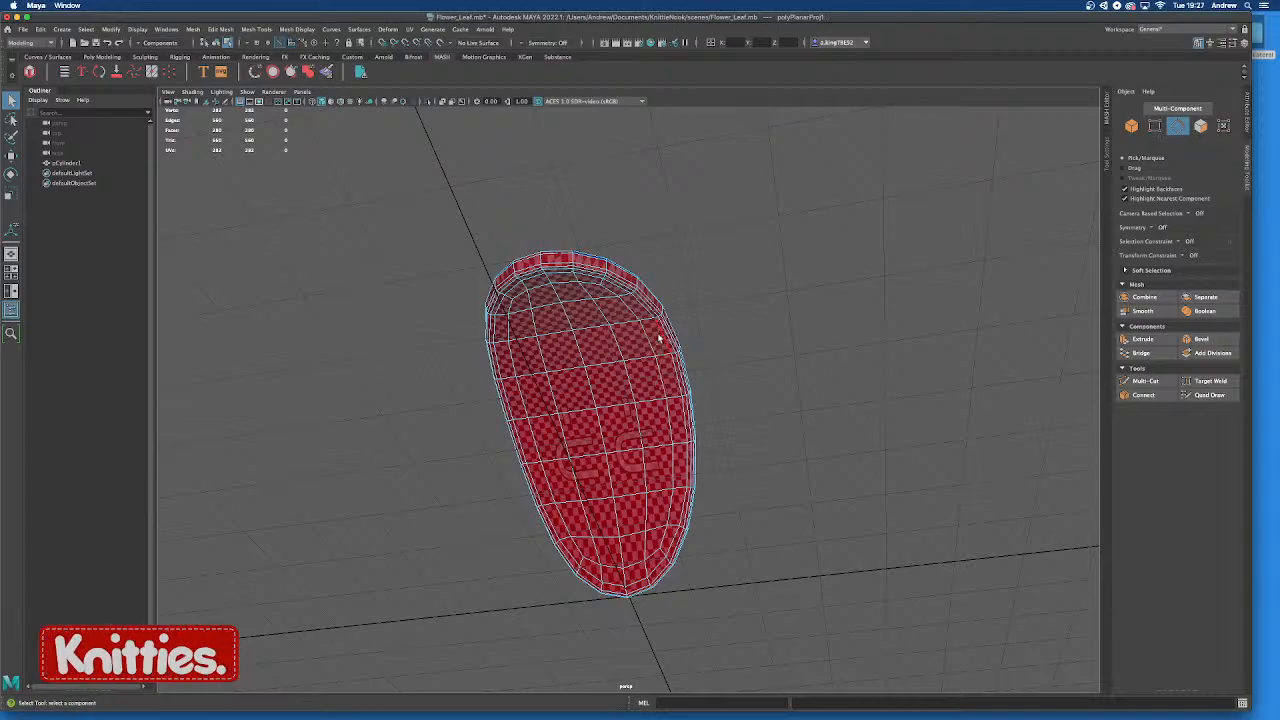
double_click(658, 338)
left_click_drag(658, 338, 644, 408, "alt")
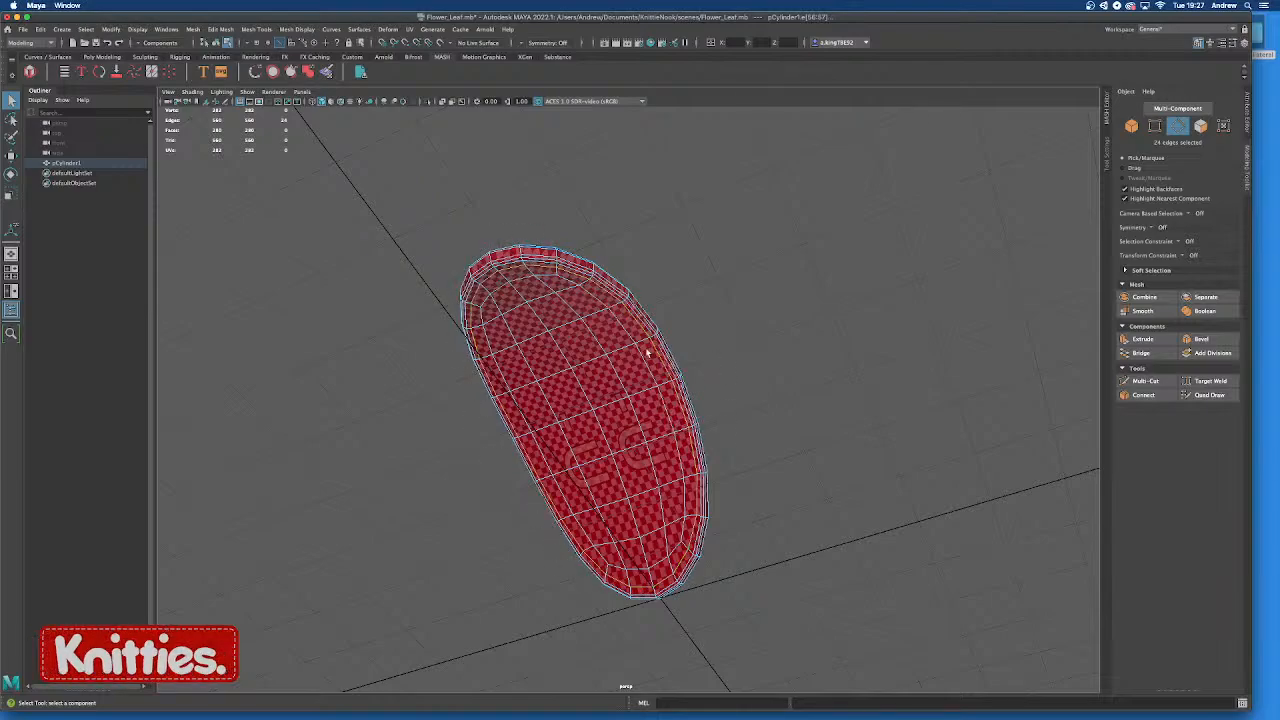
left_click_drag(647, 352, 604, 365, "alt")
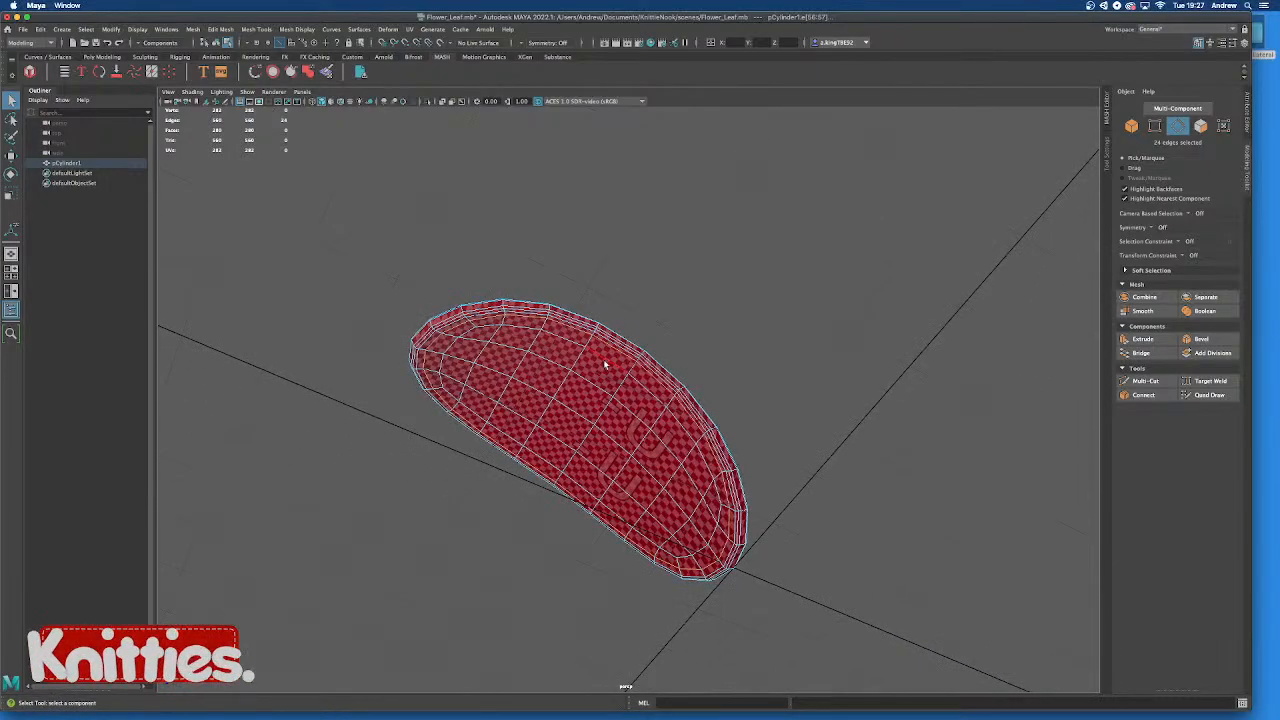
Bring the UV Editor back into view and cut the UVs along the selected edge loop
mouse_move(604, 365)
right_mouse_down()
mouse_move(606, 337)
mouse_move(588, 360)
right_mouse_up()
left_click_drag(617, 363, 632, 397, "alt")
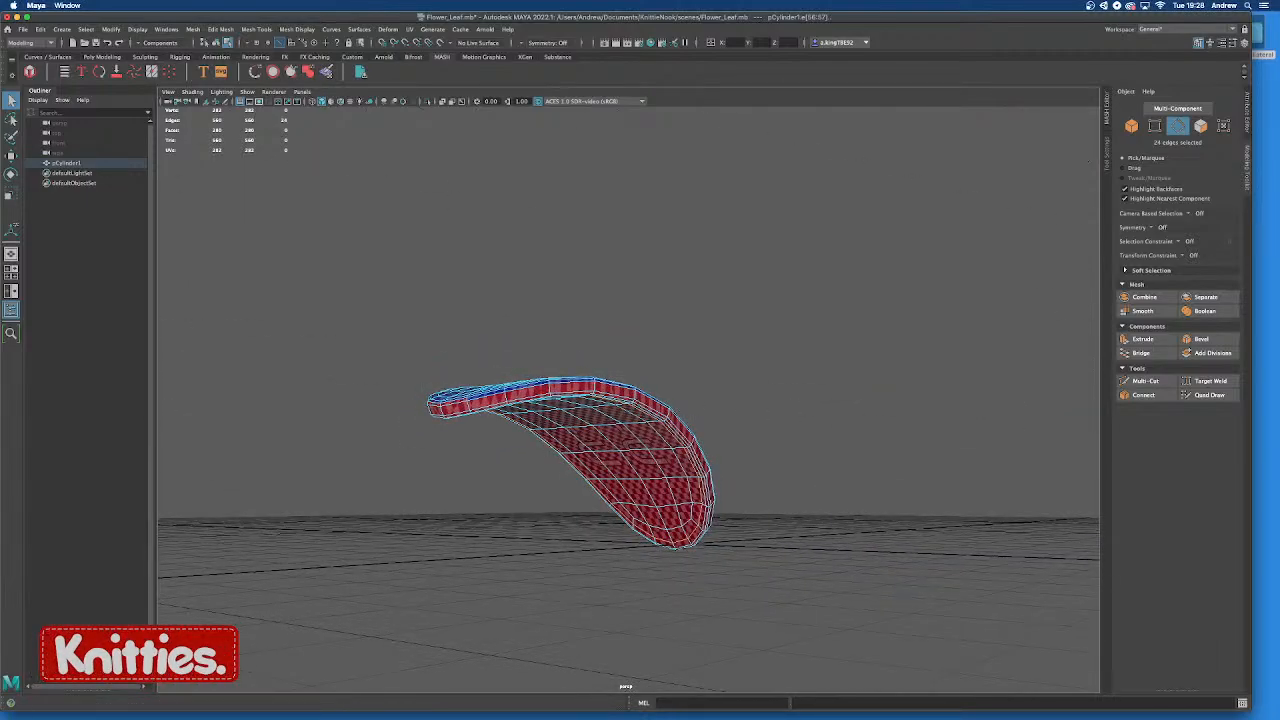
left_click_drag(1279, 125, 908, 148)
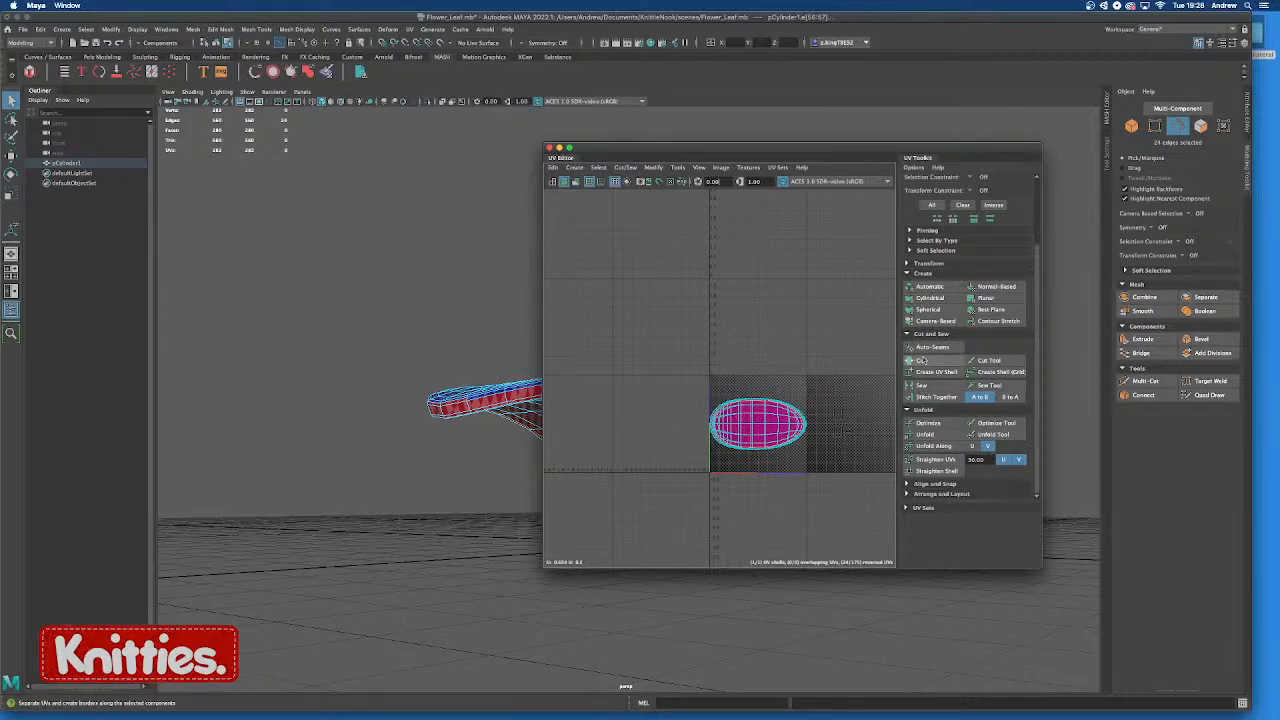
Select the UV shell containing the leaf's top and rim and move it above the underside shell
scroll(781, 444, "up", 6)
right_click_drag(727, 387, 692, 374)
left_click(716, 394)
scroll(716, 394, "down", 5)
key("w")
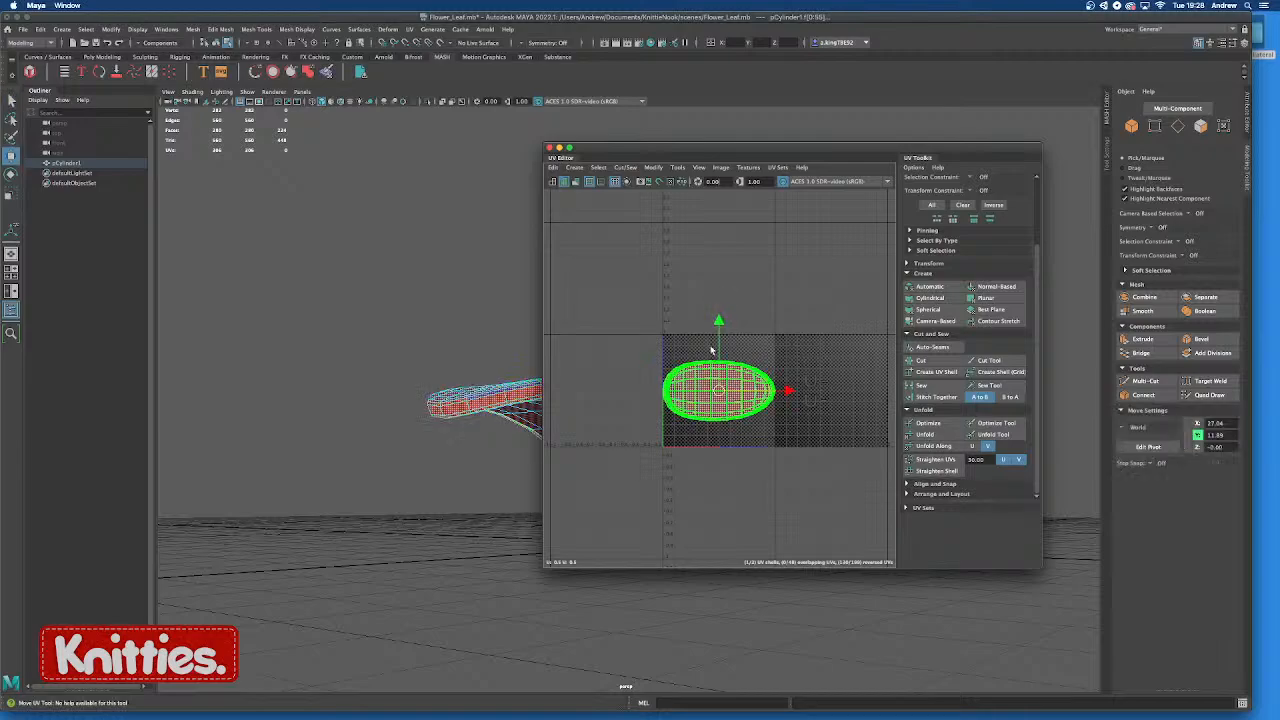
left_click_drag(718, 339, 734, 267)
left_click(702, 350)
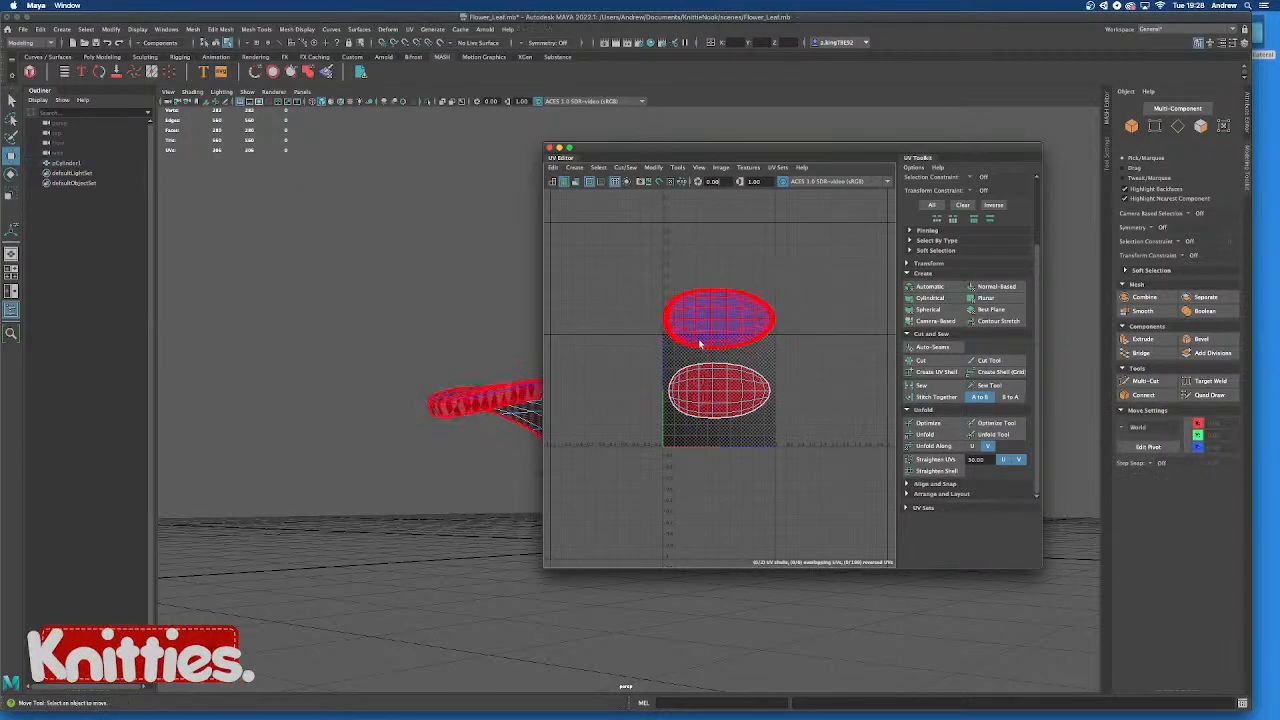
Unfold the top-and-rim shell and the underside shell, and check the checker pattern on the leaf
left_click_drag(460, 345, 508, 424, "alt")
middle_click_drag(508, 424, 395, 442, "alt")
left_click_drag(478, 474, 460, 446, "alt")
double_click(724, 325)
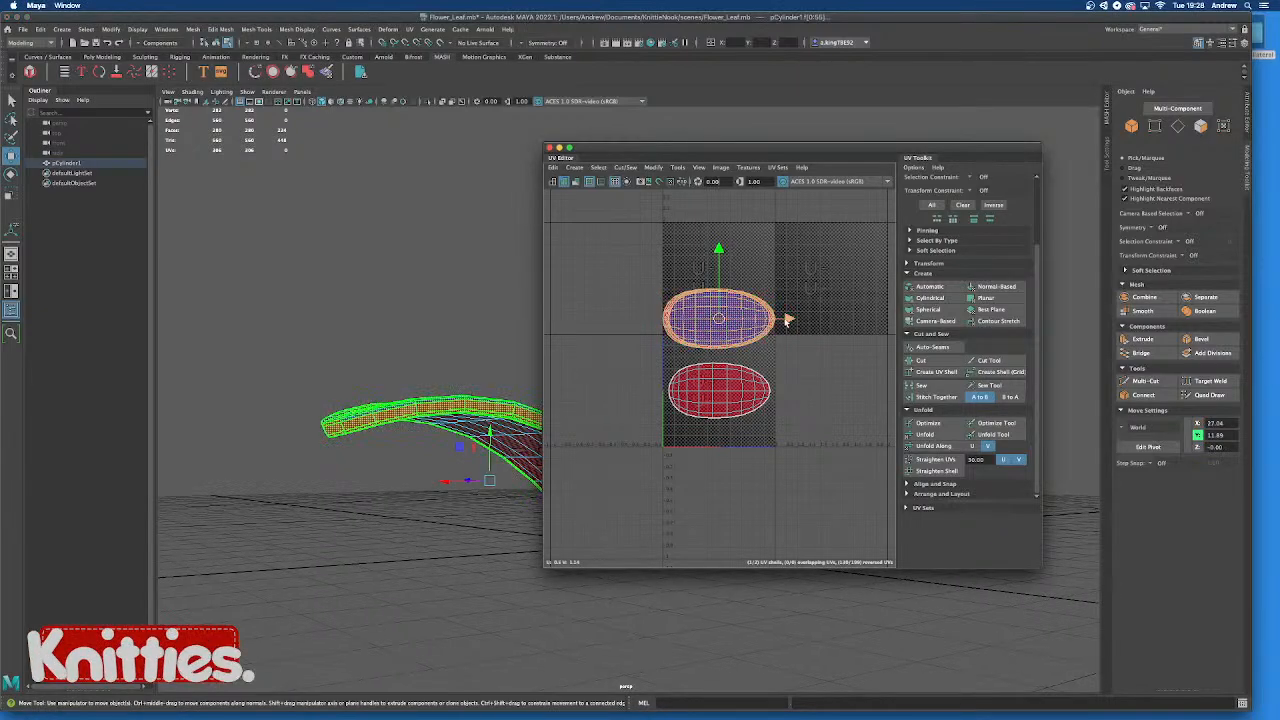
left_click(939, 437)
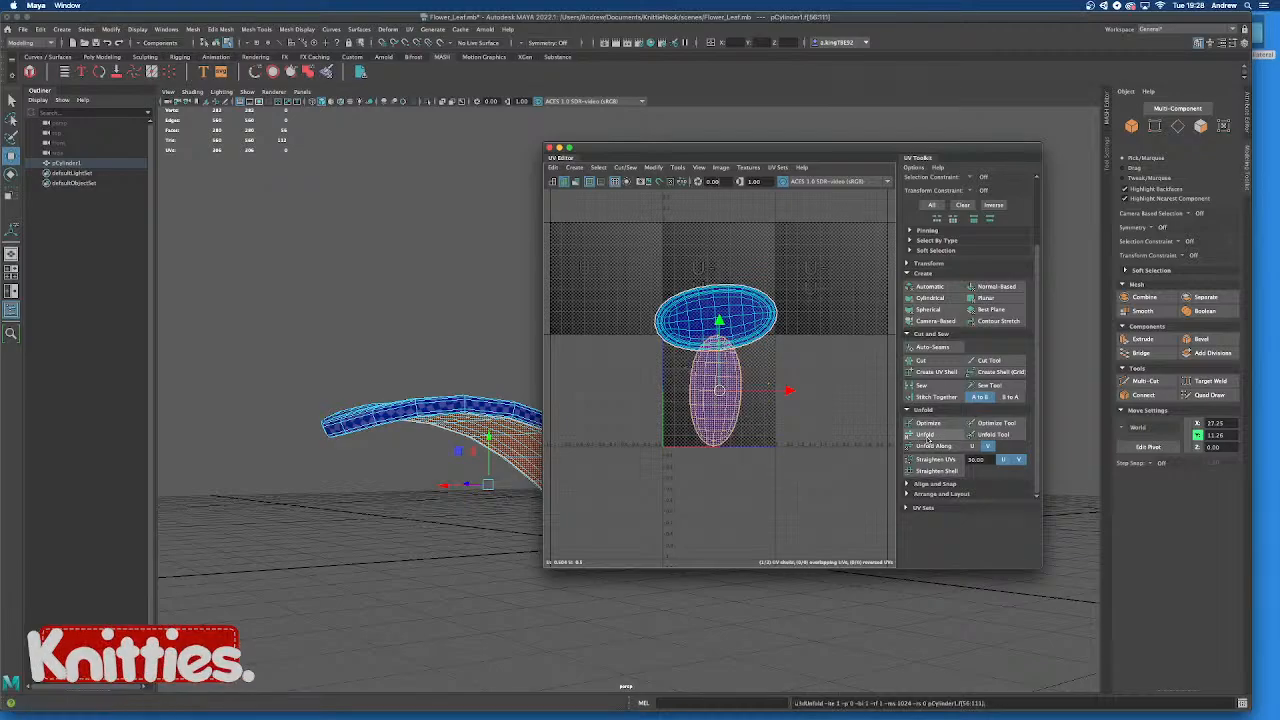
scroll(726, 426, "up", 5)
scroll(723, 425, "down", 4)
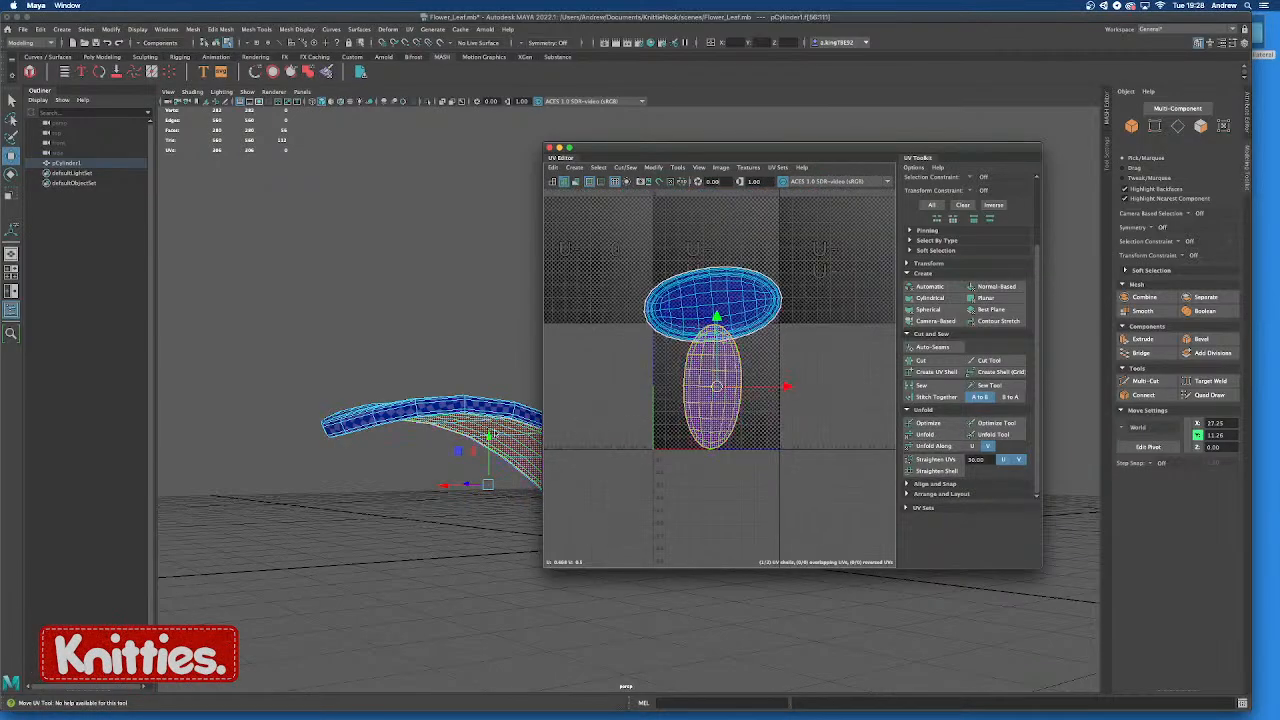
middle_click_drag(491, 434, 410, 387, "alt")
left_click_drag(410, 387, 508, 440, "alt")
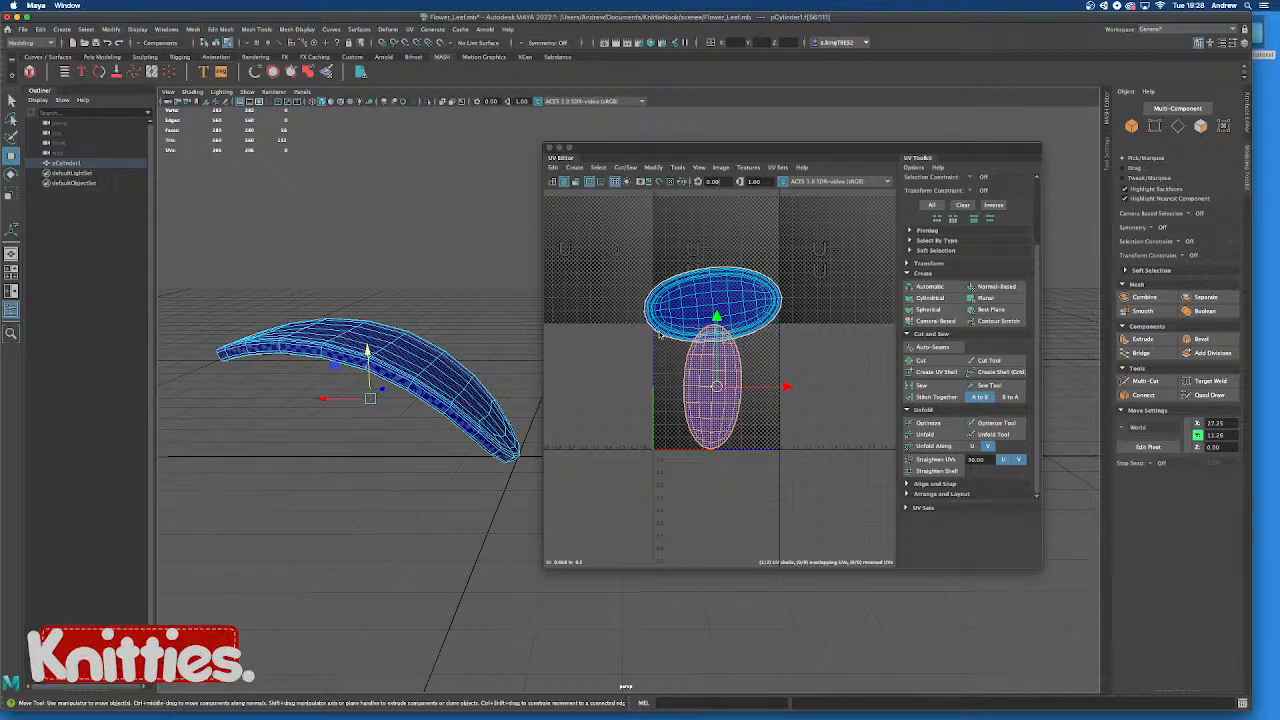
left_click_drag(330, 447, 325, 469, "alt")
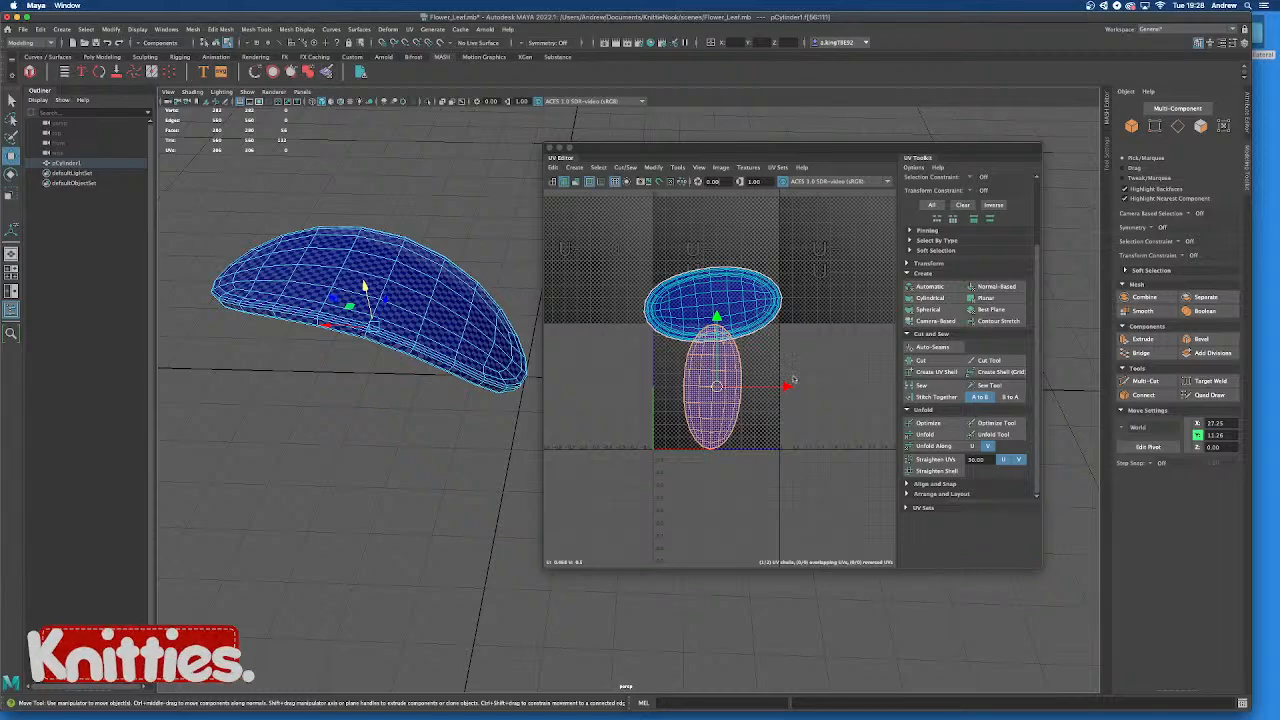
Move the unfolded underside shell towards the left edge of the 0–1 UV tile
scroll(743, 420, "up", 5)
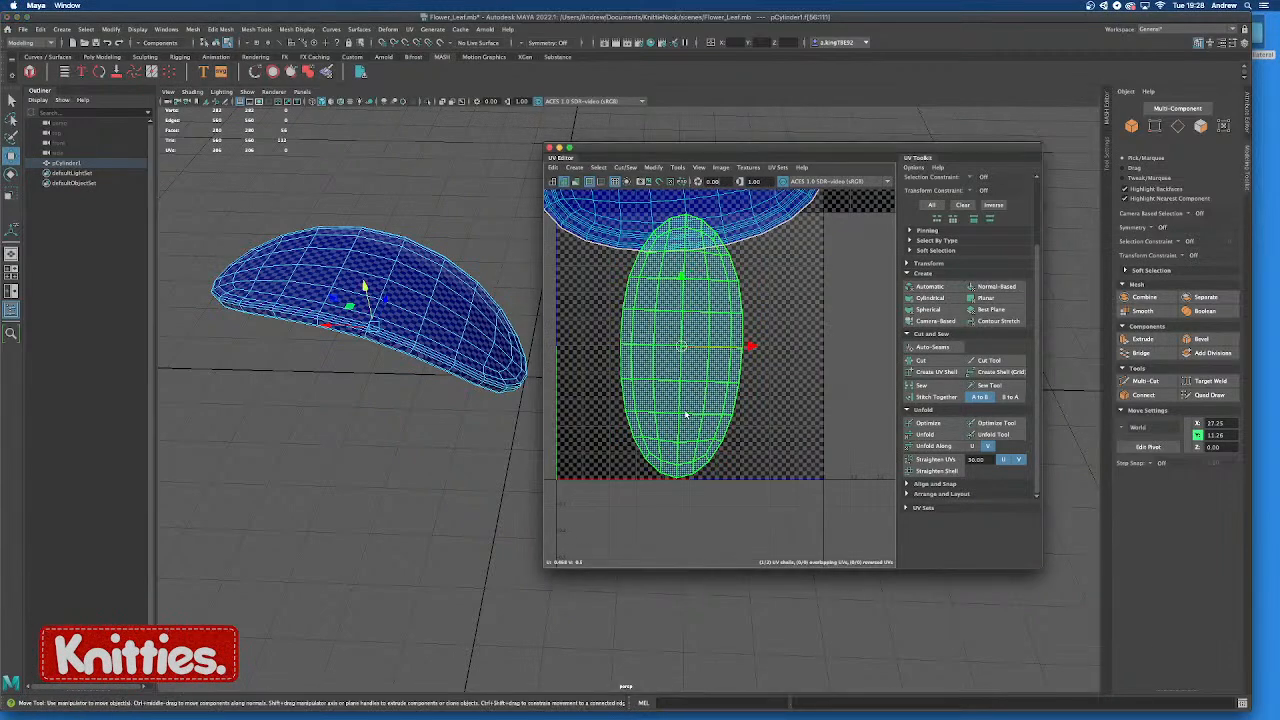
left_click(686, 414)
key("e")
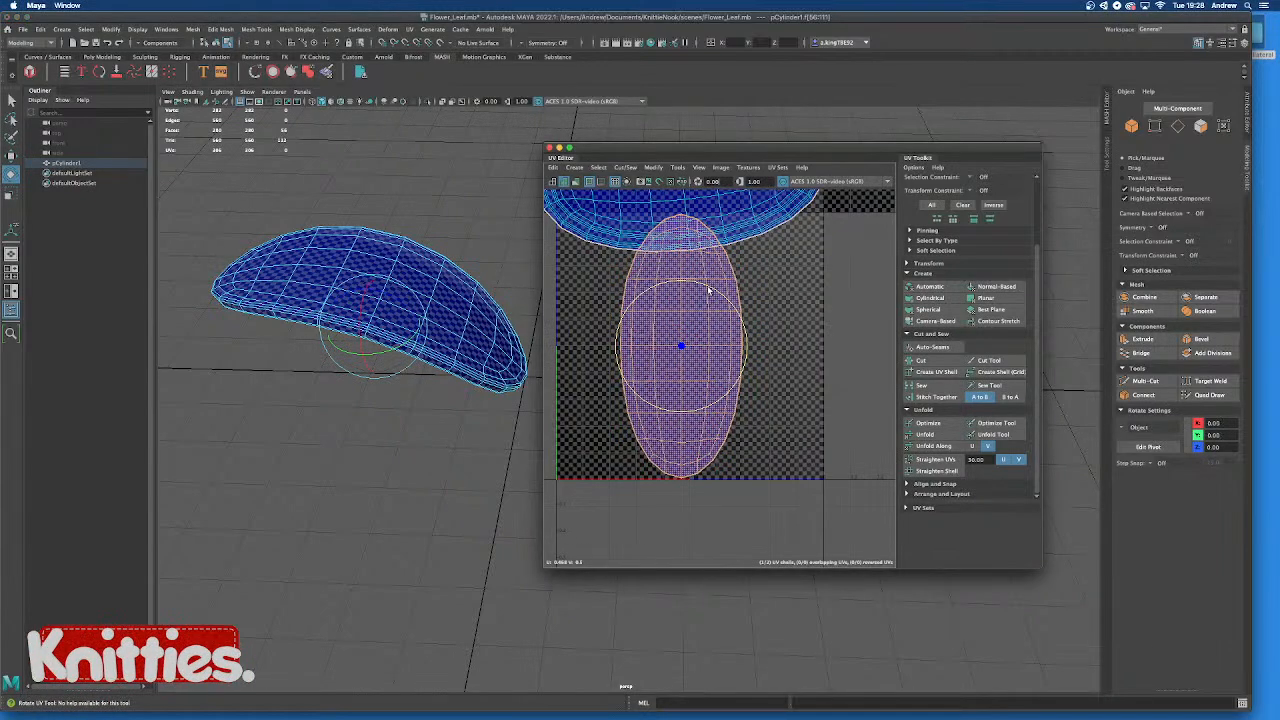
key("w")
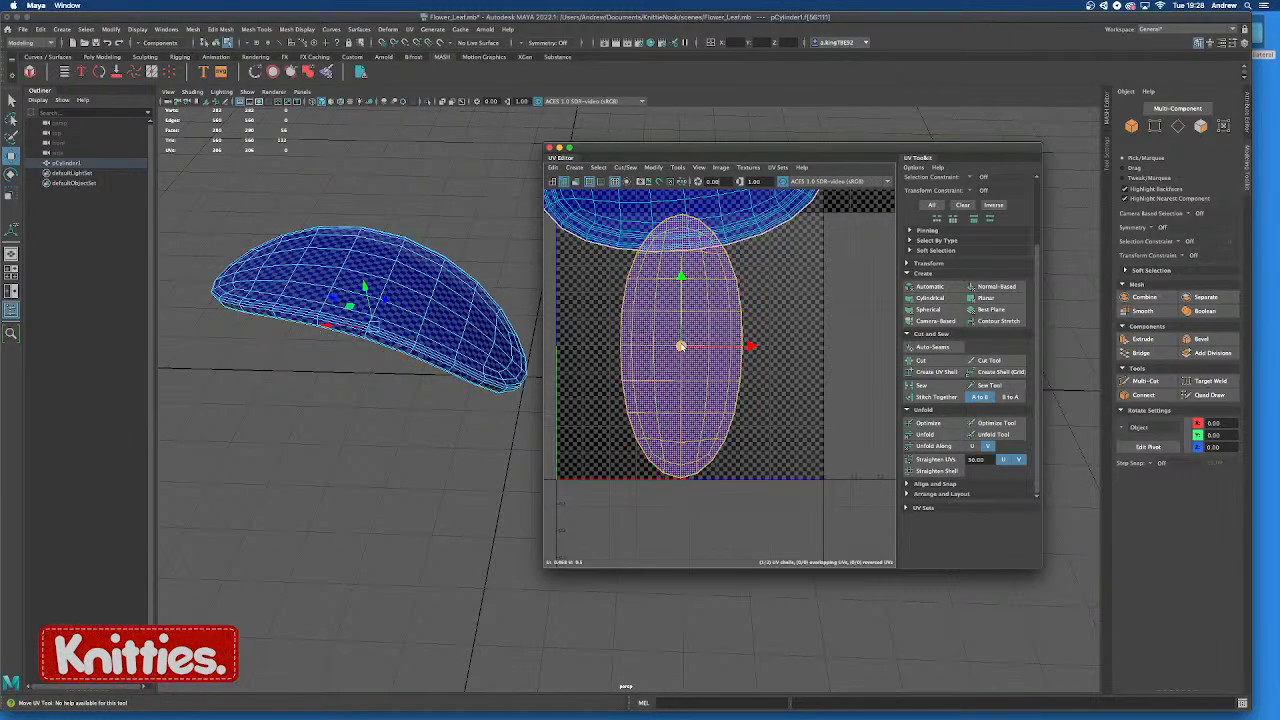
left_click_drag(682, 346, 625, 341)
Select the top-and-rim shell and rotate it upright to match the underside shell's orientation
left_click(680, 205)
scroll(378, 406, "down", 5)
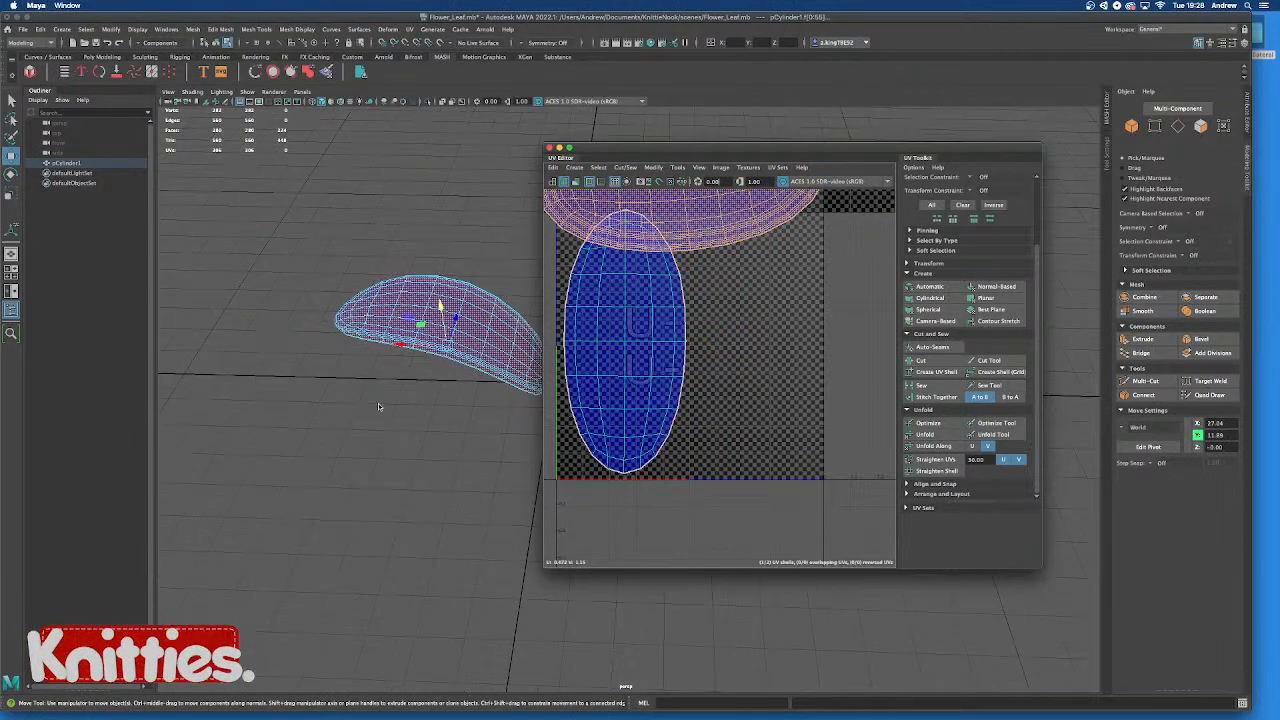
left_click_drag(437, 391, 265, 488, "alt")
scroll(738, 380, "down", 5)
middle_click_drag(768, 332, 723, 386, "alt")
scroll(392, 420, "up", 5)
scroll(392, 420, "down", 3)
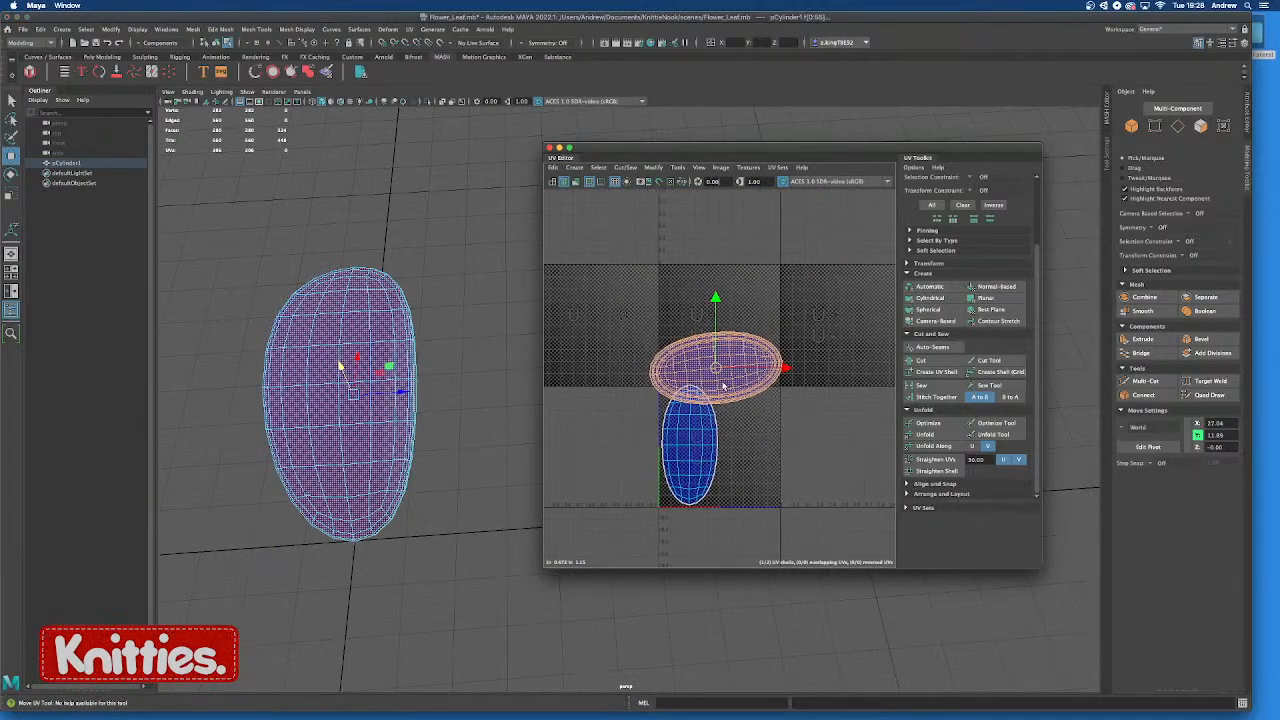
key("e")
left_click_drag(769, 331, 681, 312)
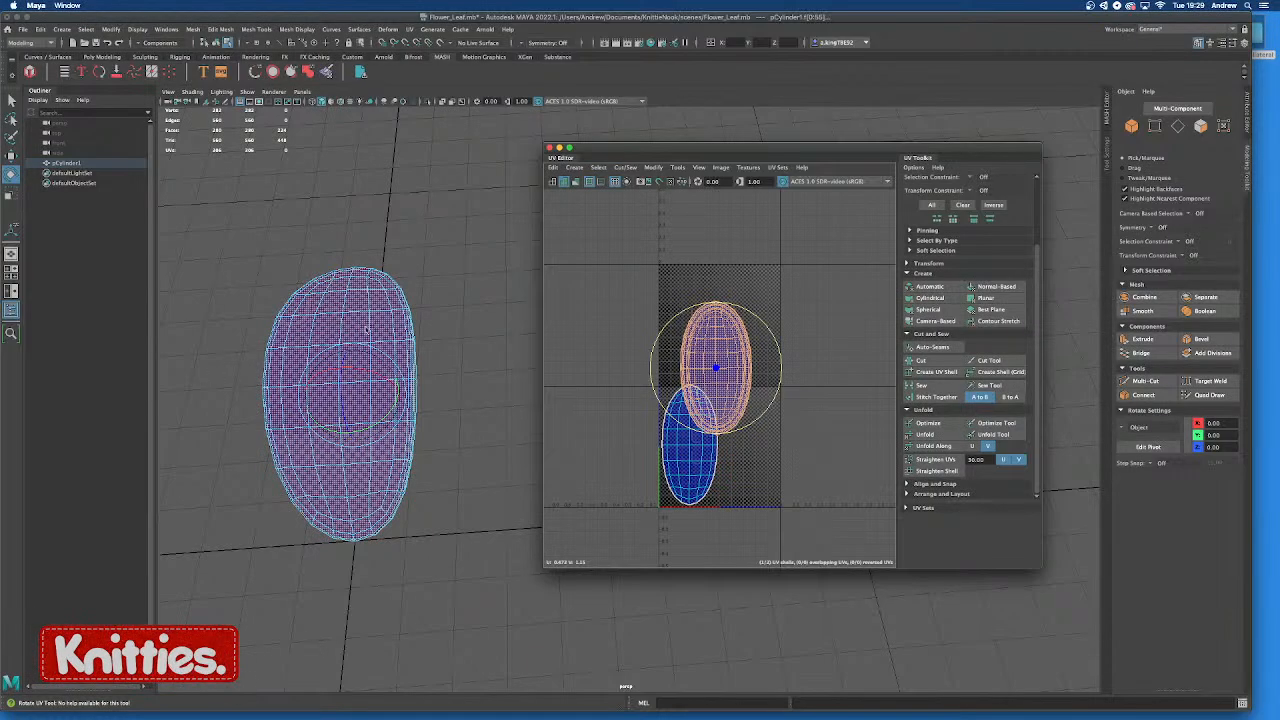
Check the checker pattern on the leaf's top and move the top-and-rim shell beside the underside shell
scroll(342, 272, "up", 5)
left_click_drag(326, 281, 410, 422, "alt")
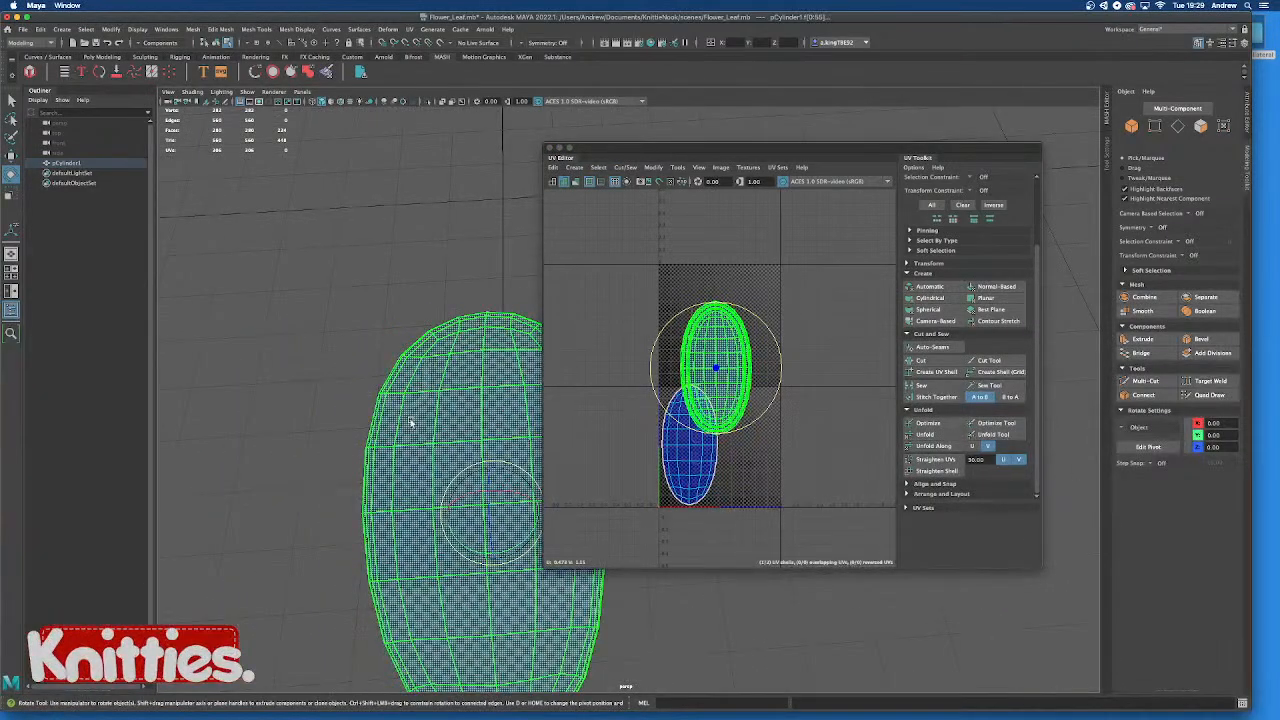
scroll(400, 421, "up", 3)
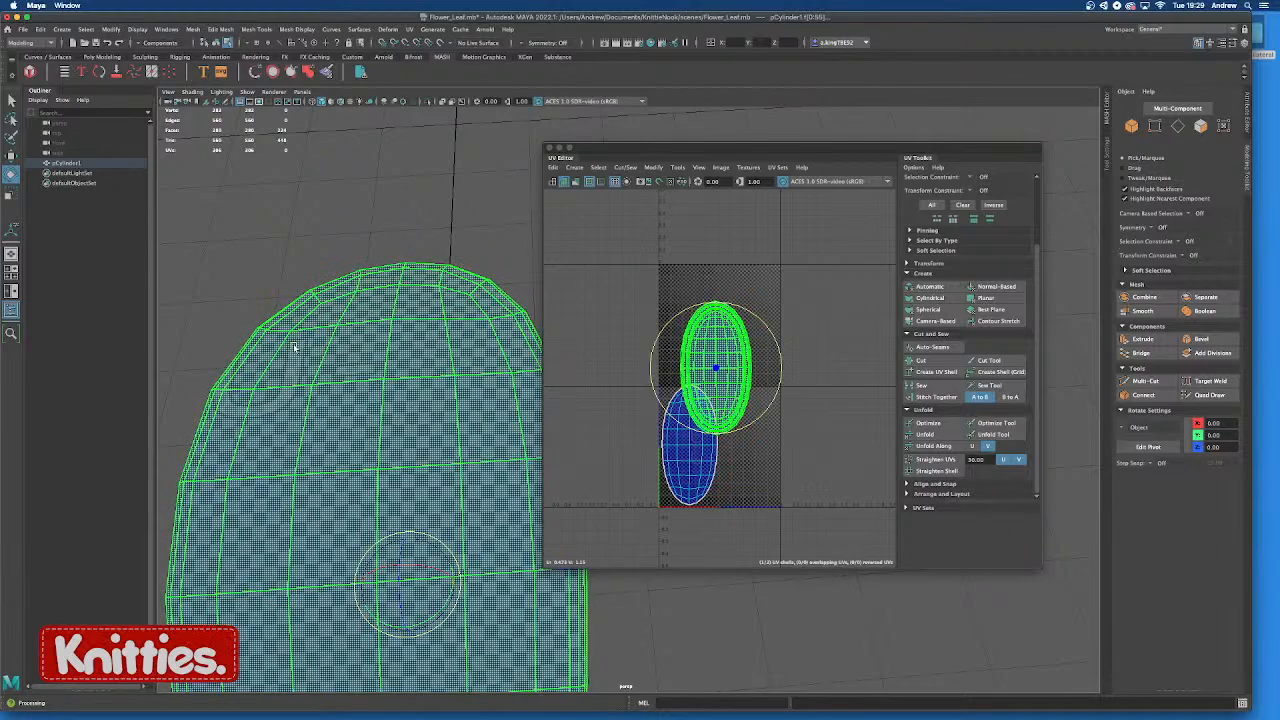
left_click_drag(220, 371, 368, 375, "alt")
middle_click_drag(438, 409, 378, 340, "alt")
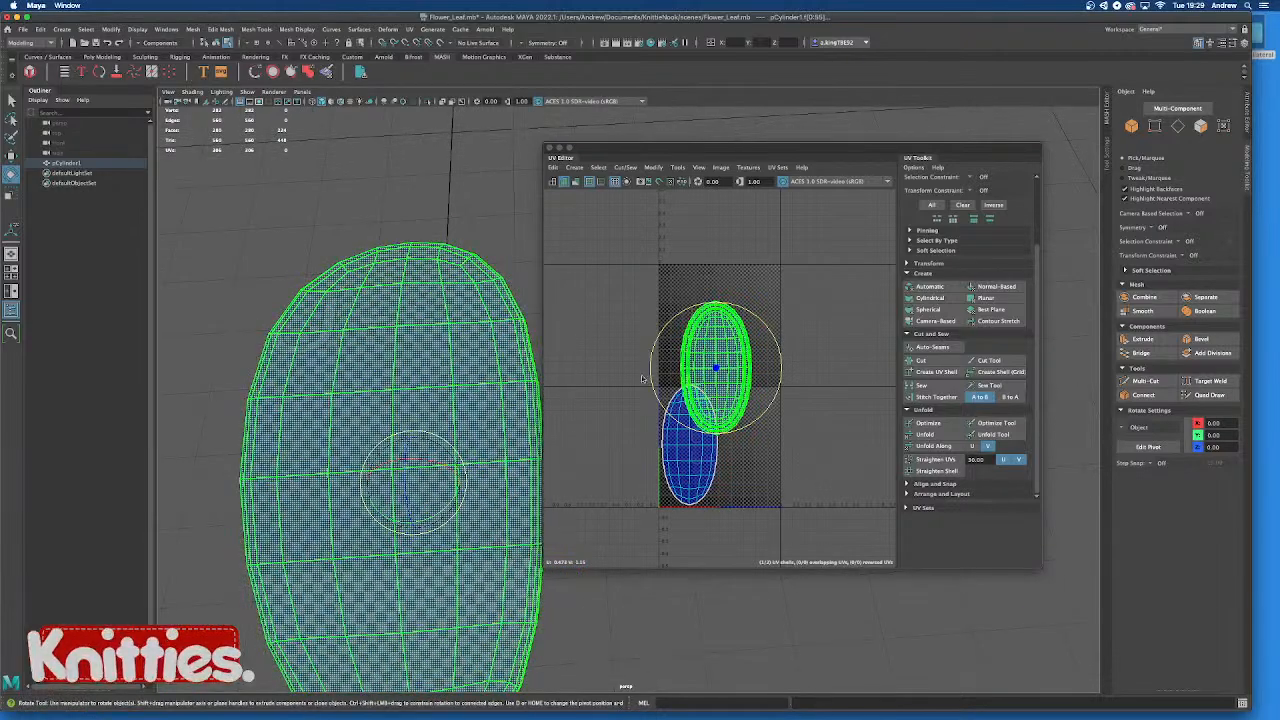
scroll(738, 436, "down", 5)
middle_click_drag(464, 472, 411, 398, "alt")
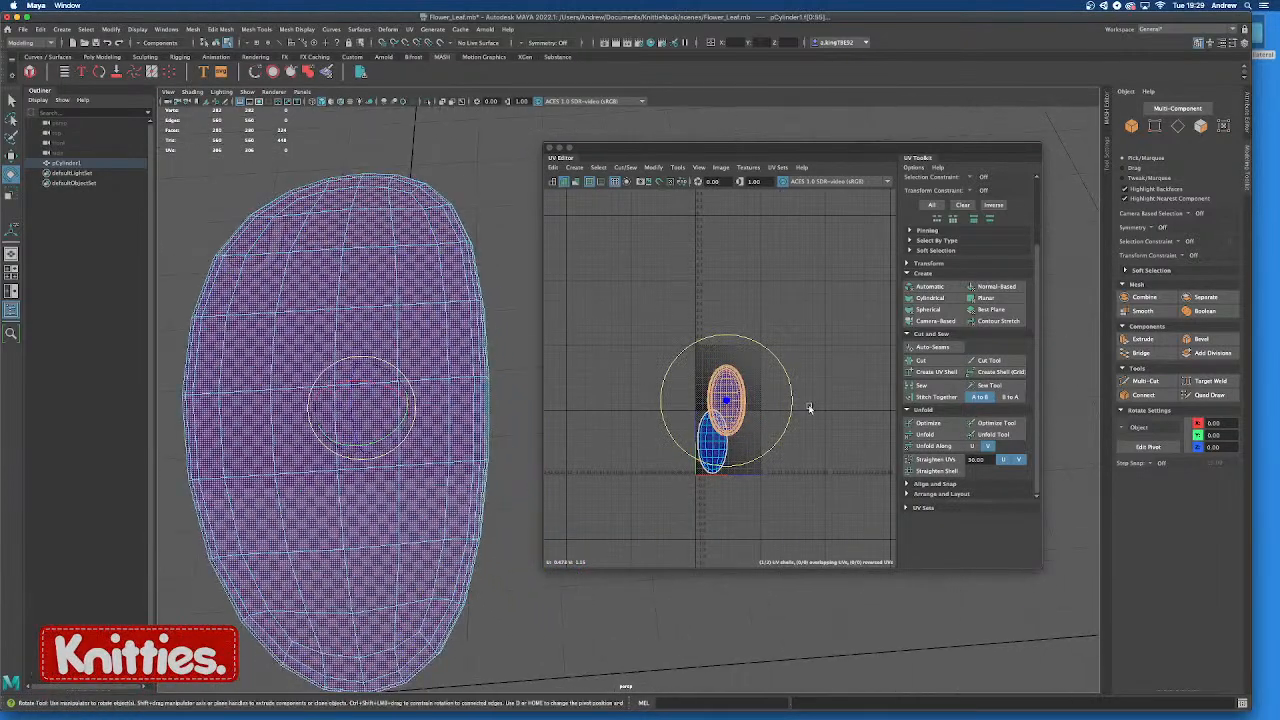
key("w")
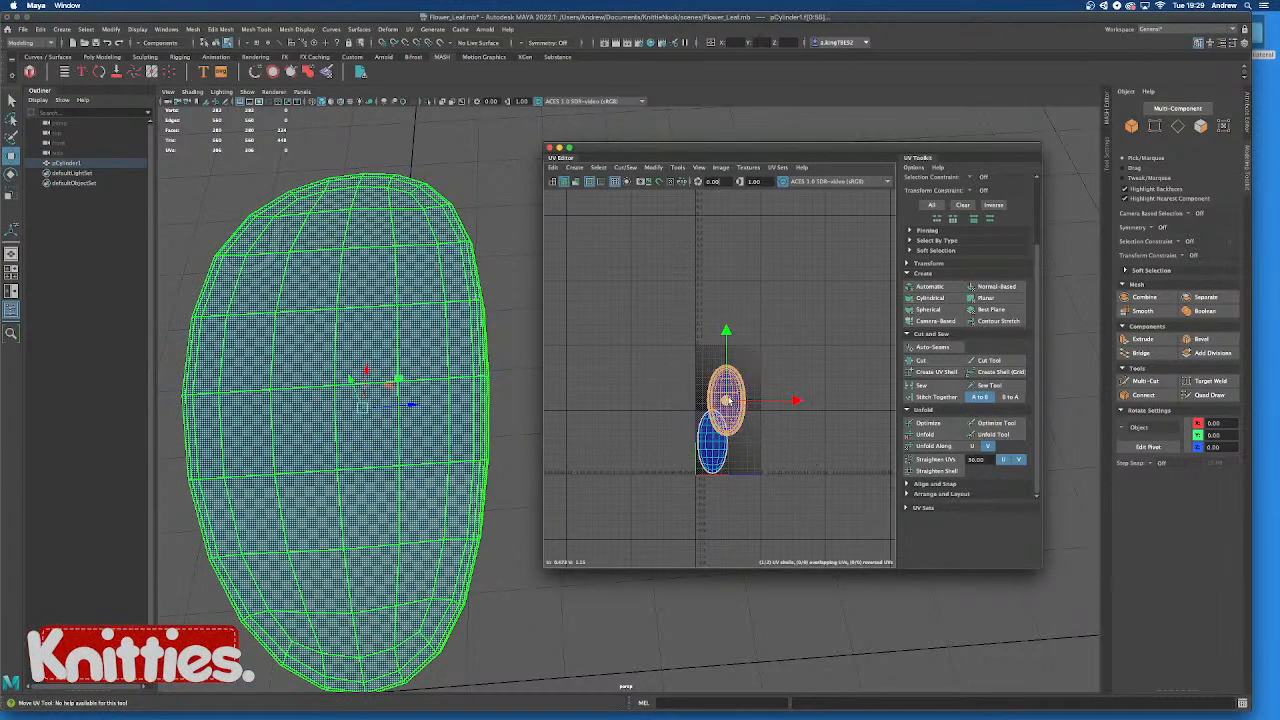
left_click_drag(726, 400, 766, 440)
scroll(790, 432, "up", 3)
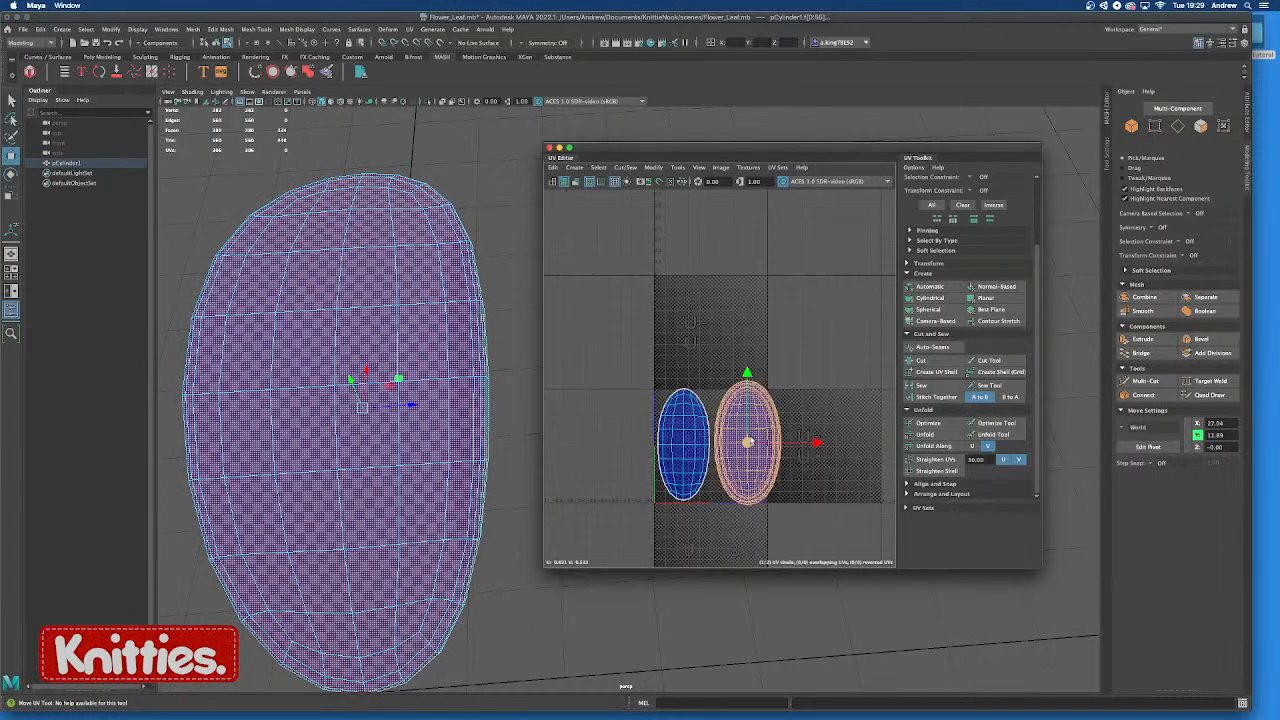
Scale both UV shells down together to fit inside the 0–1 tile and check the resulting pattern on the leaf
key("r")
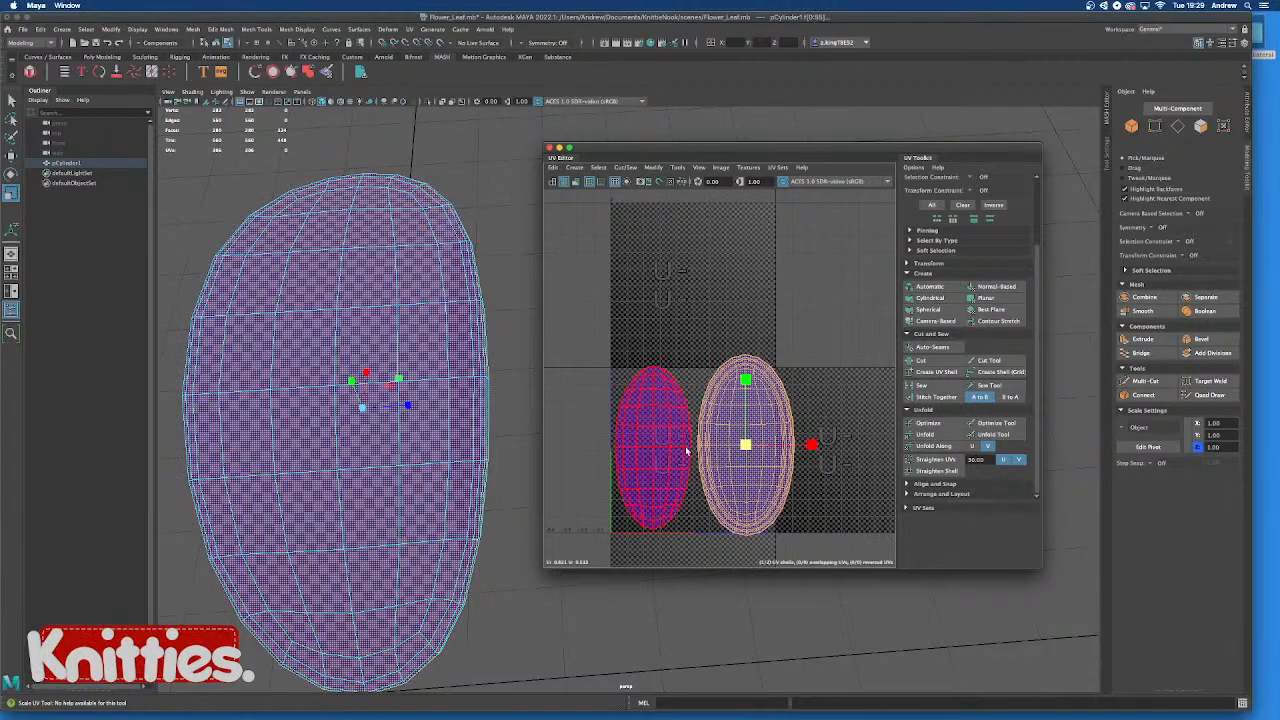
left_click(665, 453, "shift")
left_click_drag(392, 400, 404, 490, "alt")
left_click_drag(705, 446, 692, 452)
key("w")
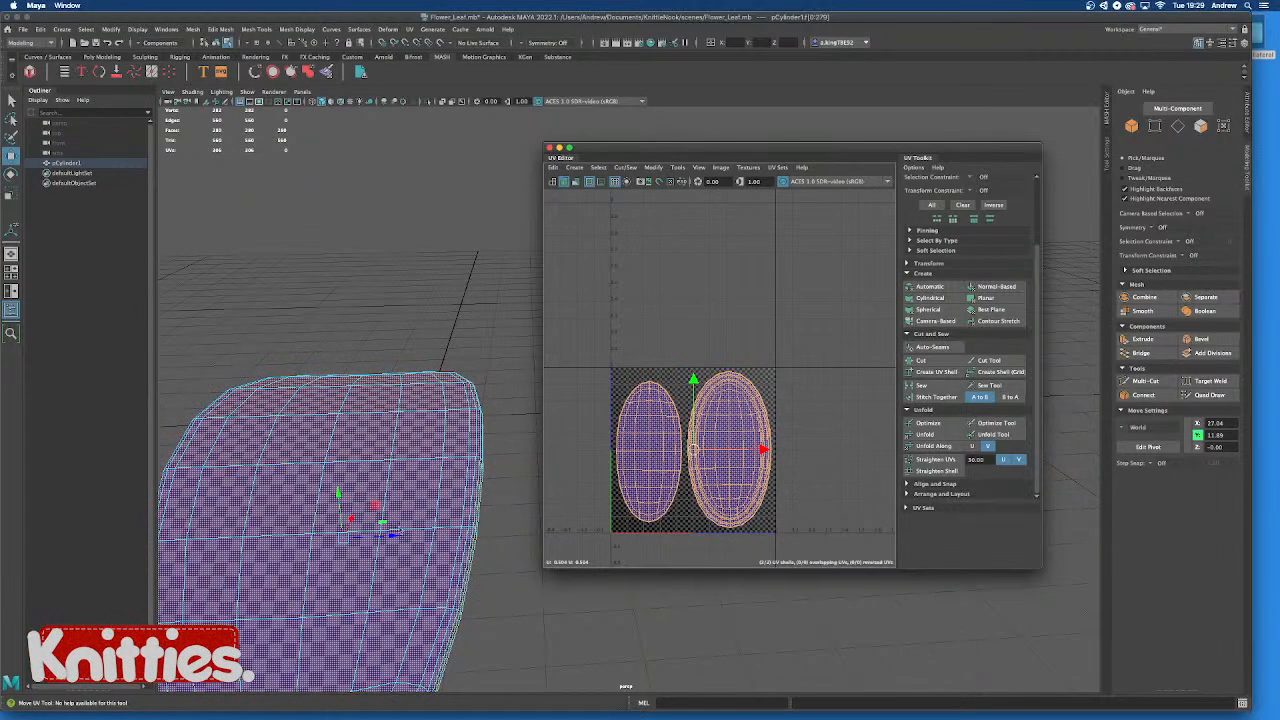
middle_click_drag(401, 569, 421, 523, "alt")
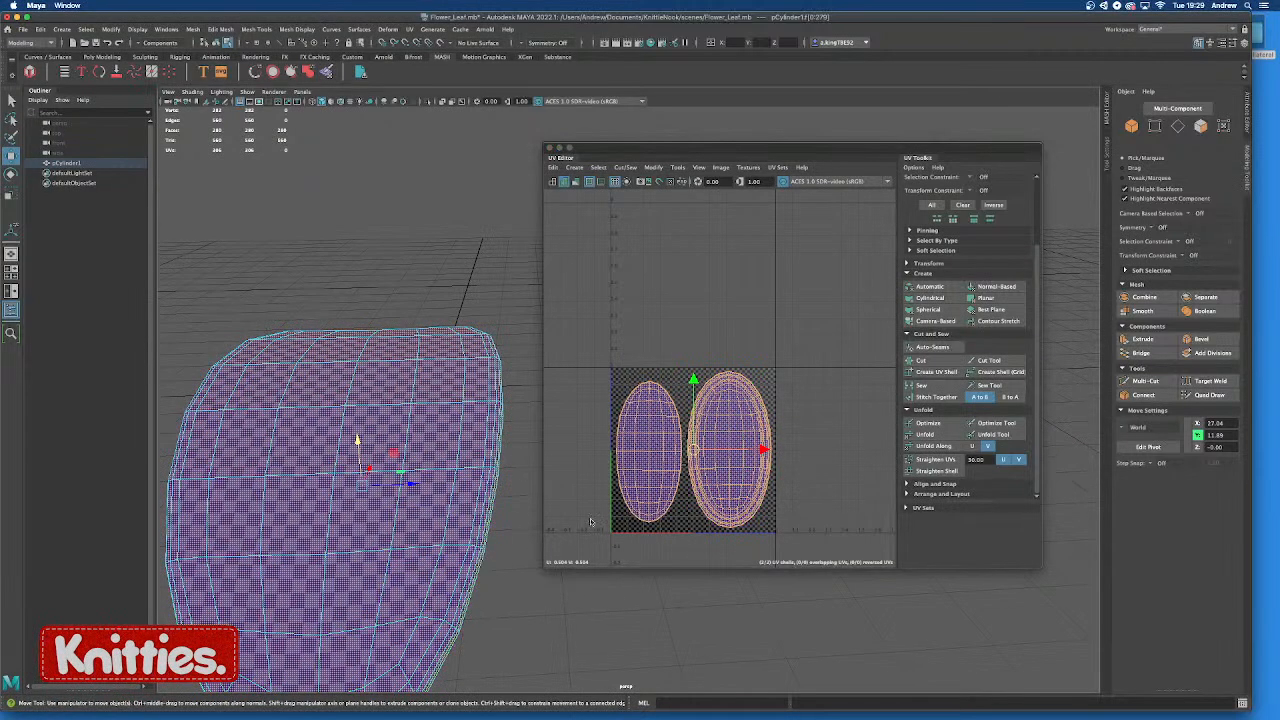
left_click_drag(440, 520, 429, 330, "alt")
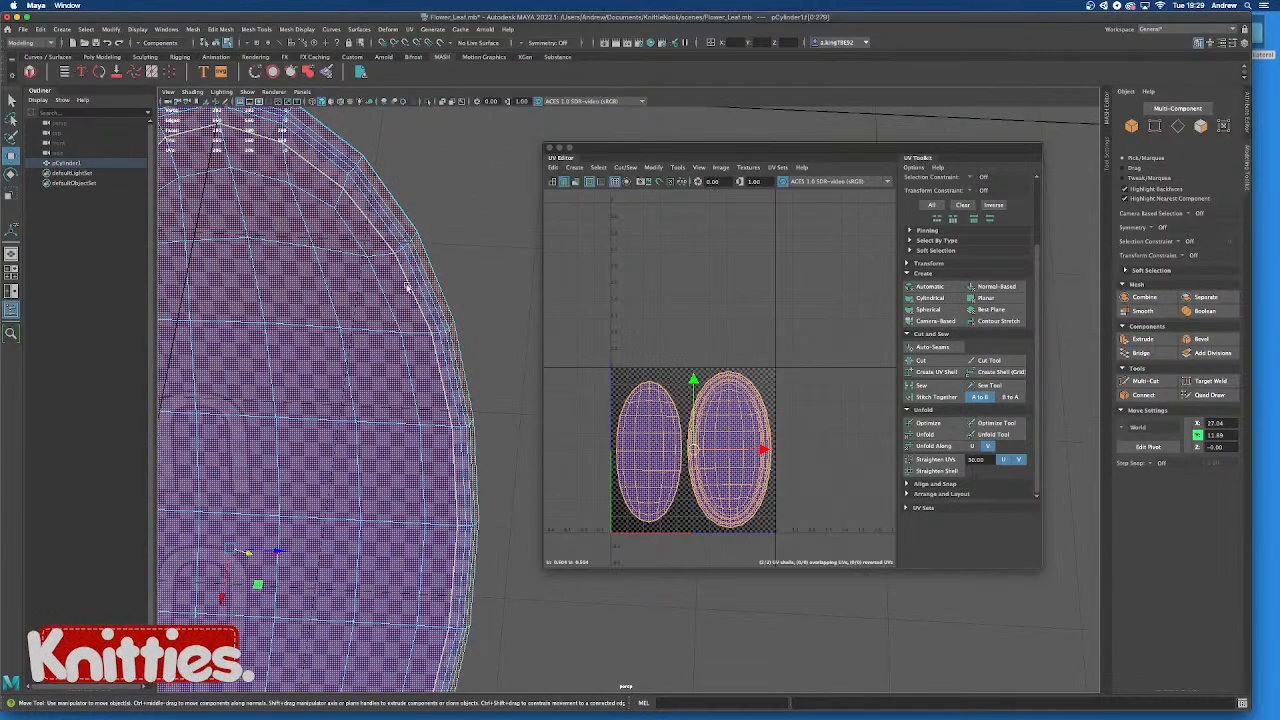
Inspect the checker pattern around the leaf's rim, then return to object mode with the whole leaf selected
left_click_drag(350, 274, 268, 330, "alt")
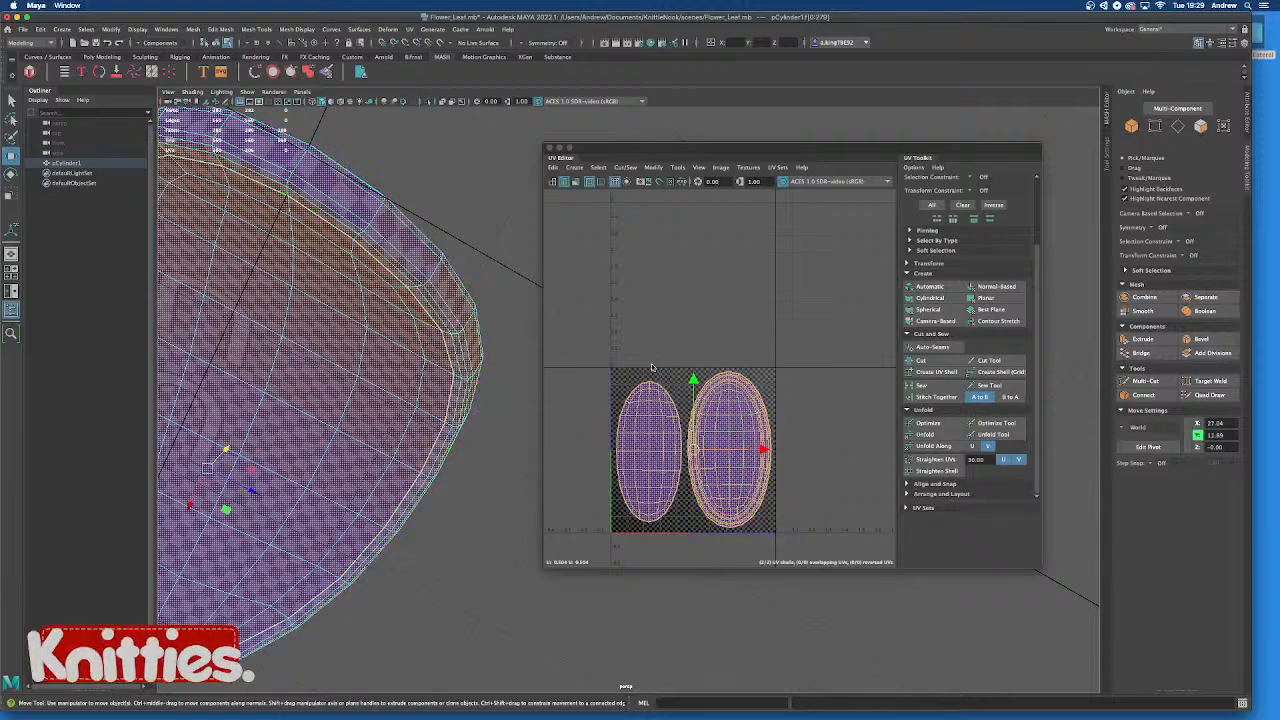
left_click_drag(351, 292, 339, 345, "alt")
left_click_drag(413, 435, 400, 412, "alt")
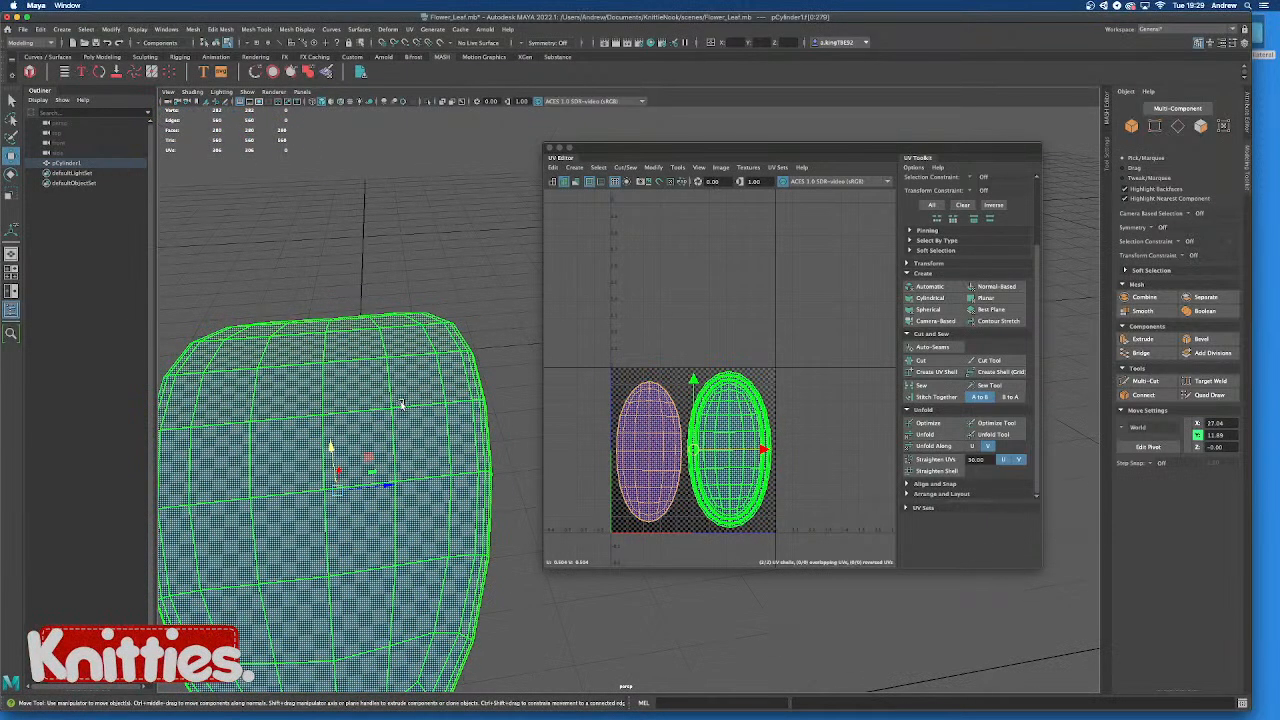
right_click(403, 405)
left_click(450, 388)
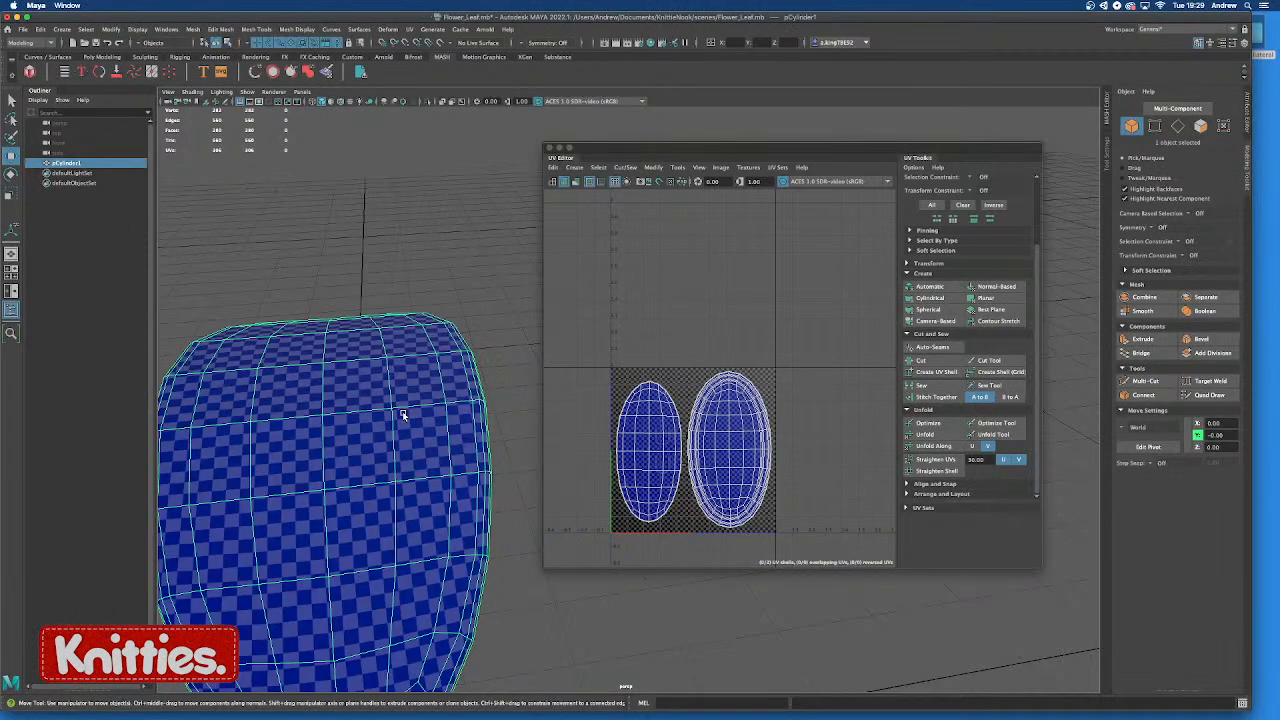
Compare the two UV shells in the 0–1 tile with the checker pattern on the leaf from several sides
mouse_move(613, 151)
left_mouse_down()
mouse_move(817, 156)
mouse_move(626, 153)
left_mouse_up()
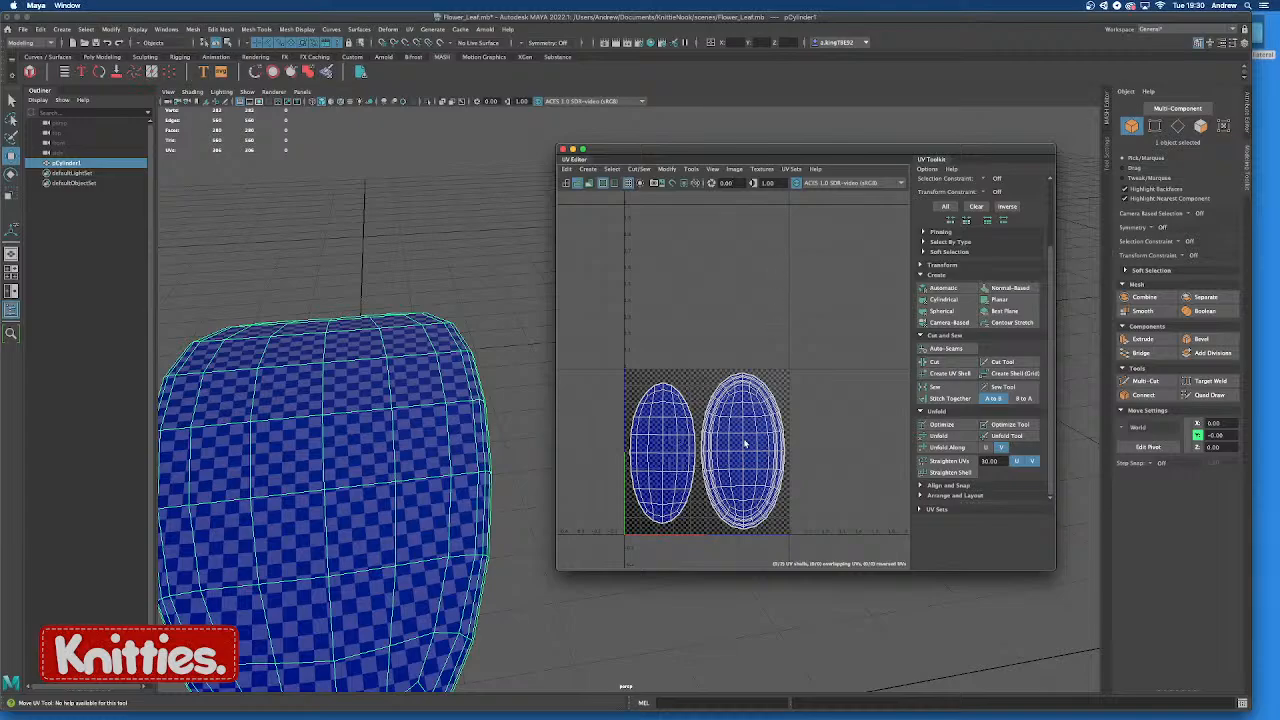
scroll(746, 446, "up", 2)
scroll(744, 446, "down", 1)
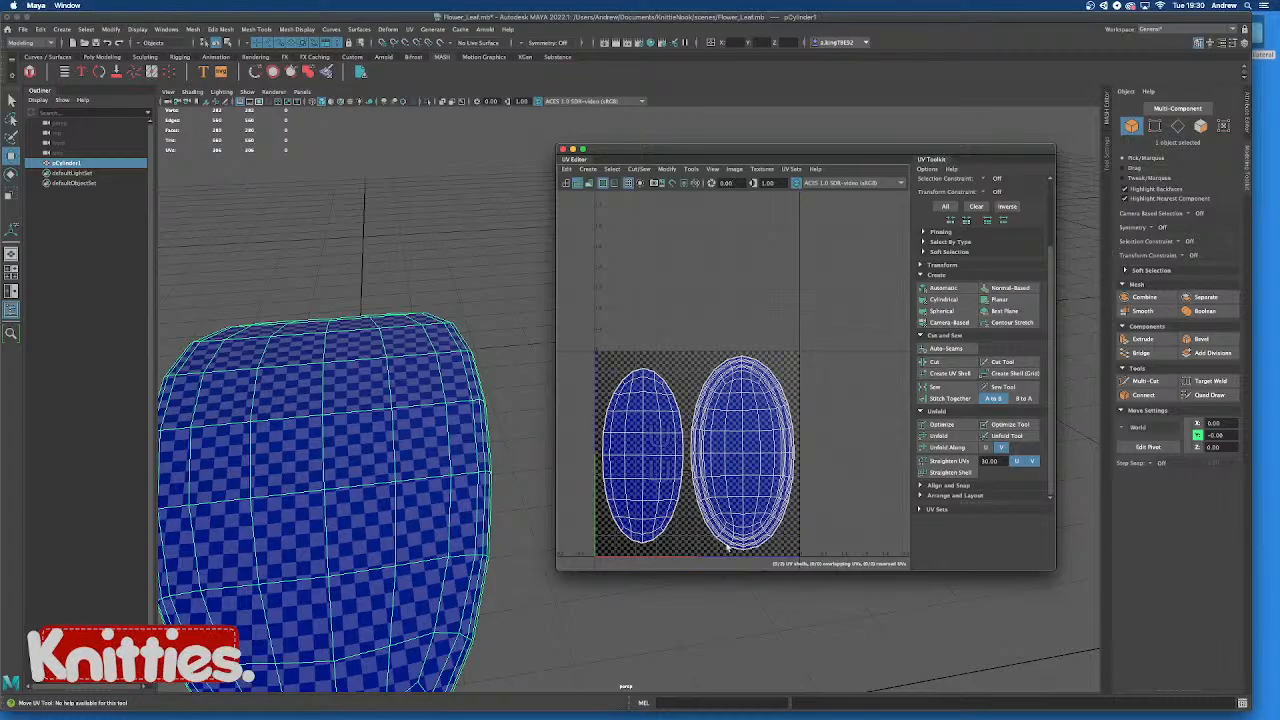
scroll(440, 476, "down", 2)
scroll(440, 476, "down", 1)
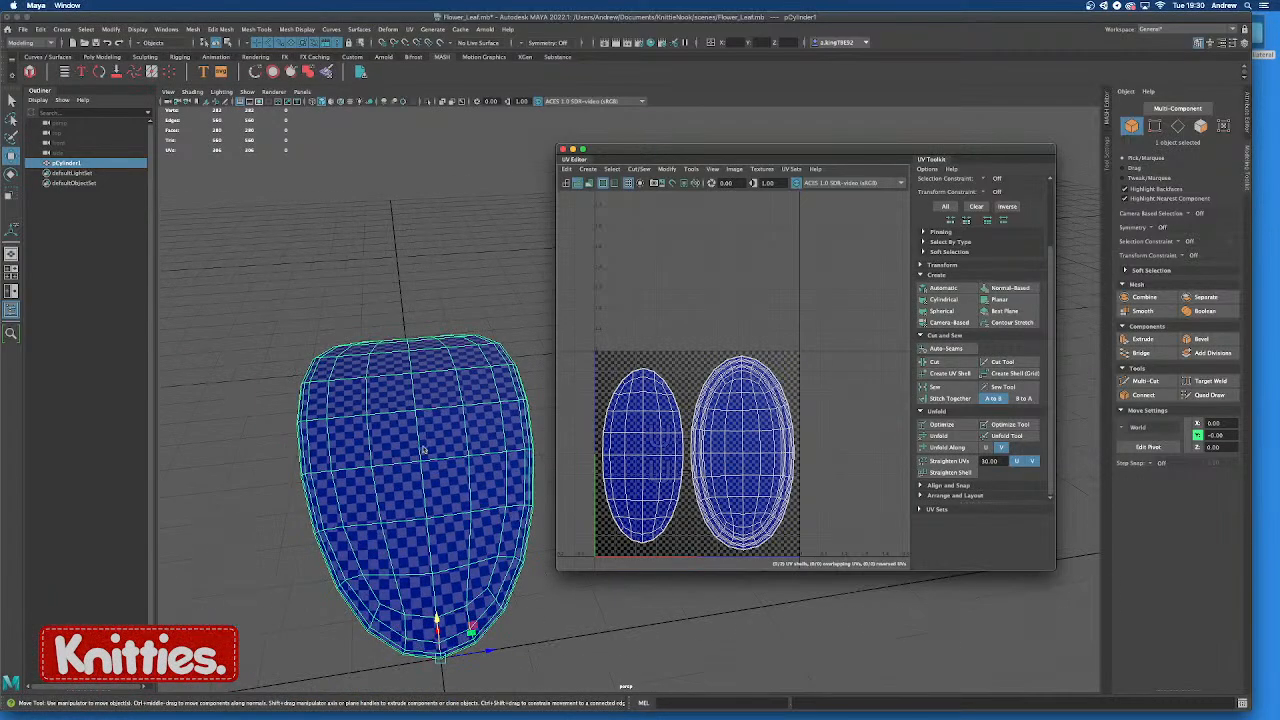
left_click_drag(422, 450, 455, 432, "alt")
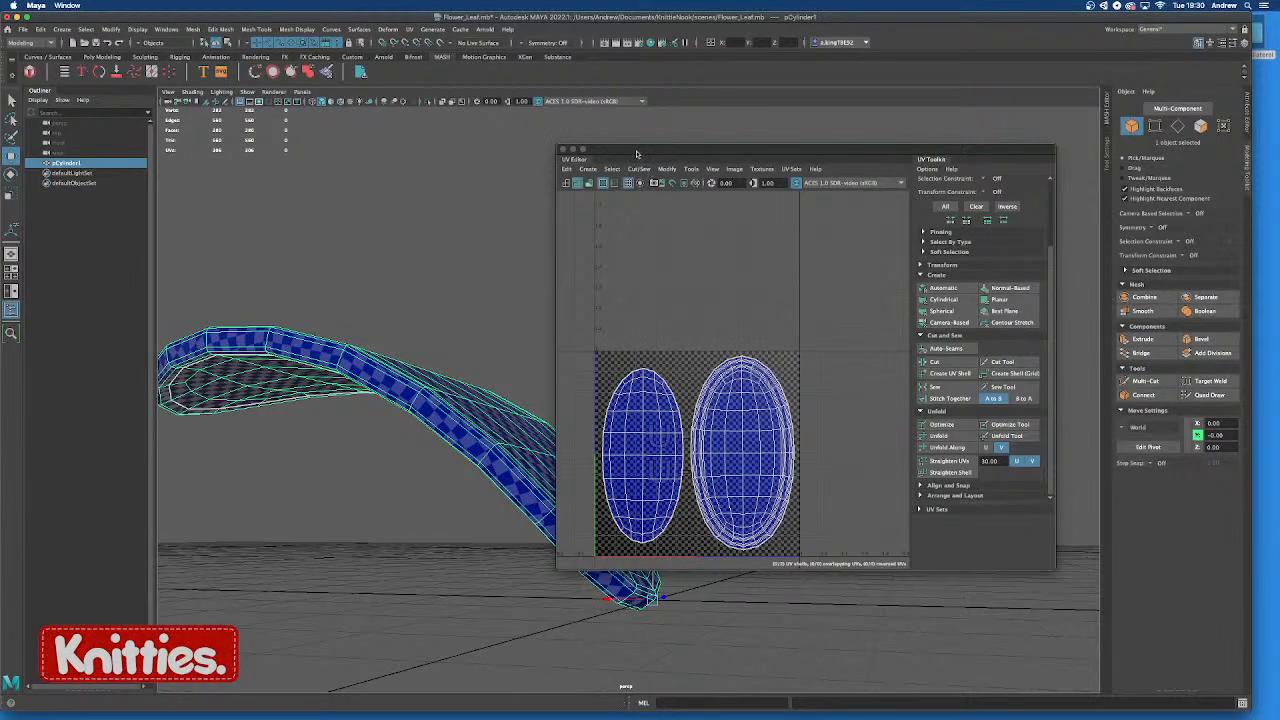
left_click(458, 312)
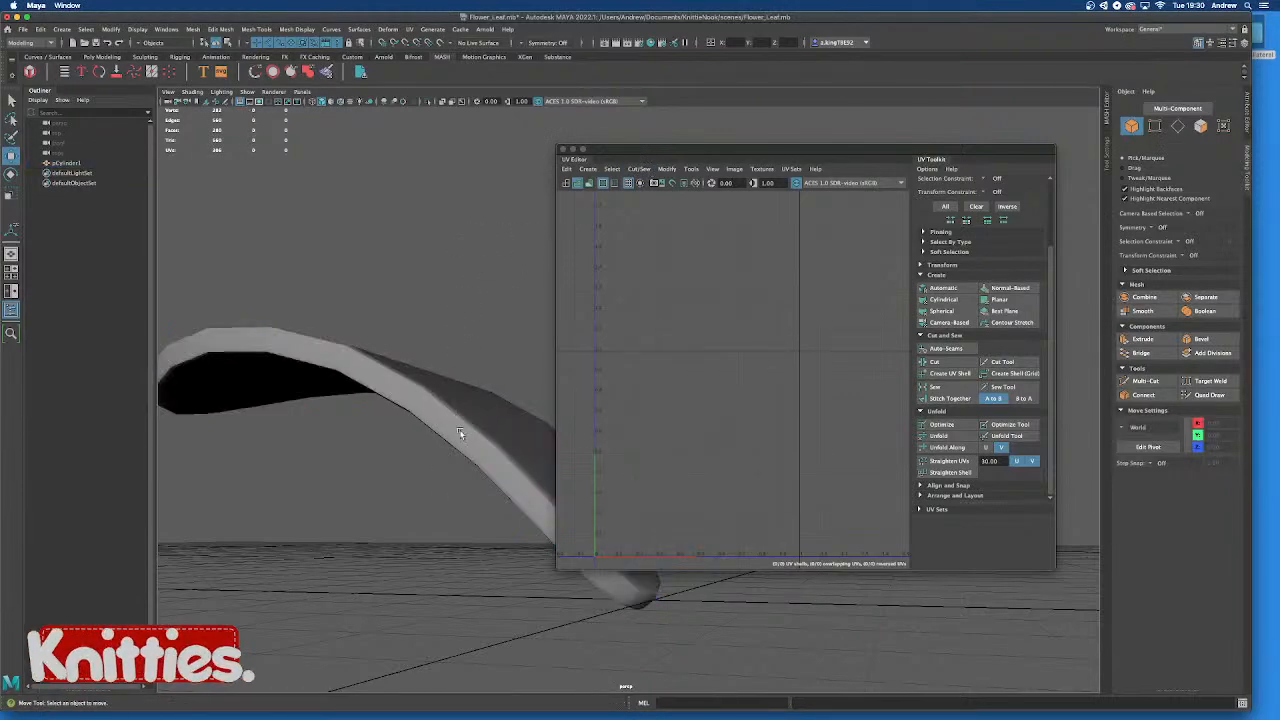
left_click(461, 433)
left_click_drag(461, 433, 548, 385, "alt")
left_click_drag(582, 151, 649, 151)
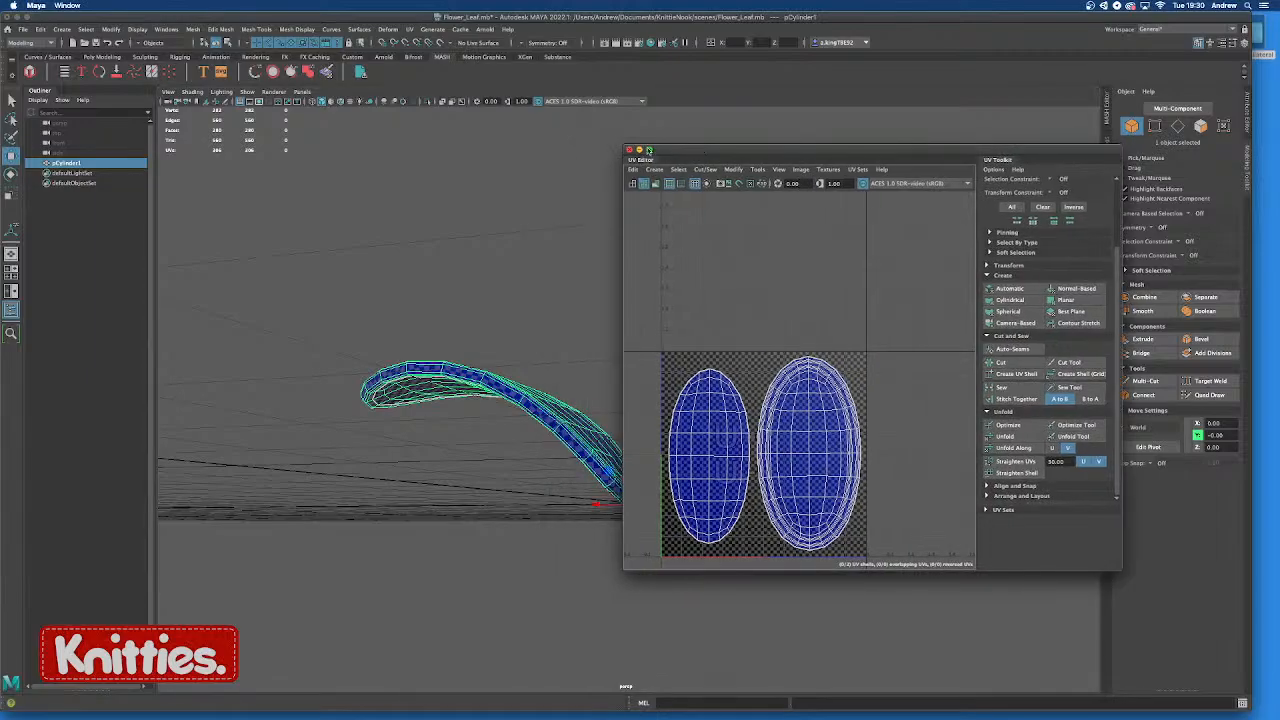
left_click_drag(558, 265, 466, 371, "alt")
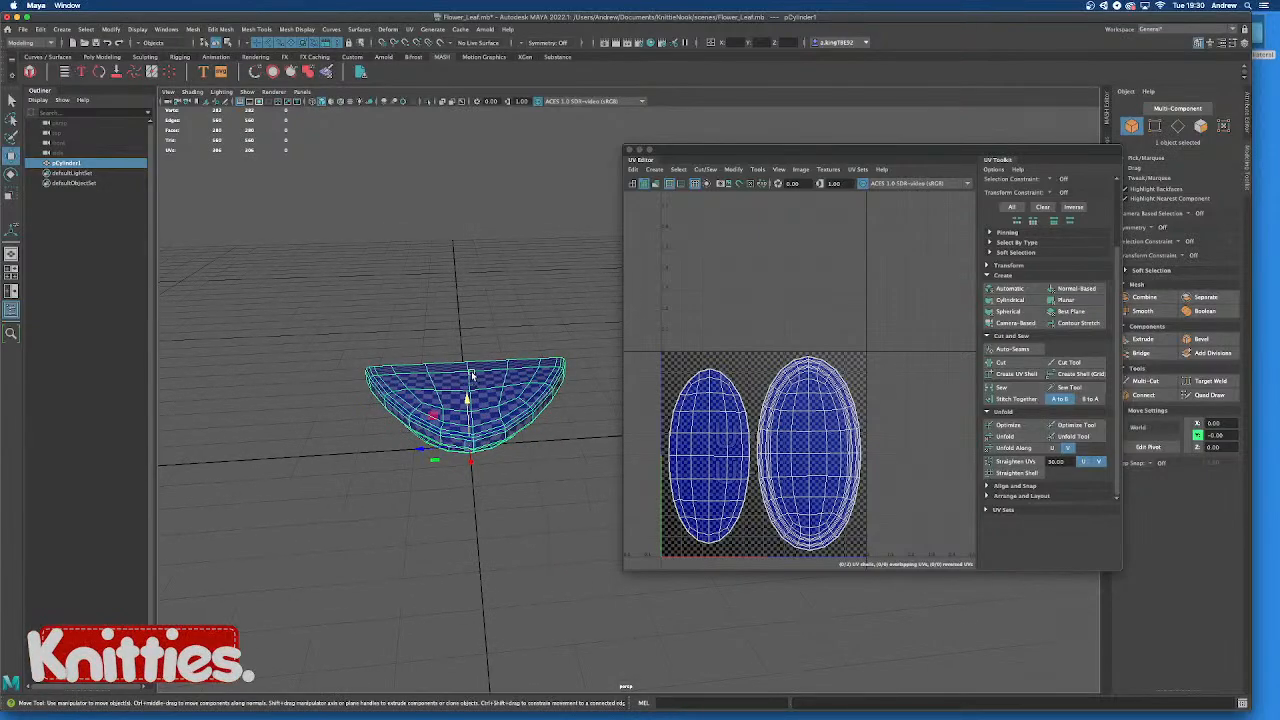
Soft-select the edge loop running lengthwise along the leaf's centre and close the UV Editor
right_click(474, 372)
right_click_drag(475, 370, 473, 341)
double_click(471, 382)
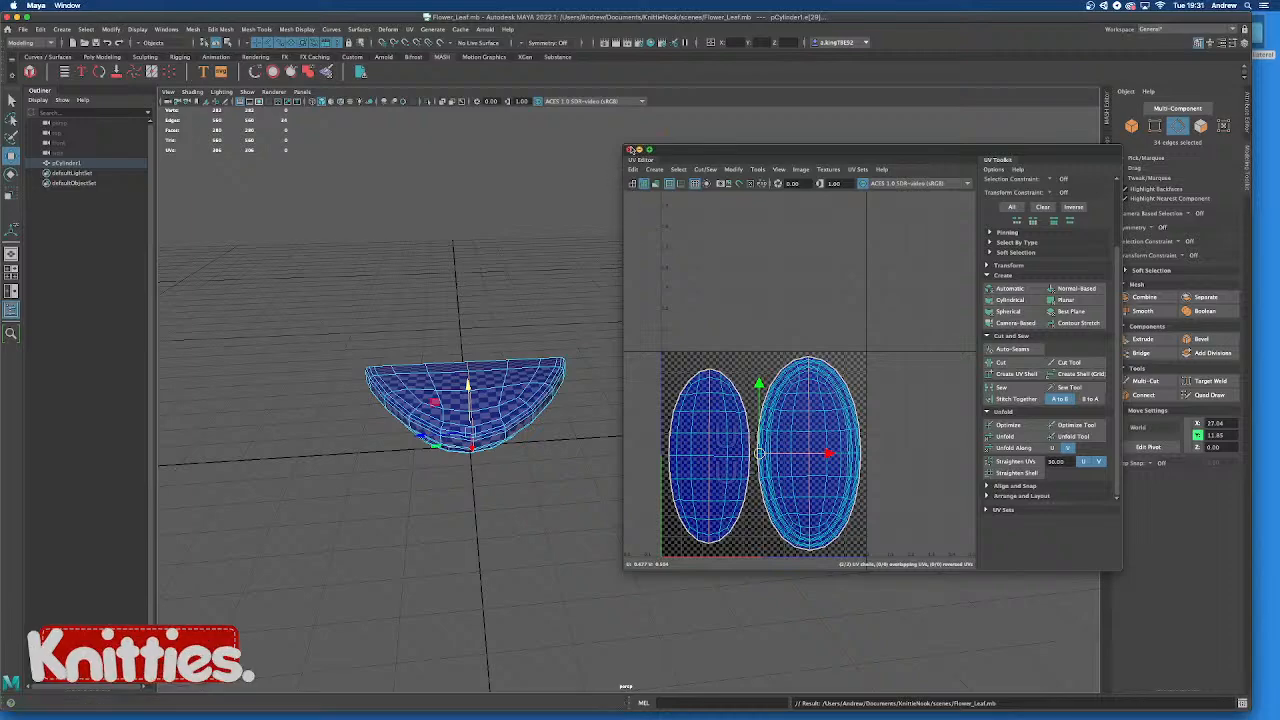
left_click(629, 149)
left_click_drag(522, 278, 646, 486, "alt")
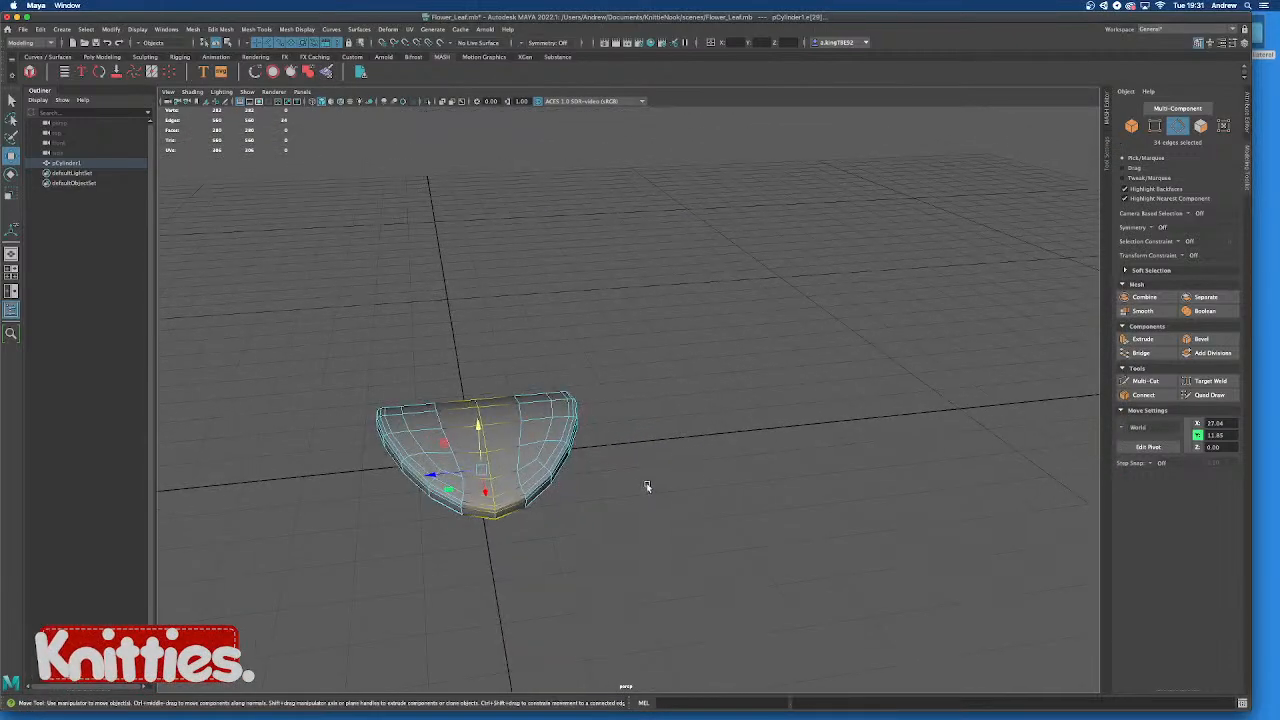
Widen the Move tool's soft selection falloff radius so it spreads from the centre loop across the whole leaf
left_click(1232, 46)
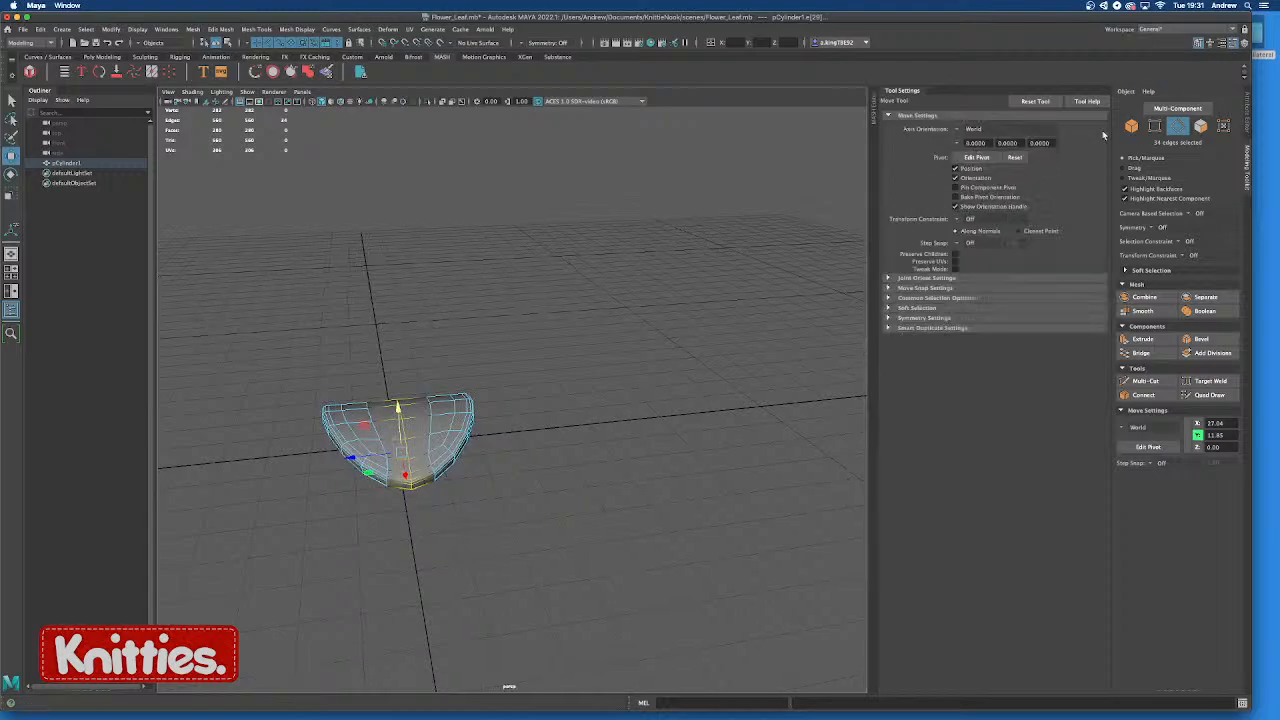
left_click(888, 308)
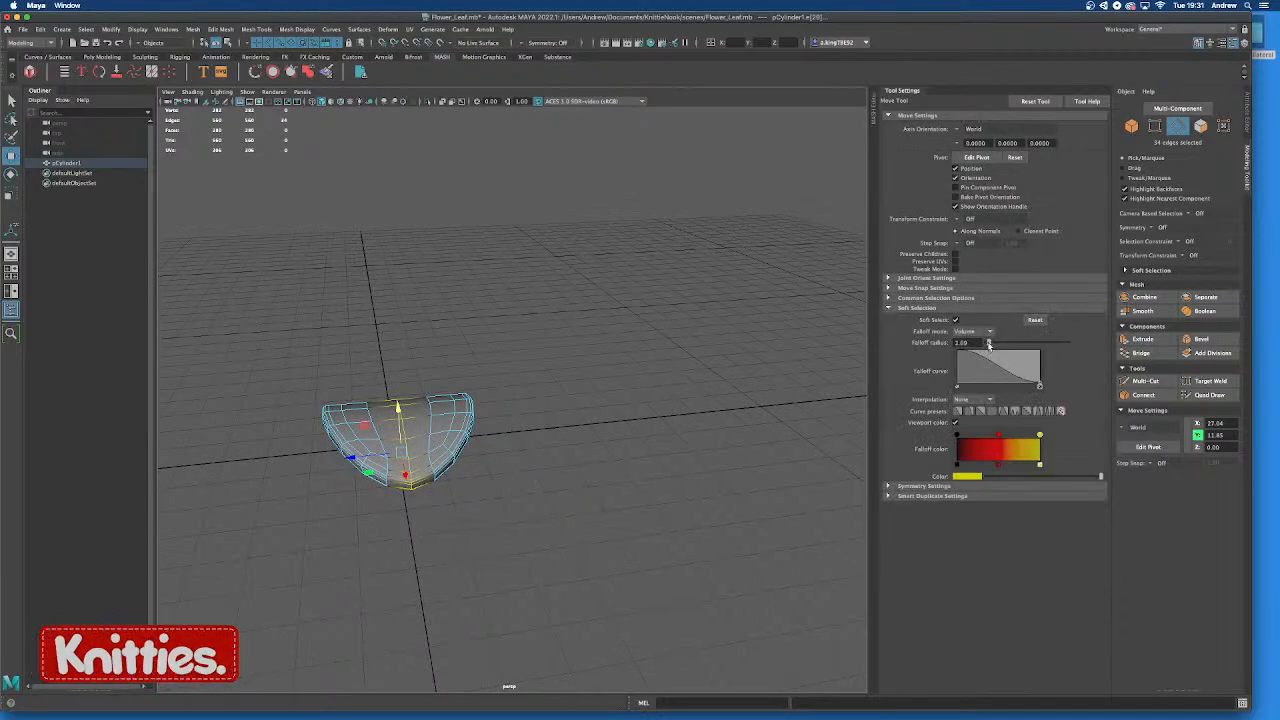
left_click_drag(993, 344, 997, 343)
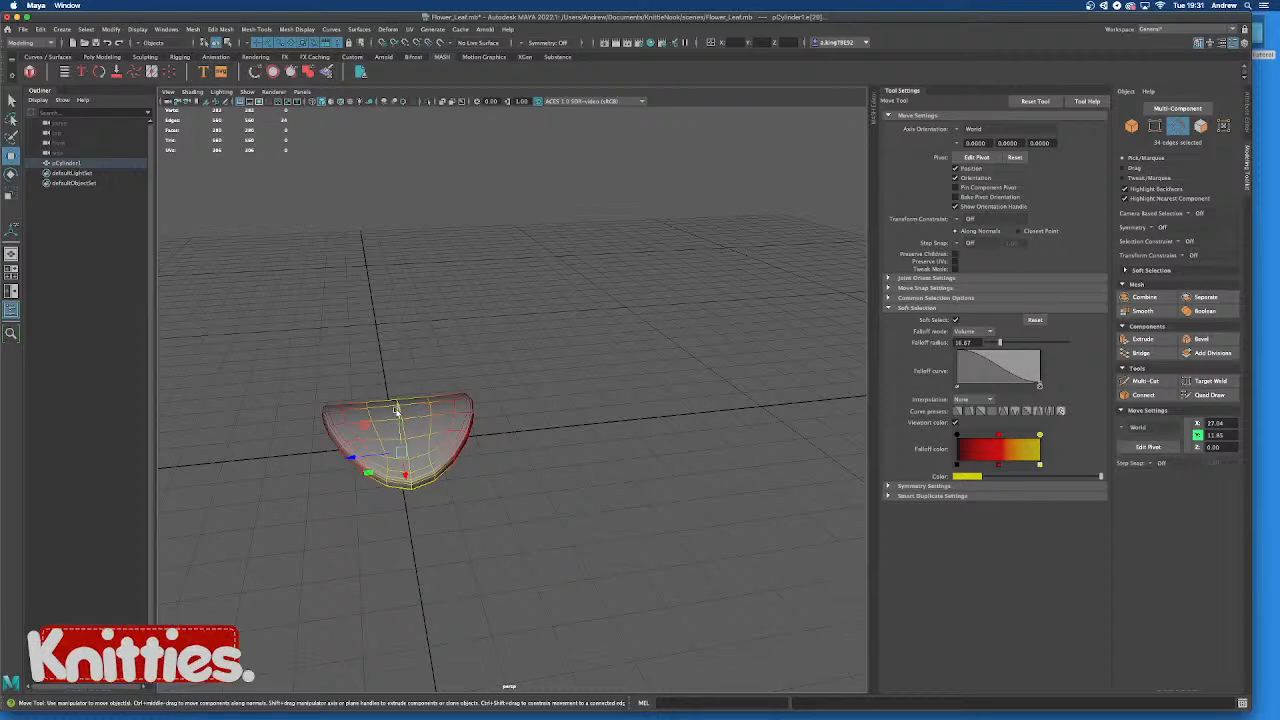
Move the soft-selected centre edge loop downward to sink the leaf's middle below its raised side edges
left_click_drag(398, 422, 416, 446)
left_click_drag(439, 390, 362, 494)
left_click_drag(392, 408, 445, 459)
left_click_drag(494, 403, 546, 377, "alt")
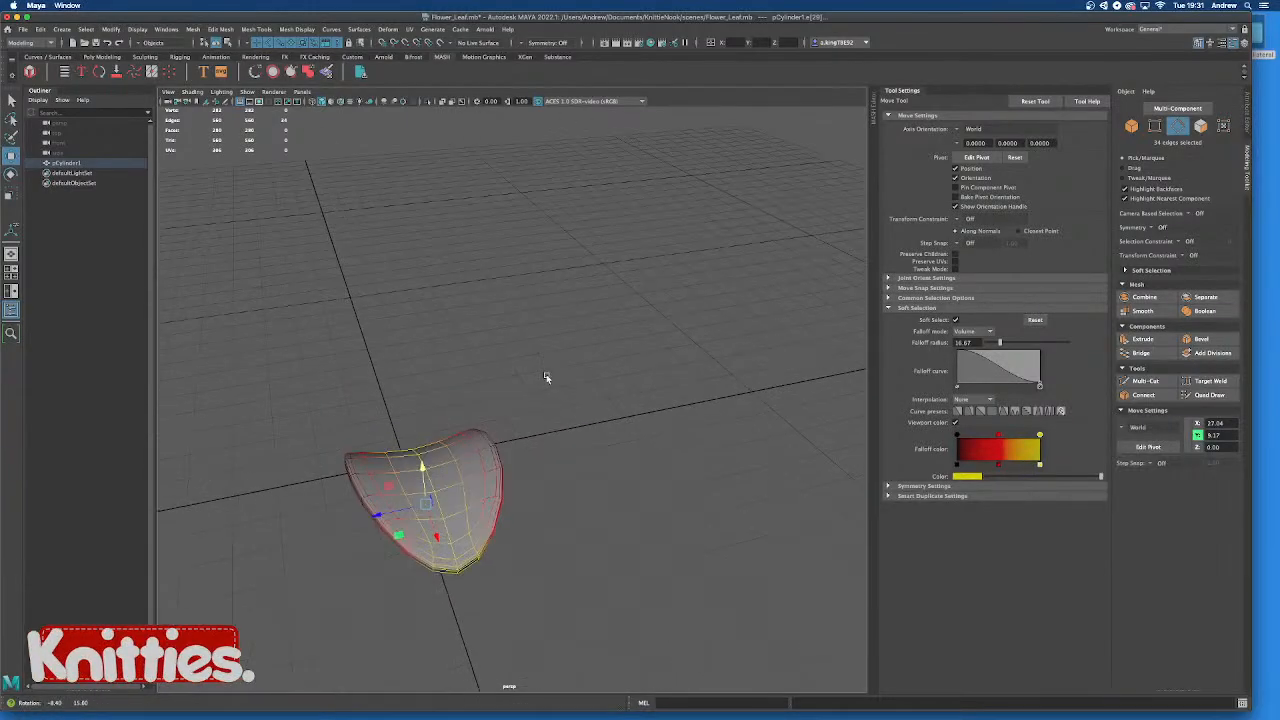
Return to object mode, select the leaf and check its curved shape from the front and side
right_click_drag(478, 440, 558, 417)
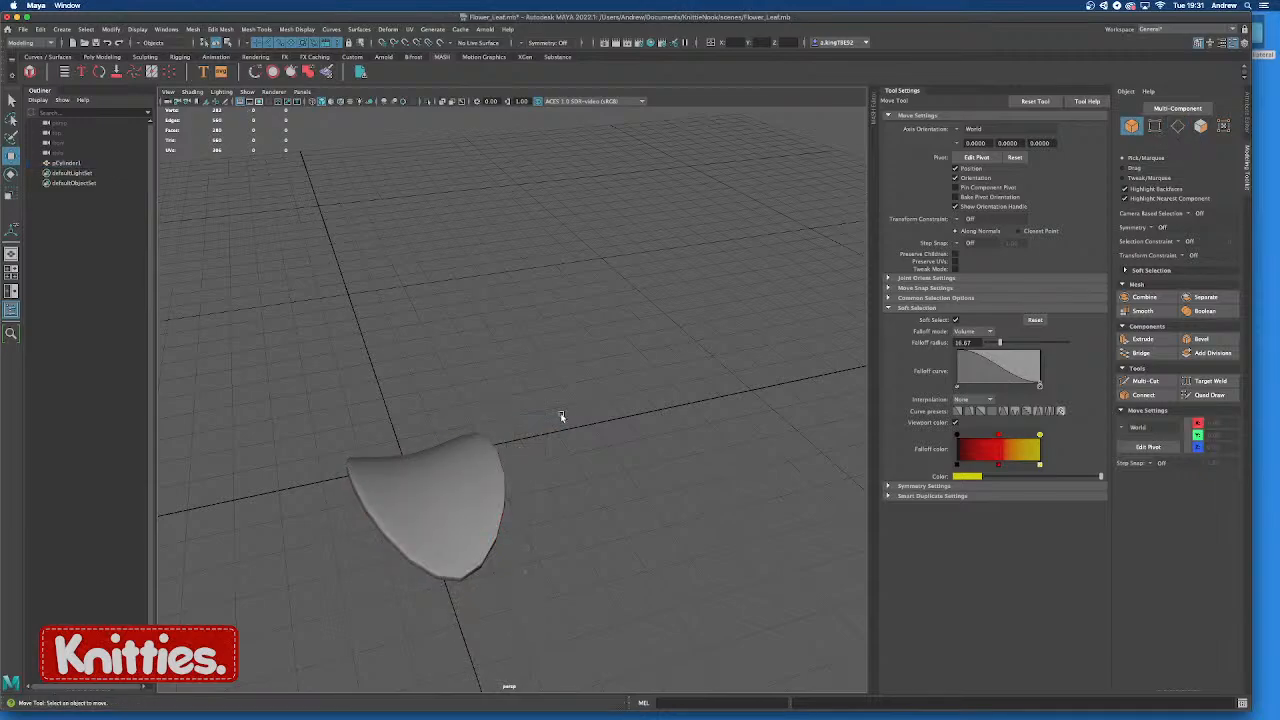
left_click(474, 470)
scroll(476, 470, "down", 6)
left_click_drag(494, 467, 589, 345, "alt")
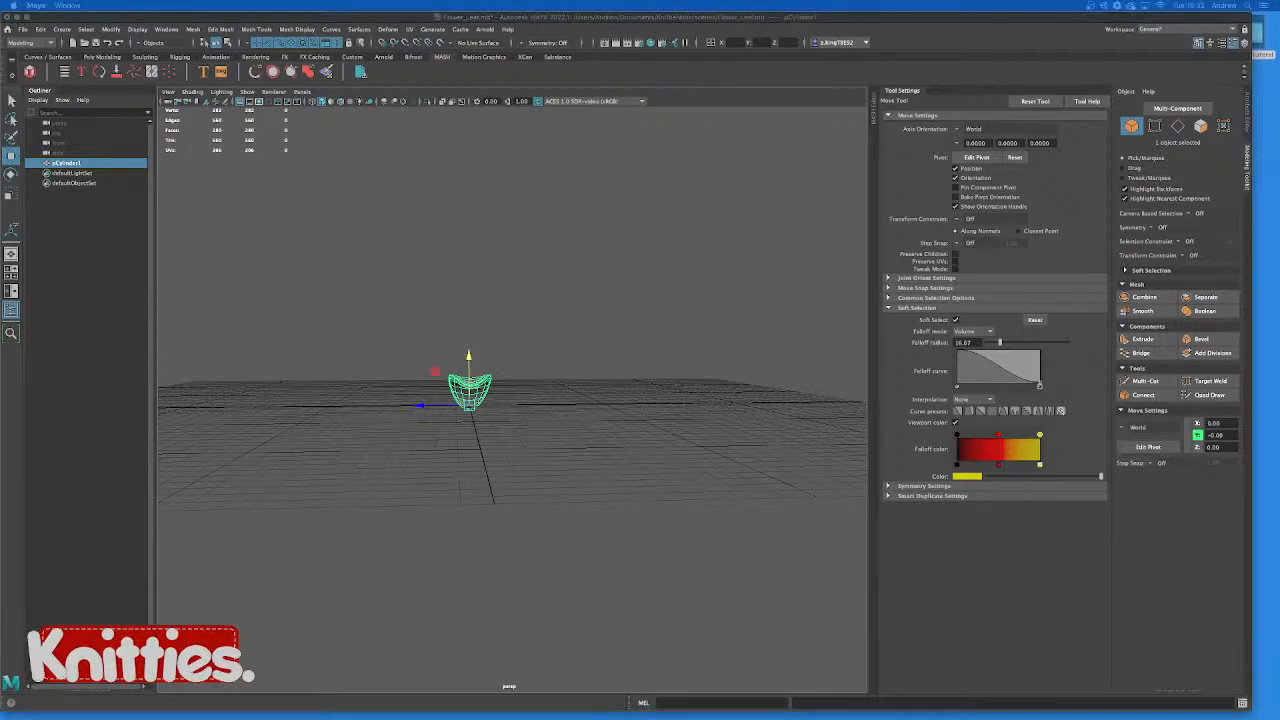
left_click(530, 343)
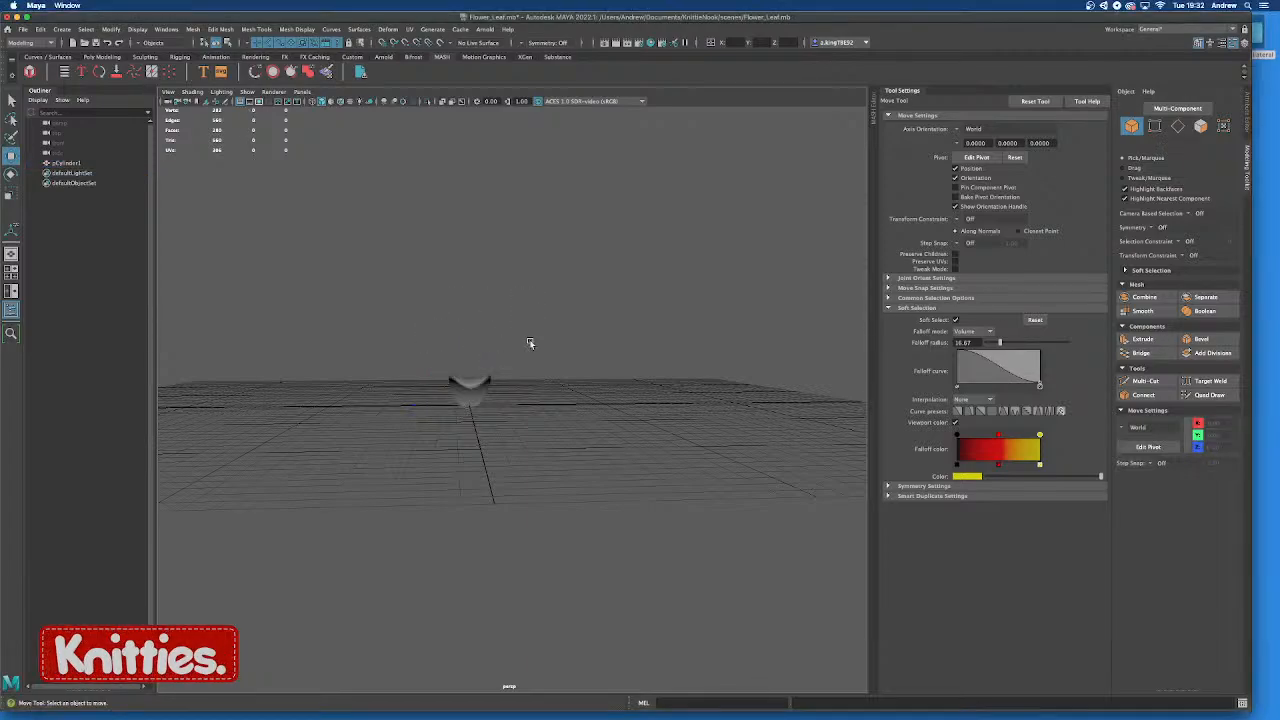
left_click(489, 389)
left_click_drag(489, 389, 636, 330, "alt")
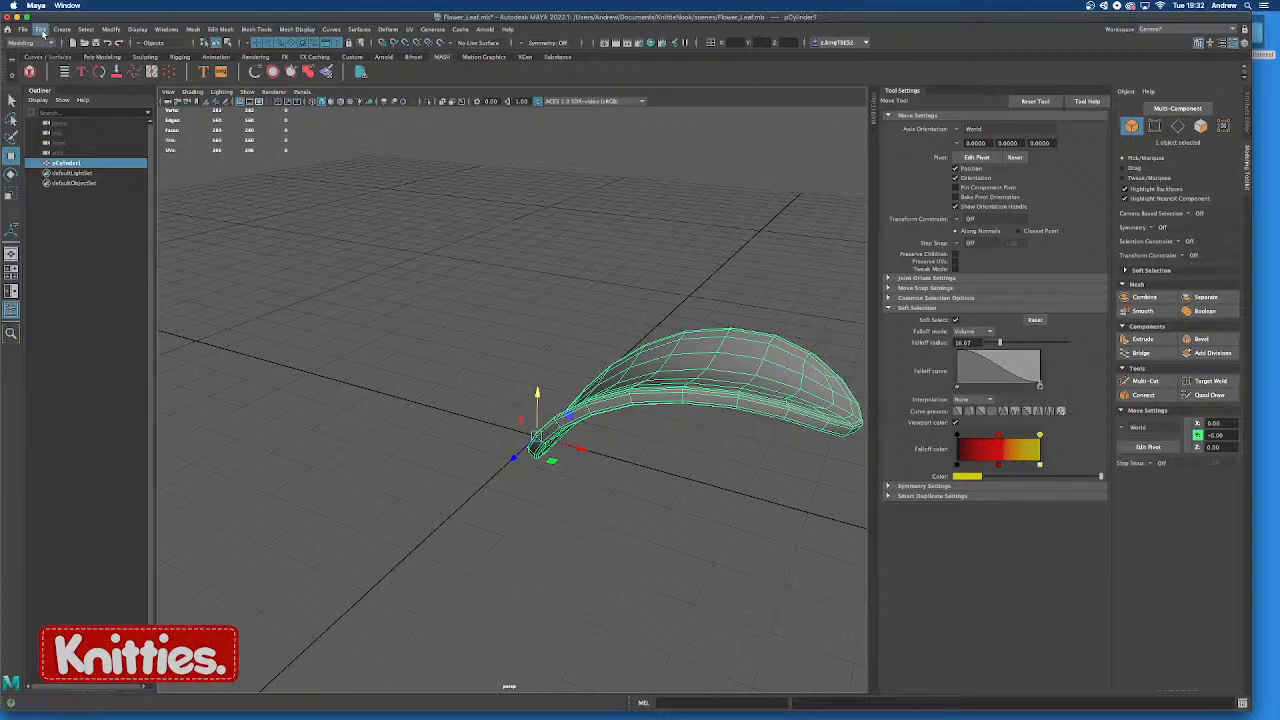
Delete the leaf's construction history and reselect the leaf
left_click(42, 32)
mouse_move(100, 143)
left_click(181, 149)
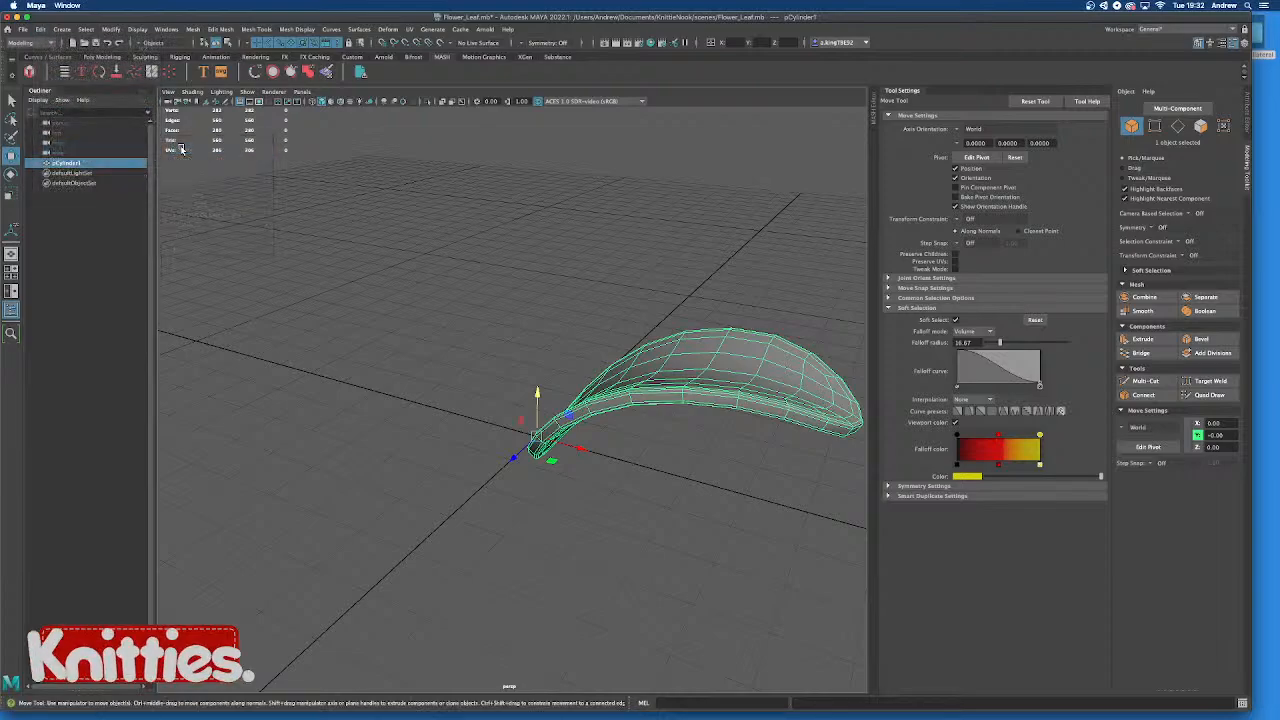
left_click(91, 234)
left_click(80, 163)
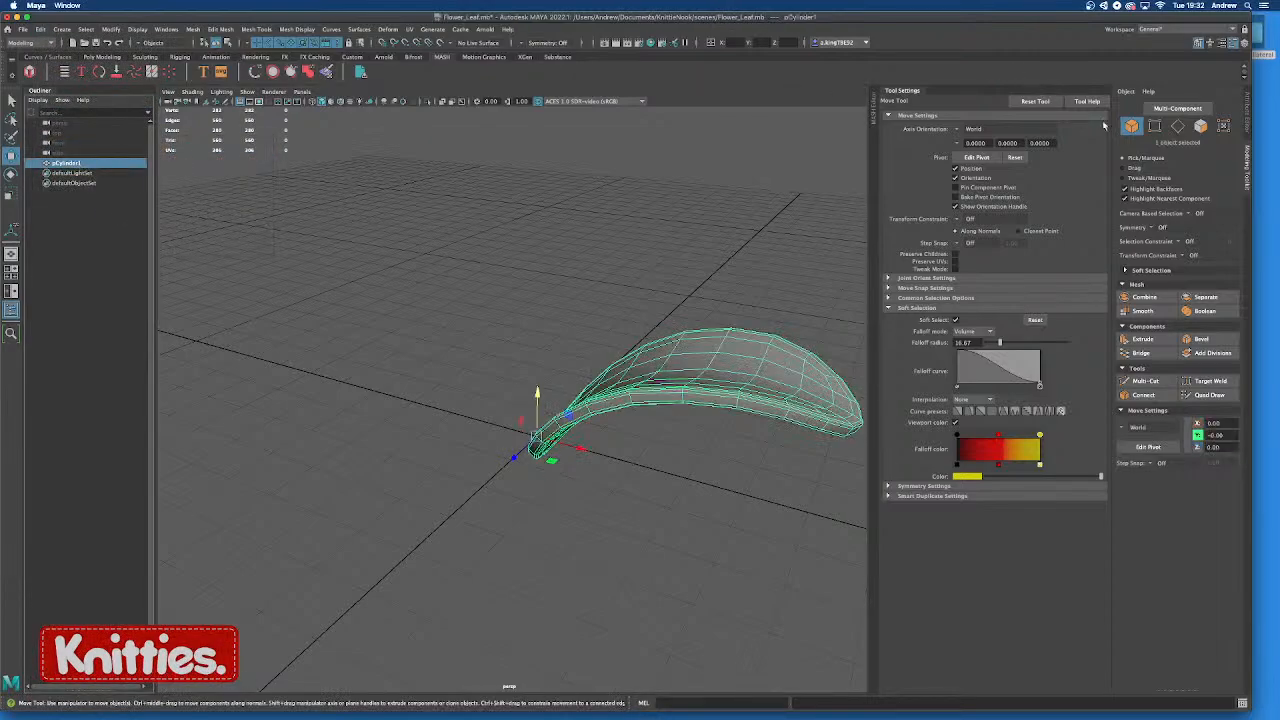
Rename the leaf object Flower_Leaf_01 and save the scene
left_click(1248, 113)
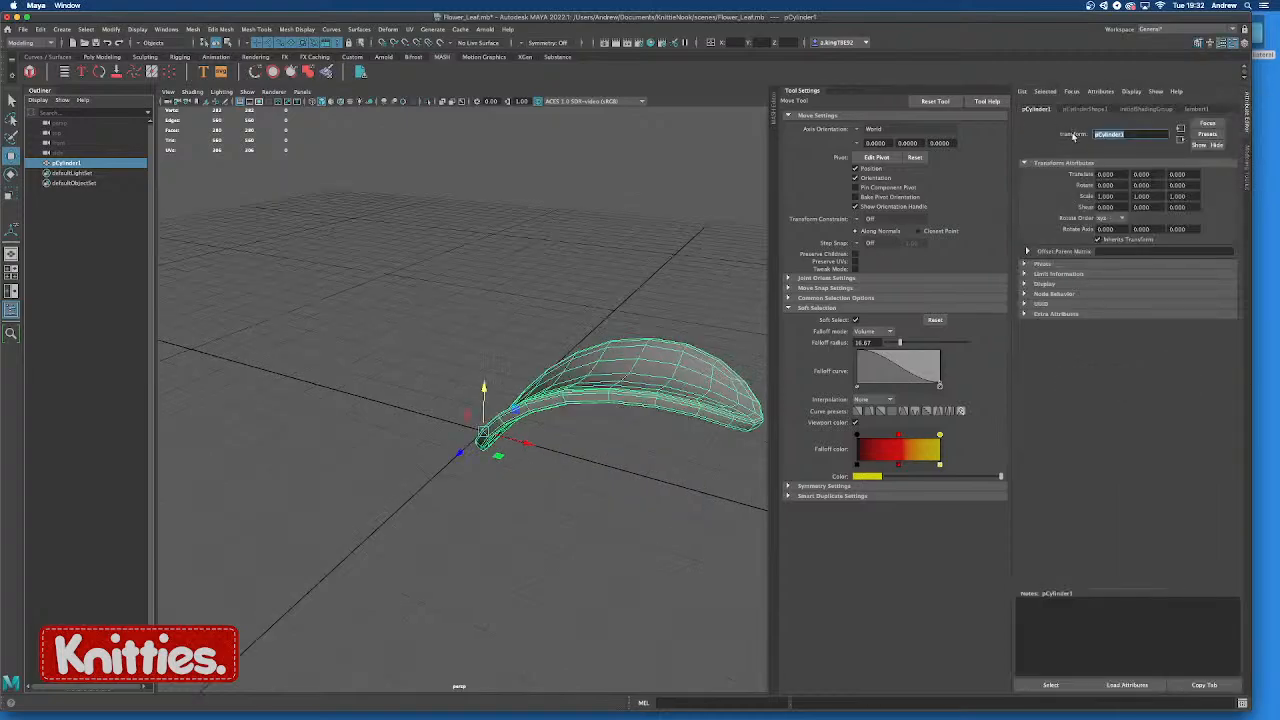
type("Flower_Leaf")
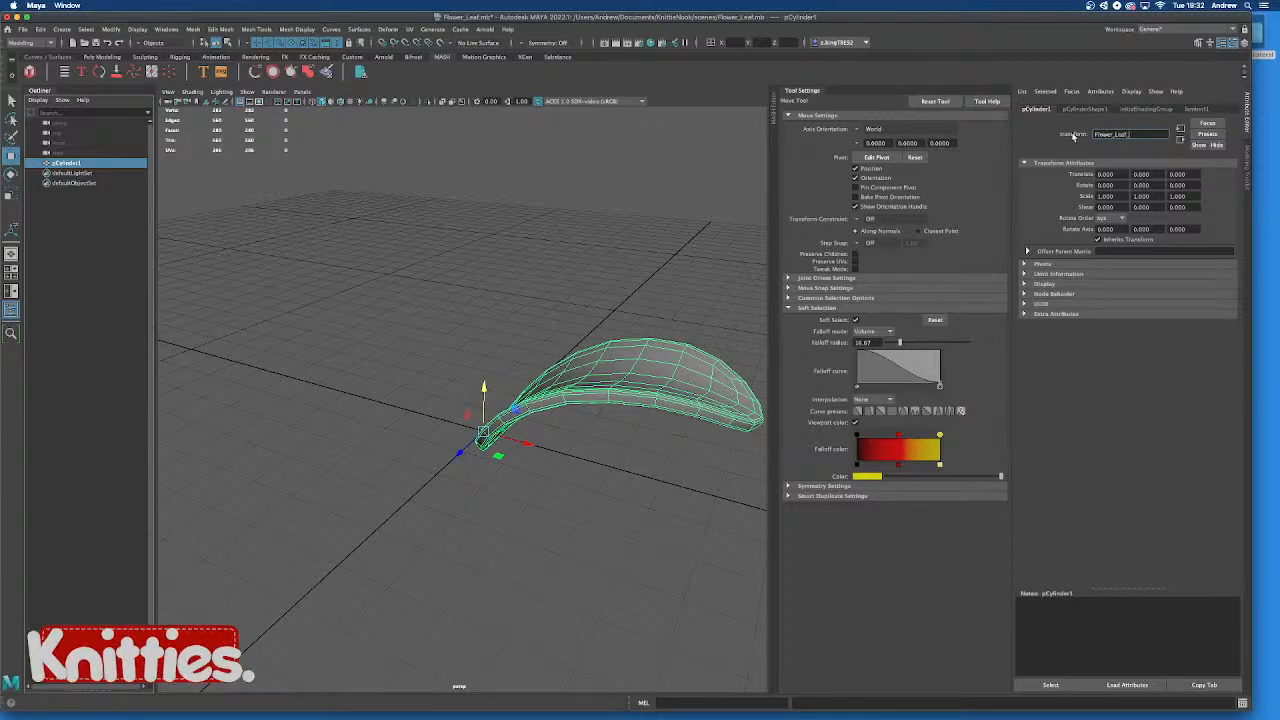
type("_01")
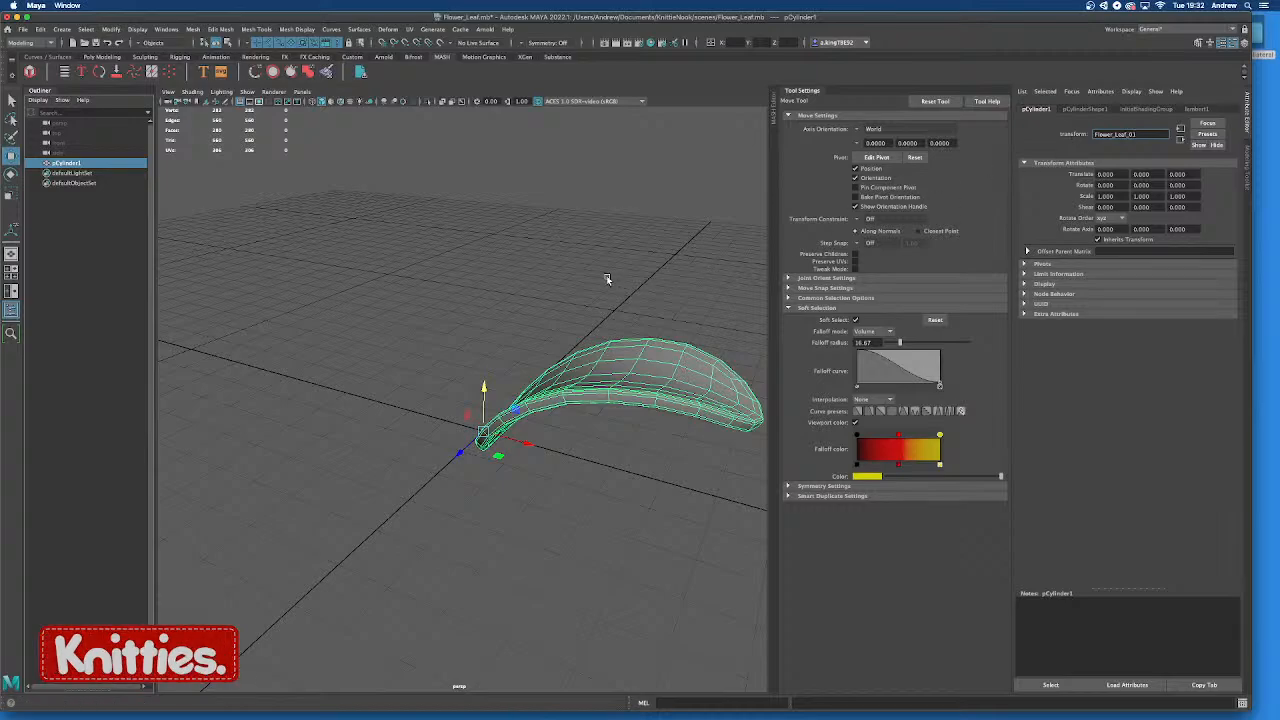
key("Return")
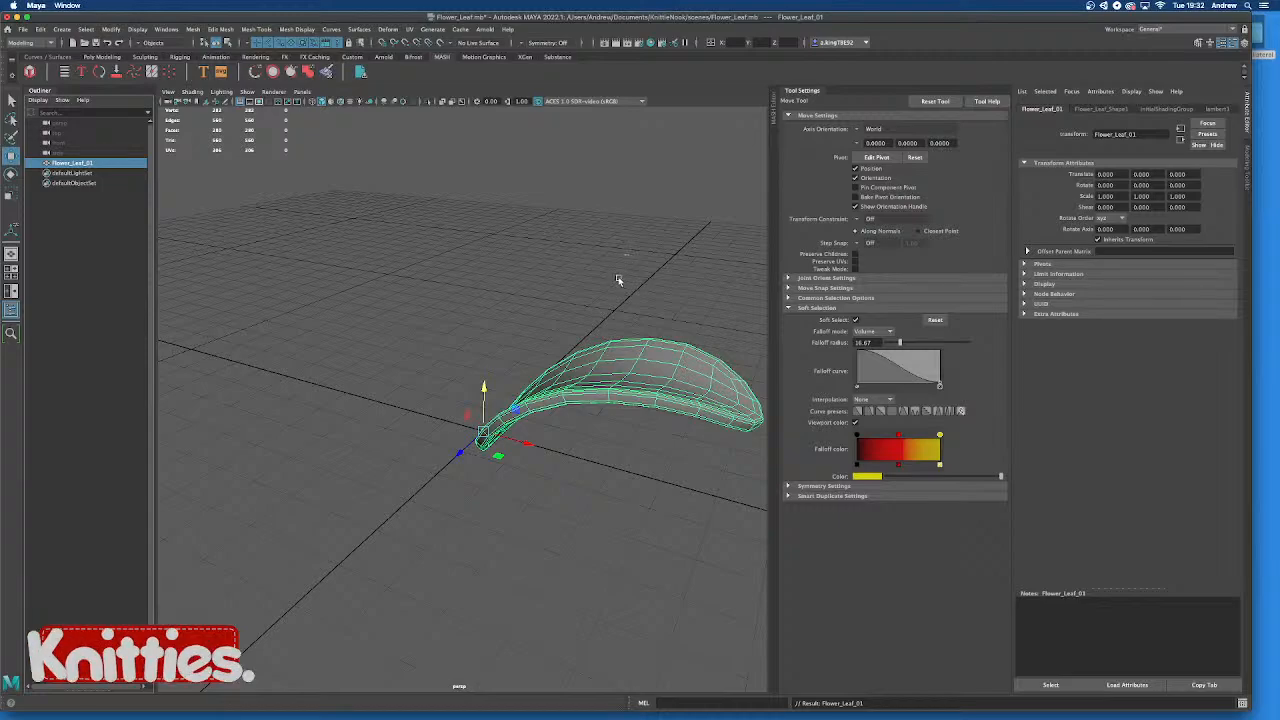
left_click_drag(618, 280, 498, 296, "alt")
key("super+s")
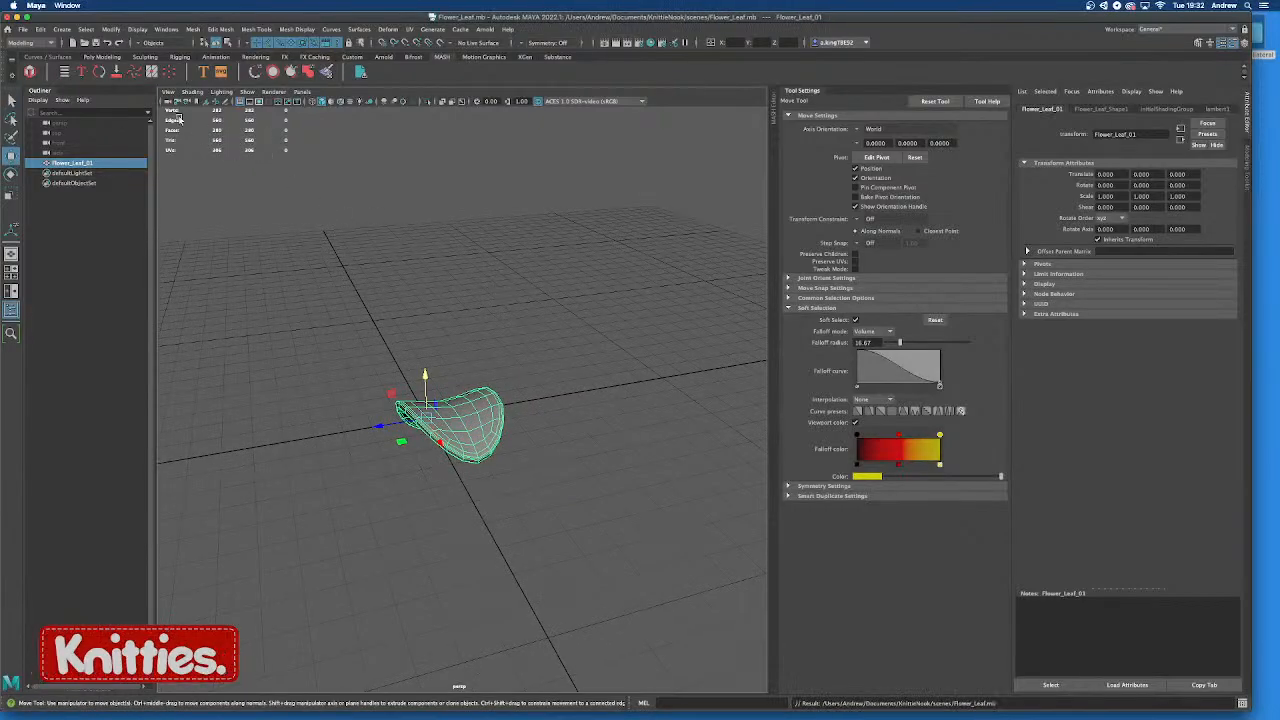
Export the selected leaf as an FBX file named Flower_Leaf_01 into the KnittleWorld project's 3D Assets folder
left_click(22, 29)
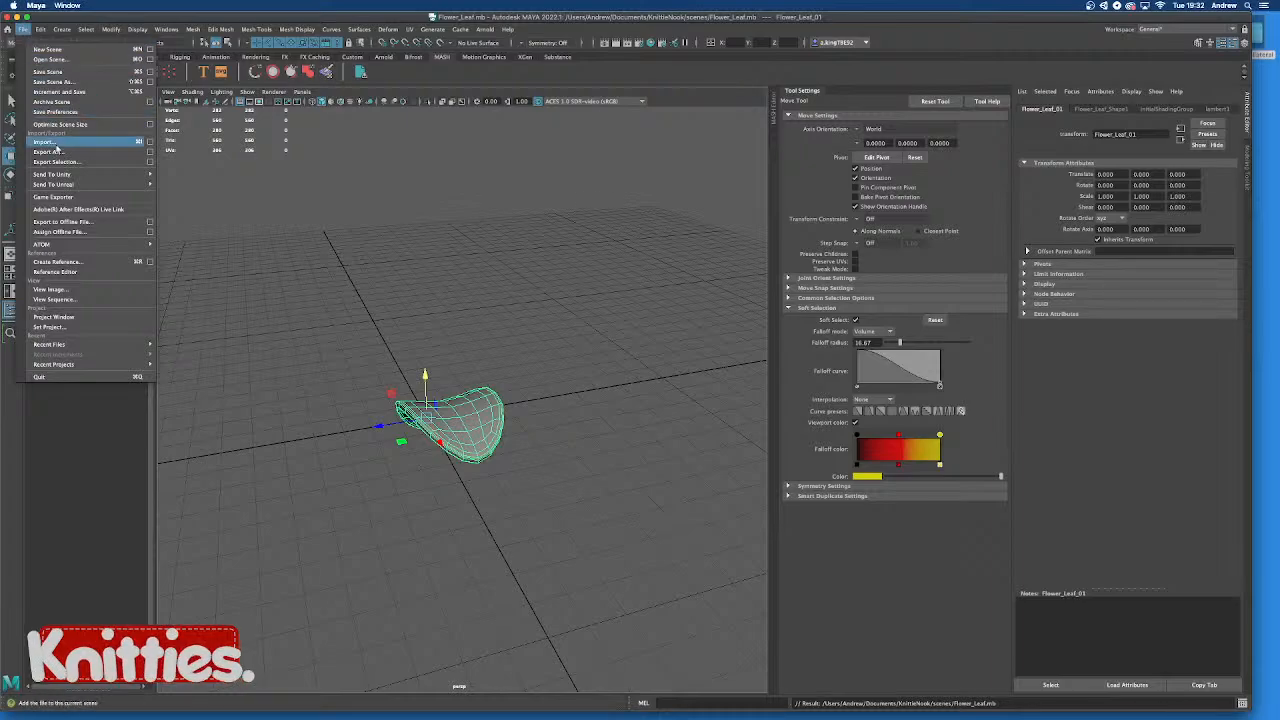
left_click(56, 161)
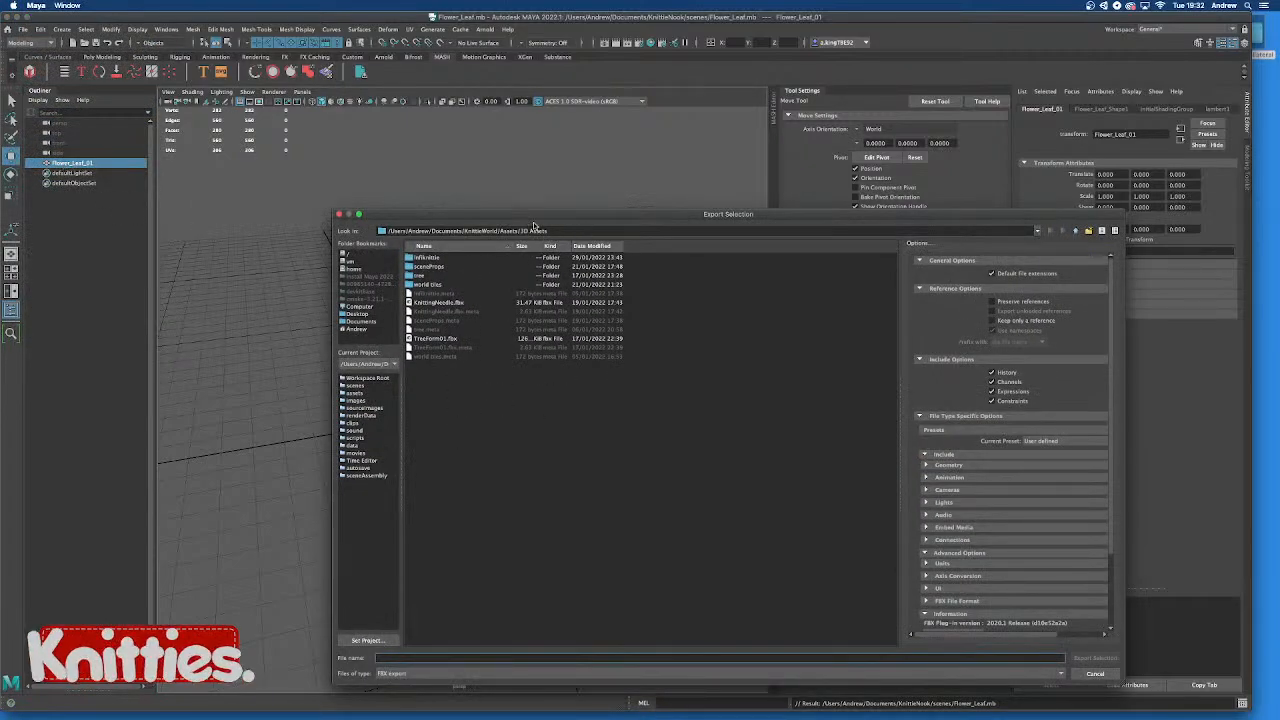
left_click(445, 657)
type("Flower")
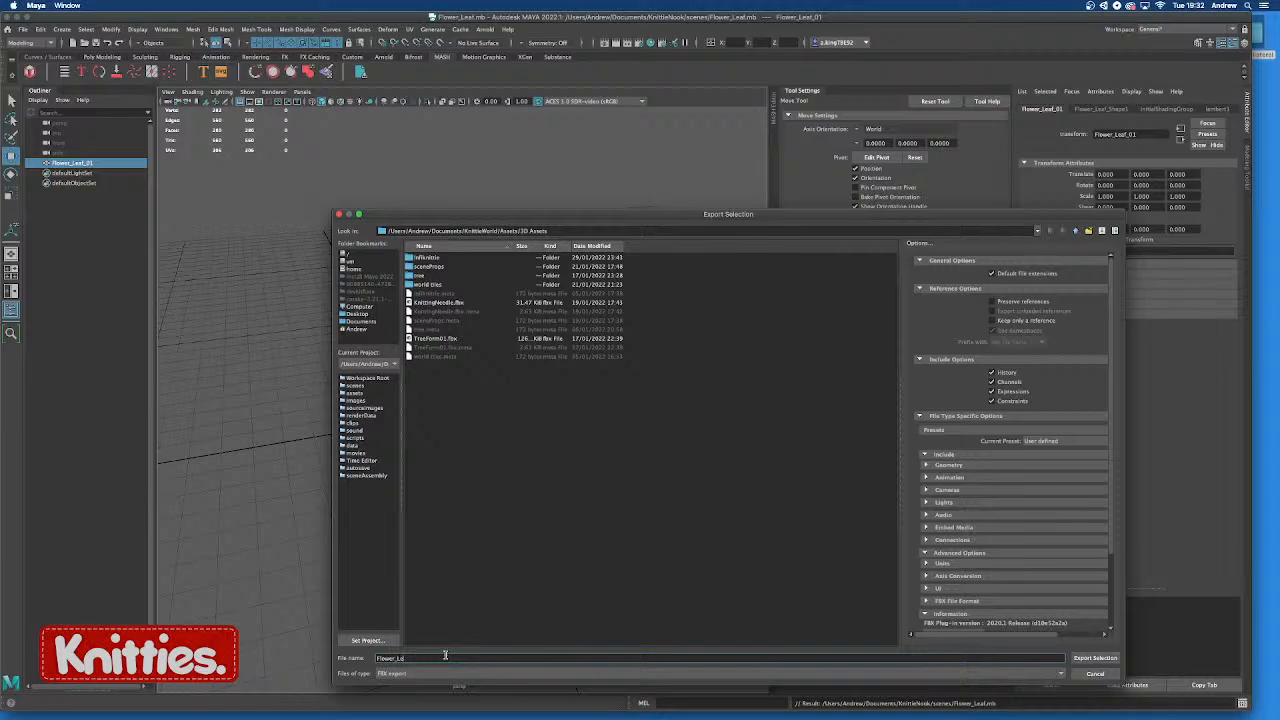
type("_Leaf_01")
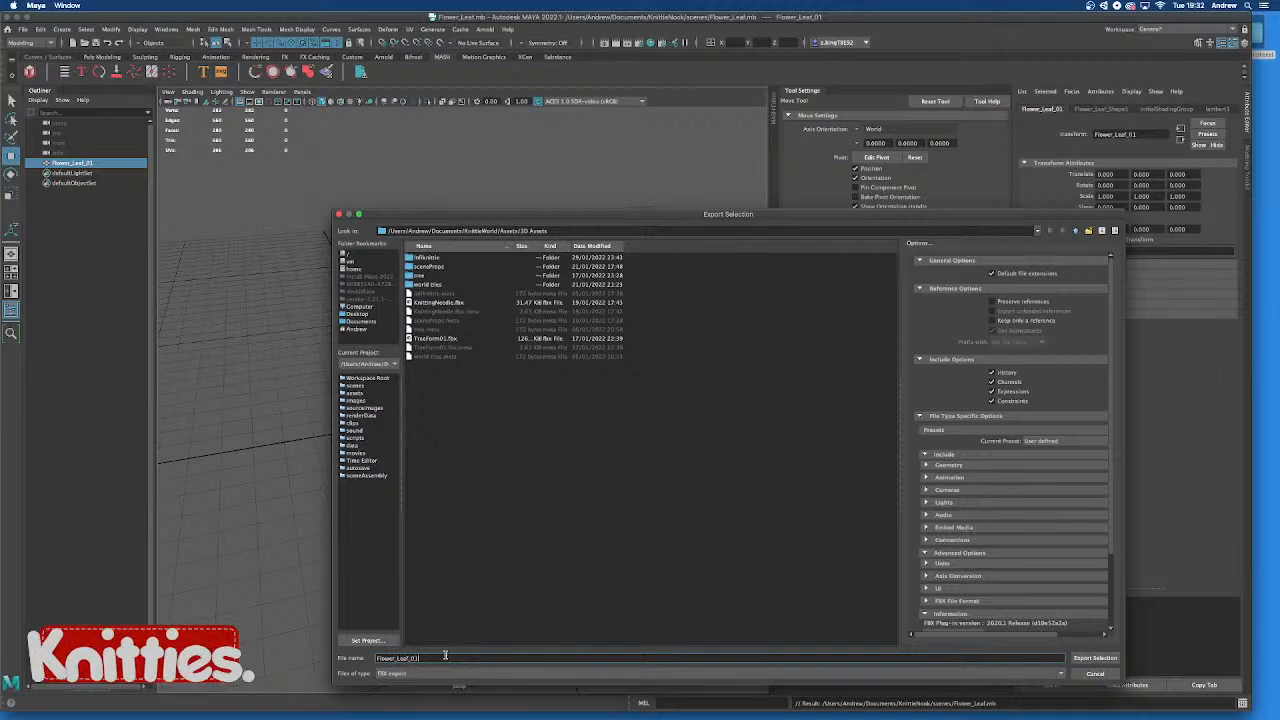
left_click(1094, 658)
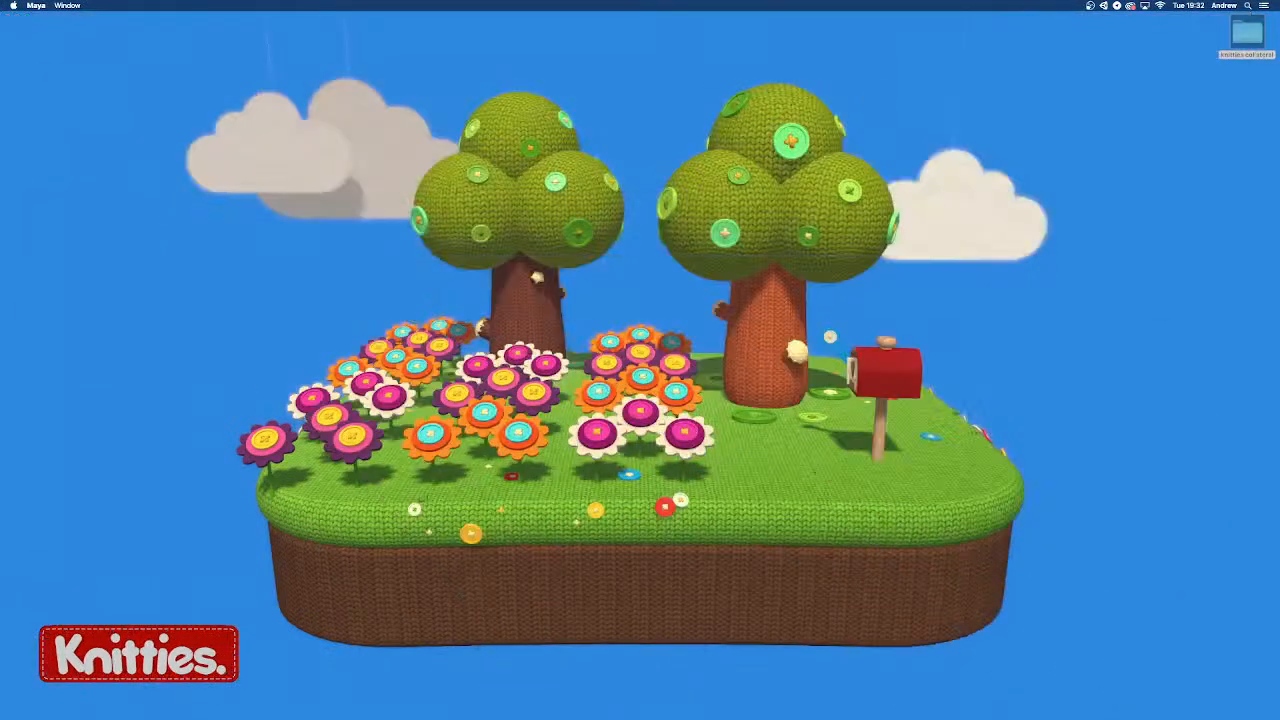
Switch to Unity, open the project's 3D Assets folder and select the imported Flower_Leaf_01 model
mouse_move(848, 700)
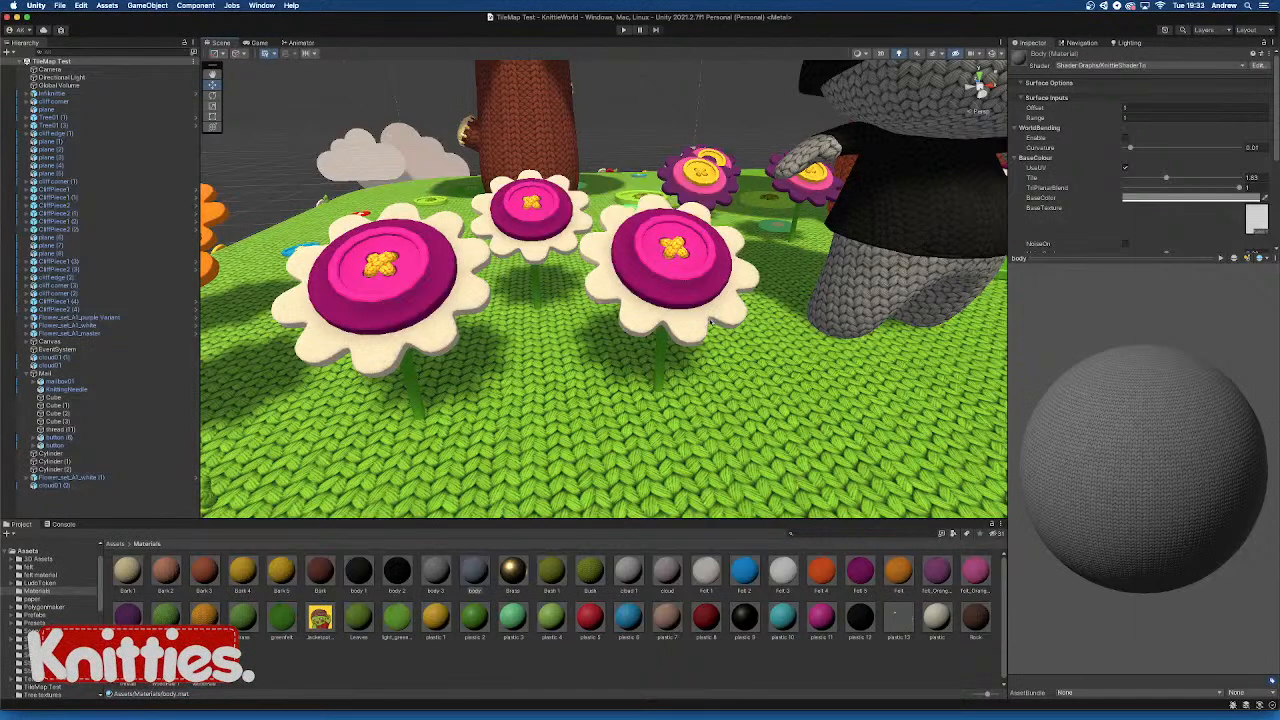
scroll(710, 322, "down", 5)
scroll(710, 322, "down", 5)
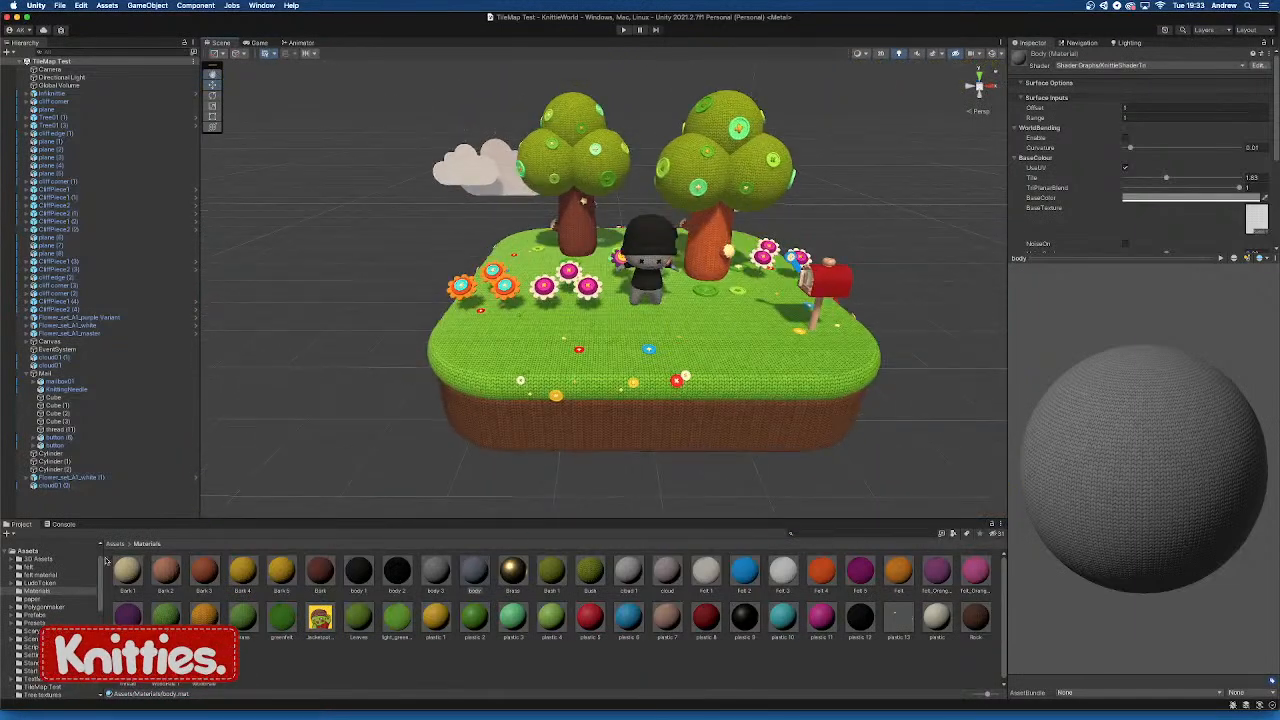
left_click(125, 545)
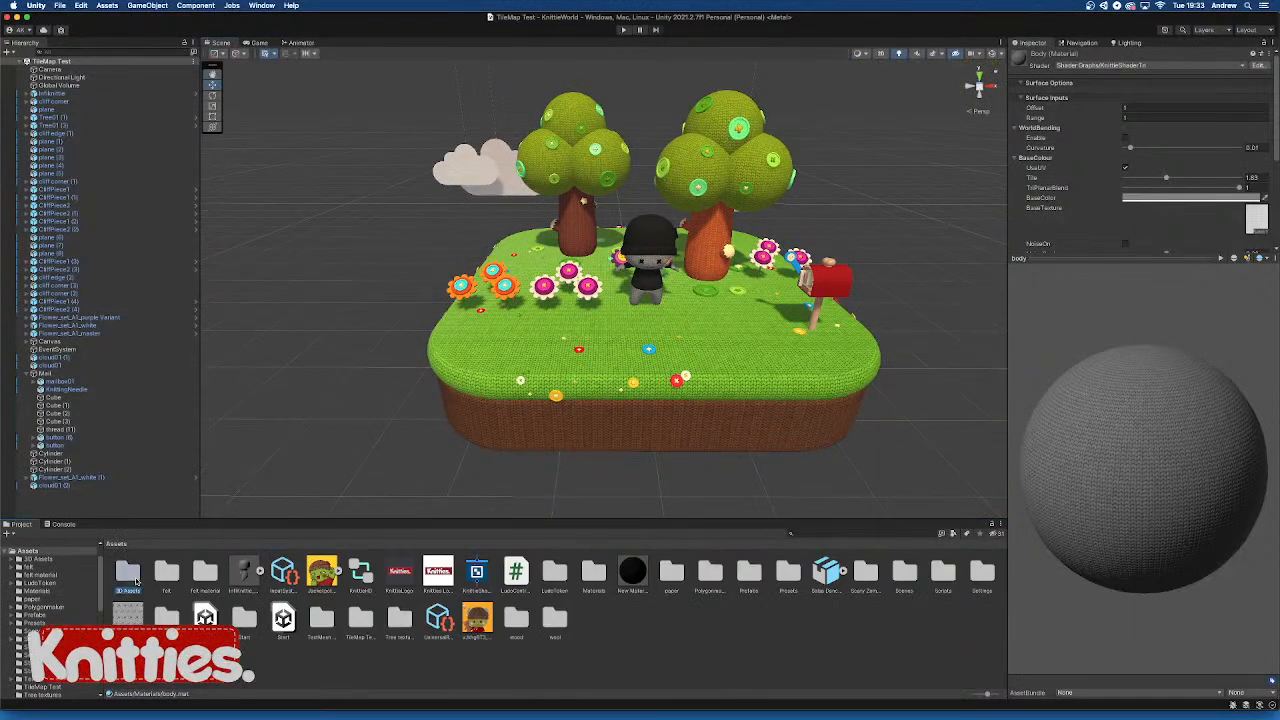
double_click(128, 572)
left_click(238, 643)
left_click(128, 572)
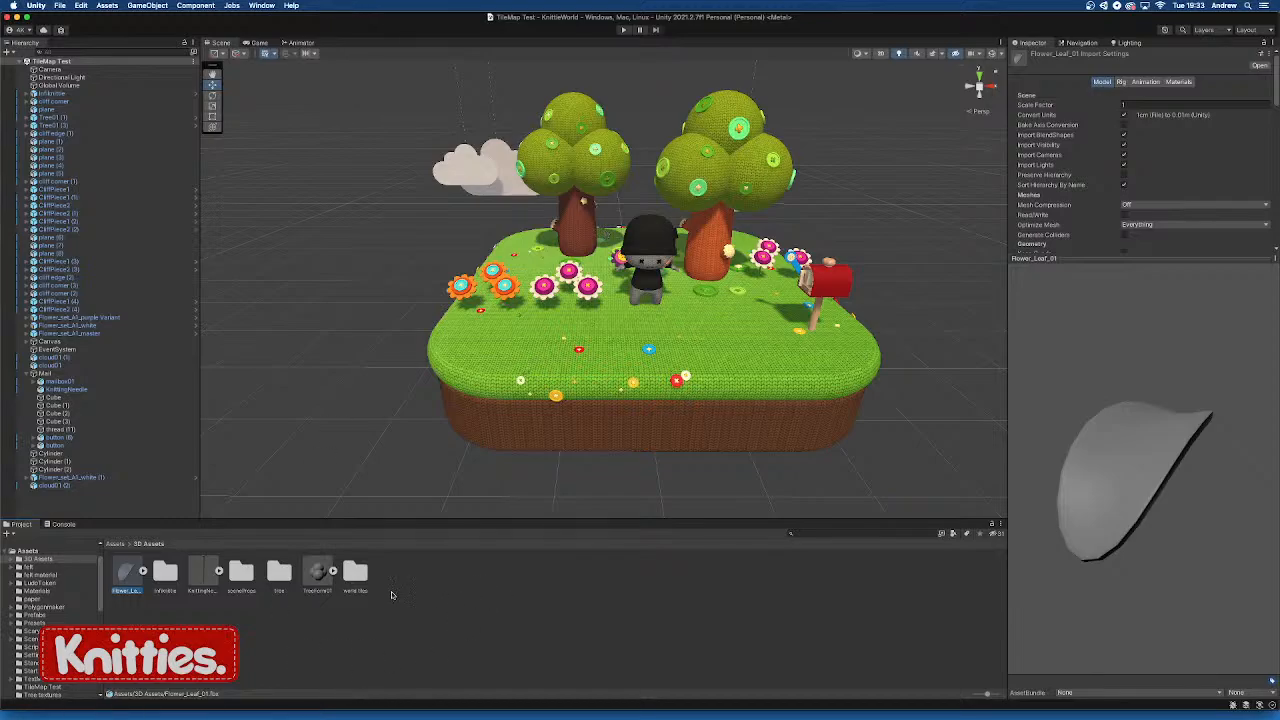
Place the Flower_Leaf_01 model in the scene on the grass in front of the knitted character and keep it selected
left_click_drag(218, 585, 740, 375)
scroll(700, 346, "up", 10)
scroll(750, 376, "up", 5)
scroll(750, 376, "down", 5)
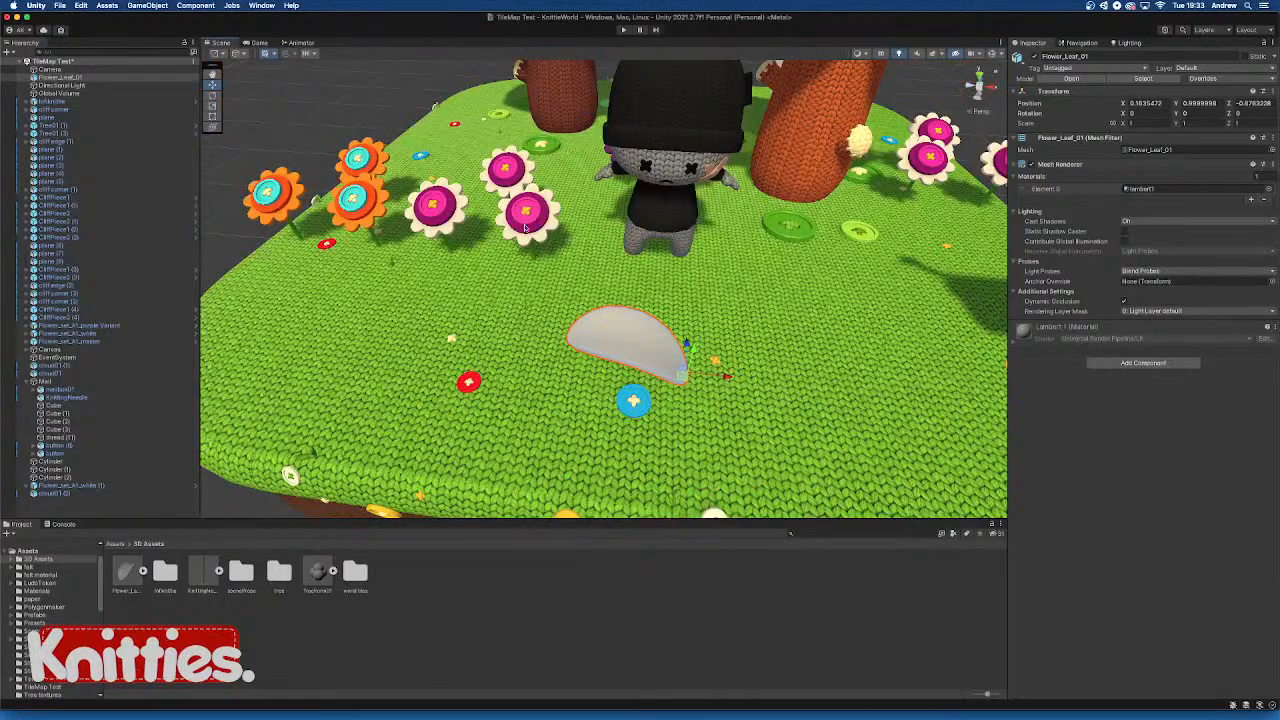
left_click(705, 375)
left_click(662, 362)
Examine the placed leaf's shape and its scale against the flowers and character from several angles
scroll(658, 366, "down", 5)
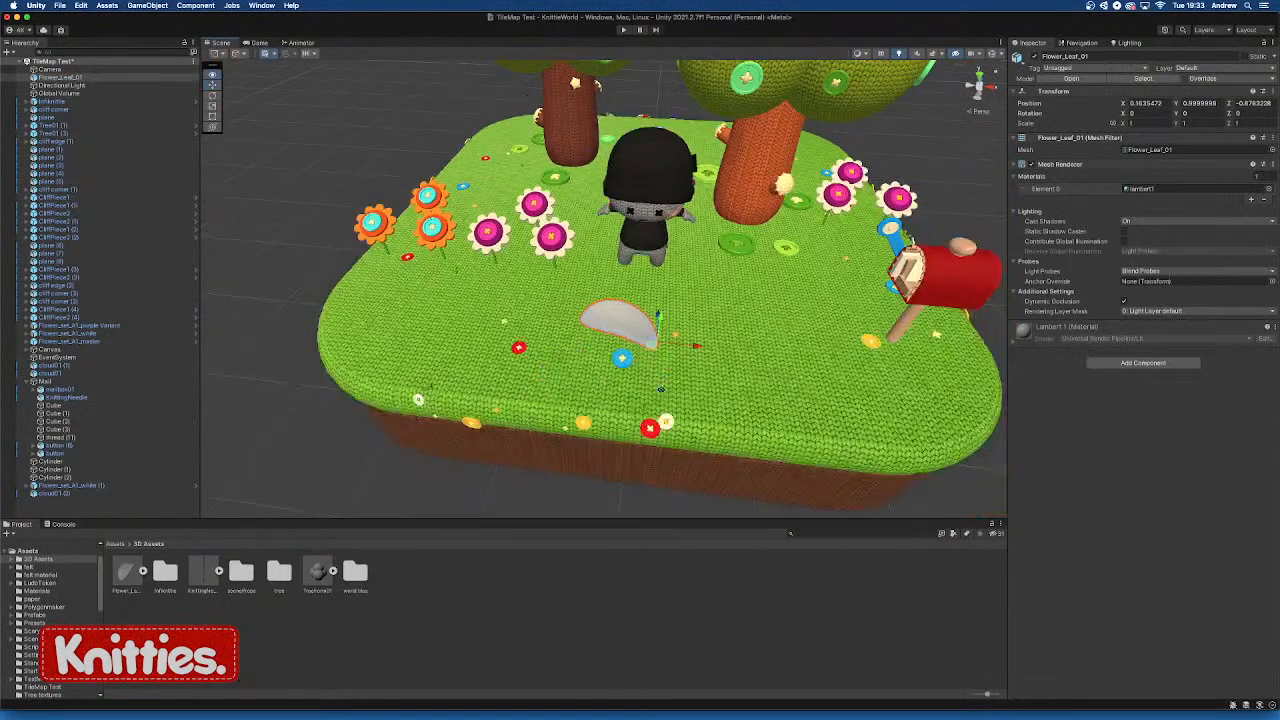
left_click_drag(658, 366, 570, 320, "alt")
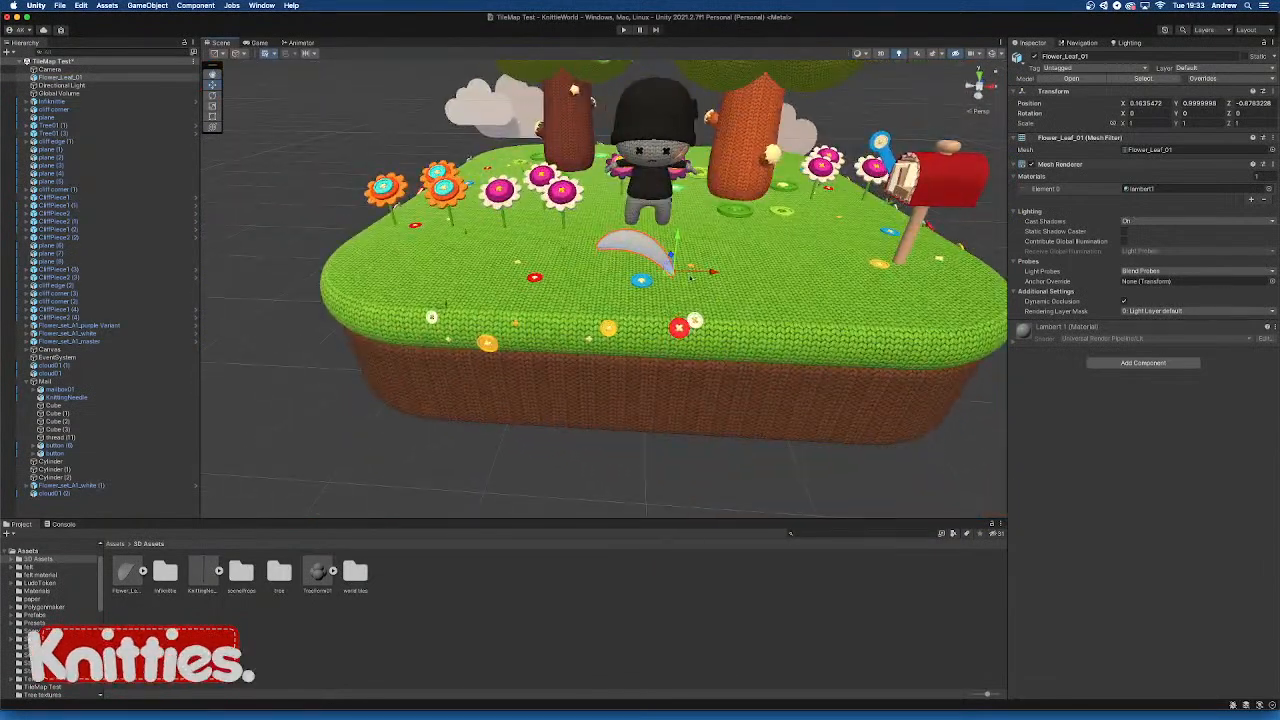
left_click_drag(658, 265, 600, 322, "alt")
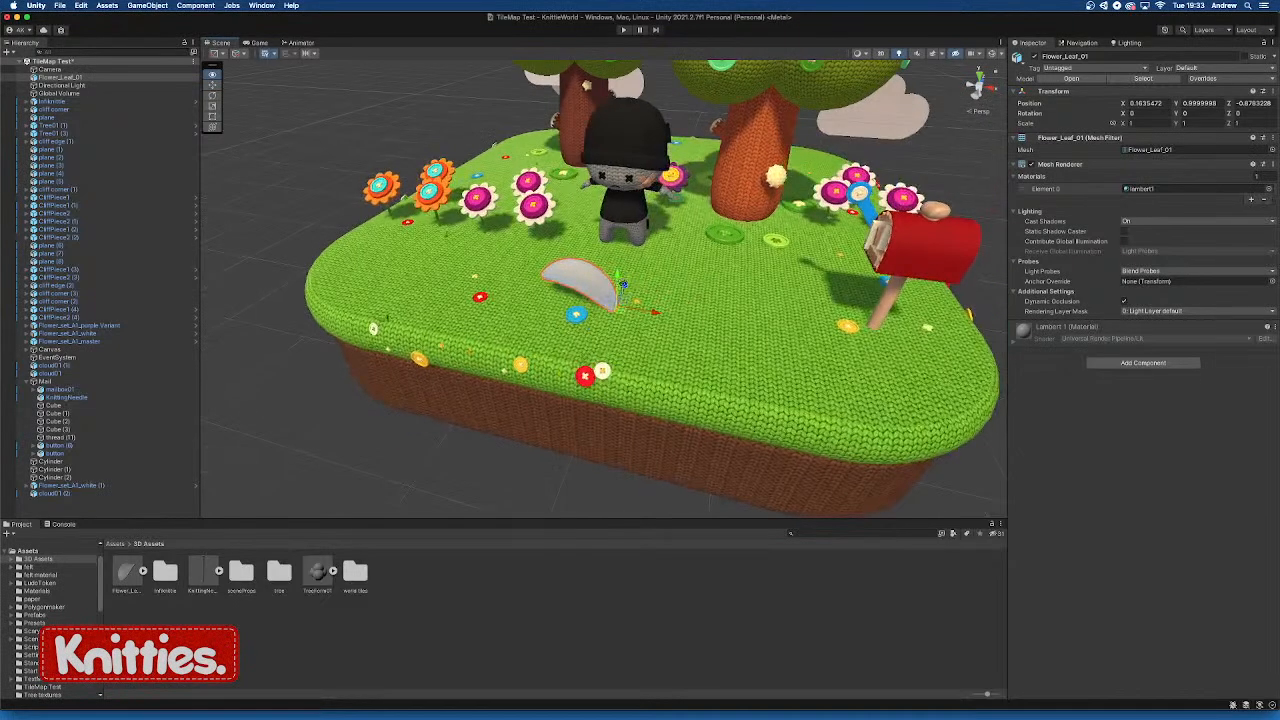
scroll(636, 369, "up", 3)
scroll(636, 368, "up", 5)
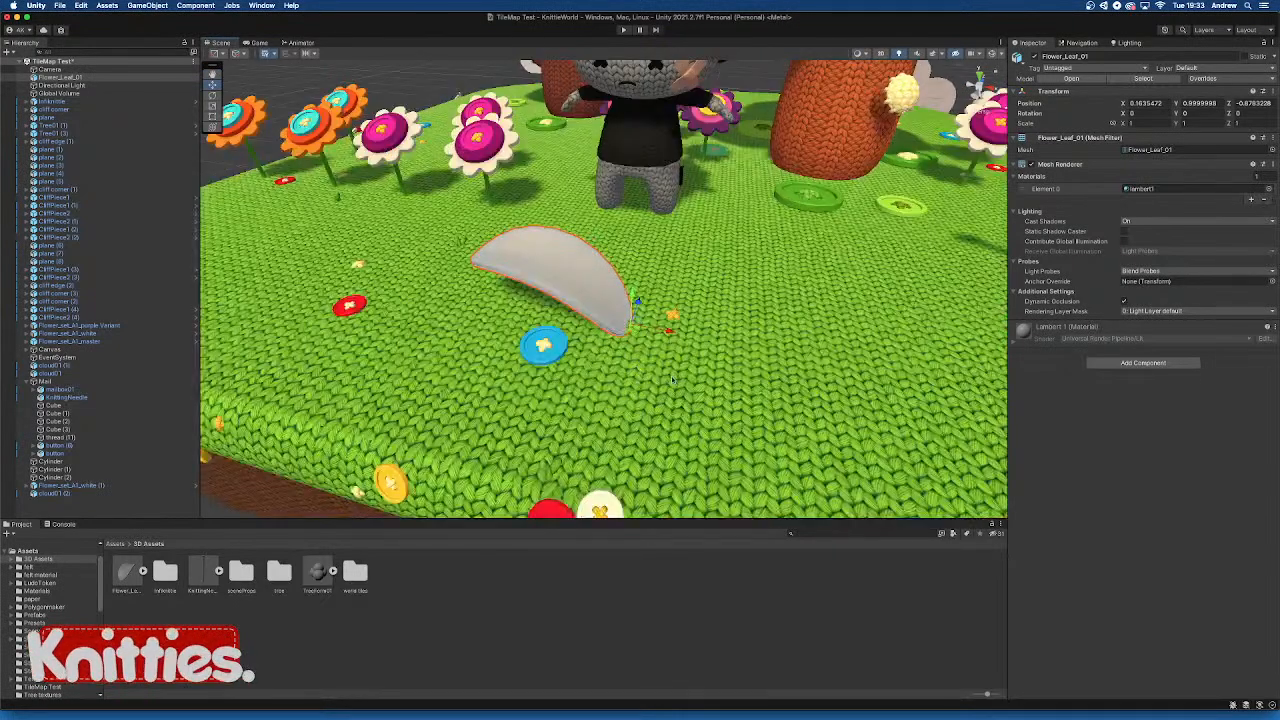
scroll(638, 368, "down", 4)
left_click_drag(622, 352, 646, 370, "alt")
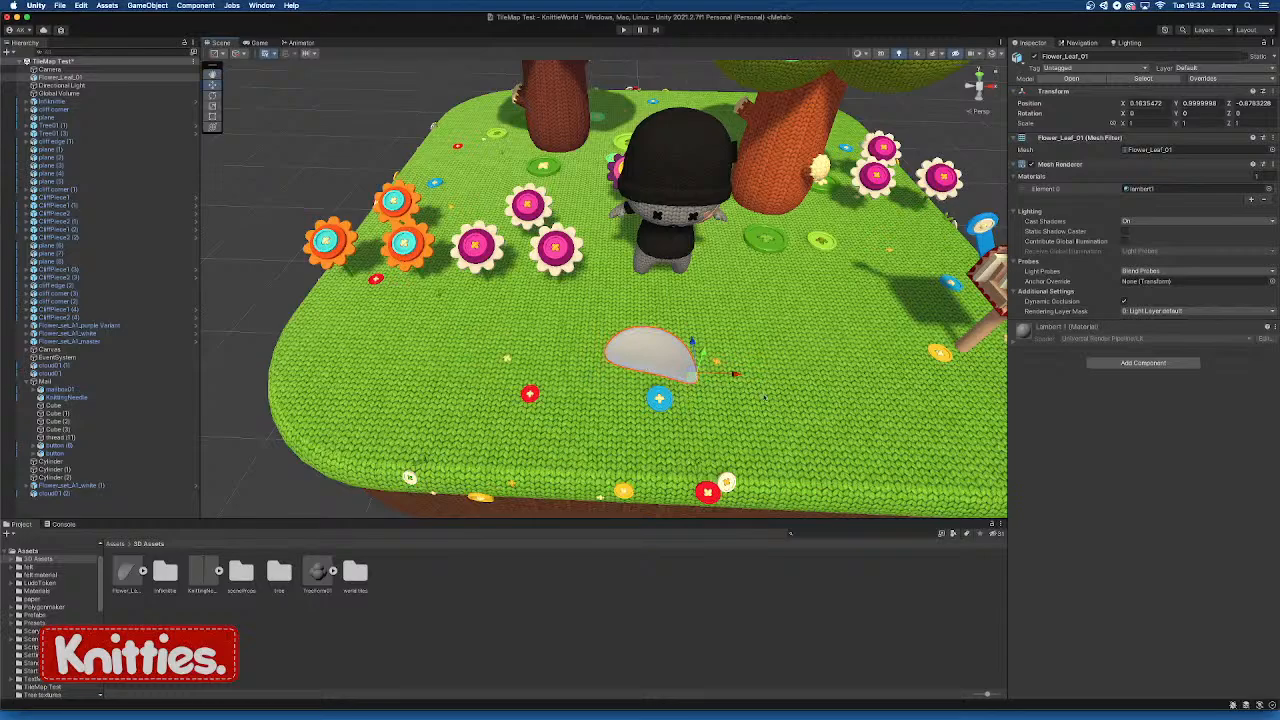
scroll(714, 380, "down", 10)
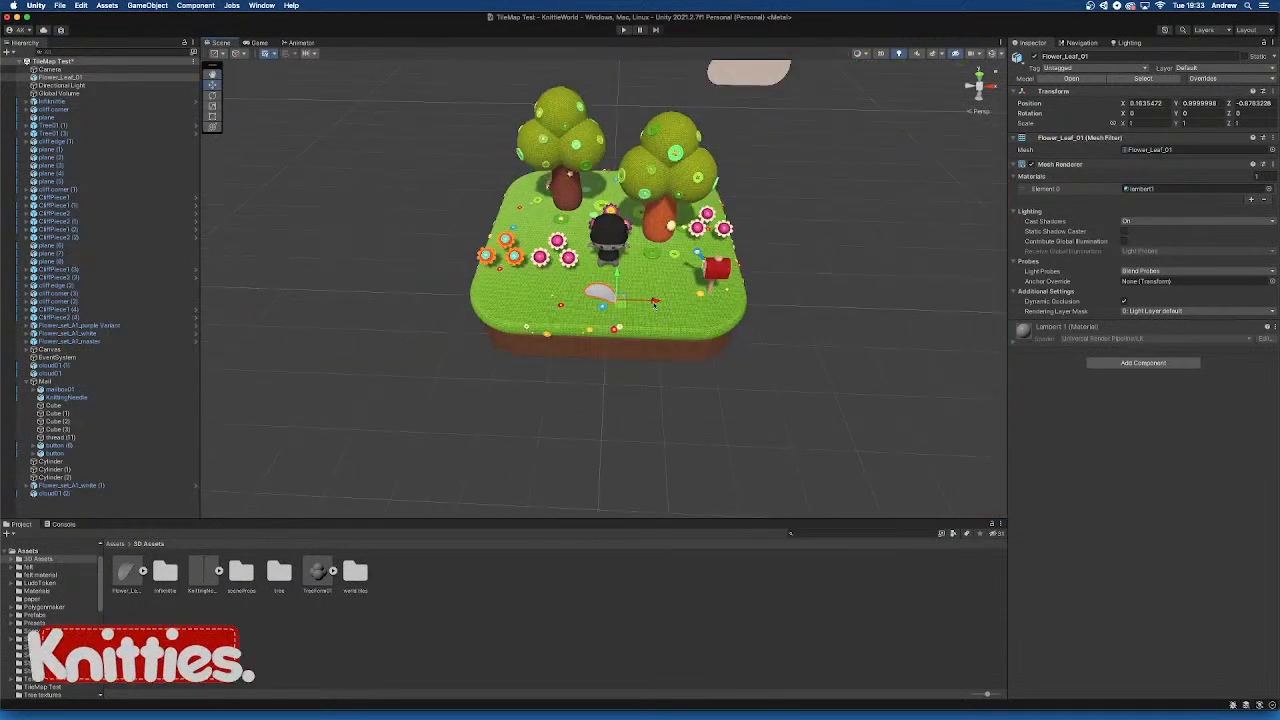
Move the Flower_Leaf_01 petal along the X axis off the grass island, to an X position of about 4.66
left_click_drag(680, 302, 893, 306)
middle_click_drag(912, 331, 713, 333, "alt")
right_click_drag(713, 333, 738, 346, "alt")
left_click_drag(745, 348, 689, 314, "alt")
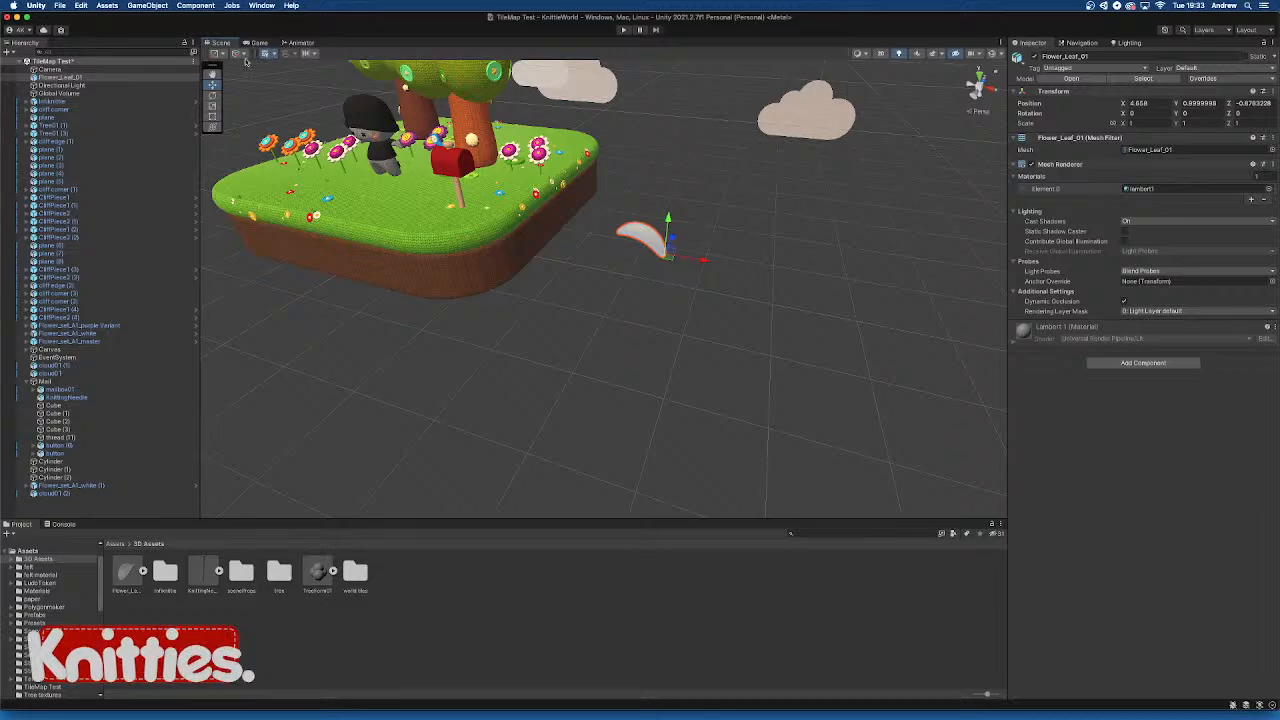
left_click_drag(695, 316, 774, 406, "alt")
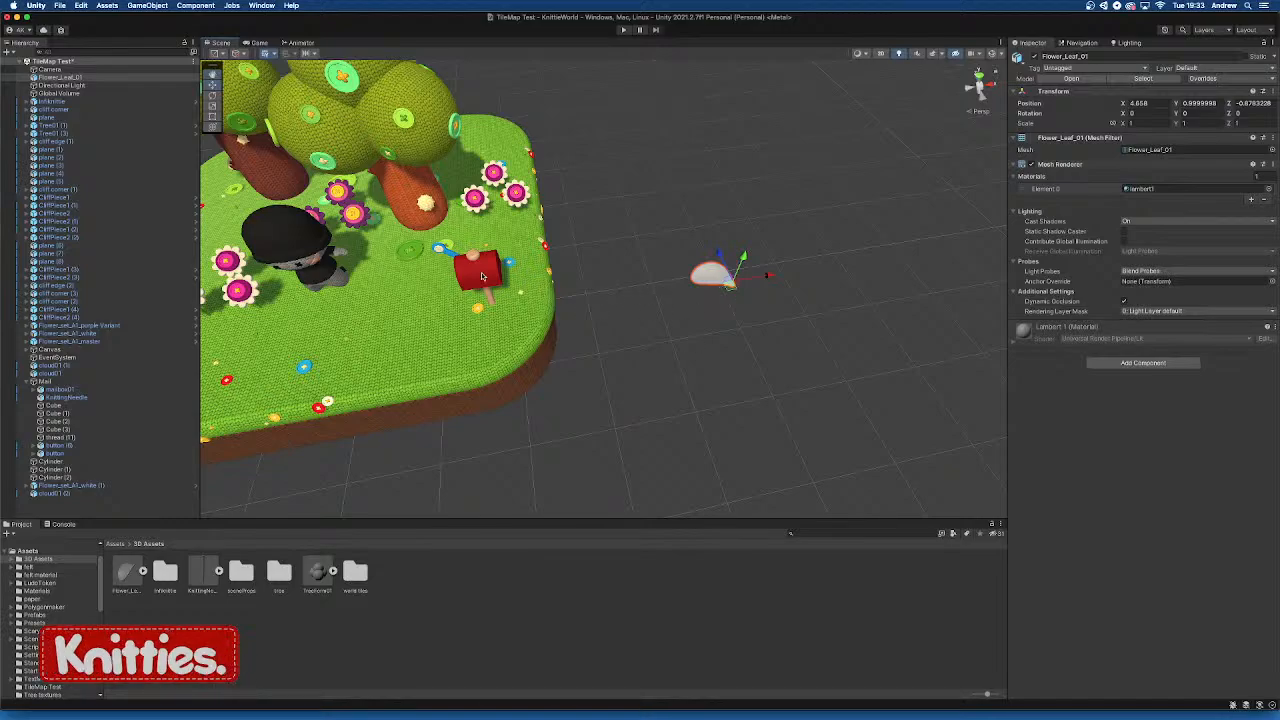
left_click_drag(484, 290, 651, 357, "alt")
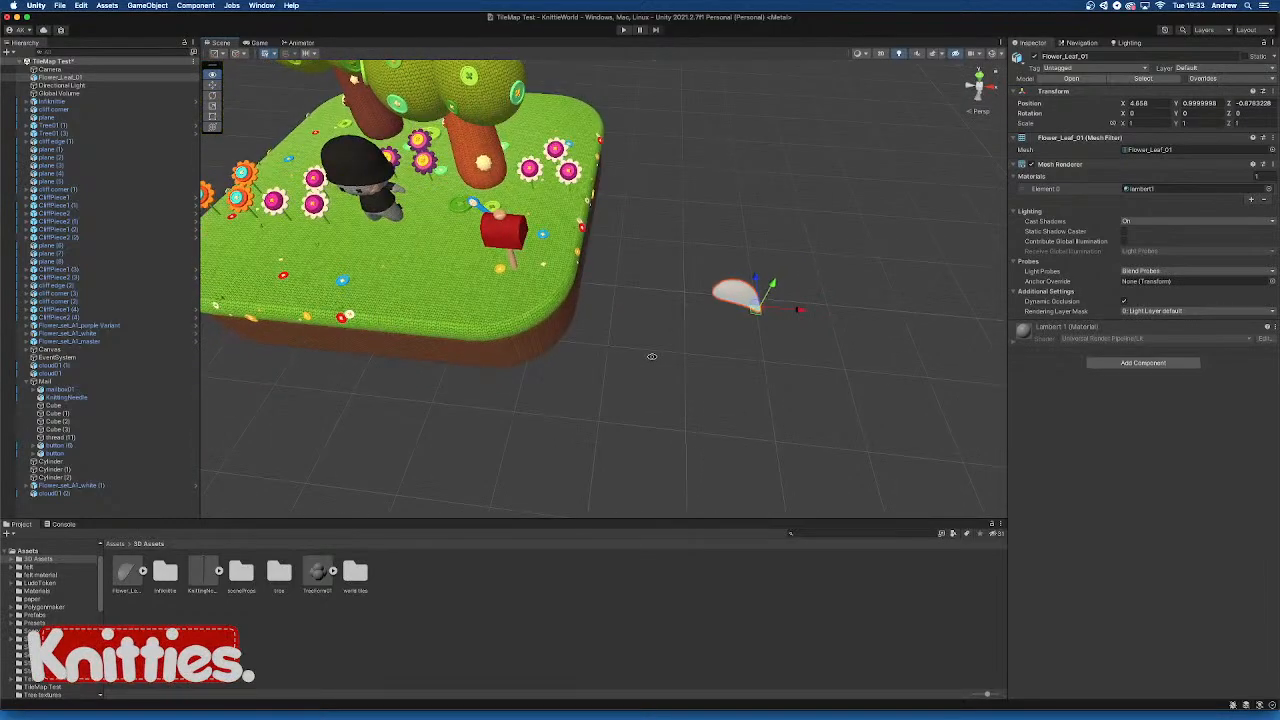
middle_click_drag(790, 350, 627, 320)
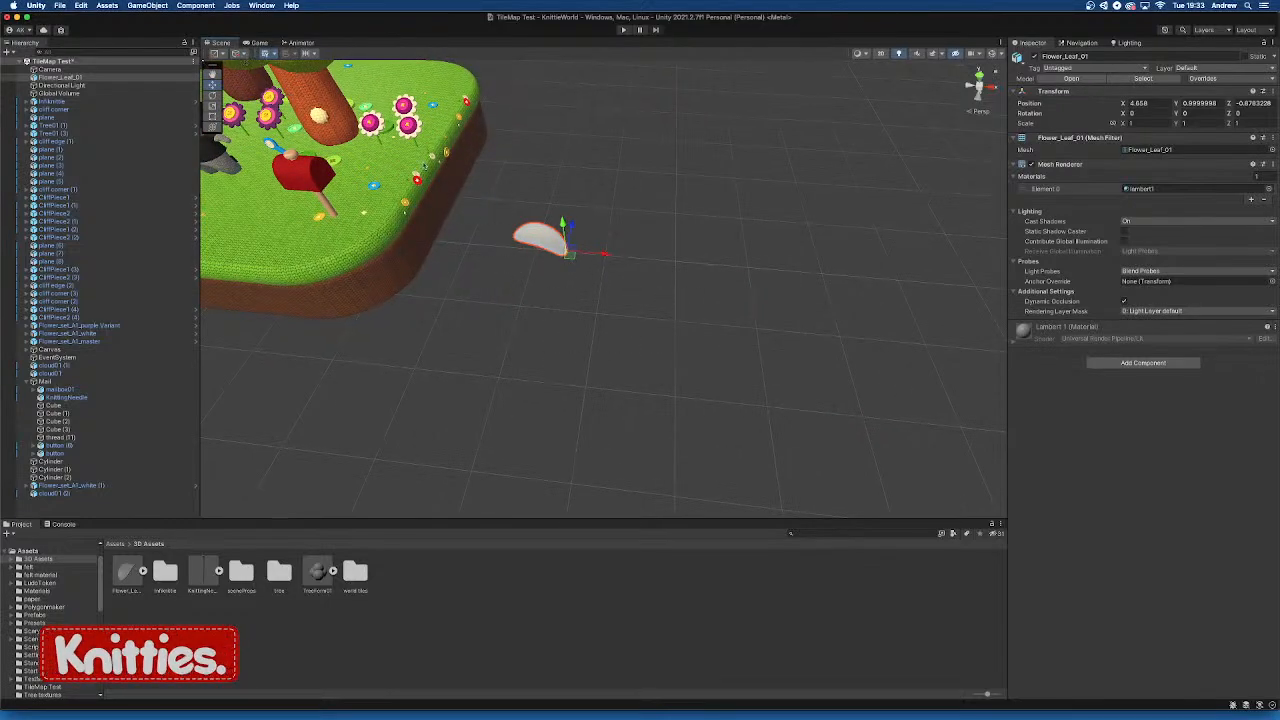
Set the tool handles to global and place the petal on the grid at position X 5, Y 0, Z -1
left_click(247, 55)
left_click(250, 65)
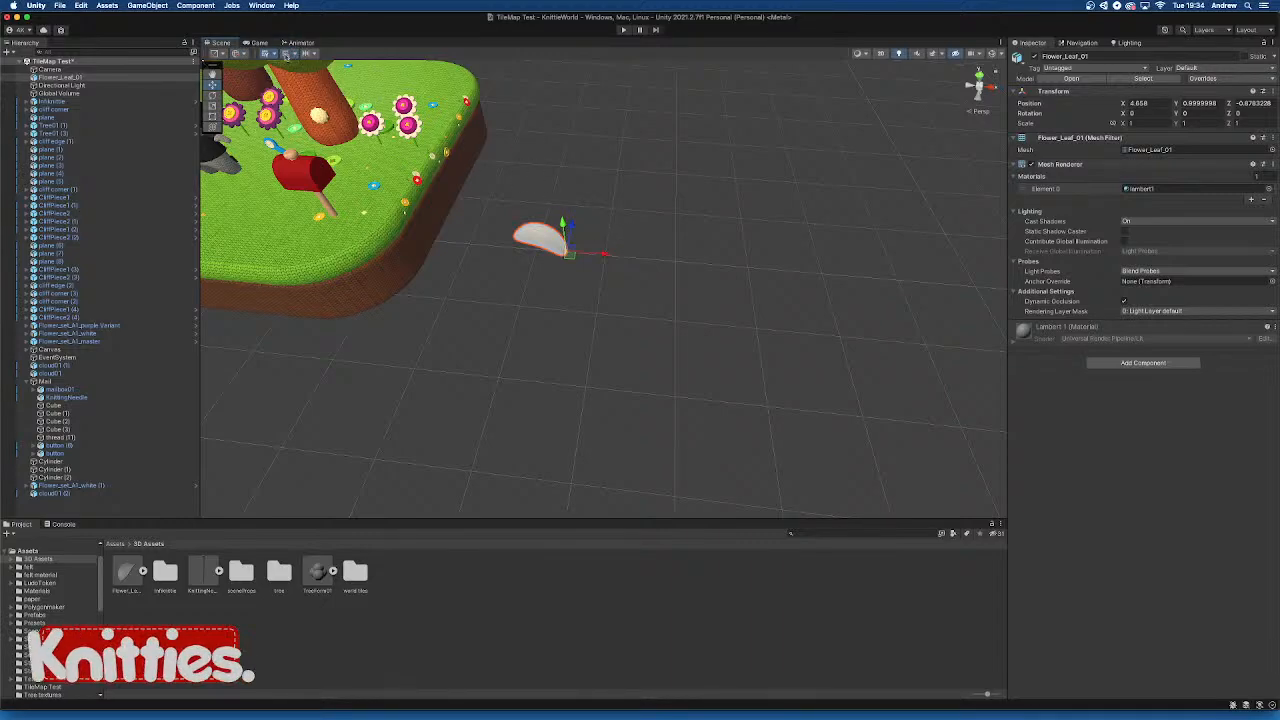
left_click_drag(567, 252, 590, 288)
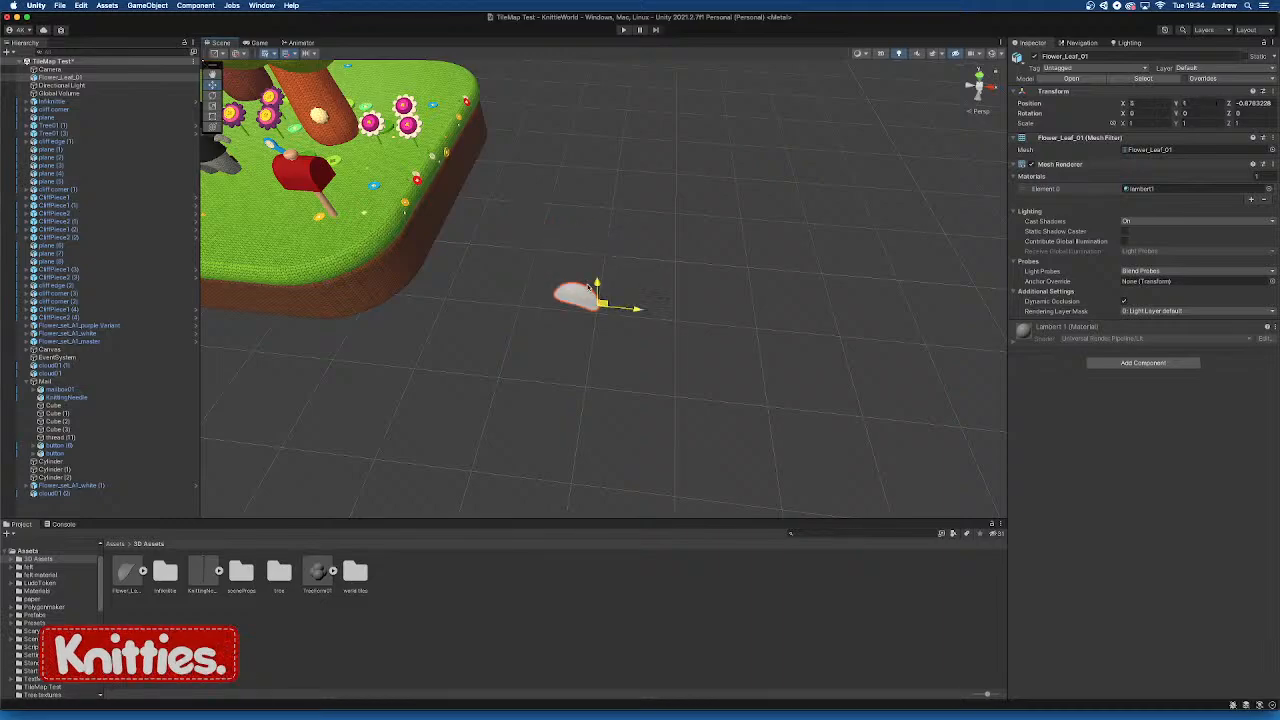
left_click_drag(648, 338, 657, 291, "alt")
scroll(585, 352, "up", 3)
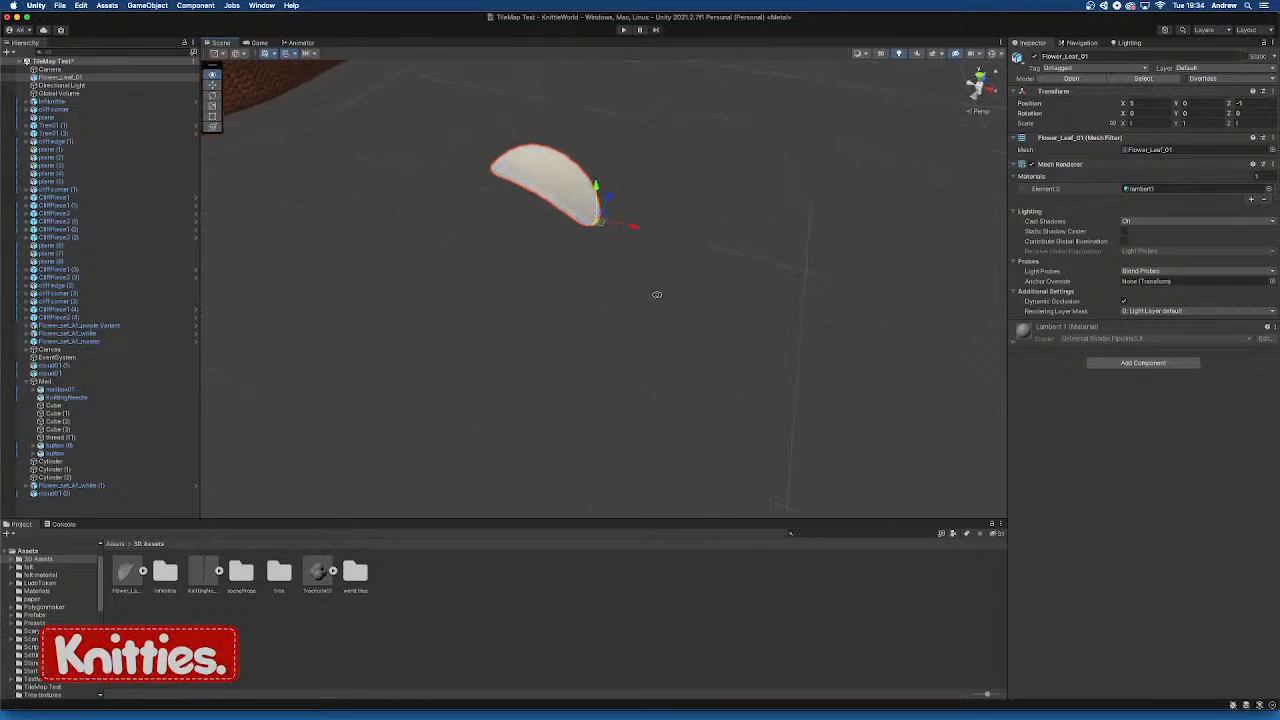
Duplicate the petal and rotate the copy to about 77° around the Y axis
left_click(62, 78)
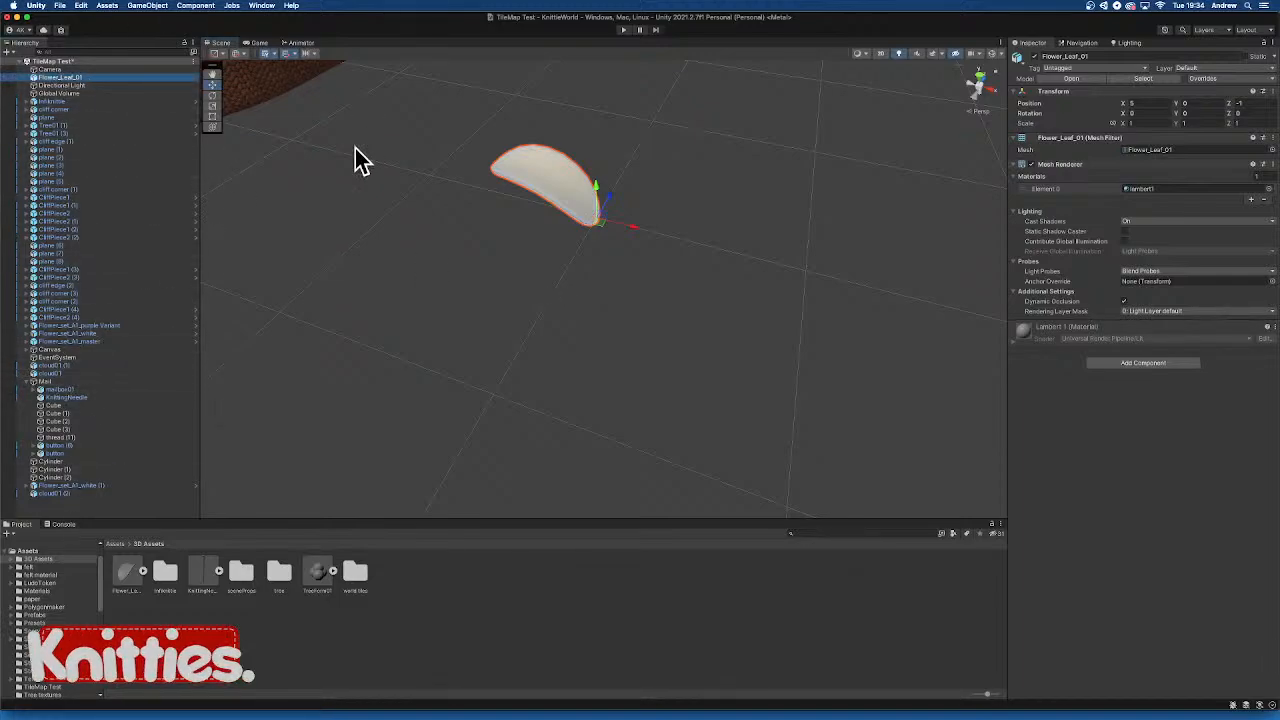
left_click_drag(500, 215, 587, 249, "alt")
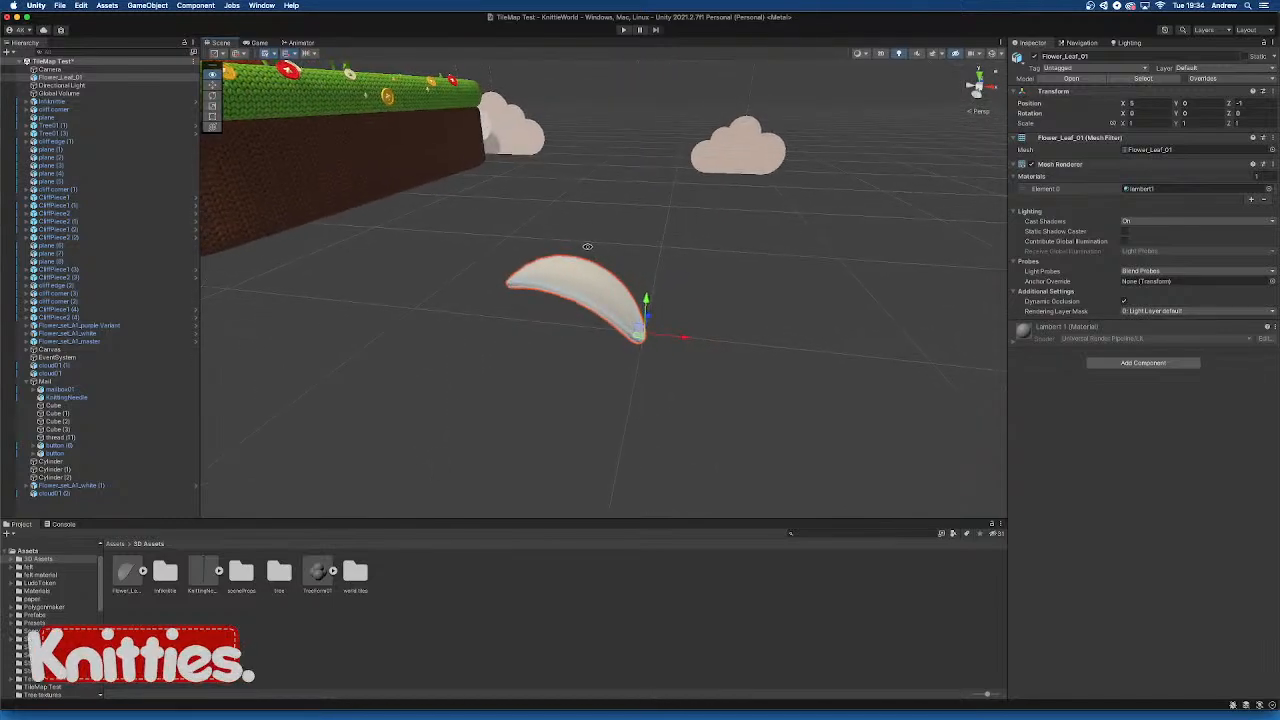
key("super+d")
left_click_drag(605, 329, 578, 364, "alt")
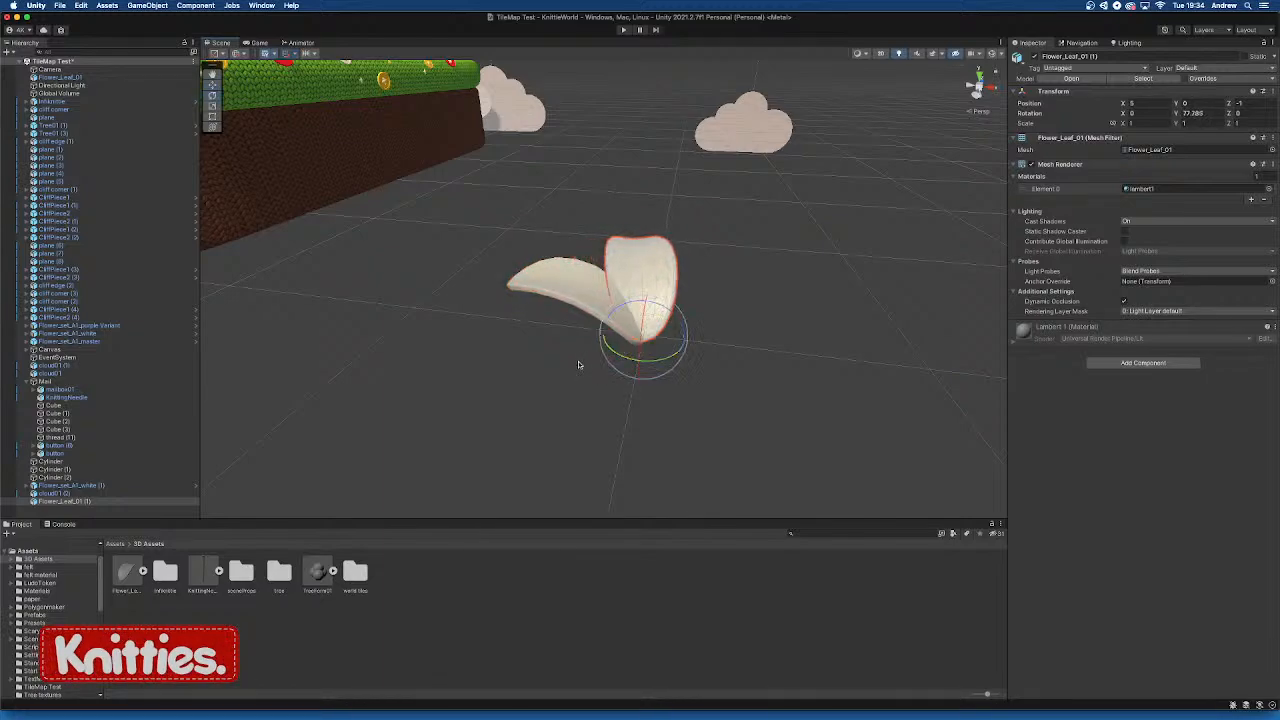
Duplicate three more petals and rotate each copy around the Y axis to form a five-petal flower
key("super+d")
left_click_drag(671, 353, 597, 371)
key("super+d")
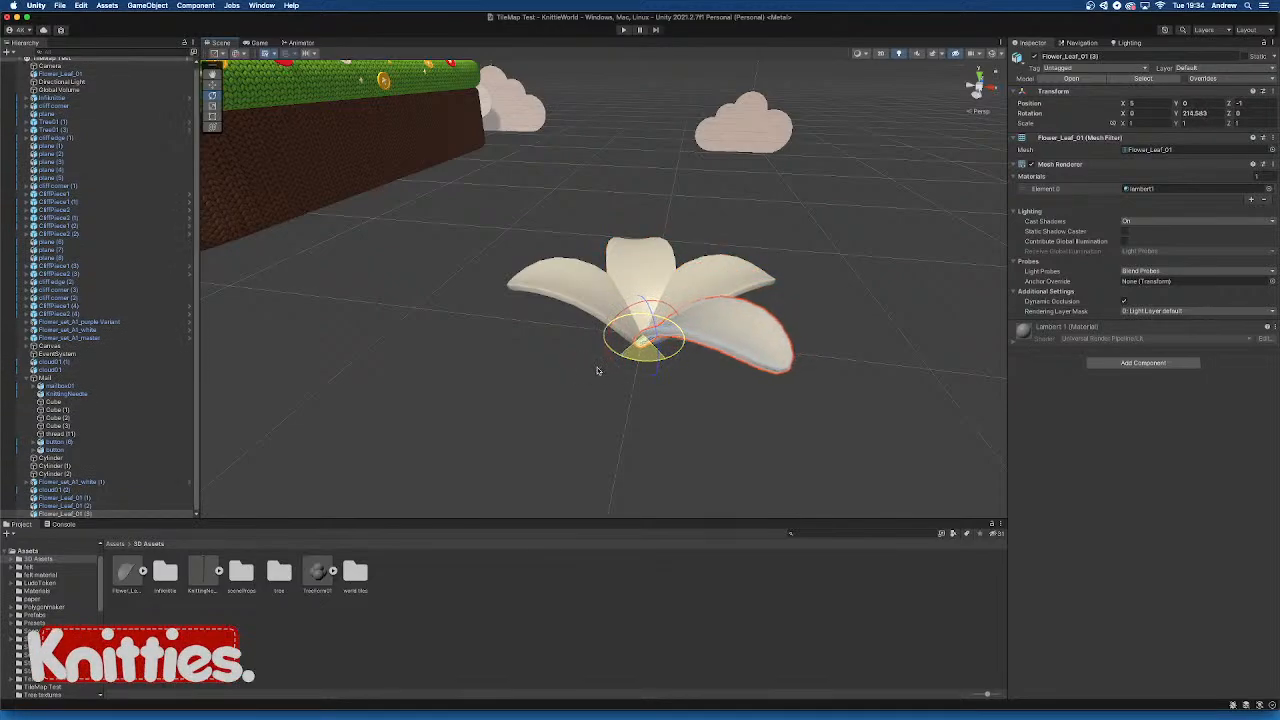
key("super+d")
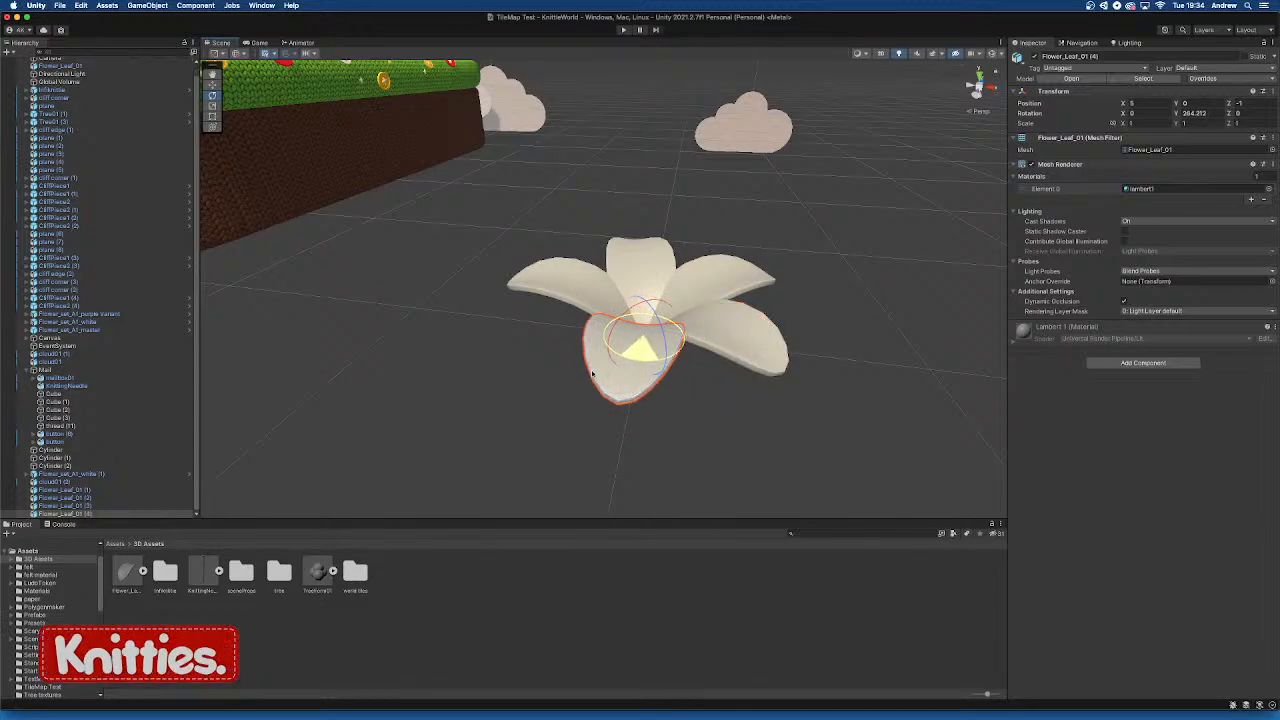
left_click_drag(758, 329, 598, 398, "alt")
Even out the spacing of the last three copies around the Y axis, setting the second to about 151° and the third to about 219°
left_click(638, 371)
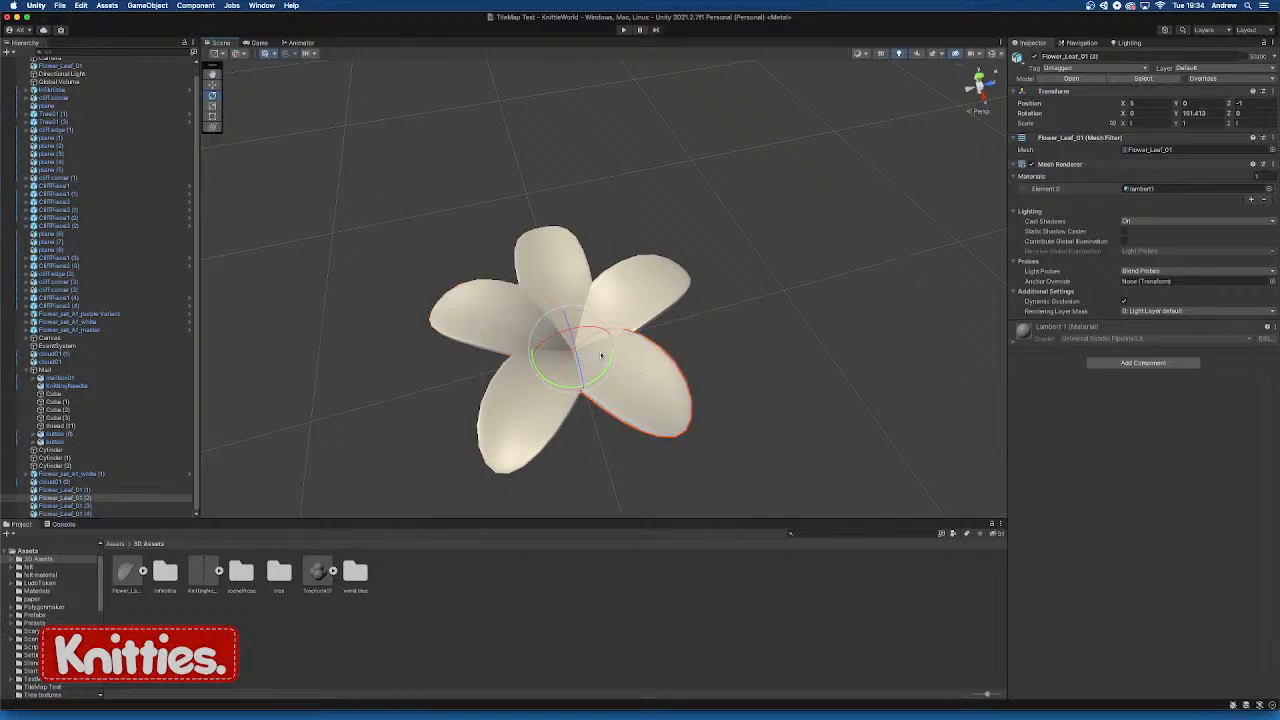
left_click(517, 438)
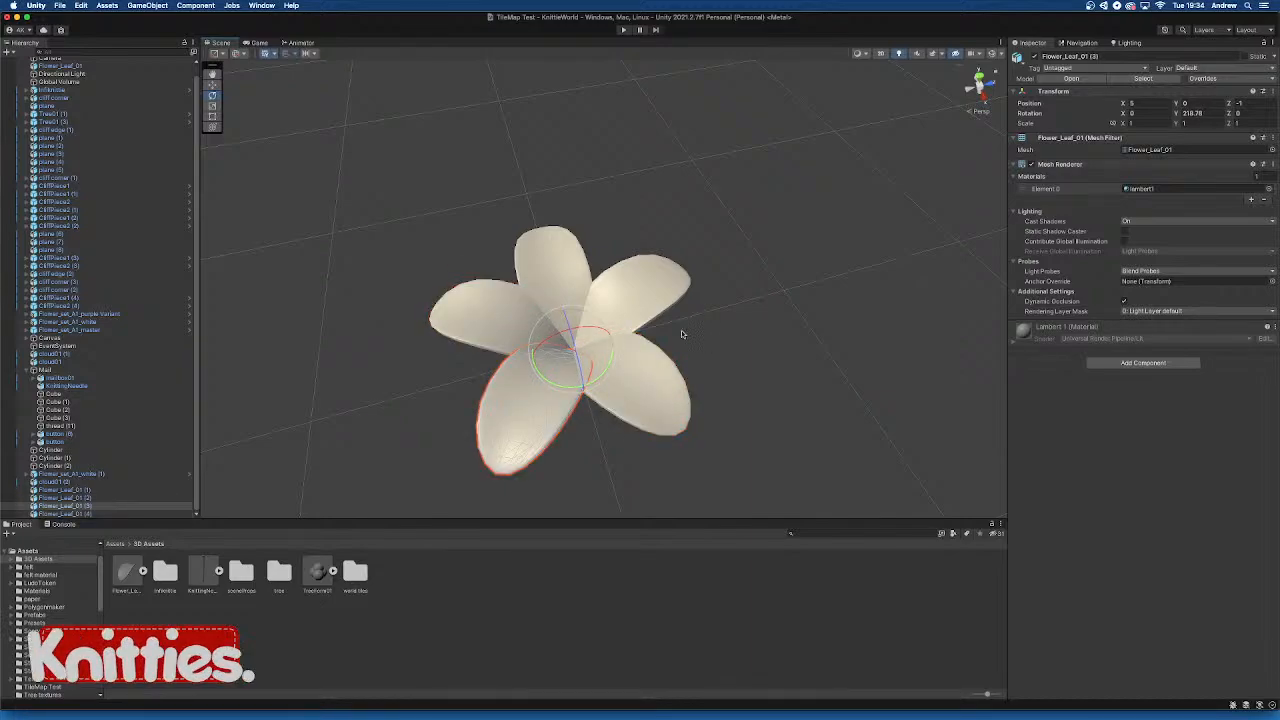
left_click_drag(680, 334, 883, 363, "alt")
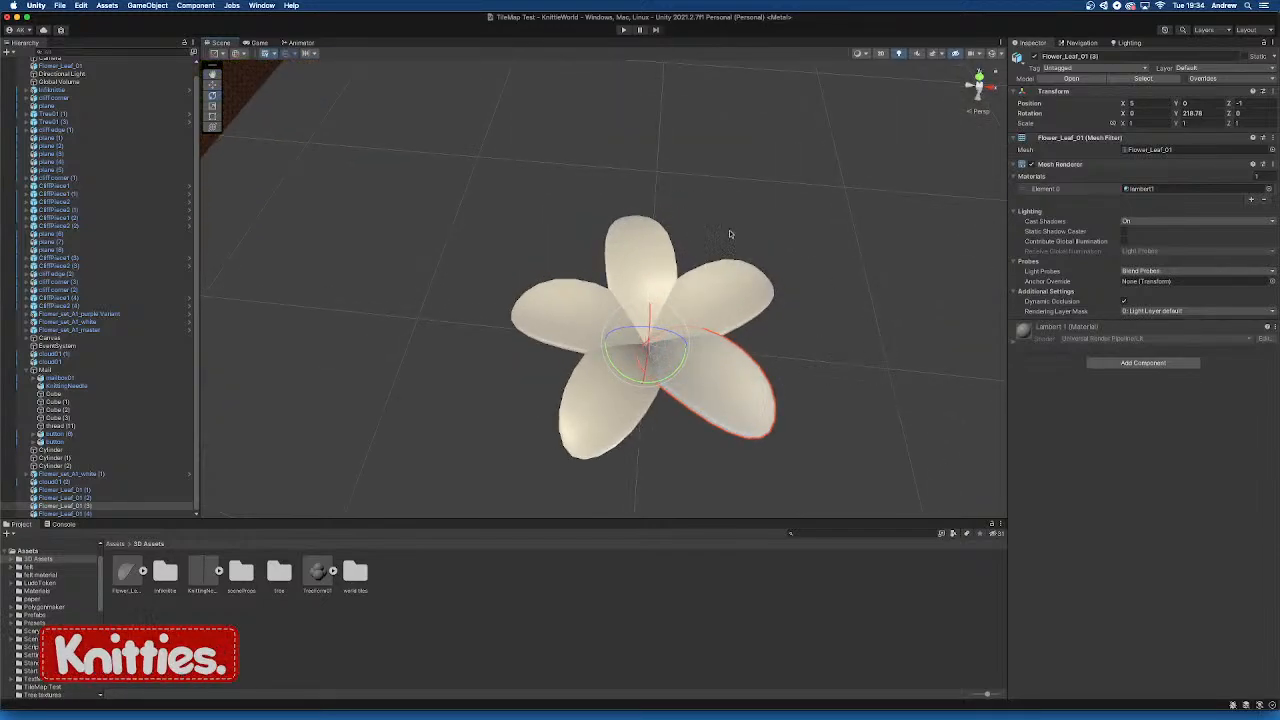
left_click_drag(796, 356, 692, 269, "alt")
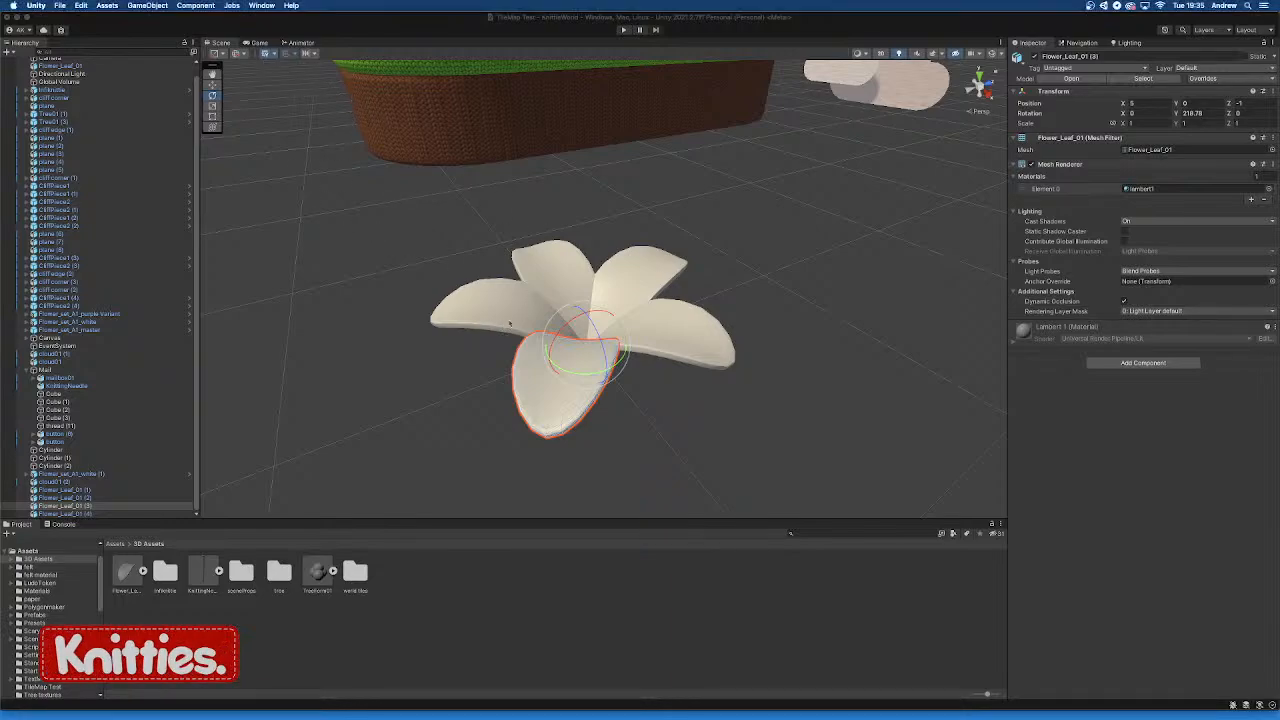
left_click(507, 327)
left_click_drag(712, 322, 517, 179, "alt")
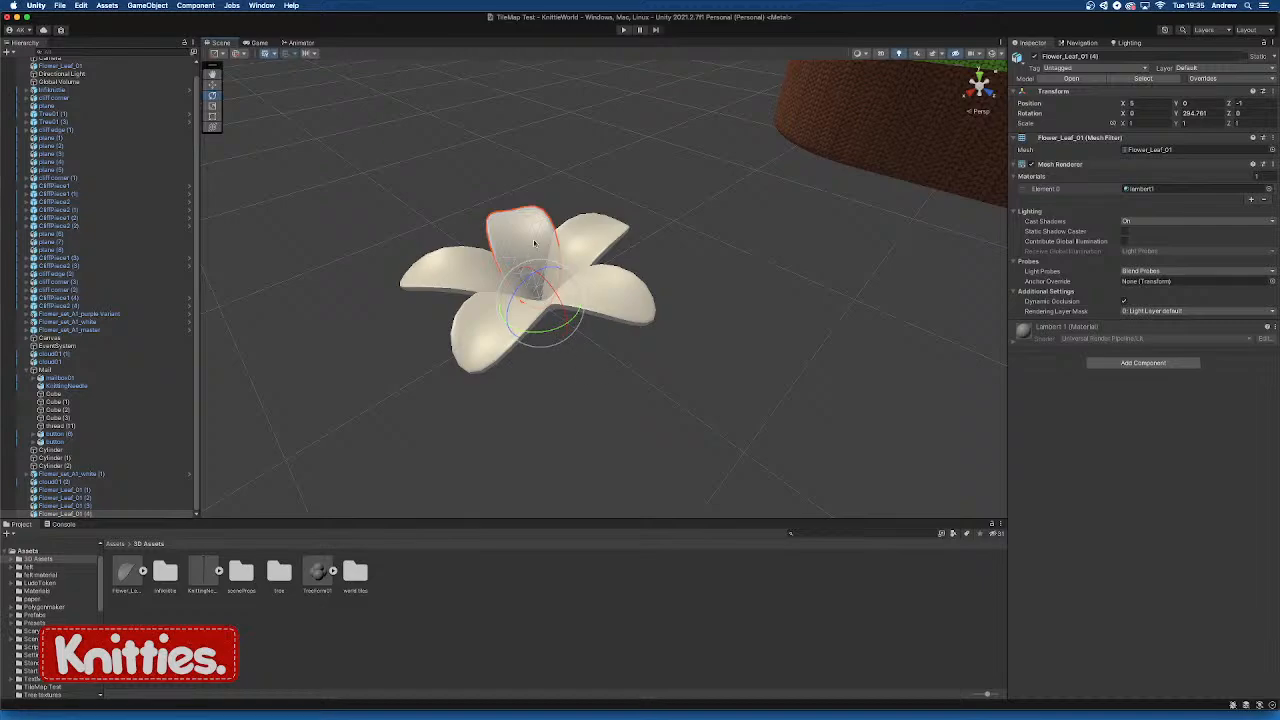
Set the tool handles to local and tilt the fourth copied petal upward to about -15.6° Z rotation
left_click_drag(612, 327, 575, 333, "alt")
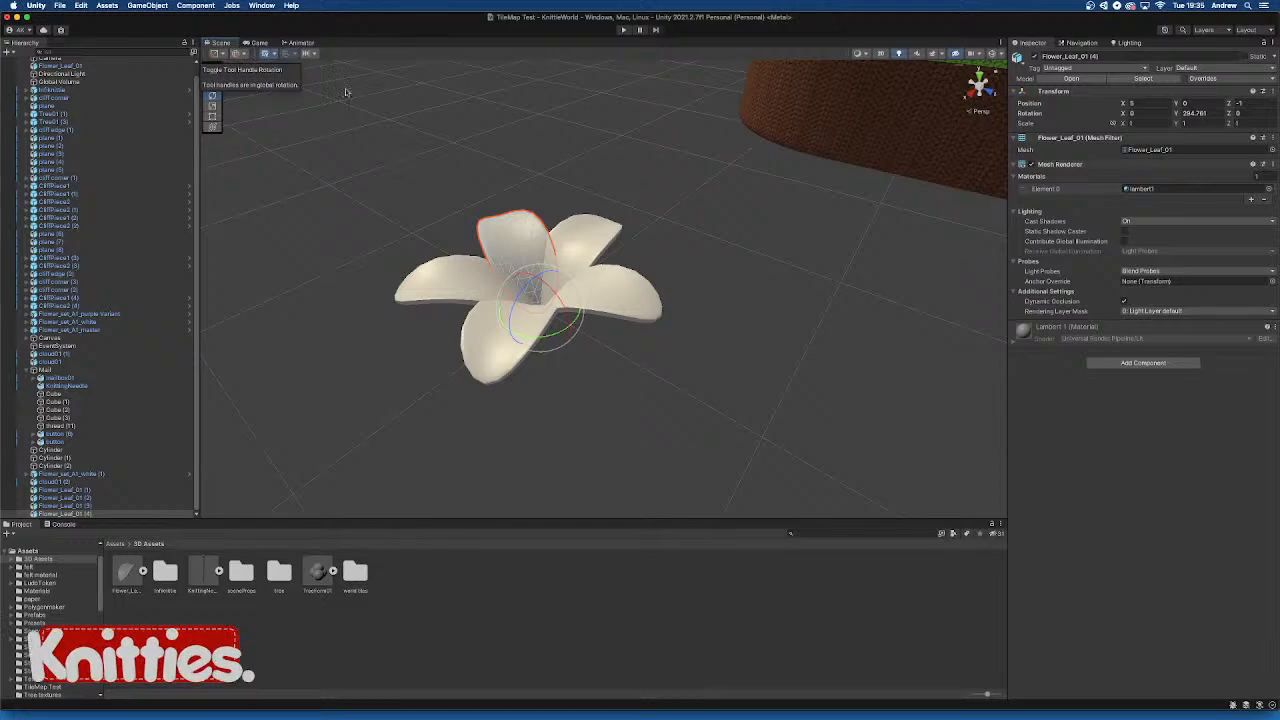
left_click_drag(560, 300, 593, 277, "alt")
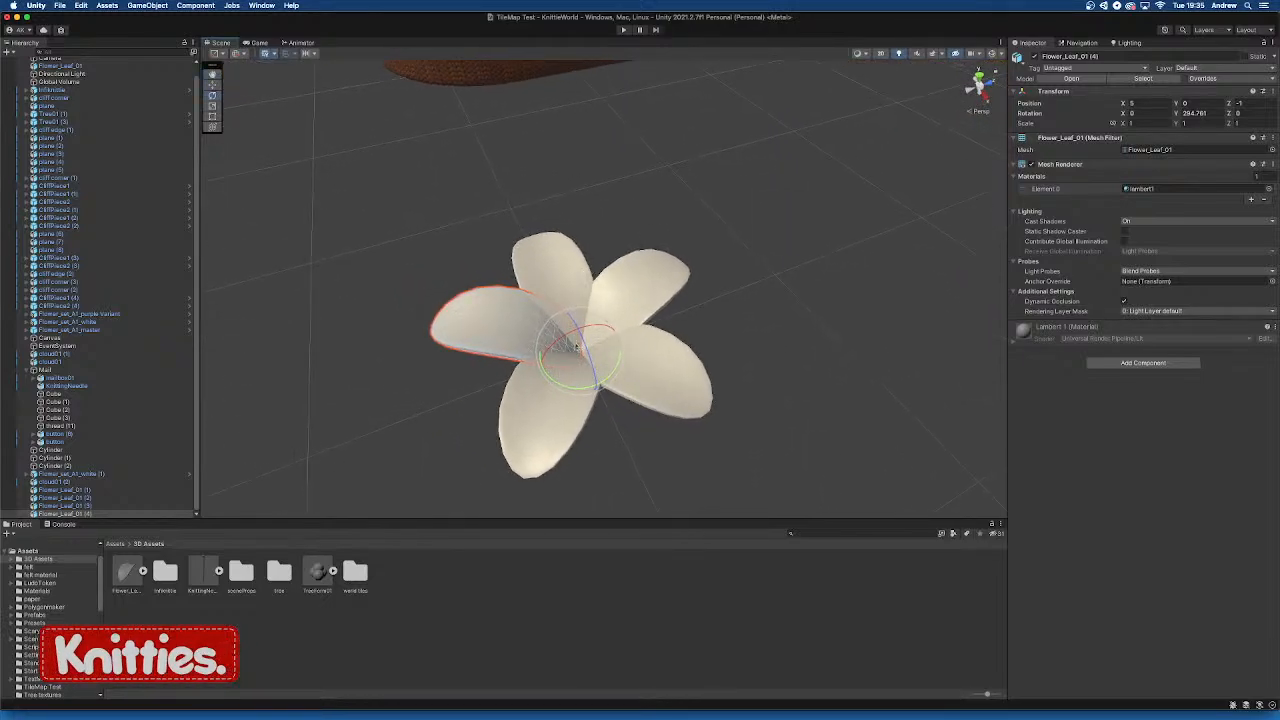
left_click_drag(586, 366, 616, 356, "alt")
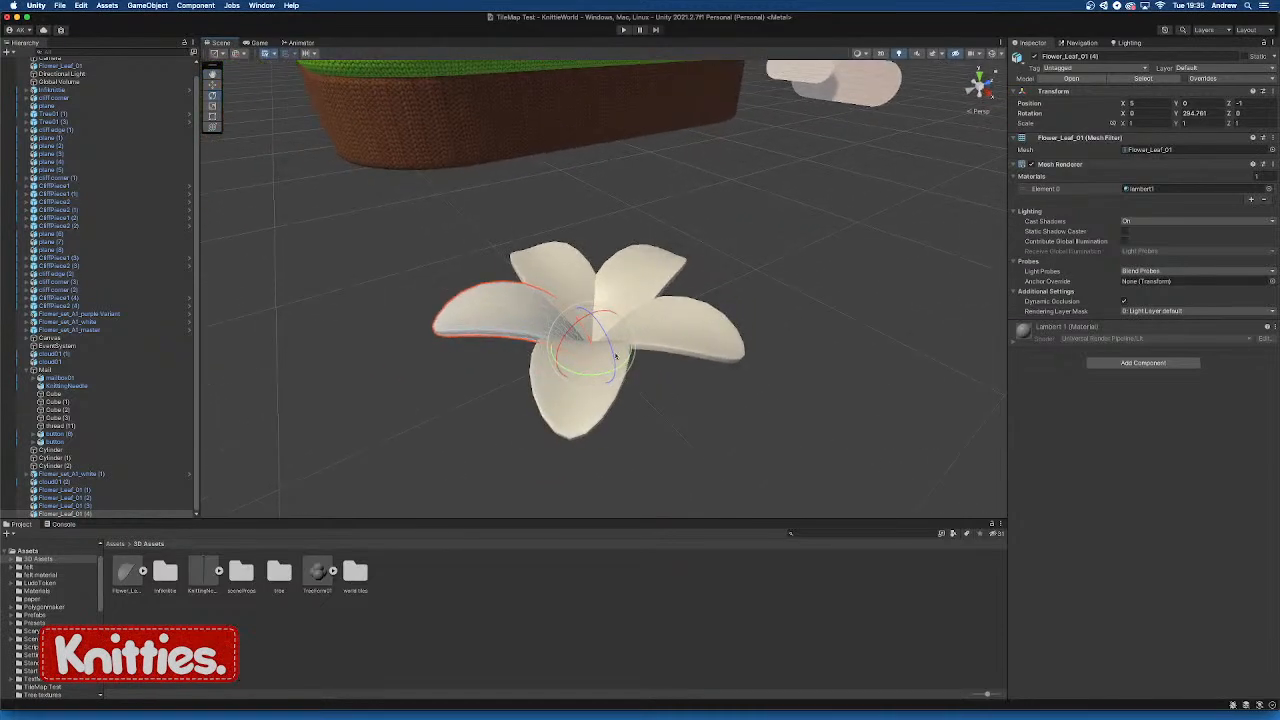
left_click(243, 55)
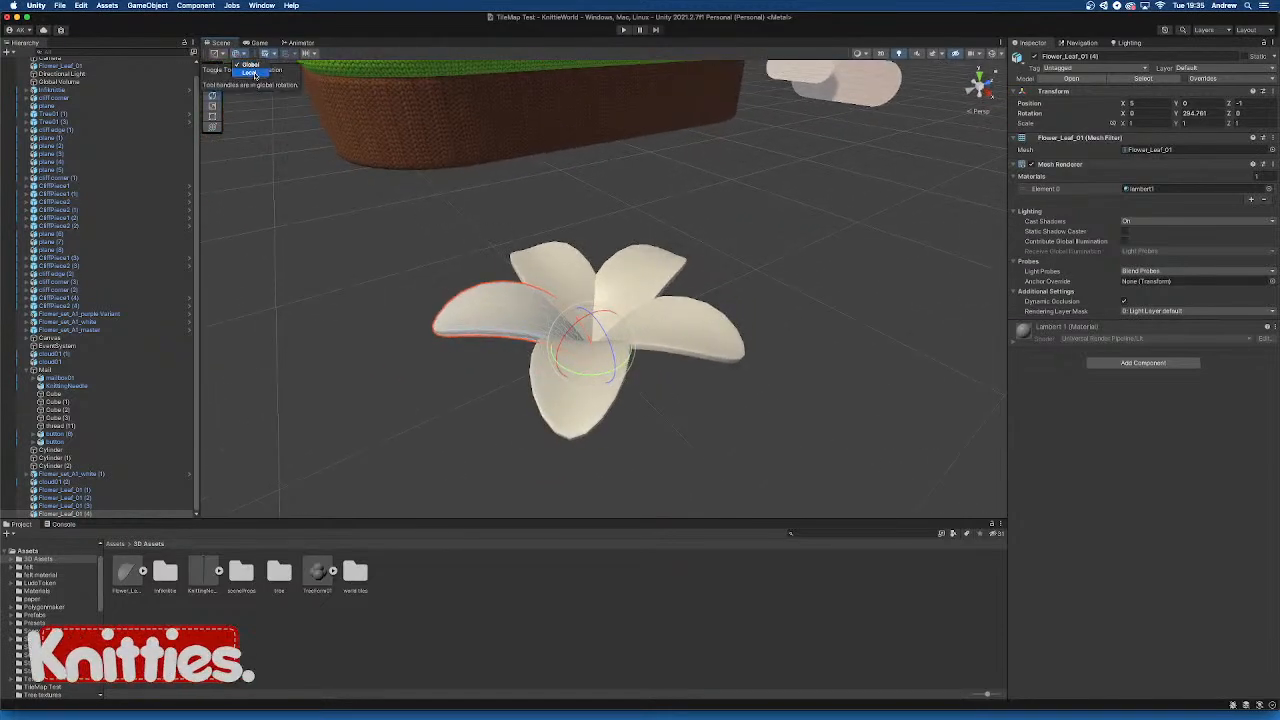
left_click_drag(531, 143, 788, 311, "alt")
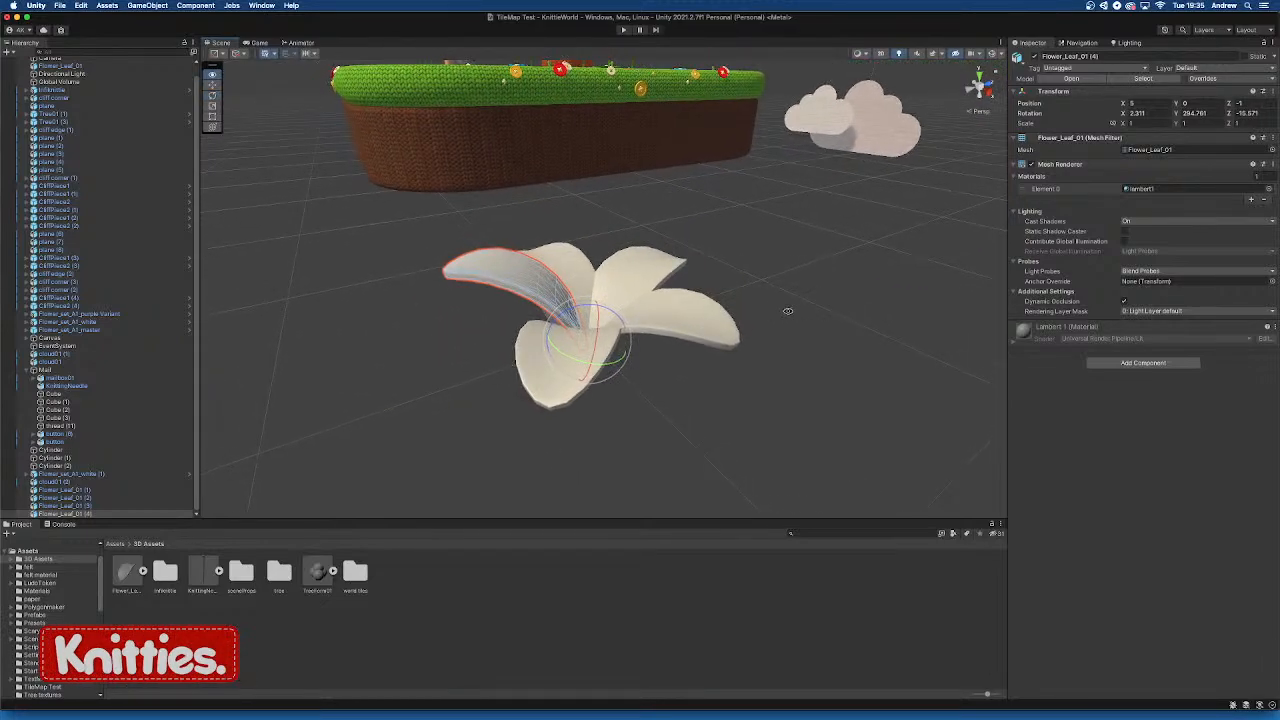
Try to shift the second copied petal outward along its local X axis, to about X 5.013, Z -0.993
left_click(601, 313)
left_click_drag(601, 313, 602, 390, "alt")
left_click(663, 418)
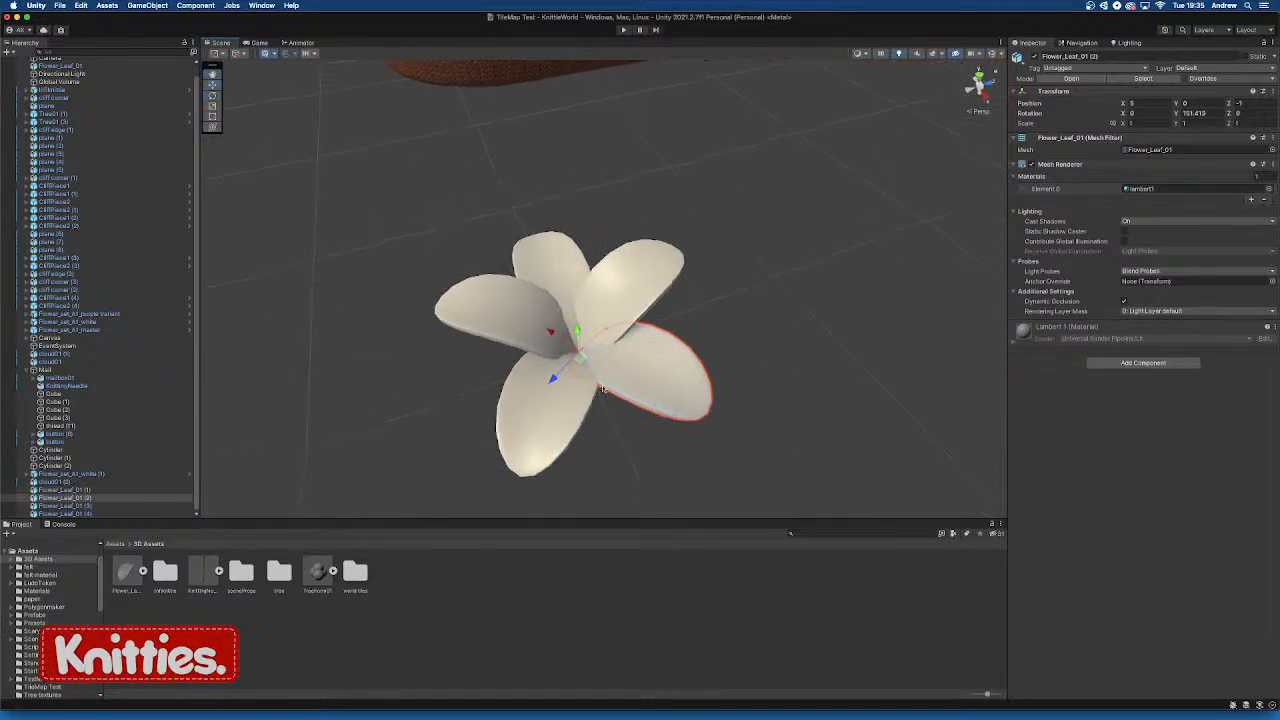
left_click(592, 361)
left_click(593, 362)
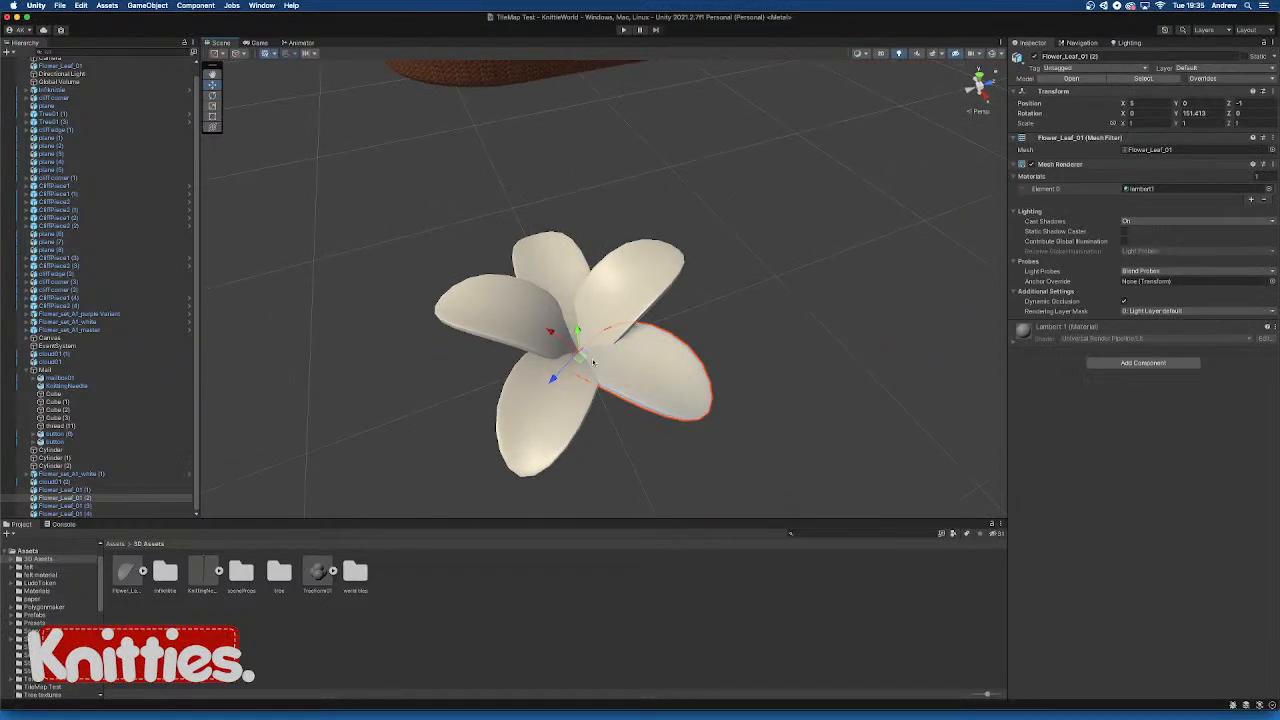
left_click_drag(567, 344, 574, 348)
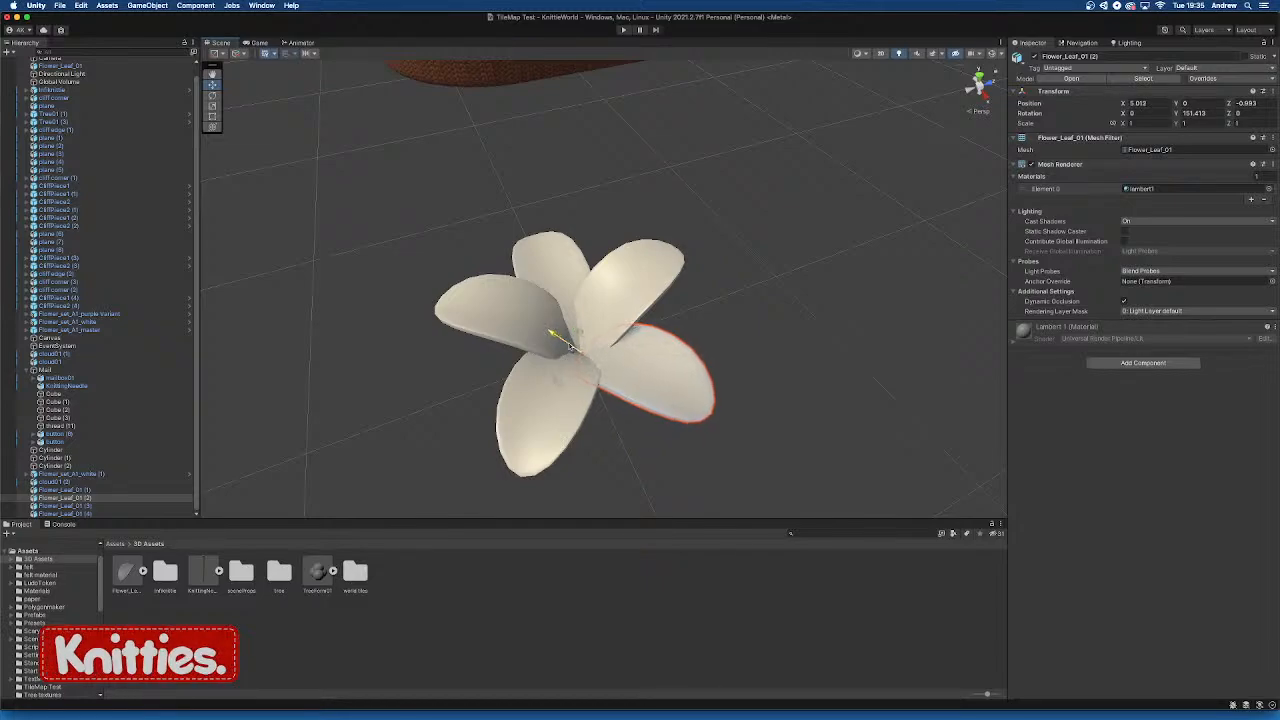
left_click_drag(694, 350, 635, 339, "alt")
left_click_drag(740, 246, 500, 196, "alt")
Rotate the raised fourth copied petal back down to a Z rotation of 0
left_click(638, 240)
left_click_drag(765, 254, 685, 262, "alt")
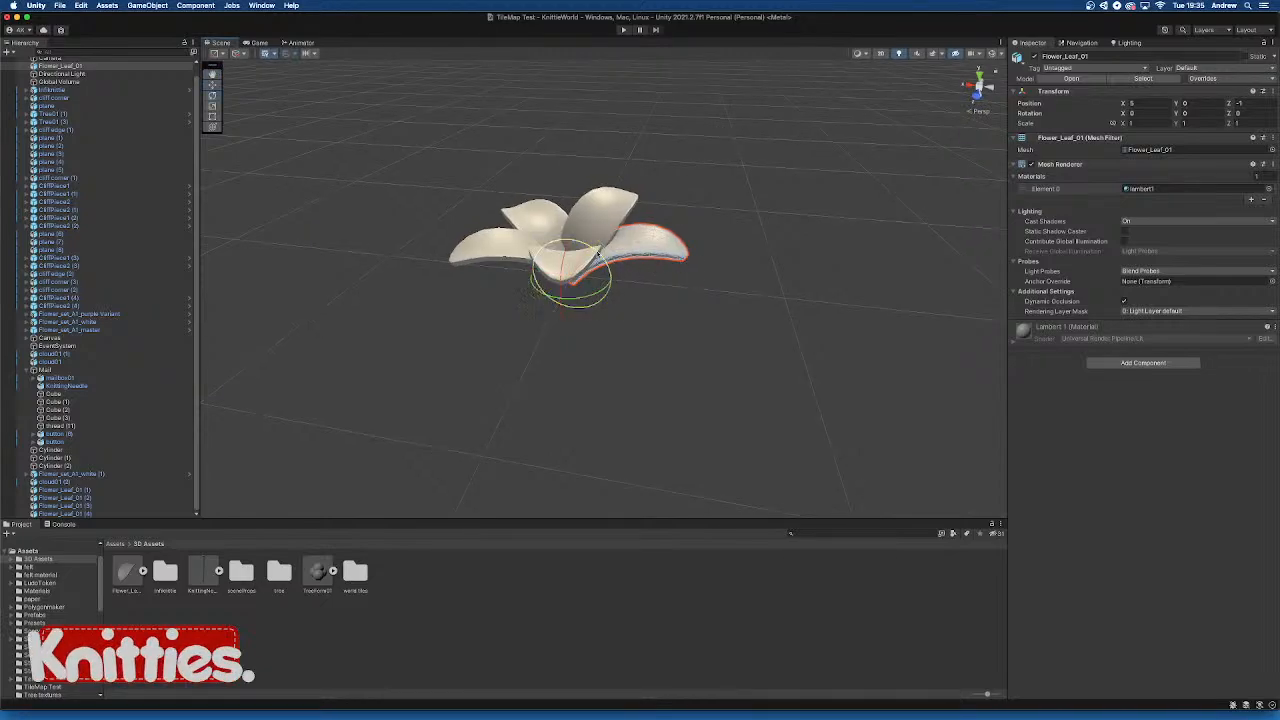
left_click(622, 258)
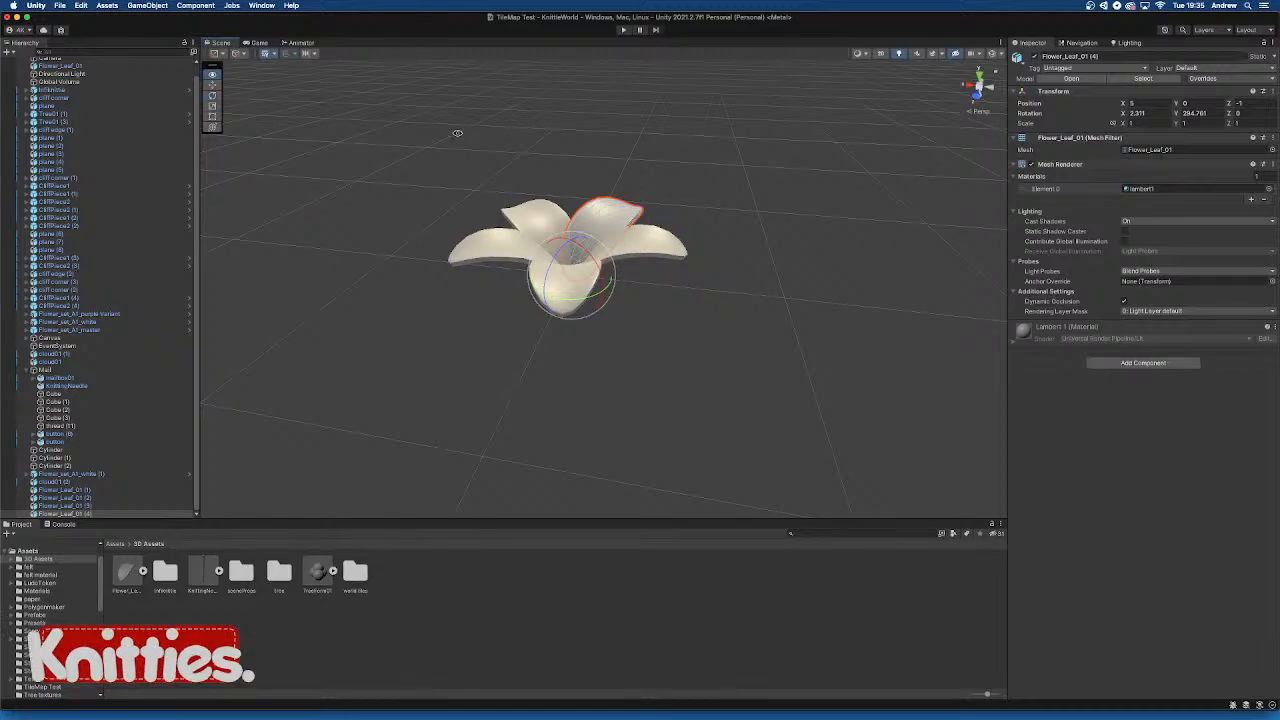
left_click_drag(457, 131, 455, 185, "alt")
Select all five petals and tilt them together to about -4.3° around their local Z axes
left_click_drag(395, 123, 861, 425)
left_click_drag(772, 413, 533, 320, "alt")
left_click_drag(816, 356, 669, 388, "alt")
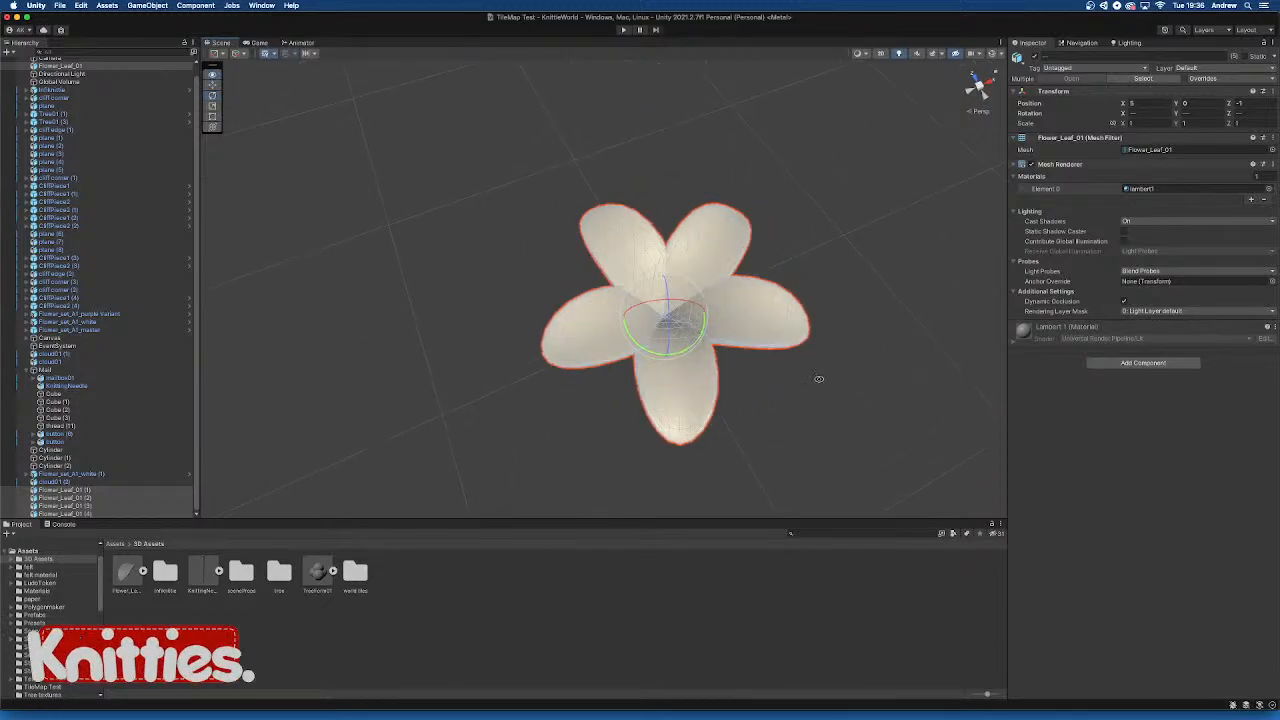
left_click_drag(820, 377, 709, 280, "alt")
Adjust the spacing of individual petals seen from above, rotating the third copy to about 225° around Y
left_click(505, 385)
left_click(571, 257)
left_click(711, 275)
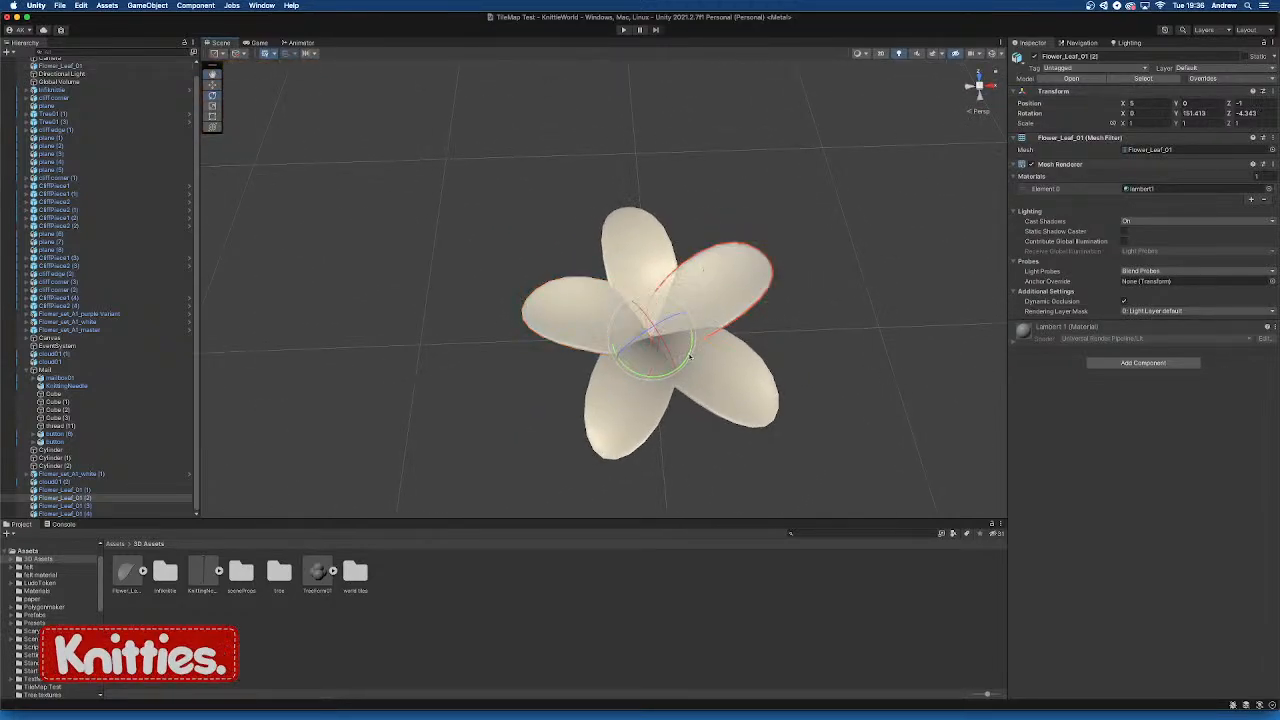
left_click(714, 378)
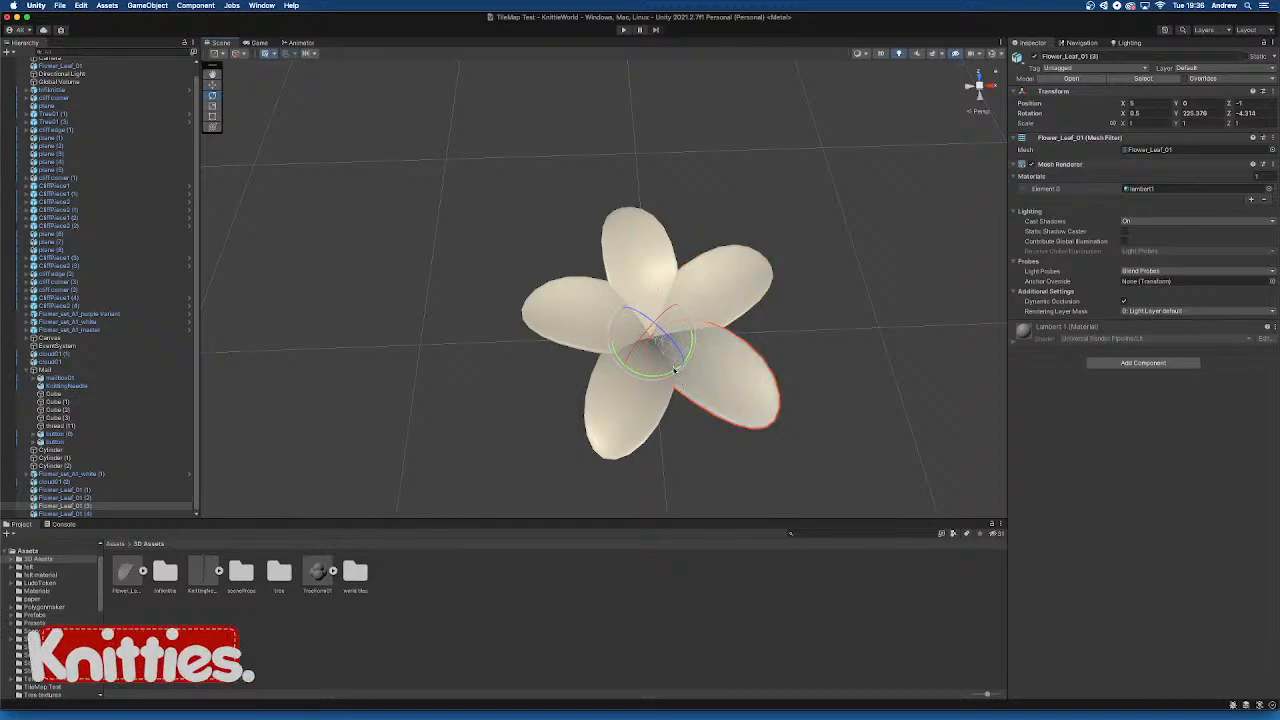
left_click_drag(711, 382, 676, 313, "alt")
left_click_drag(761, 346, 665, 291, "alt")
Adjust individual petals from the side, setting the first copy's tilt to about -2.8° around its local Z axis
left_click(652, 293)
left_click(671, 344)
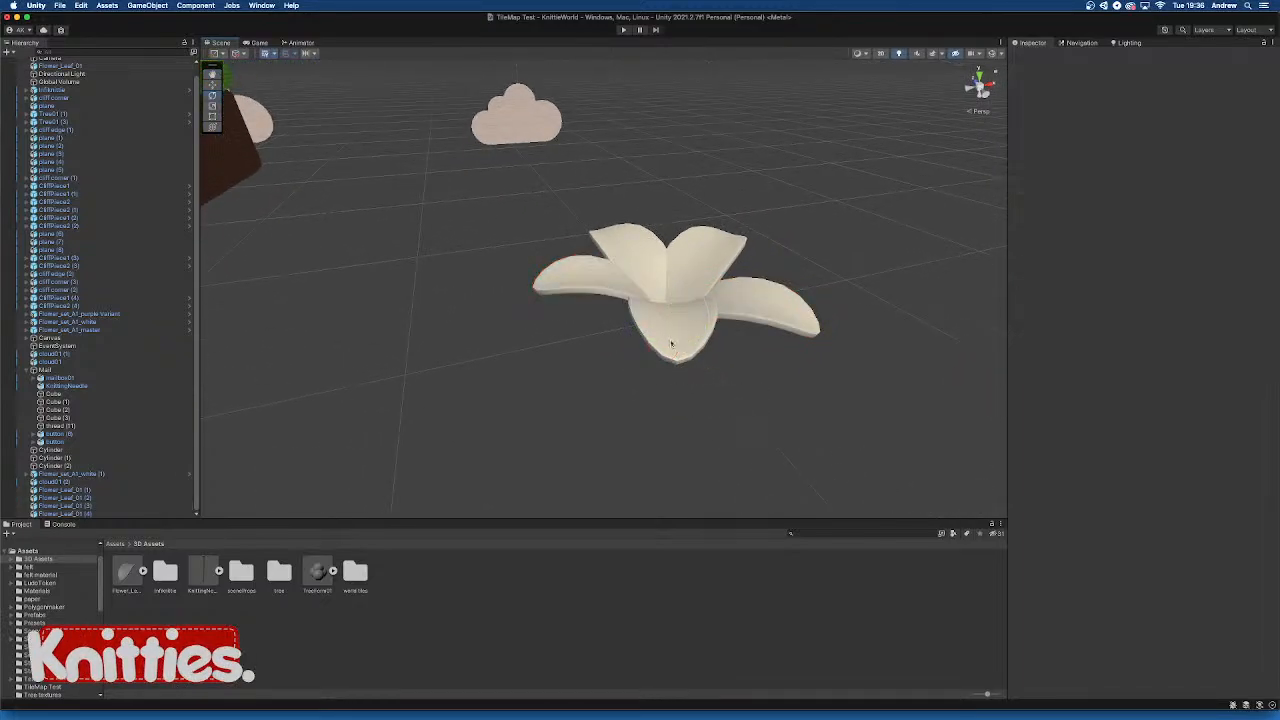
left_click(632, 252)
left_click_drag(632, 252, 692, 290, "alt")
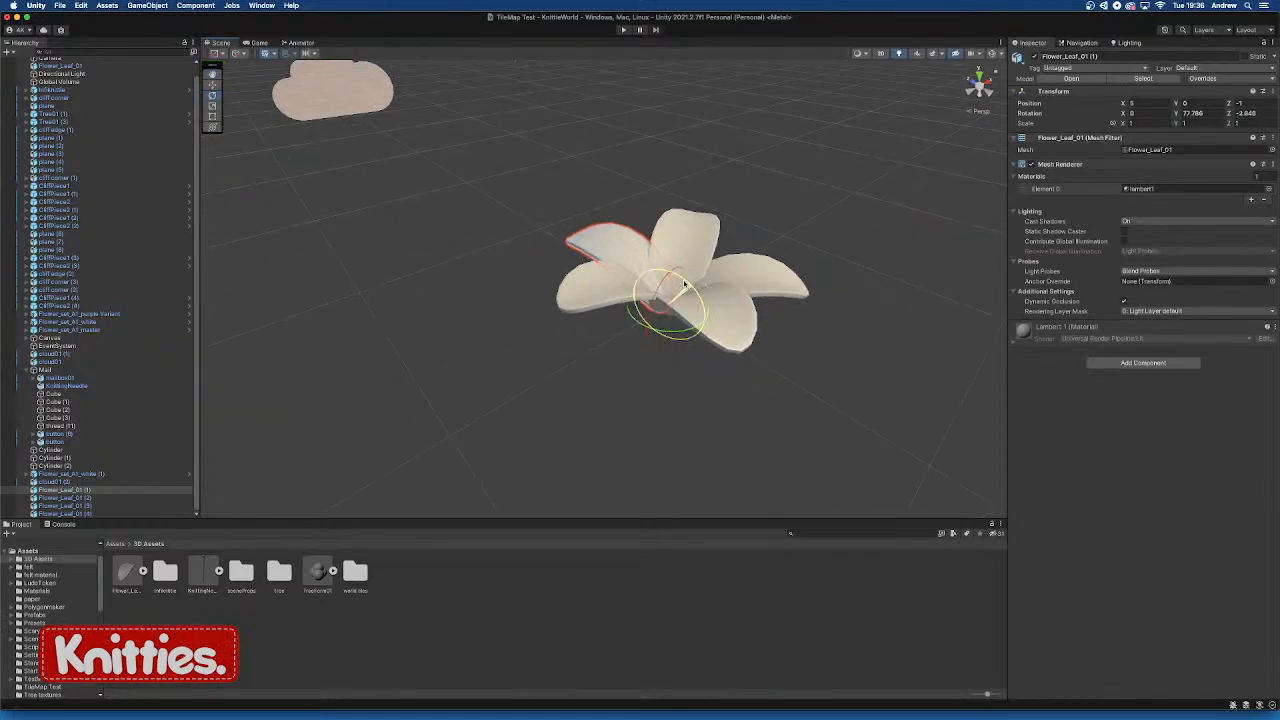
left_click(849, 189)
left_click_drag(849, 189, 509, 294, "alt")
left_click(509, 294)
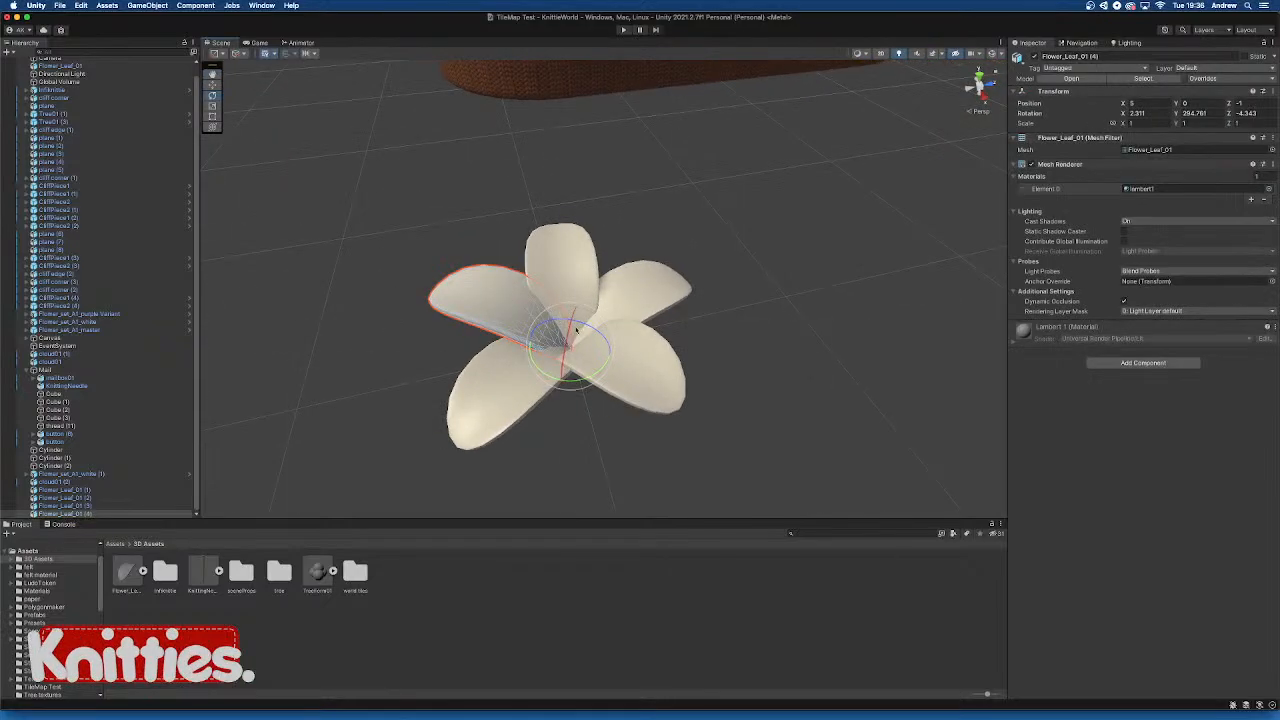
left_click_drag(582, 325, 686, 280, "alt")
Select all five petals and tilt them together slightly around their local X axes
left_click(686, 280)
left_click(608, 270, "shift")
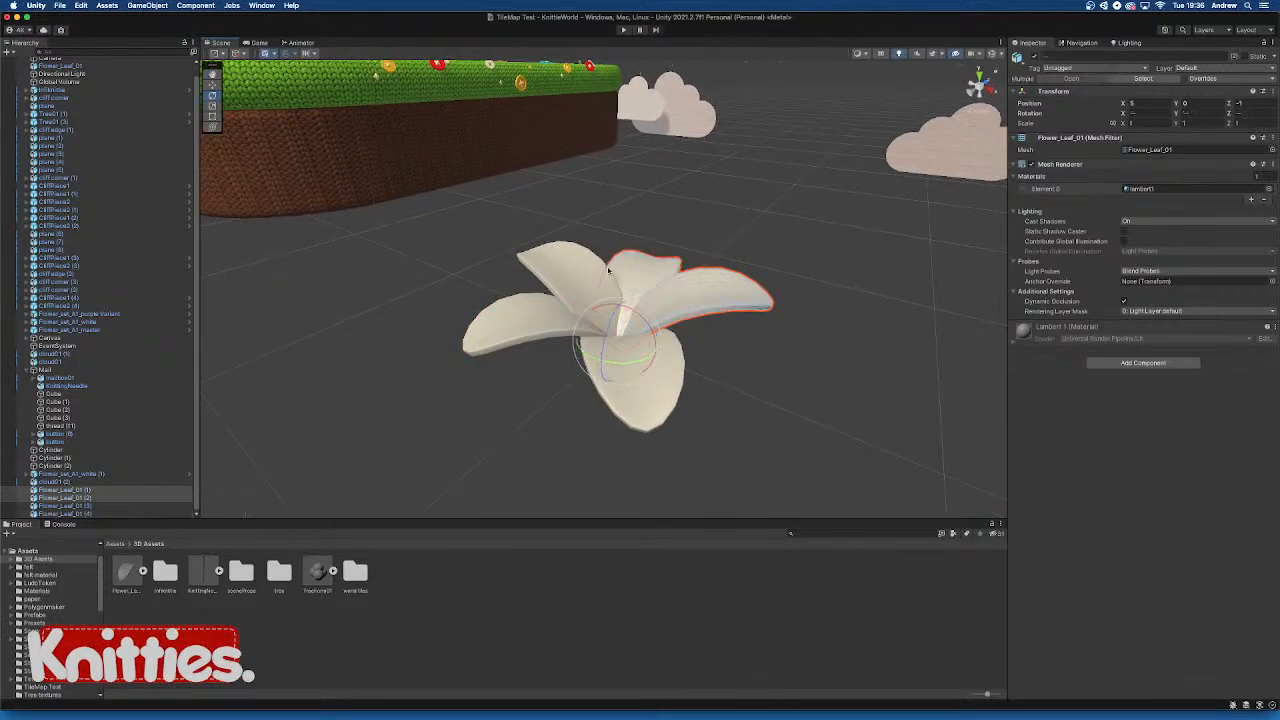
left_click_drag(419, 198, 920, 457)
left_click_drag(920, 457, 632, 337, "alt")
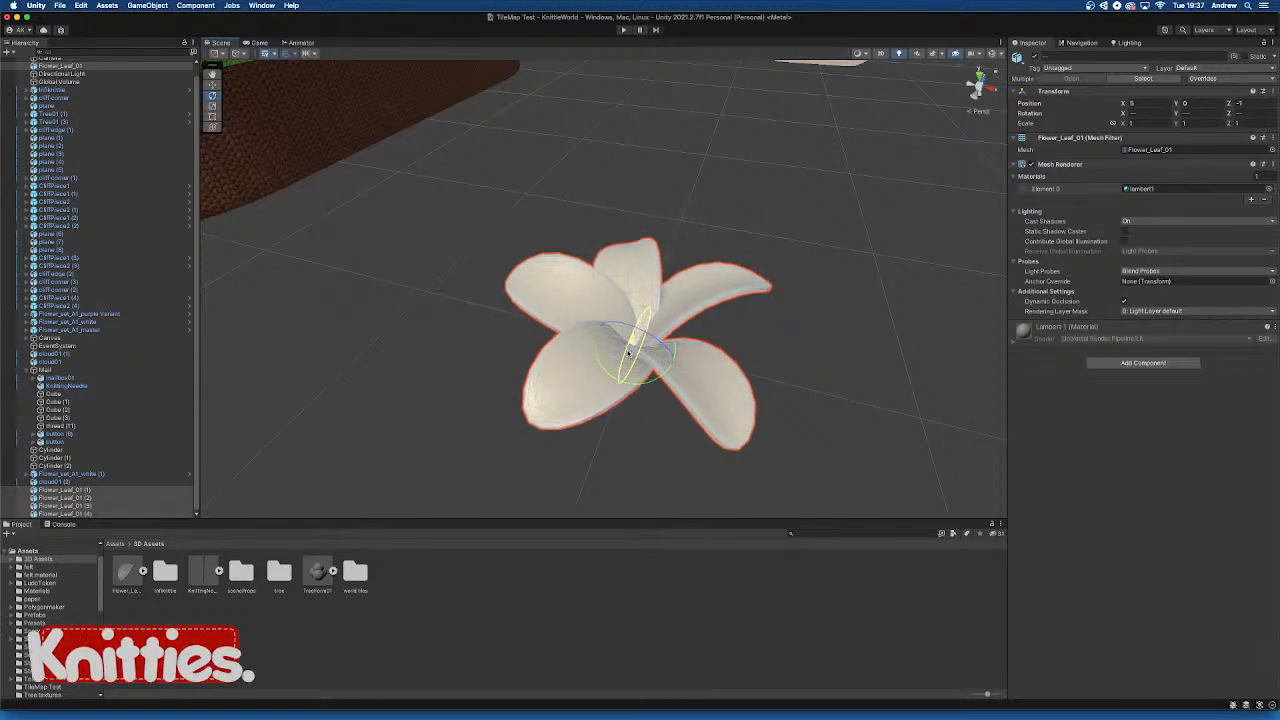
left_click_drag(633, 327, 638, 343)
left_click_drag(802, 380, 686, 303, "alt")
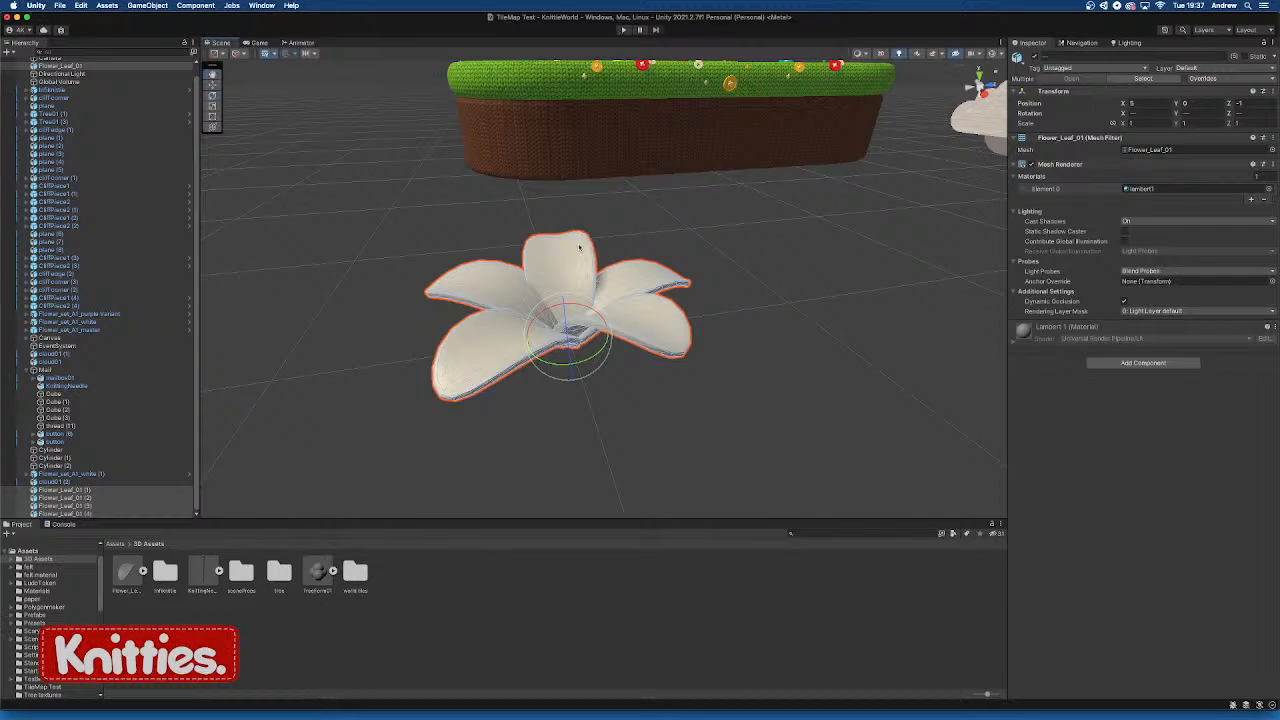
Scale down the original petal and the second copied petal slightly and uniformly
left_click(585, 290)
left_click_drag(582, 308, 584, 315)
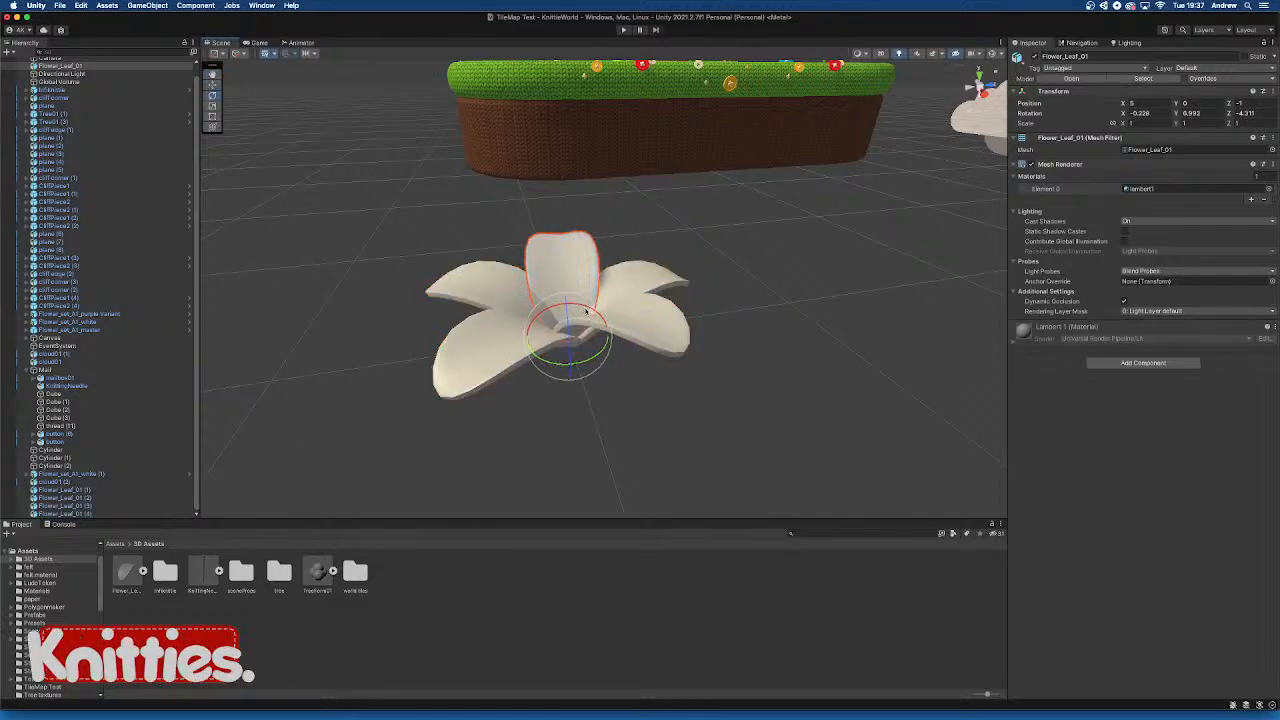
key("r")
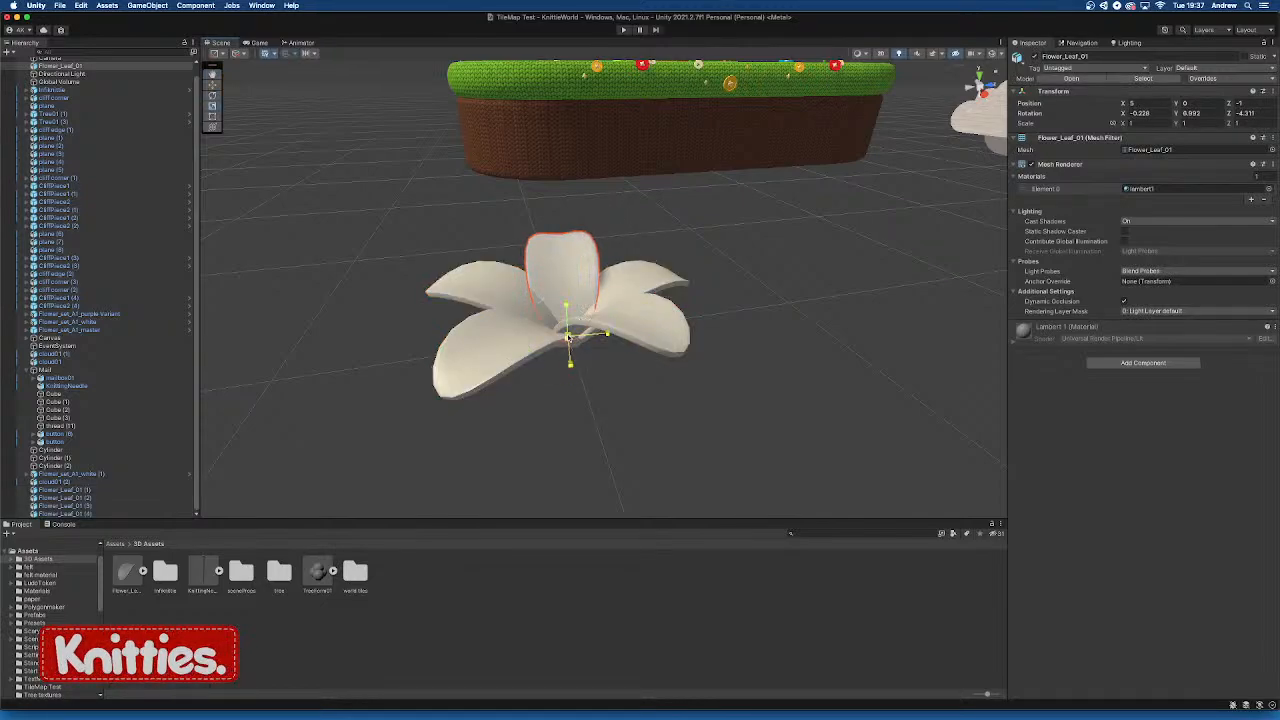
left_click_drag(566, 338, 564, 341)
left_click_drag(698, 332, 858, 362, "alt")
left_click(717, 307)
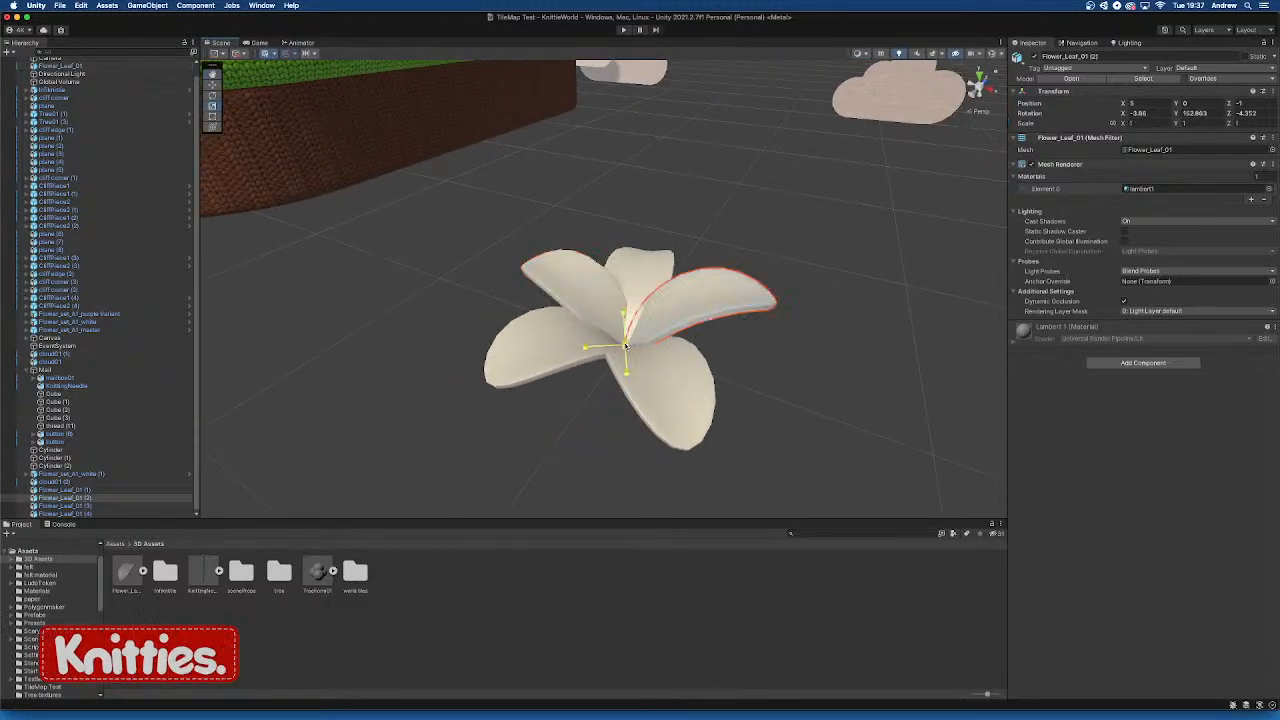
left_click_drag(625, 346, 621, 350)
Scale the third copied petal uniformly to about 0.86
left_click(686, 403)
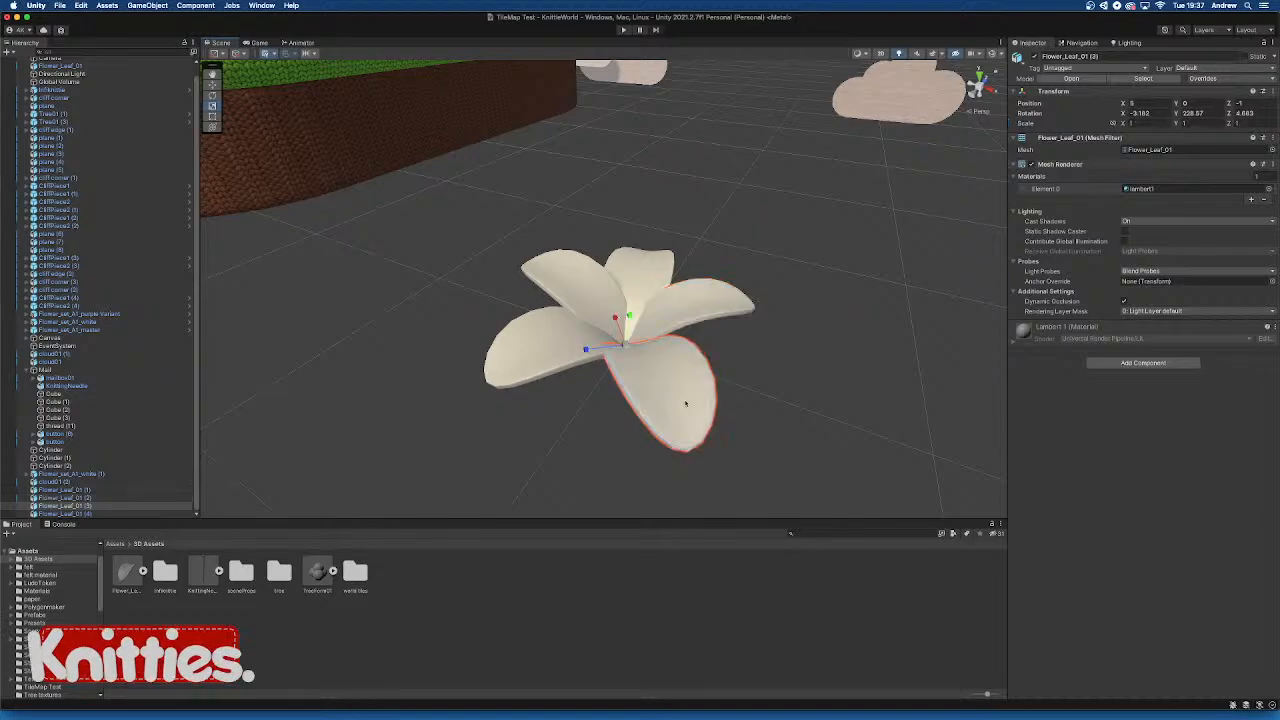
left_click_drag(686, 403, 708, 433, "alt")
key("r")
mouse_move(648, 340)
left_mouse_down()
mouse_move(636, 338)
mouse_move(651, 343)
left_mouse_up()
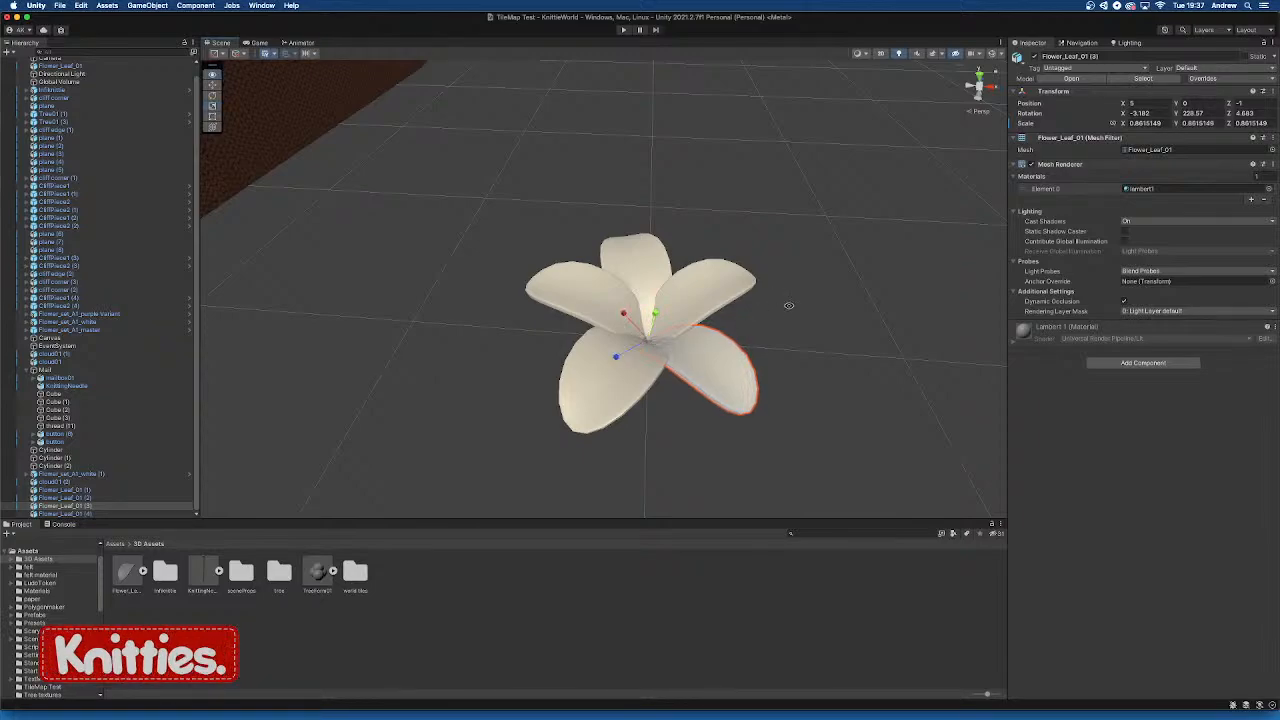
Tilt the first copied petal to about 11° around its local Z axis
left_click_drag(789, 305, 468, 272, "alt")
left_click(625, 300)
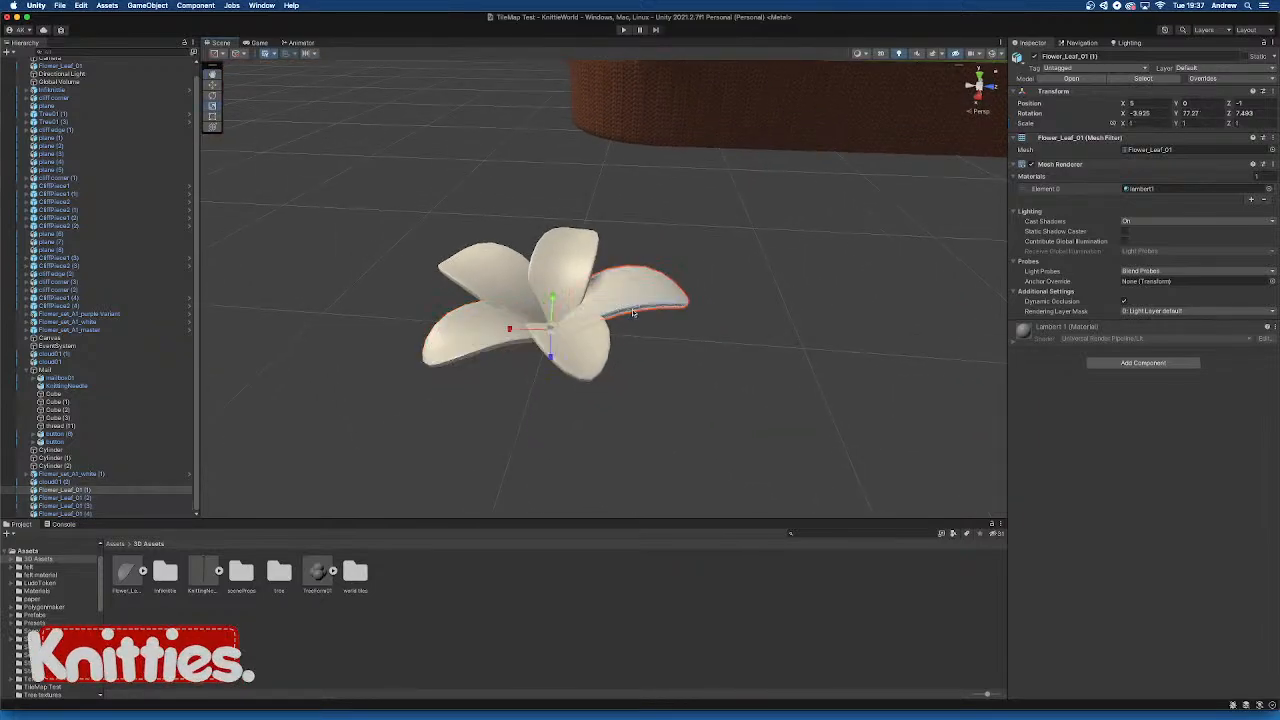
key("e")
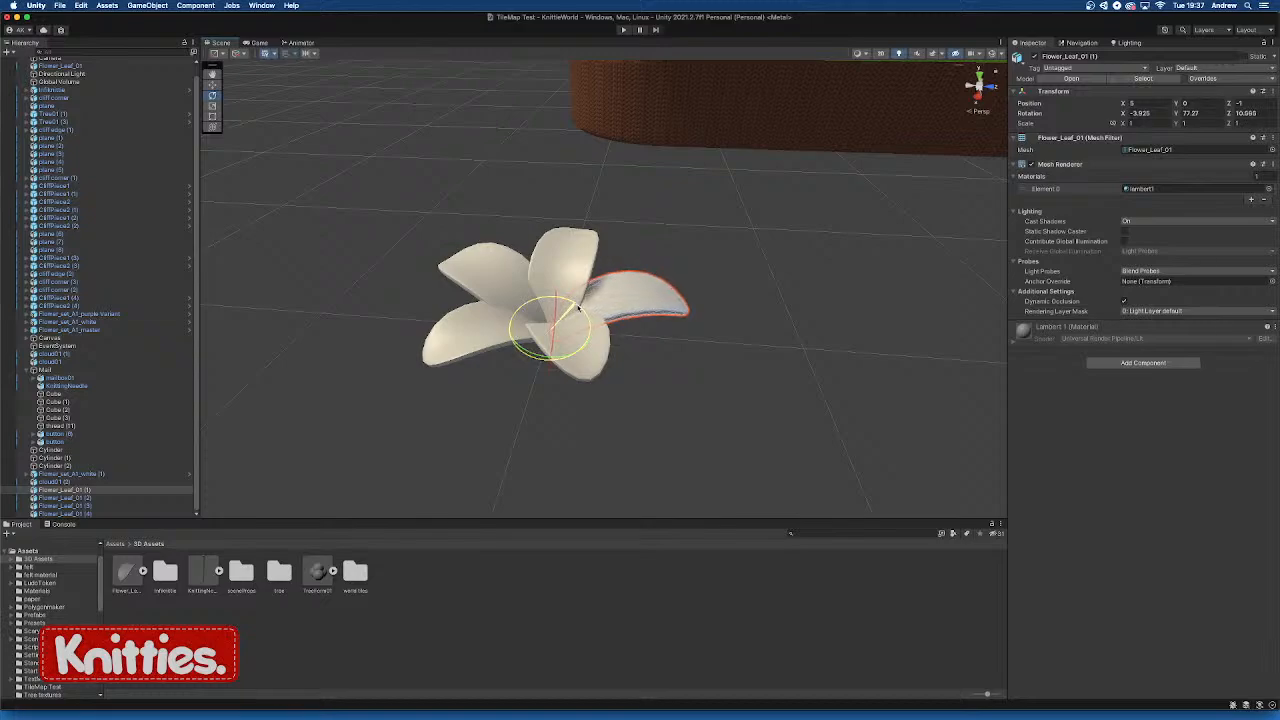
left_click_drag(578, 308, 811, 306)
Undo the recent petal scaling and tilting, going back through the earlier rotation adjustments as well
left_click(788, 289)
key("super+z")
key("super+z")
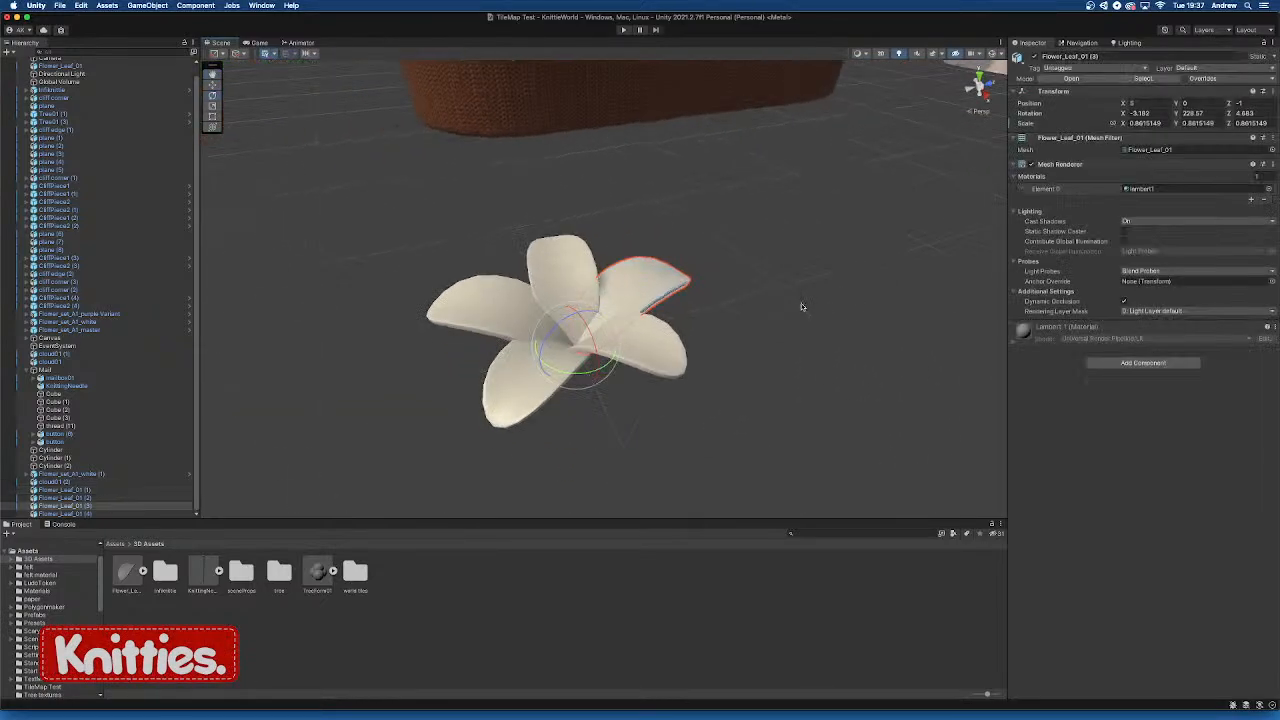
left_click(532, 397)
key("super+z")
key("super+z")
key("super+z")
key("super+z")
key("super+z")
key("super+z")
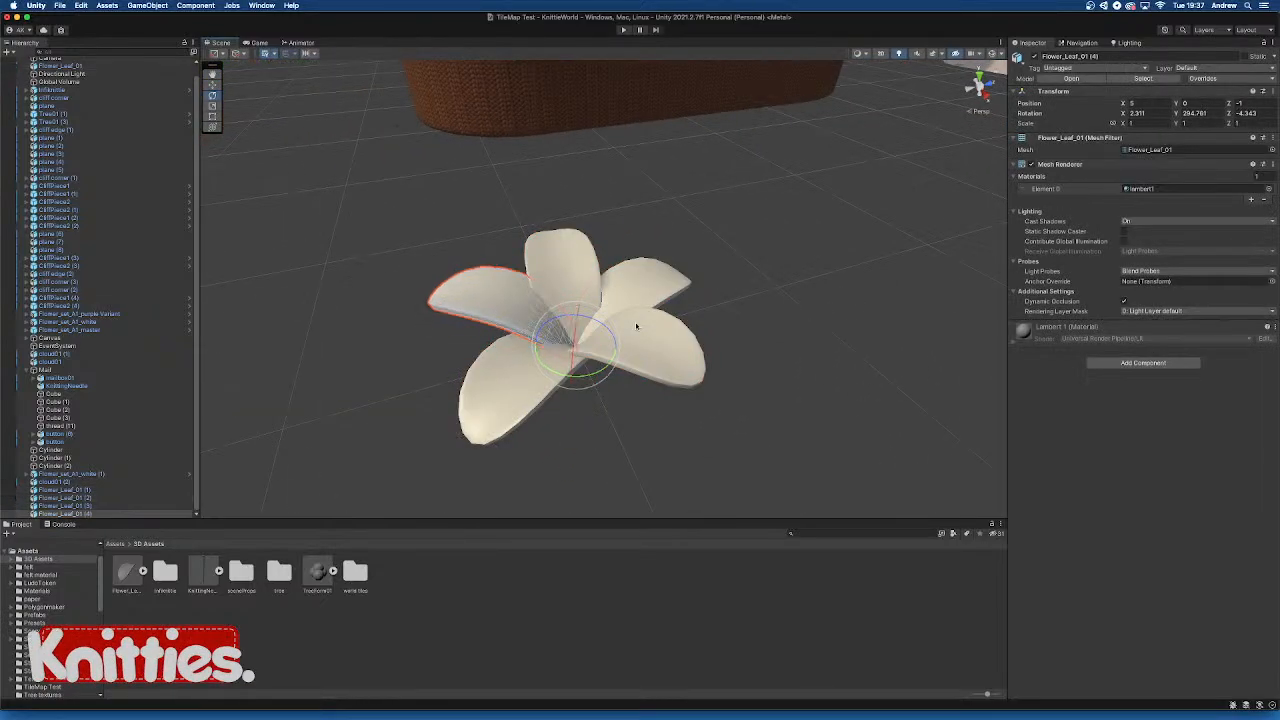
key("super+z")
key("super+z")
key("super+z")
key("super+z")
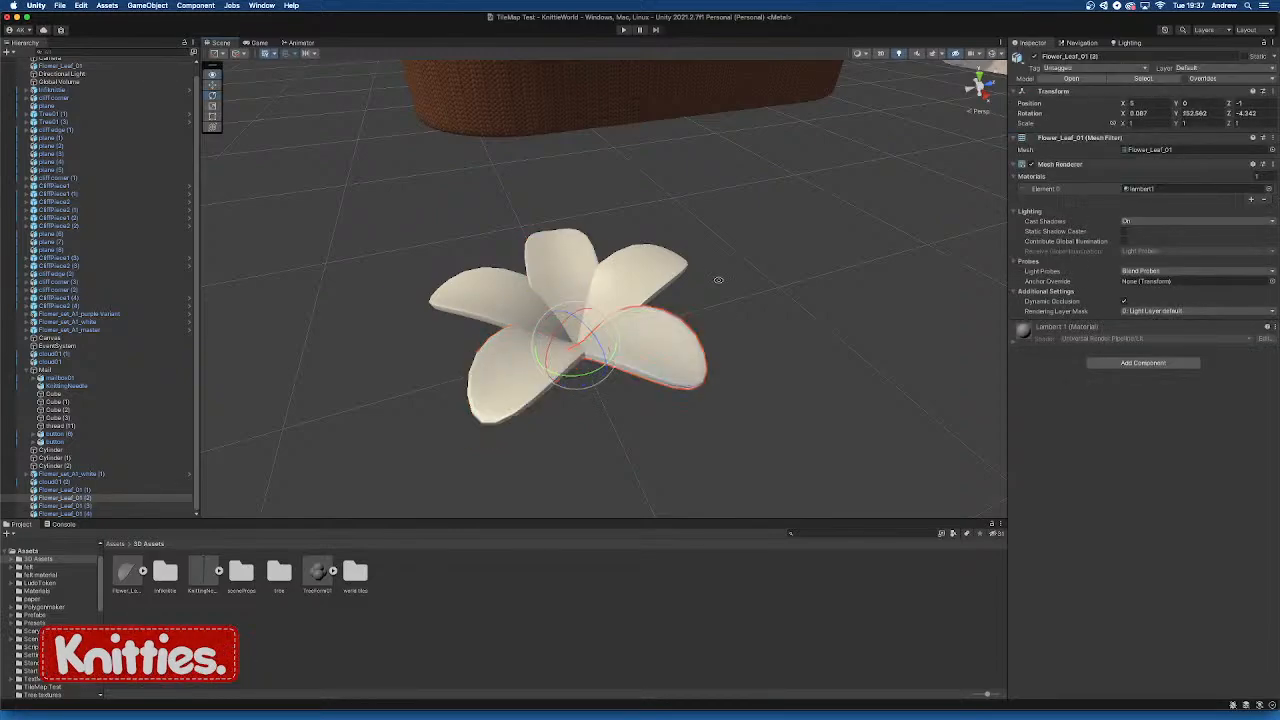
Select the original petal and its first three copies and delete them, keeping only the fourth copy
left_click_drag(636, 326, 914, 321, "alt")
left_click_drag(749, 391, 705, 251, "alt")
left_click(802, 347)
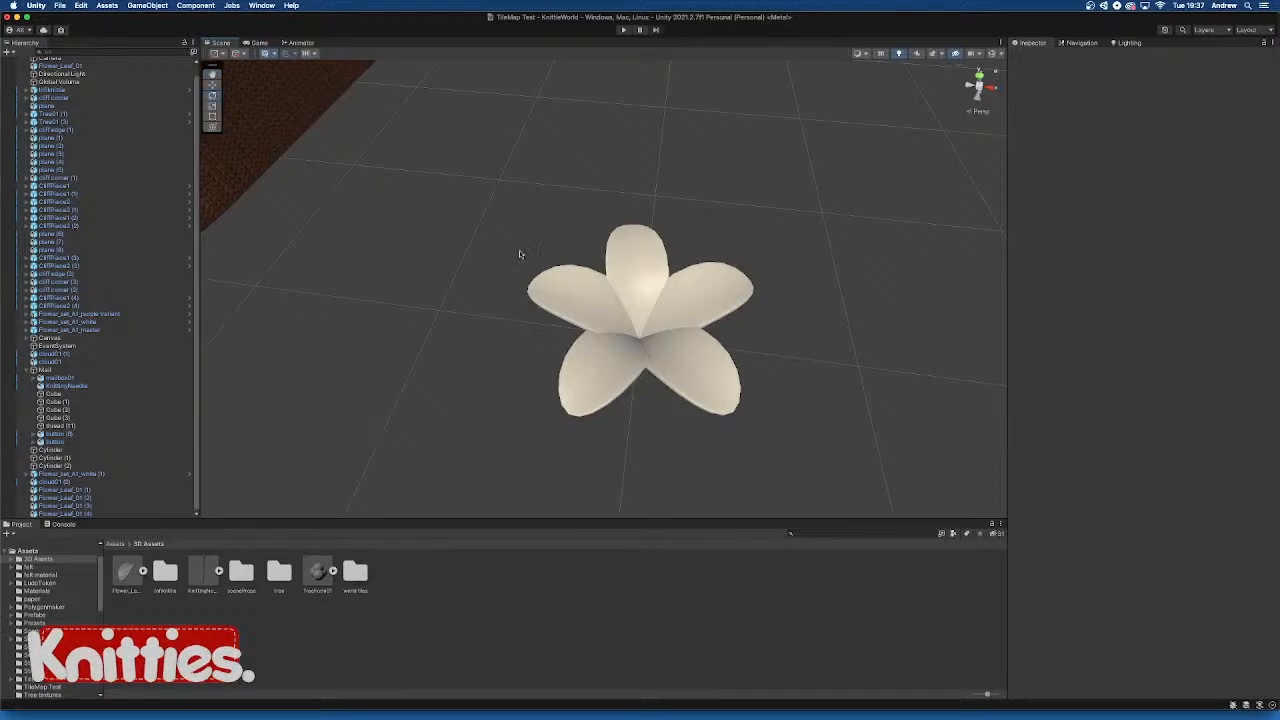
left_click_drag(488, 204, 793, 401)
left_click(754, 414)
left_click(707, 358)
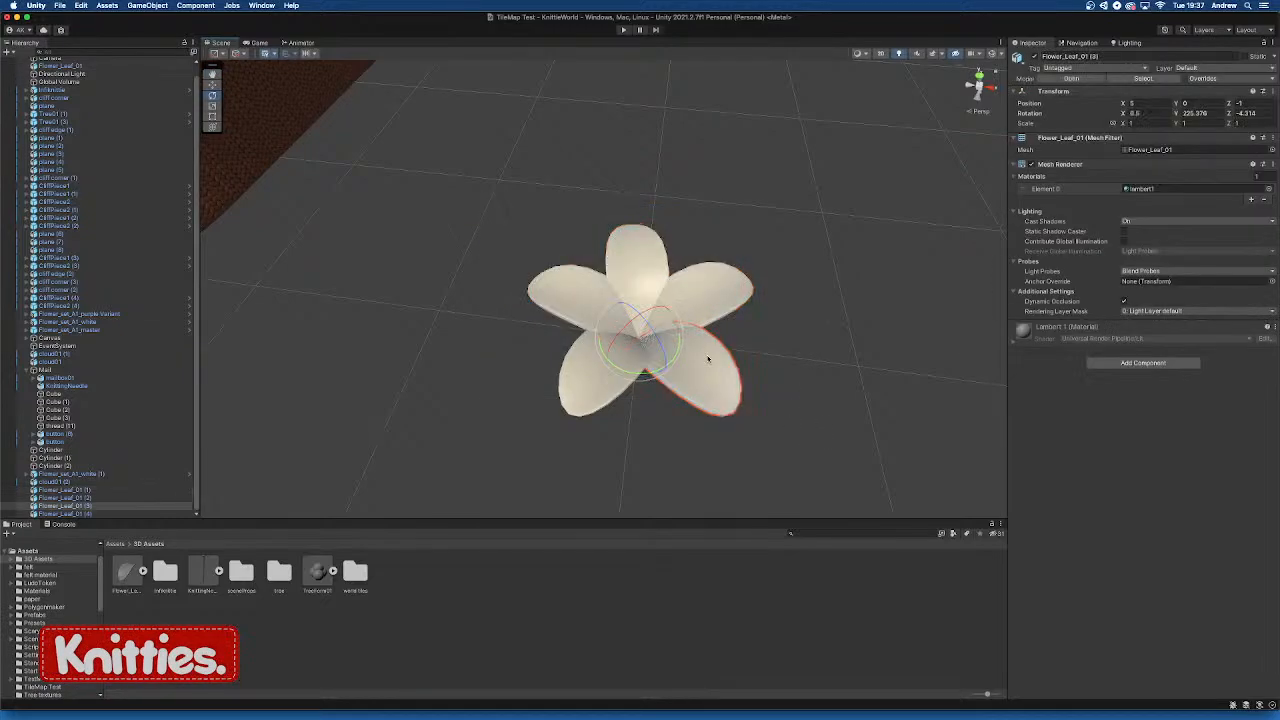
left_click(736, 289, "shift")
left_click(631, 252, "shift")
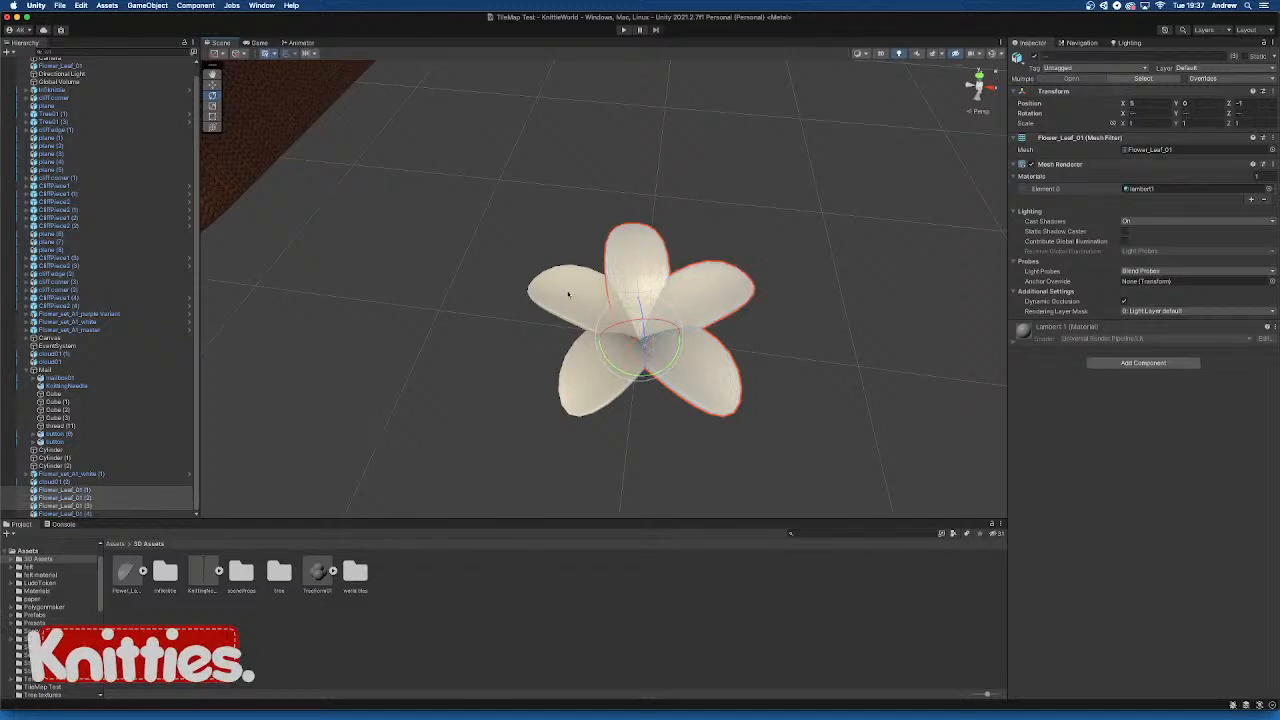
left_click(570, 296, "shift")
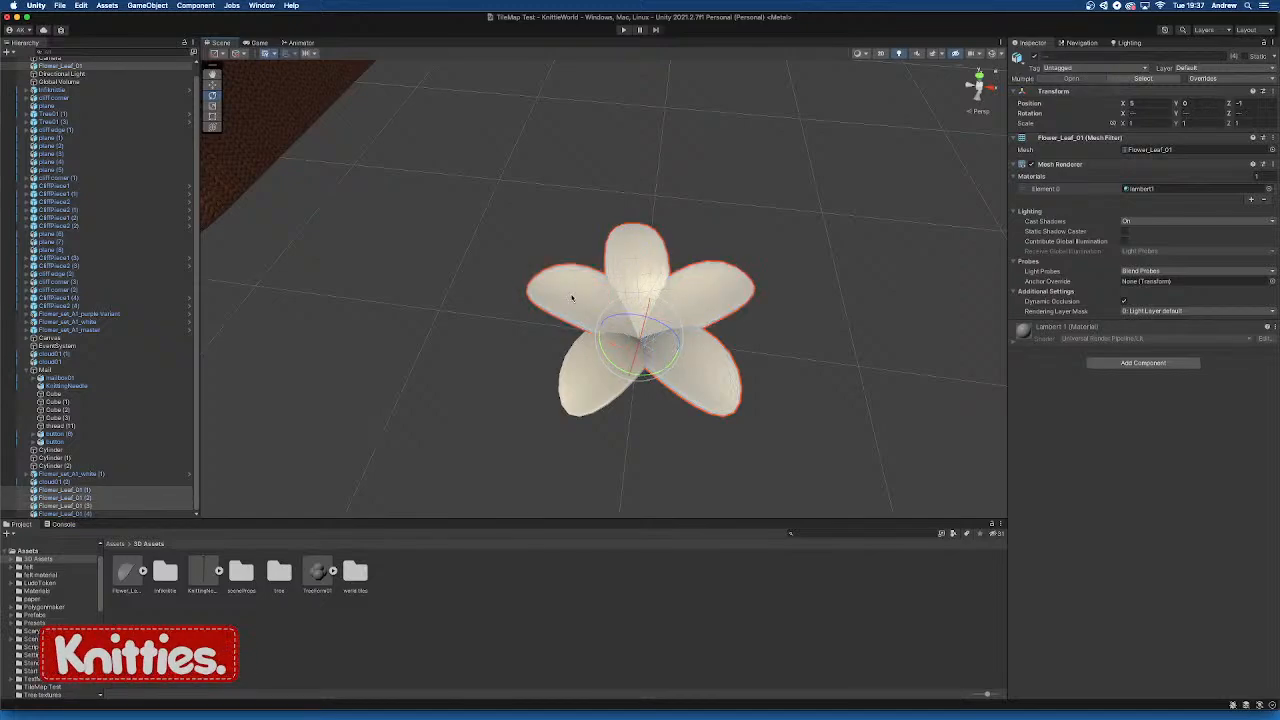
key("Delete")
Reset the remaining petal's rotation to 0 on the X, Y and Z axes
left_click(605, 372)
left_click_drag(770, 310, 620, 285, "alt")
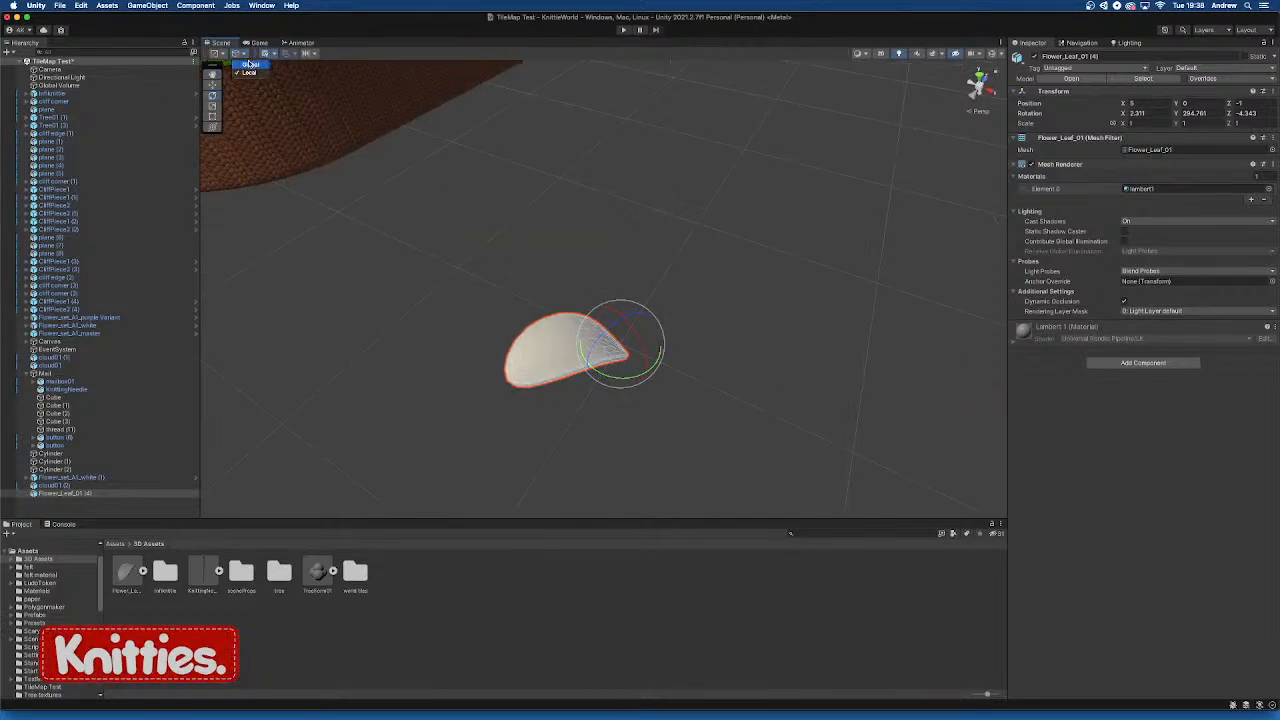
left_click_drag(1158, 114, 1086, 114)
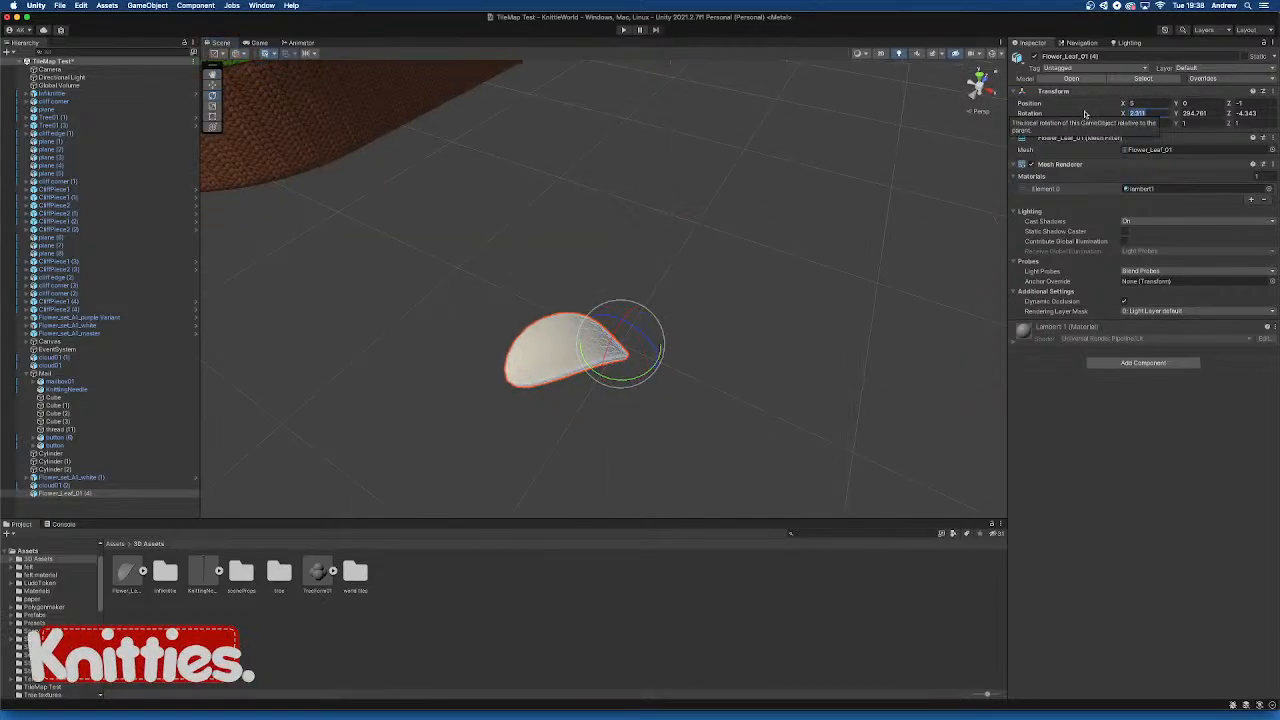
type("0")
key("Tab")
type("0")
key("Tab")
type("0")
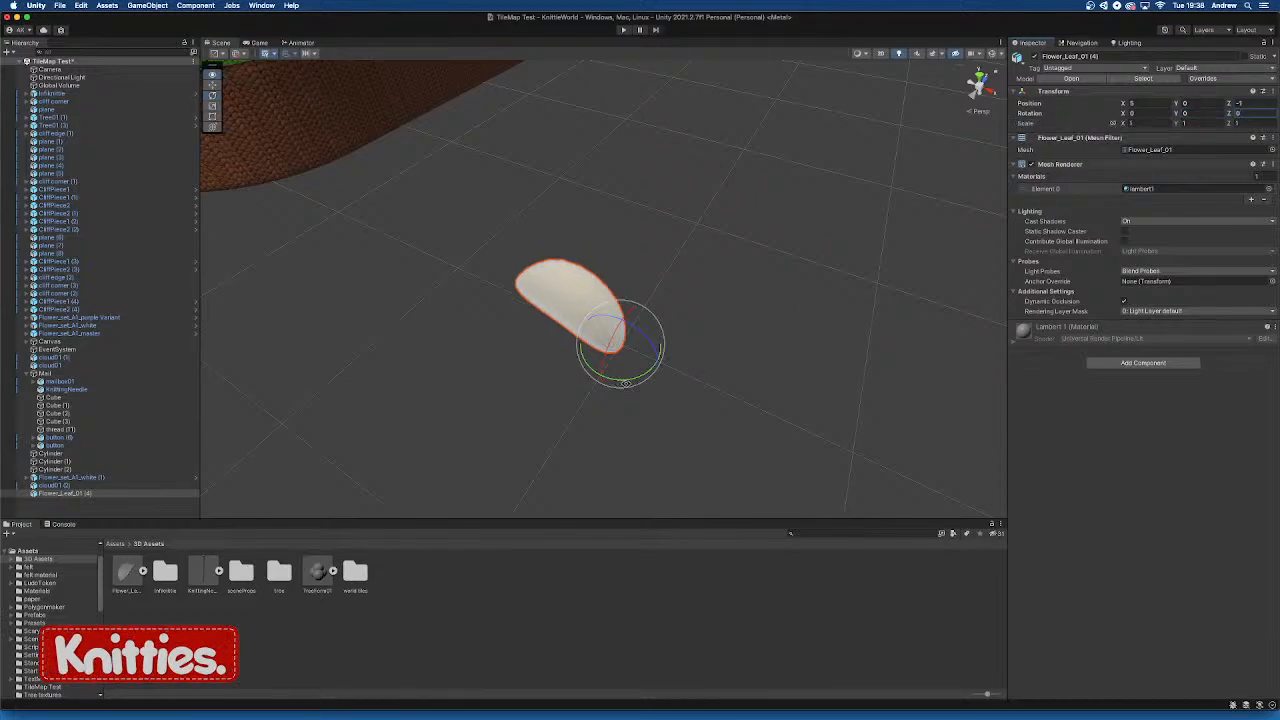
Duplicate the remaining petal and set the copy's Y rotation to 72
left_click_drag(651, 325, 717, 313, "alt")
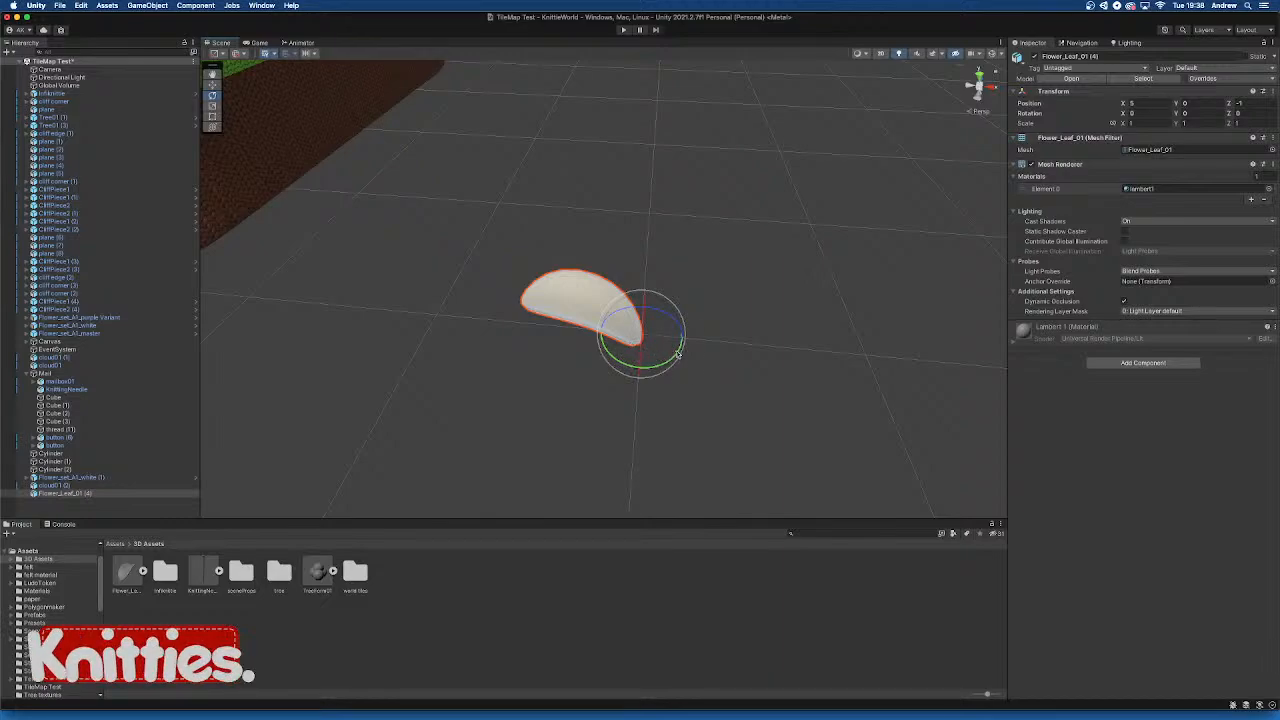
key("super+d")
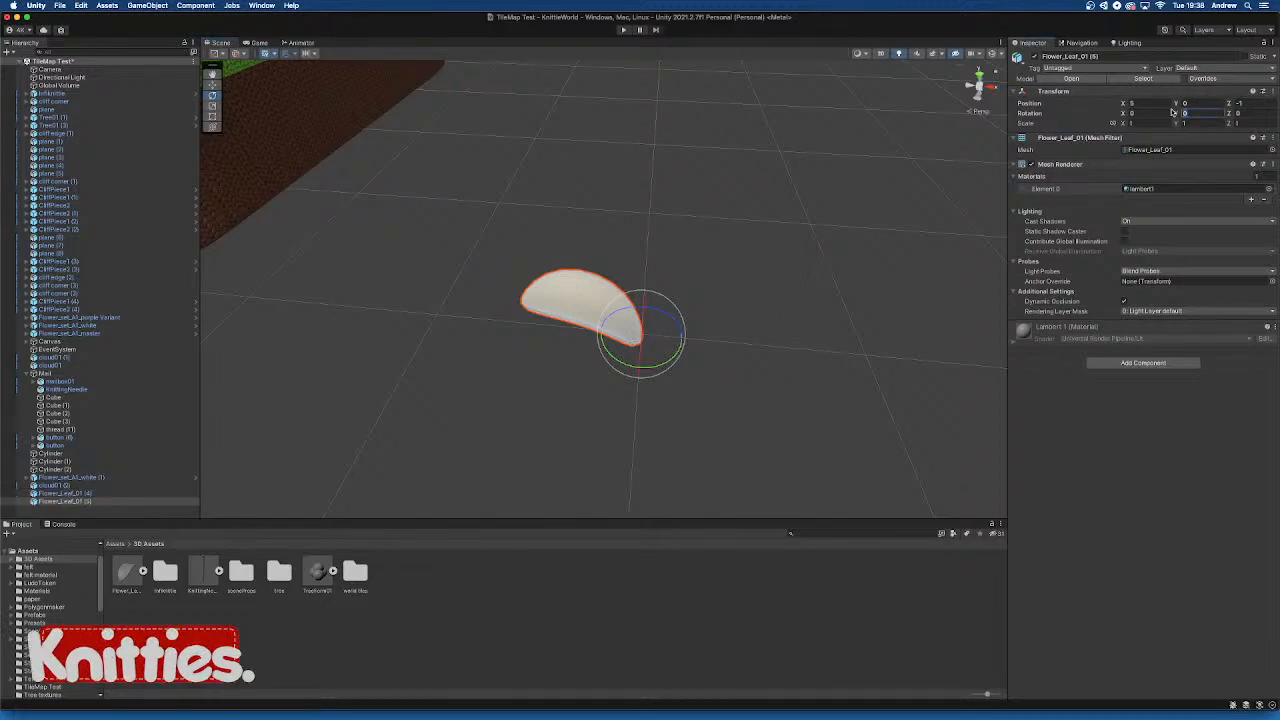
left_click_drag(1174, 112, 1172, 112)
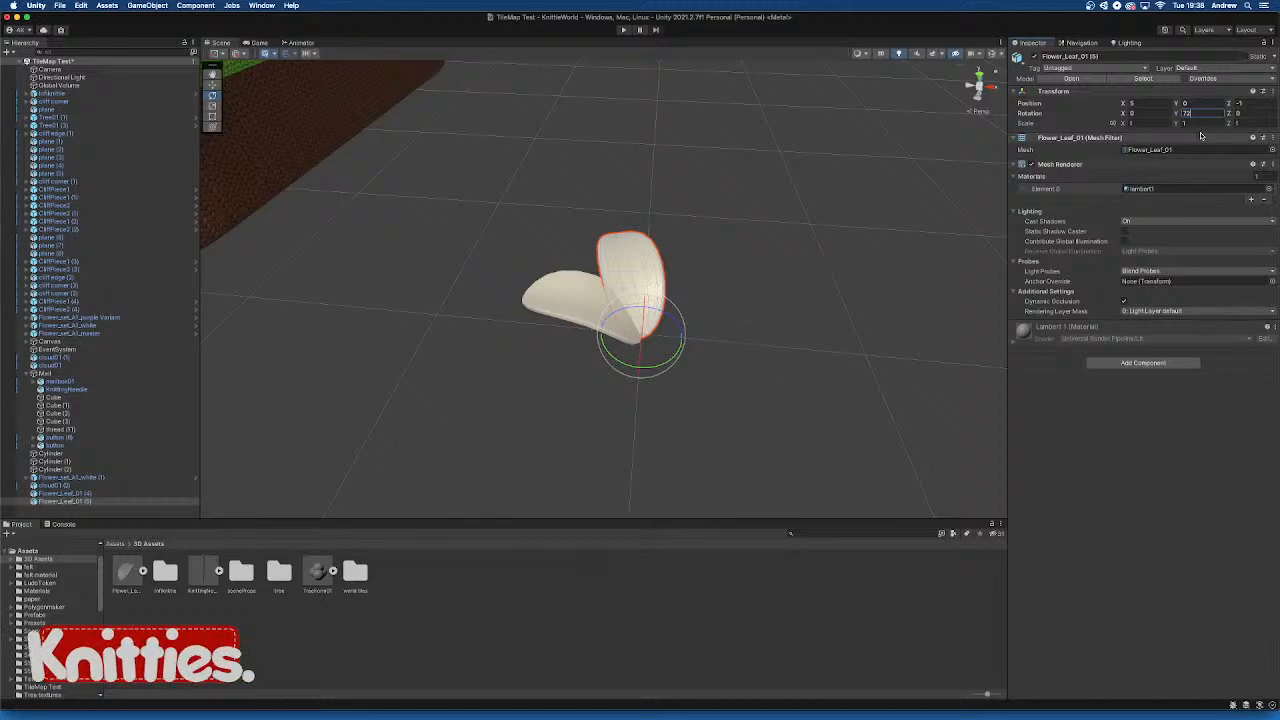
left_click(809, 311)
Duplicate the 72° petal and set the new copy's Y rotation to 144
left_click(634, 285)
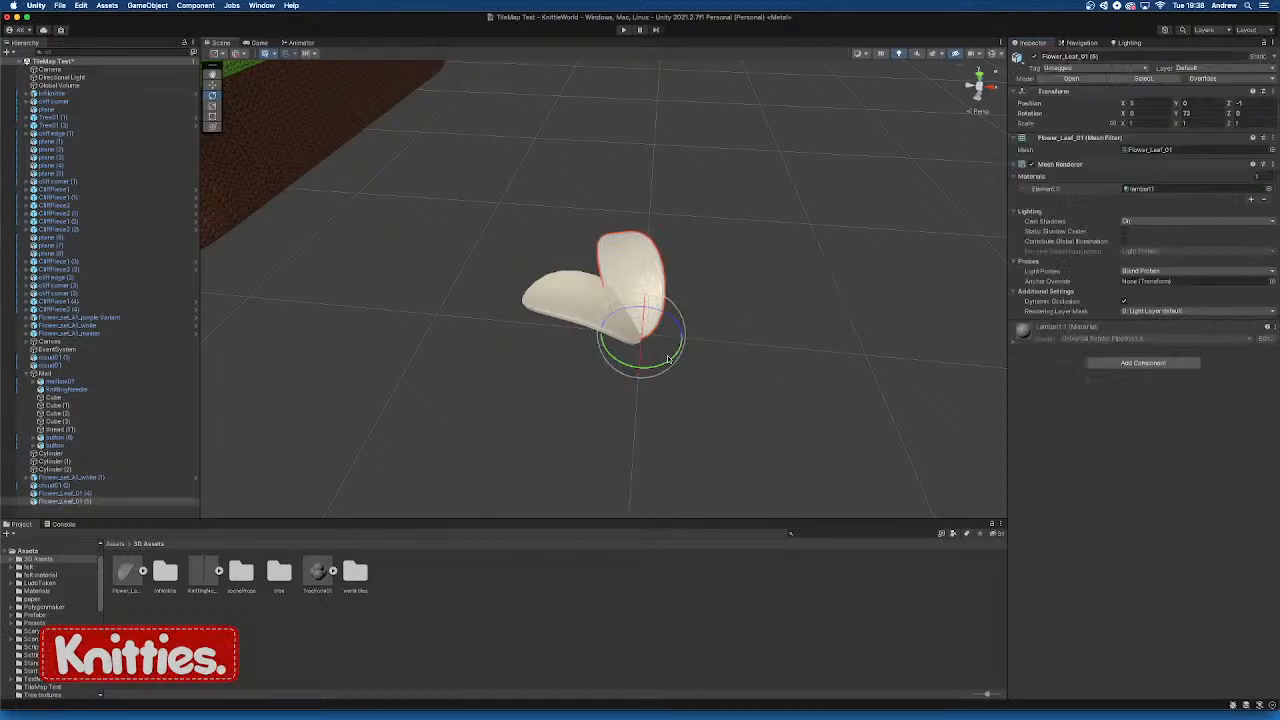
key("super+d")
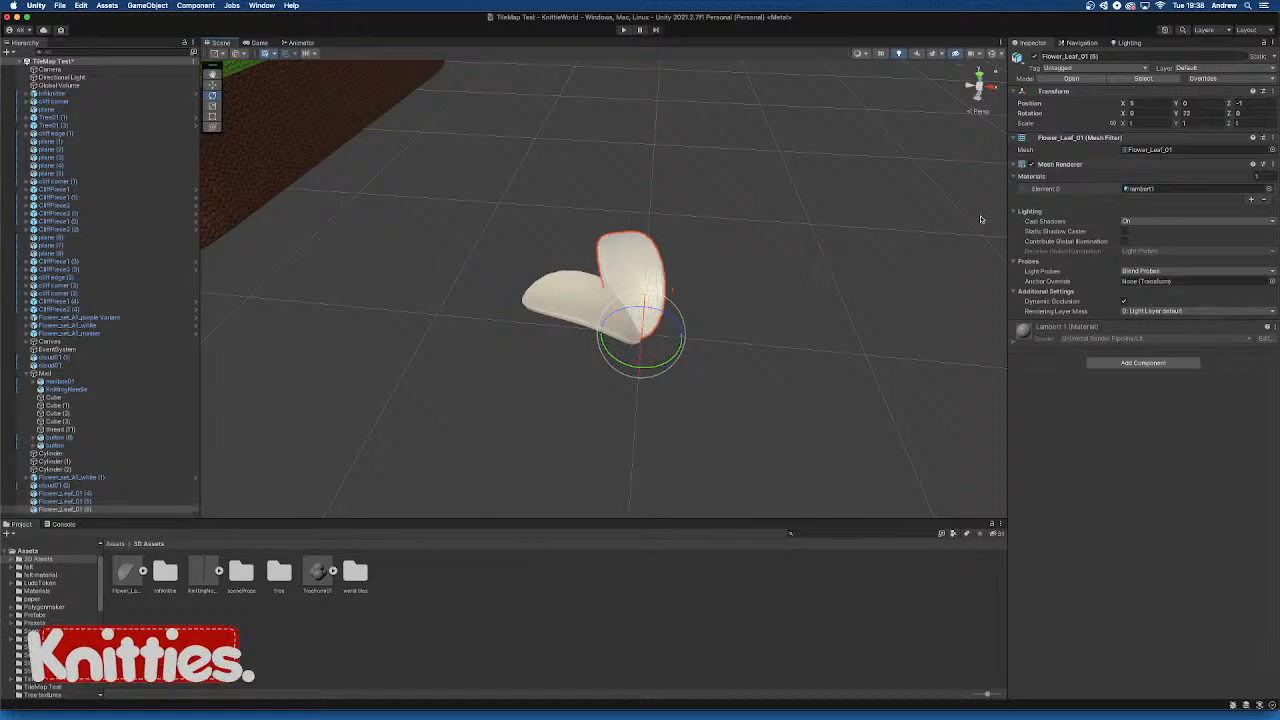
left_click(1185, 113)
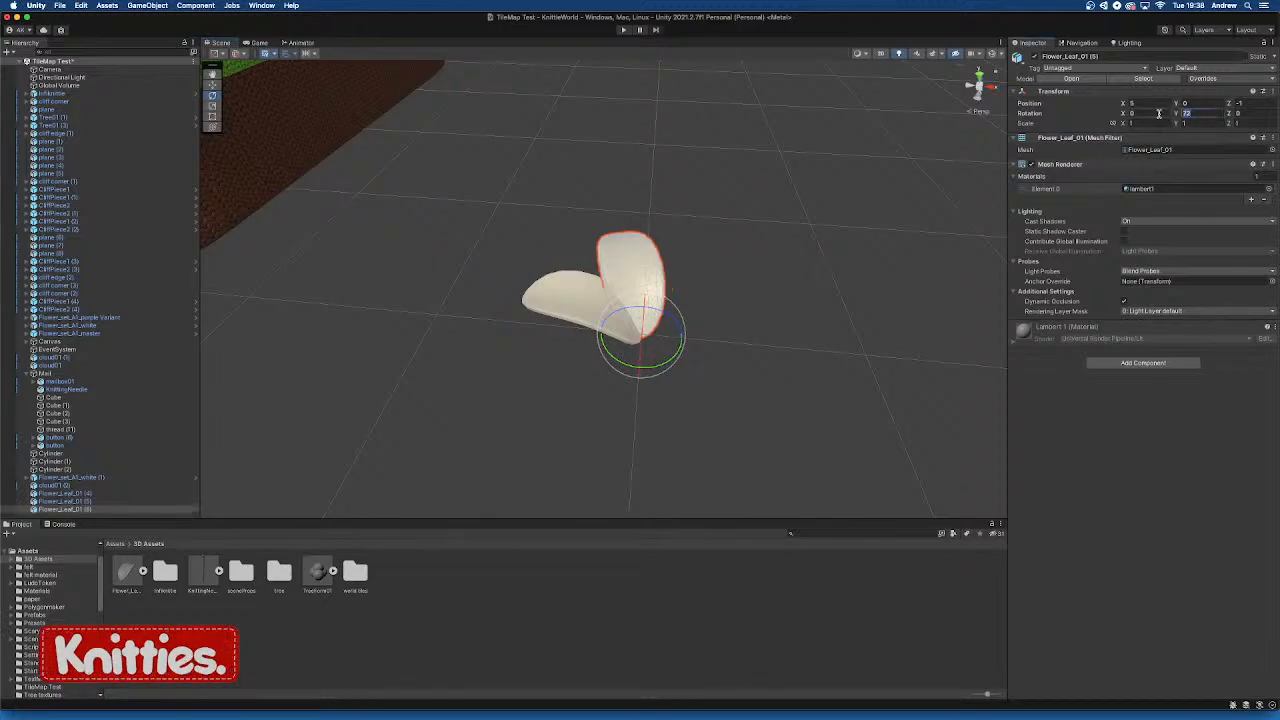
type("144")
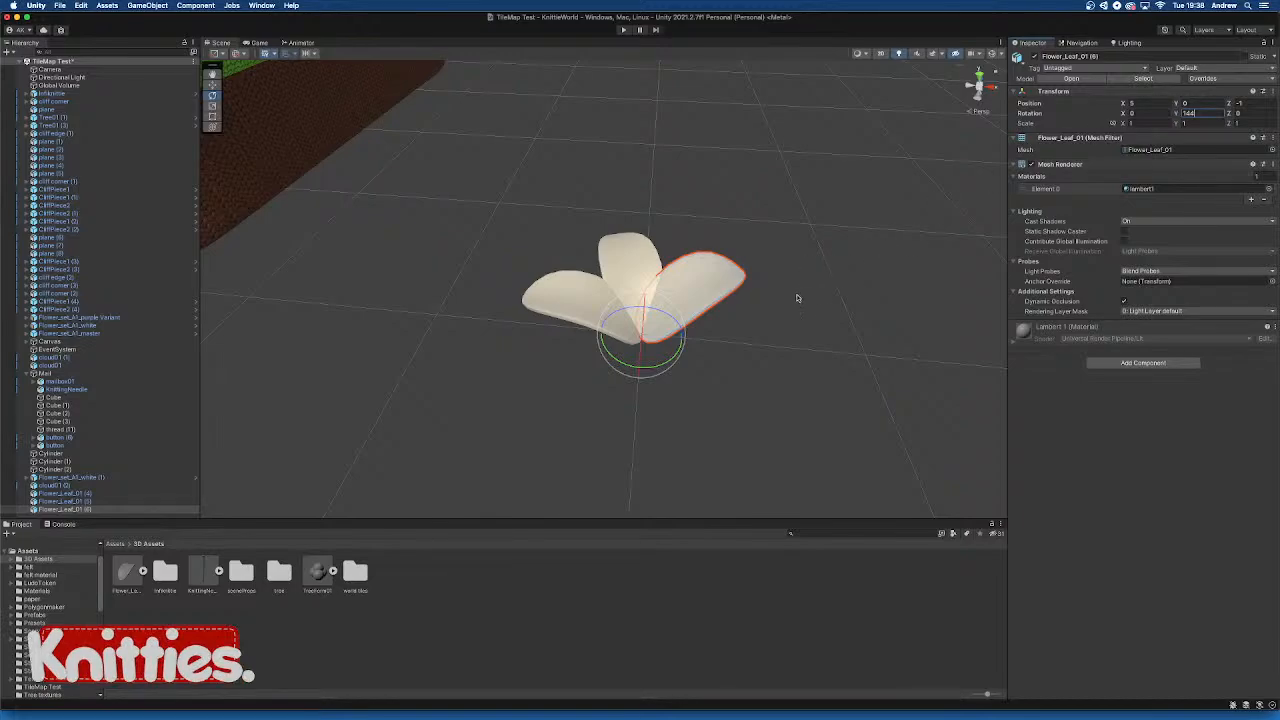
left_click(797, 298)
Duplicate the 144° petal and set the new copy's Y rotation to 216
left_click(703, 292)
key("super+d")
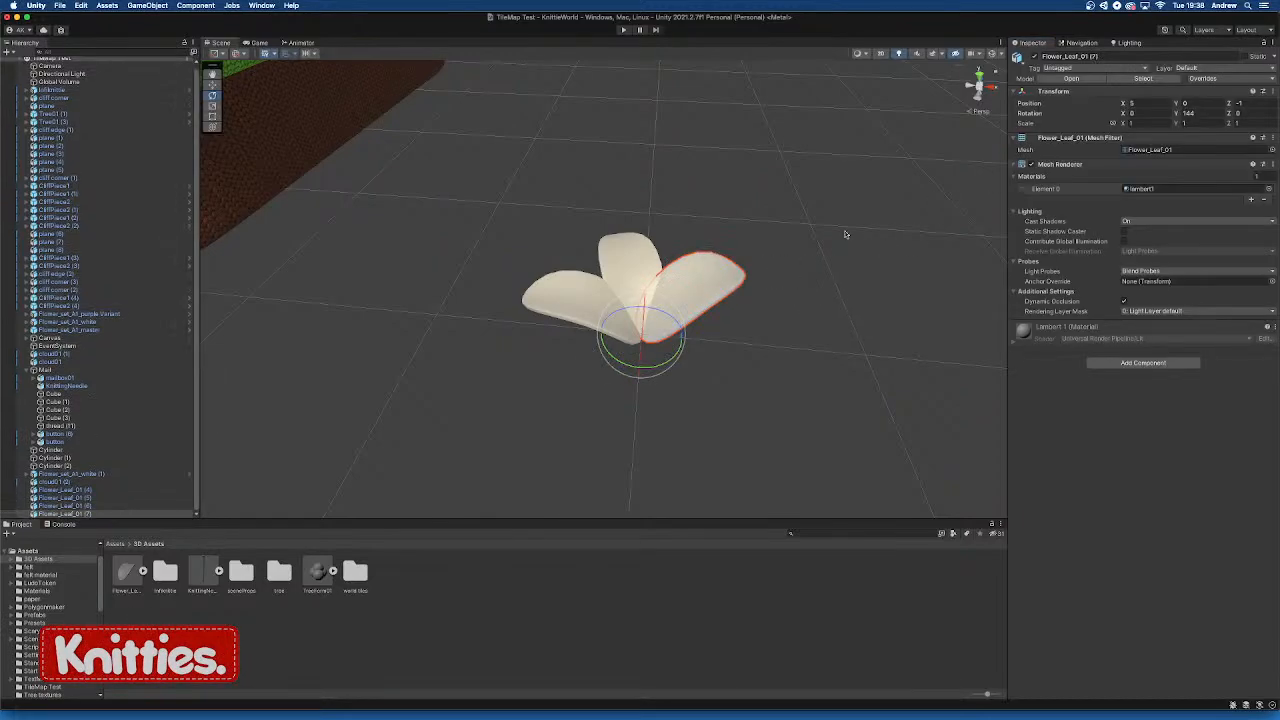
left_click(1199, 115)
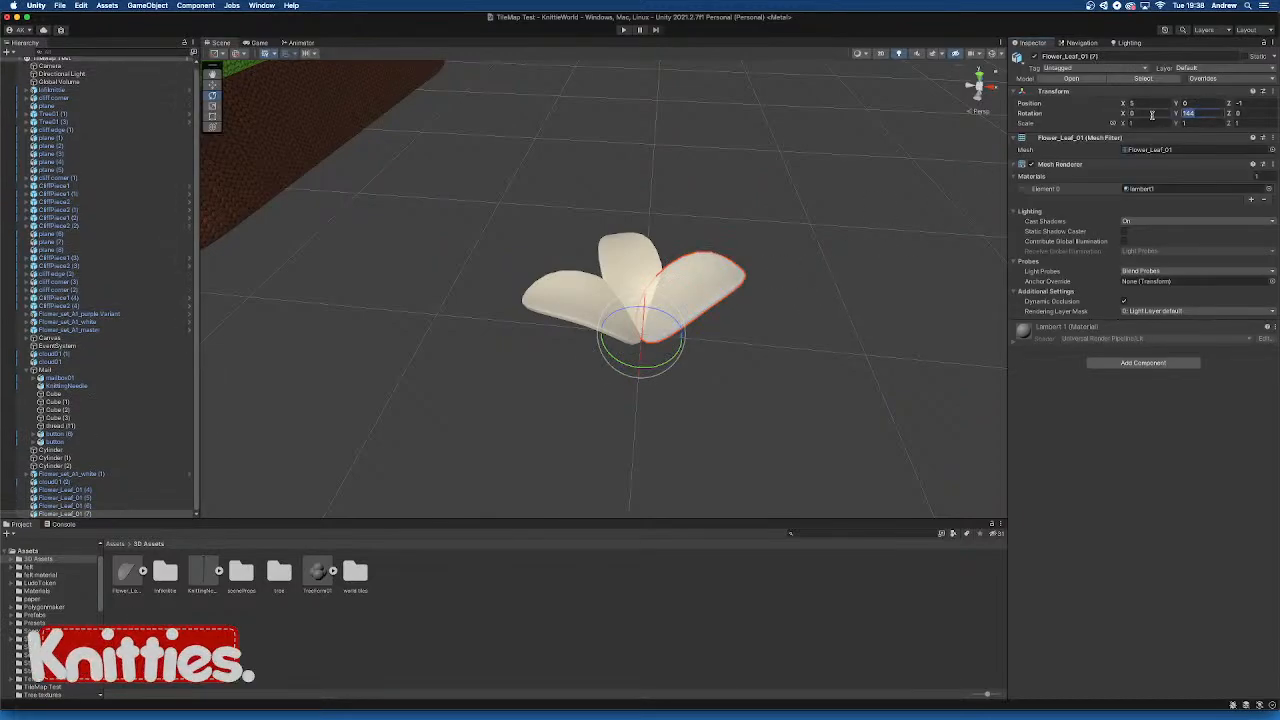
type("216")
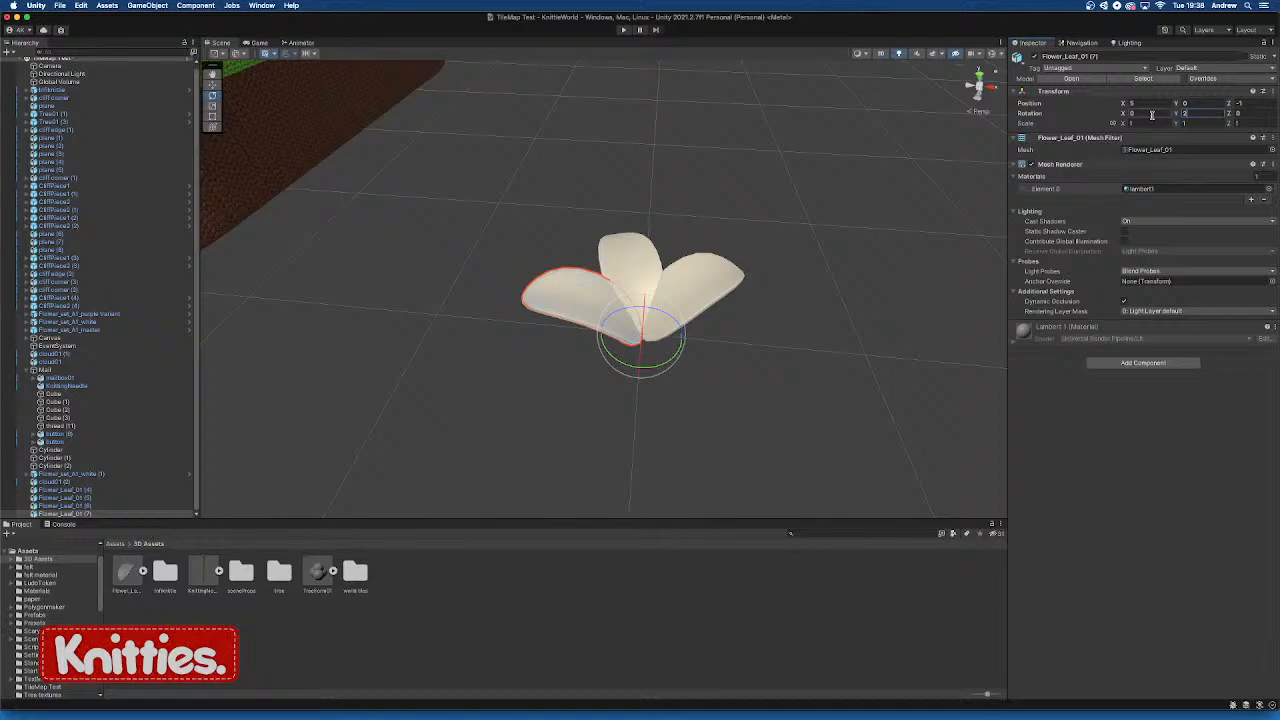
type("16")
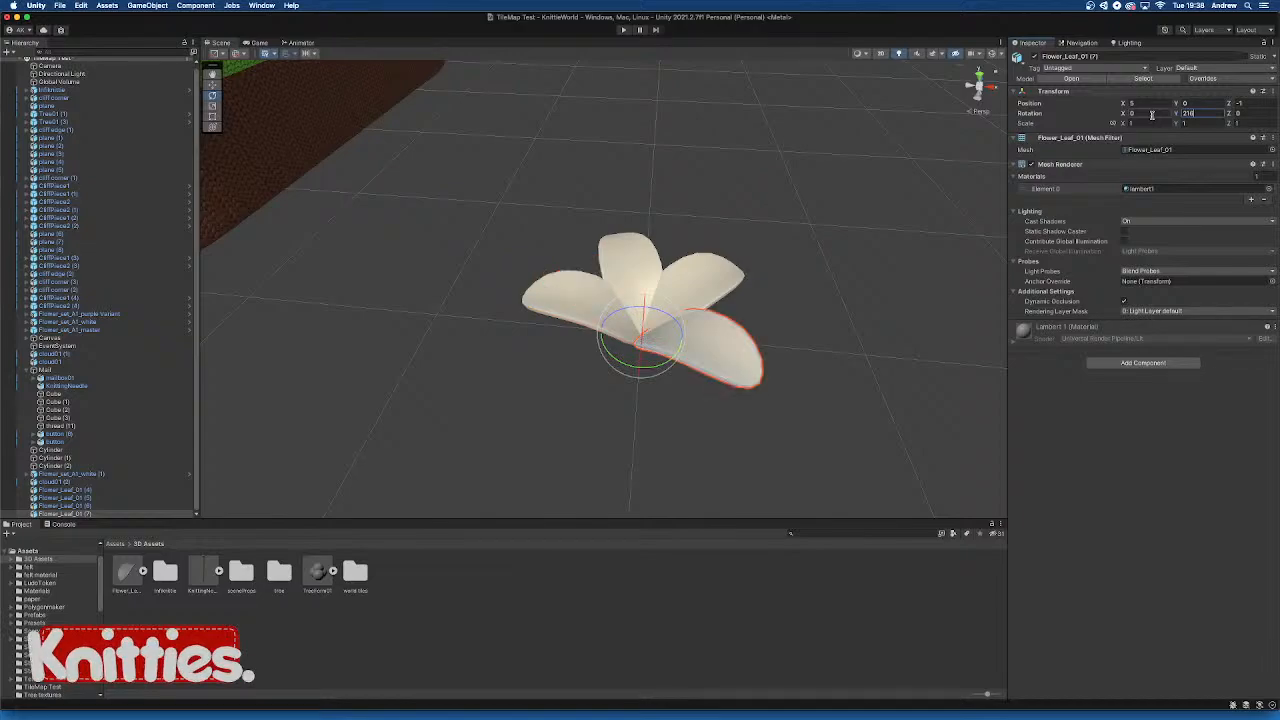
Duplicate the 216° petal and set the new copy's Y rotation to -72, filling the last gap in the flower
left_click_drag(906, 265, 934, 330, "alt")
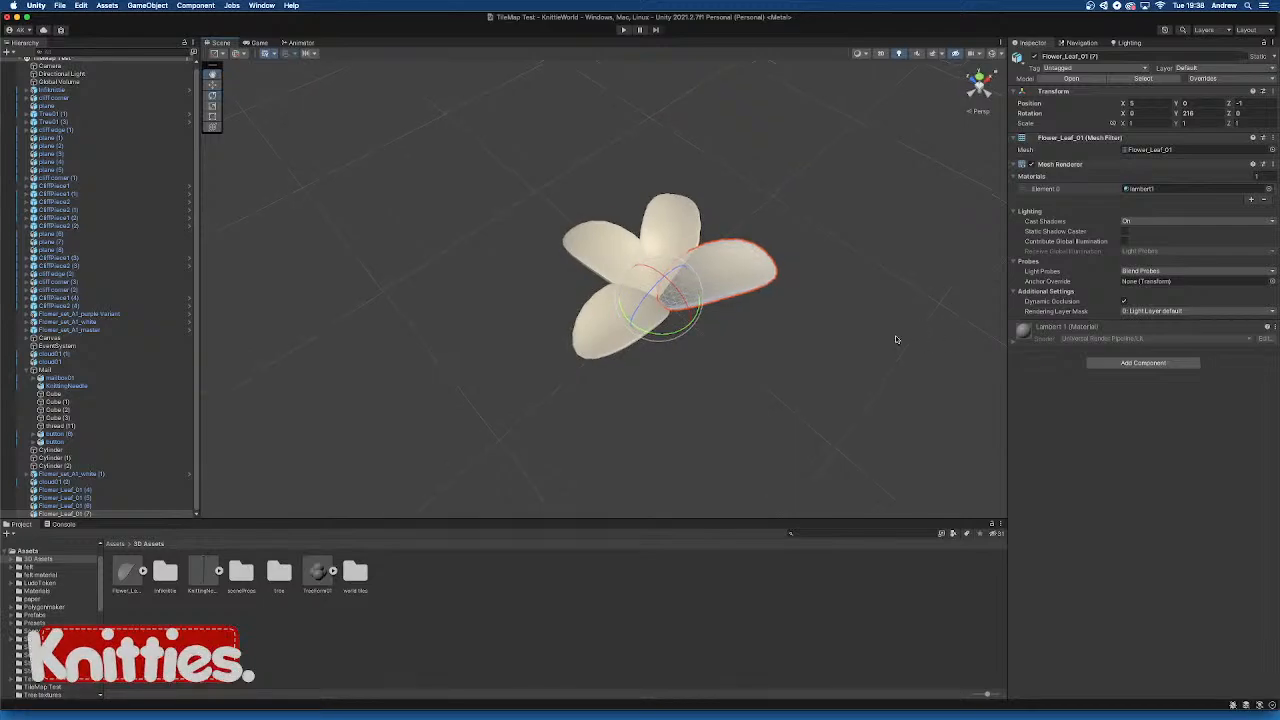
key("super+d")
left_click(901, 234)
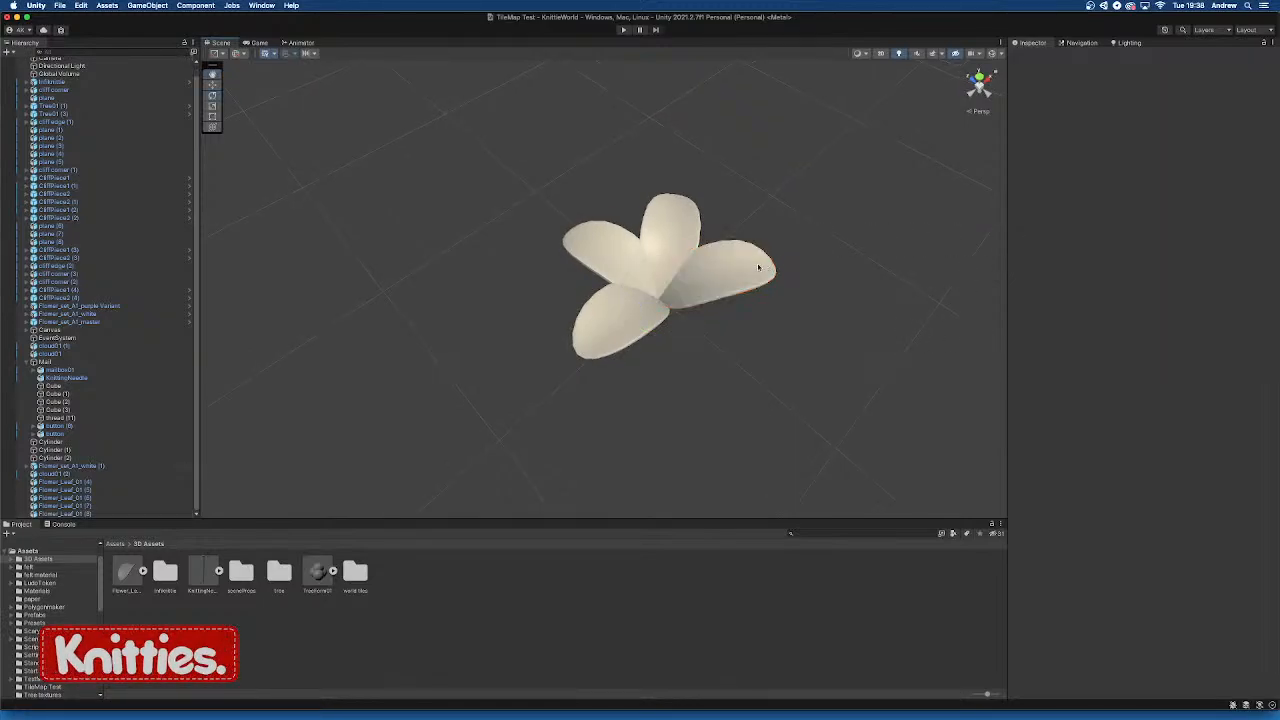
left_click(756, 266)
left_click_drag(681, 327, 588, 344)
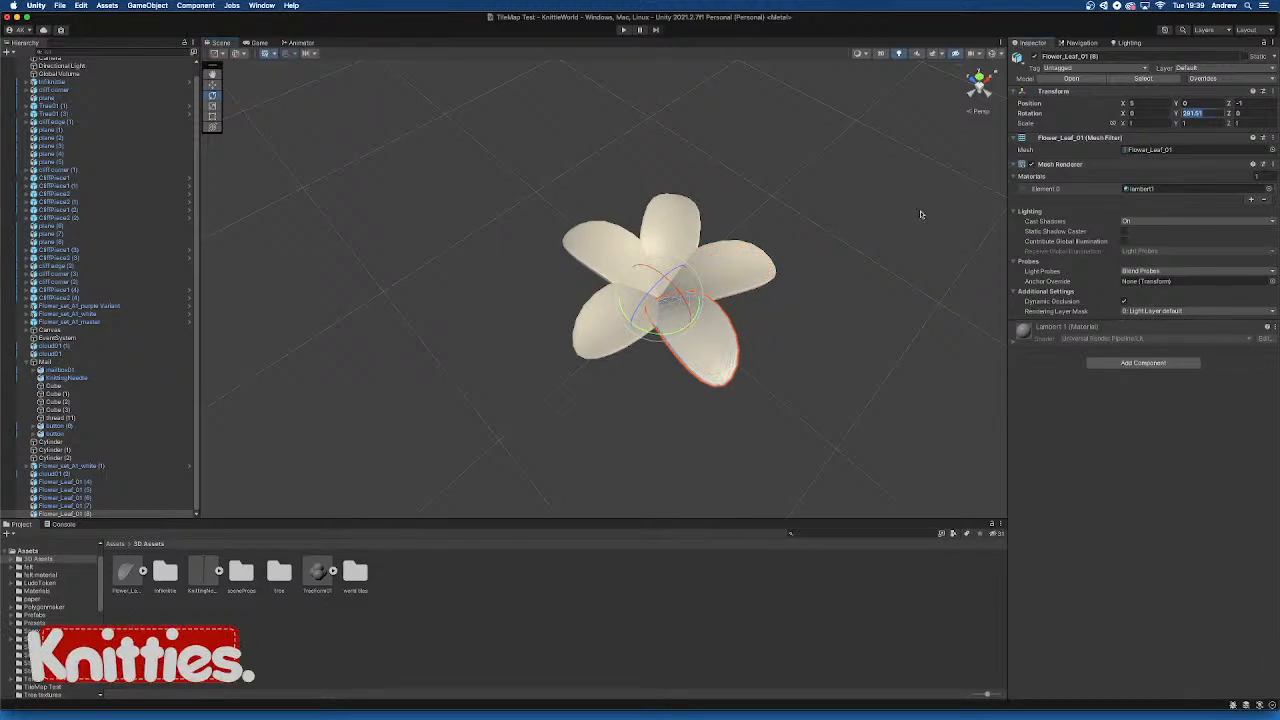
type("-75")
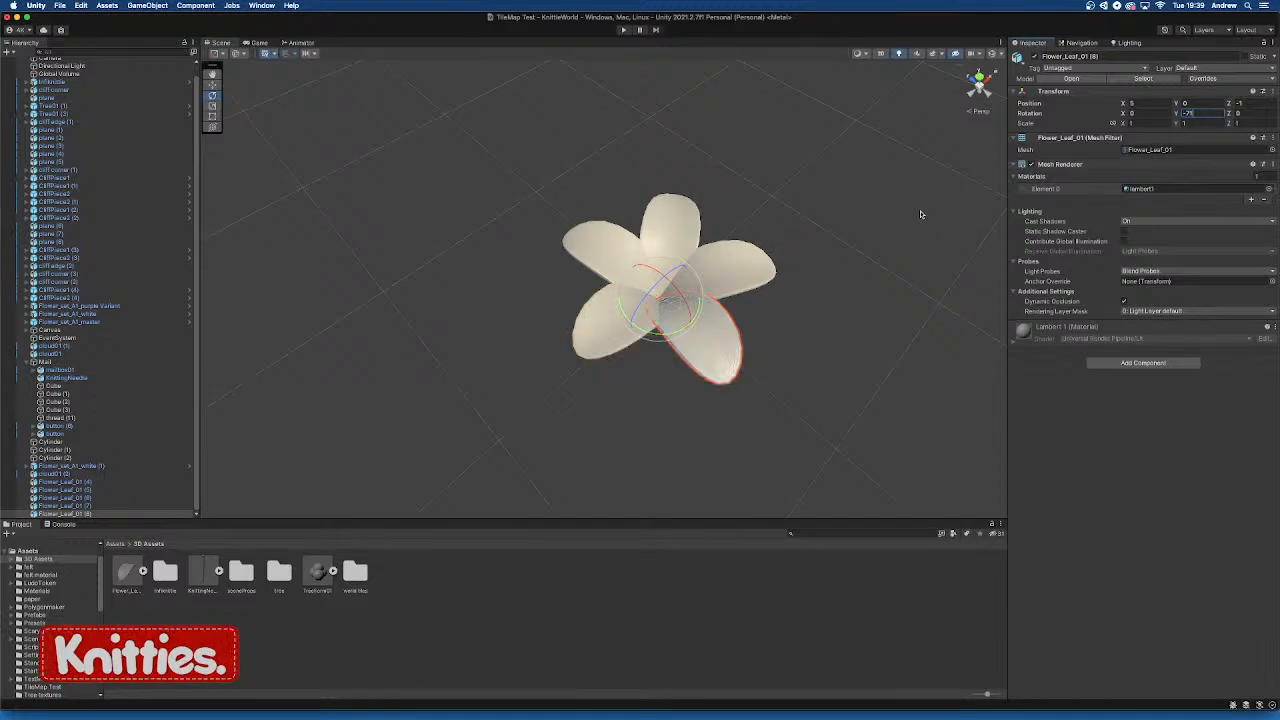
left_click(852, 232)
left_click(706, 349)
type("-72")
Check the five-petal arrangement and open the project's Materials folder
left_click_drag(848, 300, 662, 301, "alt")
left_click_drag(470, 208, 838, 511)
left_click_drag(846, 420, 757, 363, "alt")
left_click(821, 300)
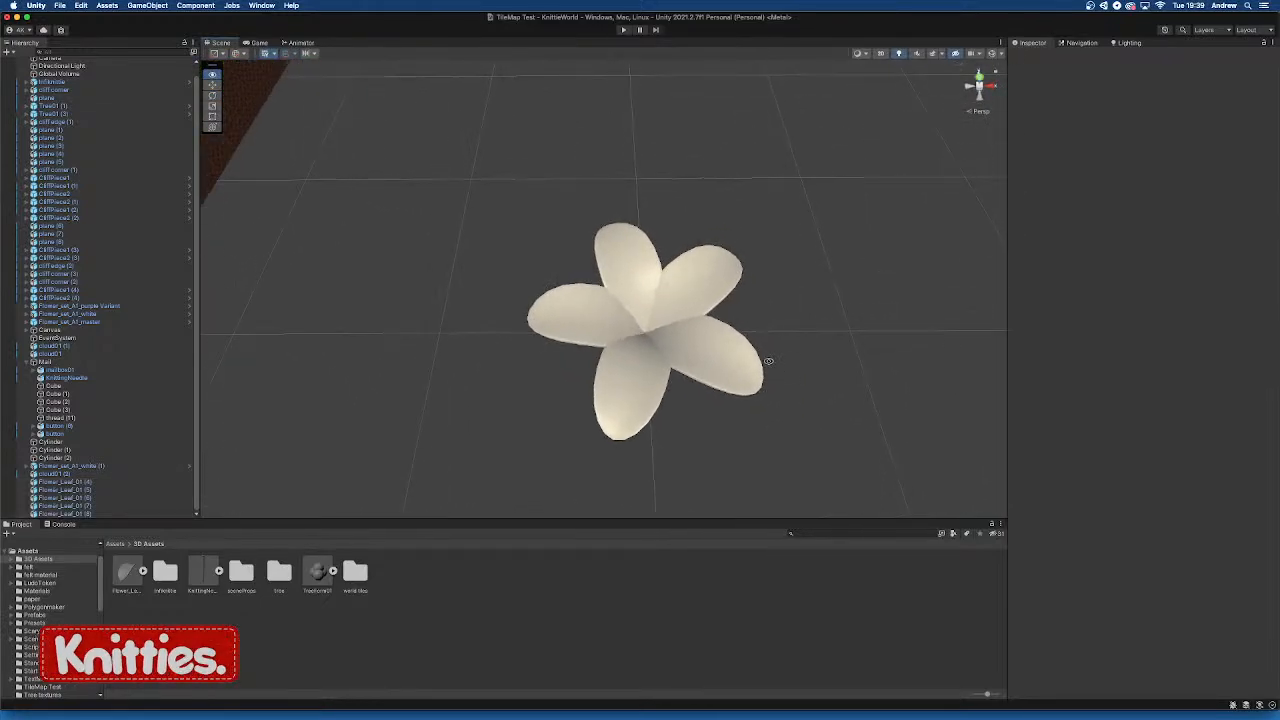
left_click(116, 544)
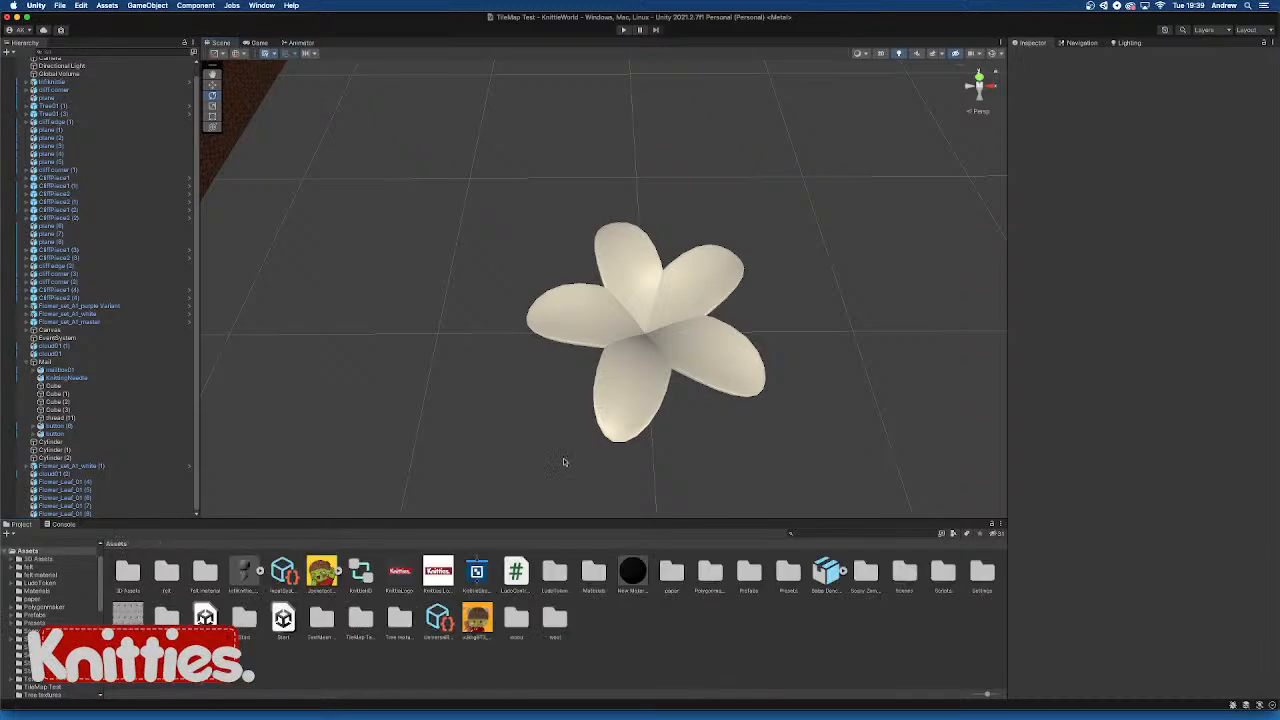
double_click(598, 575)
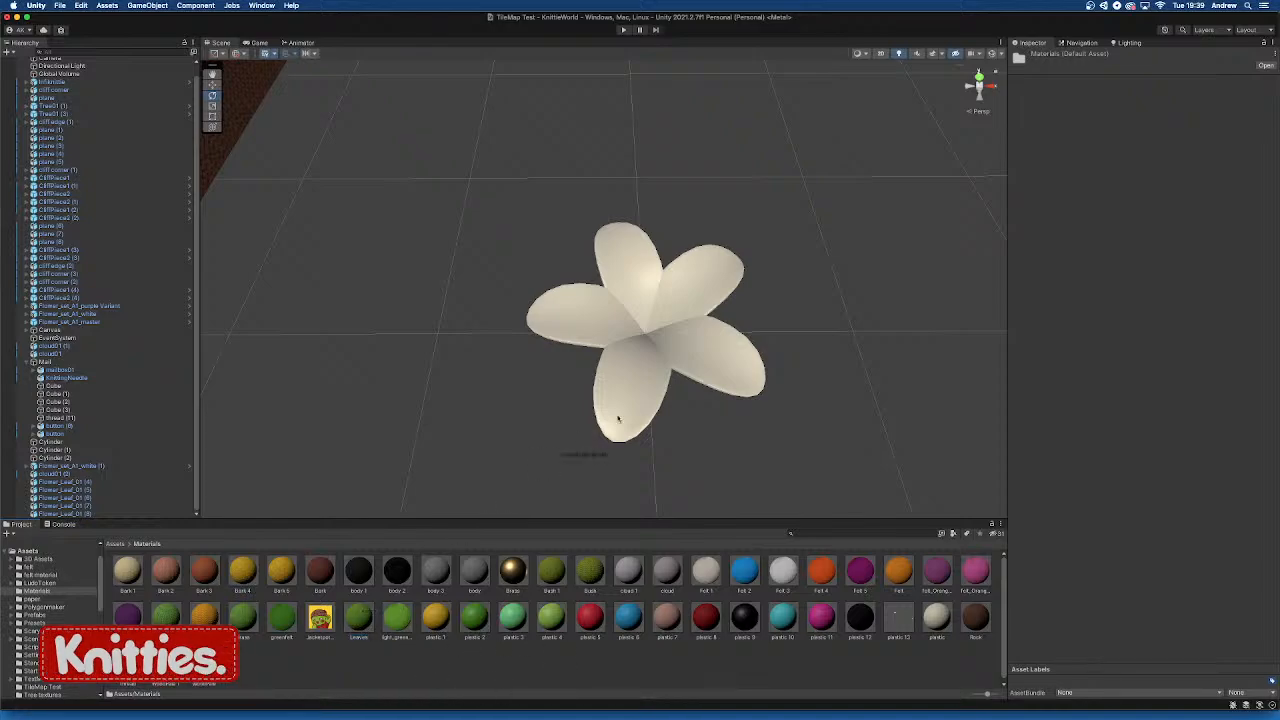
Try the light green material on one petal and check its texture up close
left_click_drag(618, 420, 601, 289)
scroll(645, 404, "up", 4)
scroll(560, 326, "up", 4)
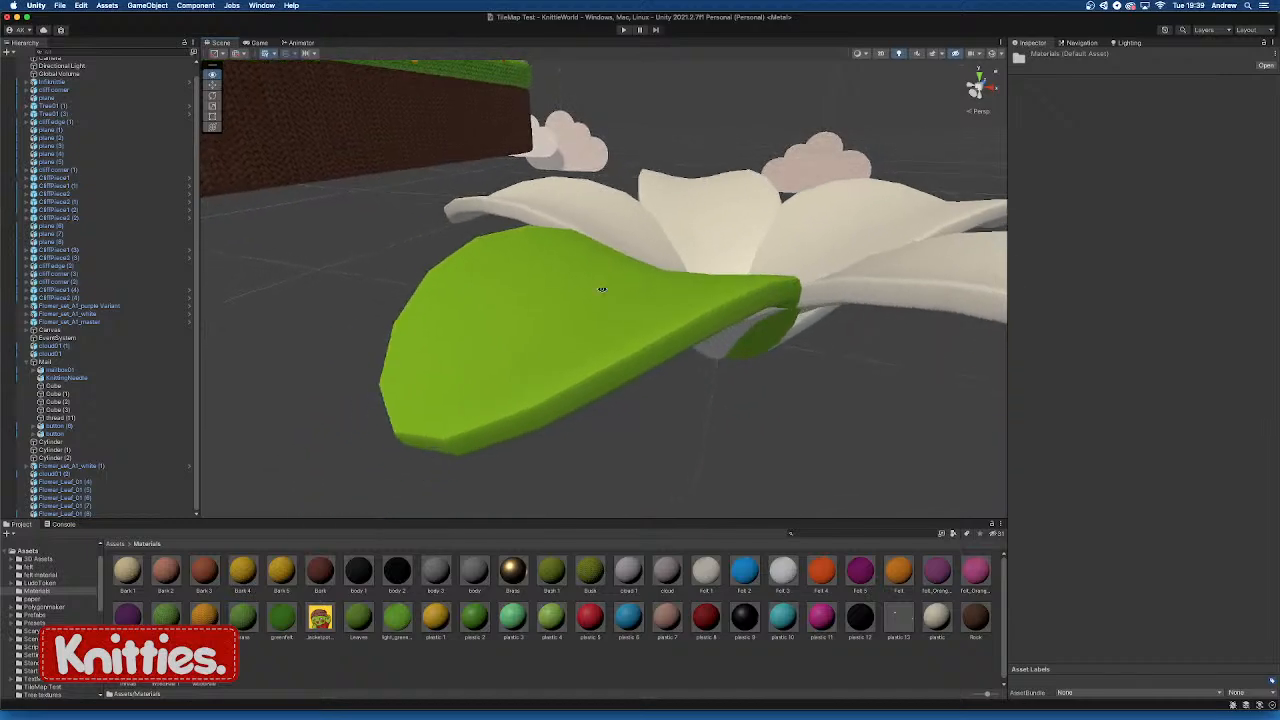
left_click_drag(397, 620, 523, 370)
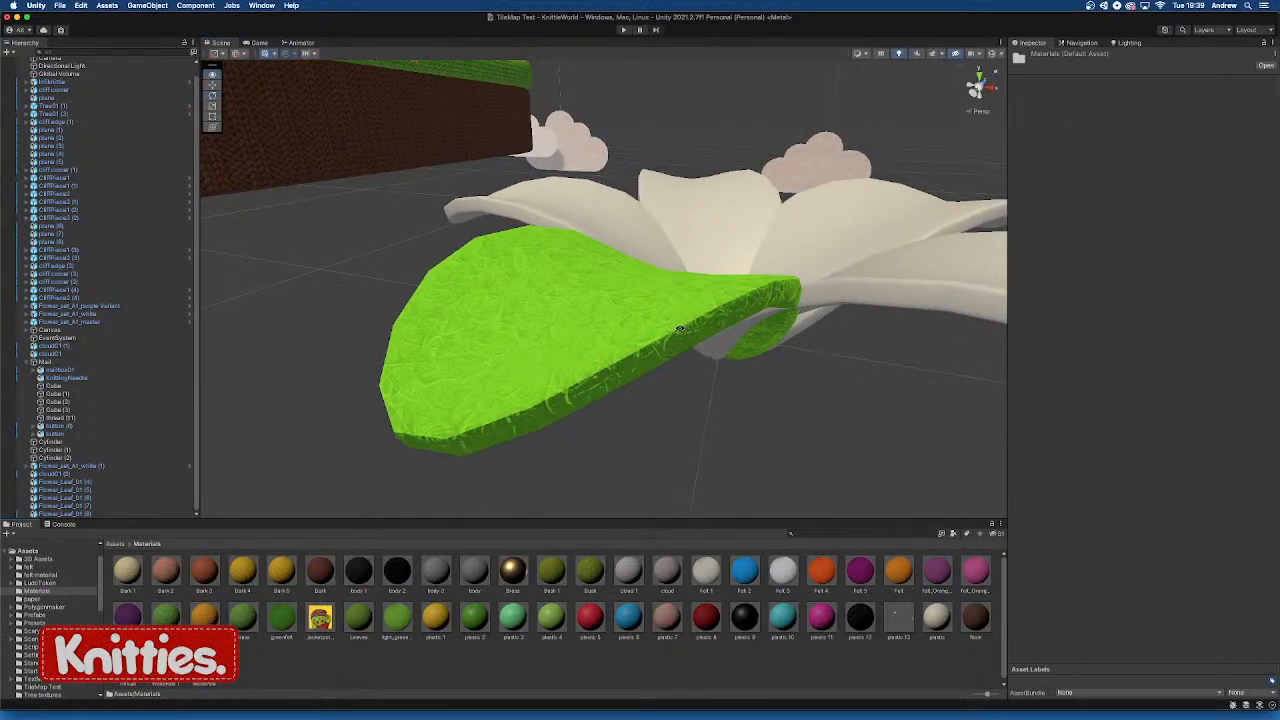
left_click_drag(680, 328, 631, 381, "alt")
scroll(631, 381, "down", 4)
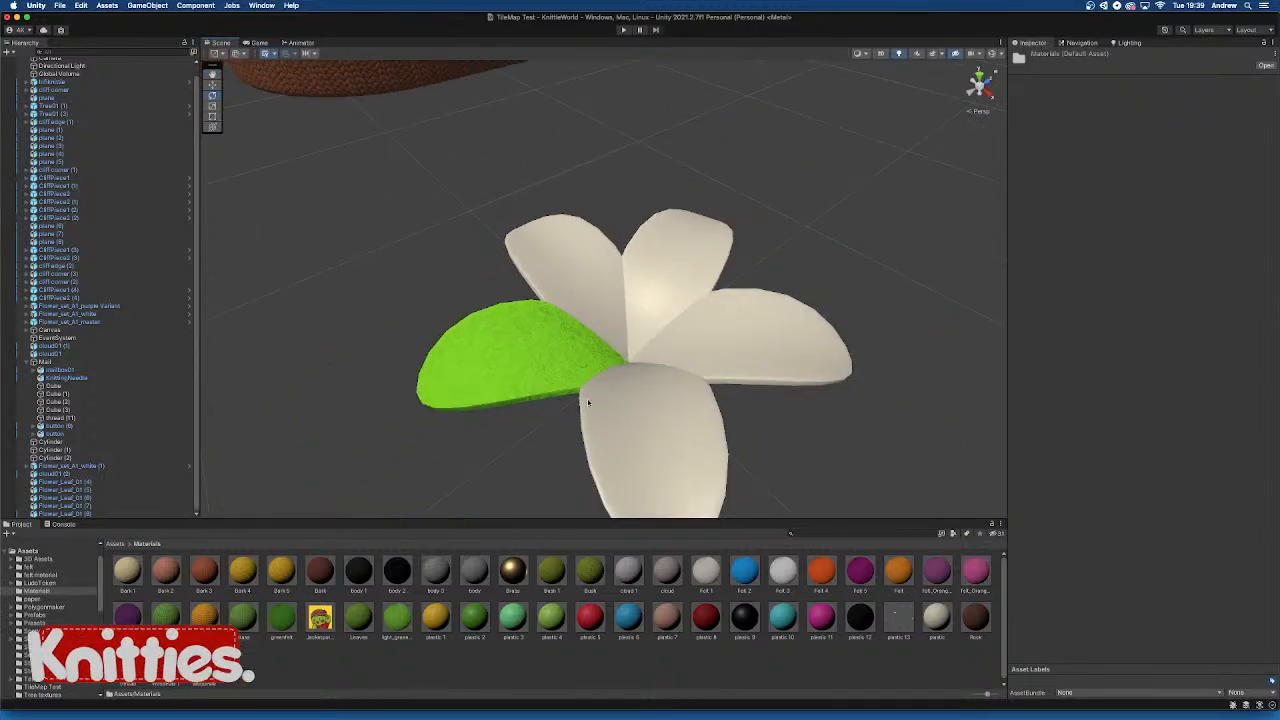
scroll(588, 403, "down", 5)
scroll(583, 398, "up", 4)
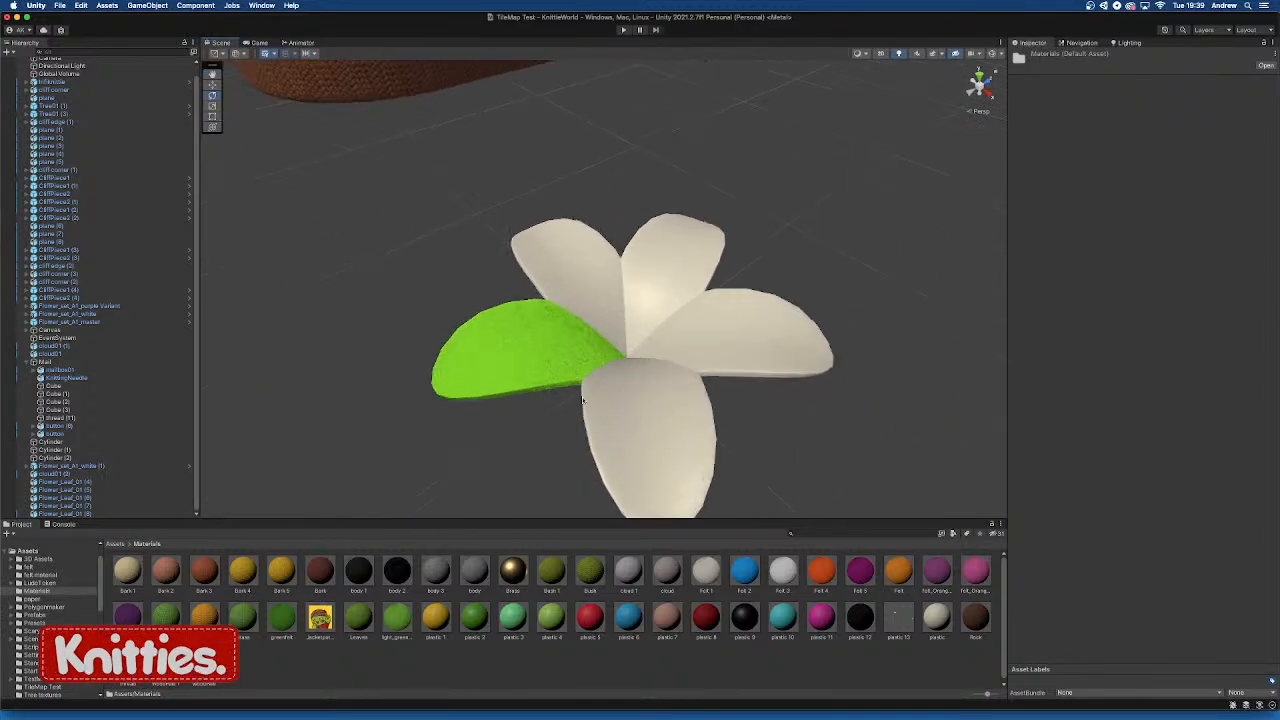
Apply the greenfelt material to all five flower petals
left_click_drag(282, 620, 531, 357)
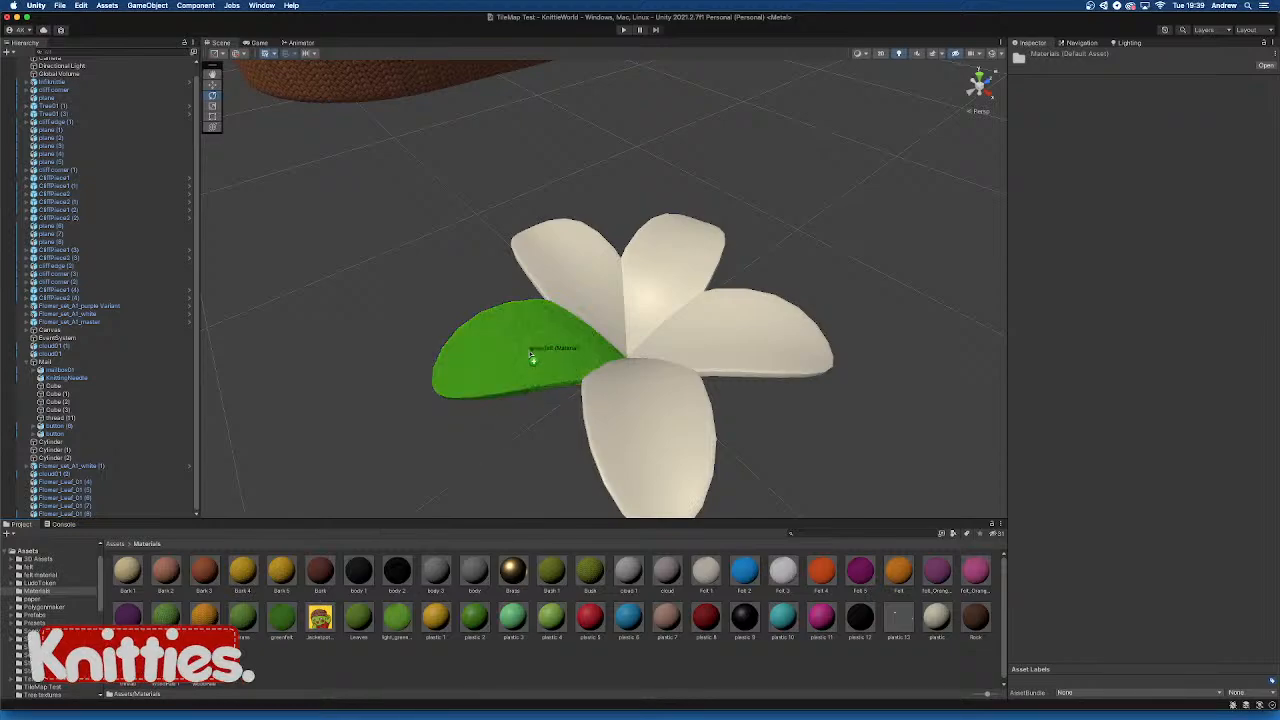
scroll(540, 395, "down", 3)
scroll(545, 388, "down", 5)
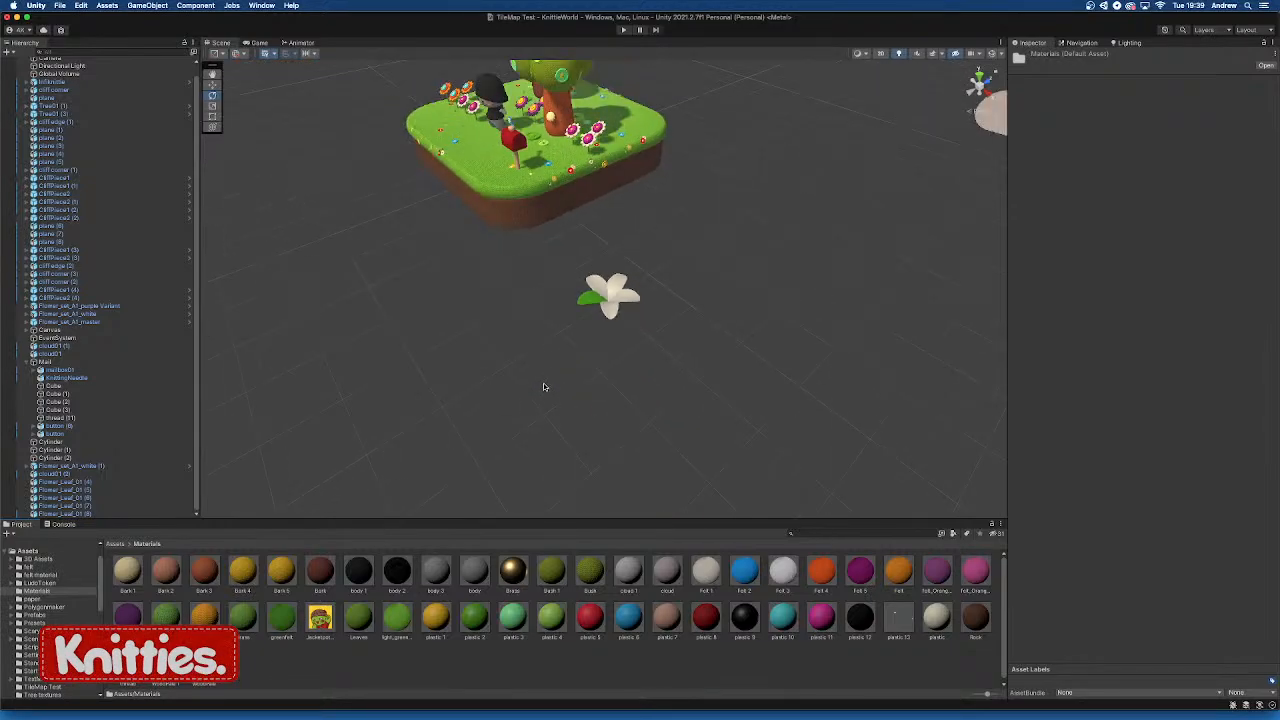
scroll(537, 396, "up", 6)
scroll(530, 395, "up", 6)
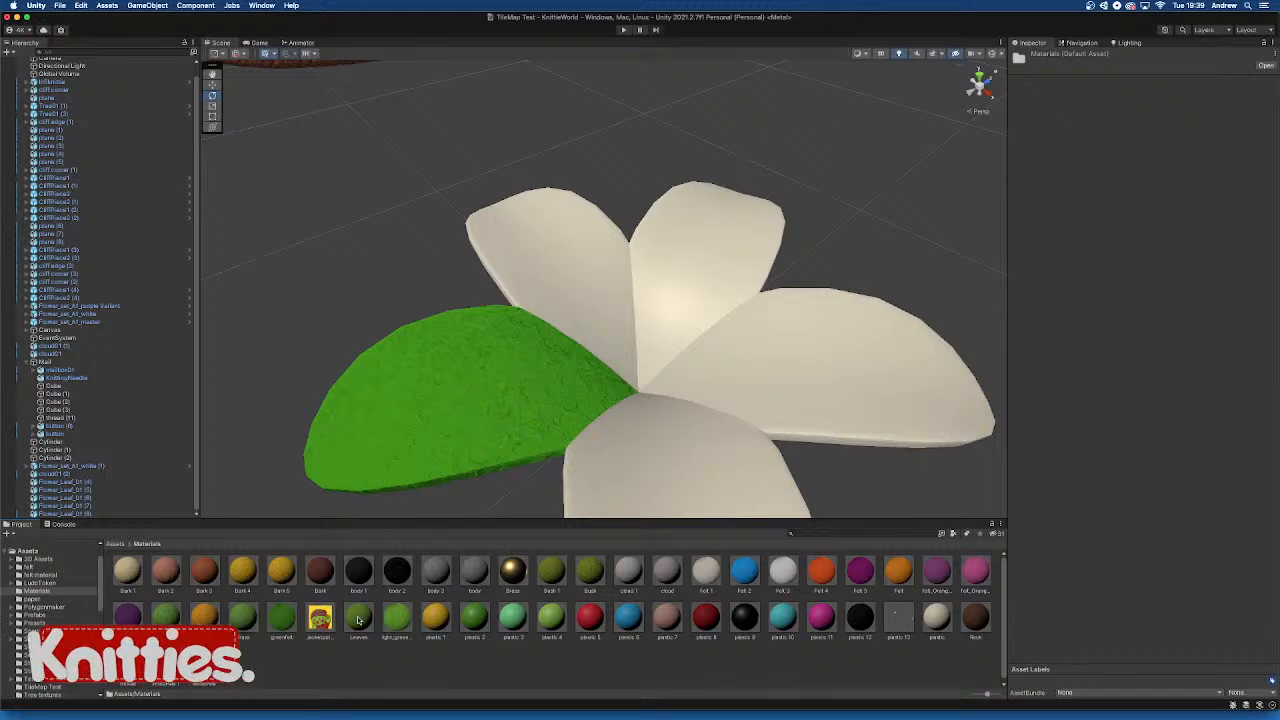
left_click_drag(282, 620, 662, 283)
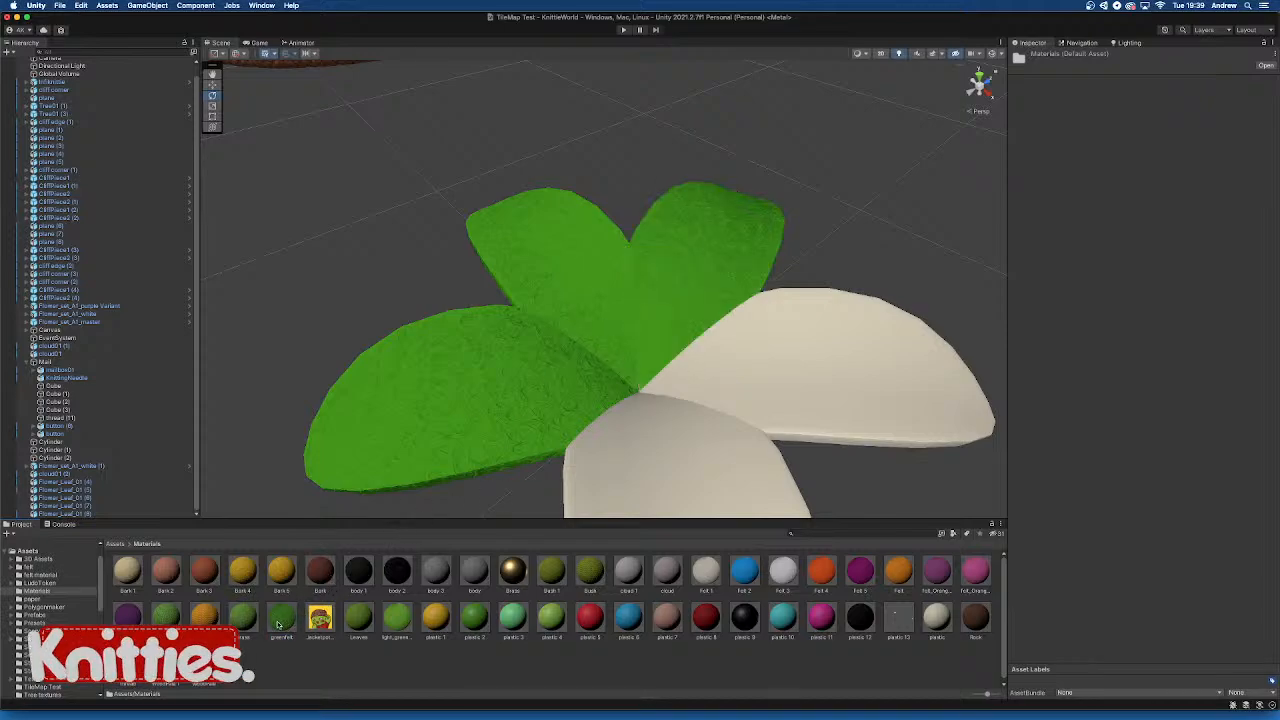
left_click_drag(282, 618, 770, 362)
left_click_drag(268, 624, 718, 503)
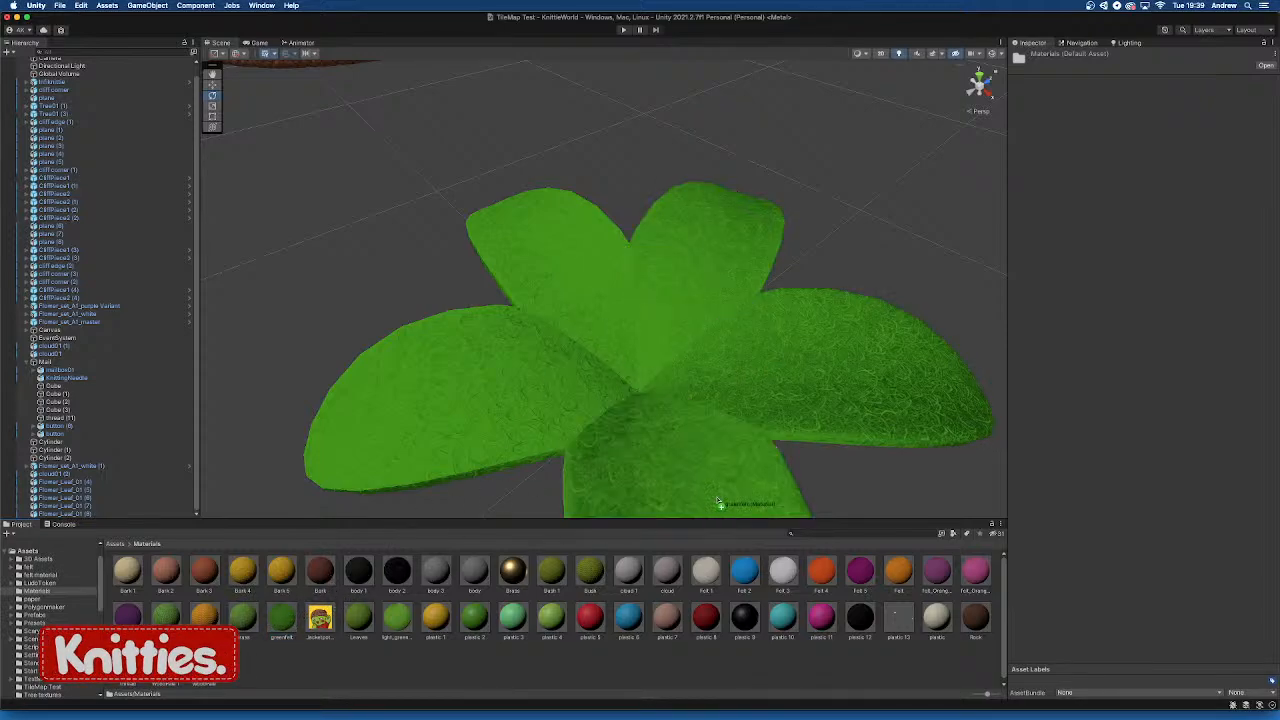
Examine the green five-petal flower from several angles and distances, comparing it with the island scene
scroll(697, 470, "down", 10)
left_click_drag(646, 356, 699, 352, "alt")
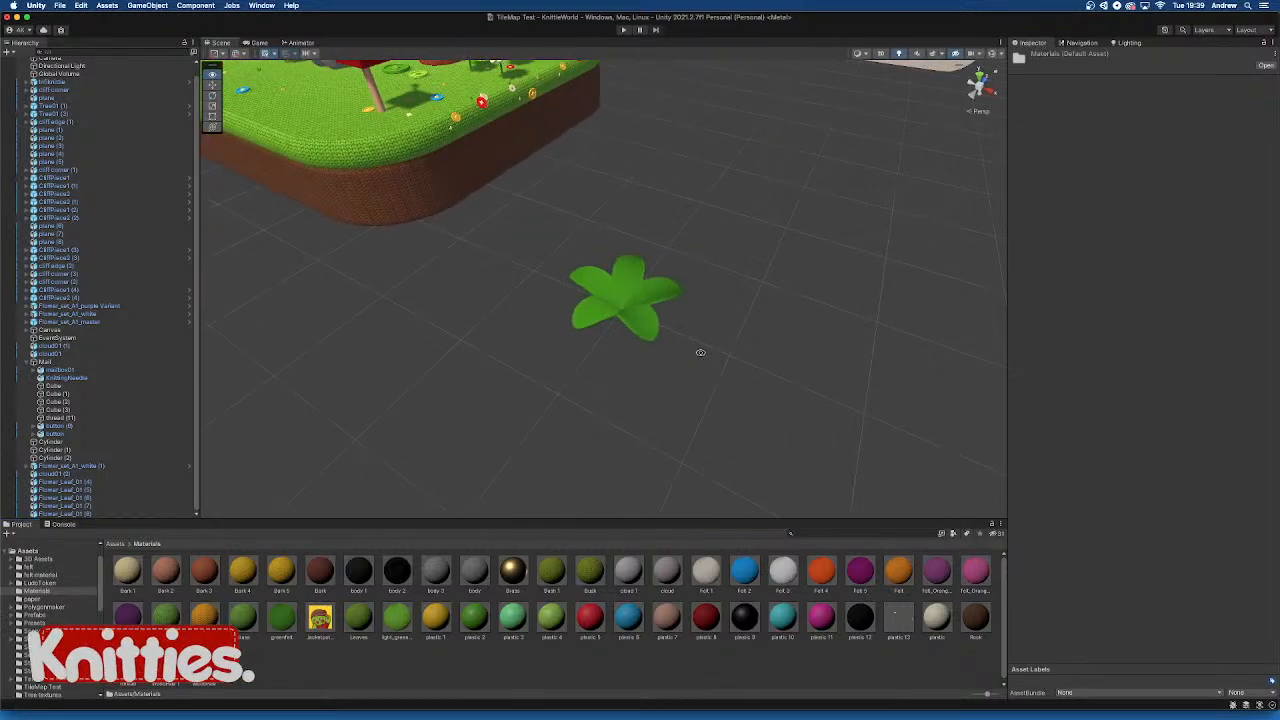
scroll(700, 355, "down", 5)
scroll(687, 360, "up", 4)
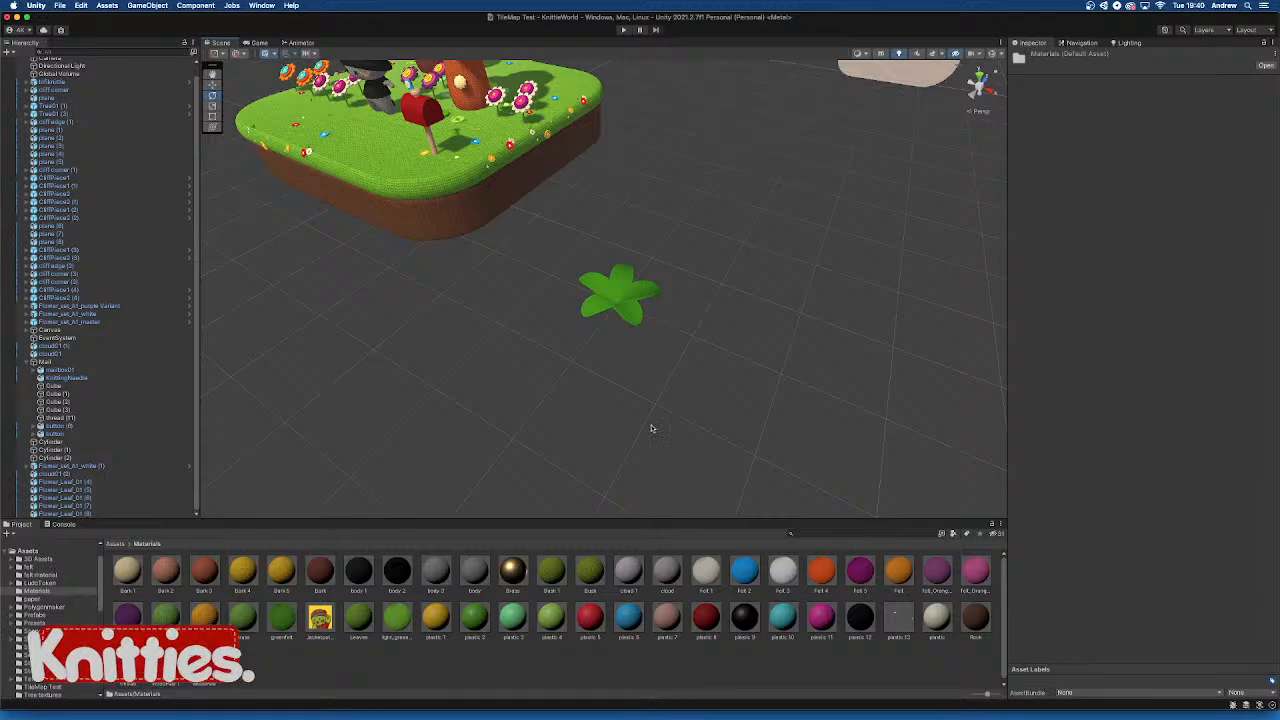
scroll(654, 430, "up", 6)
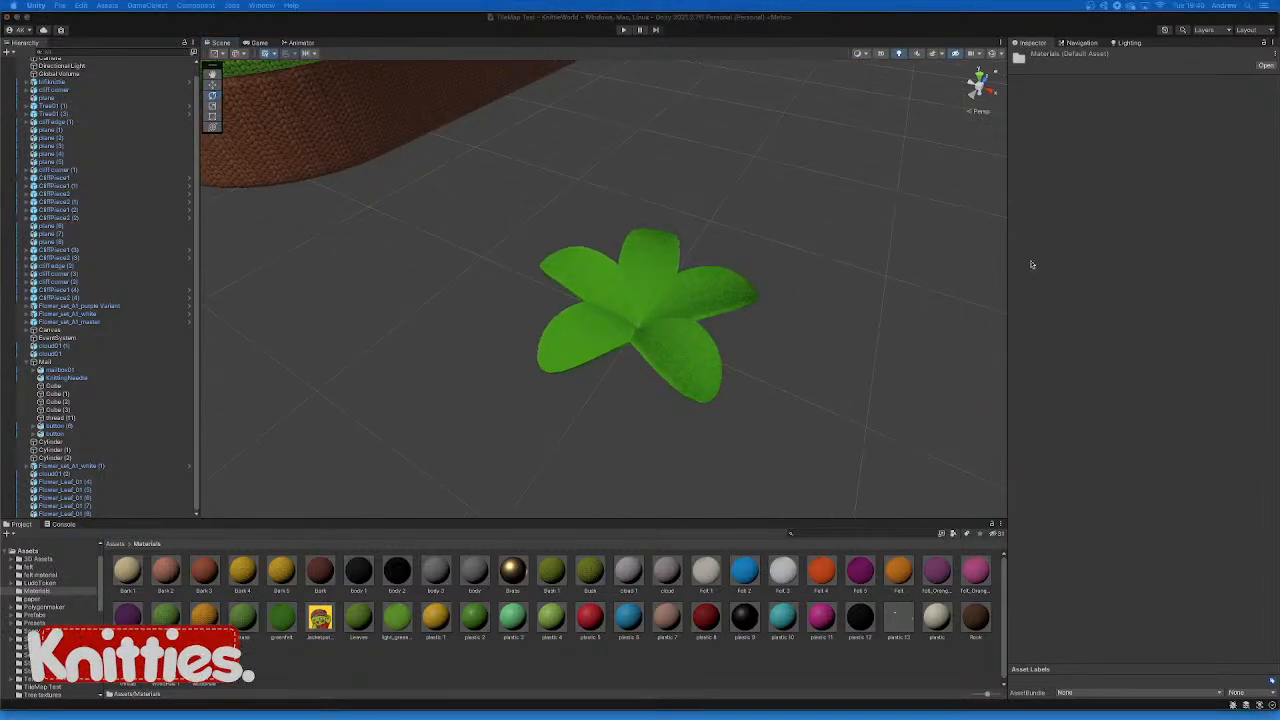
left_click_drag(777, 331, 712, 221, "alt")
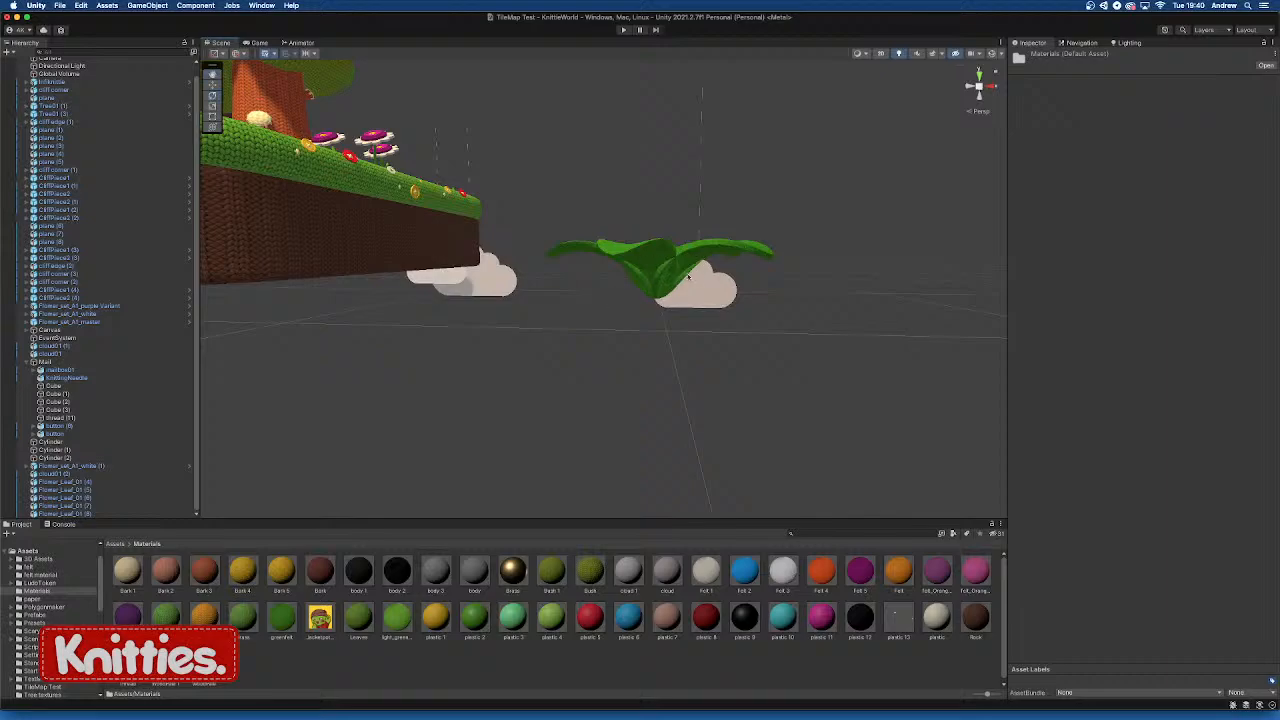
left_click_drag(713, 282, 774, 357, "alt")
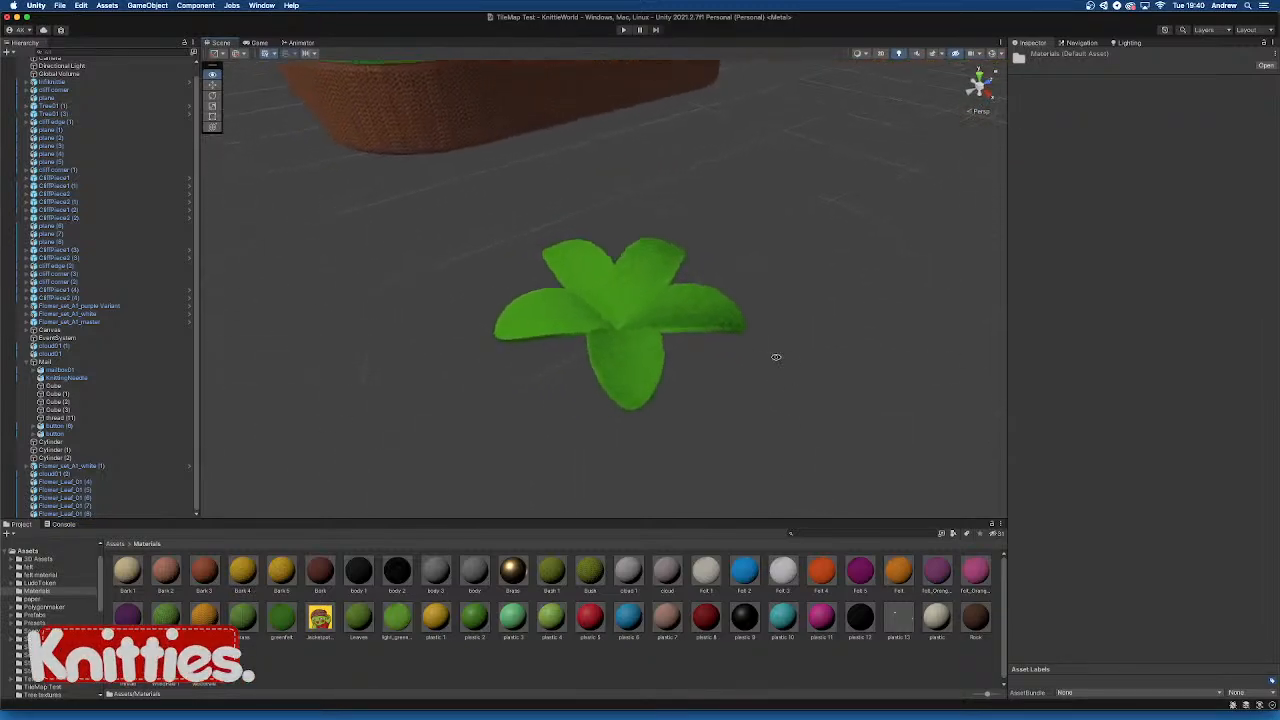
left_click_drag(685, 320, 571, 328, "alt")
left_click_drag(358, 161, 857, 475)
left_click(712, 433)
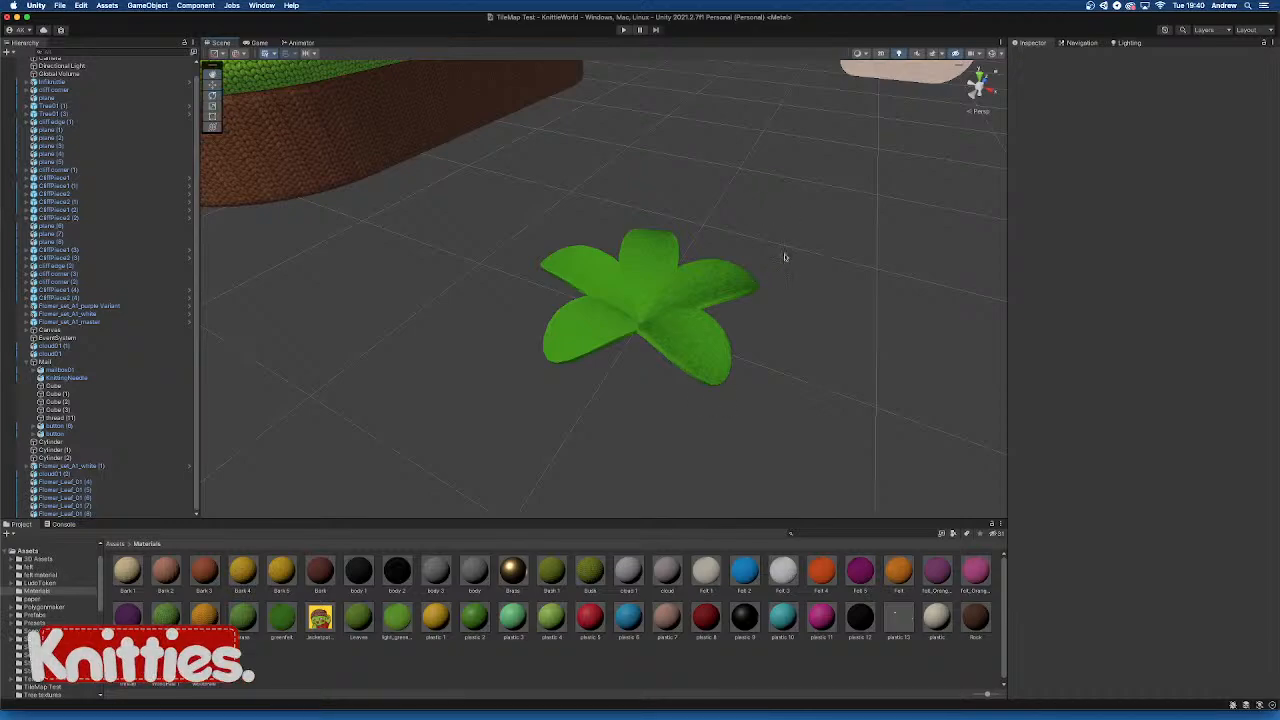
Inspect the petals as a group and one petal alone, and return the project browser to the top-level Assets folder
left_click_drag(830, 211, 510, 460)
left_click_drag(650, 433, 663, 433, "alt")
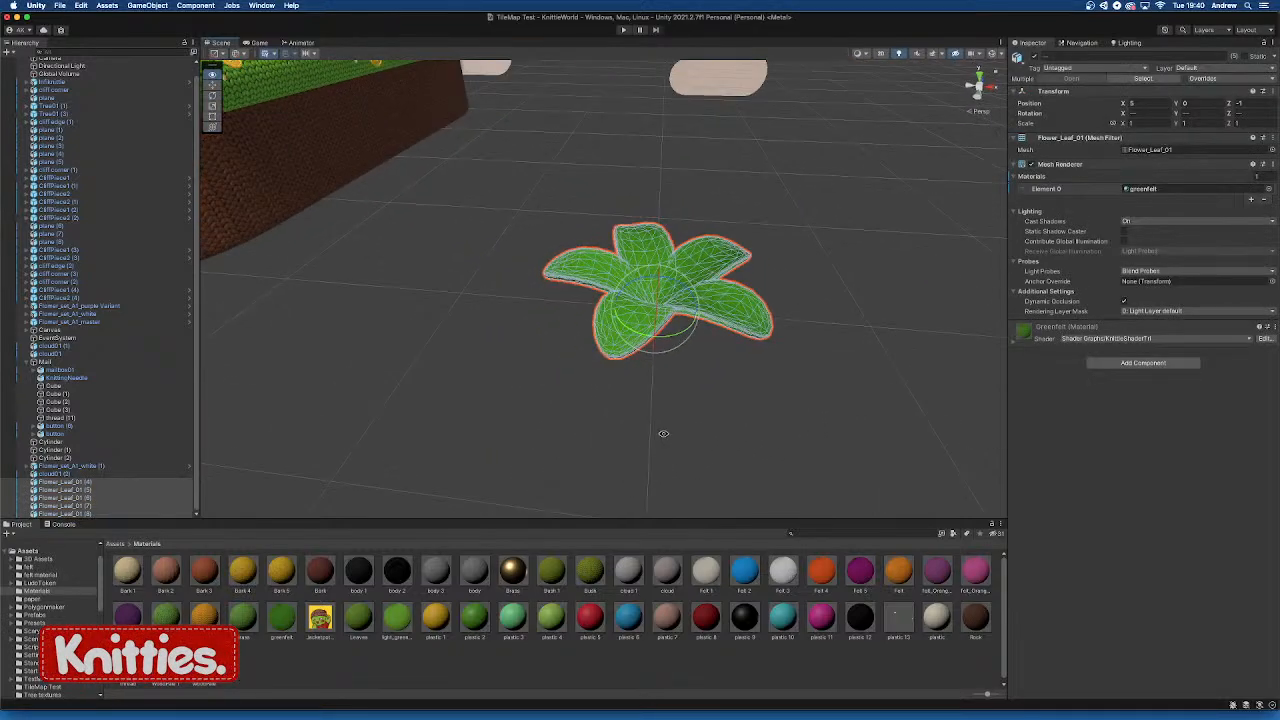
left_click_drag(582, 444, 600, 426, "alt")
left_click(117, 545)
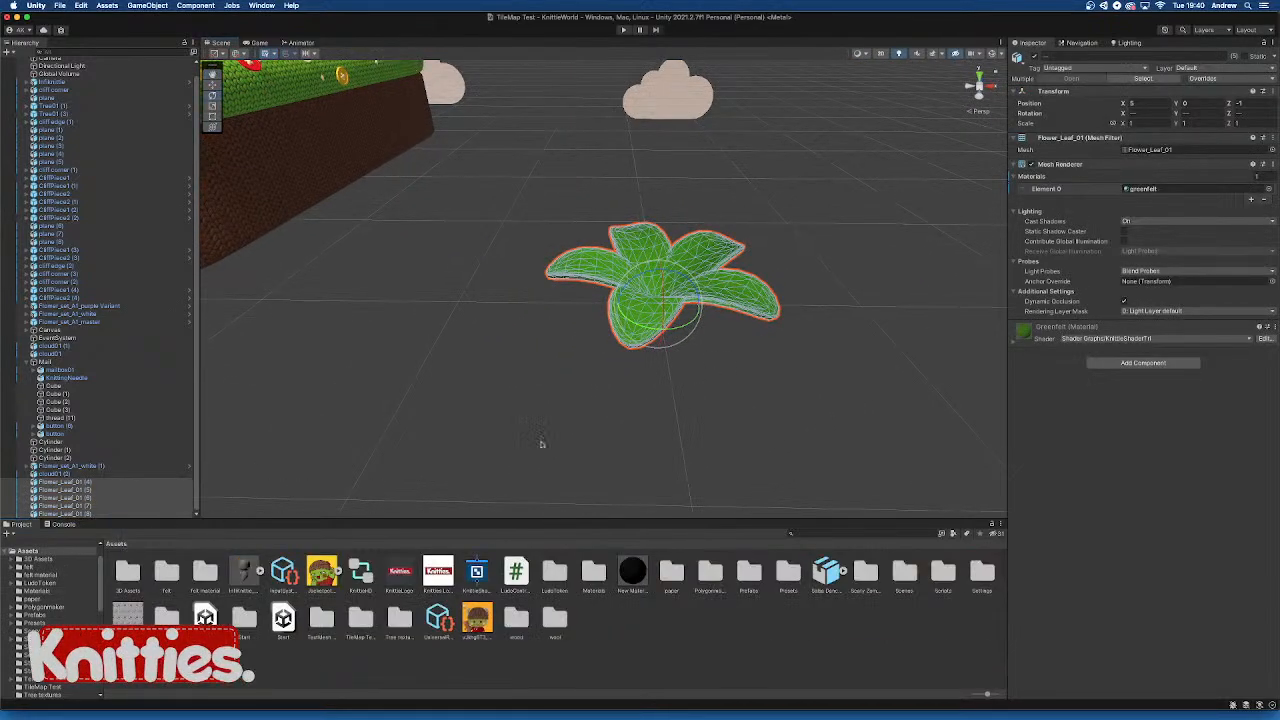
left_click(731, 672)
left_click(727, 301)
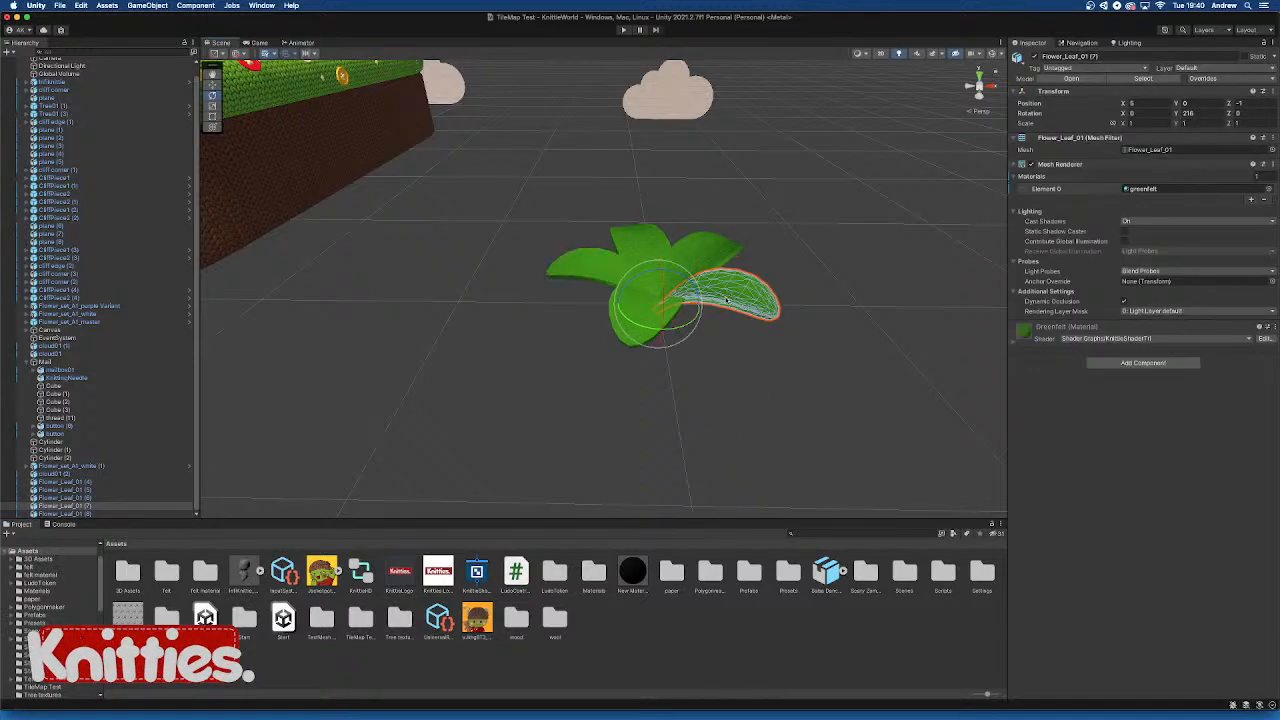
left_click(543, 329)
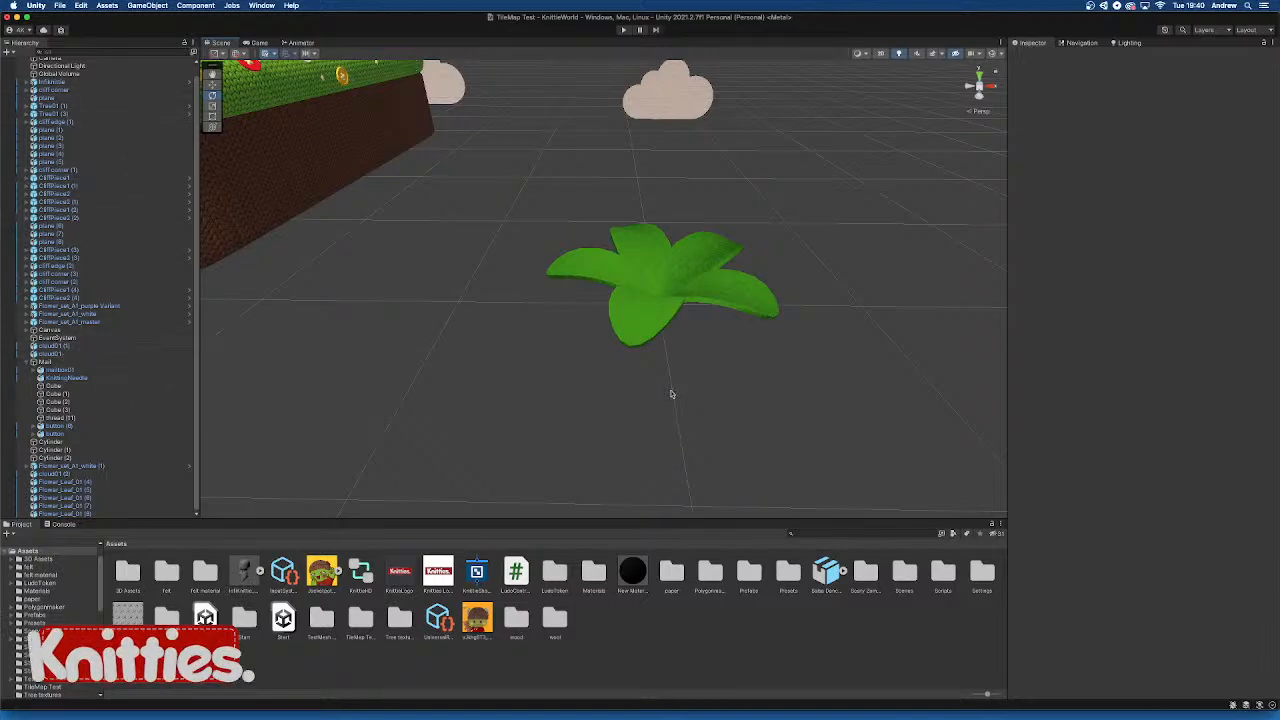
scroll(634, 295, "up", 3)
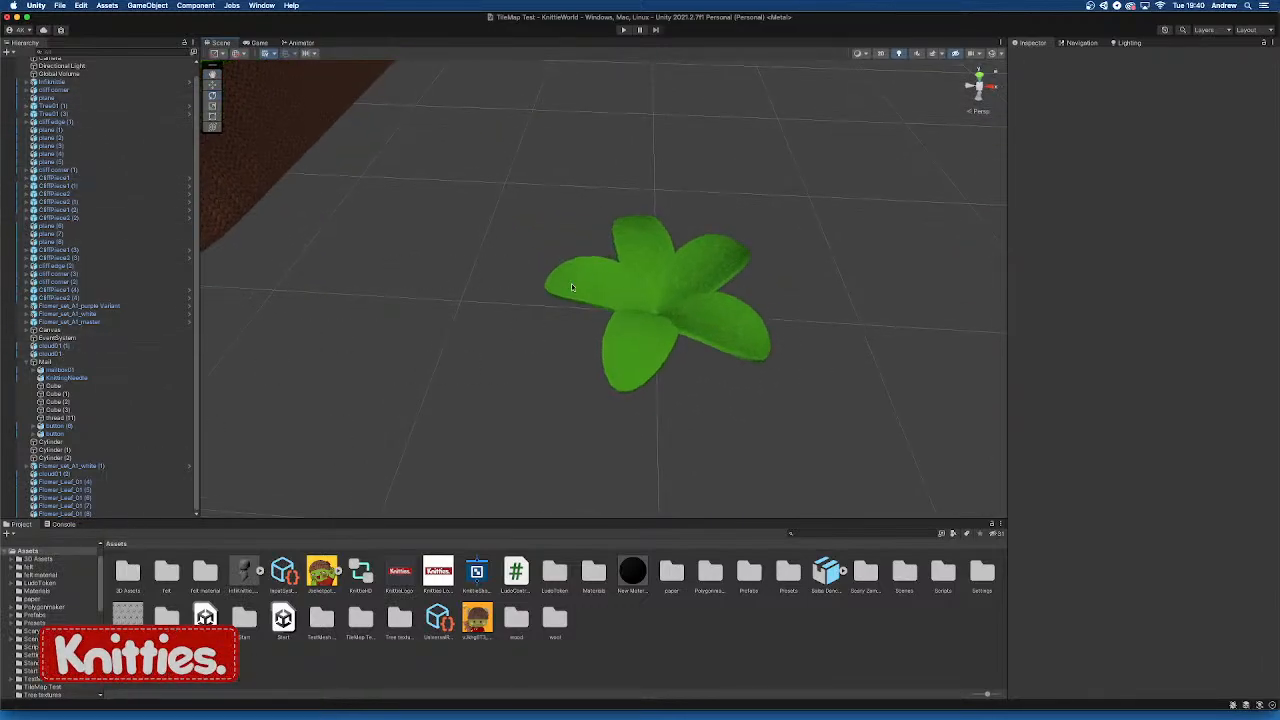
scroll(675, 256, "down", 1)
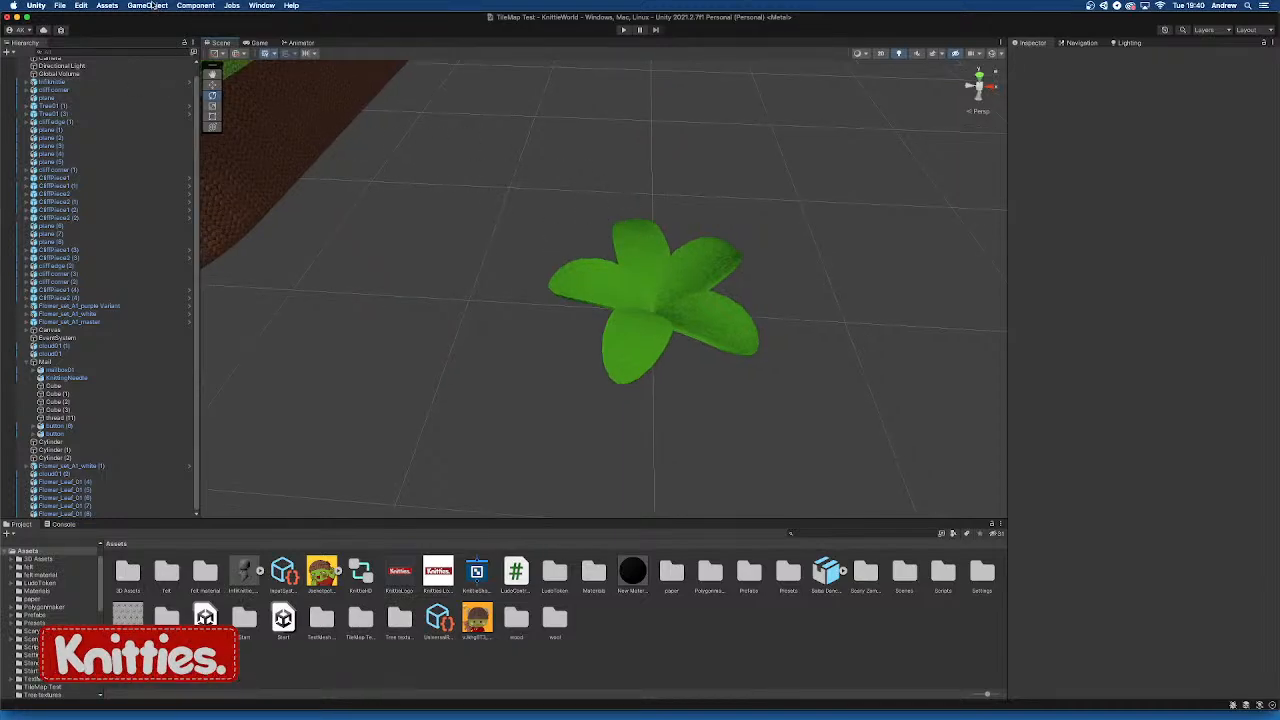
Create an empty GameObject and move it to the flower's centre at position X 5, Y 0, Z -1
left_click(148, 5)
left_click(162, 20)
scroll(549, 308, "down", 1)
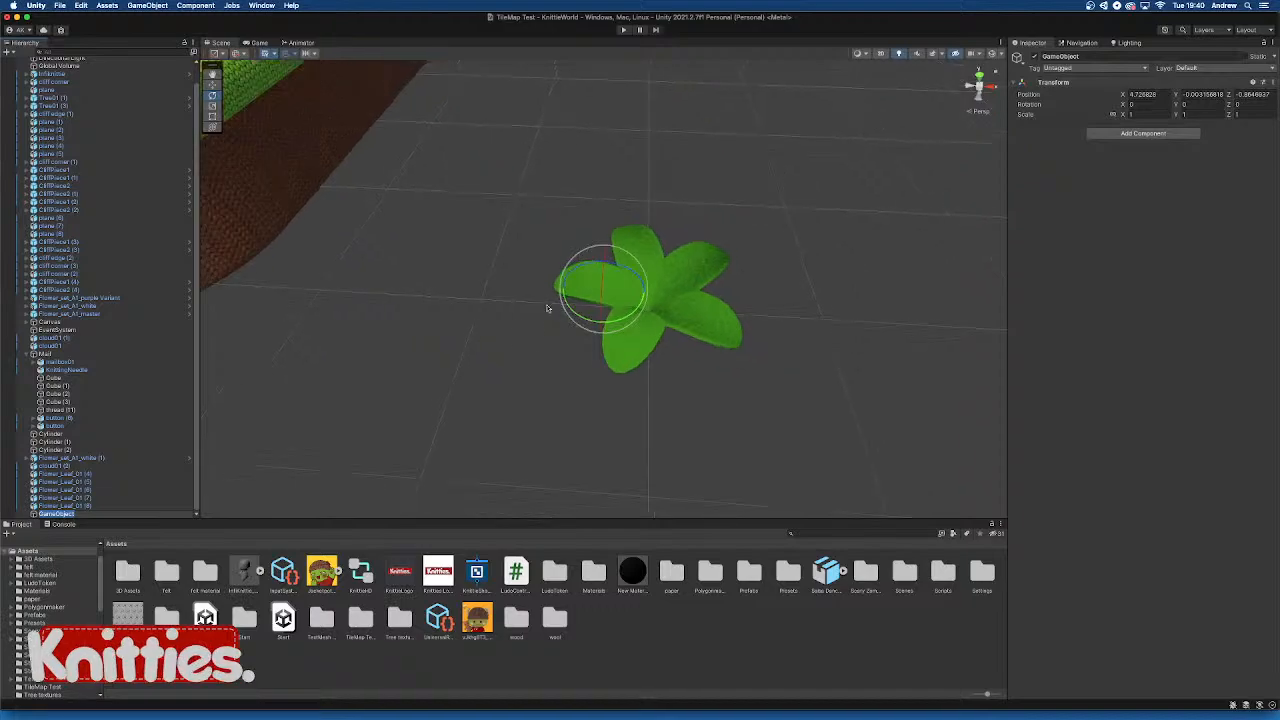
left_click_drag(534, 366, 625, 334, "alt")
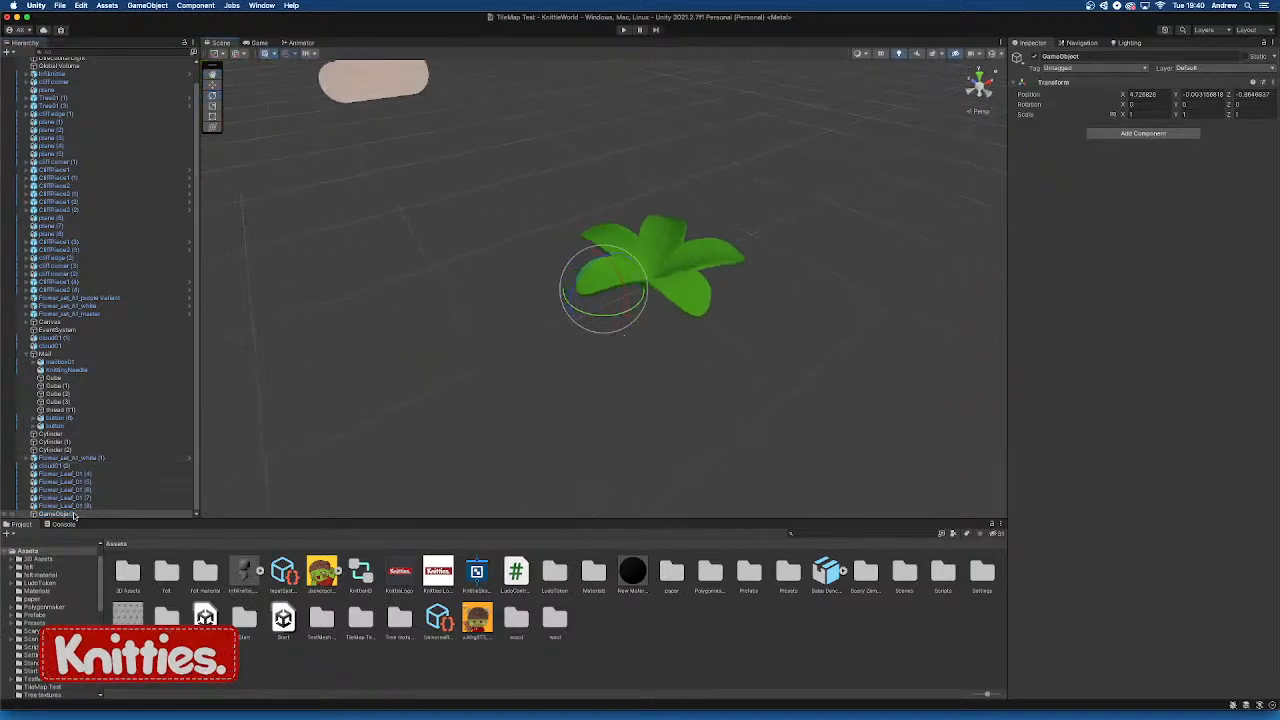
key("w")
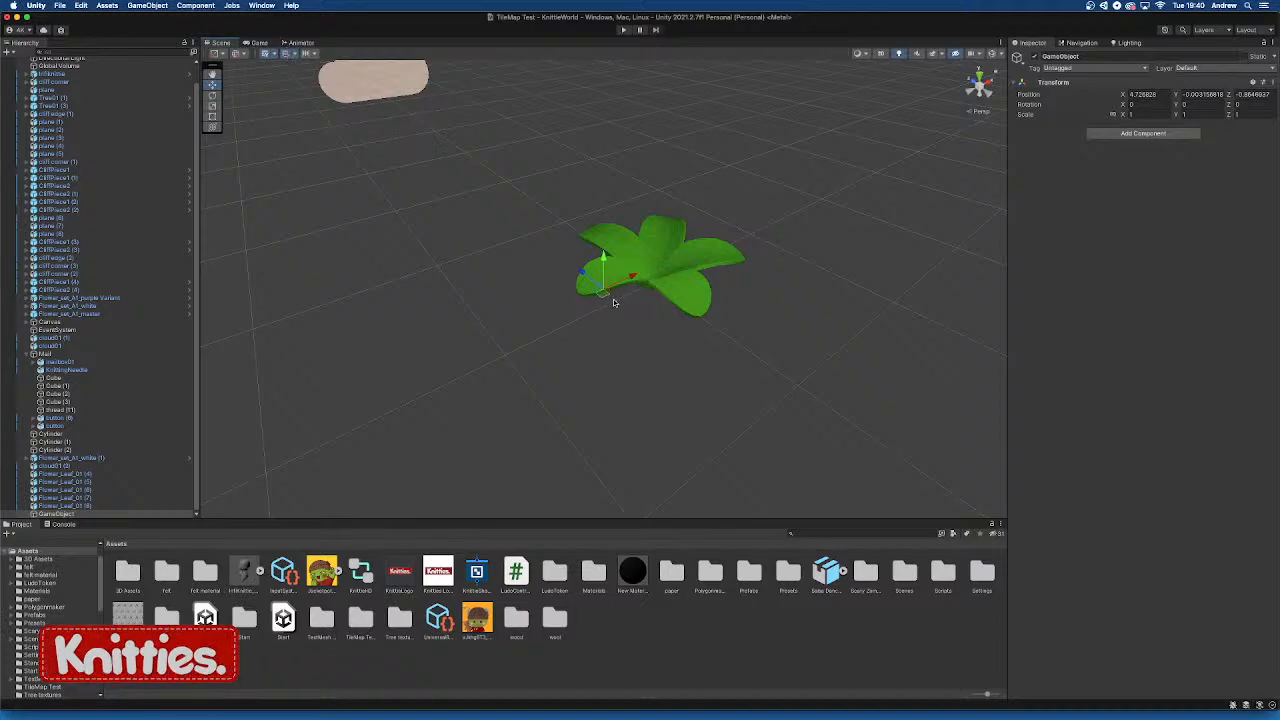
mouse_move(603, 293)
left_mouse_down()
mouse_move(640, 297)
mouse_move(768, 251)
mouse_move(600, 283)
left_mouse_up()
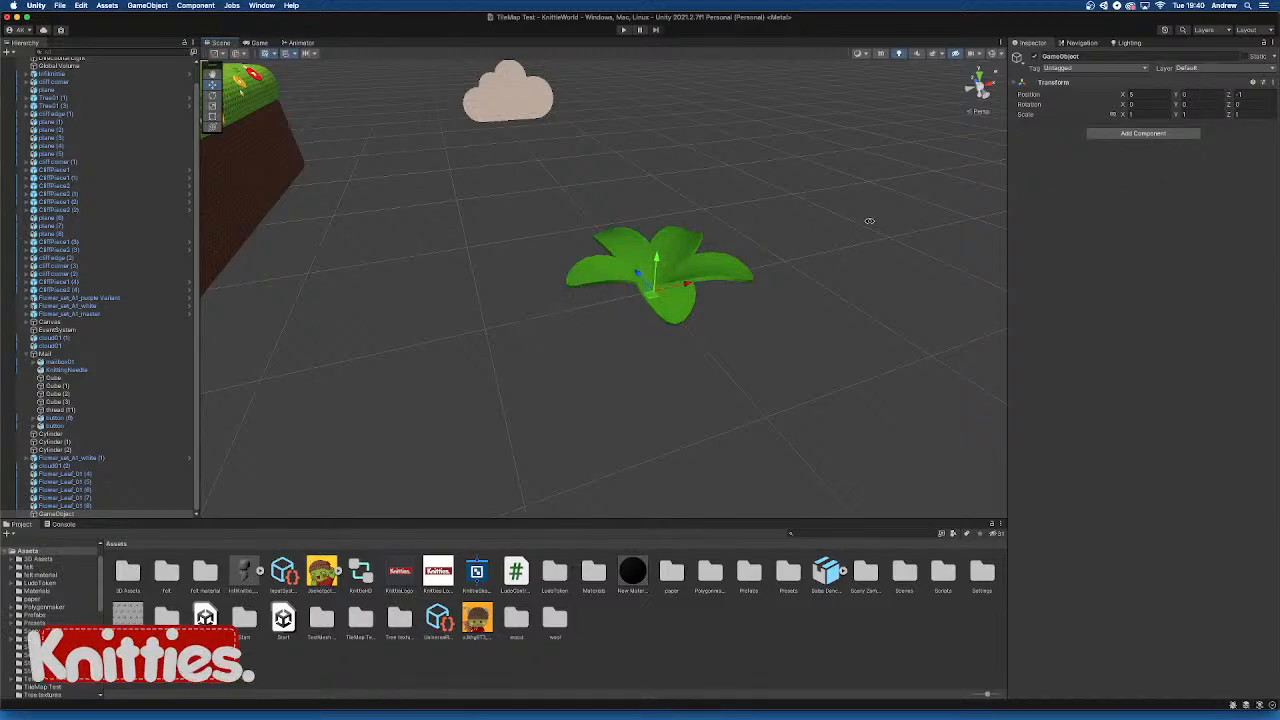
left_click_drag(869, 220, 832, 268, "alt")
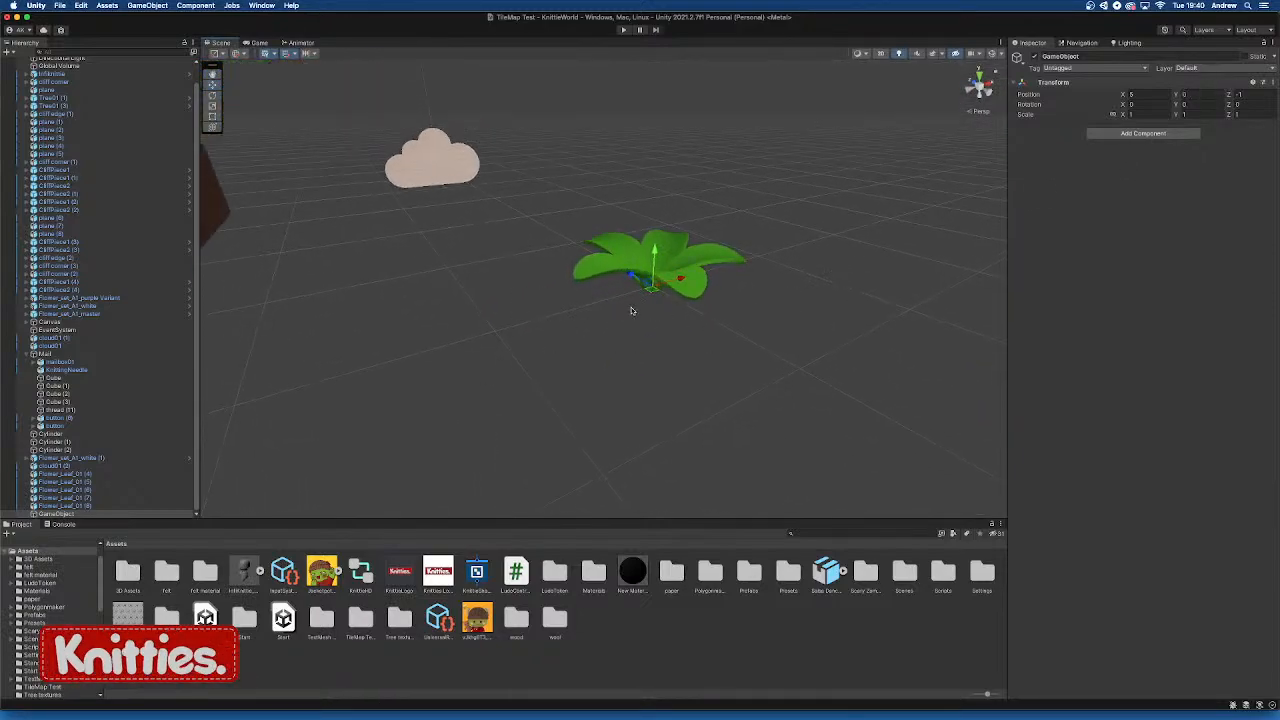
left_click_drag(768, 326, 714, 380, "alt")
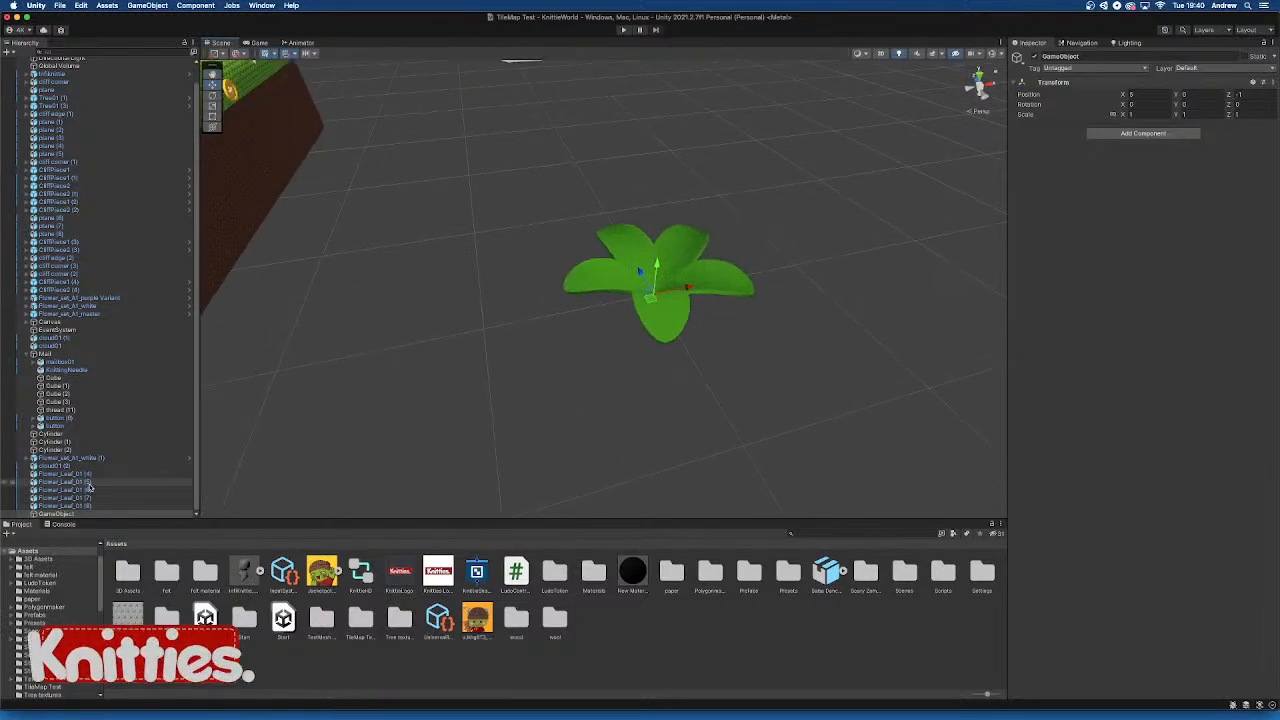
Group all five Flower_Leaf_01 petals as children of the empty GameObject at the flower's centre
left_click(88, 474)
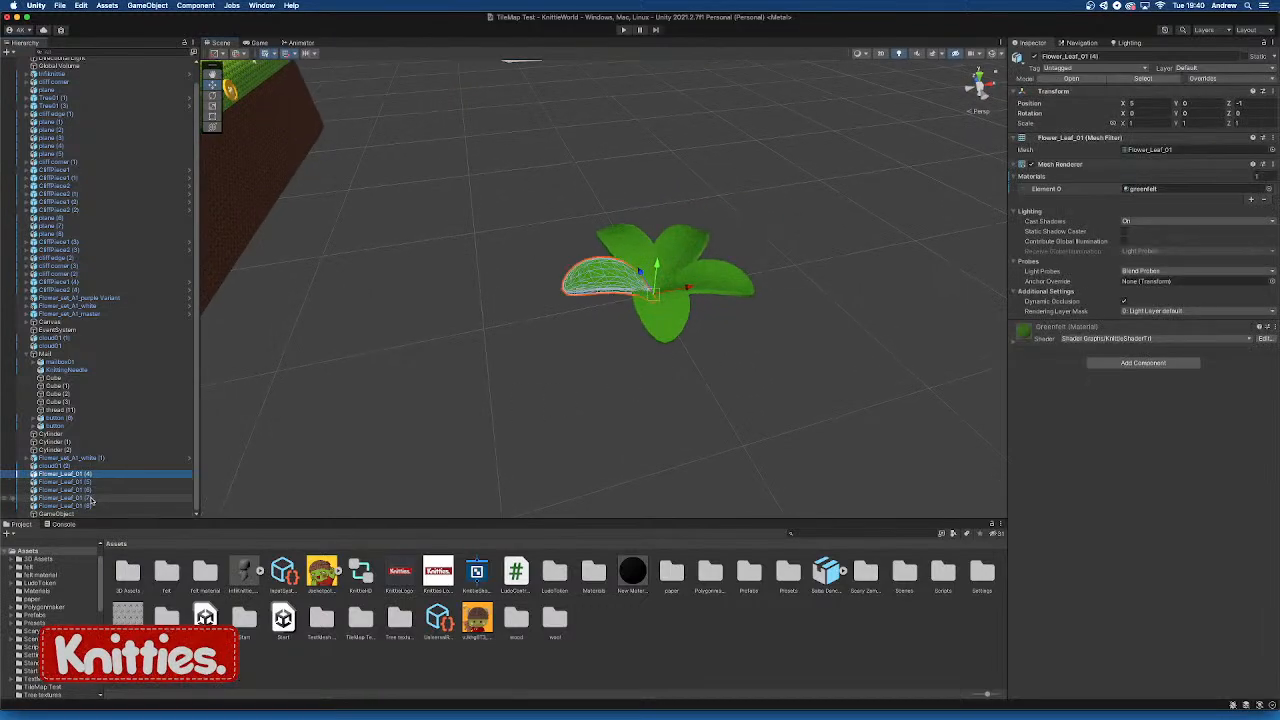
left_click(90, 506, "shift")
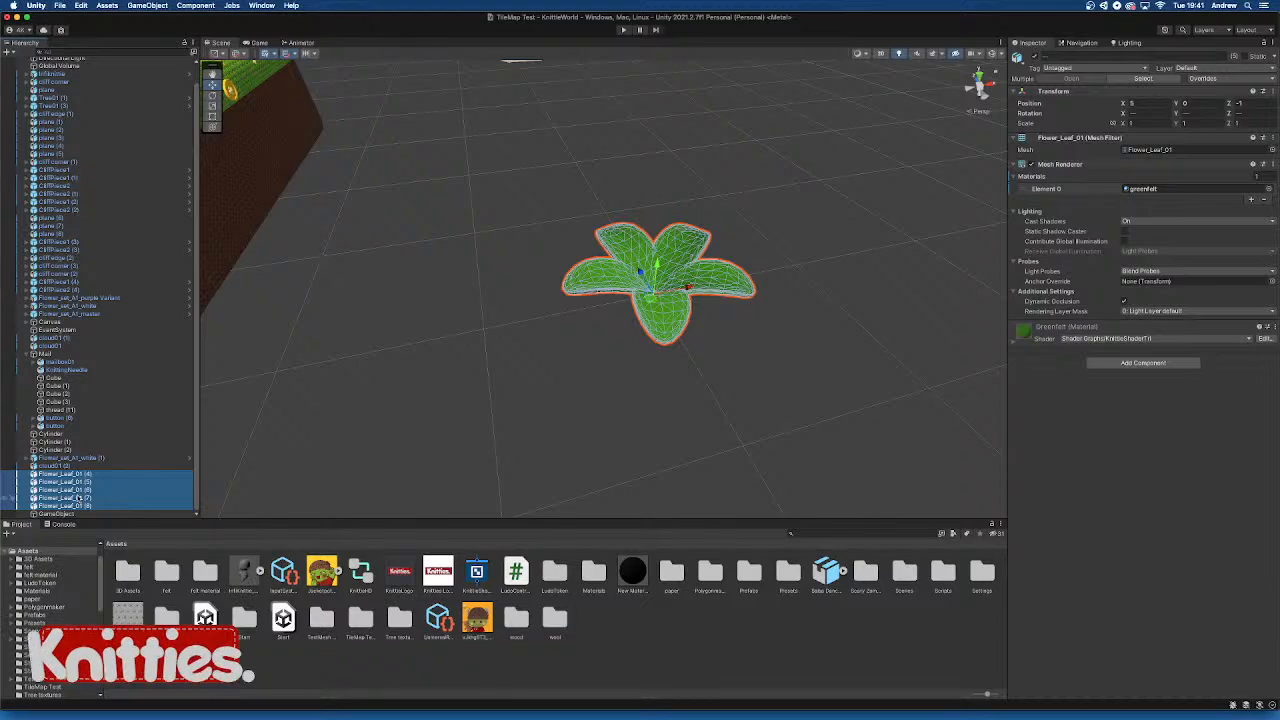
key("super+shift+g")
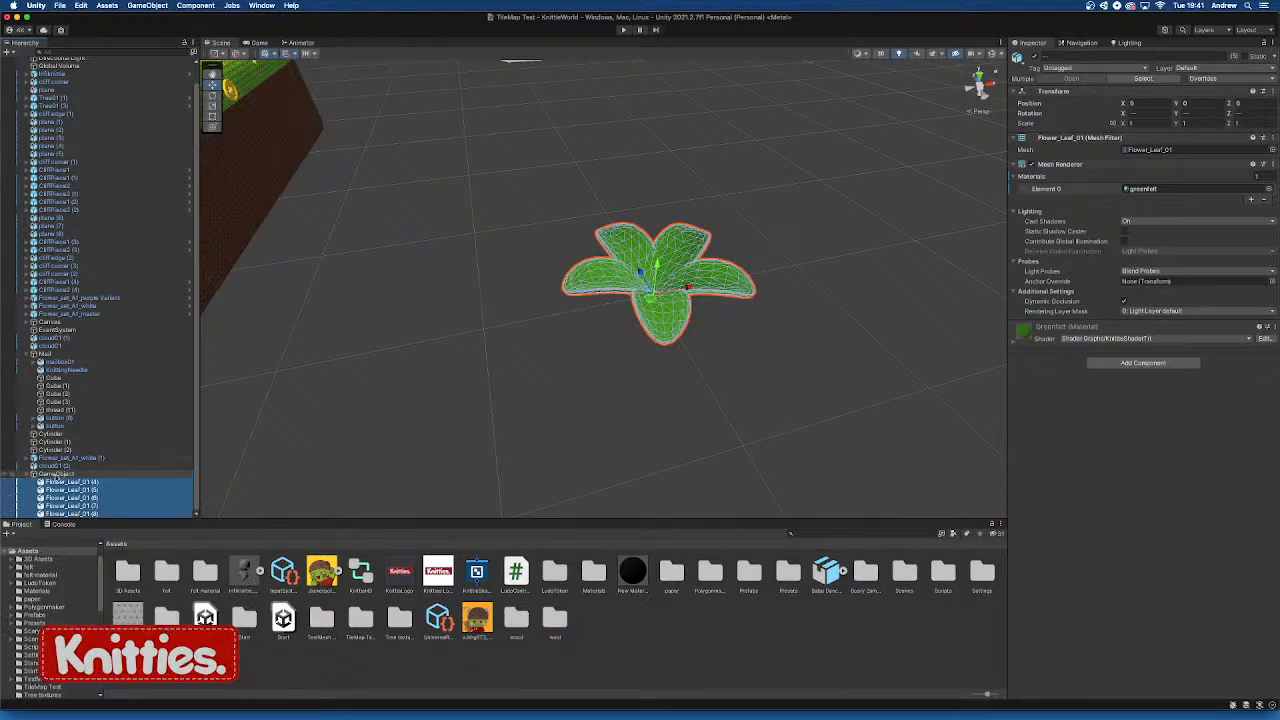
Rename the petals' parent GameObject to Flower_Leaf_Form_01 and collapse its children in the hierarchy
left_click(1040, 57)
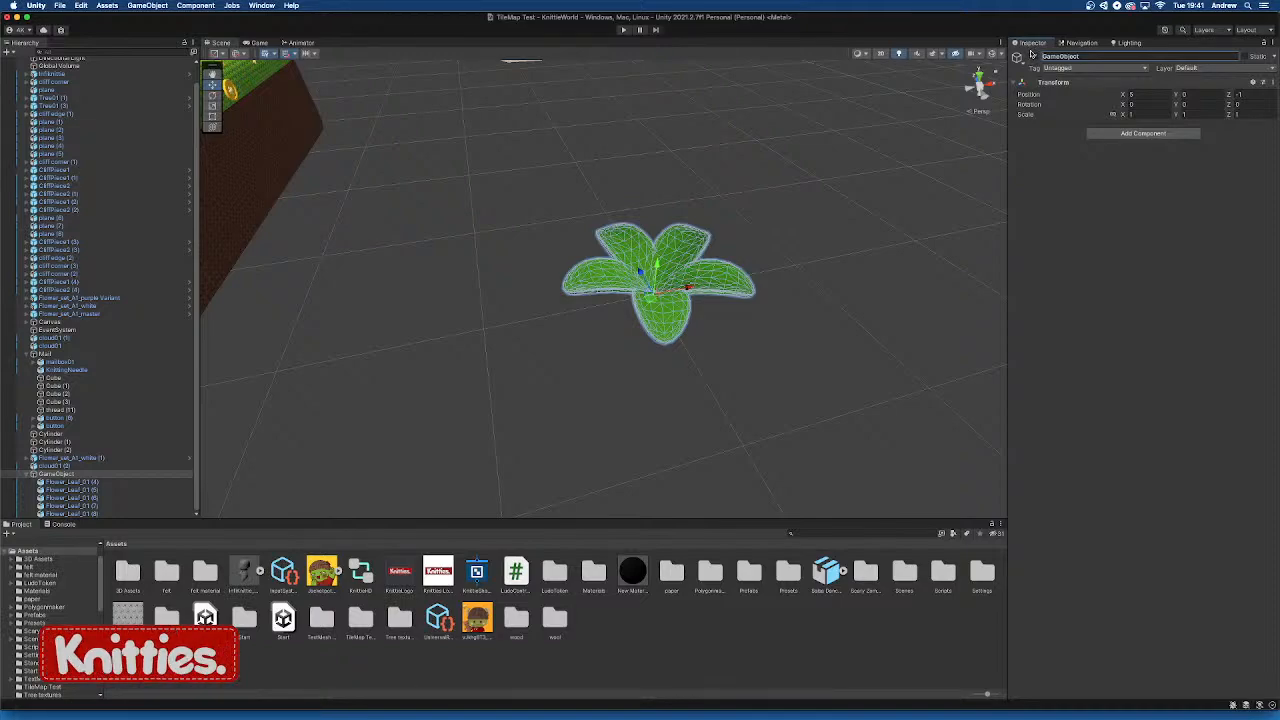
left_click_drag(1059, 58, 1041, 57)
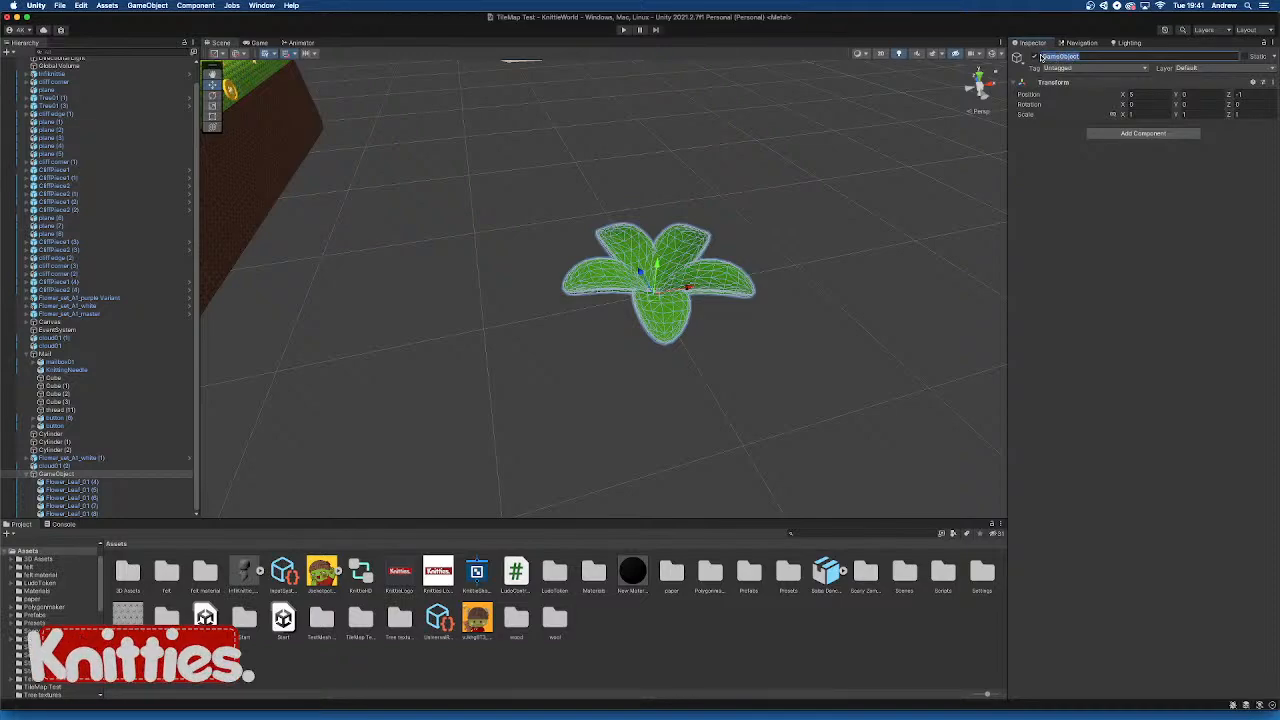
type("Flo")
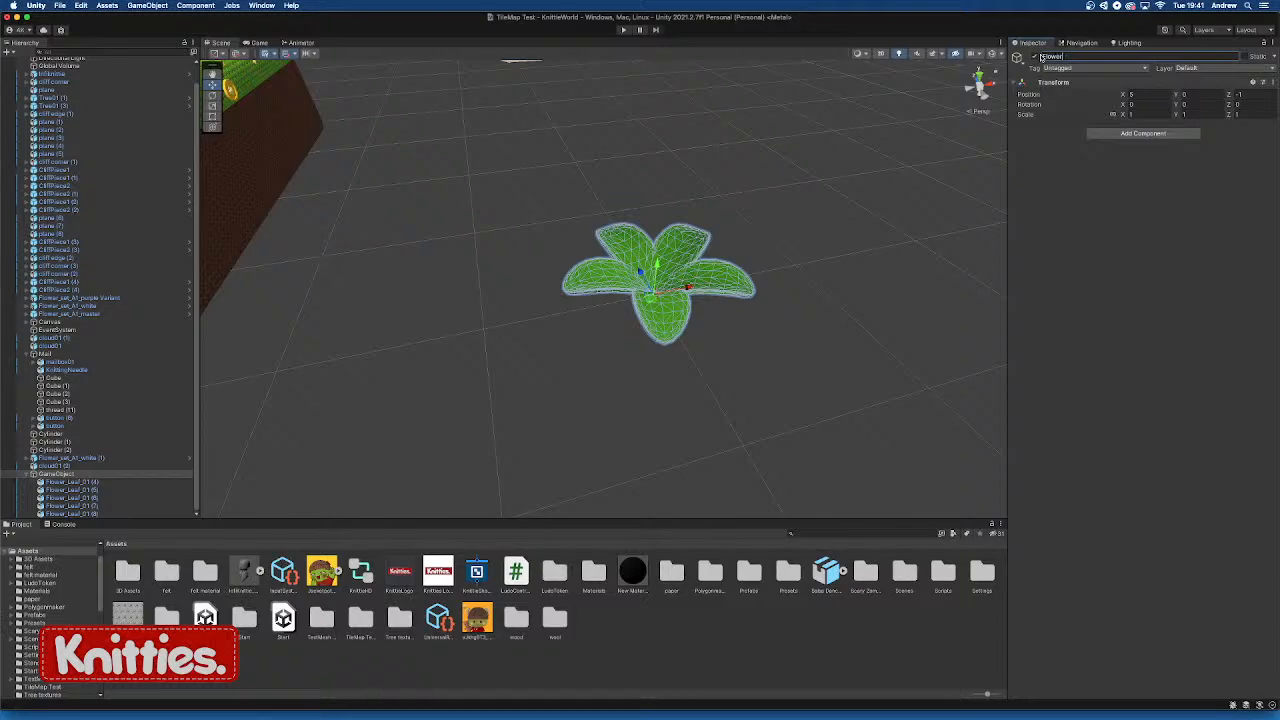
type("wer_Leaf_Form_01")
key("Return")
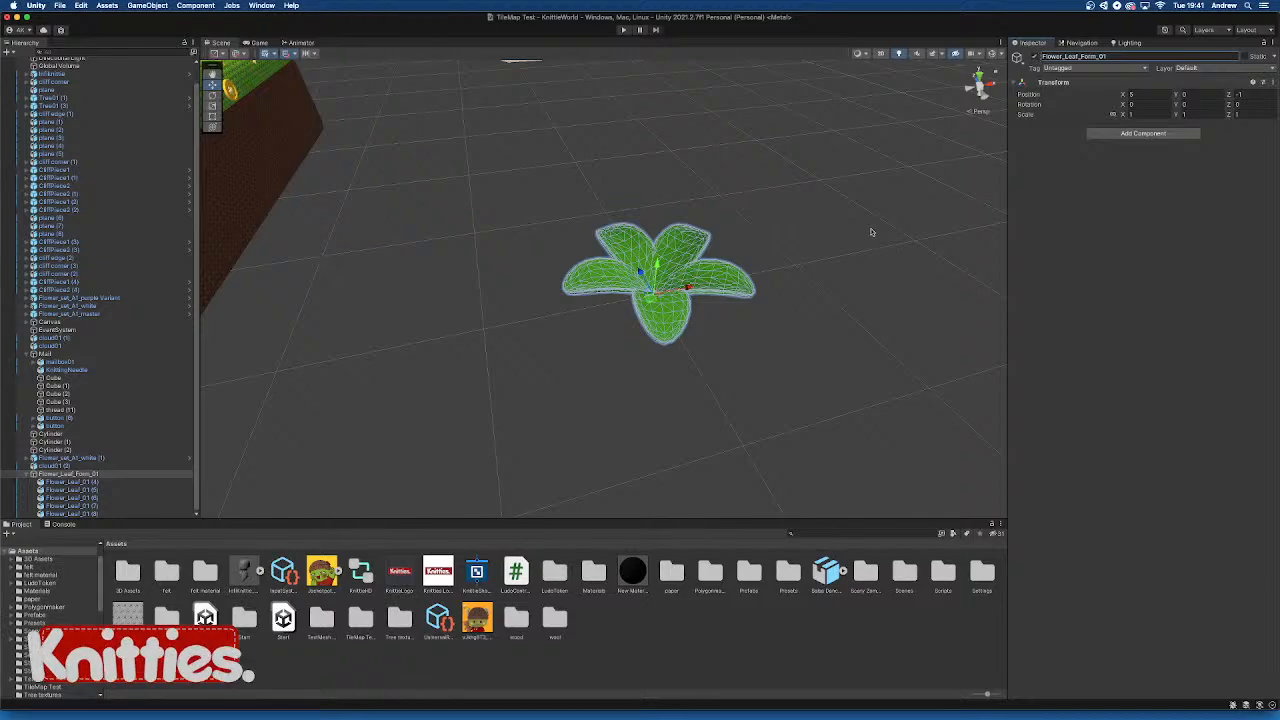
left_click(821, 270)
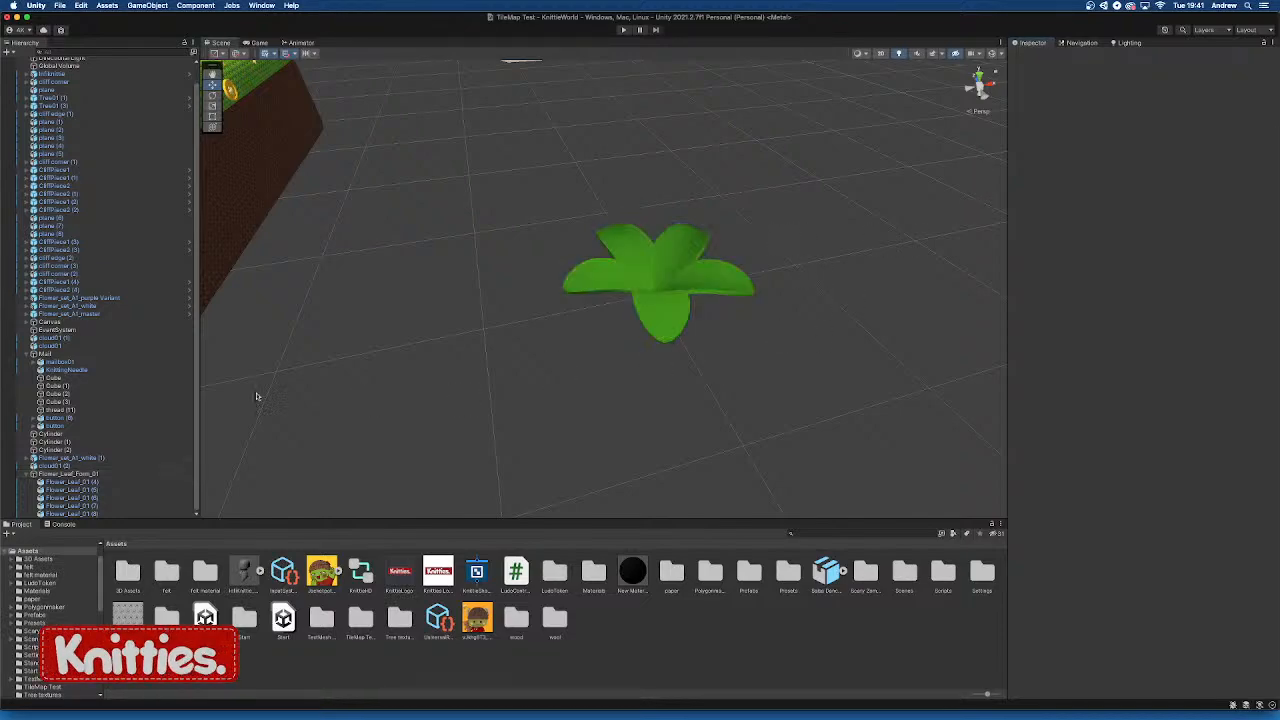
left_click(93, 474)
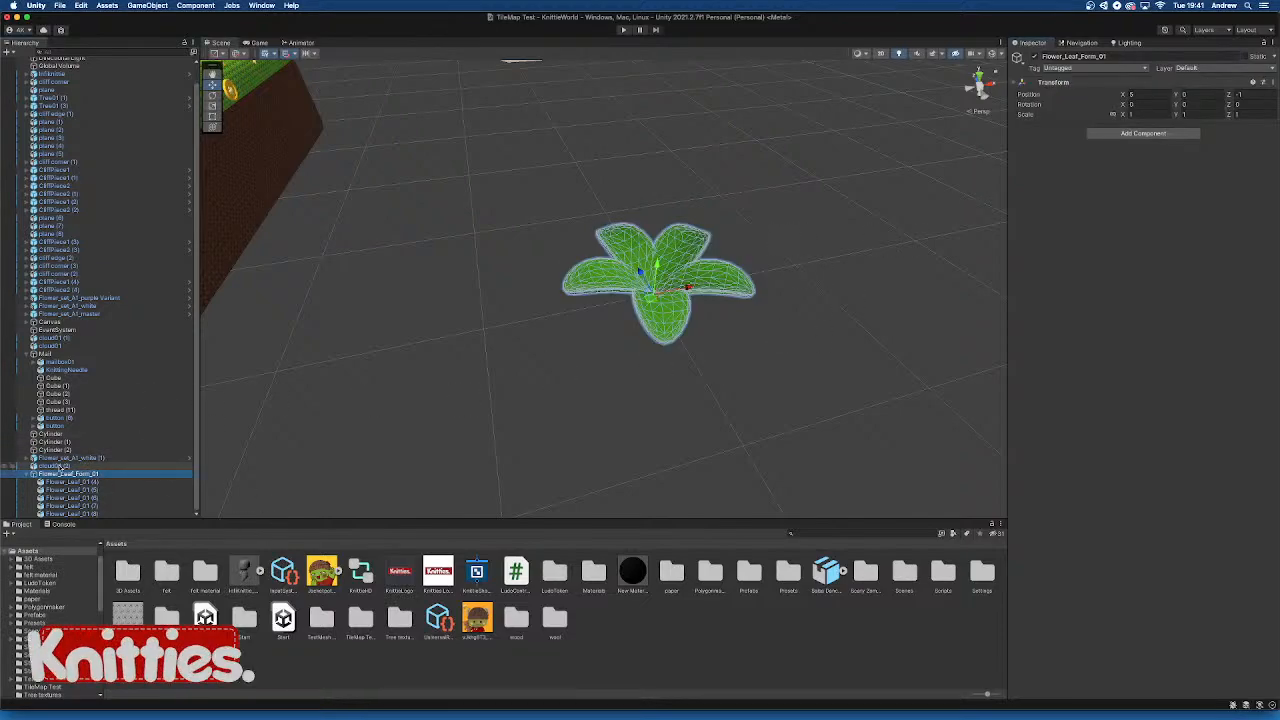
left_click(28, 474)
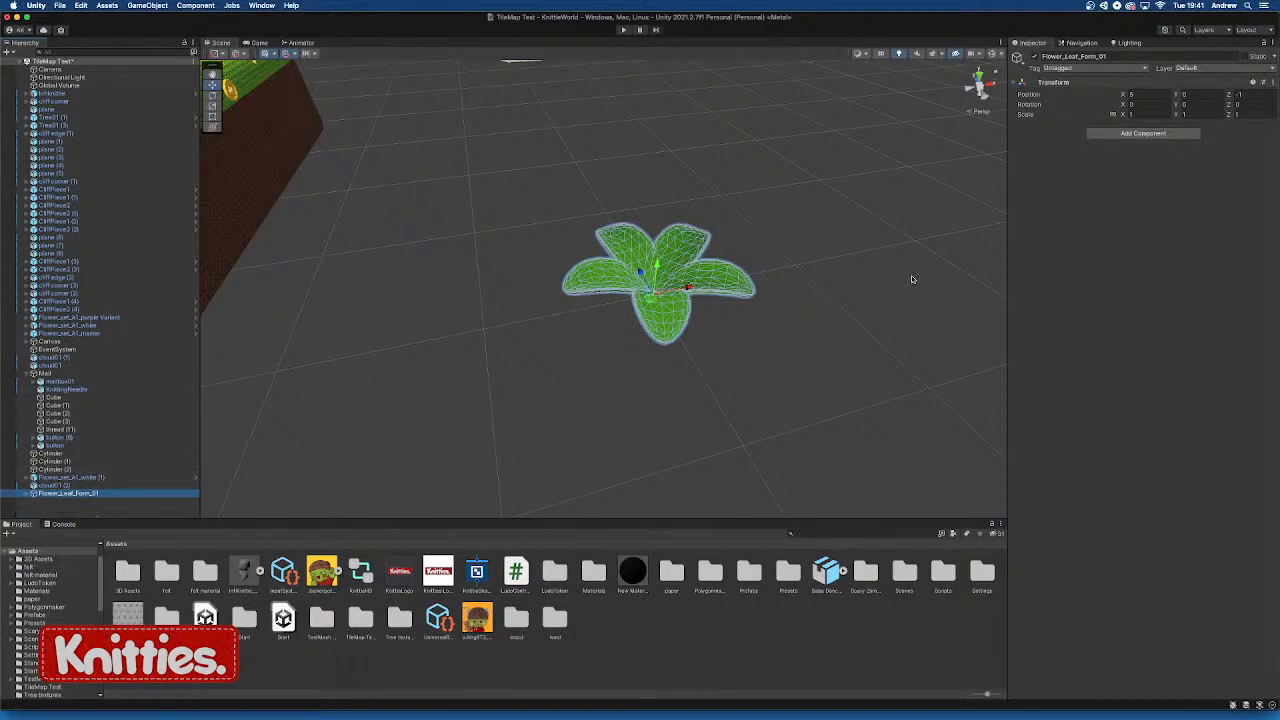
Create a new folder named Bases inside the project's Prefabs/Flowers folder
left_click_drag(795, 315, 766, 318, "alt")
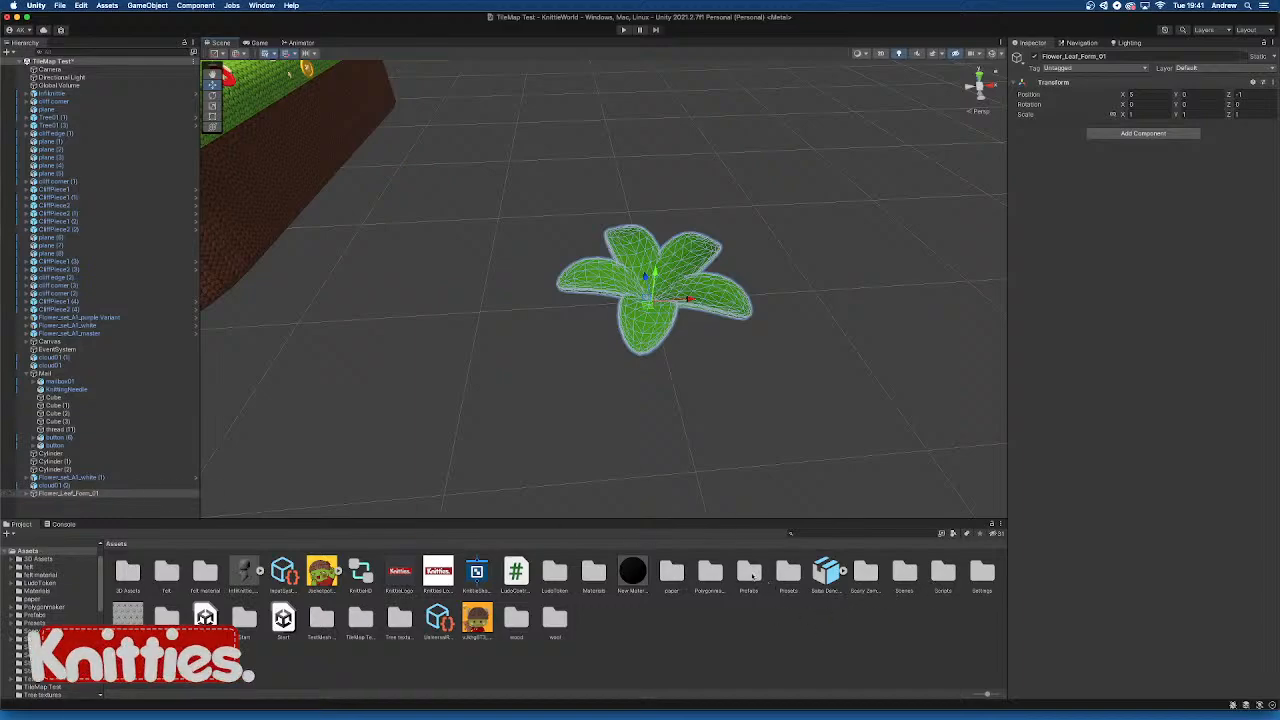
double_click(752, 575)
left_click(330, 592)
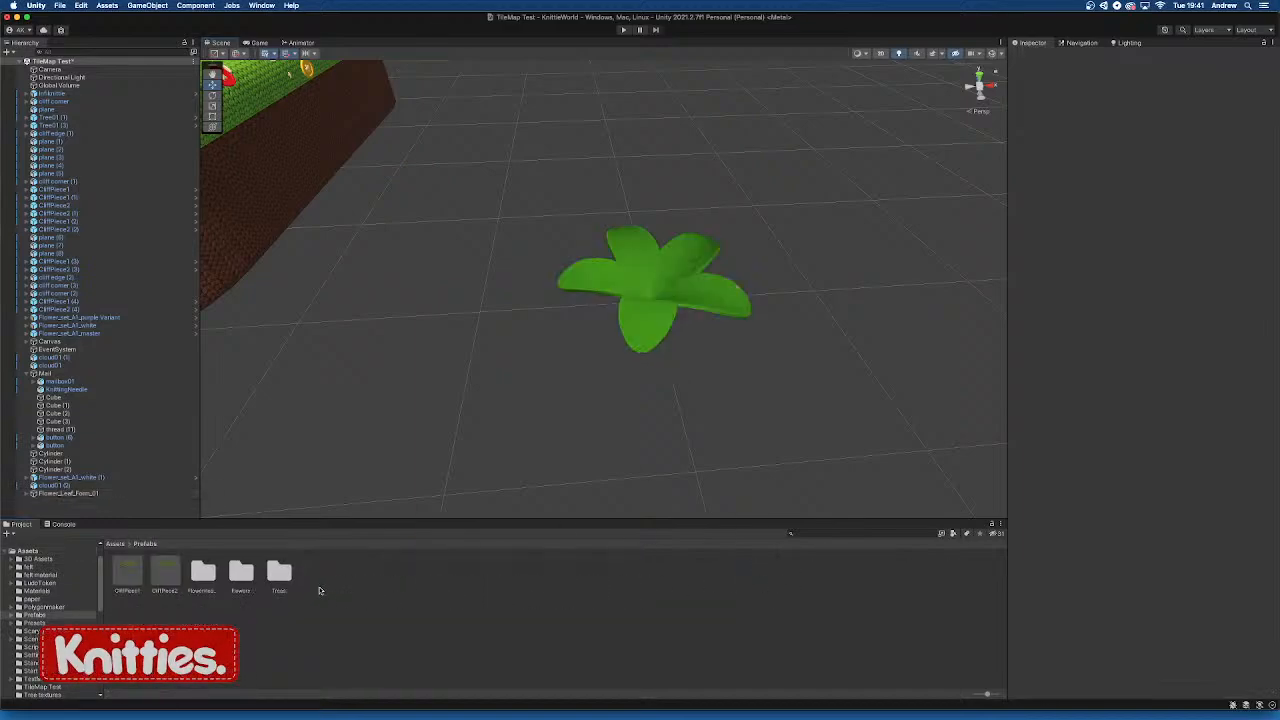
double_click(244, 571)
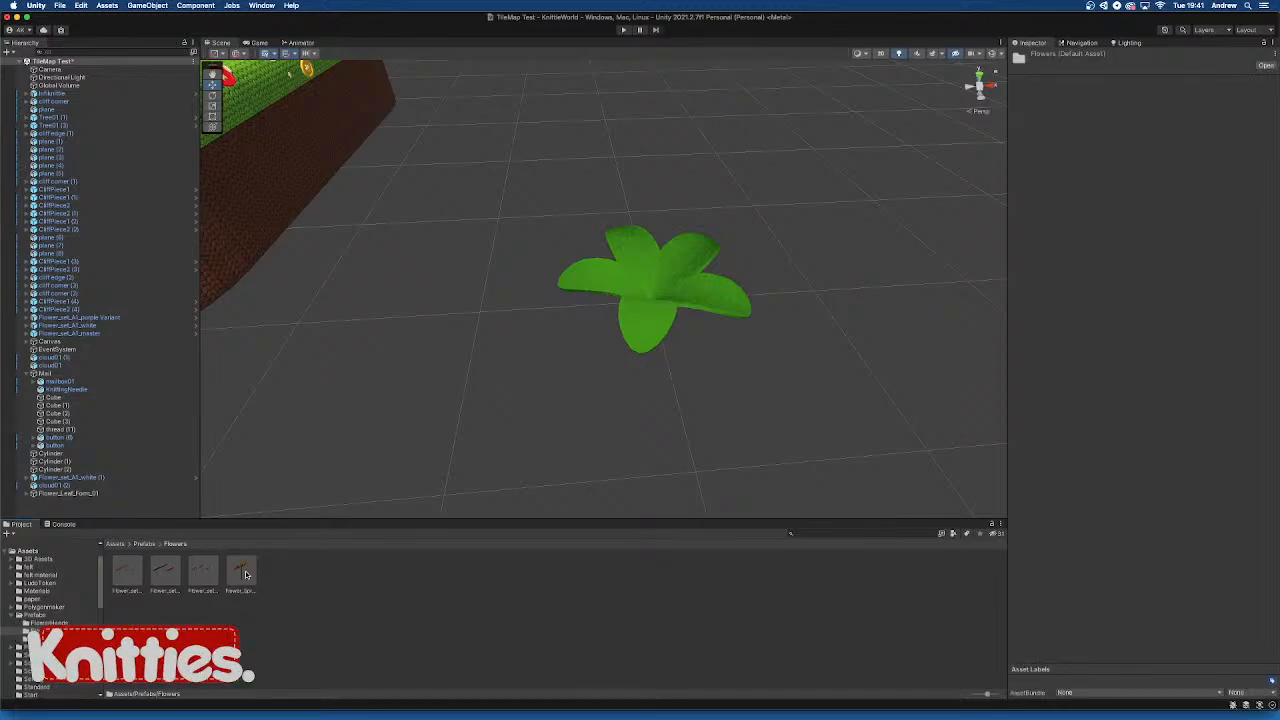
left_click(309, 571)
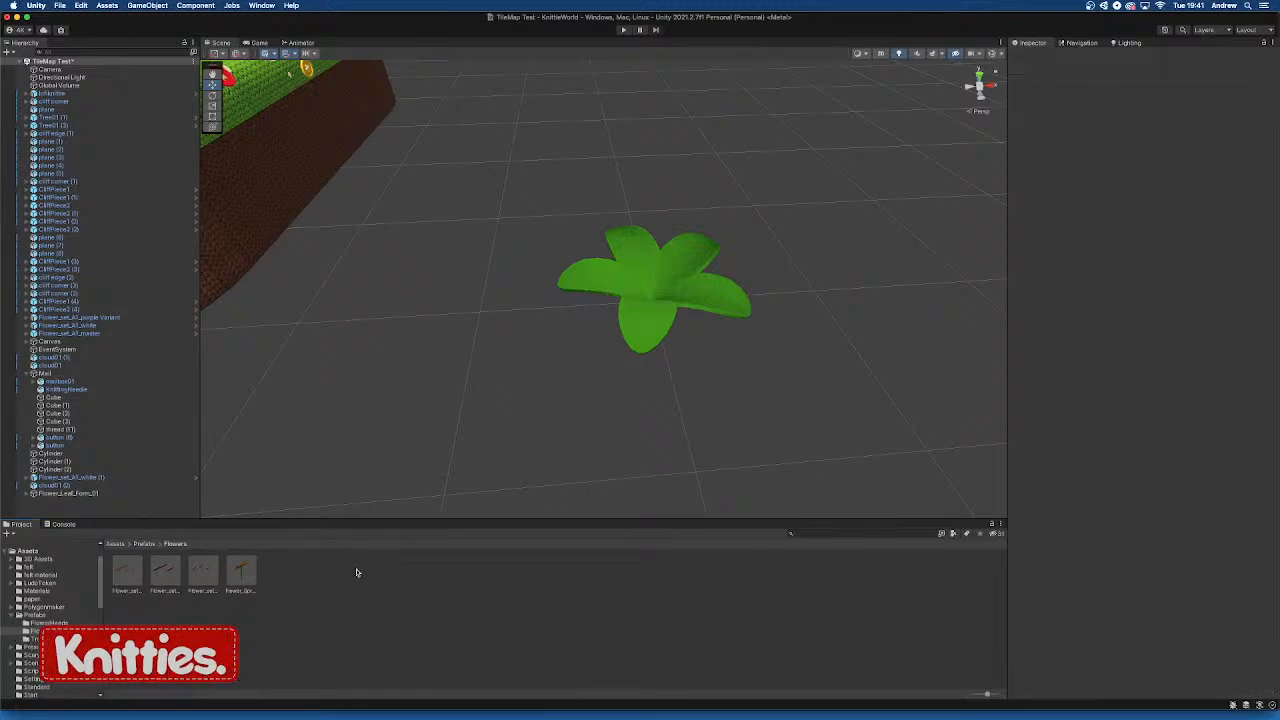
right_click(356, 572)
mouse_move(410, 456)
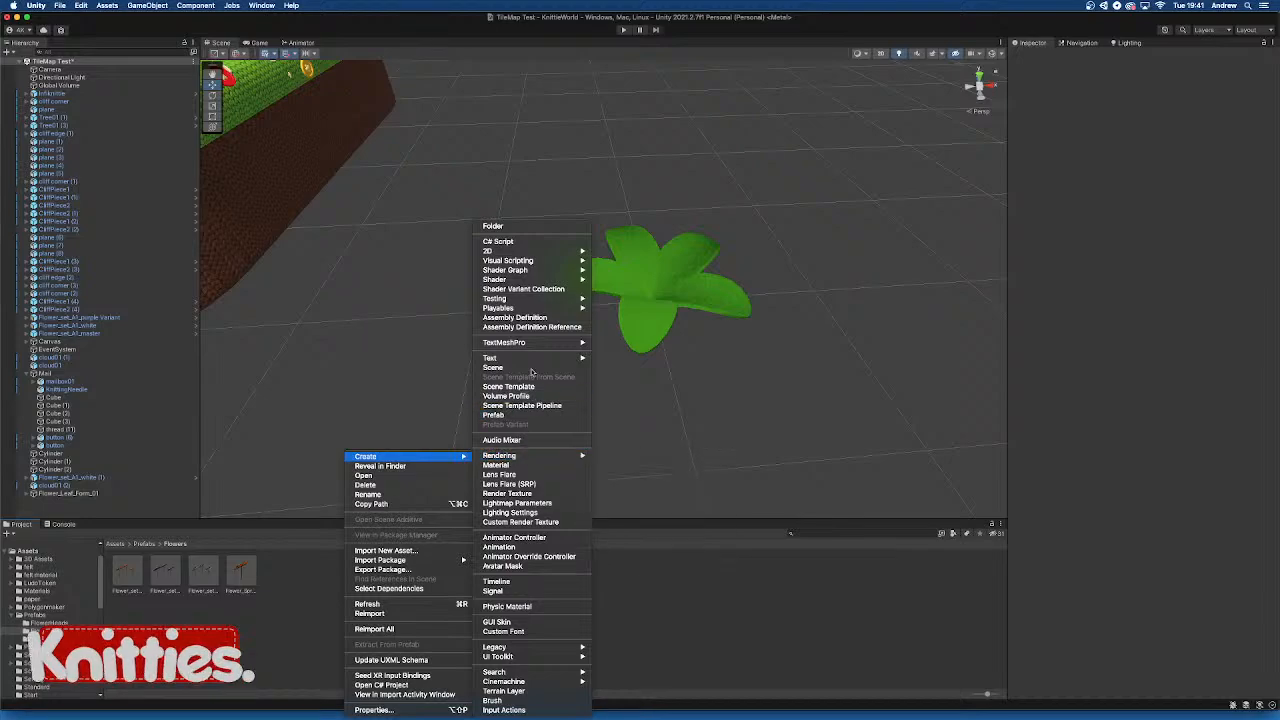
left_click(513, 226)
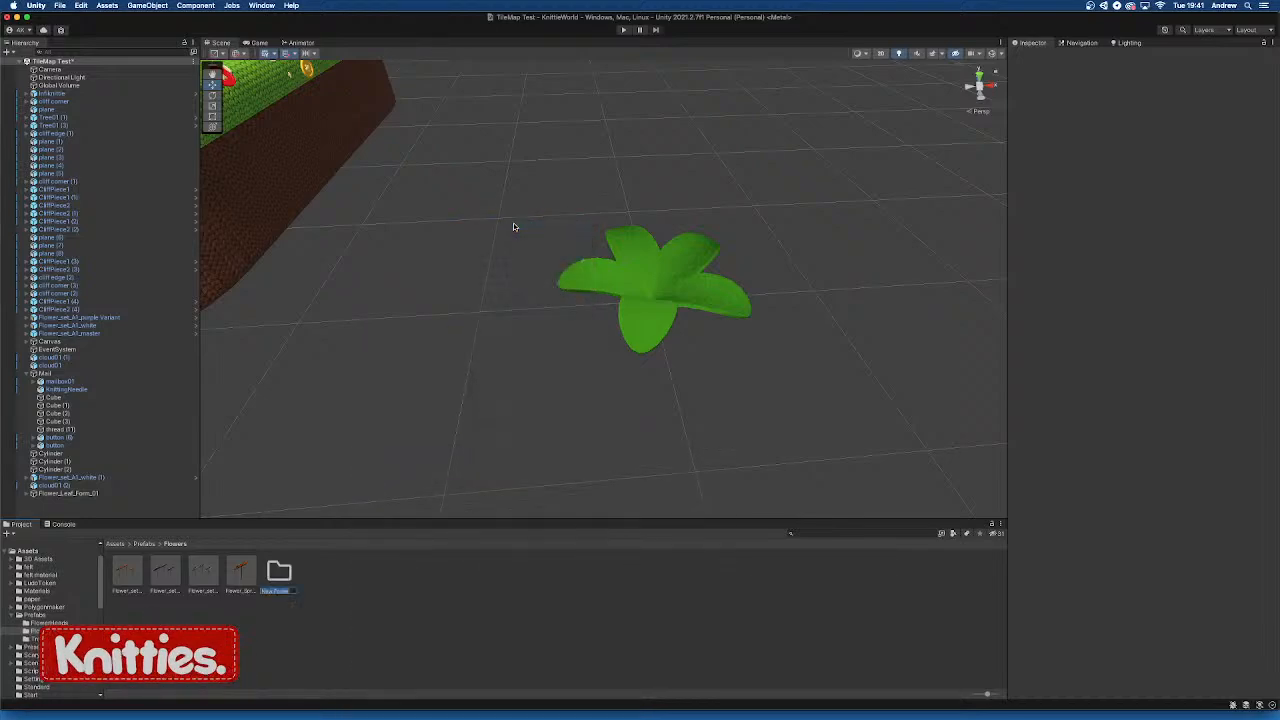
type("Bases")
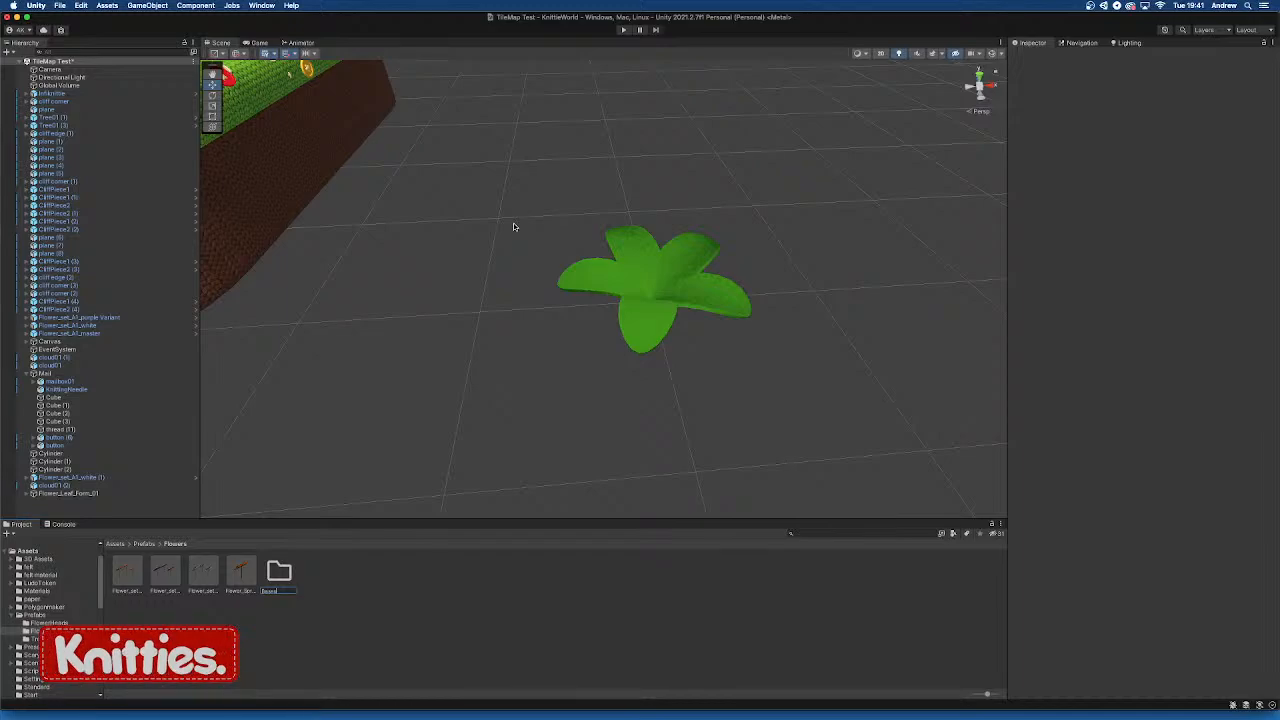
key("Return")
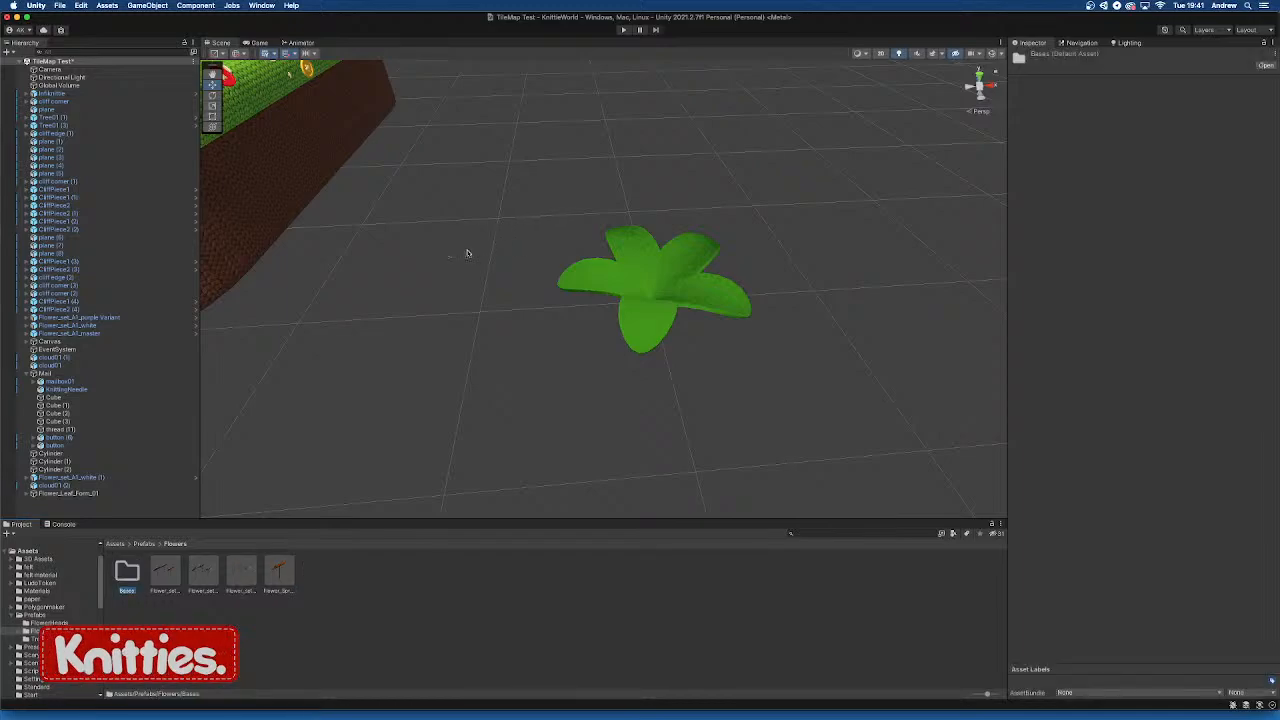
Save Flower_Leaf_Form_01 as a prefab in the Bases folder and delete the original flower from the scene
left_click_drag(74, 494, 128, 575)
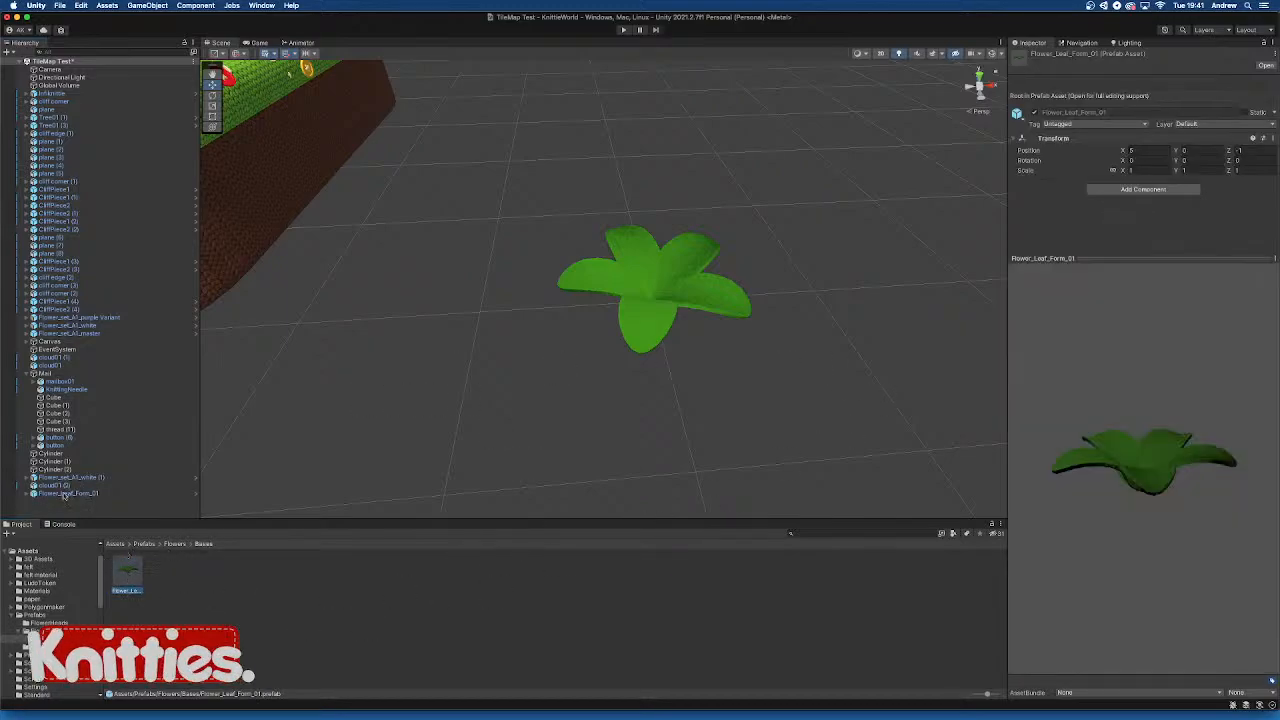
left_click(62, 494)
key("super+BackSpace")
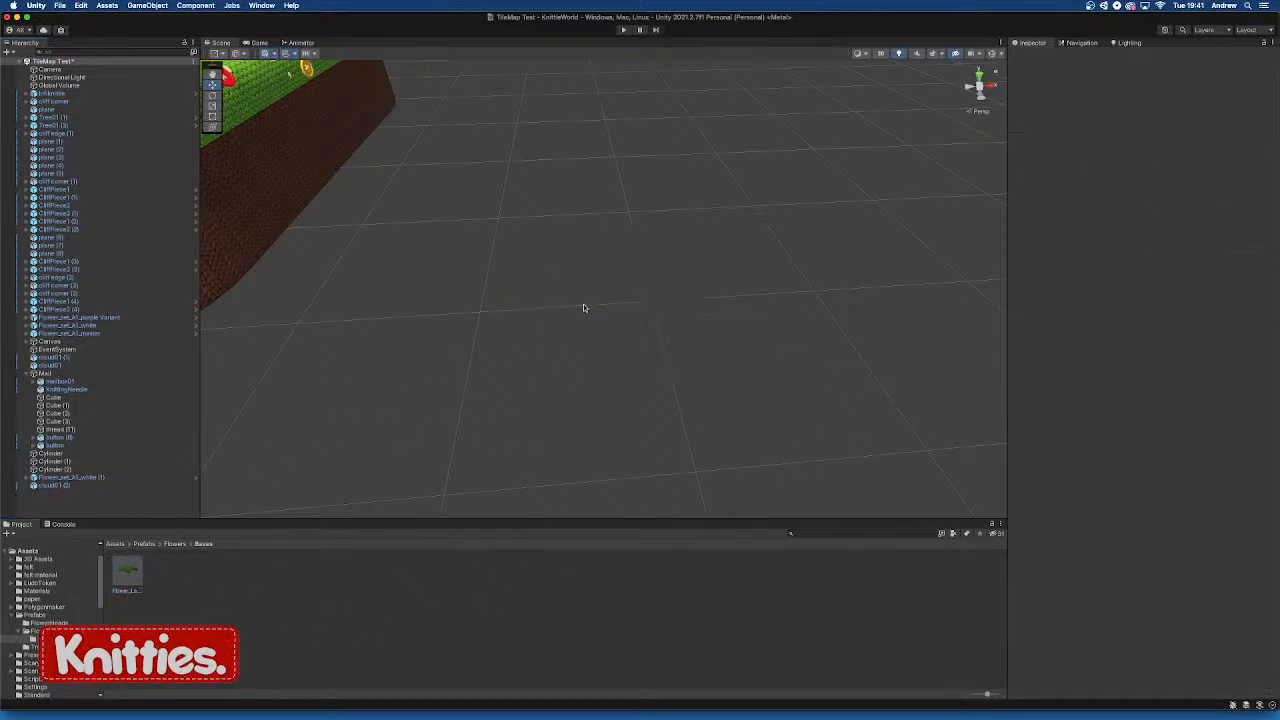
Place three instances of the Flower_Leaf_Form_01 prefab close together on the empty ground beside the island
left_click(129, 577)
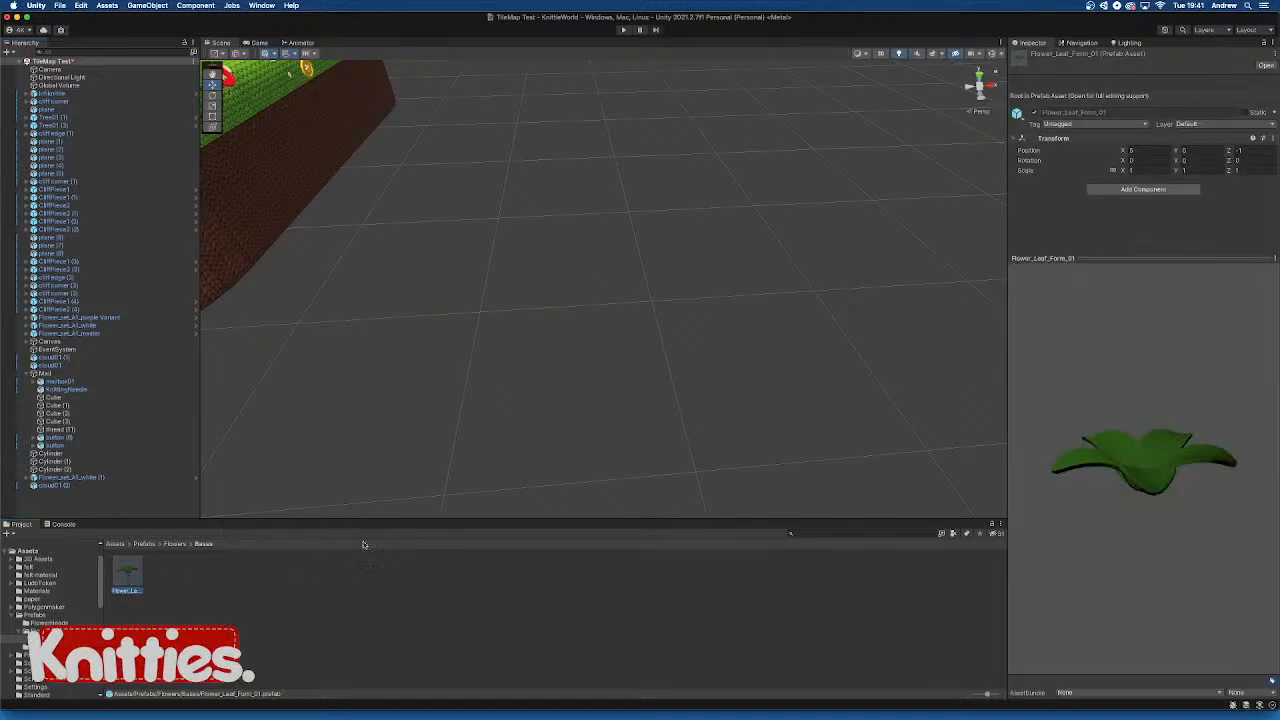
left_click_drag(124, 577, 478, 318)
left_click_drag(293, 488, 642, 291)
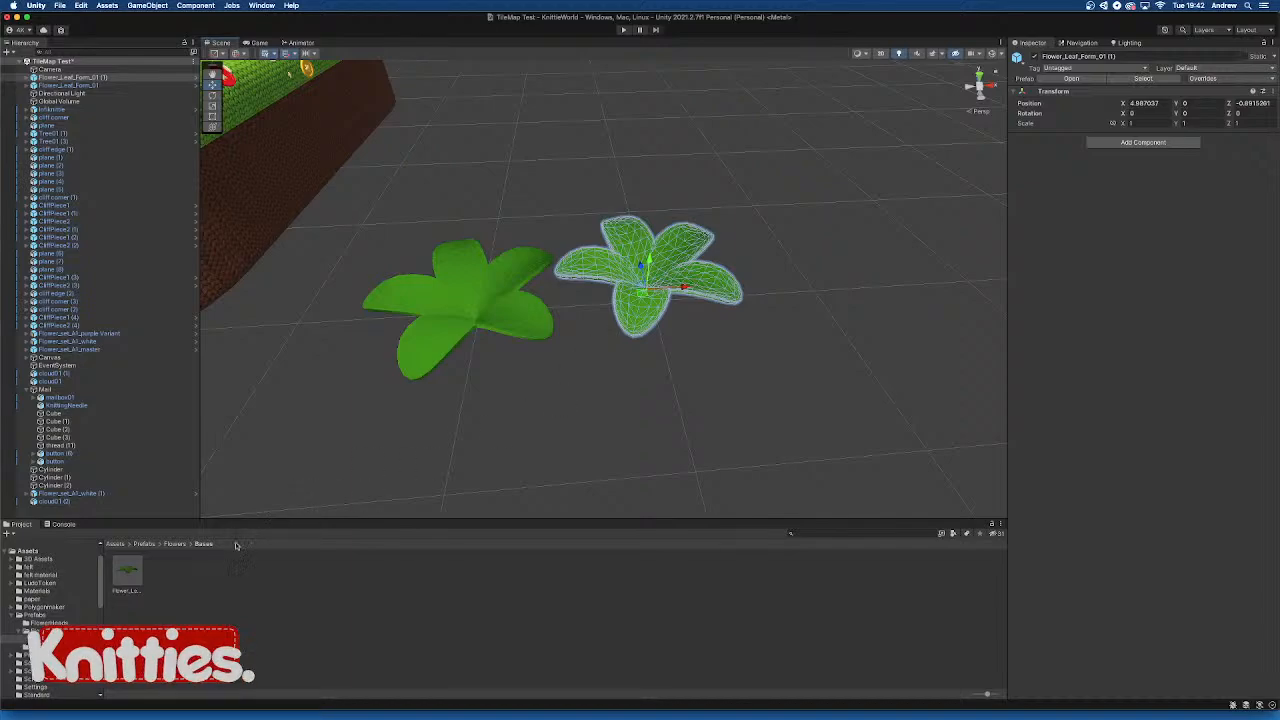
left_click_drag(137, 580, 606, 423)
scroll(740, 373, "down", 5)
left_click_drag(738, 380, 705, 400, "alt")
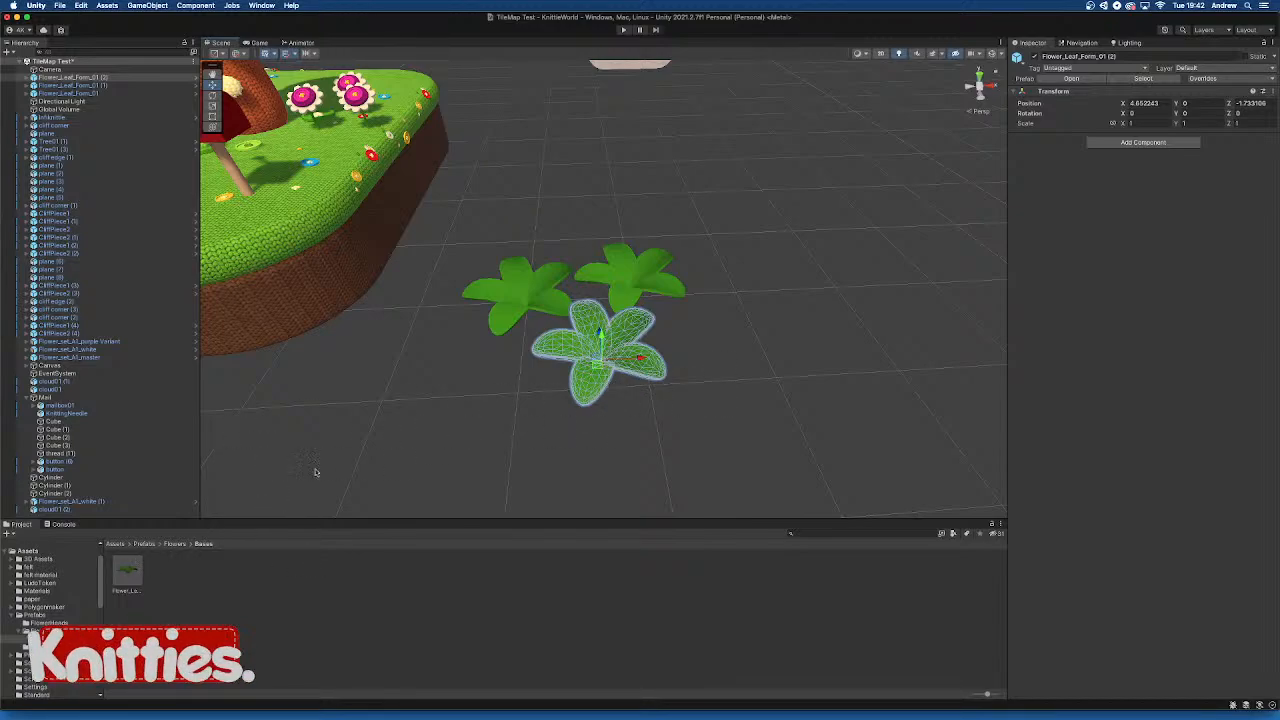
Open the Flower_Leaf_Form_01 prefab, move its front petal away from the centre to about Z -0.29, and view the instances in the scene
double_click(127, 577)
left_click(664, 389)
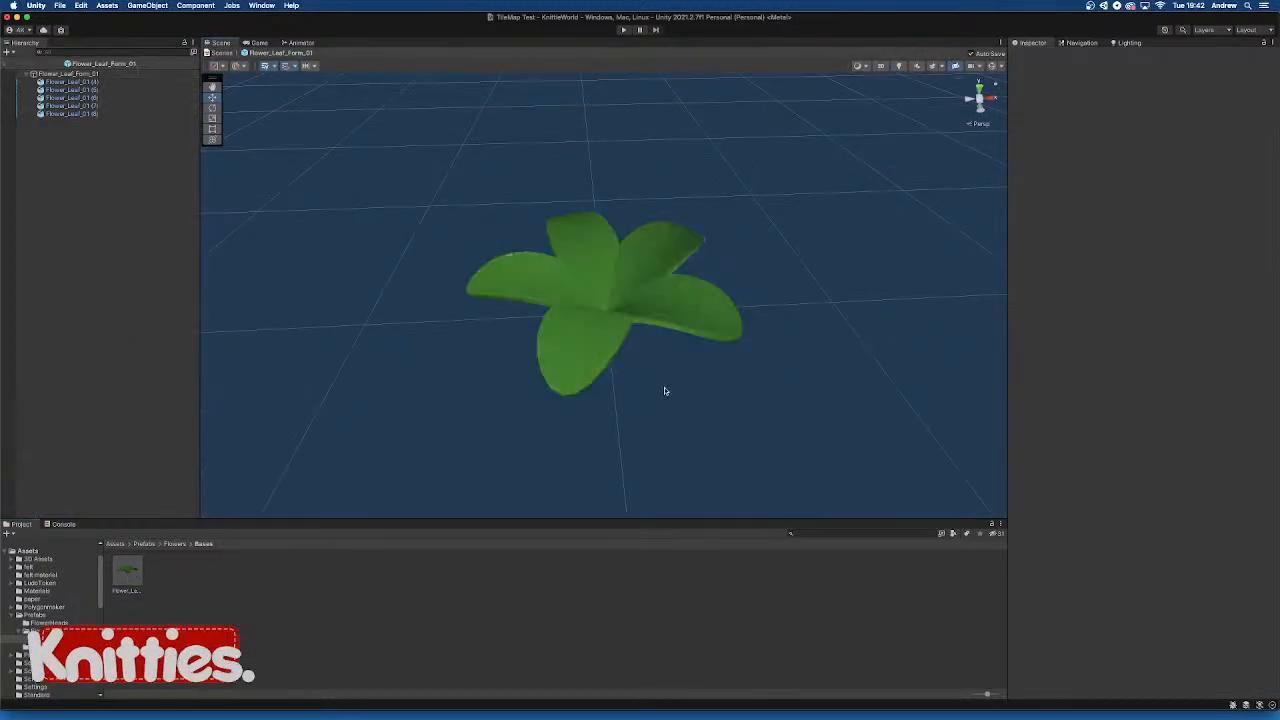
left_click(628, 357)
left_click_drag(628, 357, 657, 414, "alt")
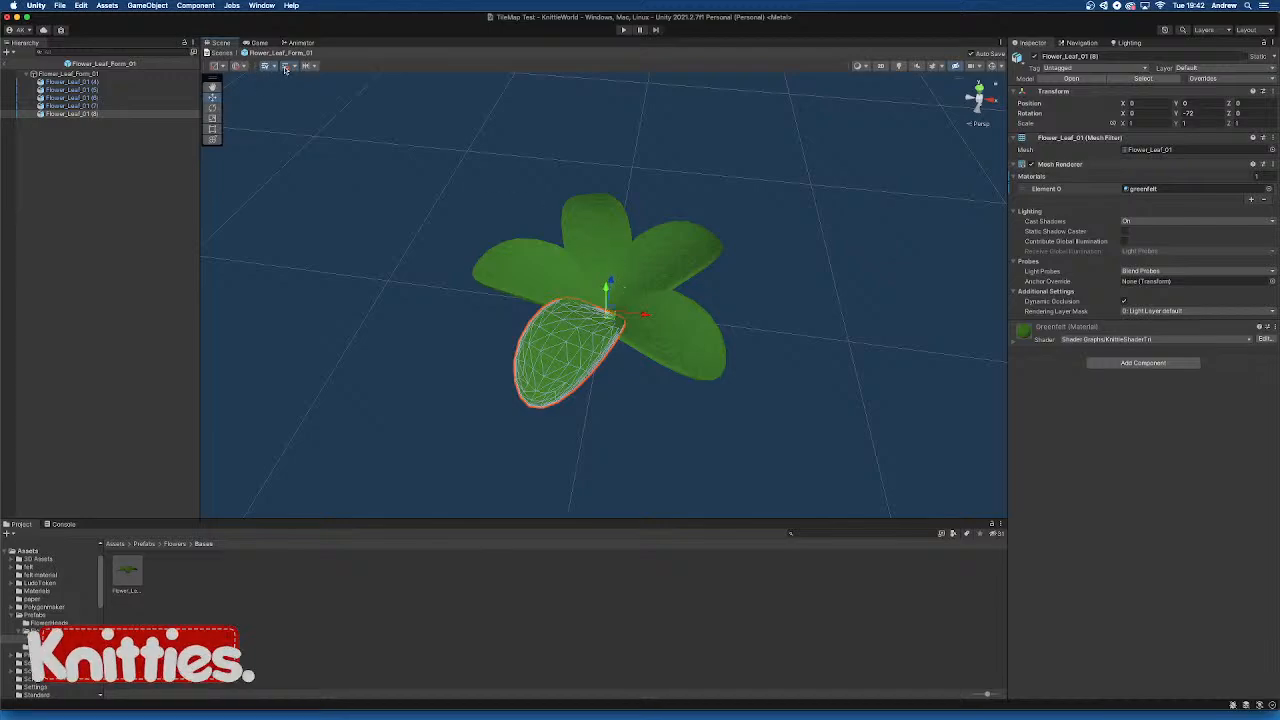
left_click_drag(611, 283, 584, 384)
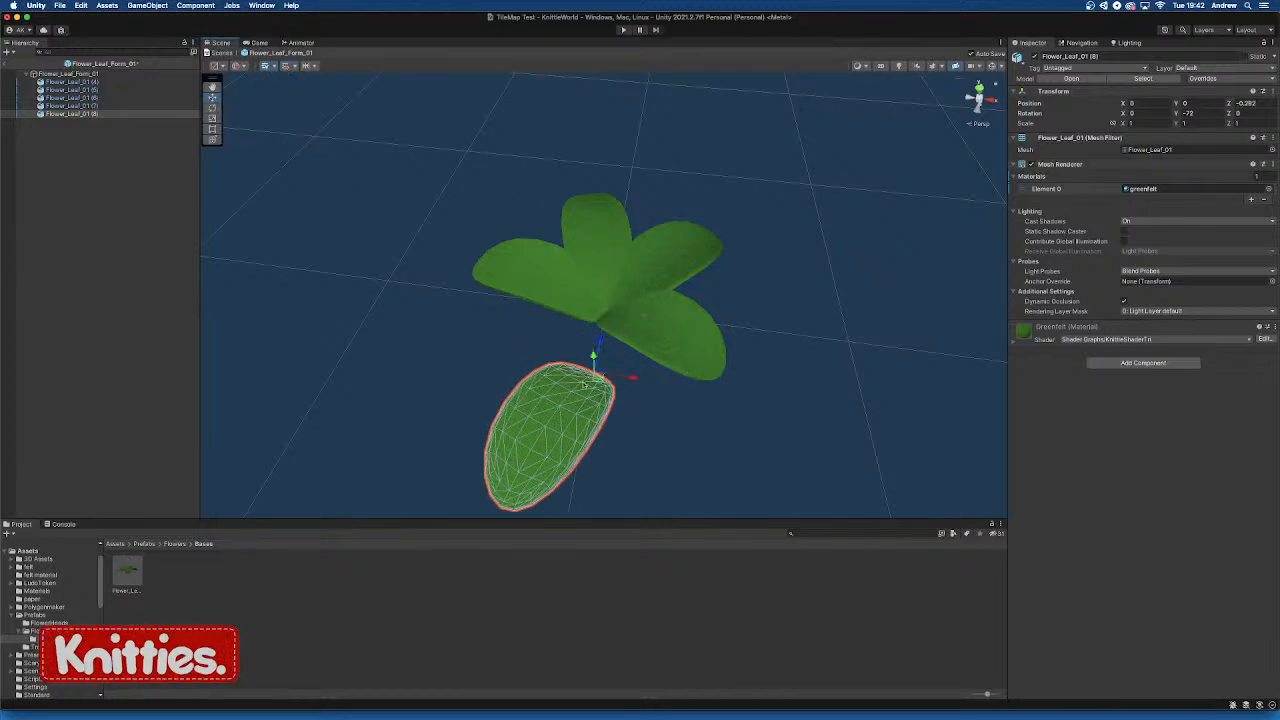
left_click(27, 74)
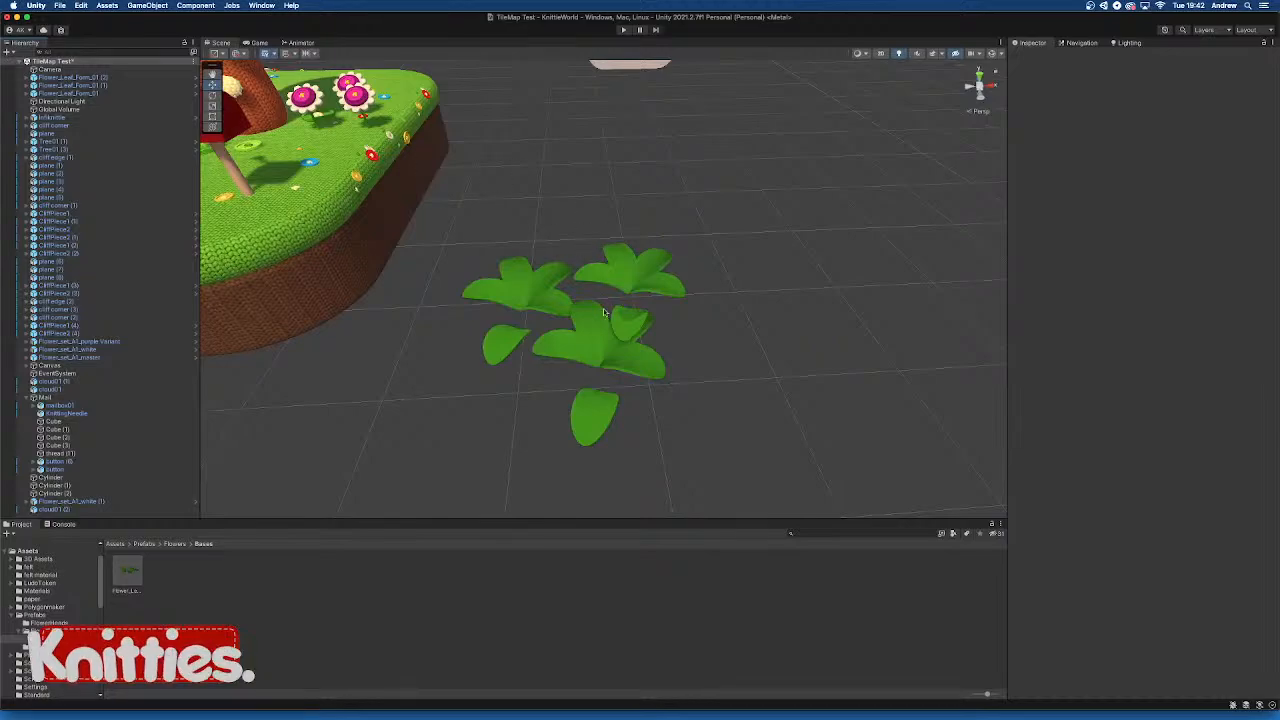
left_click_drag(602, 305, 543, 342, "alt")
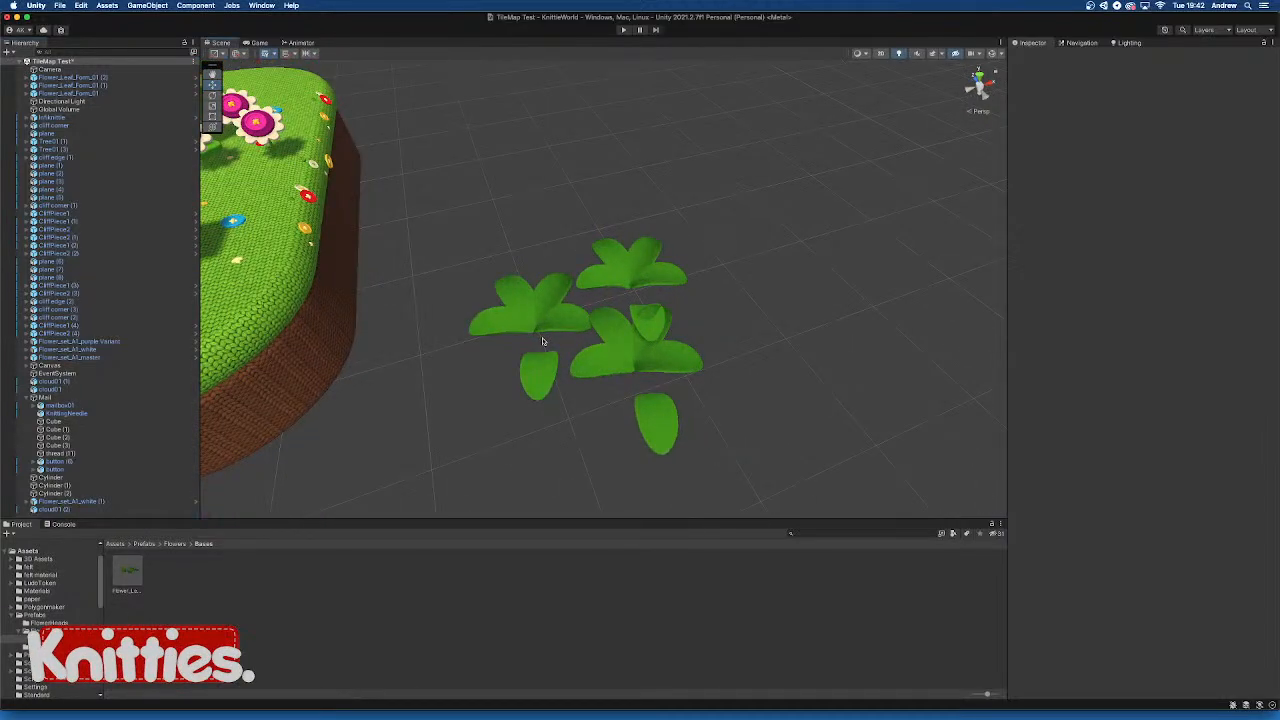
Reopen the Flower_Leaf_Form_01 prefab, set the displaced petal's Z position to 0, and return to the scene
double_click(126, 573)
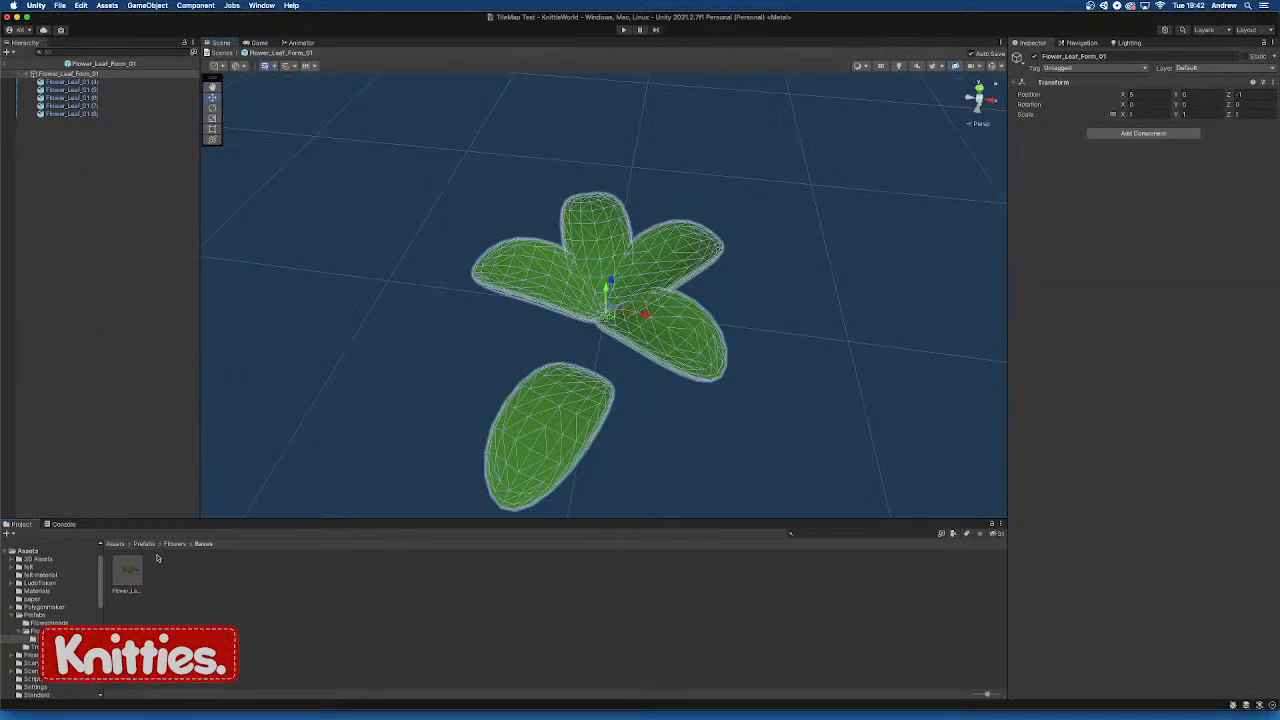
left_click(606, 372)
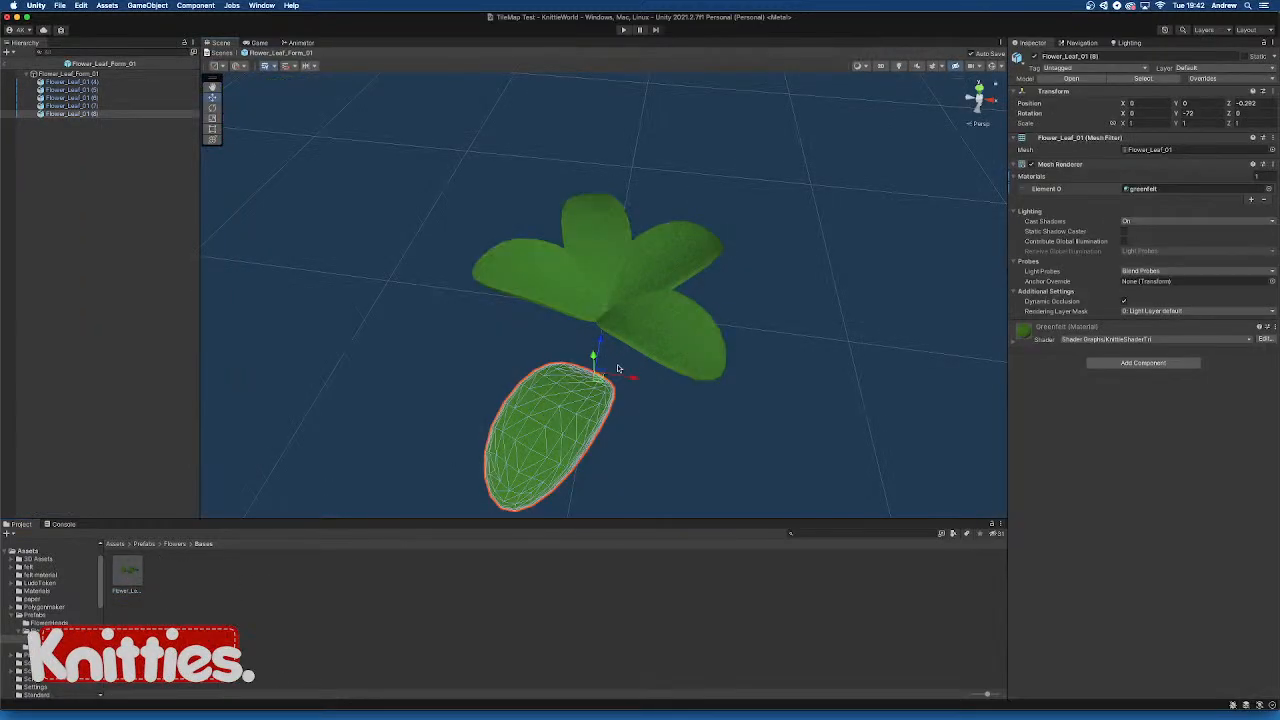
left_click(1259, 103)
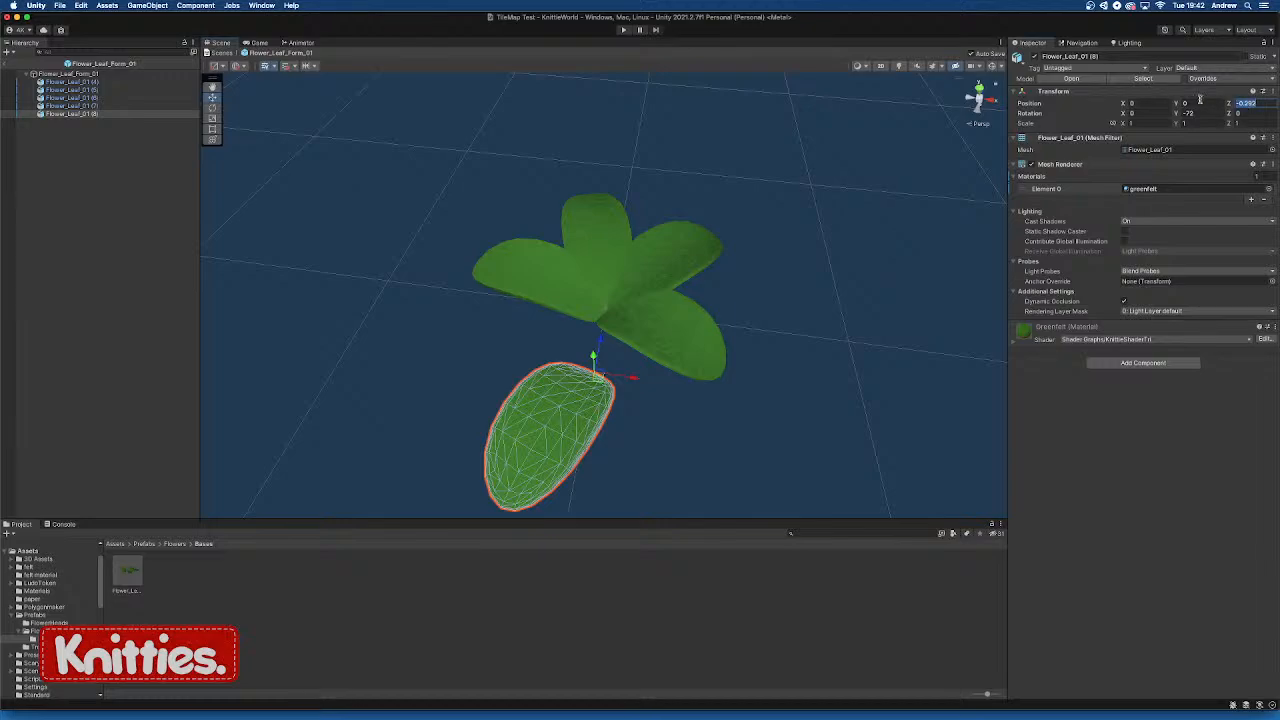
type("0")
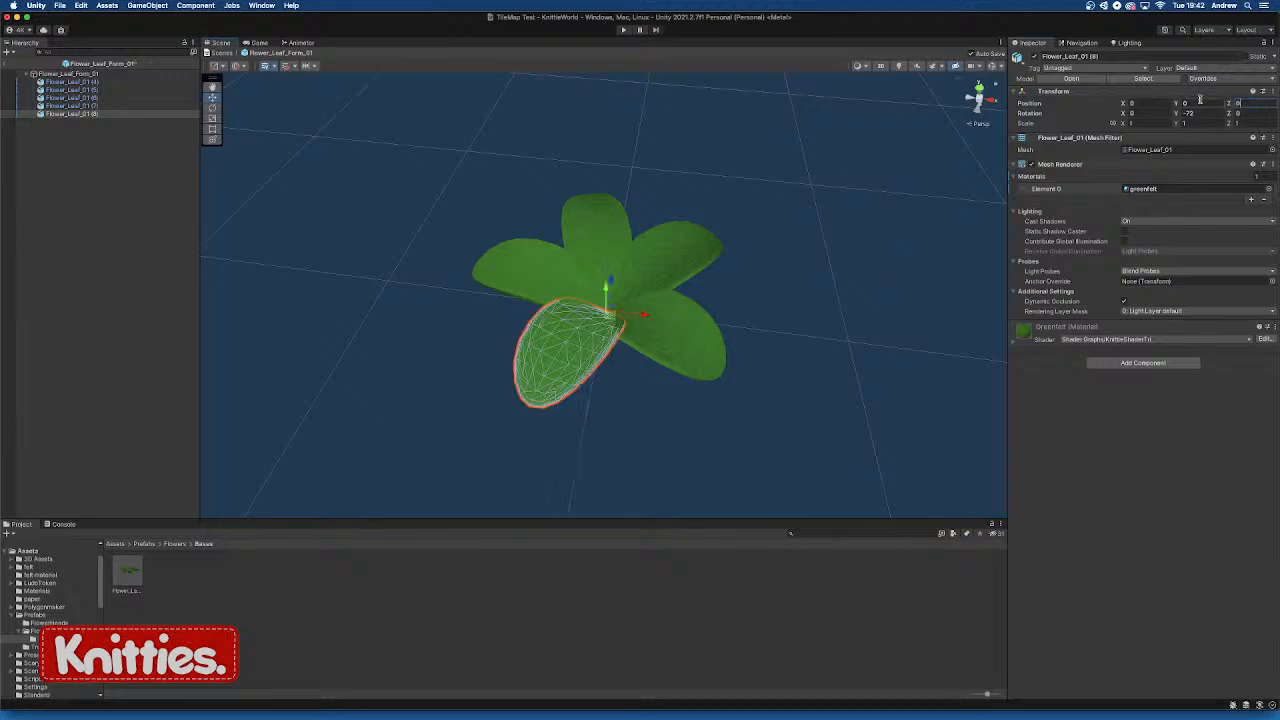
left_click(742, 288)
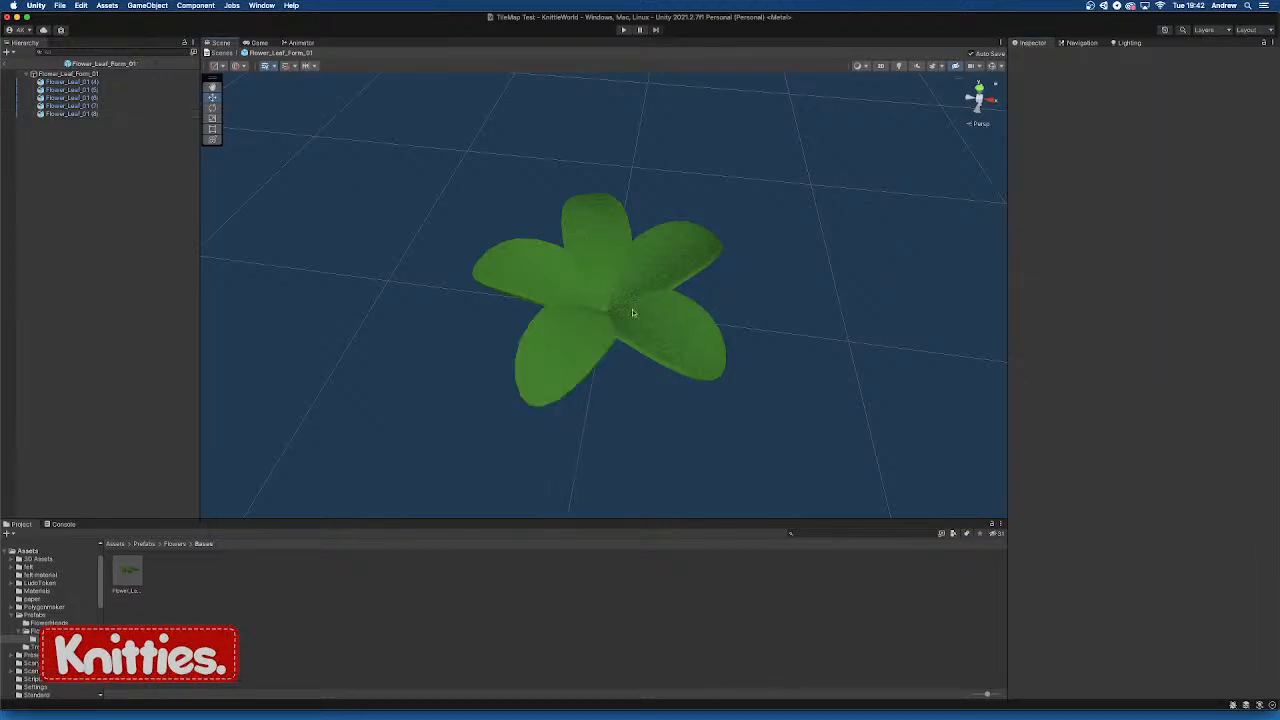
left_click(41, 62)
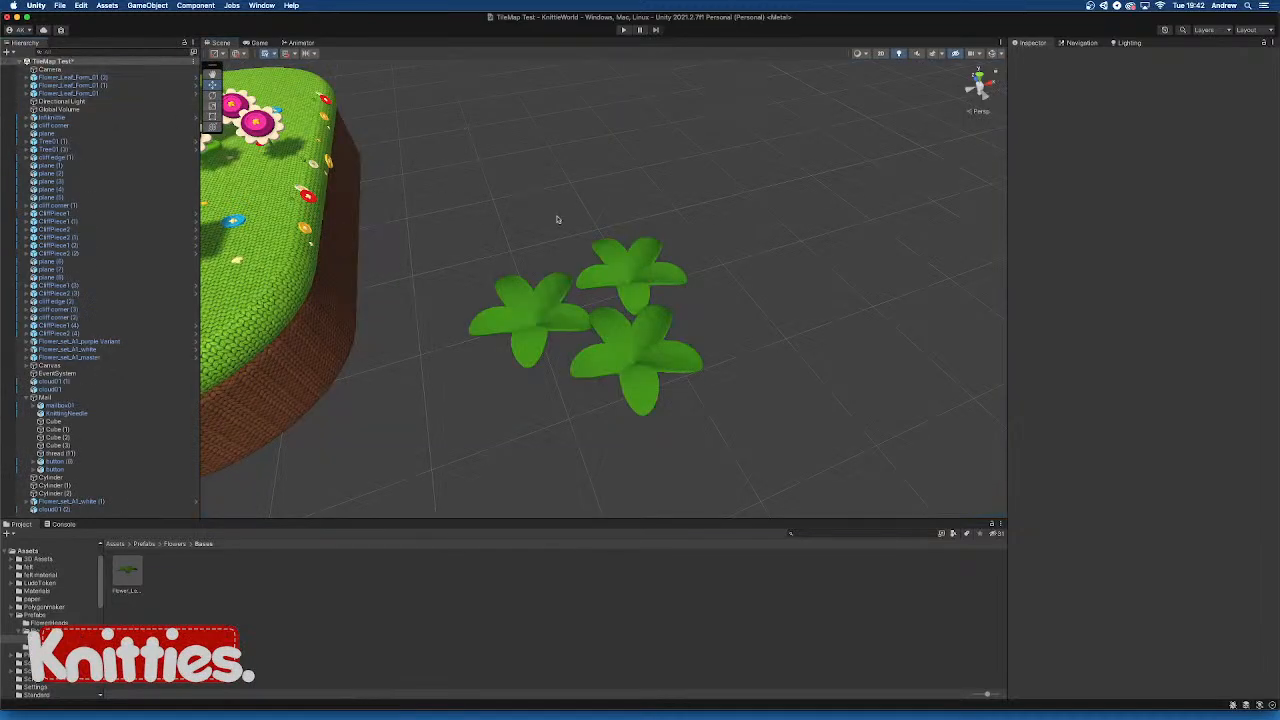
Delete the frontmost of the three green flower instances from the scene
left_click(661, 365)
key("Delete")
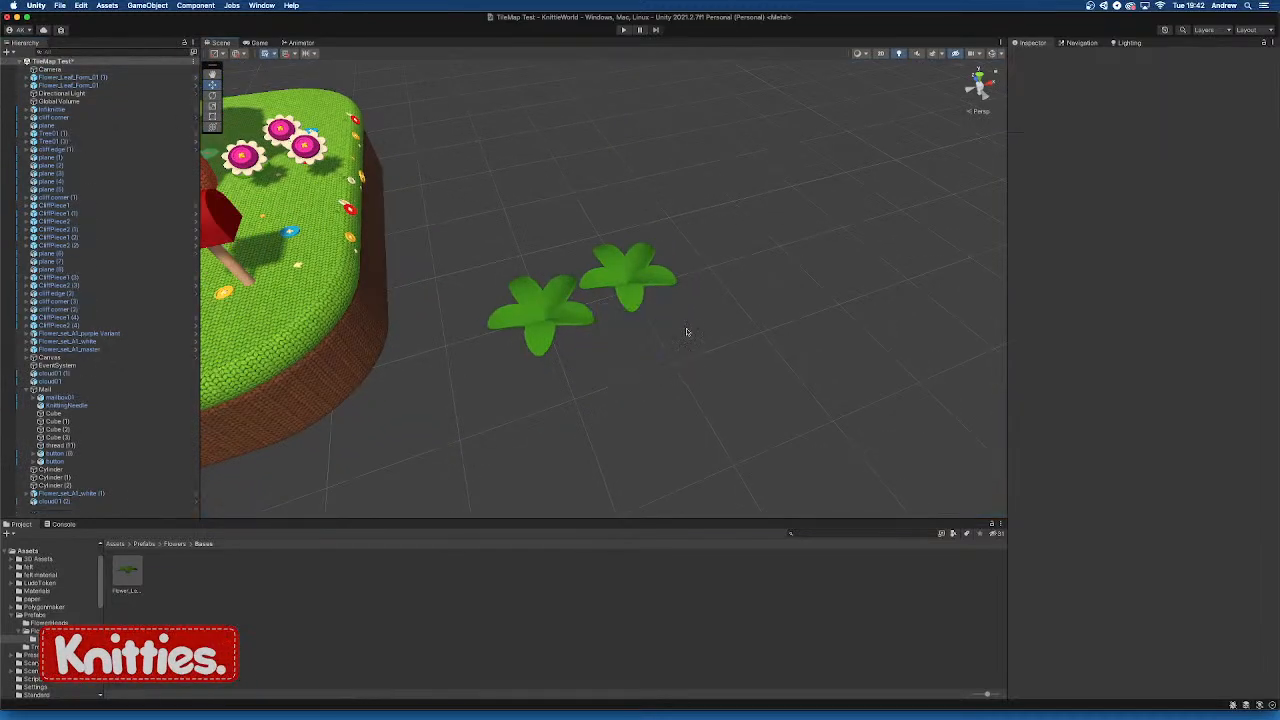
Delete the two remaining Flower_Leaf_Form_01 instances from the empty ground beside the island
left_click(632, 275)
key("Delete")
left_click(530, 329)
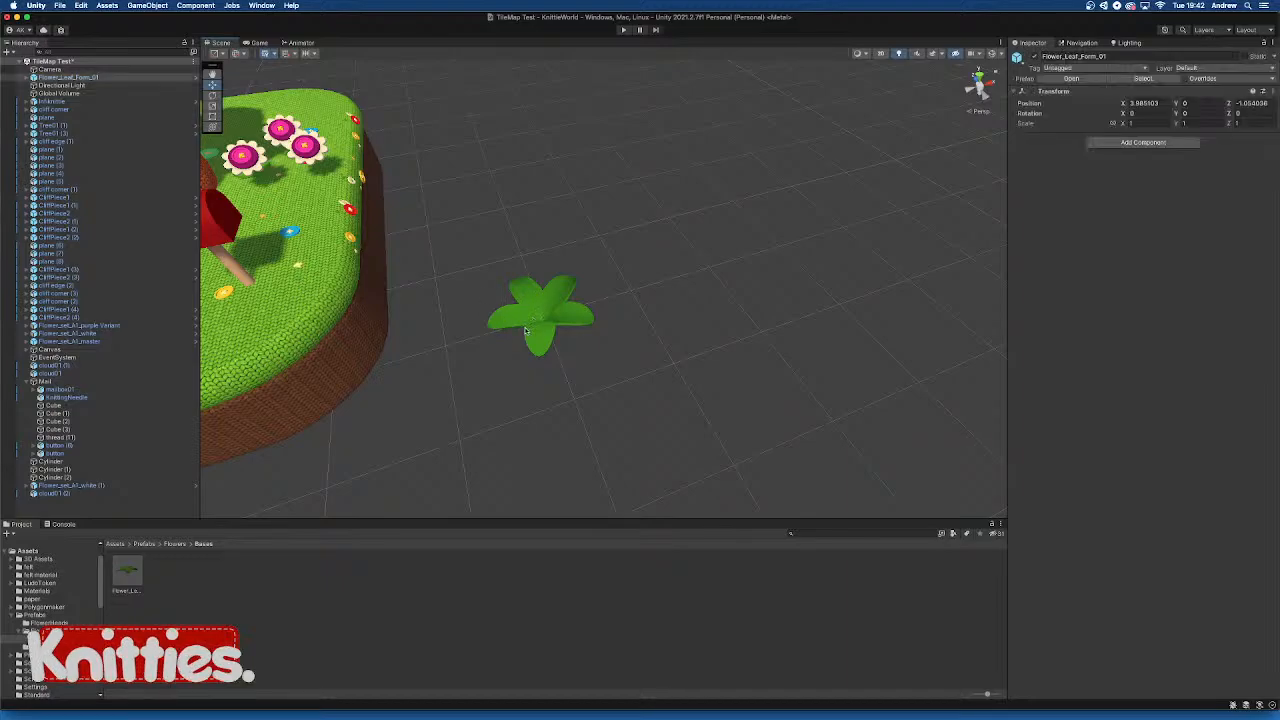
key("Delete")
Locate the orange flower cluster's prefab, Flower_set_A1_master, in the Flowers folder and open it for editing
middle_click_drag(526, 329, 781, 328)
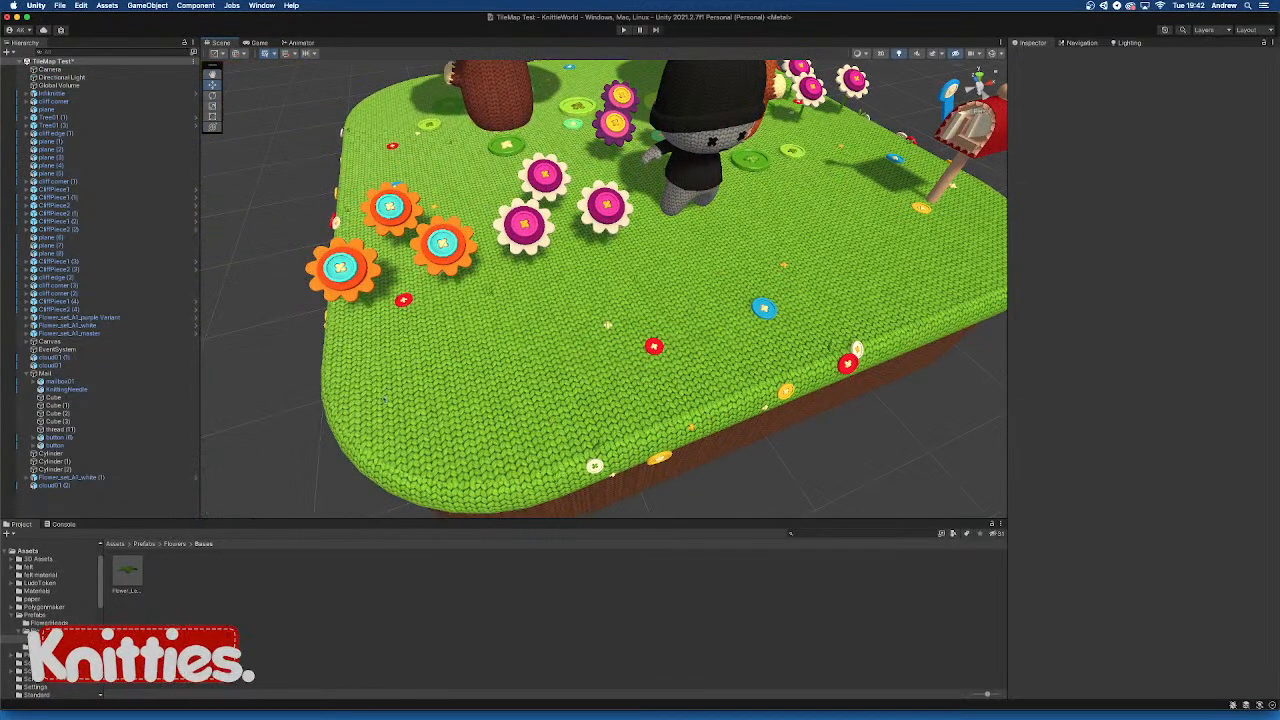
scroll(673, 245, "up", 2)
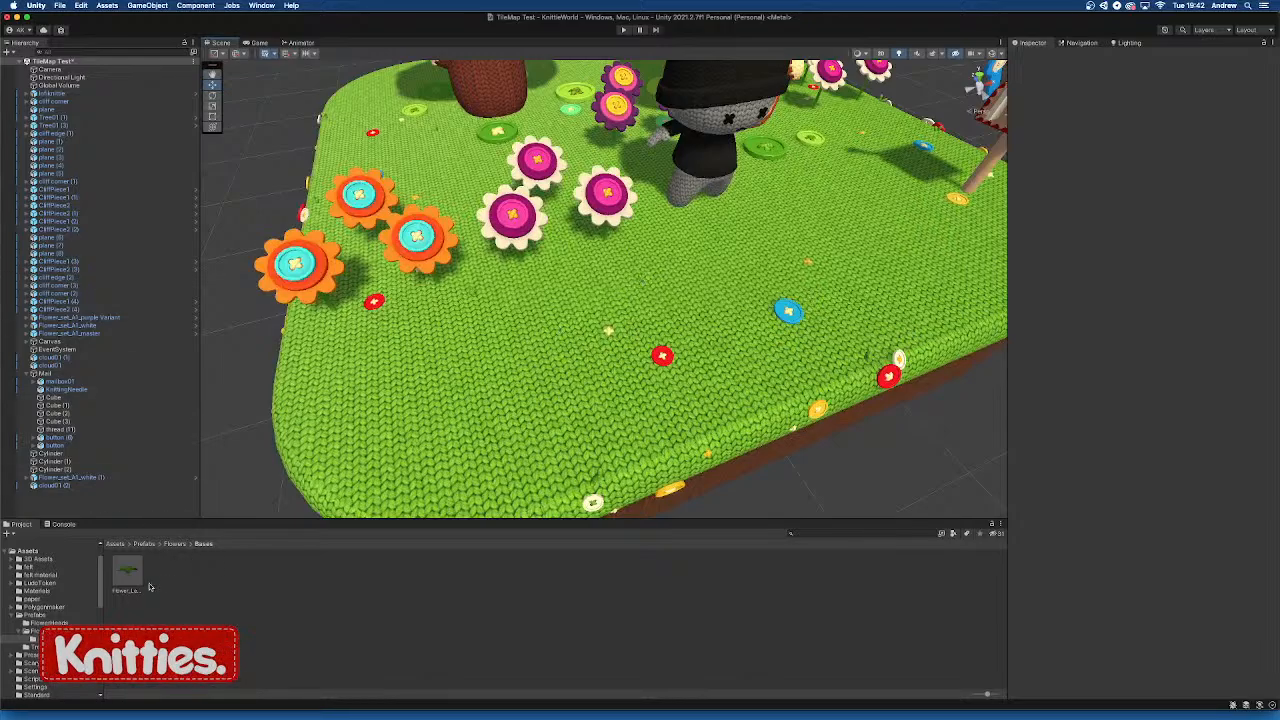
left_click_drag(414, 376, 522, 234, "alt")
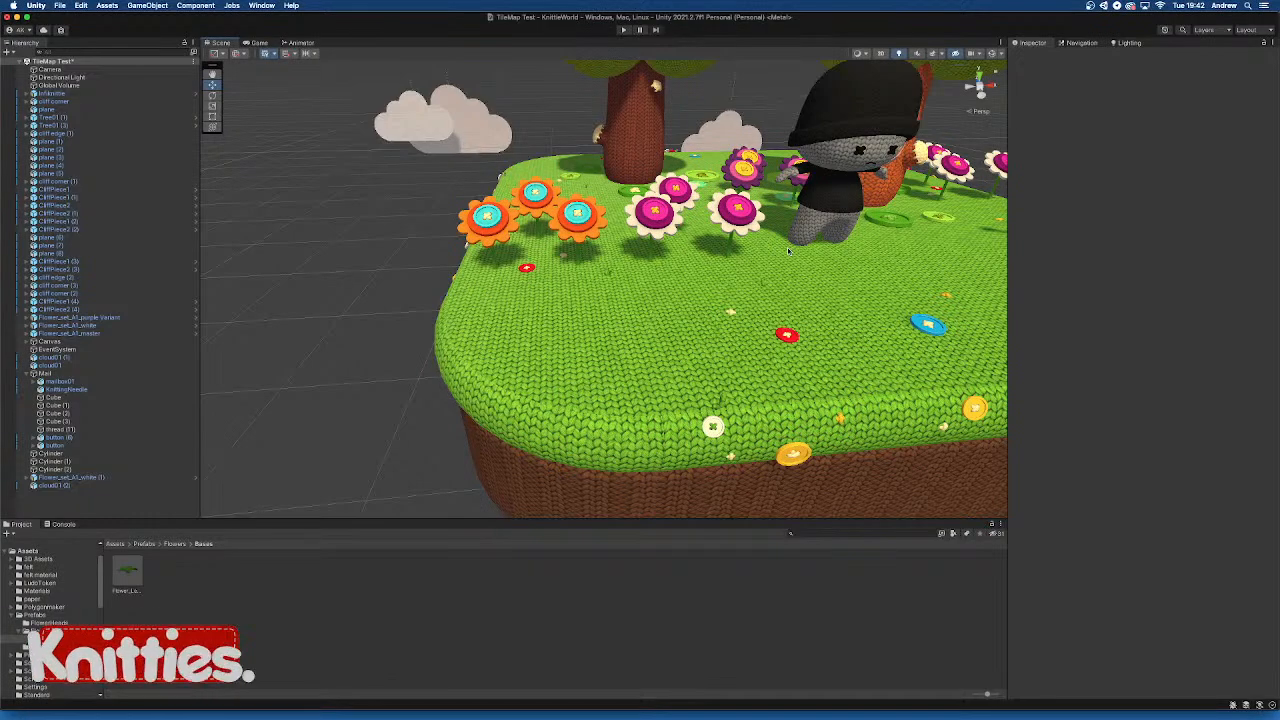
left_click_drag(689, 243, 733, 273, "alt")
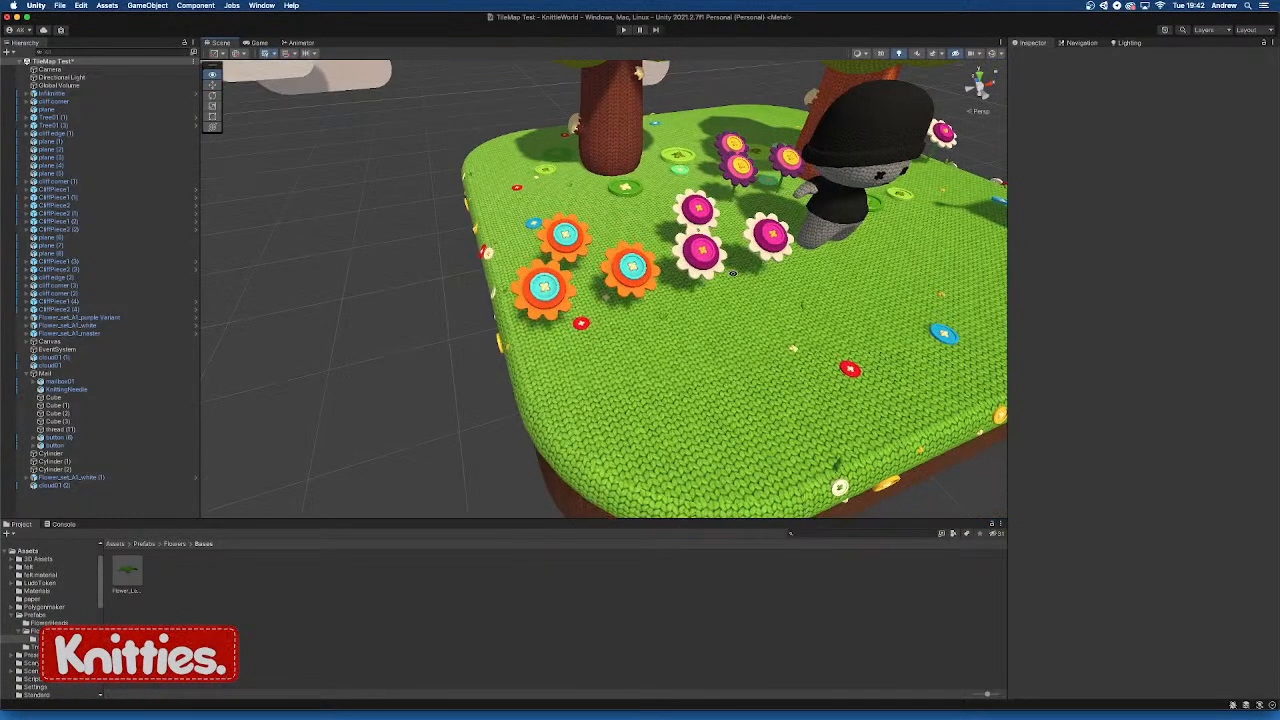
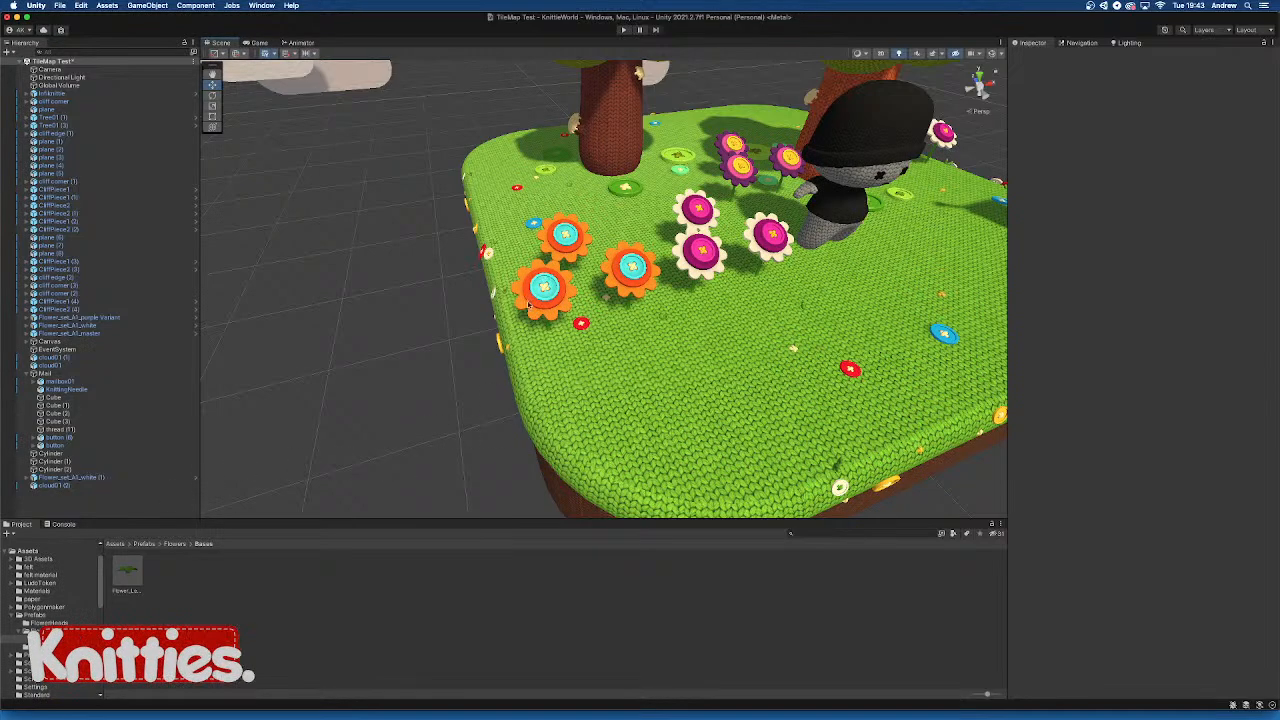
left_click(176, 544)
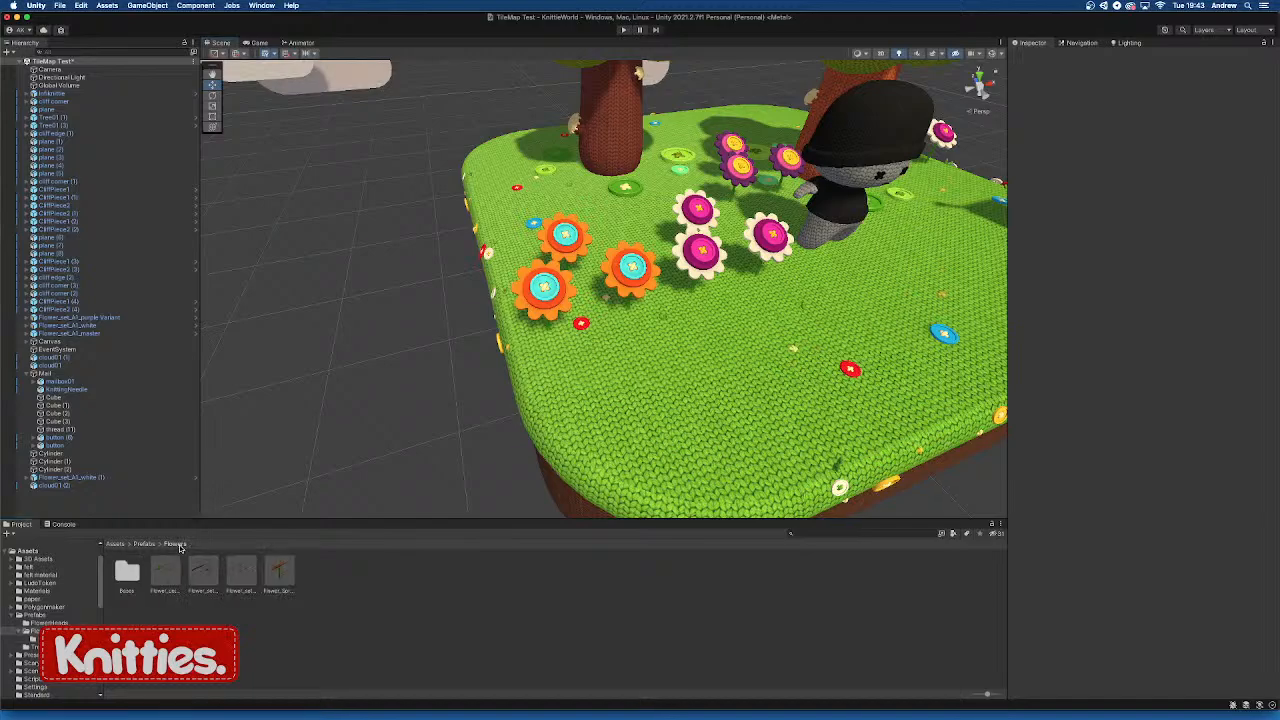
left_click(165, 574)
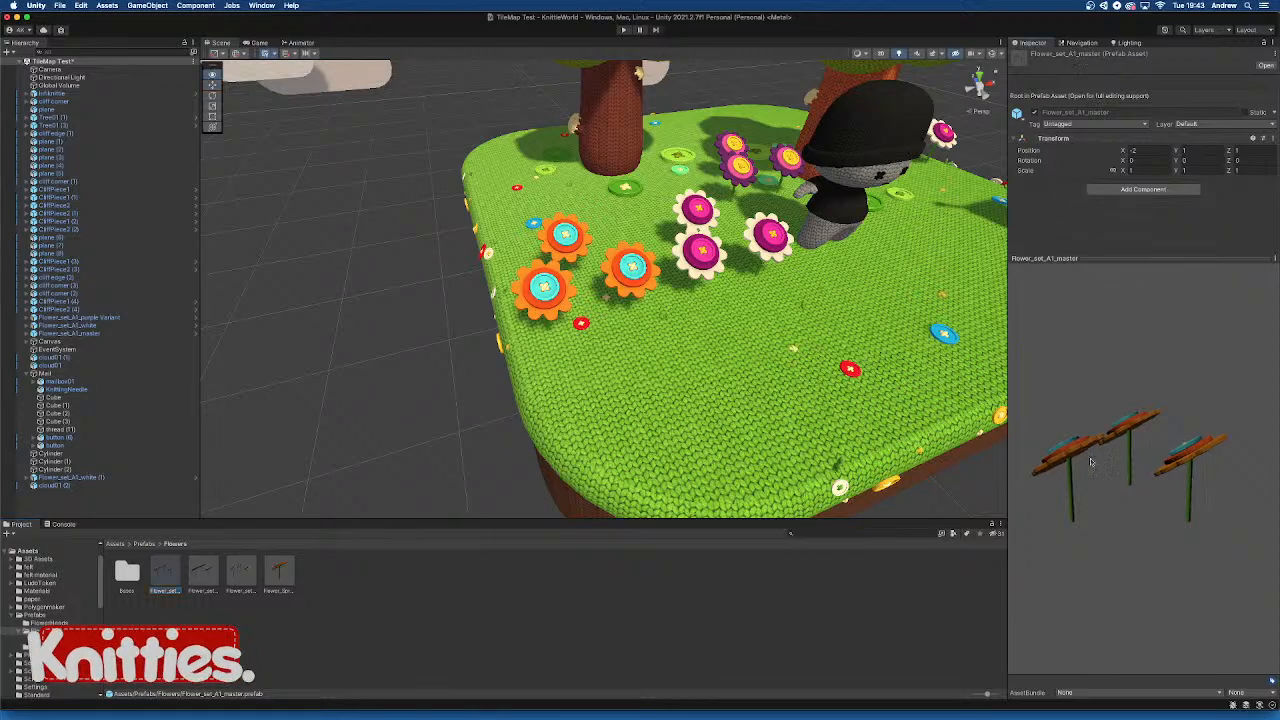
left_click_drag(1084, 456, 1175, 483)
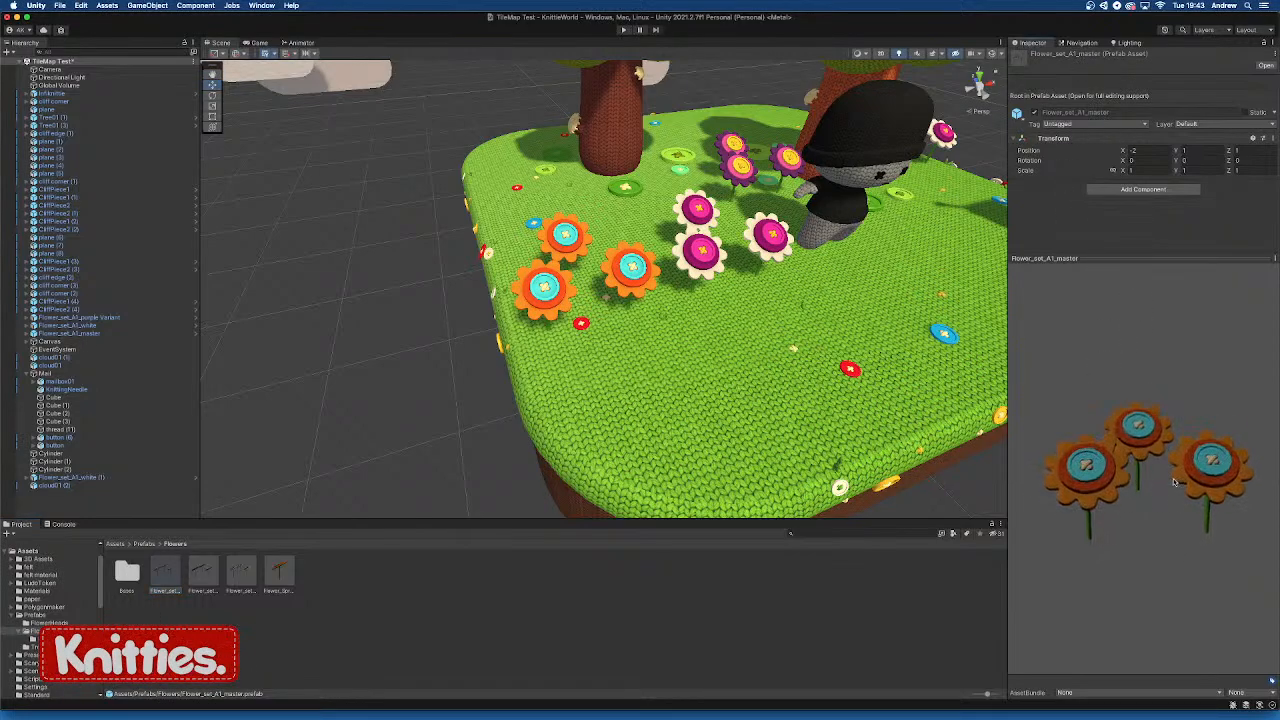
double_click(165, 576)
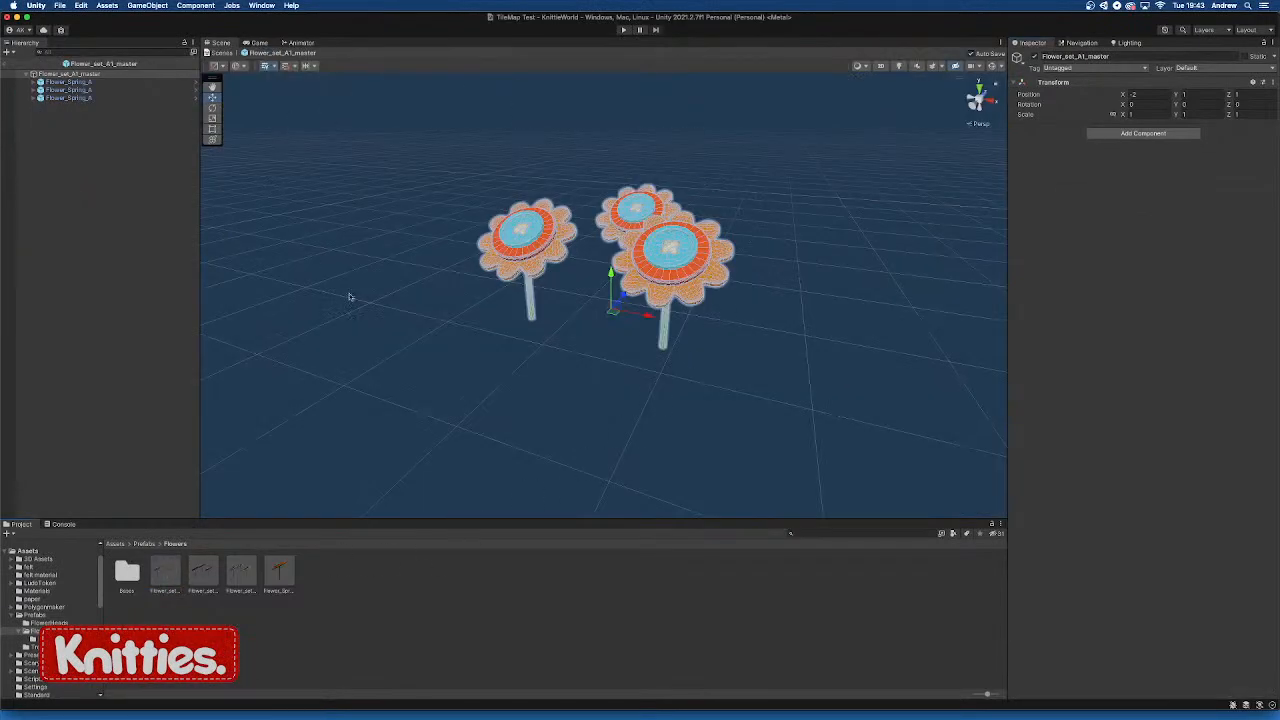
Add a Flower_Leaf_Form_01 instance from the Bases folder to the Flower_set_A1_master prefab
double_click(126, 572)
left_click_drag(127, 575, 640, 428)
scroll(687, 405, "down", 4)
left_click_drag(607, 299, 643, 240, "alt")
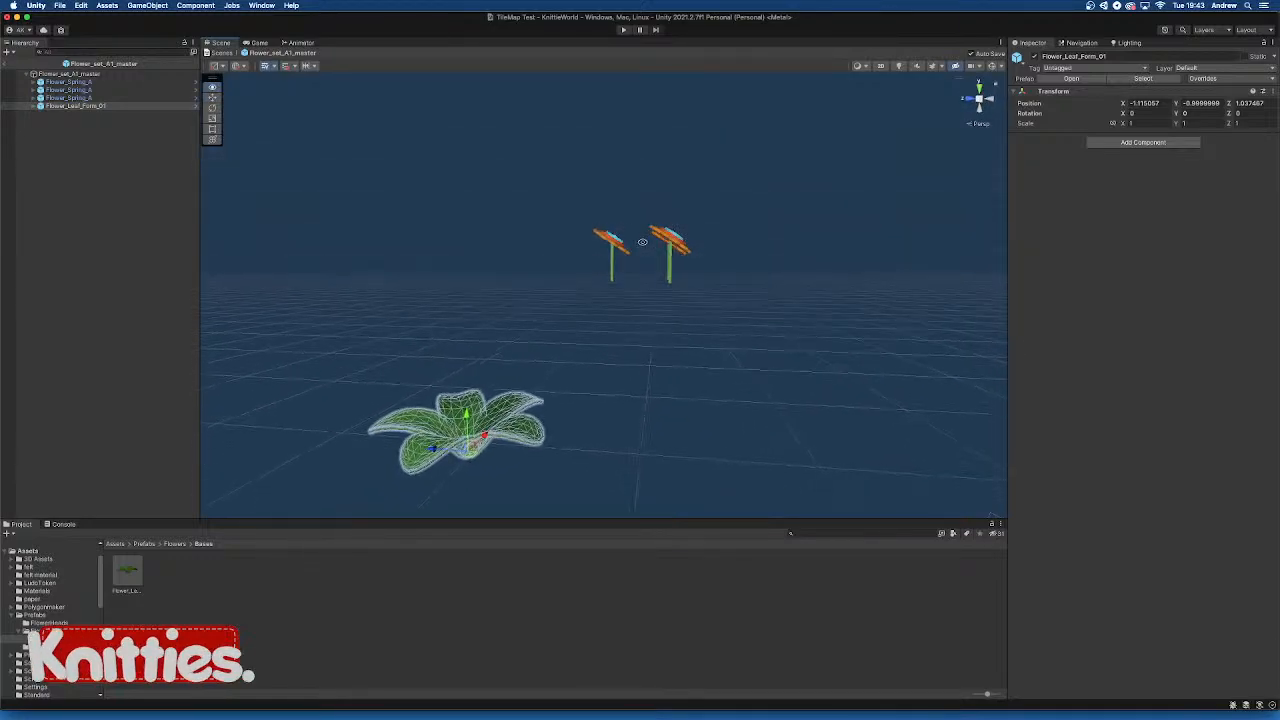
Position the leaf base under the rear flower at X 0, Y 0, Z 0.301 and scale it uniformly to about 0.46
left_click_drag(467, 408, 466, 333)
key("super+z")
left_click_drag(469, 408, 608, 237)
left_click_drag(608, 267, 657, 269, "alt")
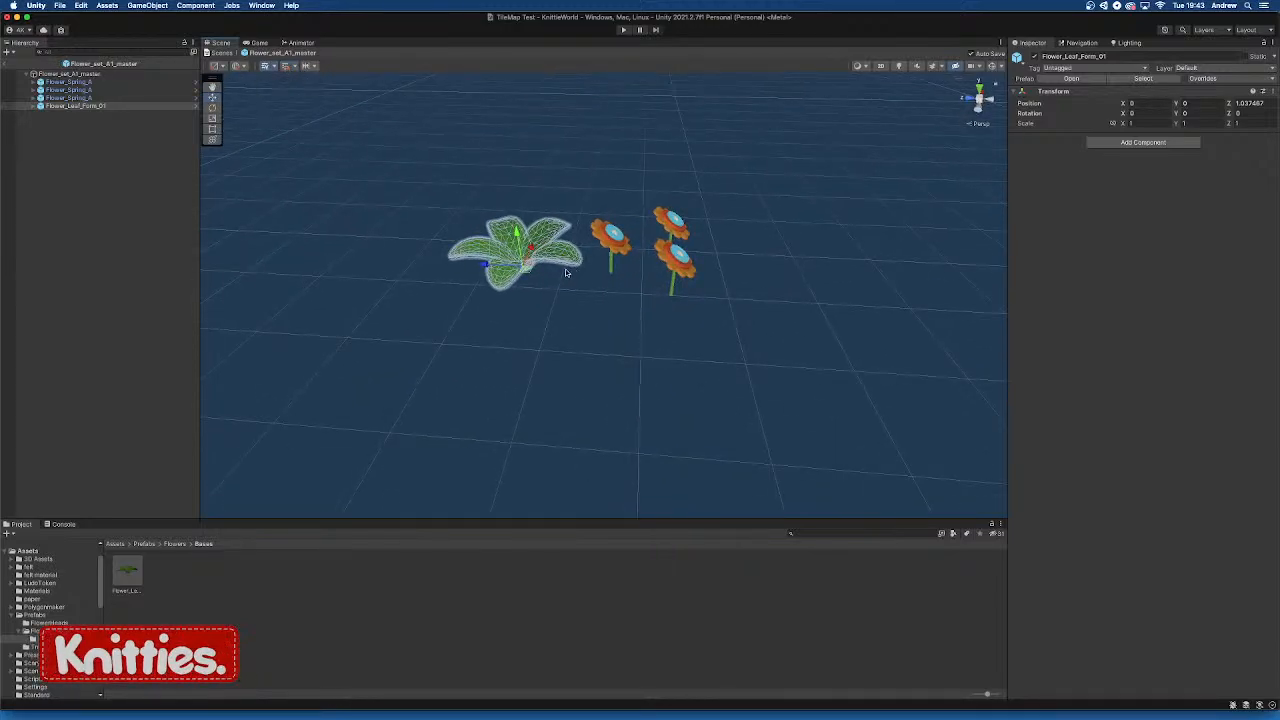
left_click_drag(565, 272, 413, 320, "alt")
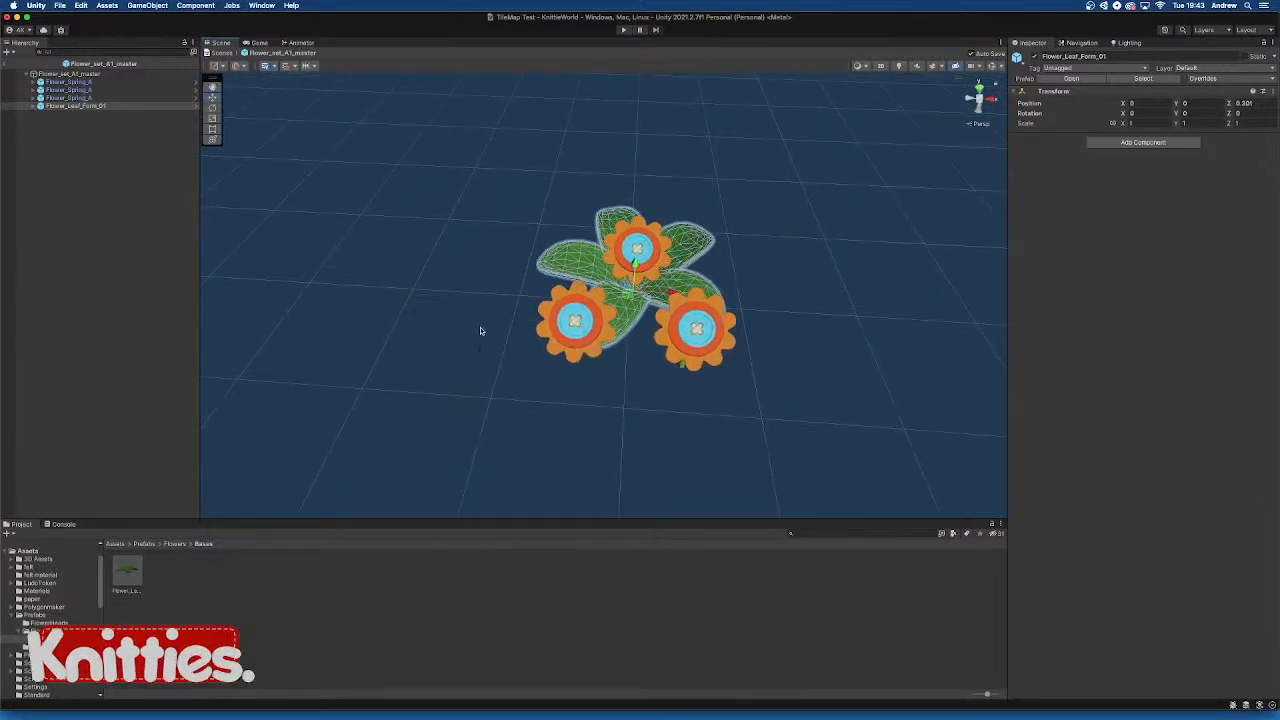
left_click_drag(633, 290, 648, 350)
left_click(803, 274)
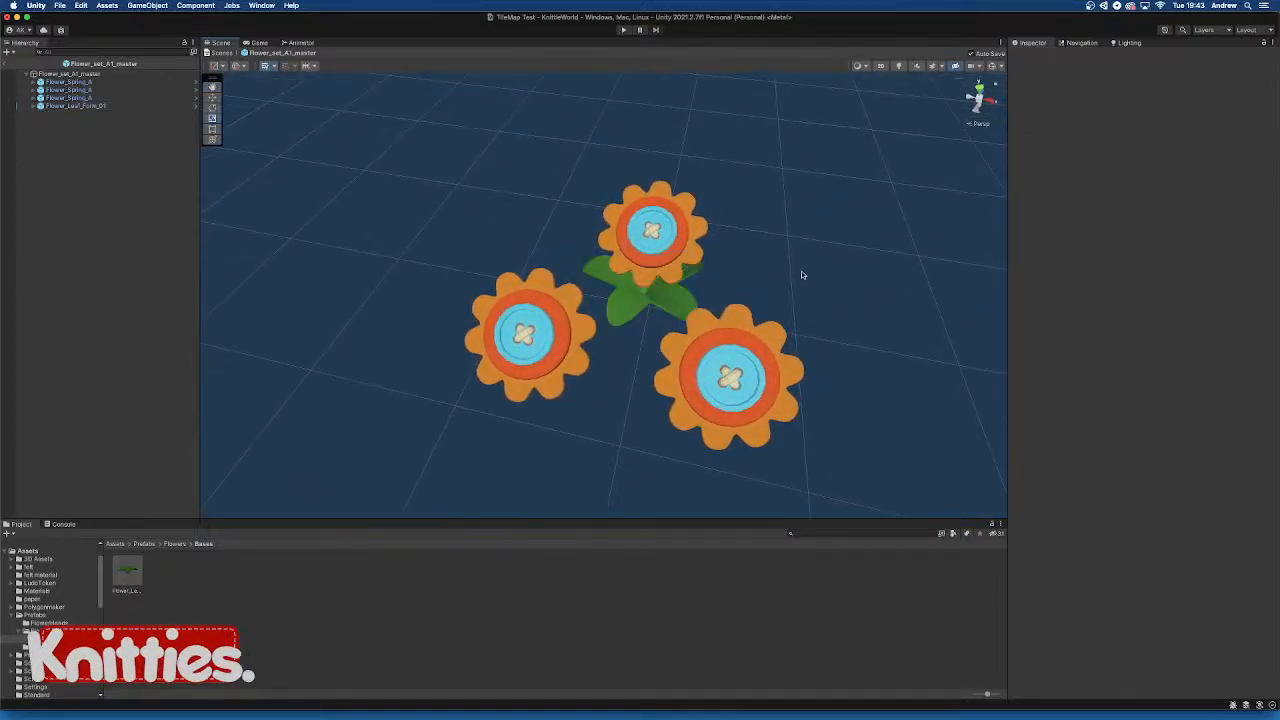
Examine the size and placement of the rear flower's leaf base from several angles
scroll(802, 275, "down", 3)
left_click_drag(746, 311, 429, 316, "alt")
scroll(686, 341, "up", 10)
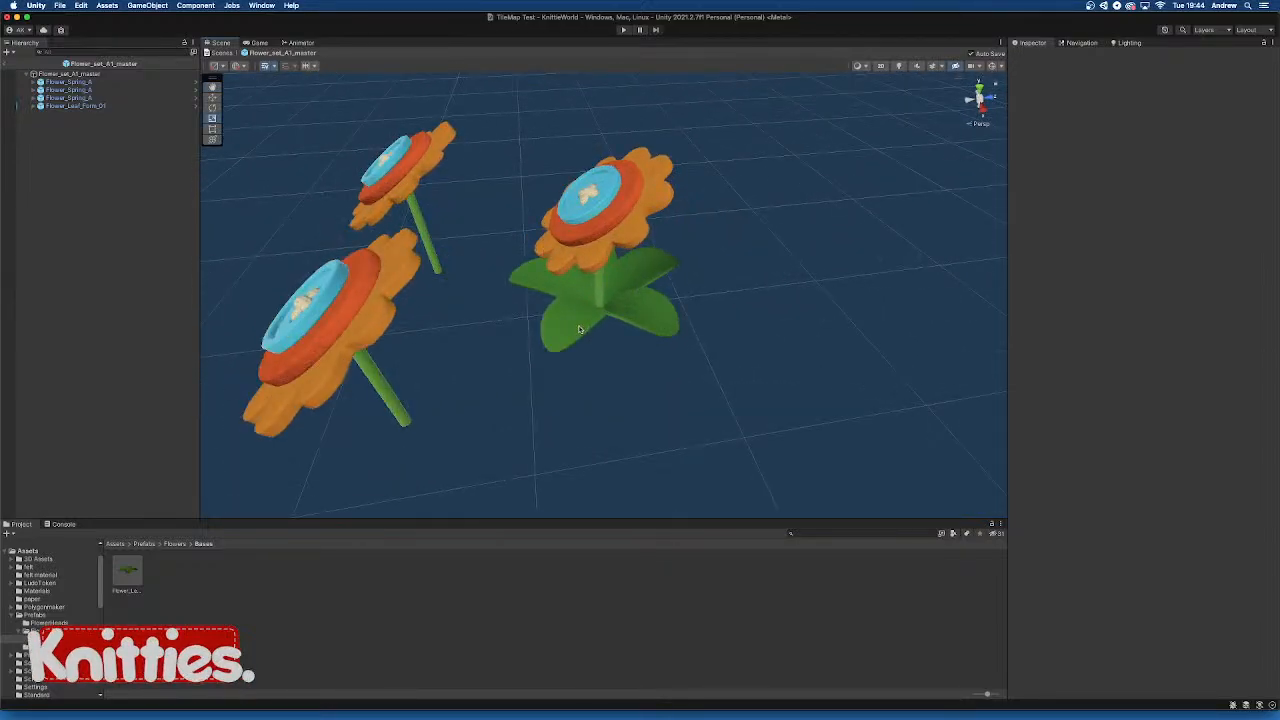
scroll(600, 322, "down", 2)
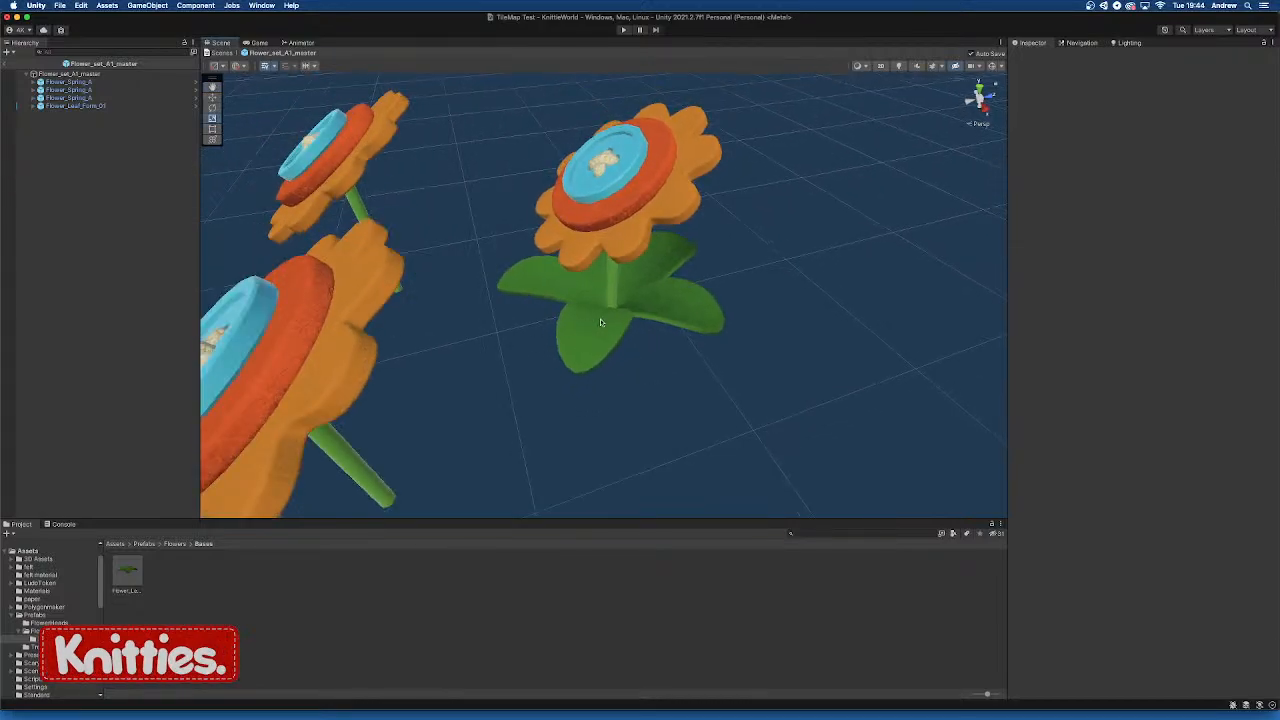
left_click_drag(568, 316, 625, 365, "alt")
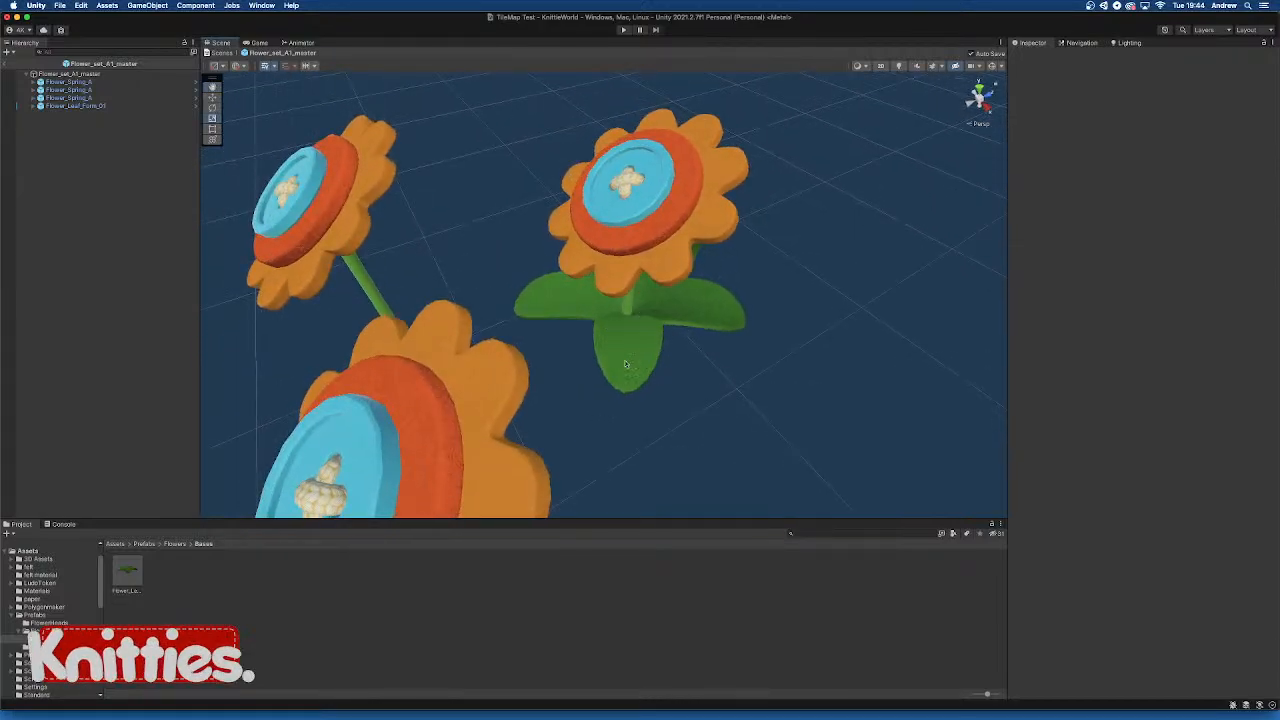
scroll(660, 340, "down", 5)
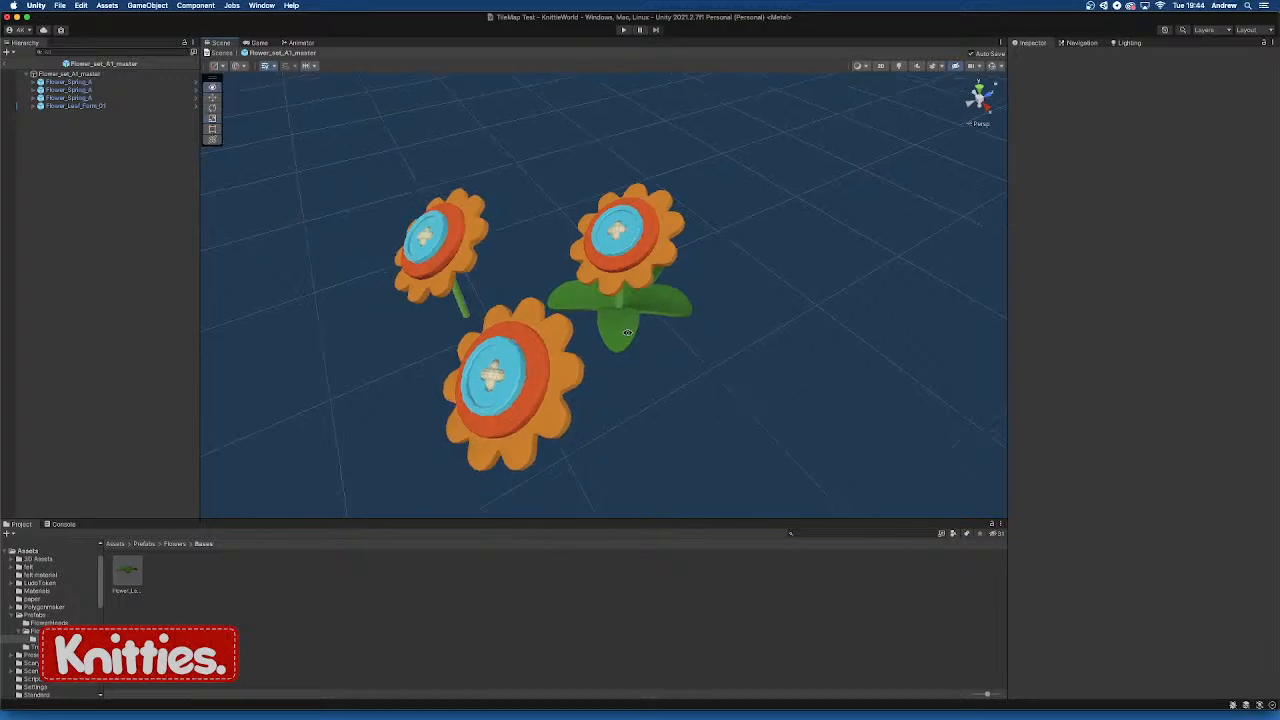
left_click_drag(680, 313, 762, 311, "alt")
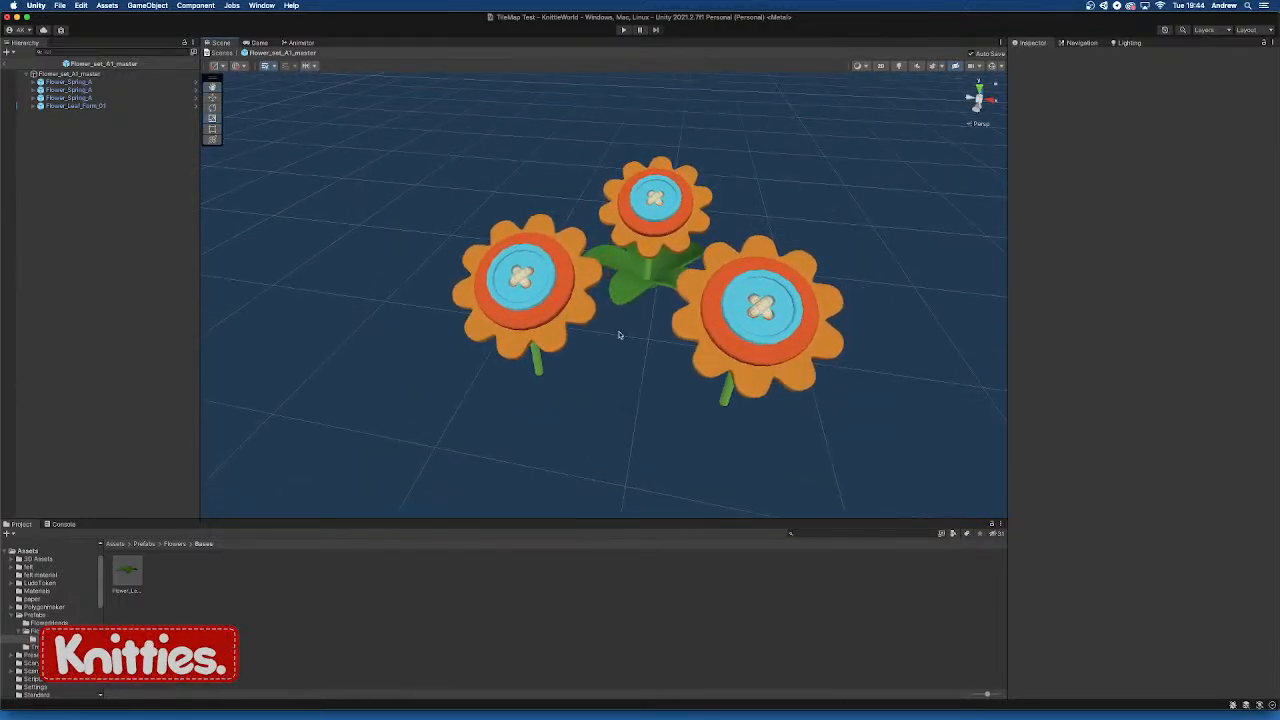
scroll(619, 335, "down", 1)
Duplicate the rear flower's leaf base and move the copy under the front-right flower at about X 0.26, Z -0.18
left_click(631, 291)
left_click_drag(631, 291, 662, 318, "alt")
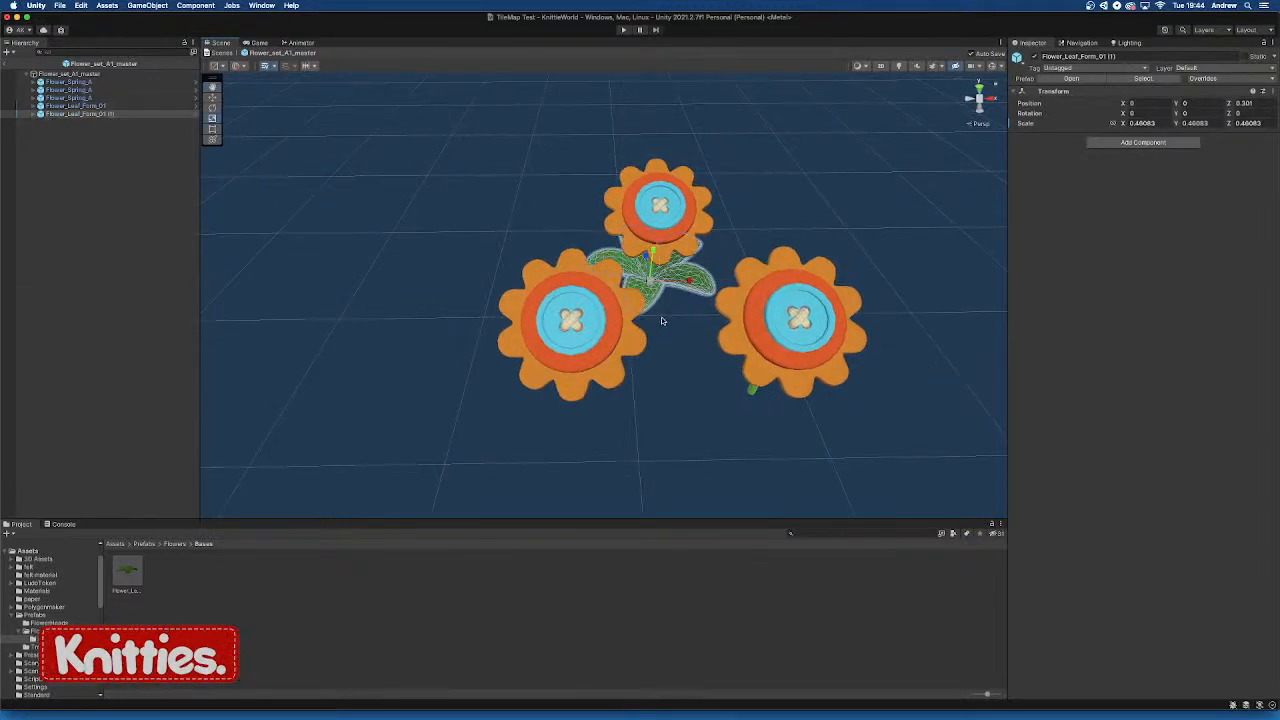
left_click_drag(636, 310, 689, 311, "alt")
left_click_drag(642, 262, 754, 333)
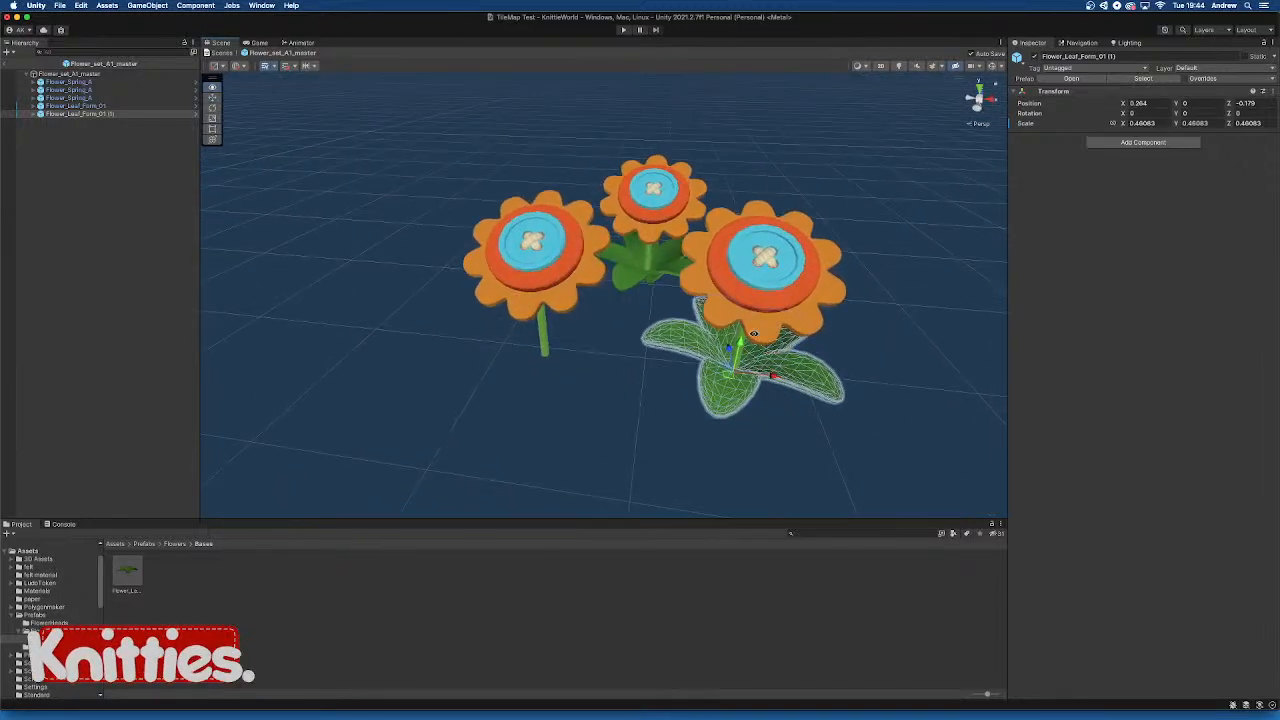
Fine-tune the front-right leaf base's position to X 0.26 and rotate it to about 22° around Y
left_click_drag(779, 377, 743, 408)
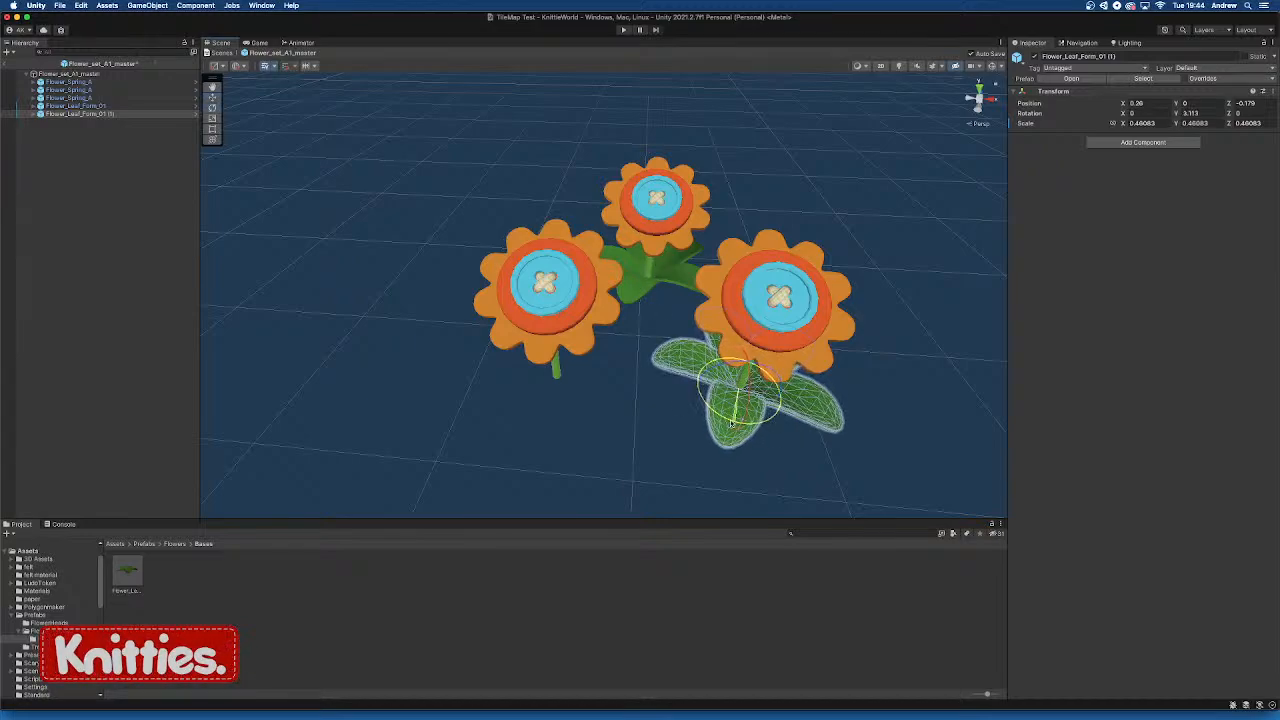
left_click_drag(723, 422, 710, 418)
left_click(589, 390)
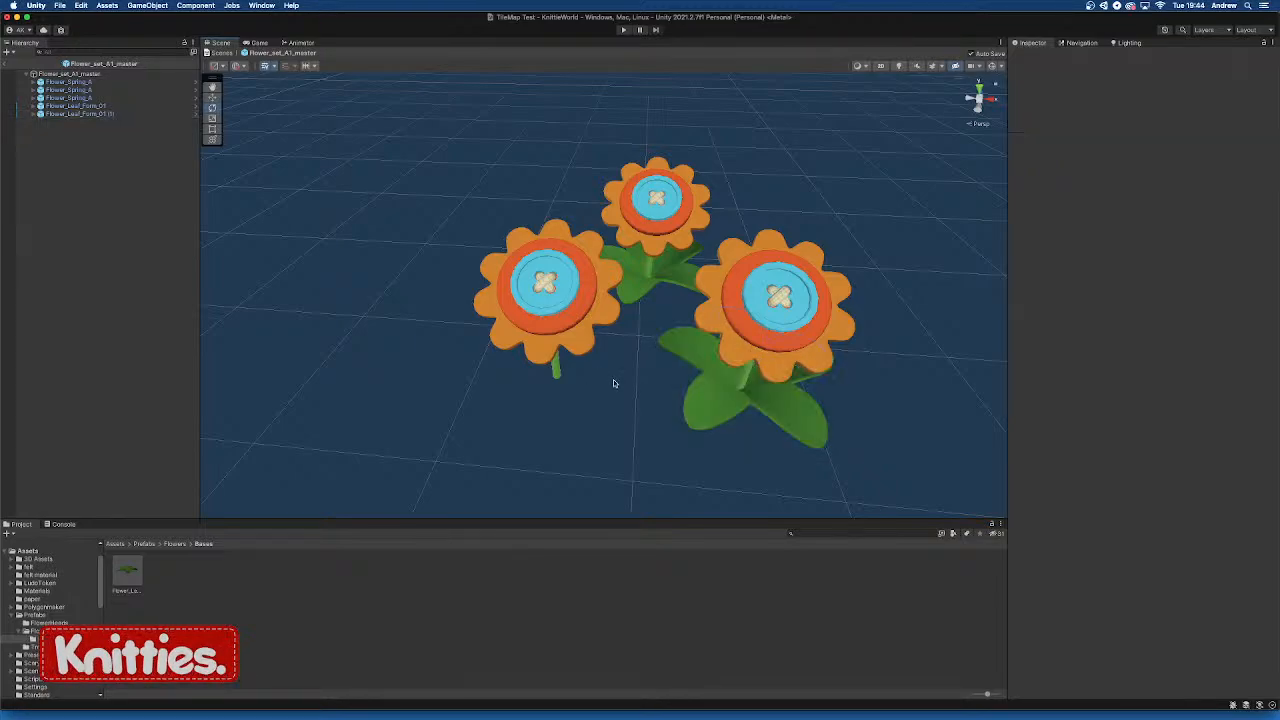
Duplicate the front-right leaf base and move the copy under the front-left flower at about X -0.26, Z -0.18
left_click_drag(613, 379, 677, 294, "alt")
left_click_drag(700, 430, 663, 394, "alt")
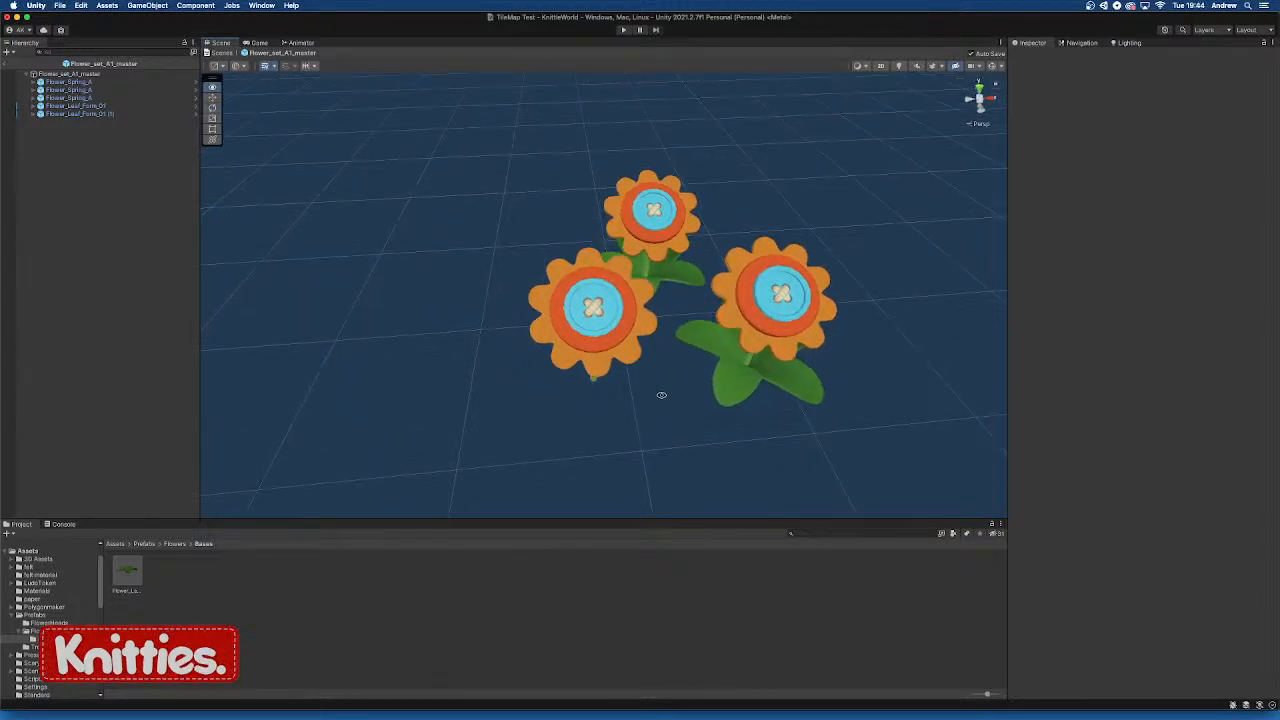
left_click(714, 422)
key("super+d")
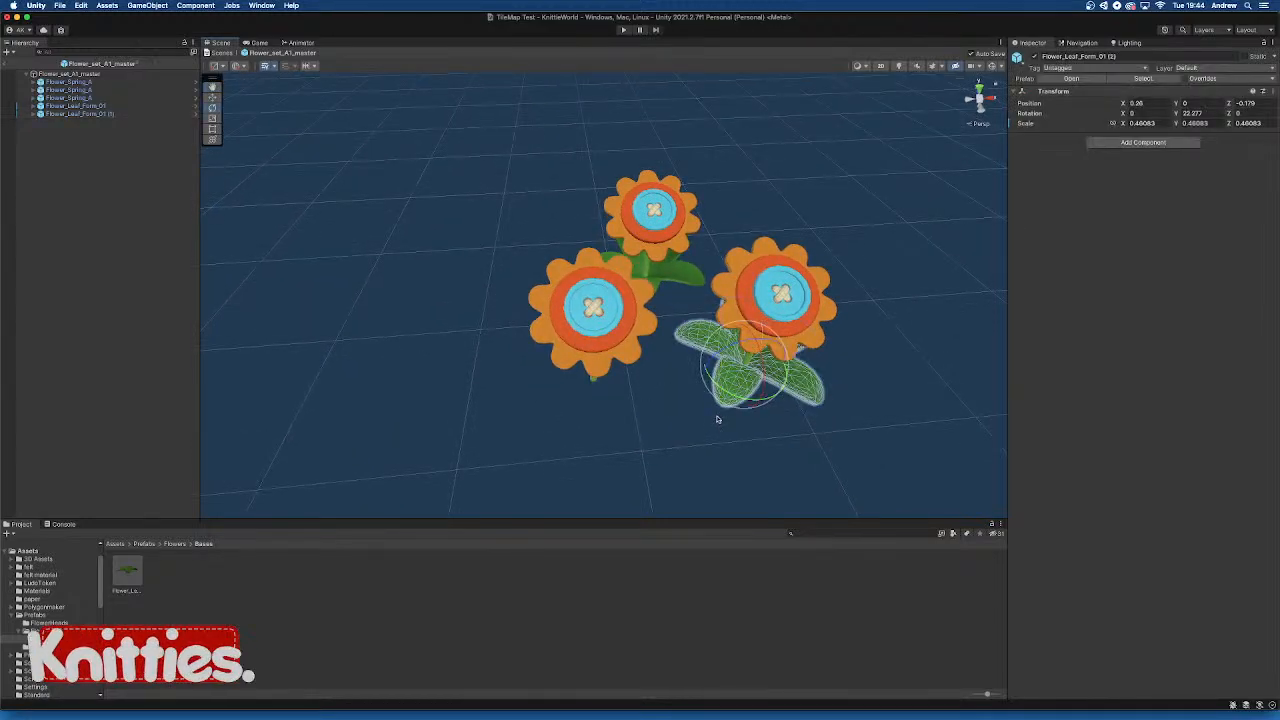
key("w")
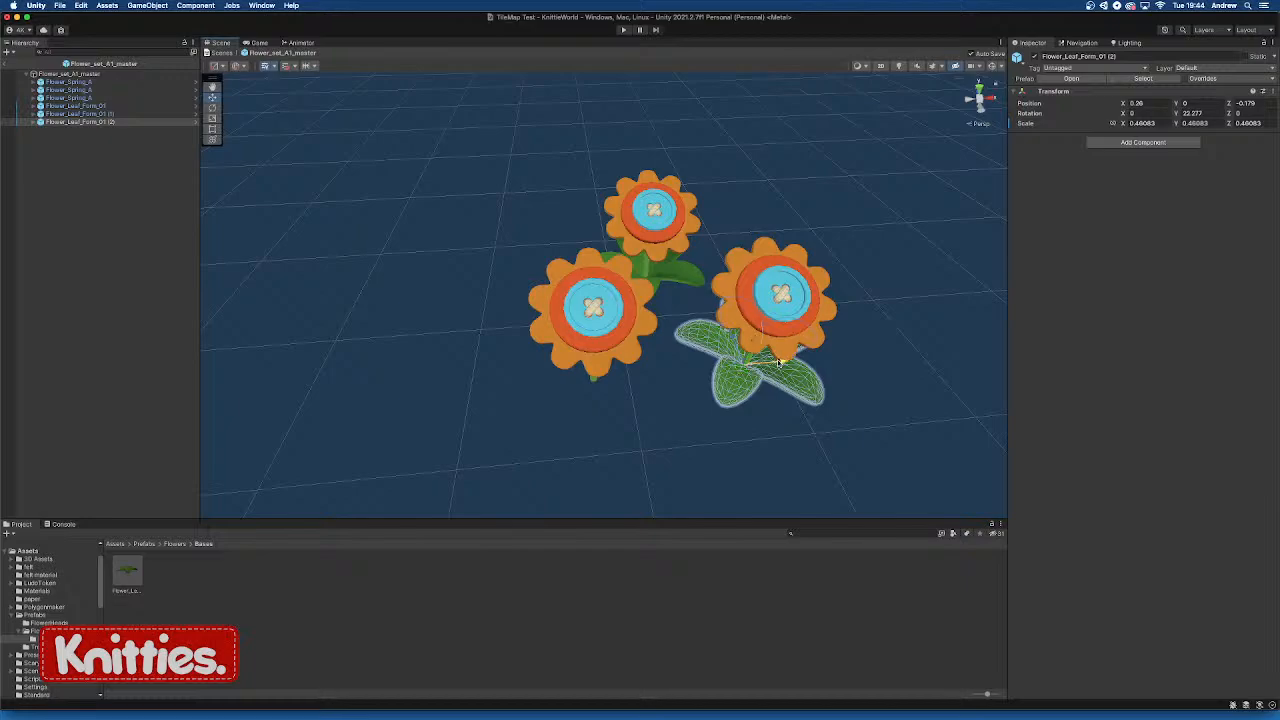
left_click_drag(779, 363, 733, 404)
left_click_drag(669, 323, 670, 326)
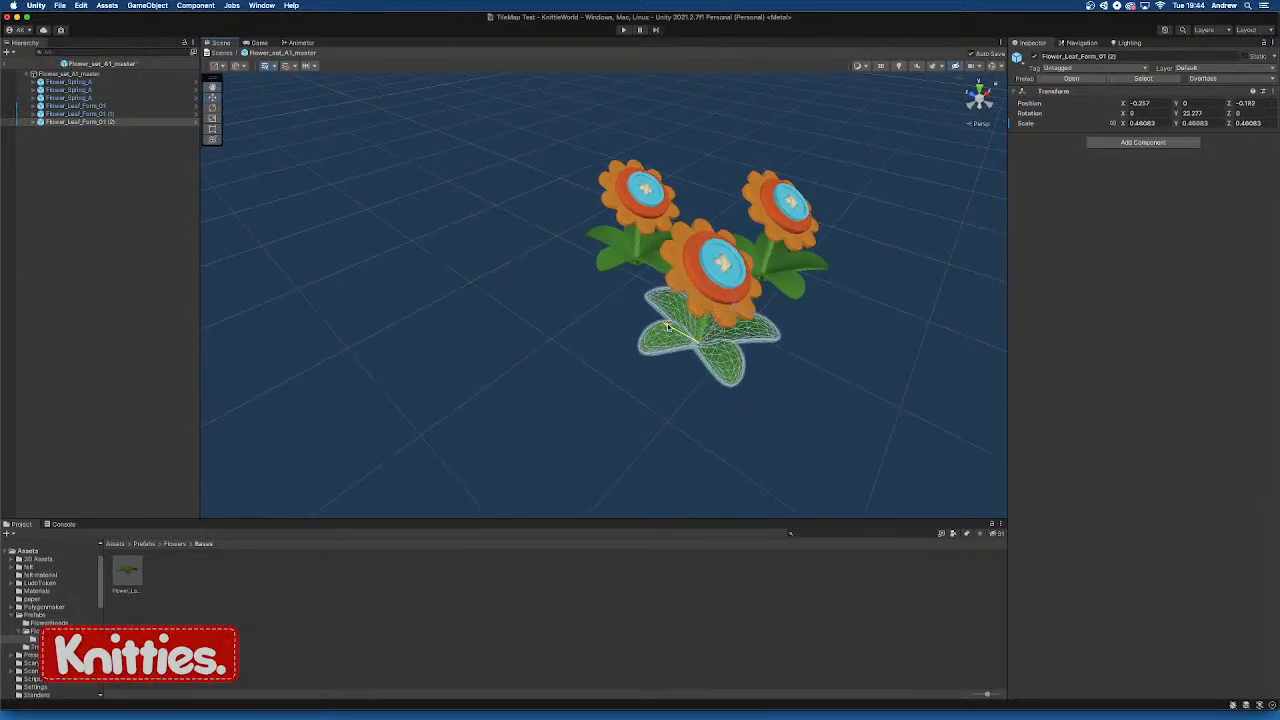
Rotate the front-left flower's leaf base to about 58° around Y
left_click_drag(767, 345, 675, 380, "alt")
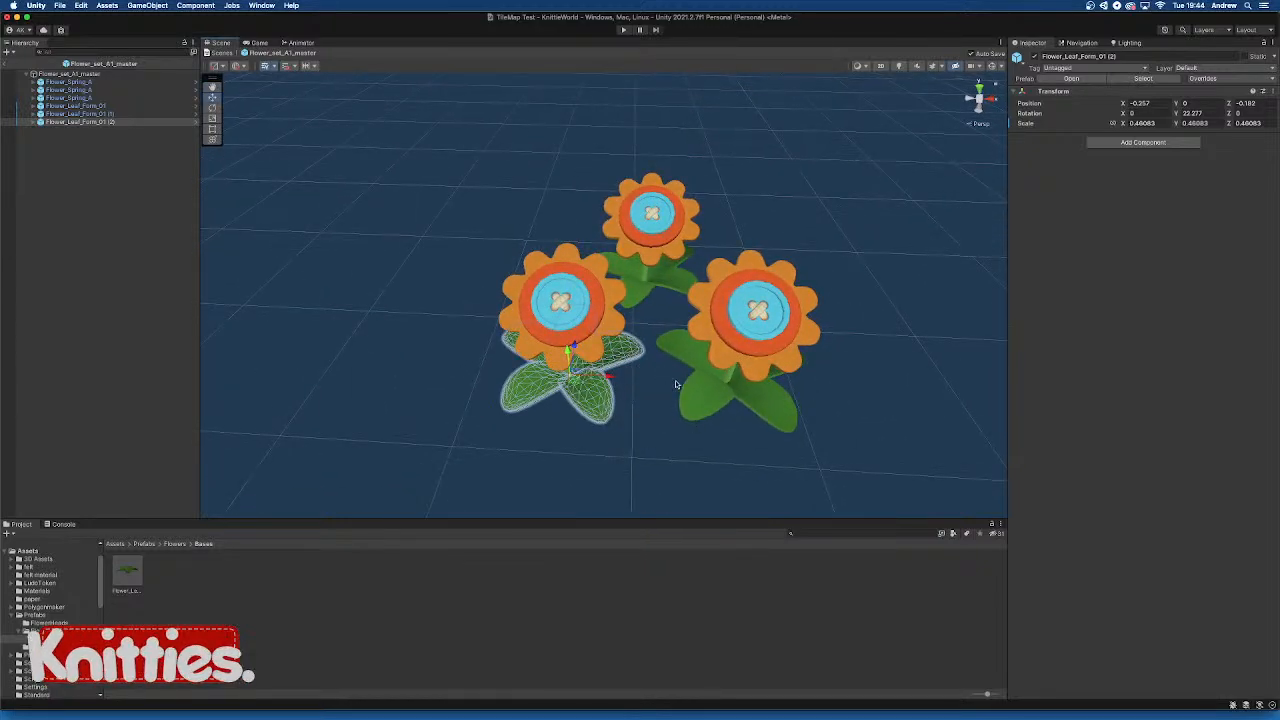
left_click_drag(599, 399, 558, 402)
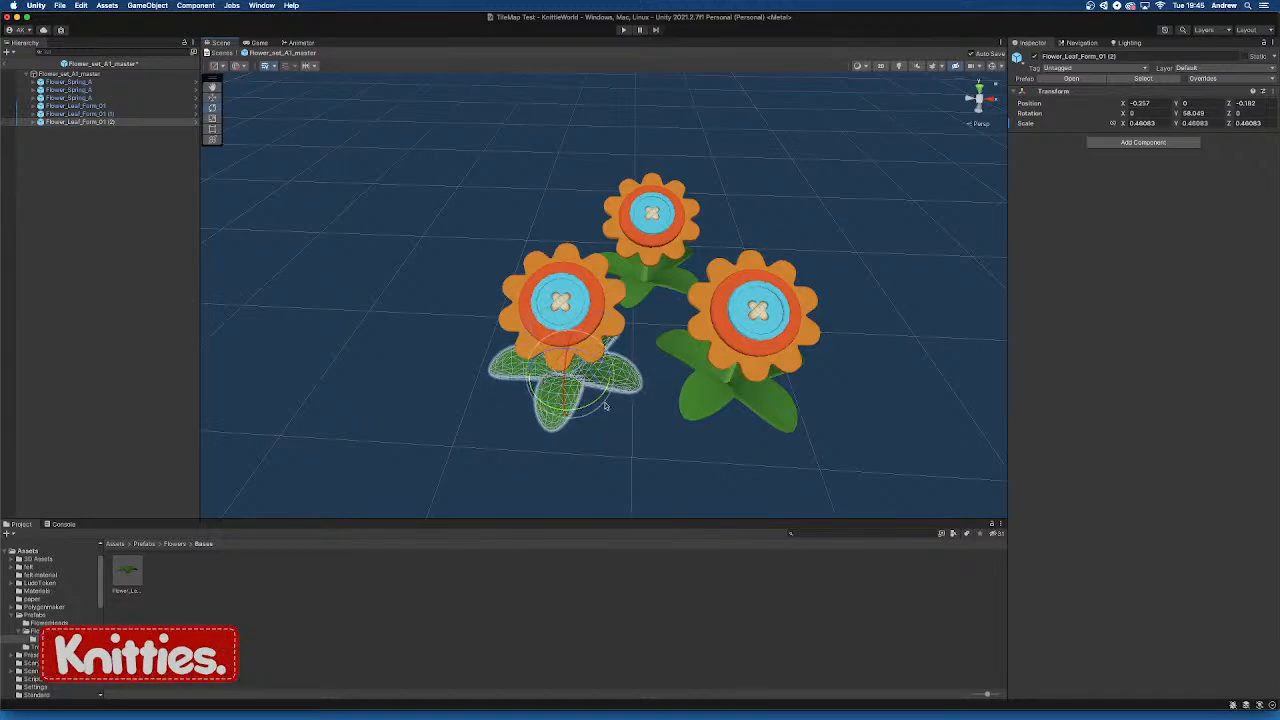
left_click(871, 408)
Rotate the rear flower's leaf base around Y so its leaves are oriented differently from the other two
scroll(840, 405, "down", 2)
left_click(638, 300)
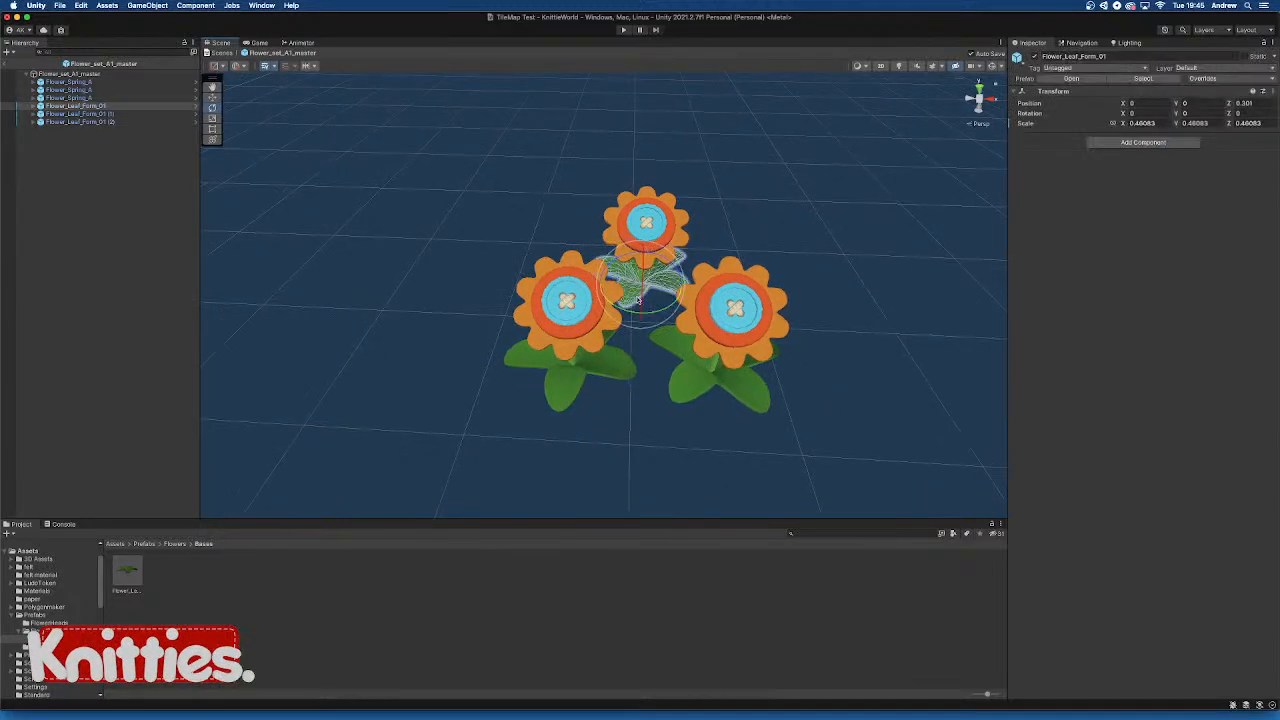
left_click_drag(646, 318, 679, 319)
left_click(897, 316)
scroll(852, 308, "down", 3)
left_click_drag(852, 308, 749, 308, "alt")
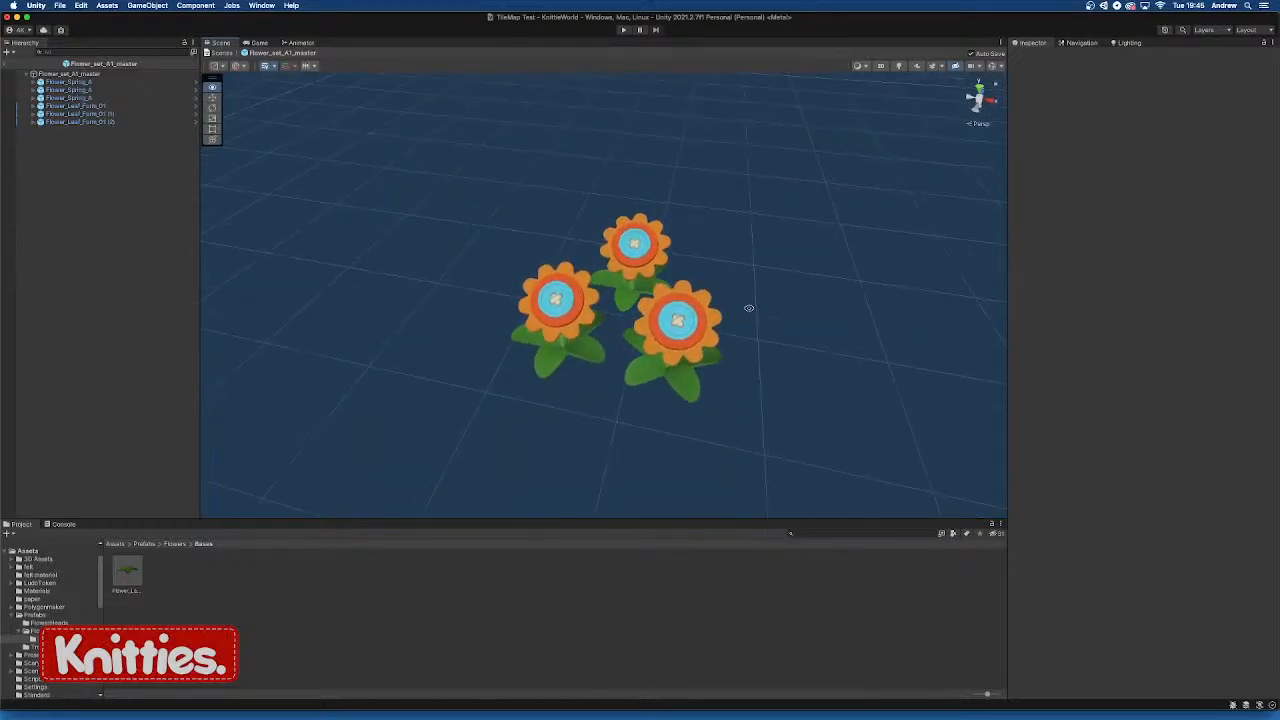
Return to the island scene and examine the leaf bases on the orange, white and purple flower clusters
left_click(16, 64)
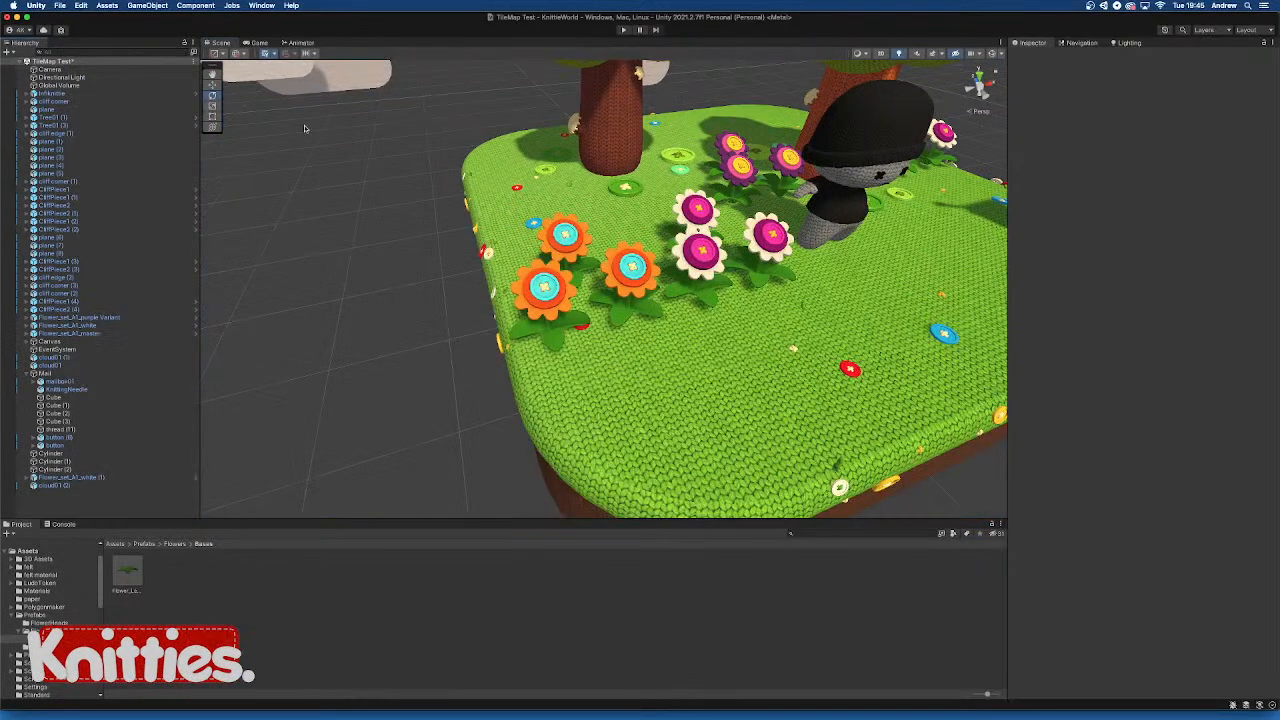
scroll(674, 324, "down", 2)
left_click_drag(674, 324, 719, 332, "alt")
mouse_move(608, 328)
left_mouse_down("alt")
mouse_move(682, 311)
mouse_move(670, 318)
mouse_move(700, 337)
mouse_move(638, 335)
mouse_move(666, 308)
mouse_move(618, 318)
left_mouse_up("alt")
scroll(680, 290, "down", 3)
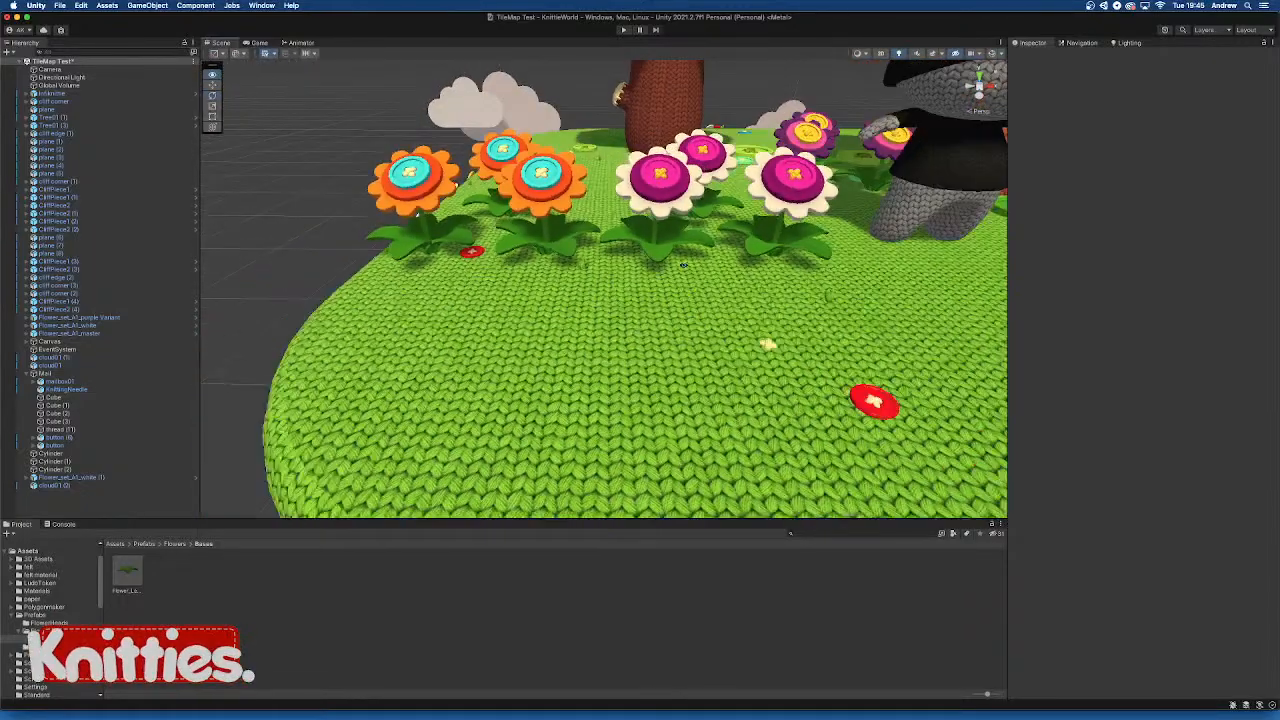
middle_click_drag(780, 262, 563, 276)
scroll(563, 276, "down", 2)
scroll(563, 276, "down", 5)
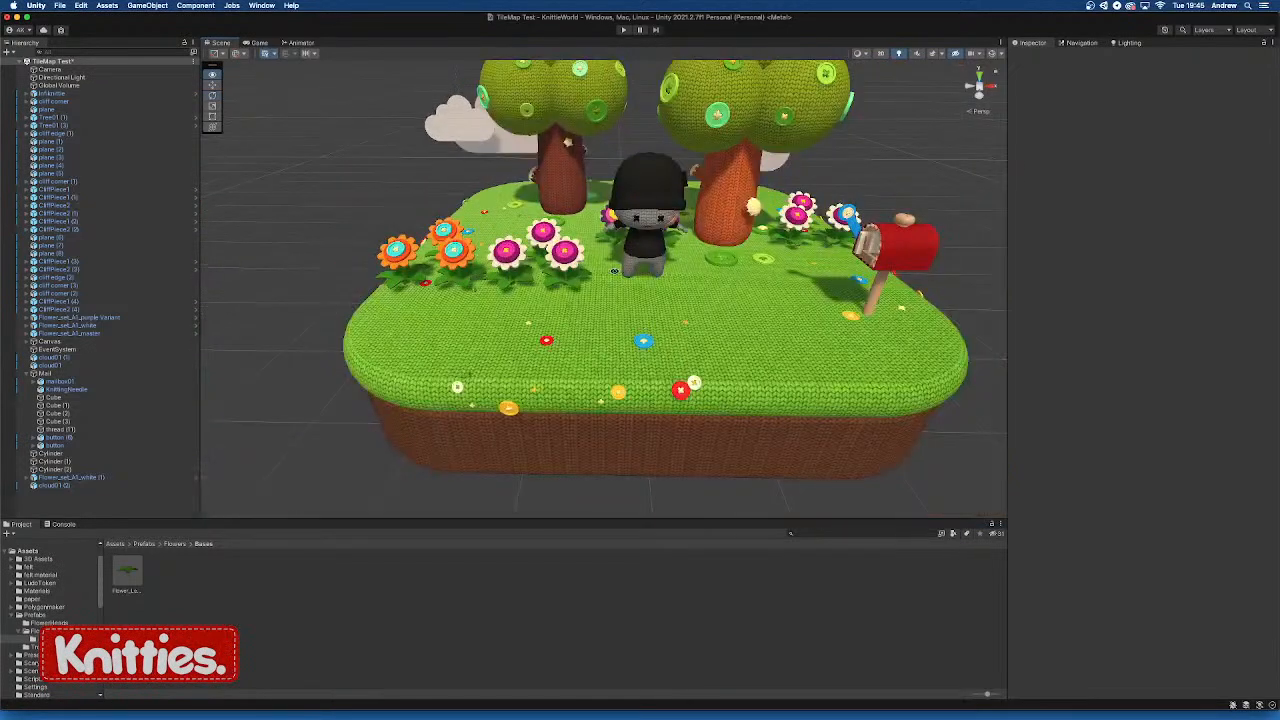
mouse_move(563, 280)
left_mouse_down("alt")
mouse_move(562, 310)
mouse_move(568, 300)
left_mouse_up("alt")
scroll(570, 310, "up", 8)
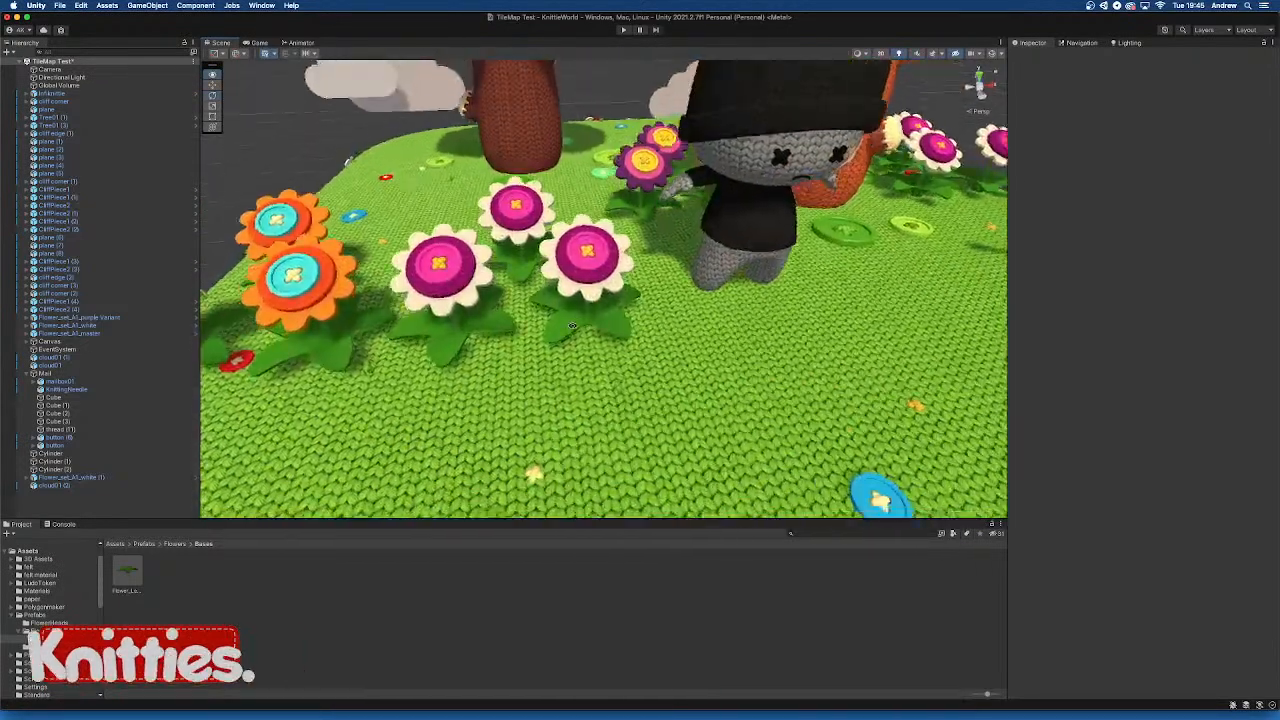
mouse_move(449, 714)
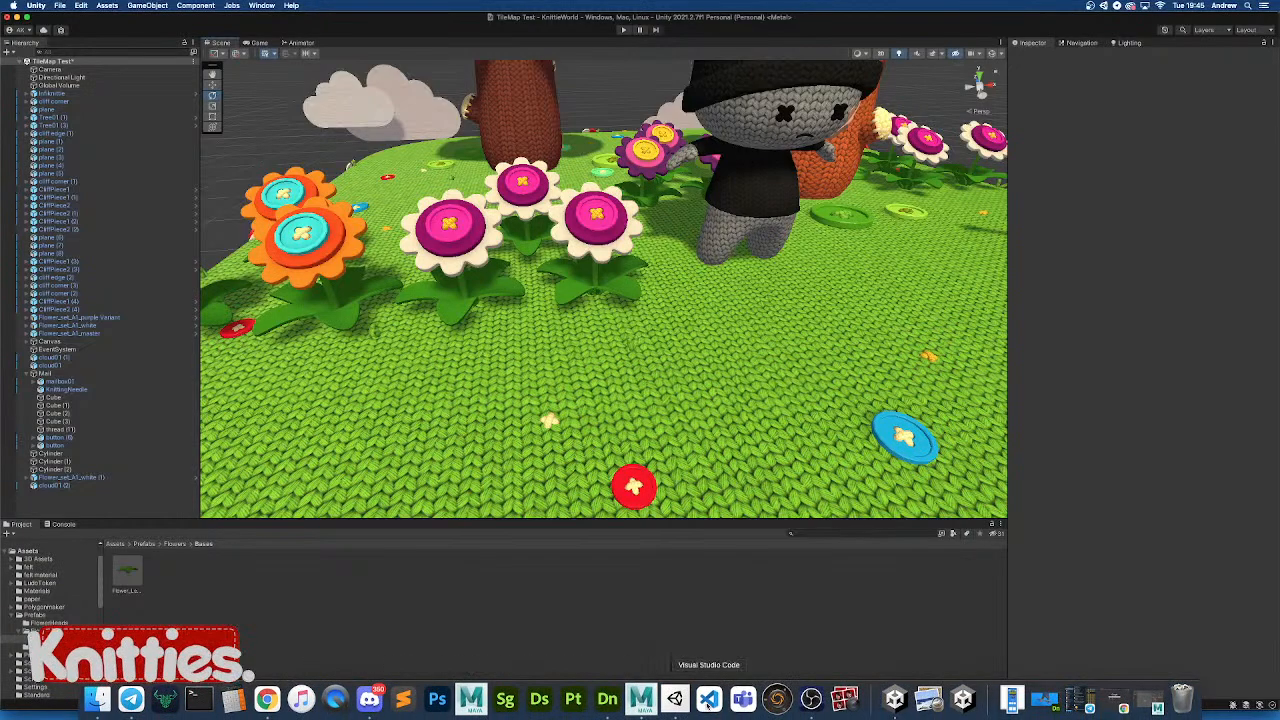
left_click(811, 698)
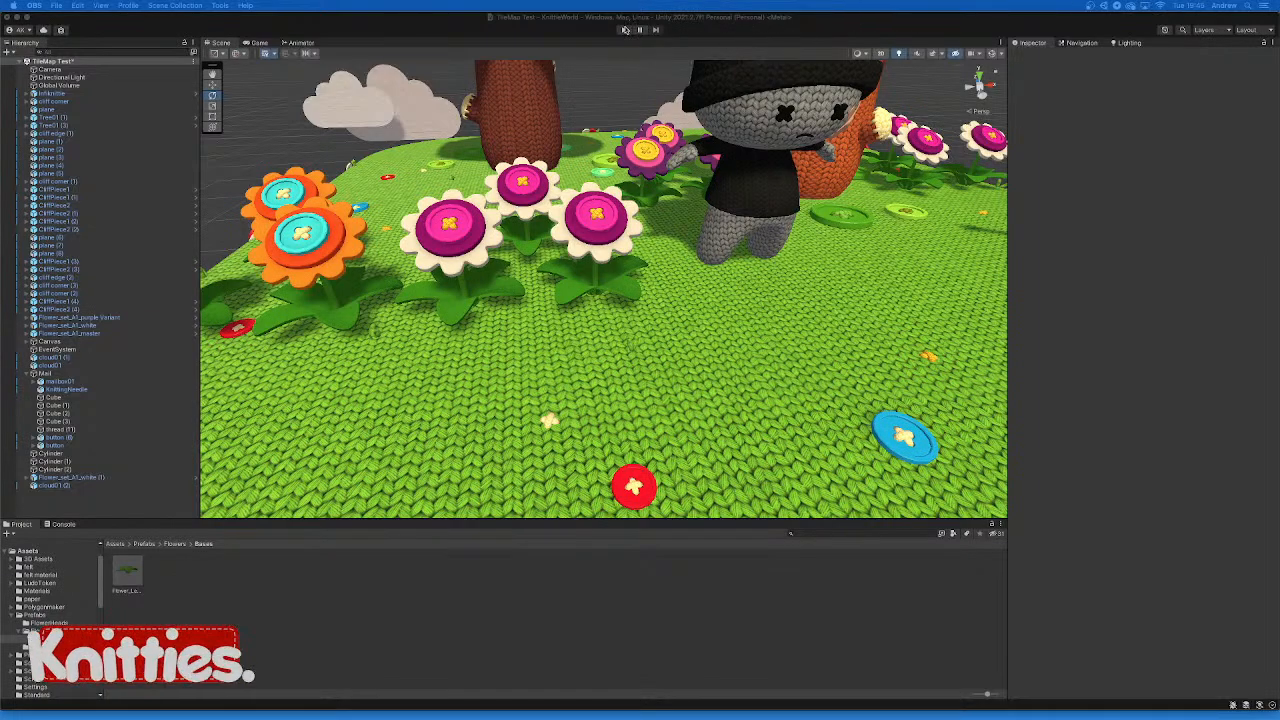
Run the game, walk the character around the island to inspect the leafy flower clusters, and stop play mode
left_click(624, 29)
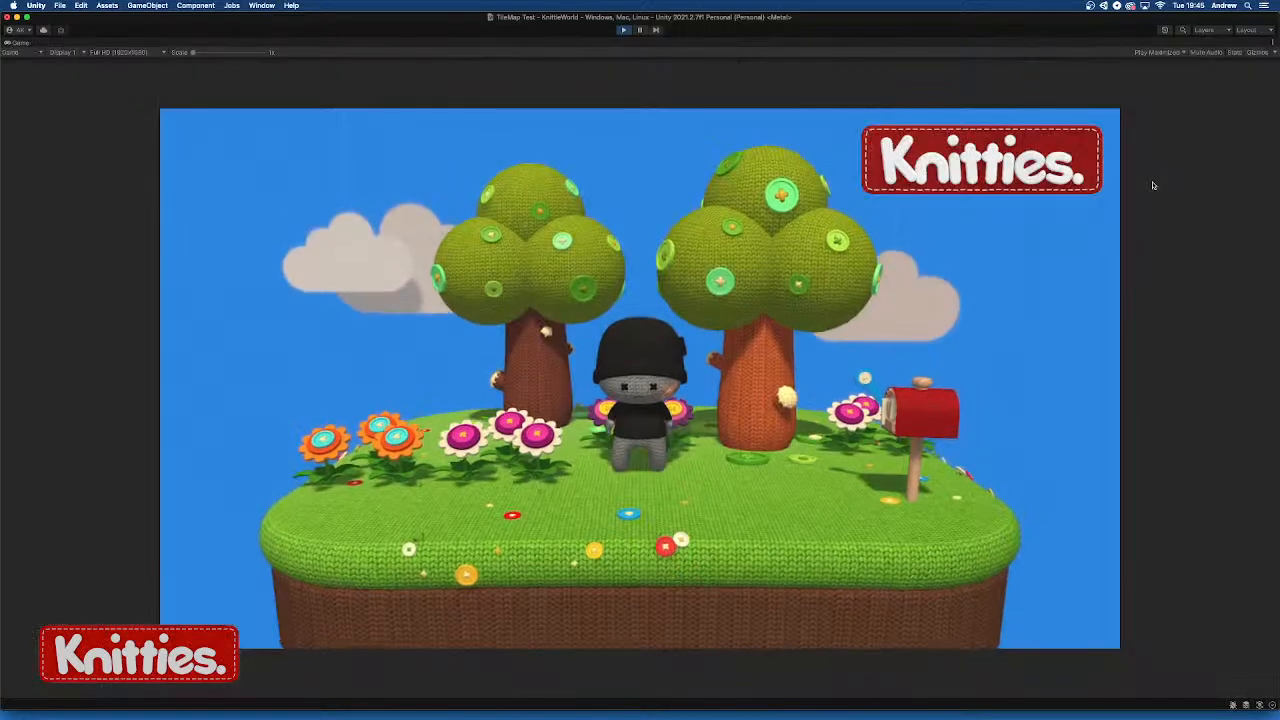
key("Left")
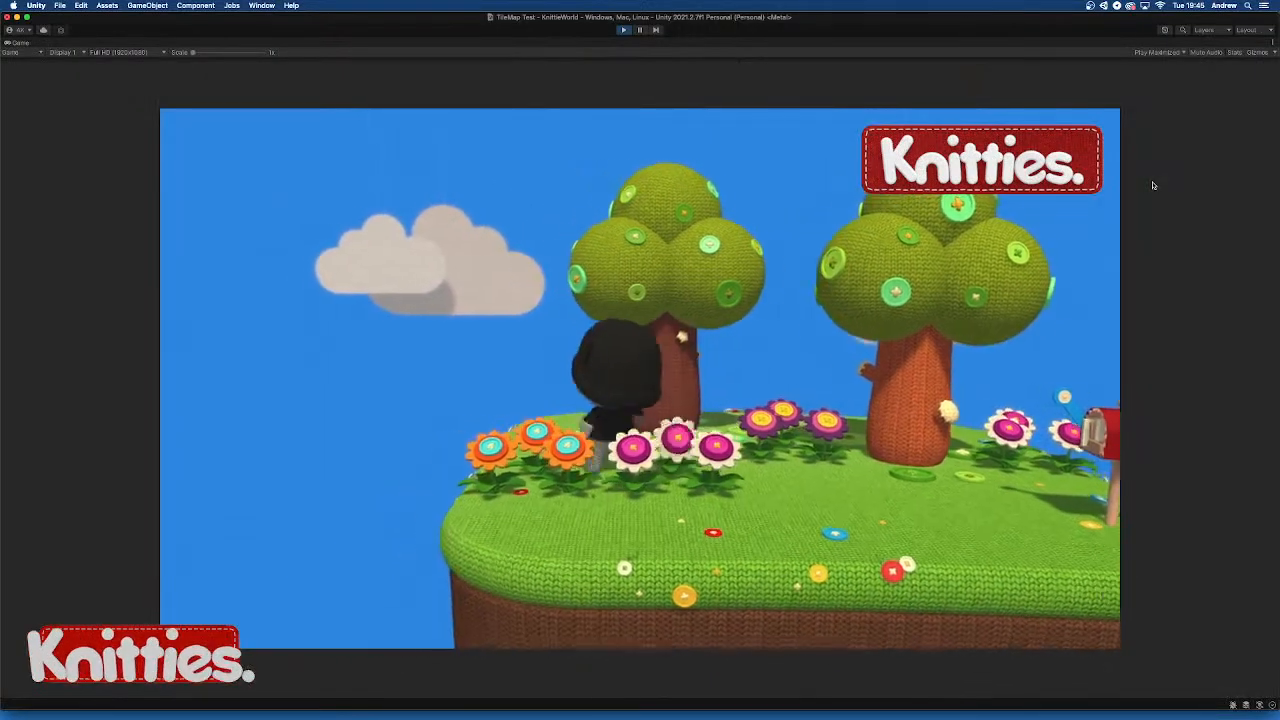
key("Up")
key("Down")
key("Right")
key("Up")
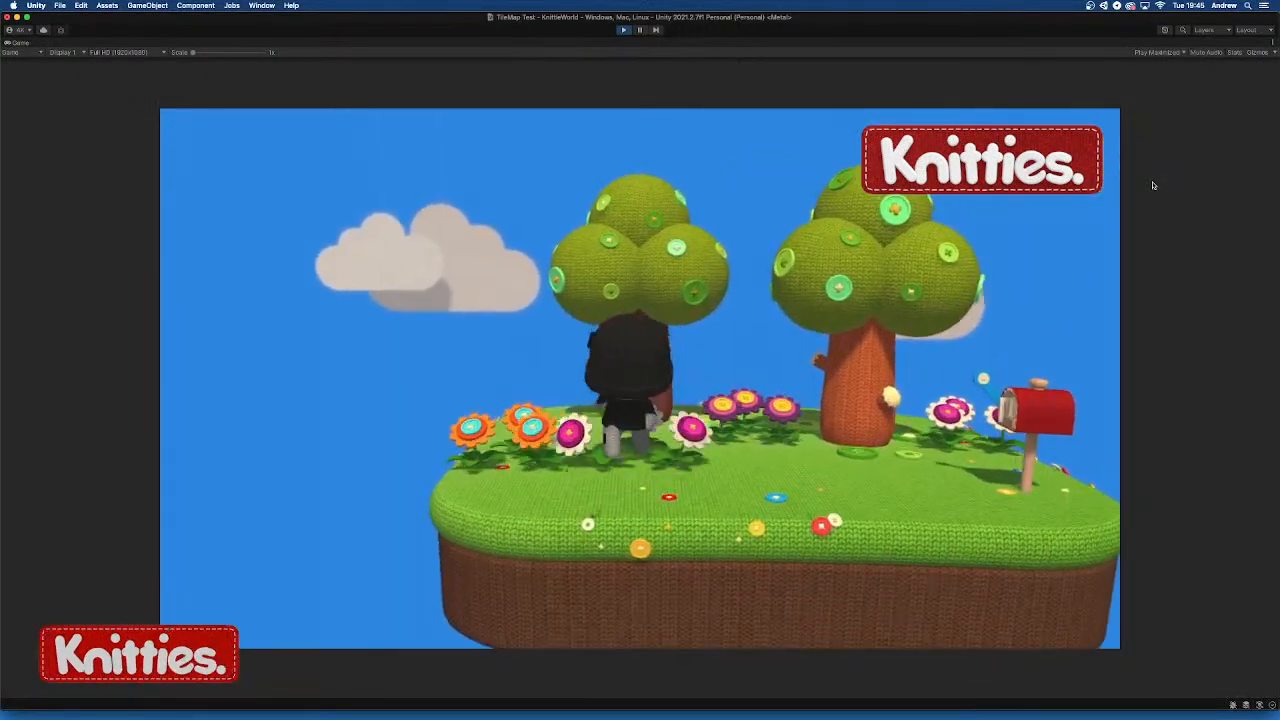
key("Right")
key("Down")
key("Left")
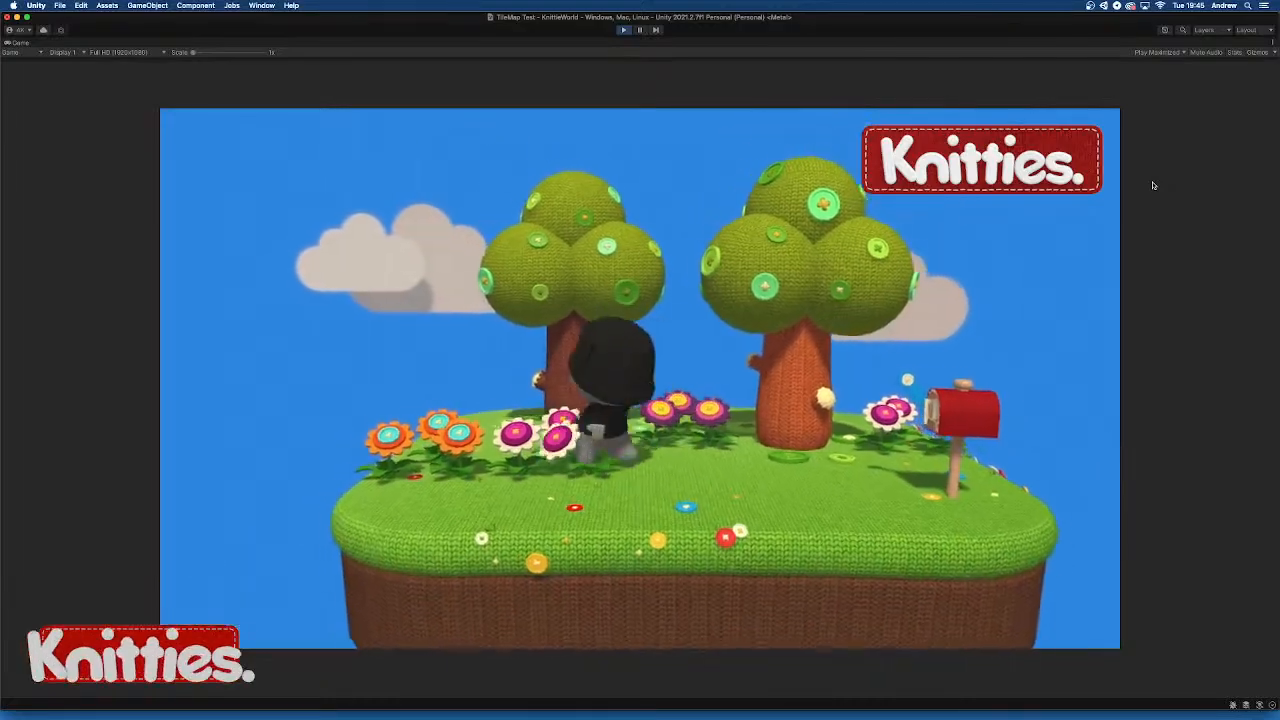
key("Up")
key("Down")
key("Right")
key("Up")
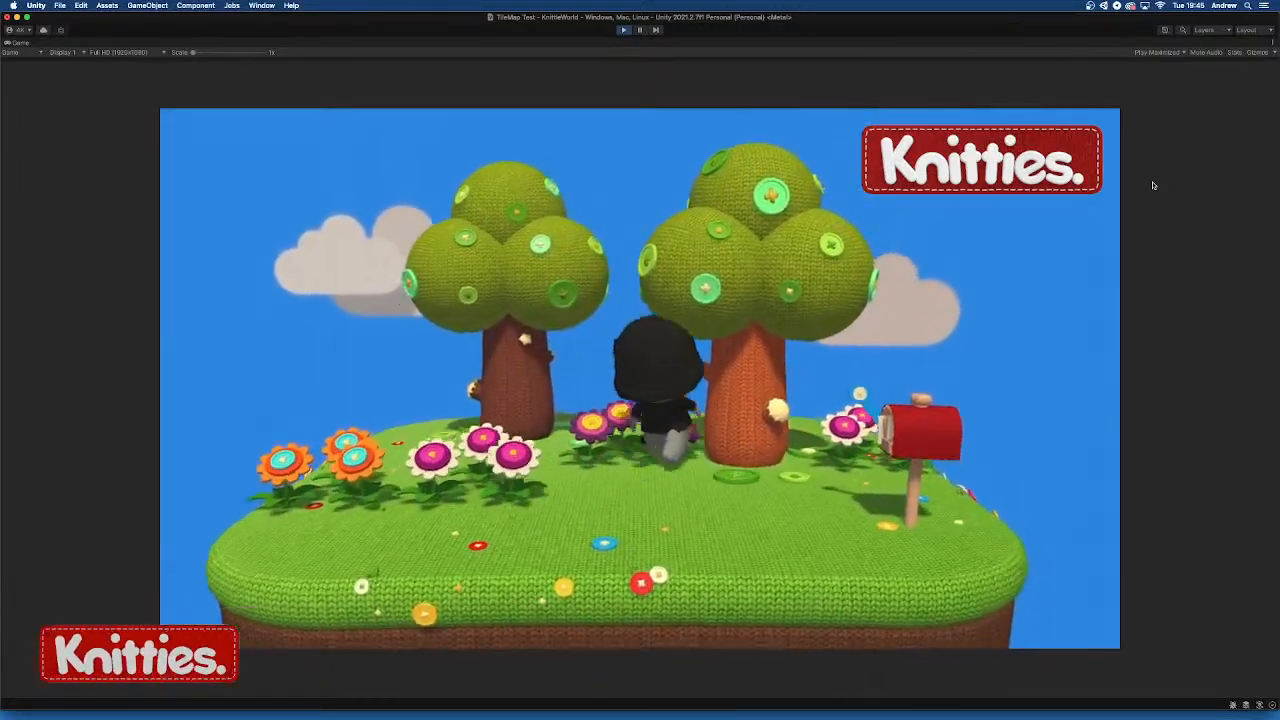
key("Right")
key("Down")
key("Left")
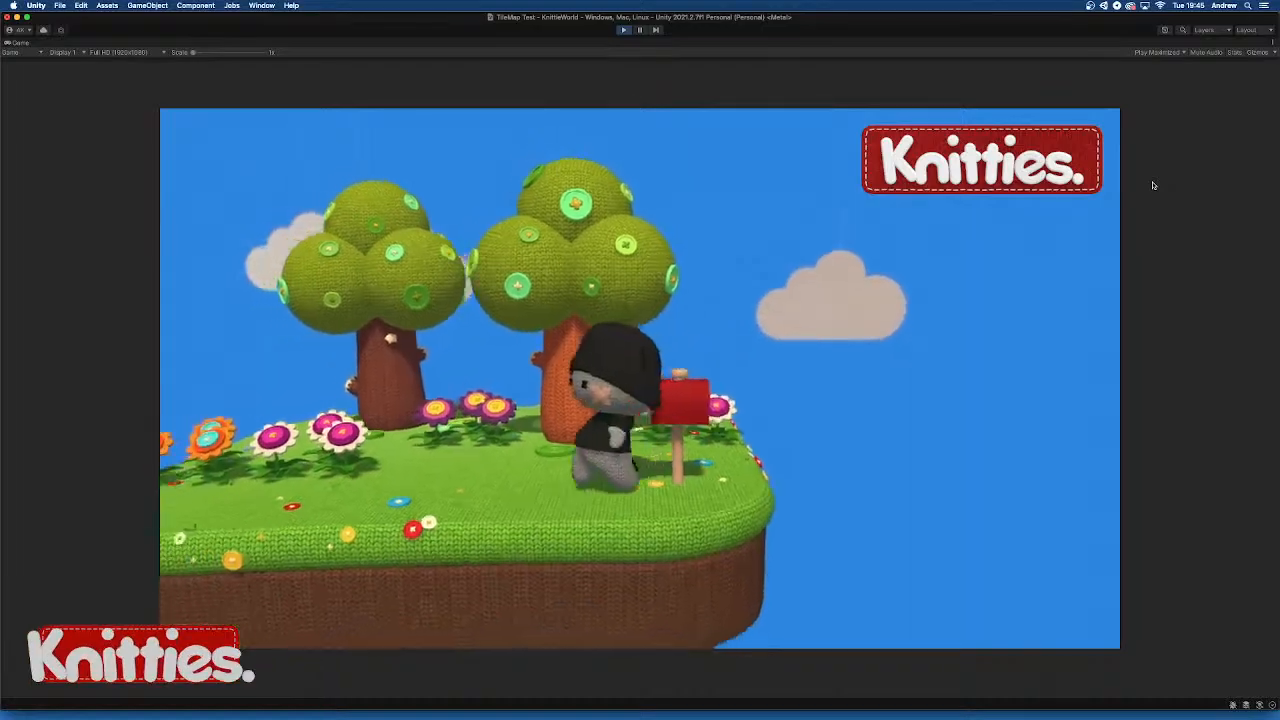
key("Up")
key("Down")
key("Up")
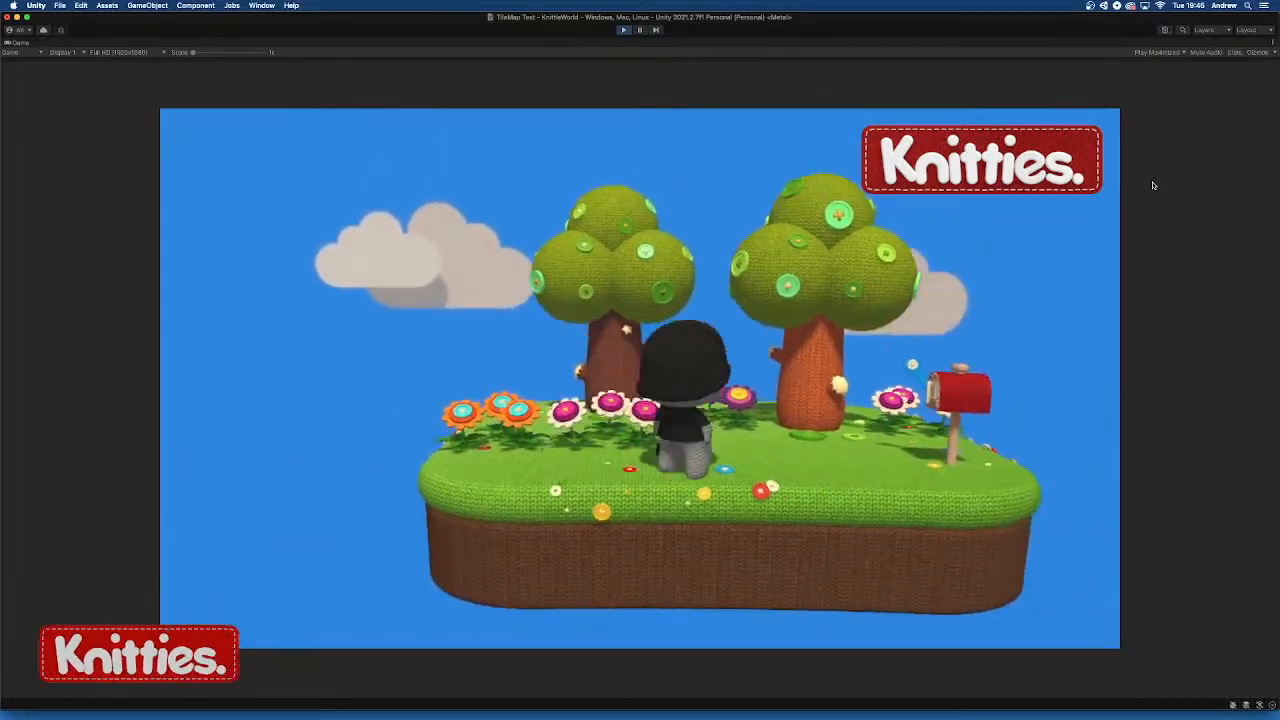
key("Right")
key("Up")
key("Down")
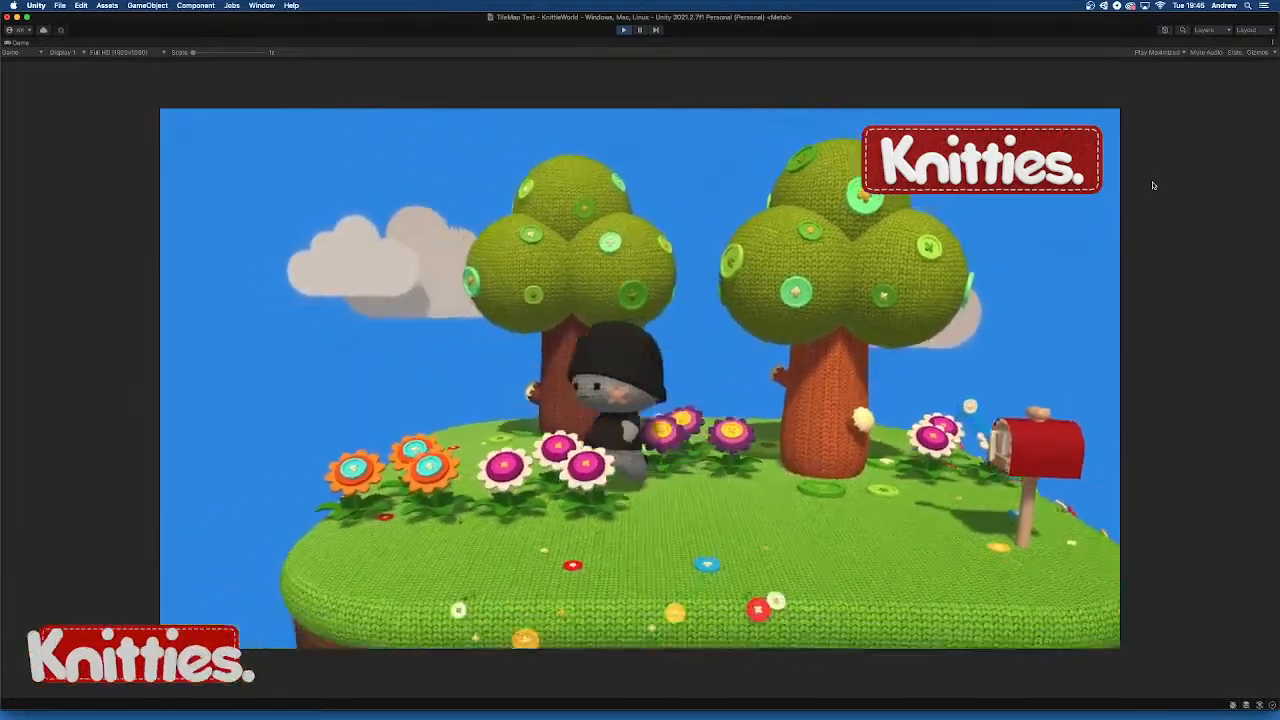
key("Up")
key("Right")
key("Down")
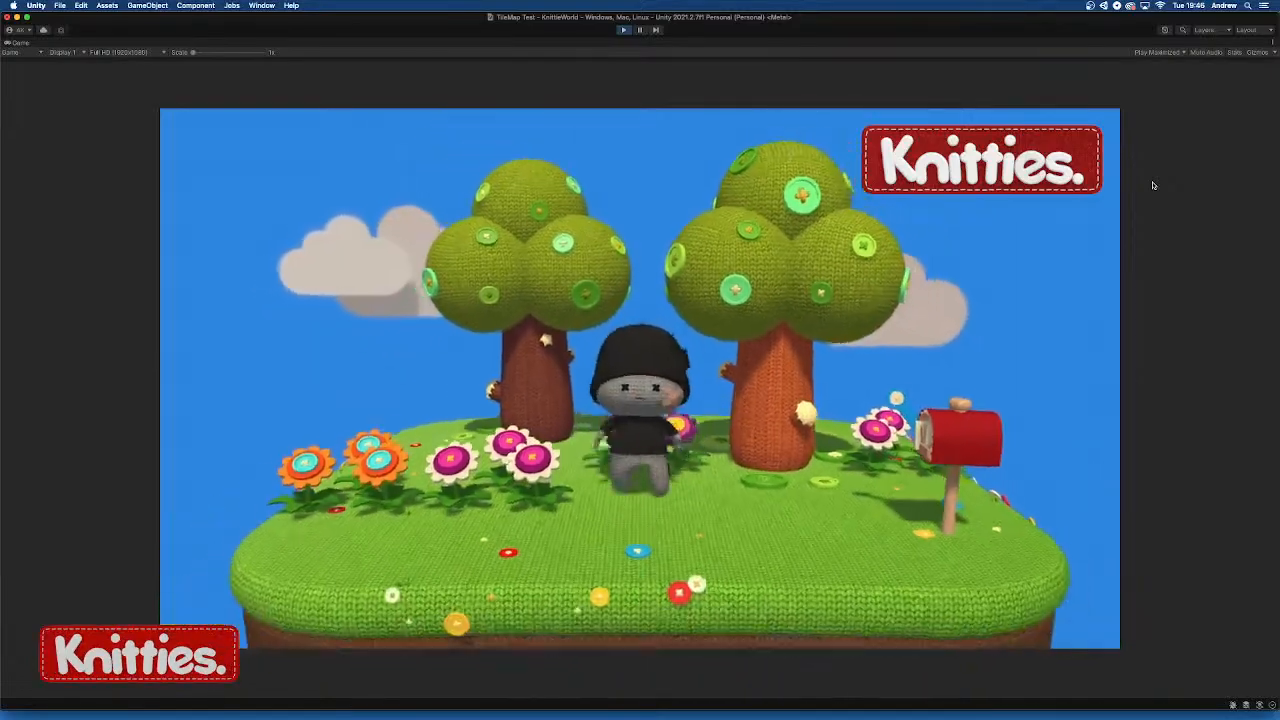
key("Left")
key("Left")
key("Down")
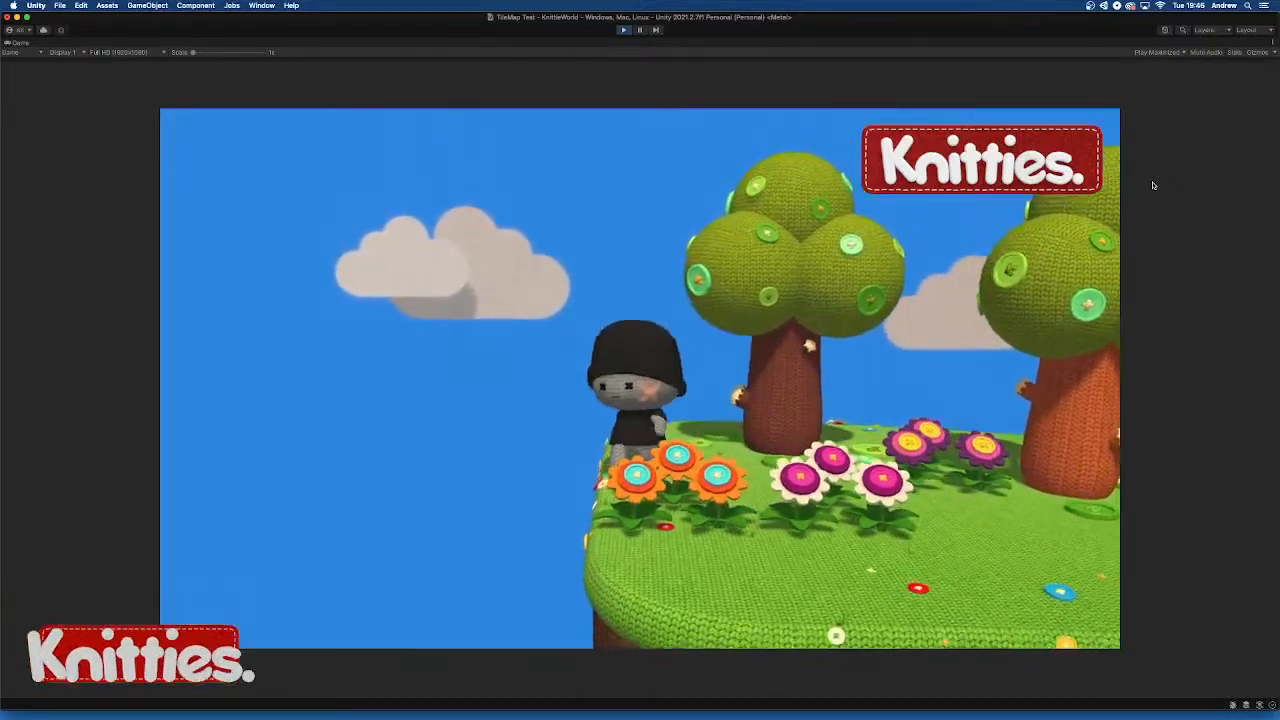
key("Right")
key("Up")
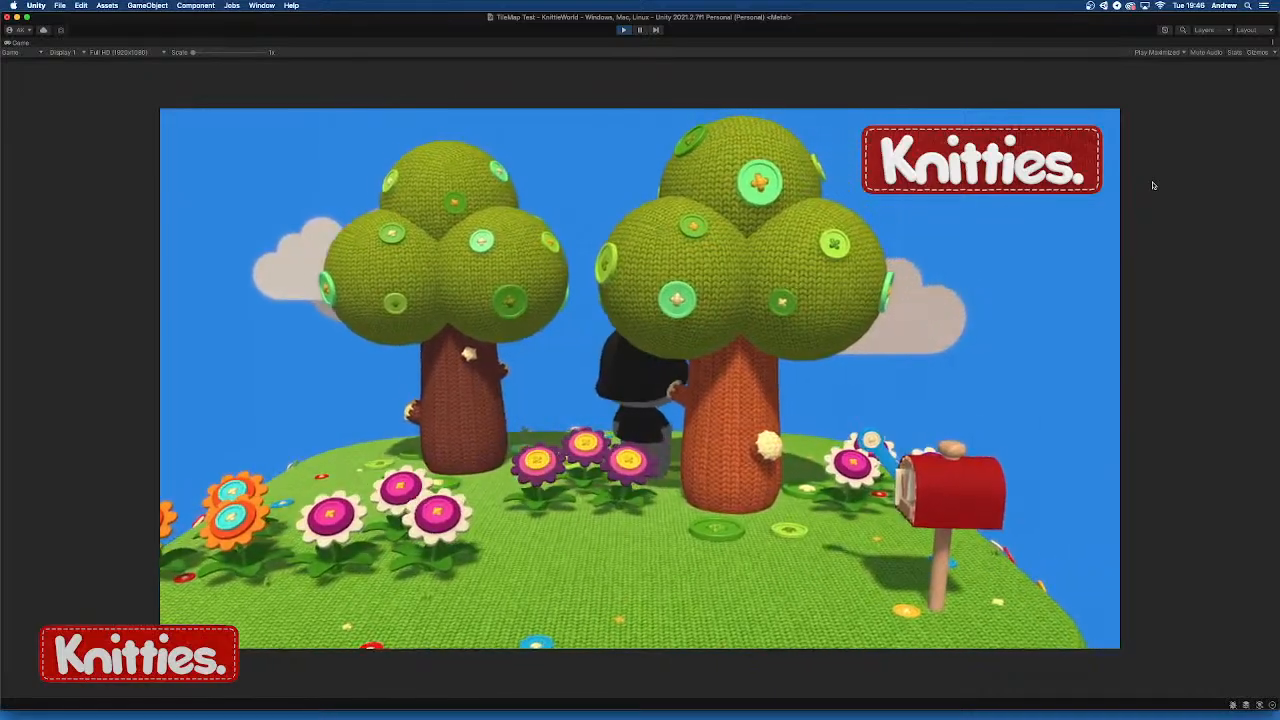
key("Down")
key("Up")
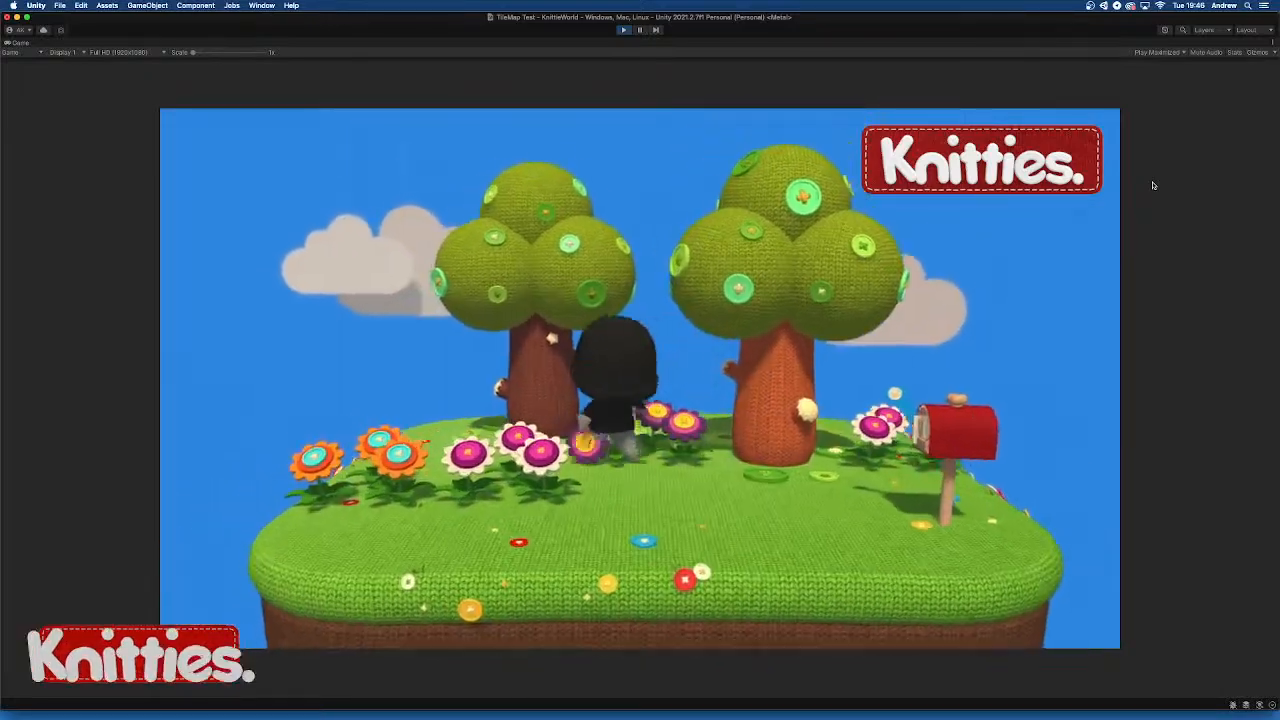
key("Down")
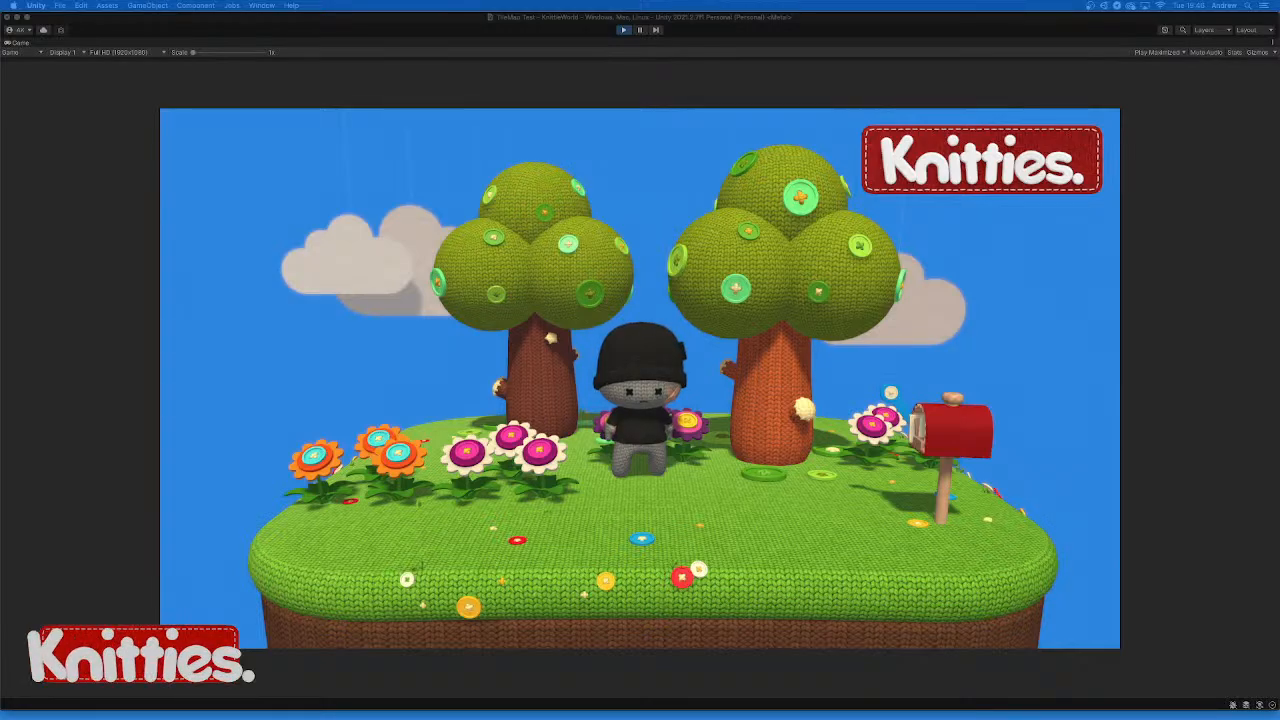
left_click(625, 31)
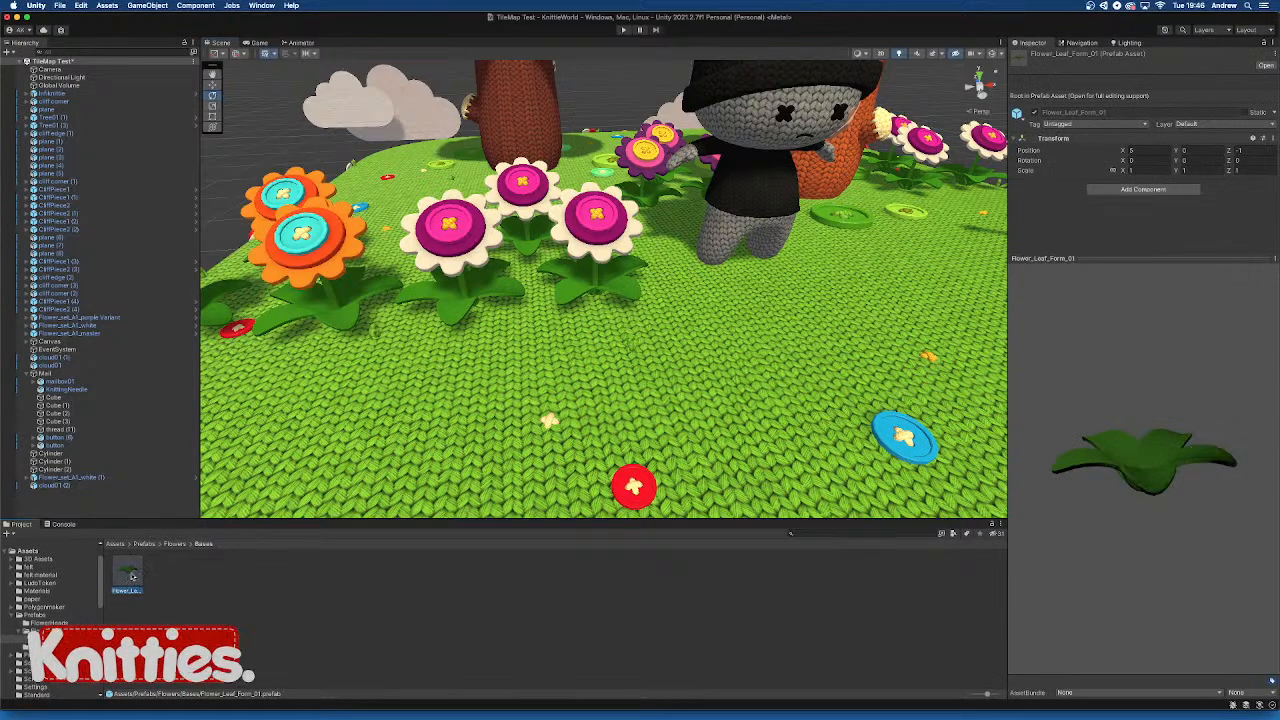
Scale all five leaves of the Flower_Leaf_Form_01 prefab uniformly to about 0.84 and check the flowers in the island scene
double_click(129, 576)
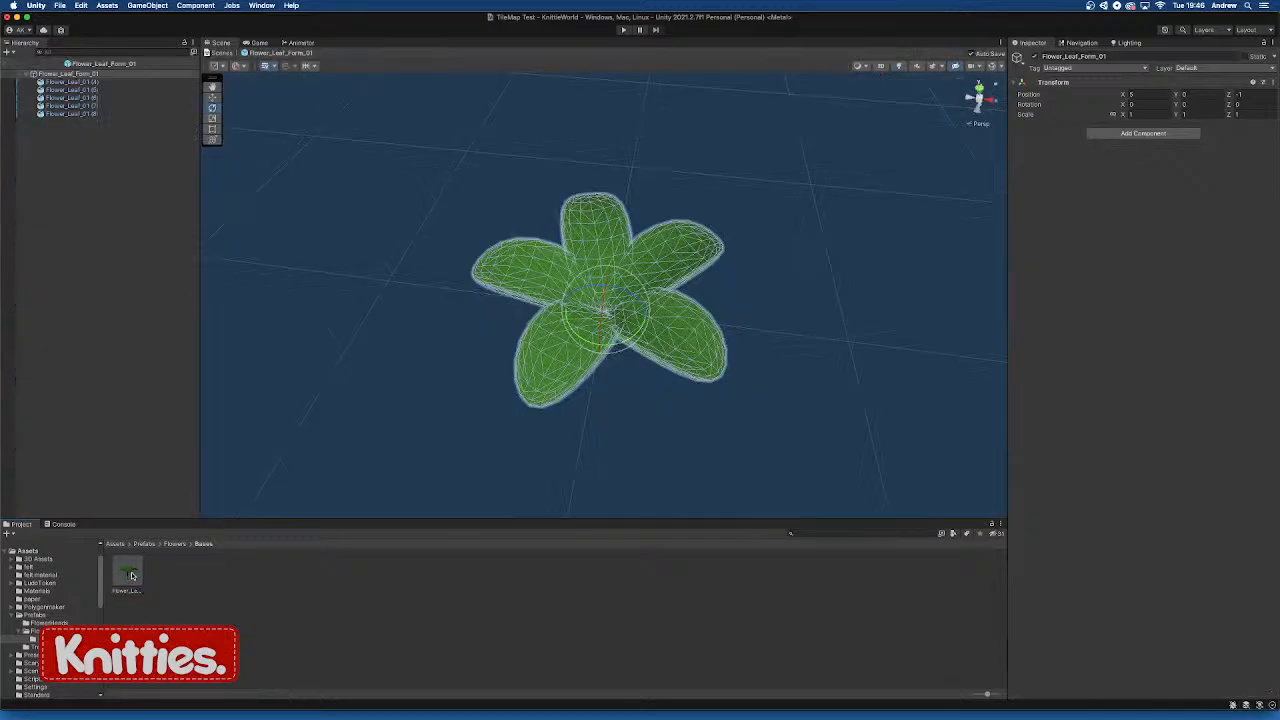
left_click(774, 340)
left_click_drag(422, 178, 843, 433)
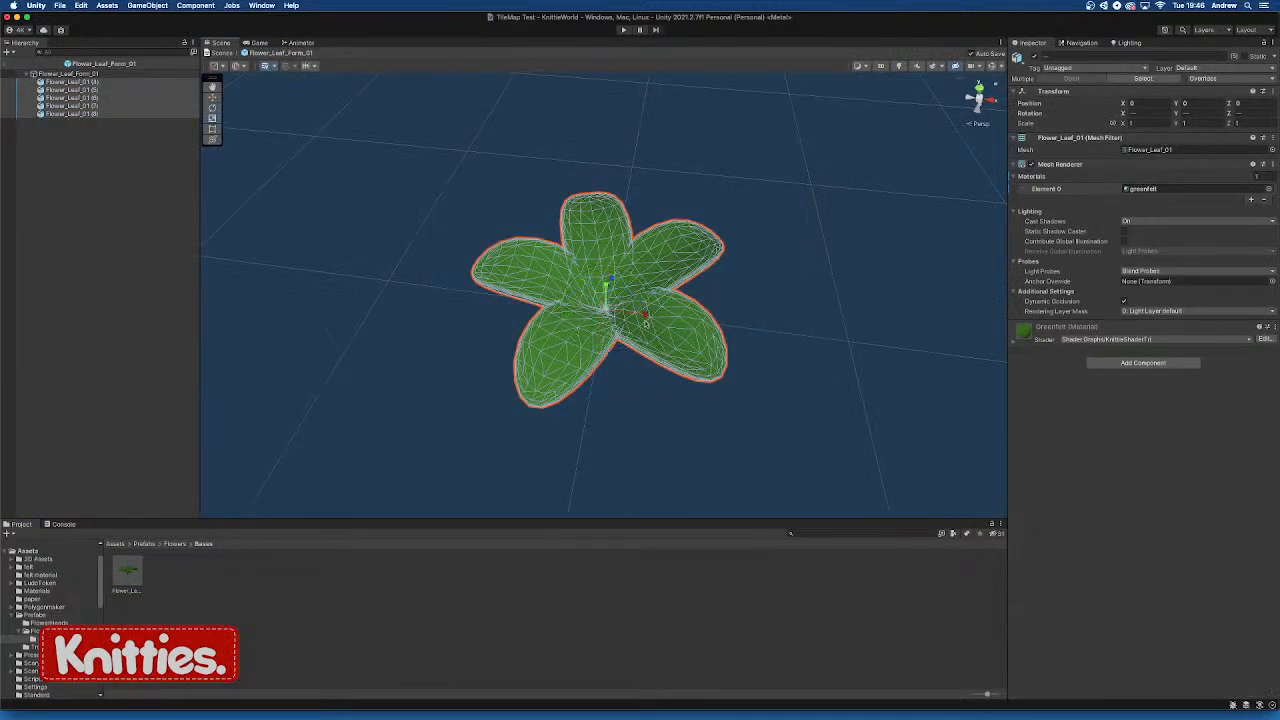
key("r")
left_click_drag(609, 310, 601, 307)
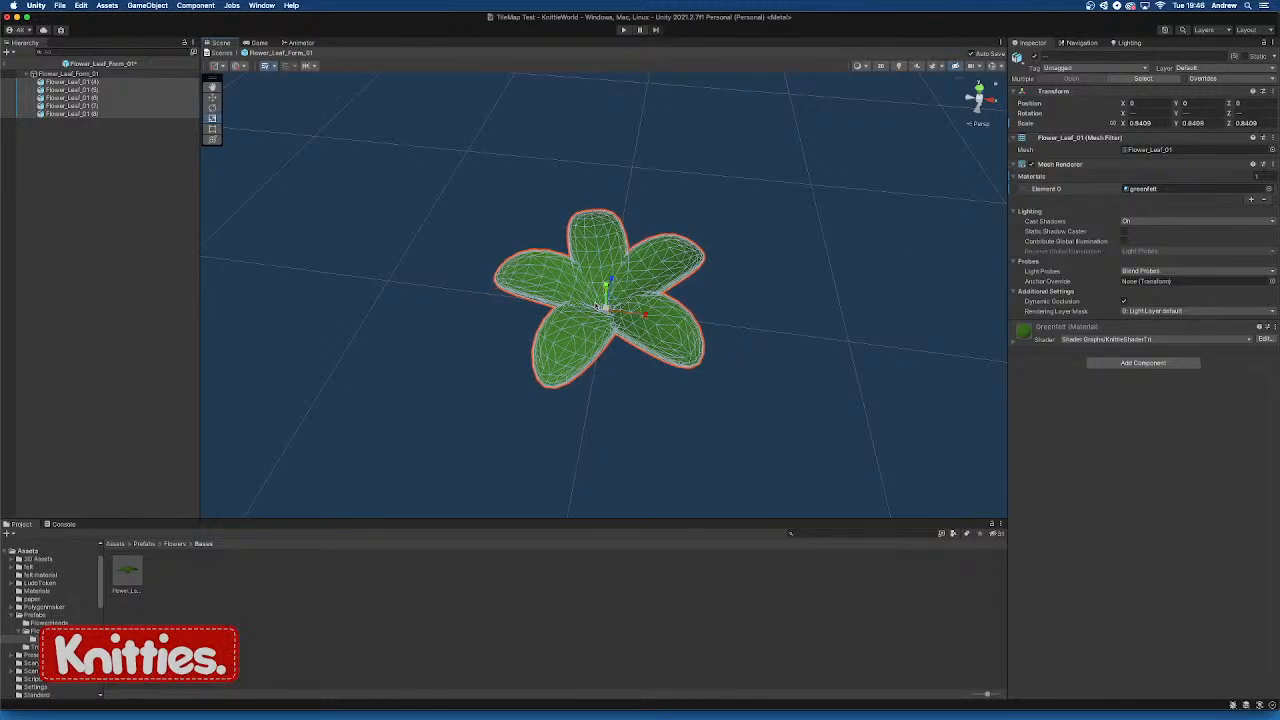
left_click_drag(734, 310, 763, 271, "alt")
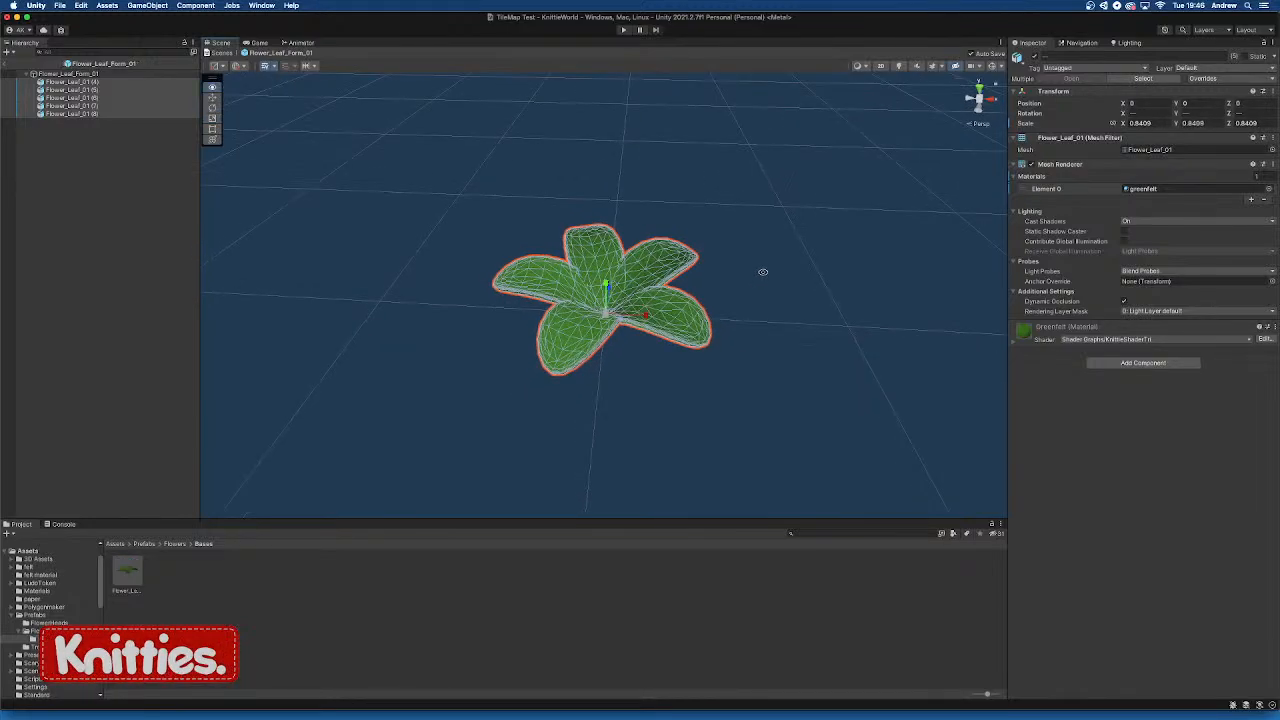
left_click(5, 63)
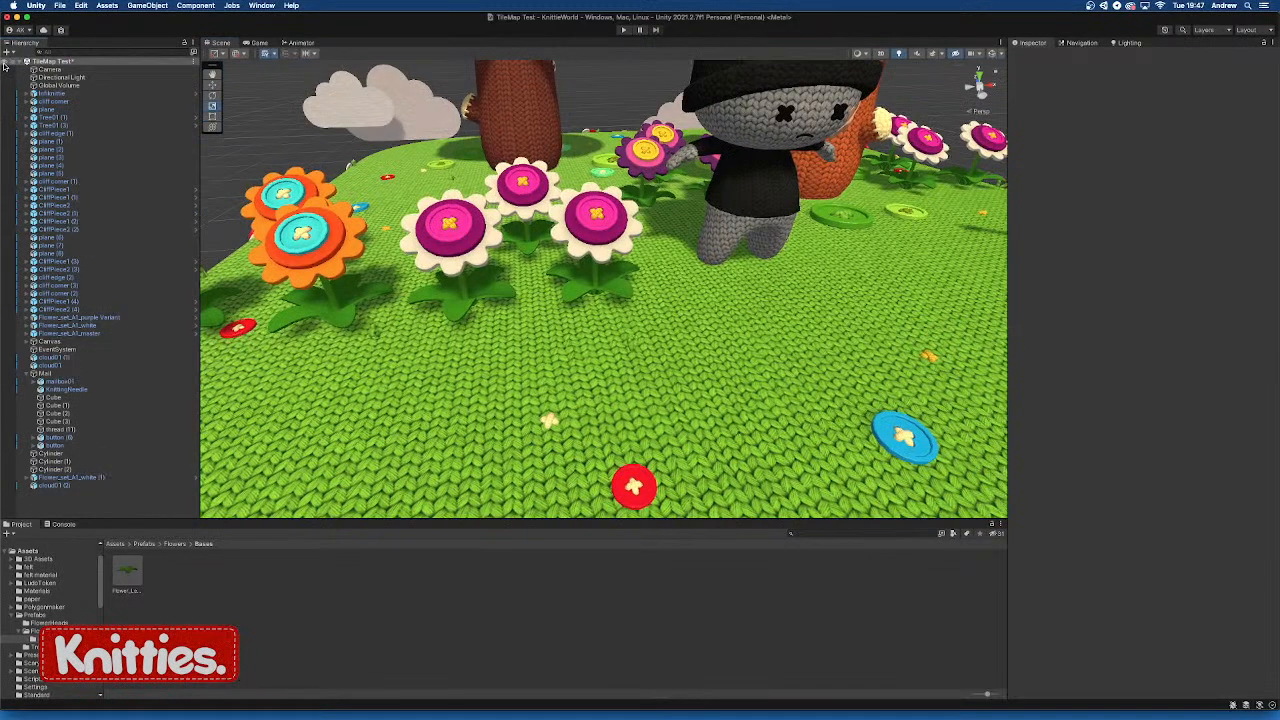
left_click_drag(615, 320, 723, 267, "alt")
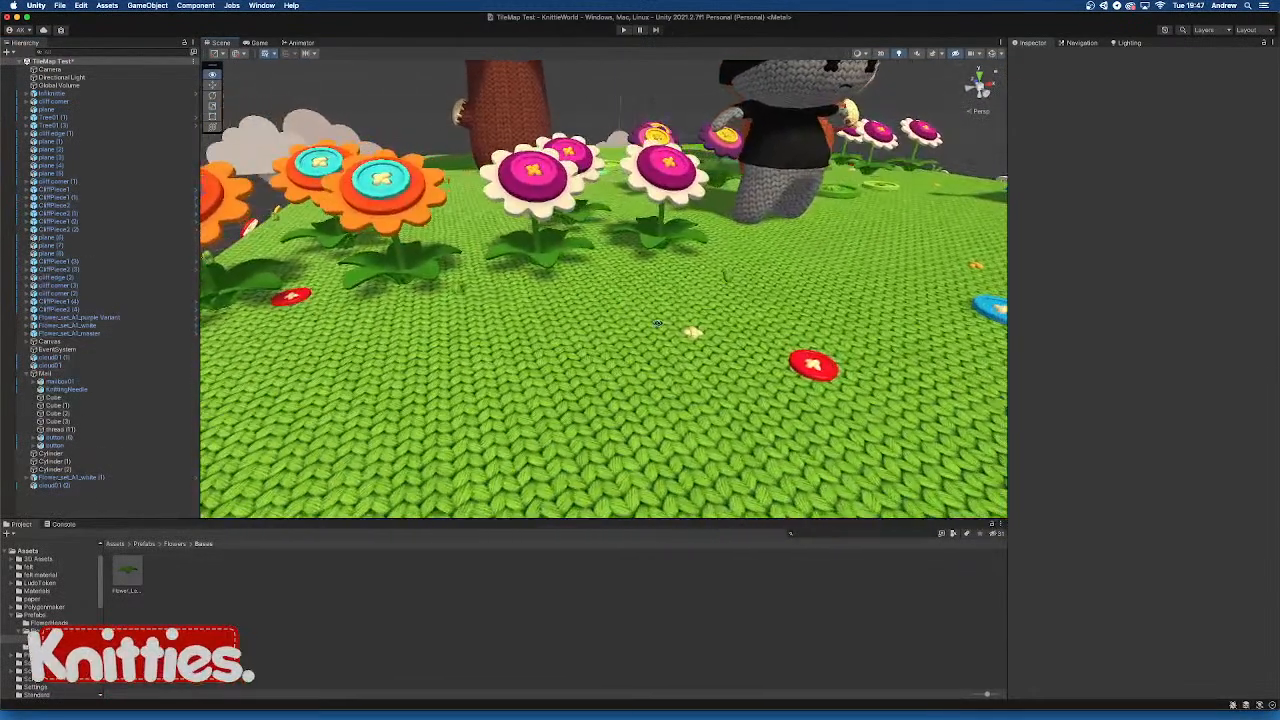
scroll(691, 315, "down", 5)
left_click_drag(691, 316, 729, 289, "alt")
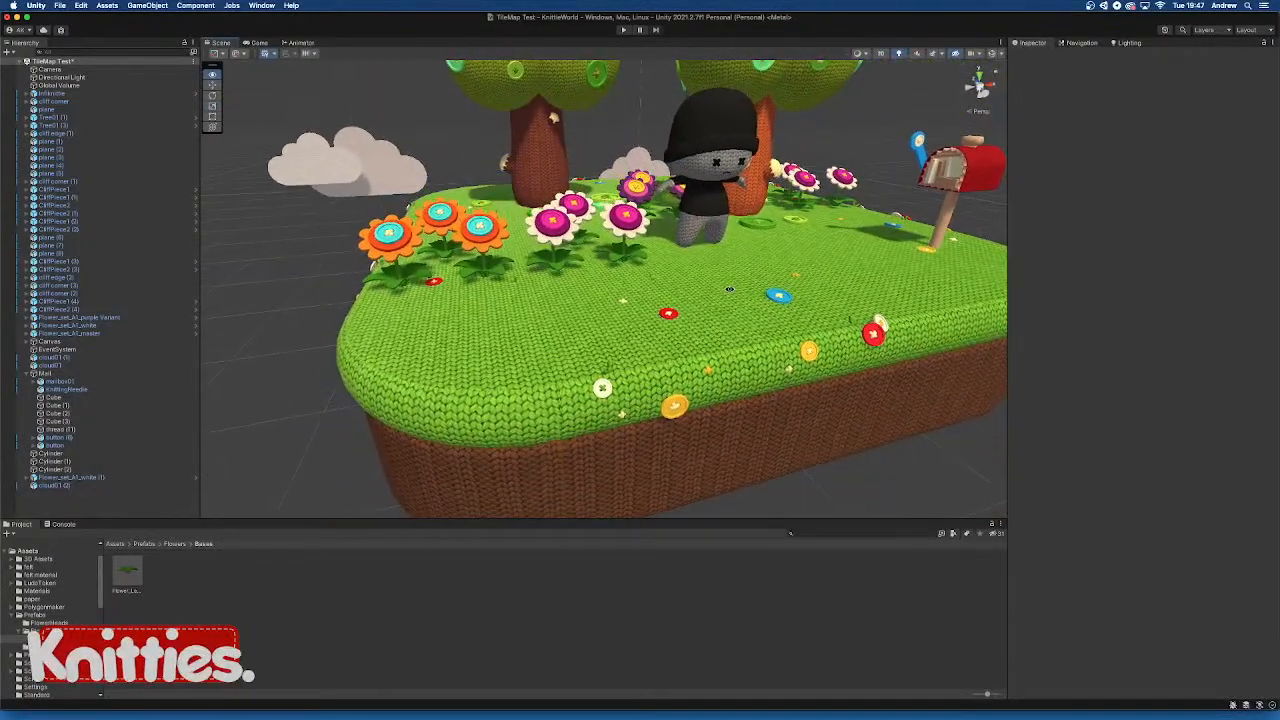
Try scaling the whole Flower_Leaf_Form_01 root to about 0.81 and compare the leaf size across the island's flower clusters
double_click(122, 573)
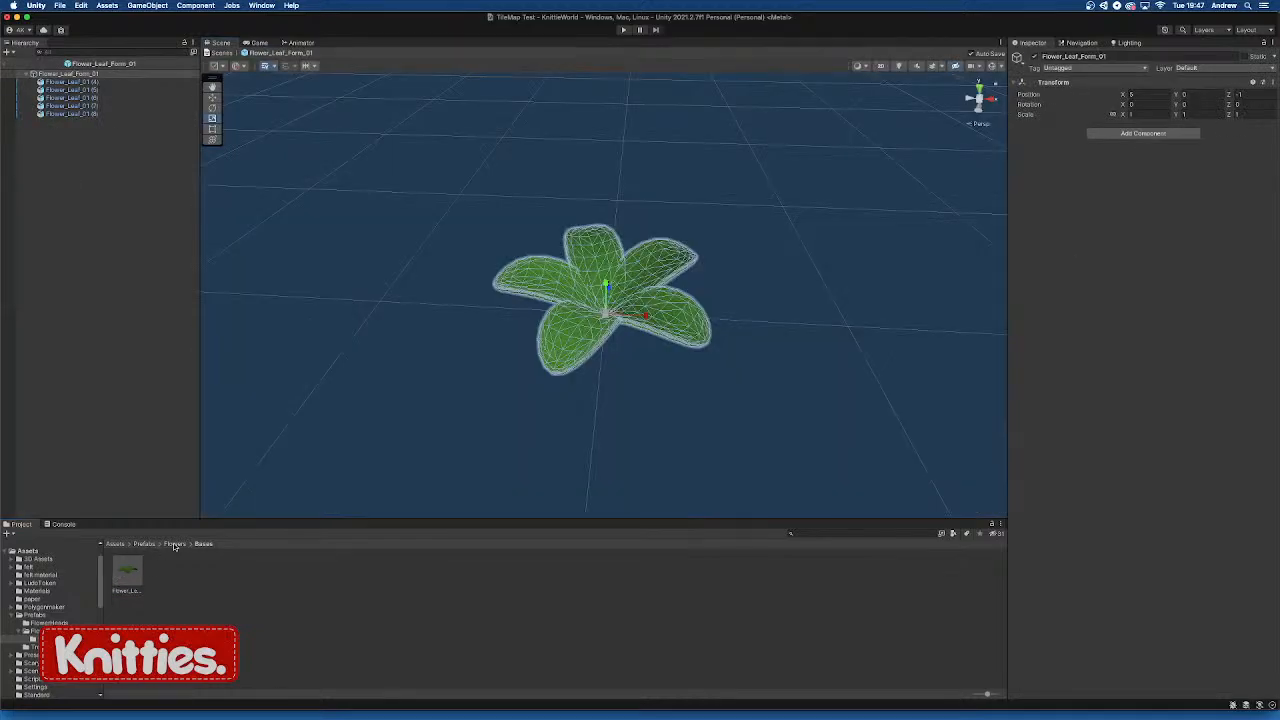
left_click_drag(605, 313, 590, 311)
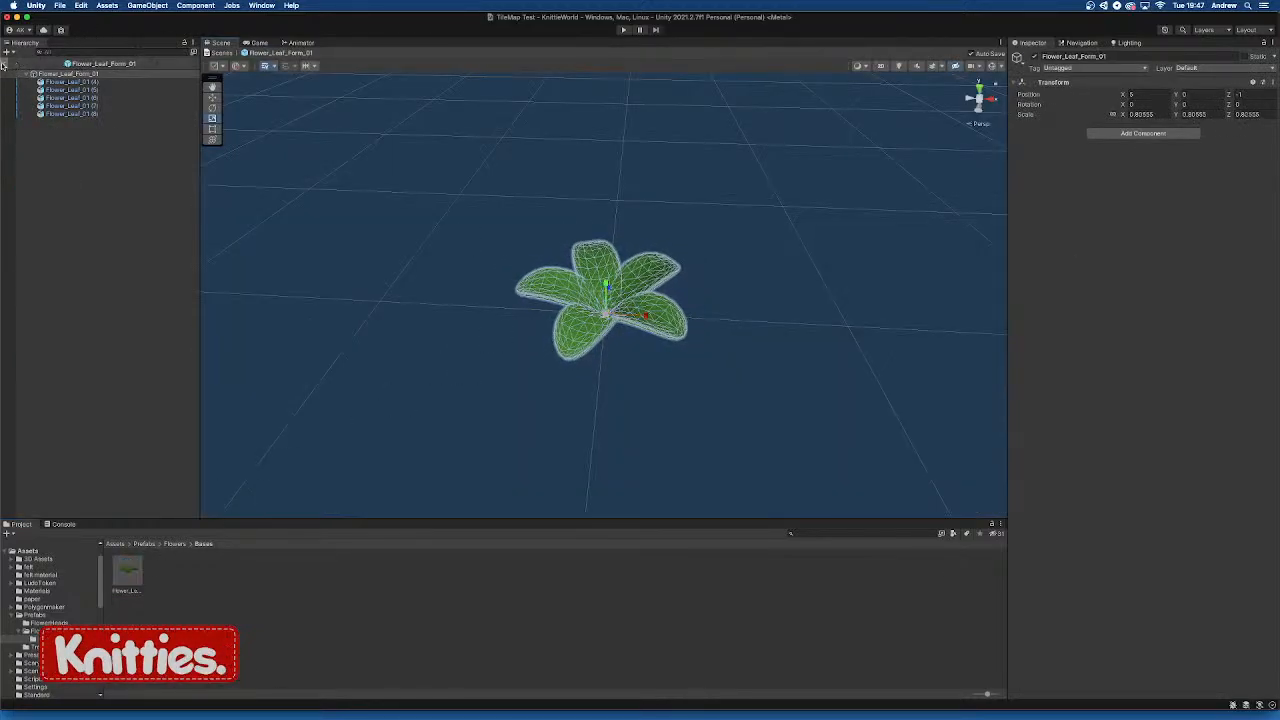
left_click(4, 64)
left_click_drag(429, 158, 441, 232, "alt")
right_click_drag(443, 233, 533, 218, "alt")
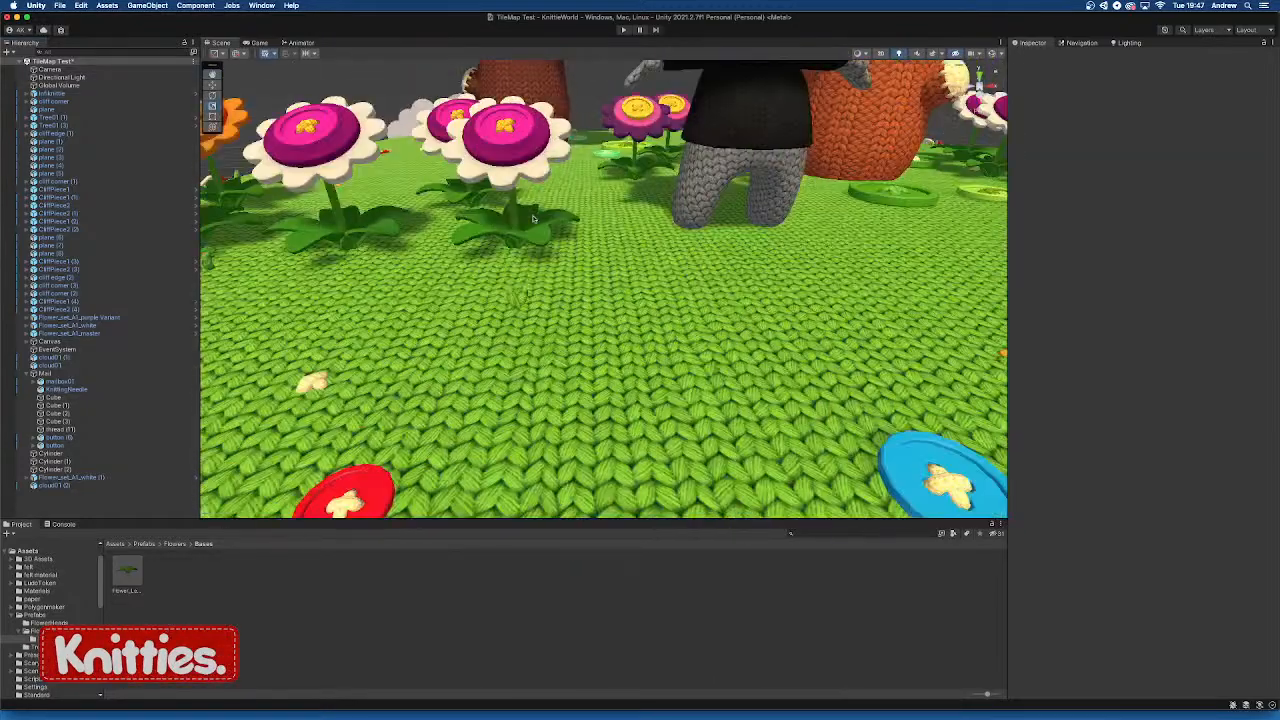
left_click_drag(527, 187, 682, 250, "alt")
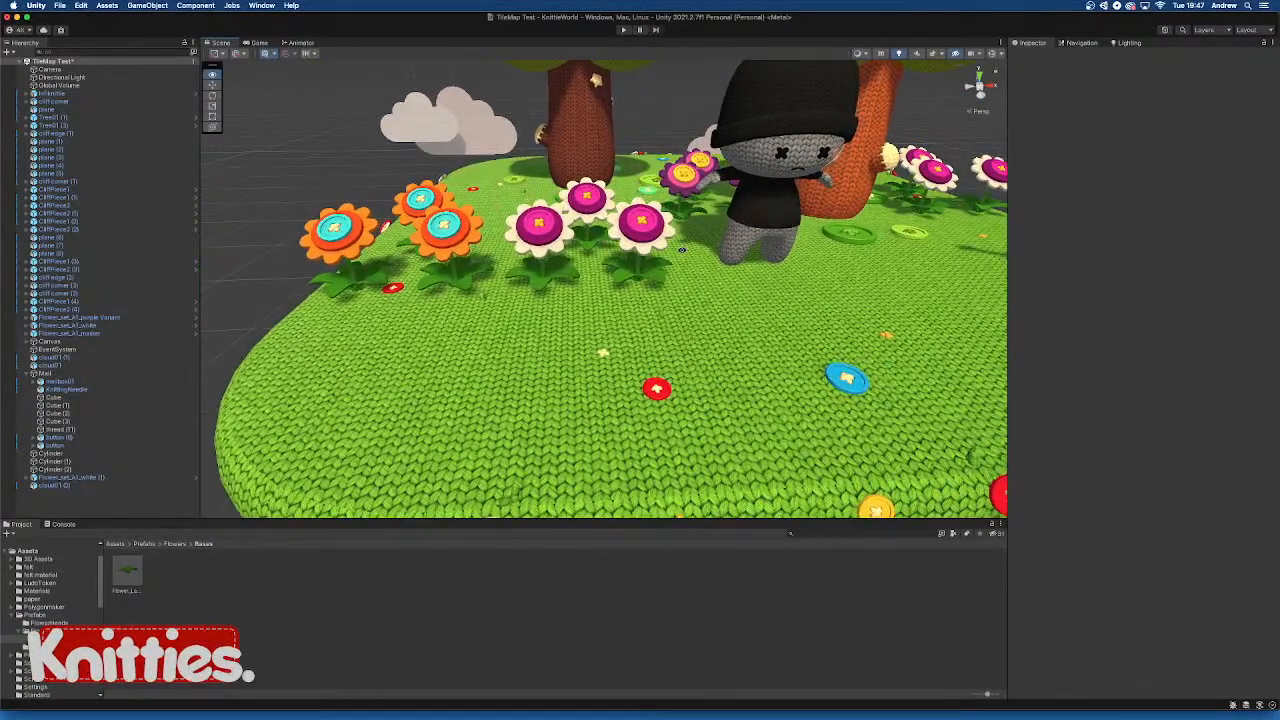
left_click_drag(499, 309, 559, 279, "alt")
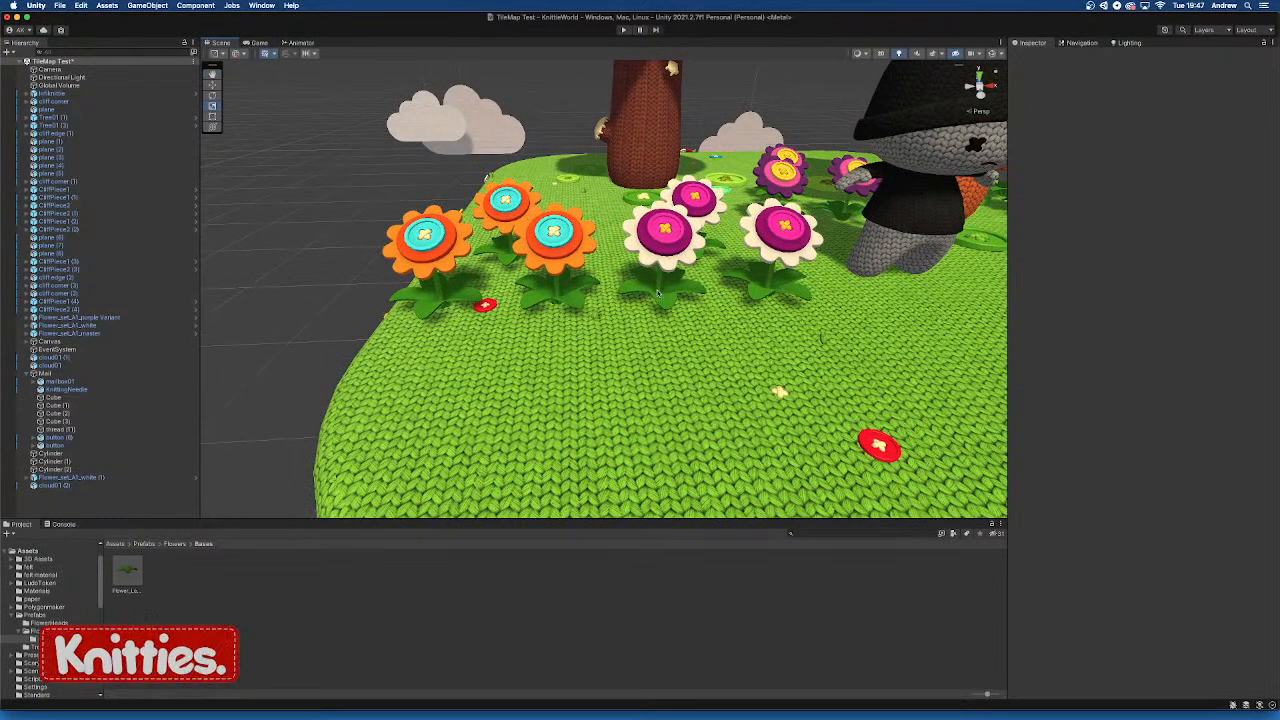
scroll(658, 292, "down", 2)
scroll(557, 290, "down", 5)
left_click_drag(630, 292, 641, 327, "alt")
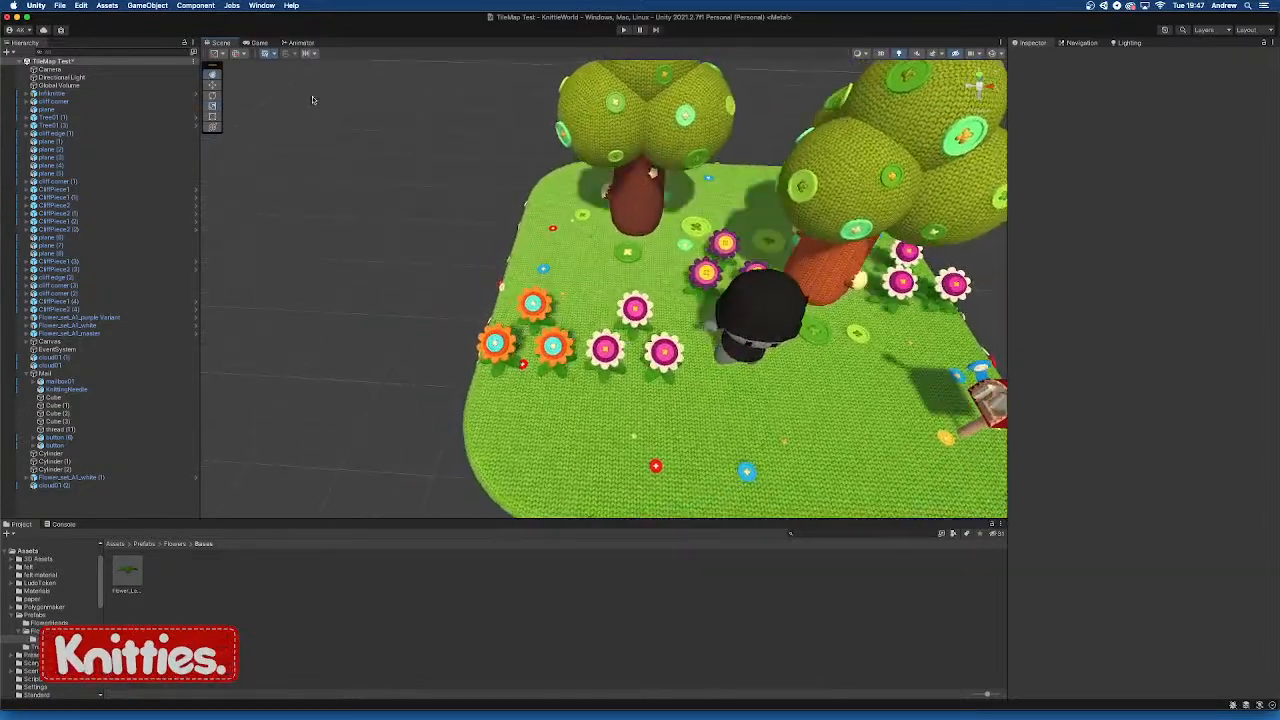
Scale the Flower_Leaf_Form_01 root uniformly to about 1.31 and examine the larger leaves on the orange and white flowers
double_click(128, 574)
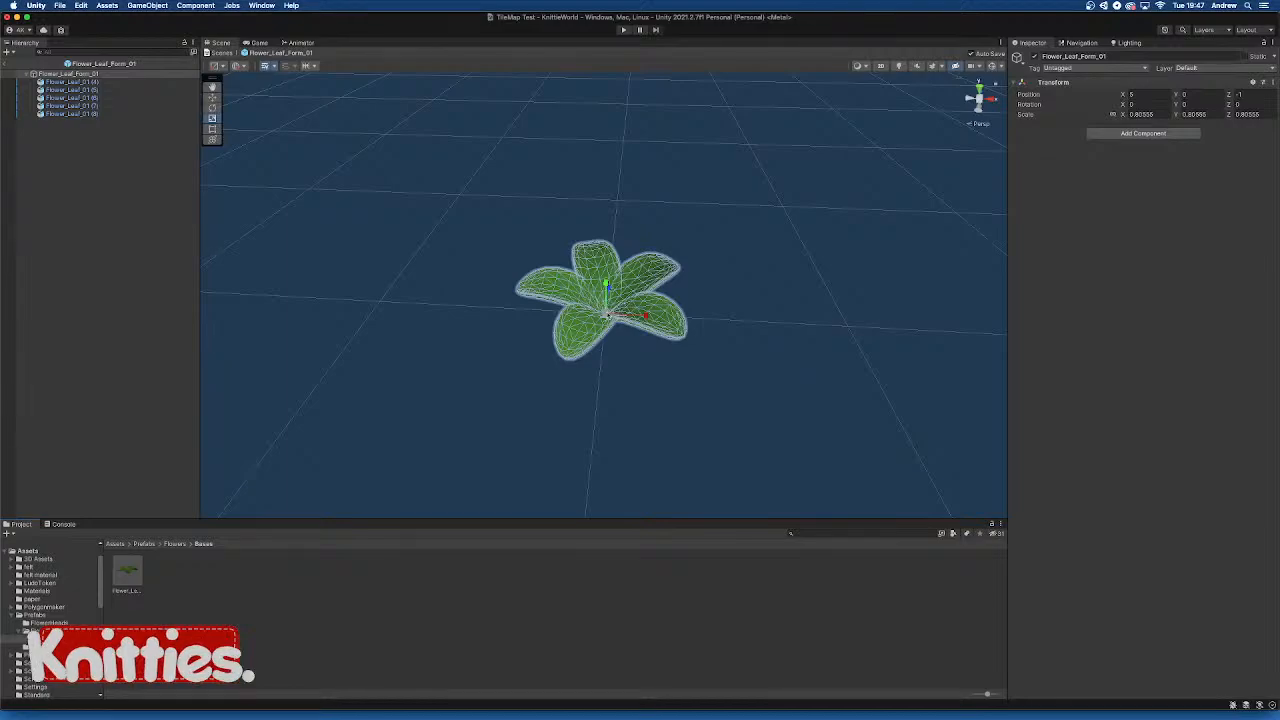
left_click_drag(618, 315, 658, 330)
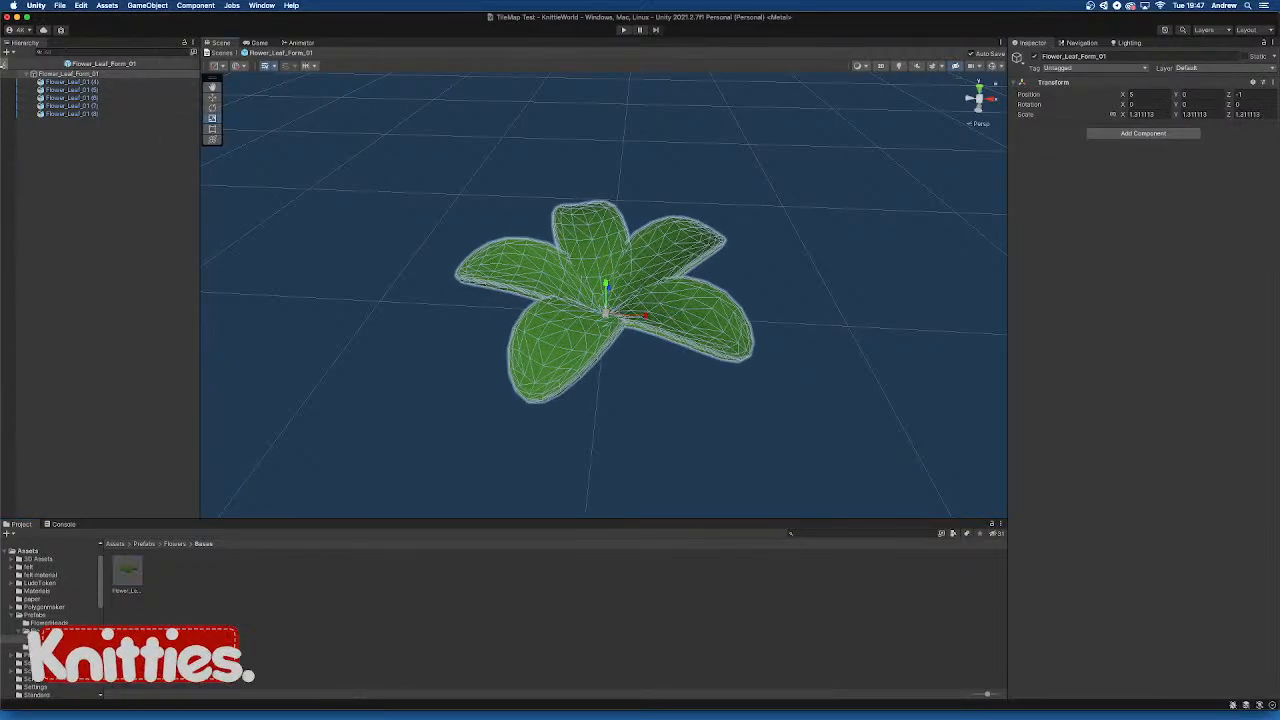
left_click(5, 64)
left_click_drag(527, 348, 546, 284, "alt")
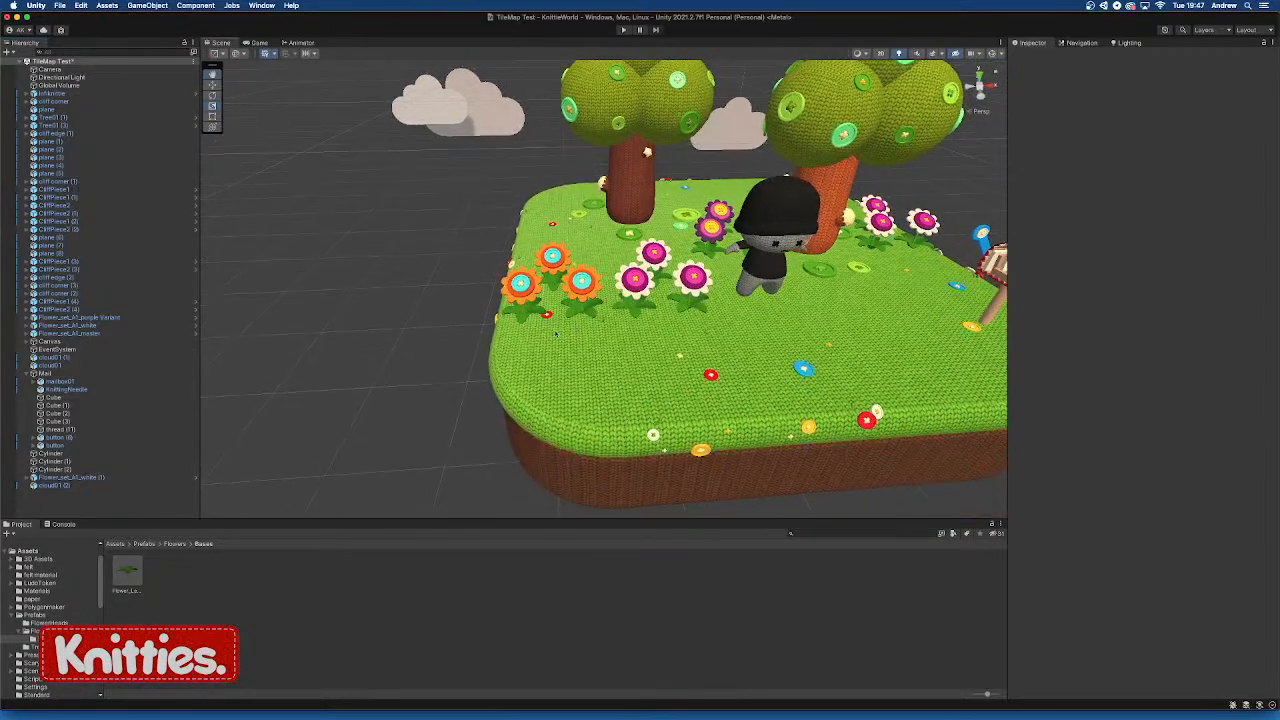
scroll(548, 337, "up", 10)
scroll(548, 337, "up", 8)
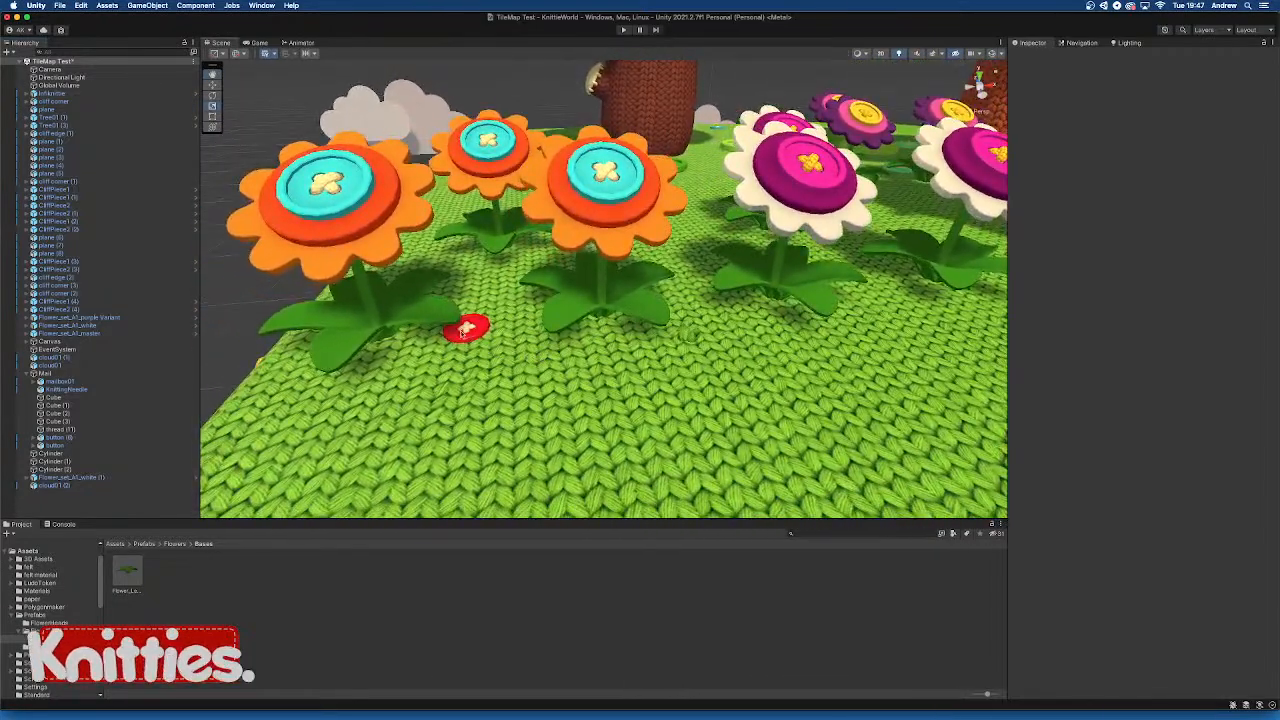
left_click_drag(421, 331, 463, 331, "alt")
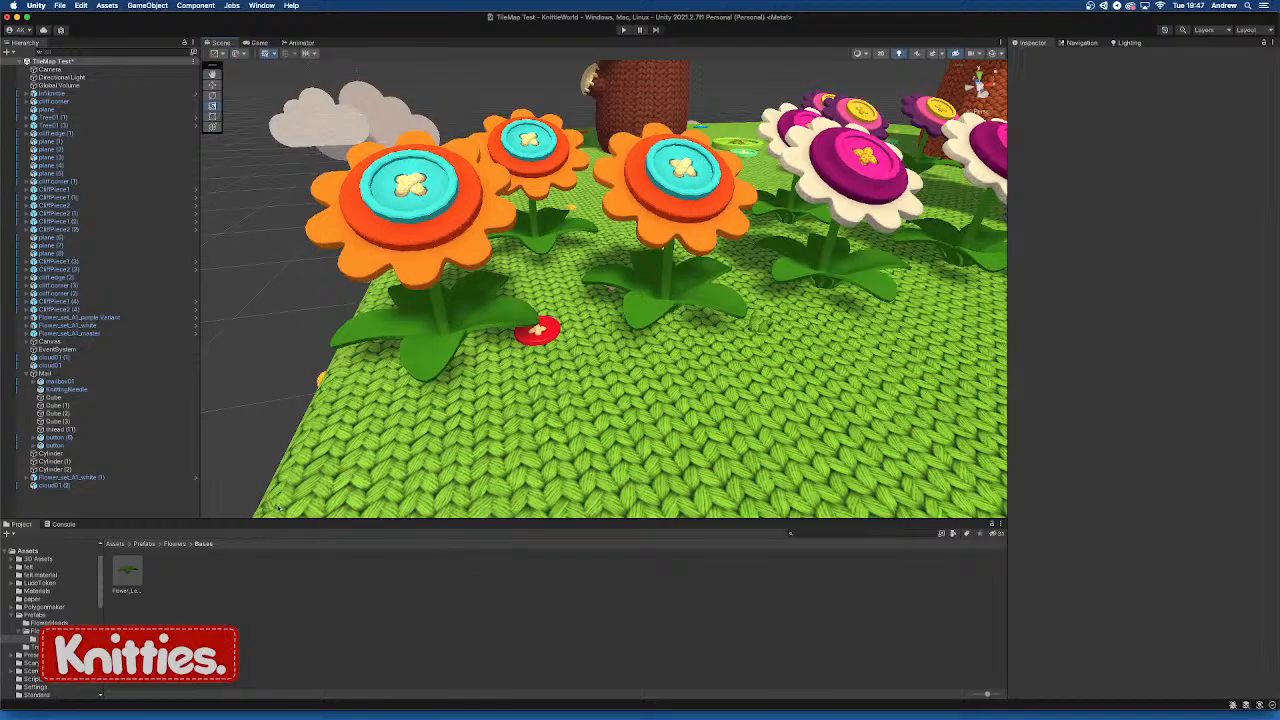
Scale the three Flower_Leaf_Form_01 instances in the Flower_set_A1_master prefab uniformly to about 0.64 and return to the island scene
left_click(175, 547)
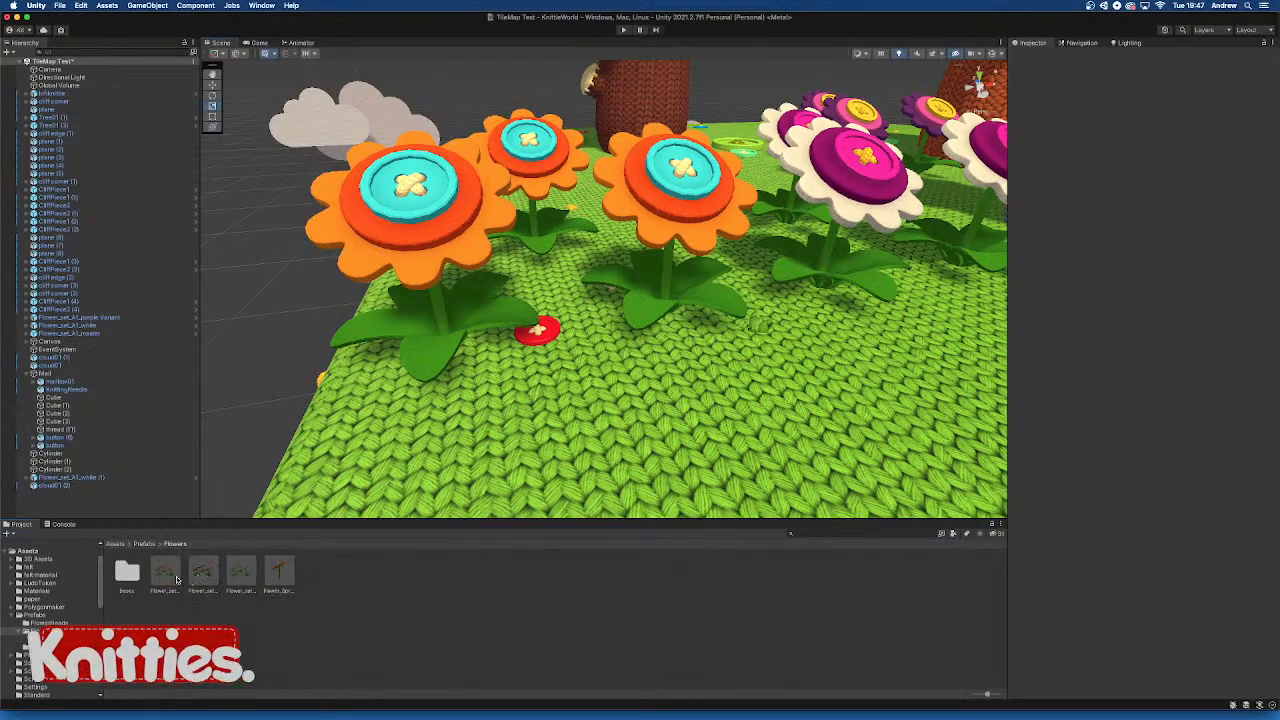
double_click(164, 572)
left_click(547, 410)
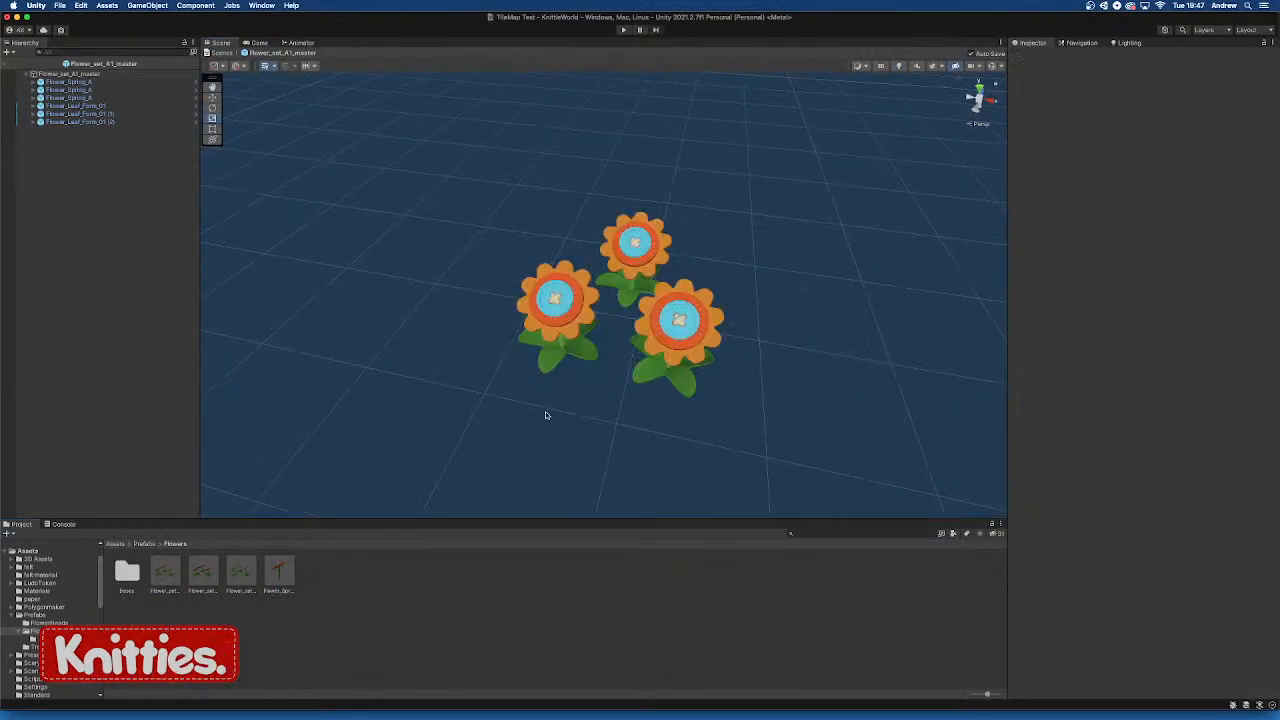
left_click(594, 362)
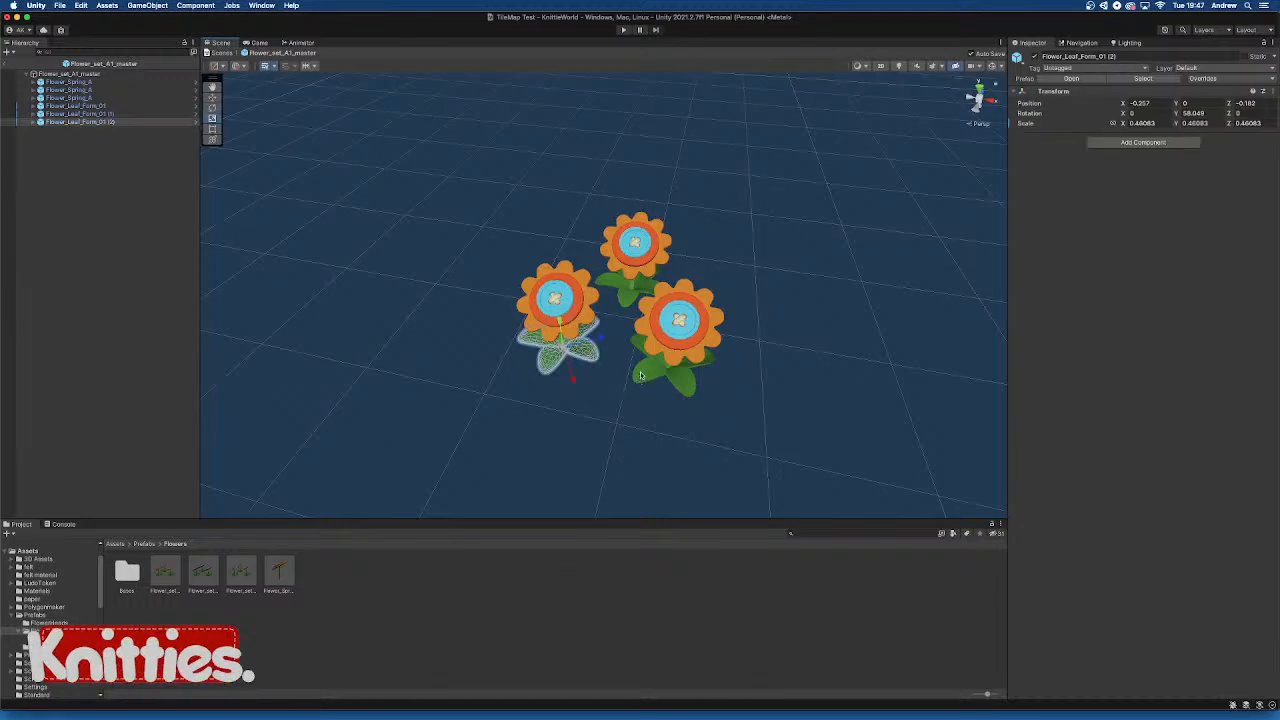
left_click(641, 375, "shift")
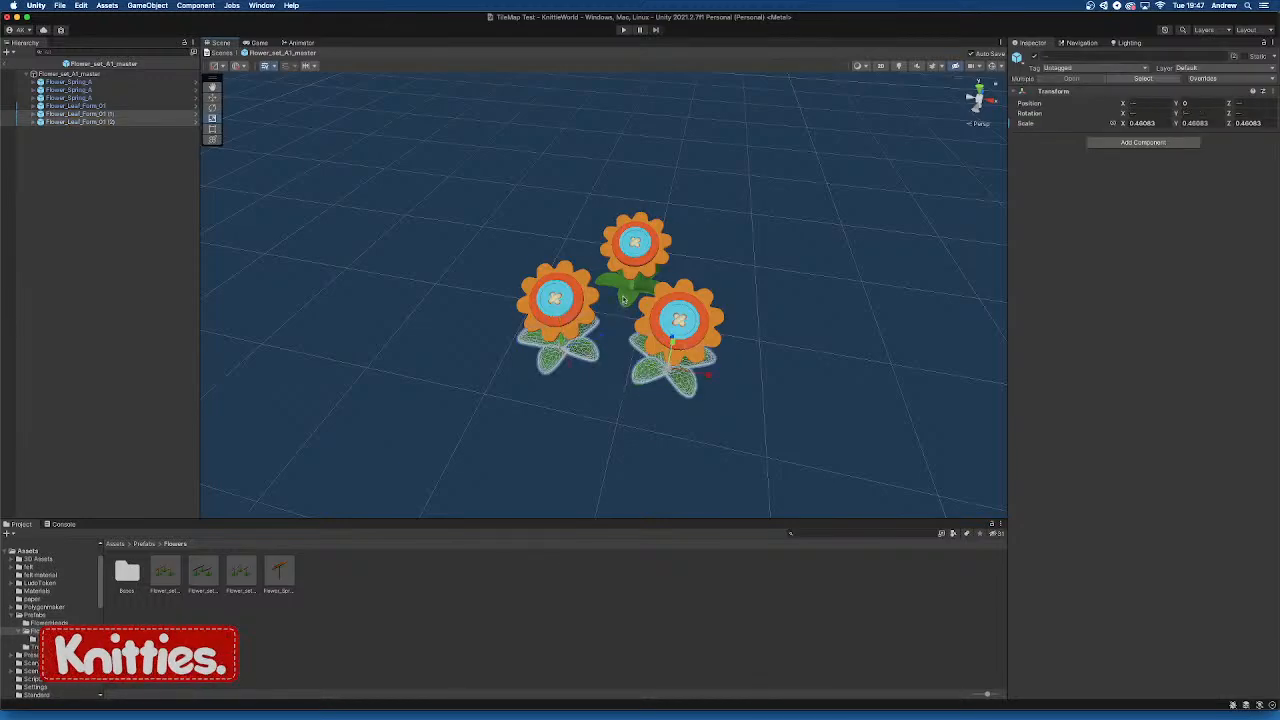
left_click_drag(634, 295, 666, 311)
left_click_drag(662, 422, 726, 360, "alt")
left_click(692, 374)
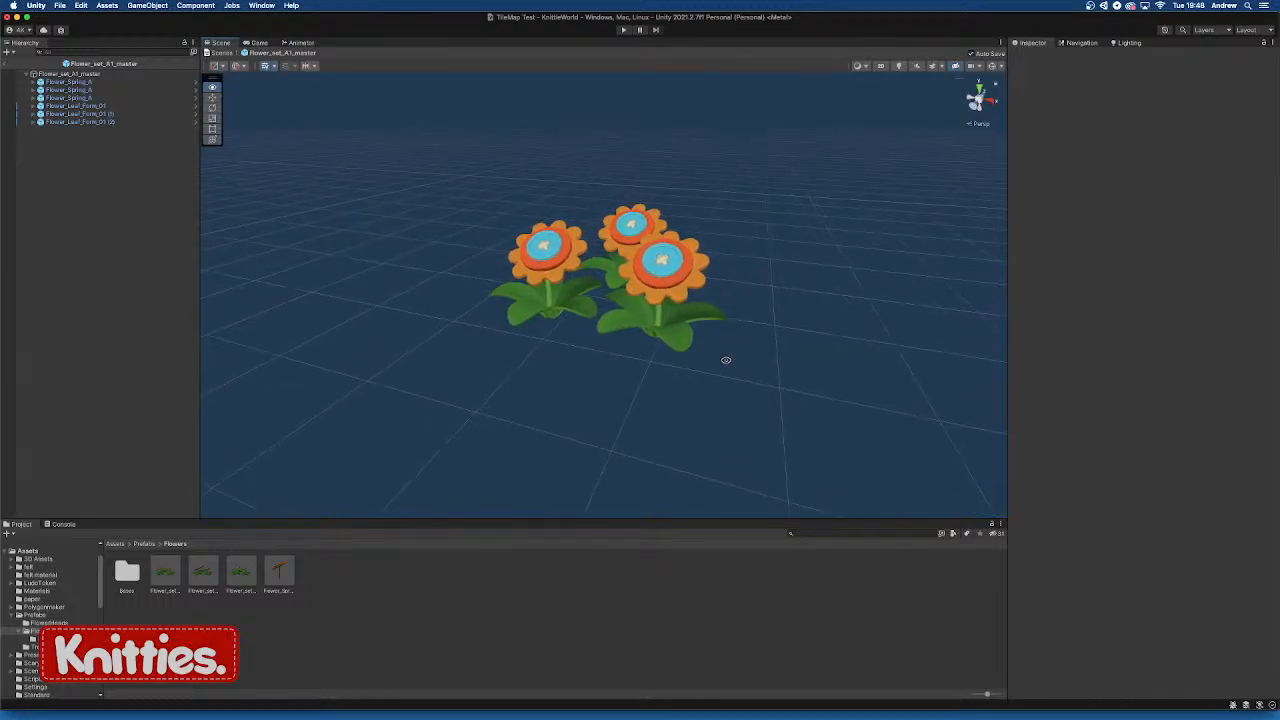
left_click(6, 63)
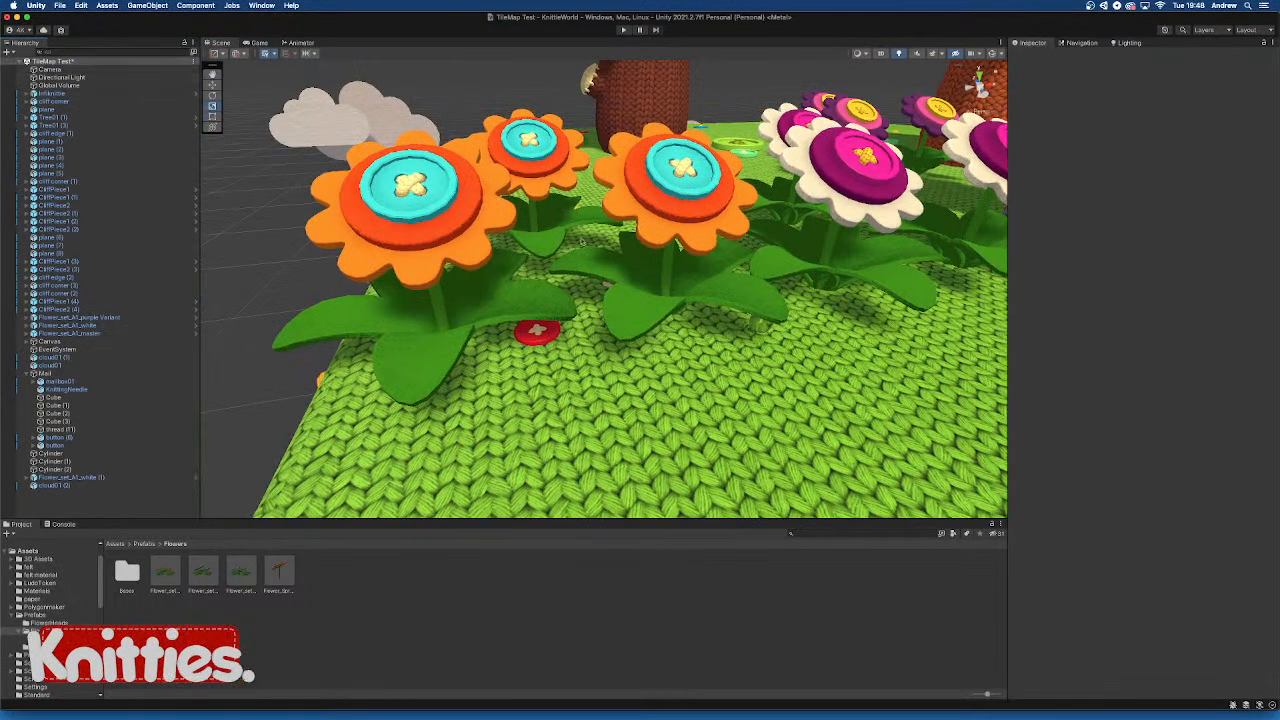
Examine the leaves of the flower clusters around the island, including in a brief play-mode run
left_click_drag(789, 308, 688, 300, "alt")
scroll(698, 290, "up", 5)
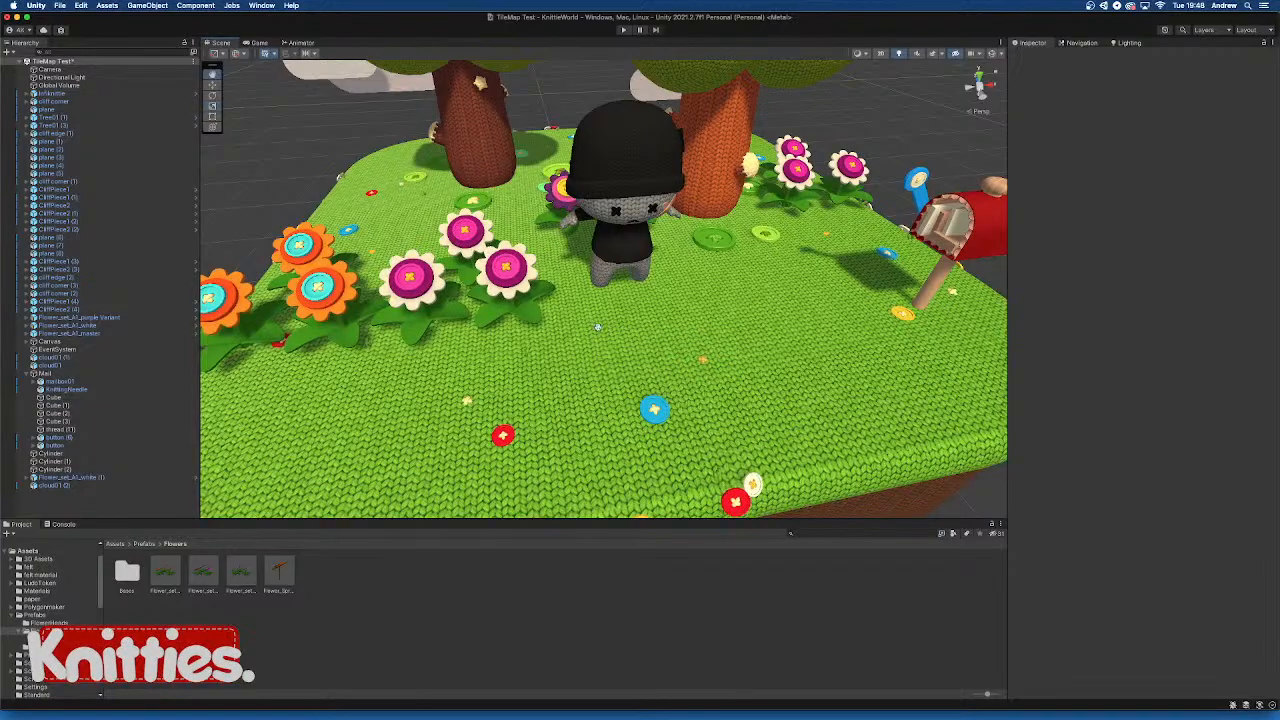
middle_click_drag(550, 284, 697, 280)
left_click_drag(617, 353, 450, 143, "alt")
left_click(623, 30)
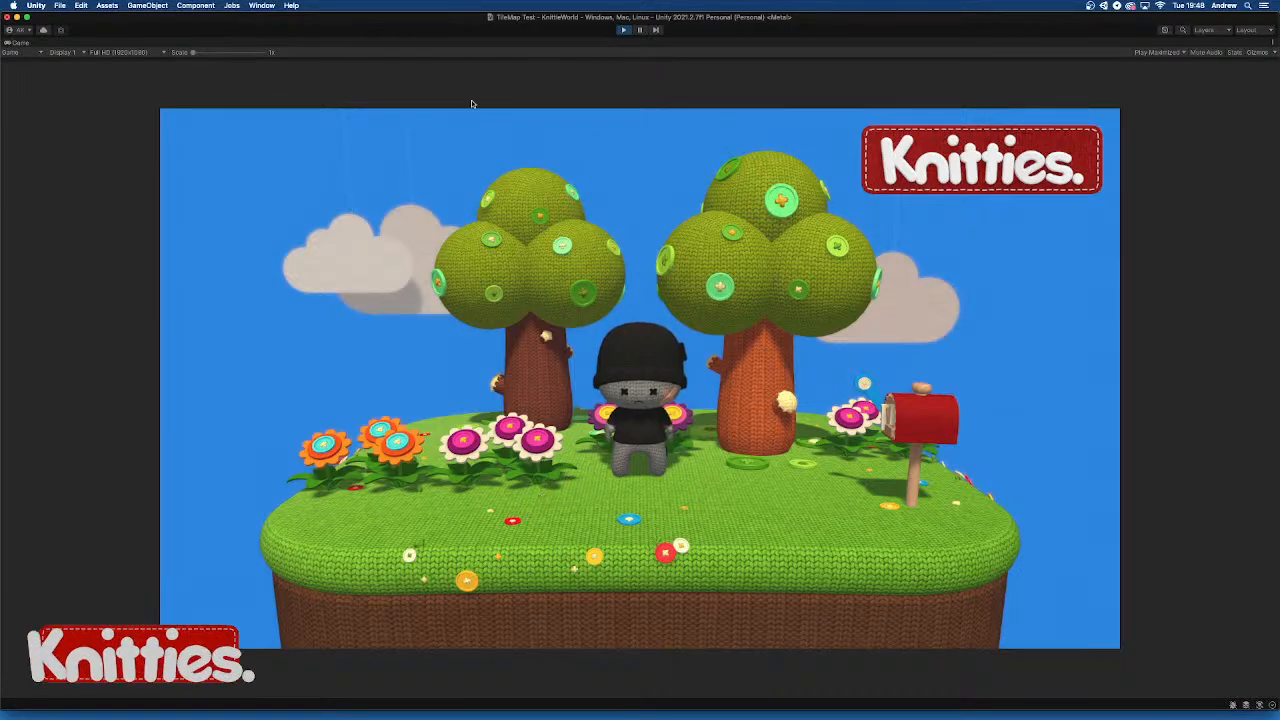
left_click(622, 31)
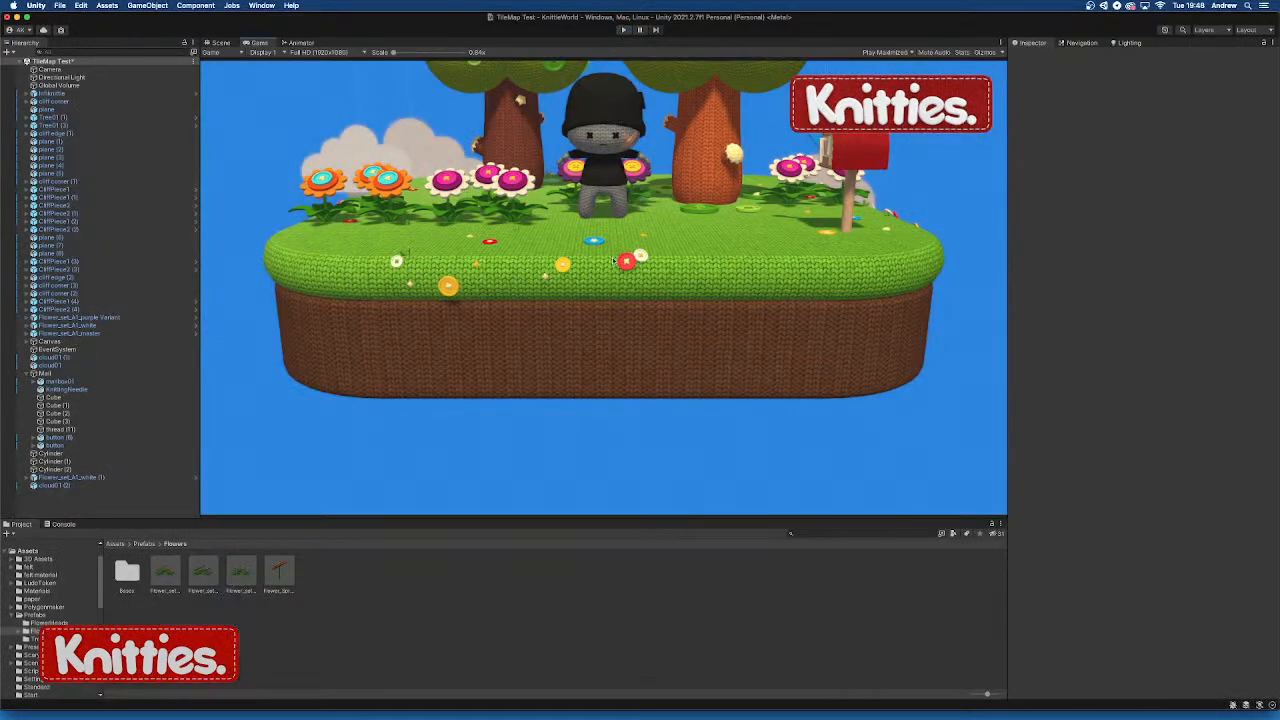
Return to the Scene view and examine the leaf proportions on the orange and white flowers up close and from further away
left_click(217, 42)
left_click_drag(510, 348, 524, 366, "alt")
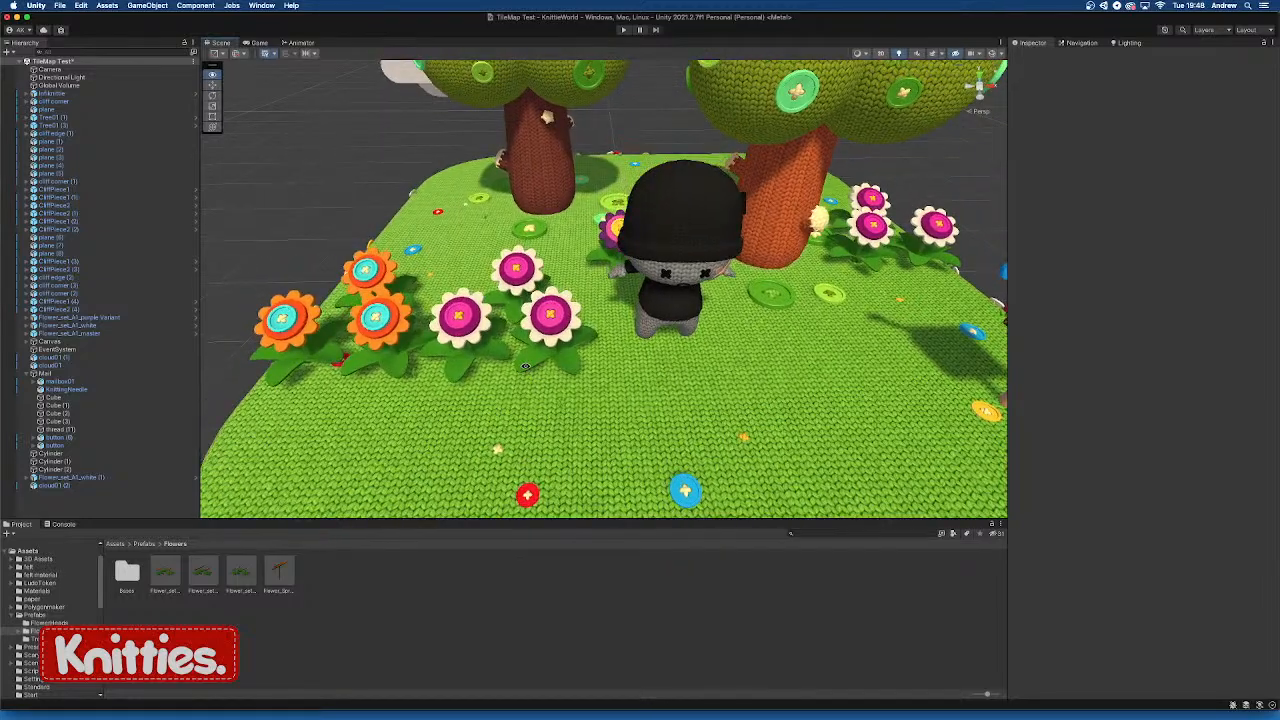
middle_click_drag(524, 366, 624, 345, "alt")
scroll(622, 352, "up", 3, "alt")
right_click_drag(622, 352, 964, 319, "alt")
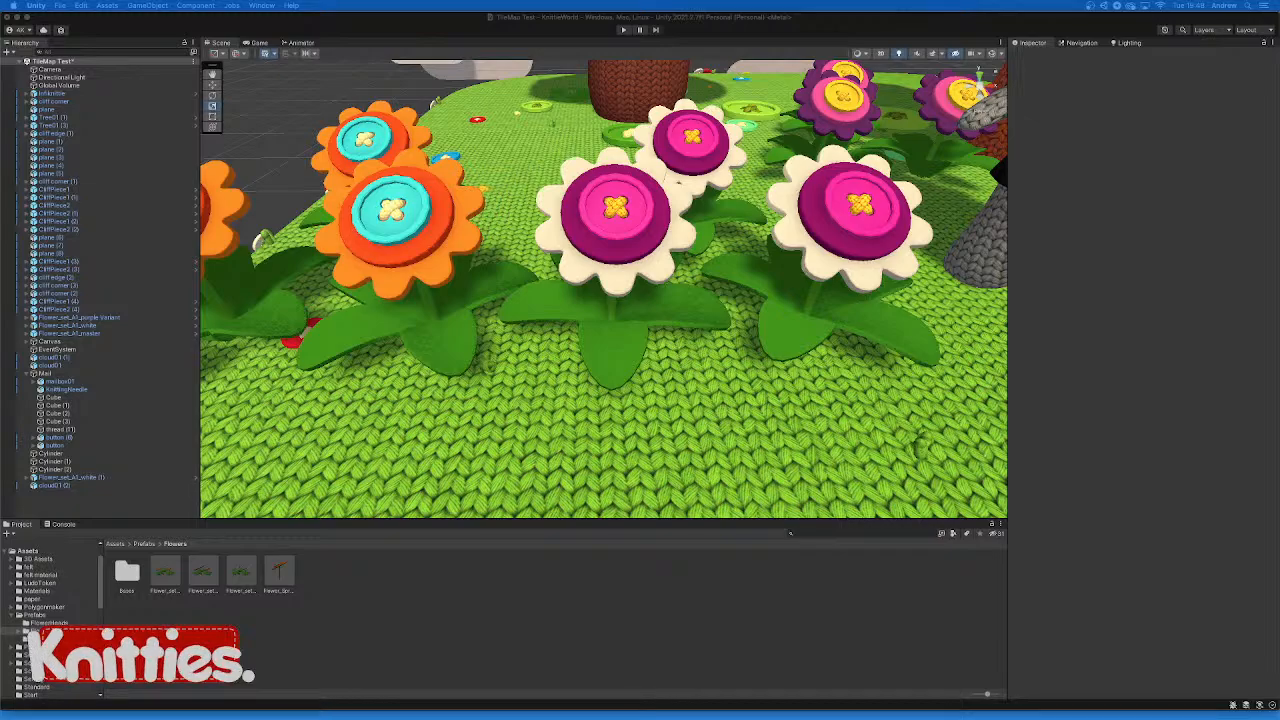
scroll(692, 346, "down", 10)
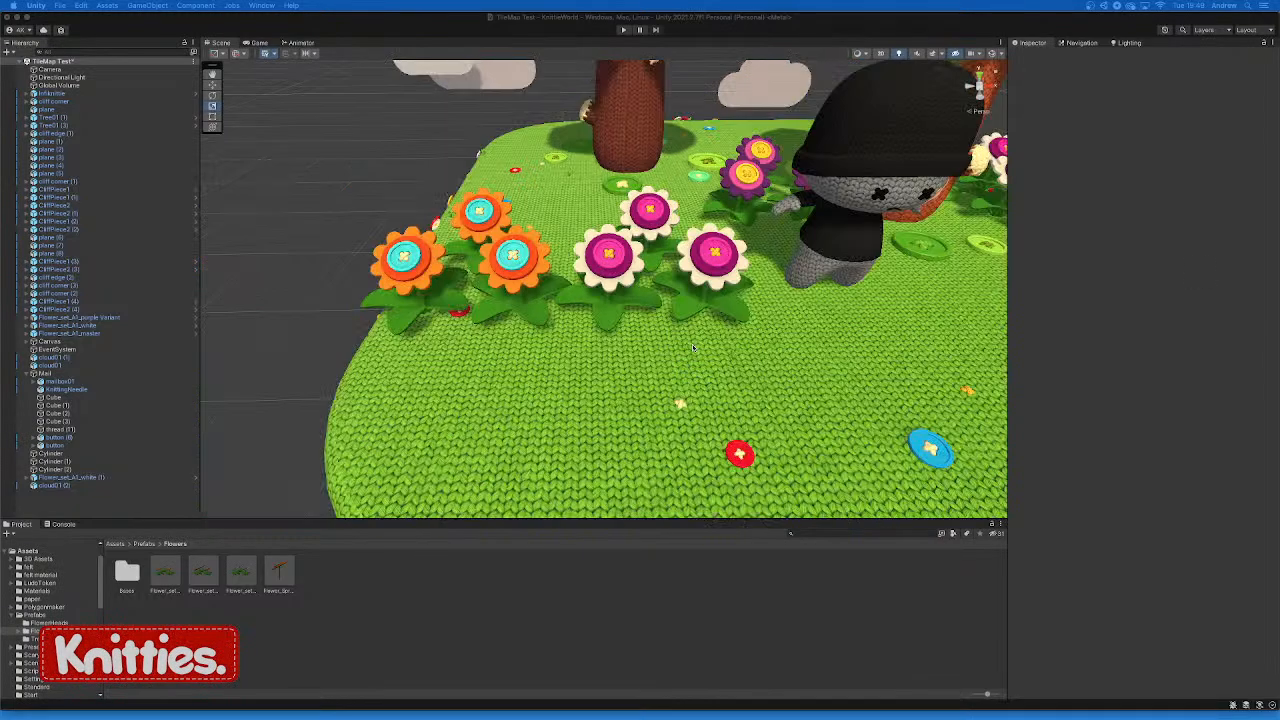
left_click_drag(782, 337, 775, 306, "alt")
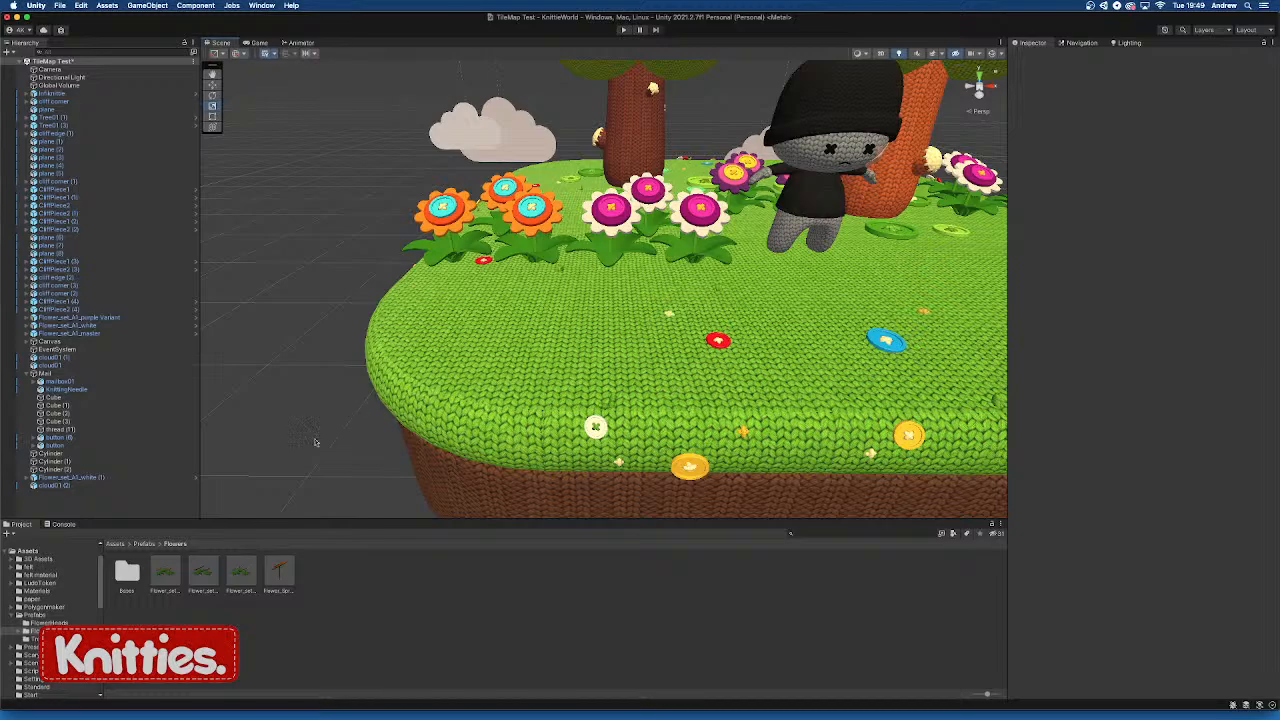
Scale the three Flower_Leaf_Form_01 instances in Flower_set_A1_master uniformly to about 0.49 and check the flowers in the island scene
double_click(166, 574)
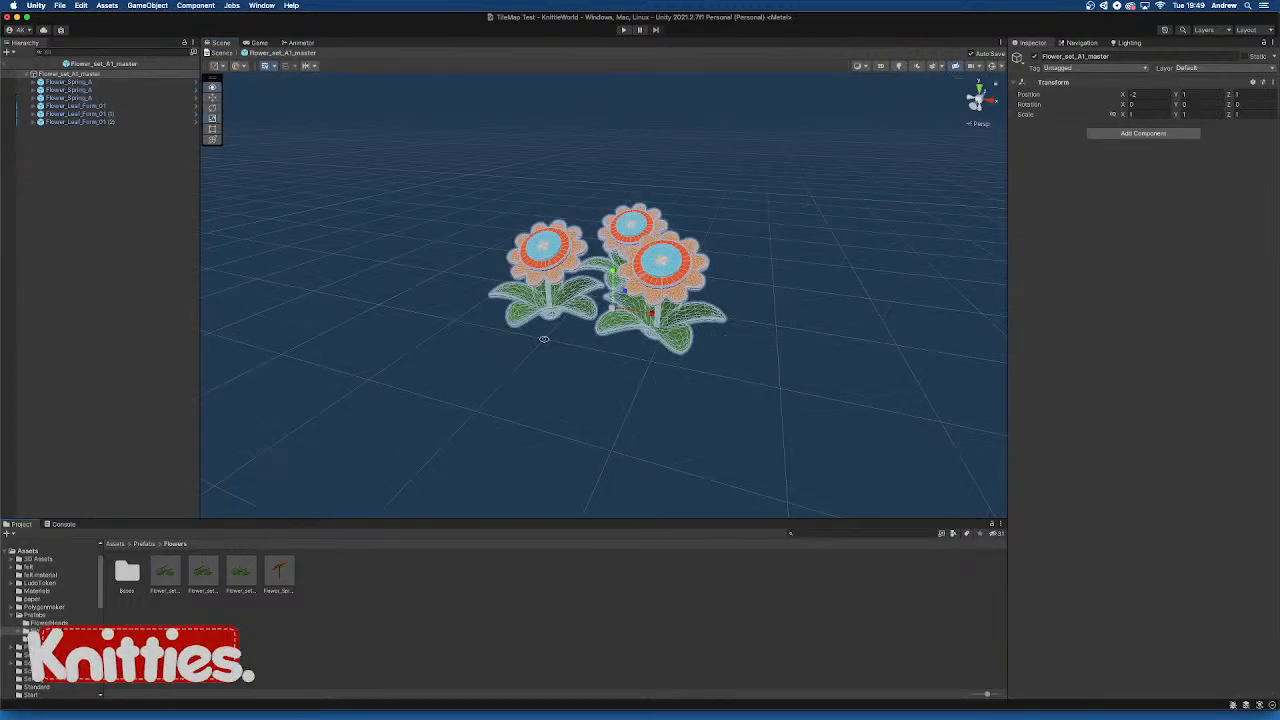
left_click(80, 106)
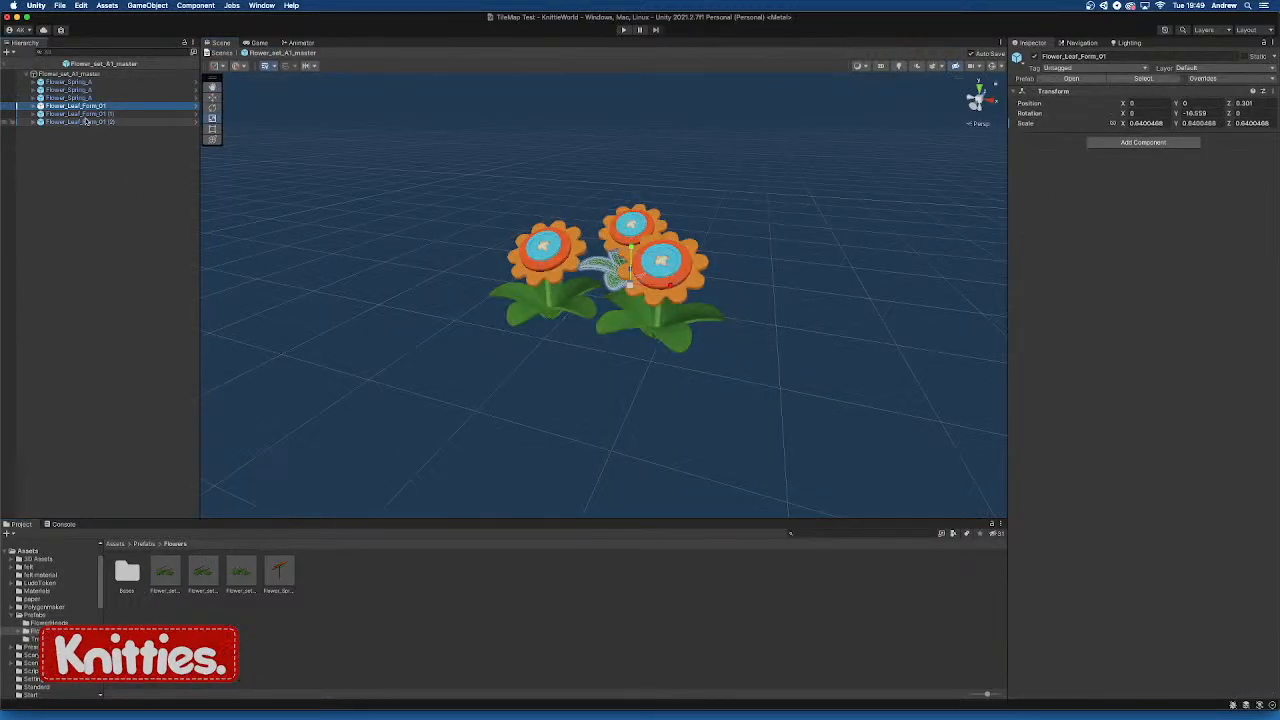
left_click(90, 121, "shift")
scroll(547, 301, "up", 4)
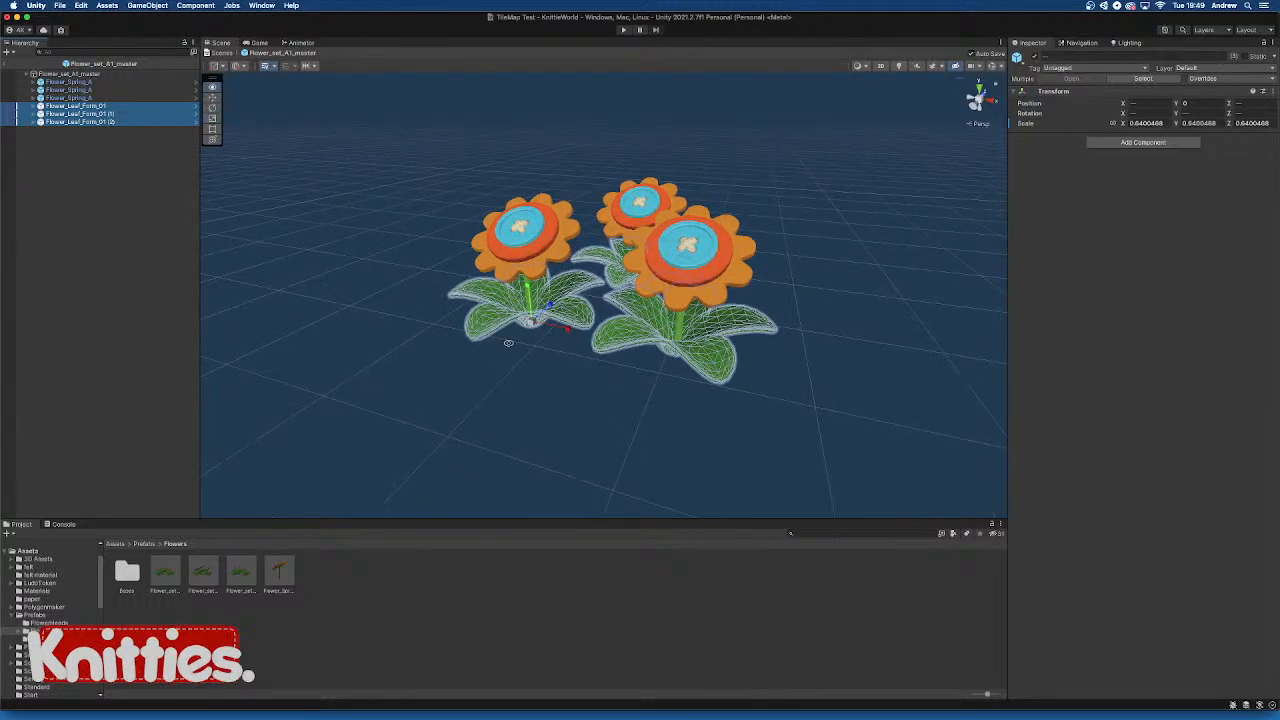
mouse_move(508, 343)
left_mouse_down("alt")
mouse_move(531, 349)
mouse_move(511, 328)
left_mouse_up("alt")
scroll(537, 363, "up", 3)
left_click_drag(593, 373, 515, 287, "alt")
left_click(5, 64)
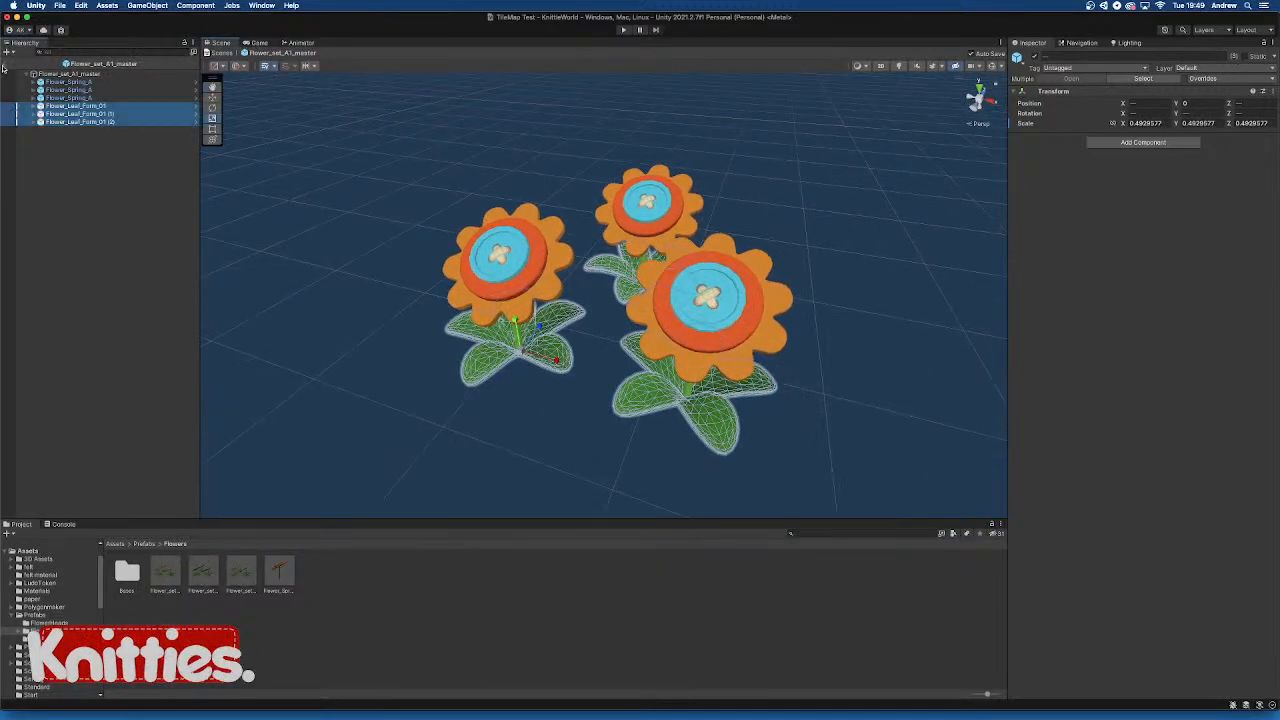
scroll(665, 306, "down", 5)
left_click_drag(803, 272, 831, 306, "alt")
scroll(782, 284, "up", 10)
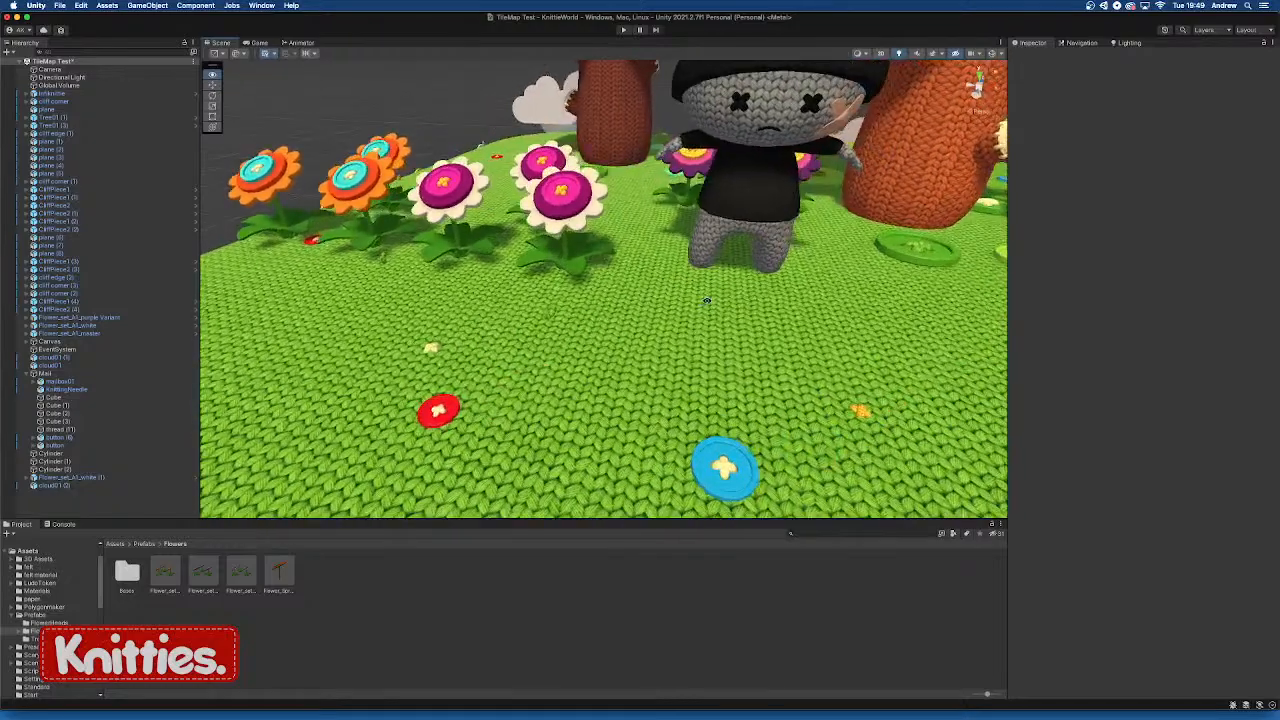
scroll(708, 297, "down", 5)
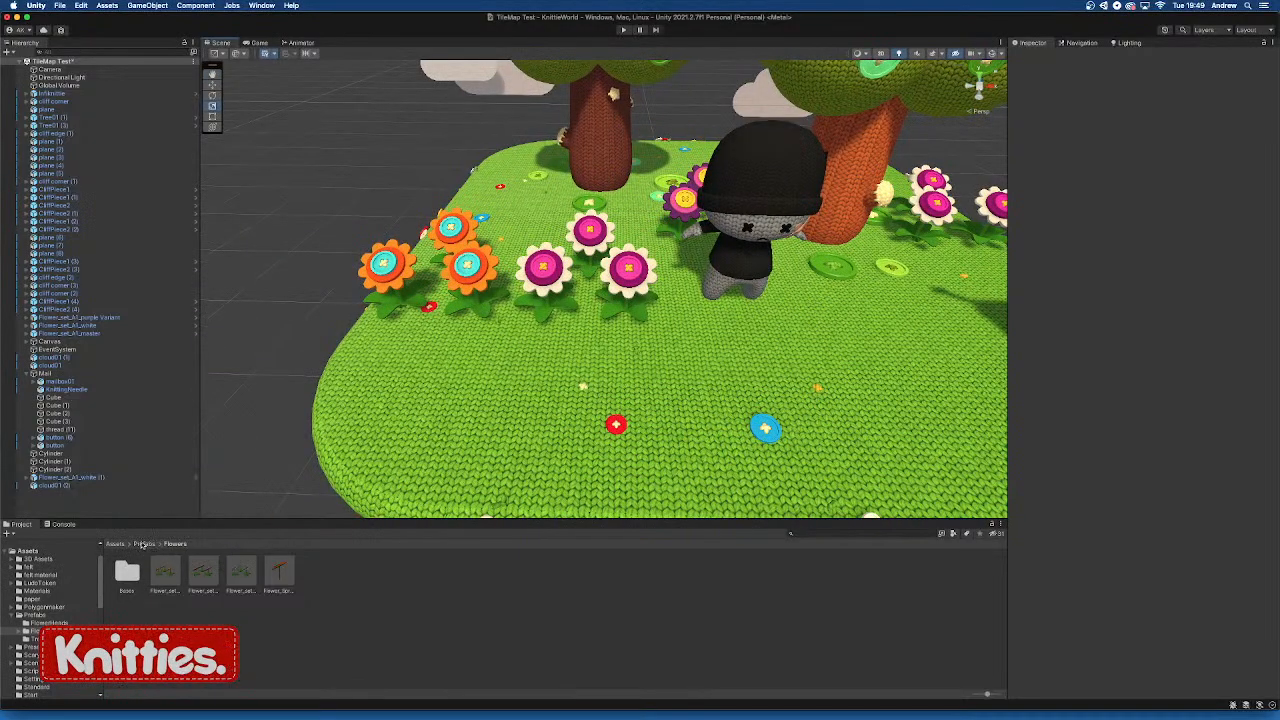
Open the Flower_Leaf_Form_01 prefab for editing and view its leaves from above
double_click(128, 569)
double_click(127, 570)
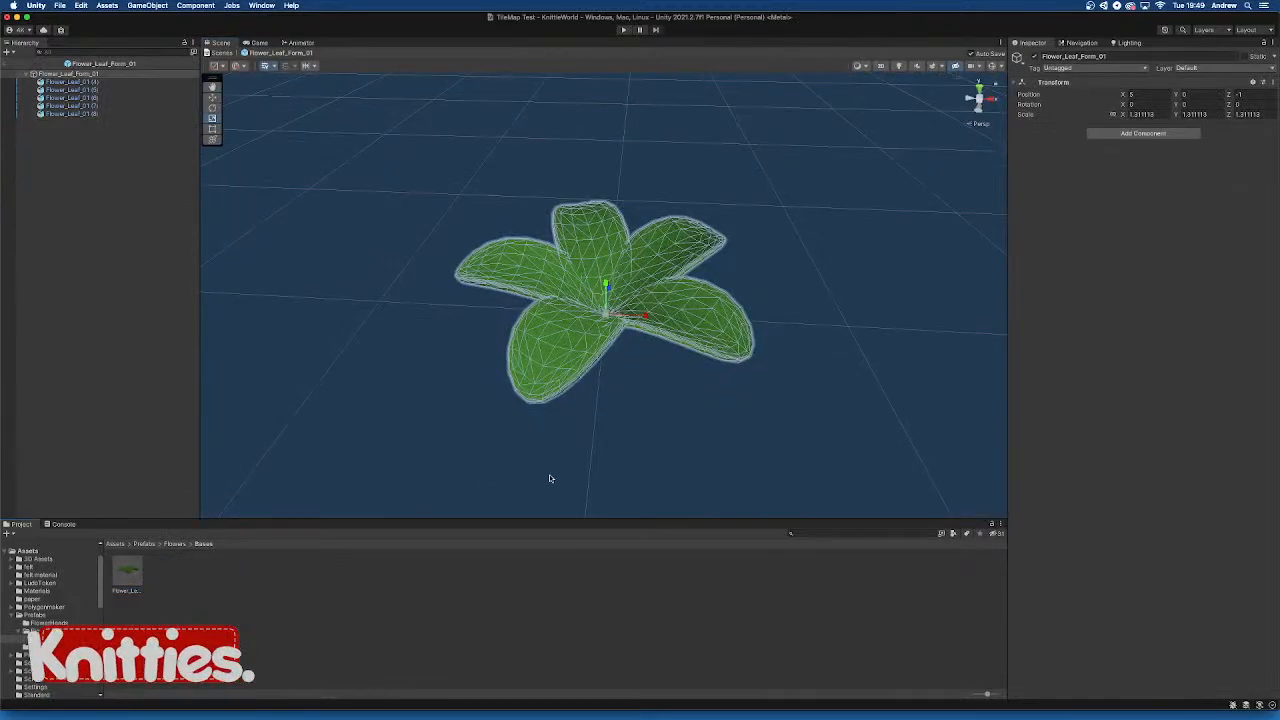
left_click_drag(659, 403, 682, 378, "alt")
Change the transform handle setting, select all five leaves and try moving them together
left_click(682, 378)
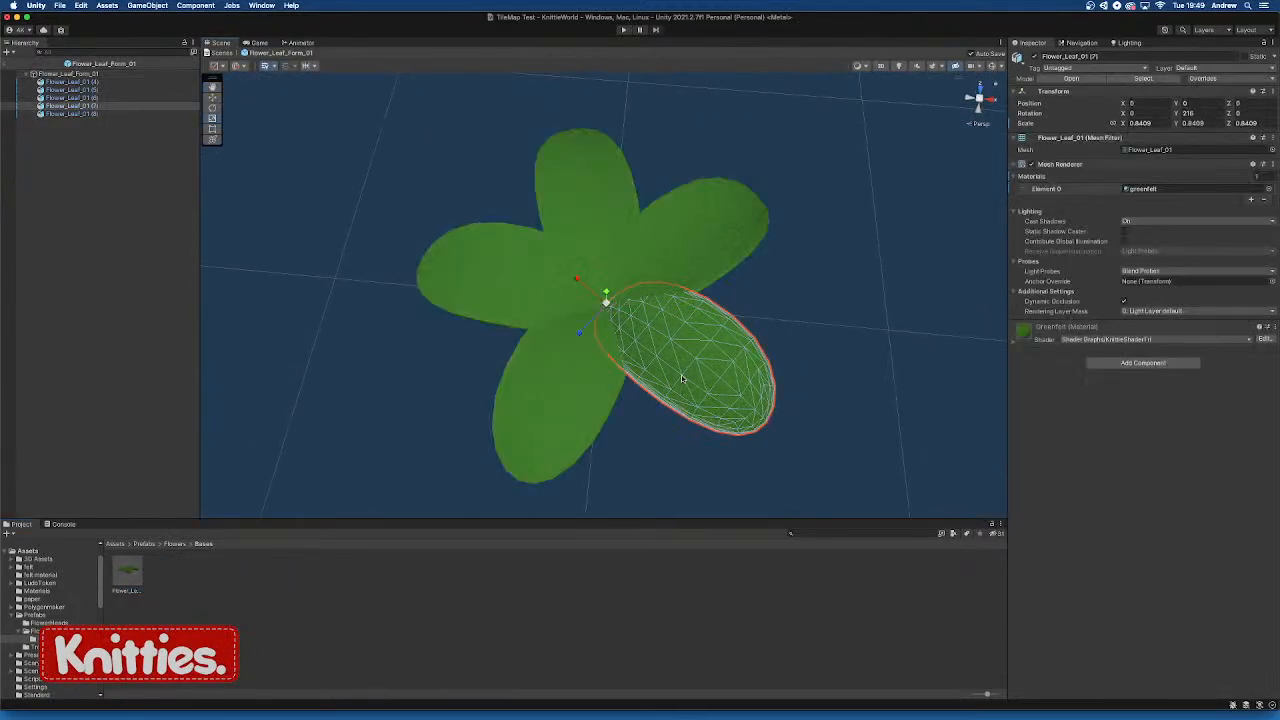
left_click(239, 67)
left_click_drag(388, 120, 916, 540)
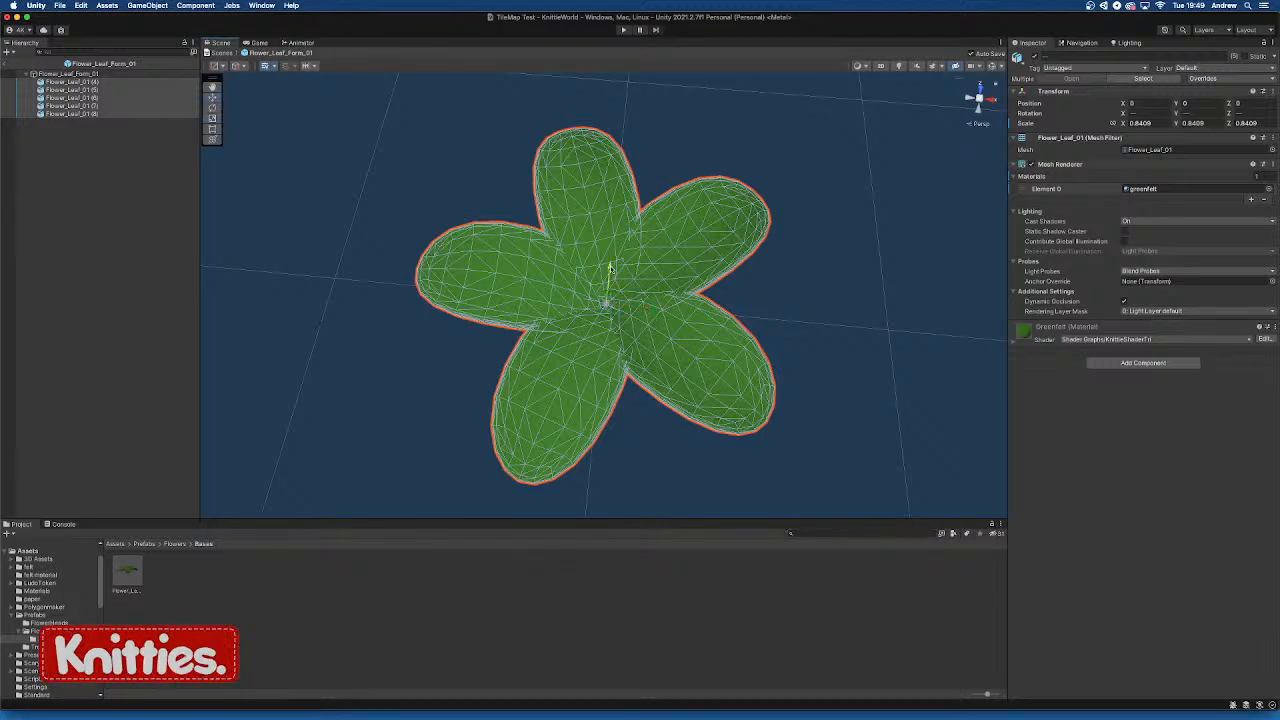
left_click_drag(611, 267, 611, 263)
Move each of the five leaves individually slightly outward along its own length, opening a small gap at the centre
left_click(717, 349)
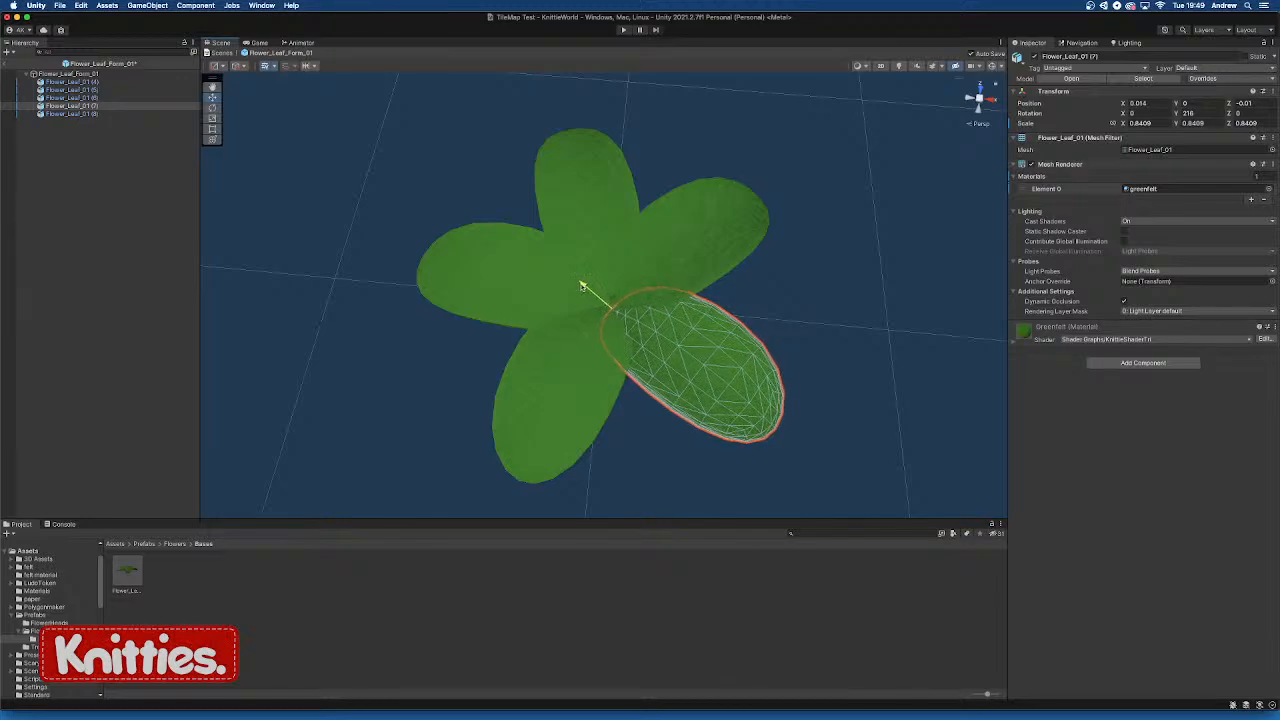
left_click(592, 302)
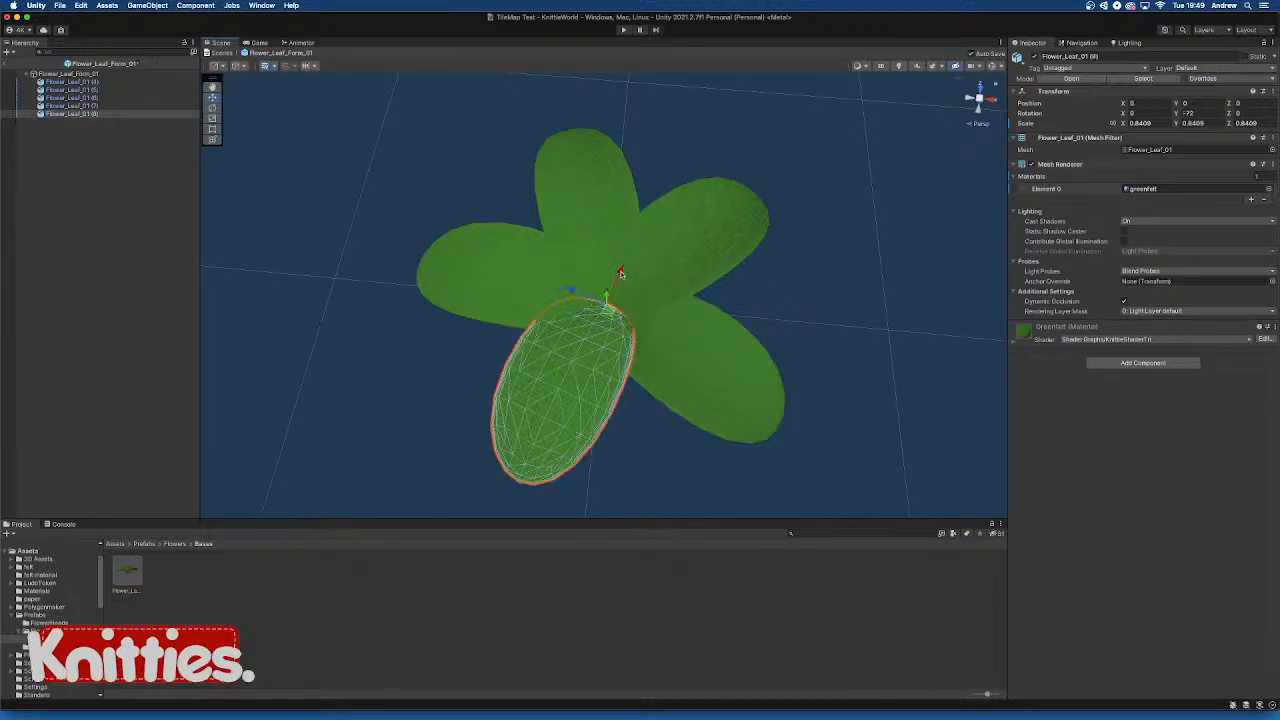
left_click_drag(614, 276, 610, 331)
left_click(495, 290)
left_click(609, 221)
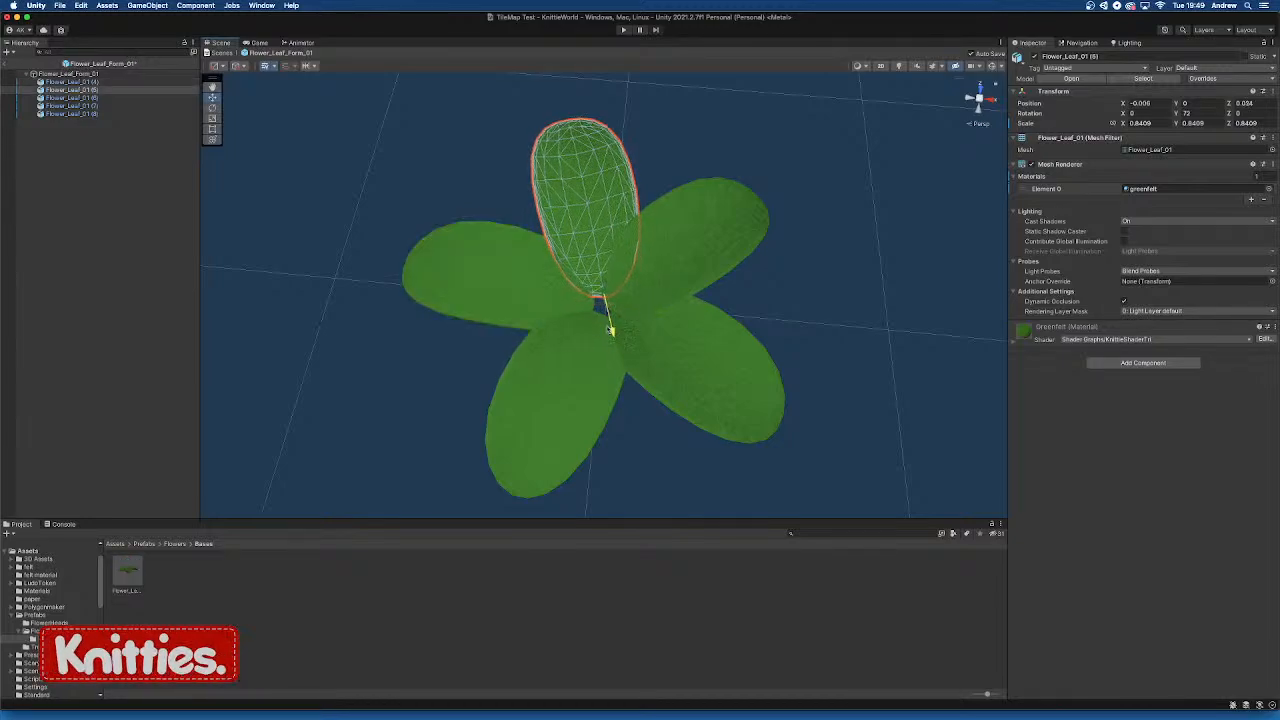
left_click(695, 262)
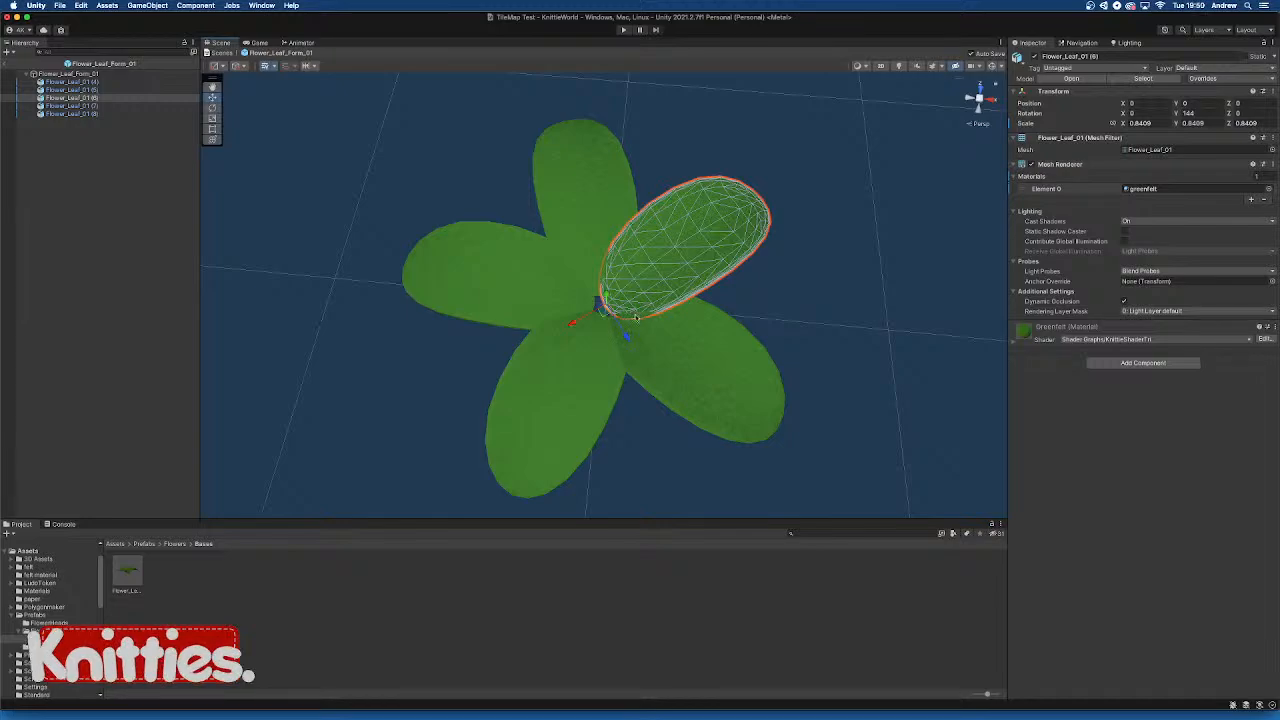
left_click_drag(572, 323, 829, 391)
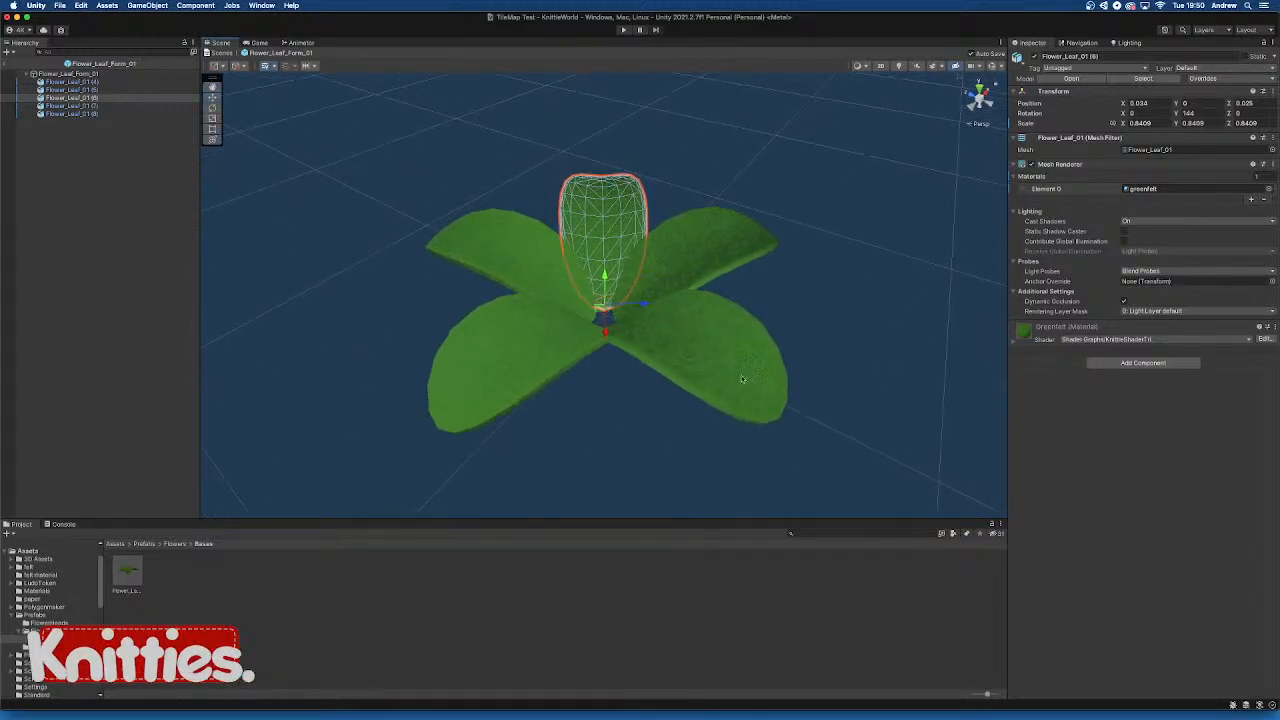
Try tilting the Flower_Leaf_01 (8) leaf to about -6.22 degrees around Z, and undo the rotation
left_click(700, 399)
left_click_drag(700, 399, 719, 434, "alt")
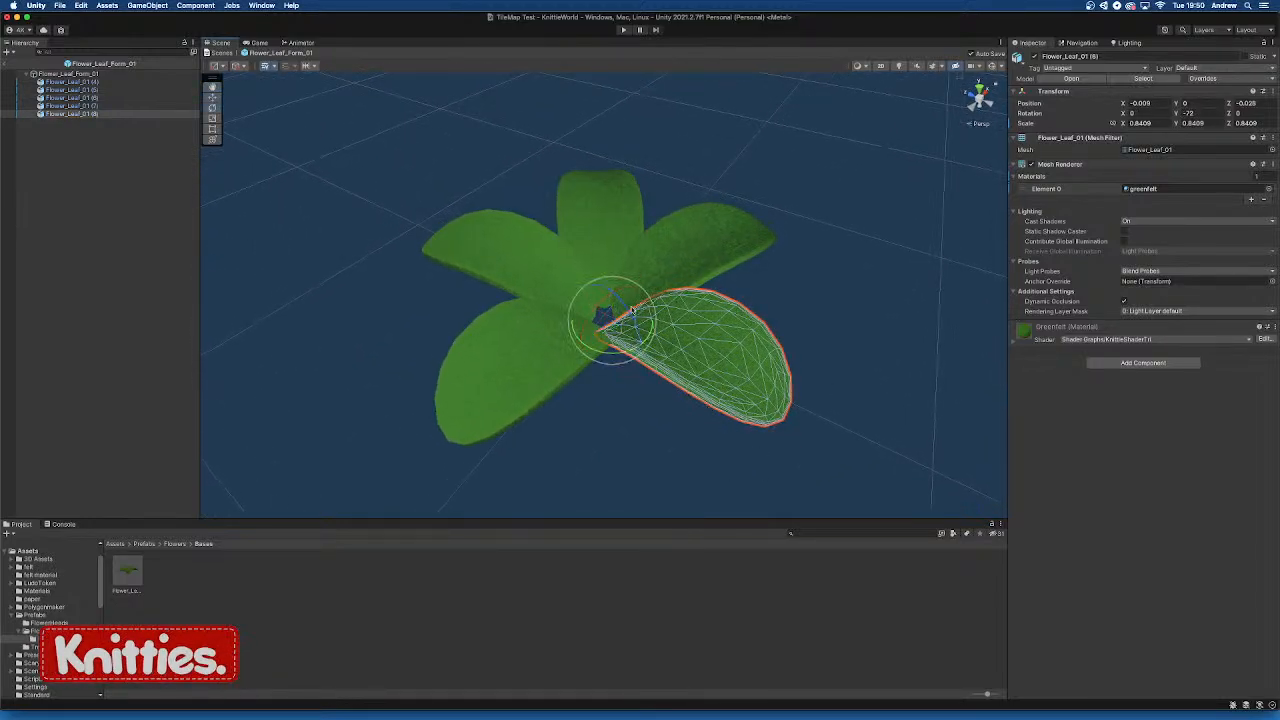
left_click_drag(628, 313, 627, 275)
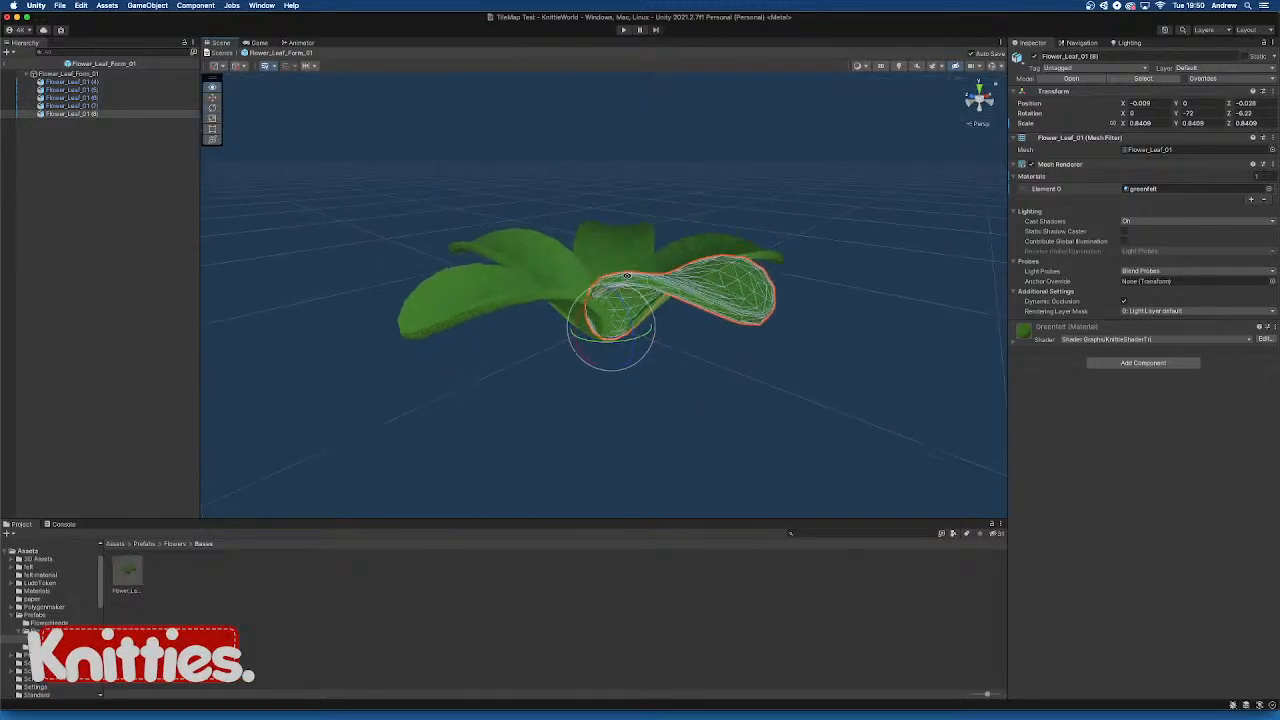
left_click_drag(615, 222, 479, 390, "alt")
key("super+z")
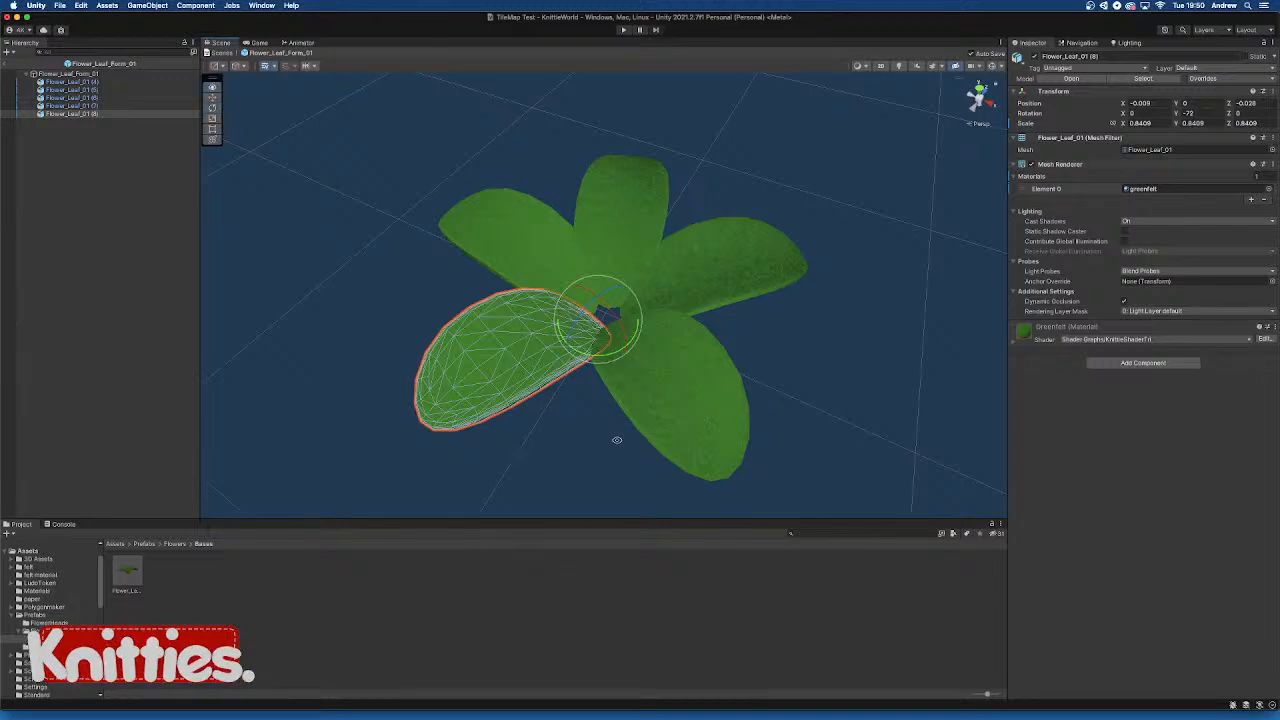
Examine the spread leaf base from several angles, and check it on the white flowers in the island scene
left_click_drag(617, 443, 838, 367, "alt")
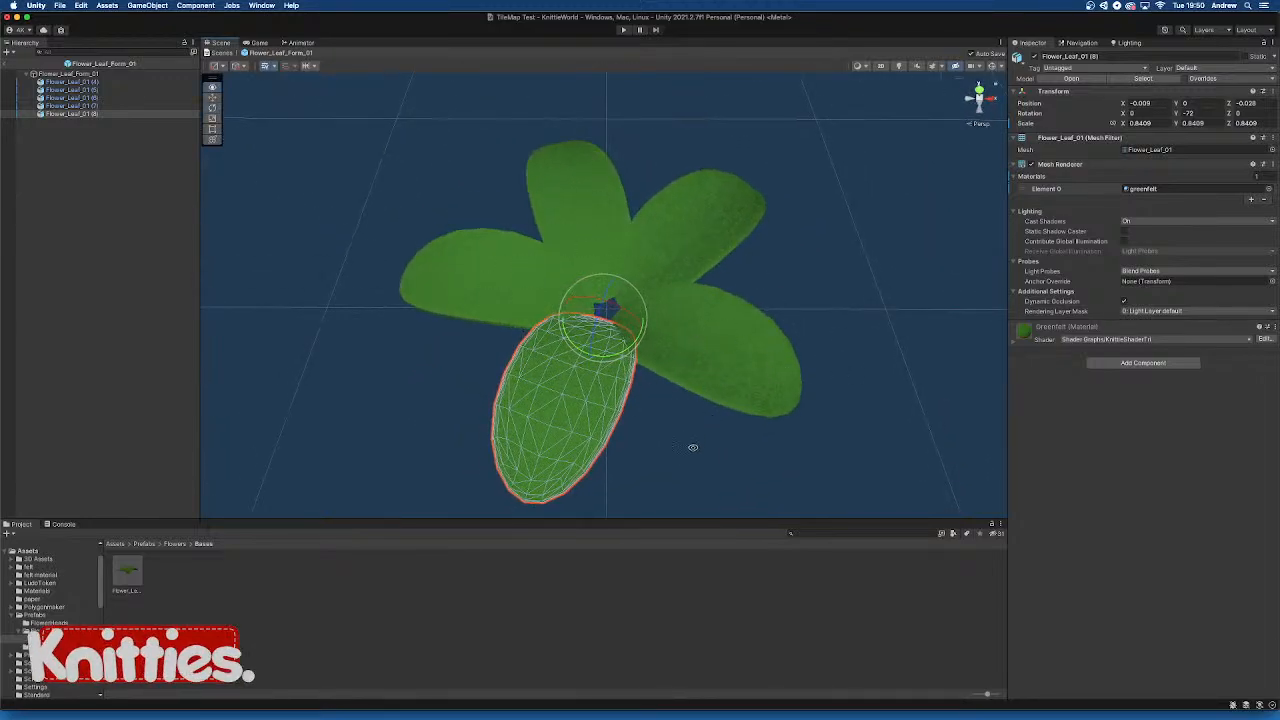
left_click_drag(691, 449, 740, 359, "alt")
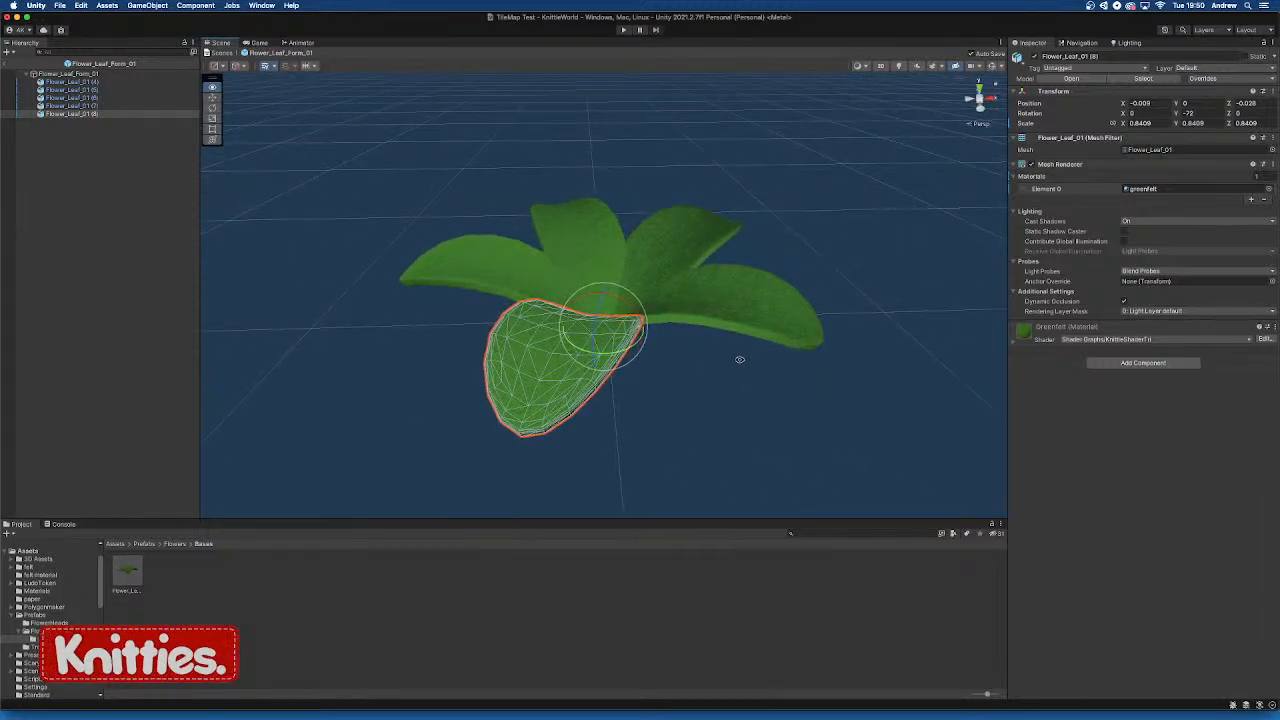
left_click_drag(315, 90, 406, 263, "alt")
left_click(280, 112)
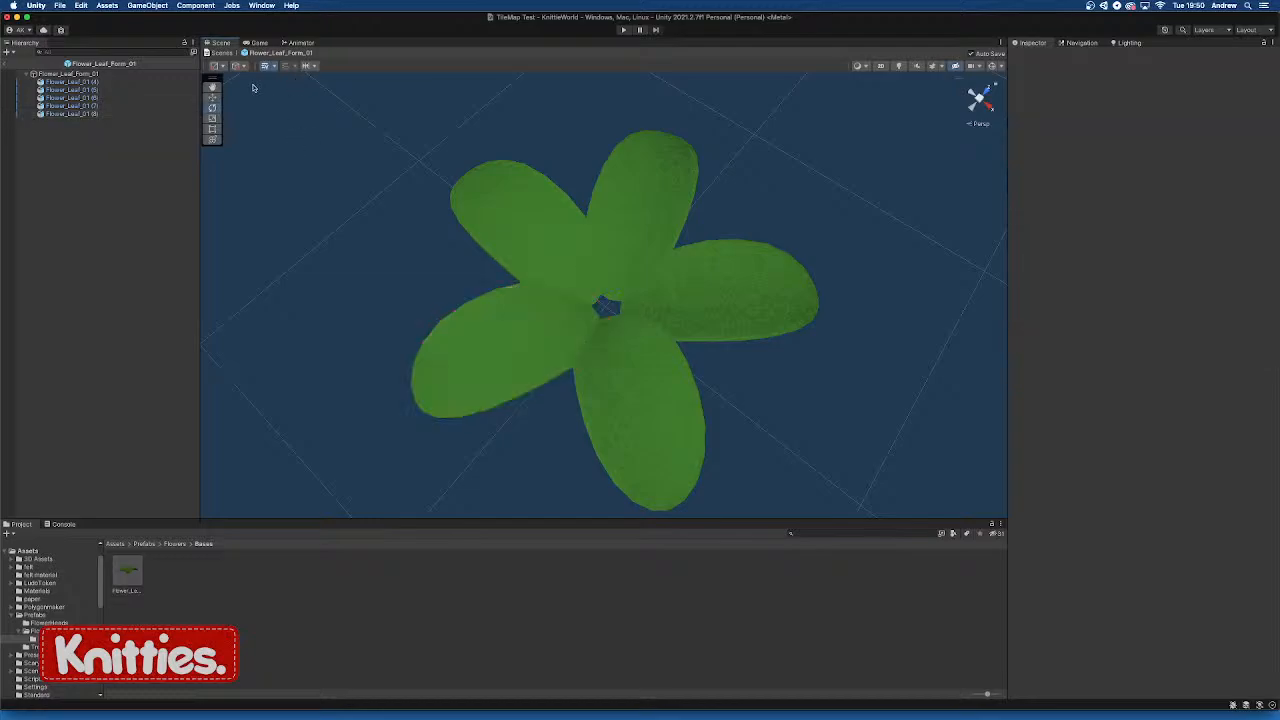
left_click(5, 64)
scroll(665, 285, "up", 10)
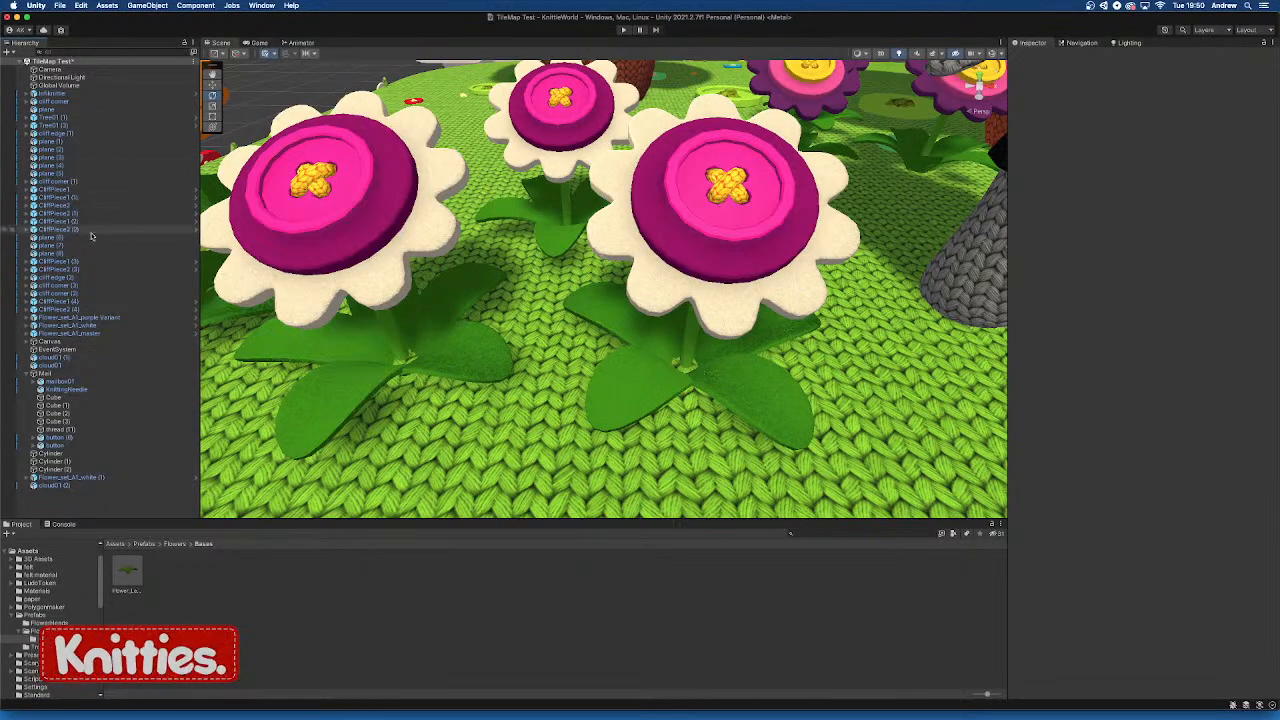
Open the Flower_Leaf_Form_01 prefab for editing and activate the Move tool
double_click(127, 574)
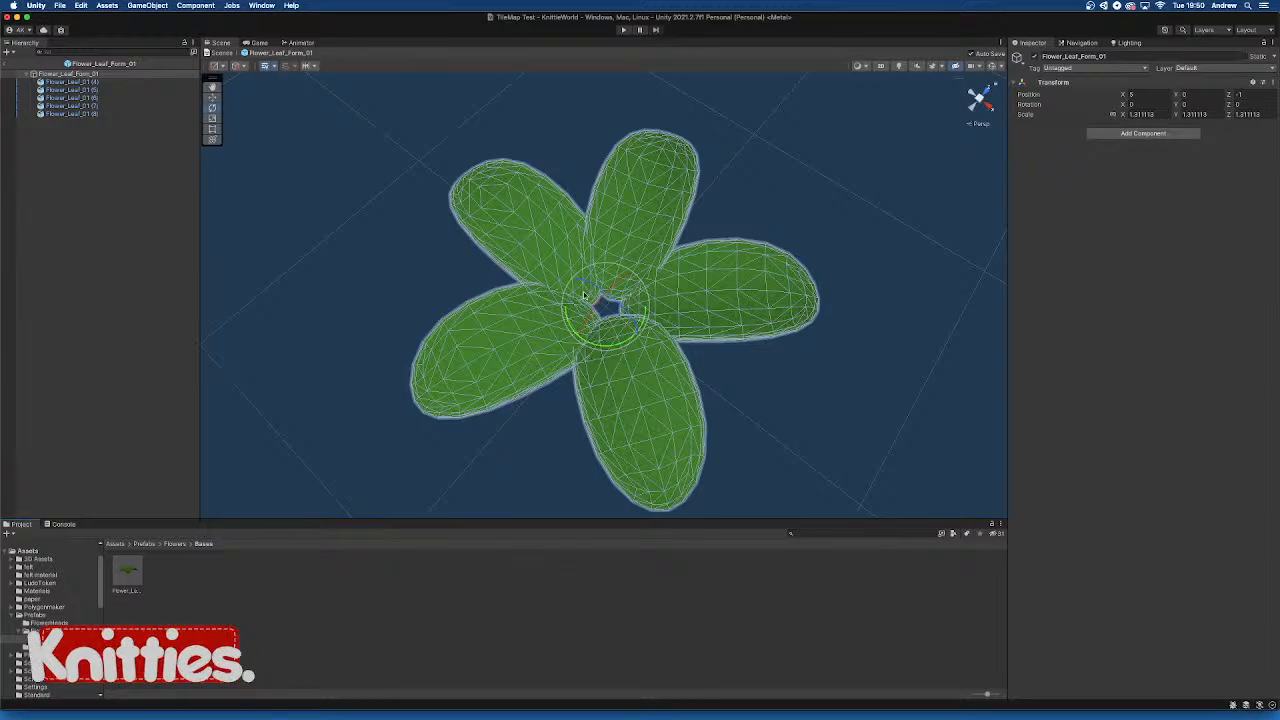
key("w")
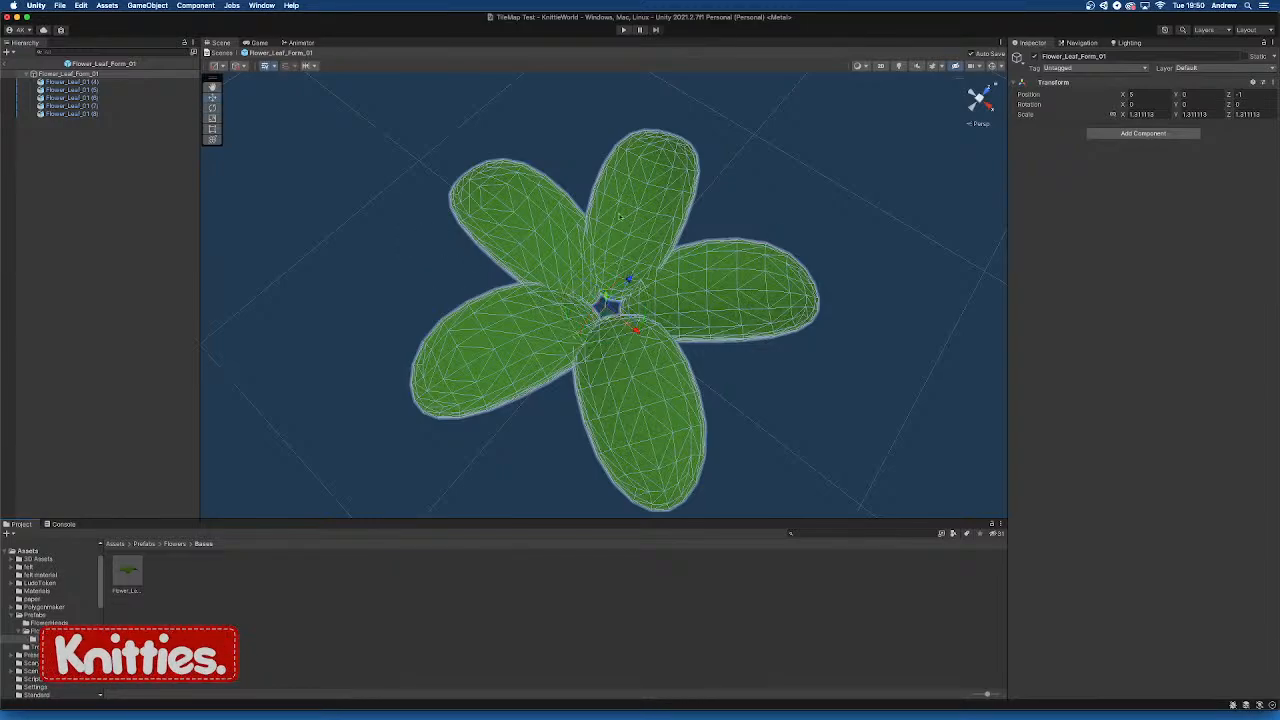
left_click_drag(1252, 93, 1229, 92)
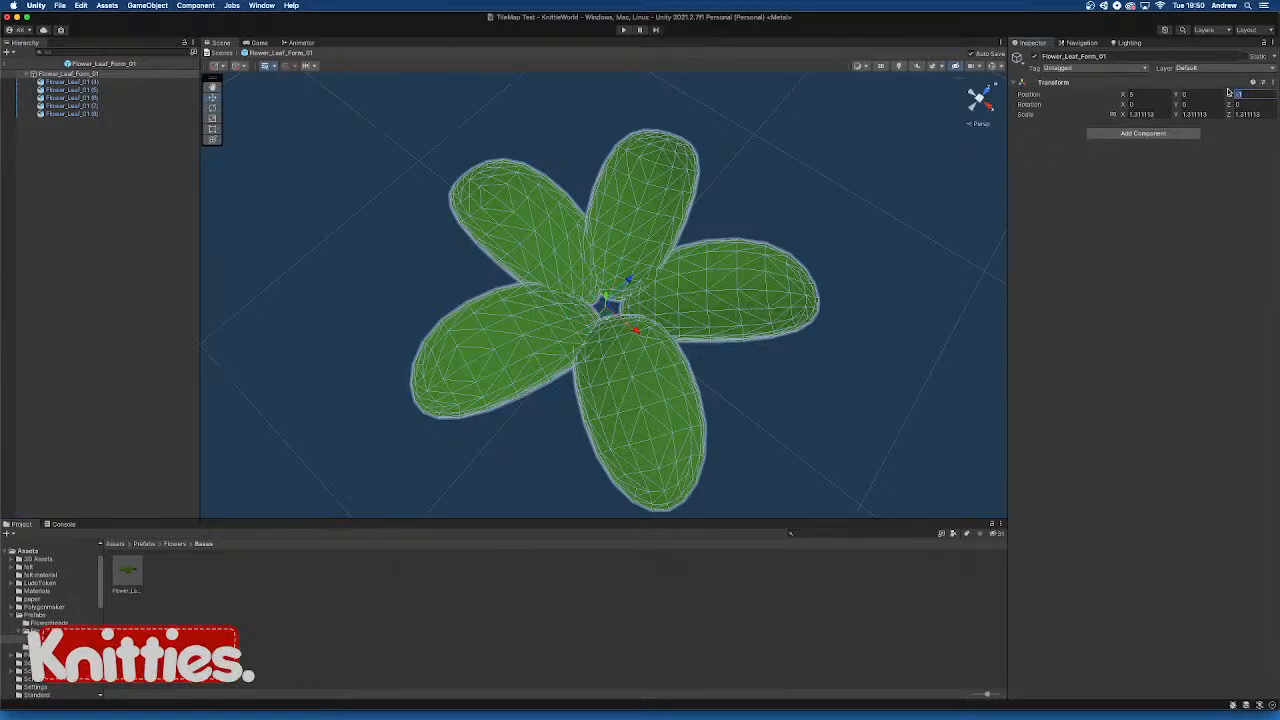
type("0")
key("Escape")
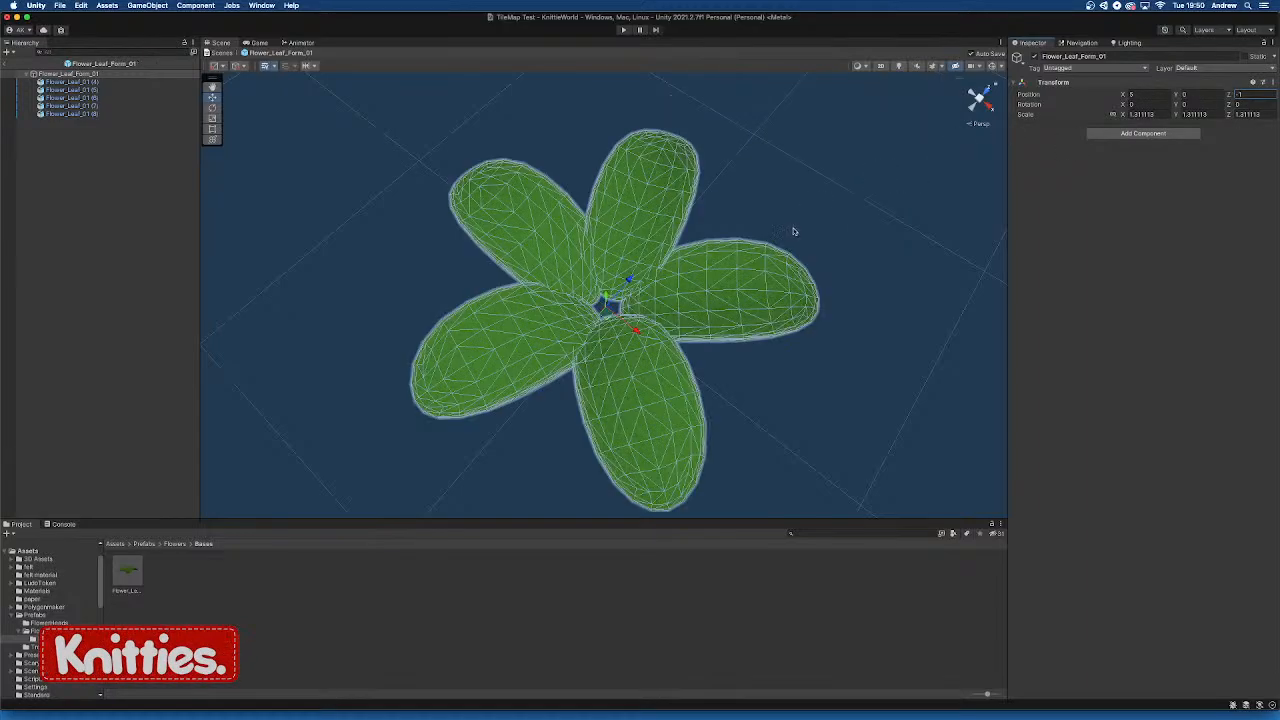
Set the X and Z position of the Flower_Leaf_01 (6) leaf to 0
left_click(717, 271)
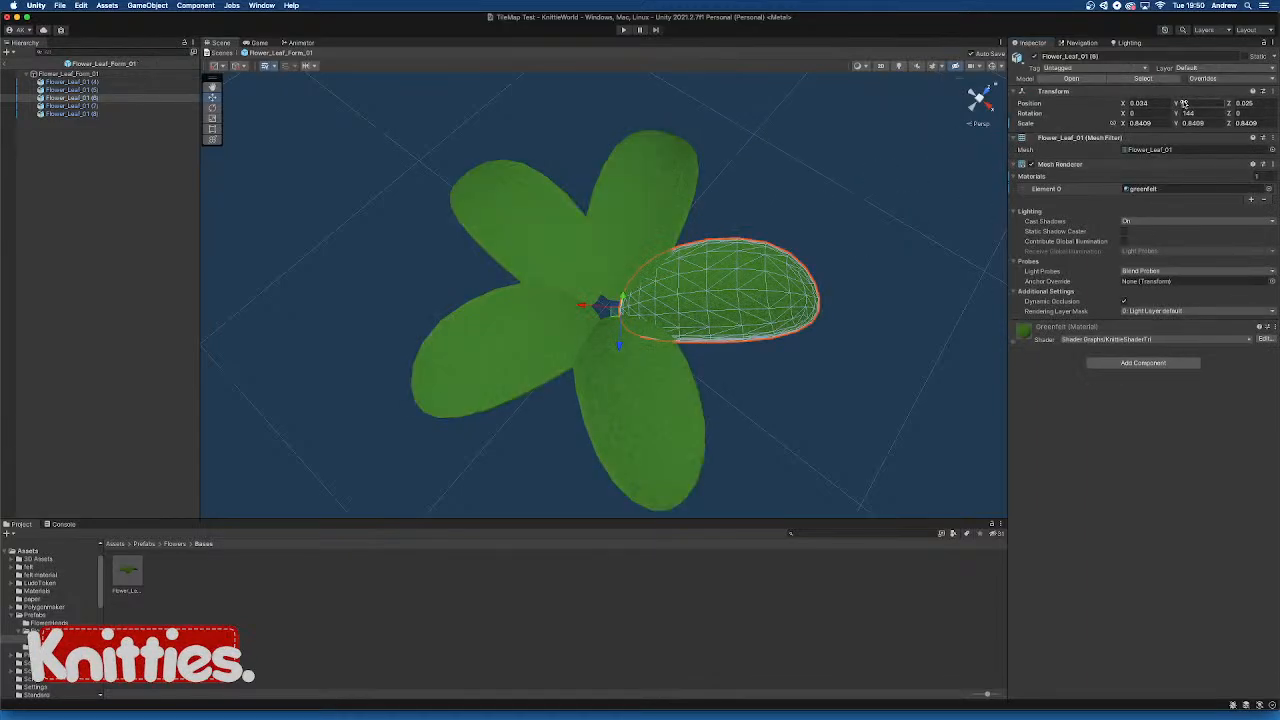
left_click_drag(1152, 103, 1083, 106)
type("0")
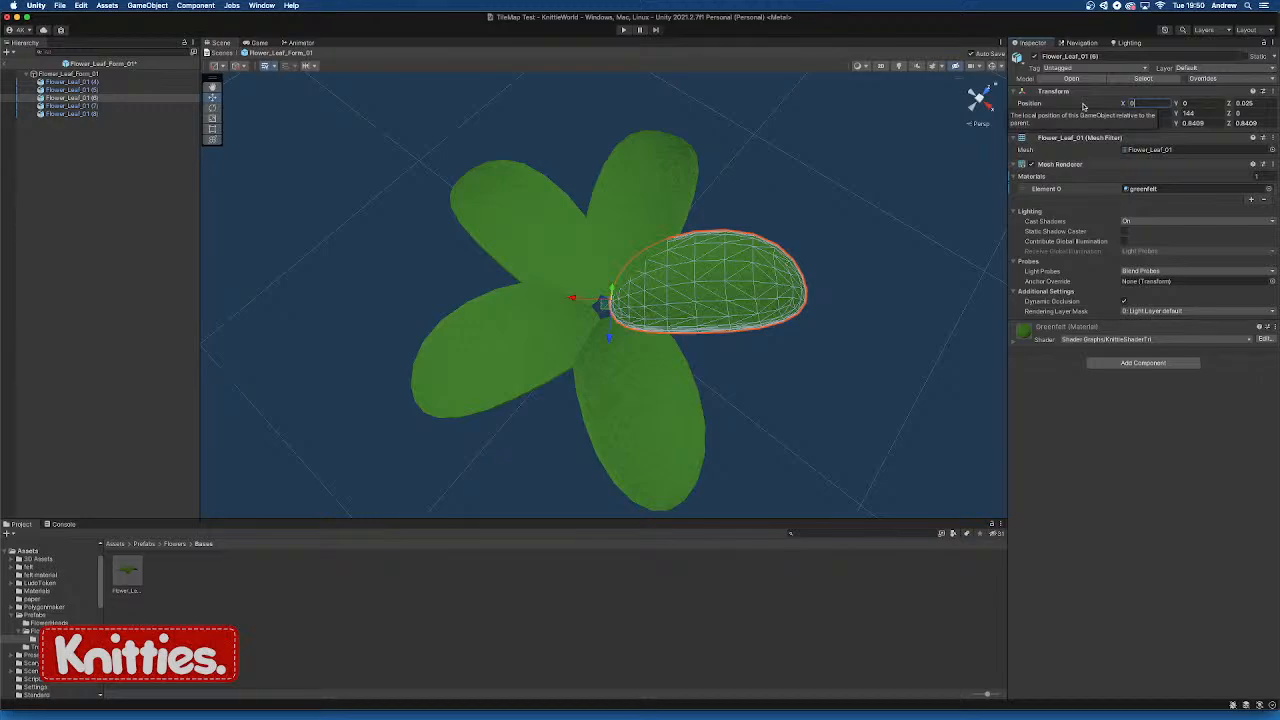
left_click_drag(1257, 104, 1182, 101)
type("0")
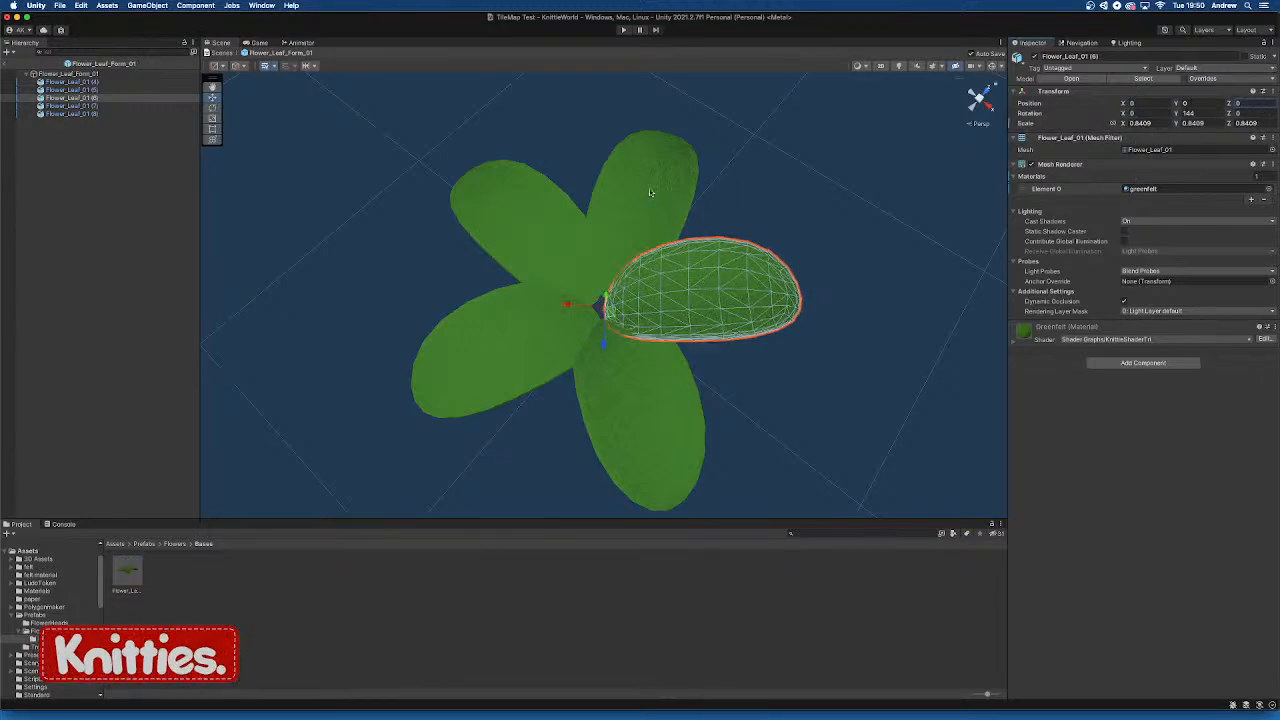
Set the X and Z position of the Flower_Leaf_01 (5) leaf to 0
left_click(650, 192)
left_click_drag(1162, 103, 1074, 98)
type("0")
key("Tab")
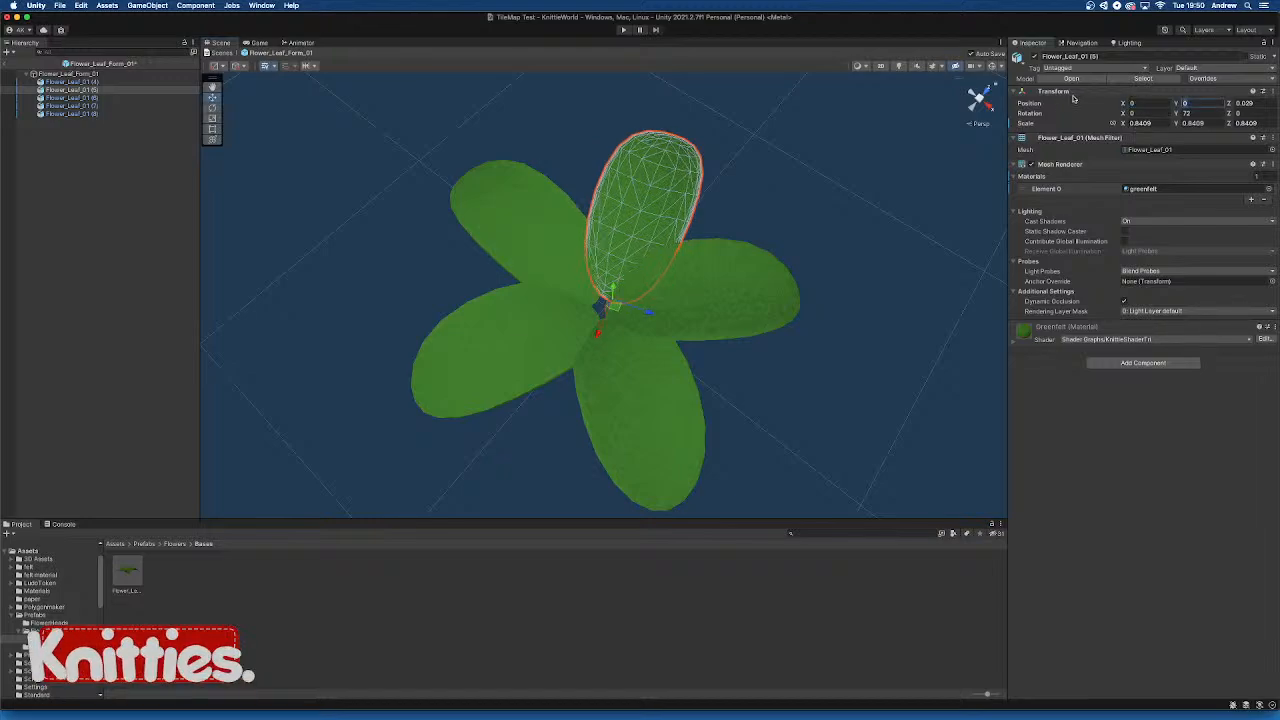
key("Tab")
type("0")
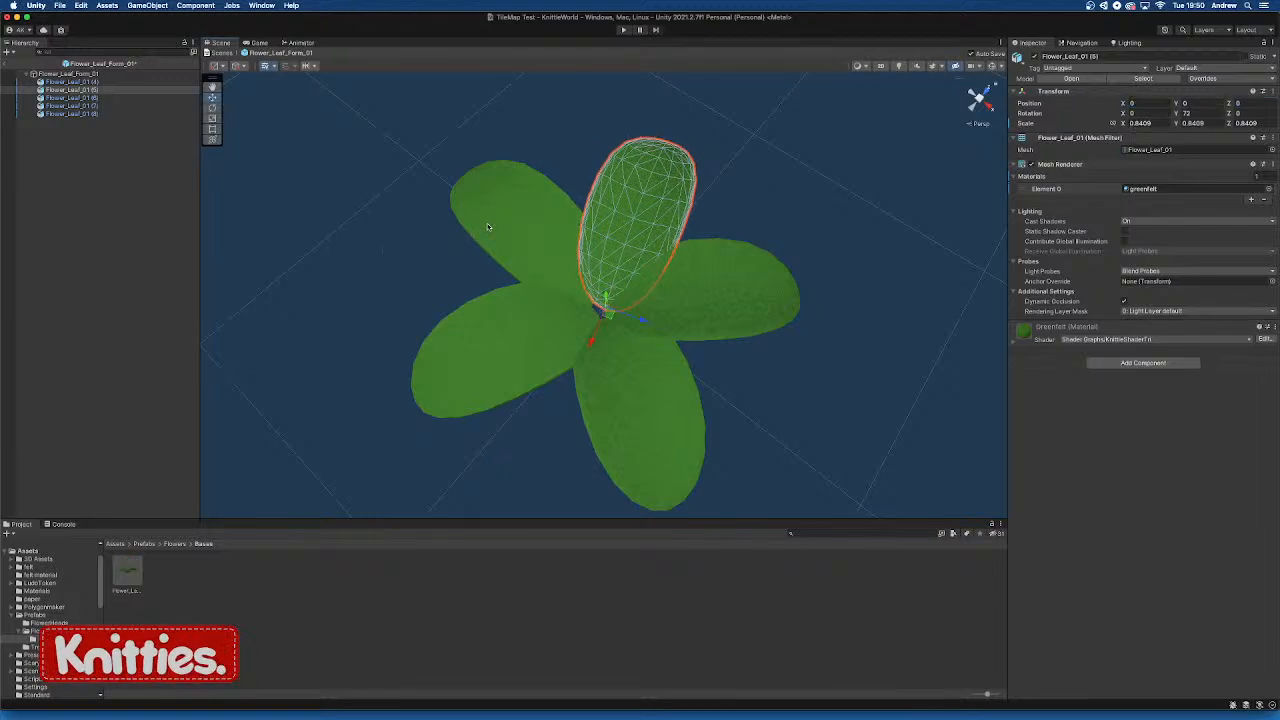
Set the X position of the Flower_Leaf_01 (4) leaf to 0
left_click(487, 227)
left_click(1137, 103)
type("0")
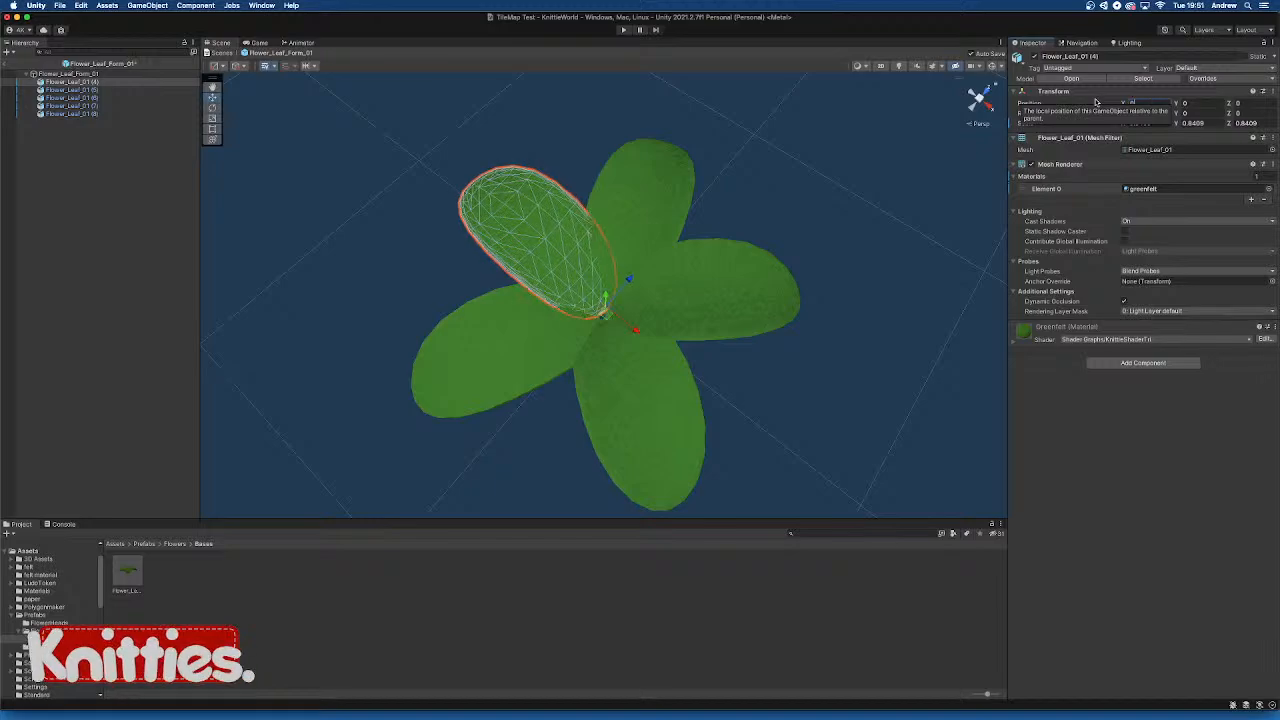
Set the X and Z position of the Flower_Leaf_01 (7) leaf to 0
left_click(700, 380)
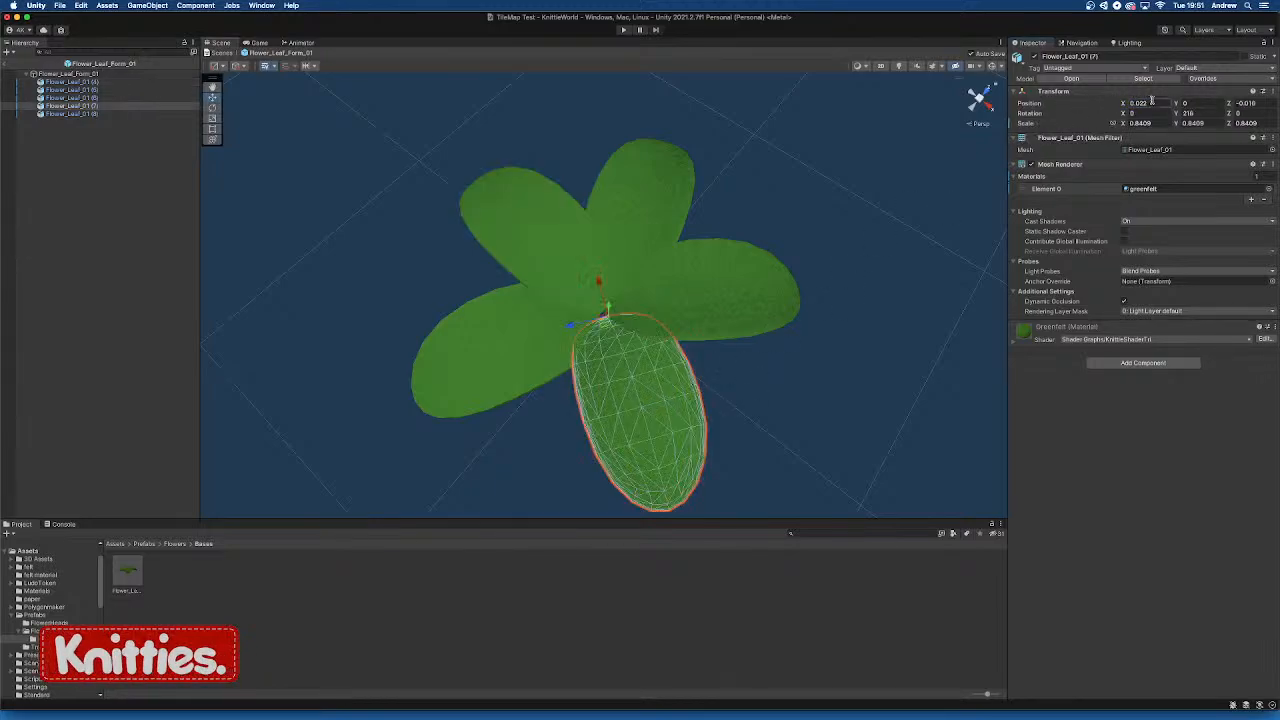
type("0")
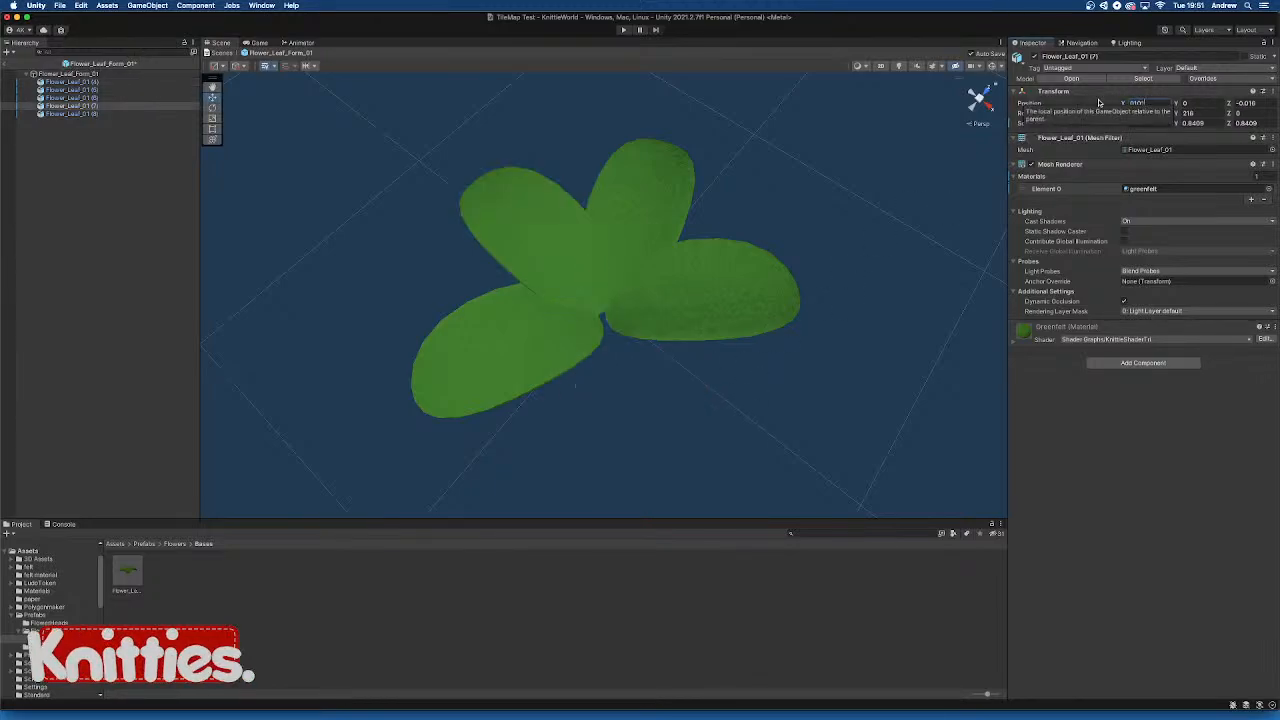
key("BackSpace")
key("BackSpace")
key("Tab")
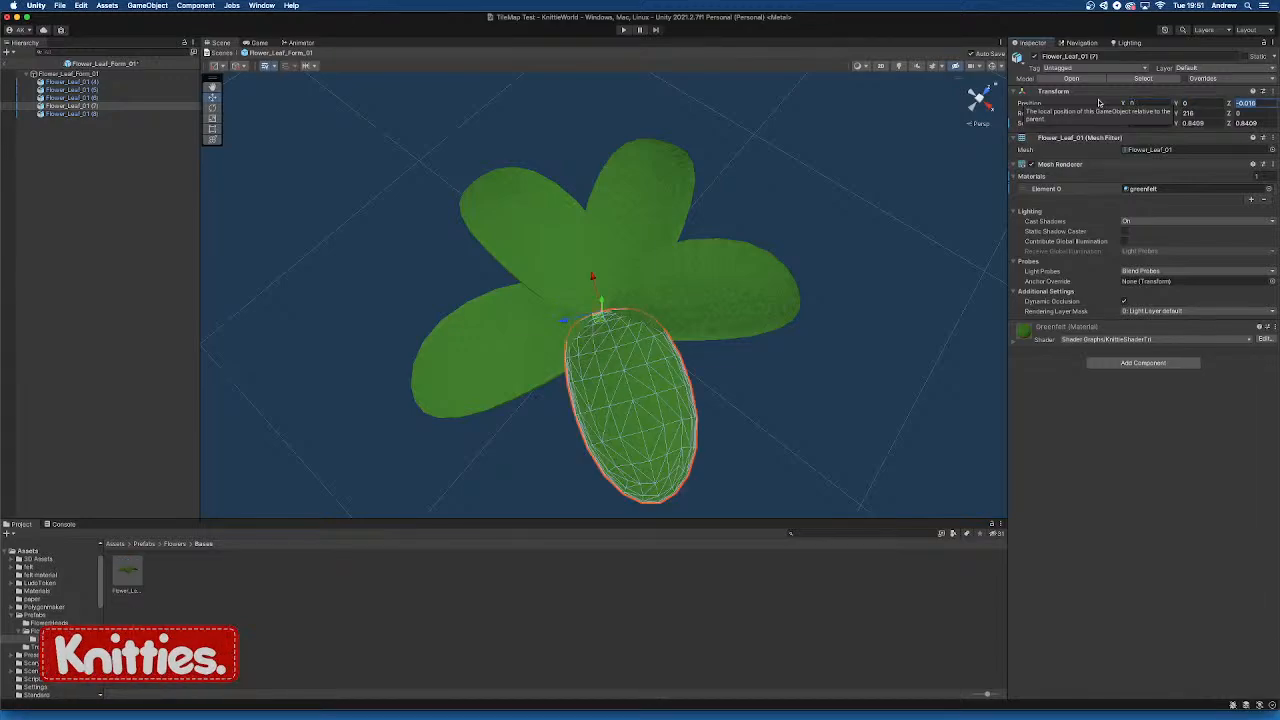
type("0")
Set the X and Z position of the Flower_Leaf_01 (8) leaf to 0 and return to the island scene
left_click(491, 361)
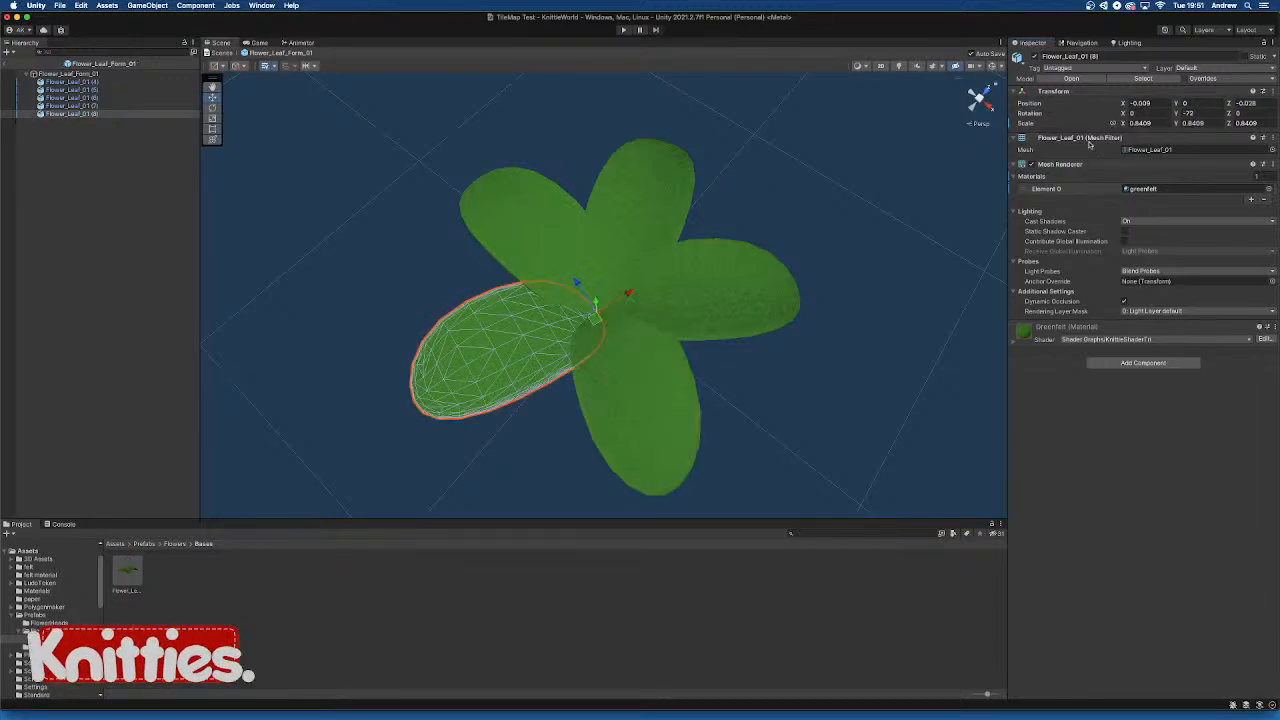
left_click_drag(1160, 103, 1078, 104)
type("0")
key("Tab")
key("Tab")
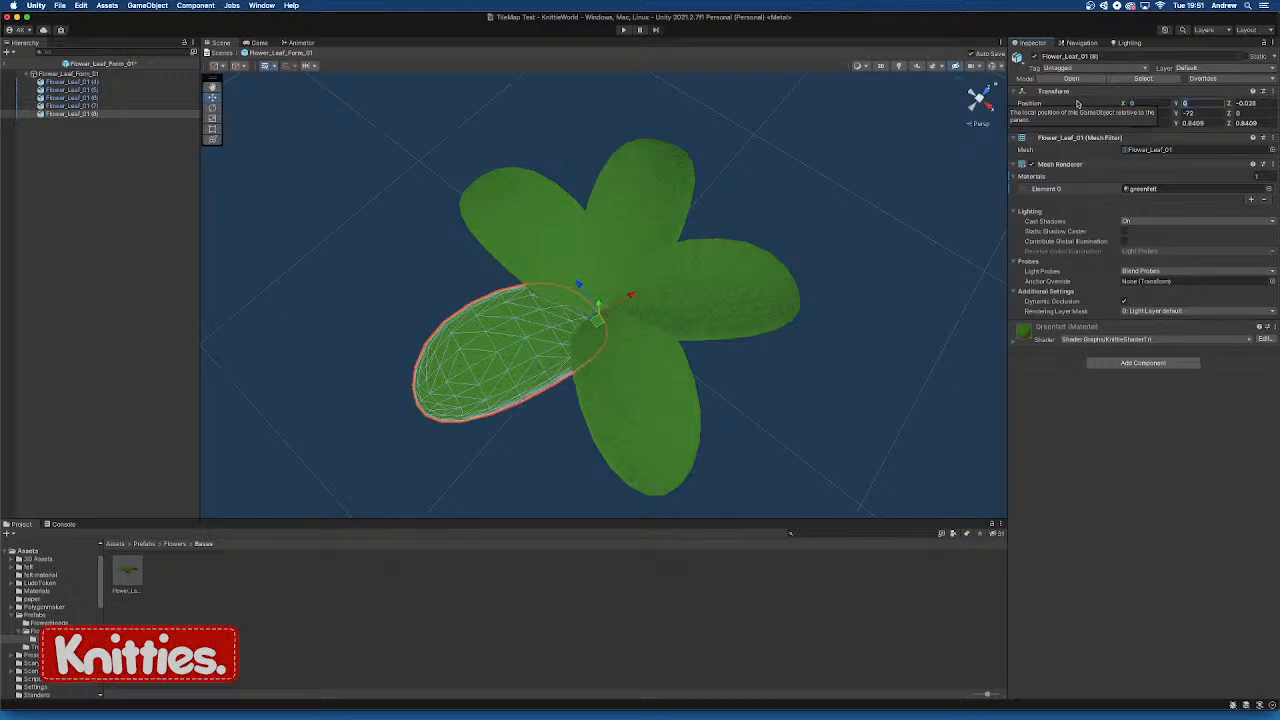
type("0")
left_click(451, 171)
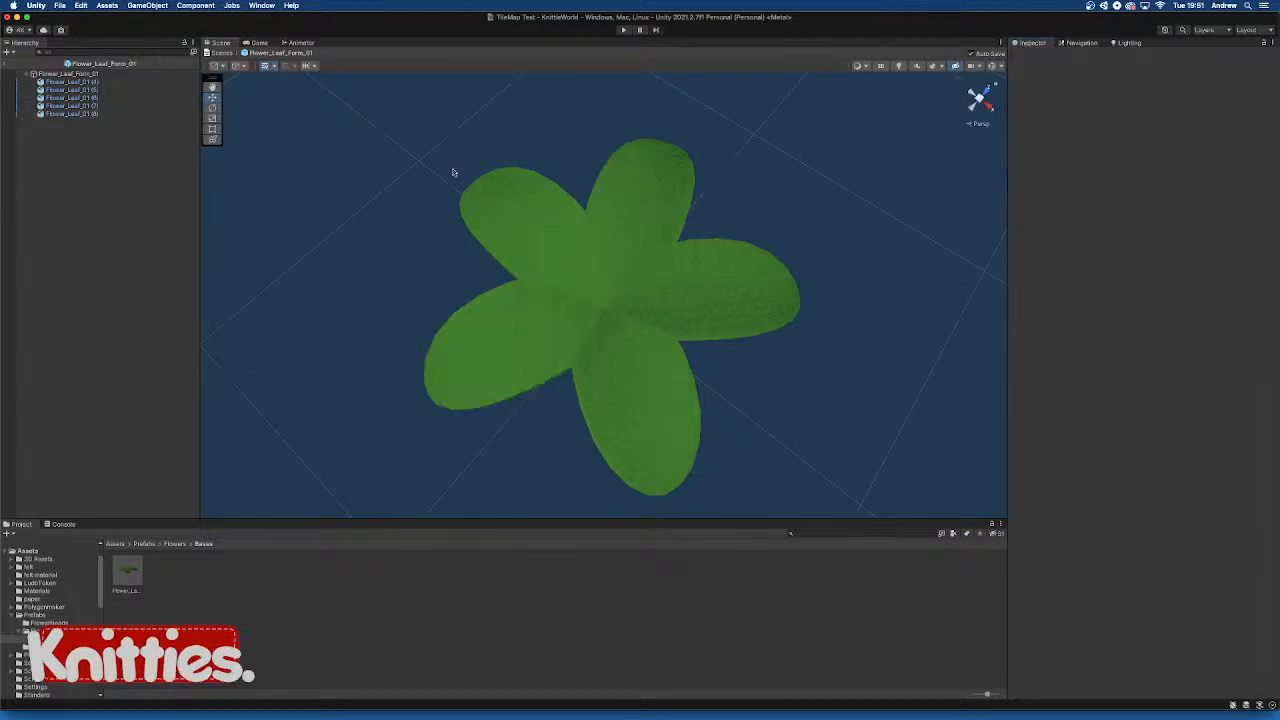
left_click(6, 64)
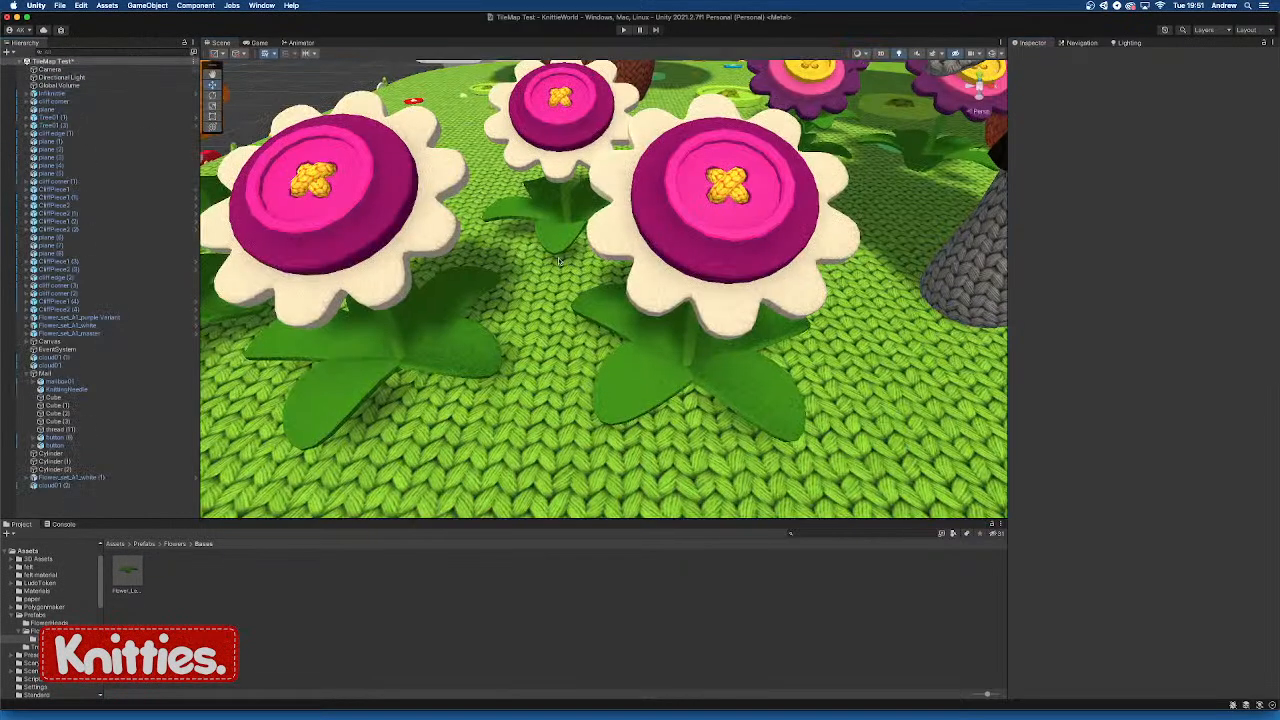
Try placing another Flower_set_A1_white cluster from the Prefabs/Flowers folder on the grass in front of the character
scroll(560, 261, "down", 10)
left_click_drag(560, 261, 676, 239, "alt")
left_click(114, 544)
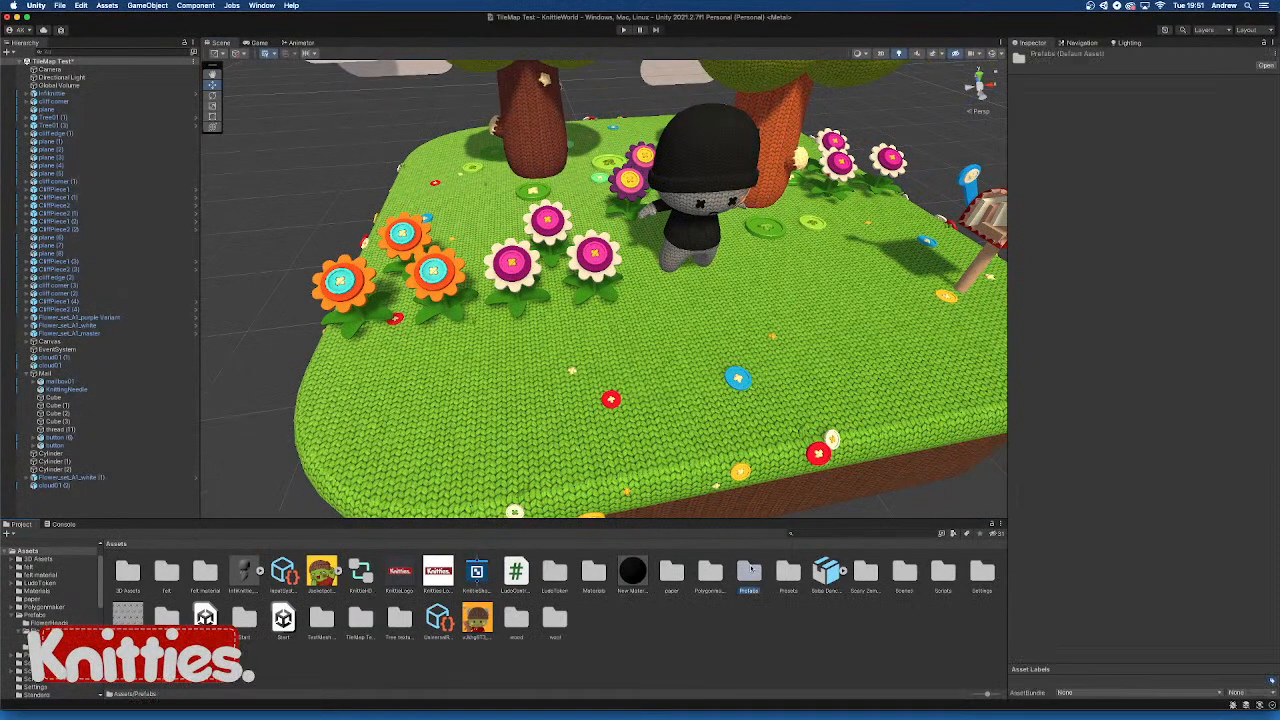
double_click(748, 571)
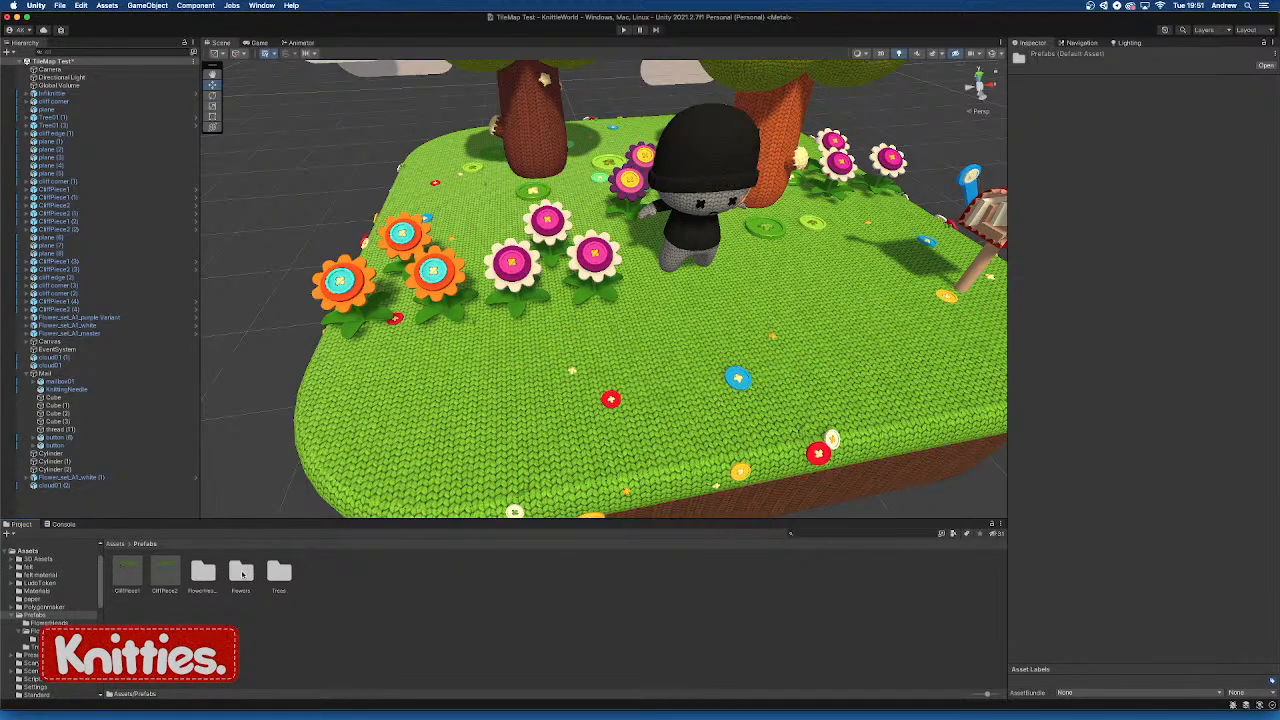
double_click(240, 573)
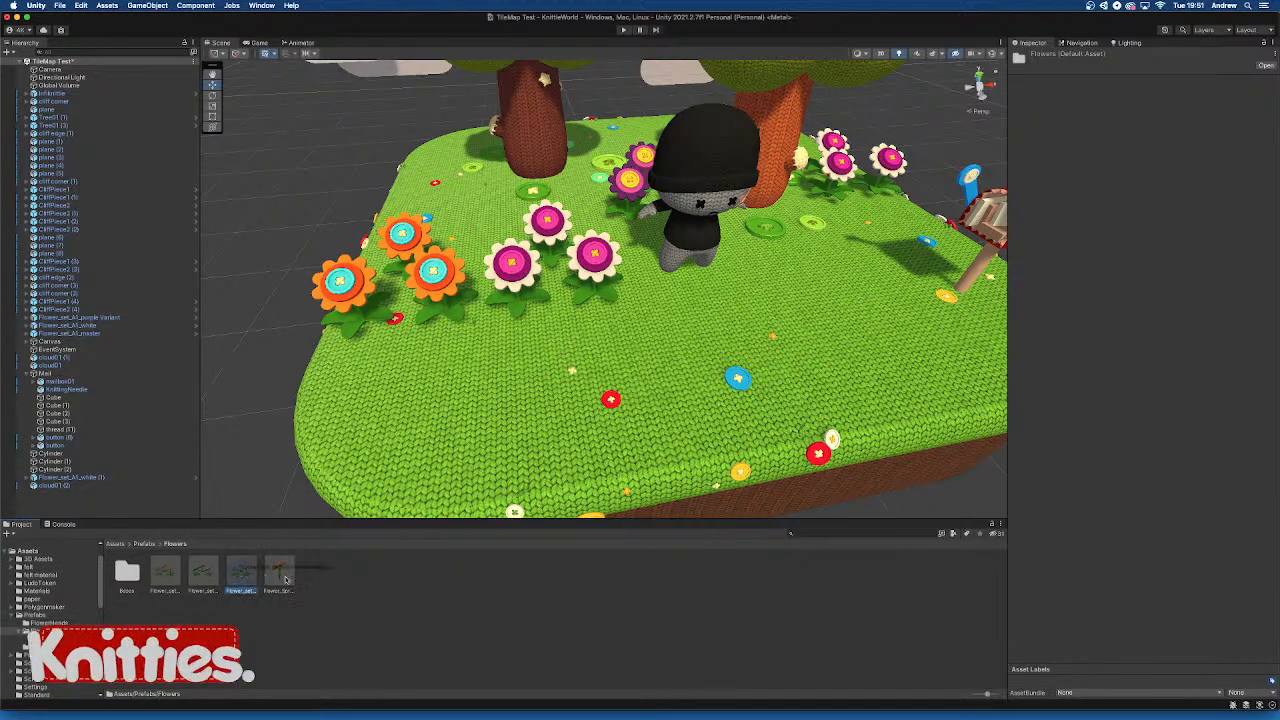
left_click_drag(240, 573, 834, 312)
left_click_drag(921, 395, 848, 366, "alt")
left_click(365, 451)
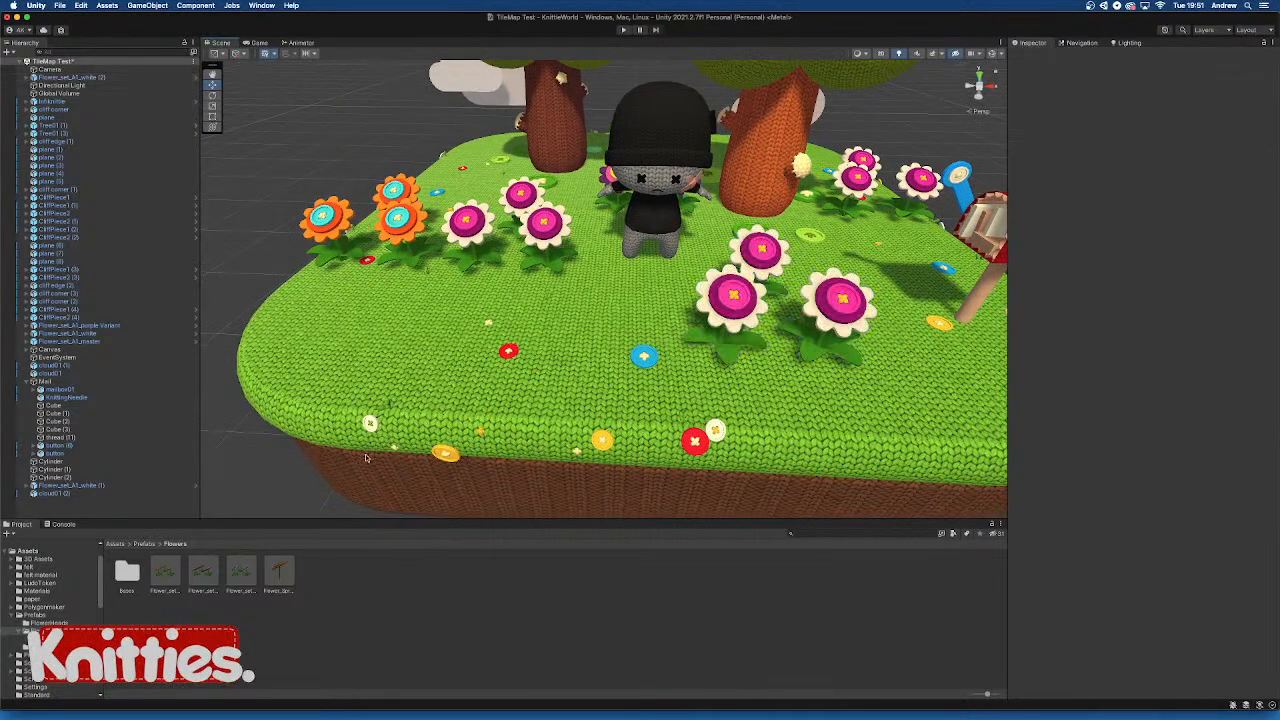
Check the added white flower cluster from further away and undo its placement
scroll(648, 400, "down", 5)
left_click_drag(648, 400, 673, 372, "alt")
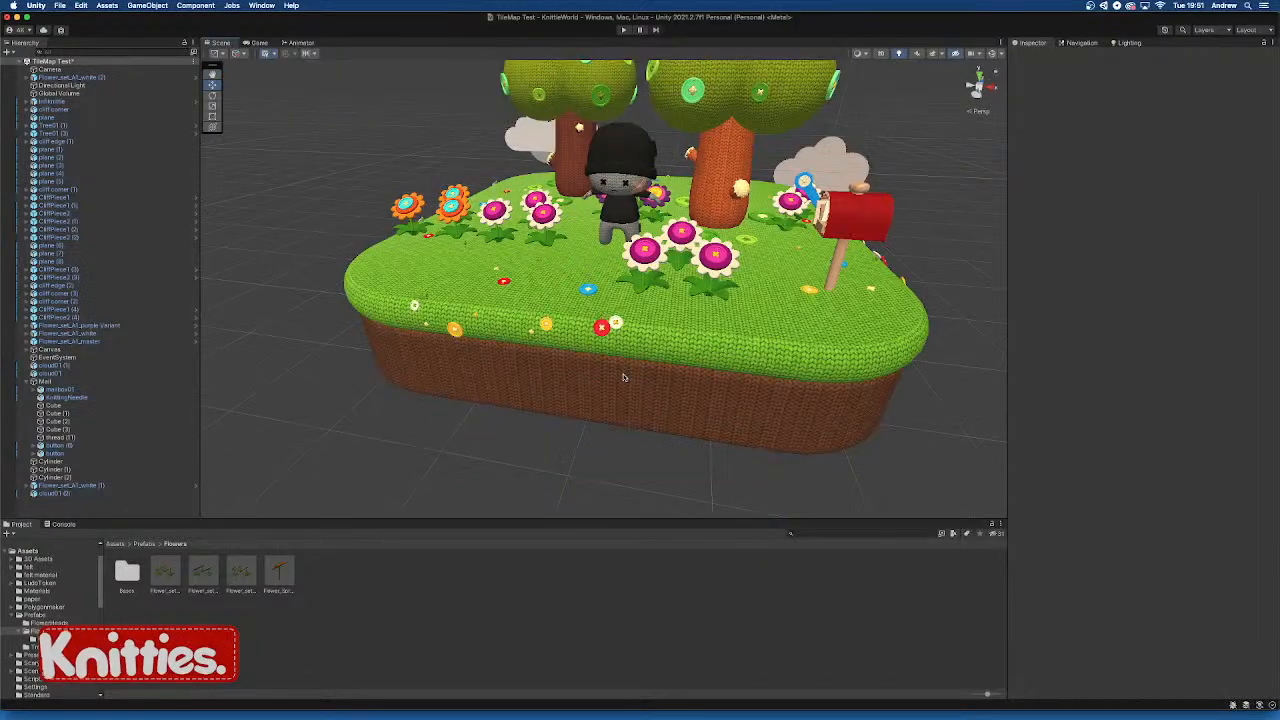
key("super+z")
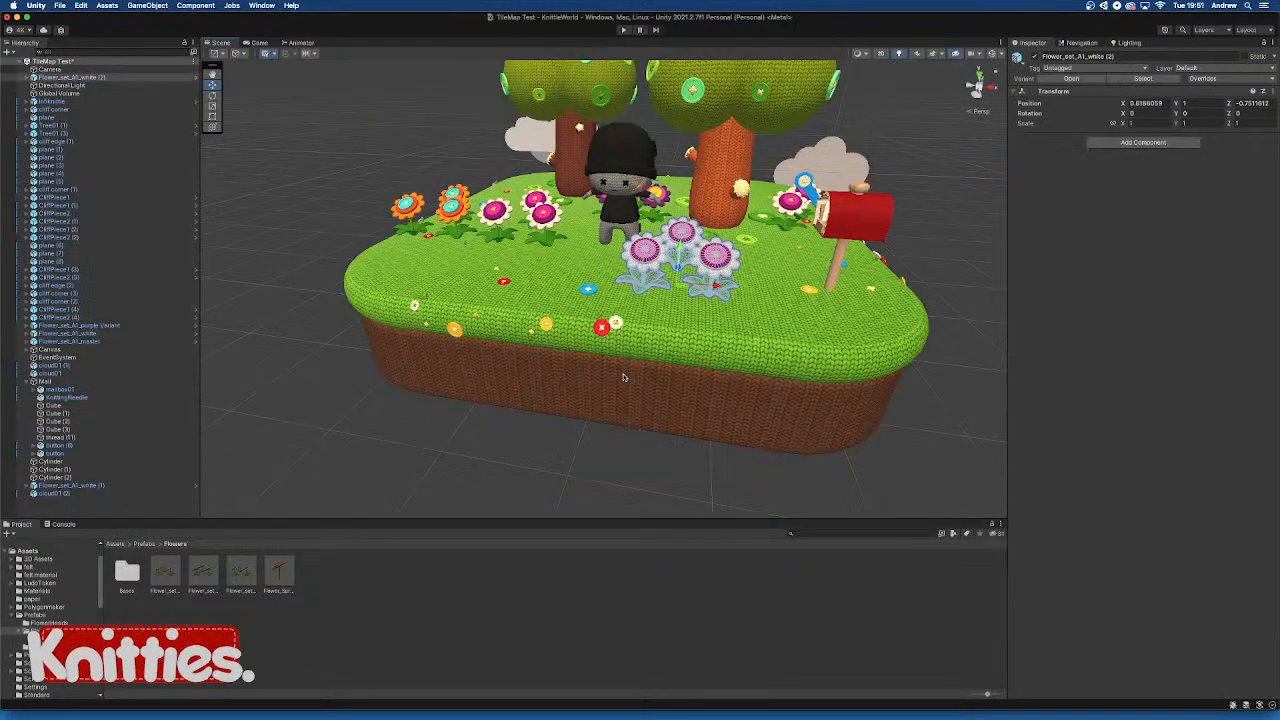
key("super+z")
Place the Flower_Leaf_Form_01 prefab from the flower bases folder on the grass beside the tree trunk
left_click_drag(543, 387, 586, 394, "alt")
middle_click_drag(620, 337, 522, 384)
left_click_drag(522, 384, 481, 288, "alt")
middle_click_drag(481, 288, 692, 370)
scroll(692, 370, "up", 5)
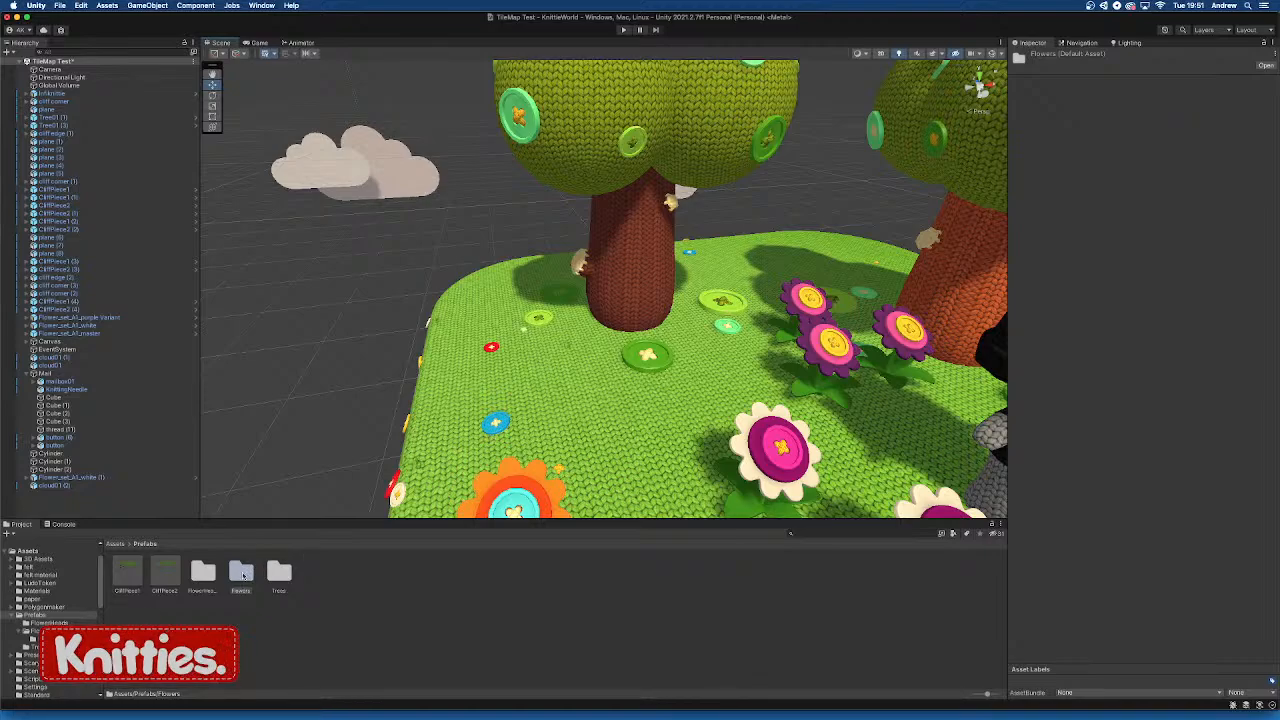
left_click_drag(752, 340, 688, 322, "alt")
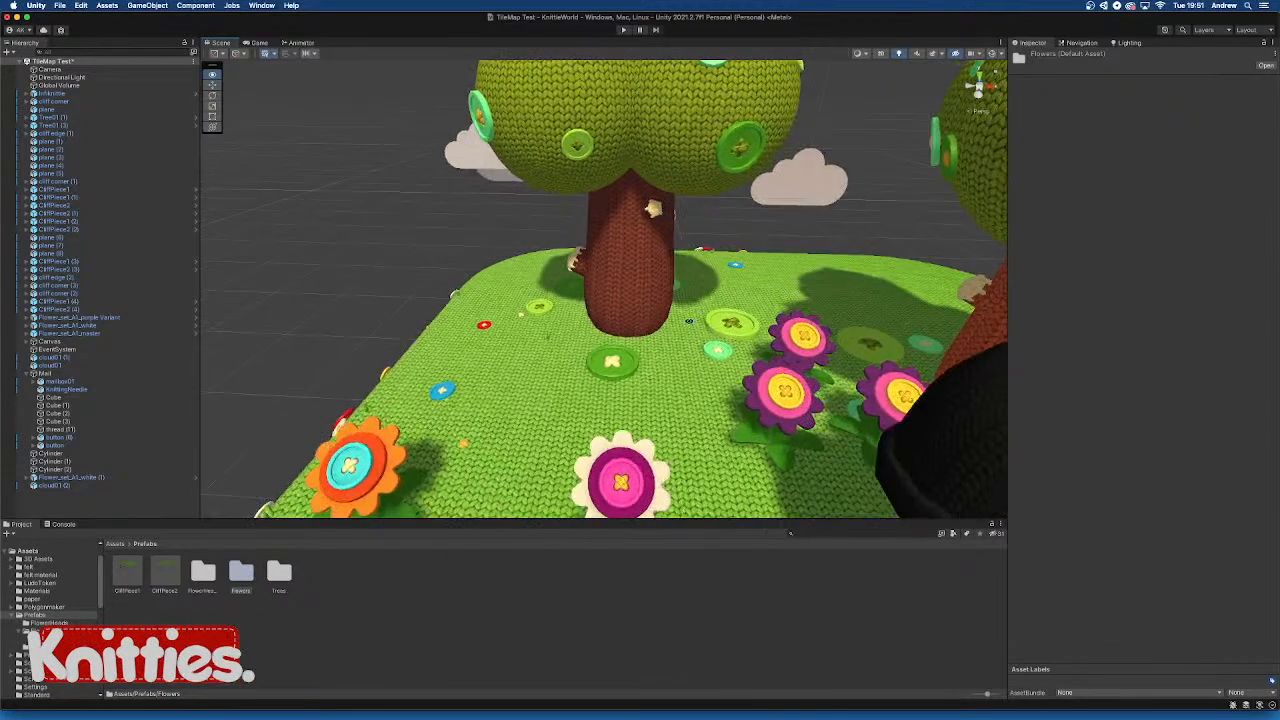
double_click(240, 575)
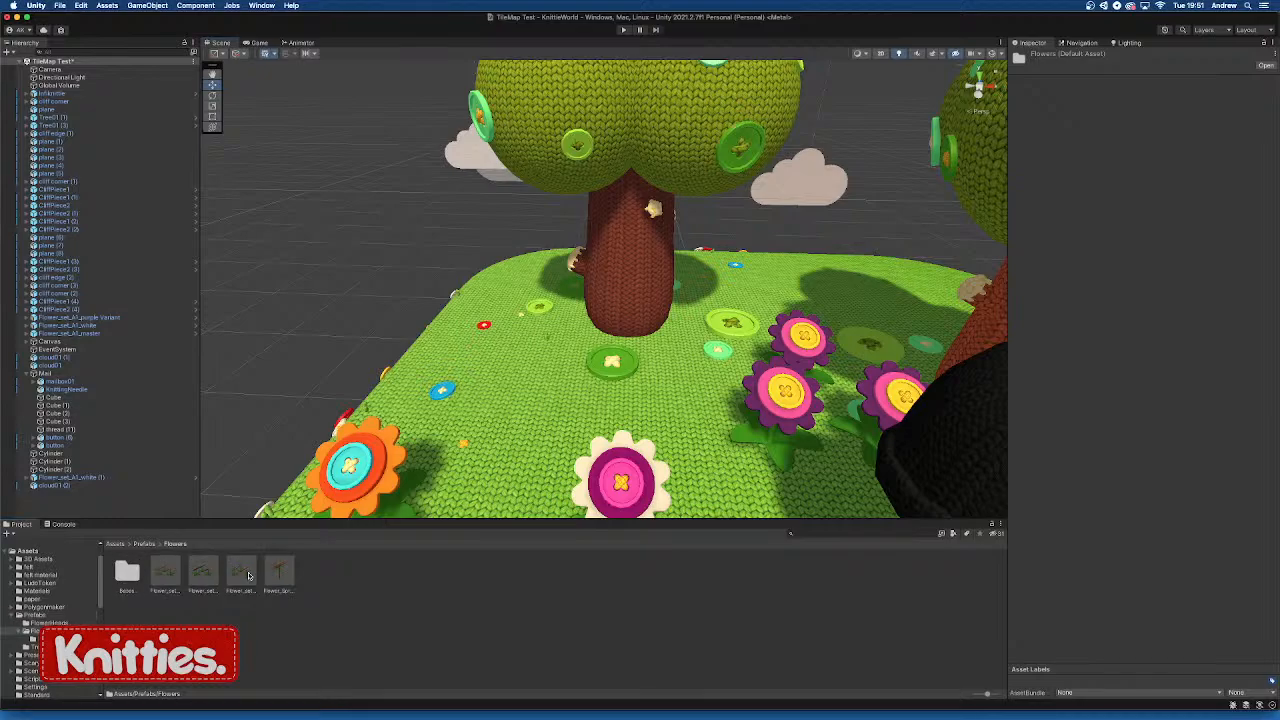
double_click(126, 575)
left_click_drag(127, 572, 583, 306)
Move the placed leaf base forward from the trunk and slightly up, to about Y 1.07 and Z 1.48
key("f")
key("f")
left_click_drag(675, 318, 597, 336, "alt")
scroll(597, 336, "up", 8)
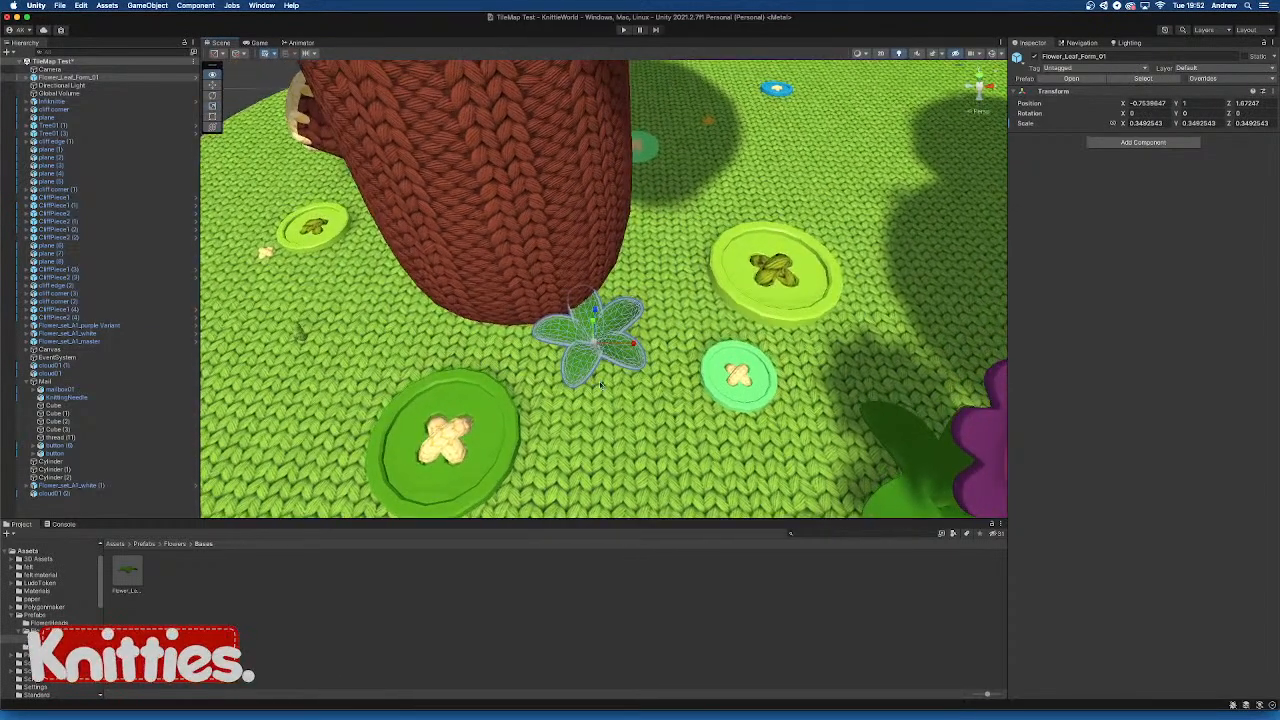
left_click_drag(616, 382, 654, 276, "alt")
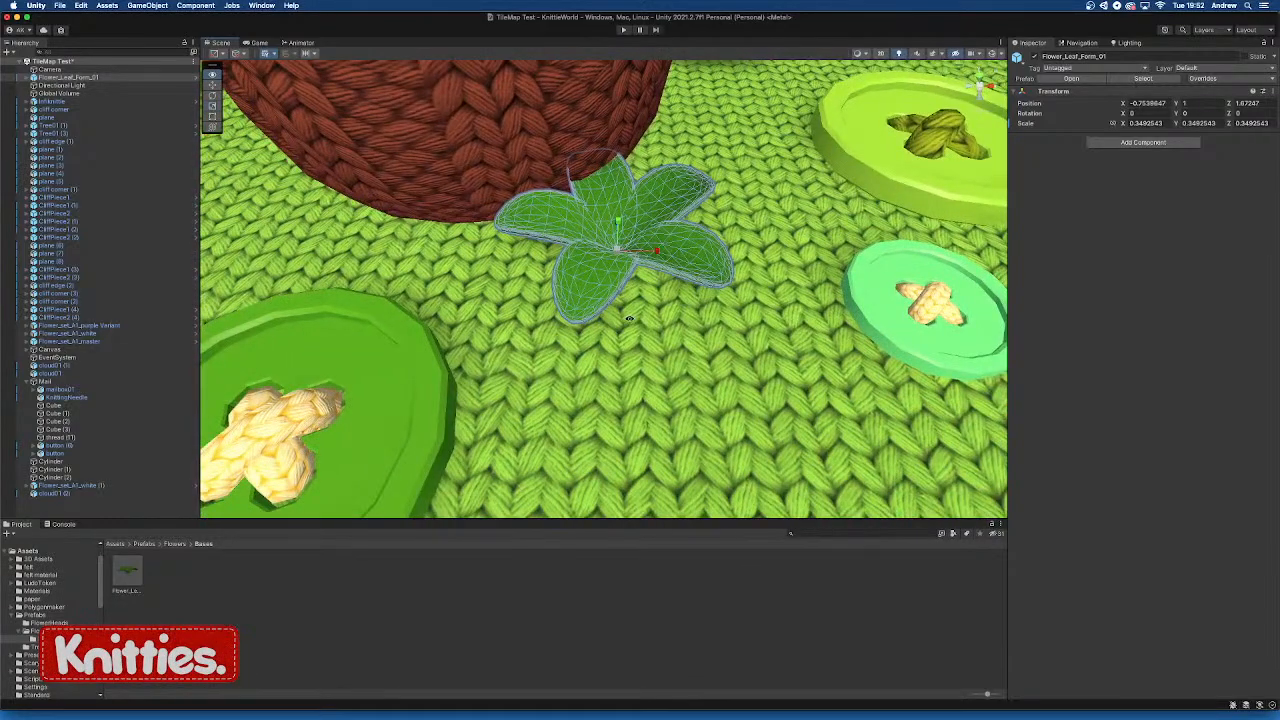
left_click_drag(629, 318, 684, 271, "alt")
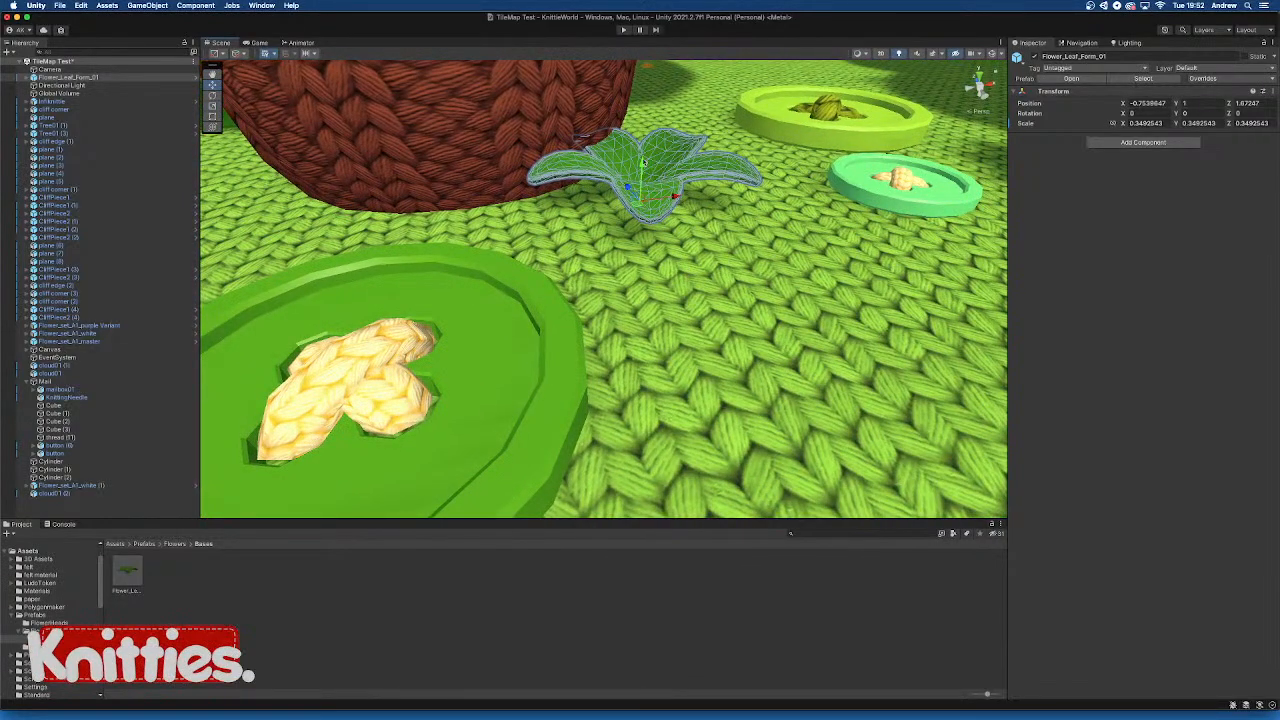
left_click_drag(641, 190, 682, 223)
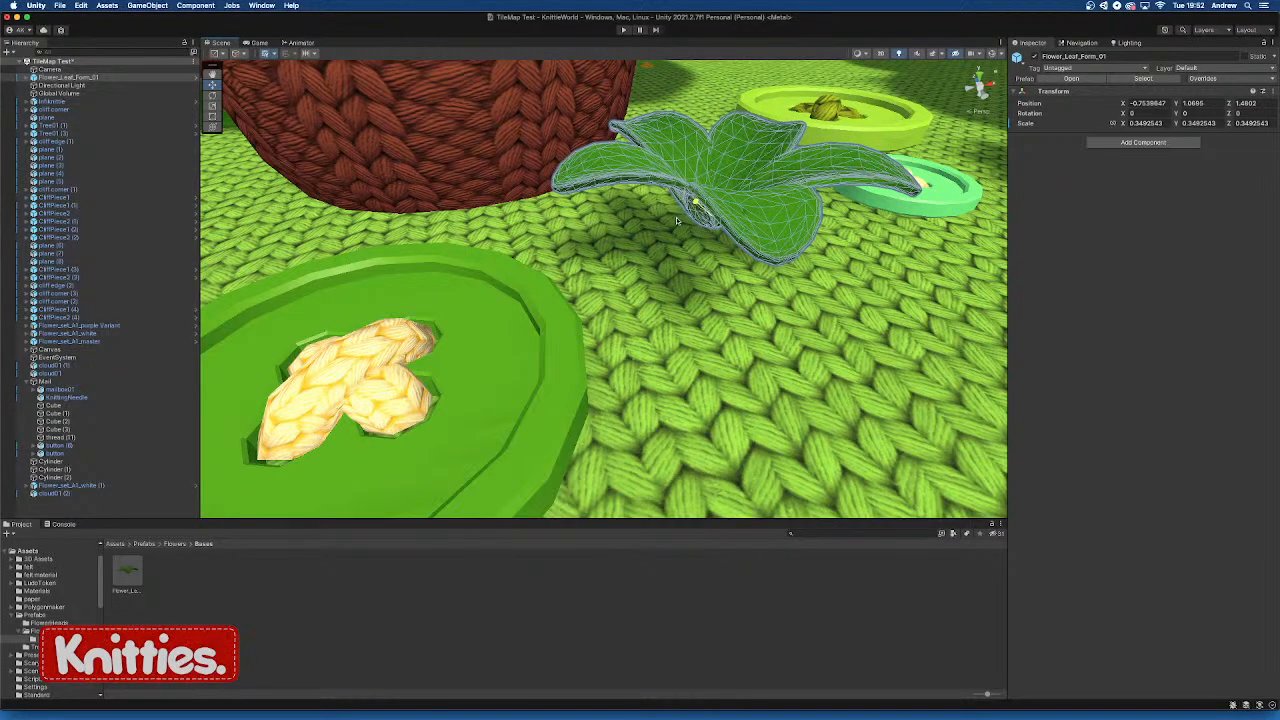
Examine the placed leaf base near and far, and compare it with the leaves under the surrounding flower clusters
scroll(735, 300, "down", 10)
scroll(728, 322, "up", 10)
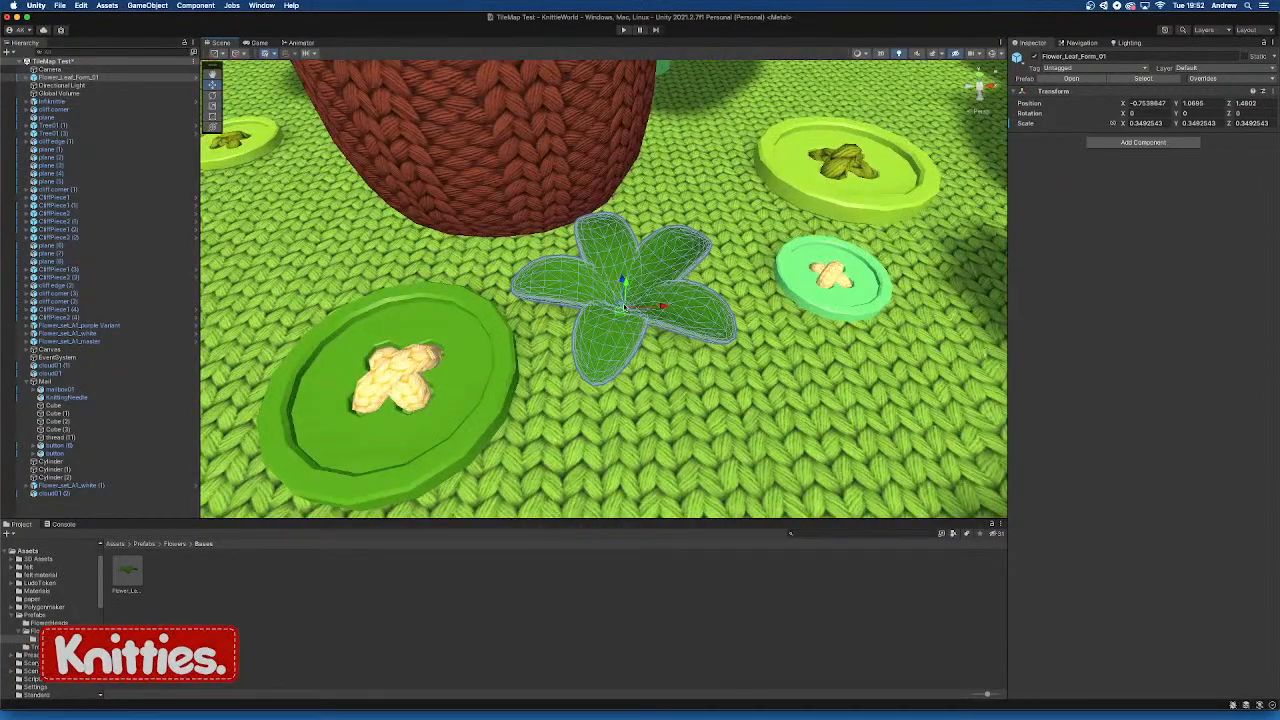
scroll(624, 308, "down", 10)
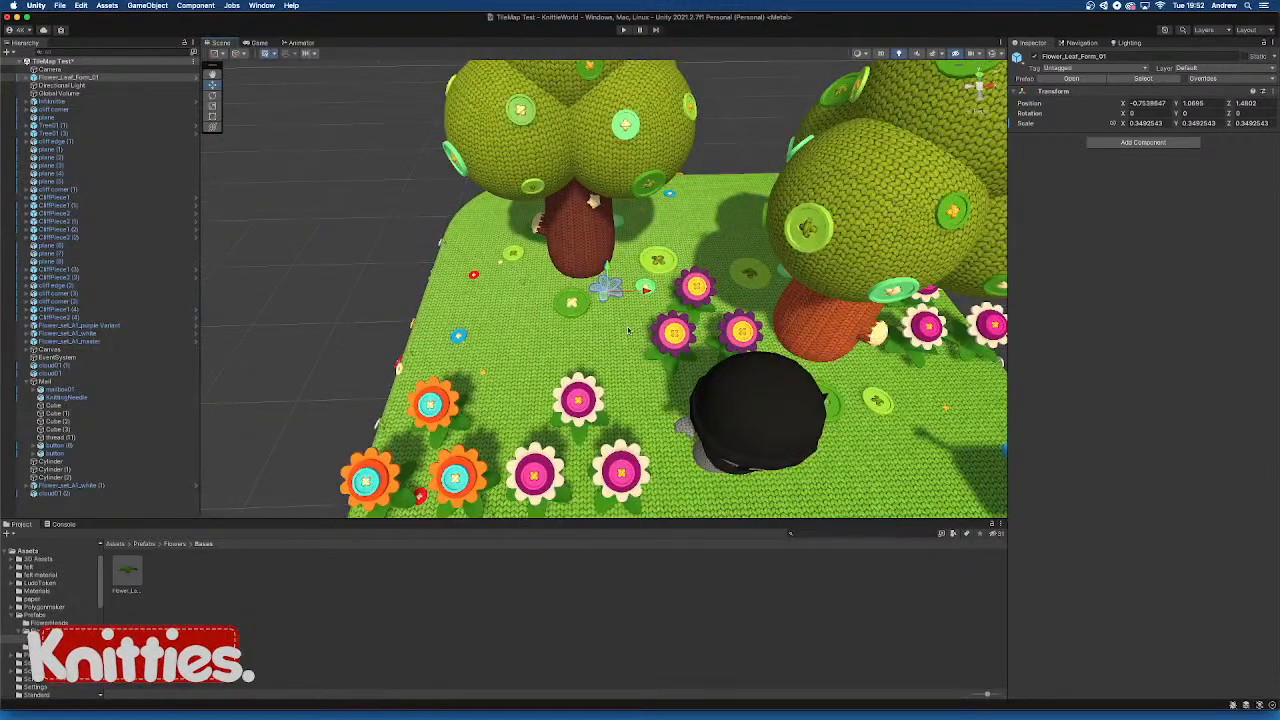
scroll(628, 330, "up", 10)
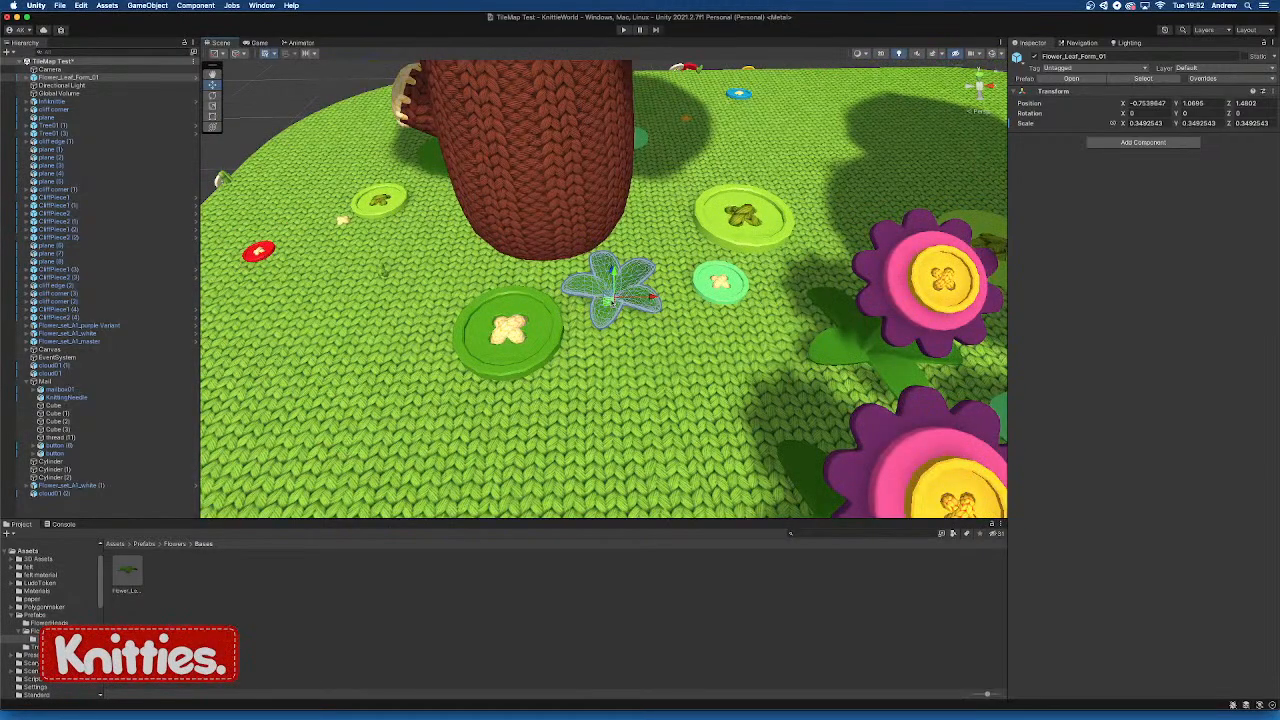
scroll(620, 327, "up", 3)
scroll(610, 345, "down", 8)
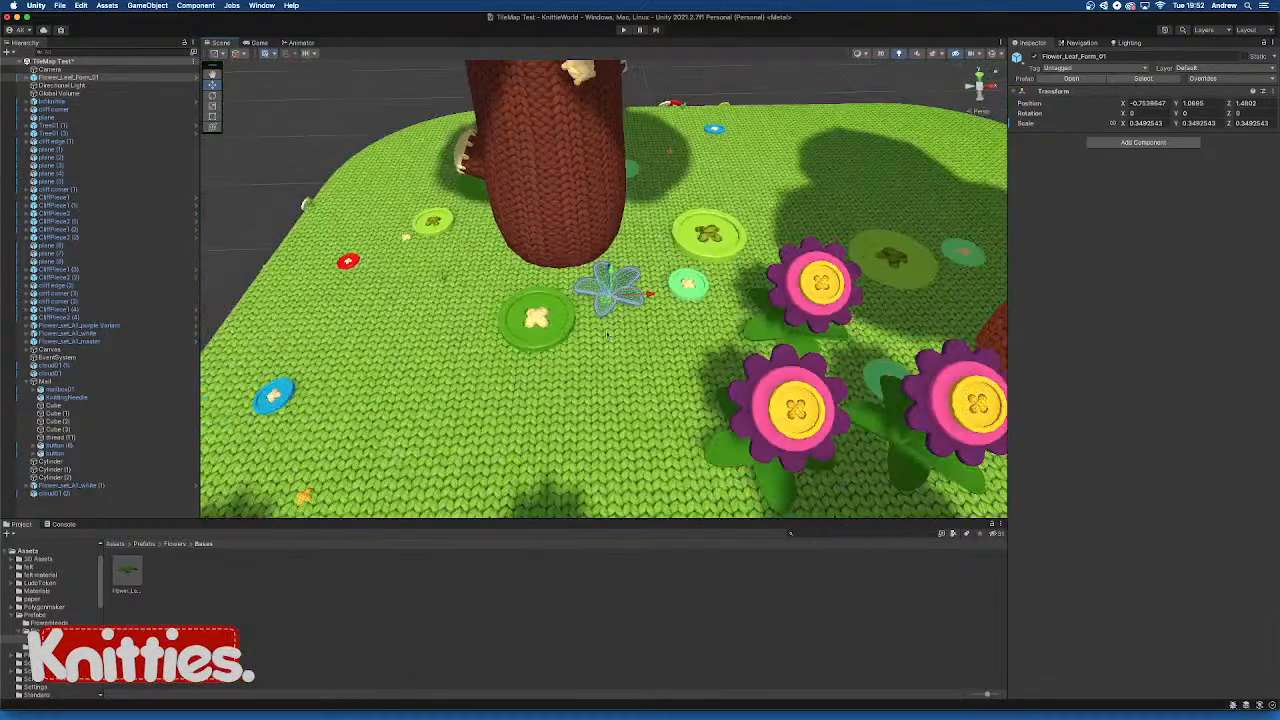
scroll(598, 361, "up", 10)
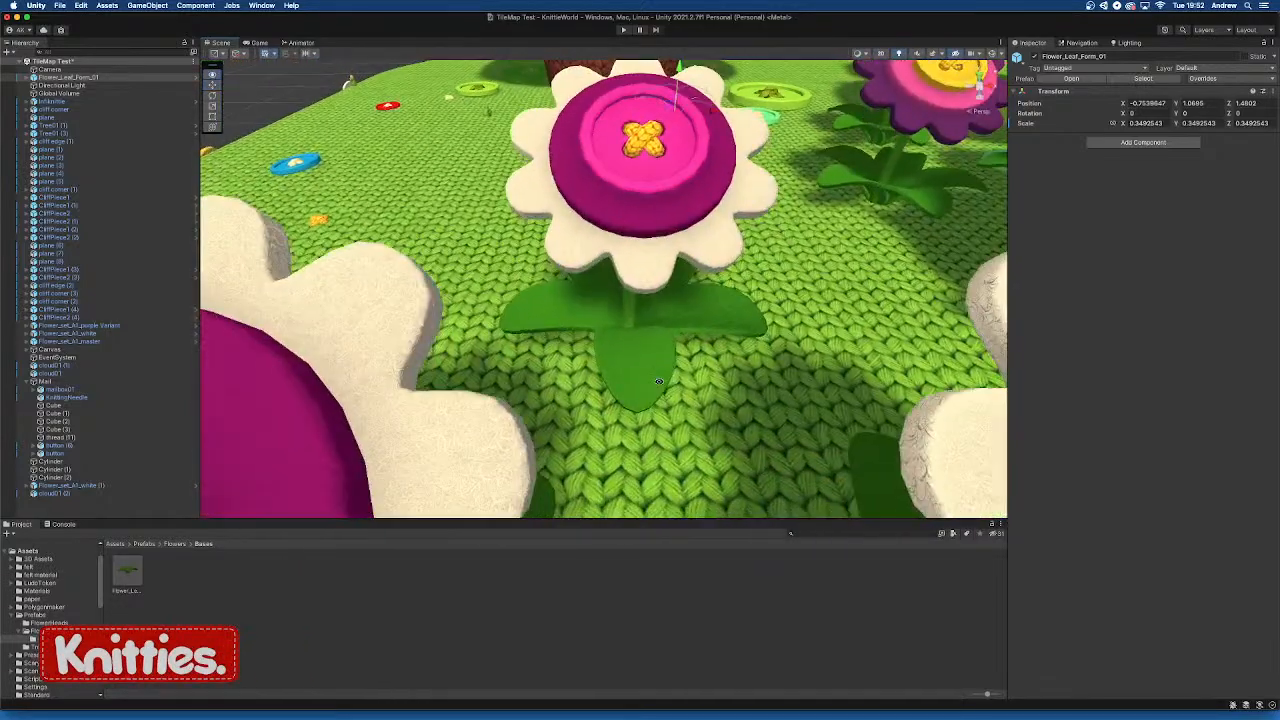
Examine the placed leaf base beside the tree trunk up close and in the context of the whole island
left_click_drag(649, 342, 646, 316, "alt")
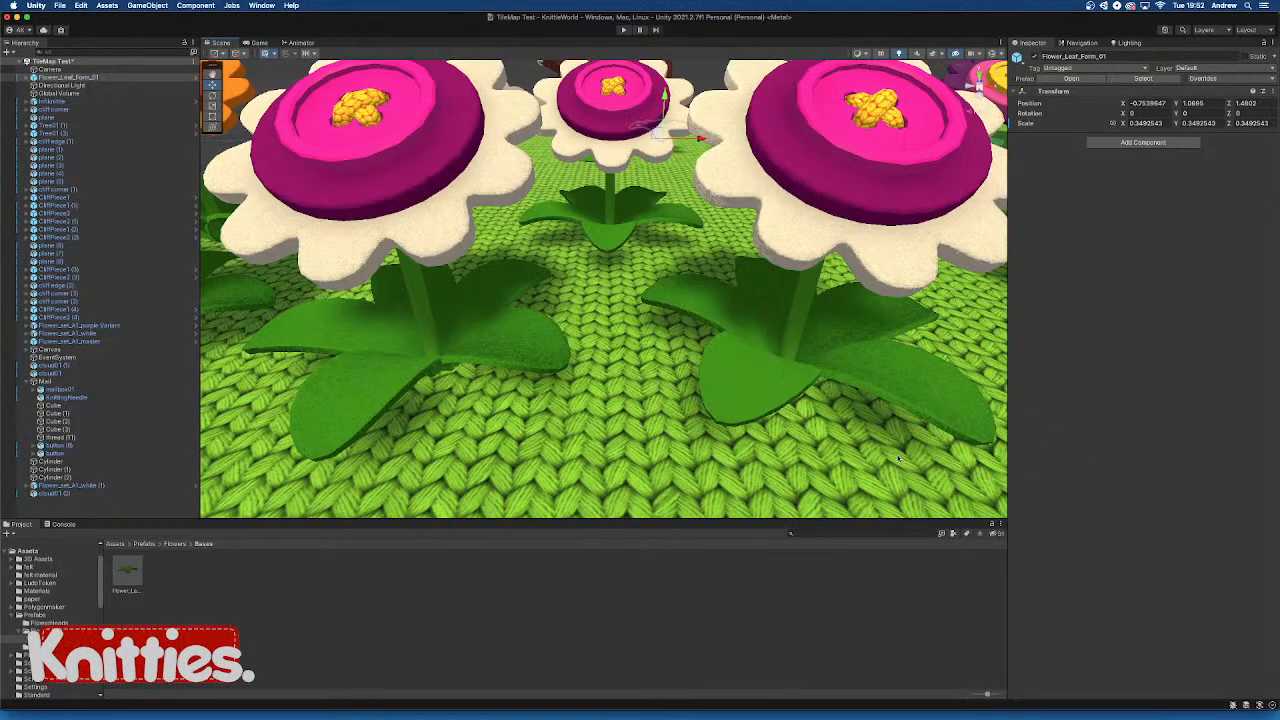
scroll(898, 458, "down", 3)
left_click_drag(768, 228, 767, 324, "alt")
middle_click_drag(728, 288, 735, 396)
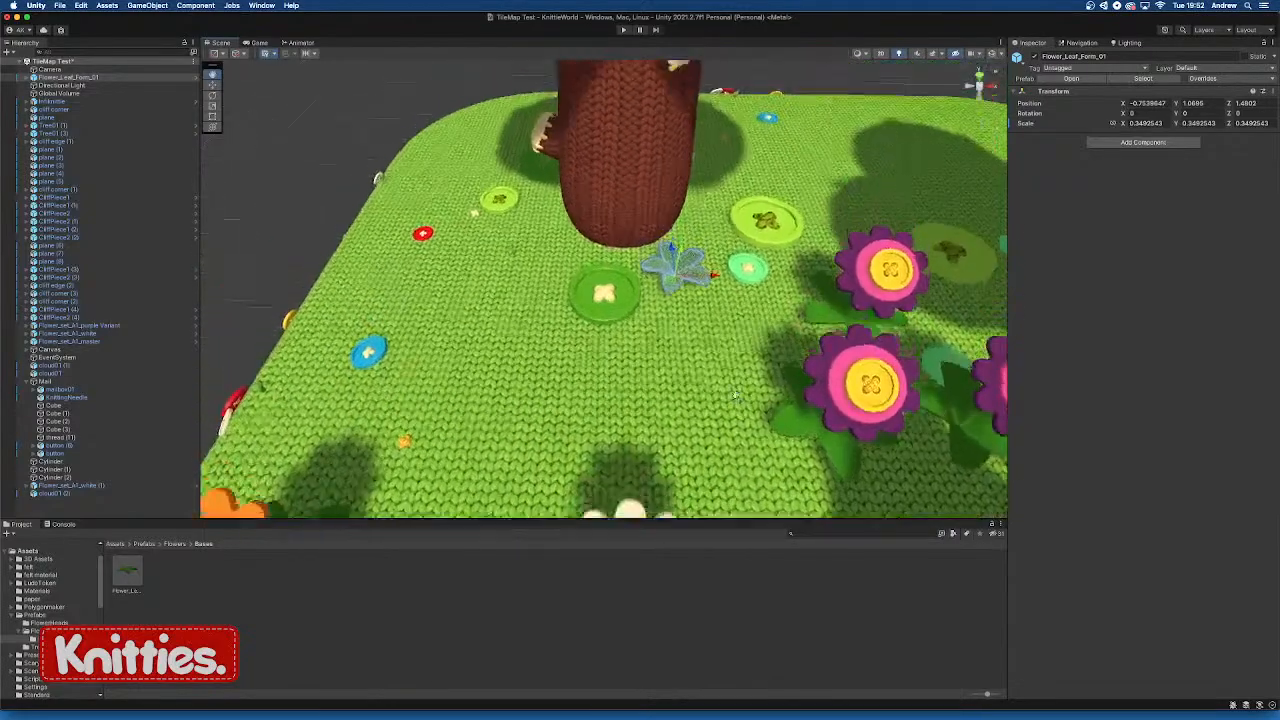
scroll(707, 416, "up", 6)
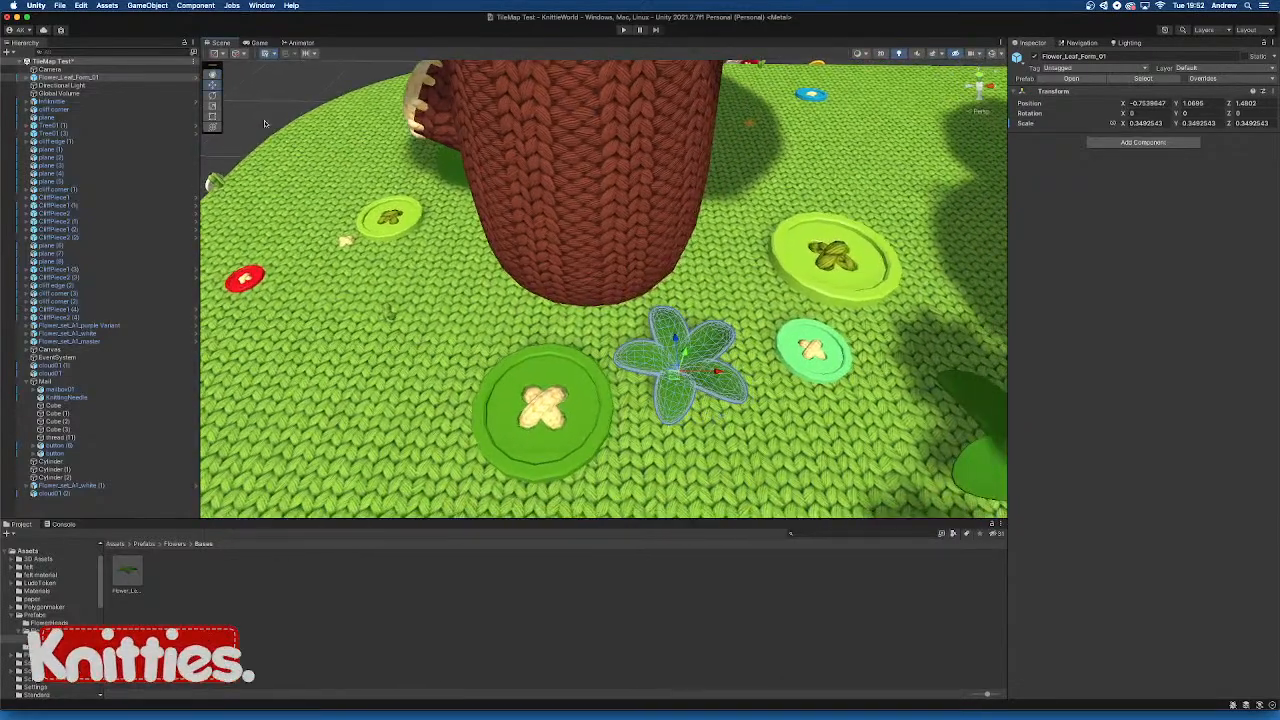
left_click(265, 123)
left_click(690, 368)
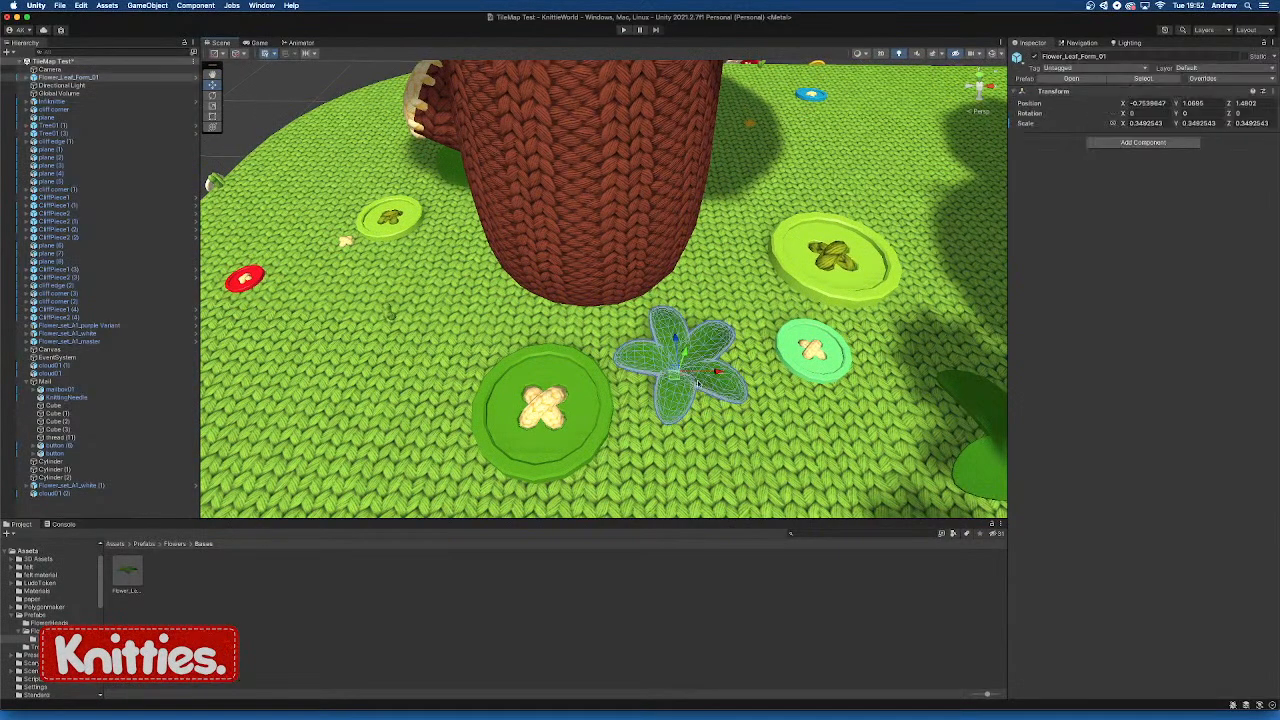
scroll(688, 410, "up", 2)
middle_click_drag(705, 398, 602, 271)
scroll(602, 271, "up", 2)
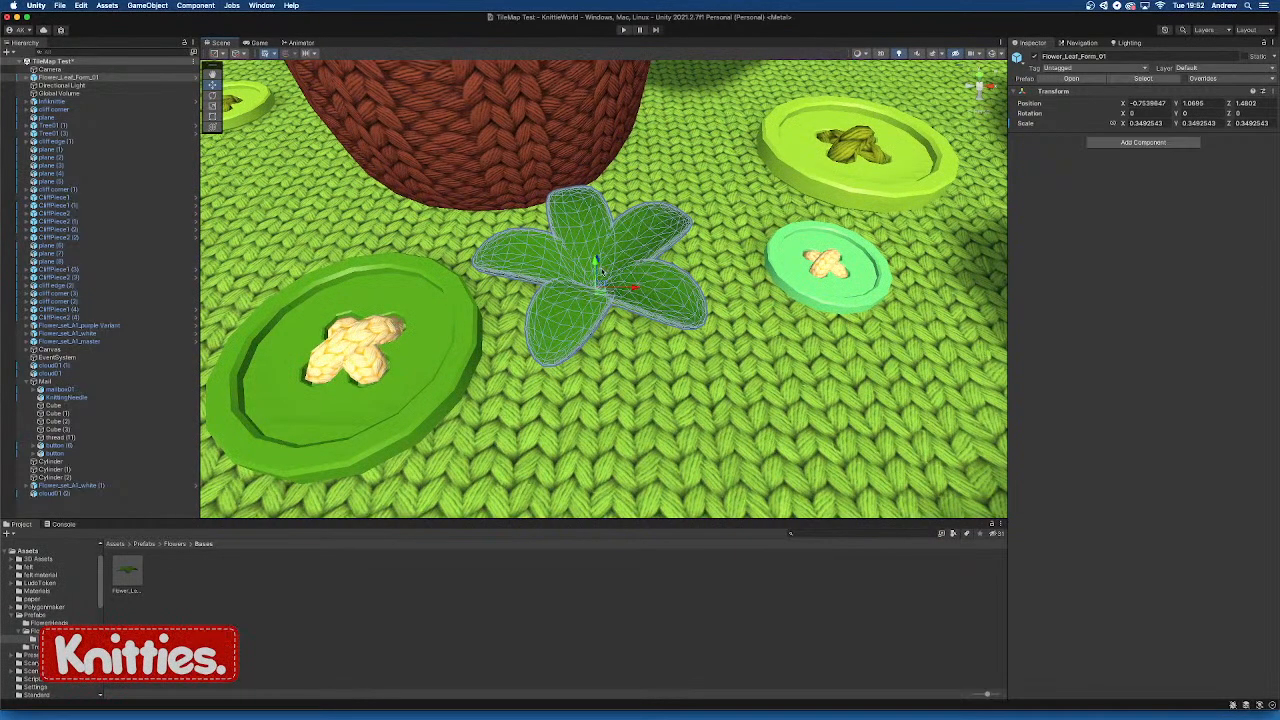
scroll(600, 294, "down", 5)
left_click_drag(600, 294, 663, 289, "alt")
scroll(663, 289, "down", 8)
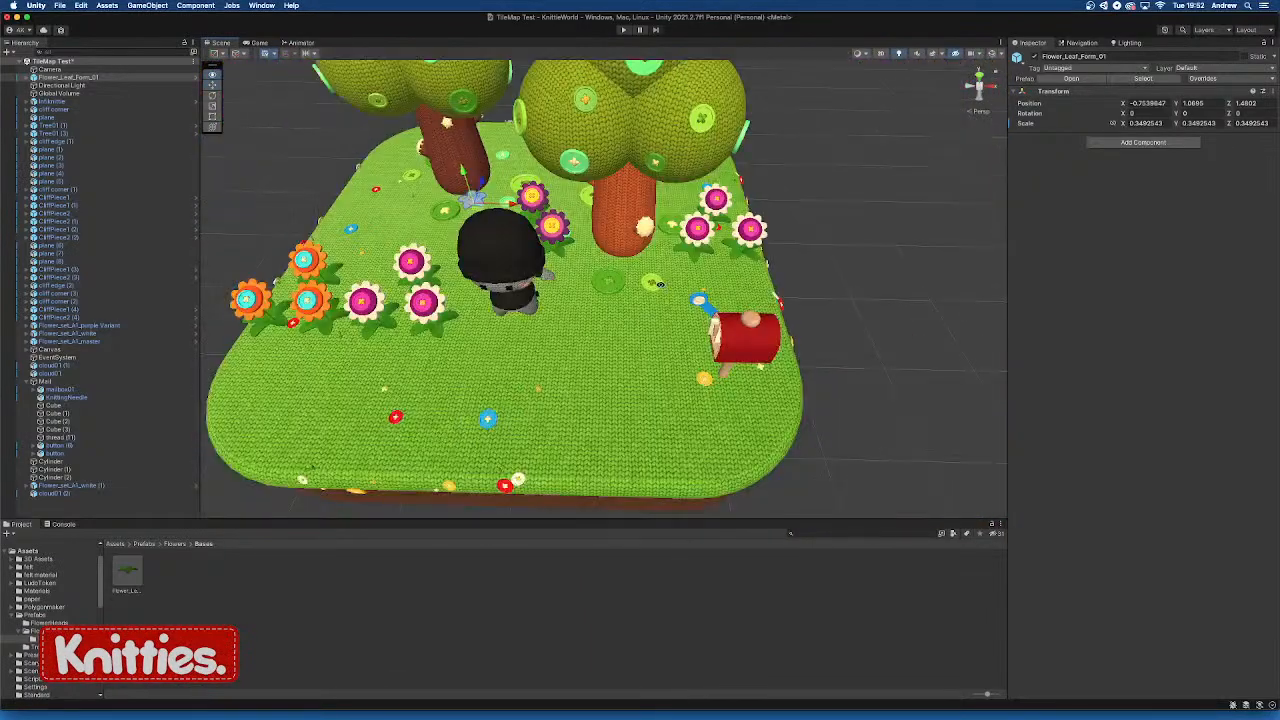
middle_click_drag(529, 219, 609, 281)
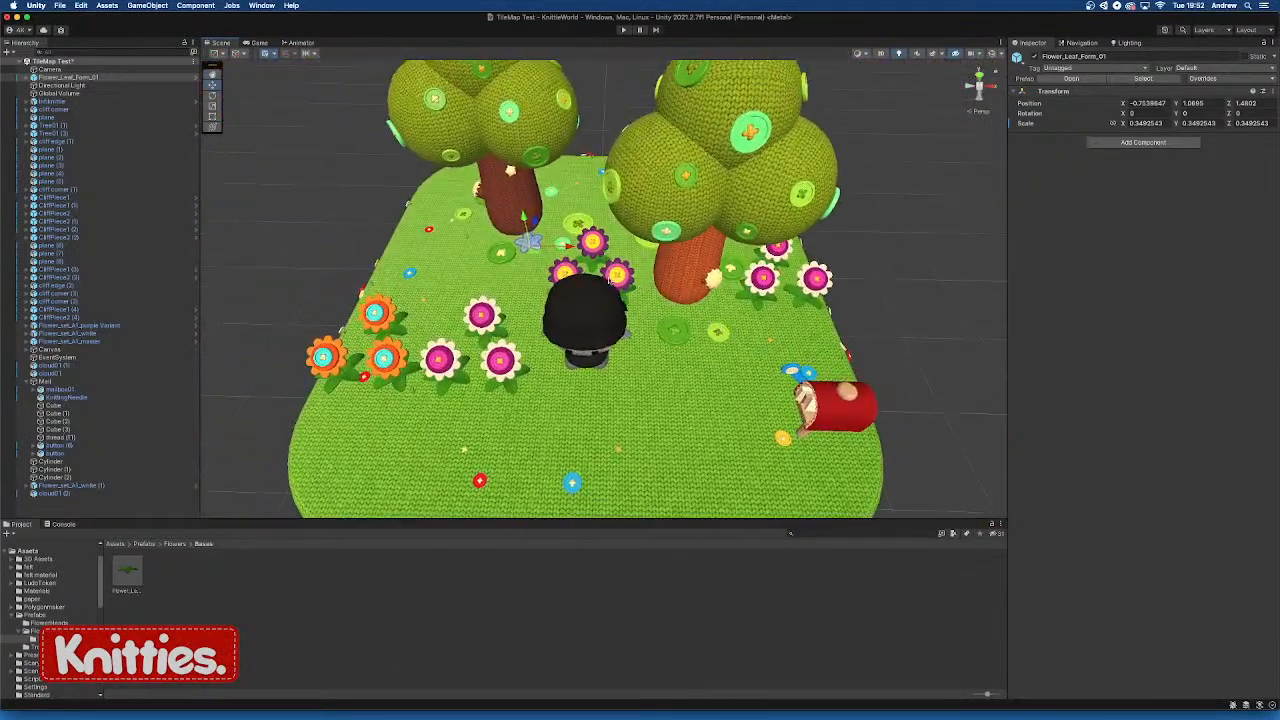
Move the leaf base off the island into the empty area beside it, at X 3 and Z 0, with snapping on
left_click(242, 54)
left_click_drag(534, 253, 812, 388)
scroll(726, 391, "up", 5)
Duplicate the thread stitch on the grass near the mailbox and take the copy out of its cliff piece, directly below Flower_Leaf_Form_01
left_click(612, 334)
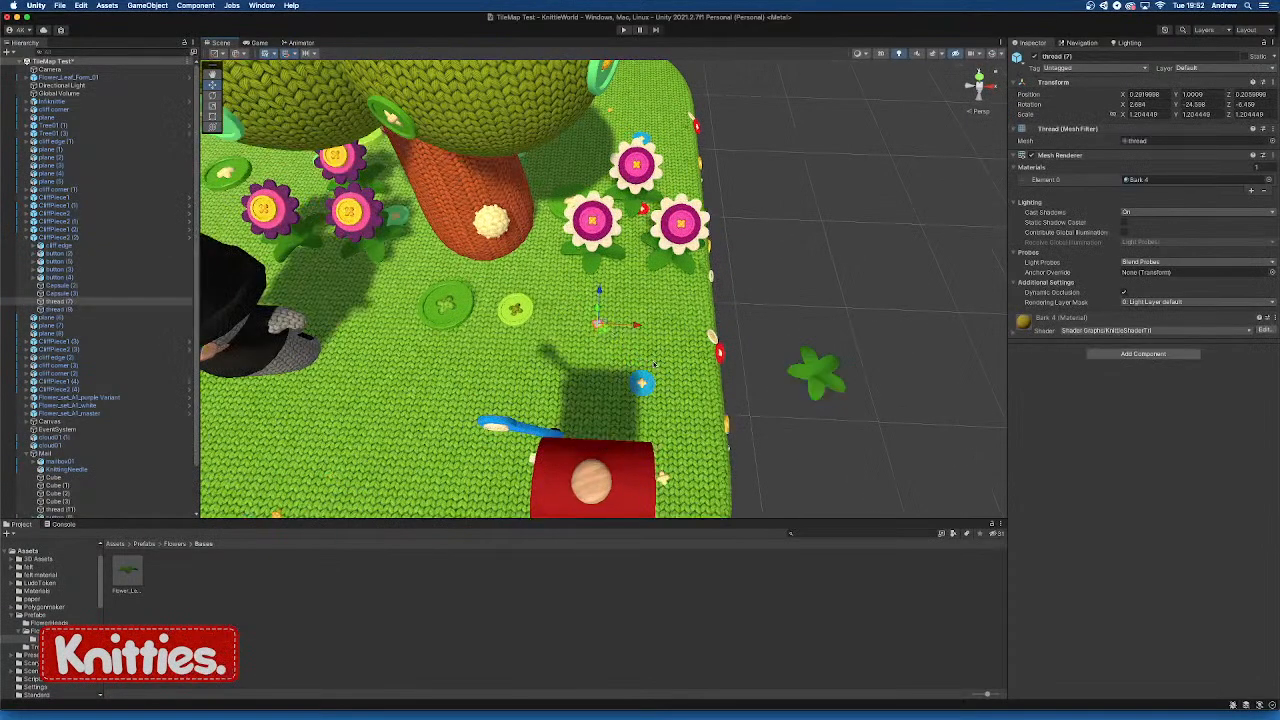
middle_click_drag(665, 365, 631, 332, "alt")
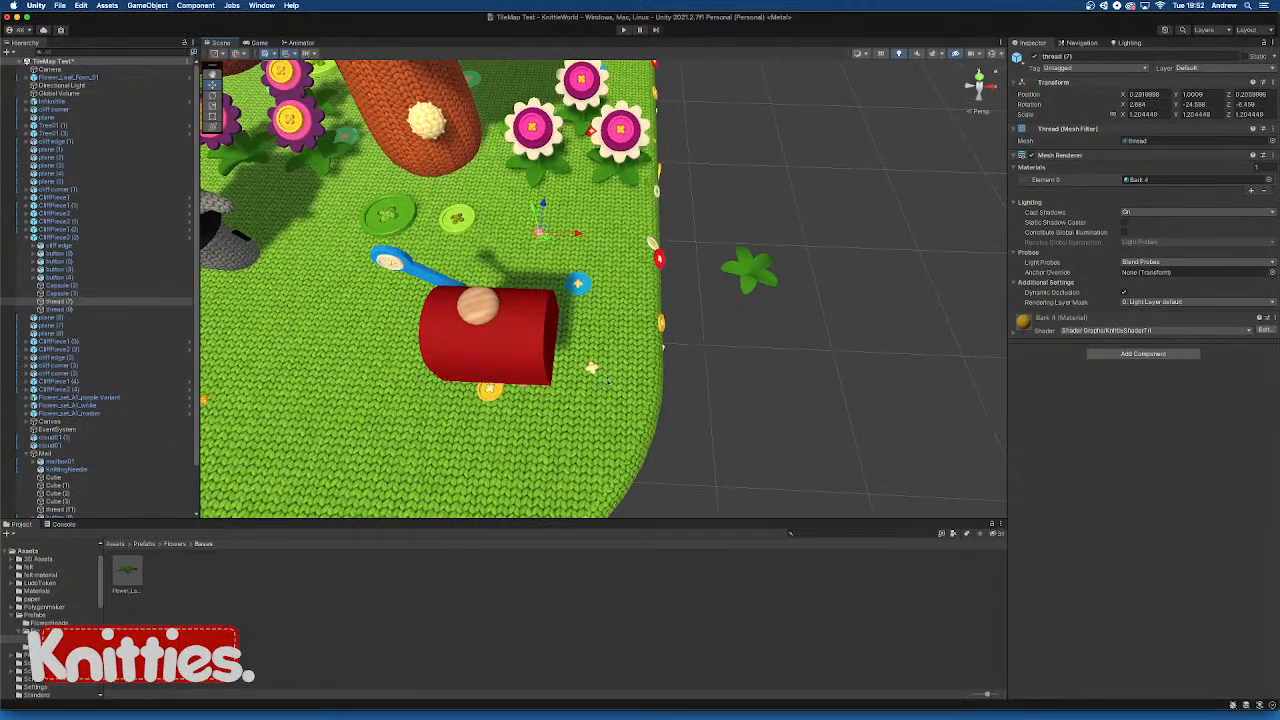
key("super+d")
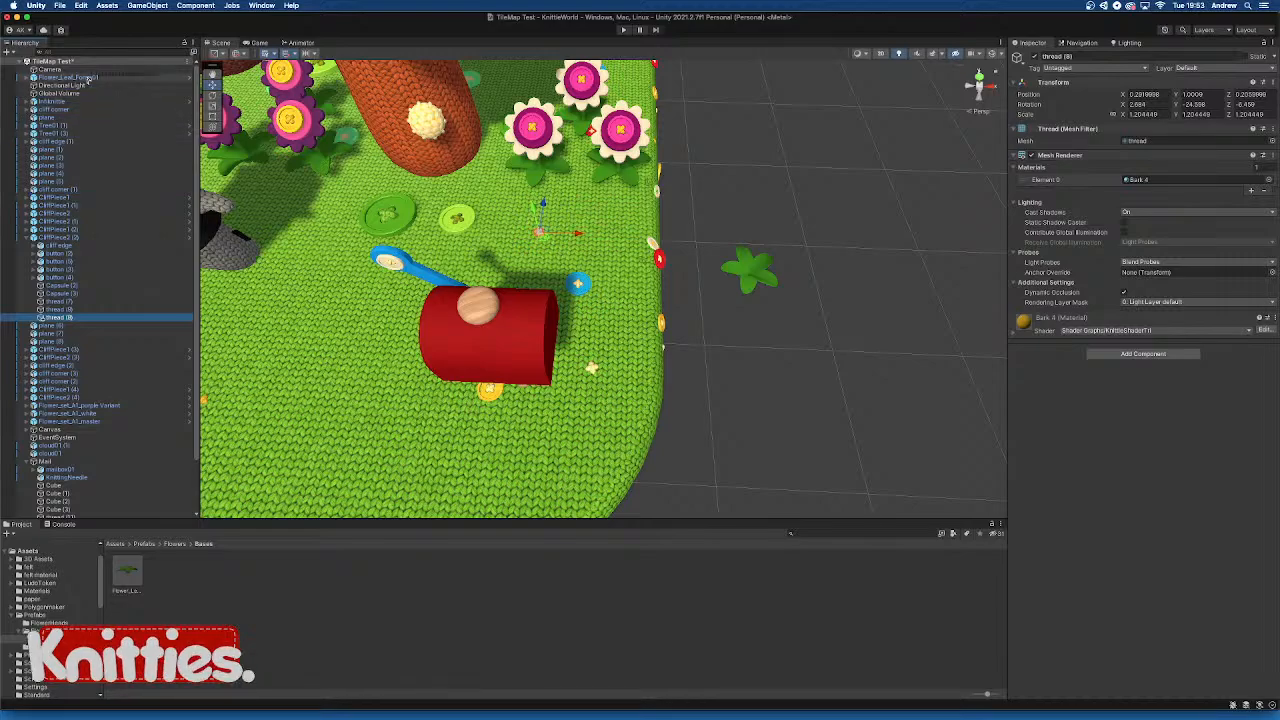
left_click_drag(88, 82, 88, 84)
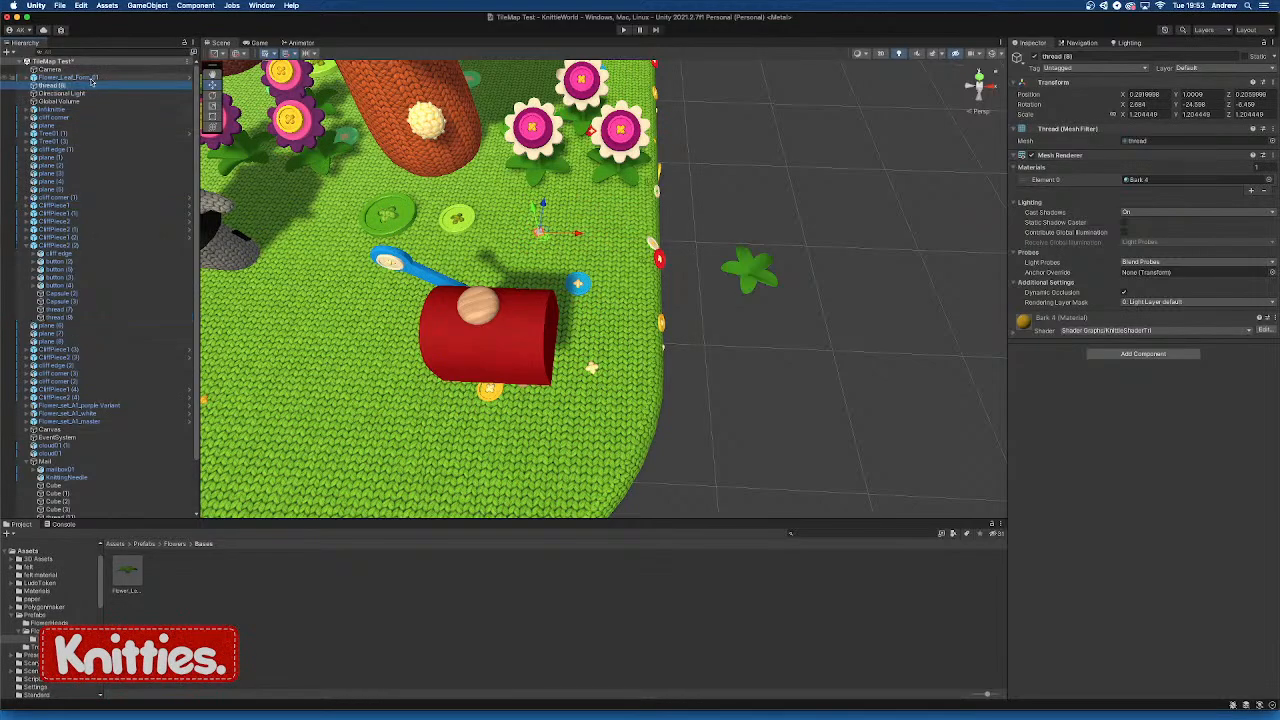
Move the copied thread stitch off the island to the leaf base's centre at X 3 and Z 0
left_click_drag(576, 232, 777, 243)
left_click_drag(860, 284, 688, 254, "alt")
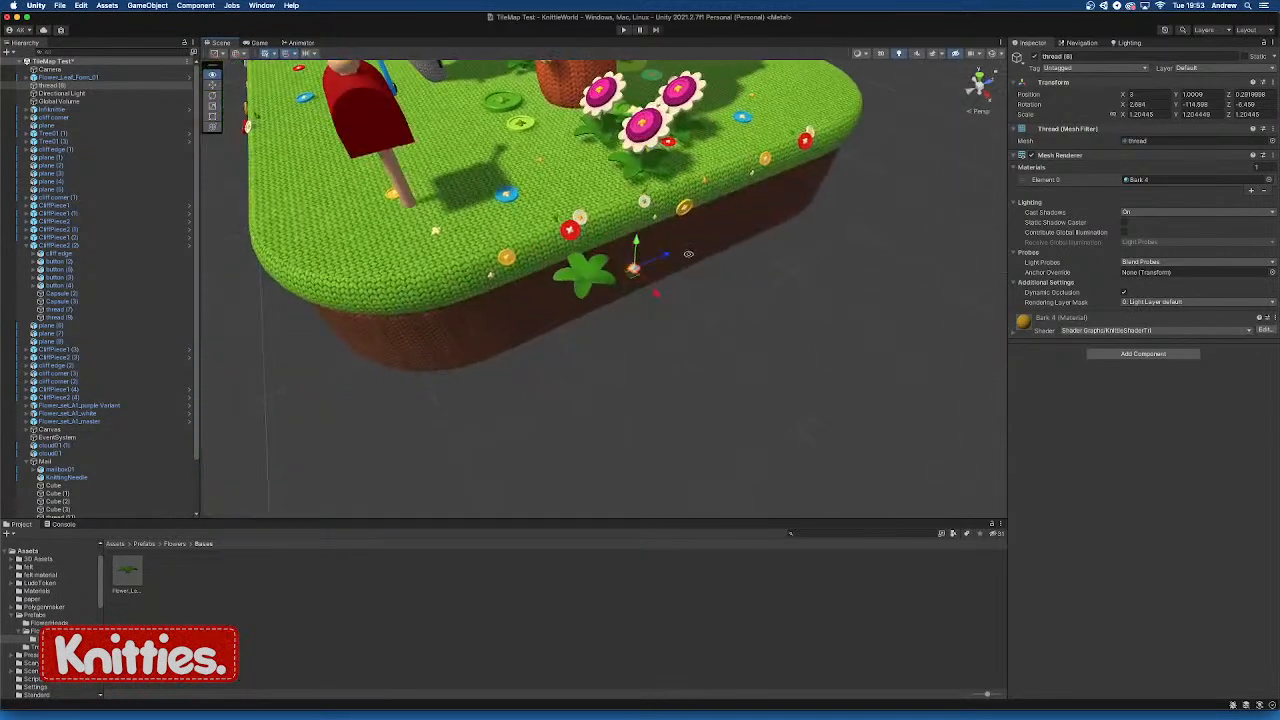
scroll(650, 268, "up", 5)
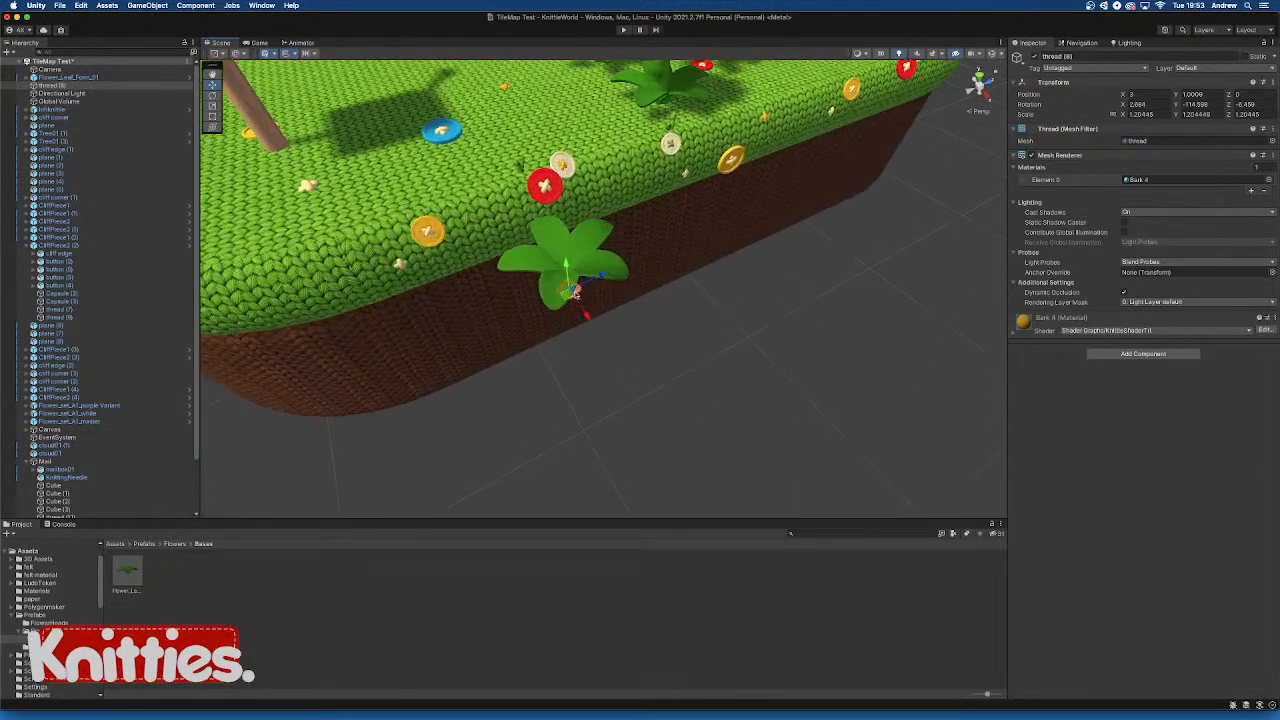
Lower the Flower_Leaf_Form_01 leaf base to Y 1
left_click(521, 255)
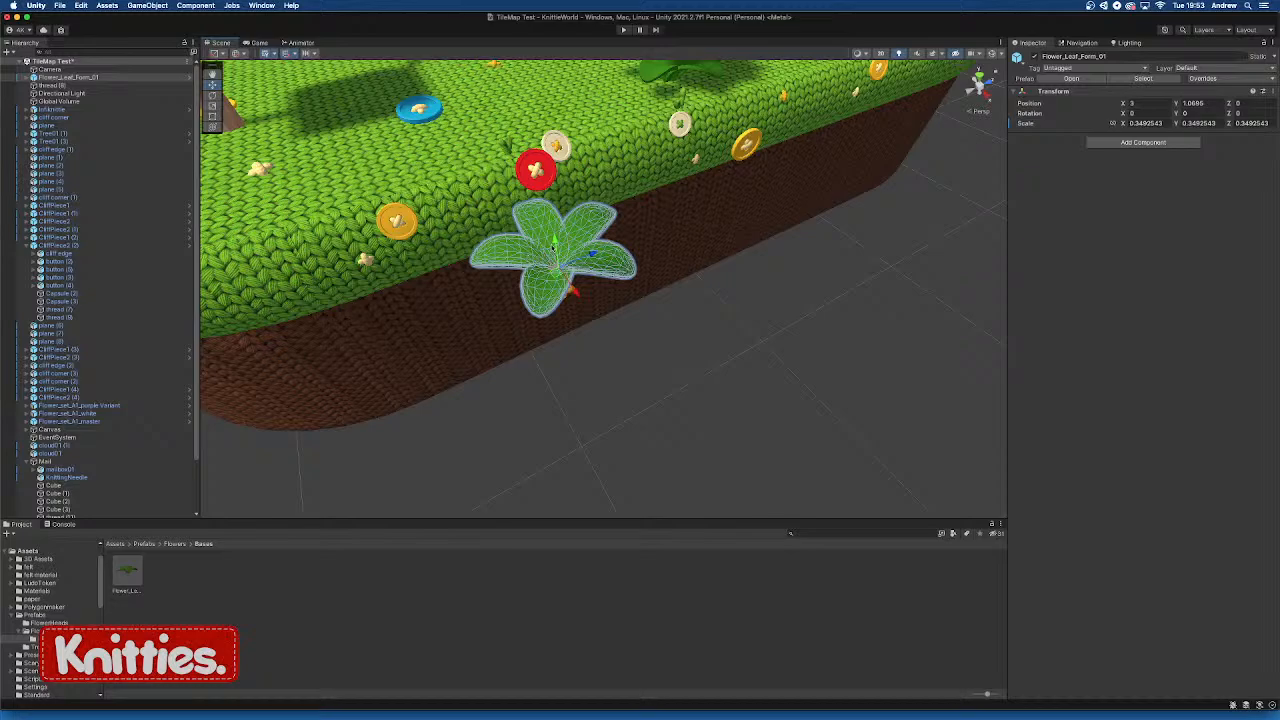
left_click_drag(554, 246, 668, 338)
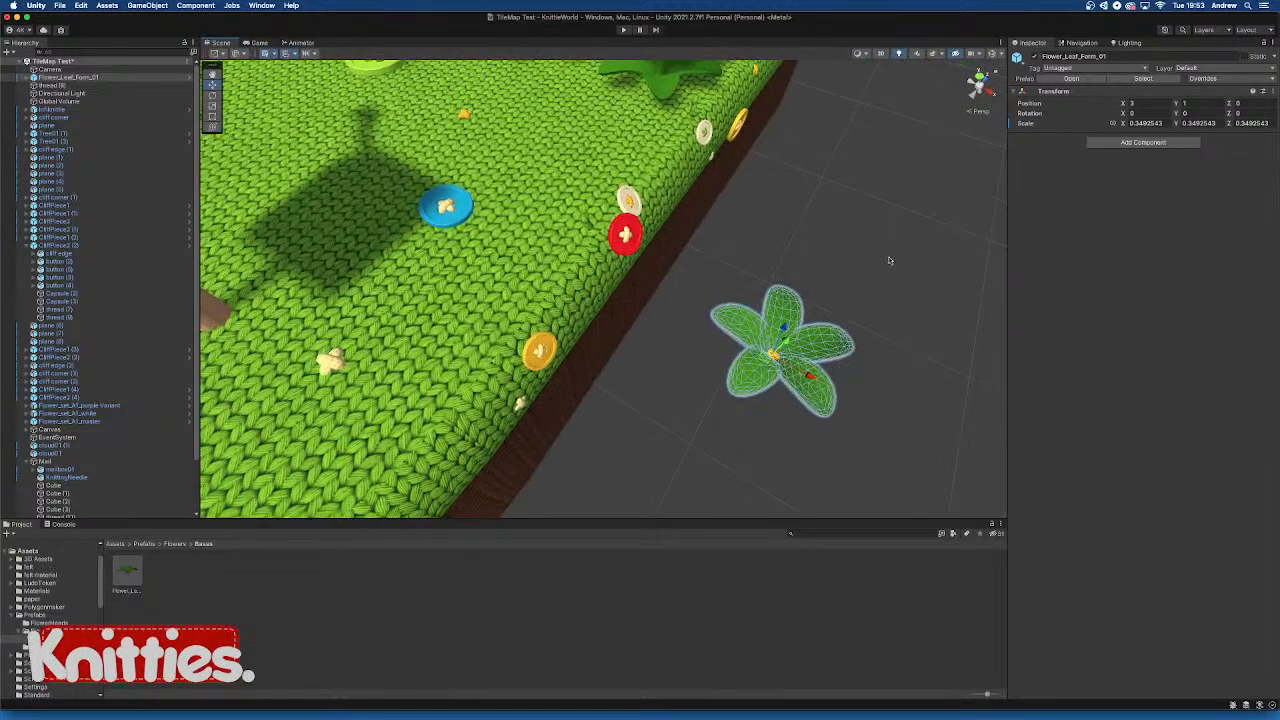
left_click(890, 260)
Turn off snapping and raise the thread stitch above the leaf centre to about Y 1.03
left_click(775, 356)
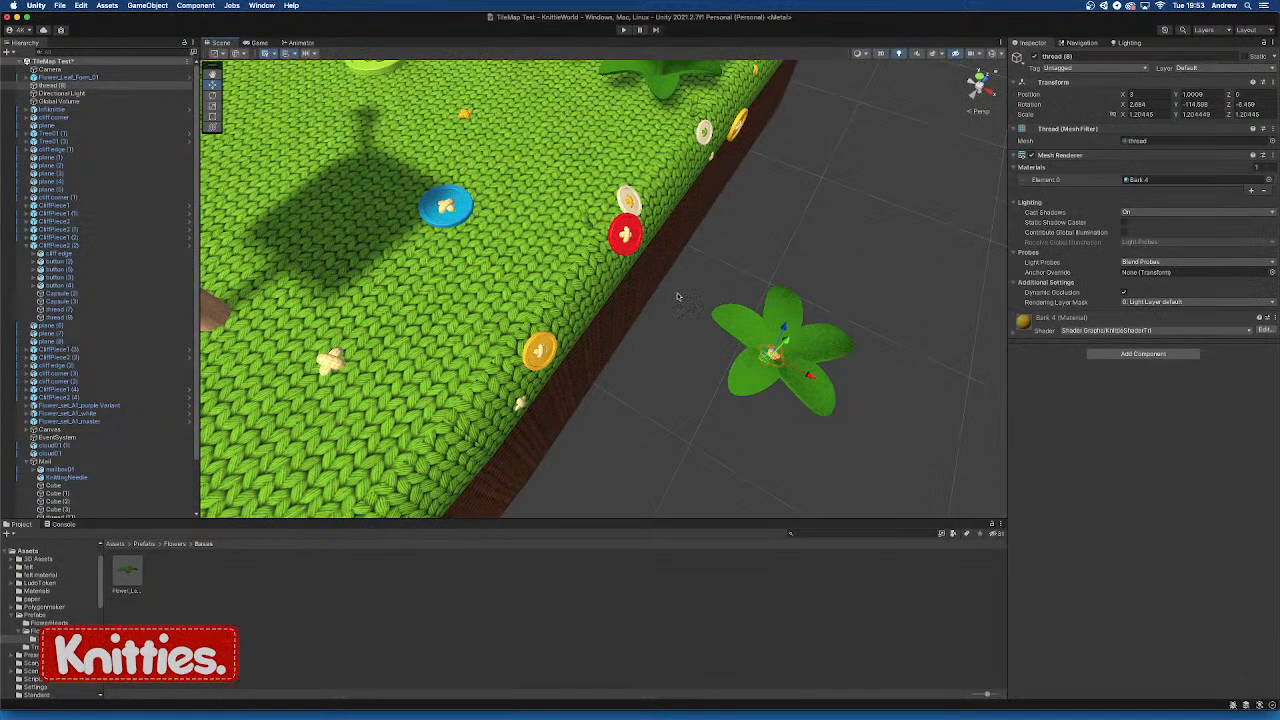
left_click(285, 57)
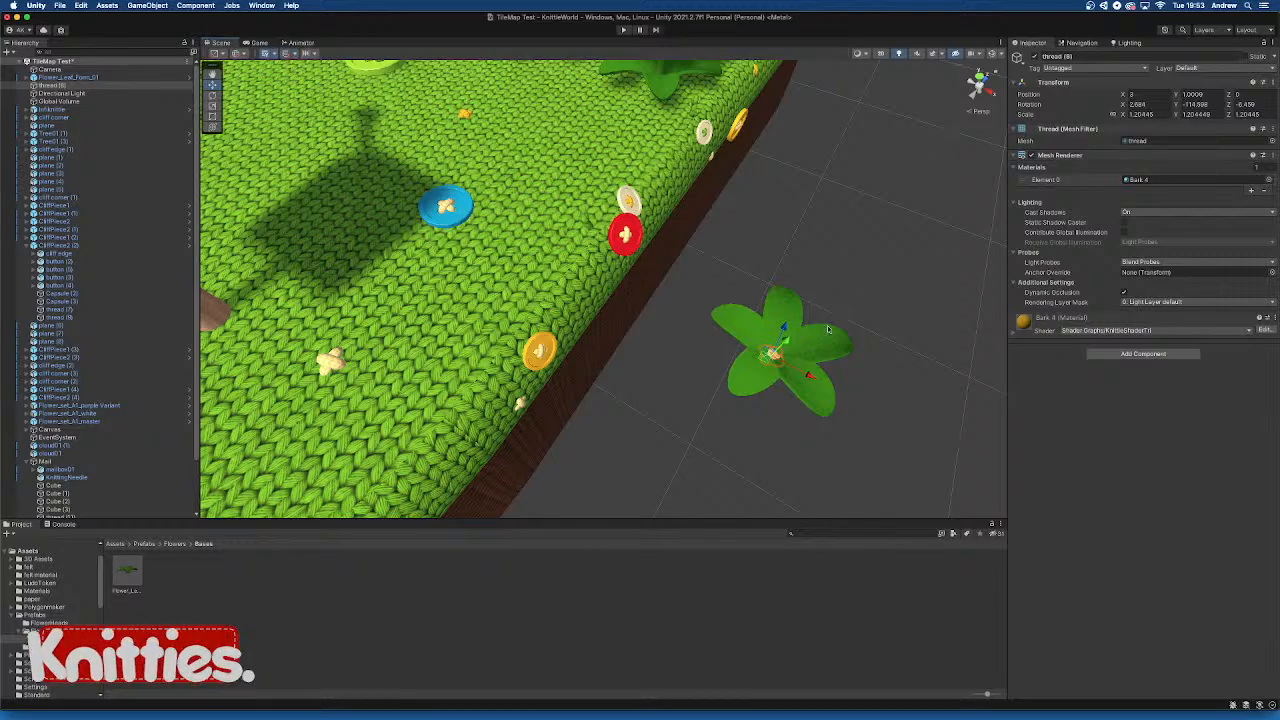
left_click_drag(788, 341, 790, 338)
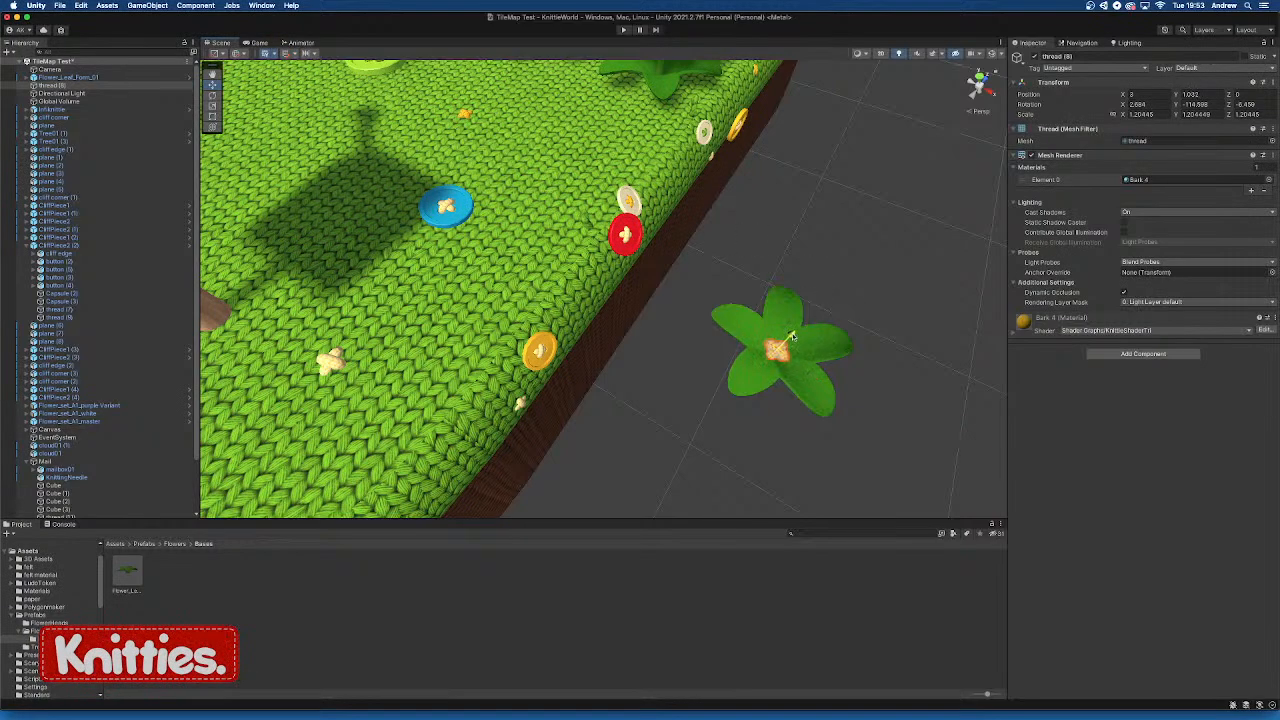
left_click(843, 290)
Lower the thread stitch to about Y 1.02 so it sits partly sunk into the centre of the leaves
left_click_drag(877, 338, 743, 306, "alt")
scroll(709, 363, "up", 5)
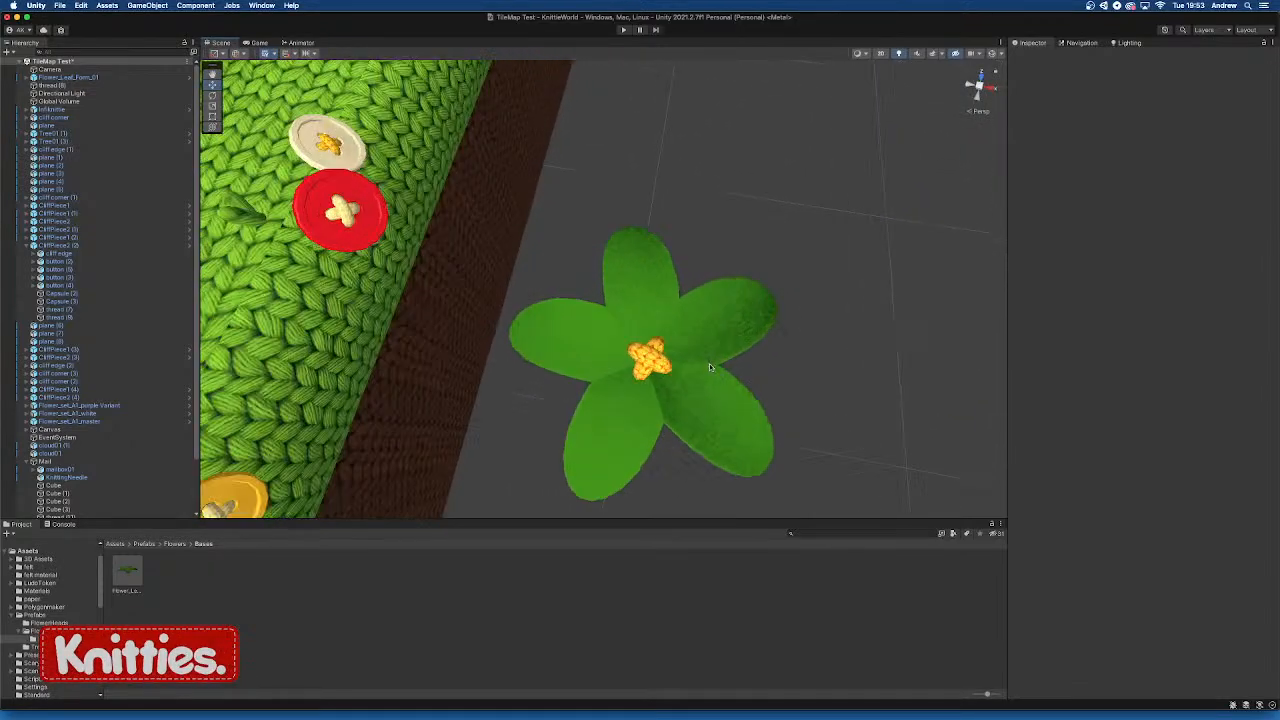
middle_click_drag(743, 352, 735, 327)
left_click(621, 229)
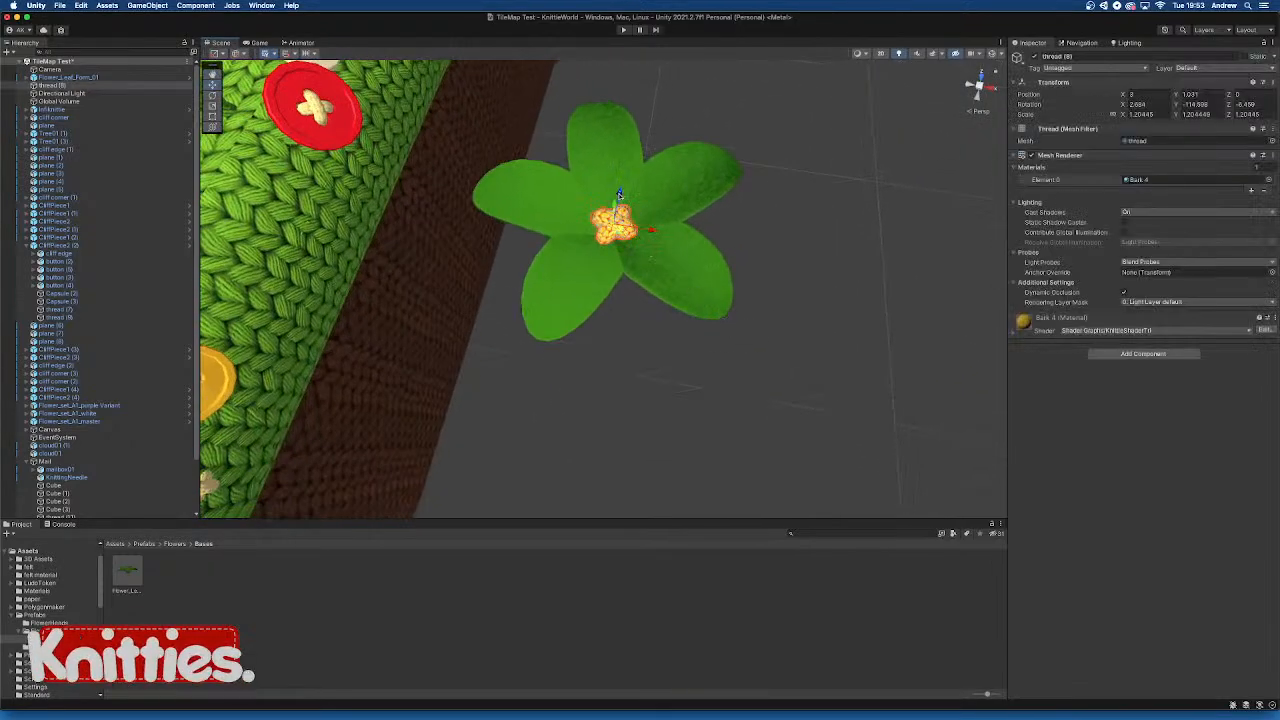
mouse_move(636, 238)
left_mouse_down("alt")
mouse_move(639, 220)
mouse_move(638, 260)
left_mouse_up("alt")
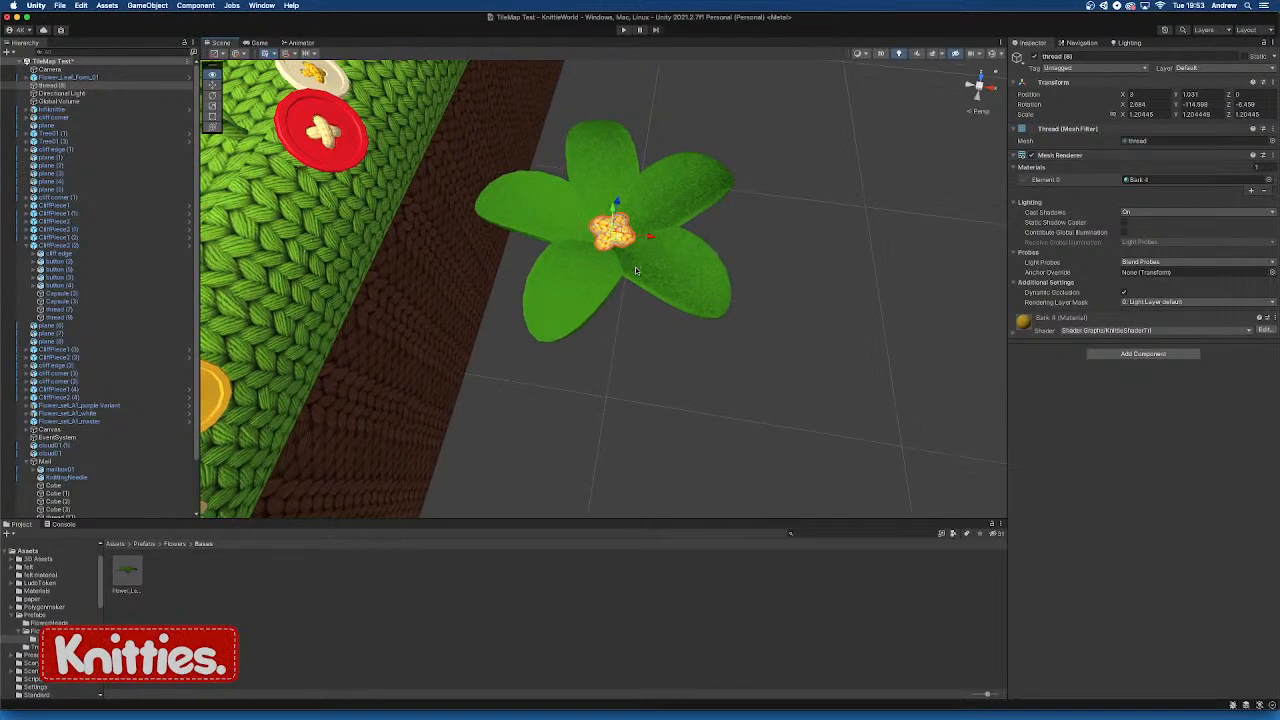
key("f")
scroll(640, 280, "down", 3)
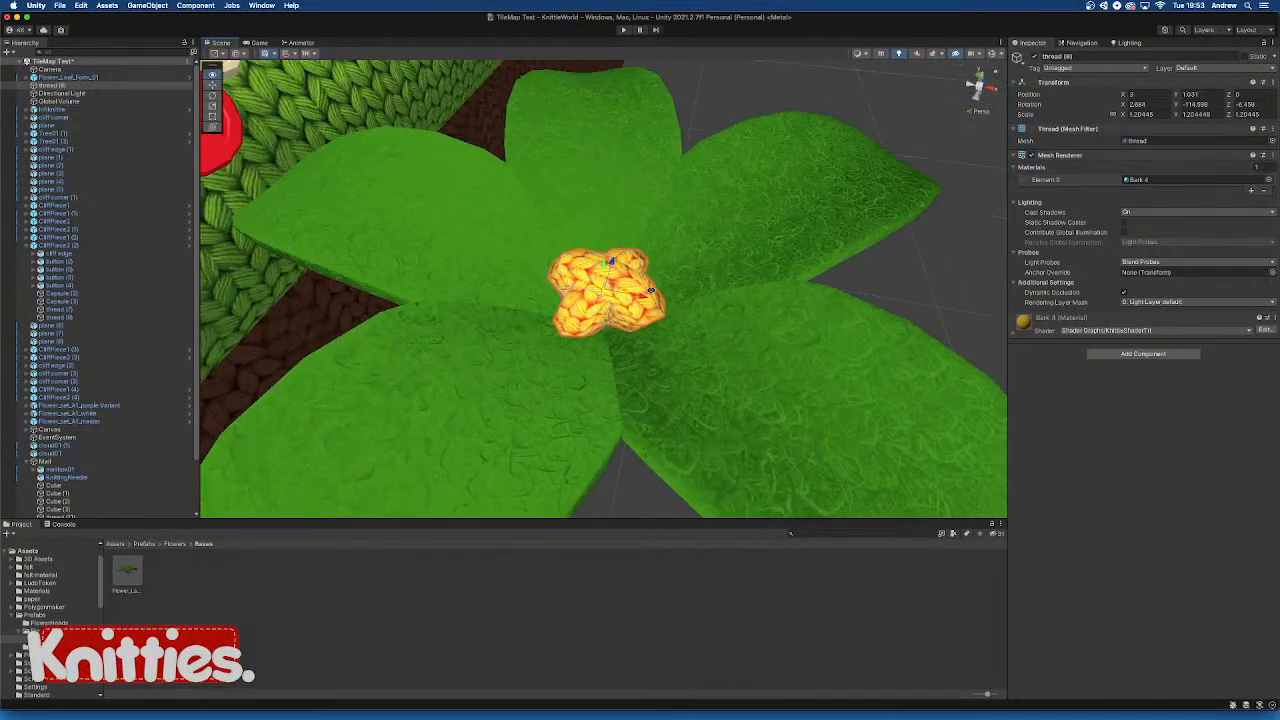
left_click_drag(650, 290, 648, 235, "alt")
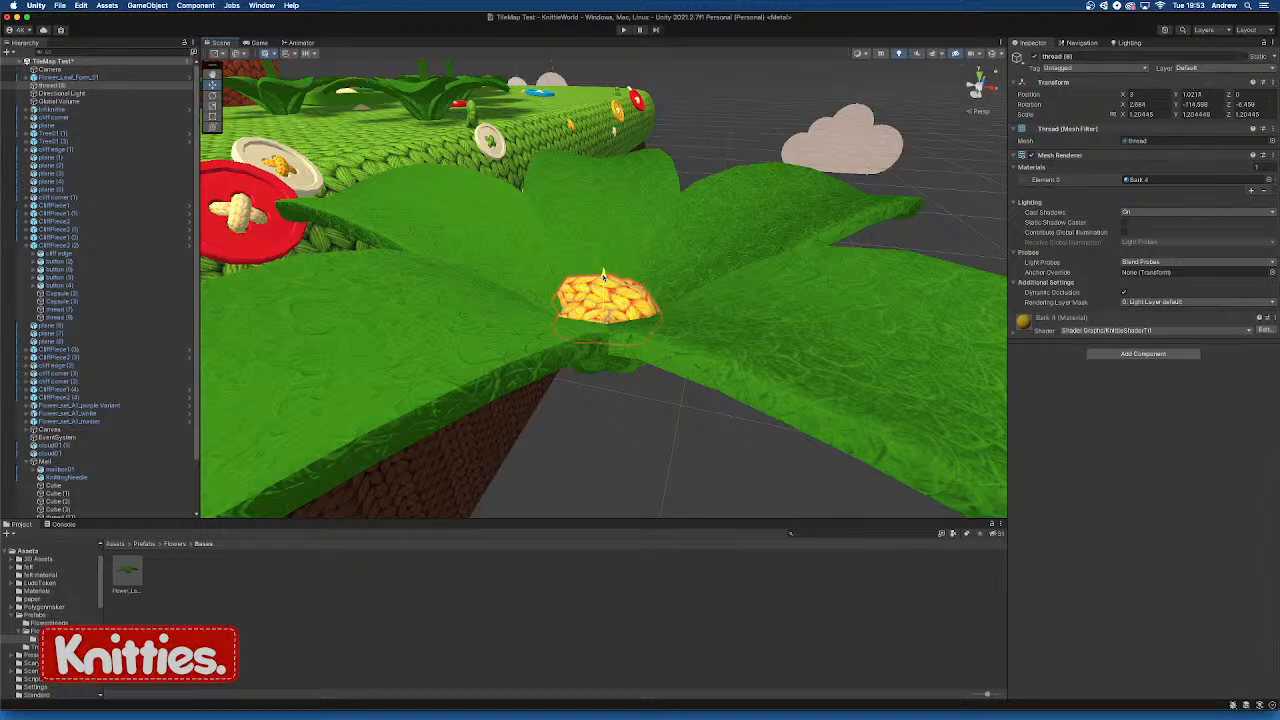
left_click_drag(603, 277, 615, 453, "alt")
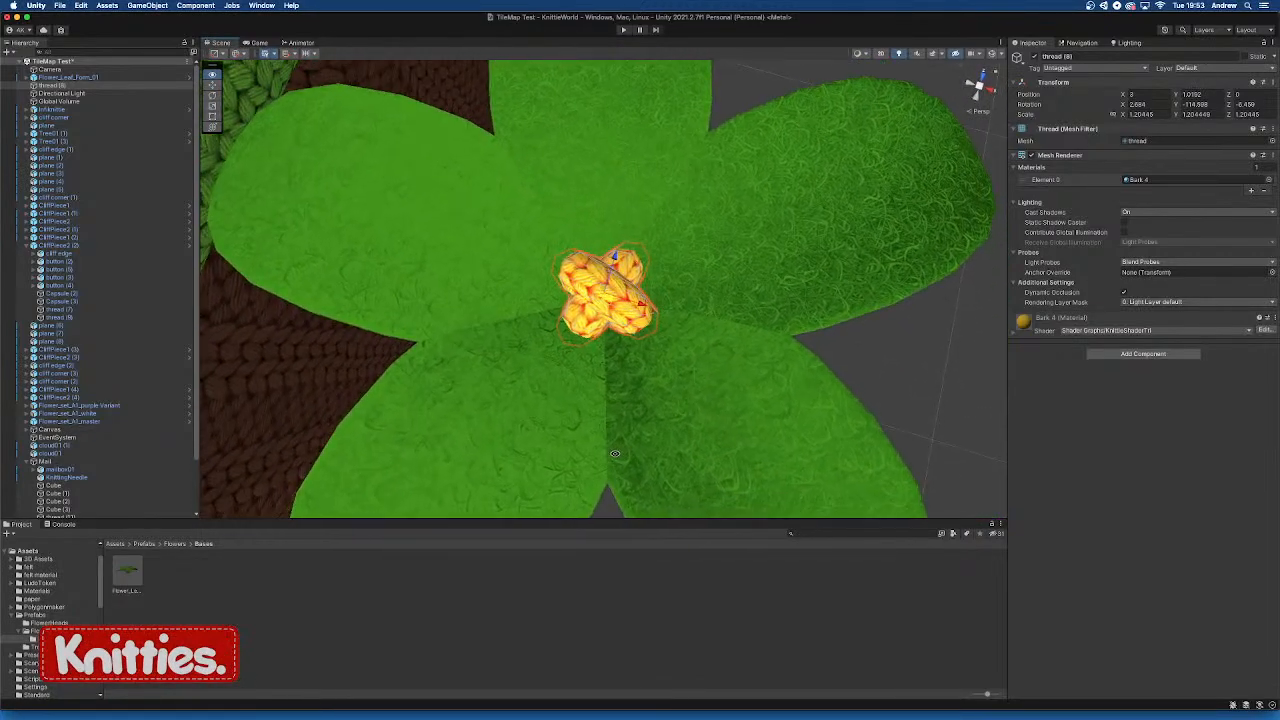
left_click(752, 75)
Examine the leaf base with its stitched centre from several angles and compare it with the flowers across the island
scroll(731, 131, "down", 10)
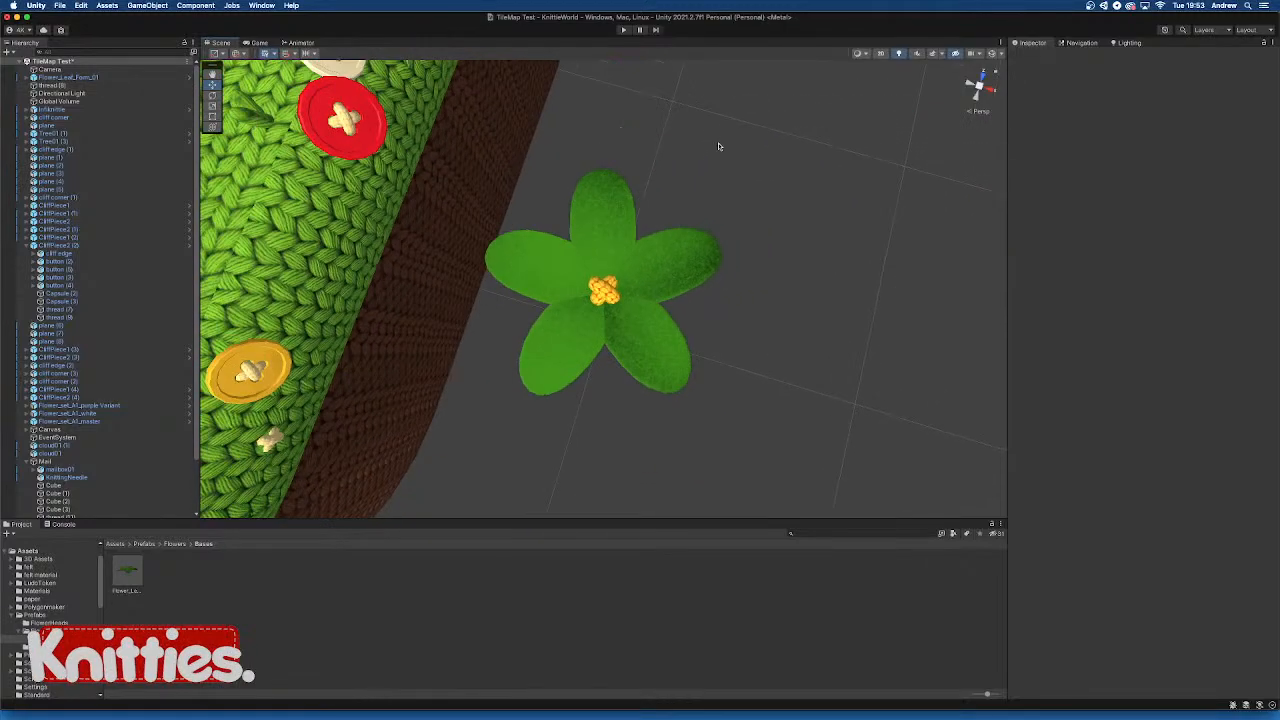
left_click_drag(640, 243, 662, 249, "alt")
left_click(606, 291)
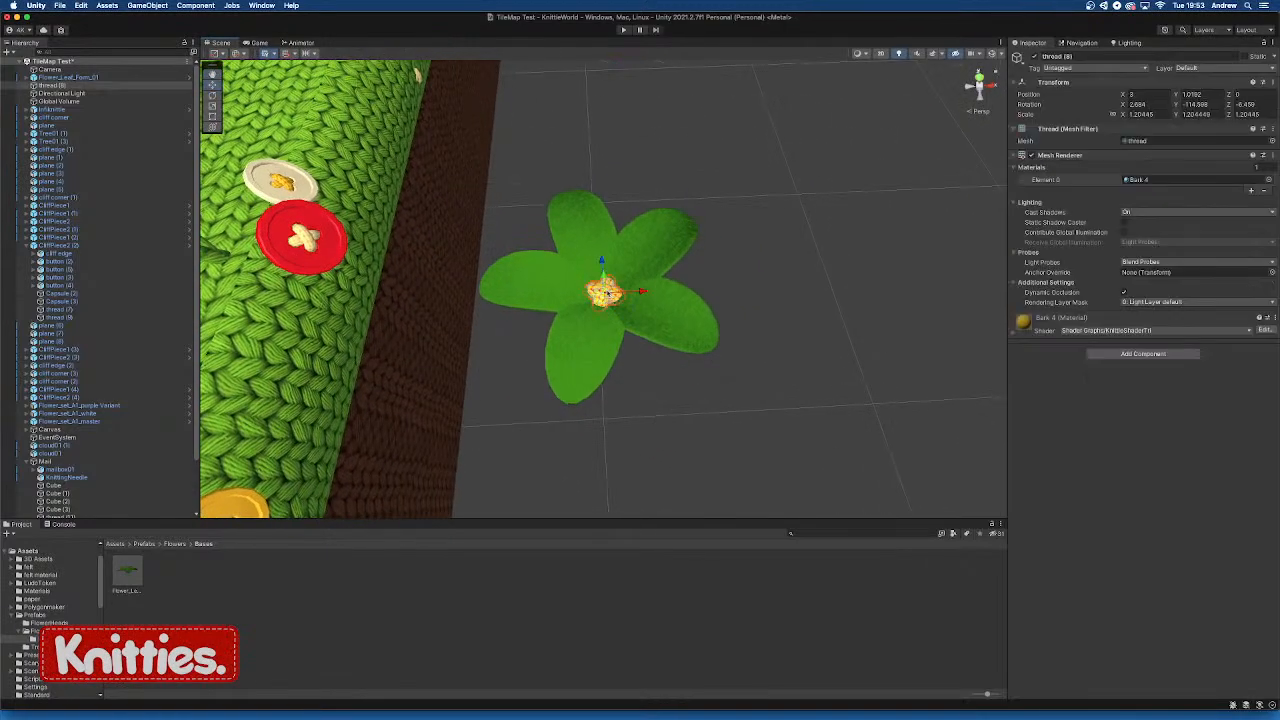
scroll(661, 270, "up", 2)
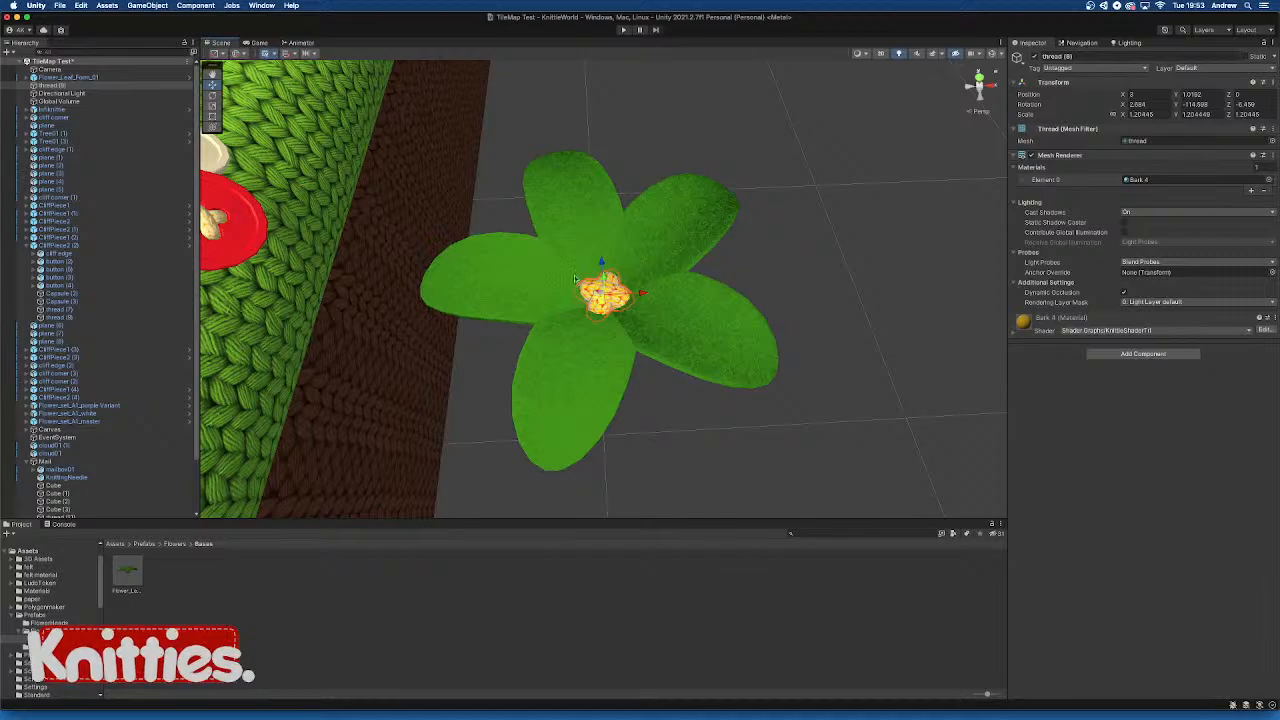
left_click_drag(576, 276, 806, 219, "alt")
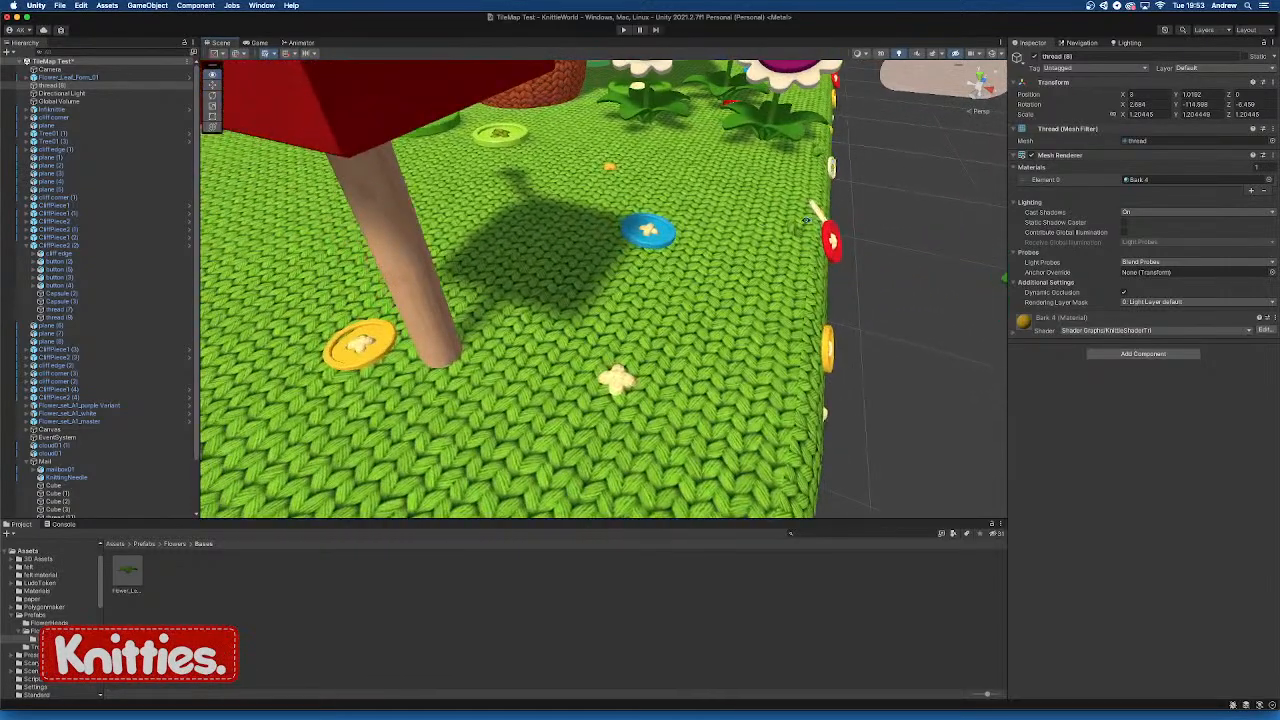
scroll(710, 258, "down", 10)
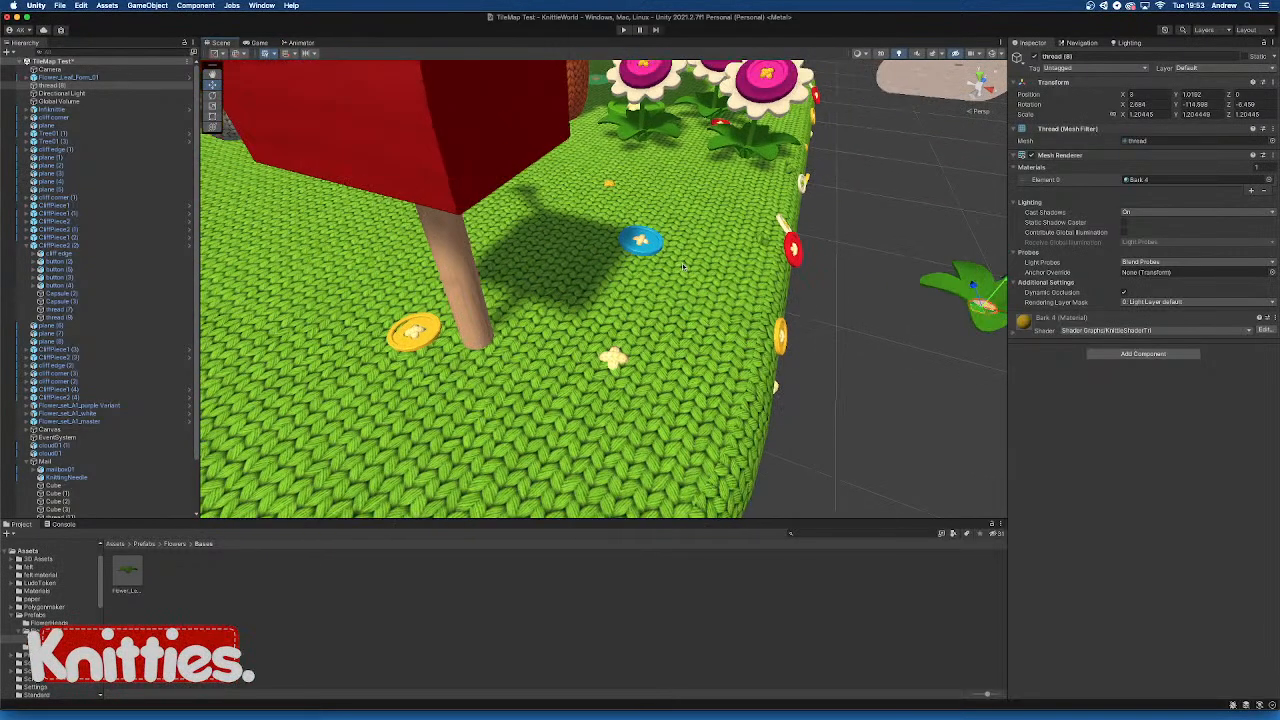
left_click_drag(582, 310, 654, 294, "alt")
middle_click_drag(250, 305, 436, 295)
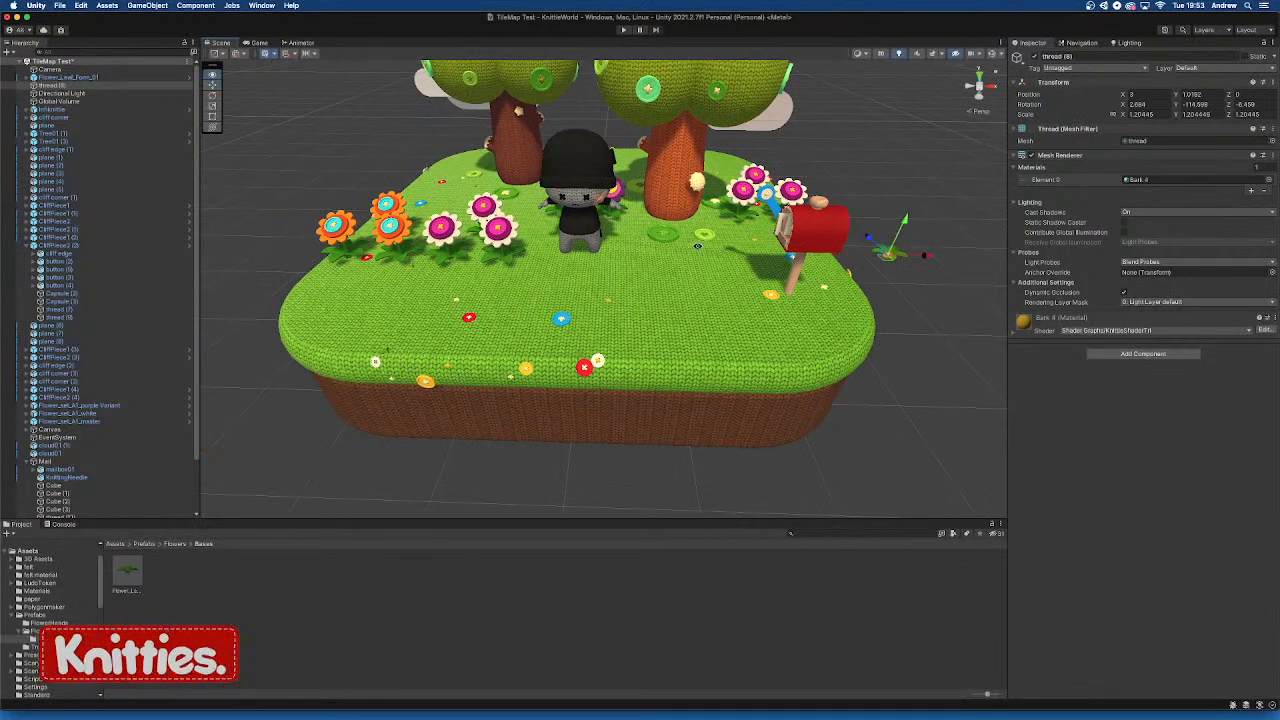
left_click_drag(697, 245, 610, 291, "alt")
middle_click_drag(716, 270, 582, 268)
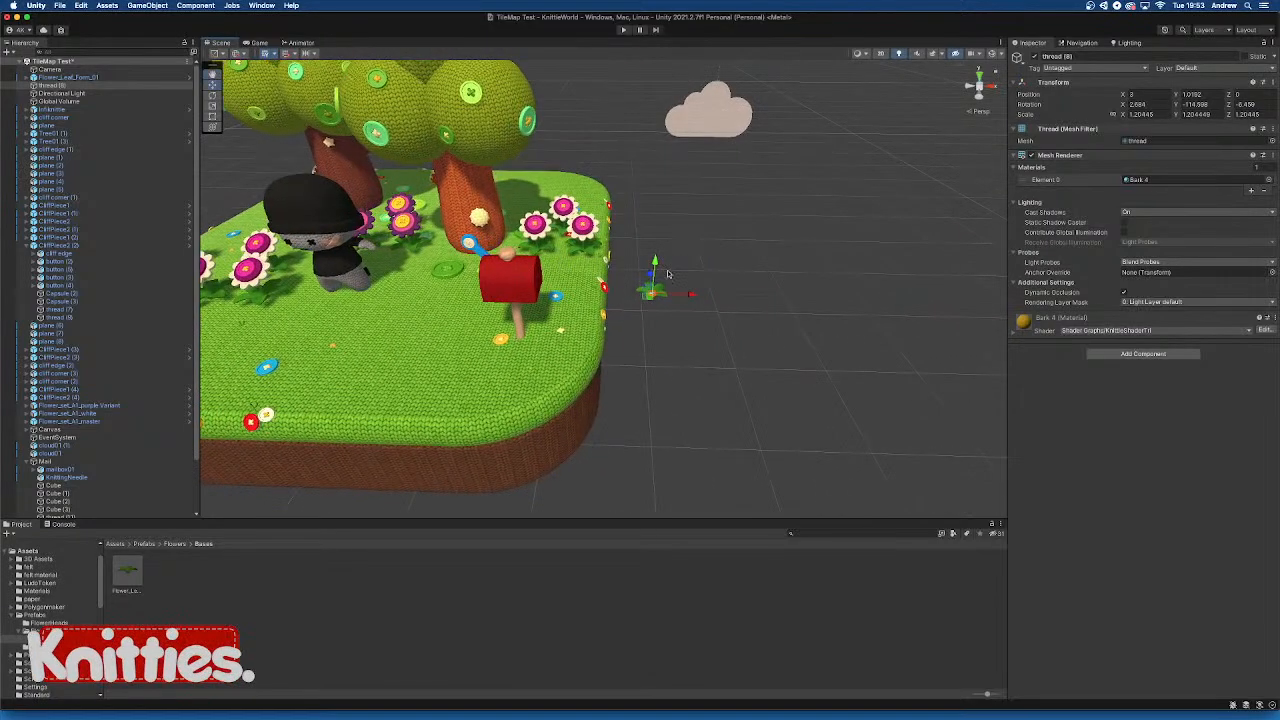
scroll(670, 277, "up", 10)
scroll(710, 276, "up", 5)
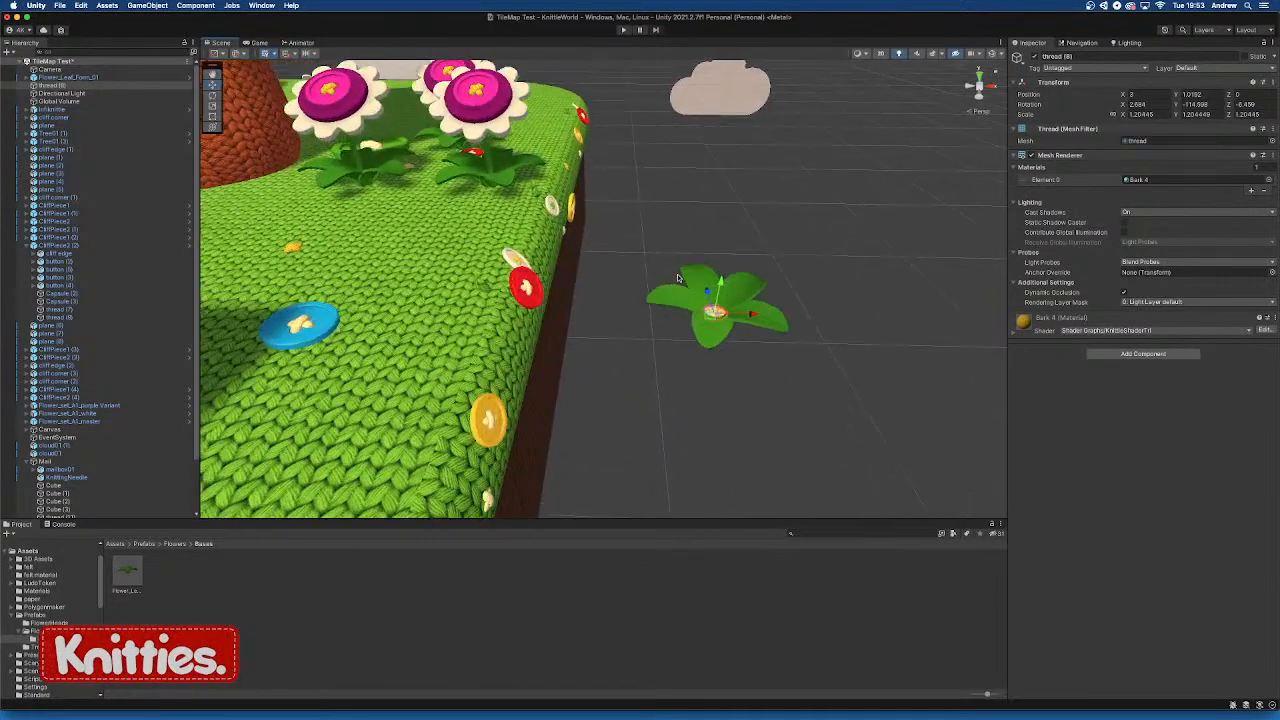
left_click_drag(757, 289, 655, 339, "alt")
scroll(655, 339, "up", 6)
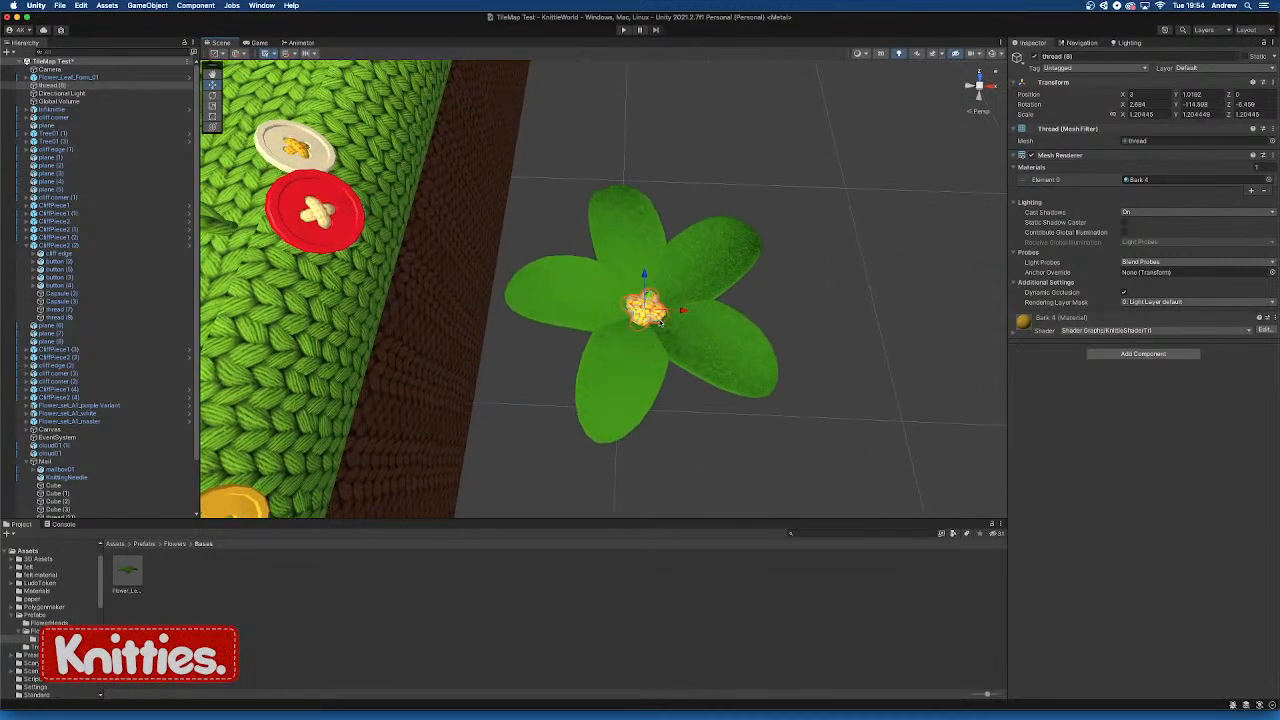
scroll(713, 163, "down", 1)
left_click(634, 128)
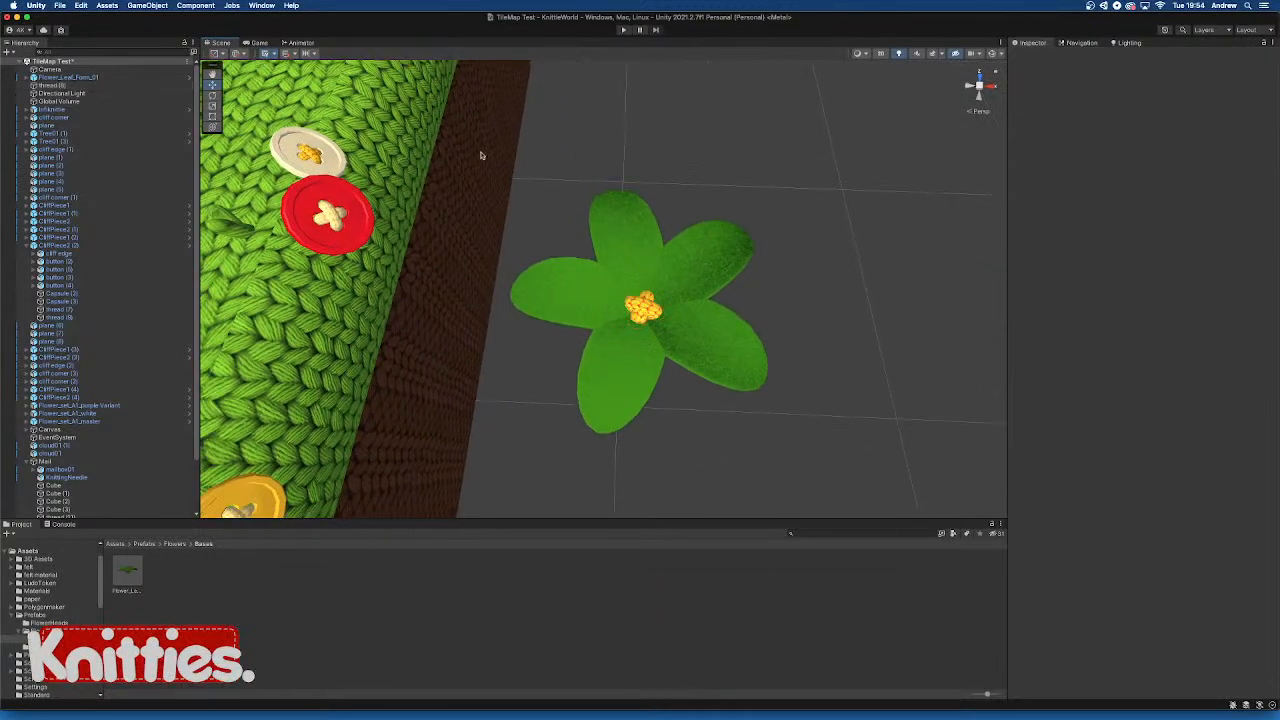
left_click(160, 5)
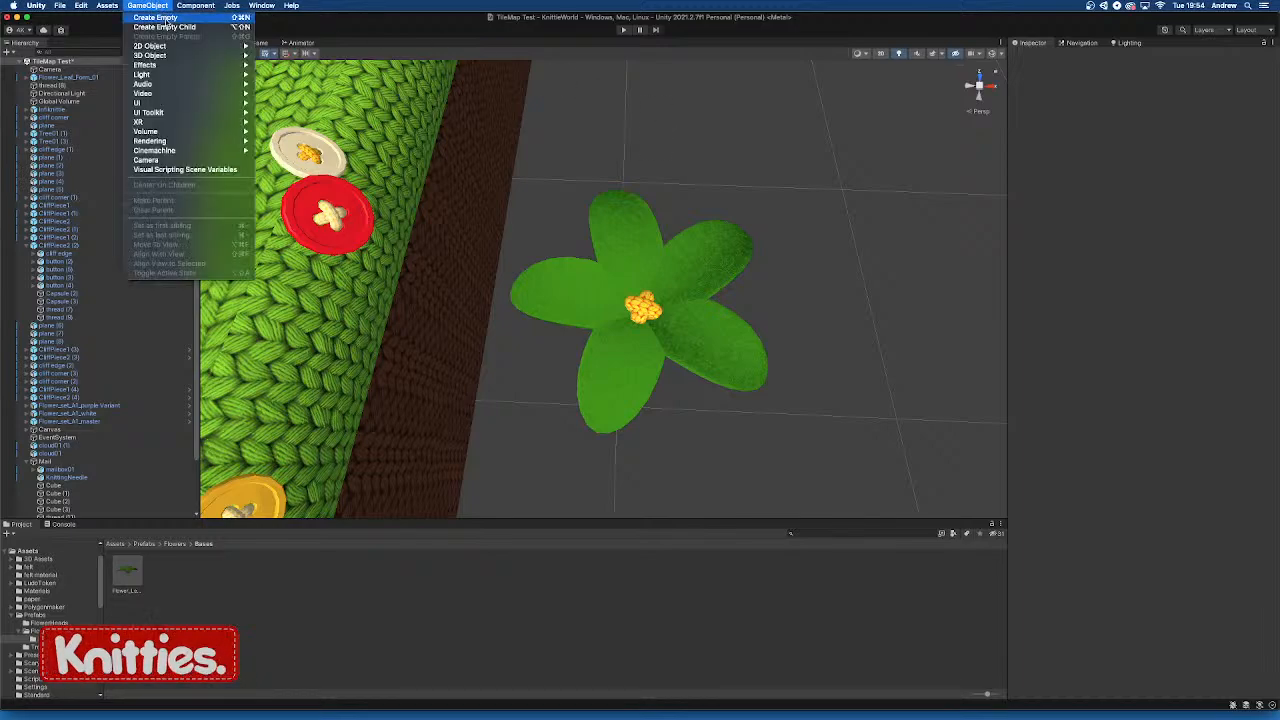
mouse_move(150, 55)
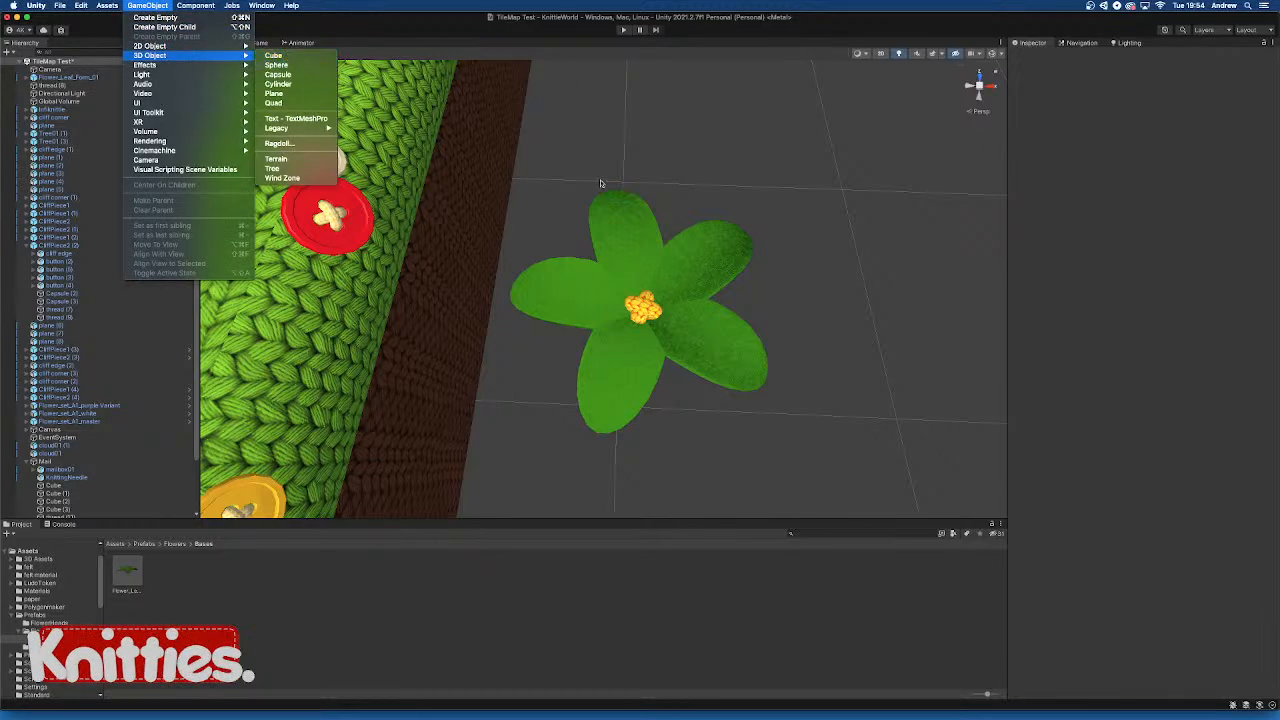
left_click(816, 287)
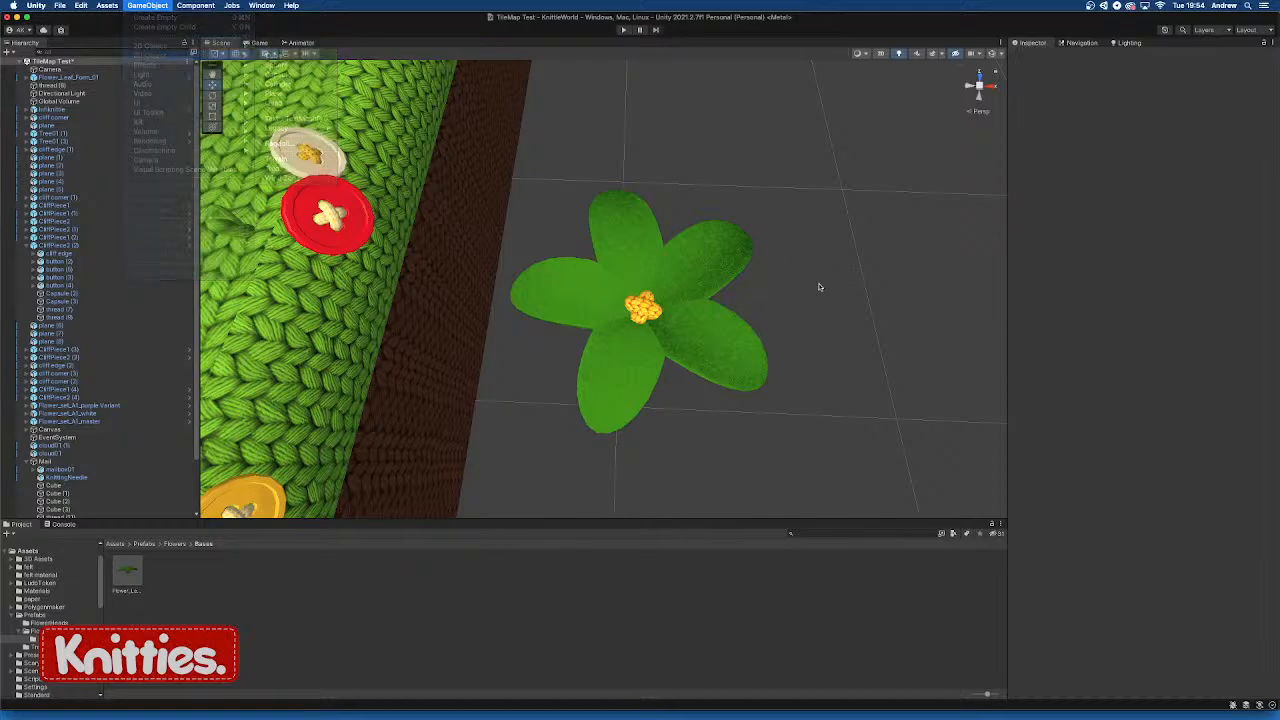
Select the leaf base together with its thread stitch and, with snapping on, lower both one unit to ground level beside the island
left_click(684, 290)
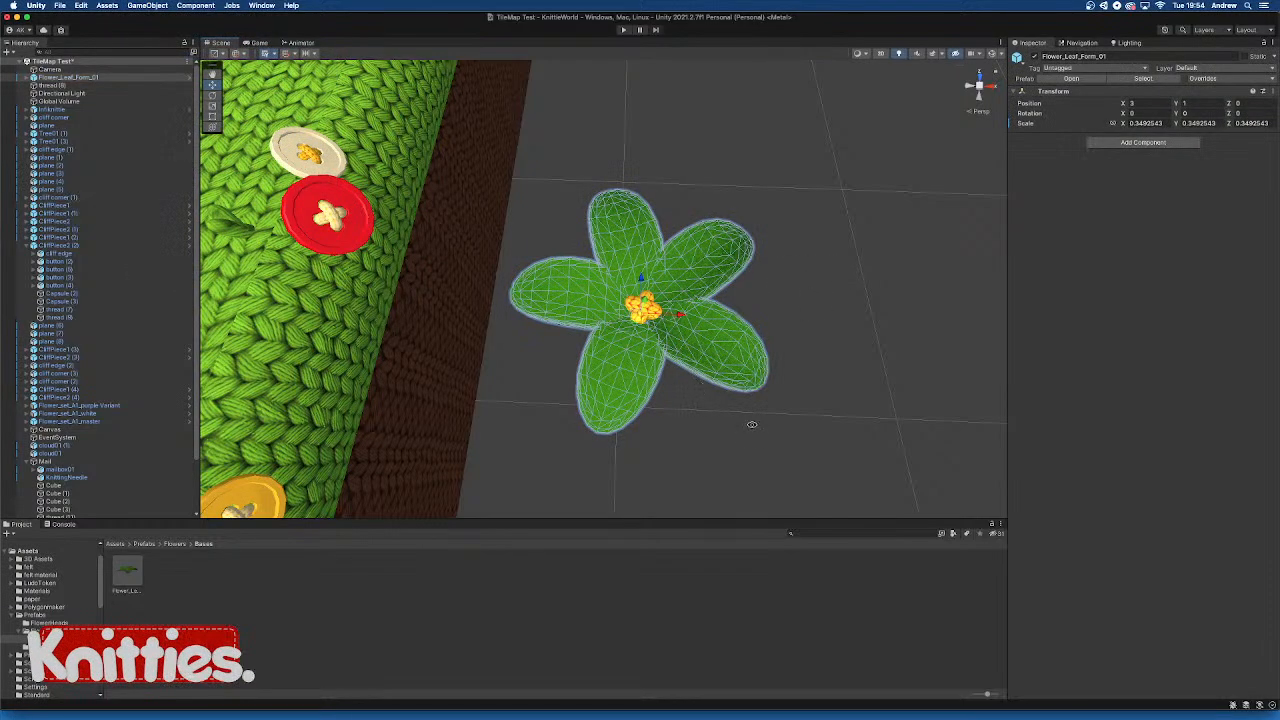
left_click_drag(752, 425, 710, 374, "alt")
scroll(755, 347, "down", 3)
key("f")
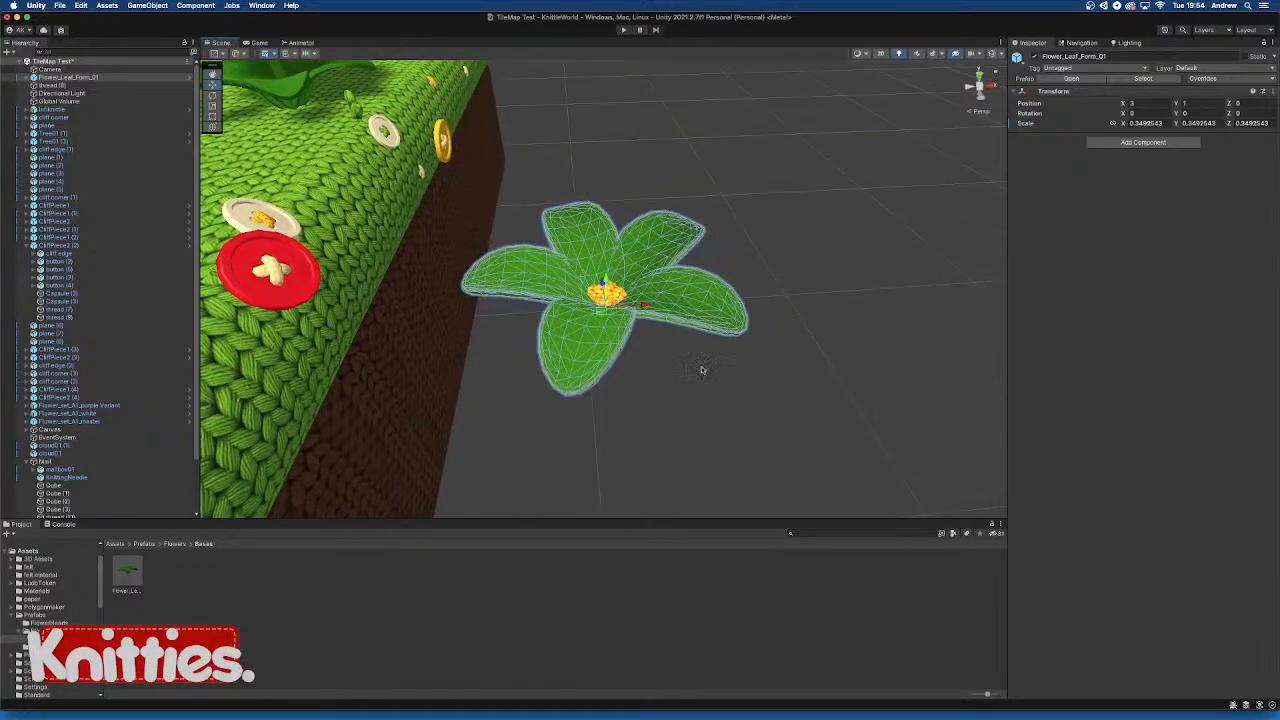
scroll(680, 355, "down", 3)
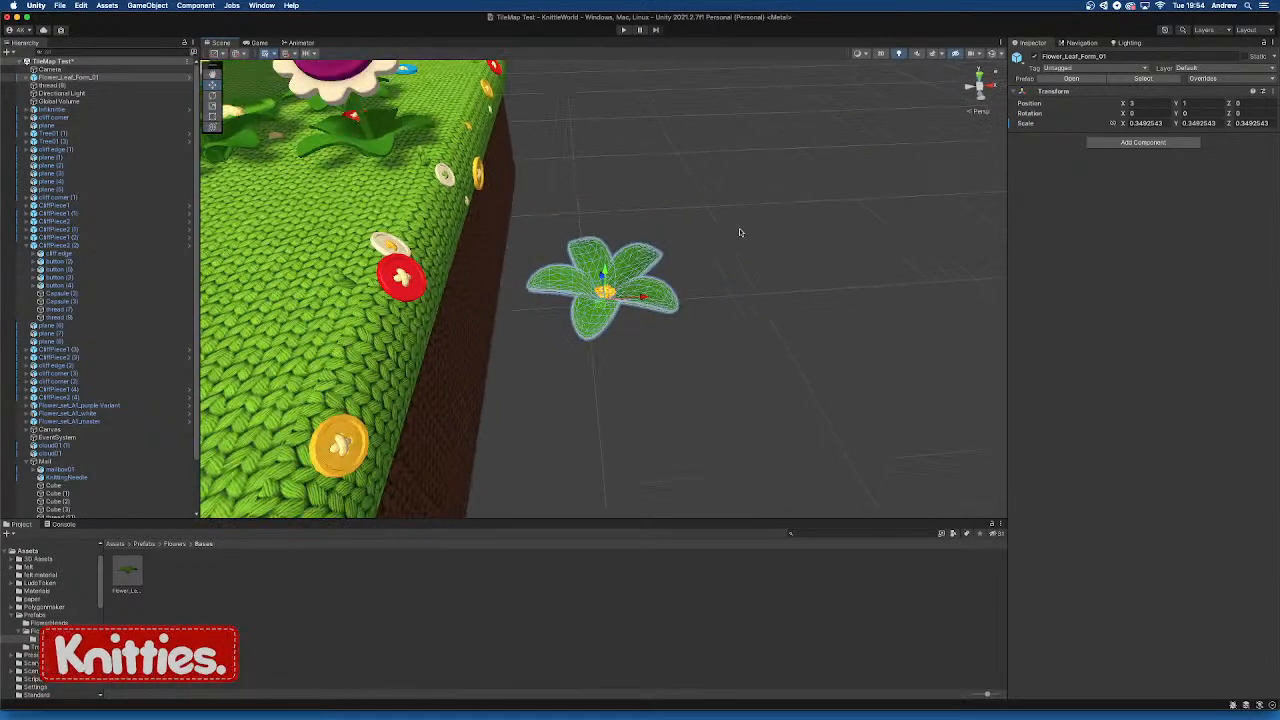
left_click_drag(694, 189, 556, 394)
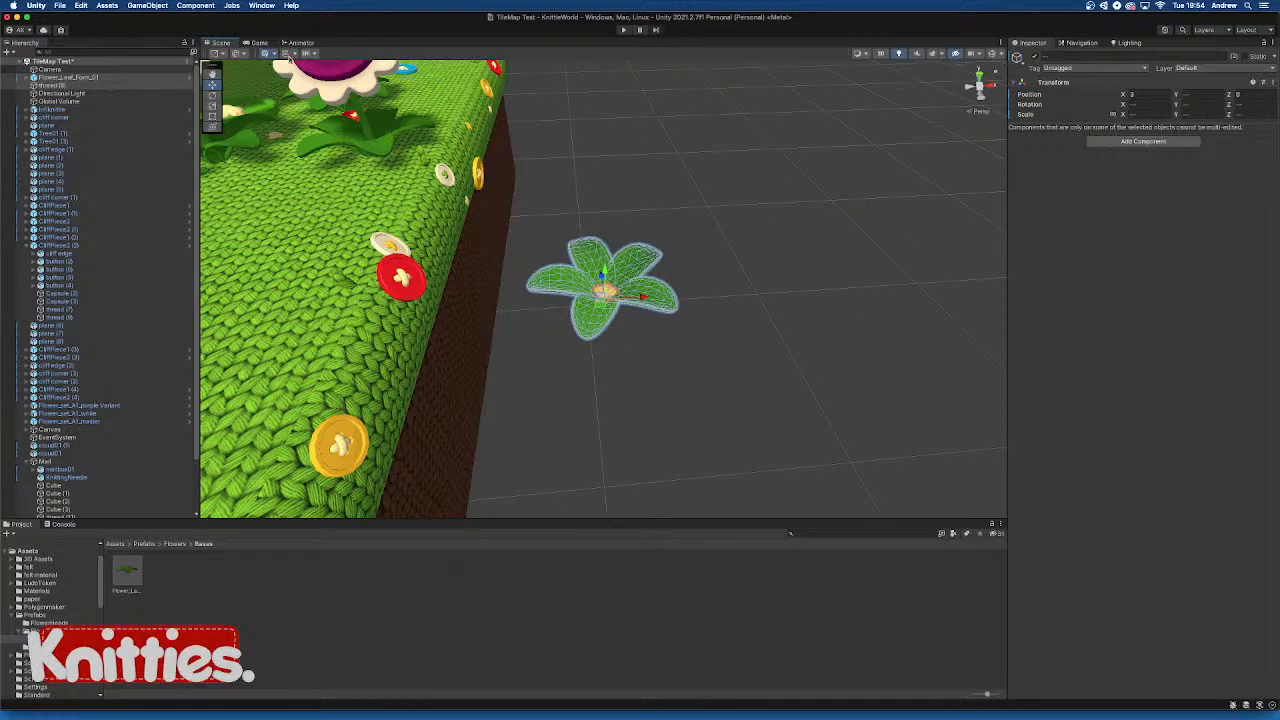
left_click(288, 55)
scroll(643, 362, "down", 3)
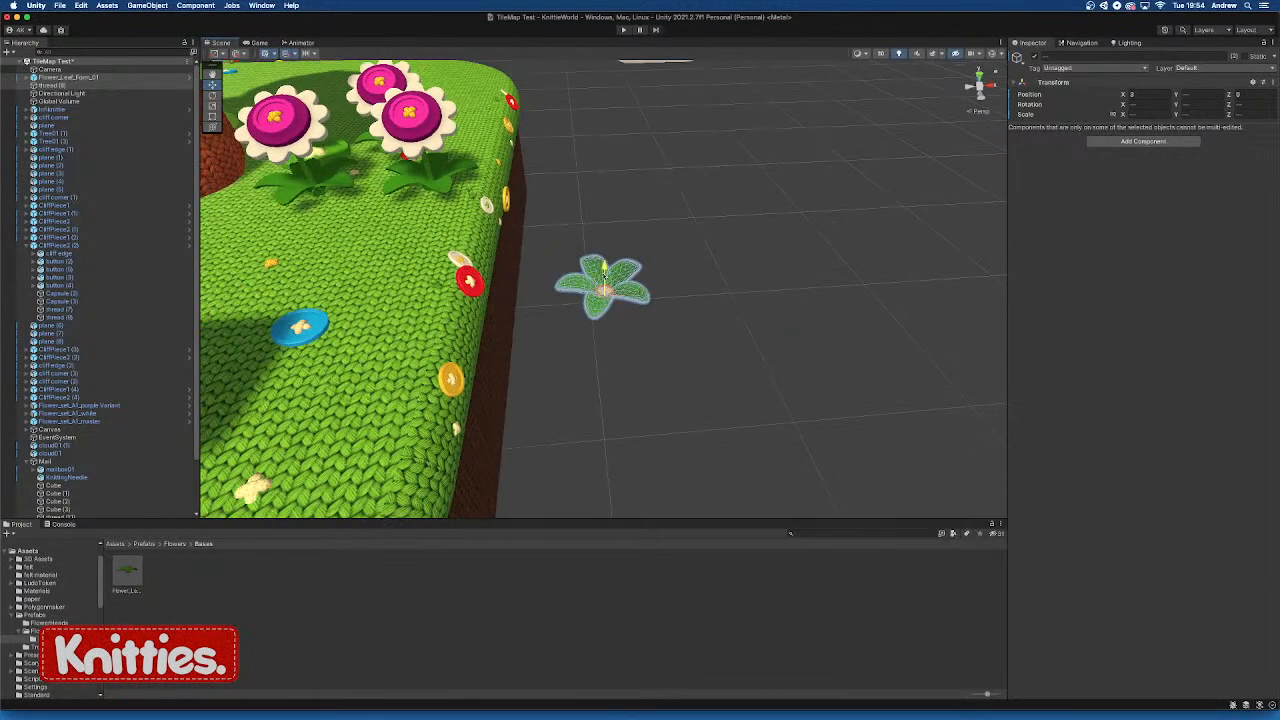
left_click_drag(604, 287, 605, 388)
key("f")
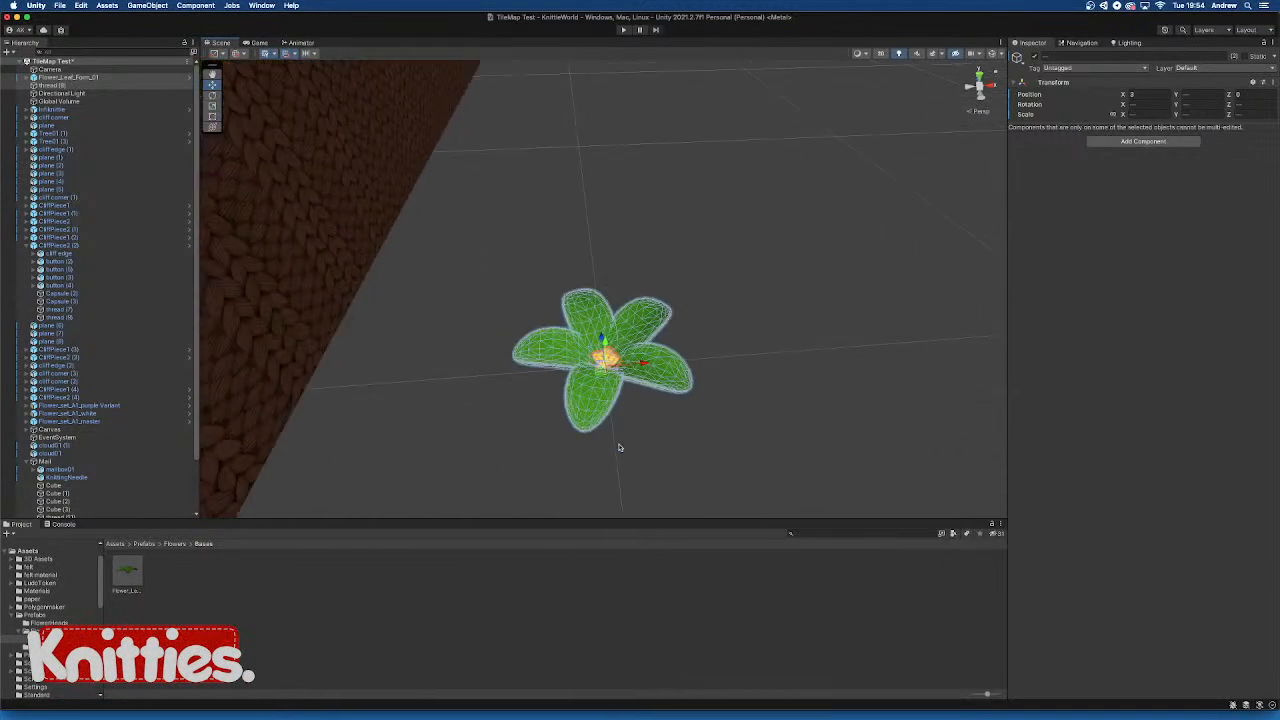
Create an empty object at the leaf plant's centre and name it Flower_form_A
mouse_move(705, 405)
left_mouse_down("alt")
mouse_move(717, 394)
mouse_move(701, 371)
mouse_move(703, 384)
left_mouse_up("alt")
left_click(791, 349)
left_click_drag(791, 349, 783, 402, "alt")
left_click(150, 5)
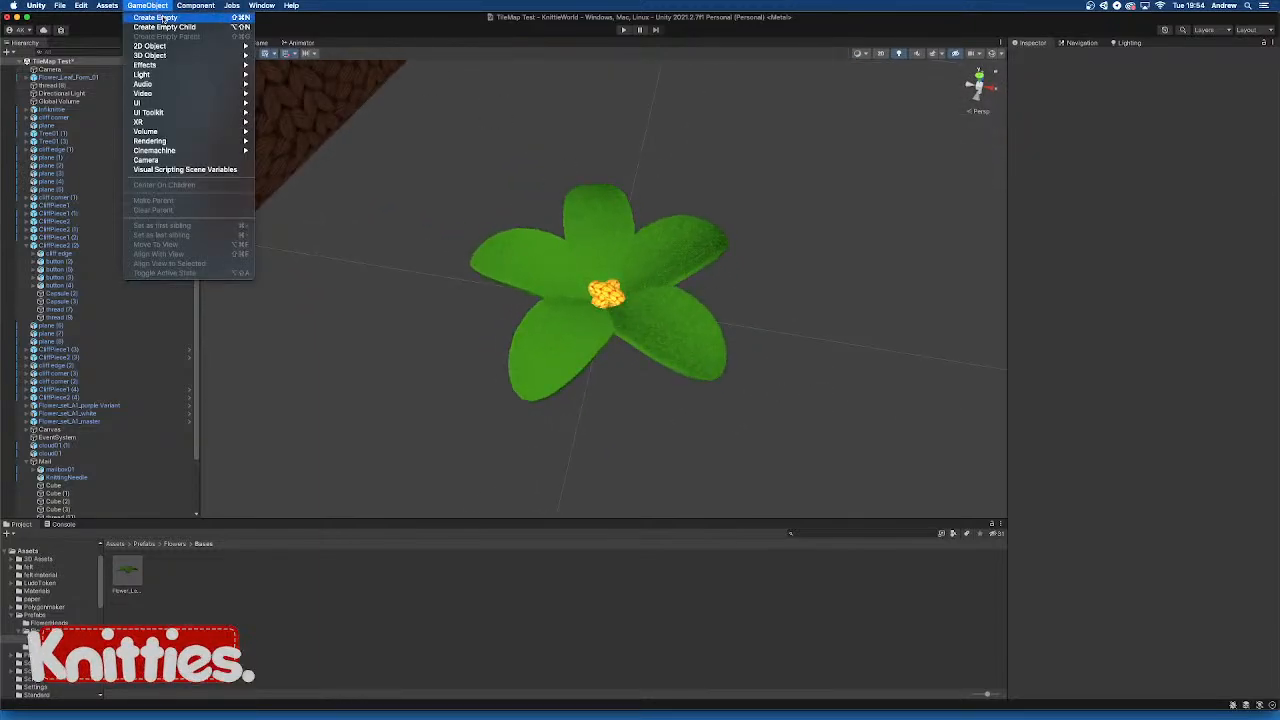
left_click(160, 20)
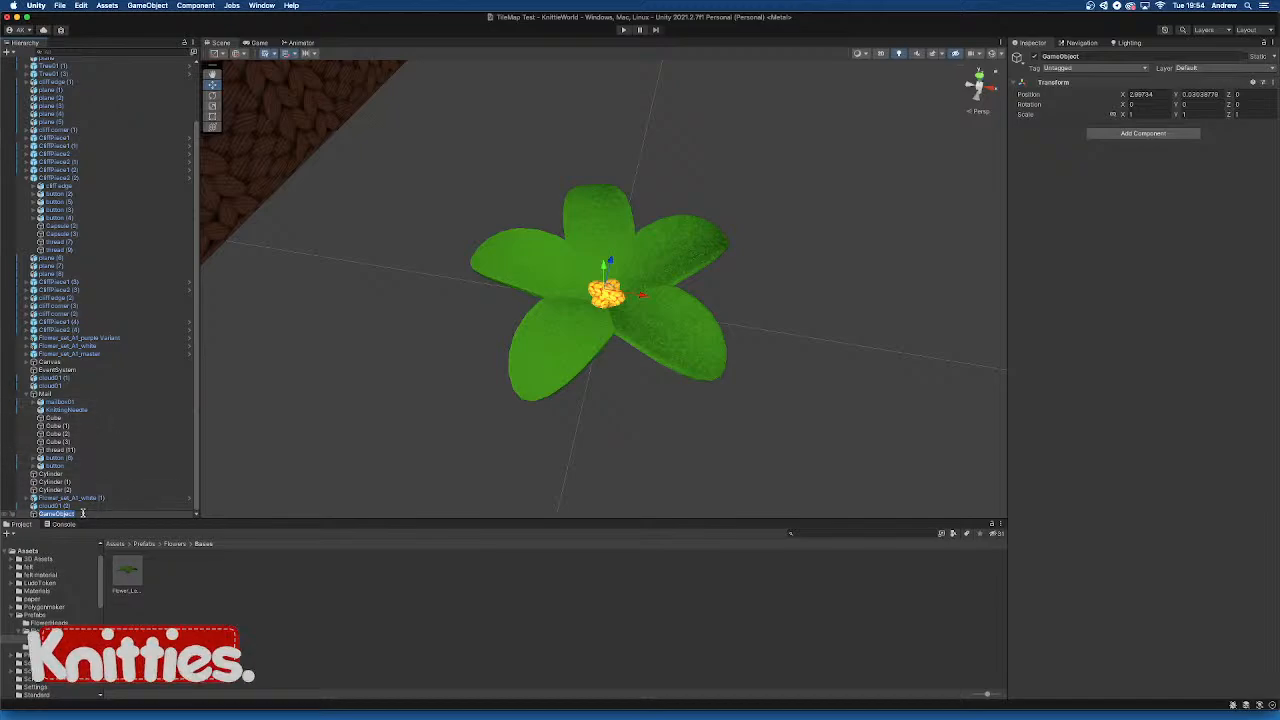
key("BackSpace")
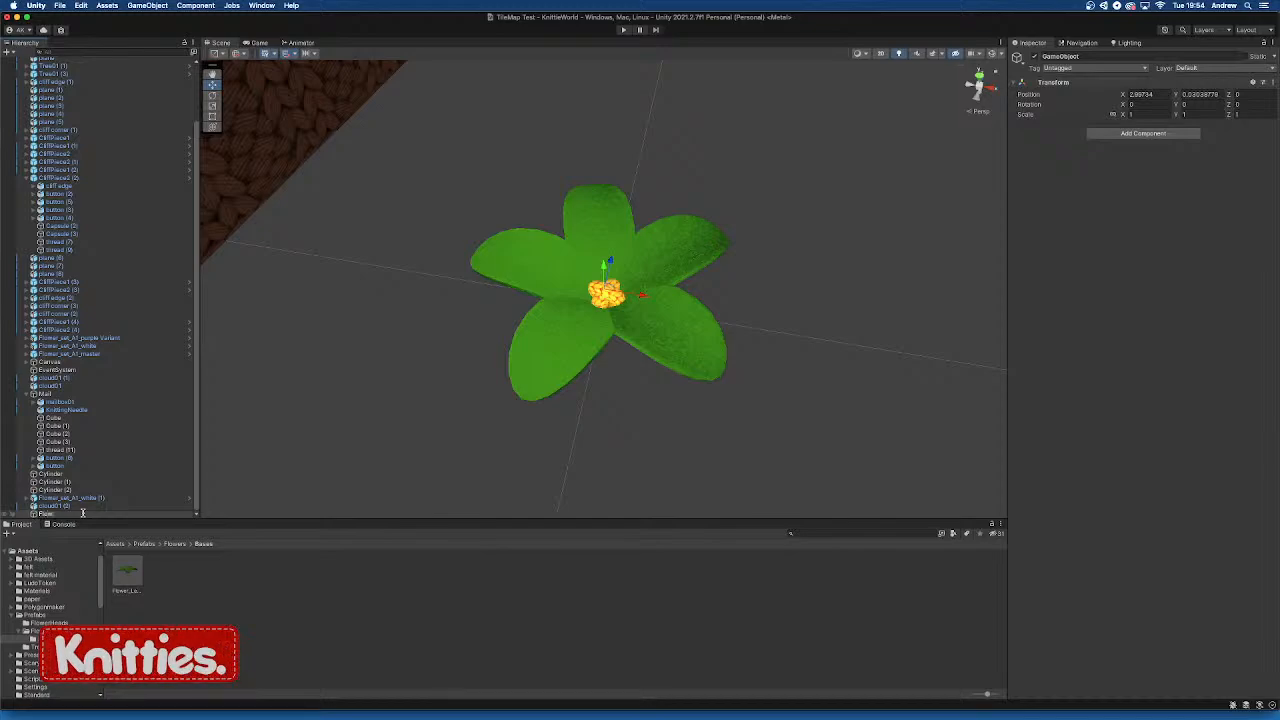
type("_form_4")
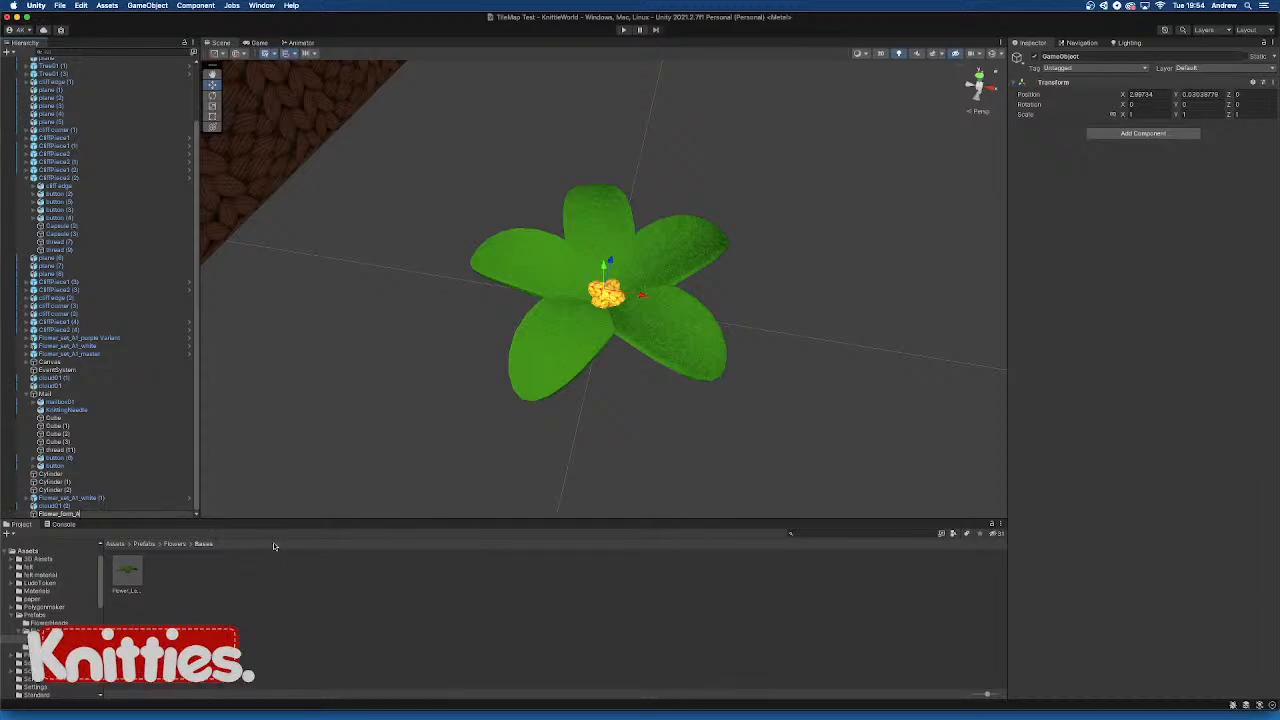
key("Return")
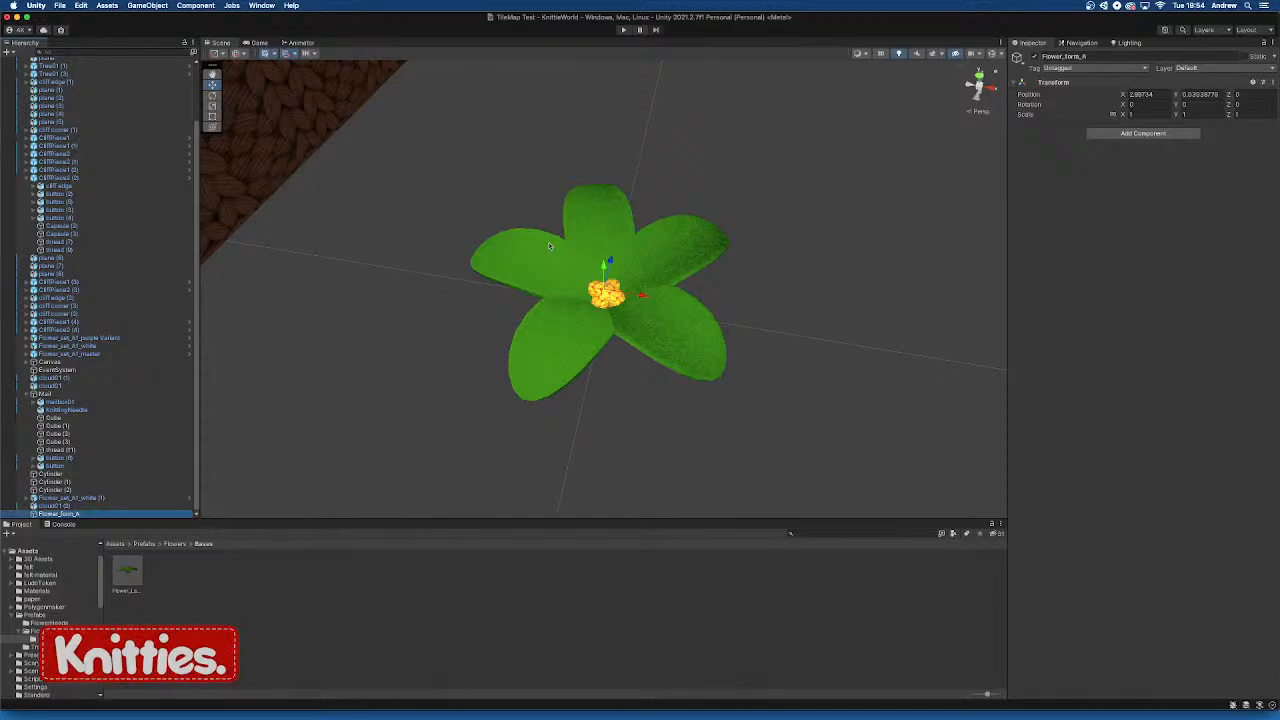
Parent the Flower_Leaf_Form_01 base and its thread stitch under Flower_form_A
left_click(620, 312)
left_click(601, 298, "shift")
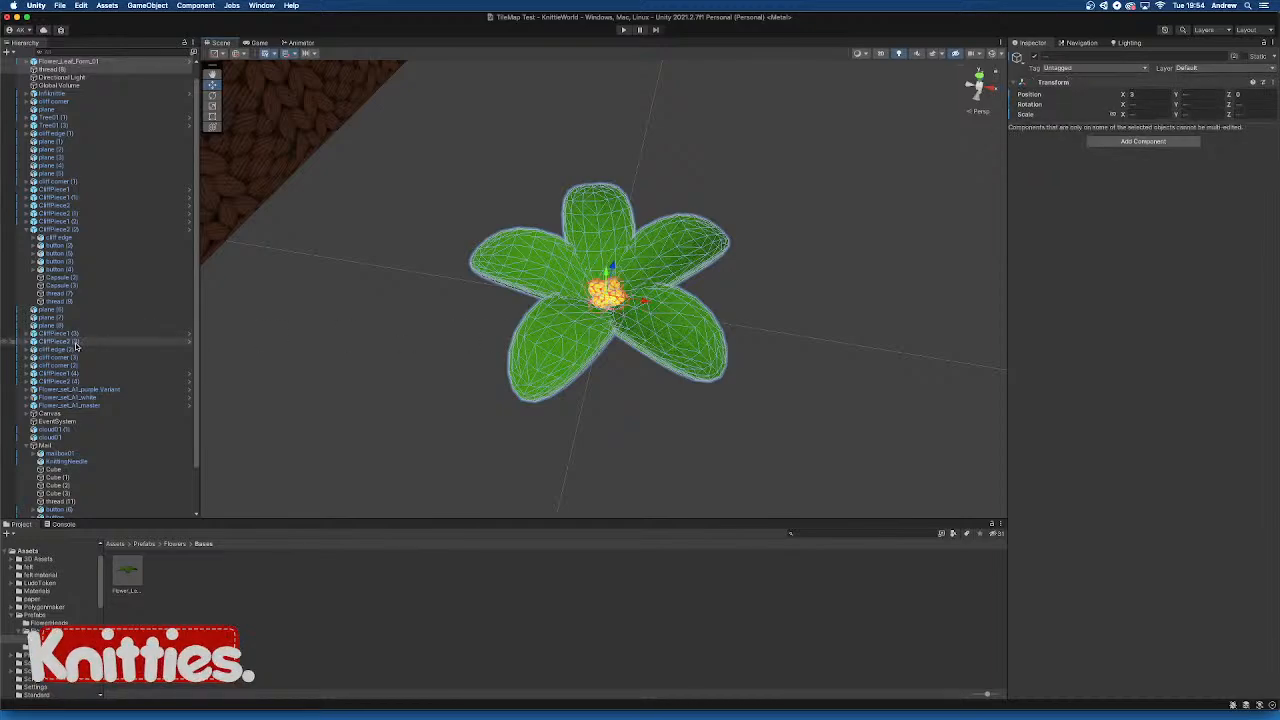
scroll(78, 342, "down", 3)
scroll(78, 143, "up", 3)
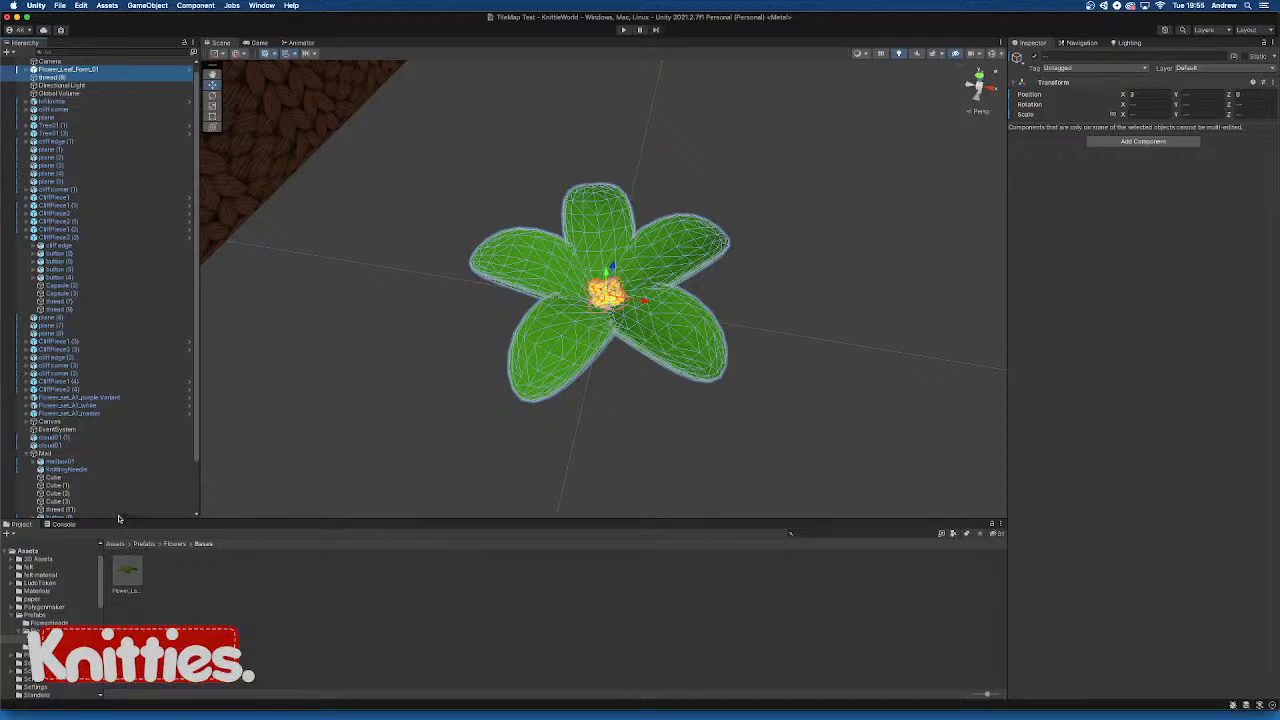
scroll(115, 514, "down", 2)
scroll(112, 510, "down", 2)
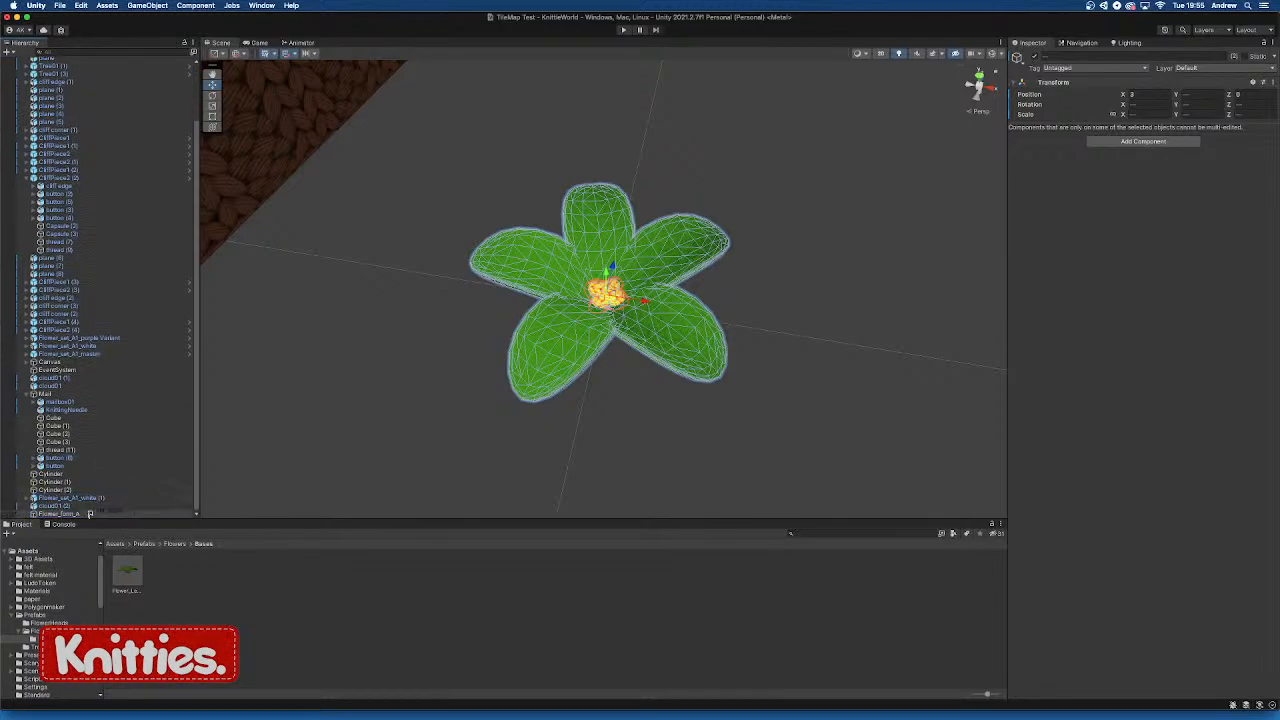
scroll(80, 514, "down", 1)
left_click(27, 498)
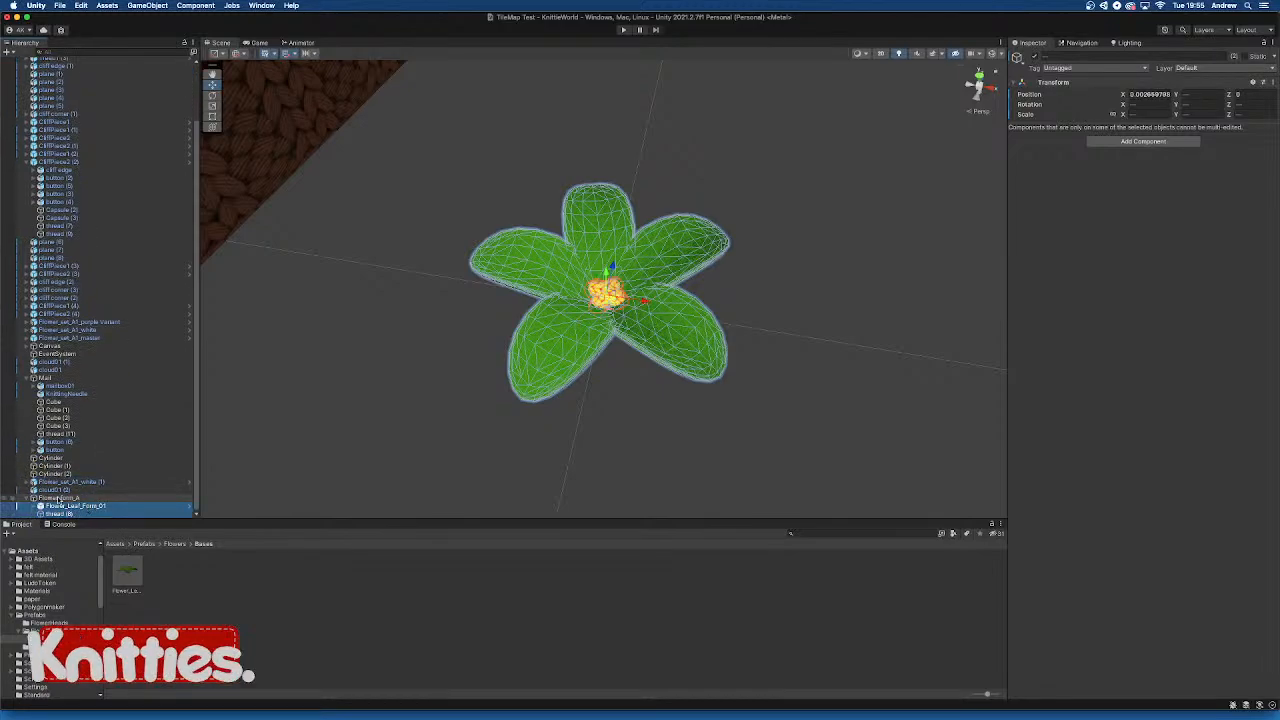
left_click(27, 498)
left_click(62, 514)
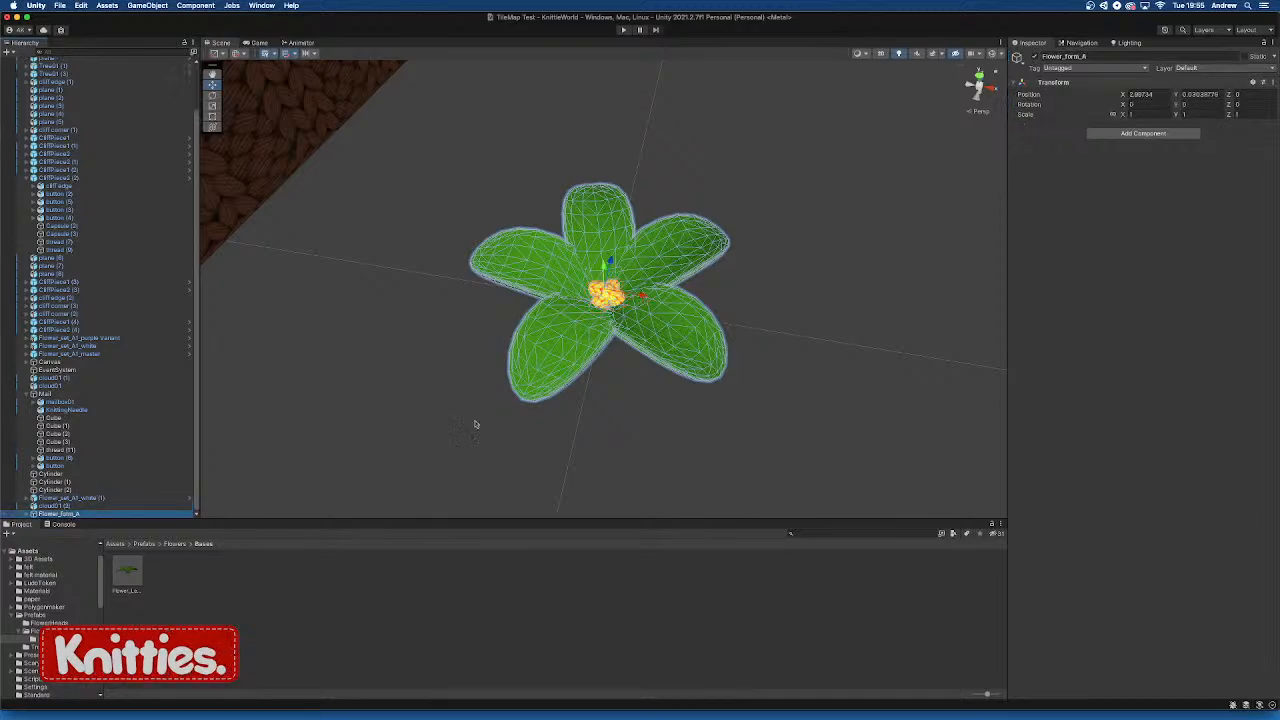
Save Flower_form_A as a prefab in the Assets > Prefabs folder
scroll(557, 398, "down", 3)
scroll(557, 398, "down", 3)
left_click_drag(663, 400, 672, 348, "alt")
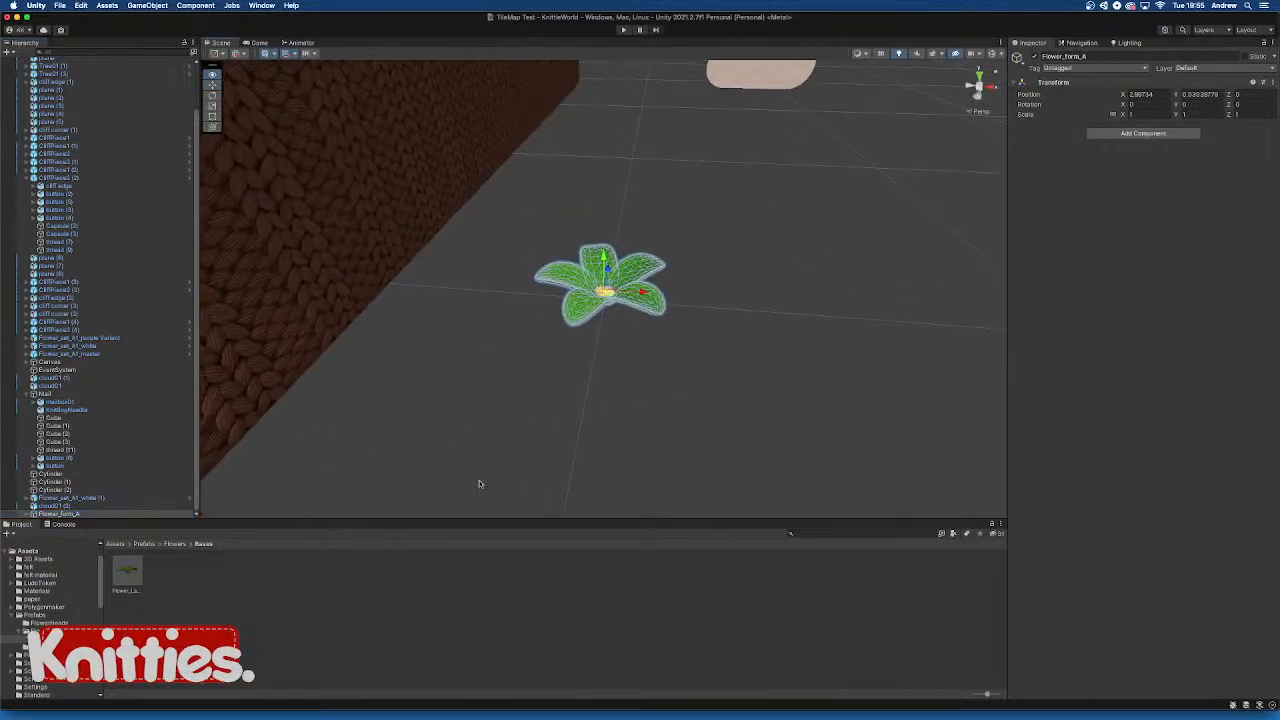
left_click(145, 544)
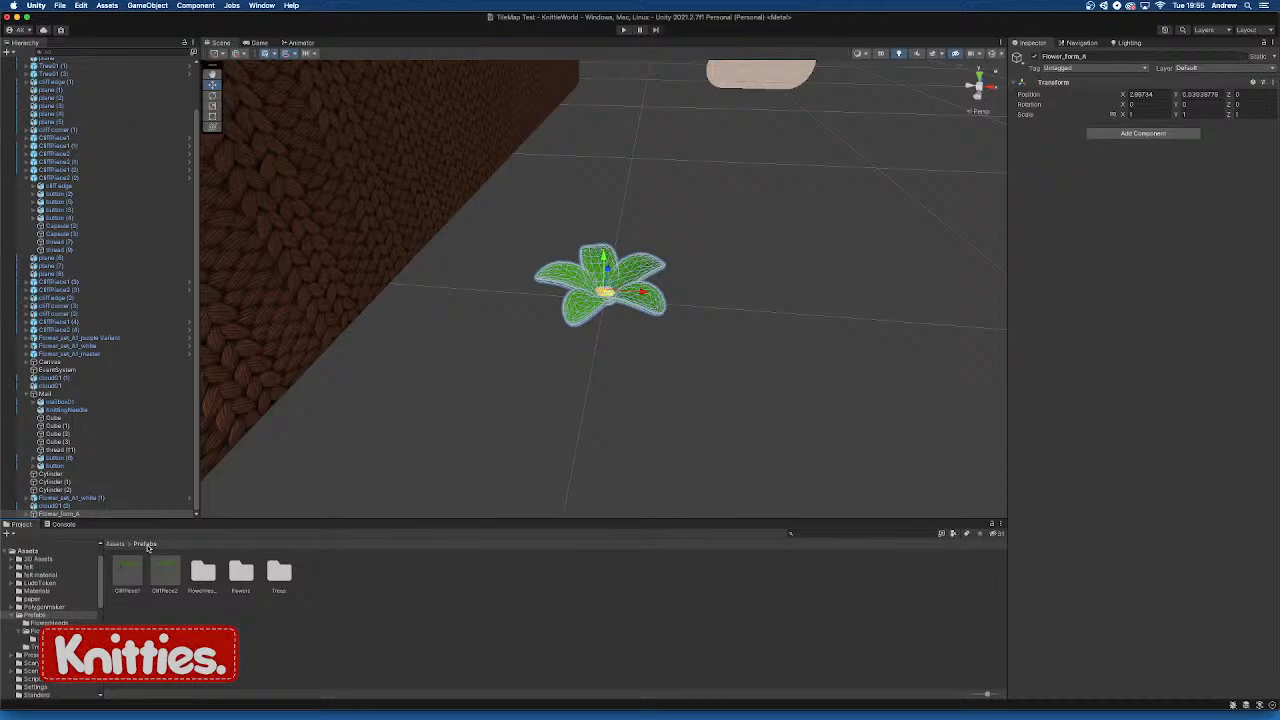
left_click(75, 512)
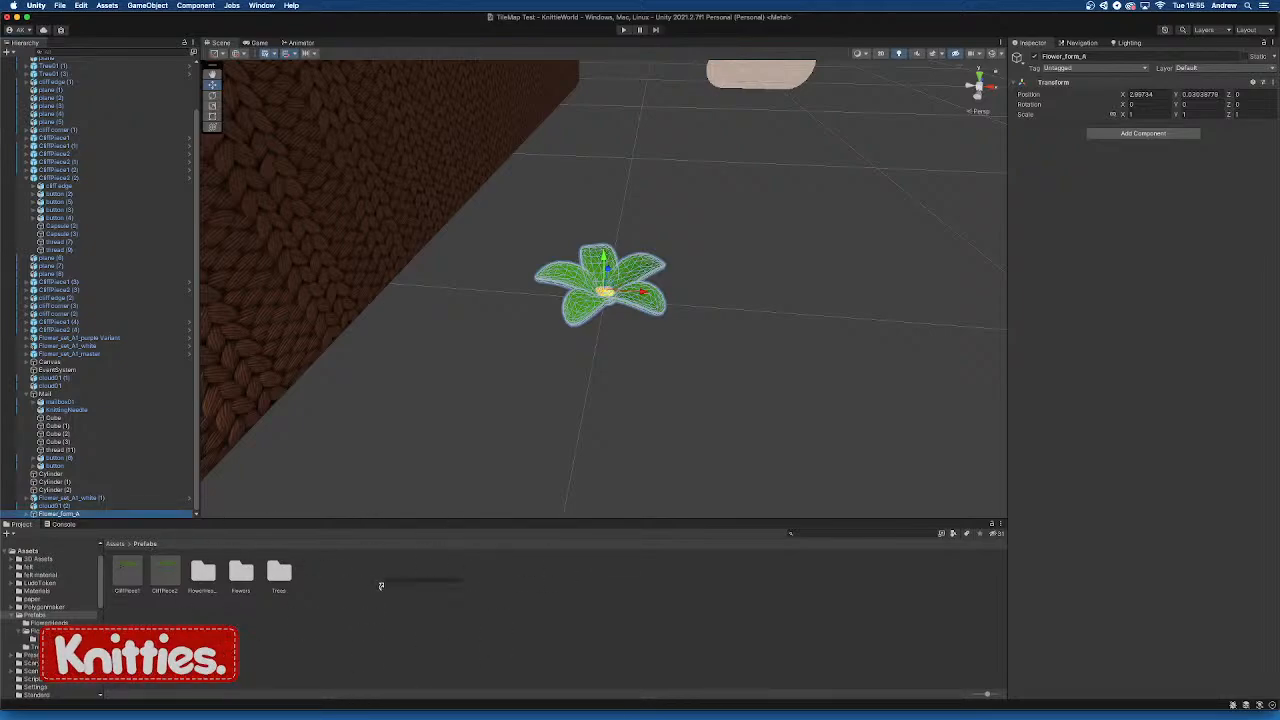
left_click_drag(380, 586, 291, 597)
Examine the Flower_form_A plant from above and check its nested leaf base and thread in the hierarchy
left_click_drag(578, 304, 597, 346, "alt")
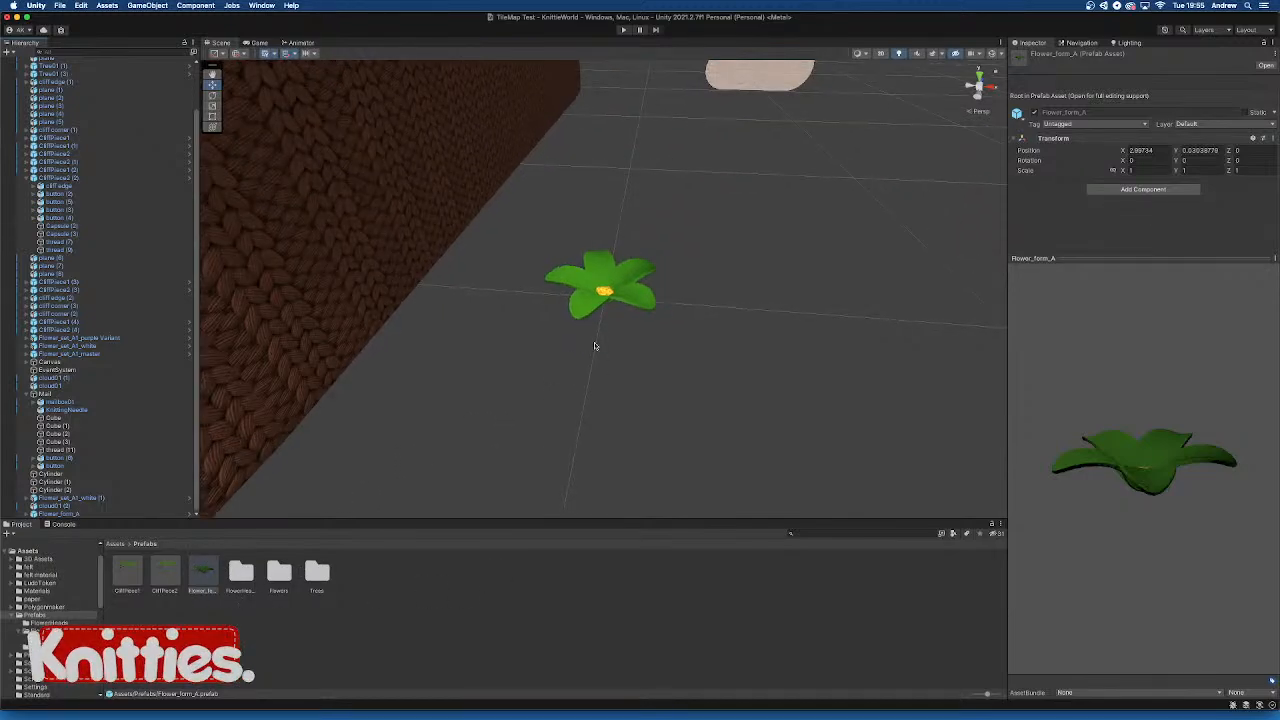
left_click_drag(572, 294, 591, 346, "alt")
scroll(591, 346, "up", 6)
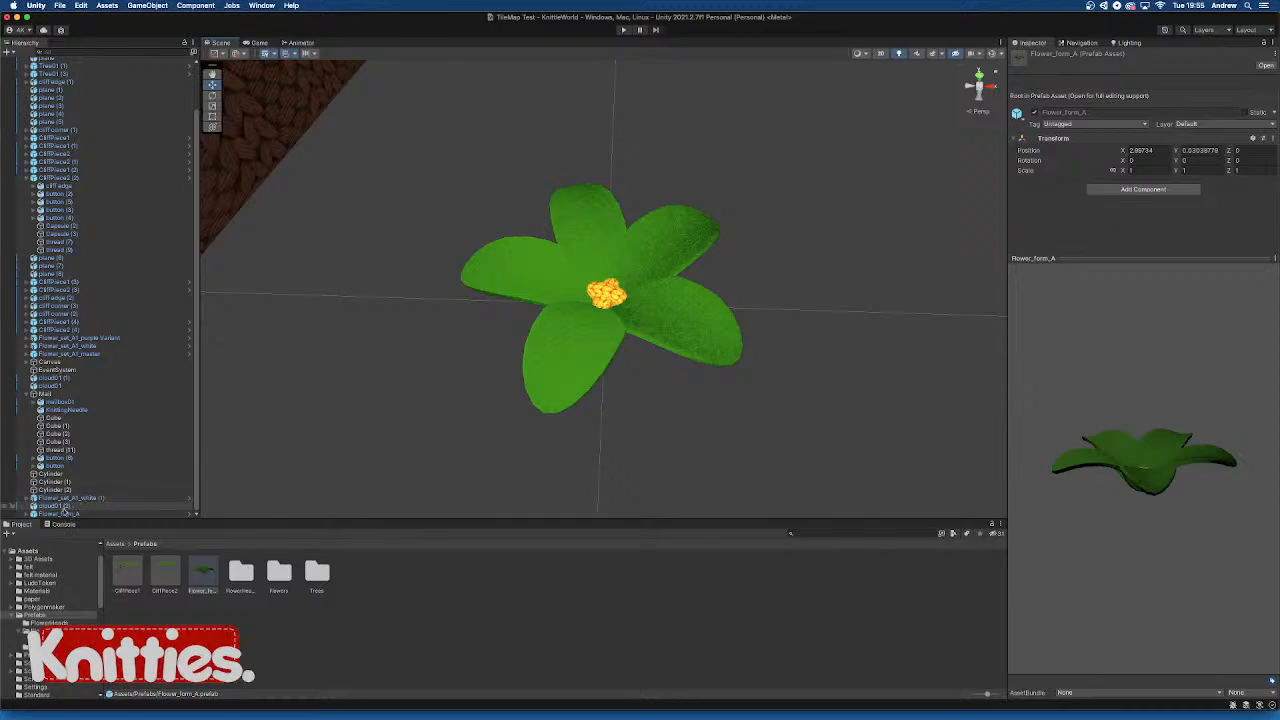
left_click(28, 513)
left_click(26, 514)
scroll(40, 514, "down", 1)
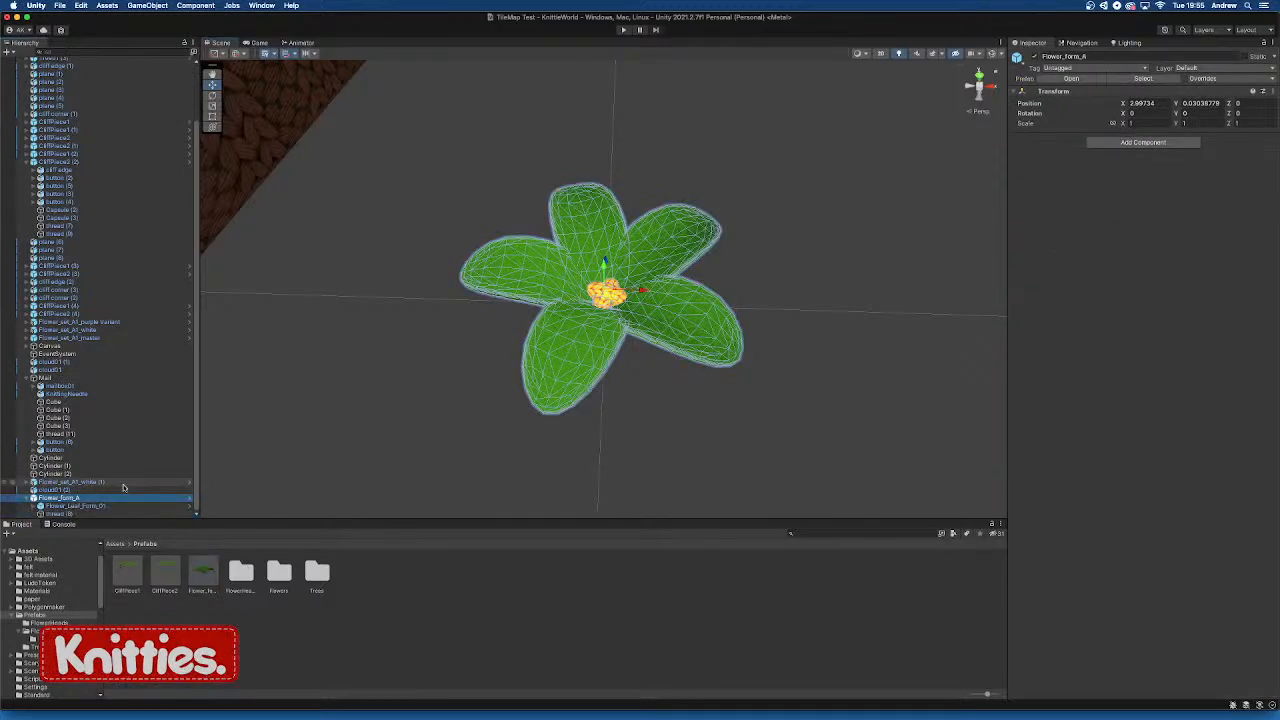
left_click(75, 506)
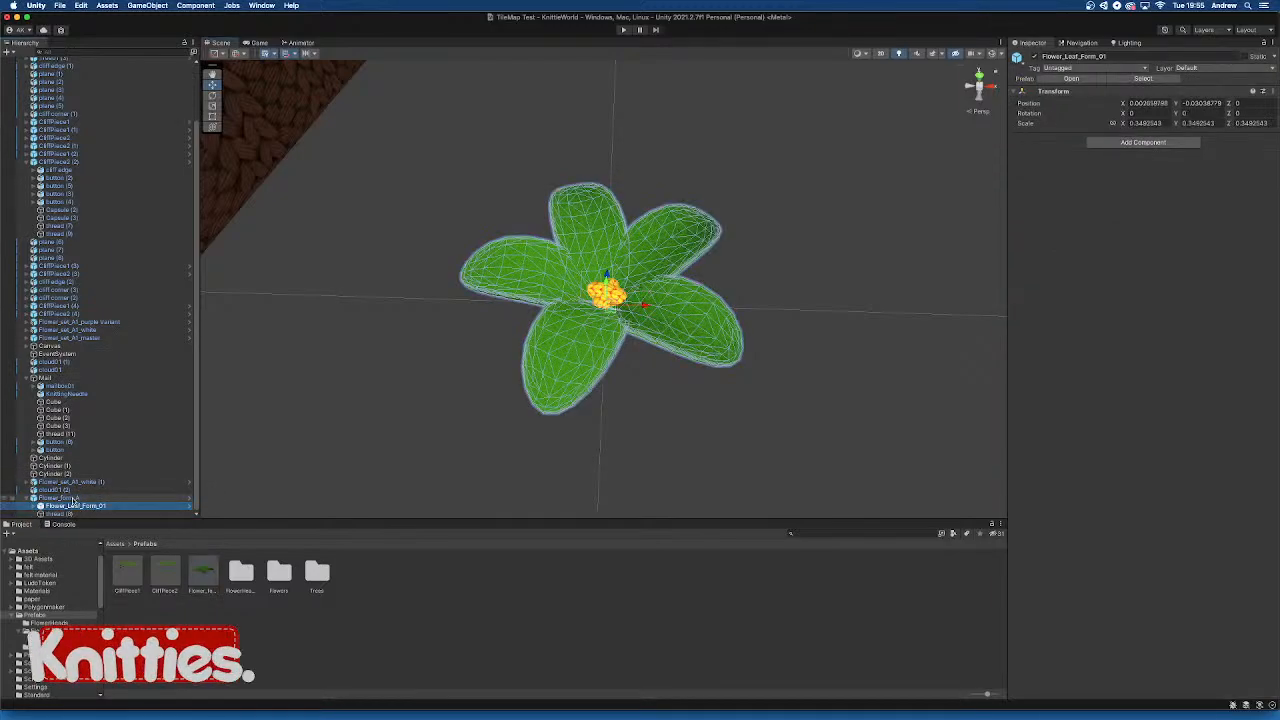
left_click(70, 498)
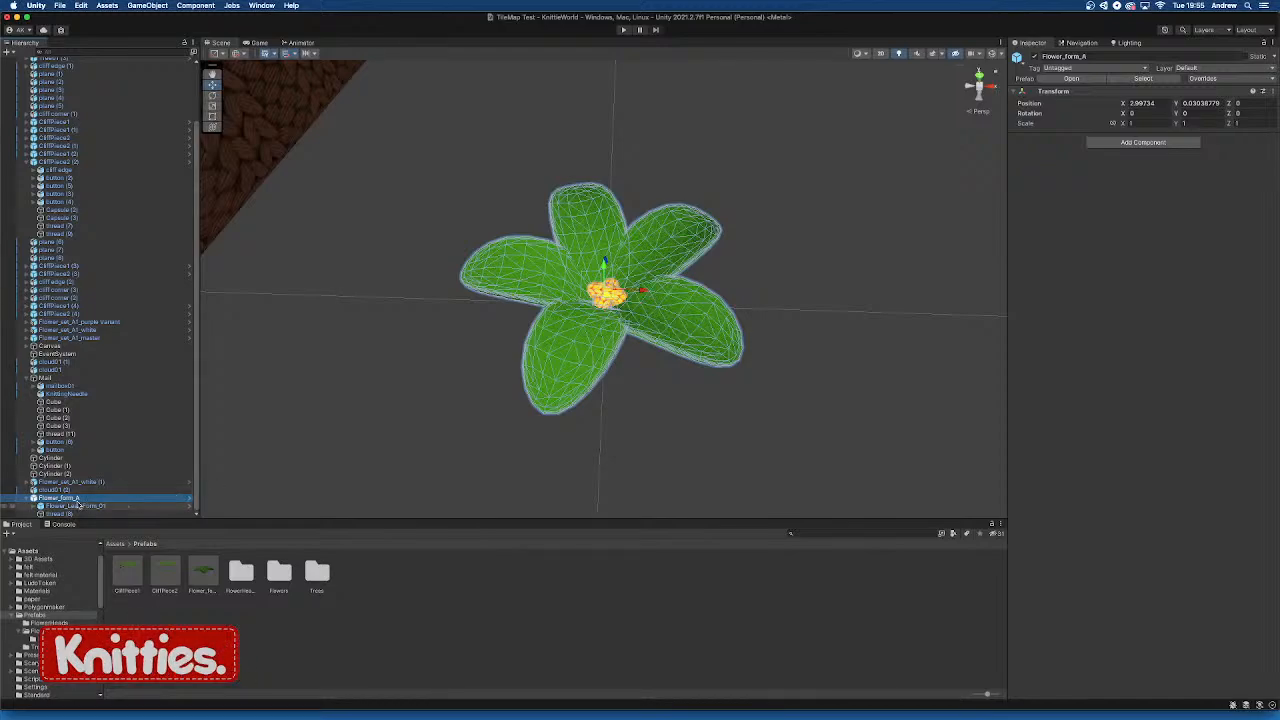
Duplicate Flower_form_A and, with snapping off, move the copy along X to about 3.43, clear of the original plant
key("super+d")
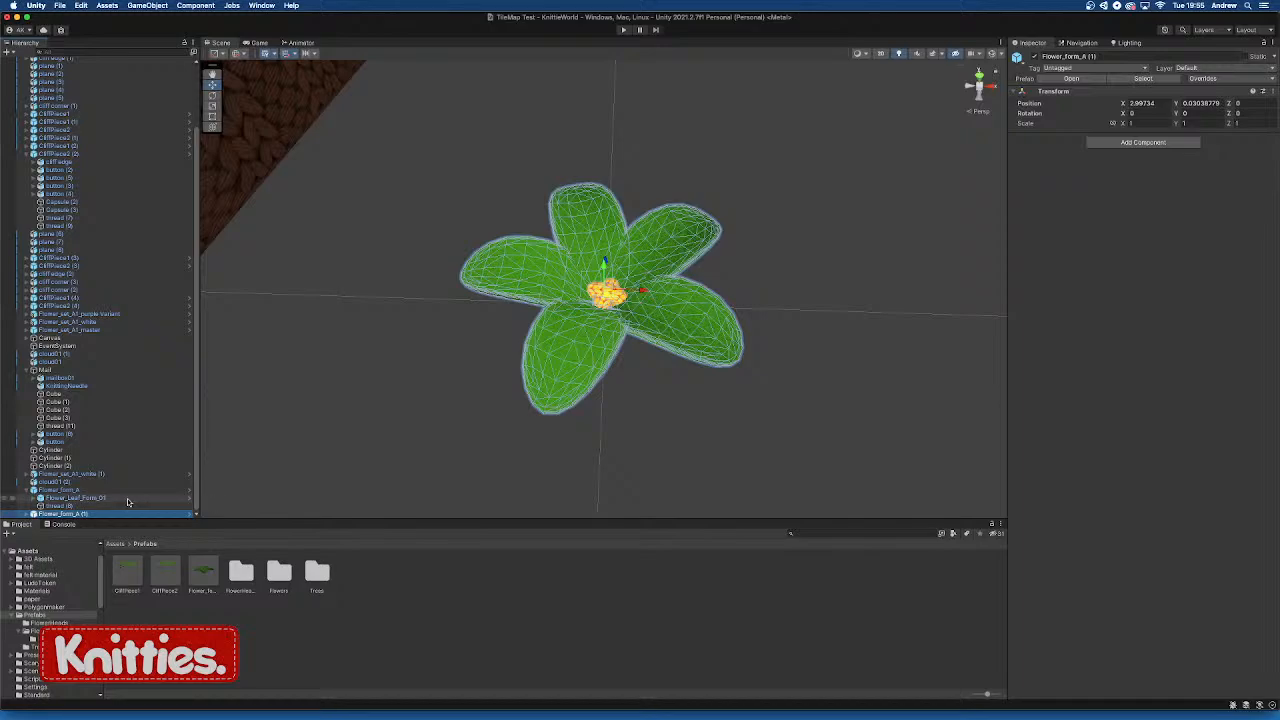
left_click(26, 514)
scroll(30, 510, "down", 1)
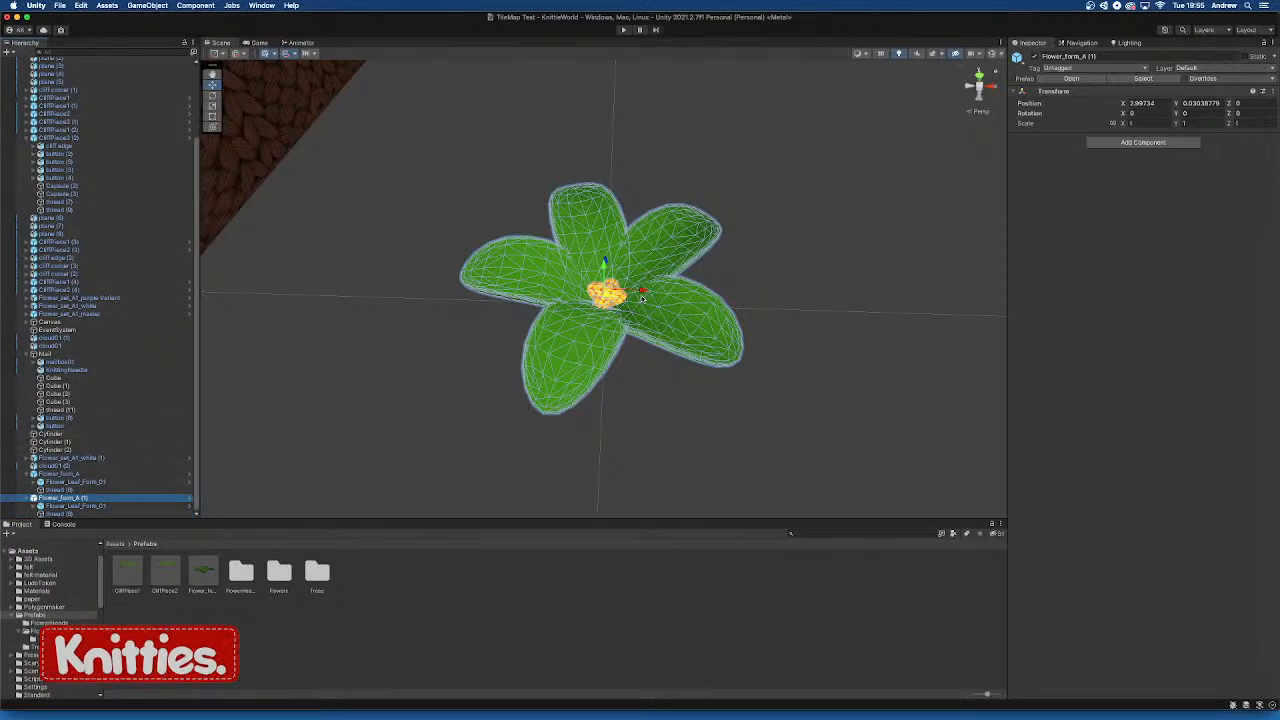
left_click_drag(642, 295, 686, 289)
scroll(835, 285, "down", 2)
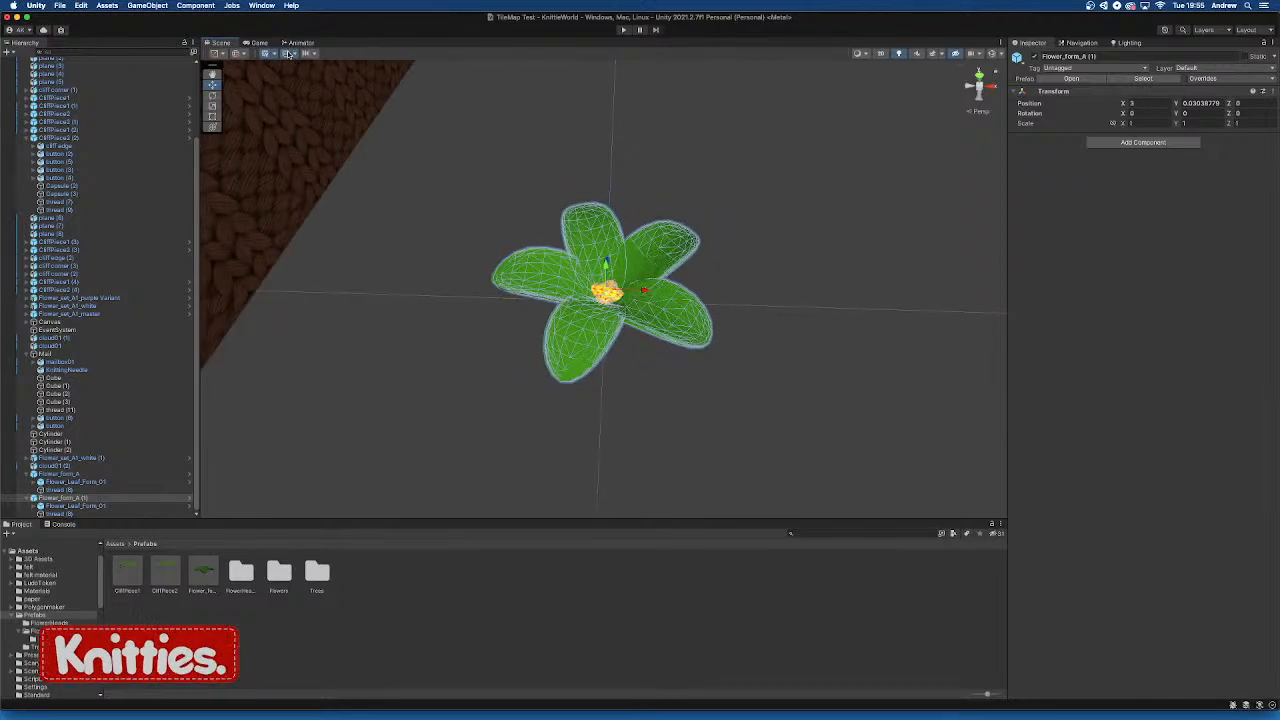
left_click_drag(646, 292, 952, 310)
middle_click_drag(855, 295, 690, 243)
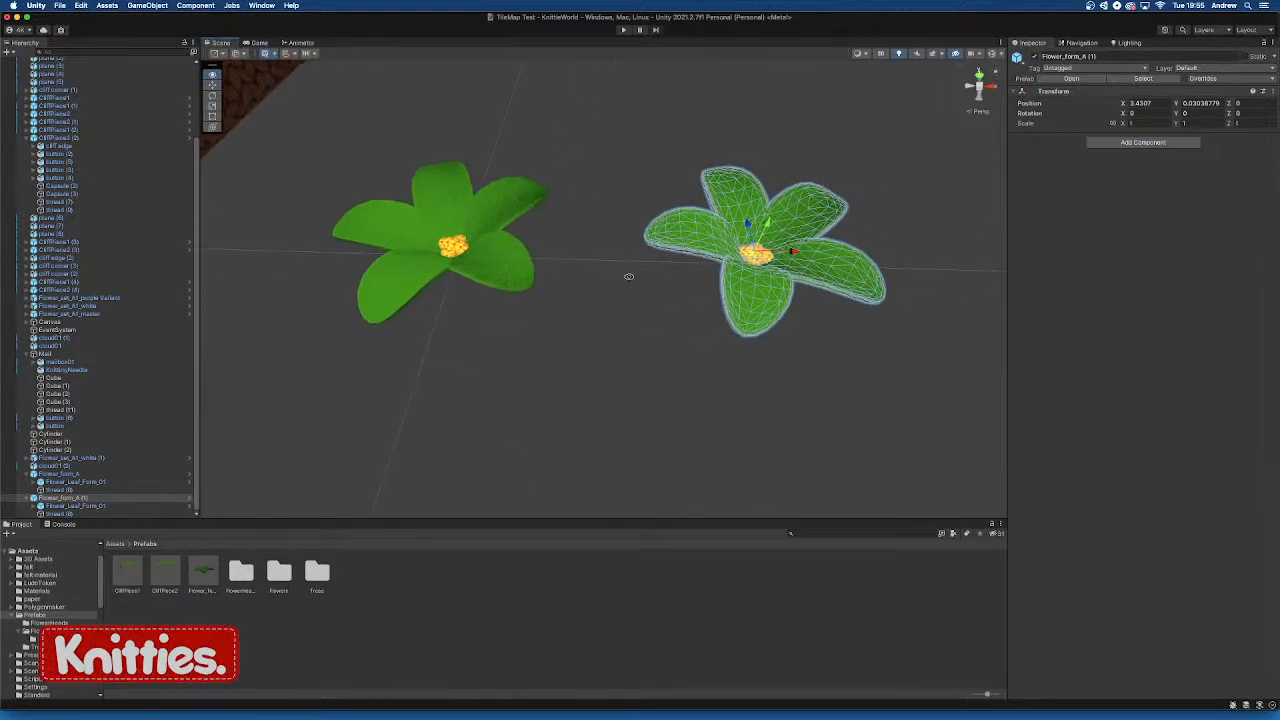
left_click_drag(630, 277, 640, 292, "alt")
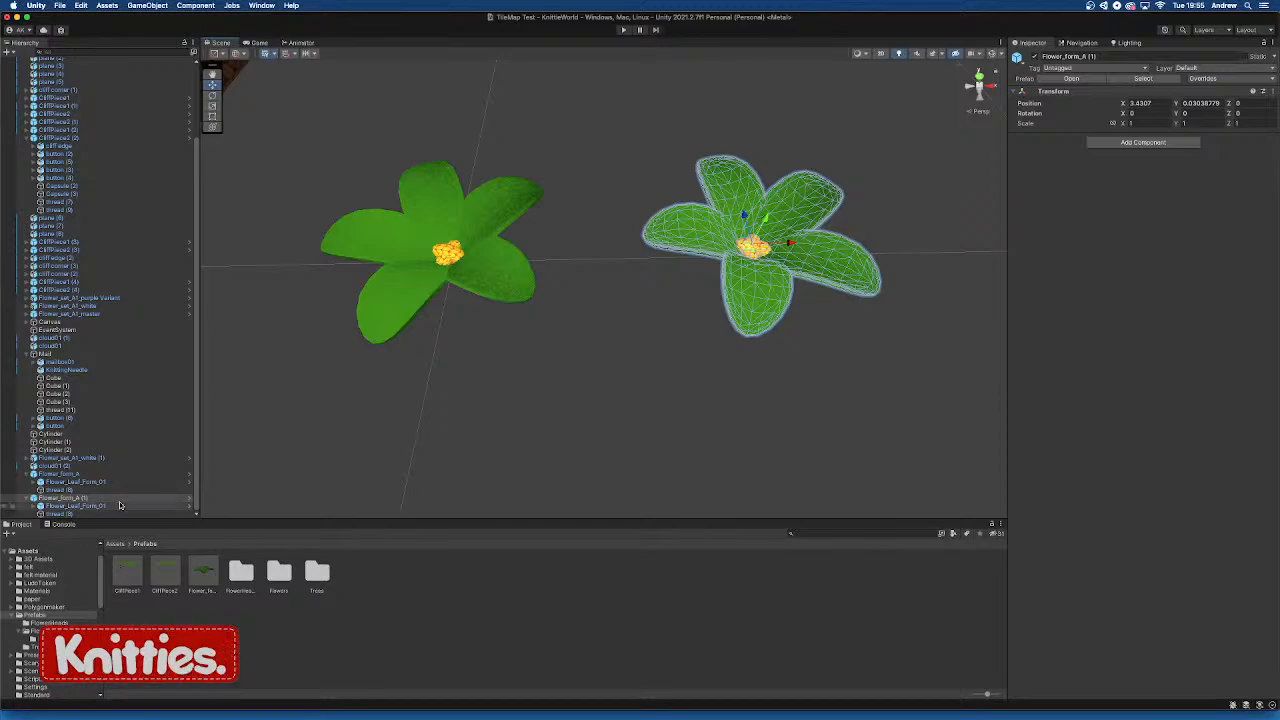
Add a 3D sphere to the scene between the two Flower_form_A plants
scroll(542, 335, "down", 10)
scroll(539, 327, "up", 8)
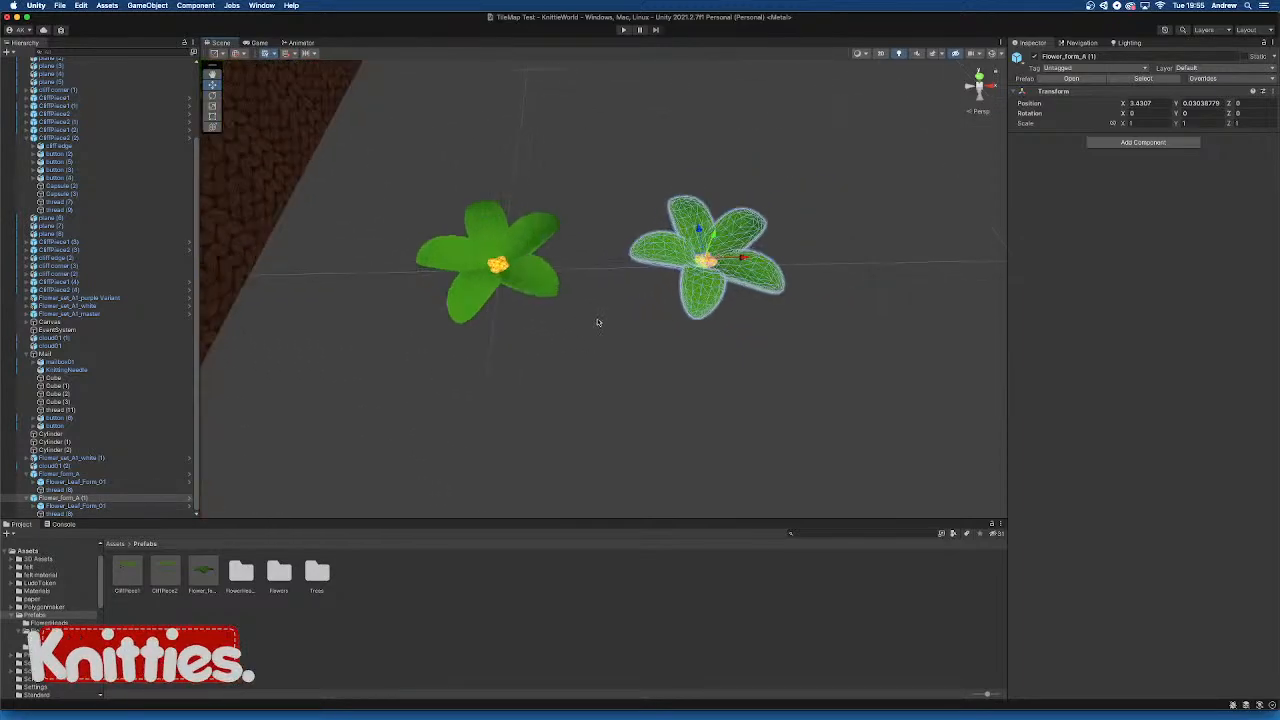
left_click(150, 6)
mouse_move(157, 58)
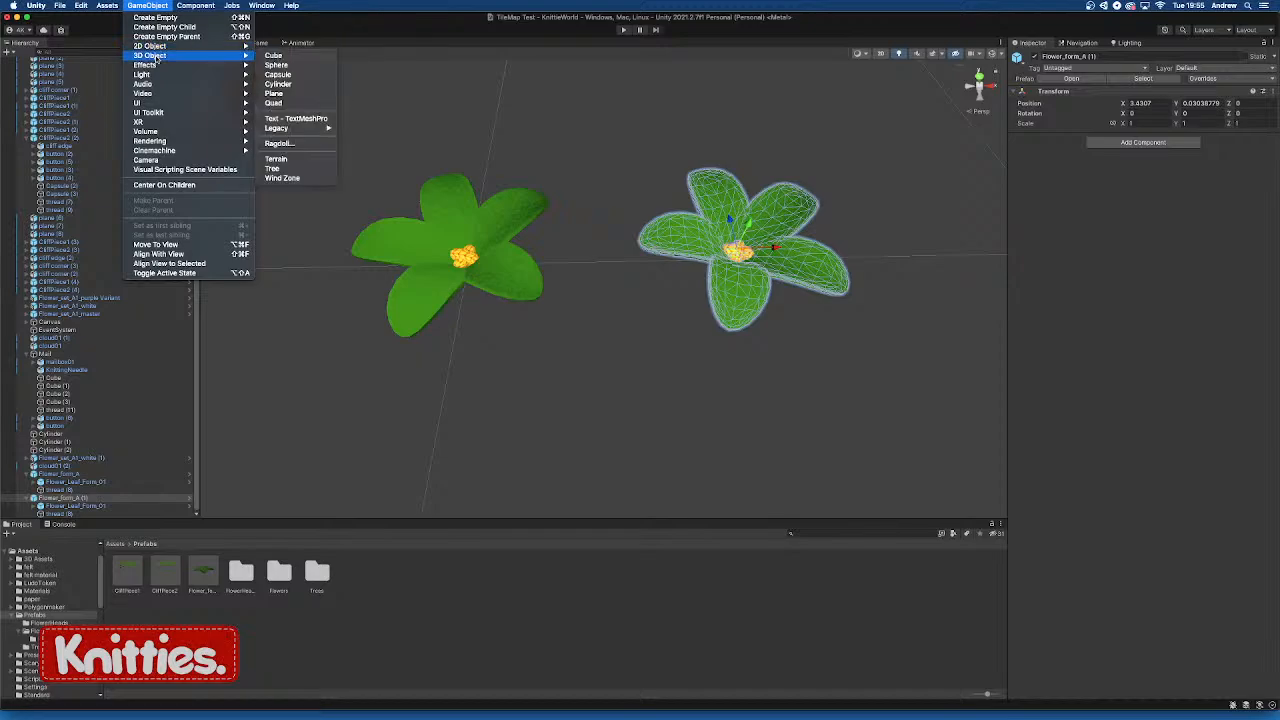
left_click(292, 66)
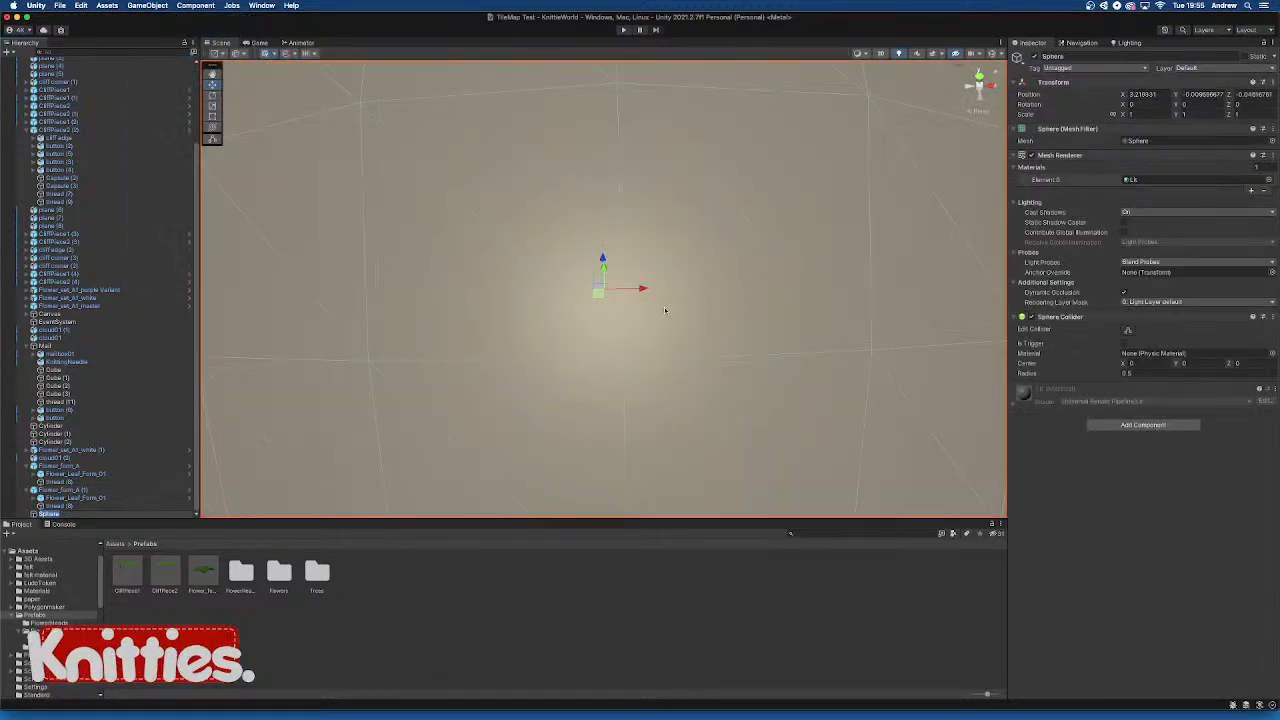
Scale the sphere down uniformly to about 0.045, roughly the size of the flowers' stitched centres
scroll(505, 327, "down", 5)
left_click_drag(505, 327, 470, 308, "alt")
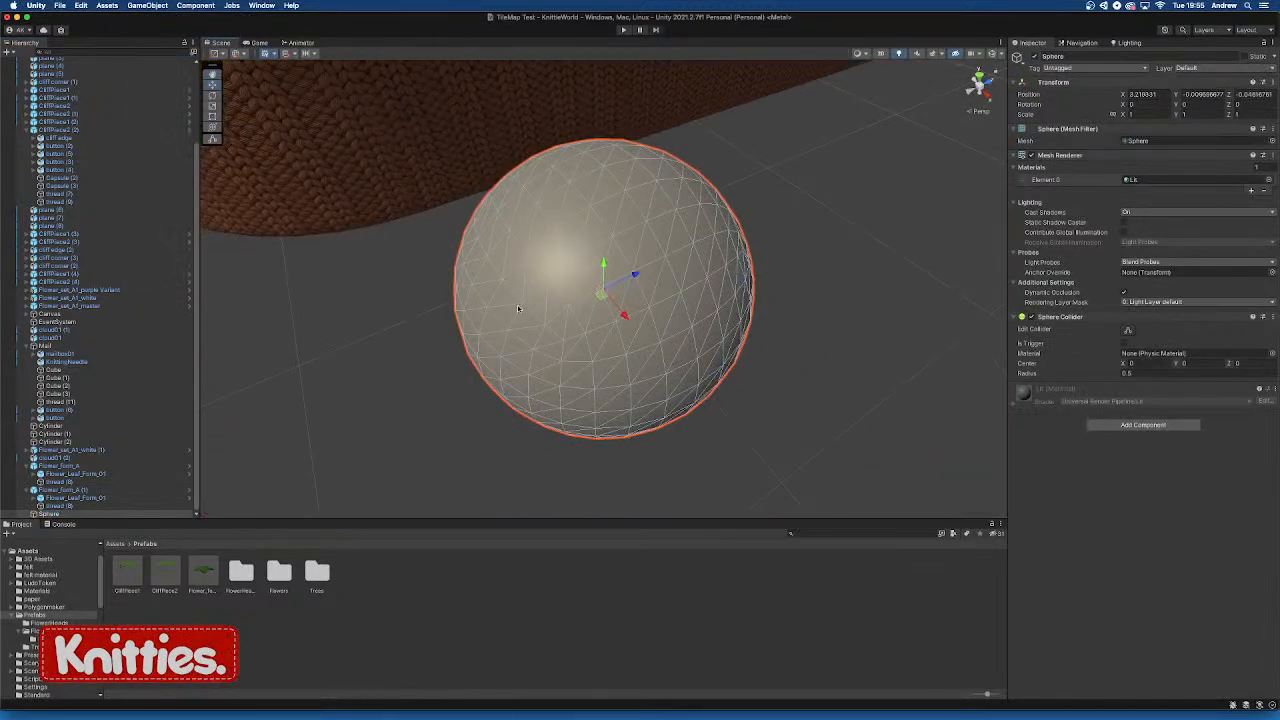
left_click_drag(594, 290, 543, 284)
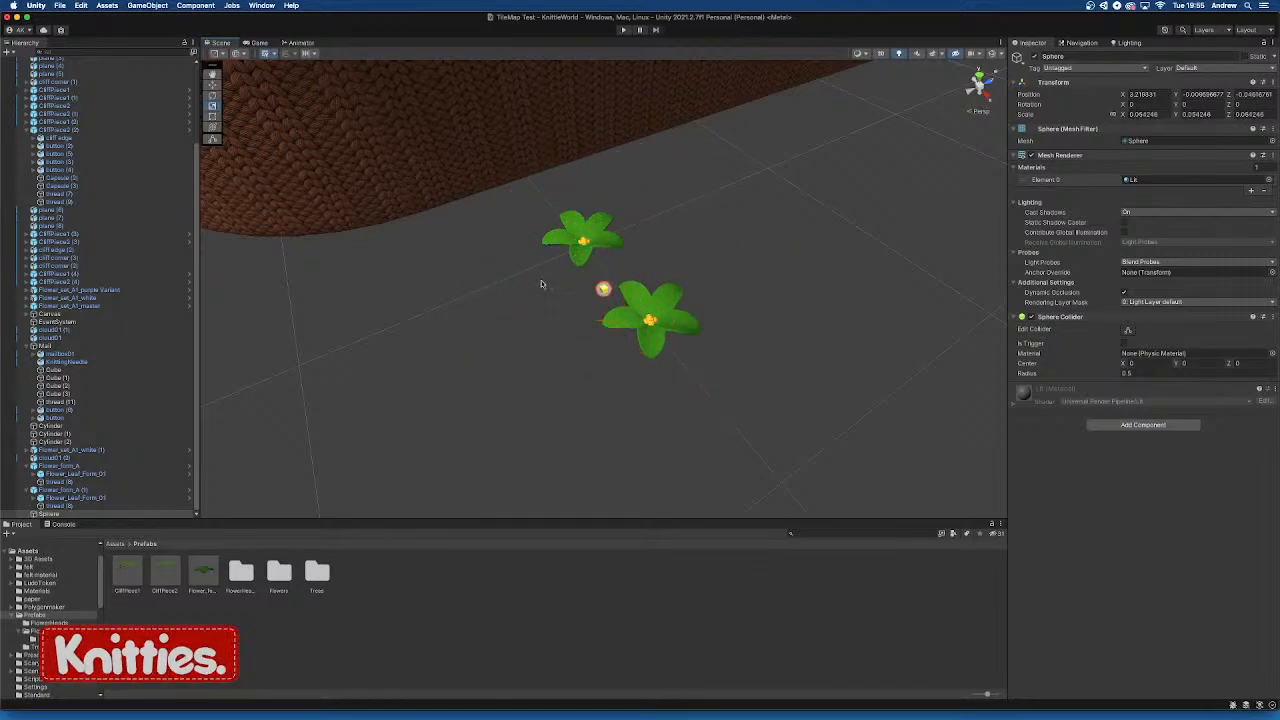
scroll(561, 298, "up", 5)
left_click_drag(566, 337, 684, 363, "alt")
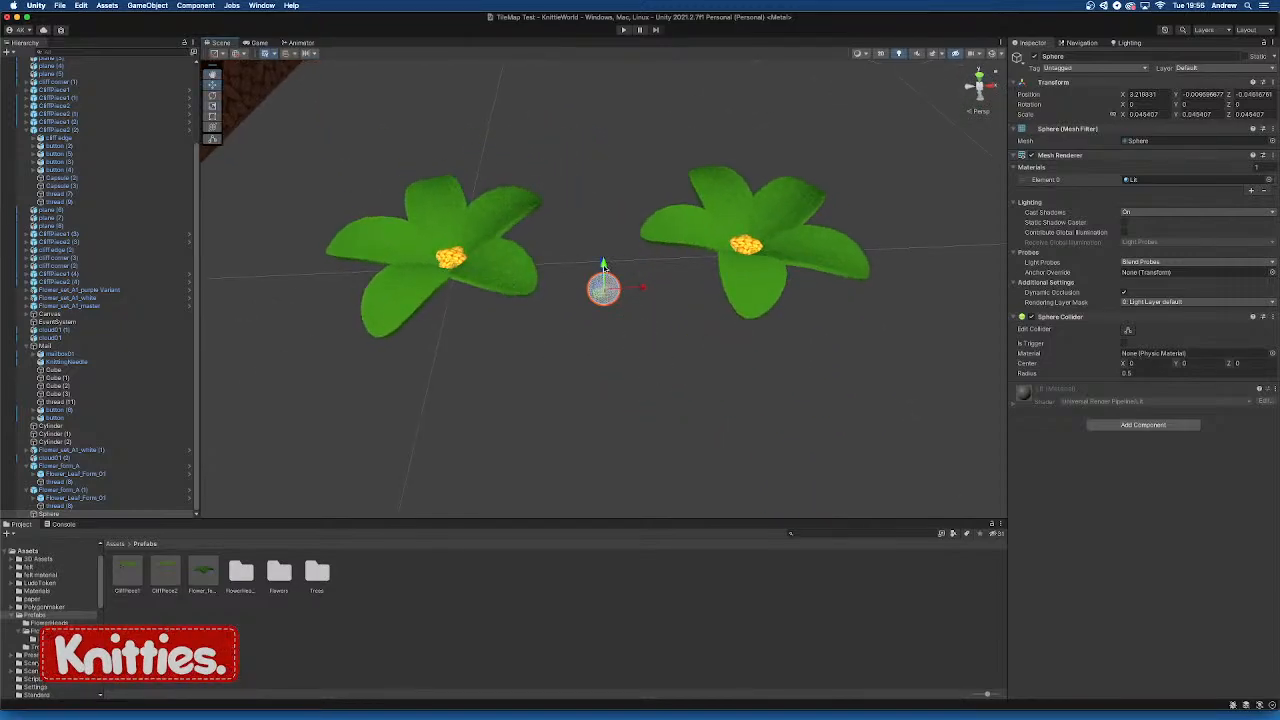
Move the sphere above the stitched centre of the duplicated plant, at about X 3.433, Y 0.058, Z 0.001
left_click_drag(603, 266, 868, 352)
scroll(841, 345, "up", 5)
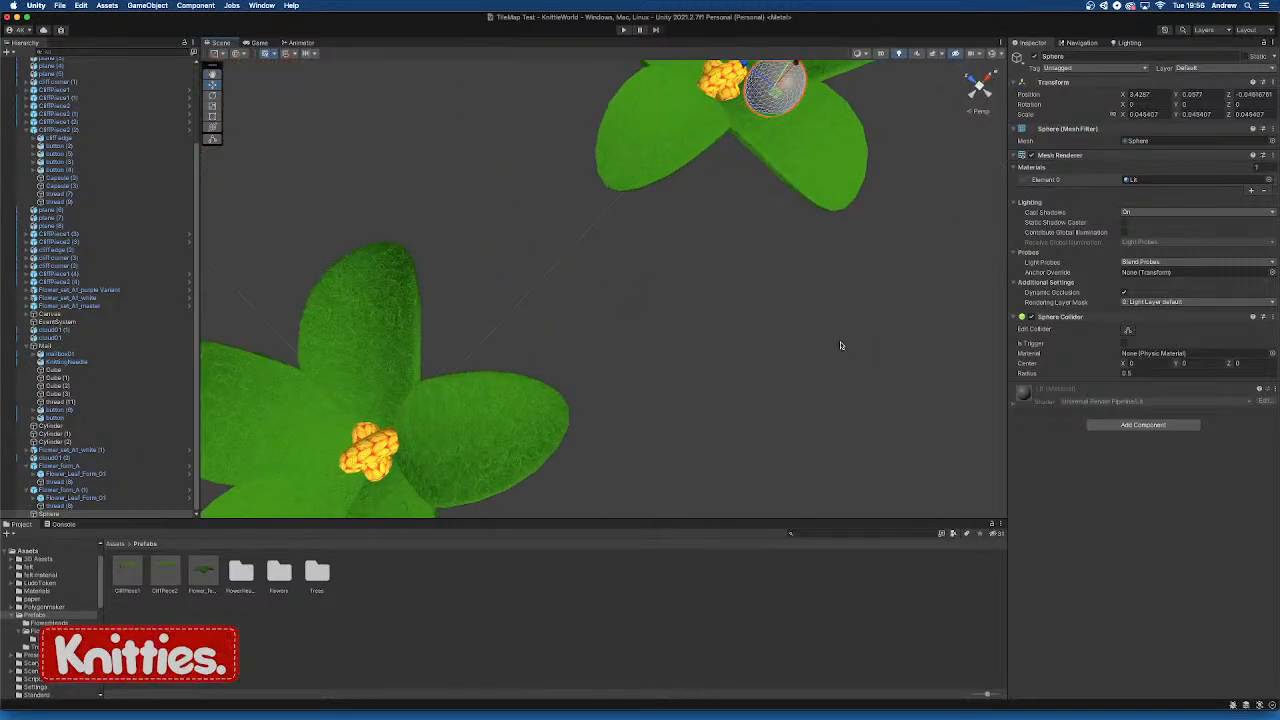
key("f")
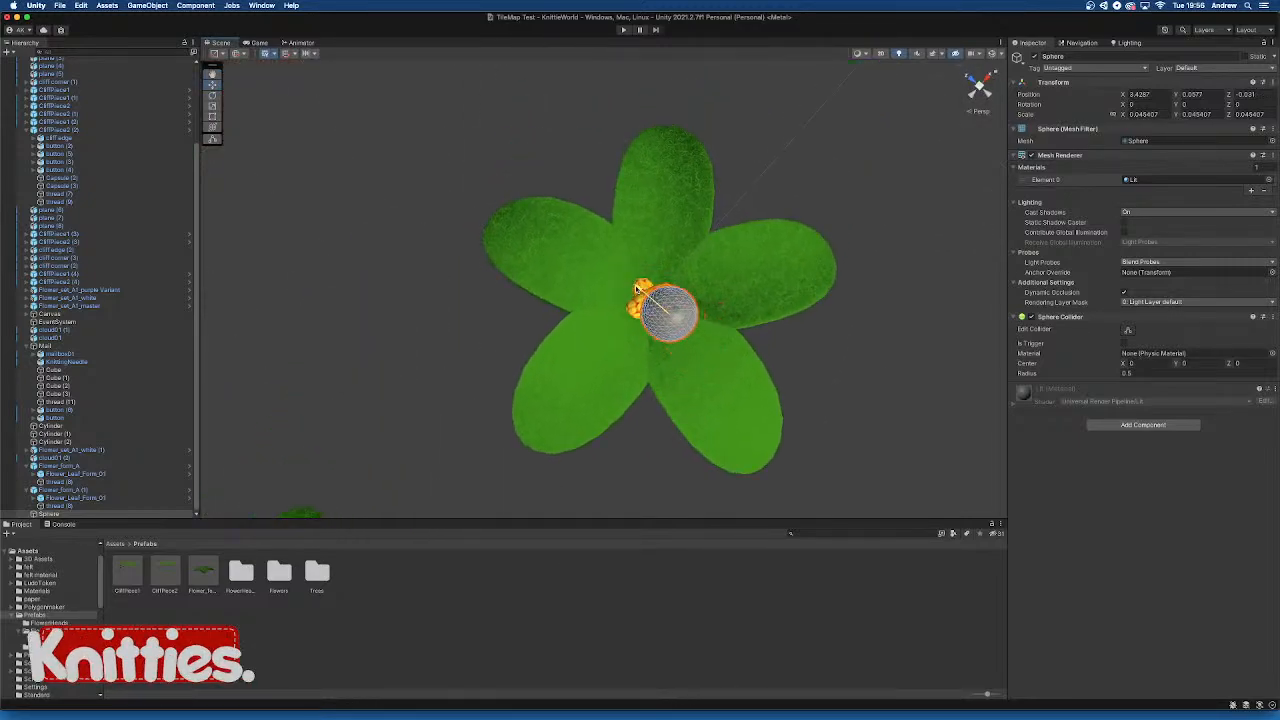
left_click_drag(618, 274, 664, 299, "alt")
scroll(667, 358, "down", 8)
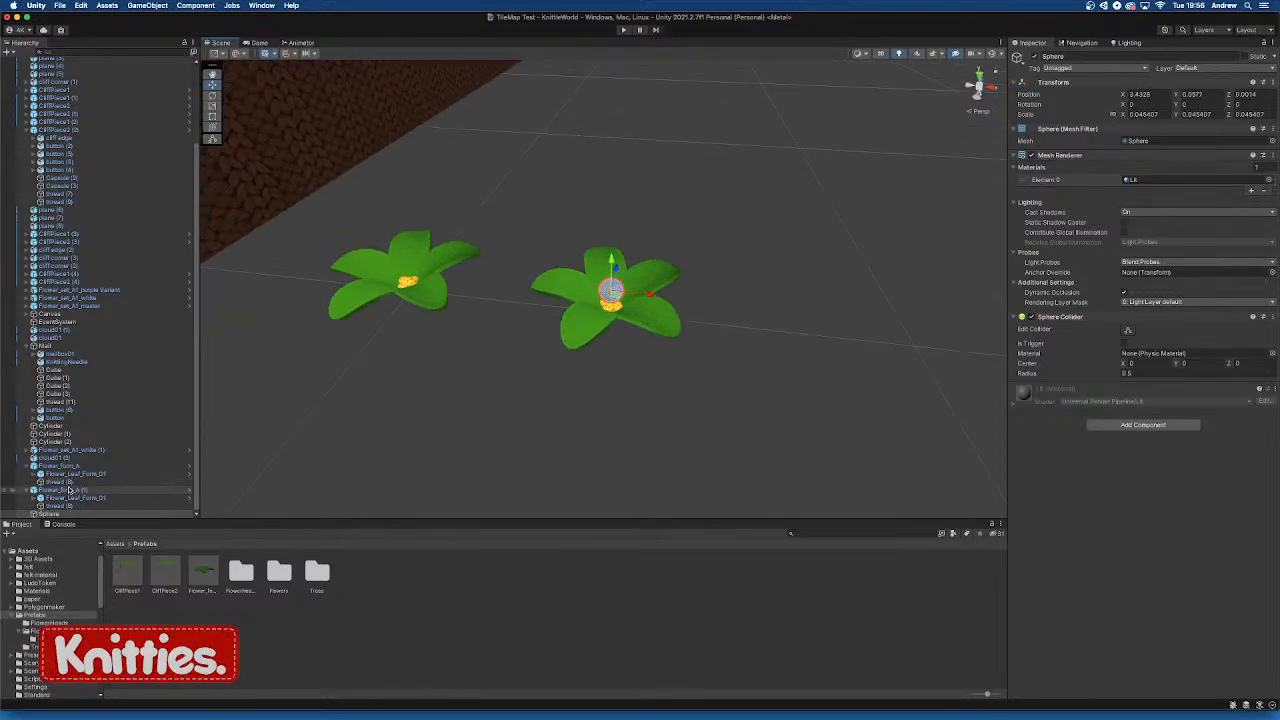
Turn on grid snapping and move the duplicated Flower_form_A (1) farther along X, away from the original plant
left_click(132, 489)
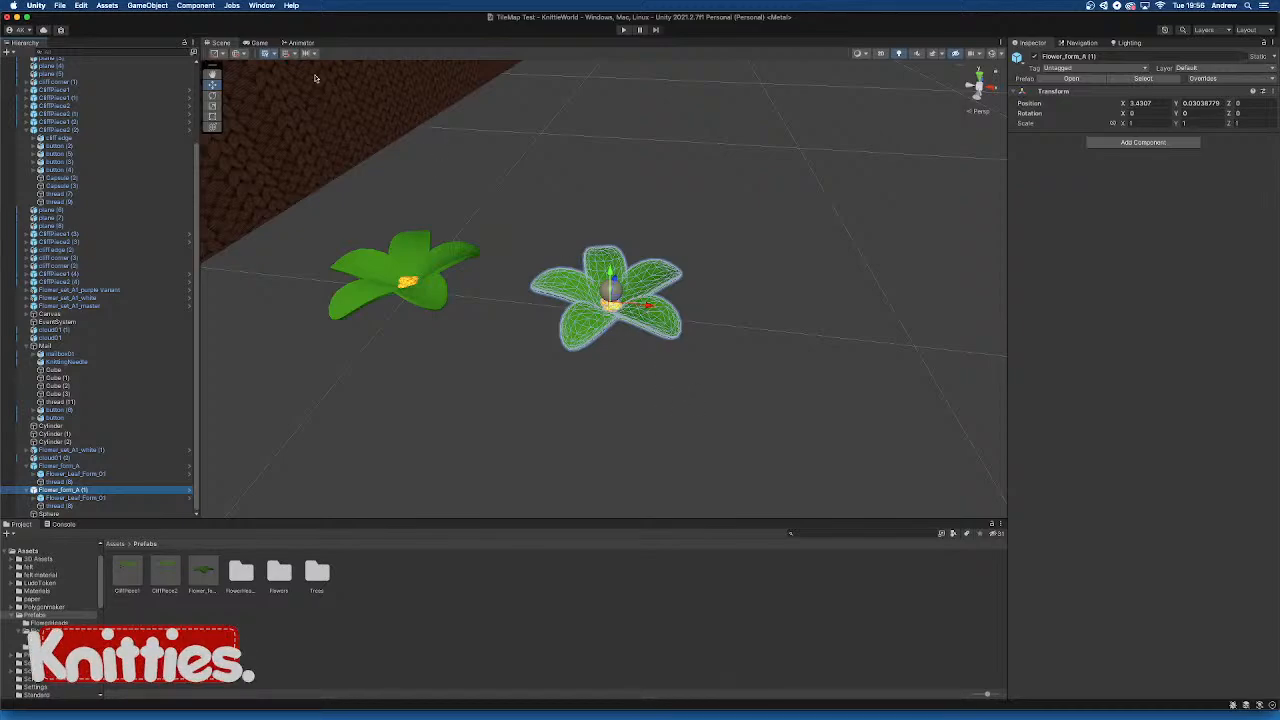
left_click(287, 54)
left_click_drag(647, 307, 797, 314)
Move the sphere along X to 4, back over the stitched centre of Flower_form_A (1), and frame it
left_click(611, 292)
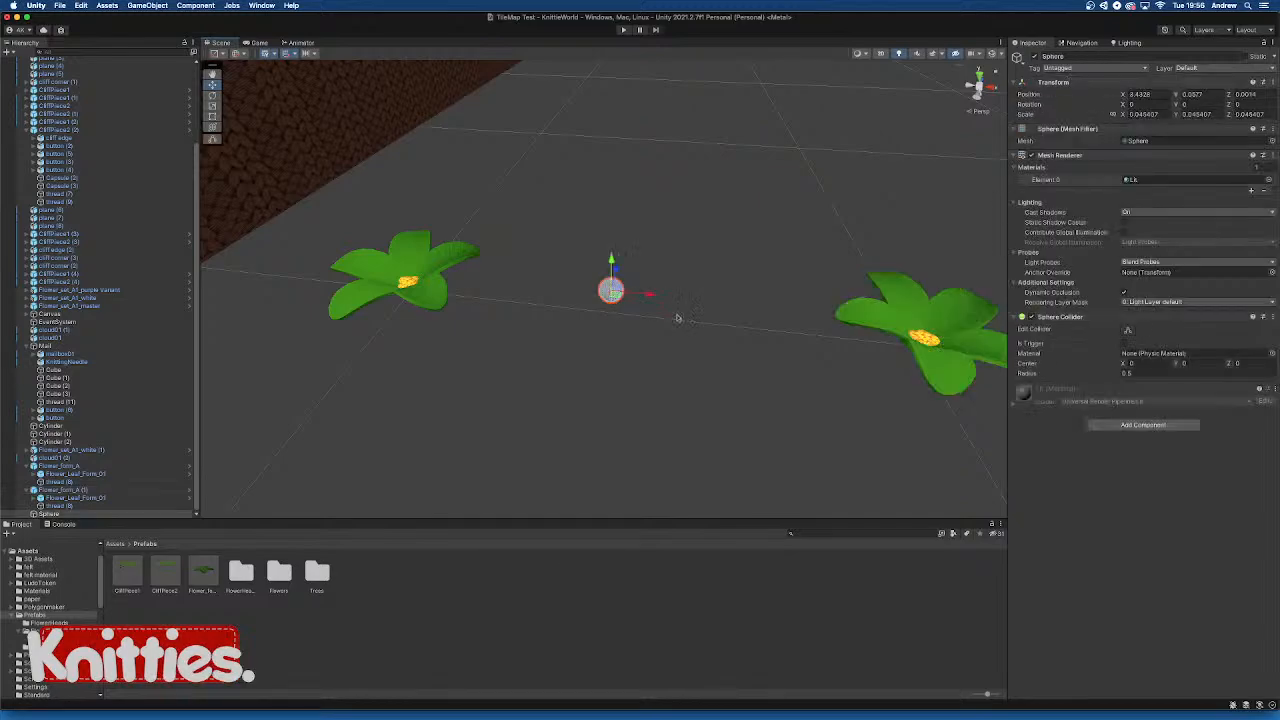
middle_click_drag(726, 332, 582, 325)
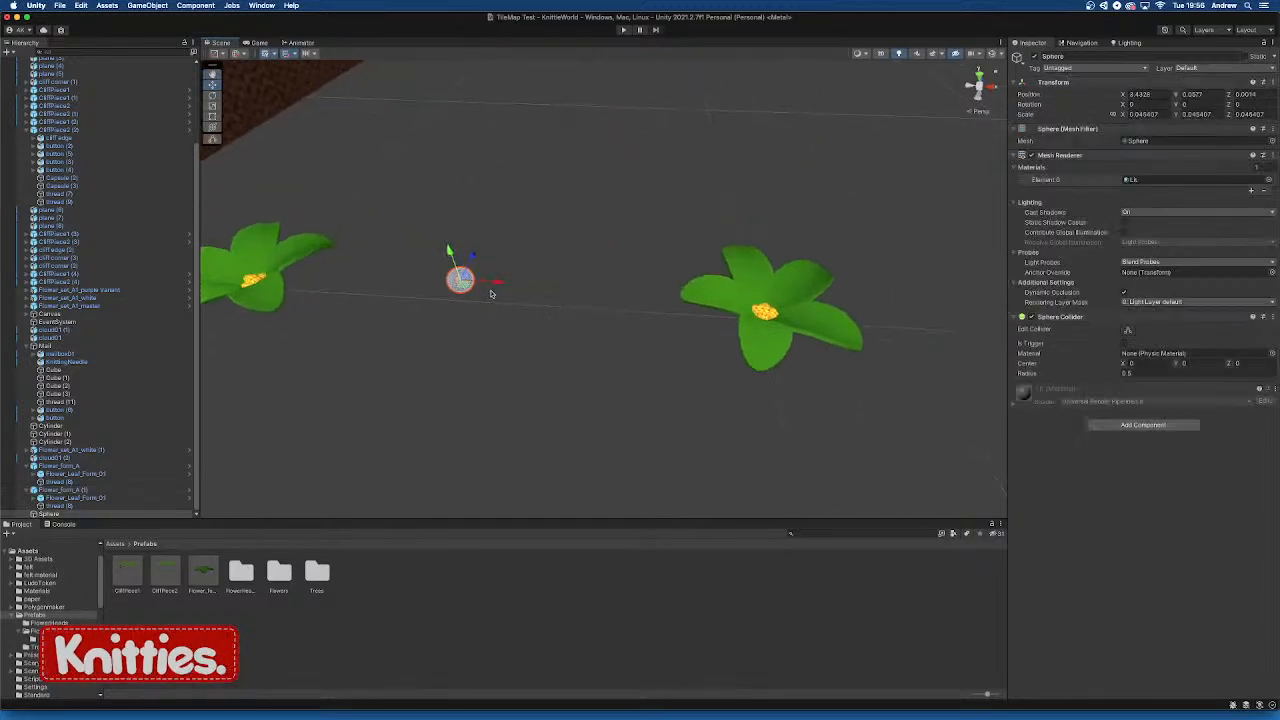
left_click_drag(495, 285, 803, 299)
scroll(906, 310, "up", 5)
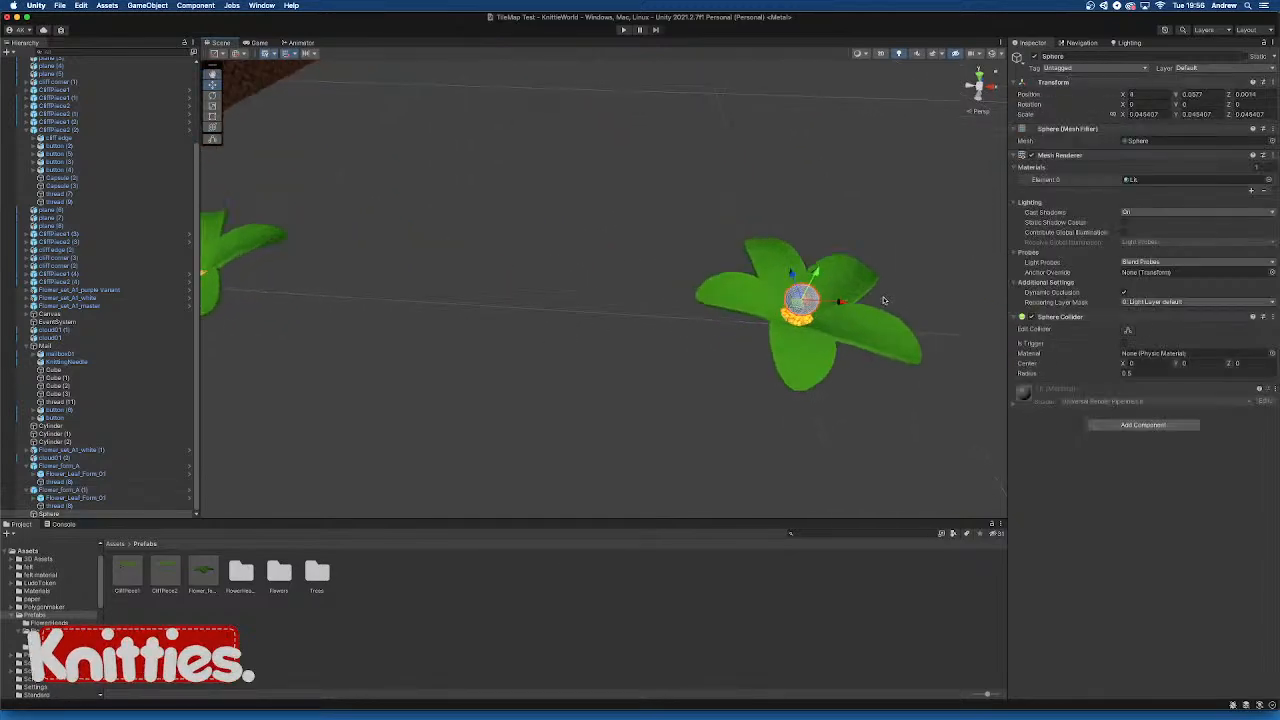
key("f")
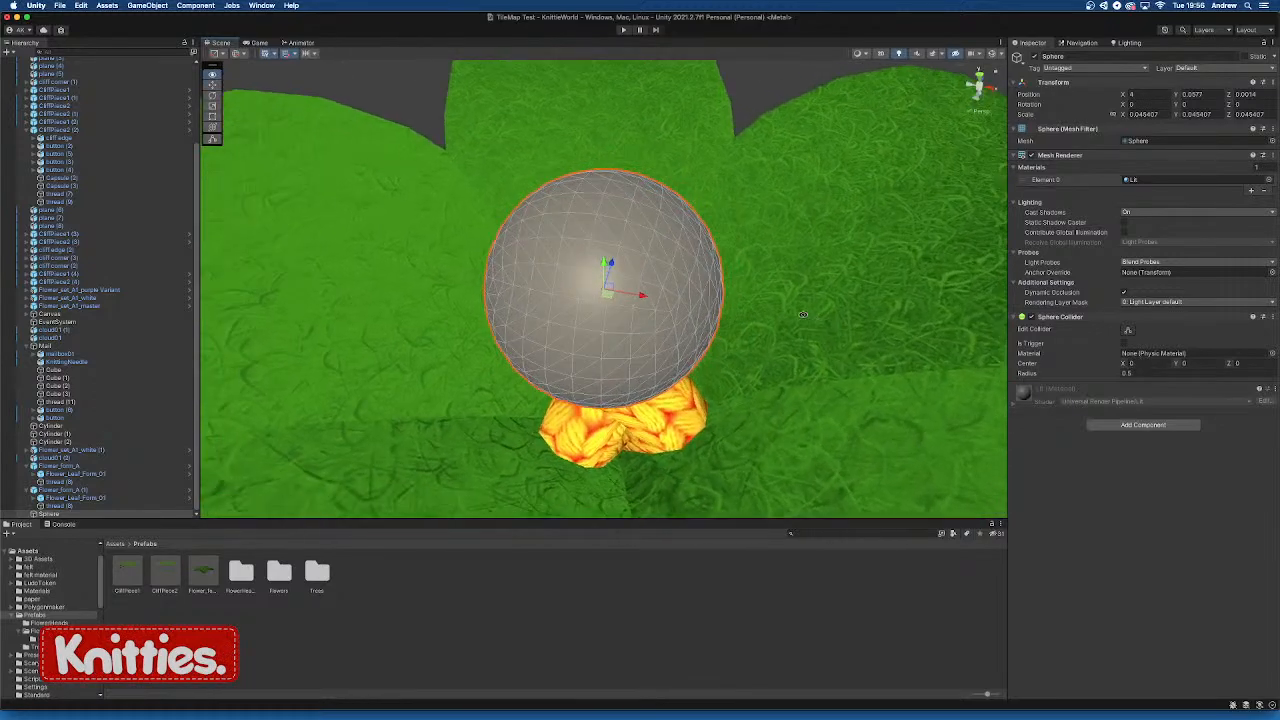
Try to delete the yellow thread piece beneath the sphere in Flower_form_A (1)
left_click_drag(710, 301, 838, 227, "alt")
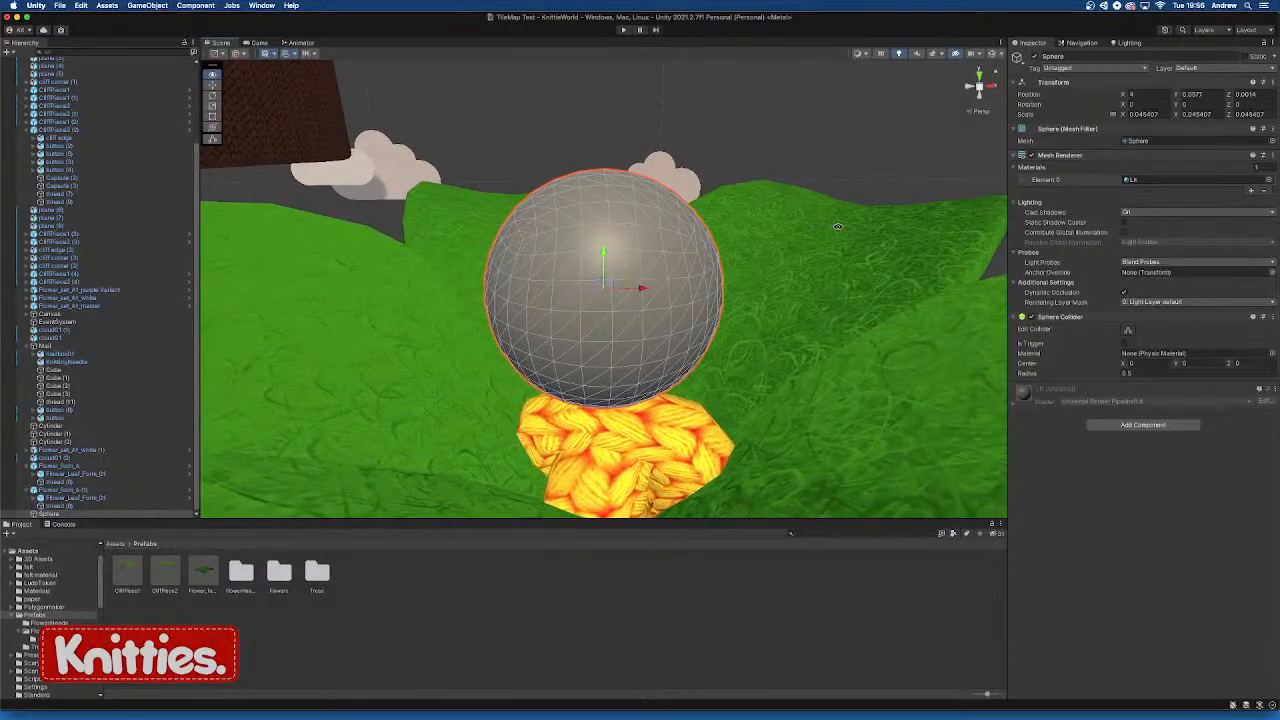
left_click_drag(712, 240, 622, 240, "alt")
scroll(622, 240, "down", 3)
left_click(608, 400)
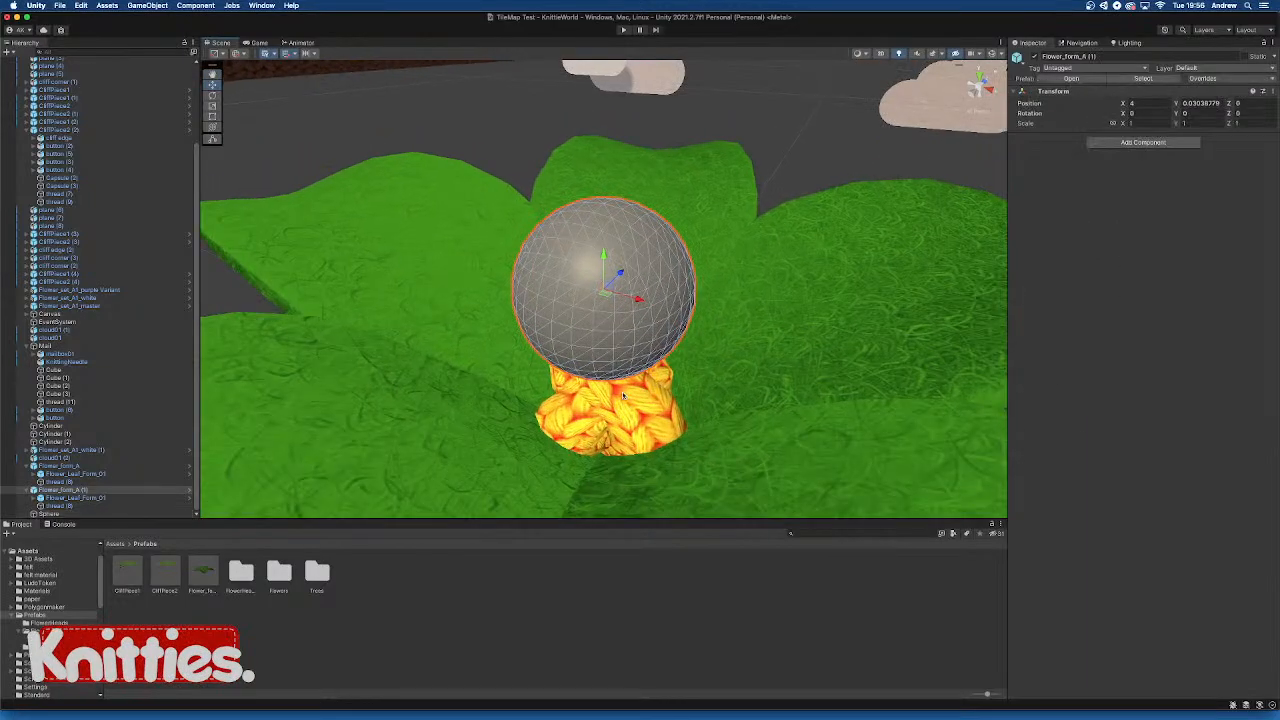
left_click(605, 399)
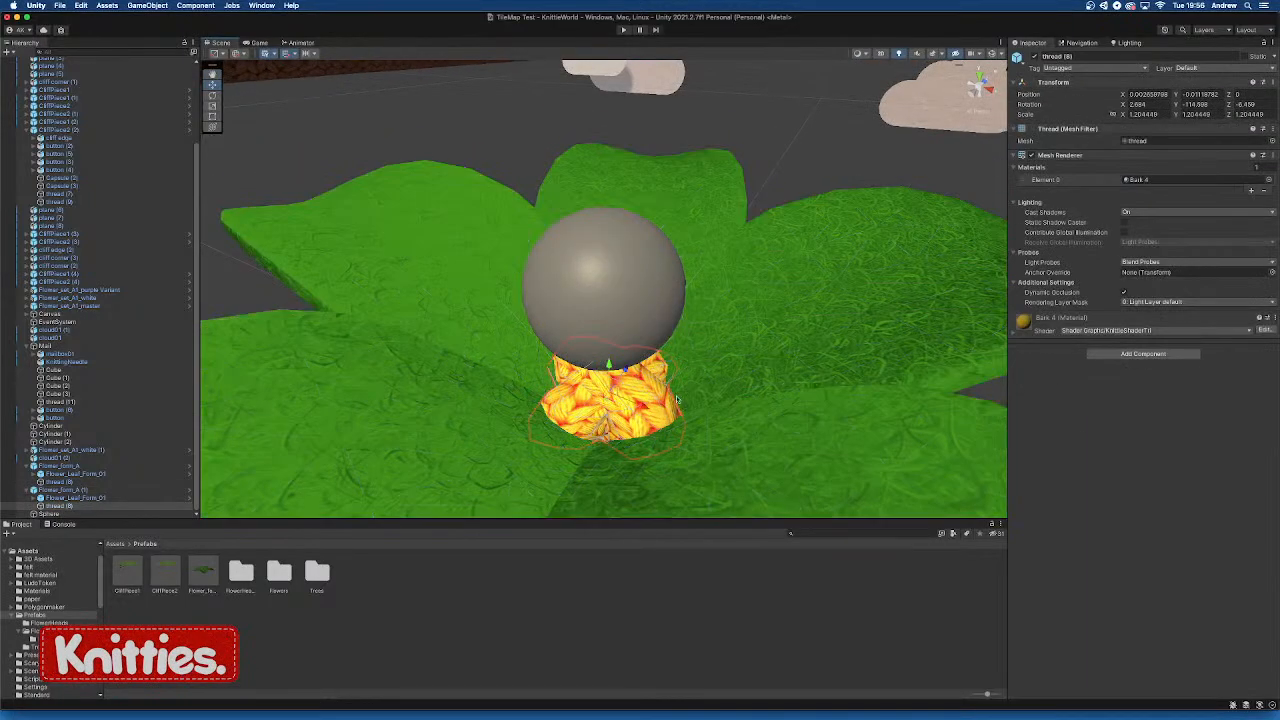
key("super+BackSpace")
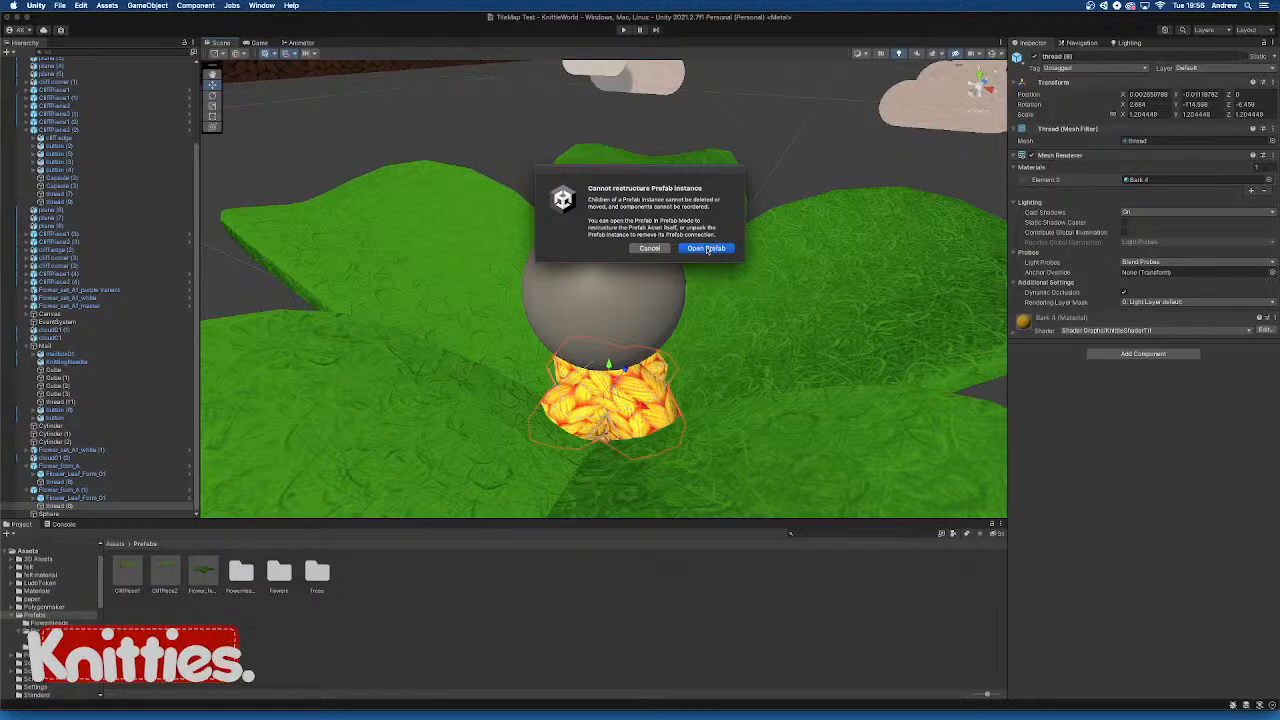
left_click(650, 248)
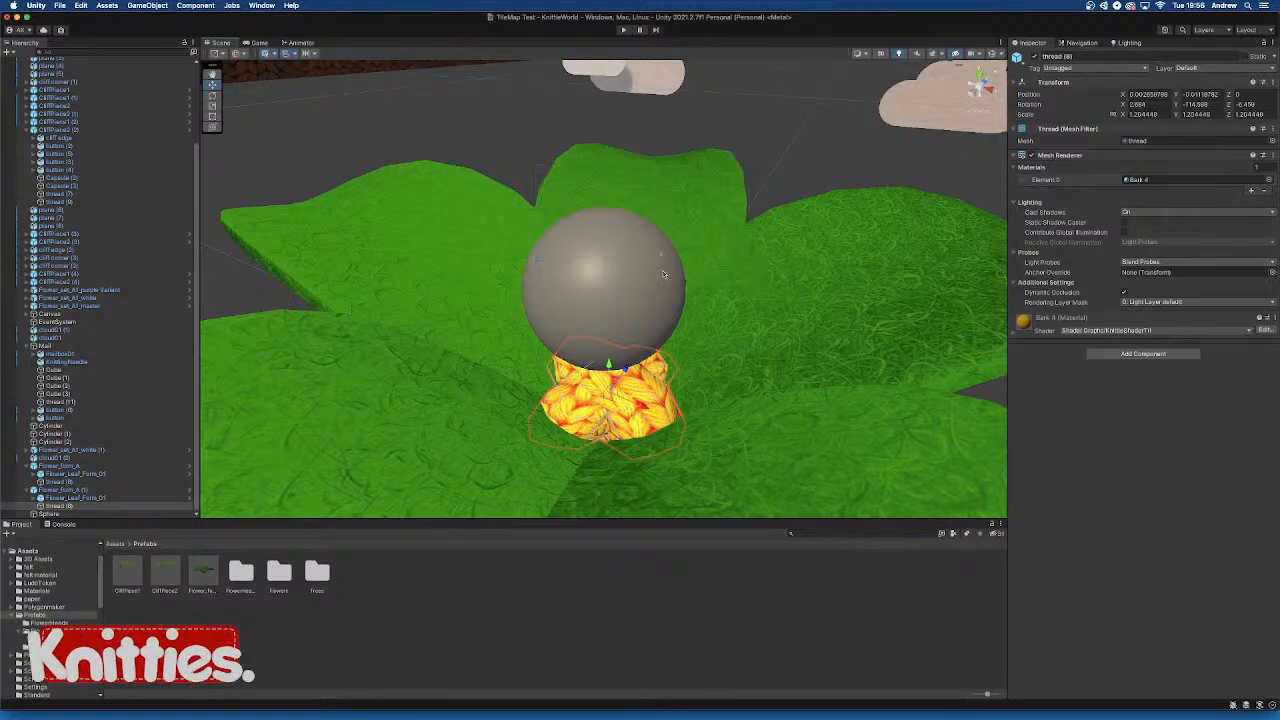
Completely unpack the Flower_form_A (1) prefab instance in the scene
scroll(674, 420, "down", 2)
scroll(604, 300, "down", 5)
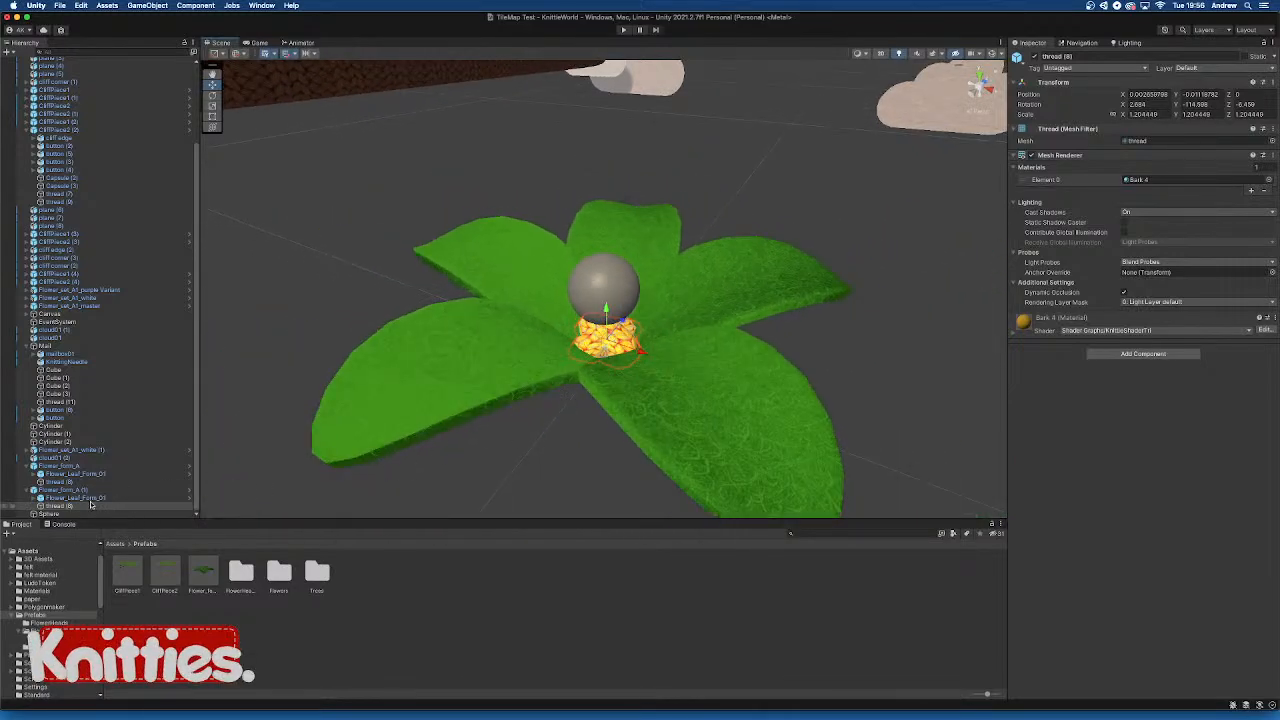
left_click(62, 490)
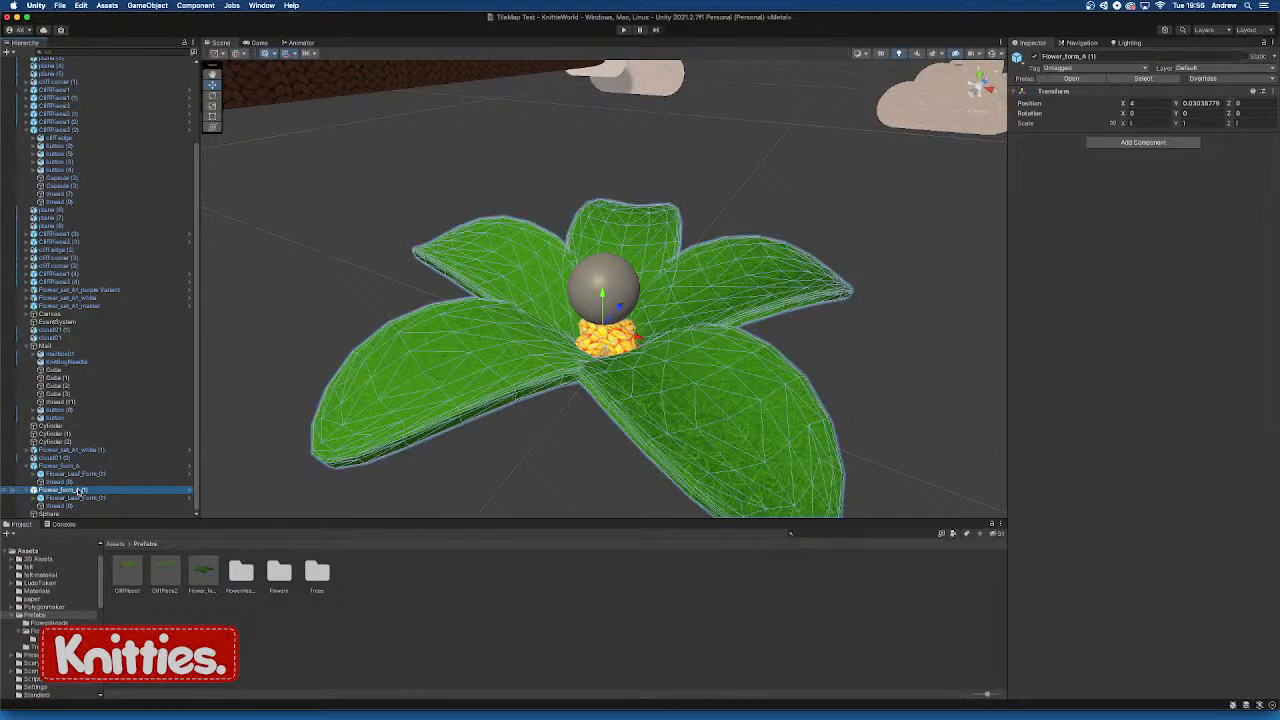
right_click(80, 492)
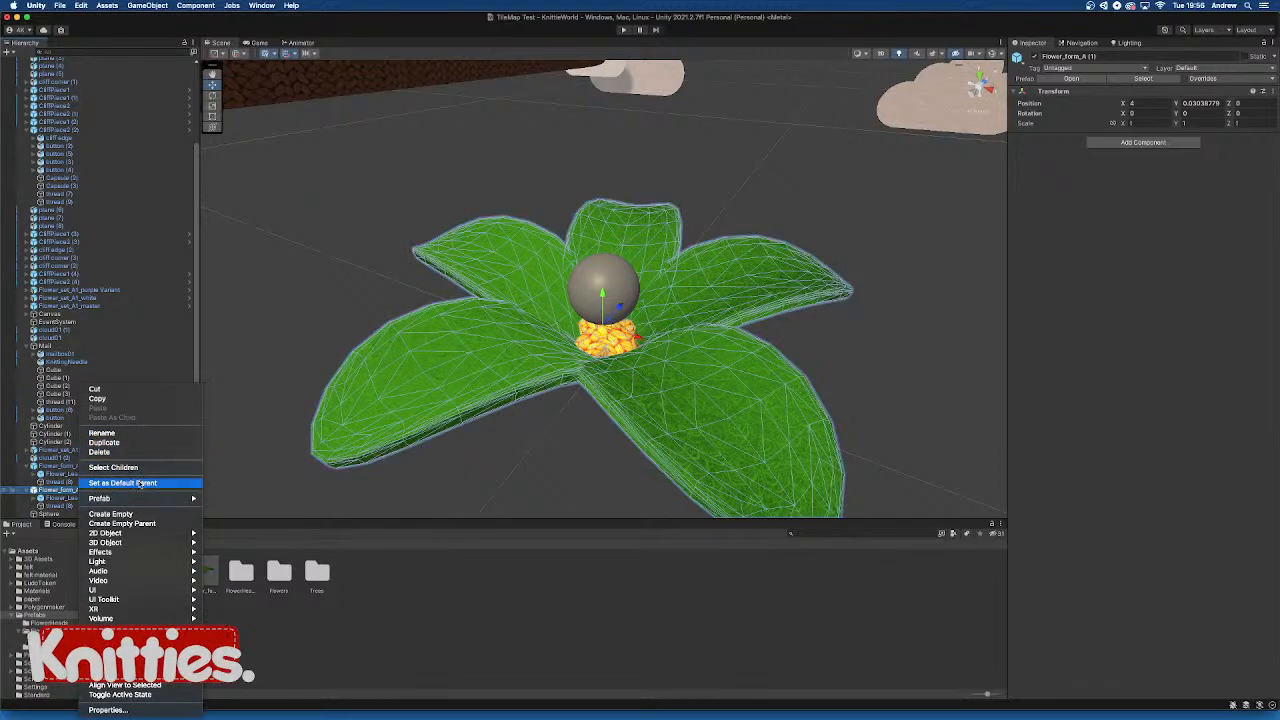
mouse_move(119, 500)
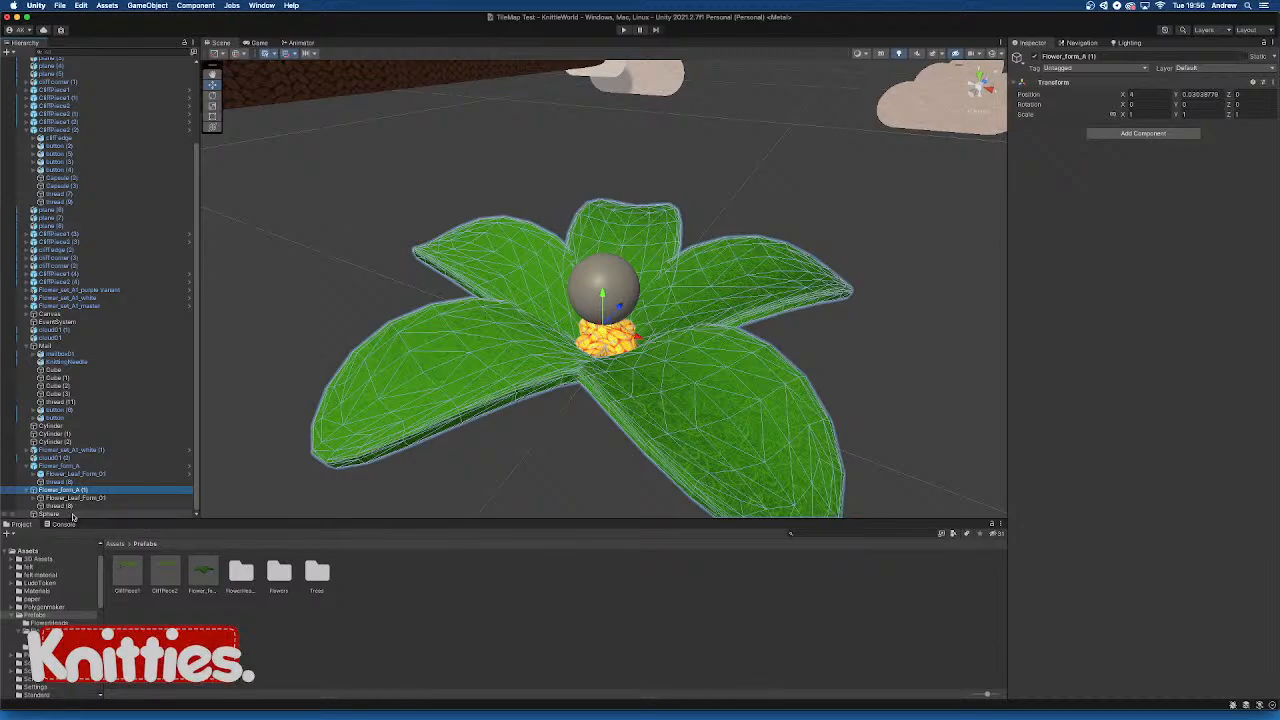
Delete the yellow thread piece from the centre of the unpacked Flower_form_A (1)
left_click(830, 345)
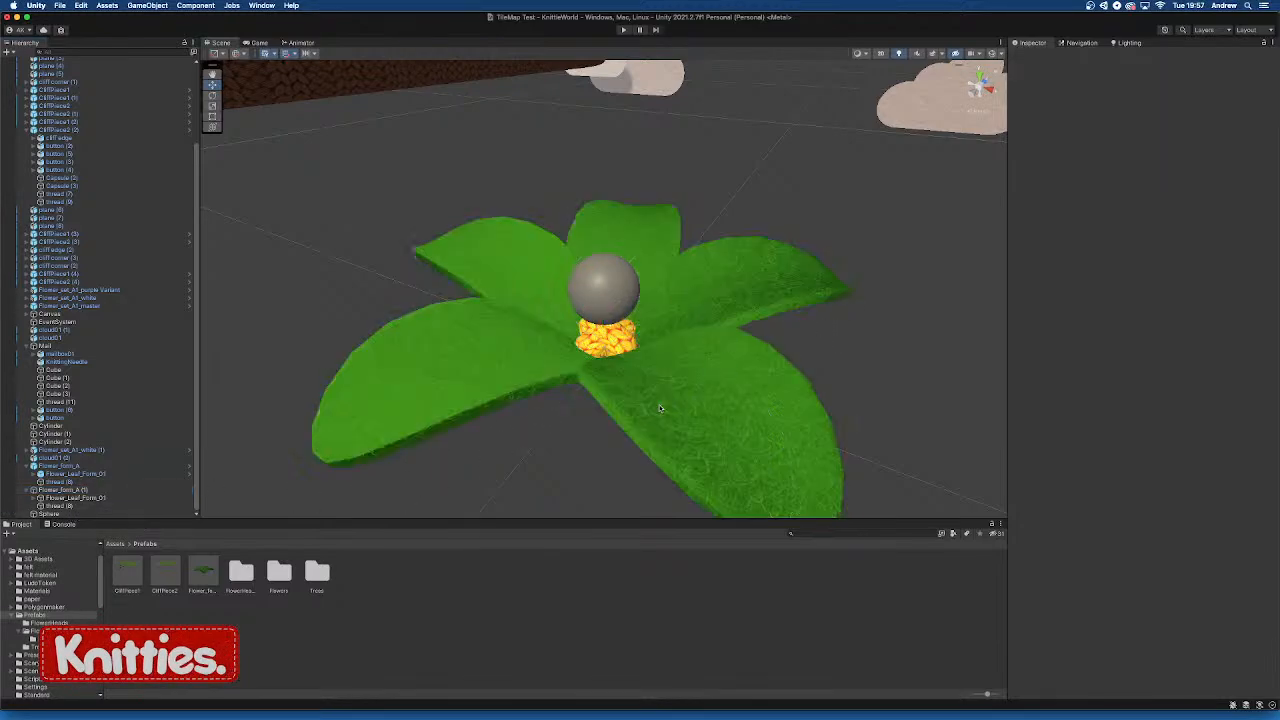
left_click(633, 347)
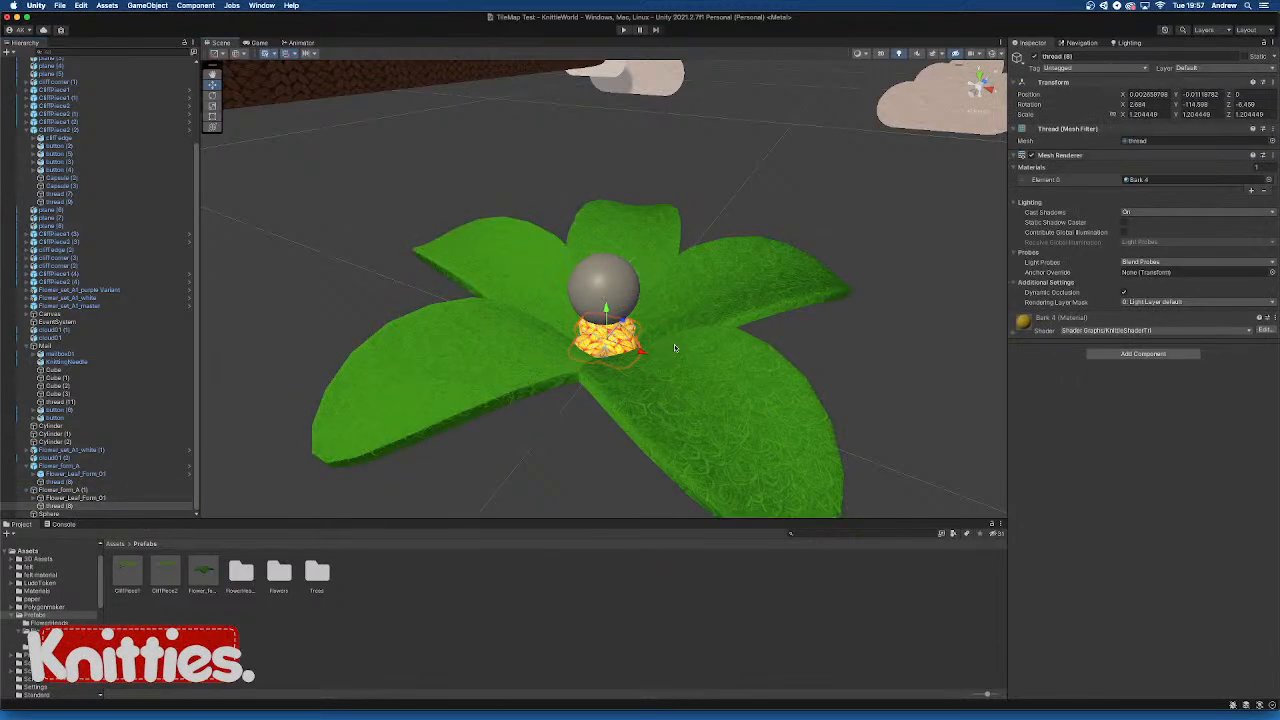
key("super+BackSpace")
Lower the sphere into the middle of the leaves to Y position 0
left_click(608, 295)
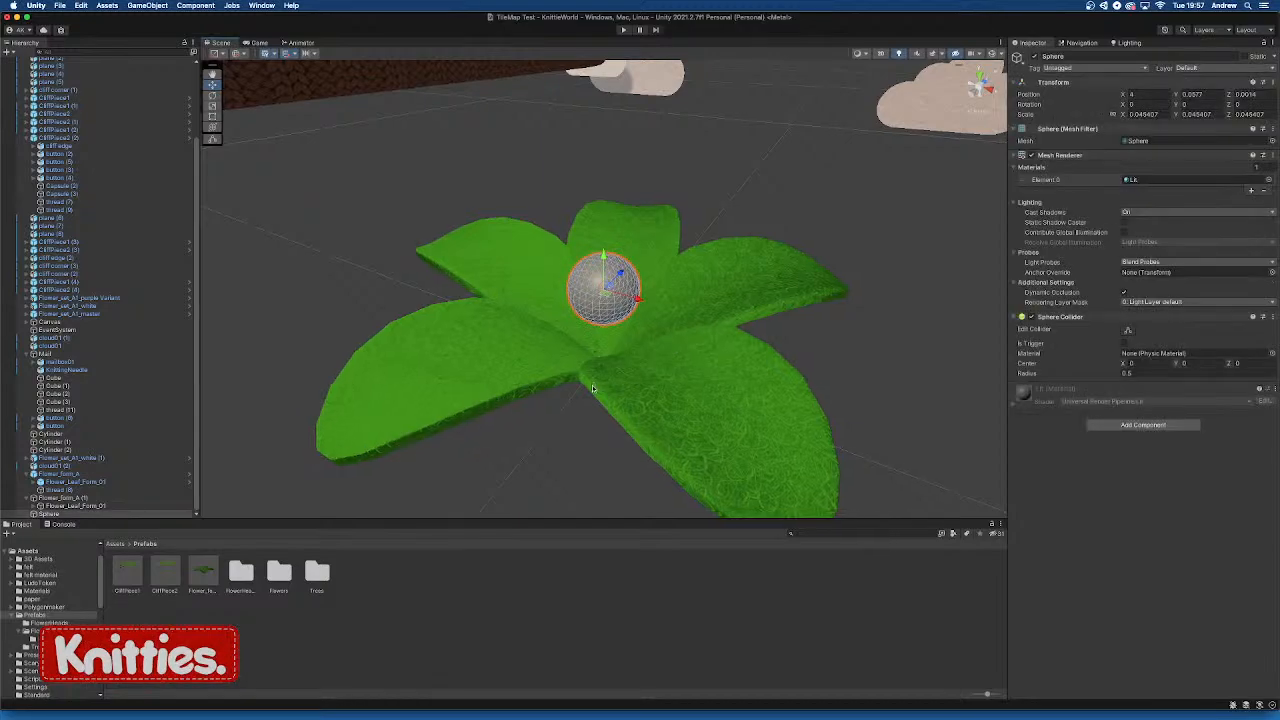
mouse_move(594, 388)
left_mouse_down("alt")
mouse_move(555, 411)
mouse_move(611, 400)
left_mouse_up("alt")
left_click_drag(604, 260, 605, 316)
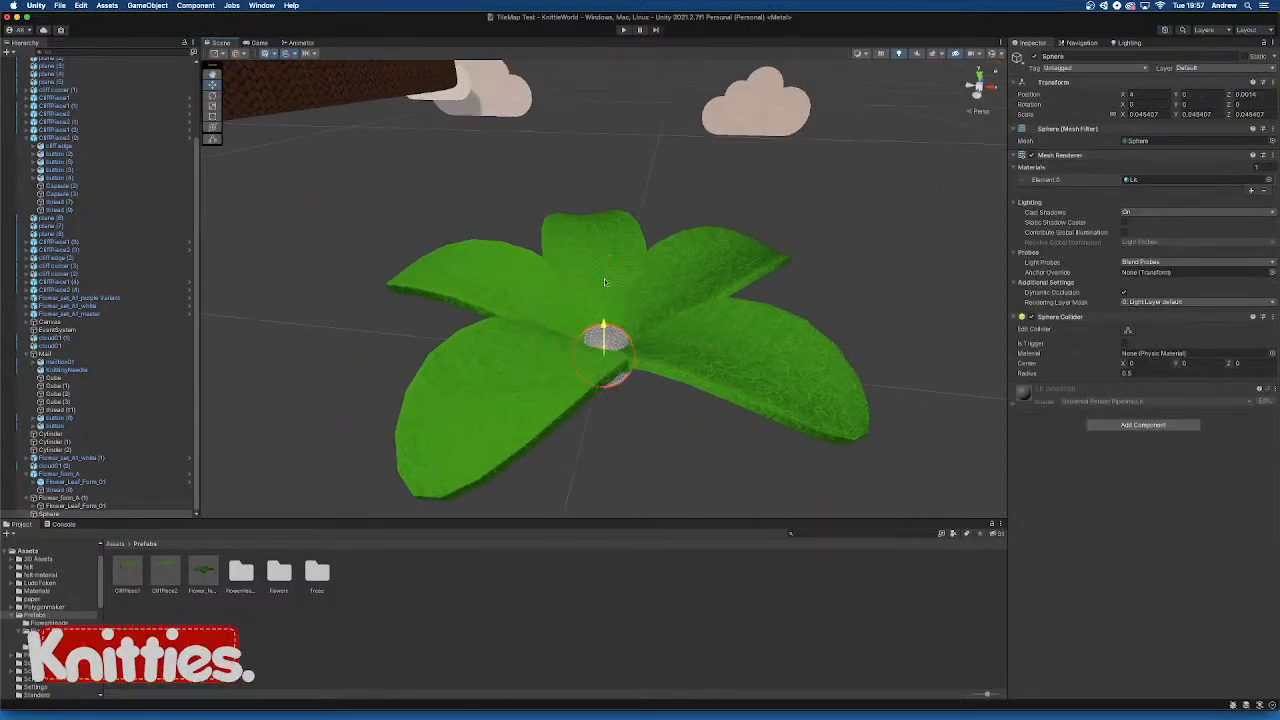
left_click_drag(614, 376, 470, 390, "alt")
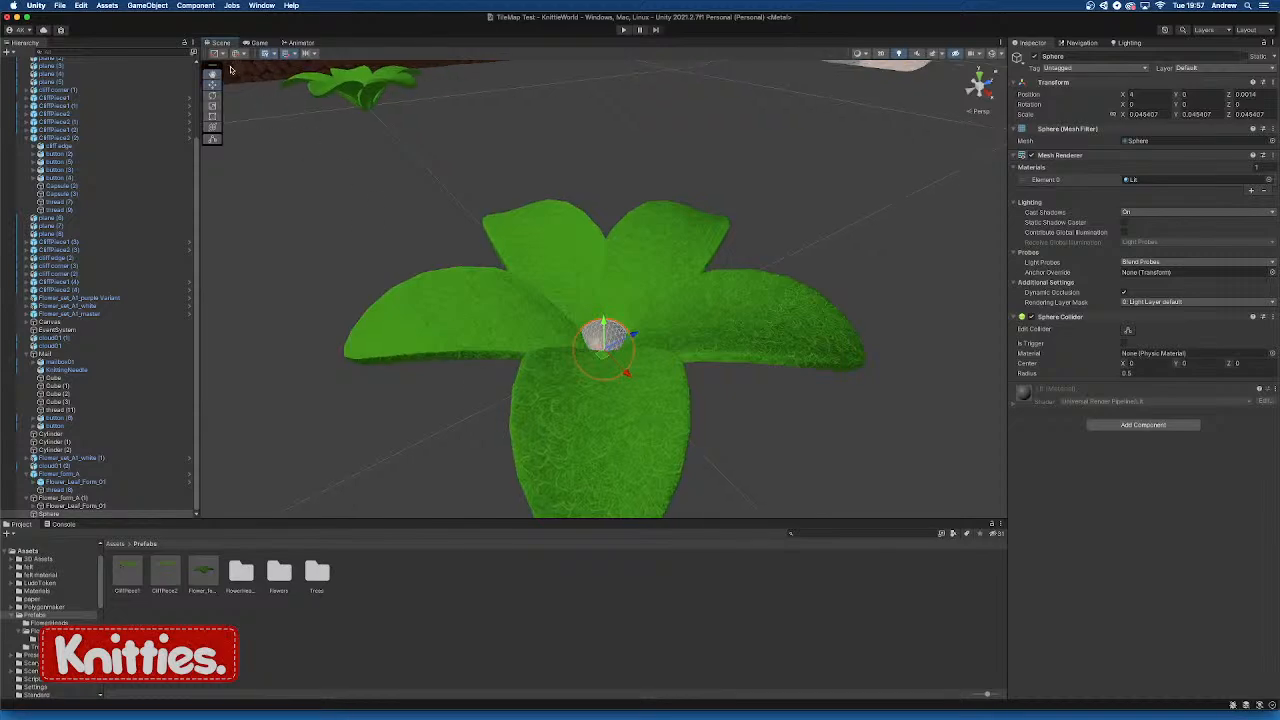
Raise the sphere to a Y position of about 0.028 at the centre of the leaves
left_click(627, 282)
left_click_drag(627, 282, 716, 392, "alt")
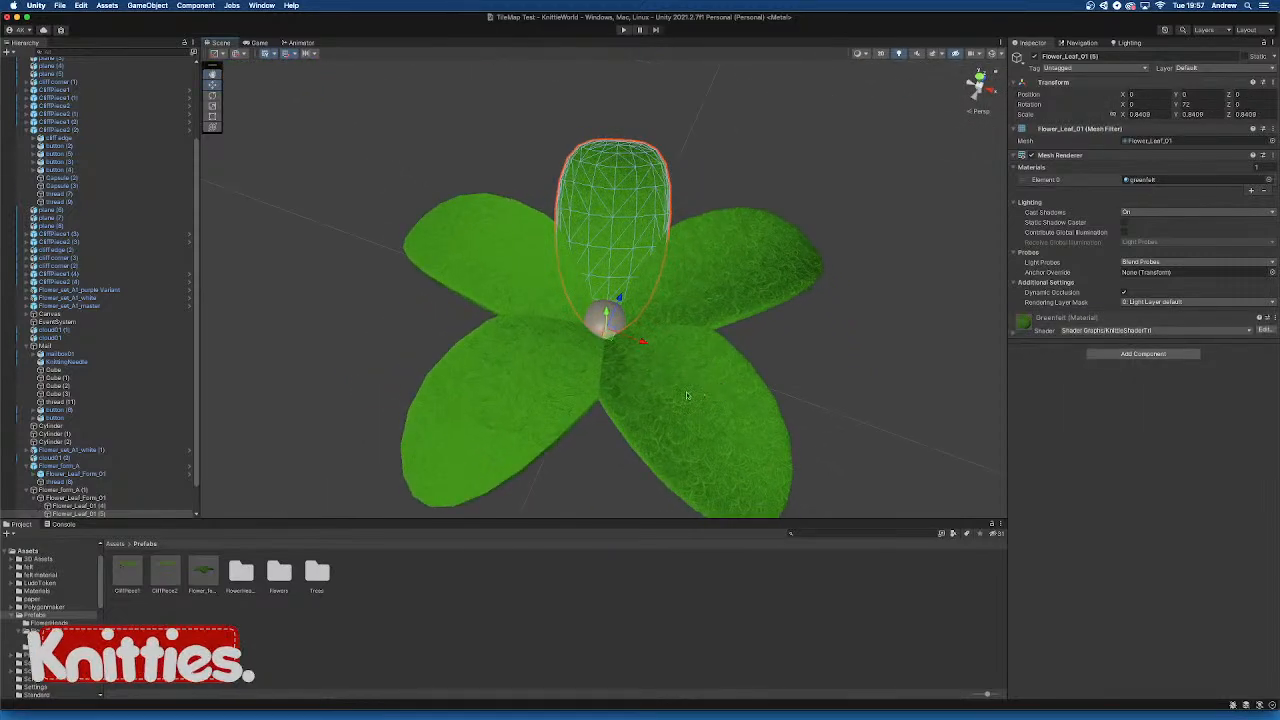
scroll(660, 393, "down", 2)
scroll(68, 507, "down", 2)
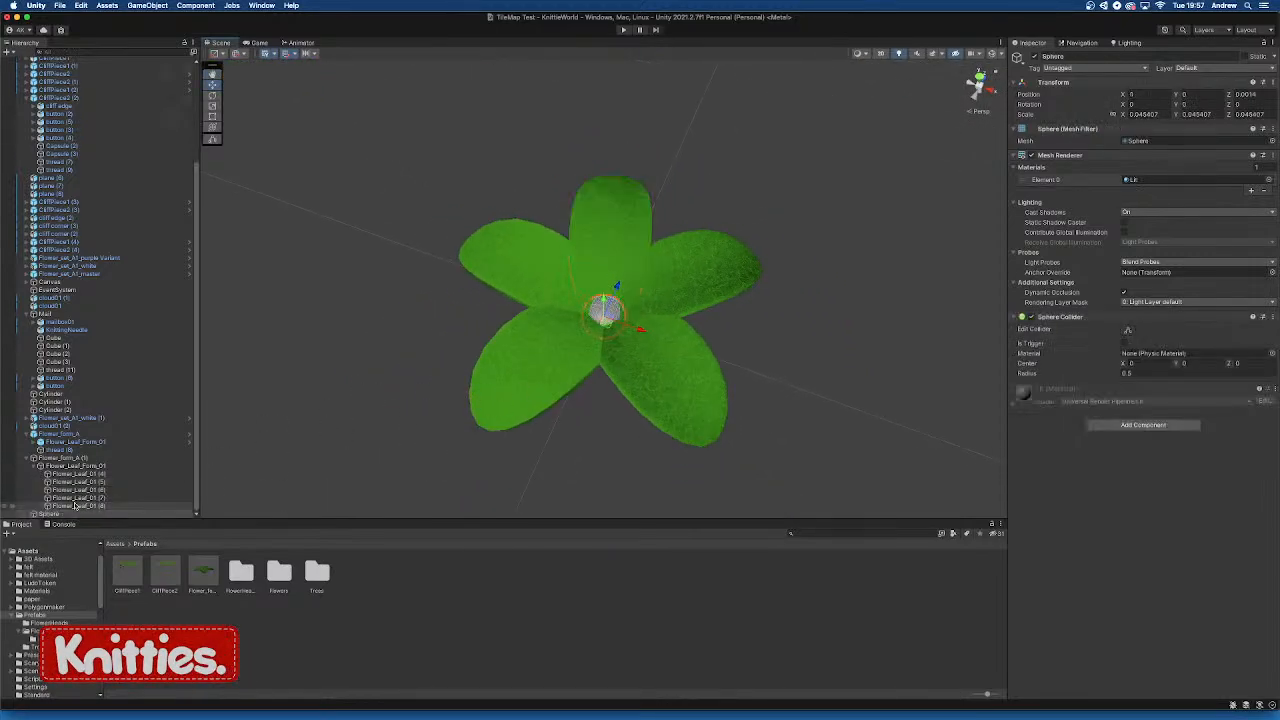
left_click(114, 466)
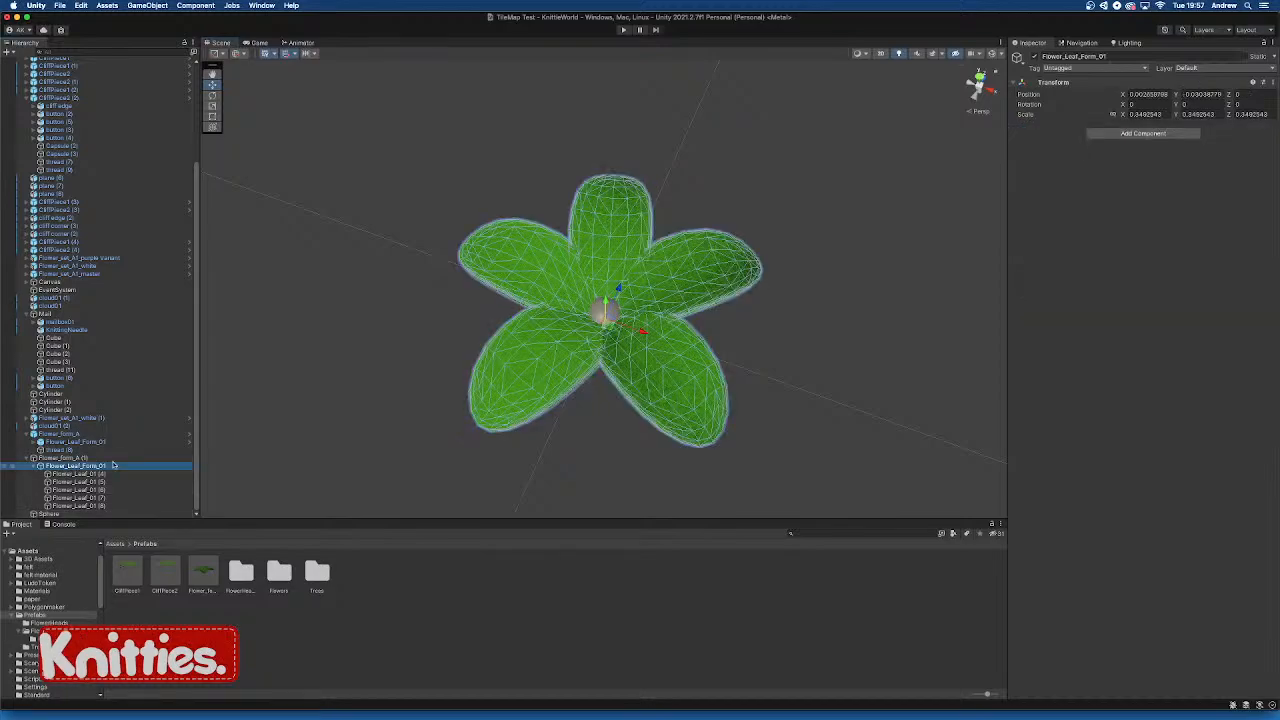
left_click(596, 311)
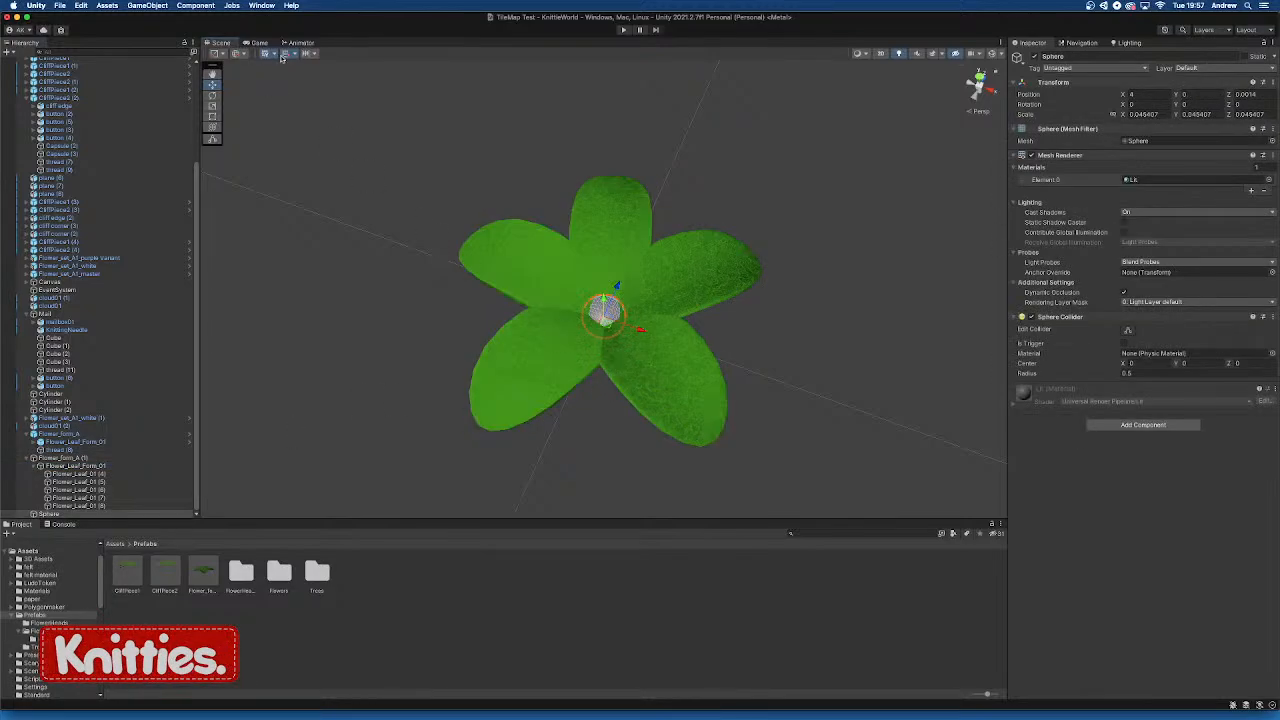
left_click_drag(295, 65, 302, 12, "alt")
left_click_drag(603, 305, 603, 278)
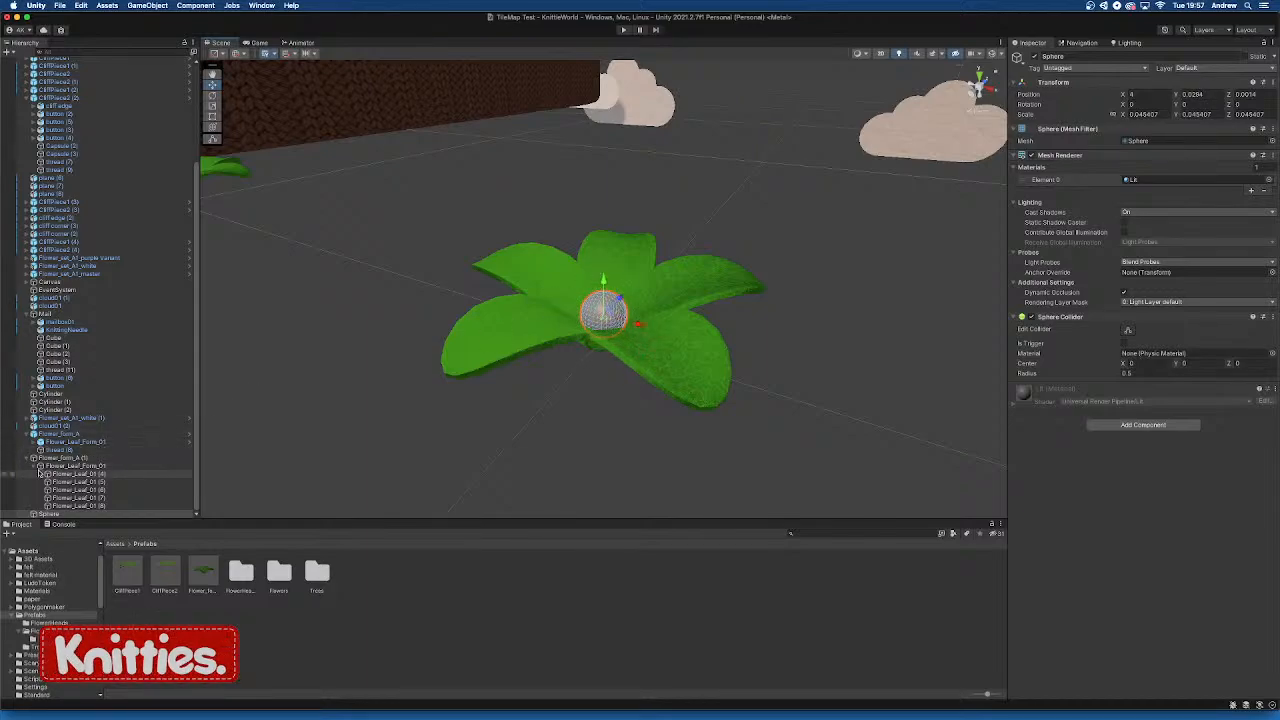
Make the sphere a child of Flower_form_A (1) and delete that object's Flower_Leaf_Form_01 child
left_click(34, 466)
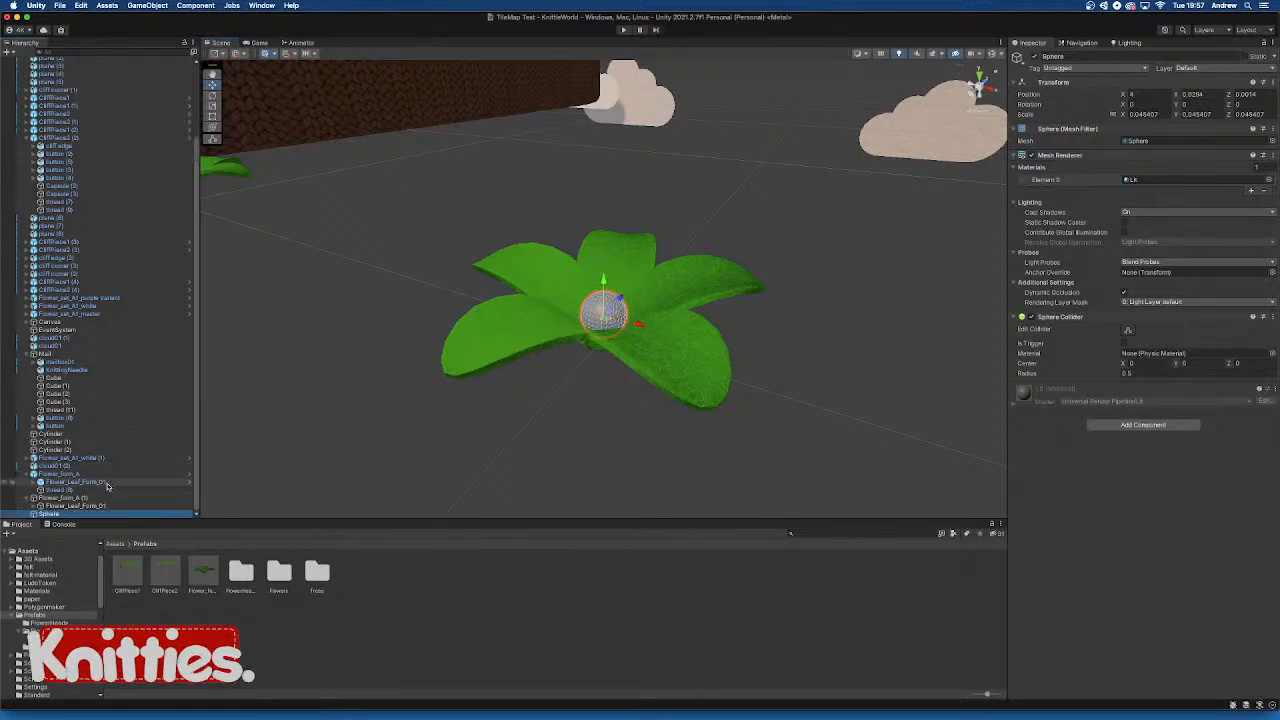
left_click(86, 498)
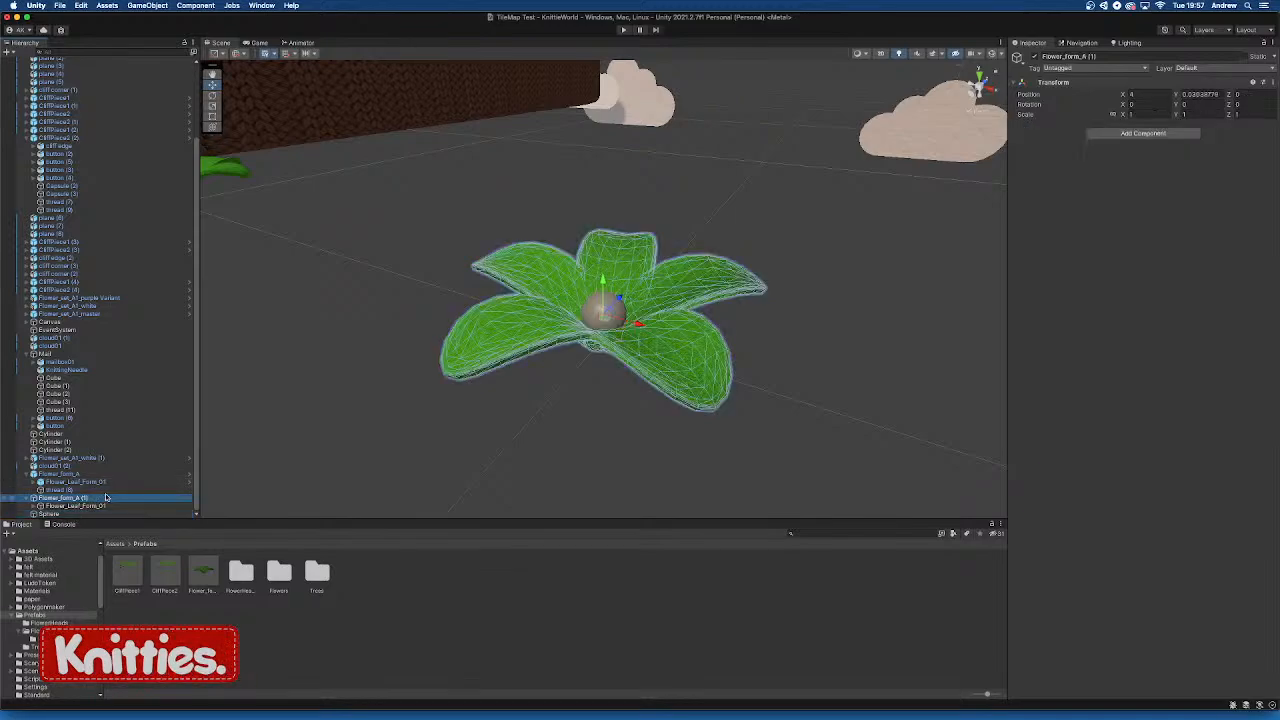
left_click(598, 312)
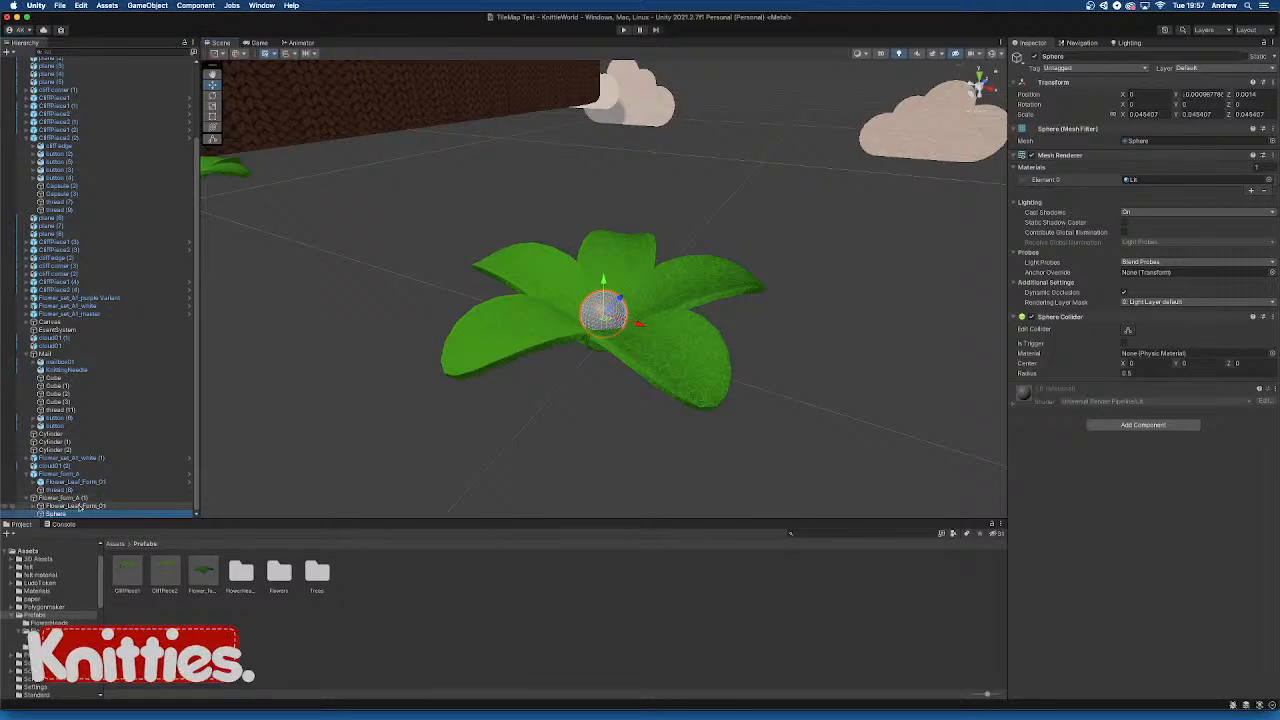
left_click(75, 505)
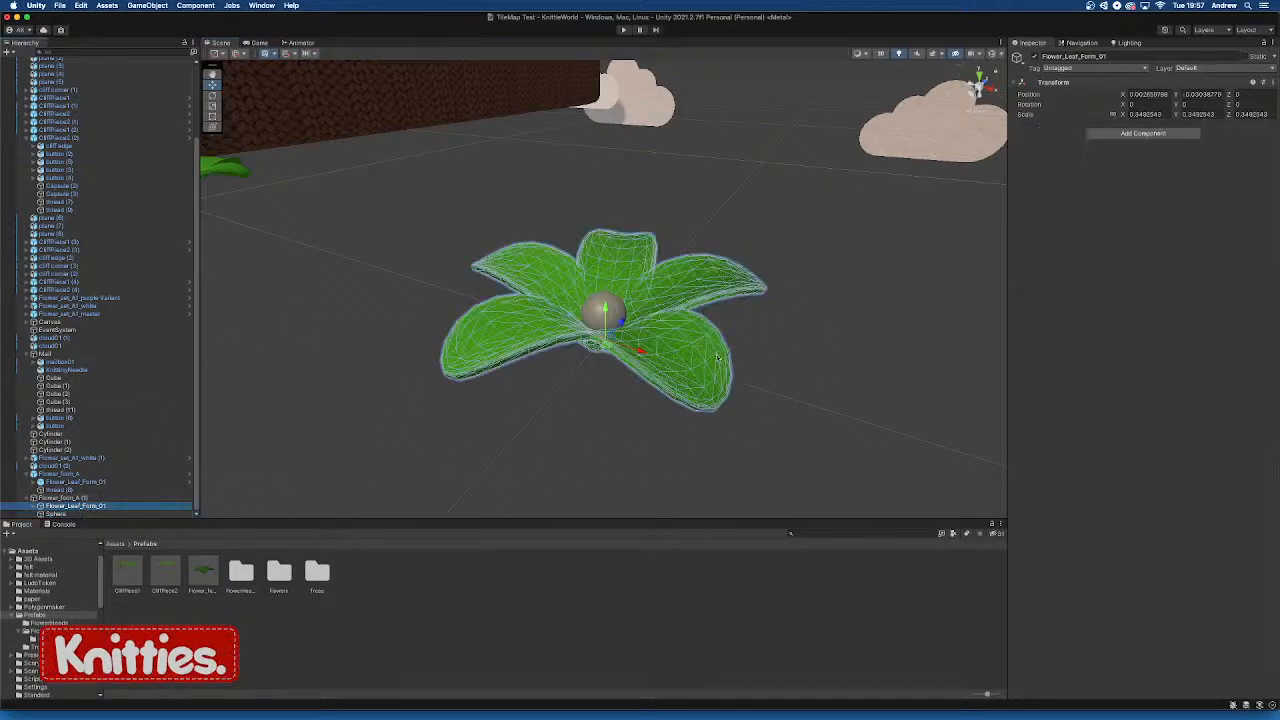
key("super+BackSpace")
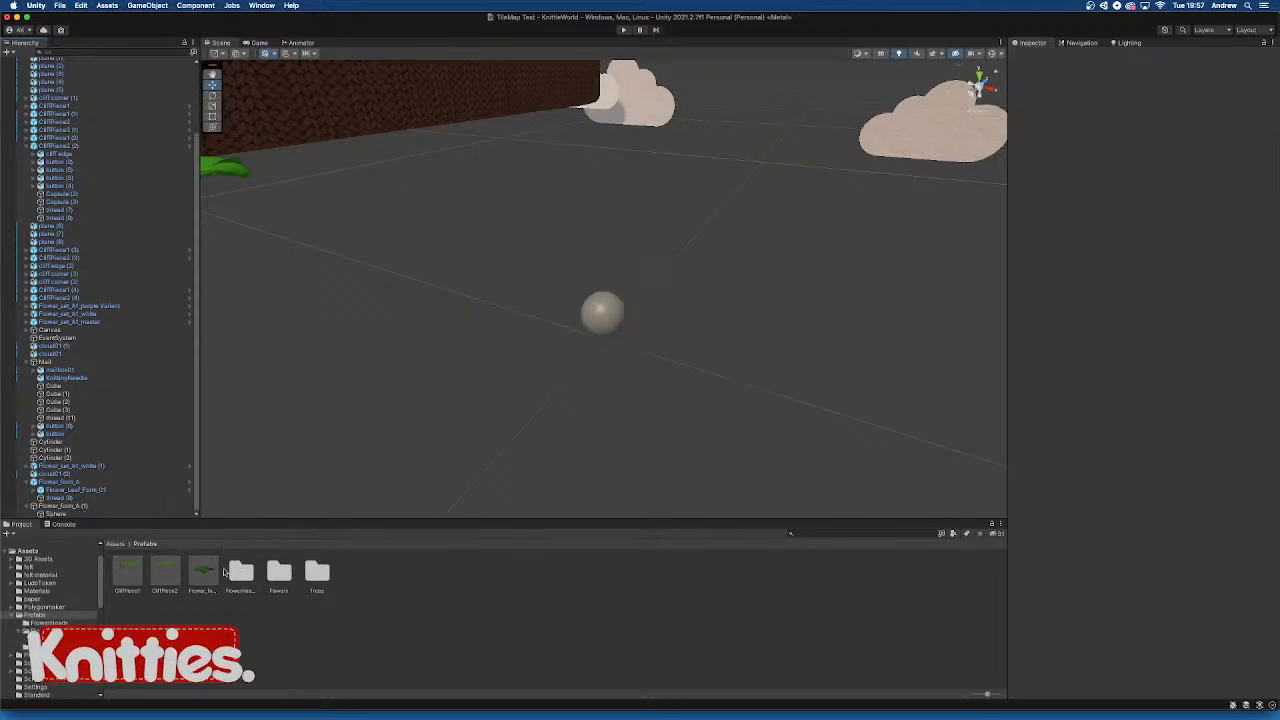
Place the leaf base prefab from Prefabs/Flowers/Bases into the scene near the sphere
double_click(280, 572)
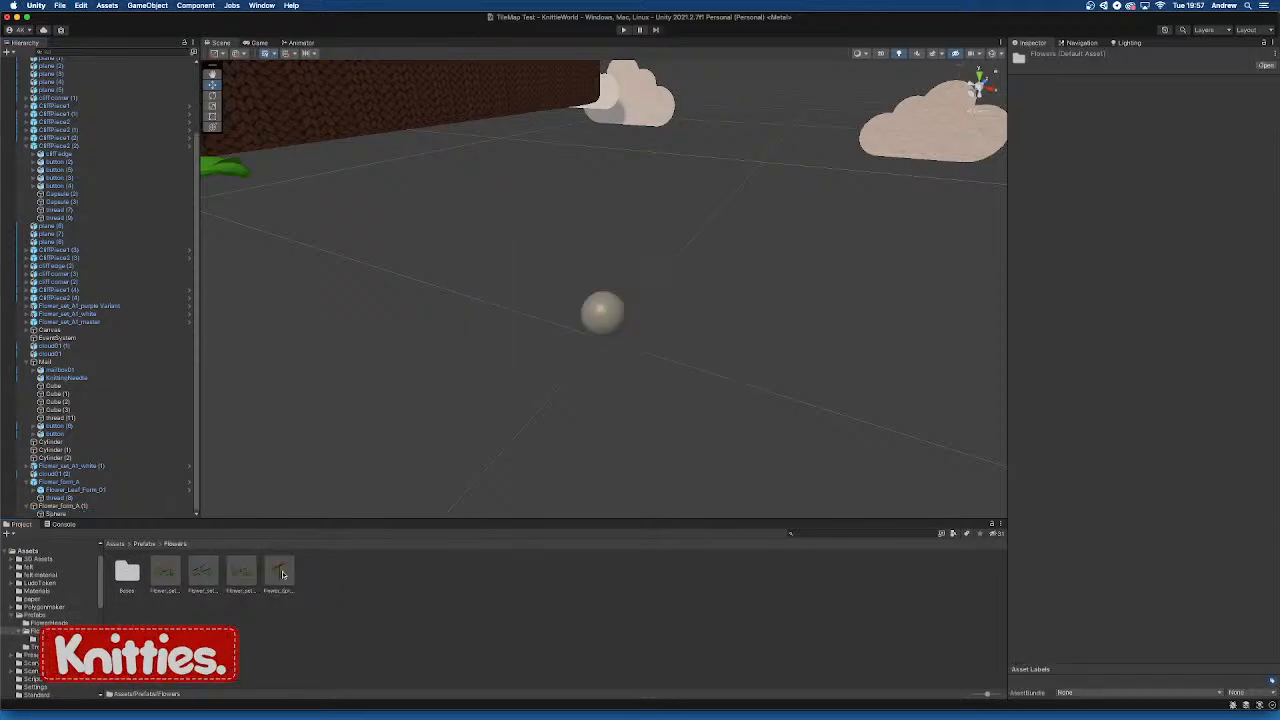
double_click(127, 570)
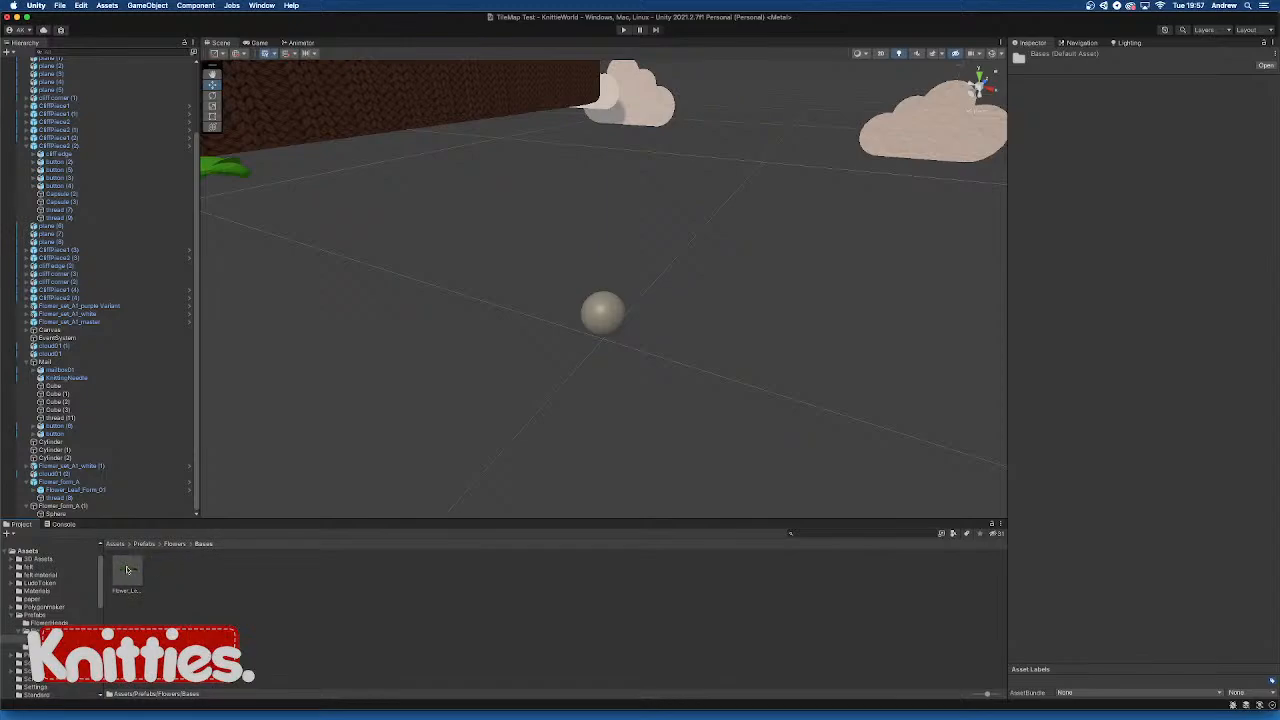
left_click_drag(127, 570, 660, 411)
key("f")
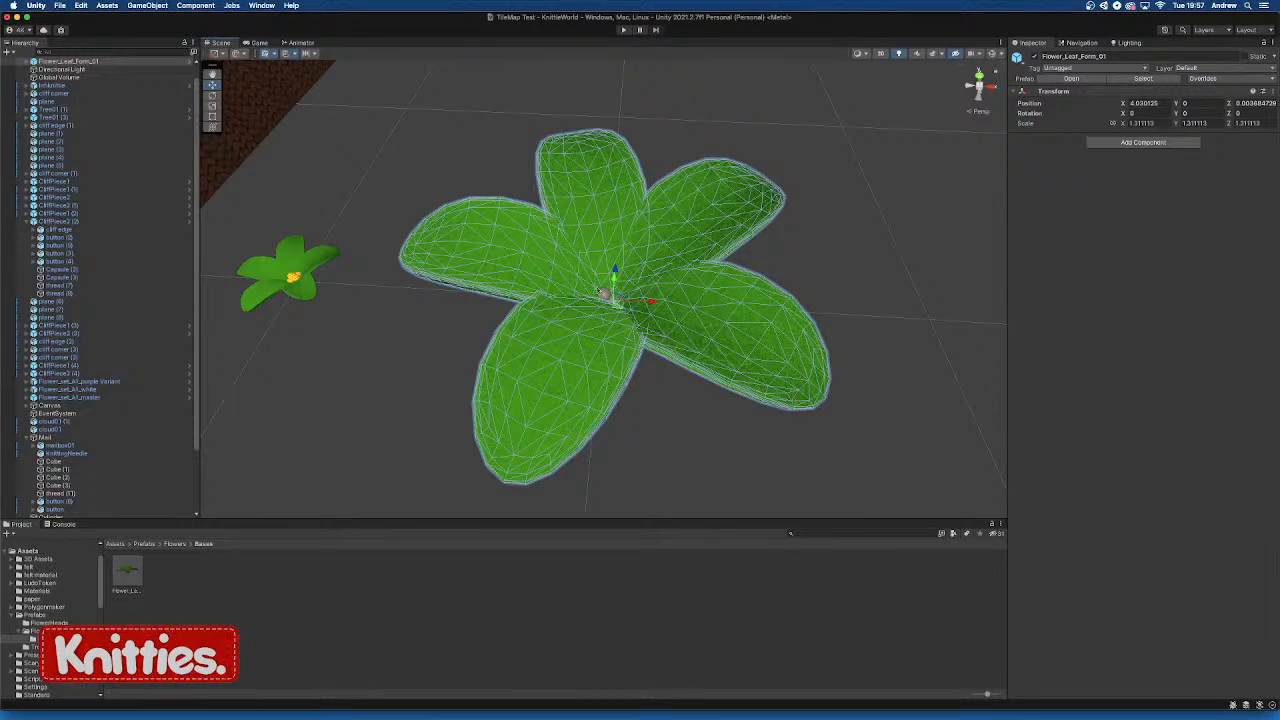
Move the new Flower_Leaf_Form_01 to position 4, 0, 0 and scale it uniformly down to about 0.364
left_click_drag(617, 304, 607, 303)
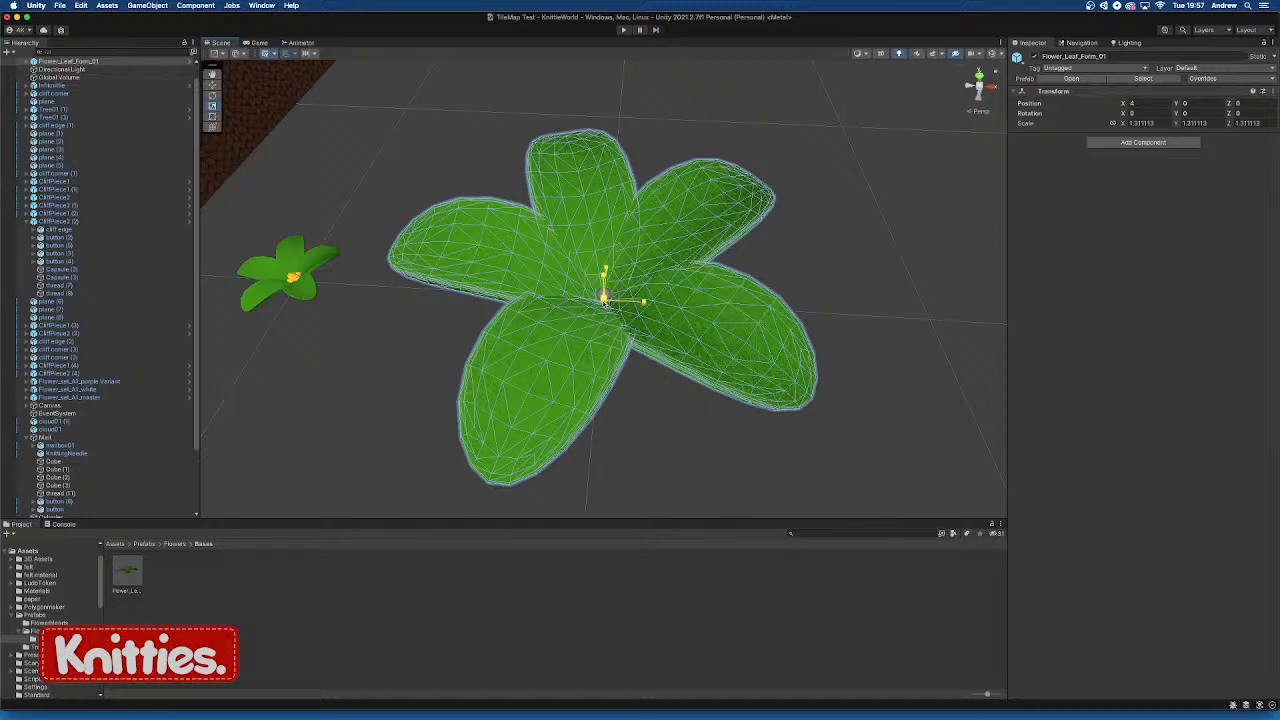
left_click_drag(604, 302, 565, 307)
key("f")
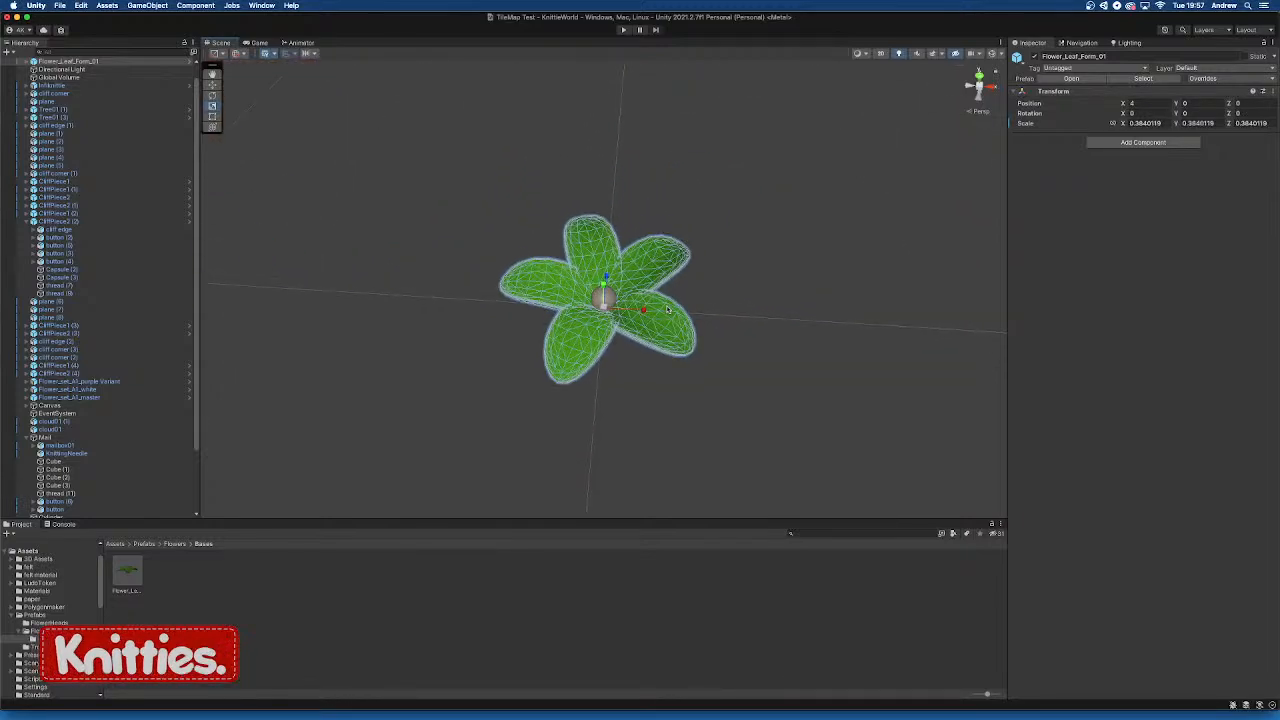
Apply the red plastic 5 material from the Assets Materials folder to the sphere
left_click(849, 366)
left_click_drag(849, 366, 610, 308, "alt")
left_click(610, 308)
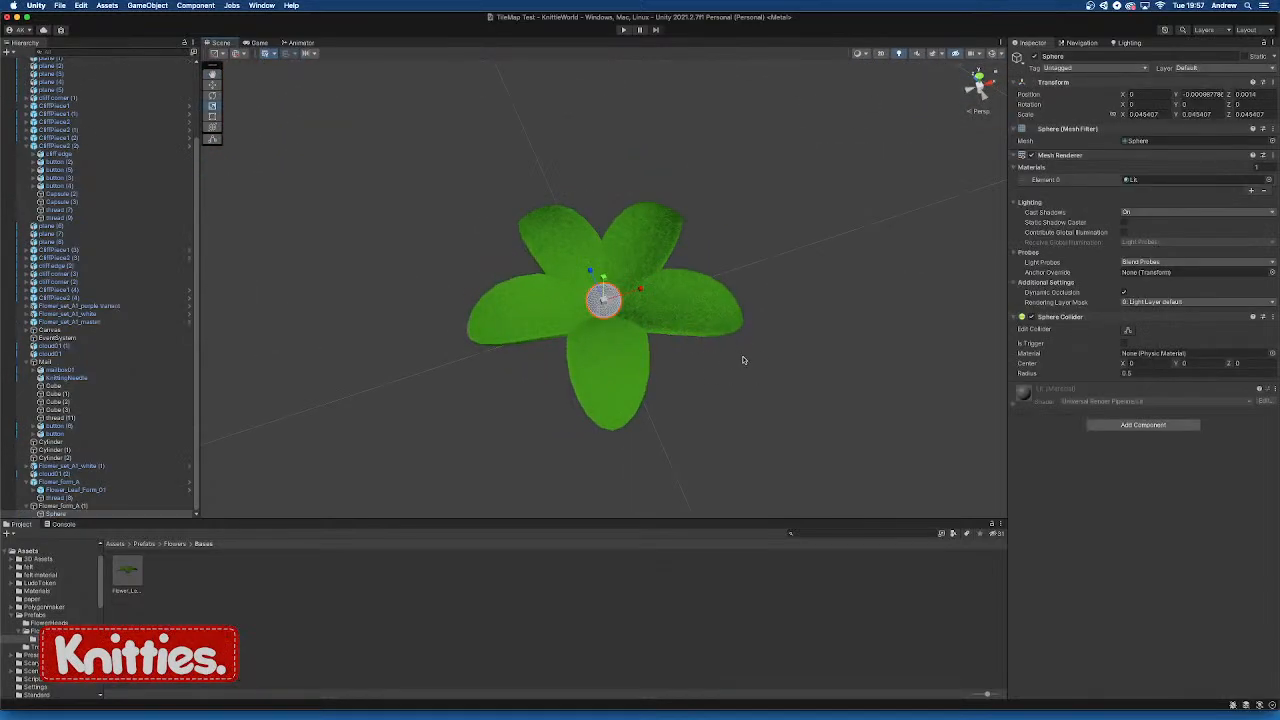
left_click(115, 543)
left_click(594, 574)
double_click(594, 574)
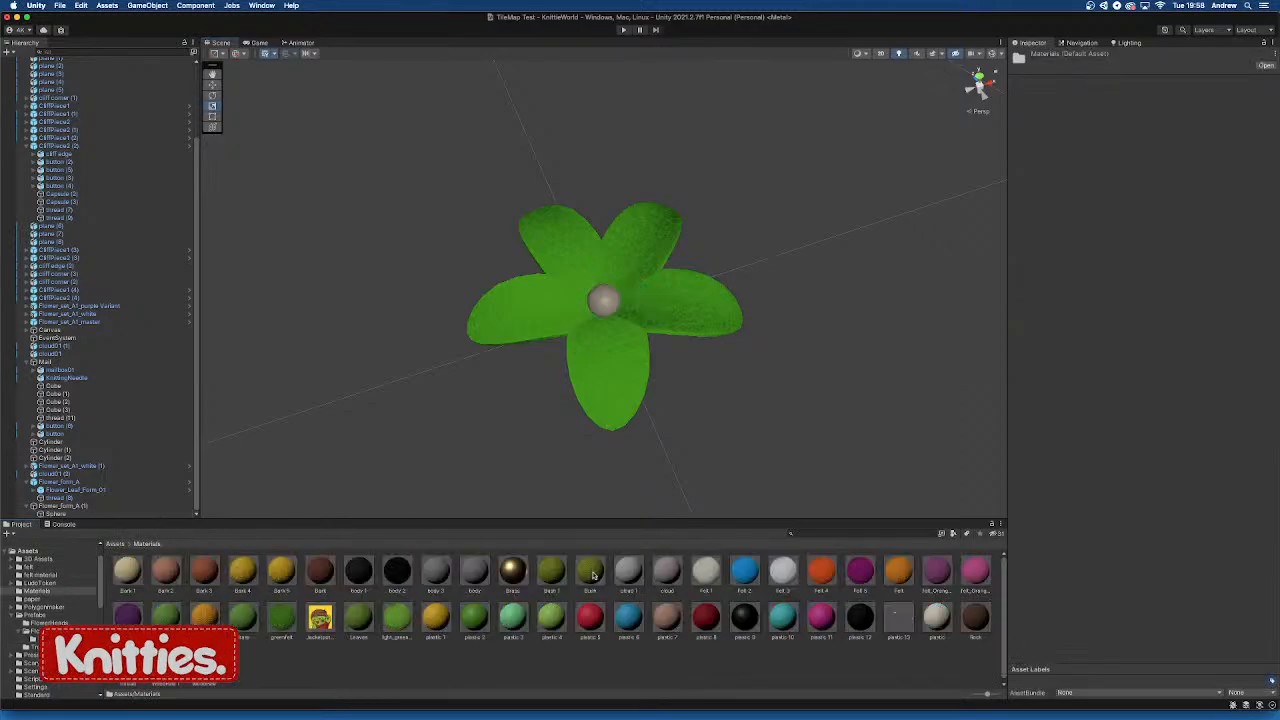
left_click_drag(592, 623, 604, 301)
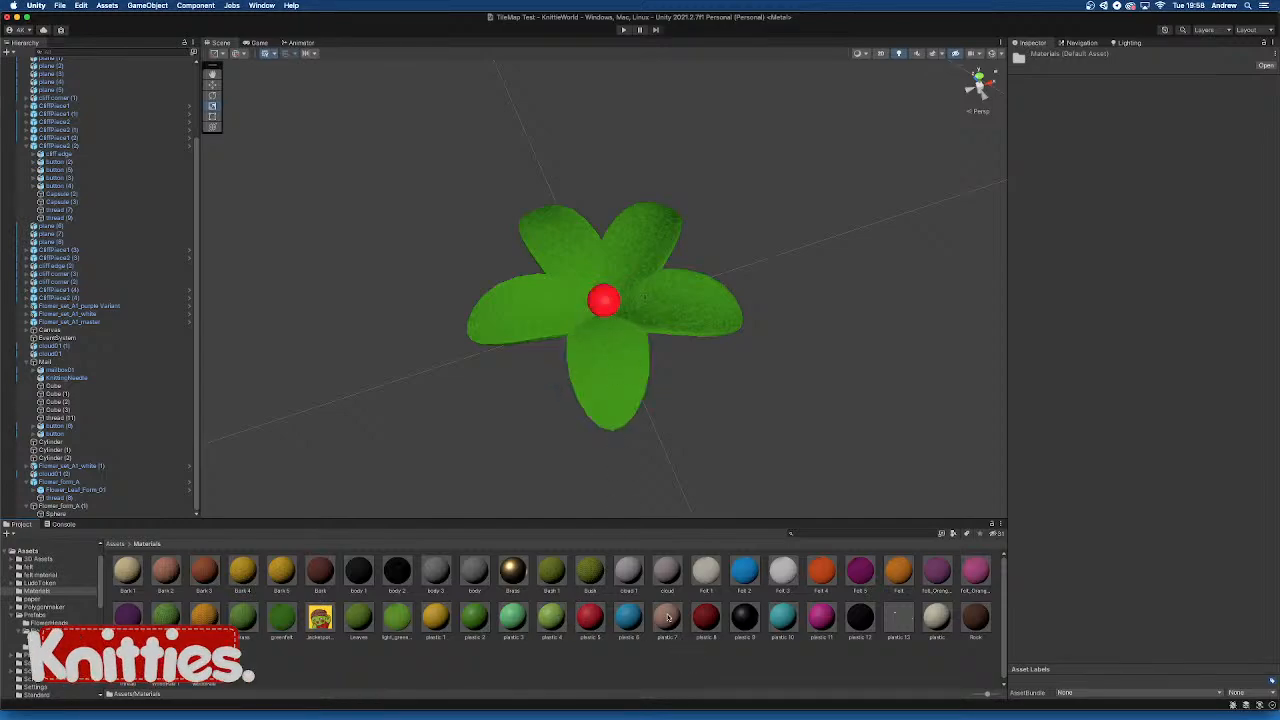
Replace the sphere's material with the yellow plastic 1 material
left_click_drag(434, 620, 590, 373)
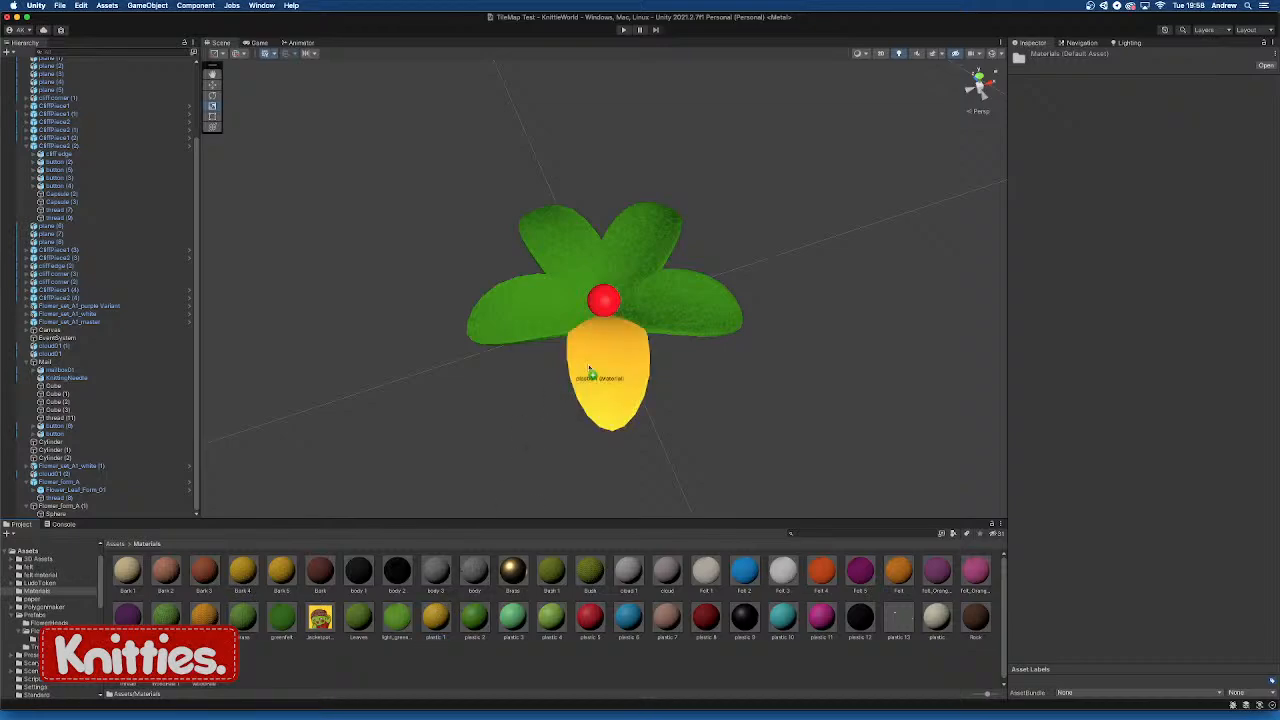
left_click_drag(607, 303, 605, 302)
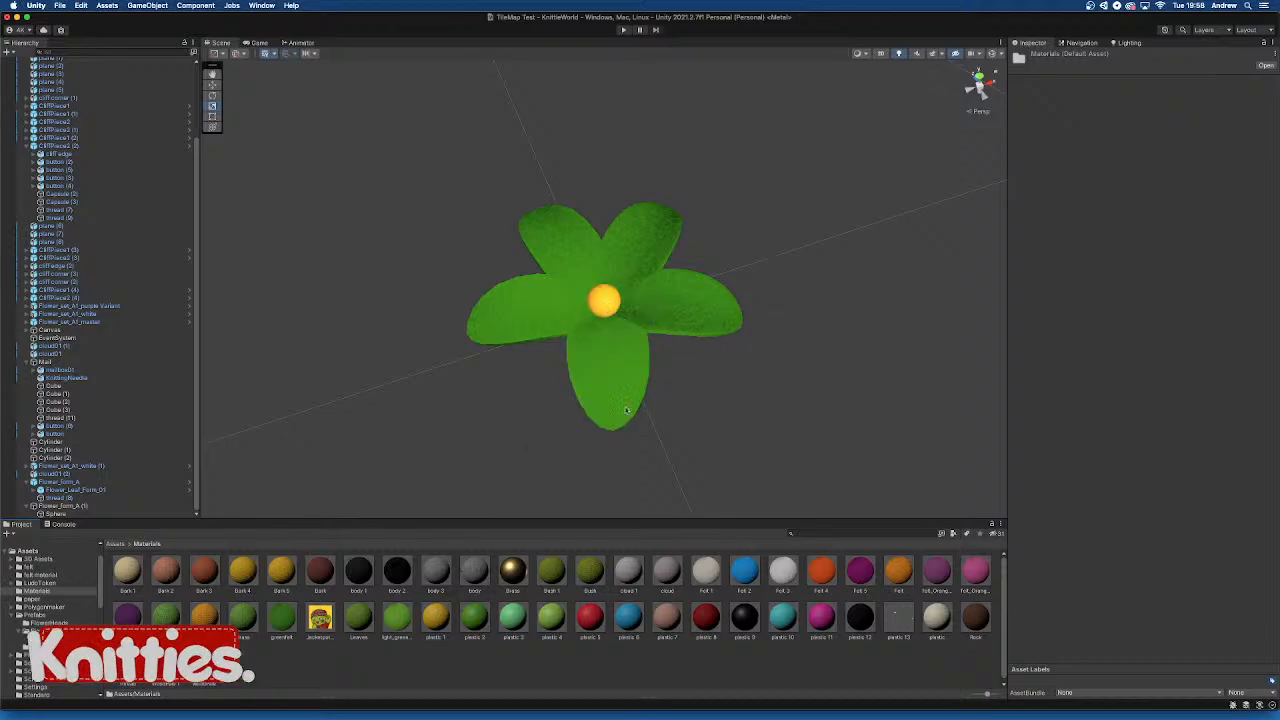
scroll(815, 338, "down", 5)
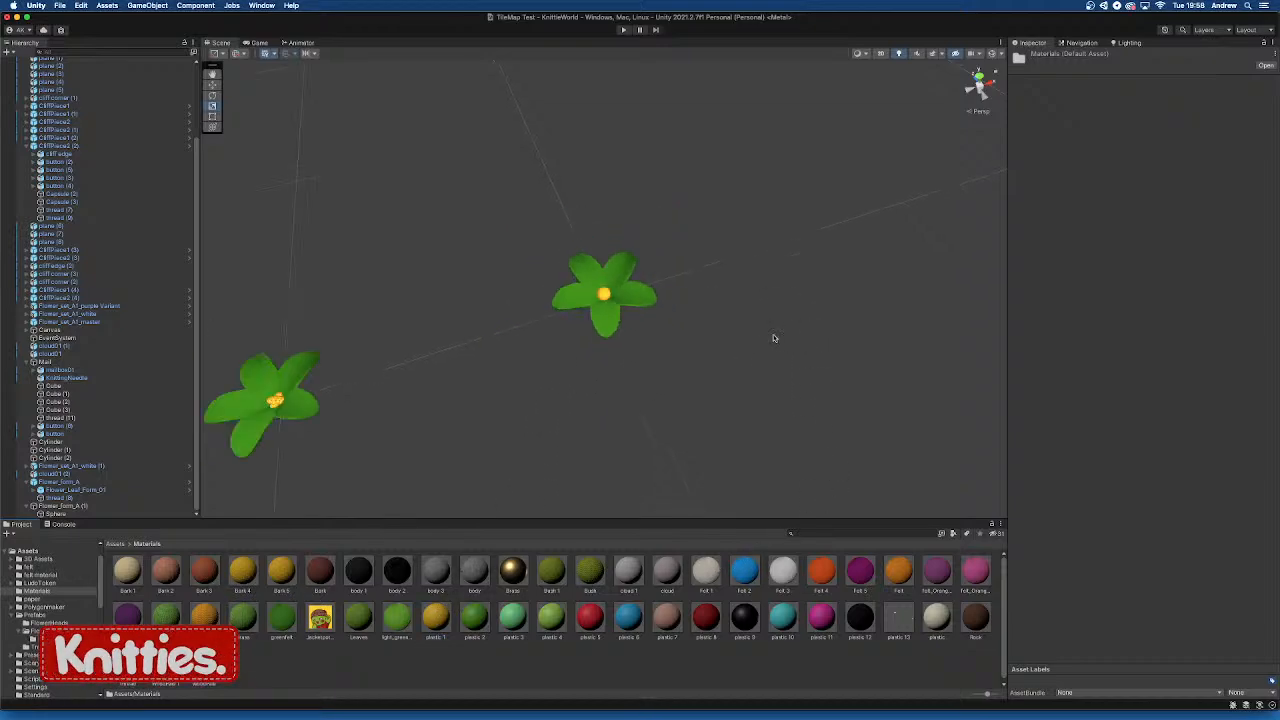
Apply the white Felt 3 material to all five petals of the new flower
left_click_drag(752, 274, 654, 360, "alt")
scroll(654, 362, "up", 5)
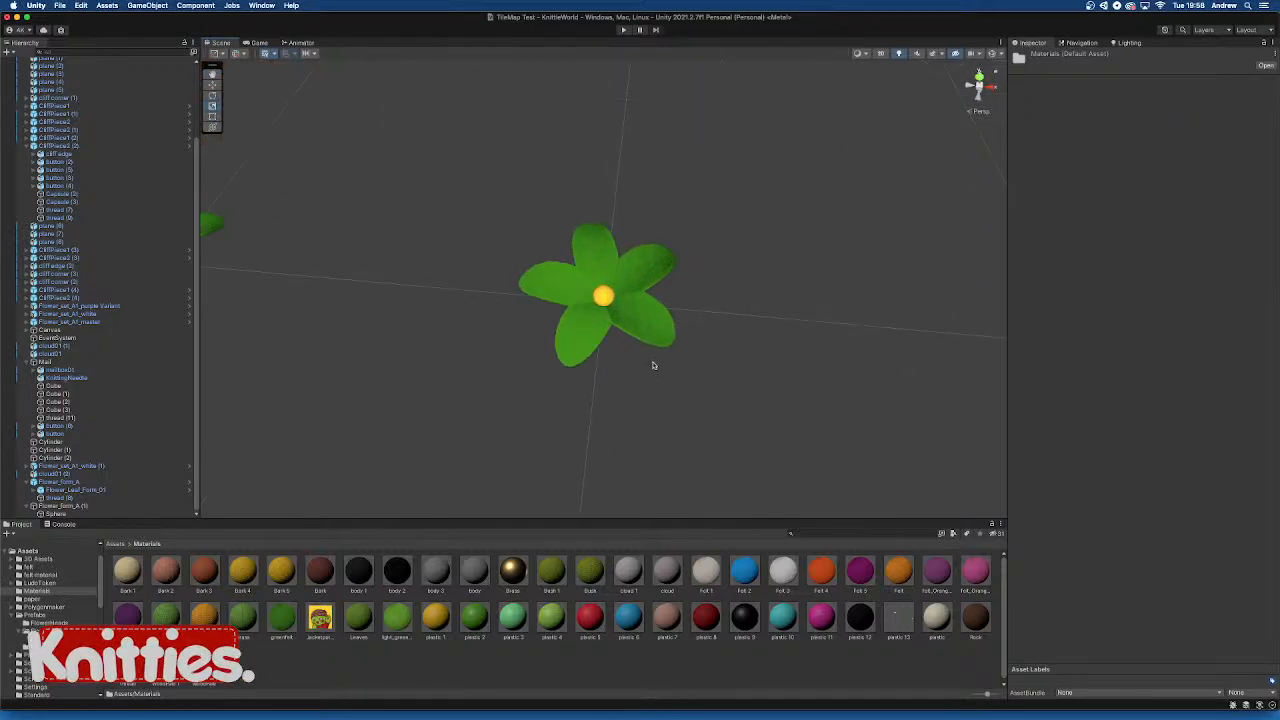
left_click_drag(739, 473, 651, 338)
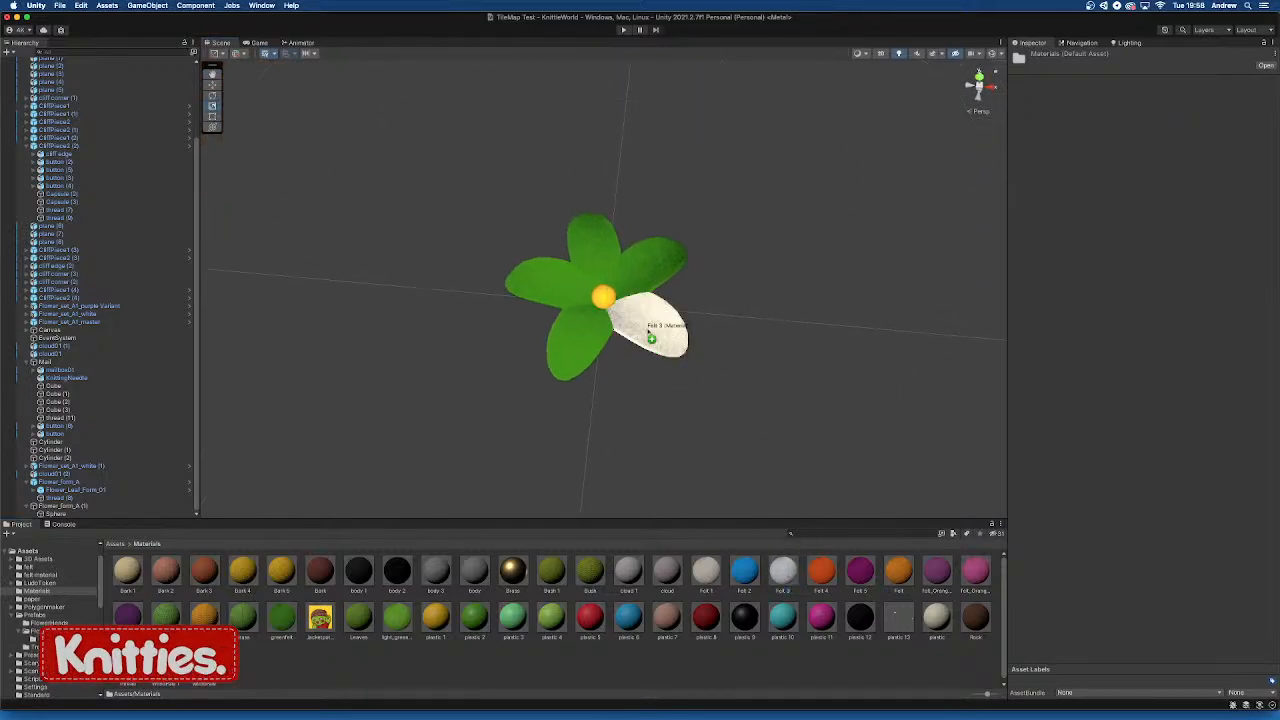
left_click_drag(783, 570, 650, 262)
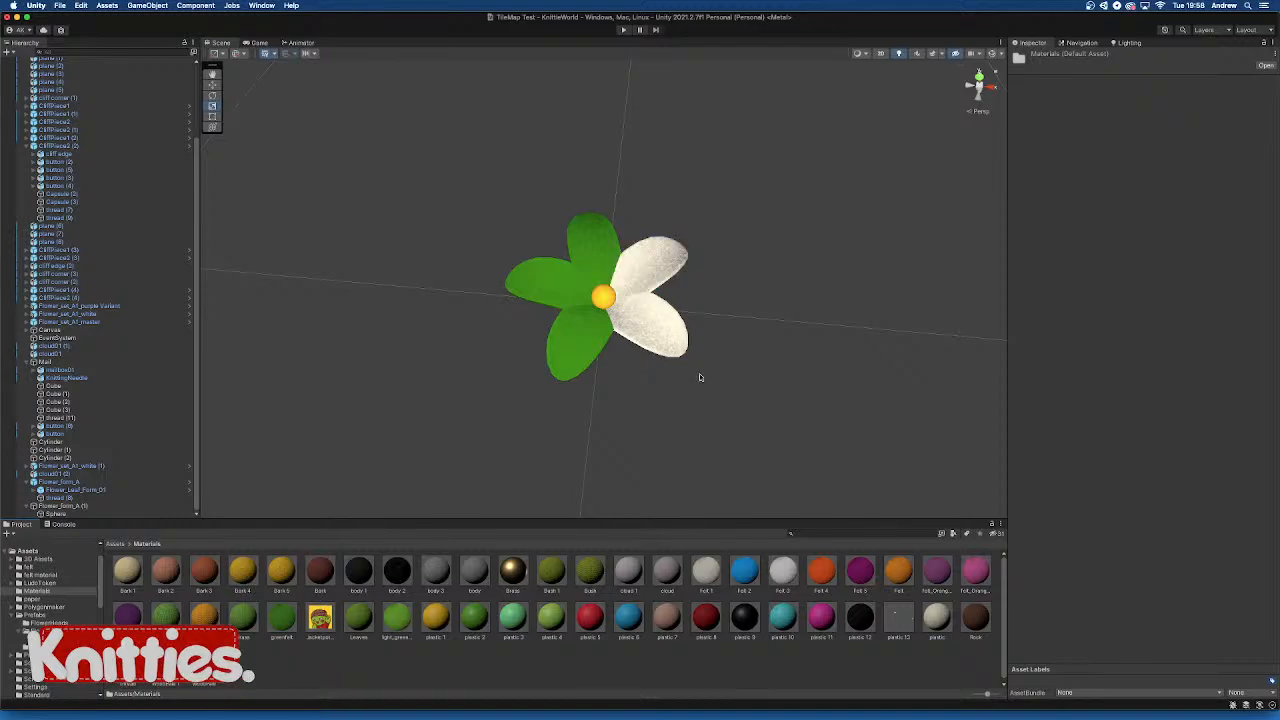
left_click_drag(619, 341, 592, 250)
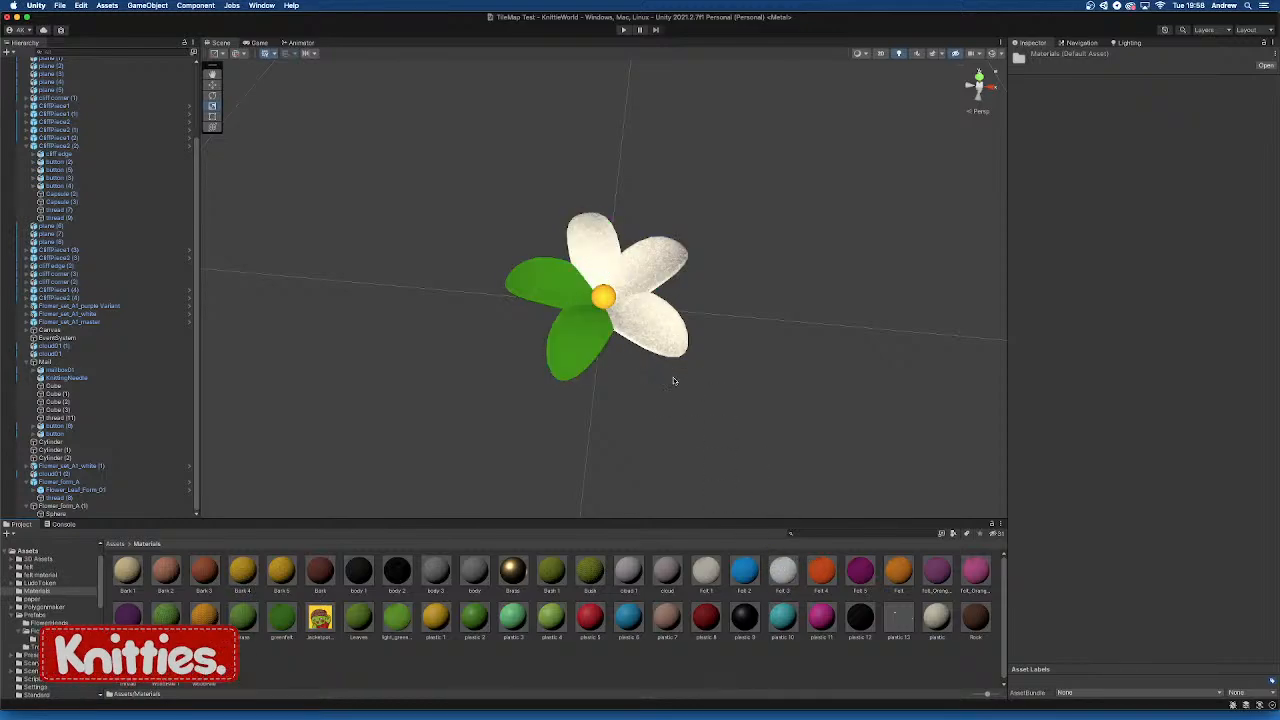
left_click_drag(770, 557, 545, 280)
left_click_drag(684, 470, 580, 336)
scroll(662, 317, "down", 5)
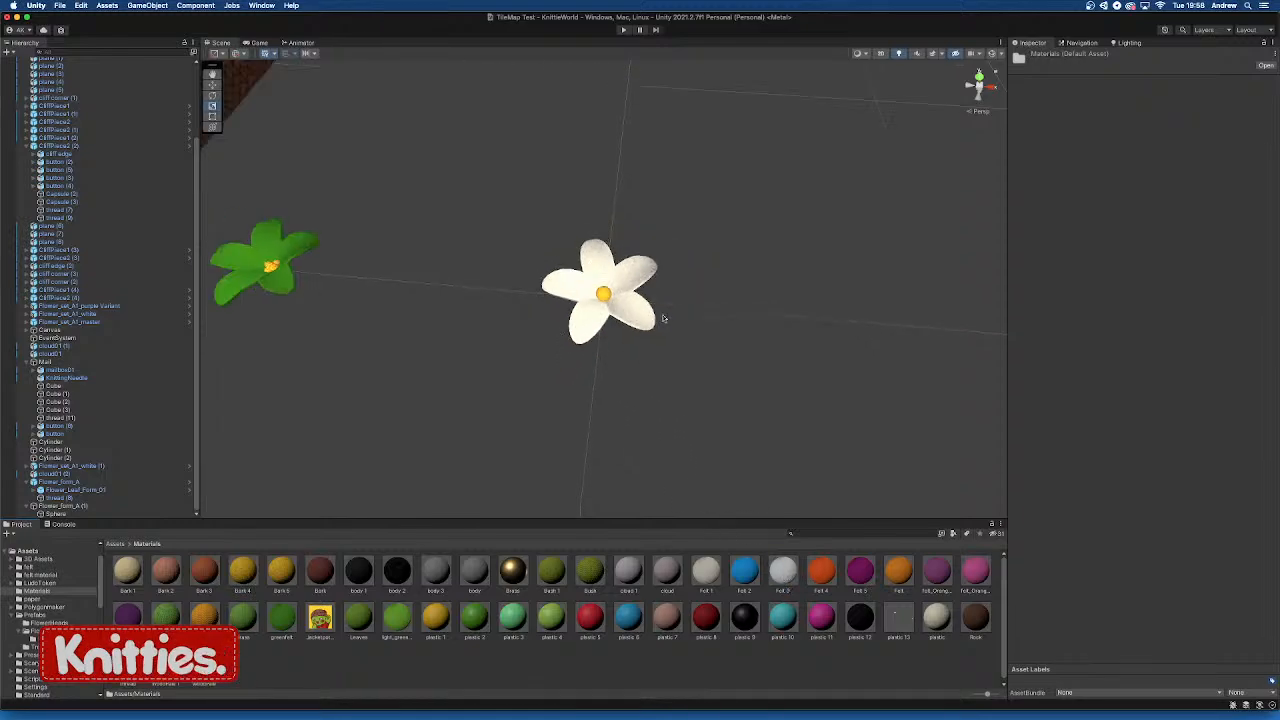
Parent the root-level Flower_Leaf_Form_01 under Flower_form_A (1), alongside its sphere, and collapse the group
left_click_drag(663, 314, 654, 257, "alt")
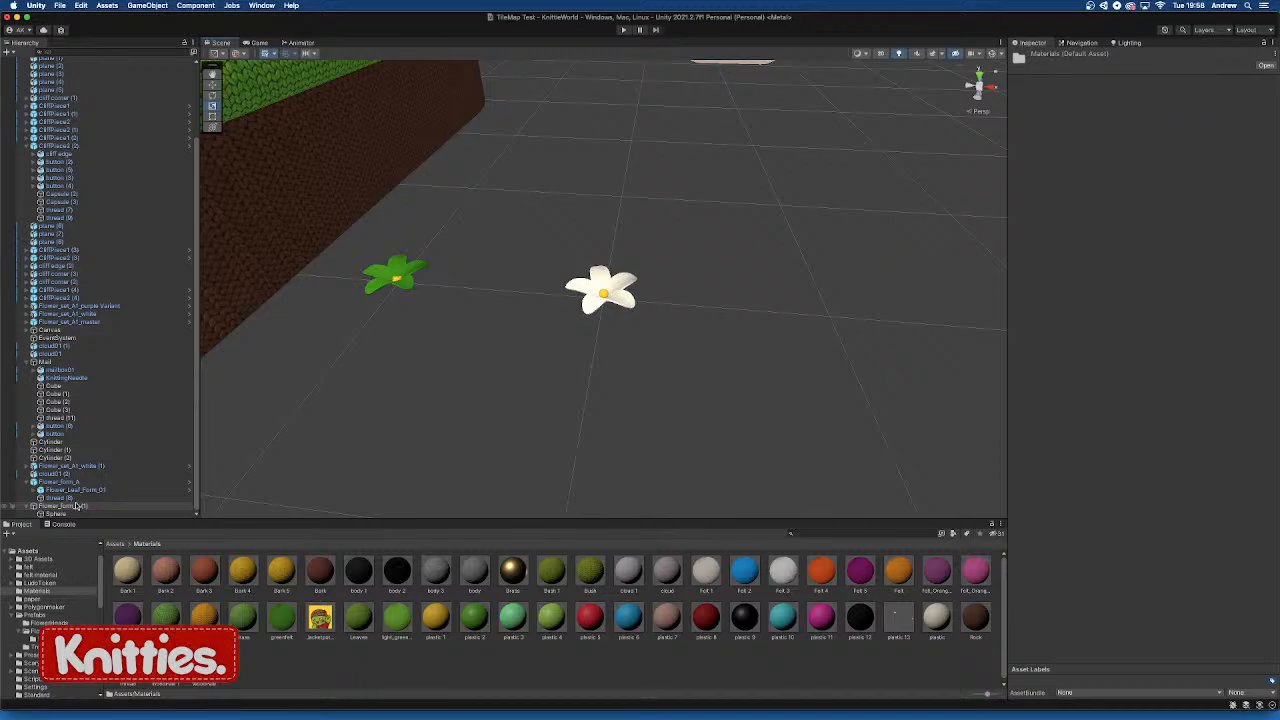
left_click(76, 506)
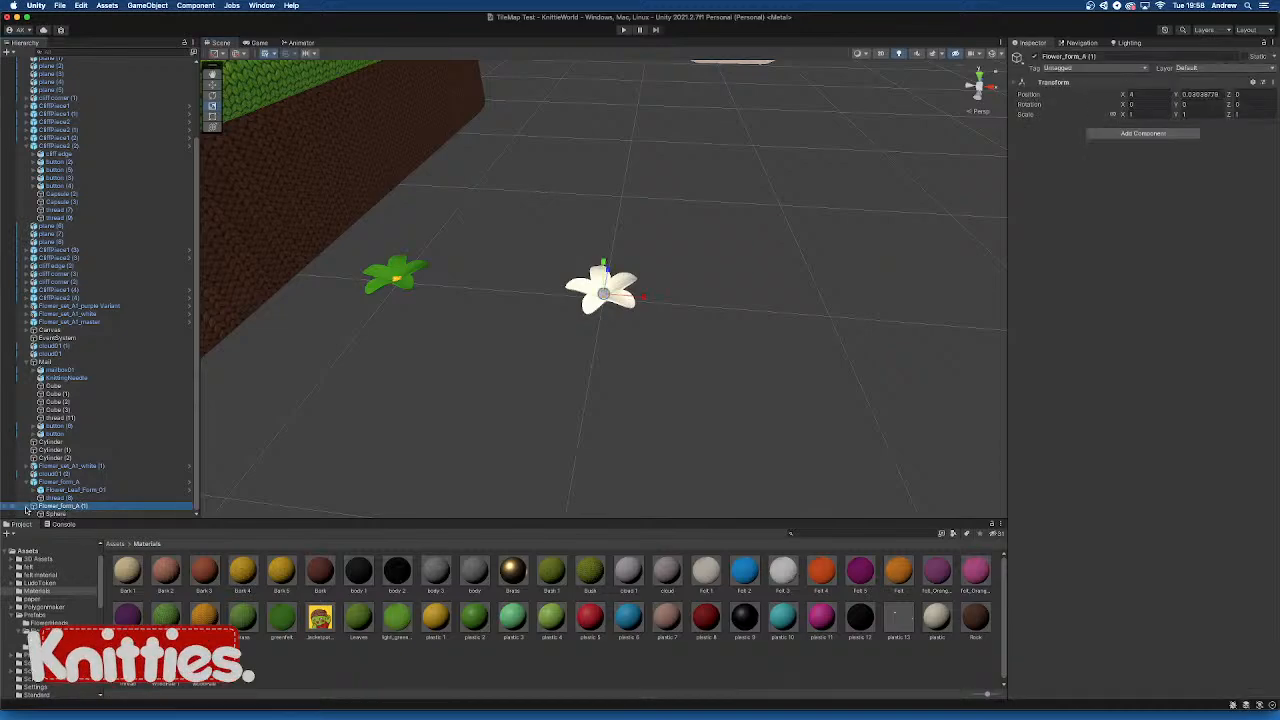
left_click(60, 490)
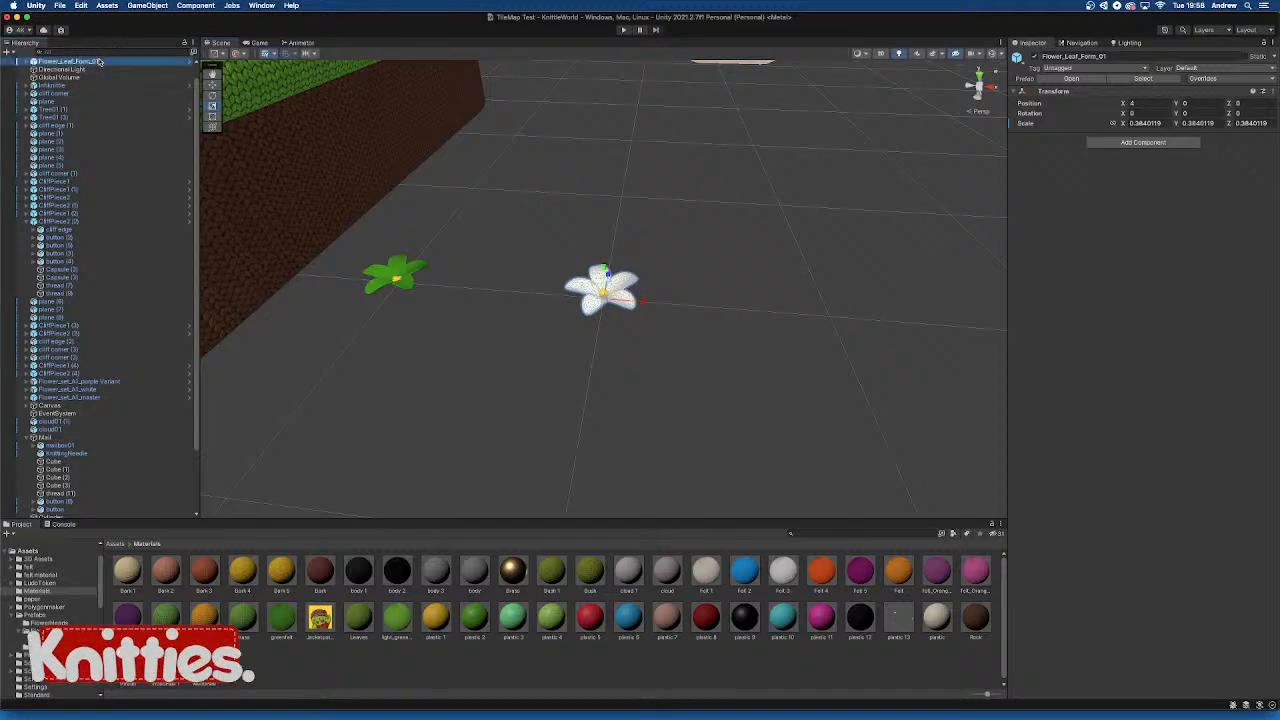
left_click_drag(121, 559, 63, 497)
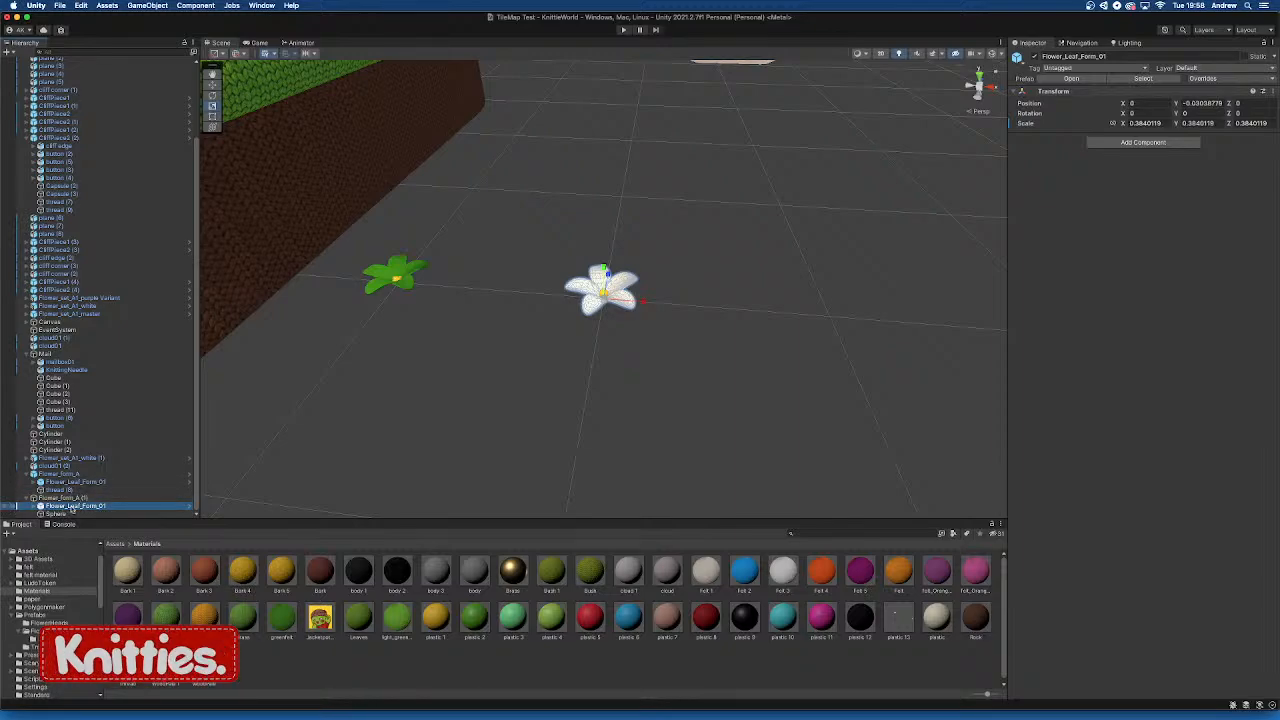
left_click(27, 499)
Rename the Flower_form_A (1) object as Flower_form_B
left_click(81, 514)
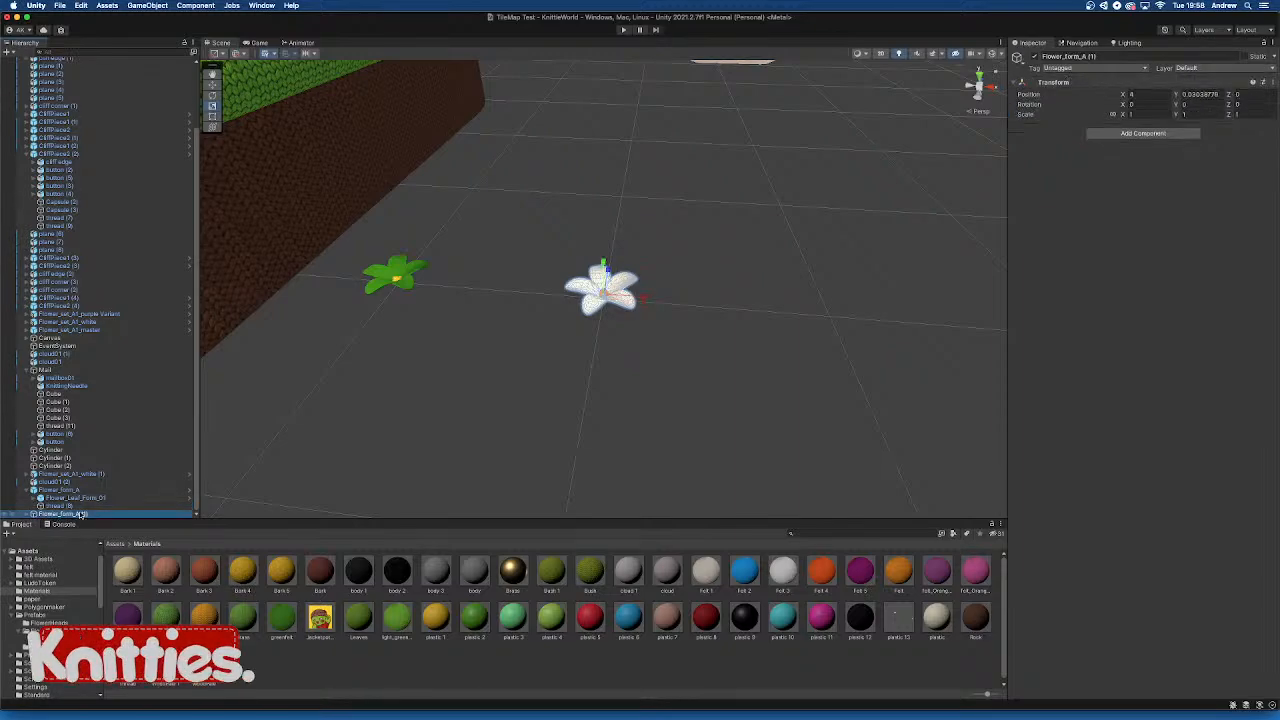
left_click(1097, 57)
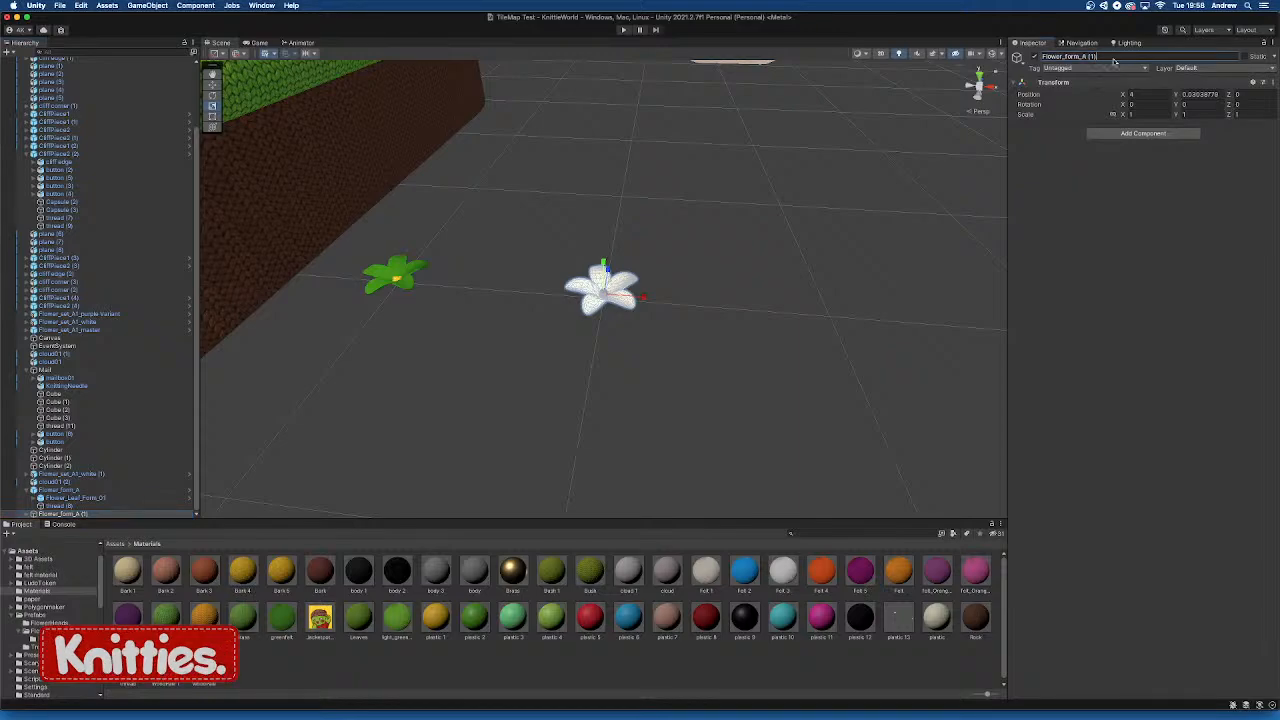
key("BackSpace")
key("BackSpace")
key("BackSpace")
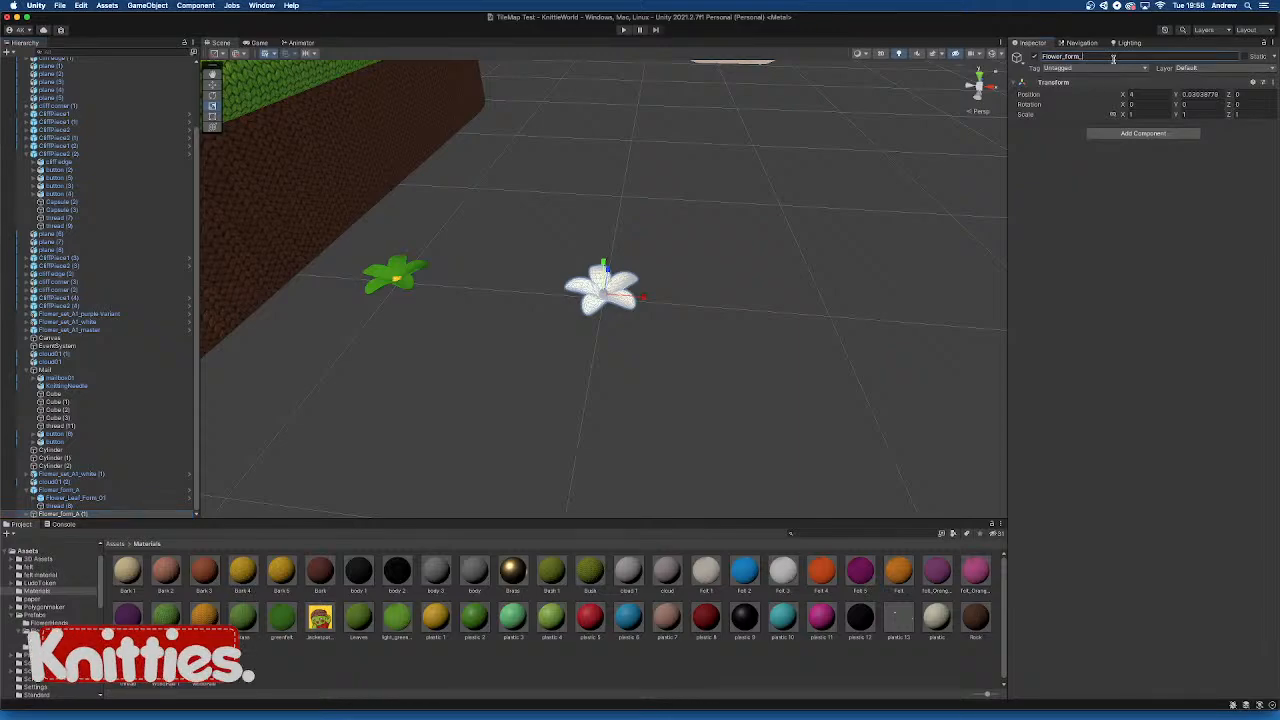
type("B")
key("Return")
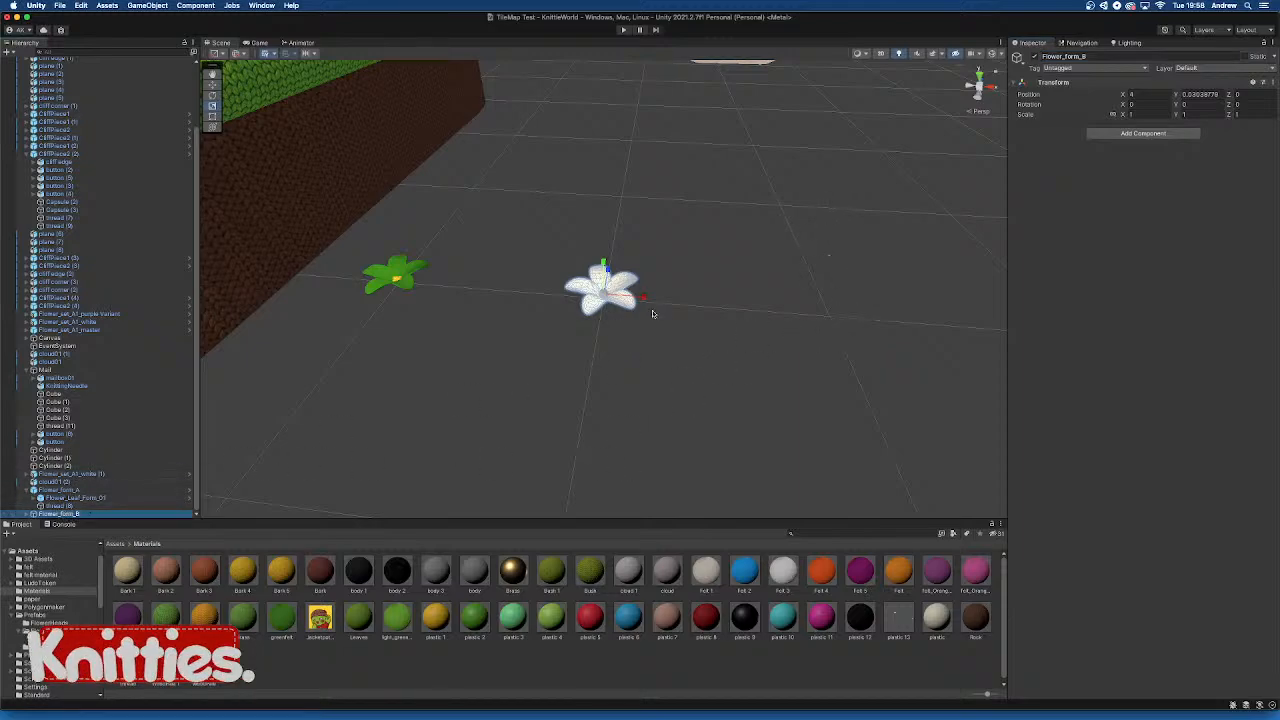
Save the Flower_form_B object as a prefab in the Assets folder
left_click(667, 352)
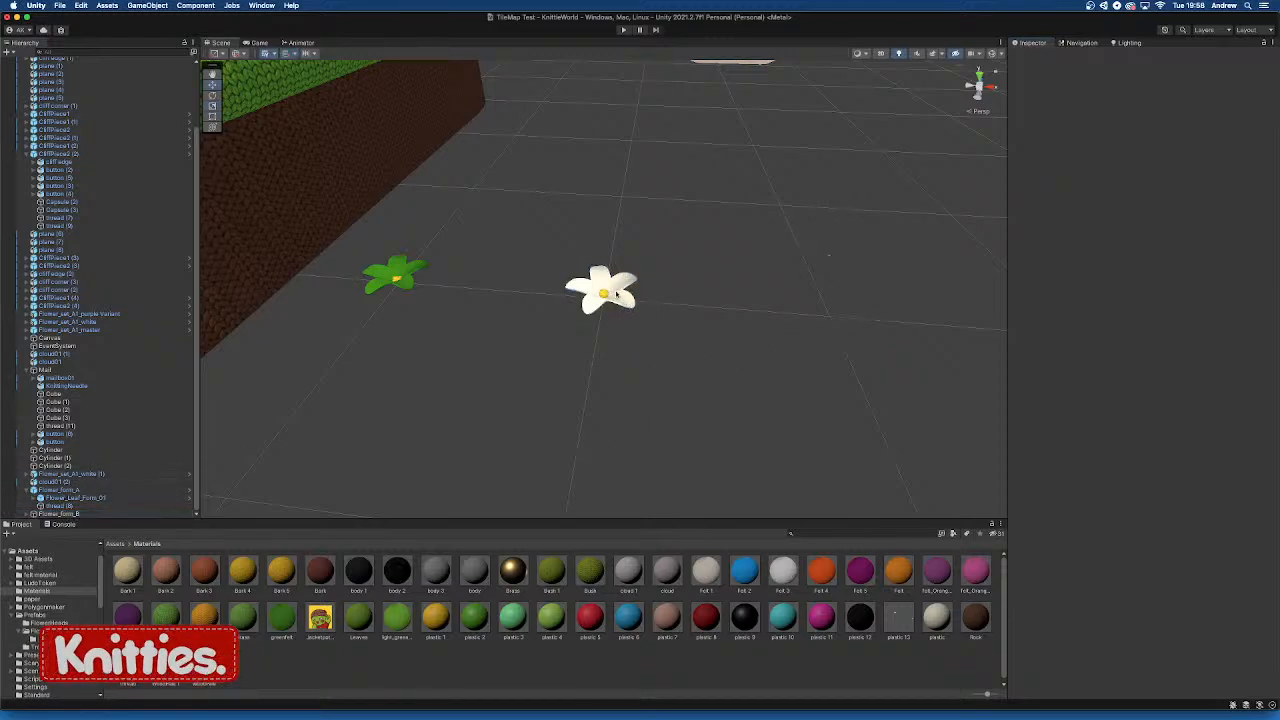
left_click(617, 293)
left_click(168, 505)
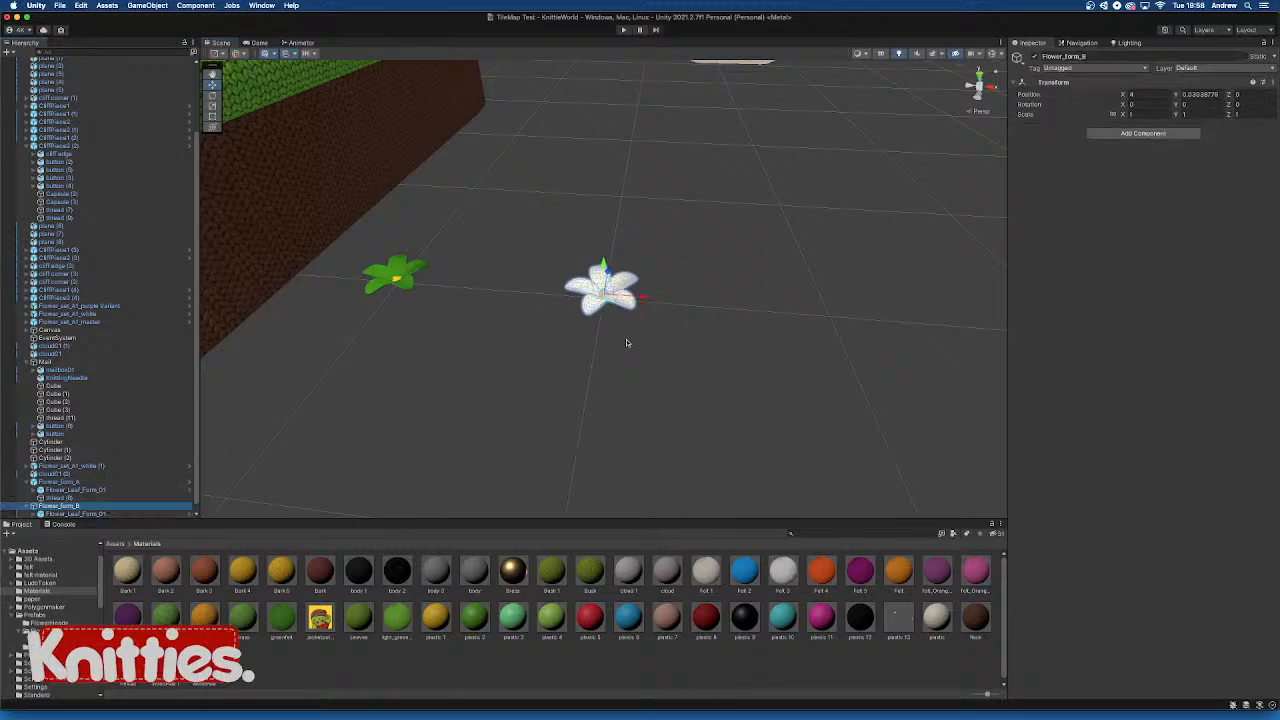
left_click_drag(626, 340, 593, 364, "alt")
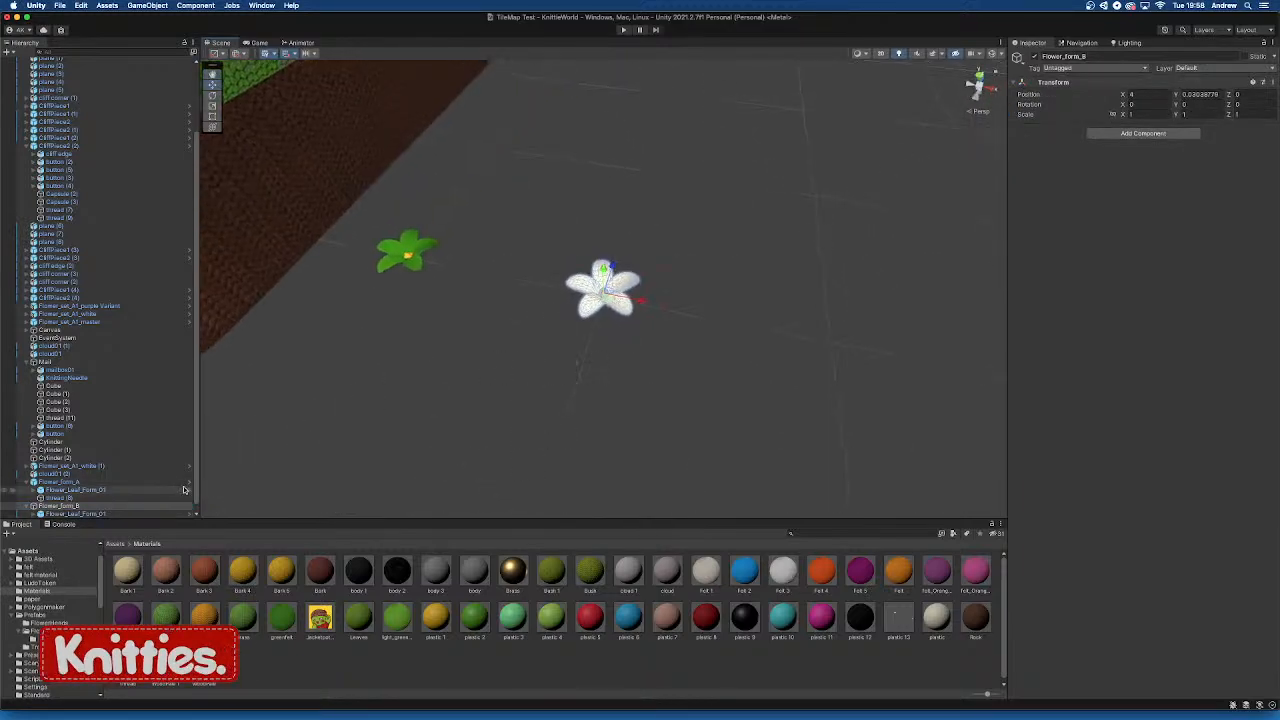
left_click(115, 543)
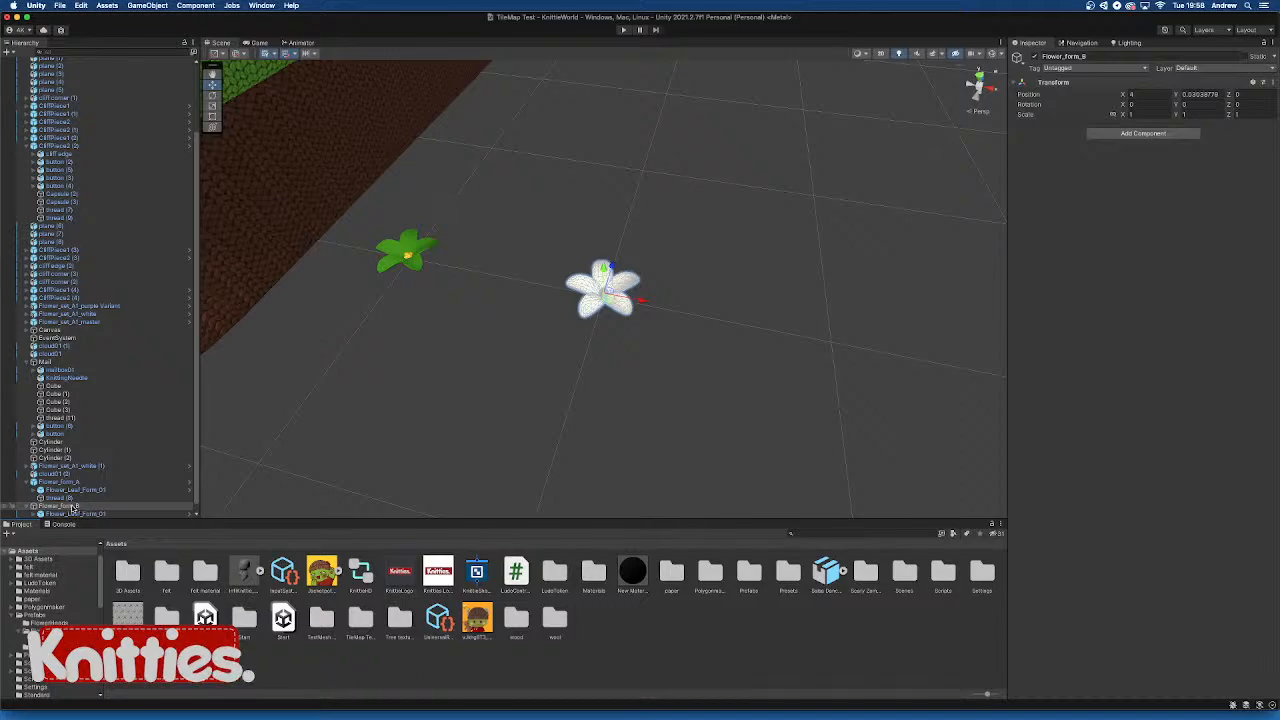
left_click_drag(794, 646, 794, 646)
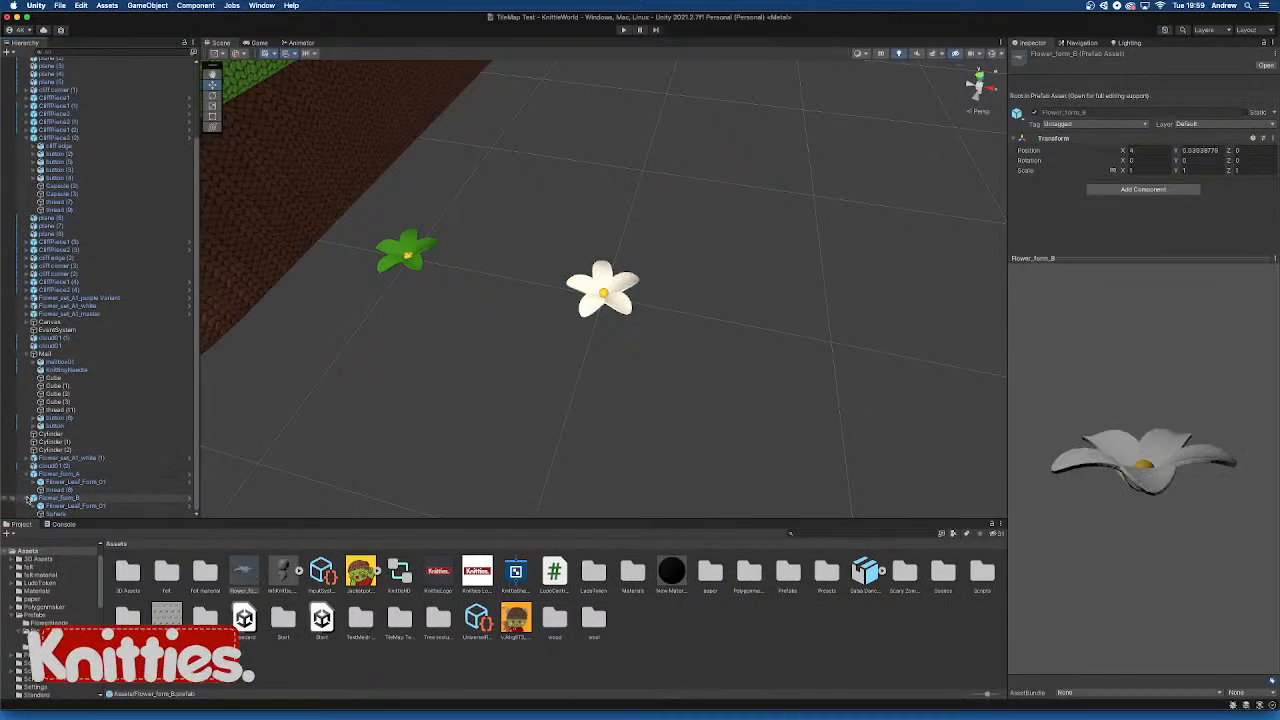
Delete both the green and white flower instances standing beside the cliff from the scene
left_click_drag(454, 362, 531, 266, "alt")
left_click_drag(712, 190, 309, 424)
key("Delete")
Place the Flower_form_B prefab on the knitted grass near the tree trunk, behind the dark green button
scroll(577, 351, "down", 8)
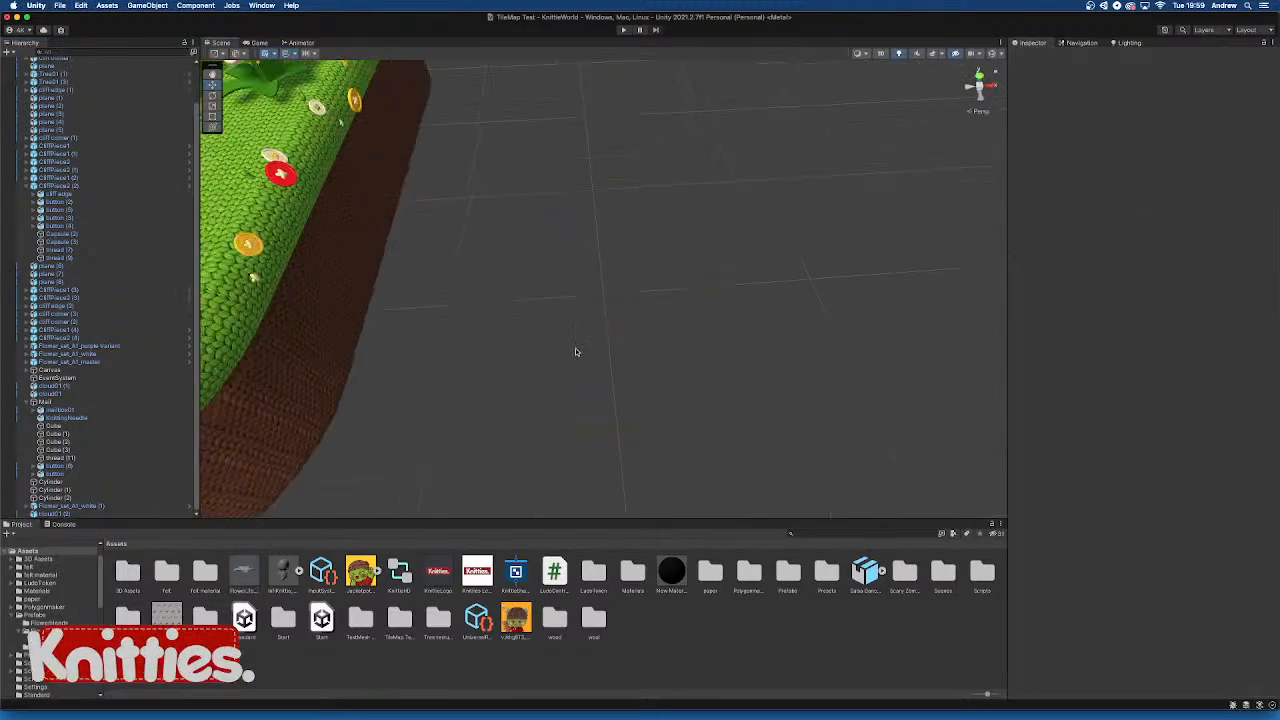
left_click_drag(499, 282, 592, 286, "alt")
scroll(652, 222, "up", 8)
scroll(597, 315, "up", 6)
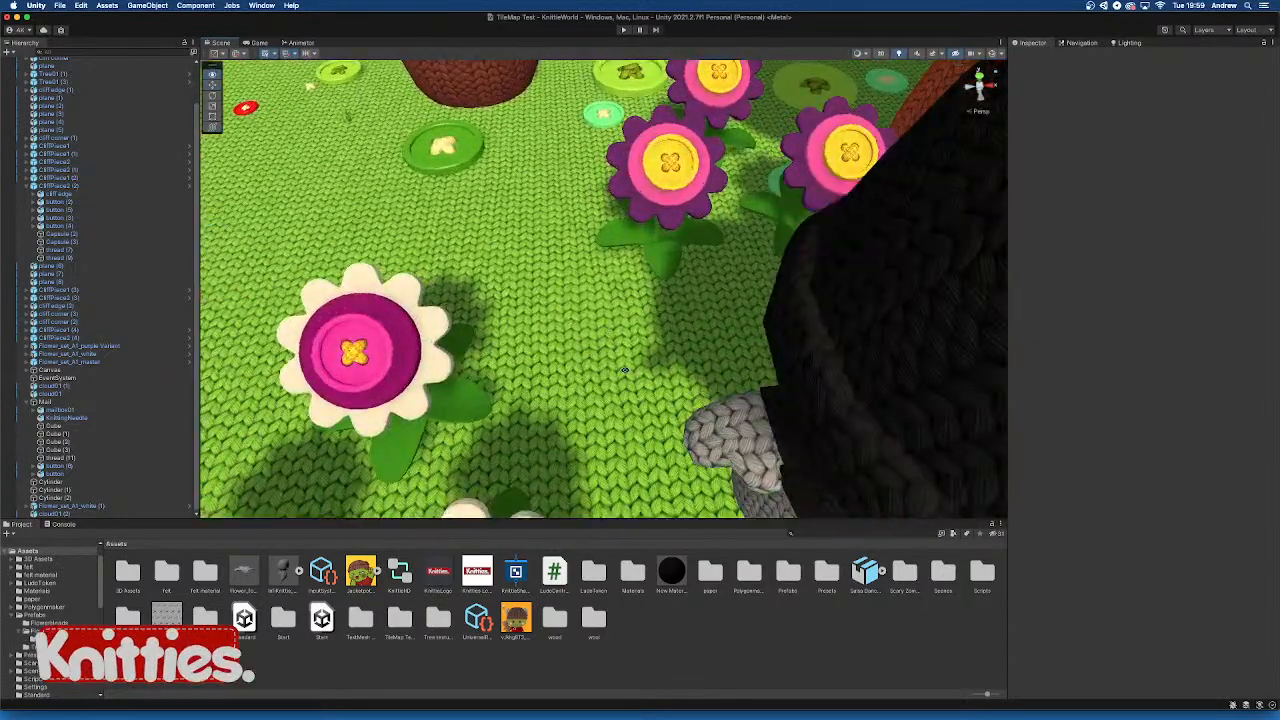
left_click_drag(625, 370, 674, 345, "alt")
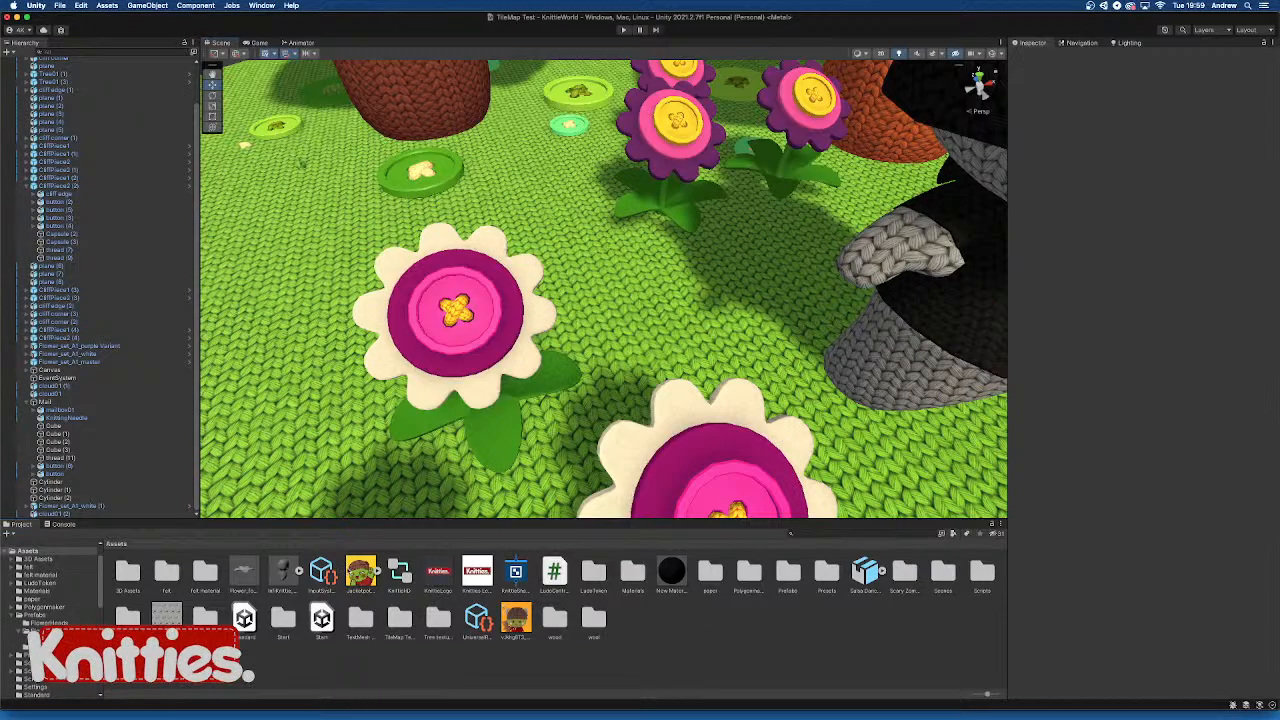
left_click_drag(244, 572, 495, 135)
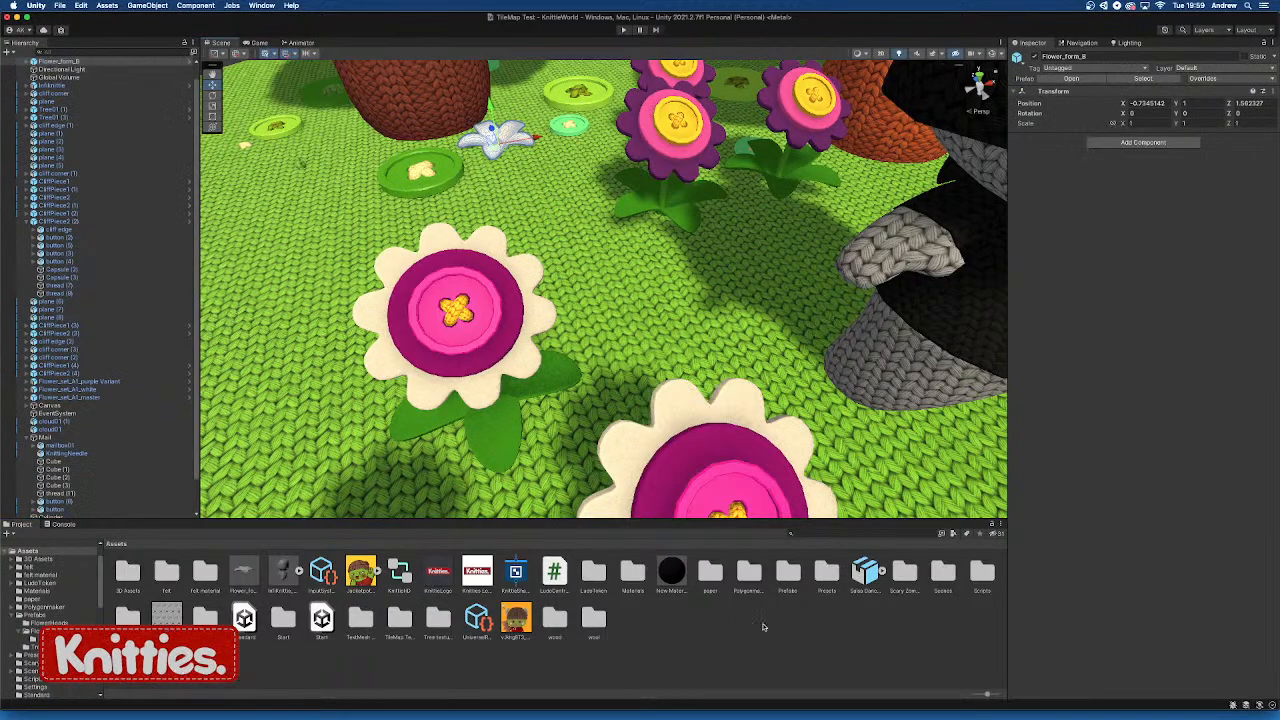
Move the Flower_form_B prefab into the Prefabs folder and place Flower_form_A from there beside the white flower
left_click(822, 632)
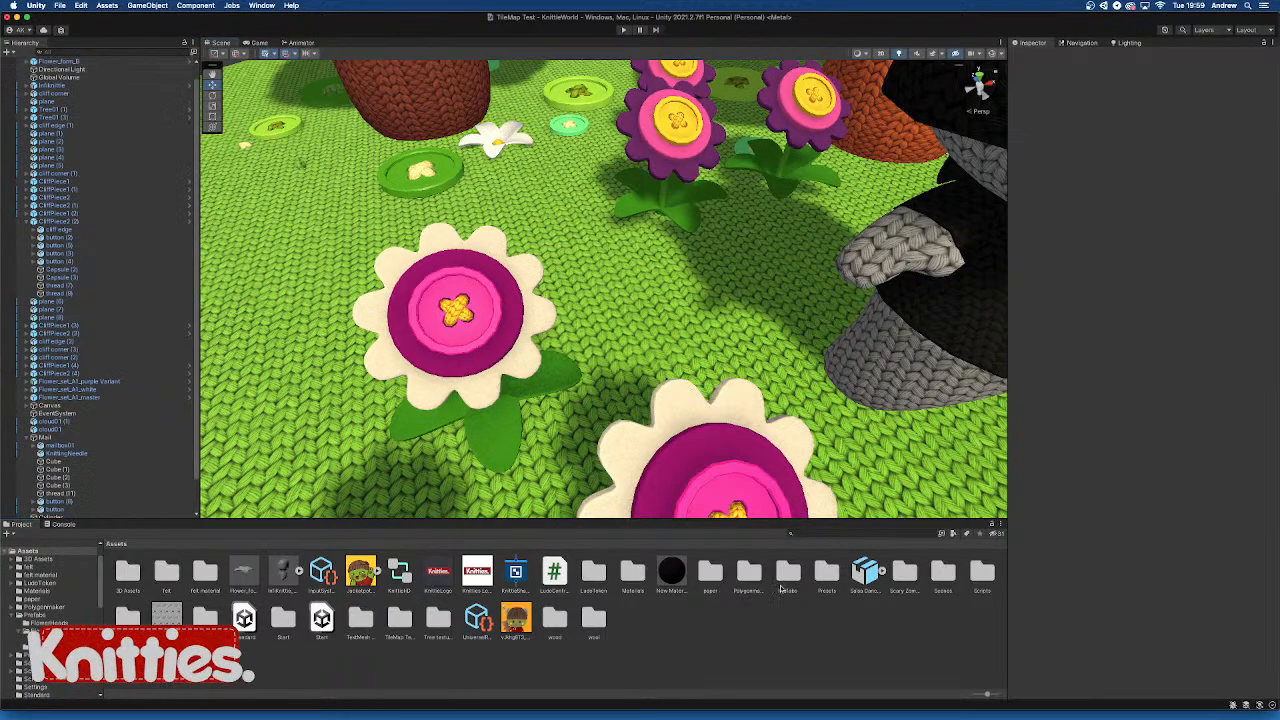
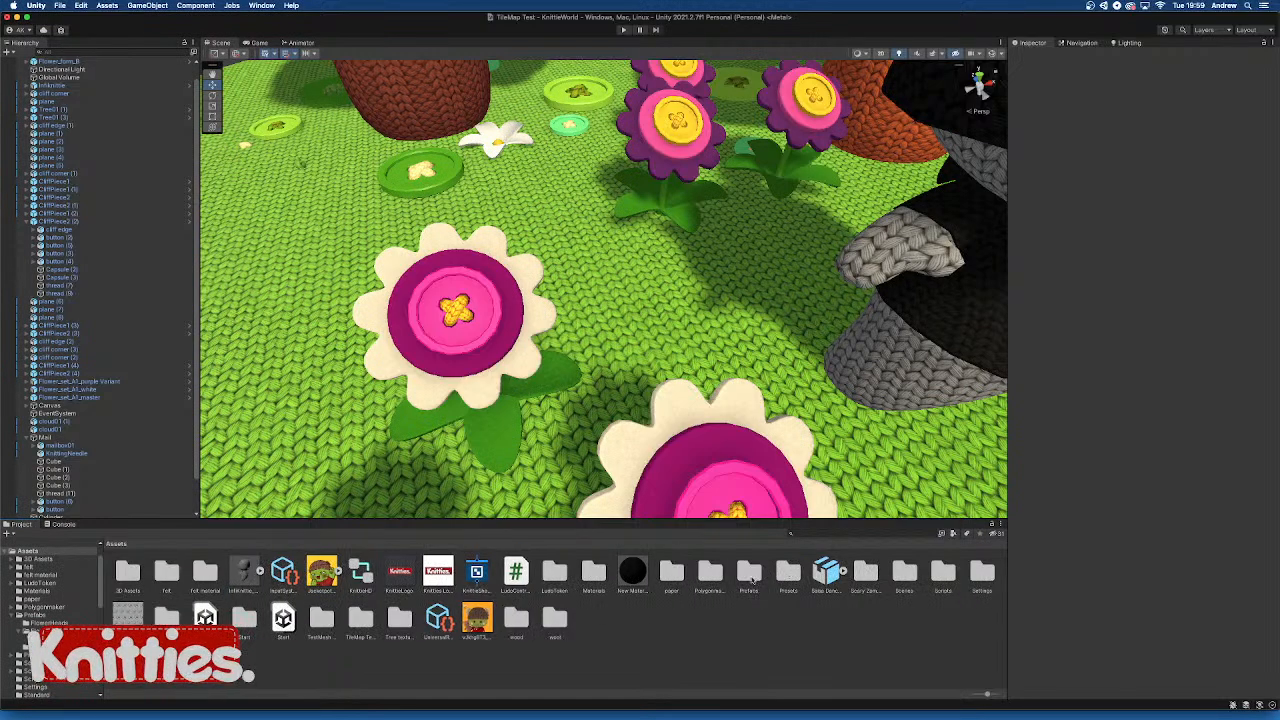
double_click(788, 570)
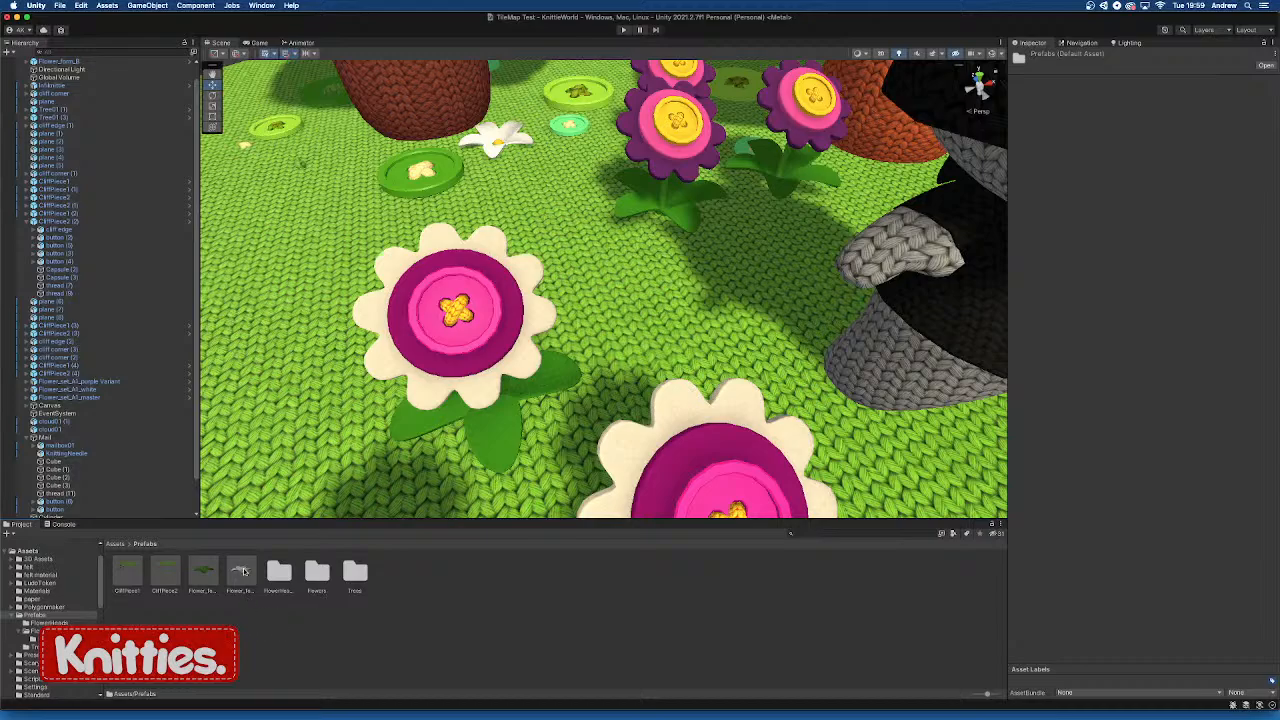
left_click_drag(202, 573, 445, 153)
key("f")
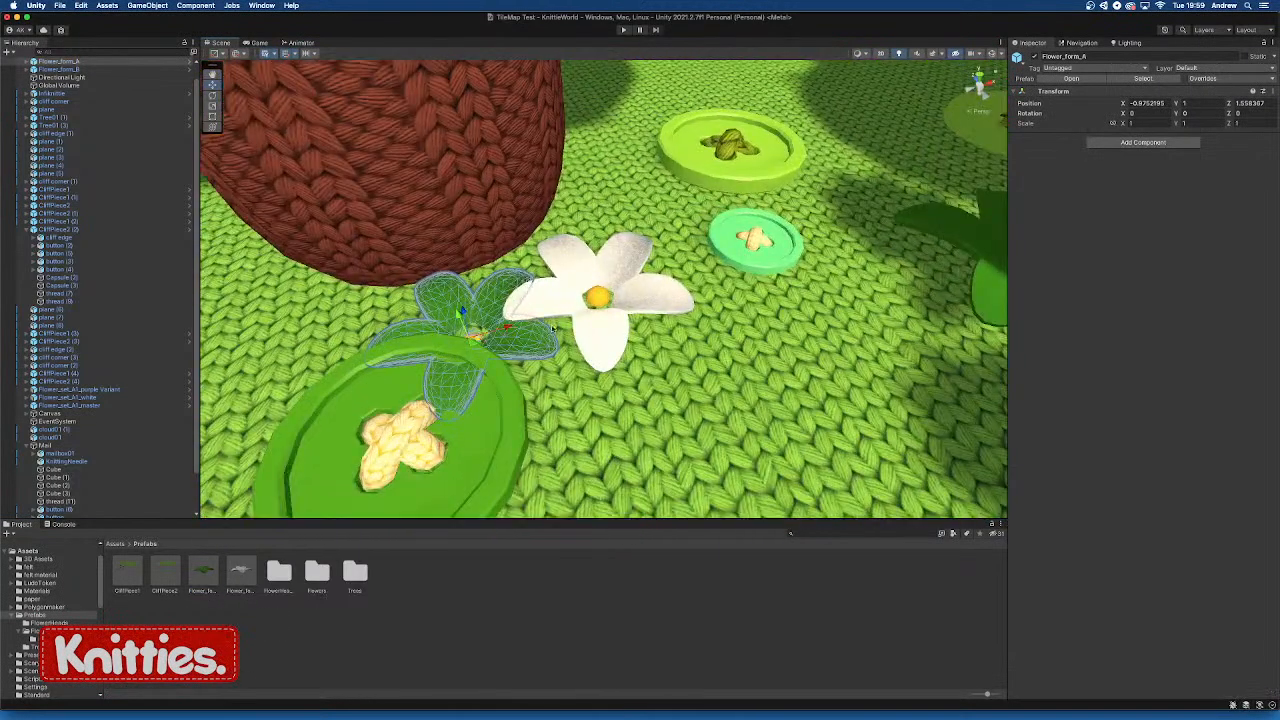
Move the green flower to about -0.918, 1.124, 1.816 and rotate it to about -56, -41, 25 in front of the trunk
middle_click_drag(552, 328, 594, 290)
left_click_drag(512, 314, 537, 306, "alt")
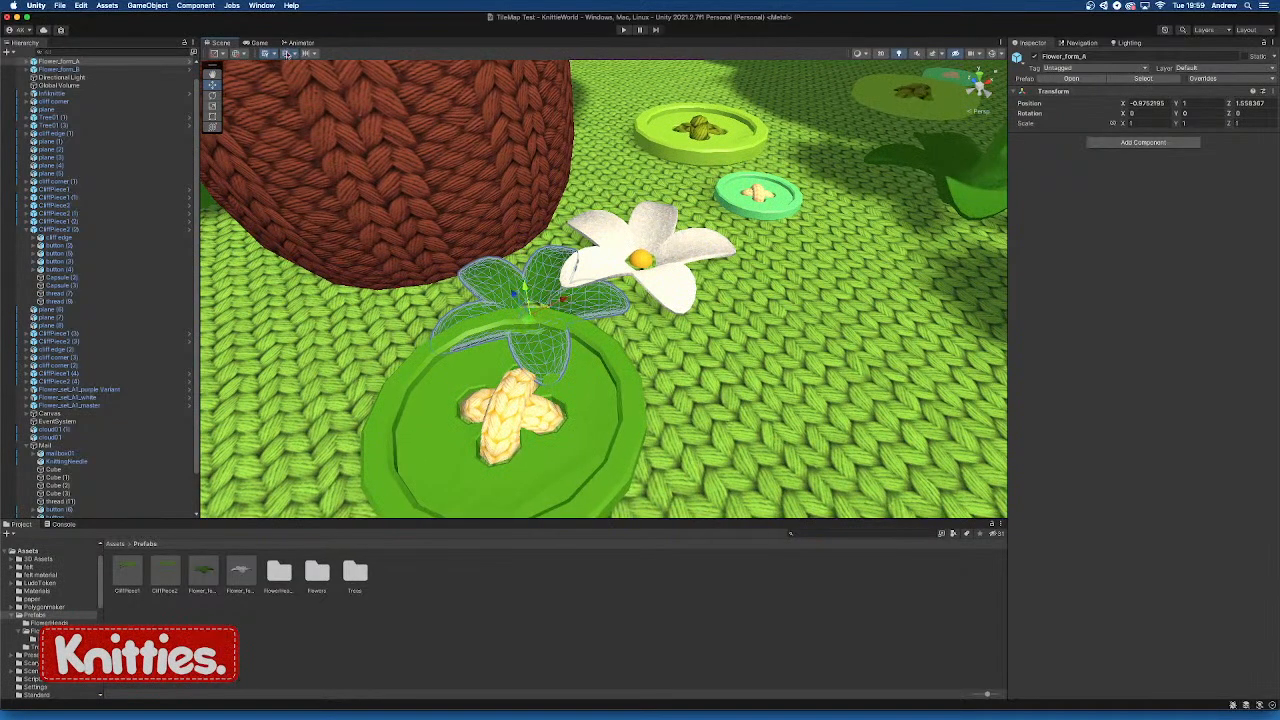
left_click_drag(524, 288, 525, 253)
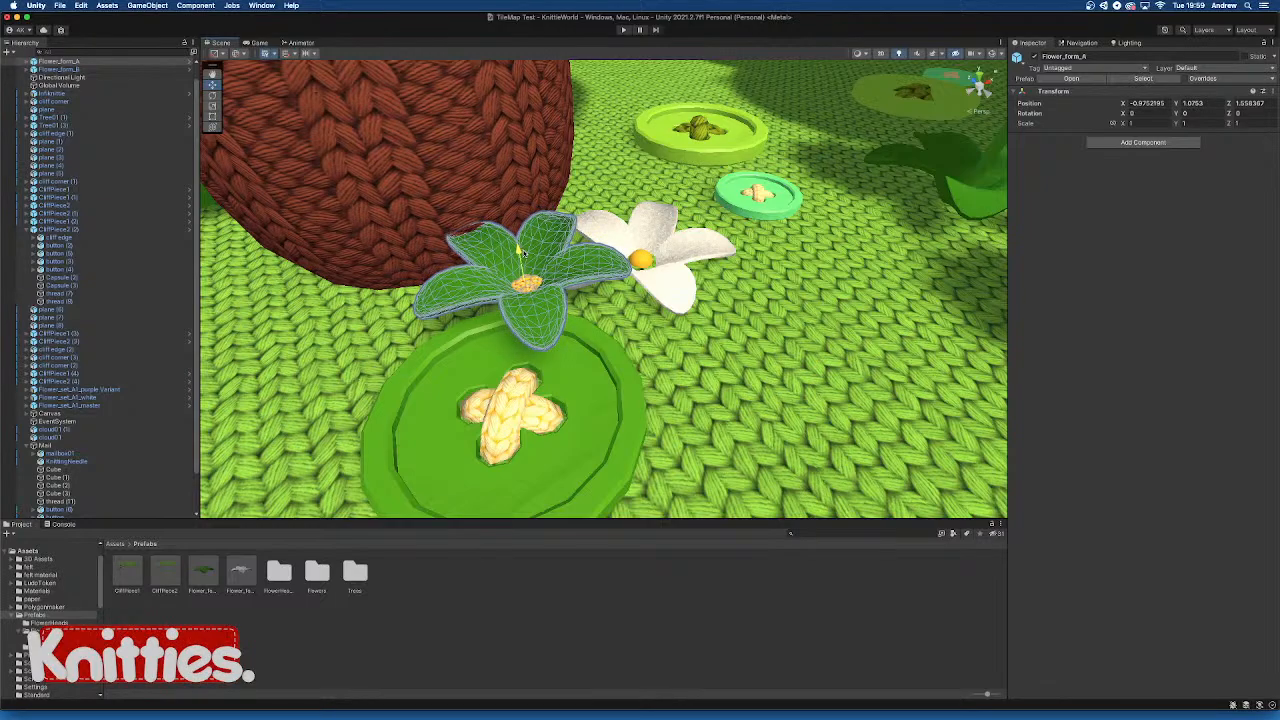
key("e")
left_click_drag(583, 306, 432, 182)
key("w")
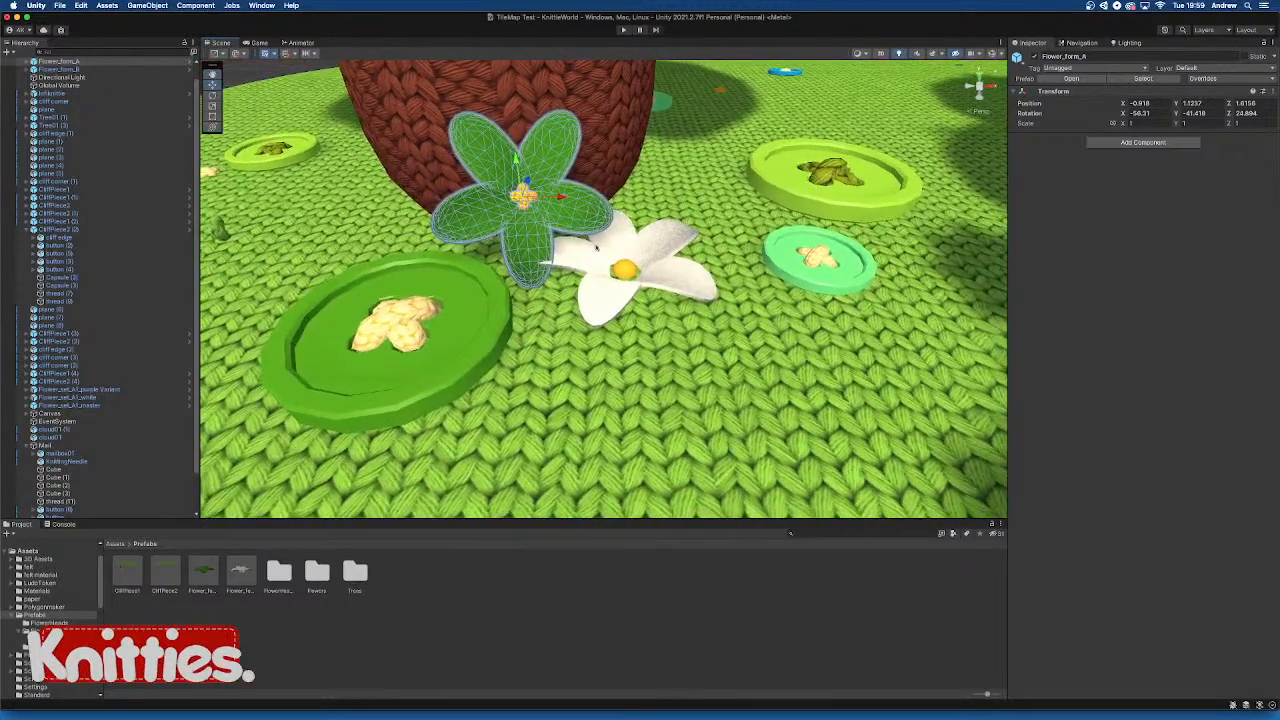
Raise the white flower to about Y 1.11 and tilt it upright against the tree trunk
left_click(627, 254)
left_click_drag(624, 252, 586, 184)
key("e")
left_click(672, 246)
Scale the white flower uniformly to about 0.558, rotate it to about -53, 6, -33 and lower it slightly
left_click_drag(672, 246, 468, 238, "alt")
left_click(588, 226)
key("w")
left_click_drag(644, 235, 893, 283)
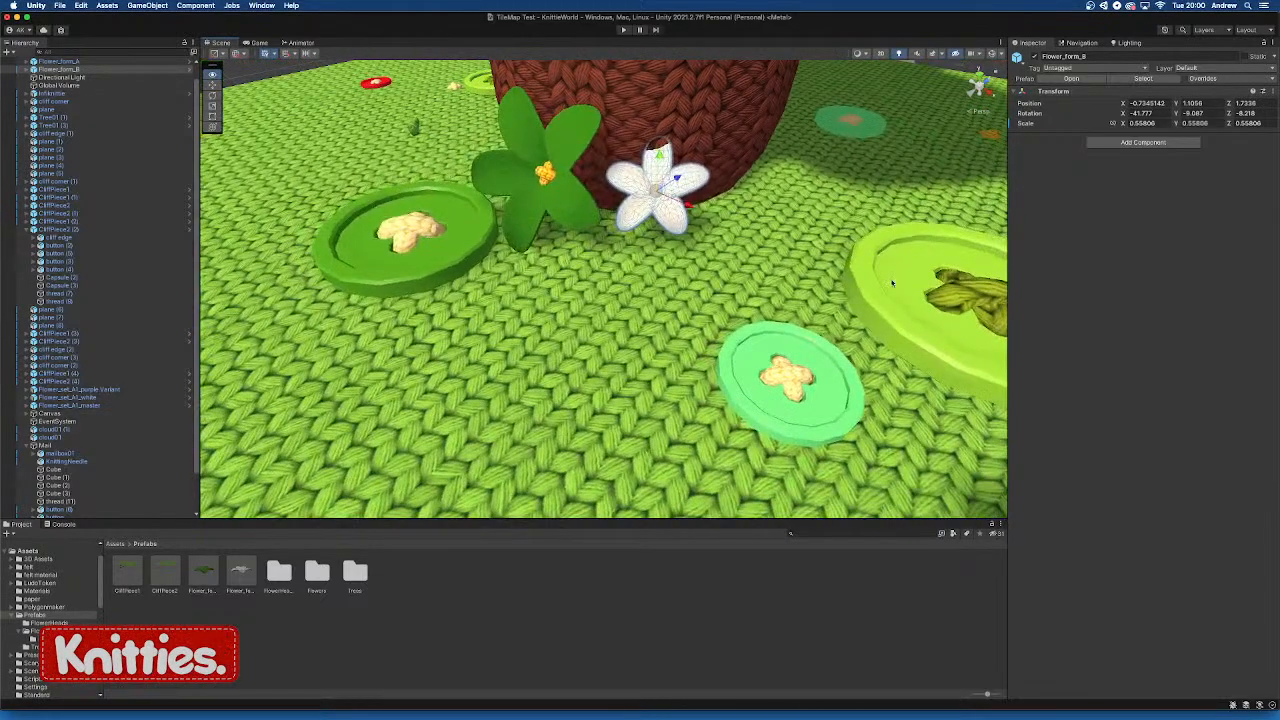
mouse_move(676, 196)
left_mouse_down()
mouse_move(684, 206)
mouse_move(669, 202)
left_mouse_up()
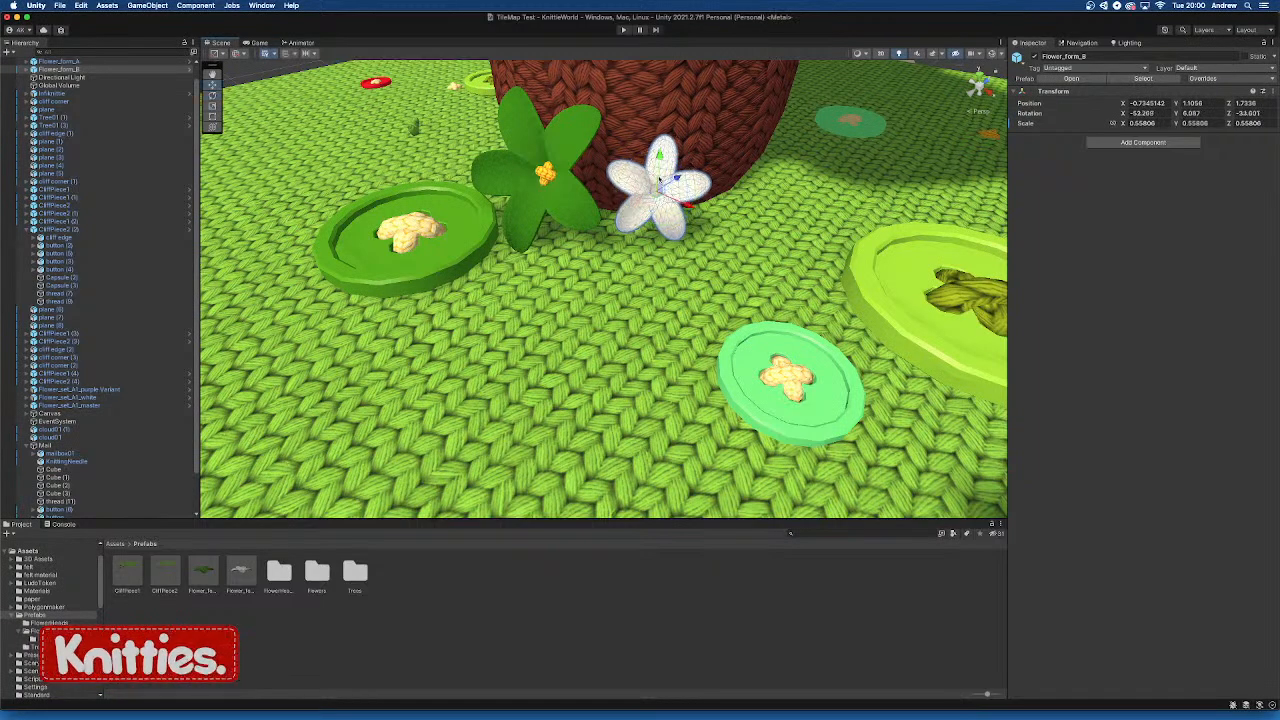
left_click_drag(660, 157, 660, 166)
Shift the green flower along X to about -0.857 and scale it uniformly down to about 0.646
left_click(565, 217)
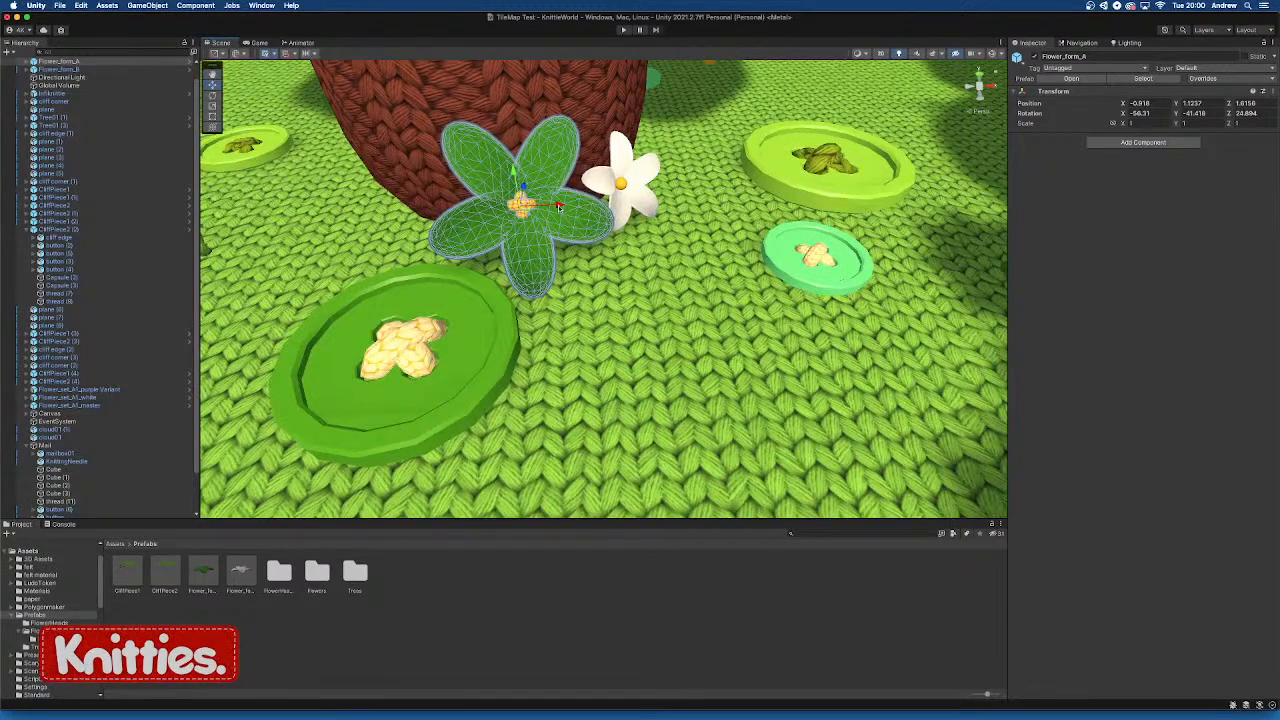
left_click(595, 205)
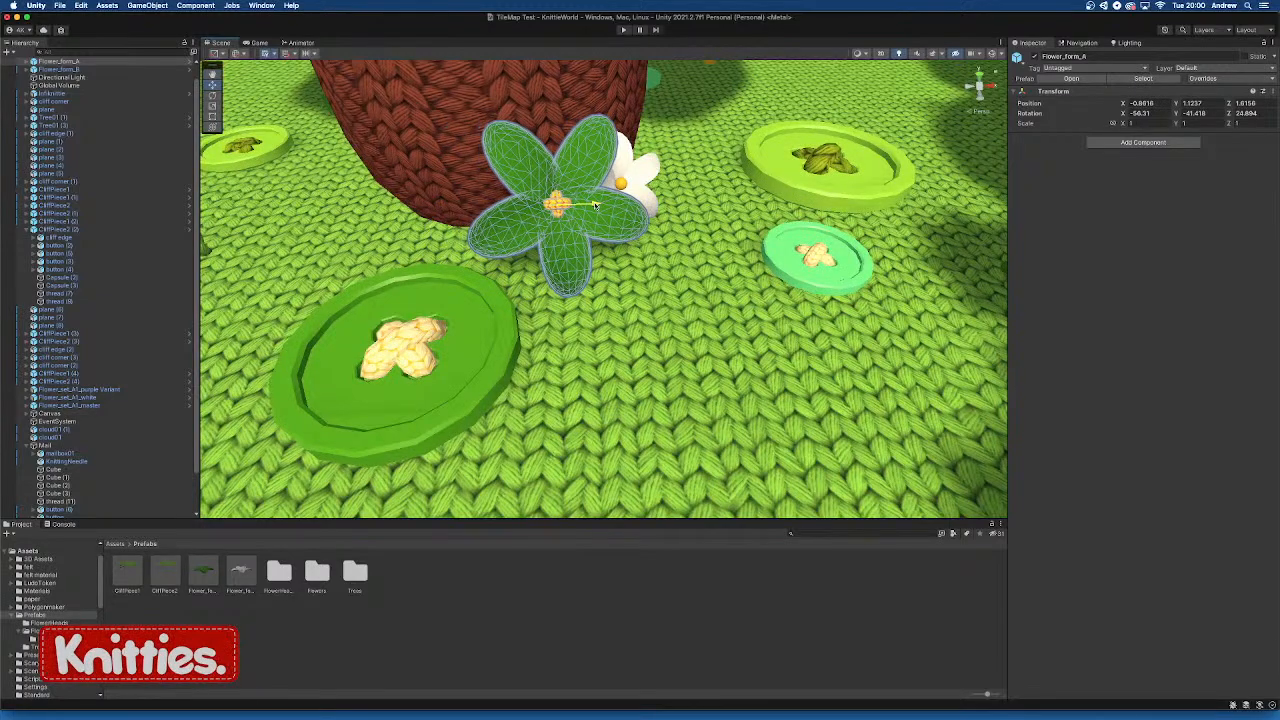
key("e")
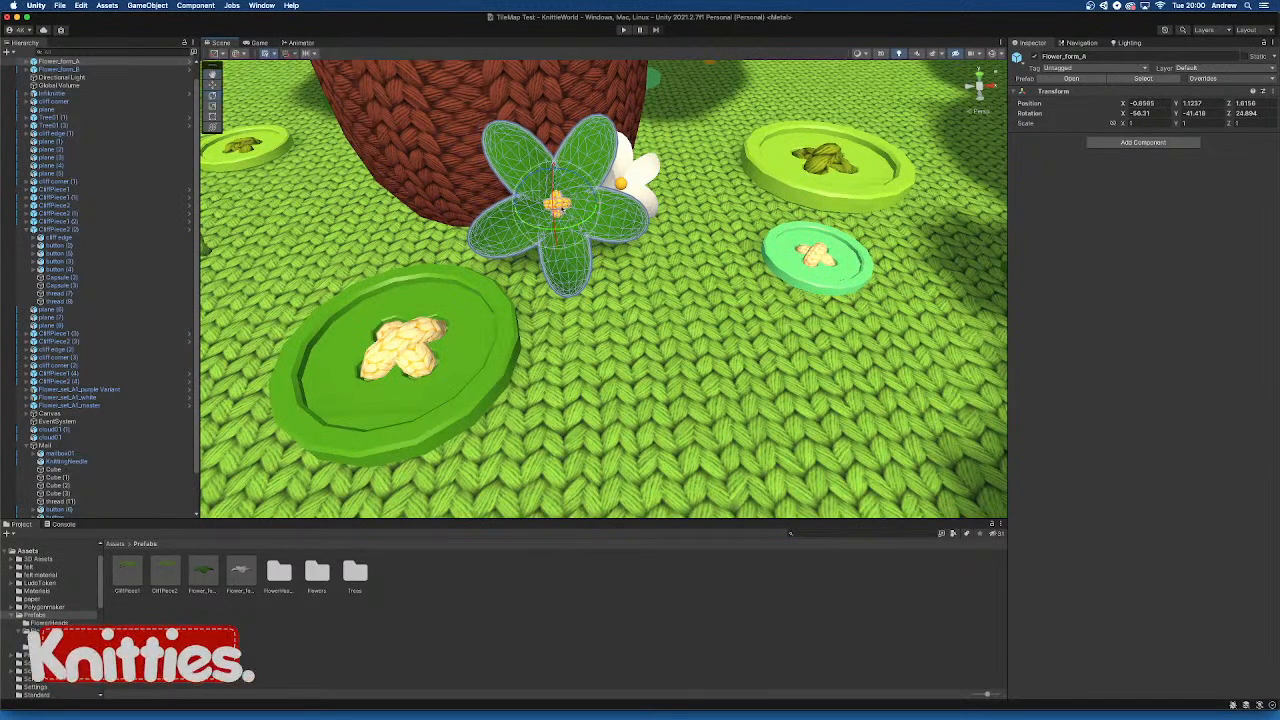
key("r")
left_click_drag(560, 205, 617, 162)
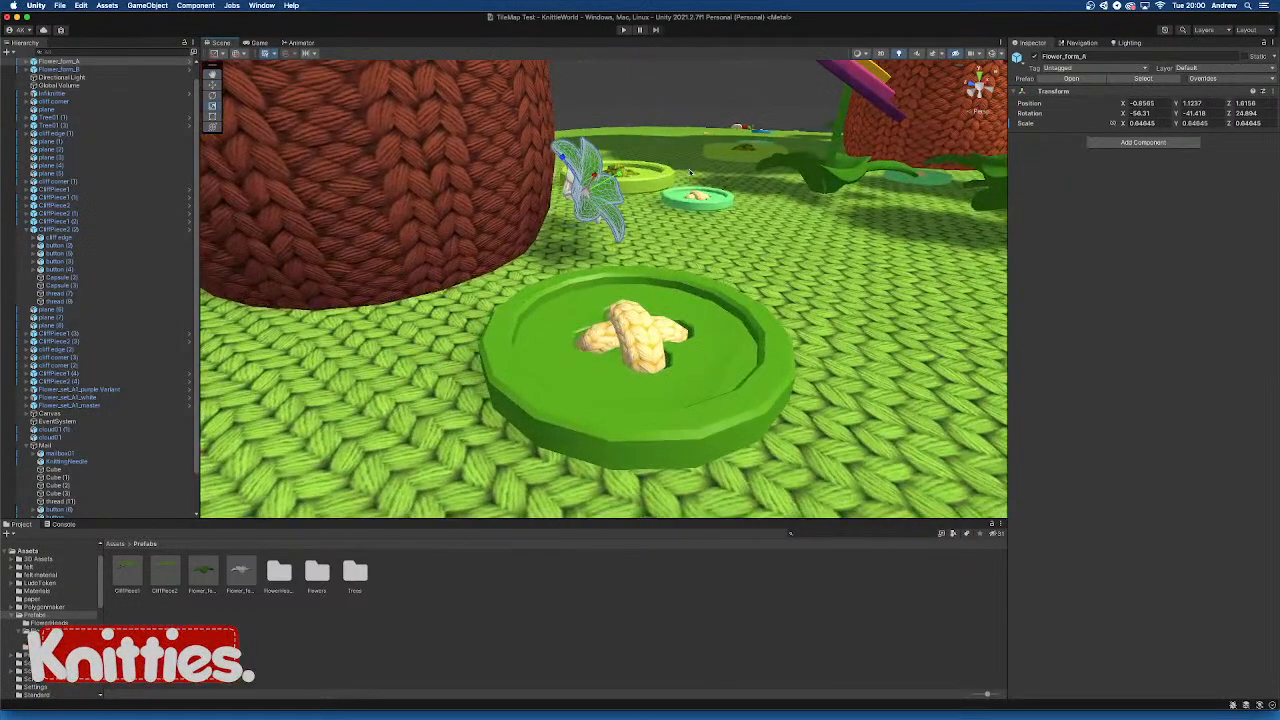
Set the handle orientation to Local and move the green flower beside the white one to about X -0.836, Y 1.089
key("w")
left_click_drag(598, 215, 612, 209, "alt")
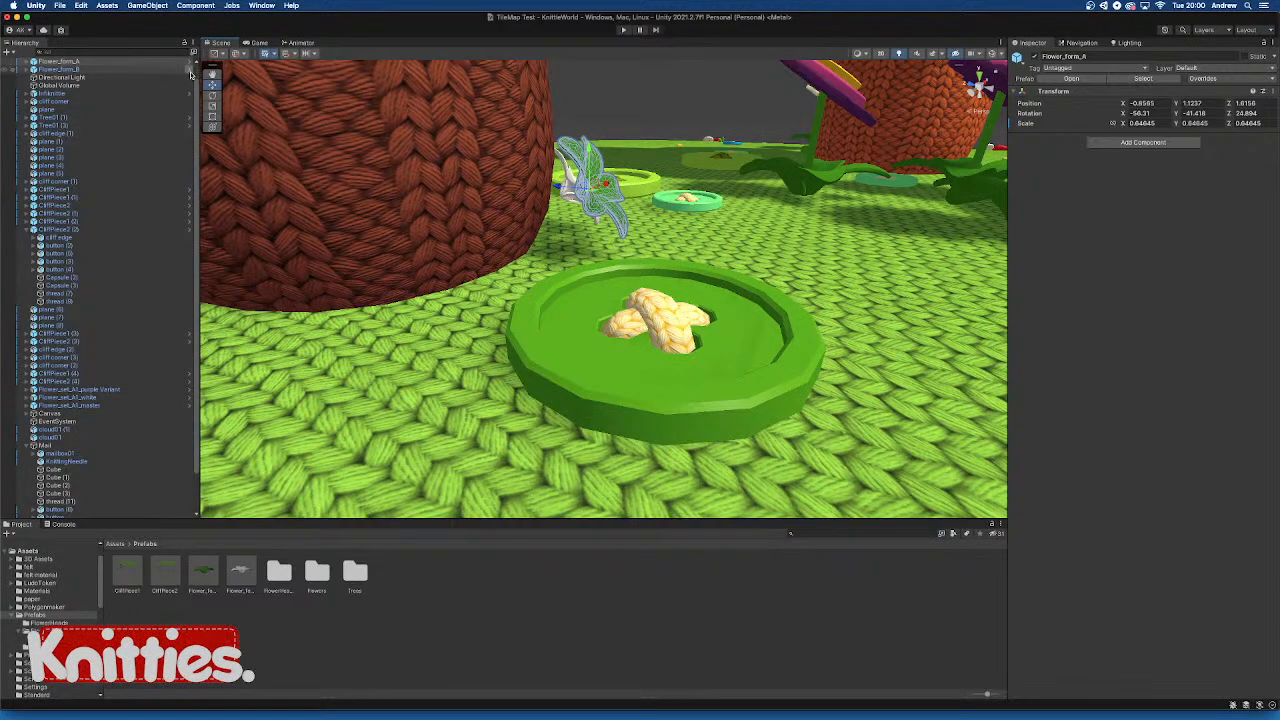
left_click(240, 54)
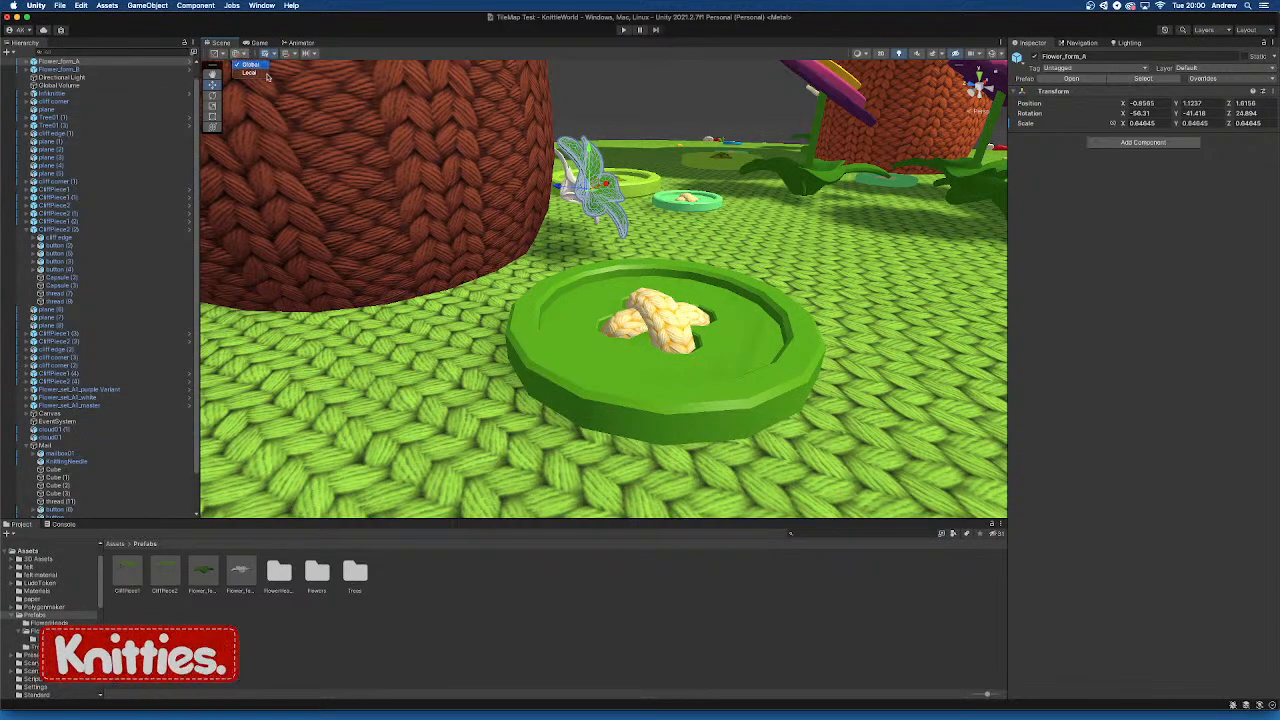
left_click(243, 54)
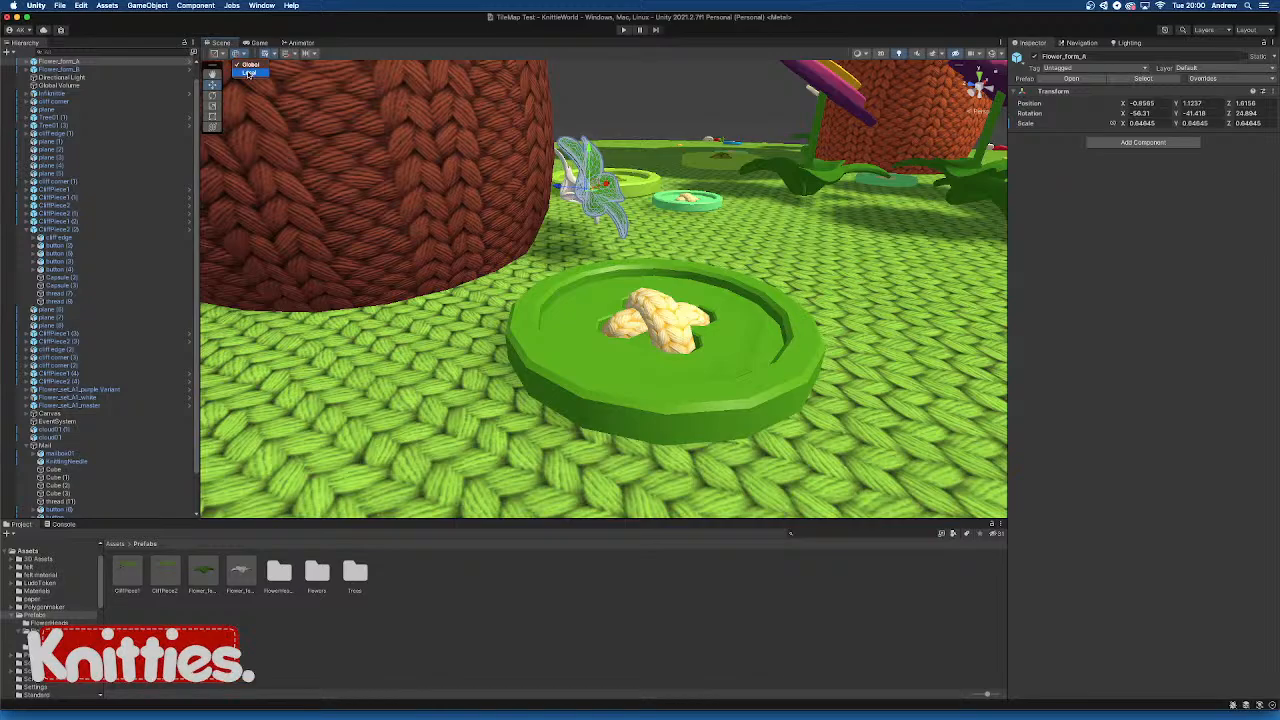
left_click(250, 74)
left_click_drag(664, 200, 542, 236, "alt")
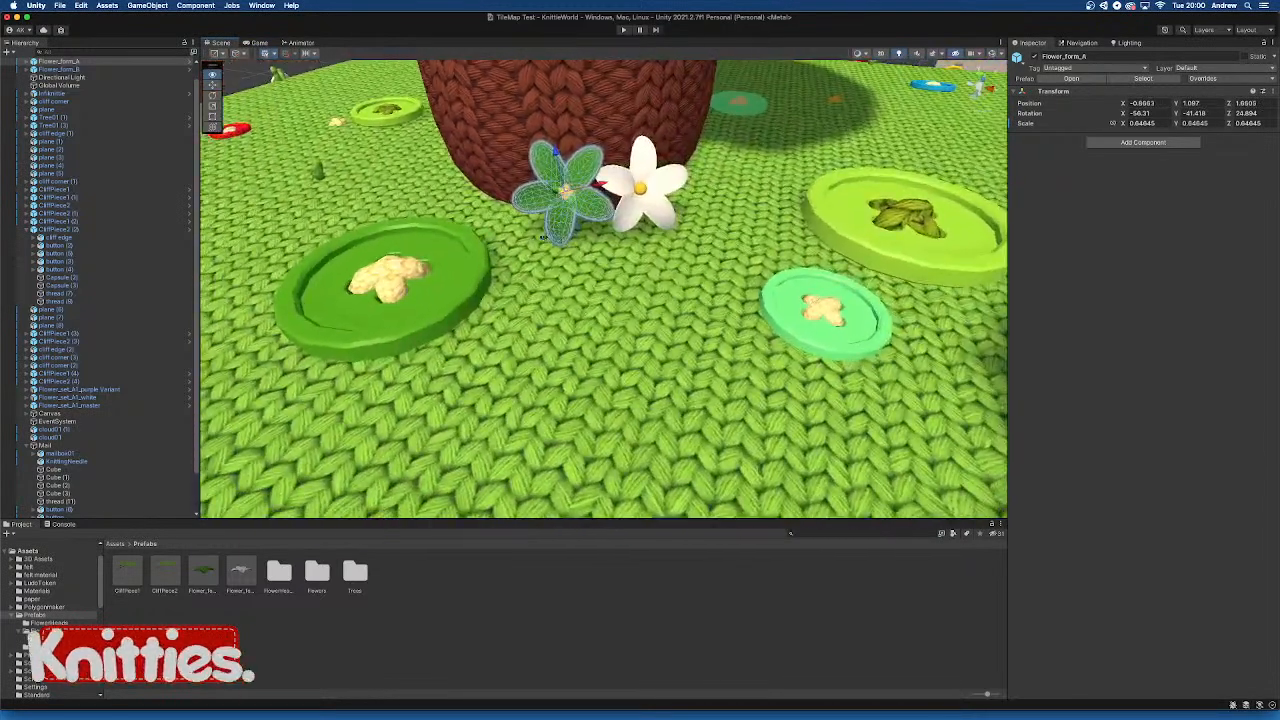
left_click_drag(604, 188, 574, 168)
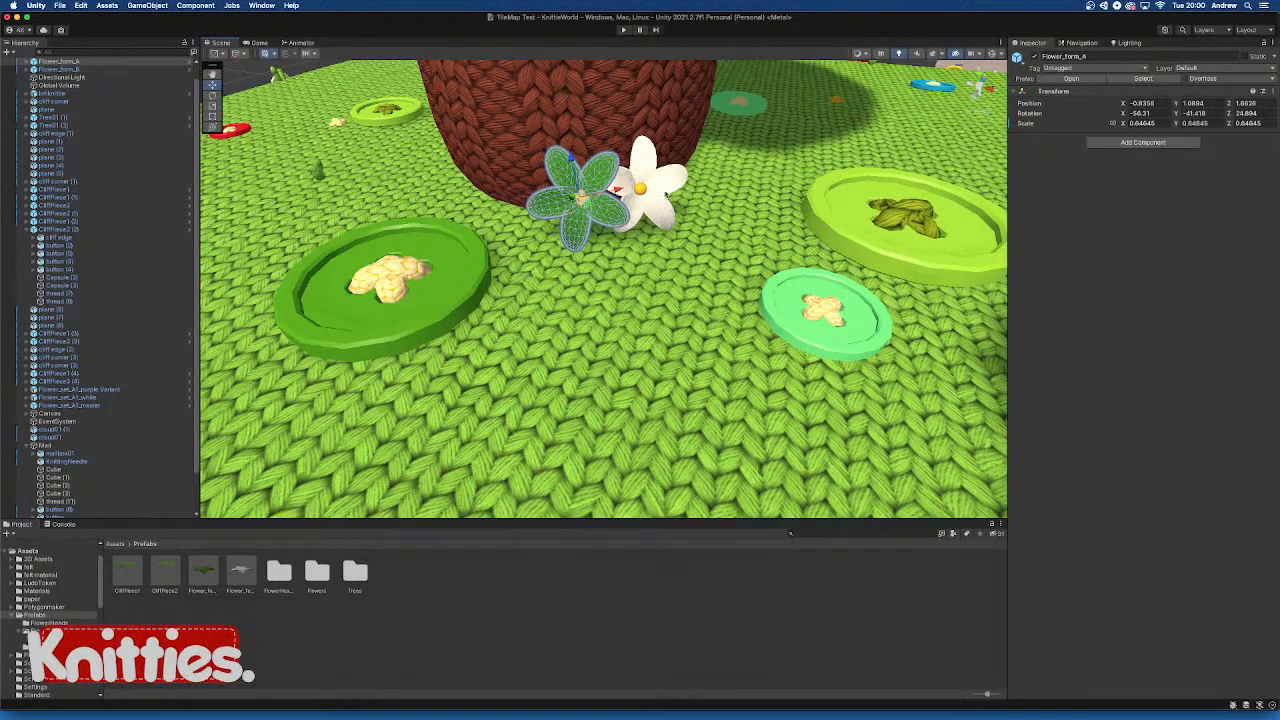
Rotate the white flower to about -22, 14, -24 and shift it slightly along X to about -0.726
left_click_drag(667, 195, 653, 151, "alt")
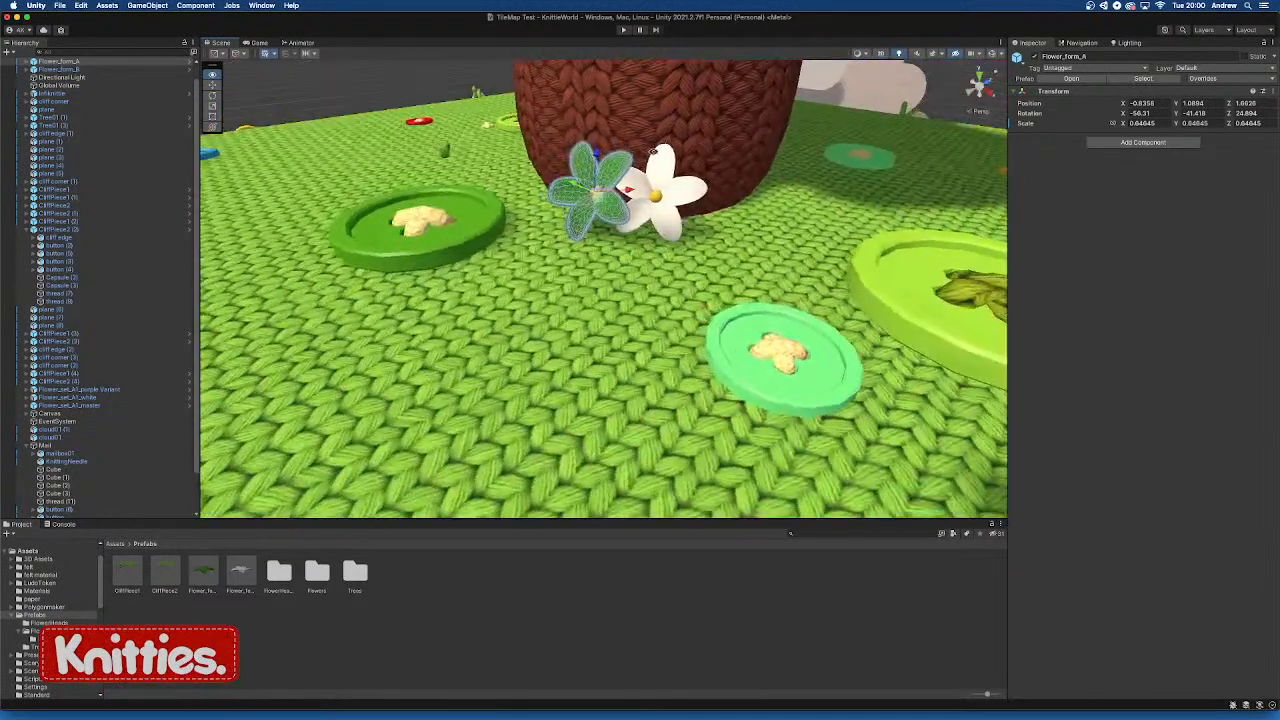
left_click(668, 212)
left_click_drag(668, 212, 662, 170, "alt")
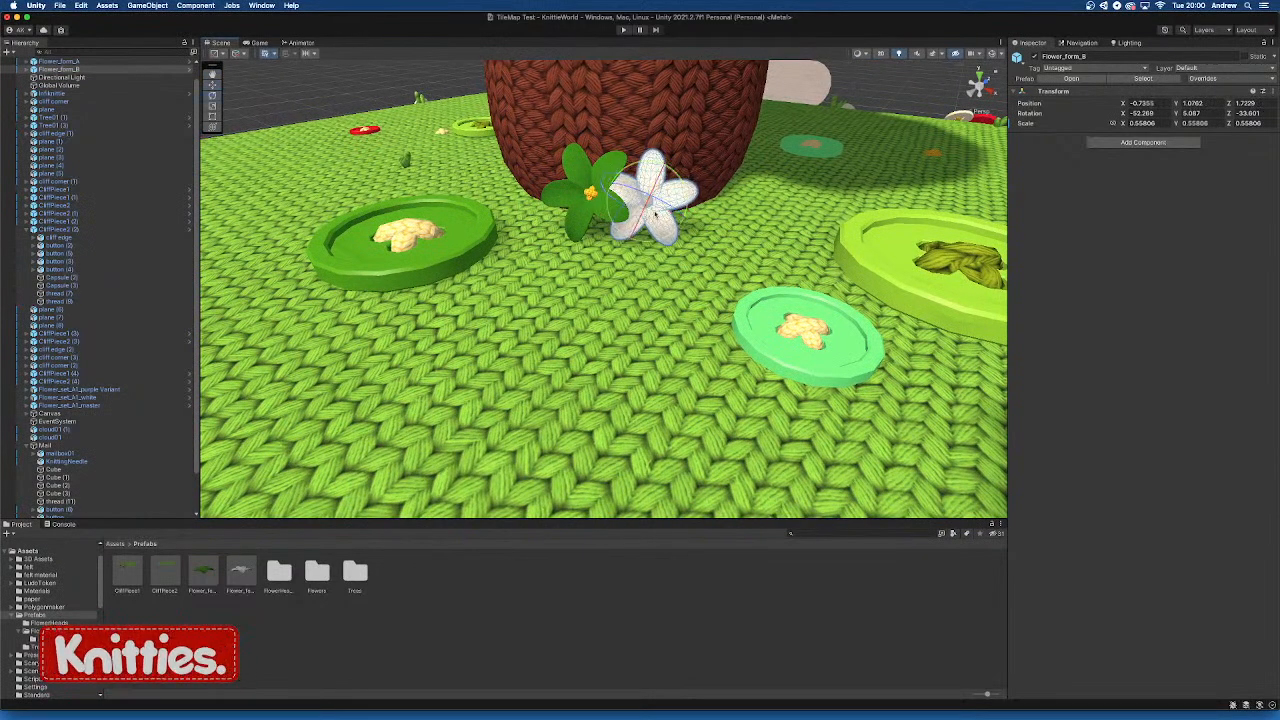
left_click_drag(655, 210, 718, 202)
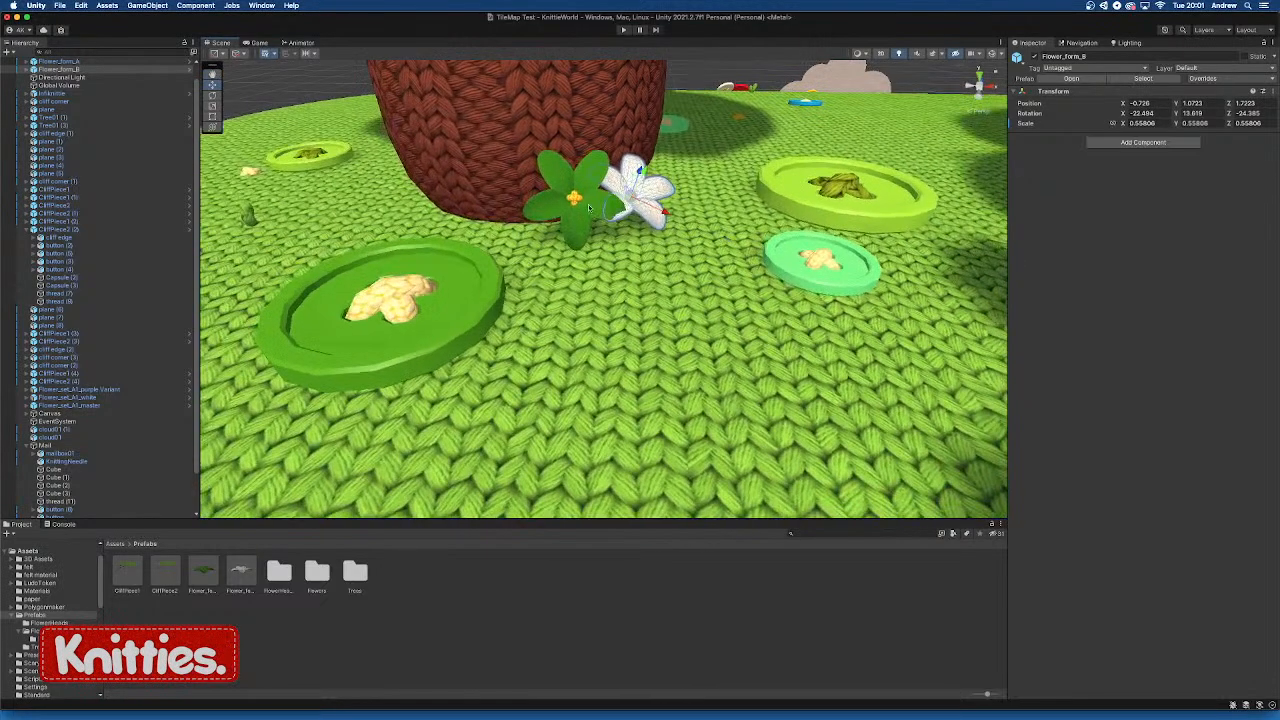
Move the green flower to about X -0.848, Y 1.074 and rotate it to about -21, -89, 57
left_click(585, 226)
left_click_drag(585, 226, 624, 230, "alt")
left_click(556, 180)
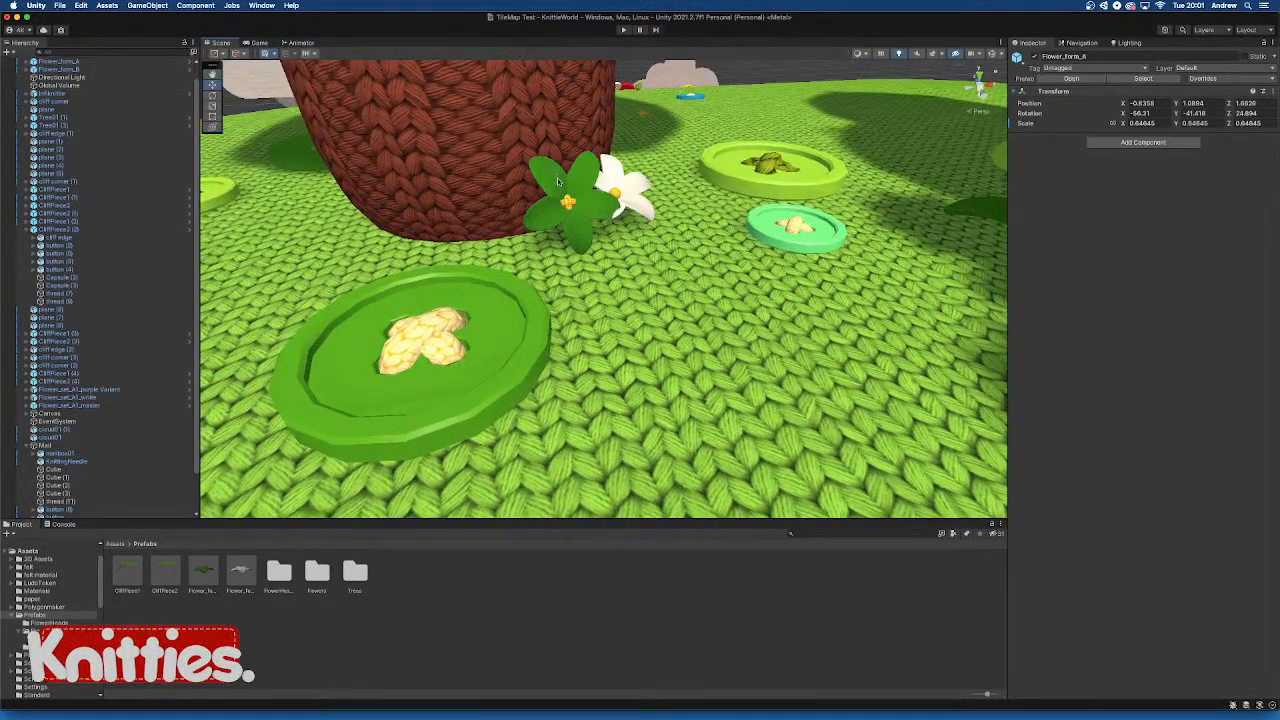
left_click(557, 184)
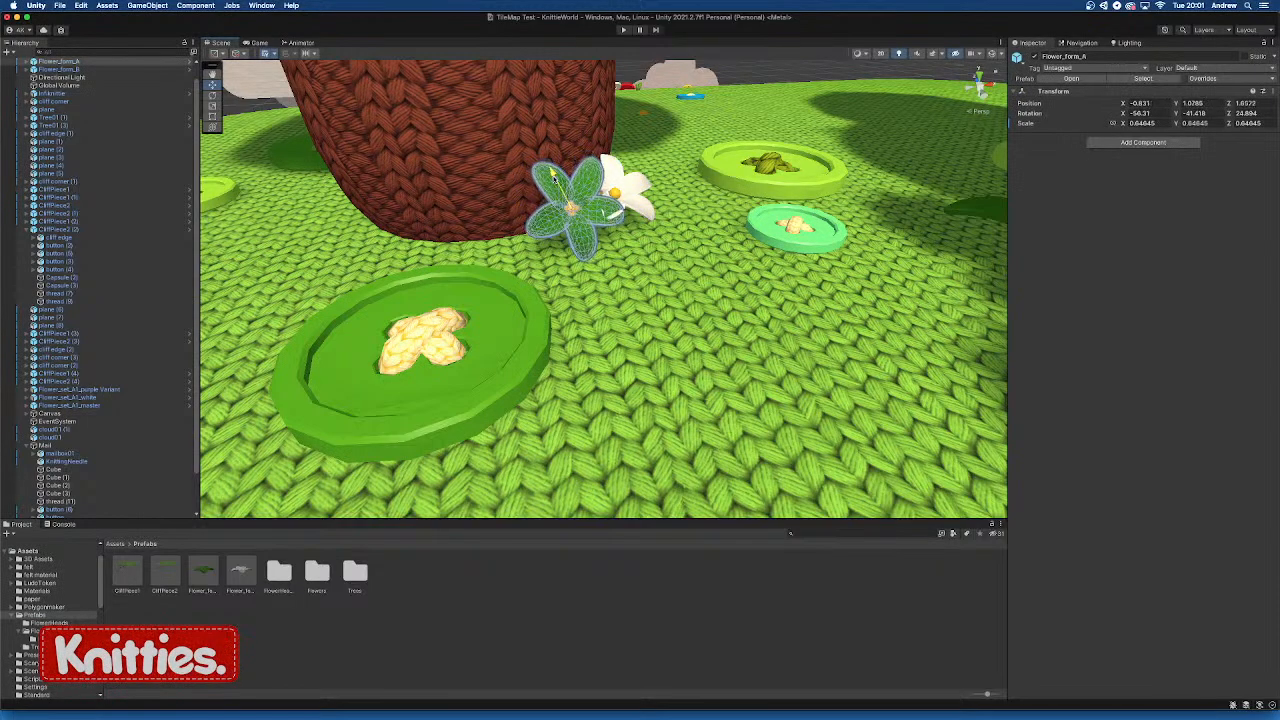
left_click_drag(555, 180, 555, 181)
mouse_move(598, 188)
left_mouse_down("alt")
mouse_move(561, 196)
mouse_move(602, 199)
left_mouse_up("alt")
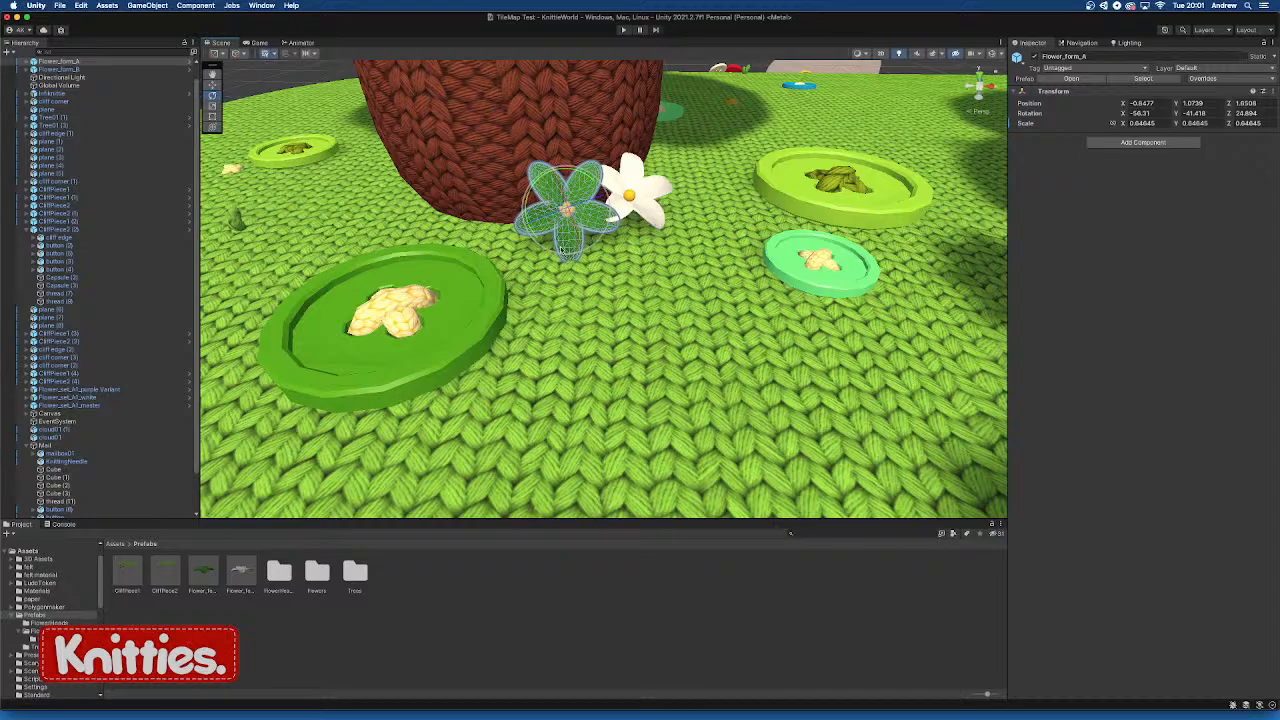
left_click_drag(535, 232, 599, 257)
left_click_drag(697, 236, 586, 283, "alt")
Duplicate the green flower, place the copy on the other side of the white flower and rotate it to about -35, -120, 57
key("super+d")
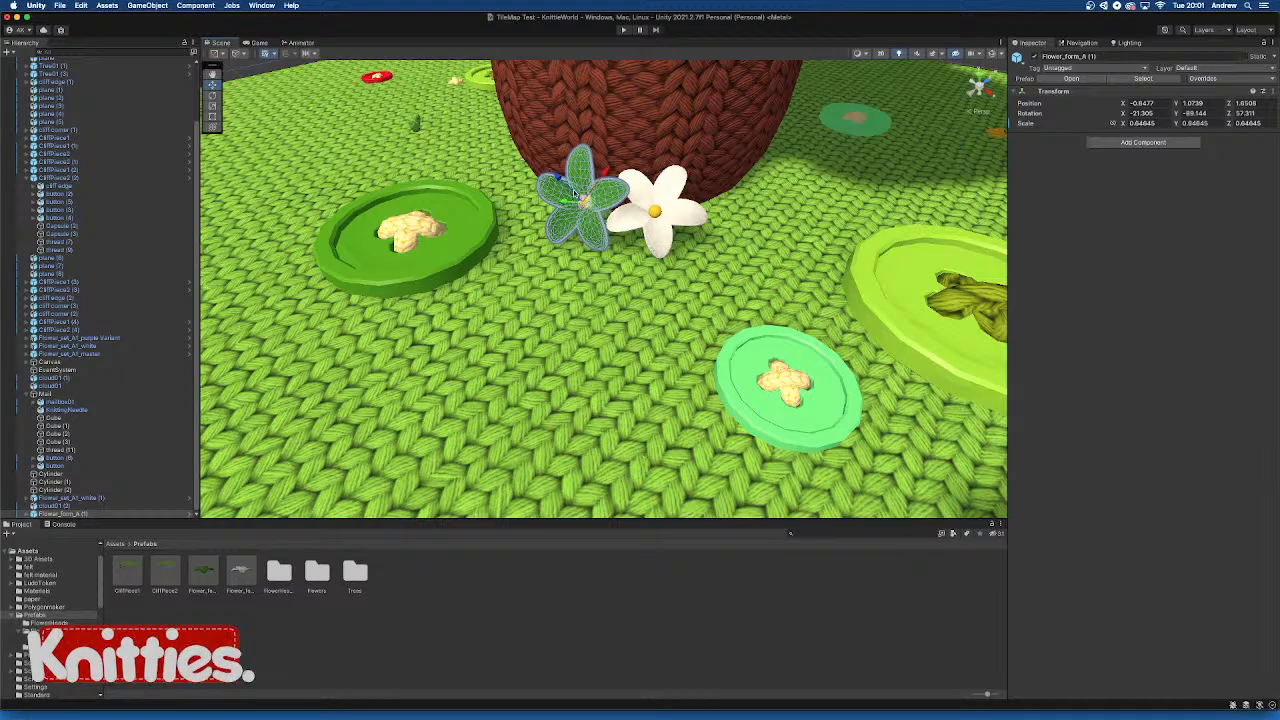
left_click_drag(575, 193, 726, 213)
mouse_move(736, 210)
left_mouse_down()
mouse_move(780, 207)
mouse_move(728, 230)
mouse_move(744, 233)
mouse_move(754, 196)
mouse_move(650, 183)
mouse_move(640, 234)
mouse_move(669, 225)
mouse_move(622, 199)
mouse_move(738, 190)
left_mouse_up()
key("w")
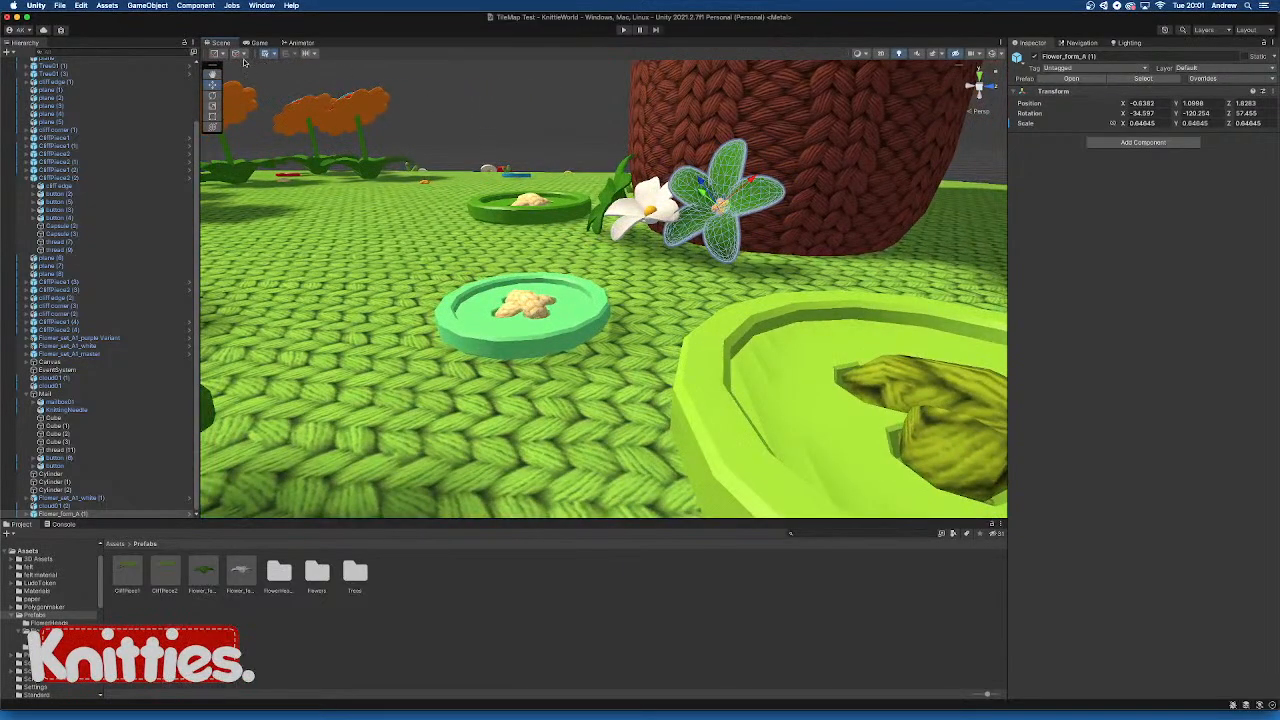
Using Global handle orientation, lower the copied green flower to about Y 1.080 and rotate it to about -40, -119, 42
left_click(240, 54)
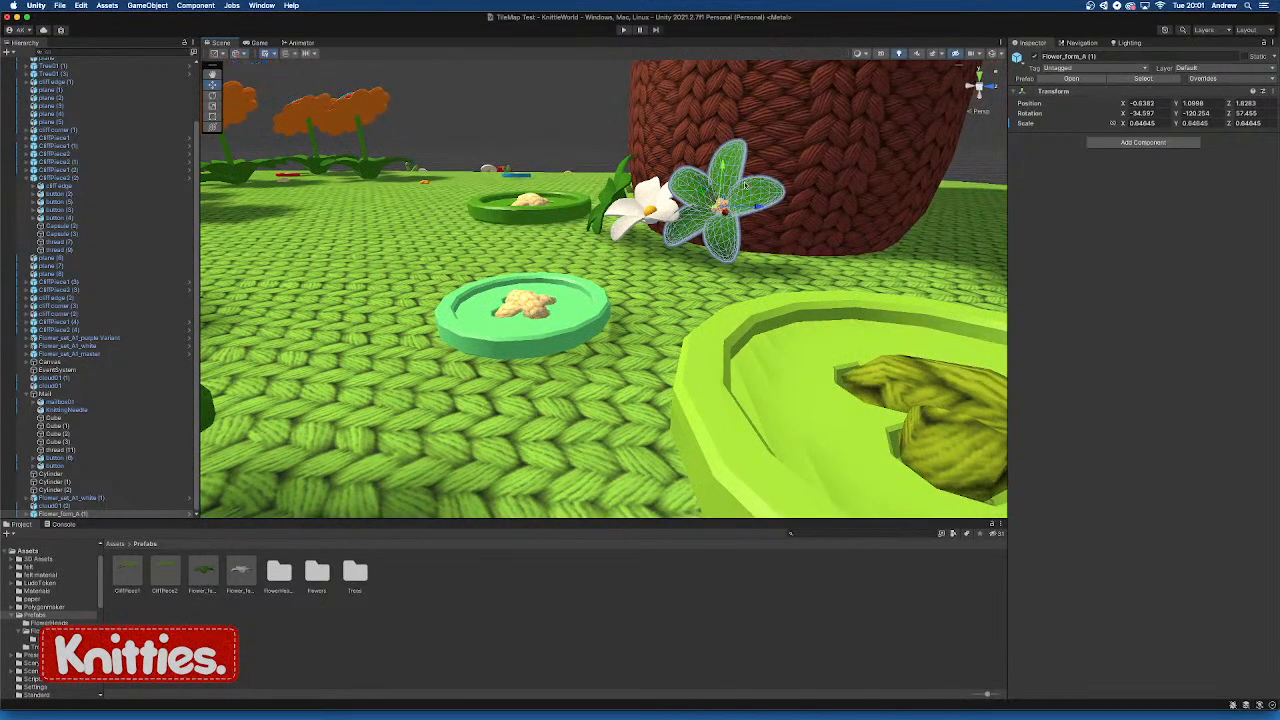
left_click_drag(724, 166, 807, 220)
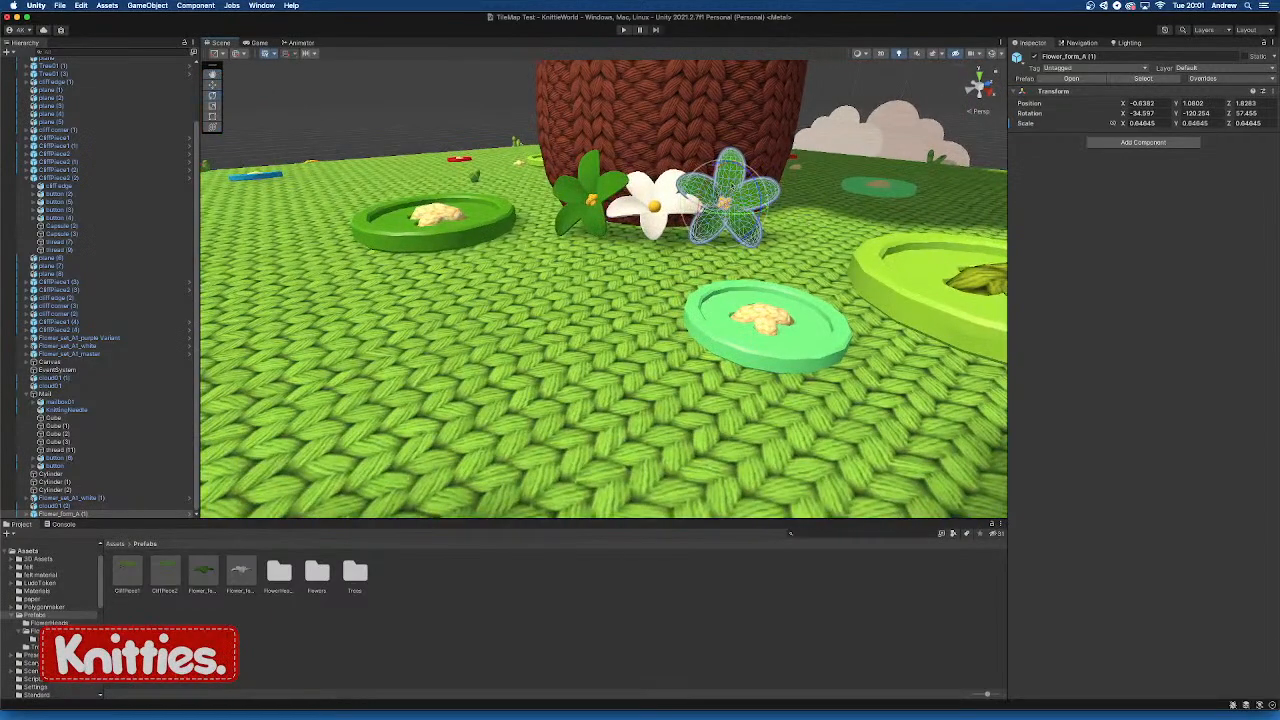
left_click_drag(716, 170, 755, 241)
Examine the three-flower cluster at the base of the trunk from a distance and close up
scroll(755, 241, "down", 5)
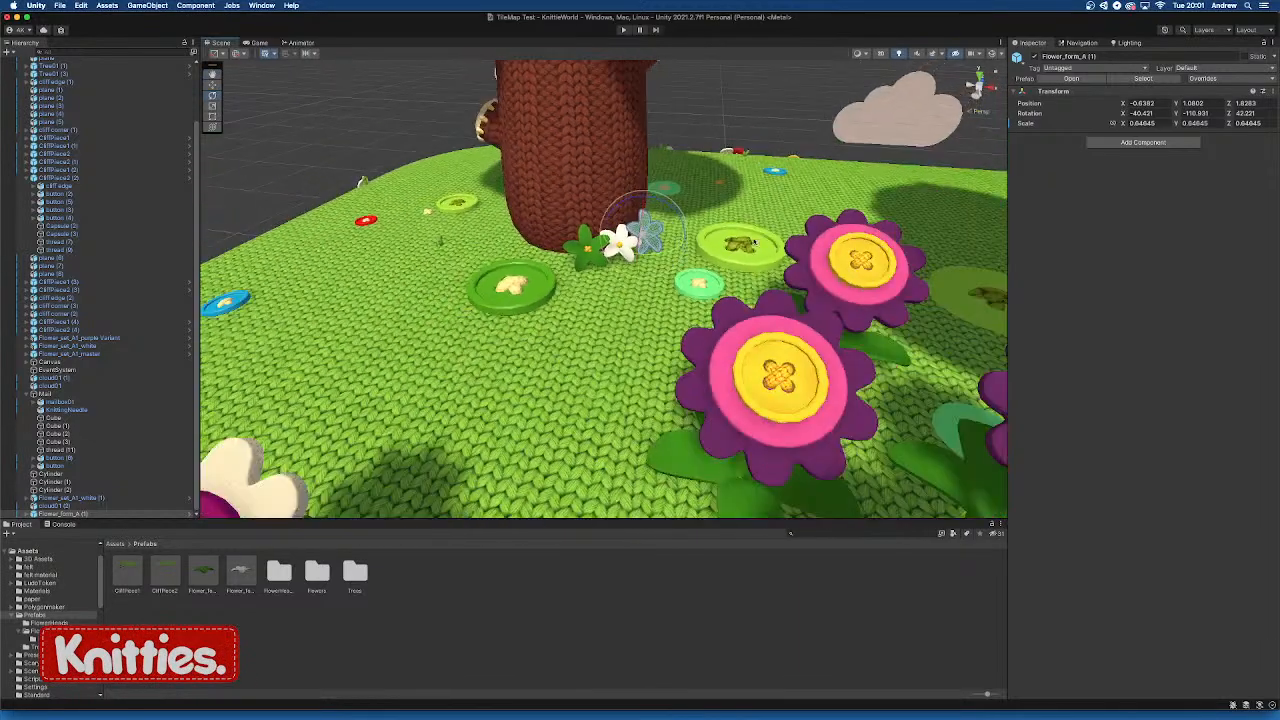
left_click(714, 99)
left_click_drag(668, 290, 641, 321, "alt")
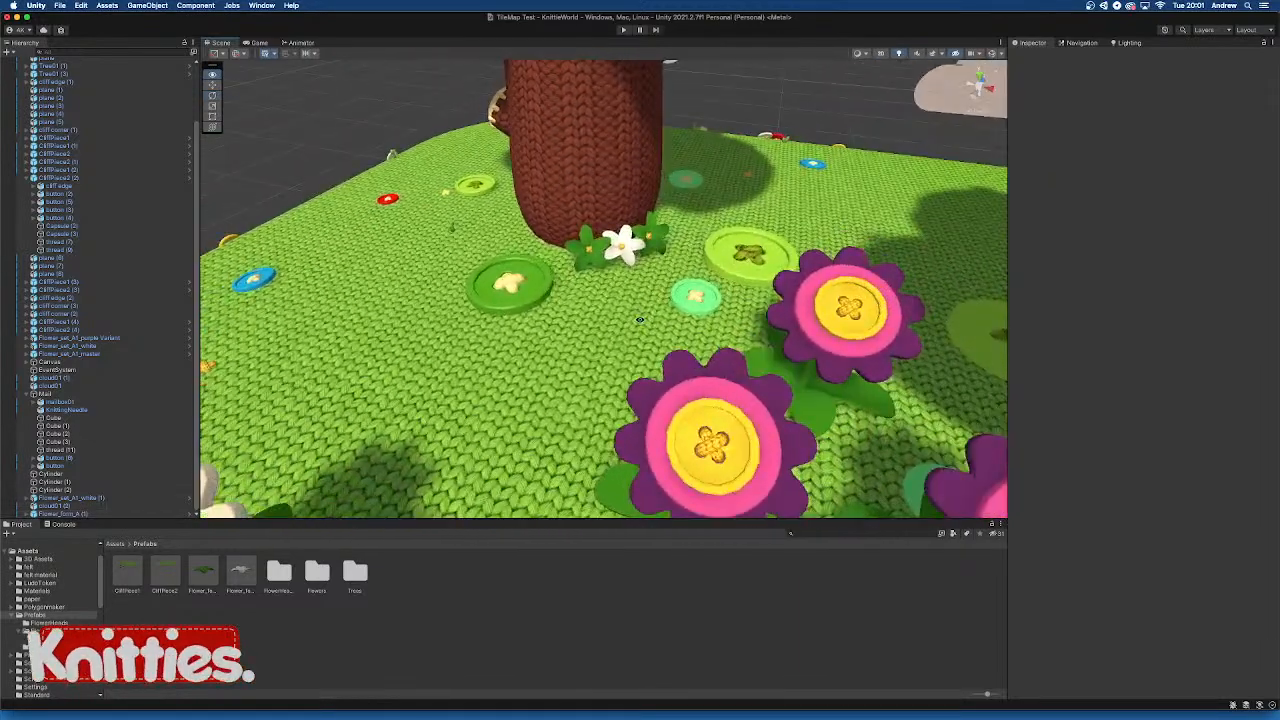
scroll(677, 220, "up", 5)
scroll(676, 217, "up", 5)
middle_click_drag(682, 193, 631, 375)
scroll(631, 379, "up", 5)
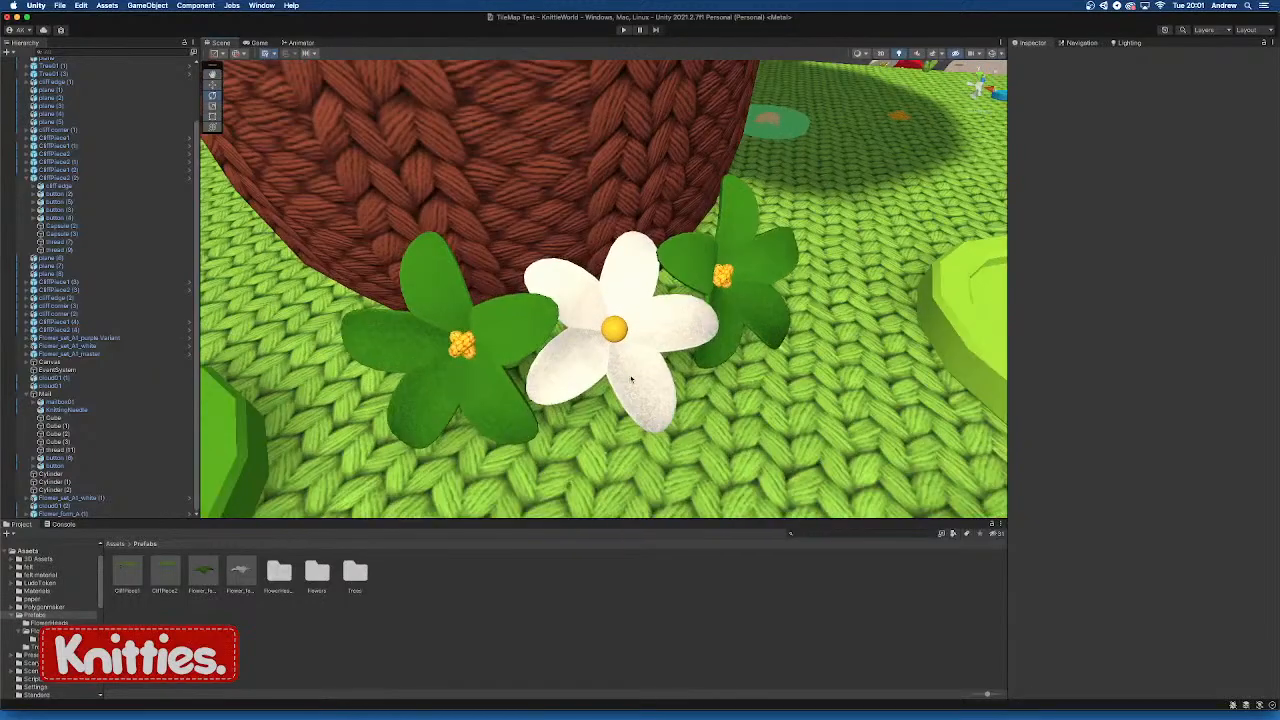
mouse_move(657, 374)
left_mouse_down("alt")
mouse_move(546, 329)
mouse_move(668, 322)
mouse_move(640, 339)
mouse_move(600, 335)
mouse_move(661, 355)
left_mouse_up("alt")
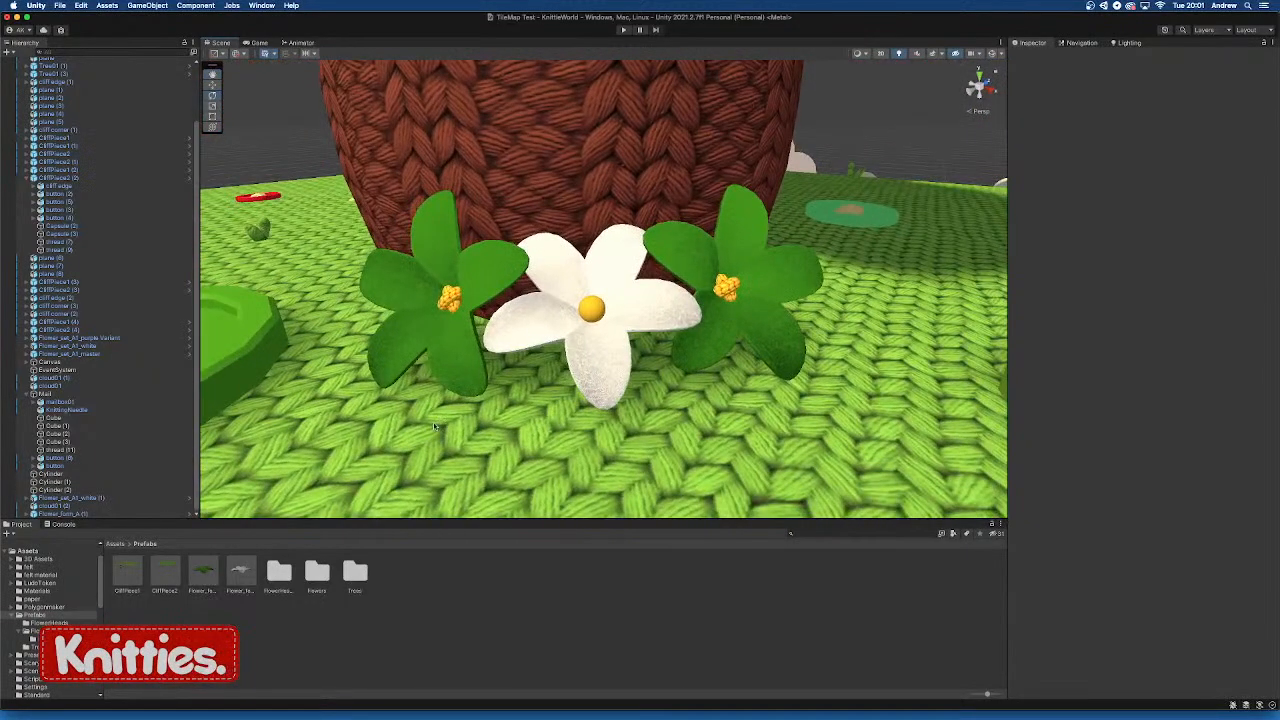
Apply the light green material from the Materials folder to all five petals of the original green flower
left_click(115, 543)
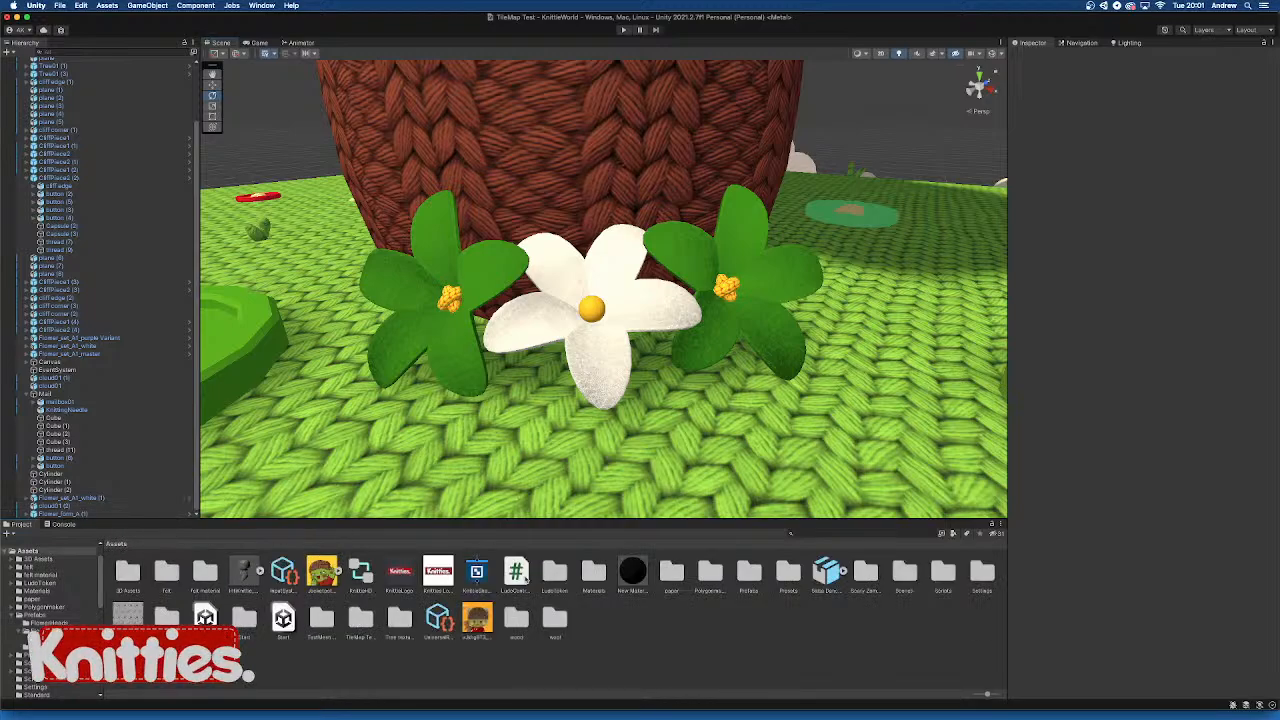
double_click(594, 570)
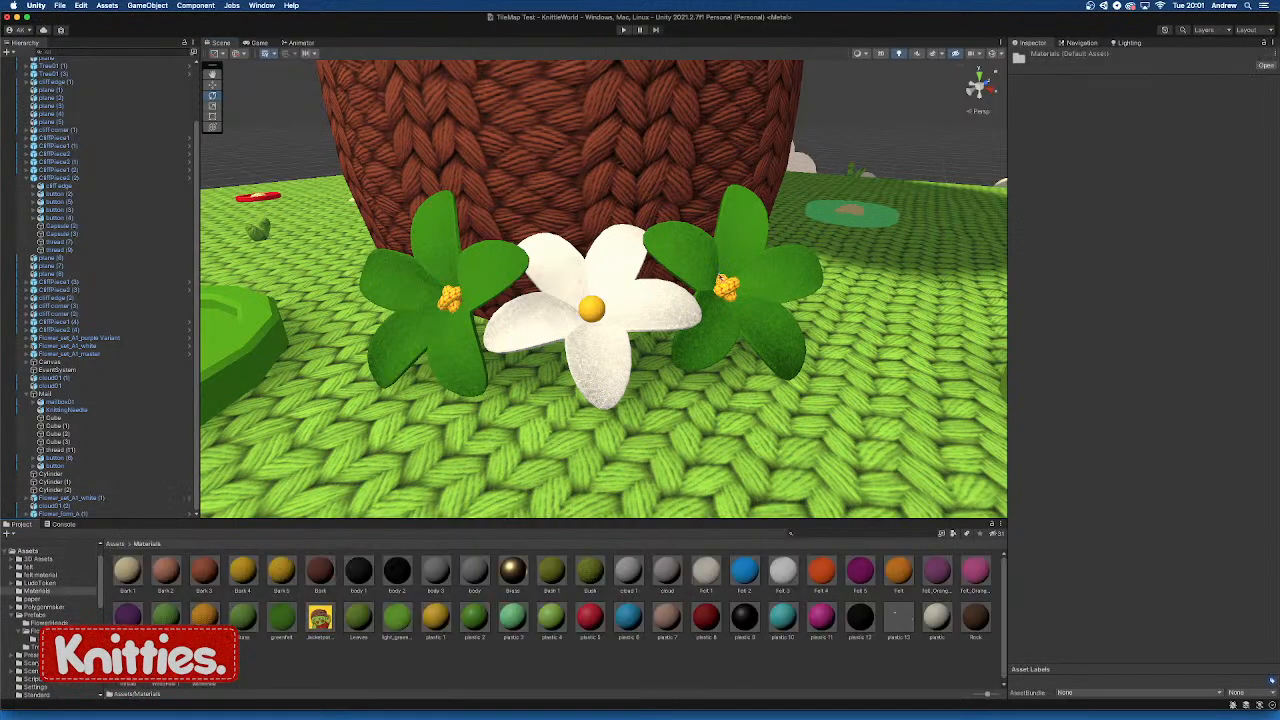
left_click_drag(393, 620, 490, 275)
left_click_drag(403, 620, 445, 235)
left_click_drag(399, 619, 396, 287)
left_click_drag(400, 620, 386, 424)
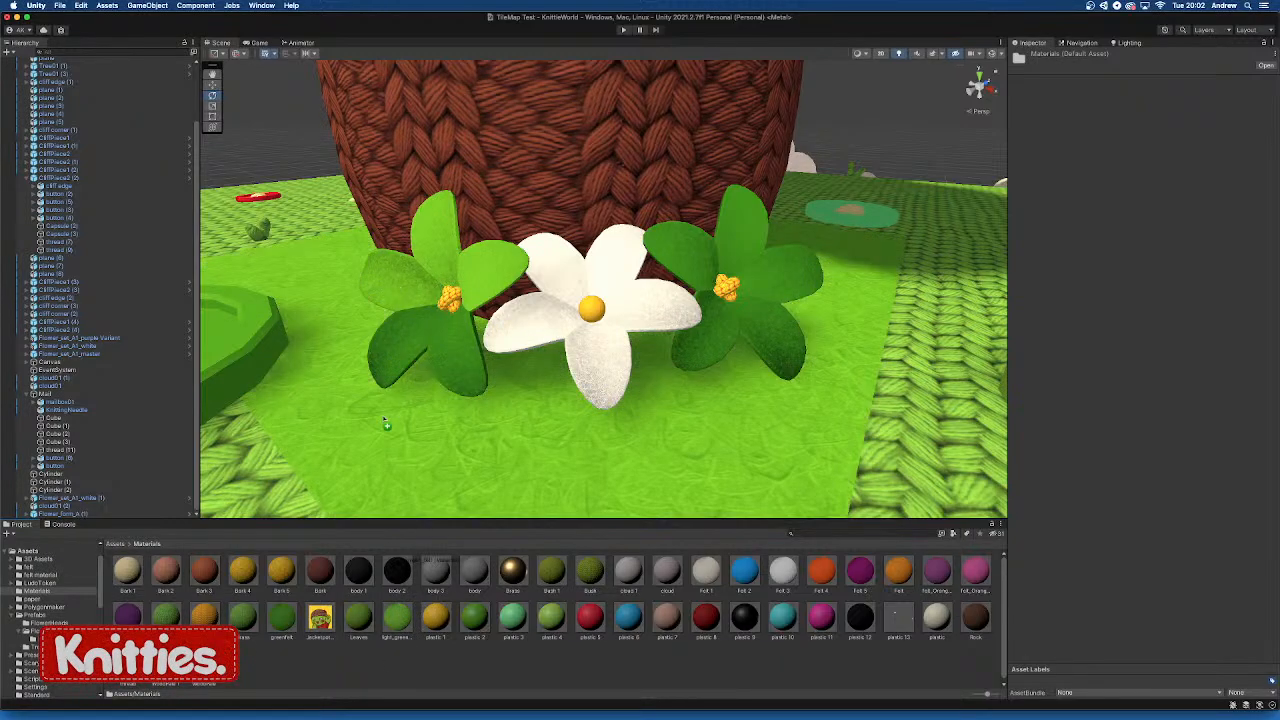
left_click_drag(393, 350, 393, 347)
left_click_drag(396, 634, 453, 360)
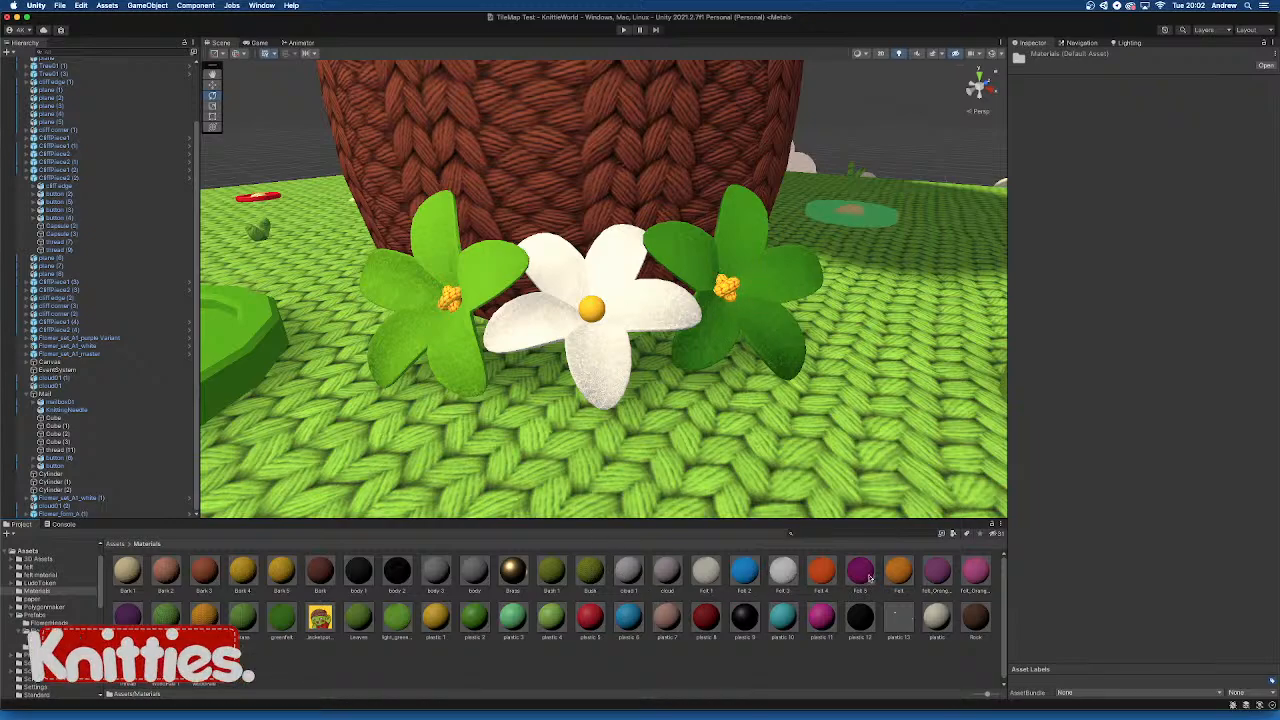
Try the Bark 3, orange and Bark 5 materials on the centre of the light green flower
left_click_drag(210, 575, 450, 300)
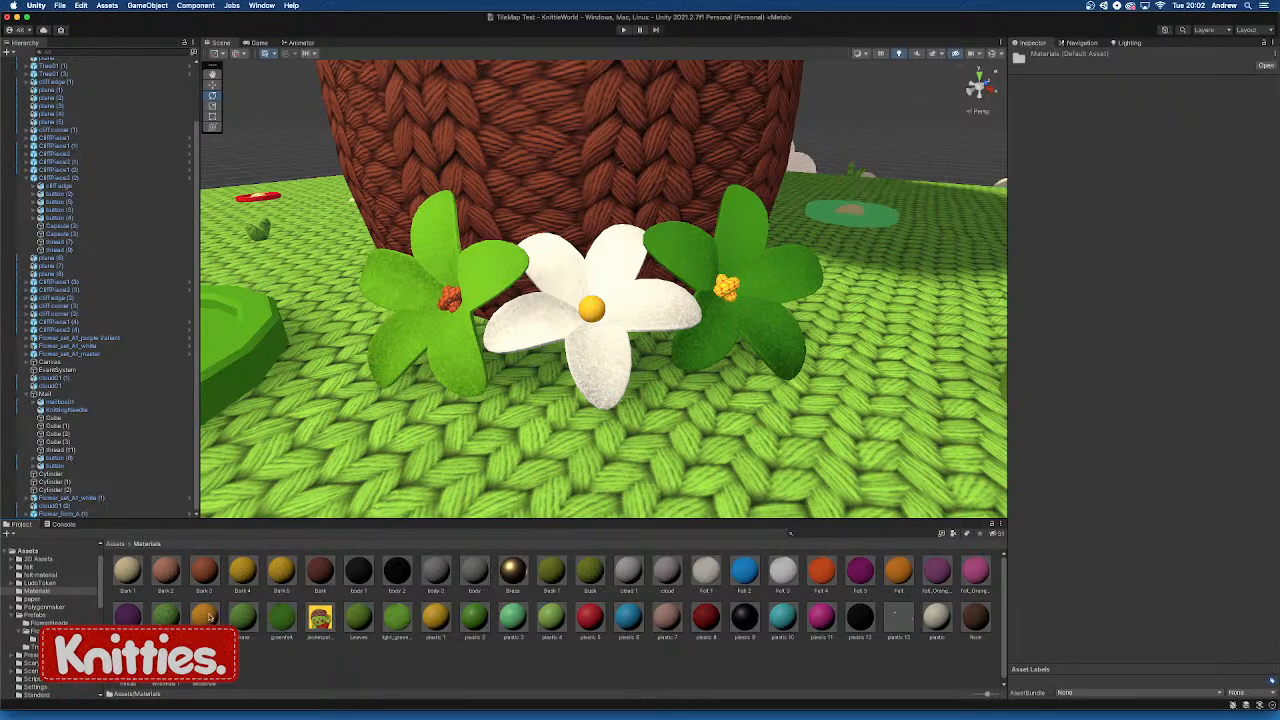
left_click_drag(209, 615, 450, 300)
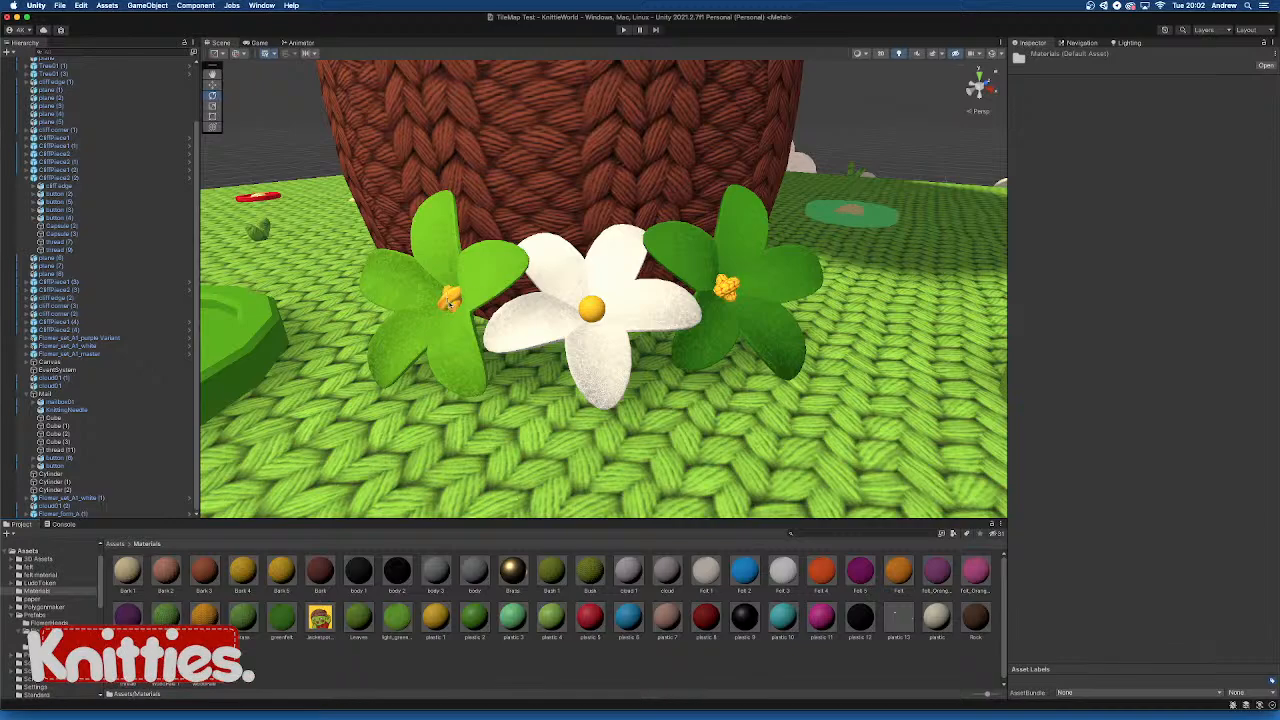
left_click_drag(283, 572, 330, 452)
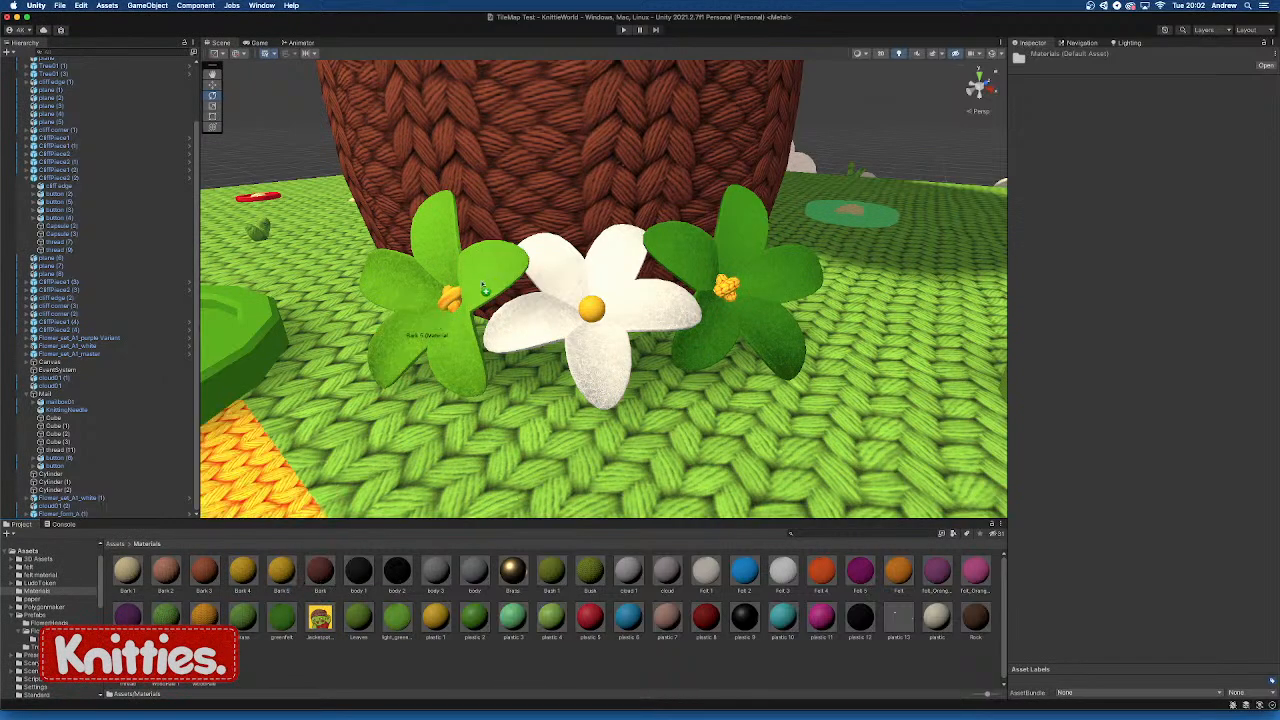
left_click_drag(484, 289, 450, 300)
Apply the dark red Bark material to the centre of the light green flower
left_click(121, 620)
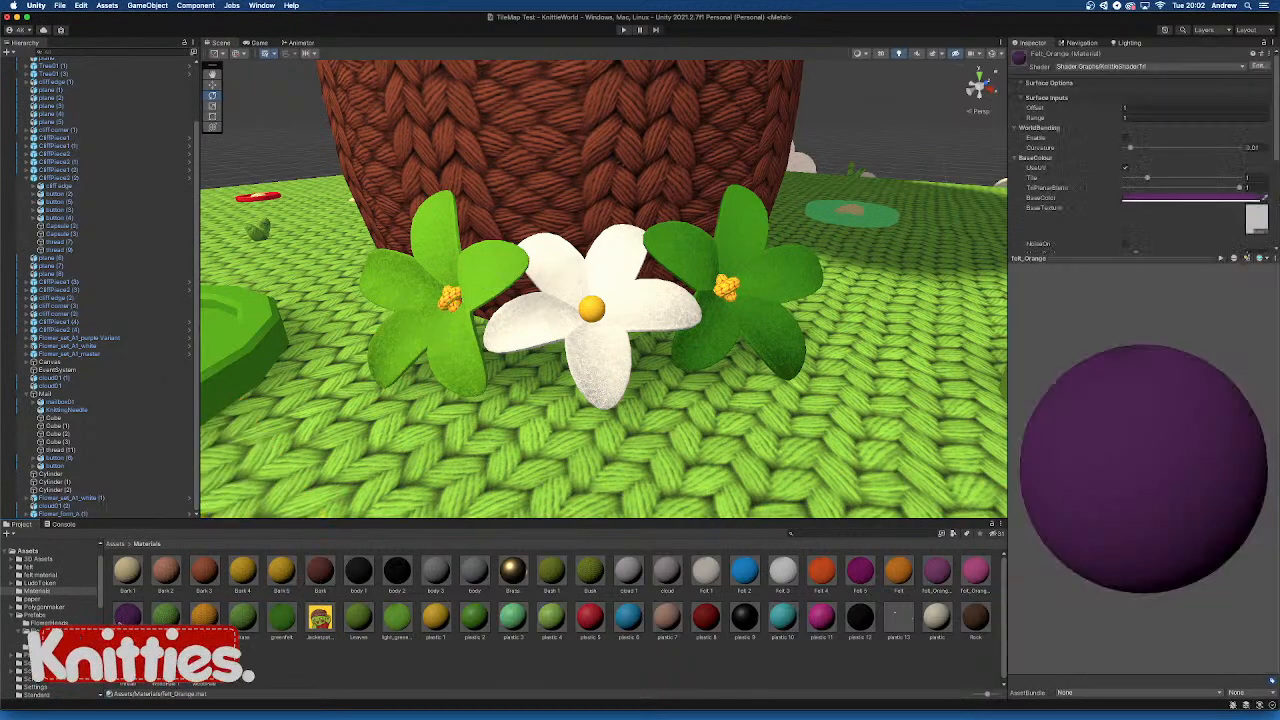
left_click(588, 675)
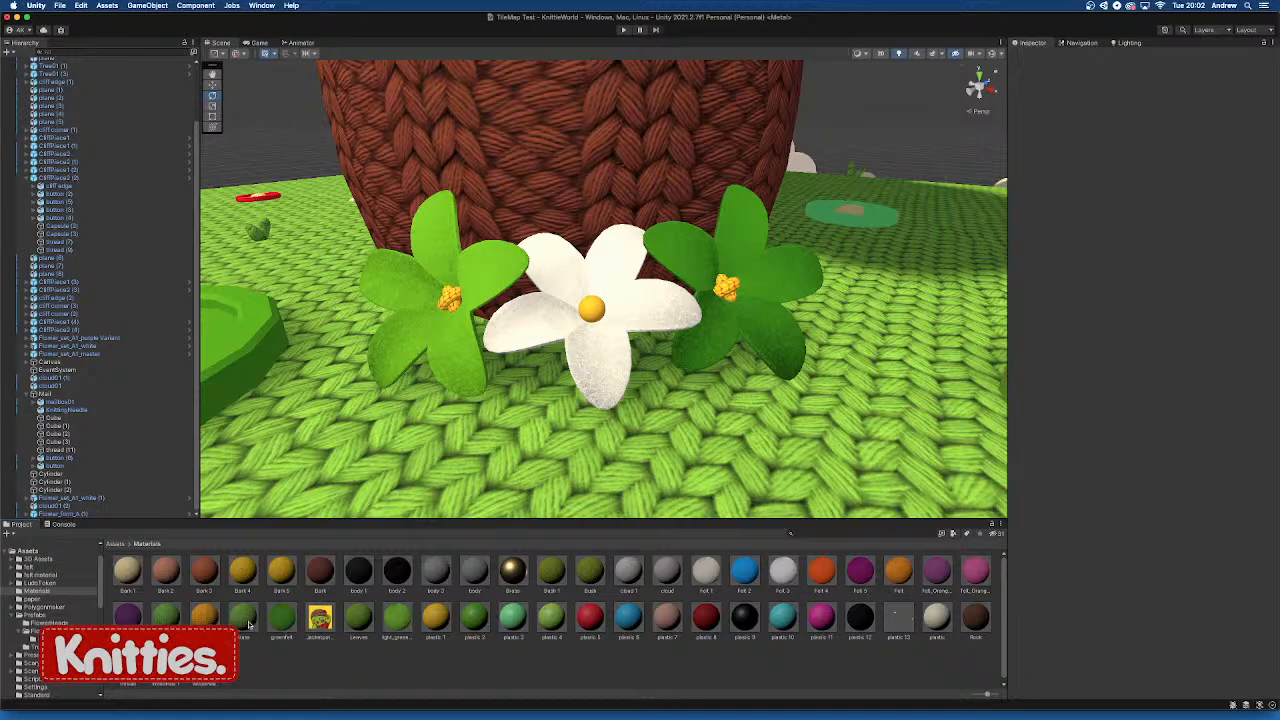
left_click_drag(320, 570, 451, 298)
Scale the white flower uniformly down to about 0.380
scroll(430, 280, "down", 8)
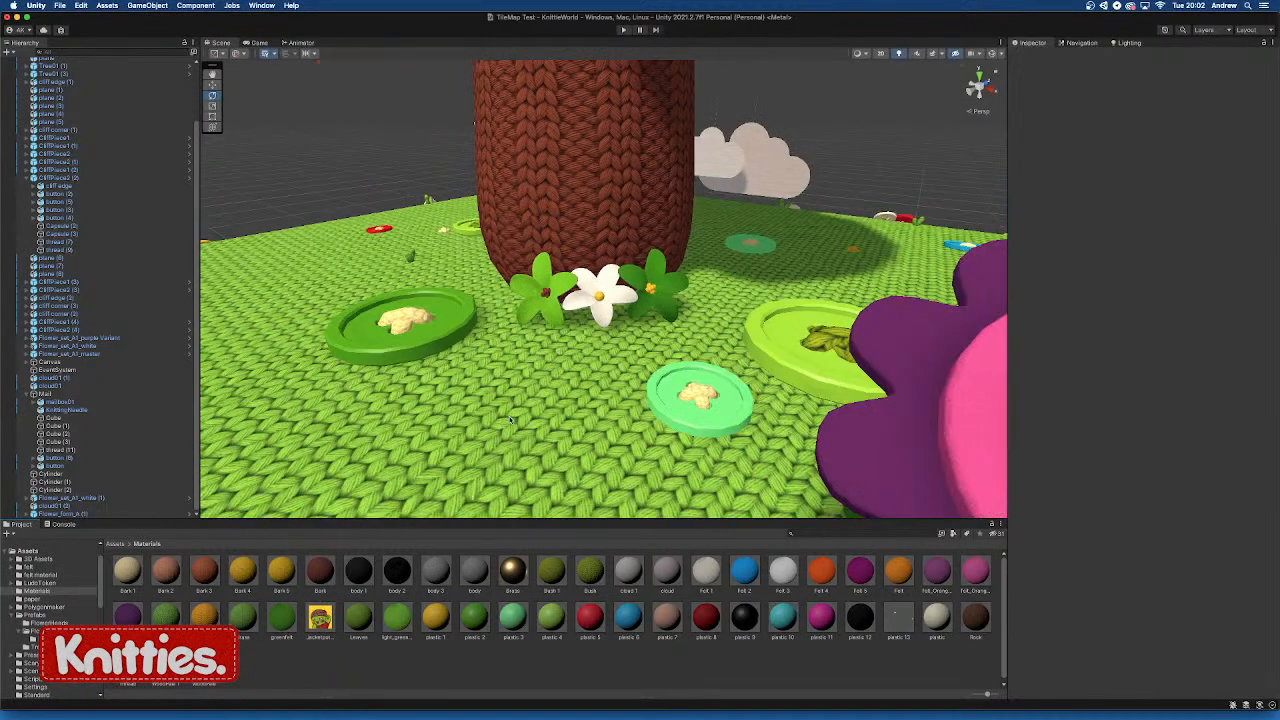
left_click_drag(409, 257, 665, 355, "alt")
scroll(671, 239, "down", 8)
scroll(627, 344, "down", 10)
scroll(540, 340, "up", 8)
scroll(668, 370, "up", 8)
left_click(703, 427)
left_click_drag(703, 430, 646, 424, "alt")
key("r")
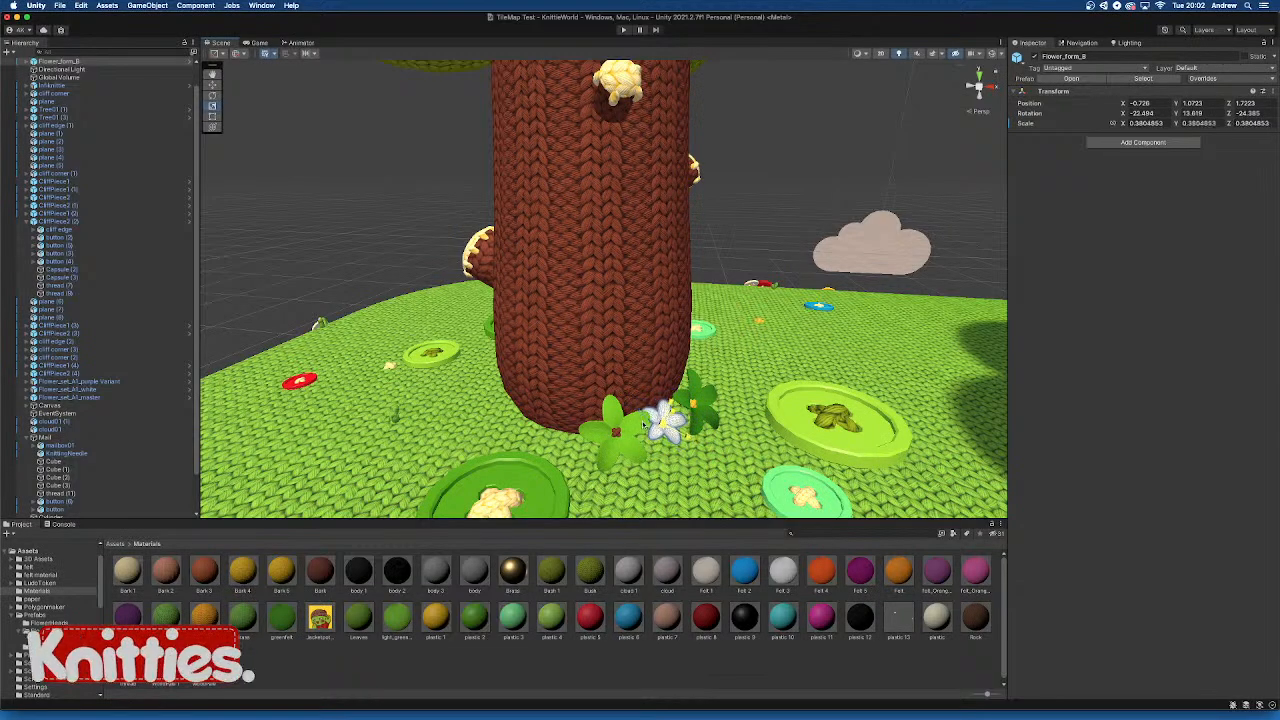
Shift the dark green flower along X to about -0.652, closer to the white flower
left_click_drag(738, 405, 700, 406, "alt")
left_click(771, 259)
scroll(712, 269, "down", 5)
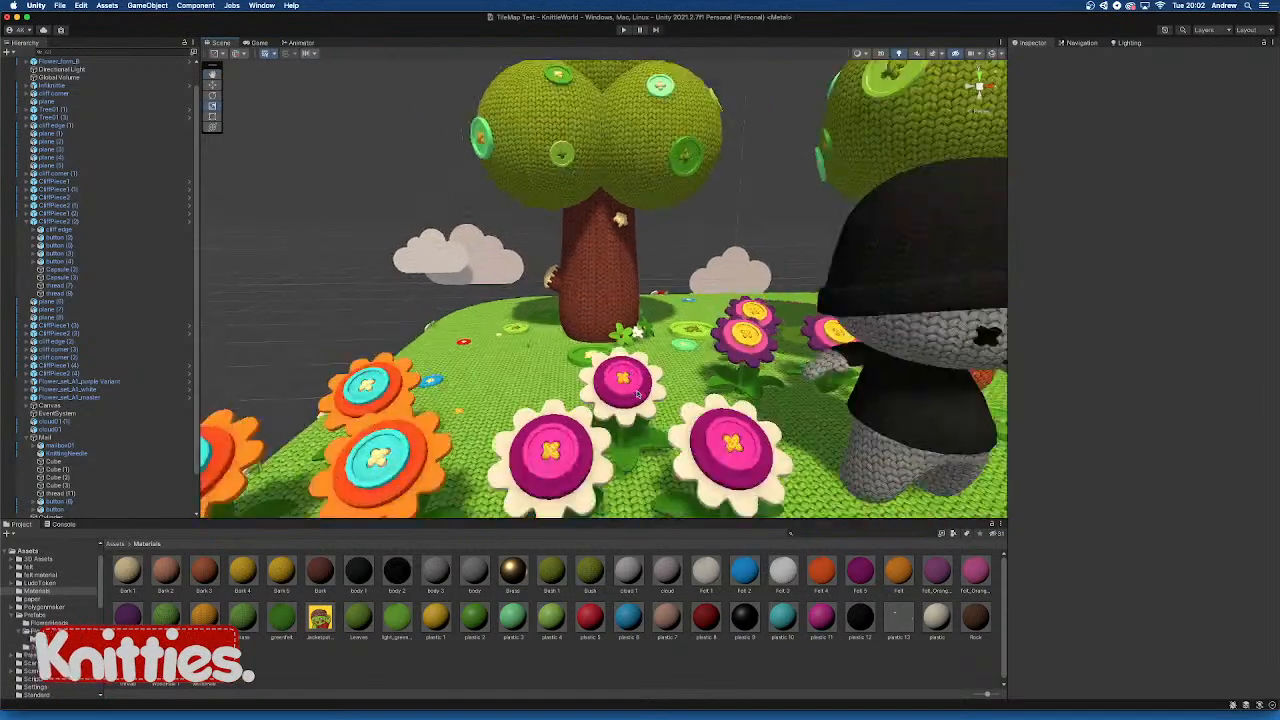
left_click_drag(637, 394, 483, 413, "alt")
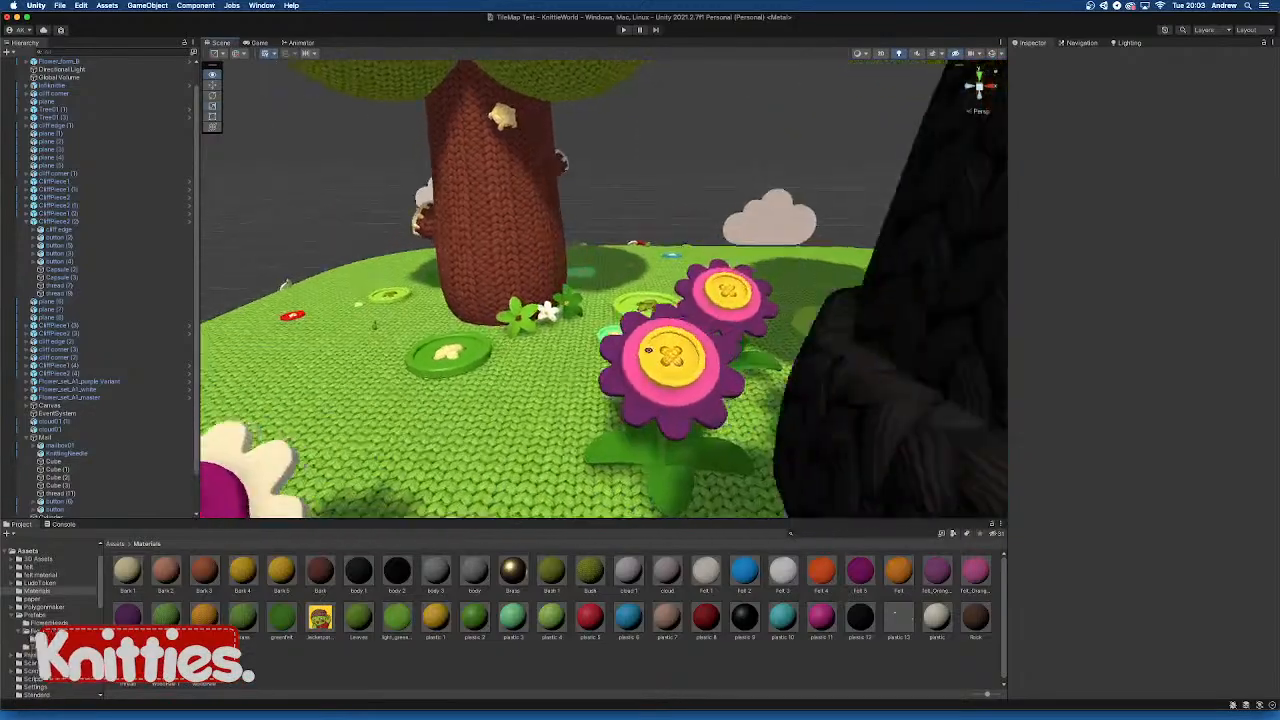
left_click_drag(648, 350, 575, 446, "alt")
scroll(558, 390, "up", 5)
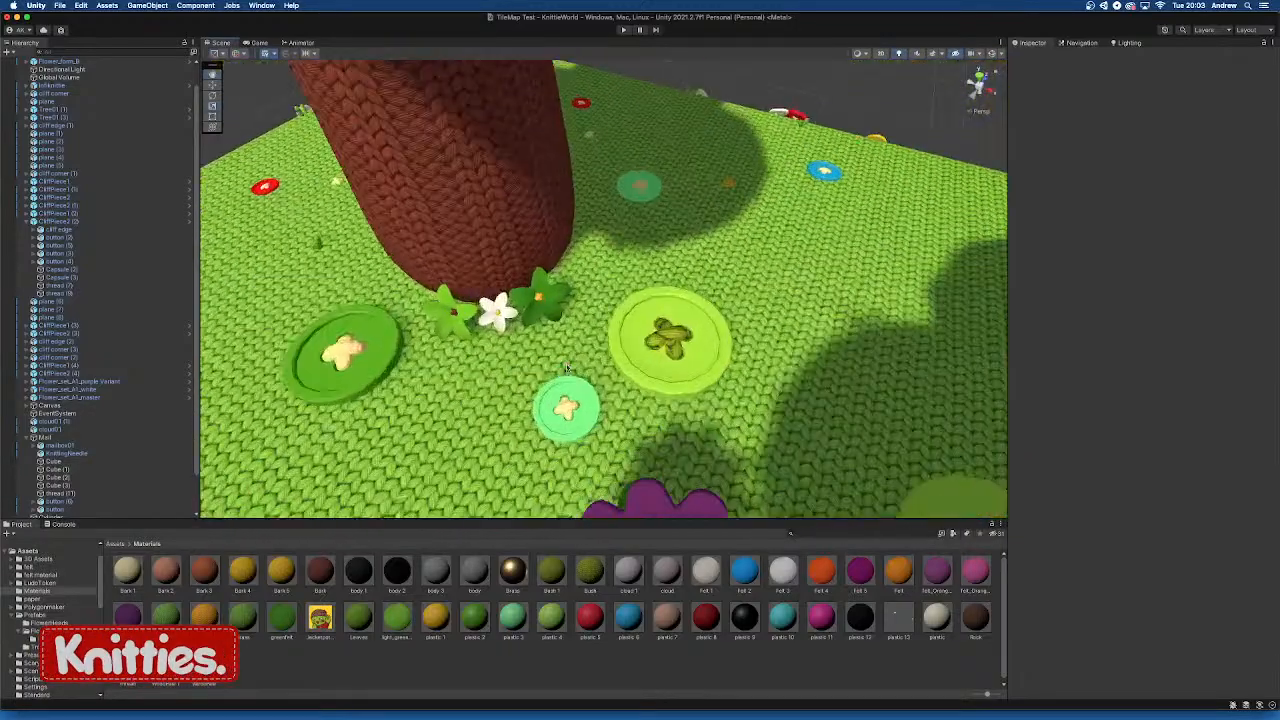
left_click(540, 322)
left_click_drag(540, 322, 565, 348, "alt")
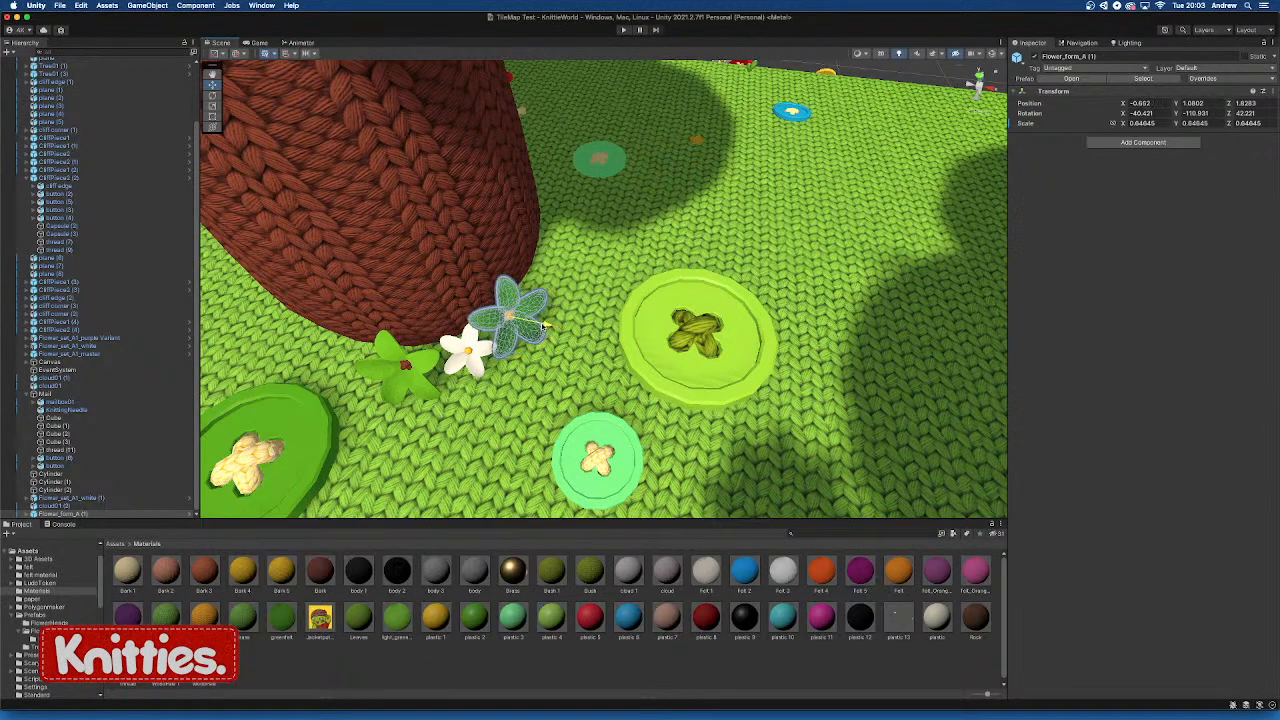
Move the white flower to about X -0.719, Z 1.739 between the two green flowers
left_click(476, 356)
left_click_drag(478, 356, 582, 304, "alt")
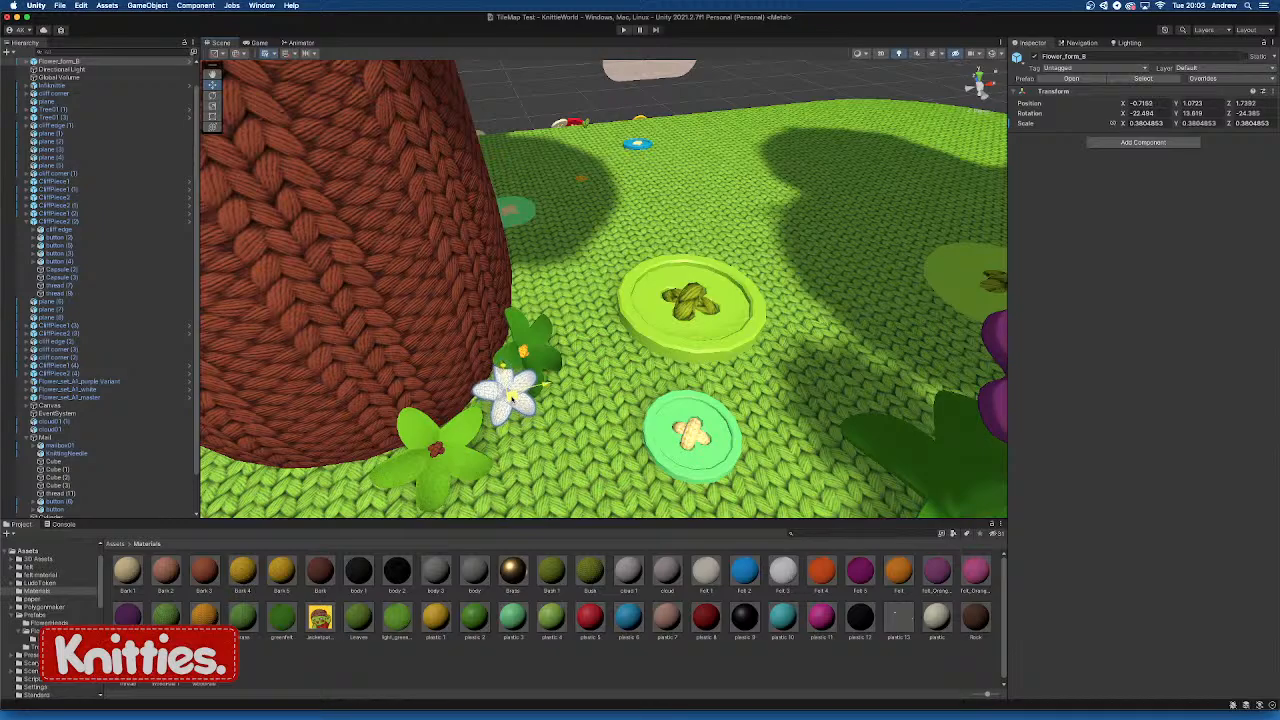
Move the light green flower closer to the white one, to about X -0.807, Z 1.676
left_click_drag(601, 403, 562, 392, "alt")
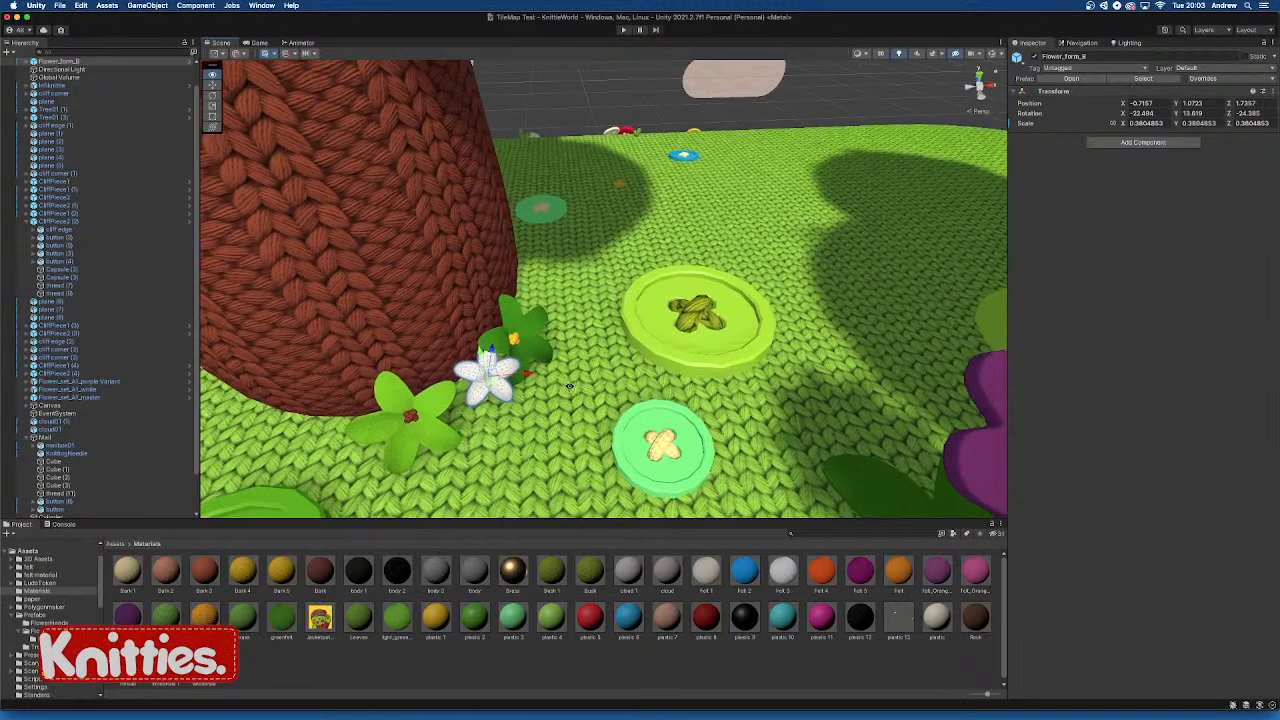
left_click(570, 105)
left_click_drag(598, 250, 465, 289, "alt")
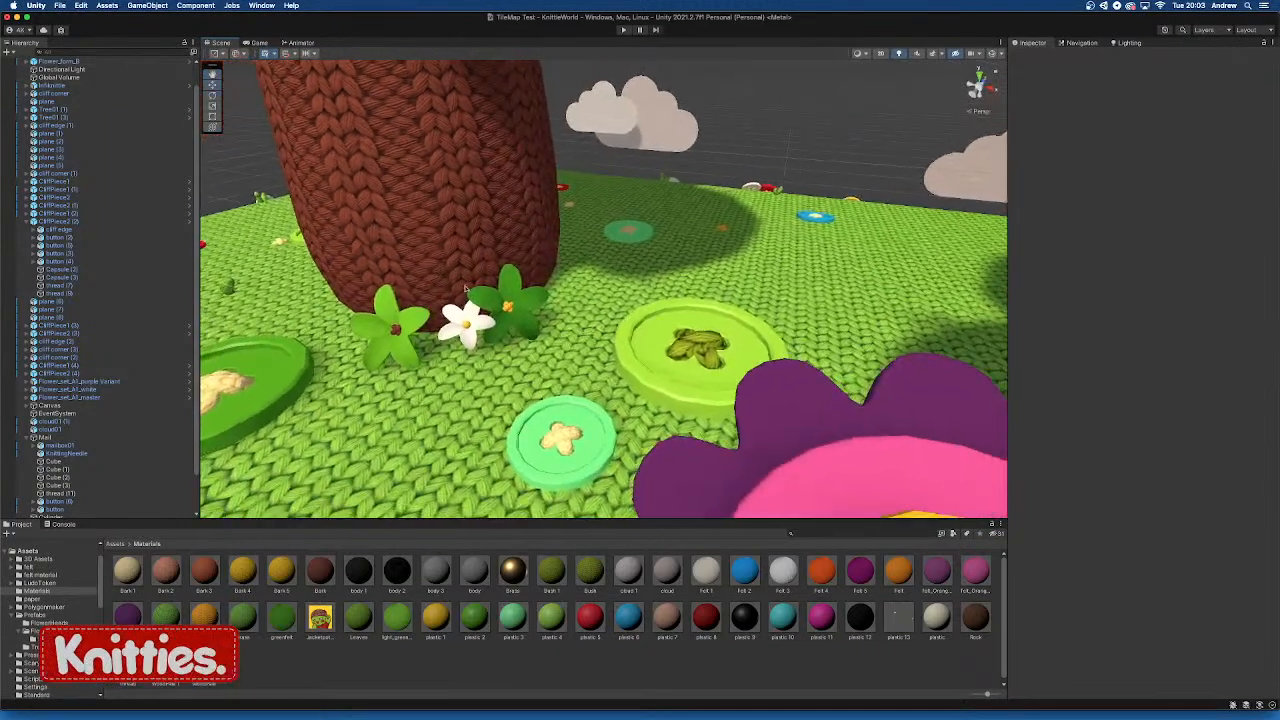
left_click(396, 349)
left_click_drag(396, 349, 380, 385, "alt")
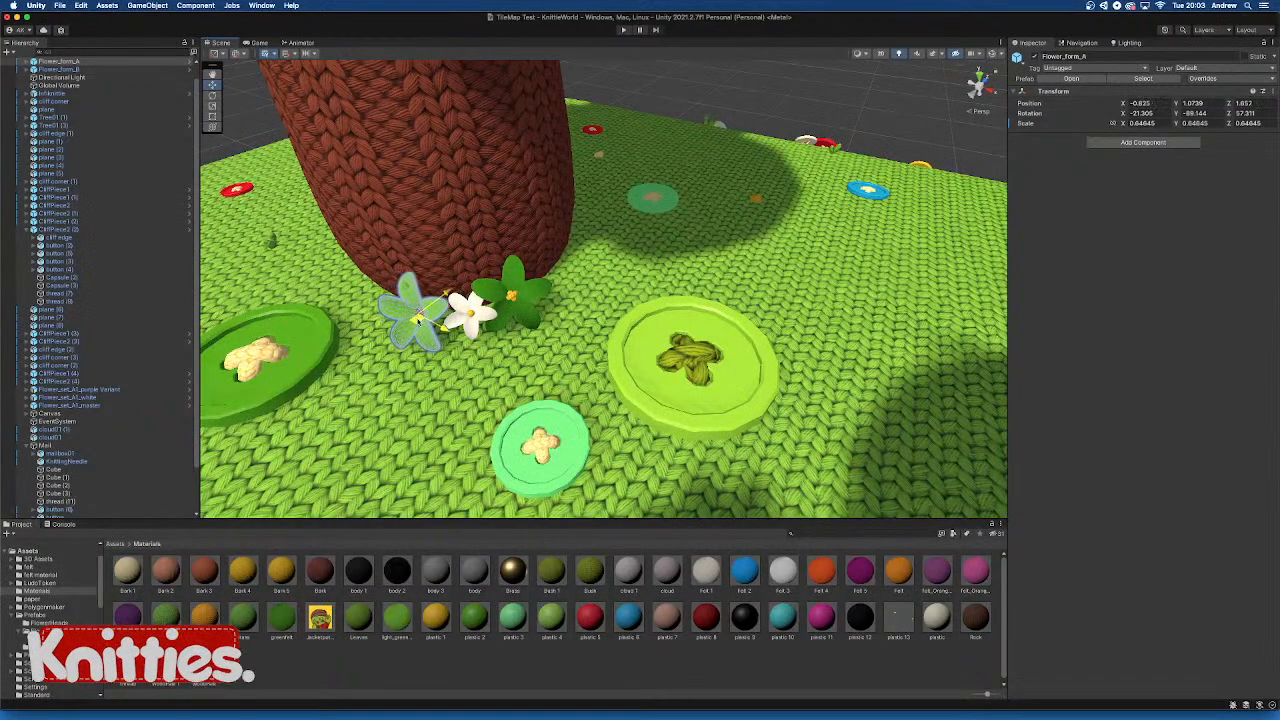
left_click_drag(425, 318, 427, 319)
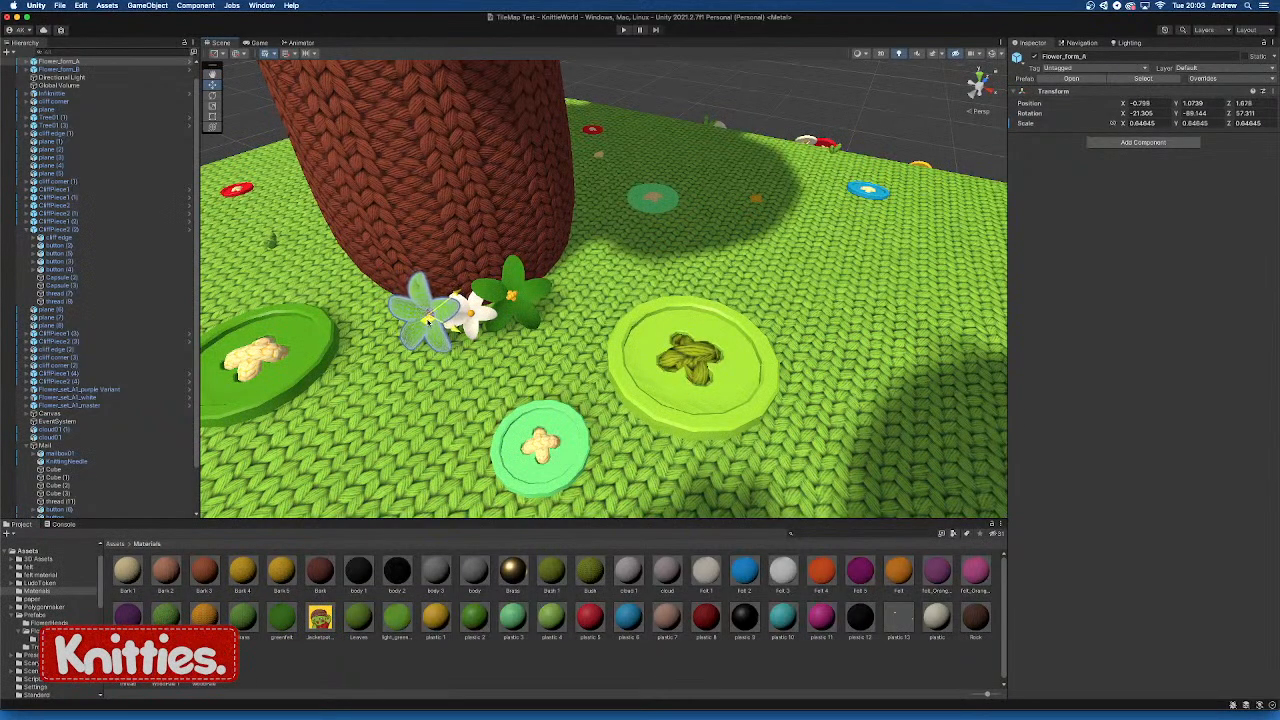
Scale the light green flower uniformly down to about 0.536 and shift it along X to about -0.796
key("r")
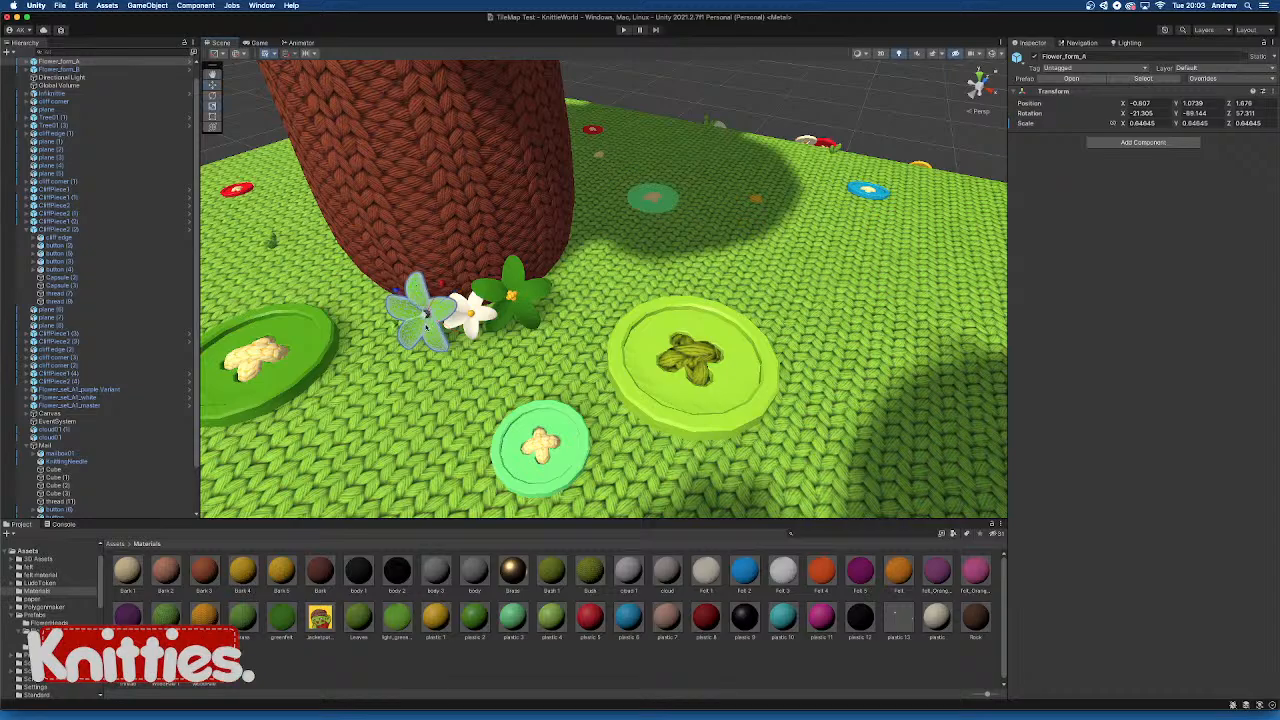
mouse_move(425, 318)
left_mouse_down()
mouse_move(436, 322)
mouse_move(432, 305)
left_mouse_up()
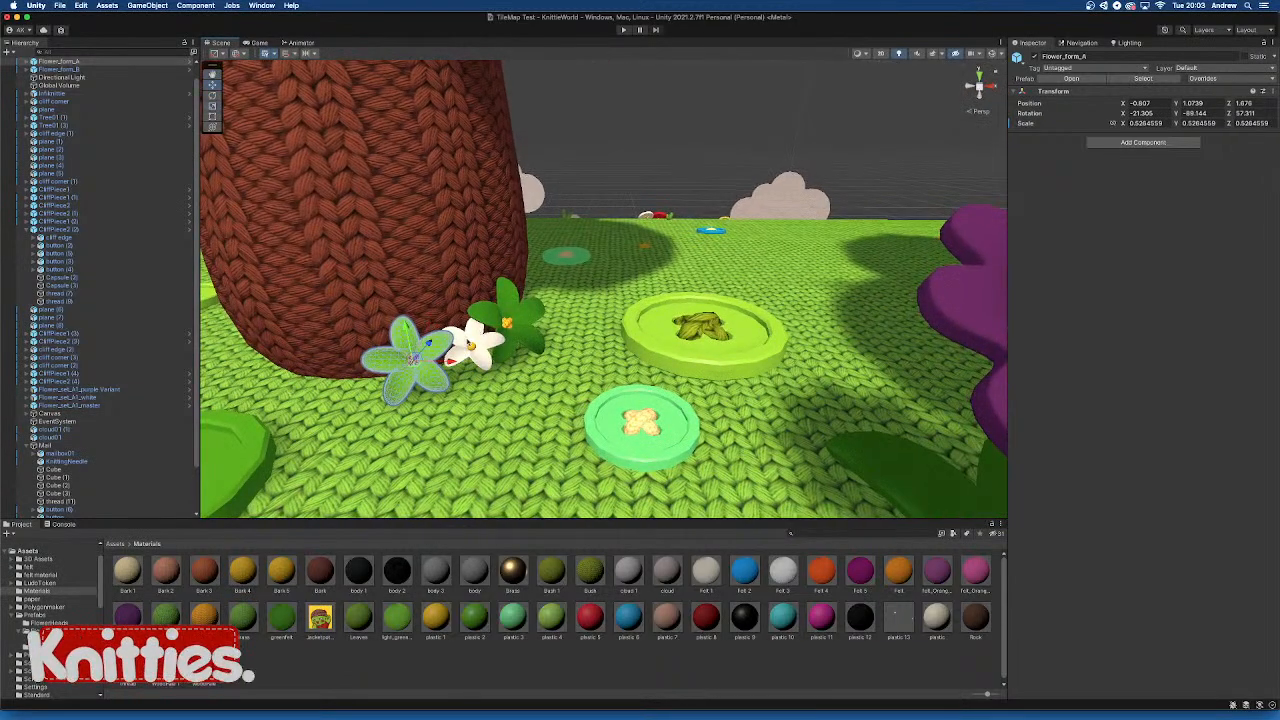
left_click_drag(413, 357, 418, 360)
left_click_drag(508, 352, 484, 262, "alt")
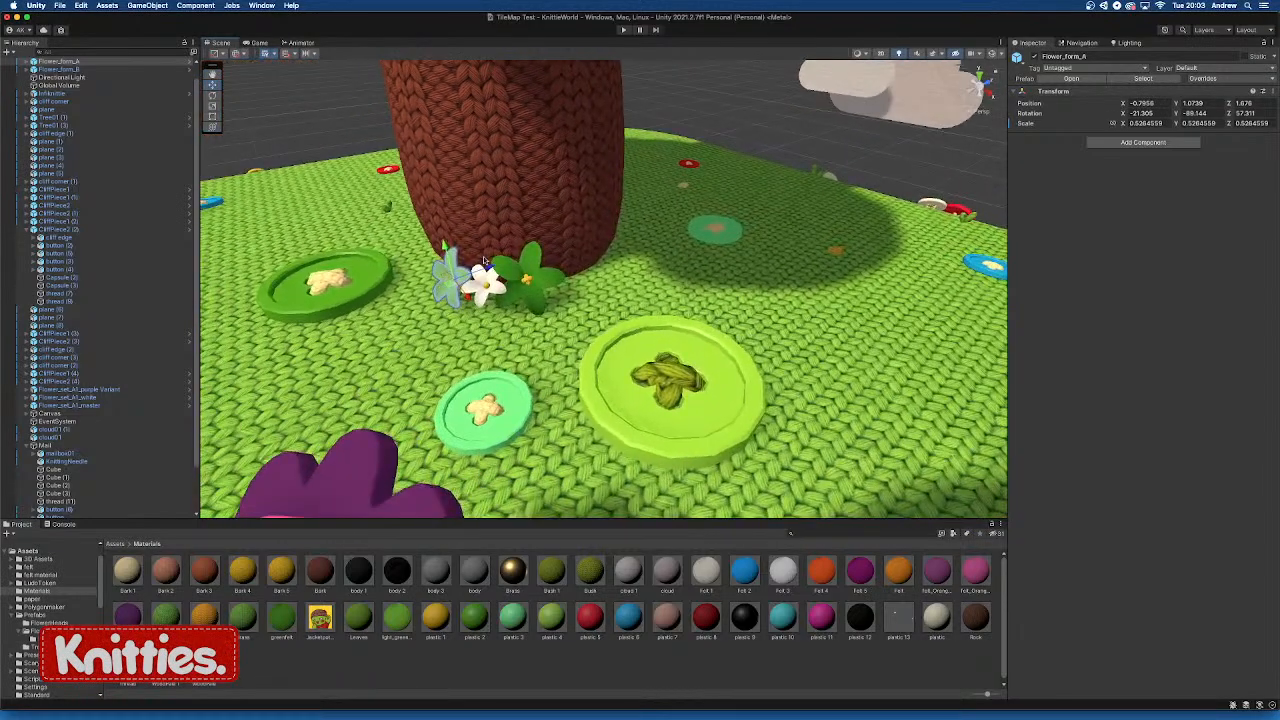
Examine the three-flower cluster at the trunk base from several angles and distances
left_click(729, 121)
left_click_drag(548, 305, 690, 224, "alt")
scroll(604, 304, "down", 5)
mouse_move(645, 312)
left_mouse_down("alt")
mouse_move(614, 368)
mouse_move(656, 311)
left_mouse_up("alt")
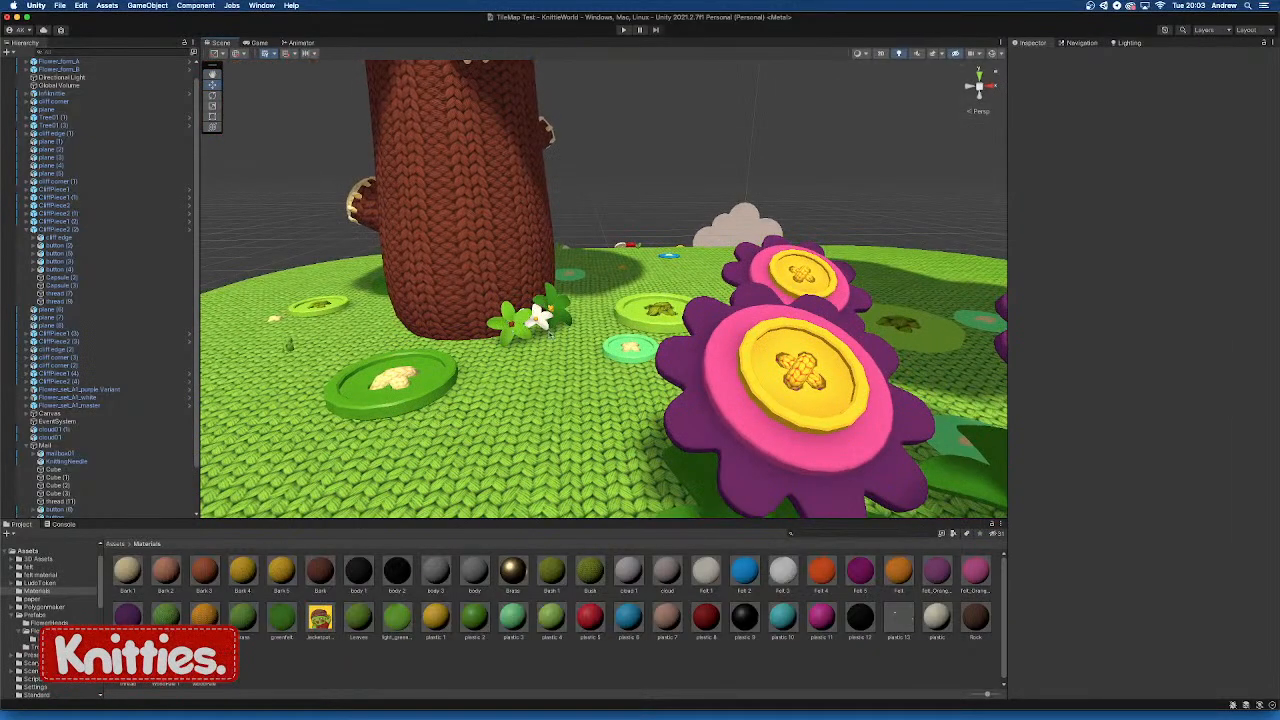
scroll(552, 330, "down", 10)
left_click_drag(596, 322, 568, 384, "alt")
scroll(494, 324, "up", 5)
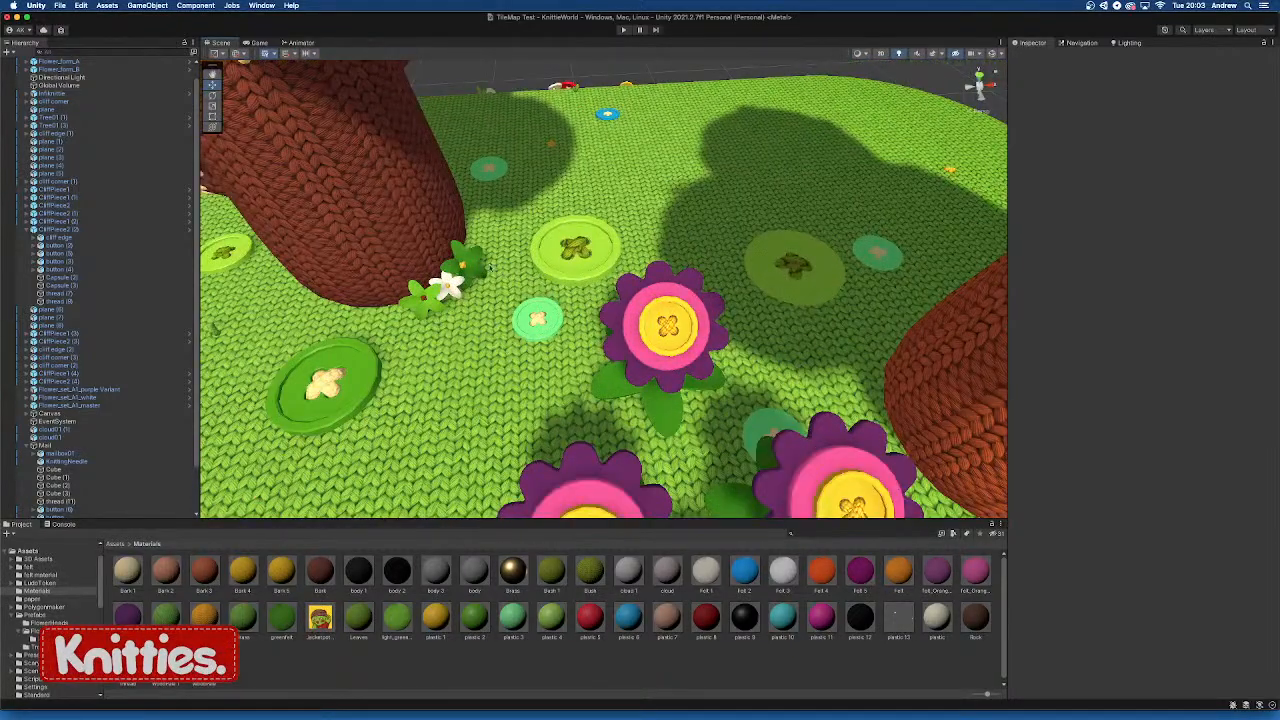
Create an empty game object and position it inside the dark red trunk's base at X -1, Y 1, Z 2
left_click(478, 272)
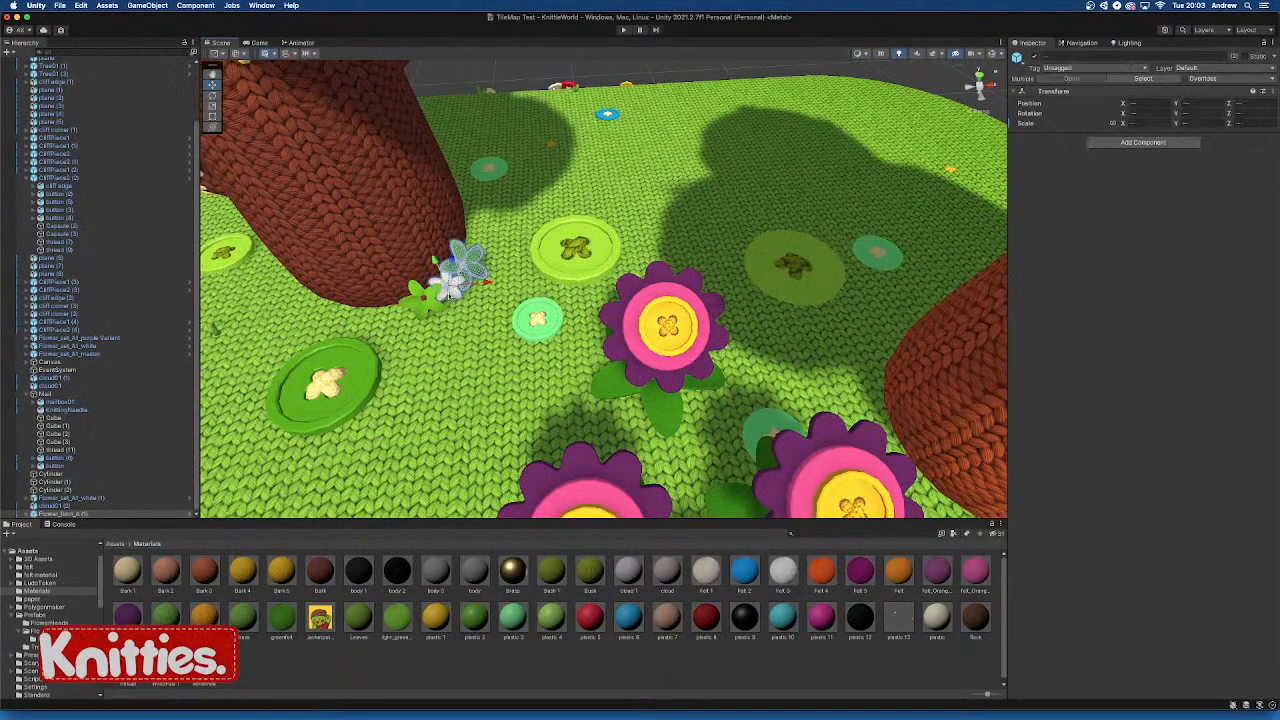
left_click(429, 308, "shift")
left_click(116, 544)
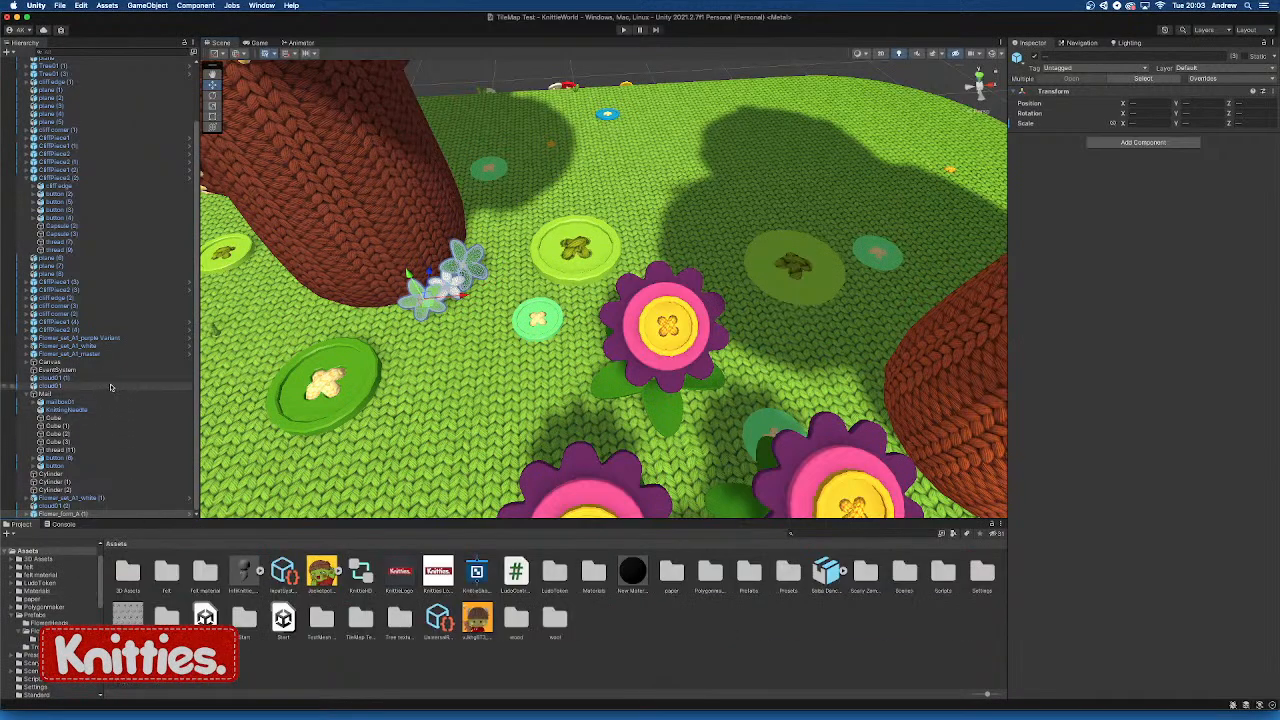
scroll(45, 156, "up", 3)
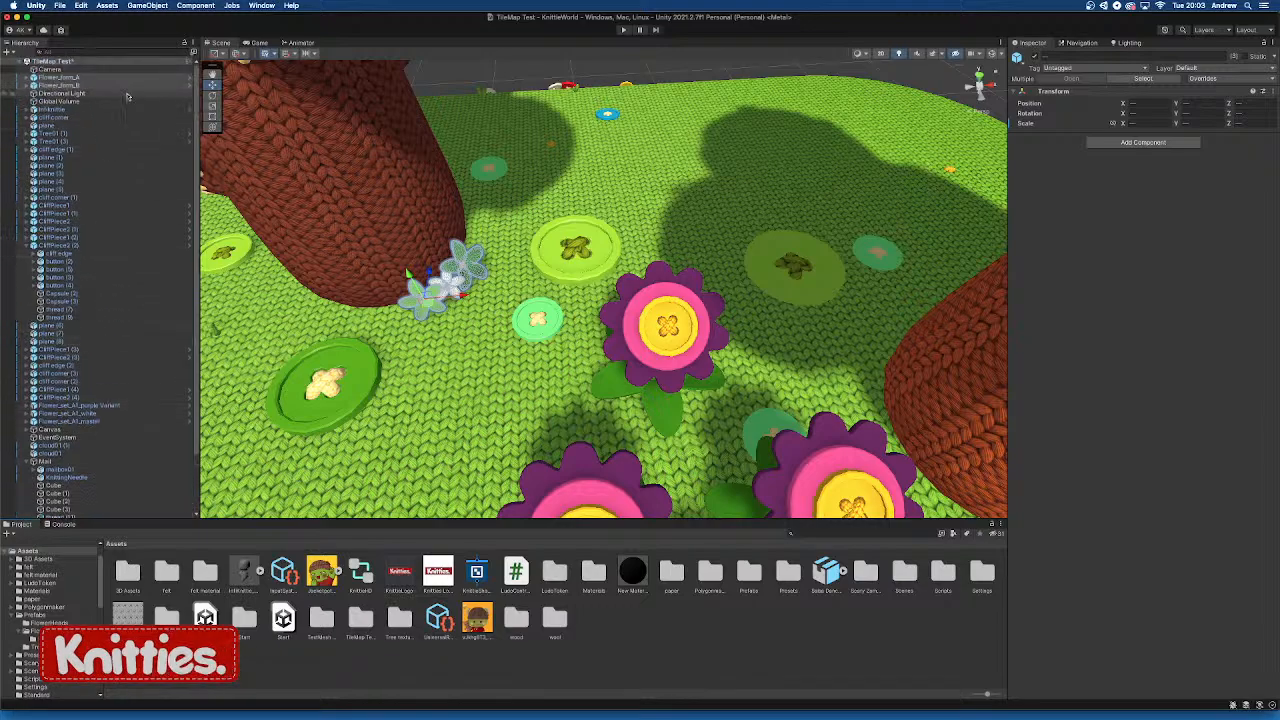
left_click(147, 5)
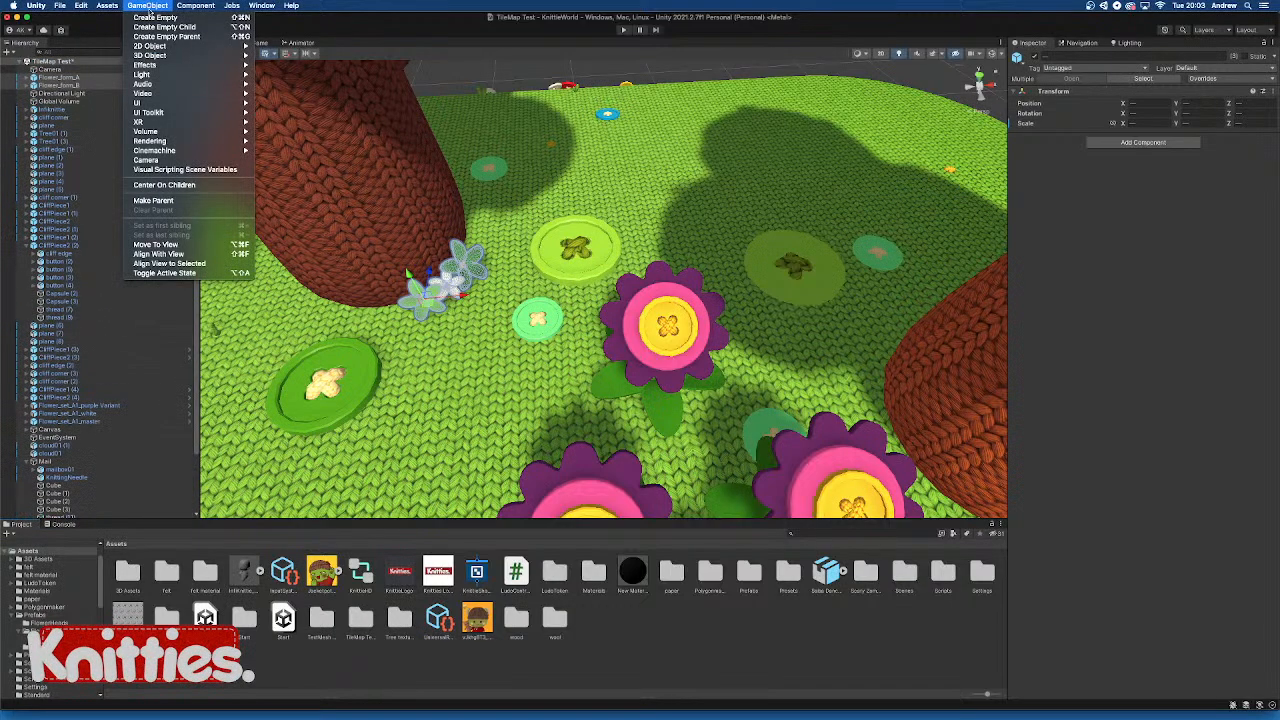
left_click(160, 14)
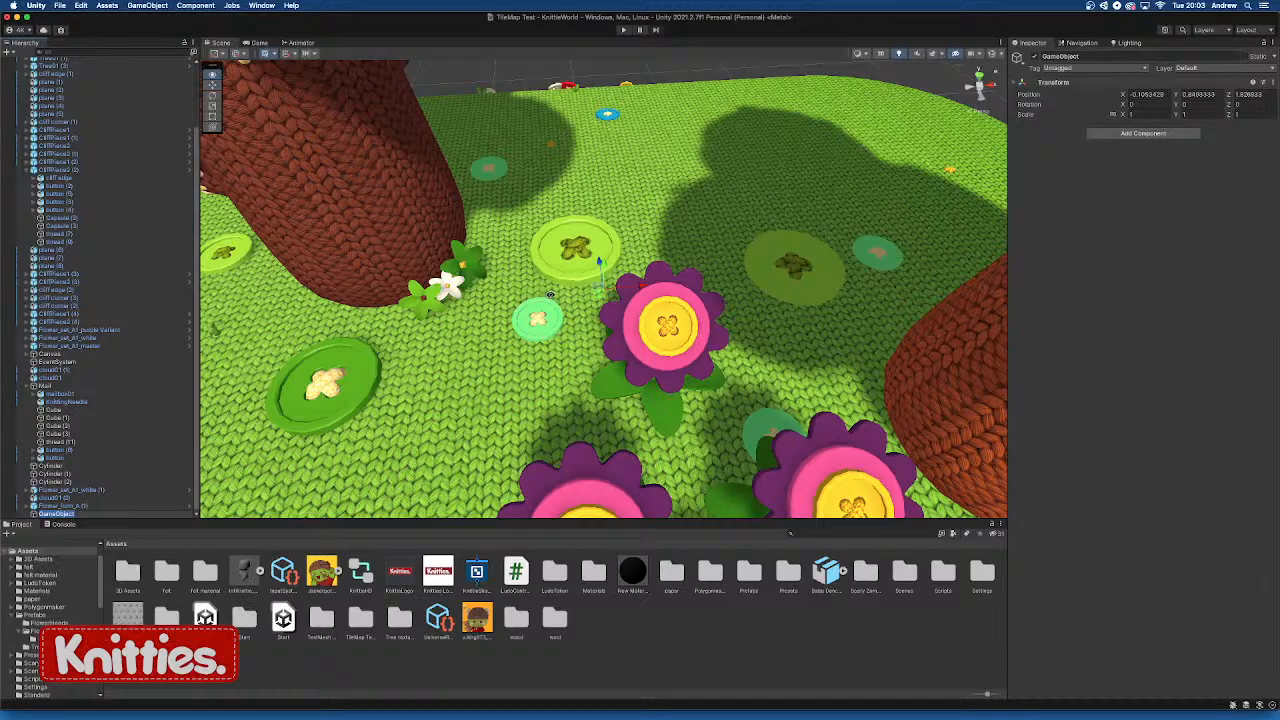
left_click_drag(550, 295, 355, 235, "alt")
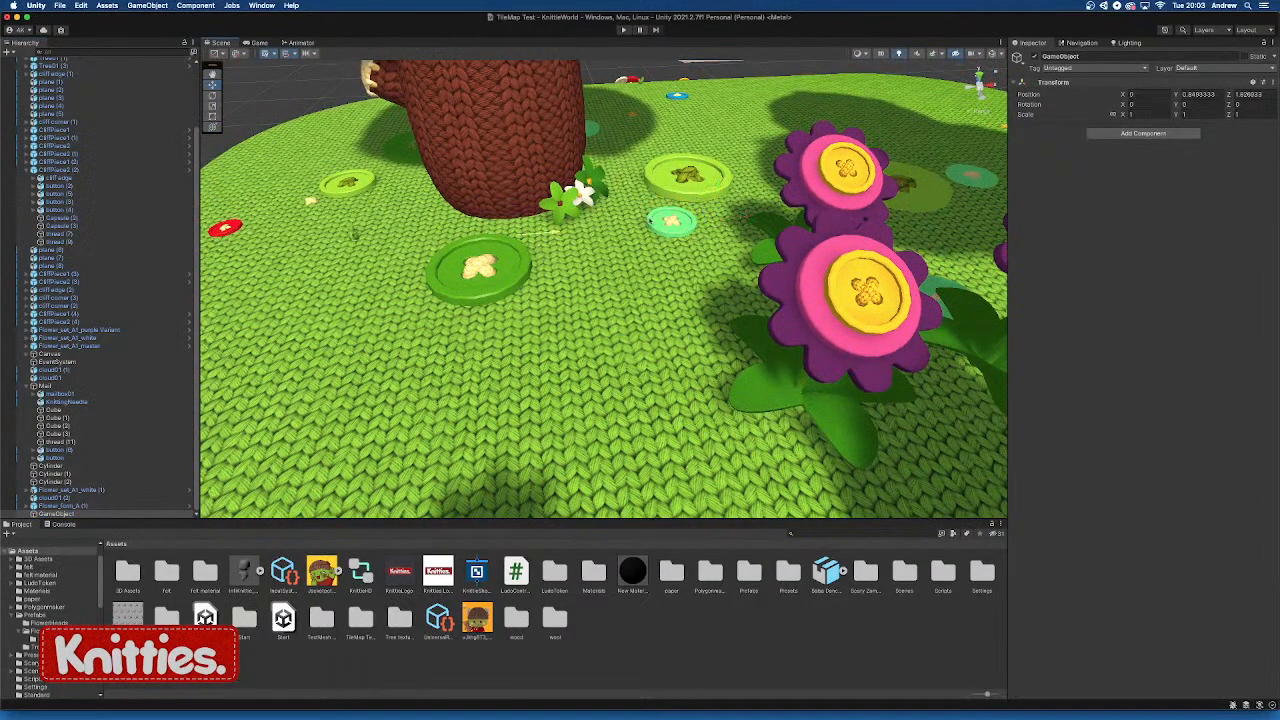
left_click_drag(541, 220, 560, 250, "alt")
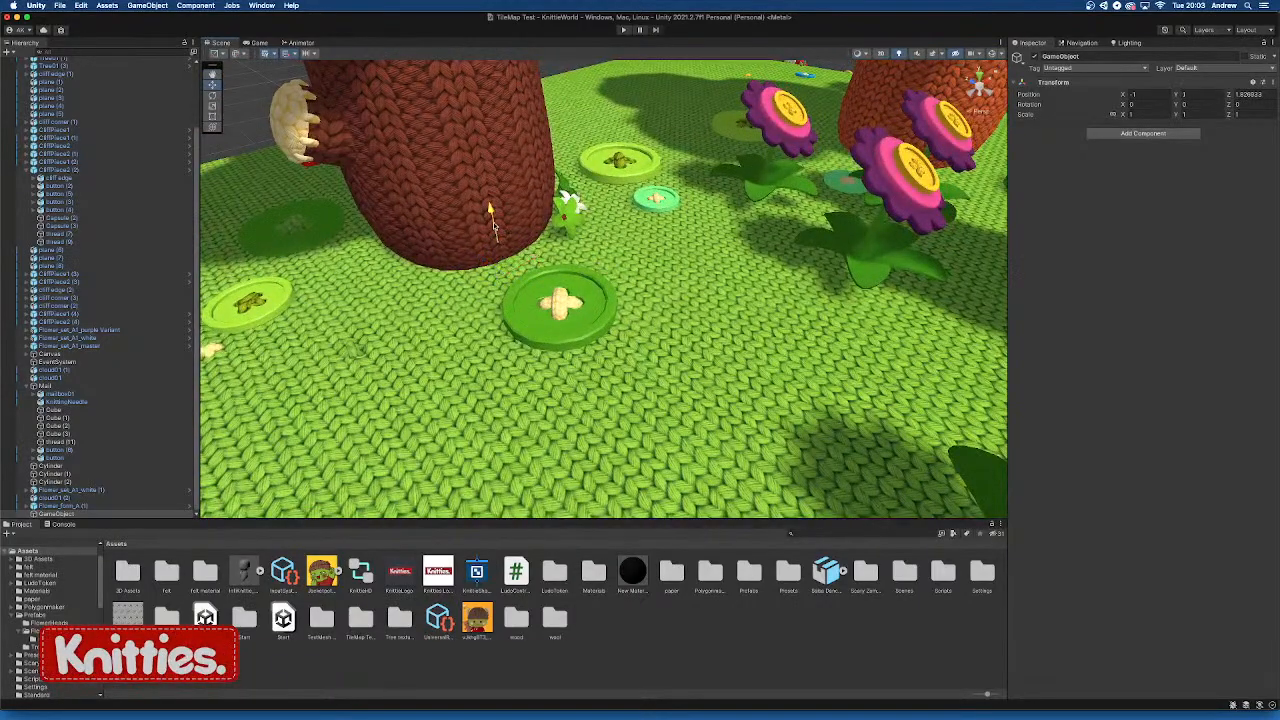
left_click_drag(494, 226, 497, 240)
left_click_drag(497, 240, 532, 253, "alt")
Parent the three small flowers at the trunk base to the new empty game object
left_click(572, 206)
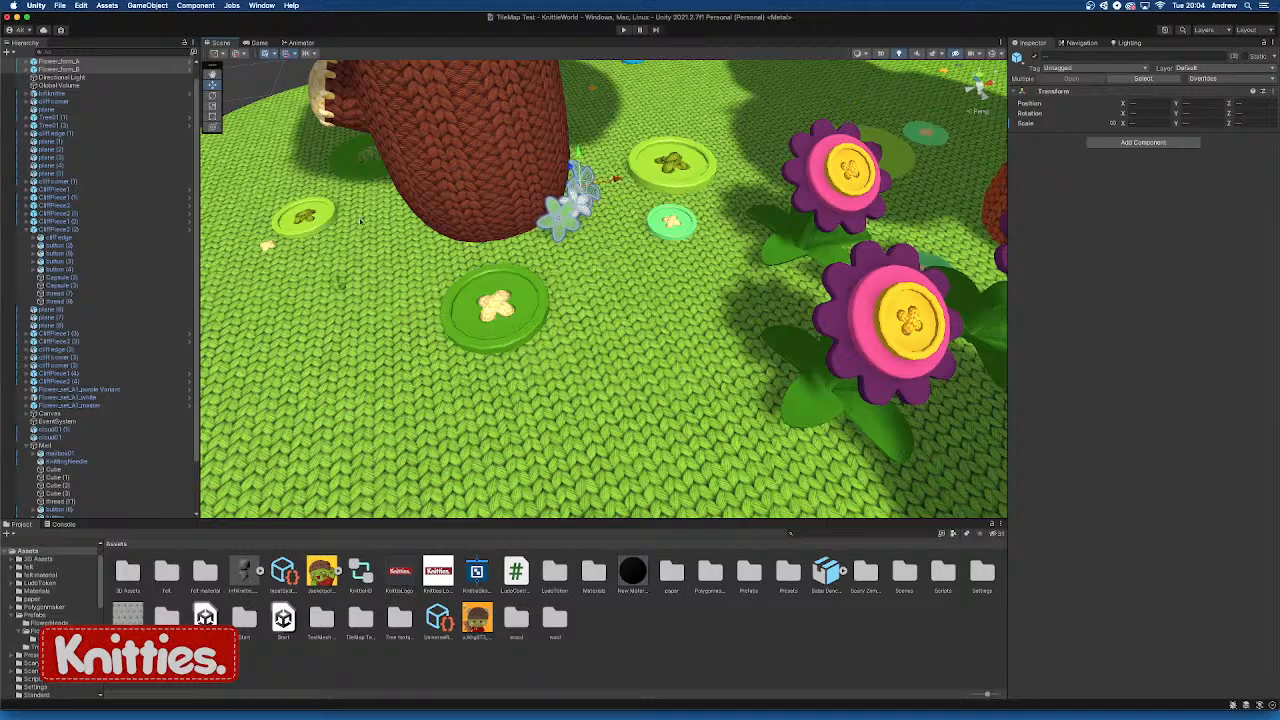
scroll(97, 333, "down", 3)
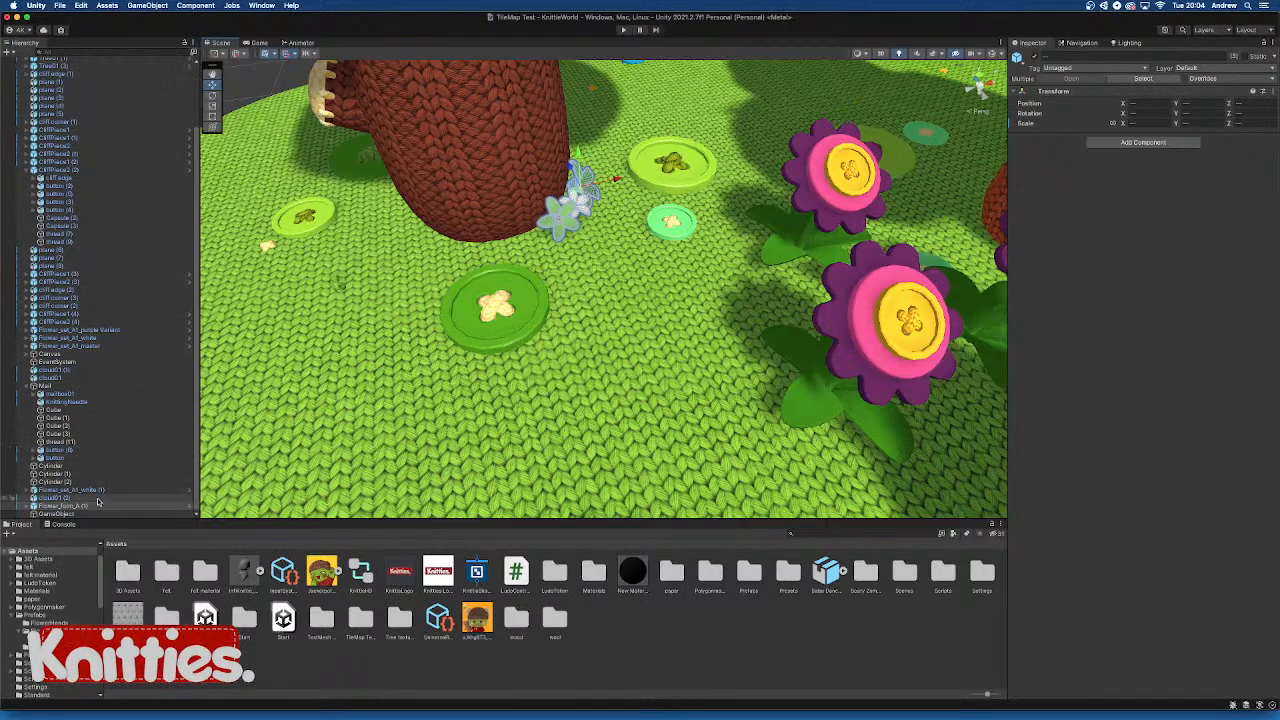
left_click_drag(67, 515, 67, 514)
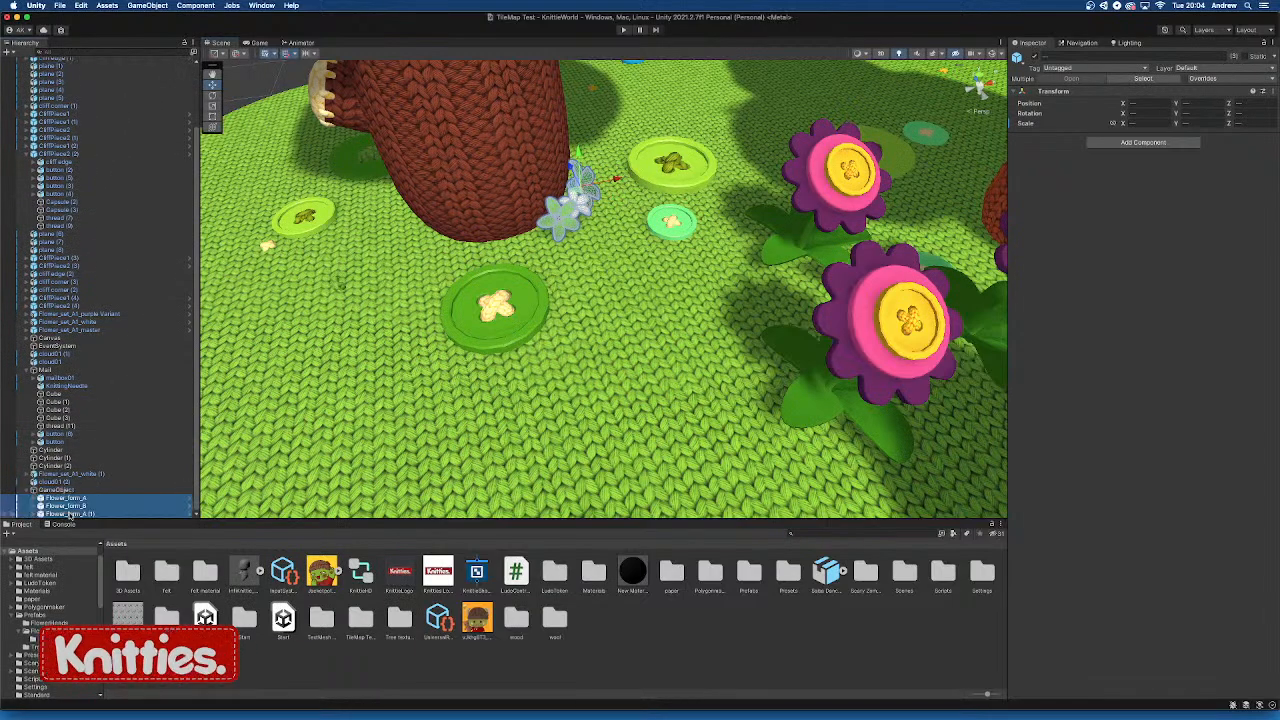
Rename the parent object Flower_Group_A and save it as a prefab in the Prefabs folder
left_click(64, 490)
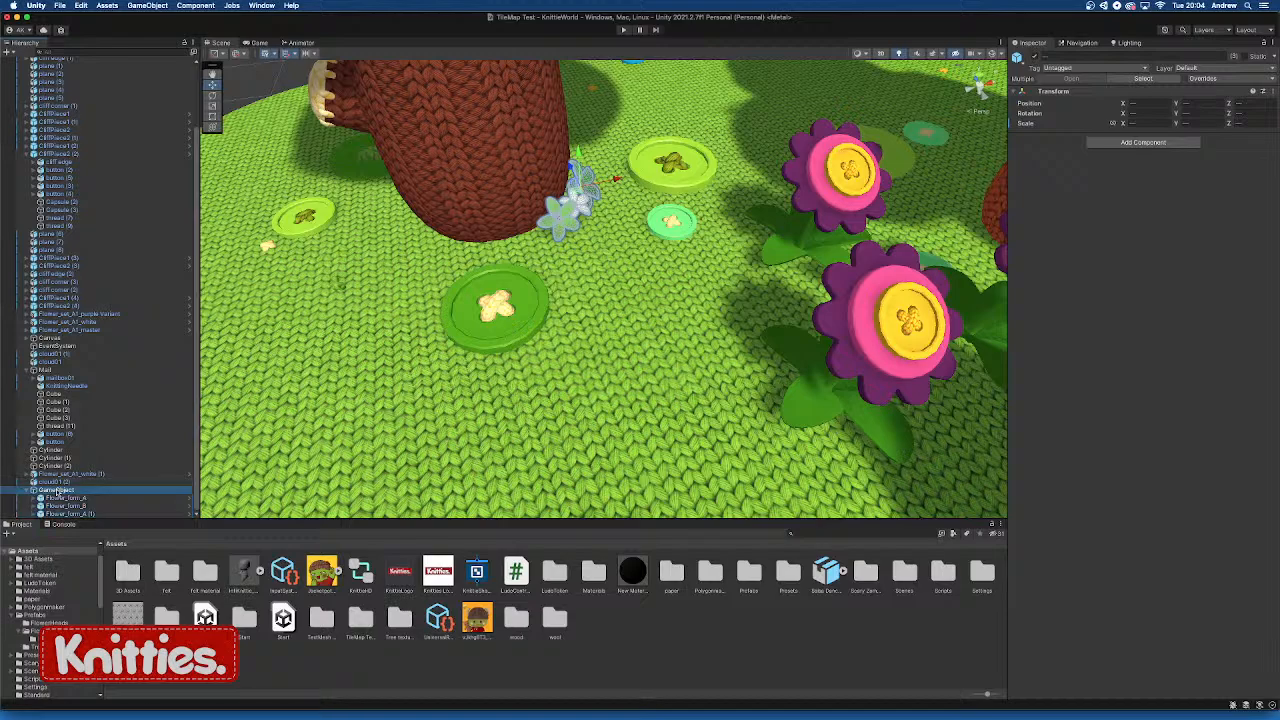
left_click(1089, 57)
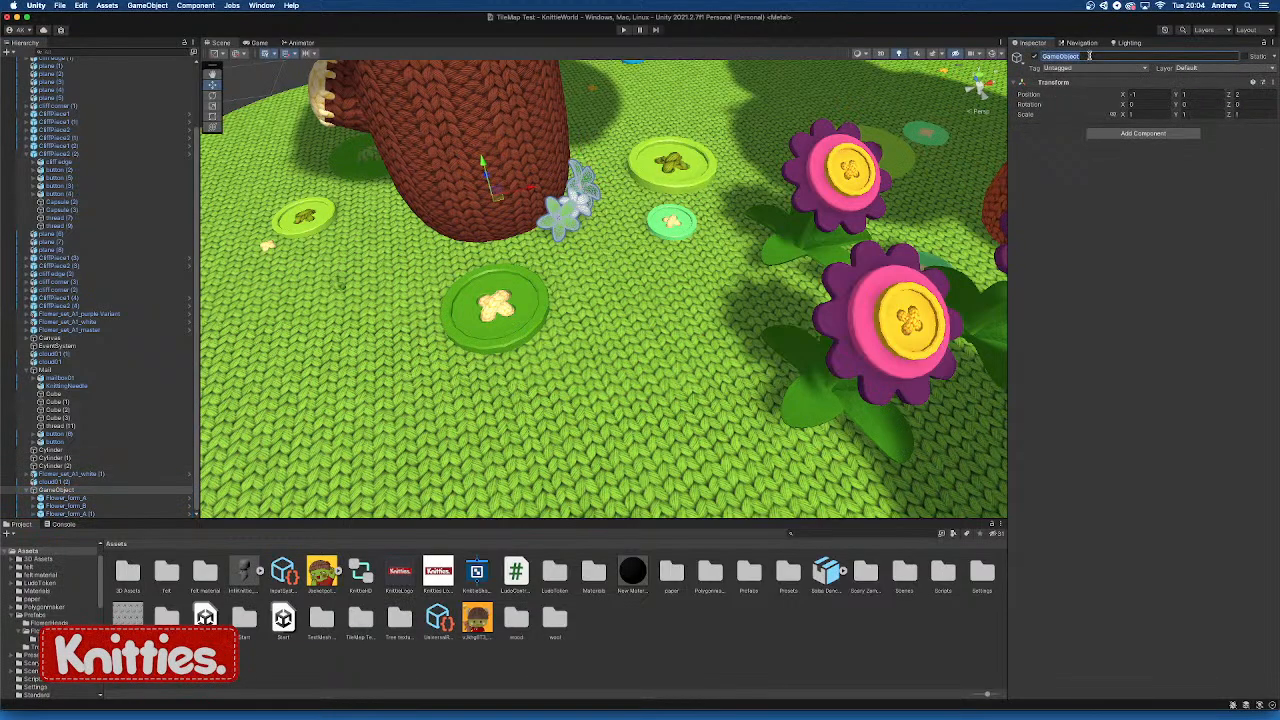
type("Flower_")
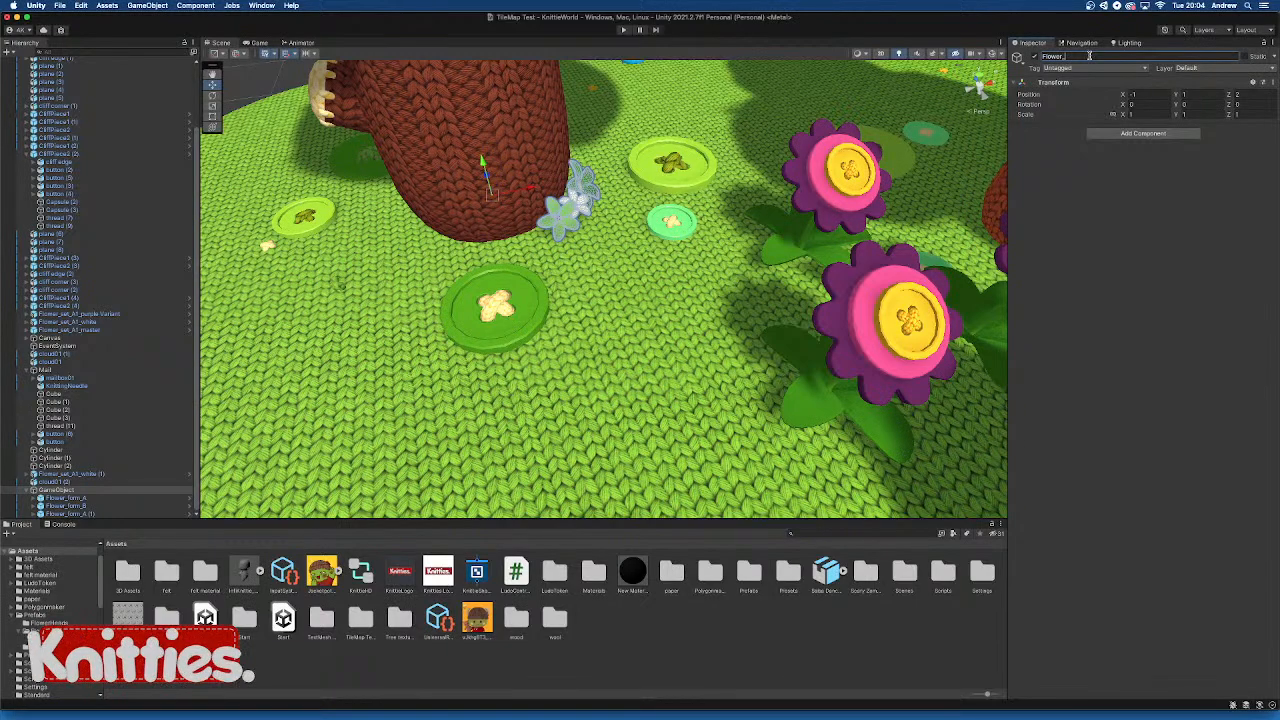
type("Group_A")
key("Return")
double_click(749, 575)
left_click_drag(70, 497, 549, 628)
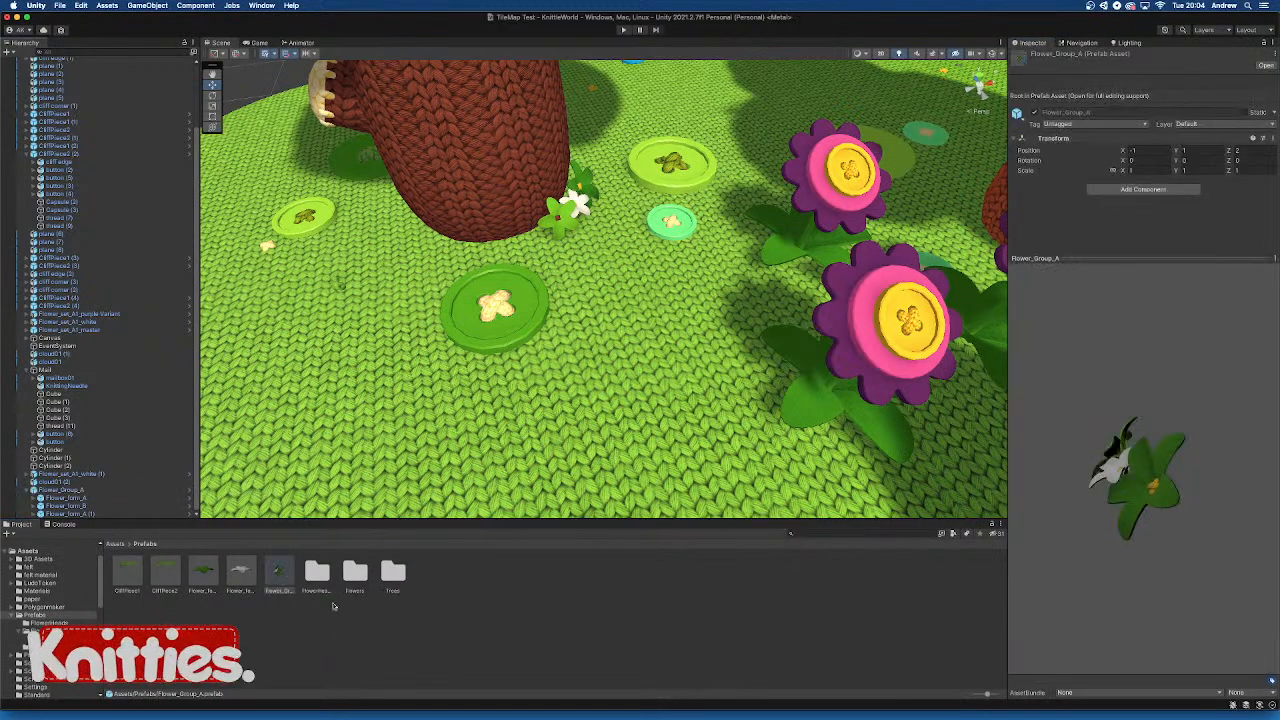
Add a second Flower_Group_A to the dark red tree and rotate it about 48° around Y to the trunk's front
left_click_drag(285, 578, 448, 218)
key("e")
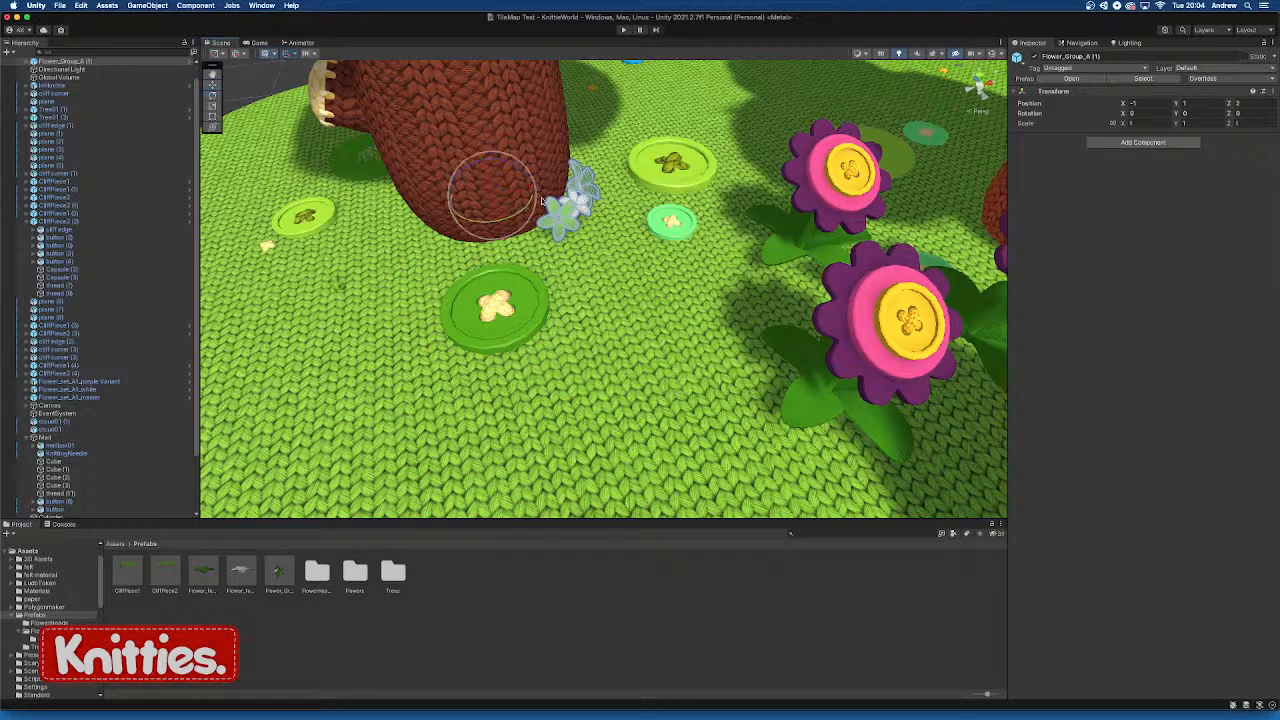
mouse_move(530, 210)
left_mouse_down()
mouse_move(450, 230)
mouse_move(540, 198)
left_mouse_up()
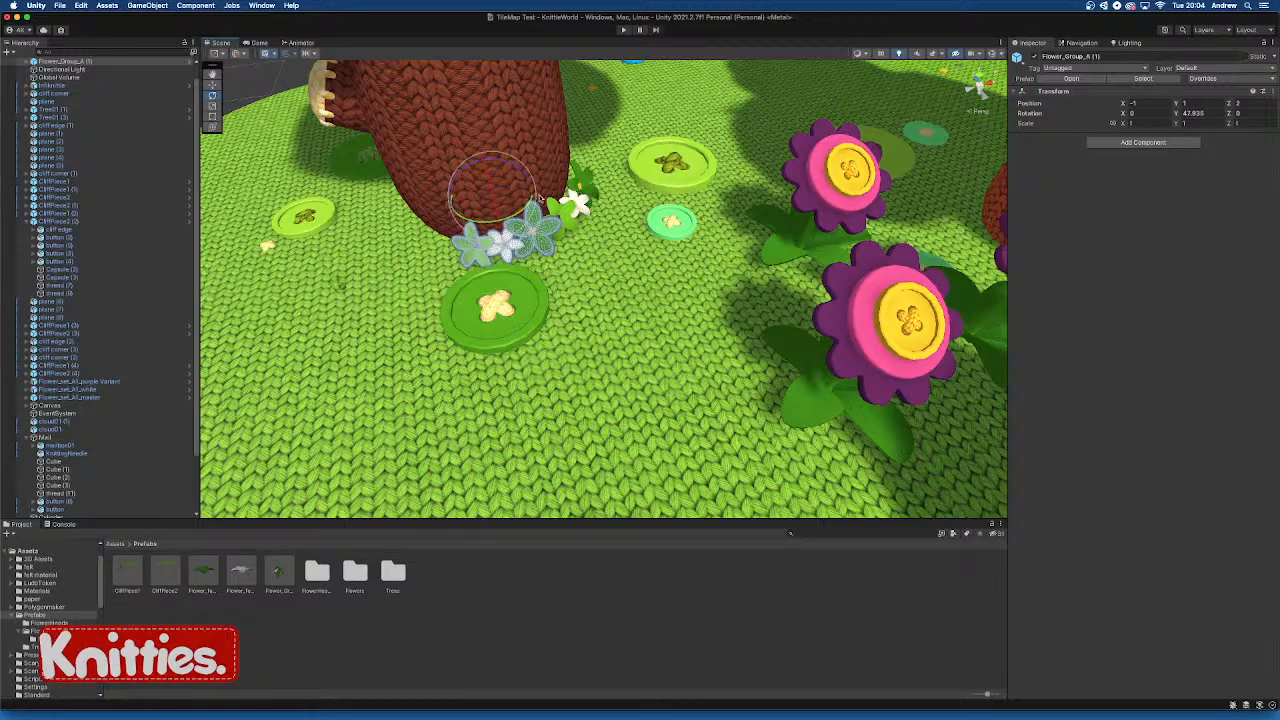
left_click(636, 132)
Place a Flower_Group_A prefab at the orange tree's base at X 1, Y 1, Z 1, rotated about 70.85° around Y
scroll(682, 236, "down", 5)
left_click_drag(684, 240, 621, 190, "alt")
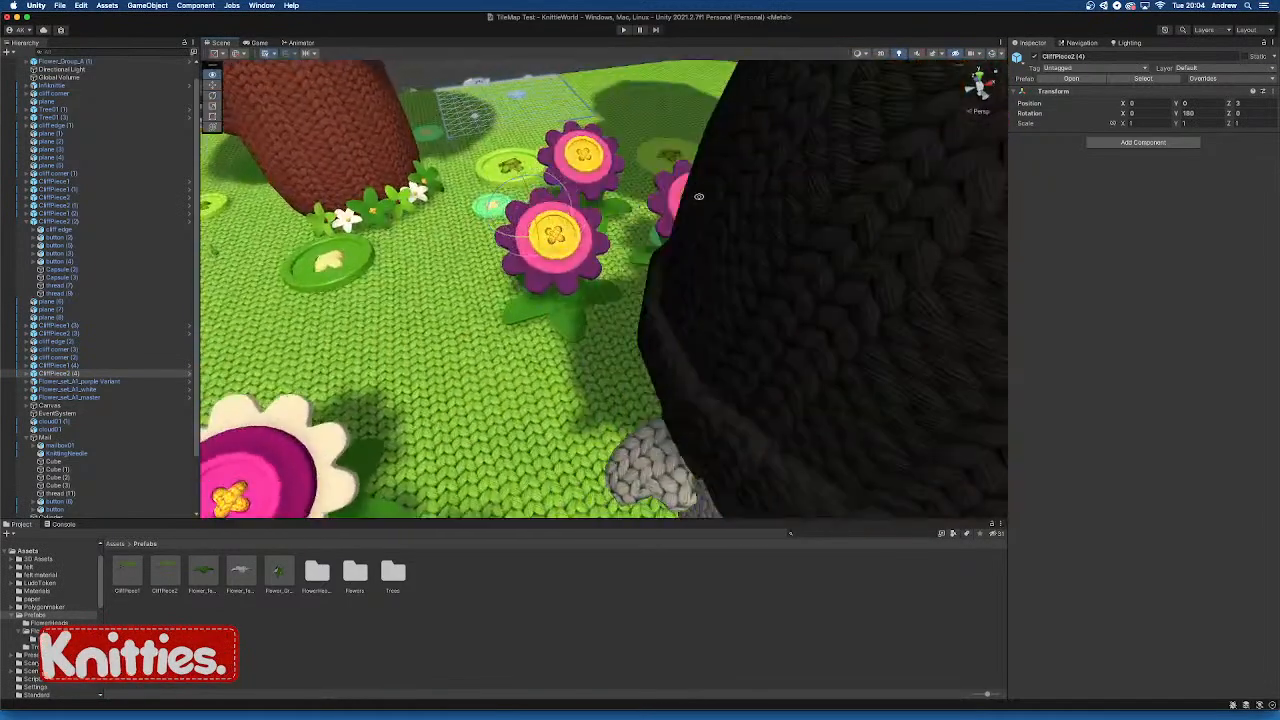
left_click_drag(704, 199, 394, 507, "alt")
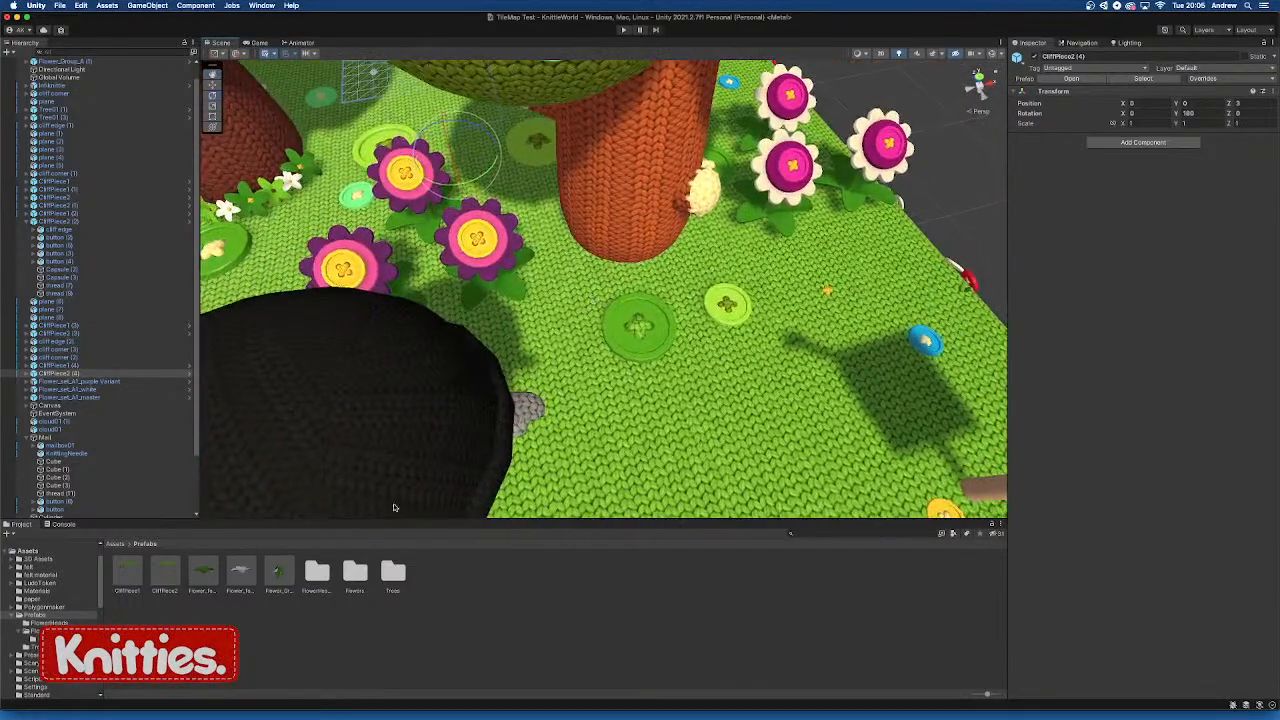
left_click_drag(273, 575, 618, 267)
key("w")
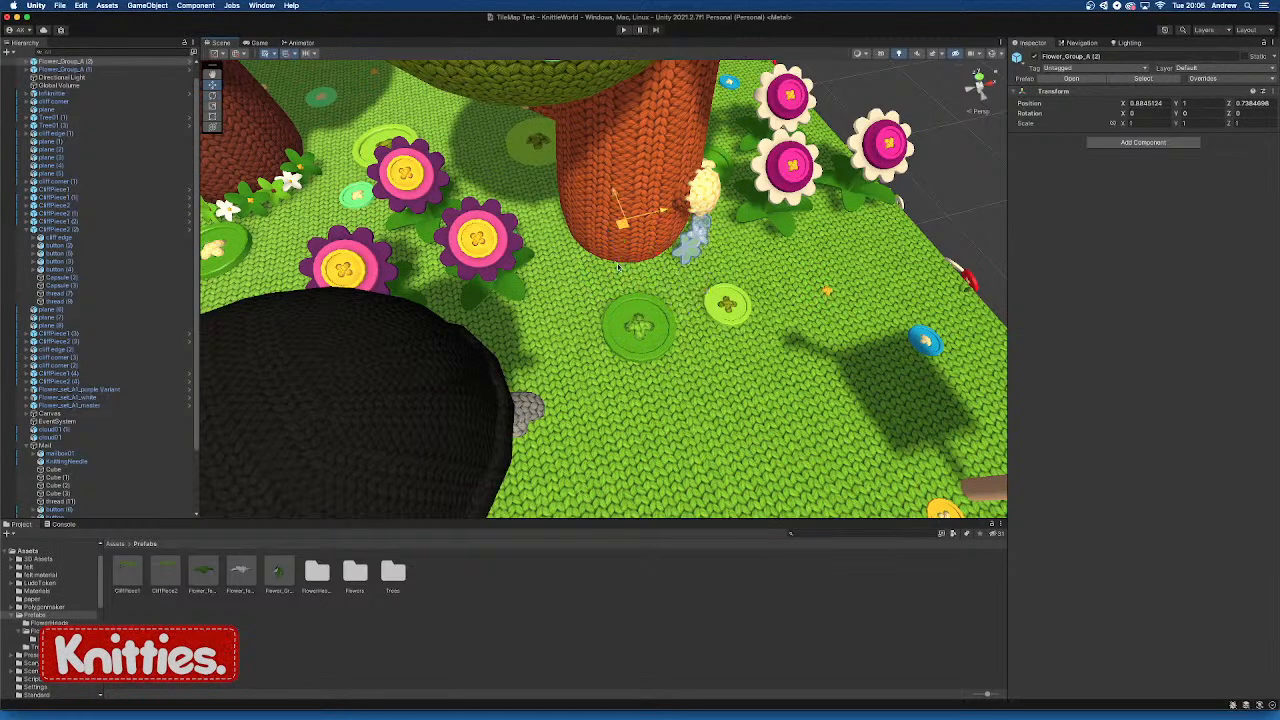
left_click_drag(706, 260, 576, 199, "alt")
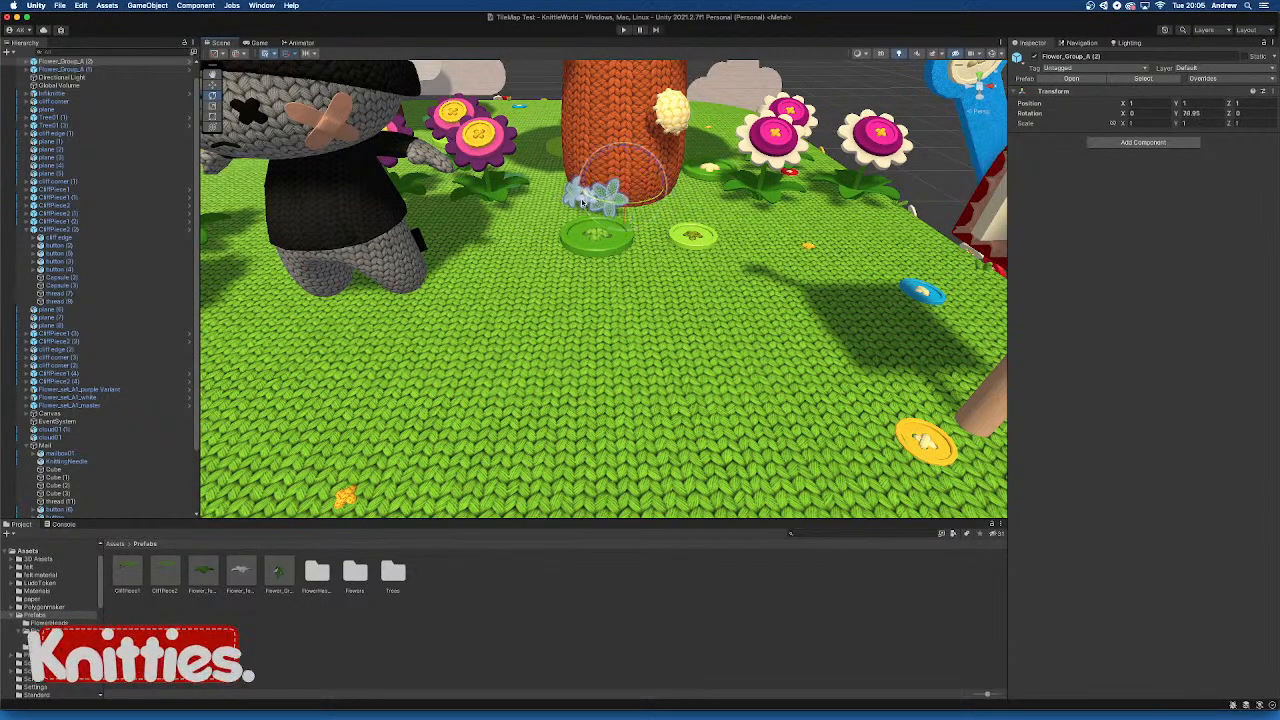
Duplicate the orange tree's flower group and rotate the copy around Y to continue the flowers along the trunk's front
key("super+d")
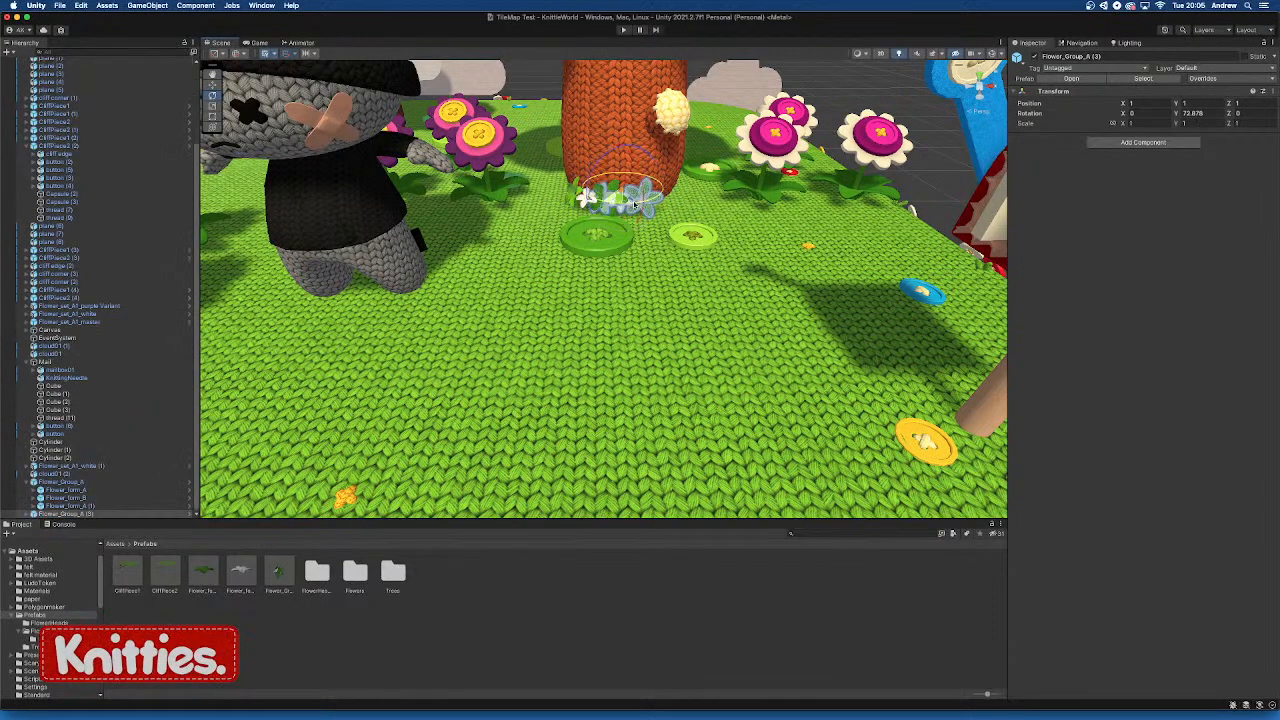
left_click_drag(660, 202, 658, 200)
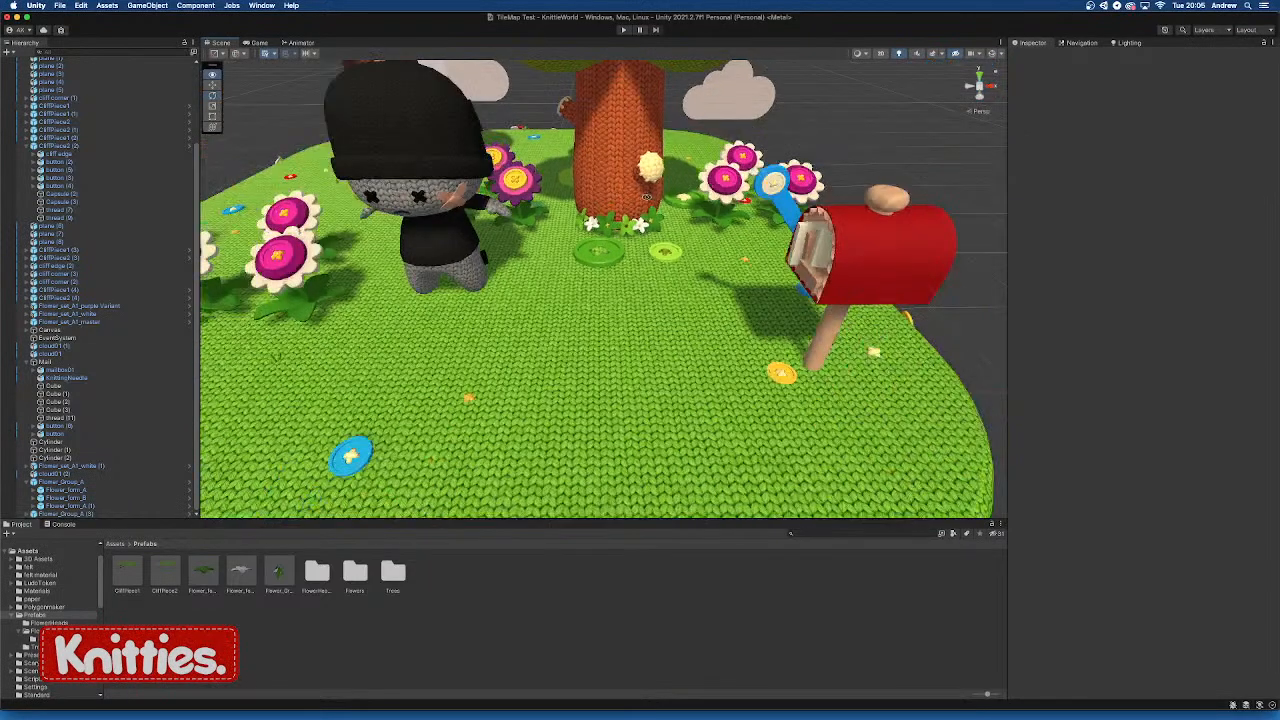
left_click_drag(647, 197, 590, 81, "alt")
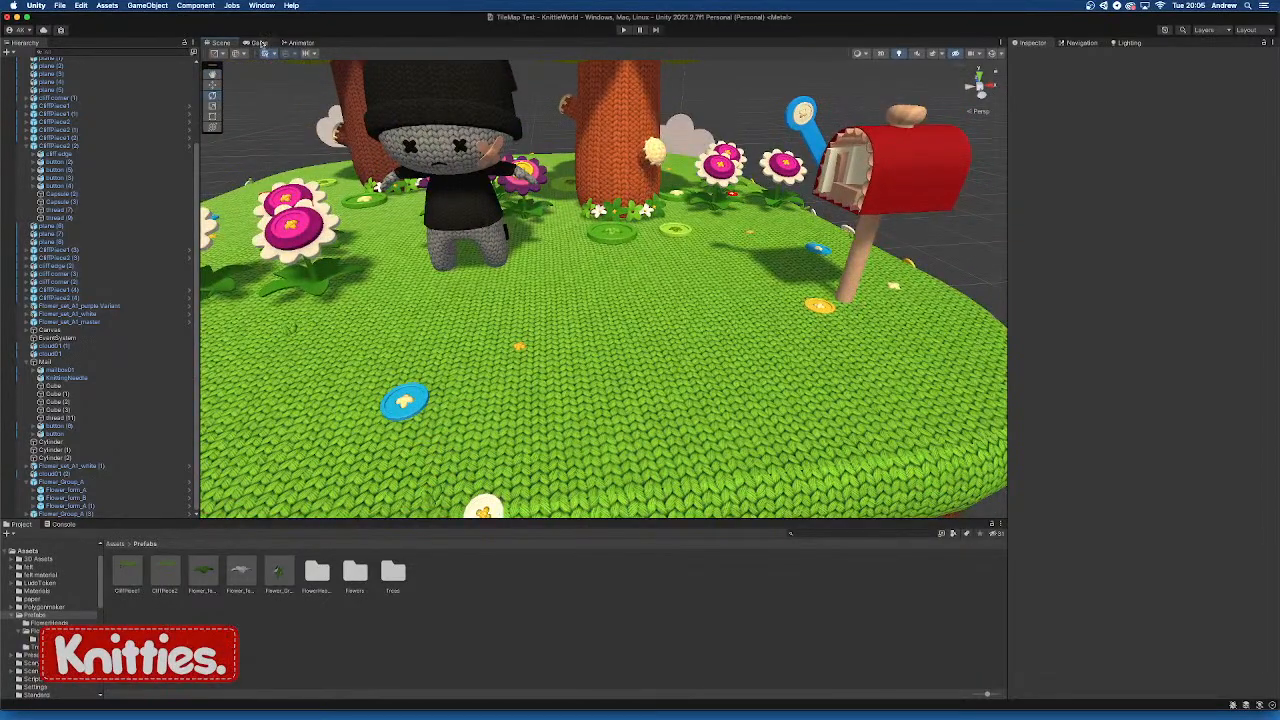
Preview the decorated scene in the Game view, run it in play mode and switch to OBS
left_click(259, 43)
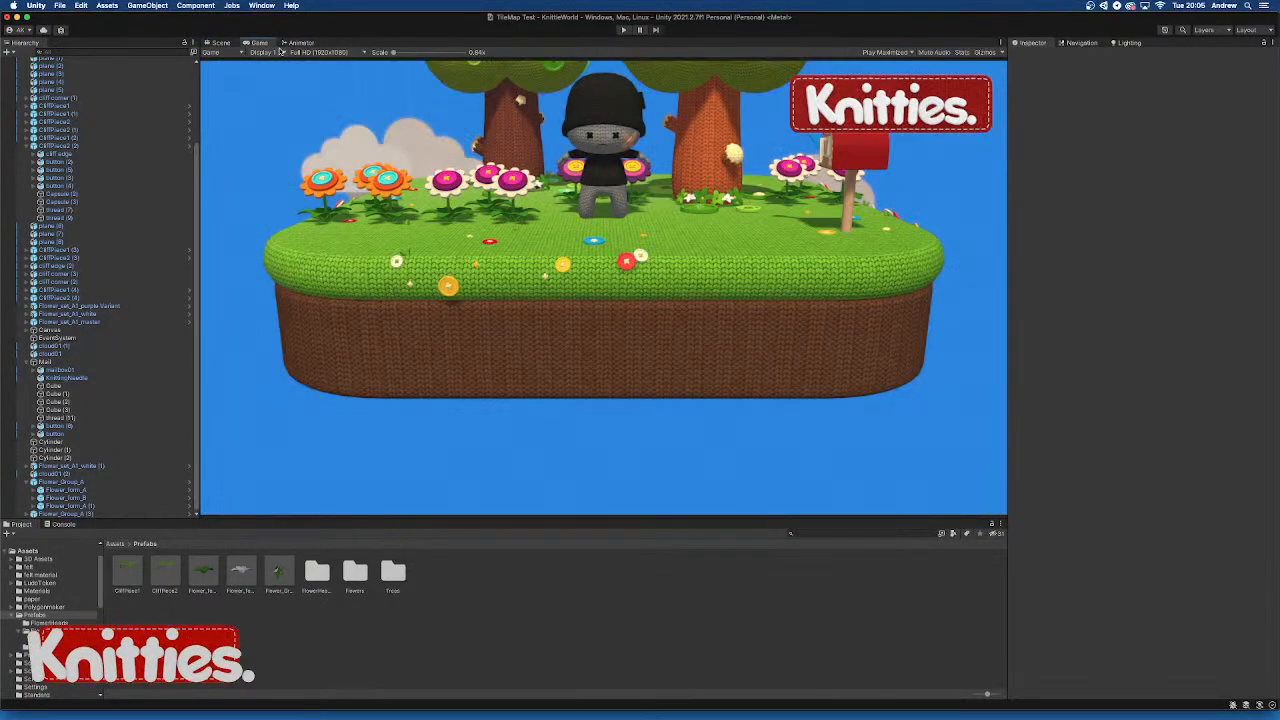
left_click(624, 29)
mouse_move(437, 700)
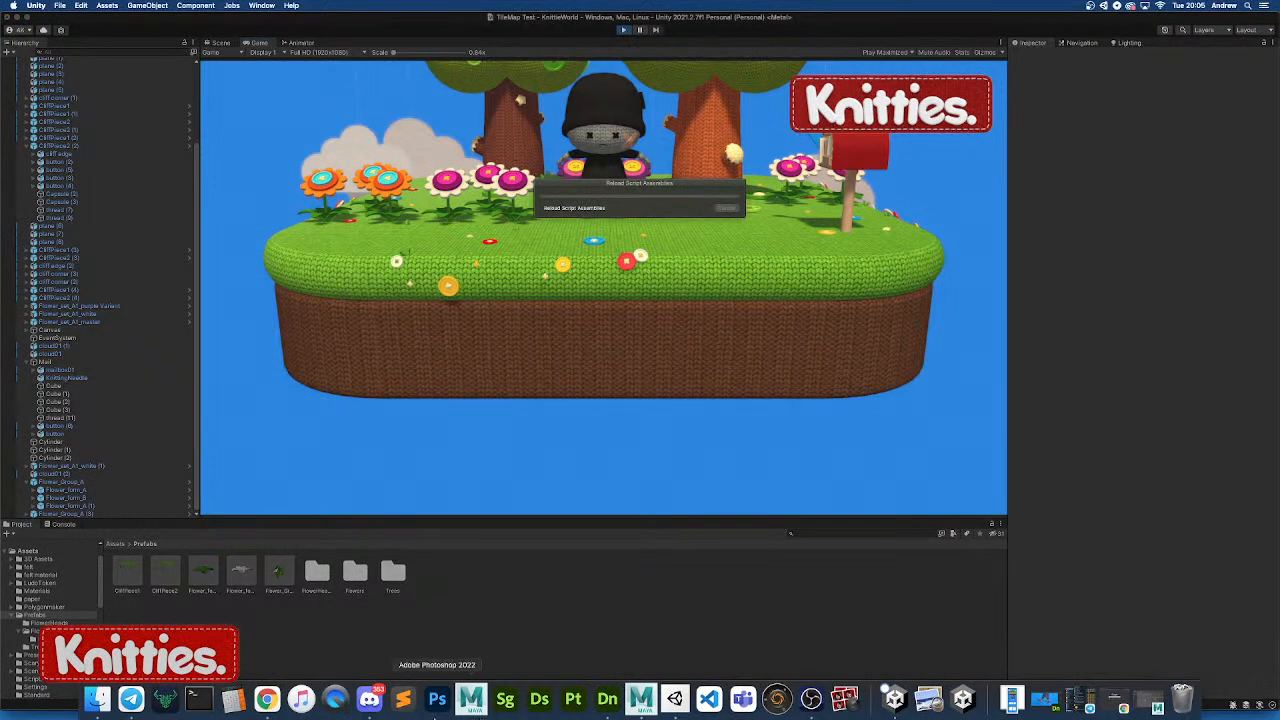
left_click(811, 700)
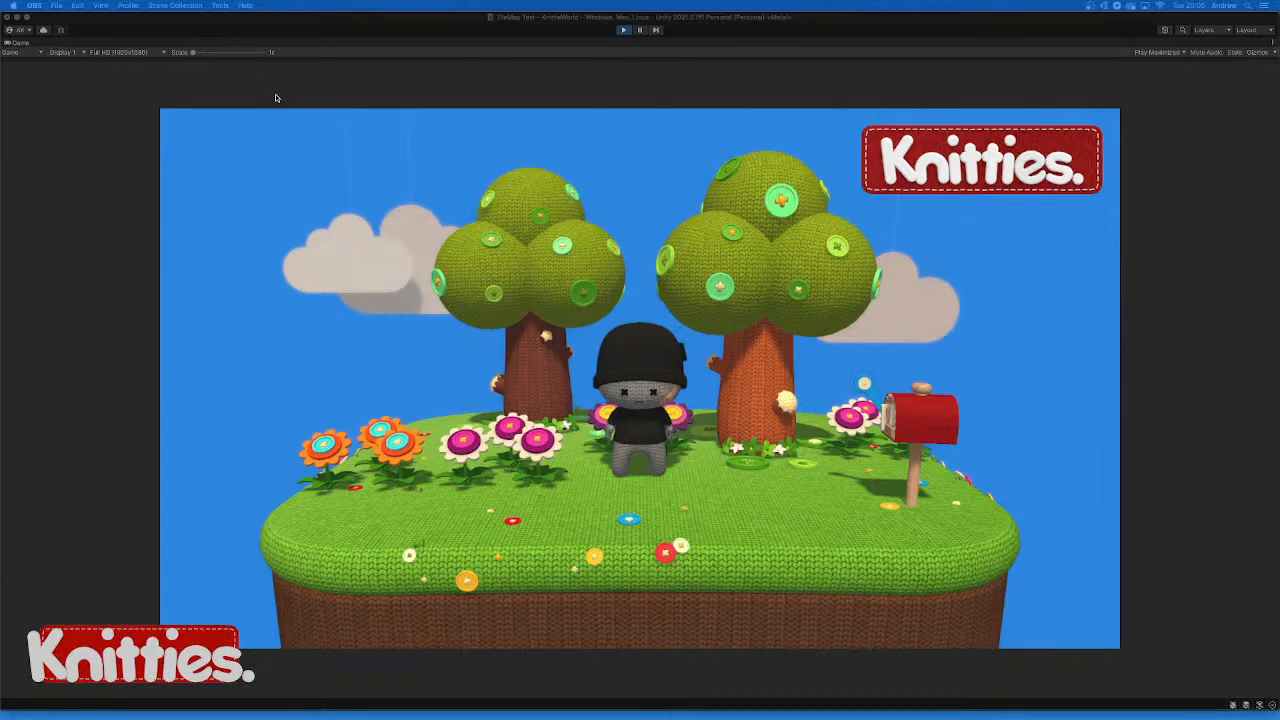
Walk the character around the trees and flower patches to check the decorated scene, and stop play mode
key("w")
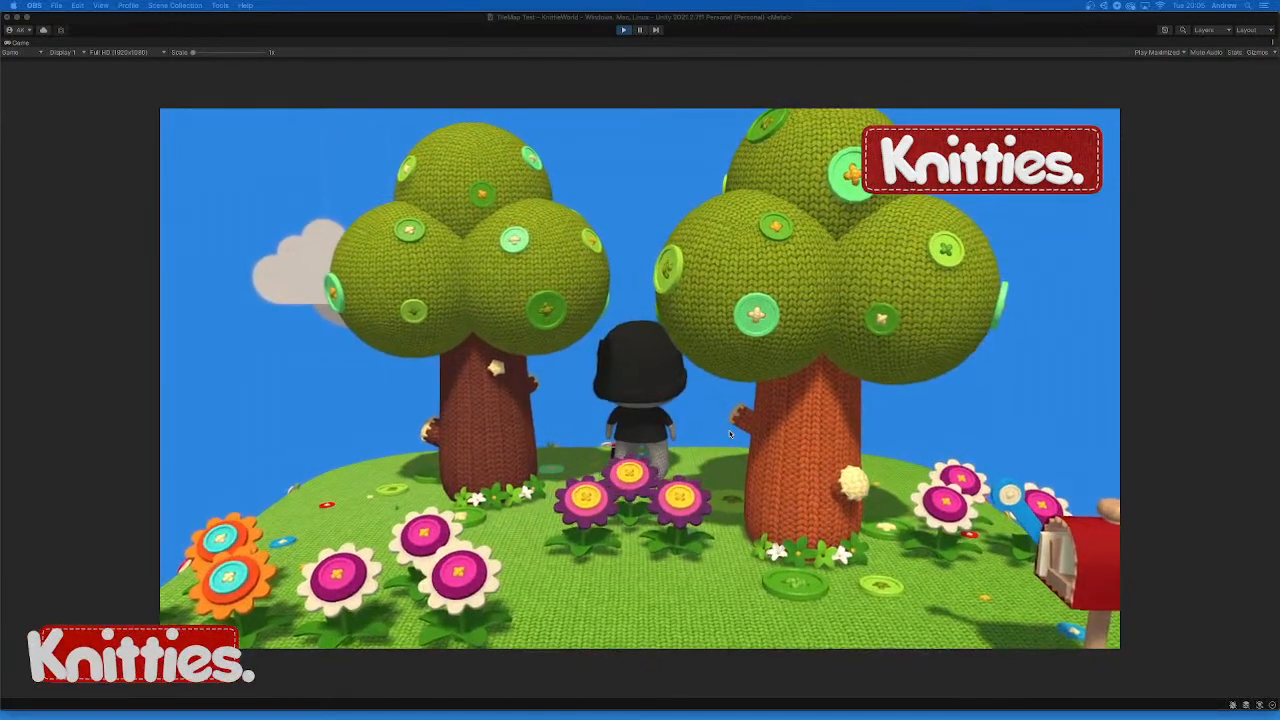
key("w")
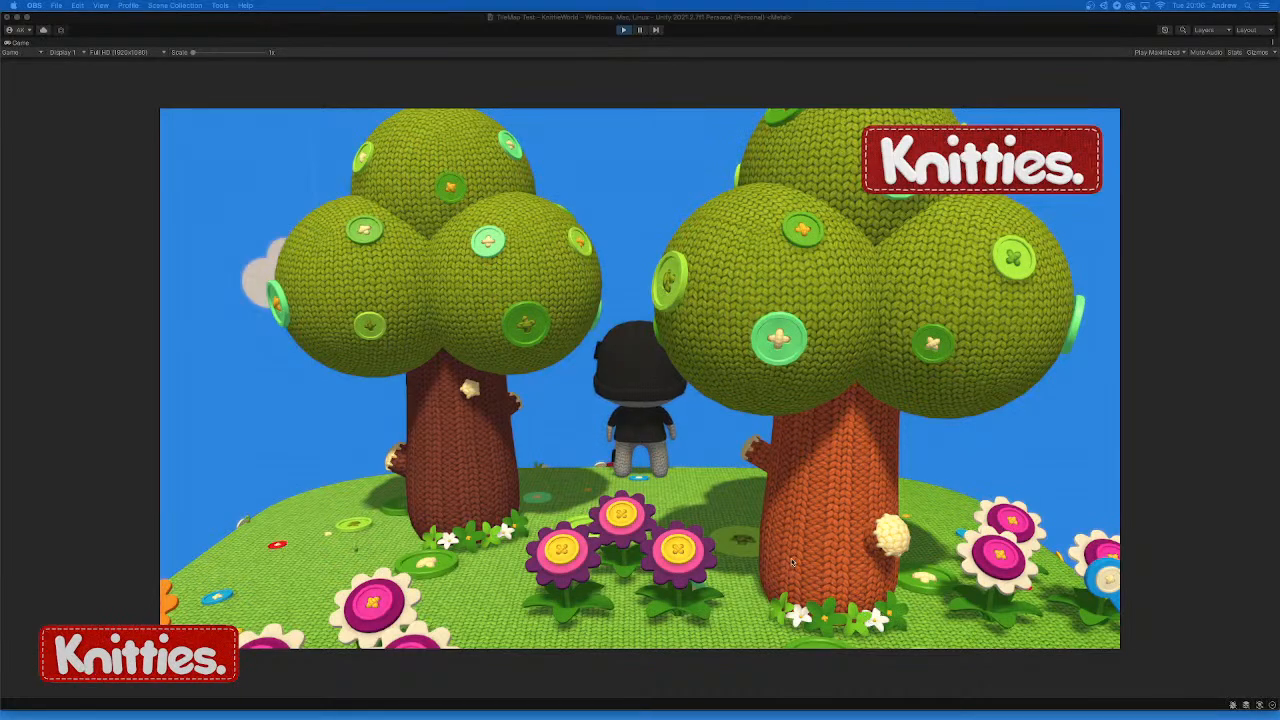
key("Down")
key("Left")
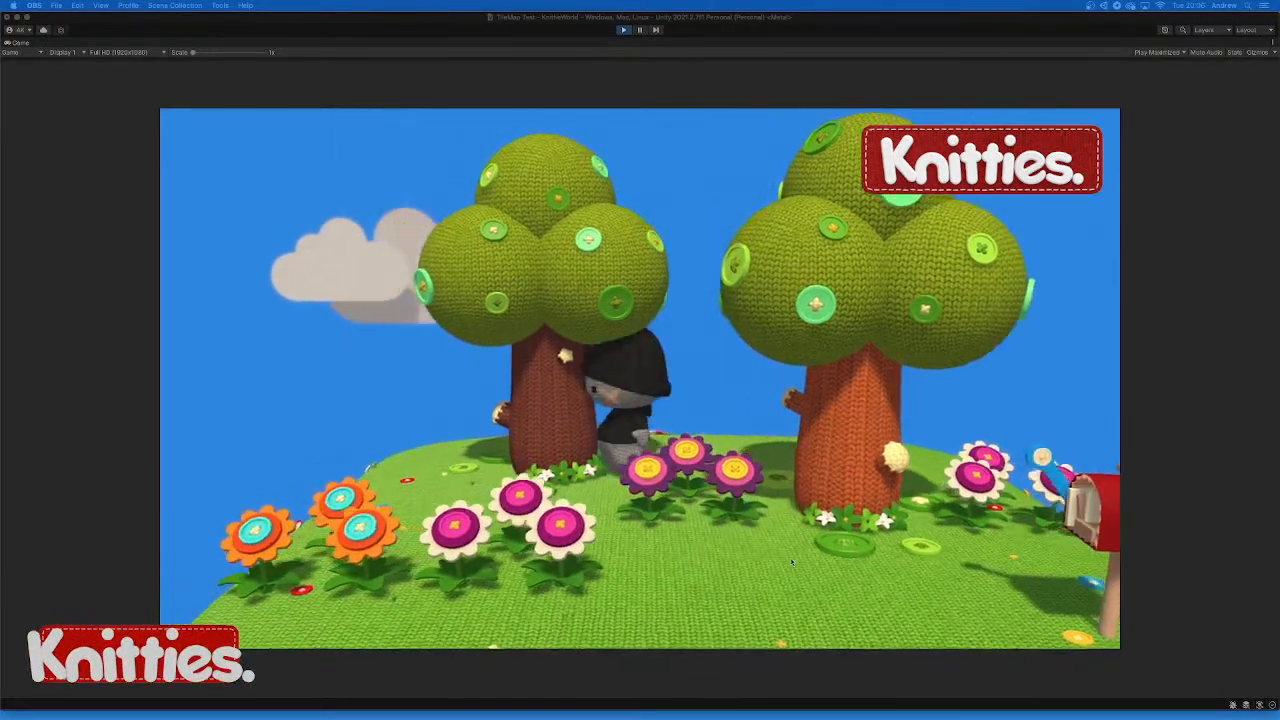
key("Up")
key("Left")
key("Down")
key("Right")
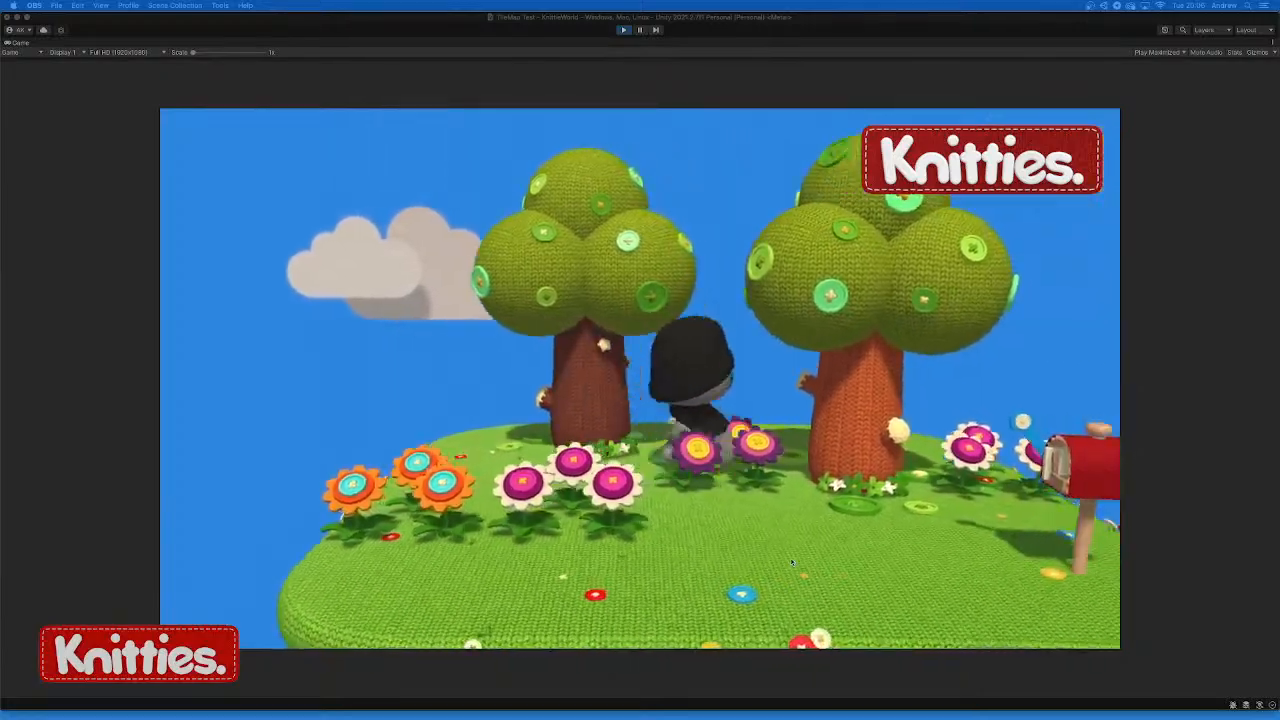
key("Down")
key("Right")
key("Up")
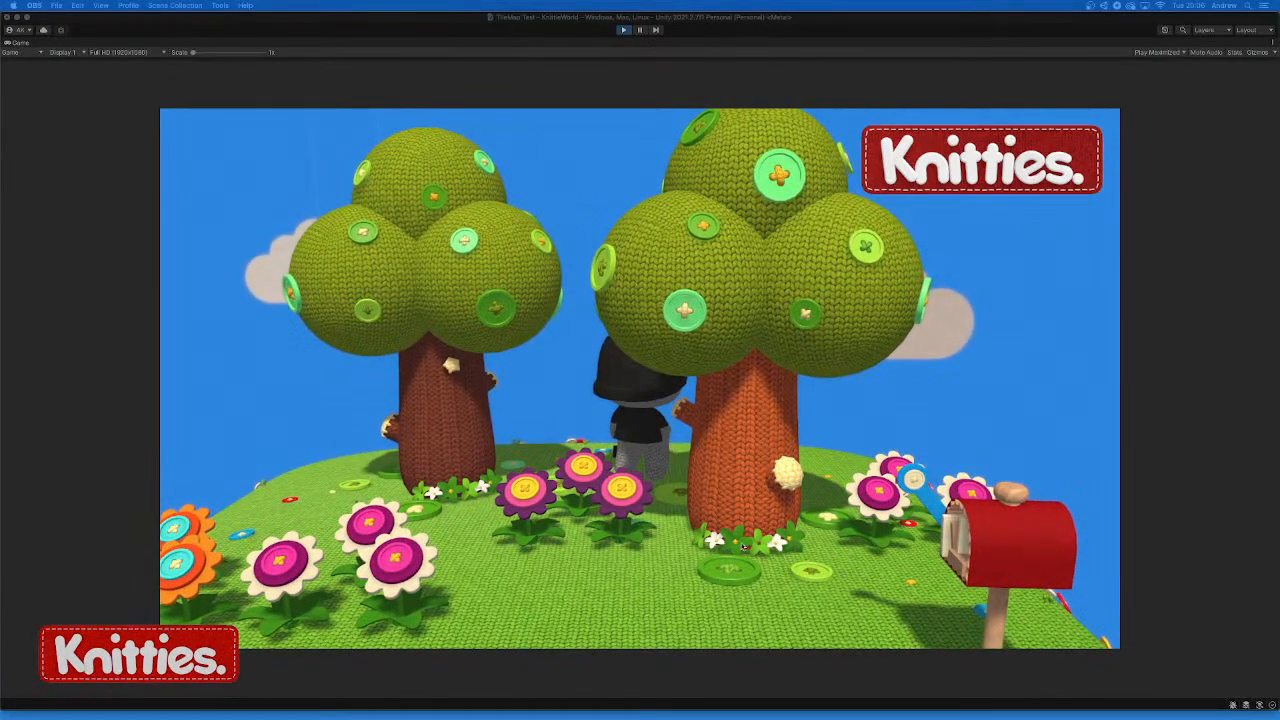
left_click(625, 31)
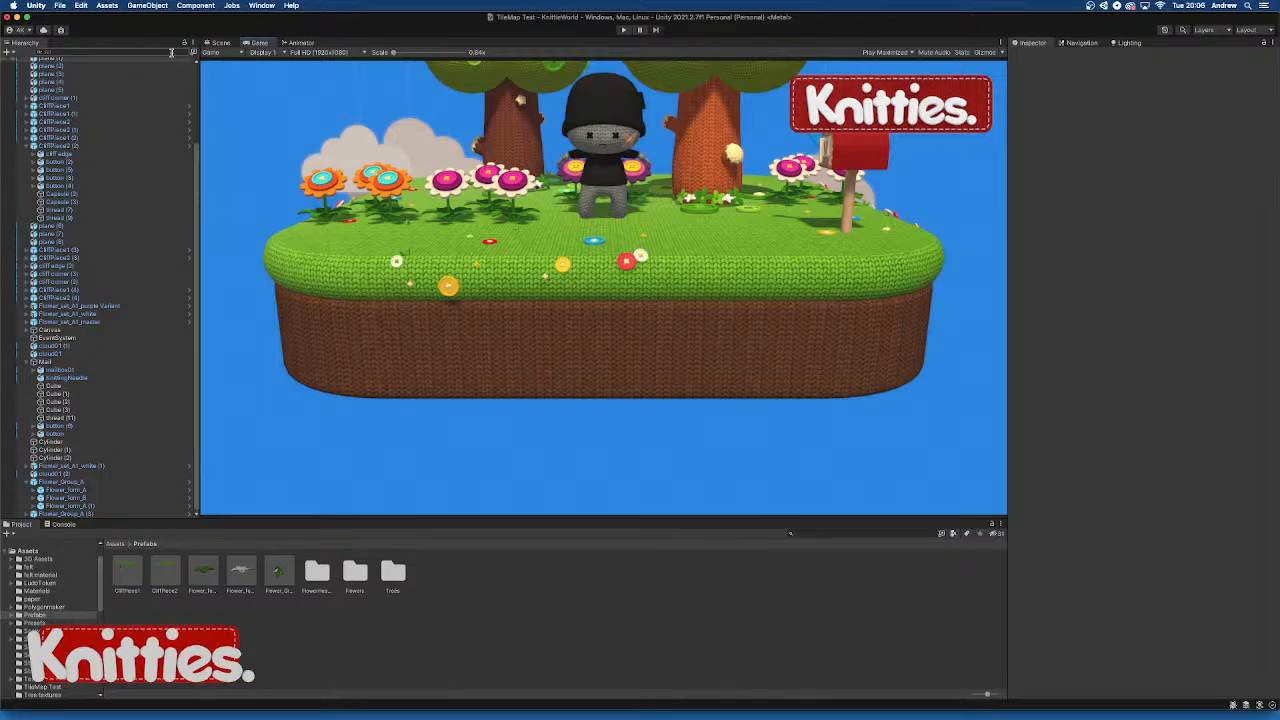
Return to the Scene view, place a Flower_form_A prefab on the grass near the mailbox and raise it to Y 1.026
left_click(219, 42)
left_click_drag(505, 242, 426, 317, "alt")
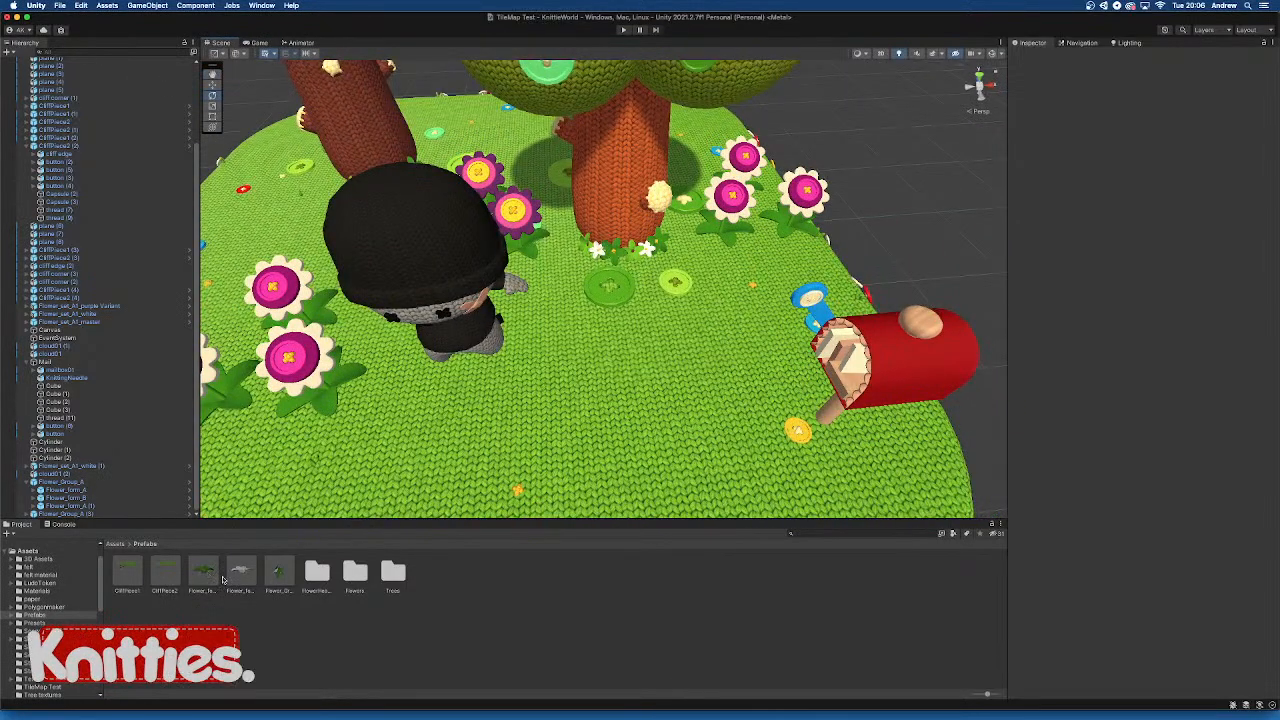
left_click_drag(204, 572, 708, 298)
scroll(708, 298, "up", 2)
scroll(708, 298, "up", 2)
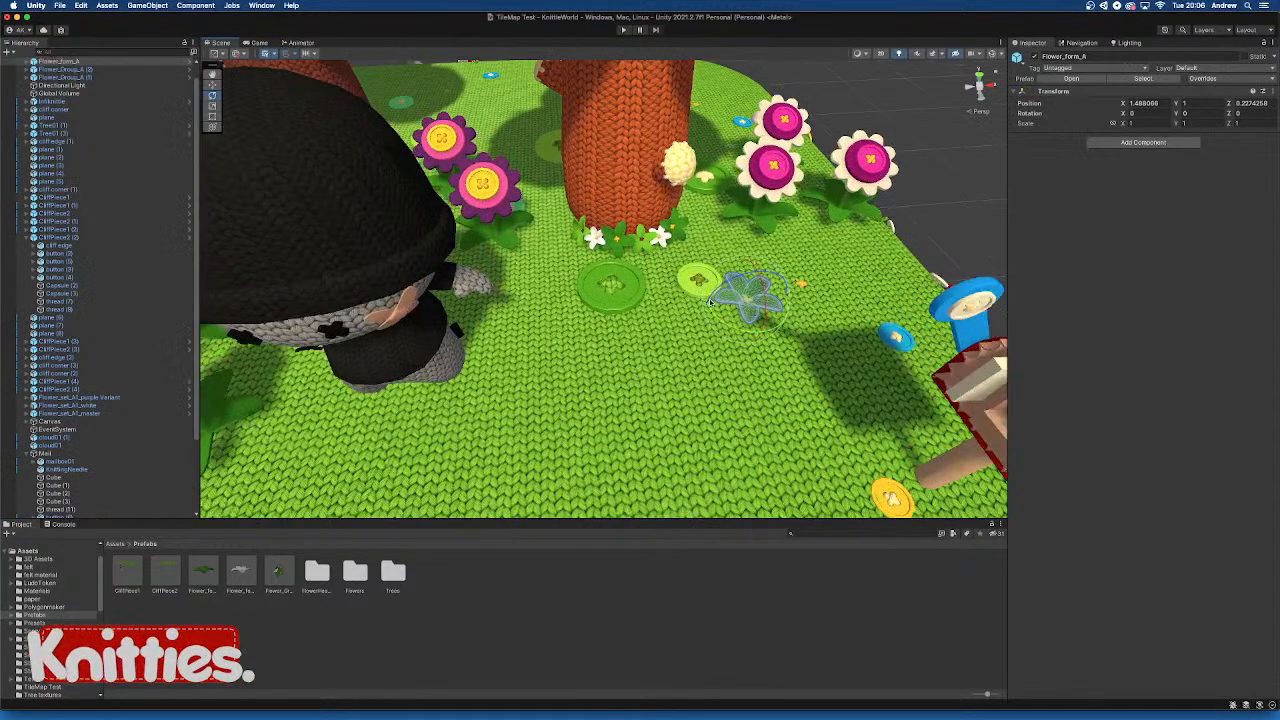
scroll(740, 352, "up", 2)
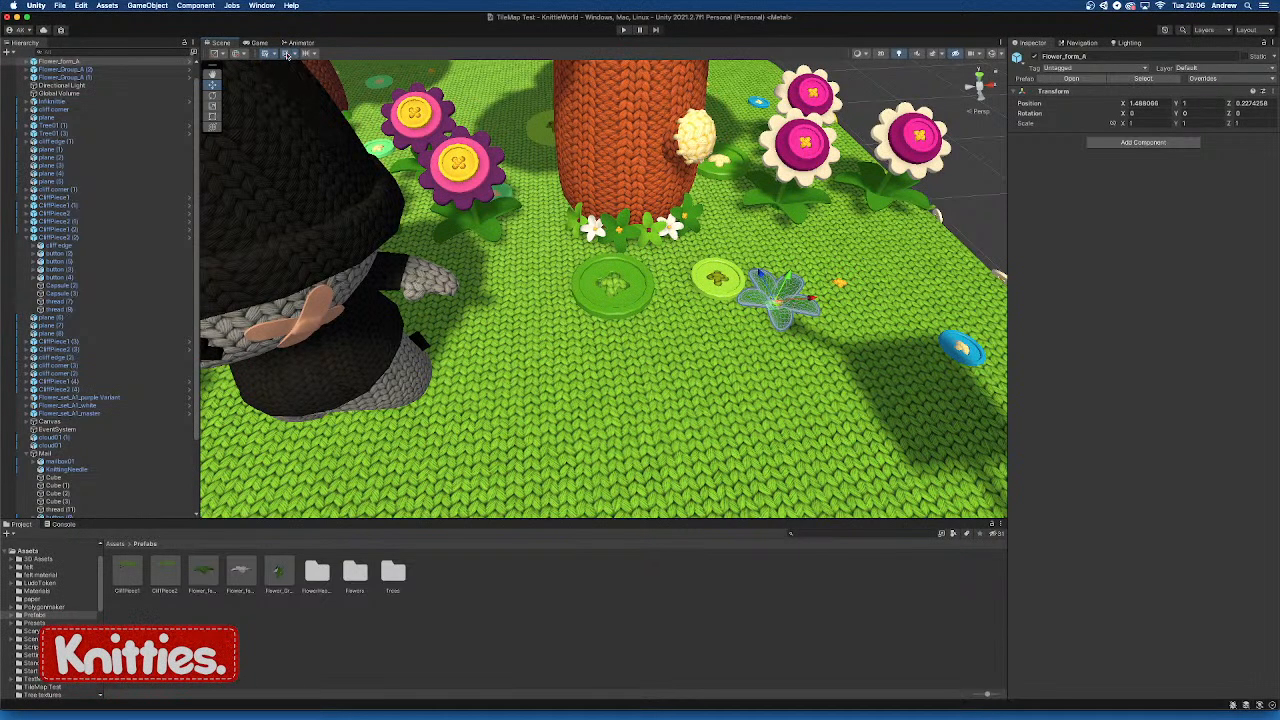
left_click_drag(793, 277, 795, 272)
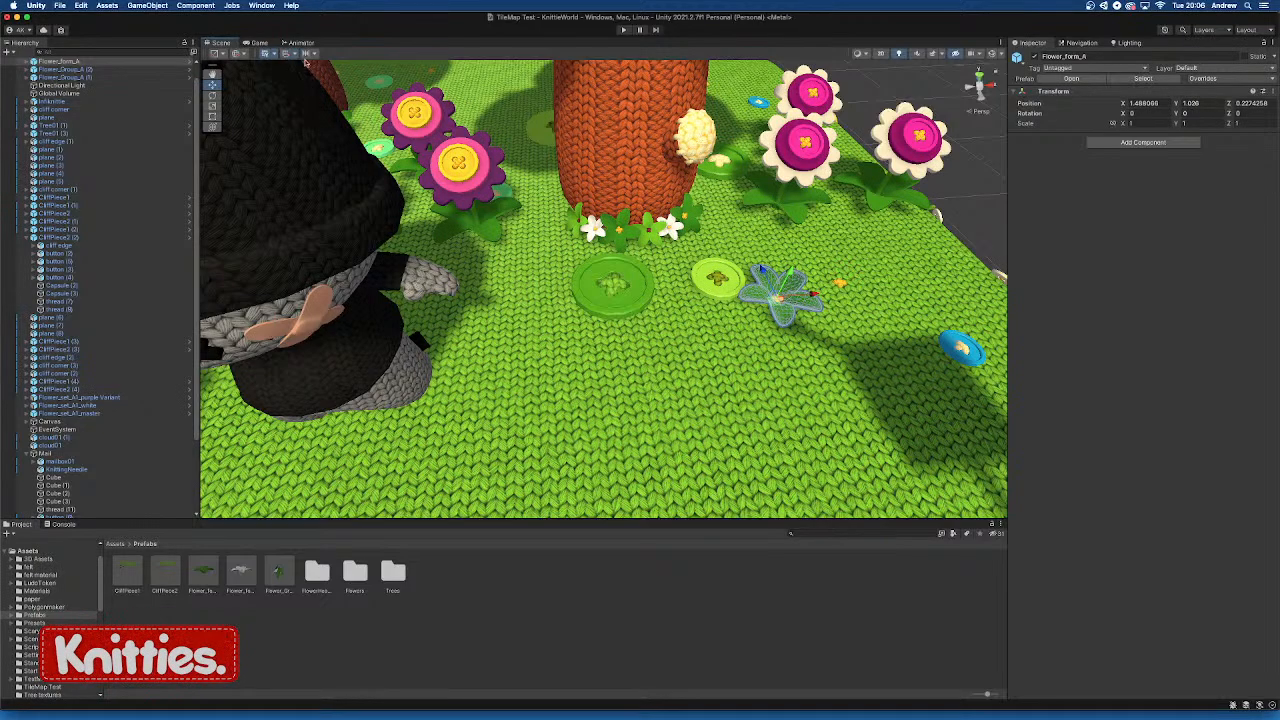
Duplicate the green flower to X 1, Z 0, rotate the copy 24.332° around Y and scale it to 0.73483
left_click_drag(744, 395, 714, 388, "alt")
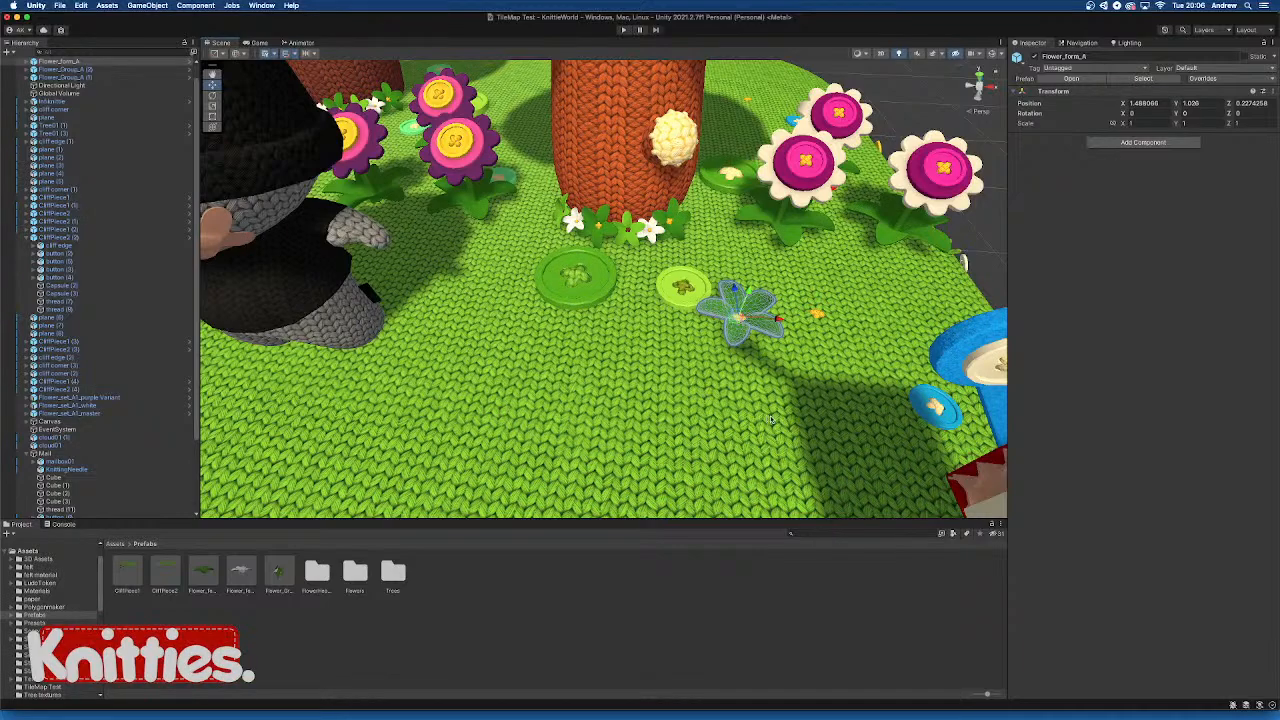
key("super+d")
left_click_drag(740, 320, 600, 355)
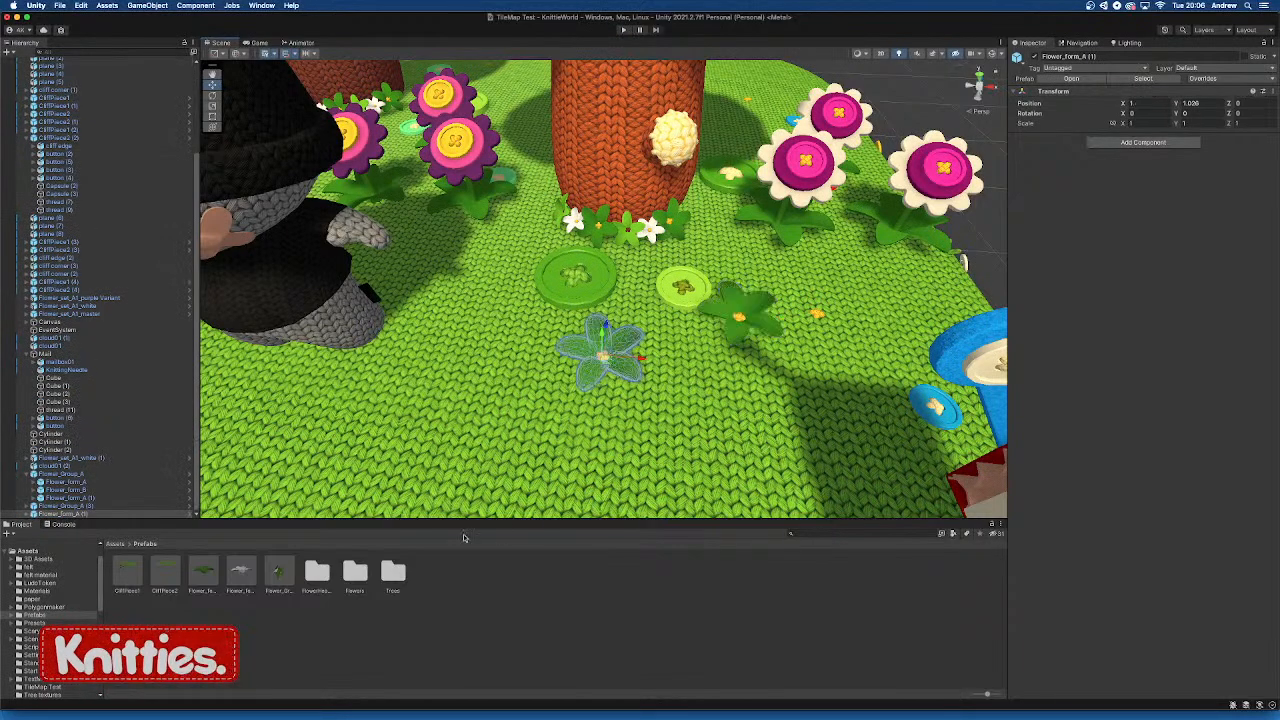
key("e")
left_click_drag(588, 389, 586, 359)
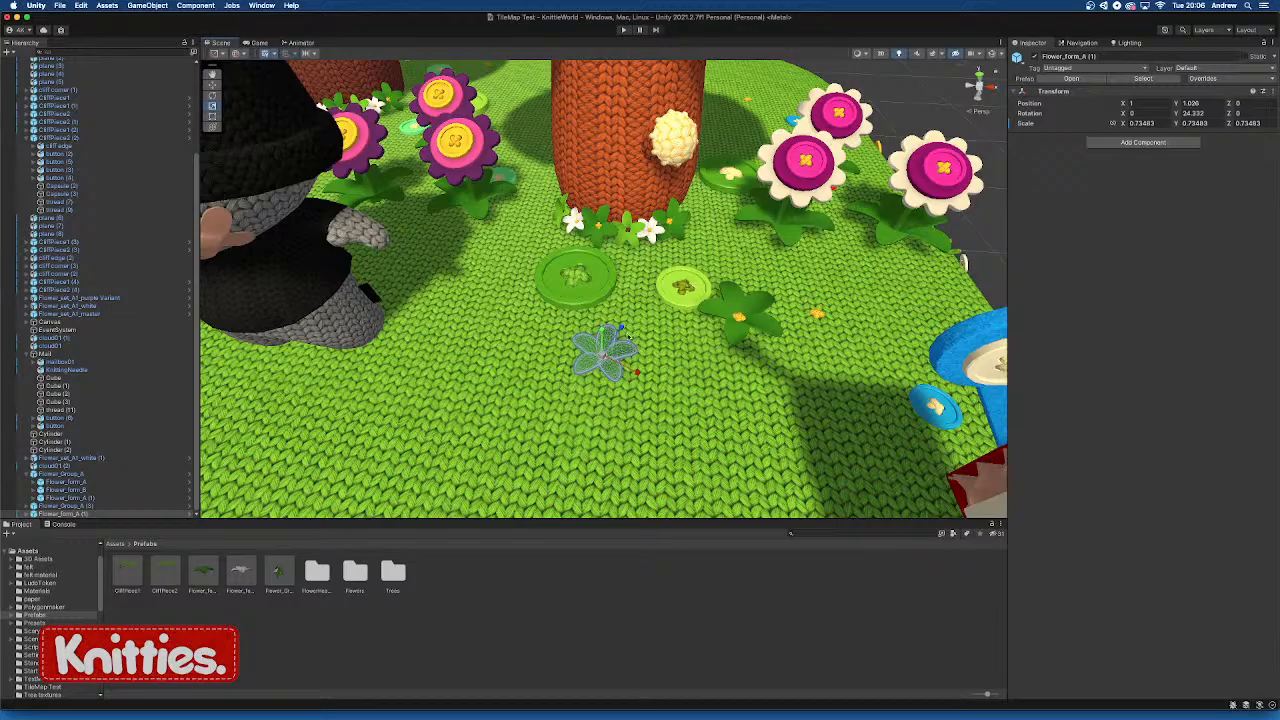
scroll(629, 336, "down", 5)
left_click(836, 293)
Place a Flower_form_B prefab between the green flowers, rotated 23.155° around Y and scaled to 0.41664
mouse_move(670, 320)
left_mouse_down("alt")
mouse_move(717, 365)
mouse_move(668, 295)
mouse_move(678, 327)
left_mouse_up("alt")
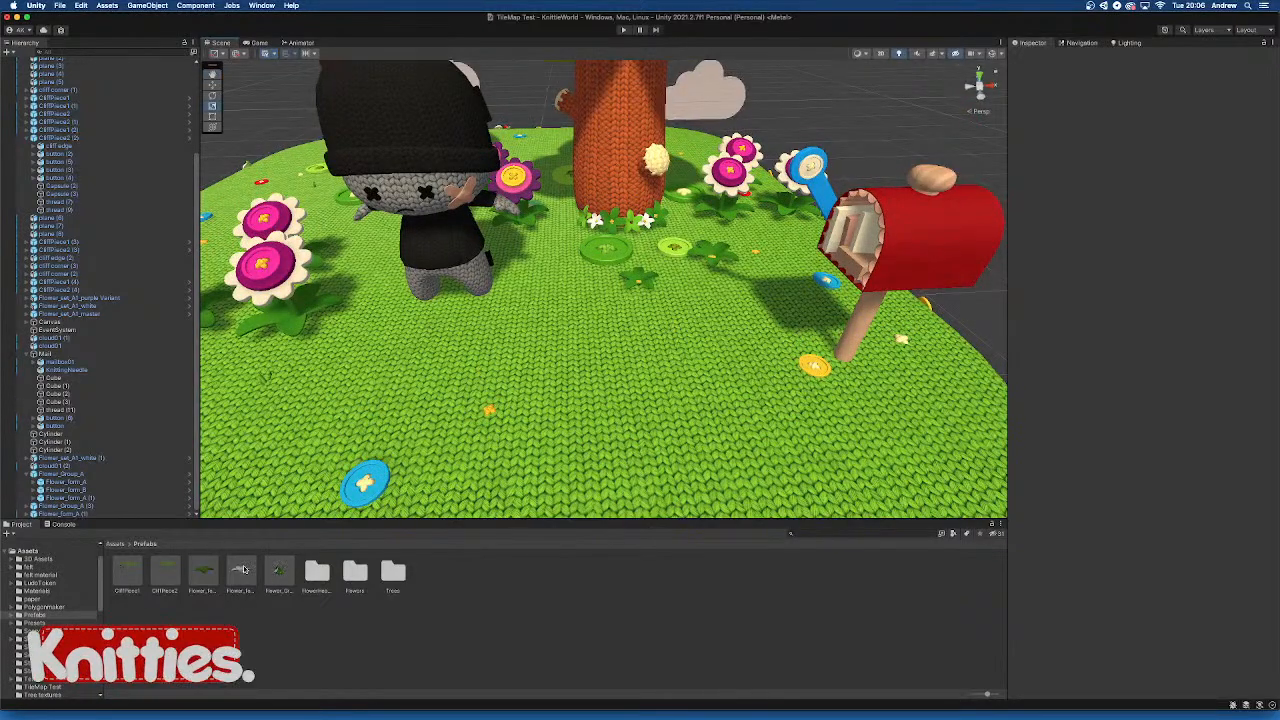
left_click_drag(242, 569, 689, 282)
key("f")
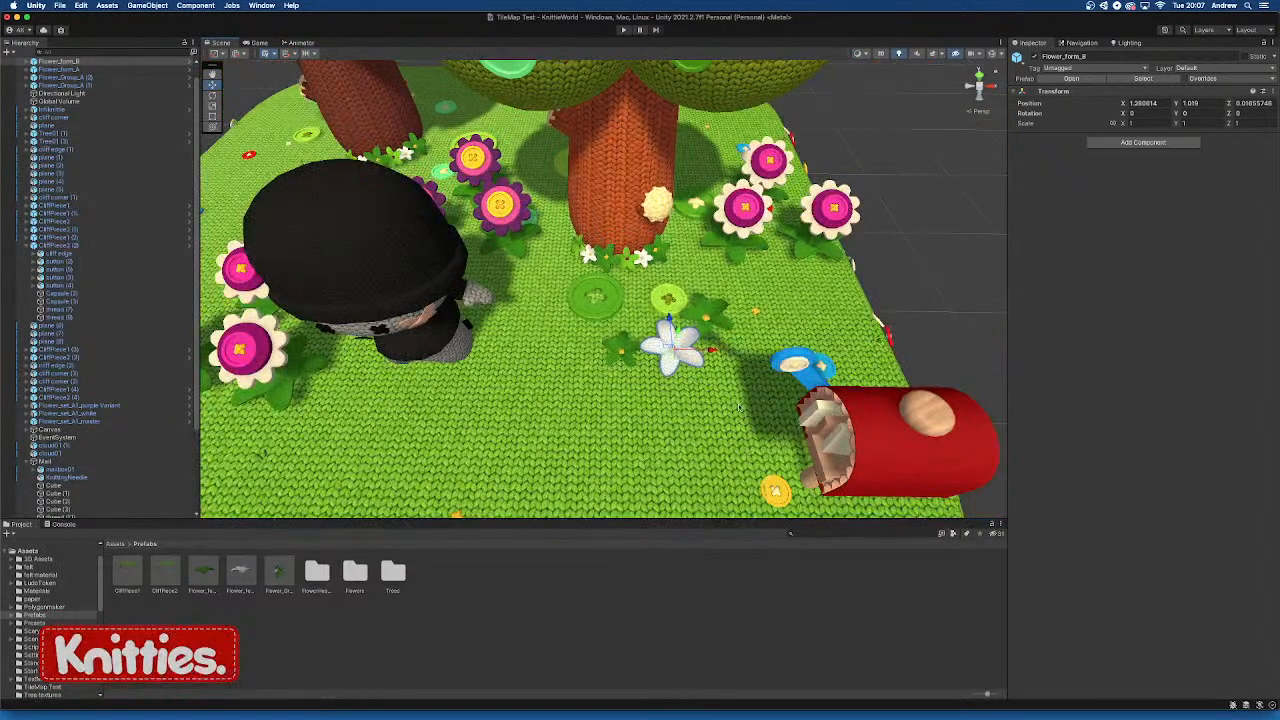
key("e")
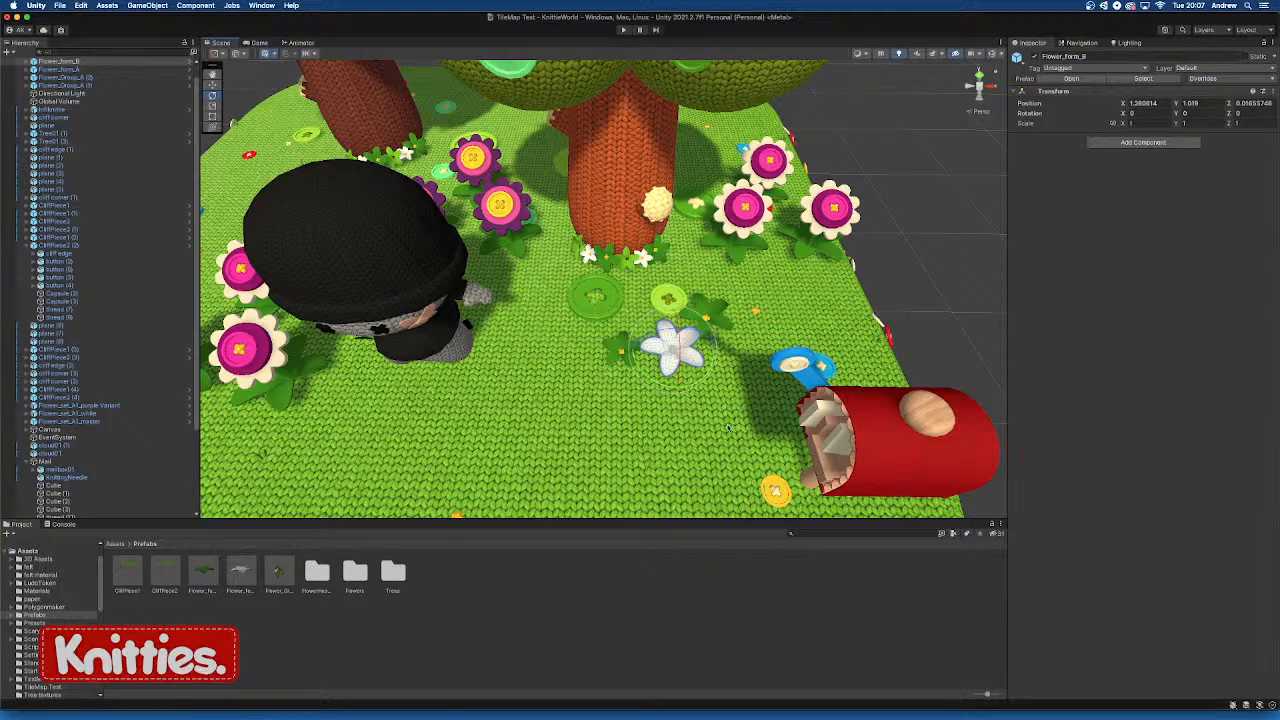
left_click_drag(698, 382, 635, 345)
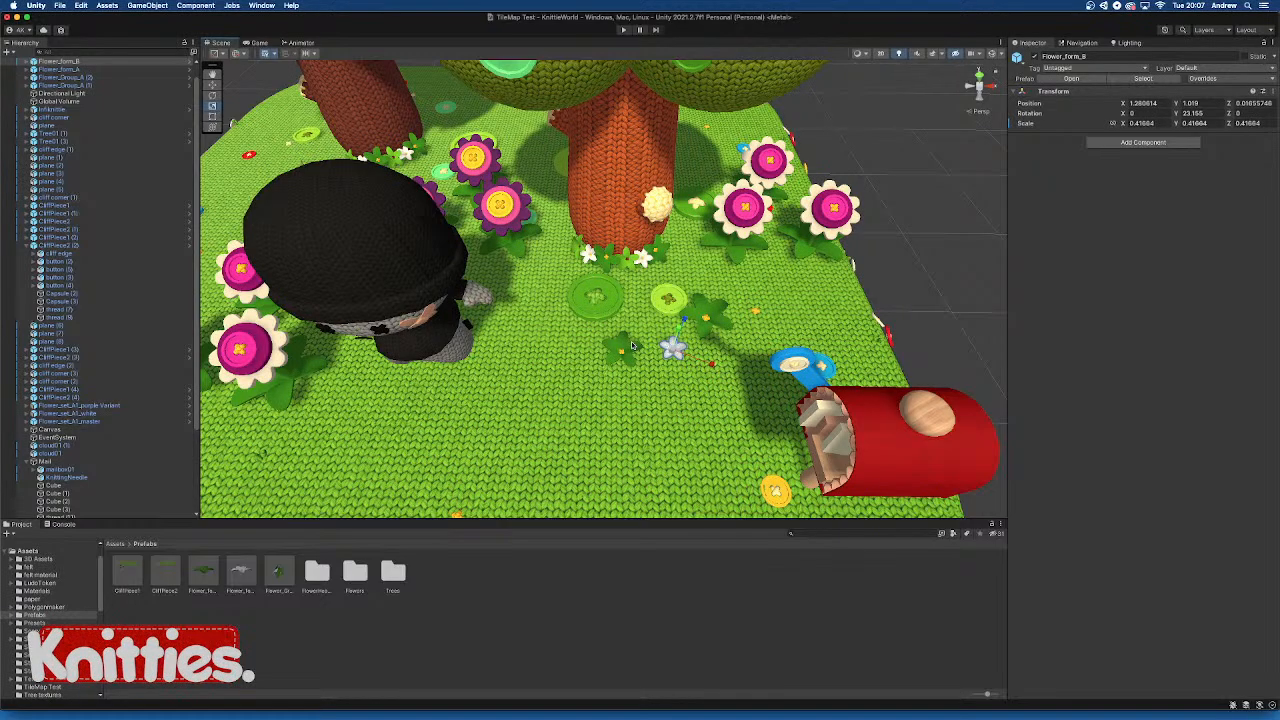
Duplicate the small white flower to X 1.184, Z -0.109 and again to X 1.478, Z -0.155, rotating the second copy to 38.336° around Y
key("super+d")
scroll(757, 428, "up", 5)
middle_click_drag(773, 397, 746, 340)
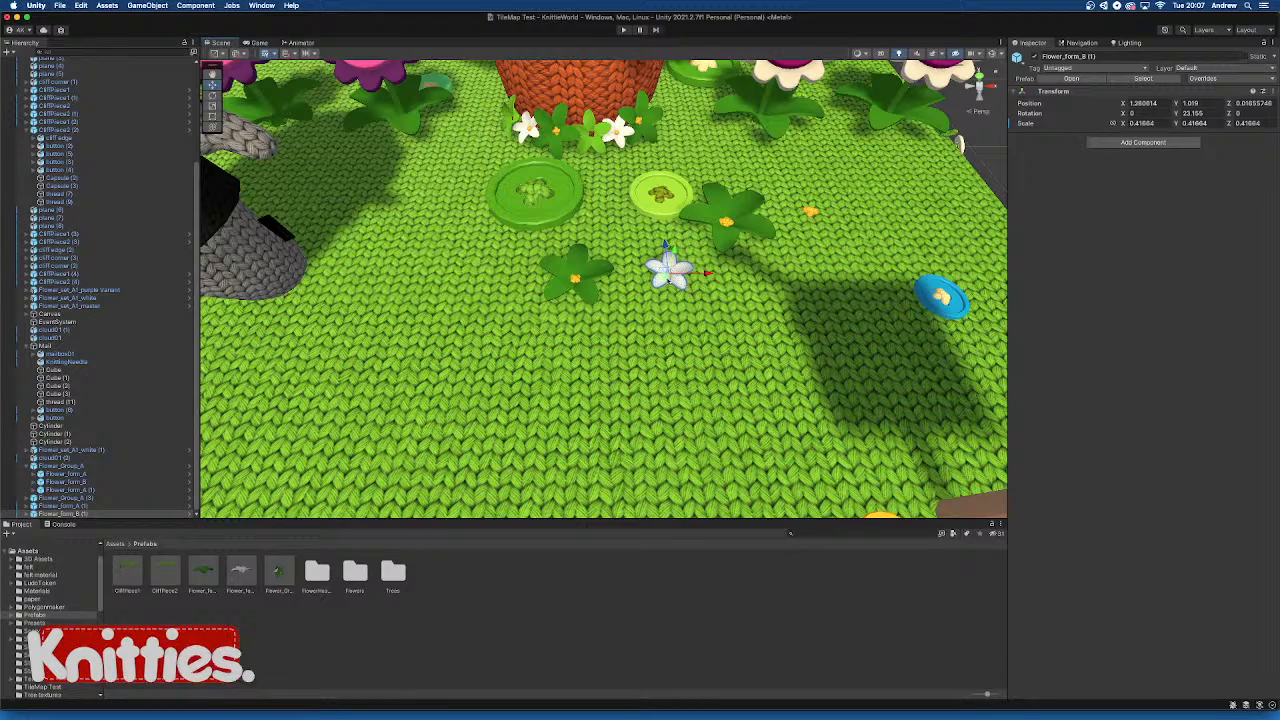
left_click_drag(668, 280, 648, 347)
key("super+d")
key("w")
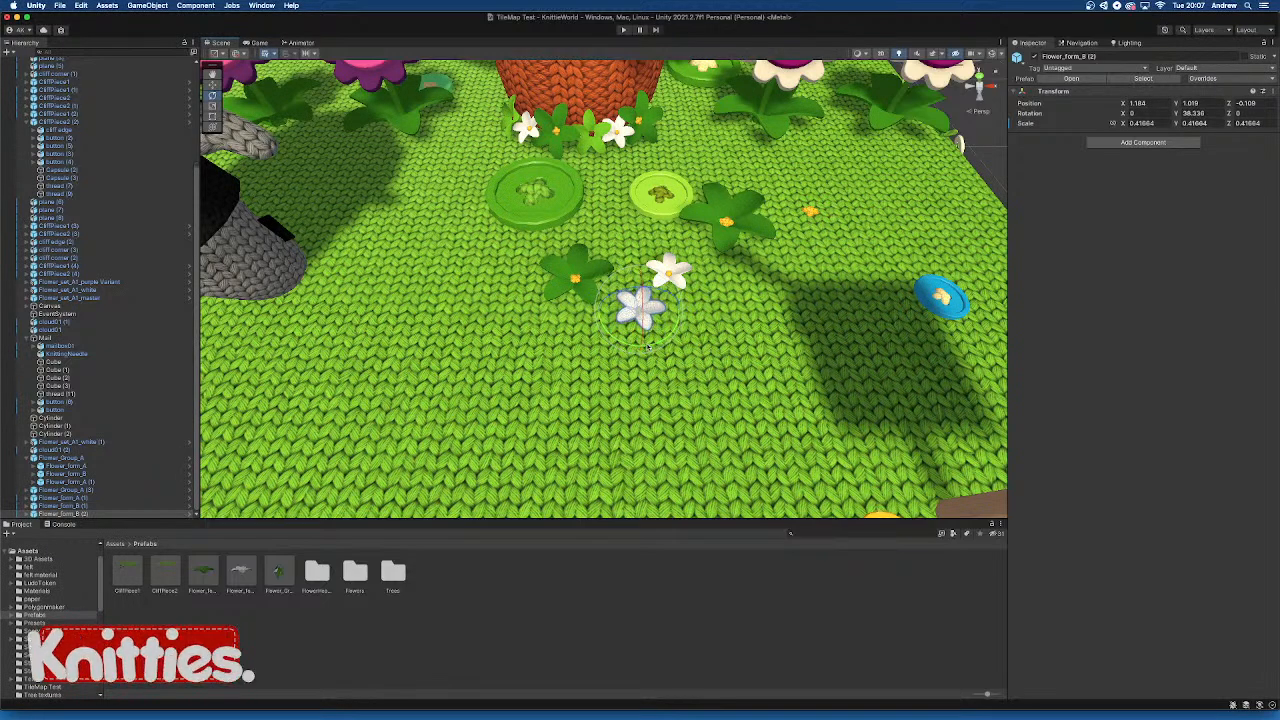
left_click_drag(645, 312, 758, 326)
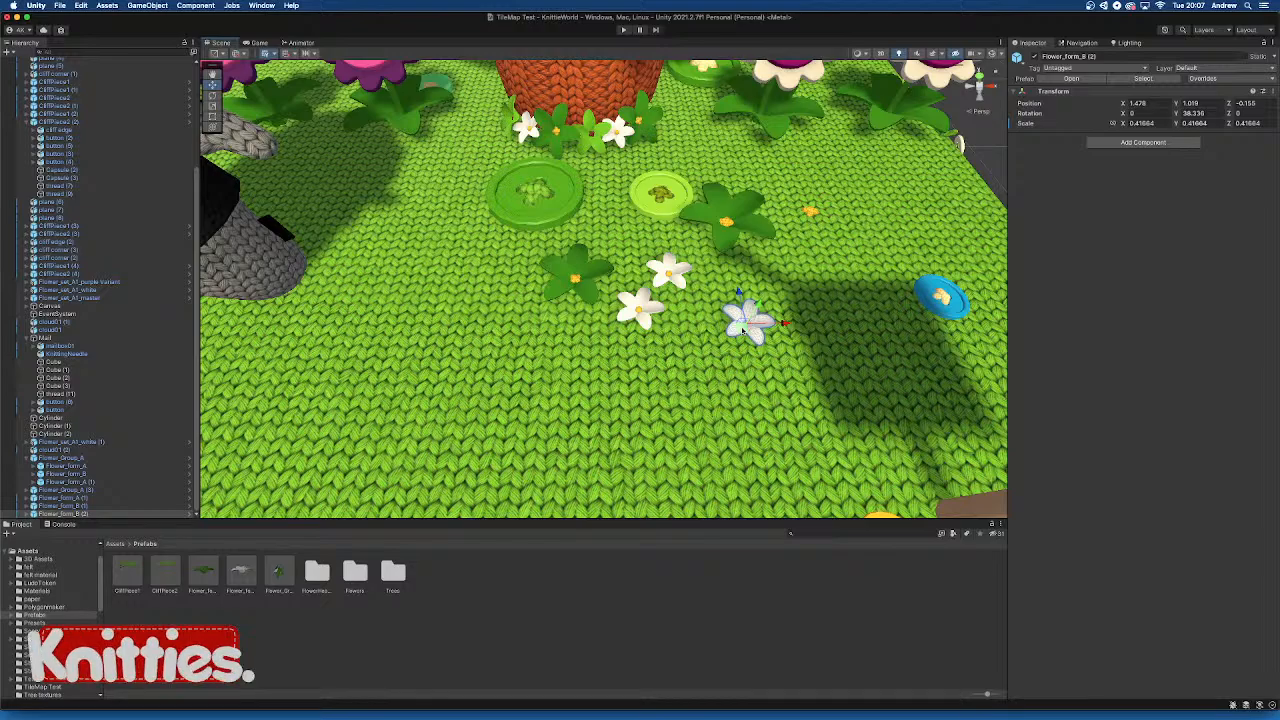
Duplicate the smaller green flower and place the copy in front of the white flowers at X 1.339, Z -0.337
left_click_drag(688, 275, 727, 302, "alt")
left_click(632, 318)
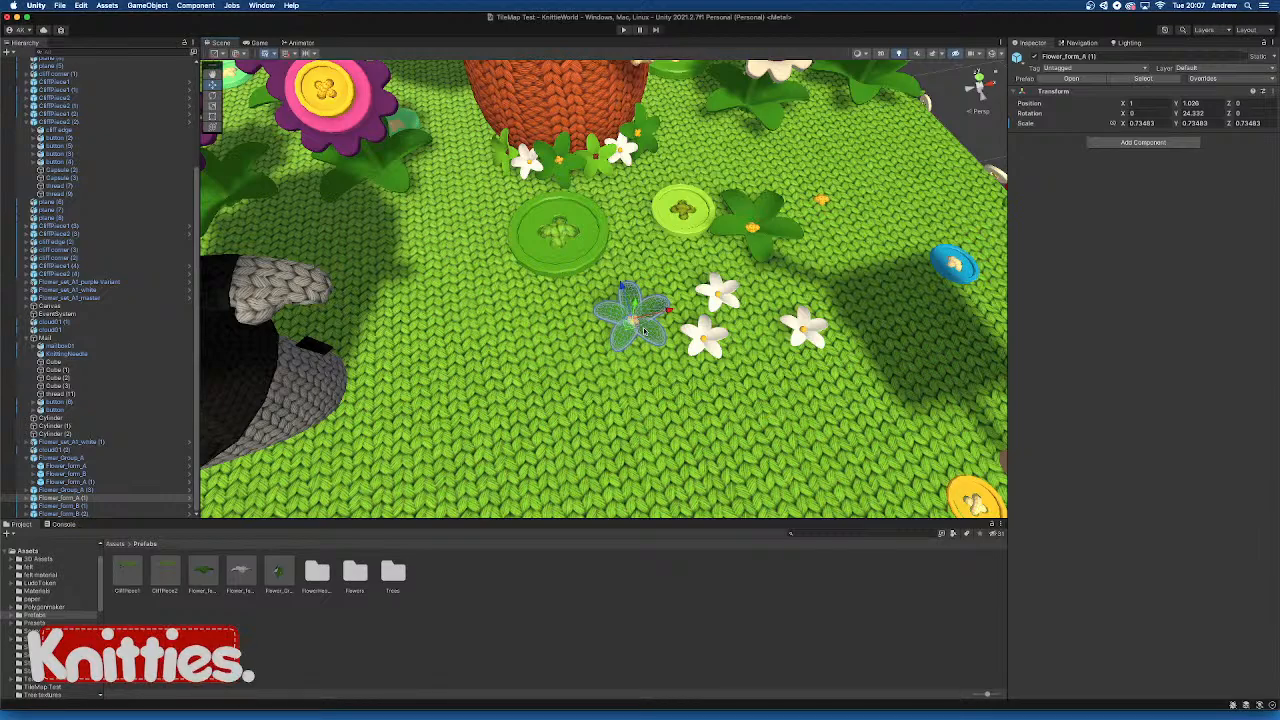
left_click_drag(633, 319, 537, 276)
Examine the whole knitted island and the new flower patch from several angles
scroll(787, 403, "down", 10)
left_click_drag(620, 322, 633, 151, "alt")
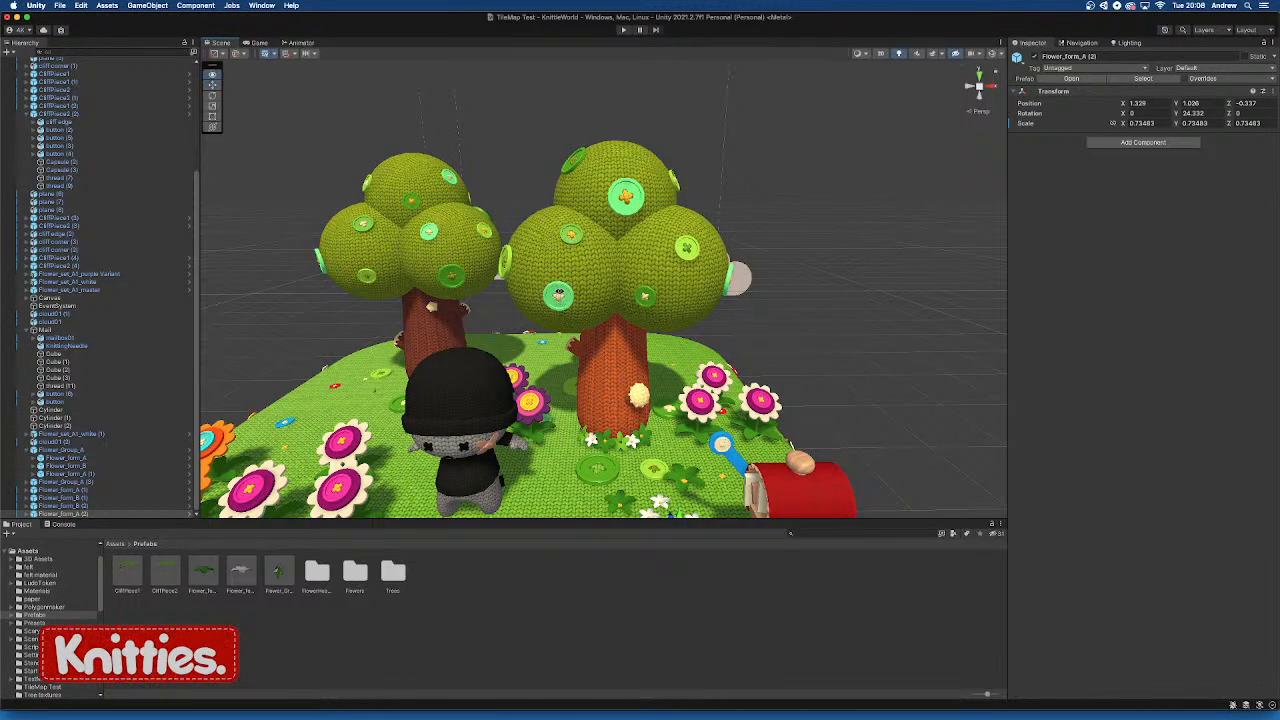
left_click_drag(558, 293, 592, 278, "alt")
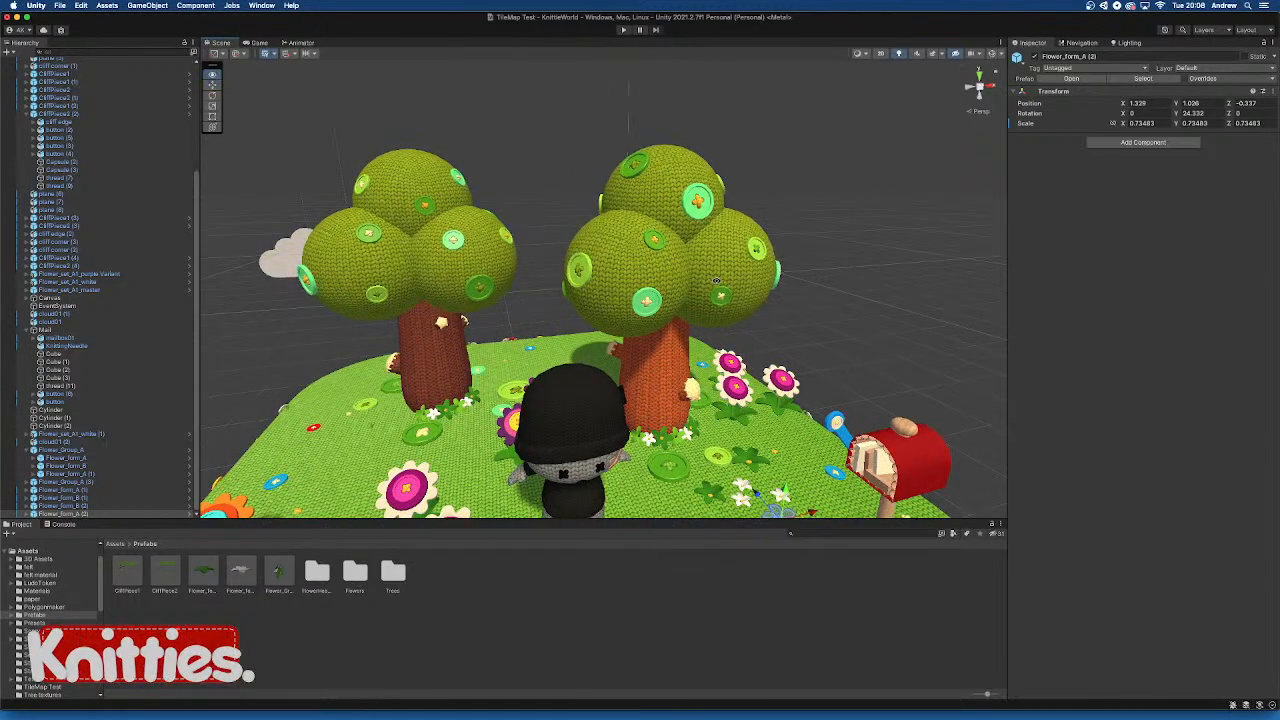
left_click_drag(716, 281, 482, 255, "alt")
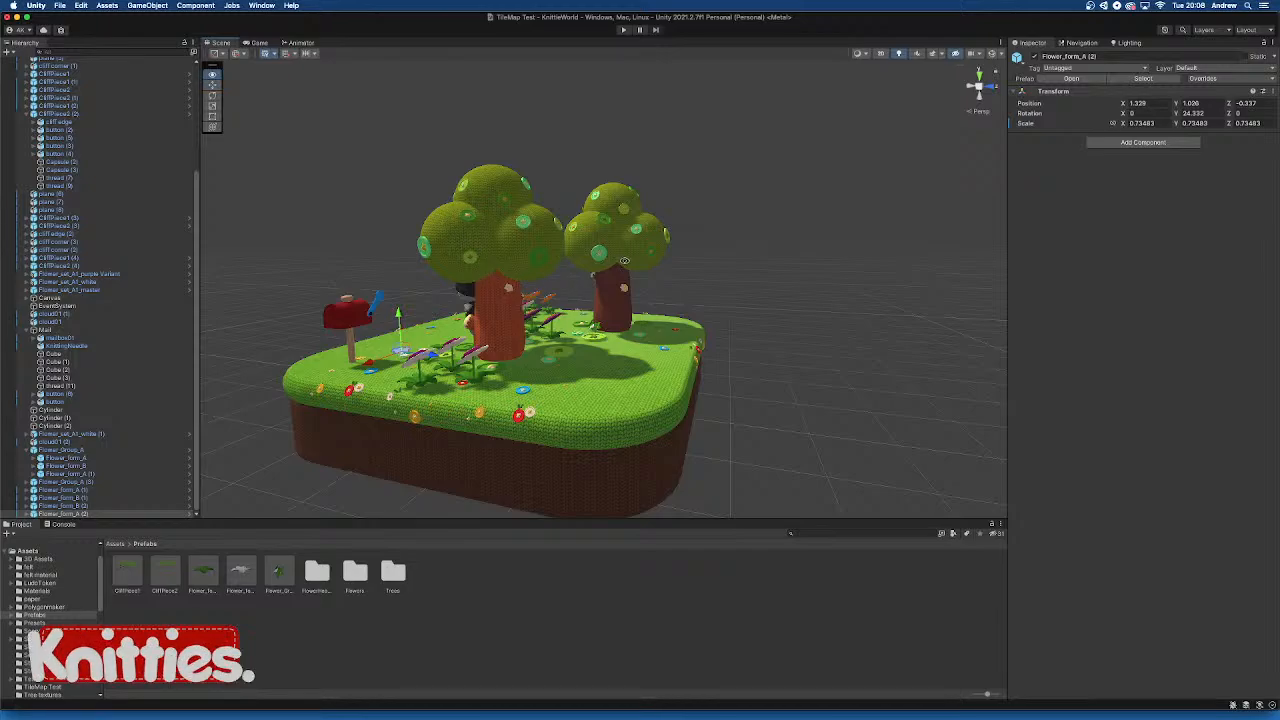
left_click_drag(634, 260, 788, 379, "alt")
scroll(776, 408, "down", 5)
middle_click_drag(776, 408, 777, 326)
left_click_drag(777, 326, 760, 370, "alt")
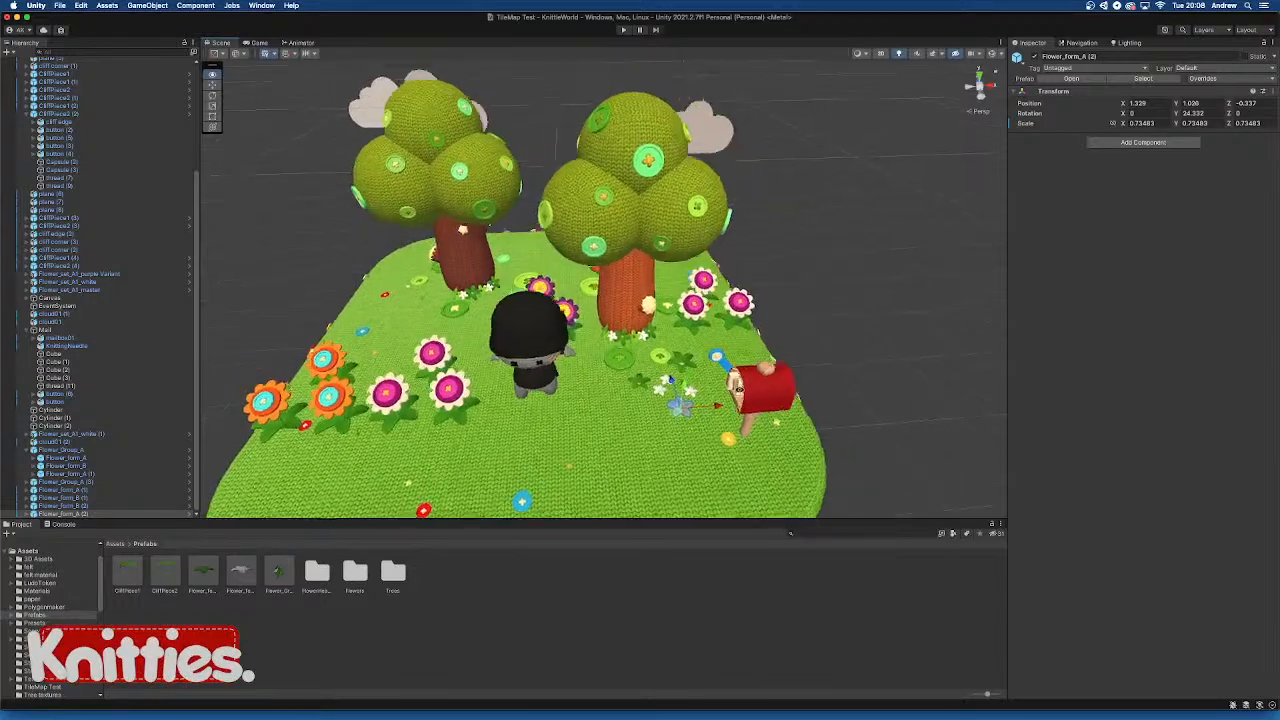
Select the six loose green and white flowers near the mailbox and create an empty GameObject
scroll(717, 442, "up", 5)
middle_click_drag(717, 442, 692, 293)
left_click_drag(692, 293, 686, 374, "alt")
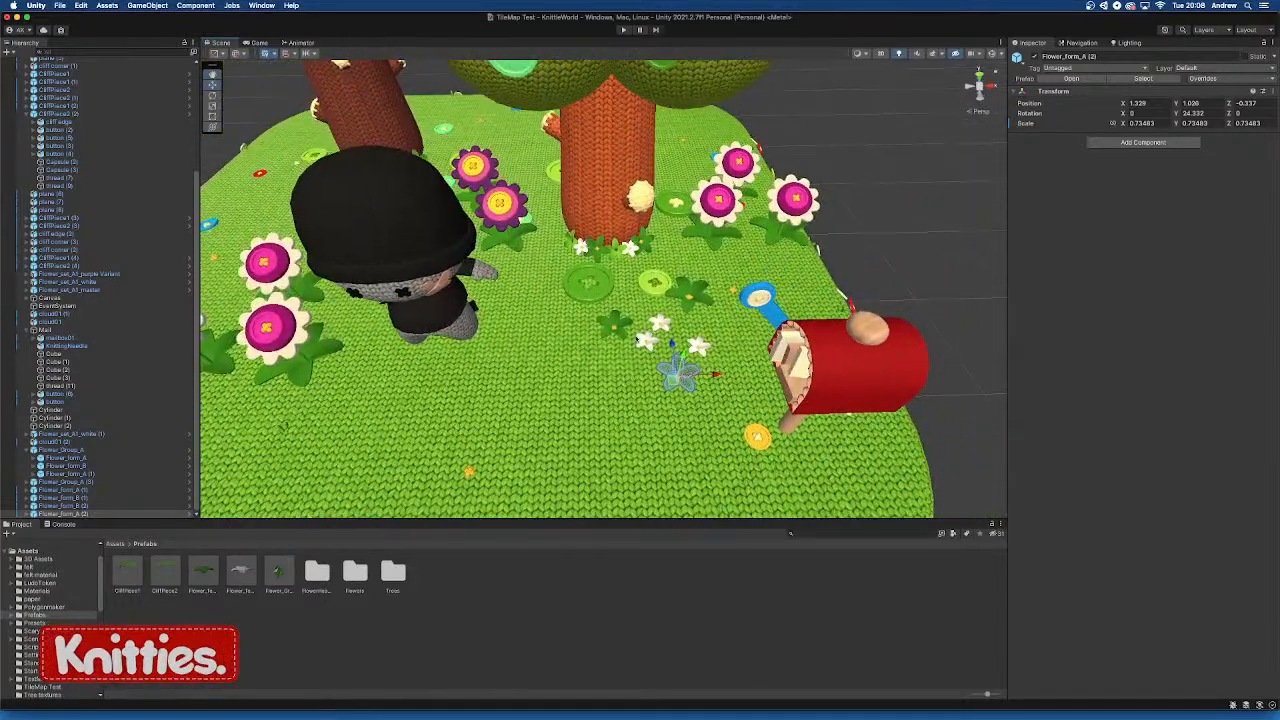
left_click(626, 326)
left_click(652, 342, "shift")
left_click(680, 375, "shift")
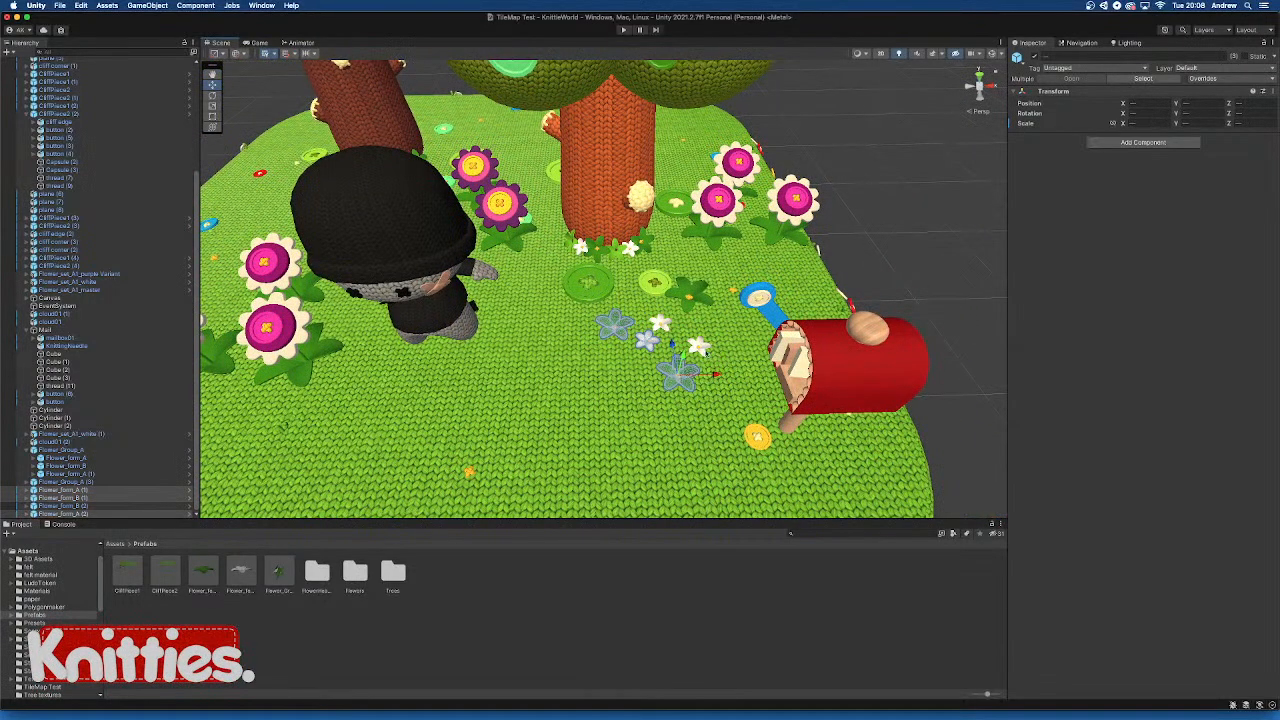
left_click(701, 347, "shift")
left_click(667, 325, "shift")
left_click(694, 296, "shift")
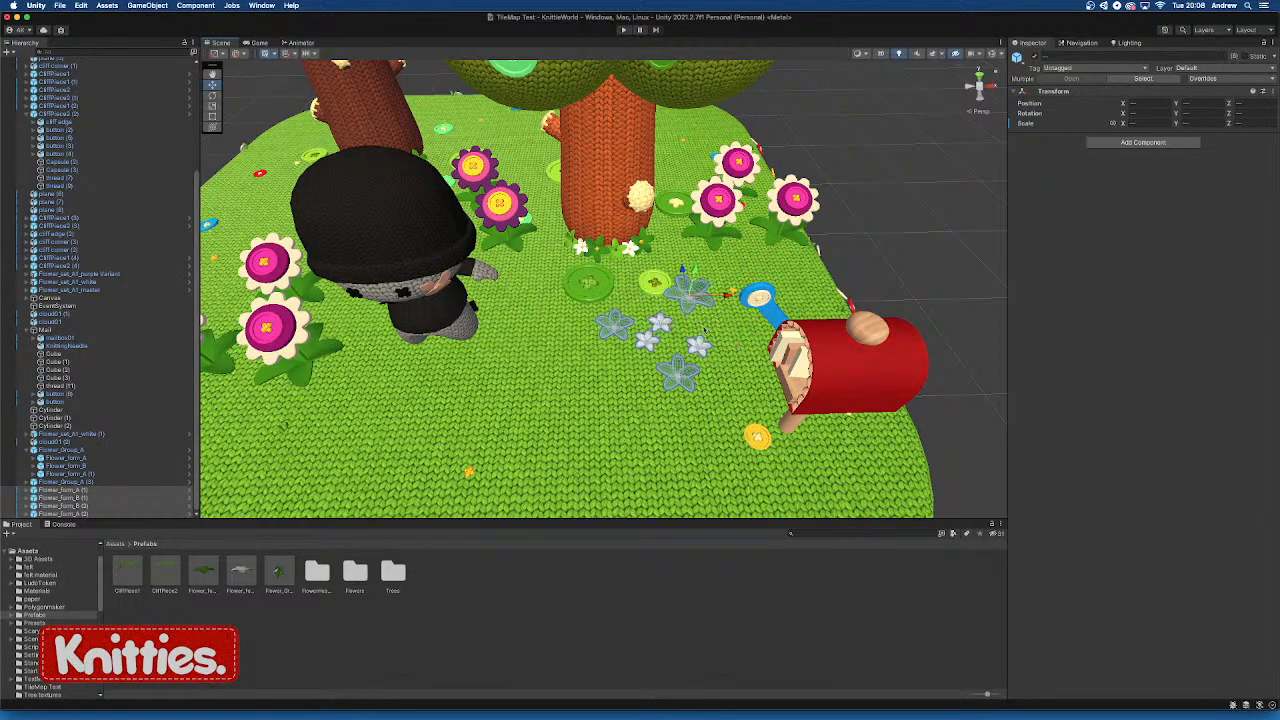
left_click(147, 5)
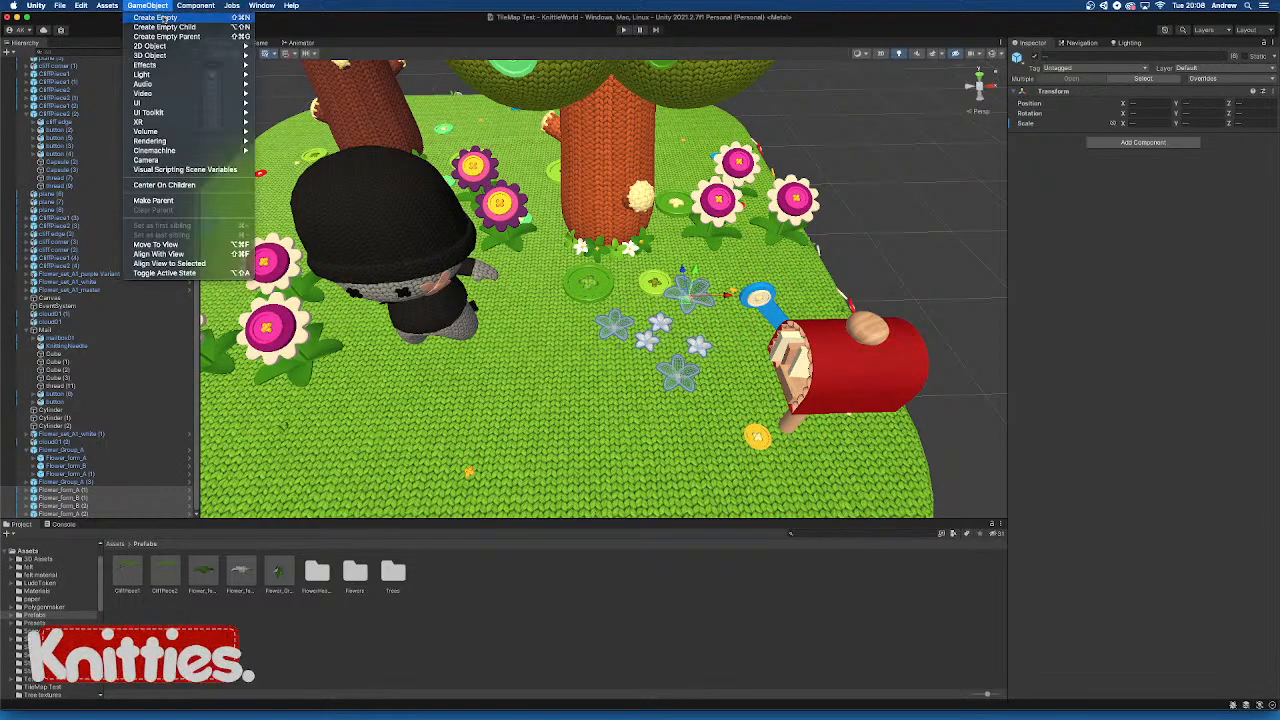
left_click(175, 31)
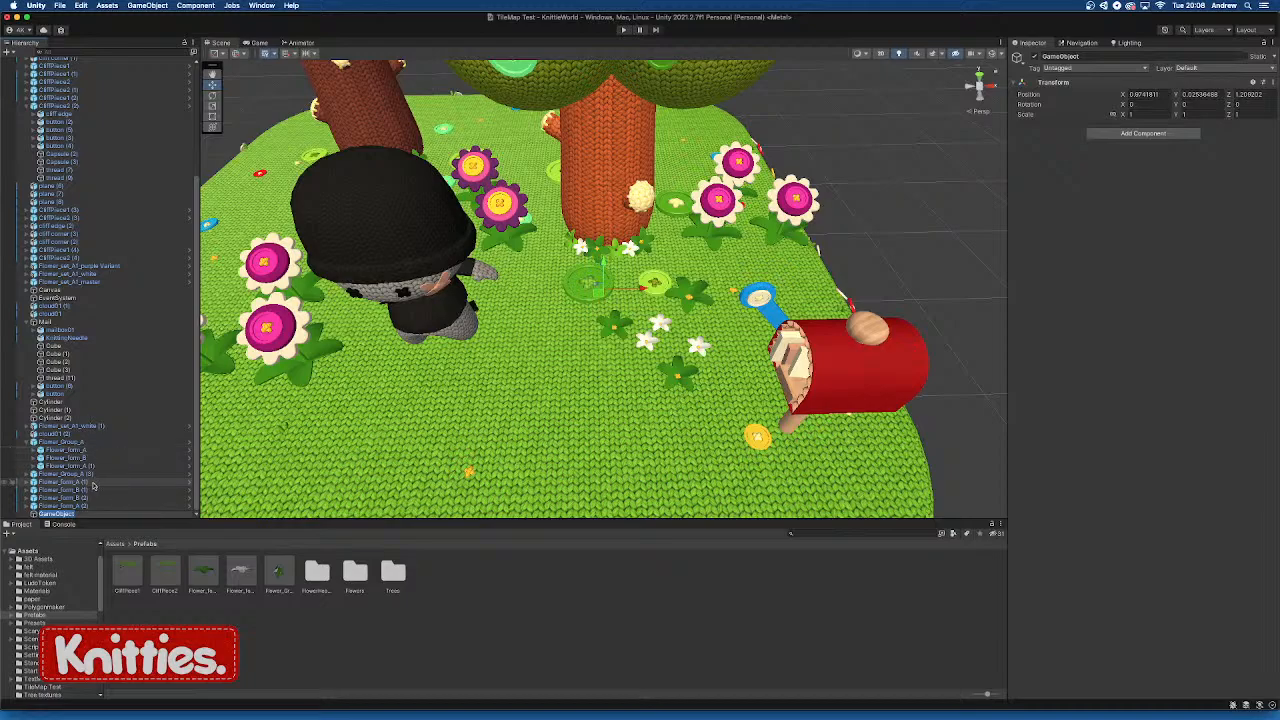
Move the empty GameObject to X 1, Z 0, on the grass in front of the loose flowers
left_click(690, 298)
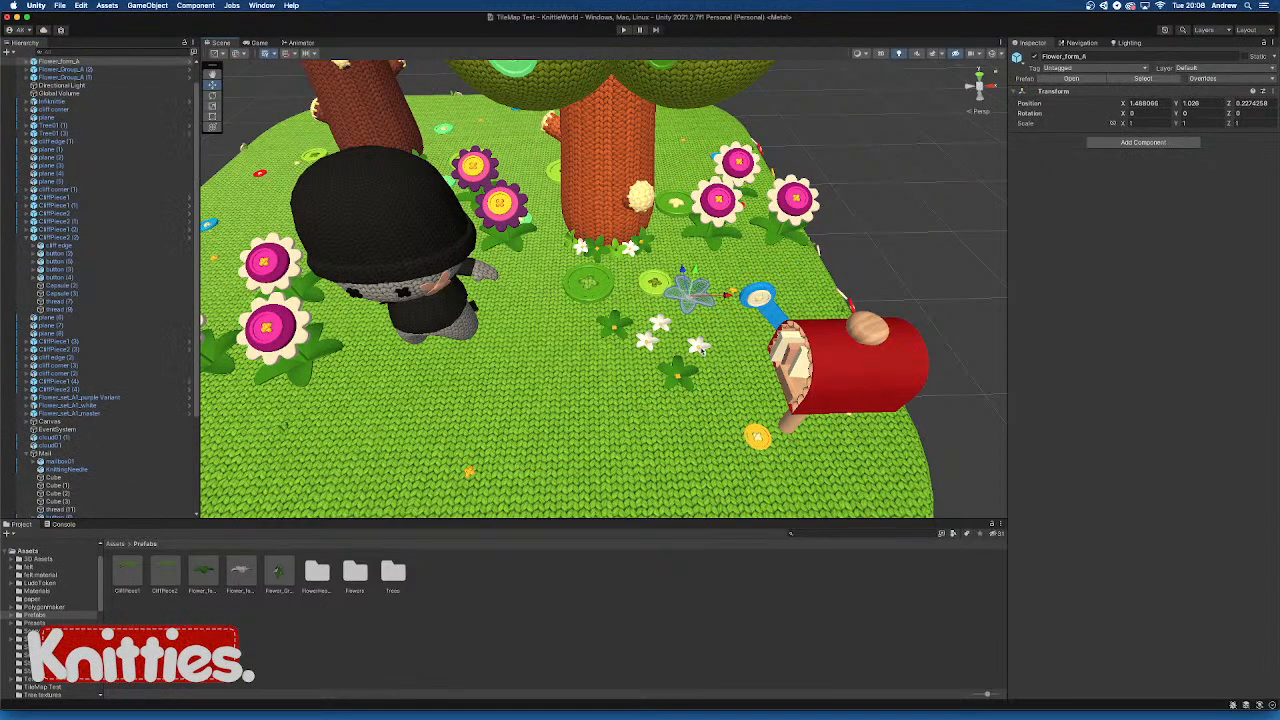
scroll(75, 490, "down", 5)
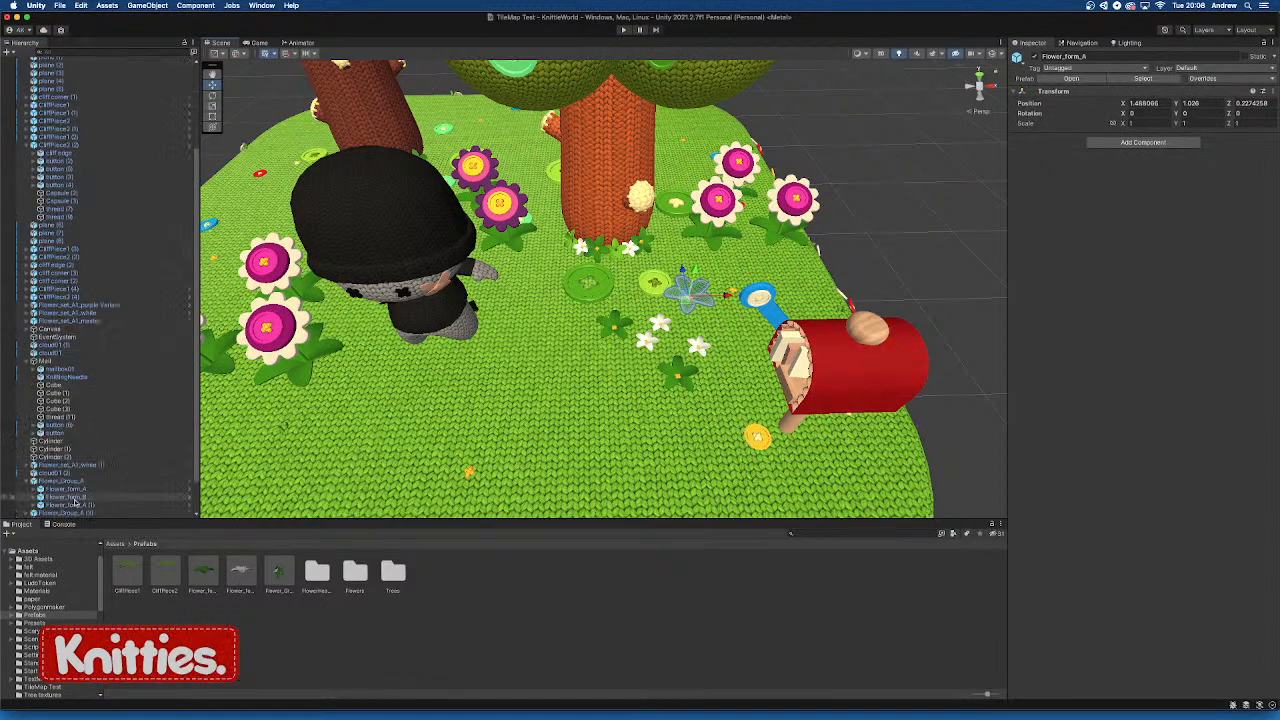
left_click(62, 513)
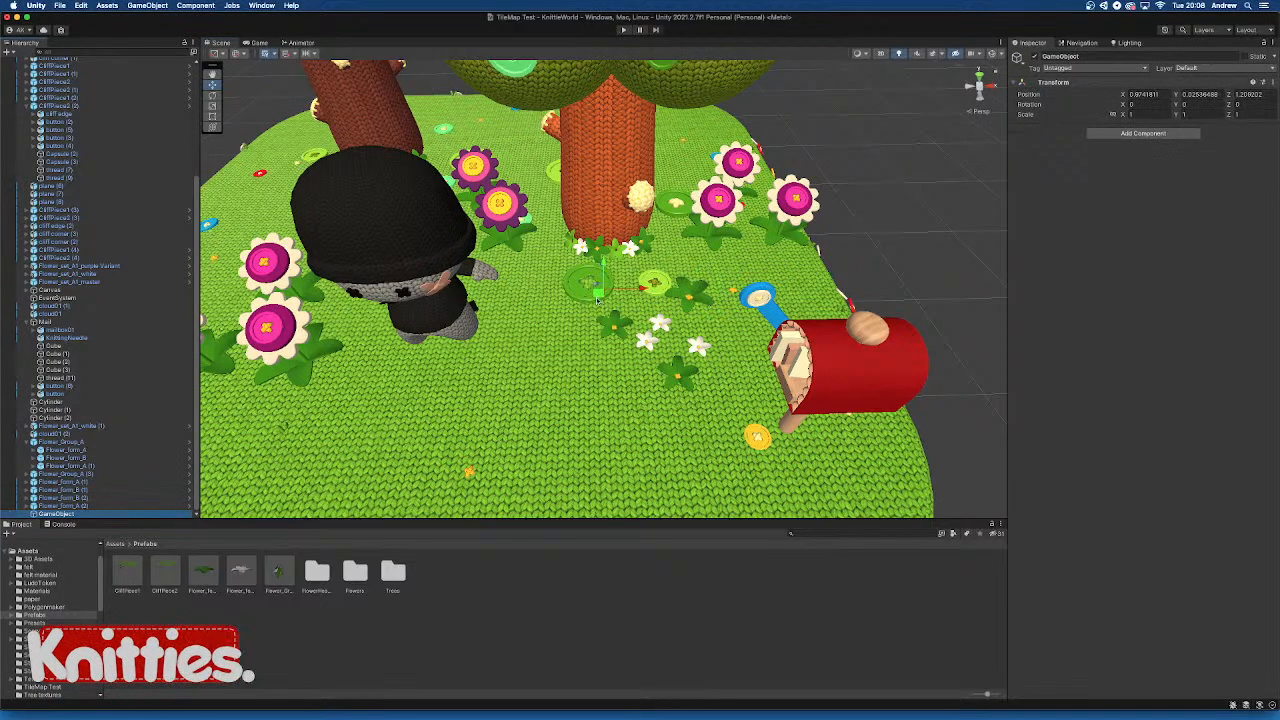
left_click_drag(639, 322, 638, 360)
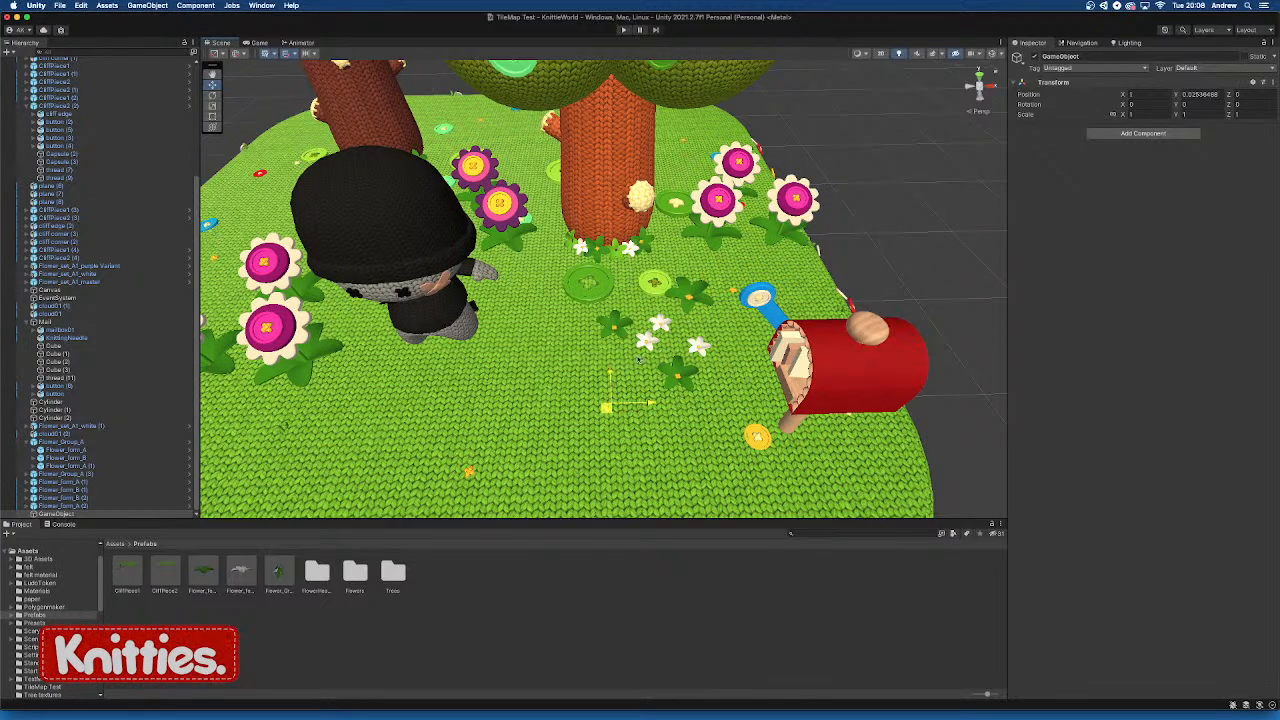
Select the six loose green and white flowers near the mailbox and shift them together toward the empty GameObject
left_click(616, 328)
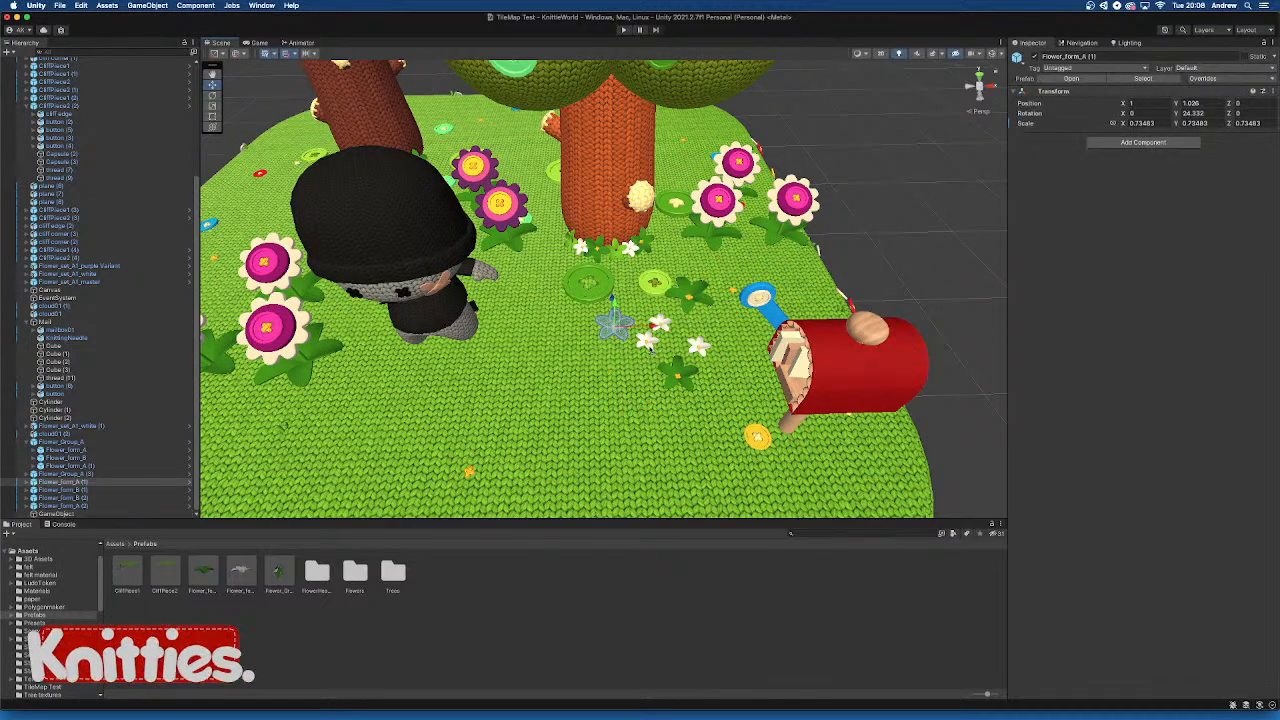
left_click(648, 345, "shift")
left_click(677, 372, "shift")
left_click(700, 347, "shift")
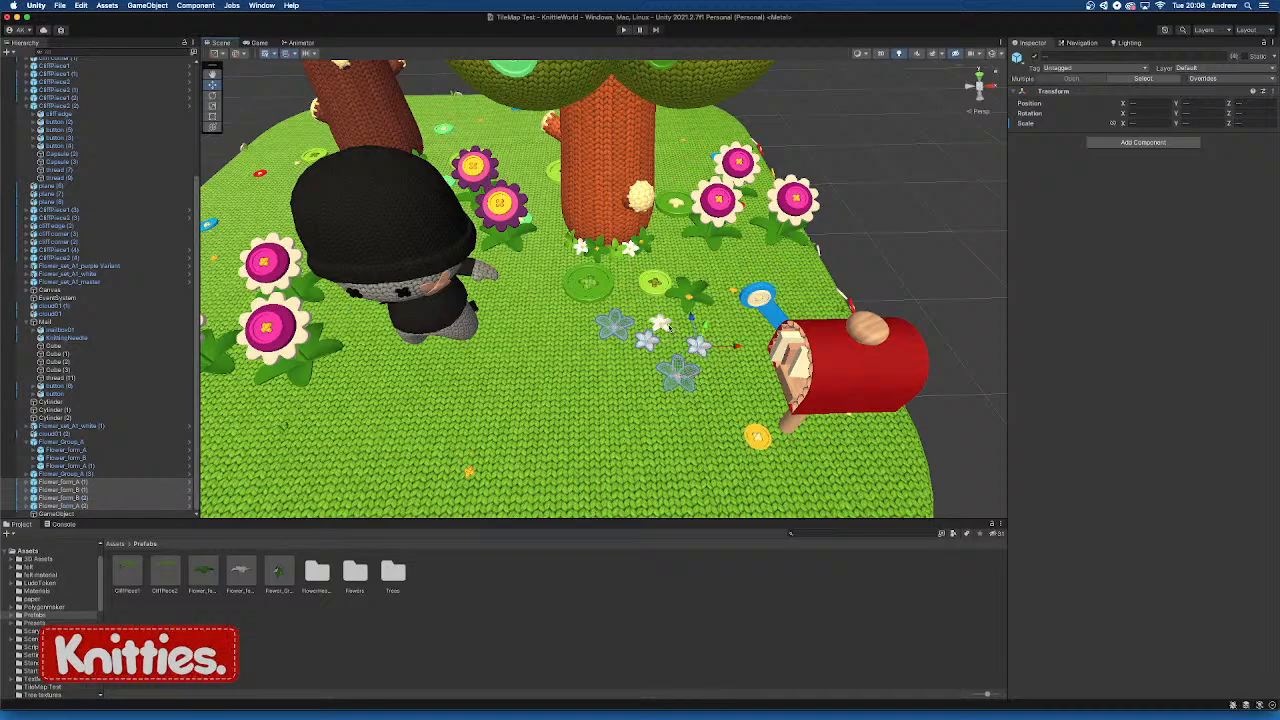
left_click(697, 291, "shift")
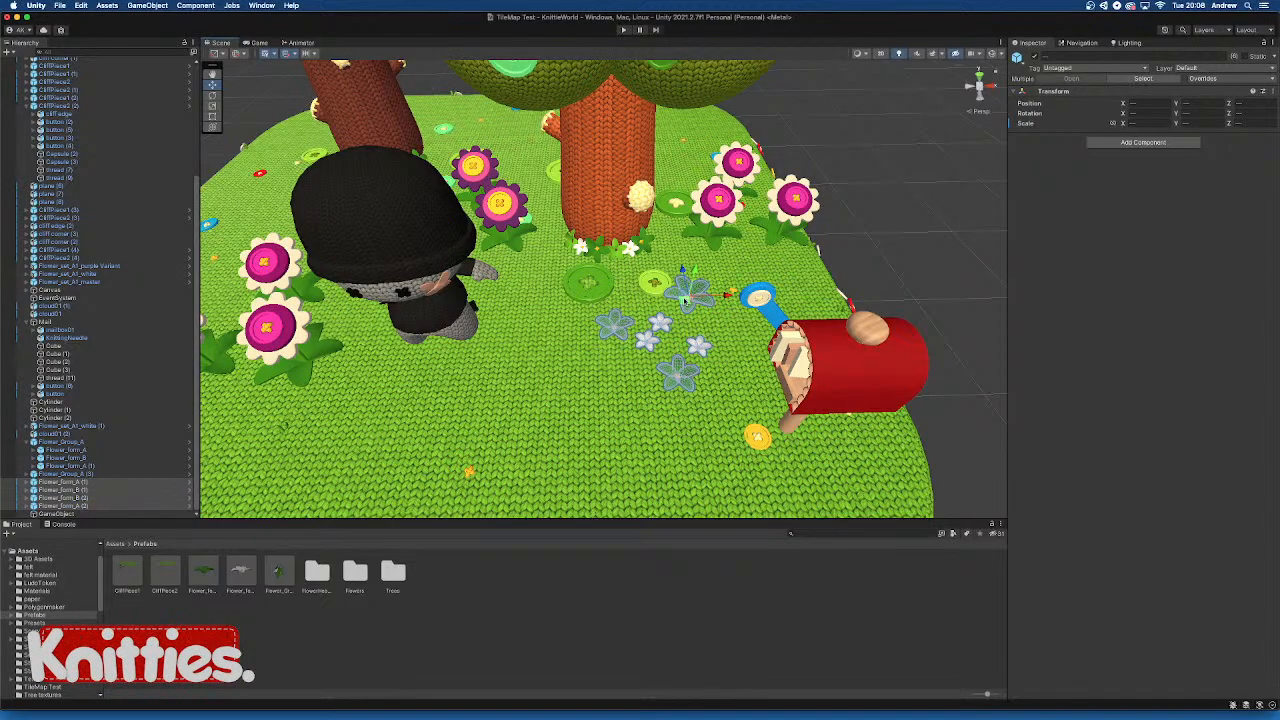
left_click_drag(687, 300, 663, 331)
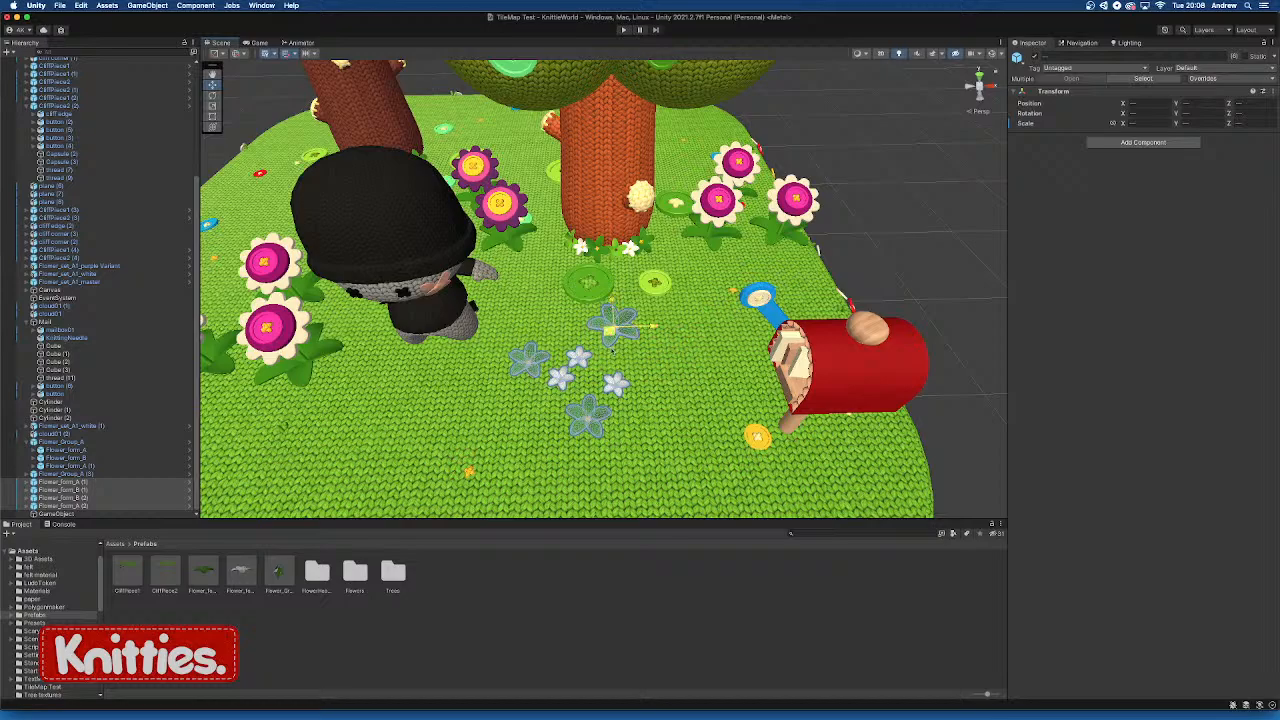
left_click_drag(601, 376, 622, 359, "alt")
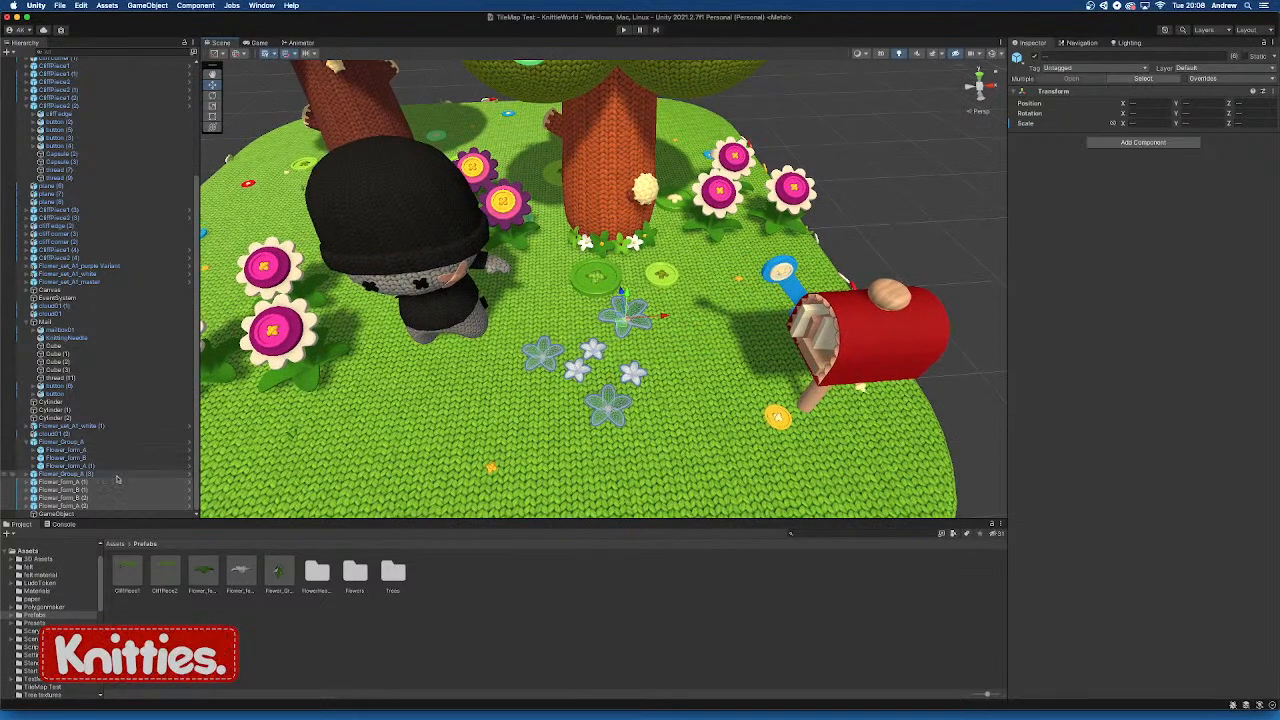
key("super+shift+g")
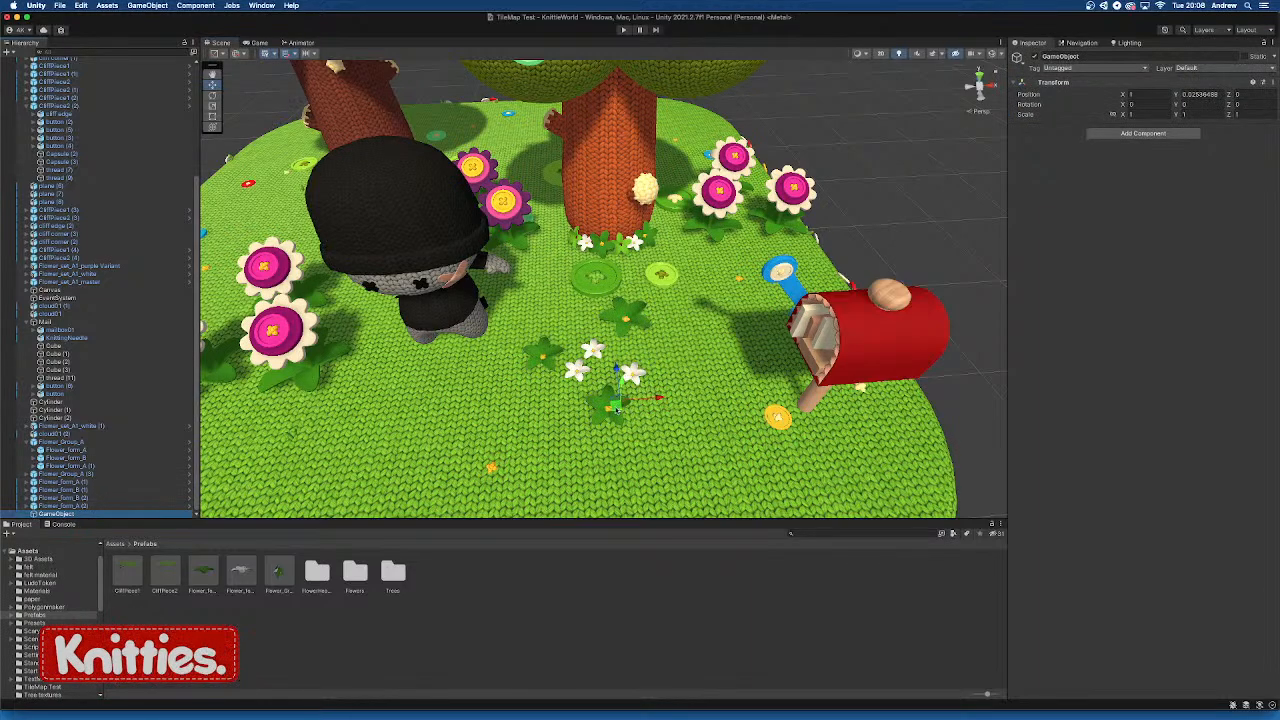
Reselect the six flowers and move them slightly forward so they surround the GameObject's pivot
left_click(545, 358)
left_click(574, 367, "shift")
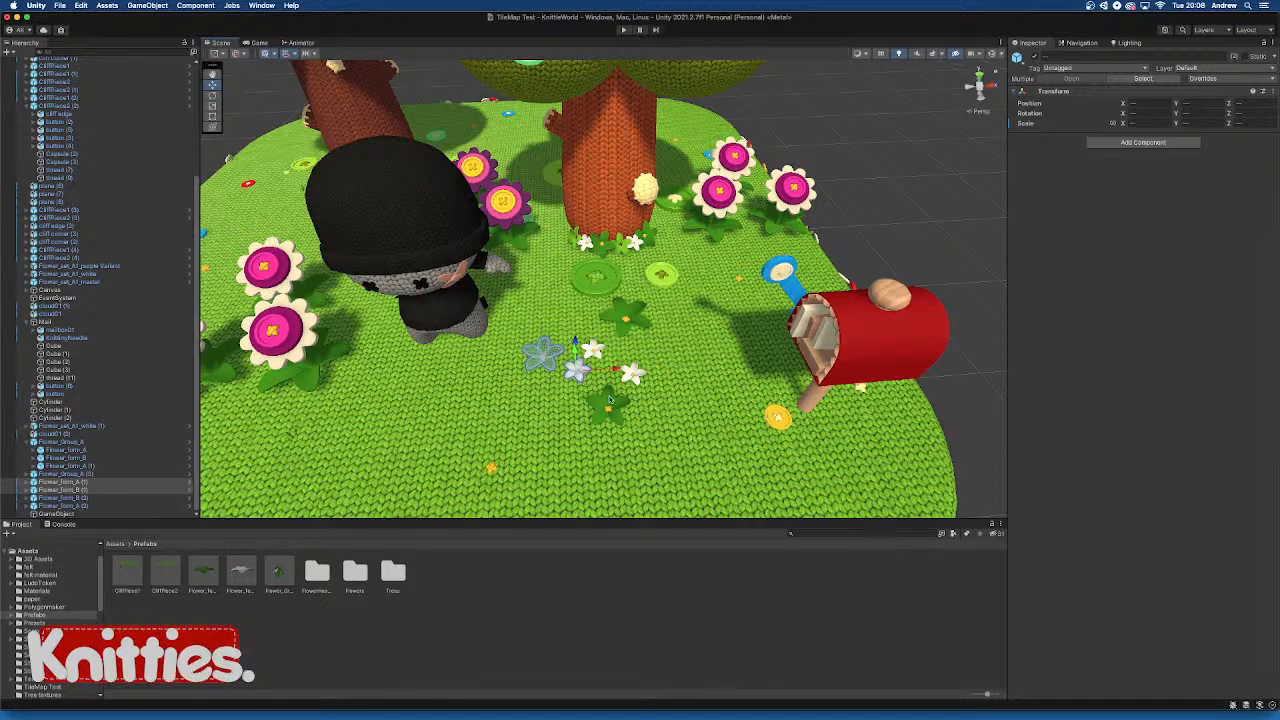
left_click(611, 402, "shift")
left_click(633, 375, "shift")
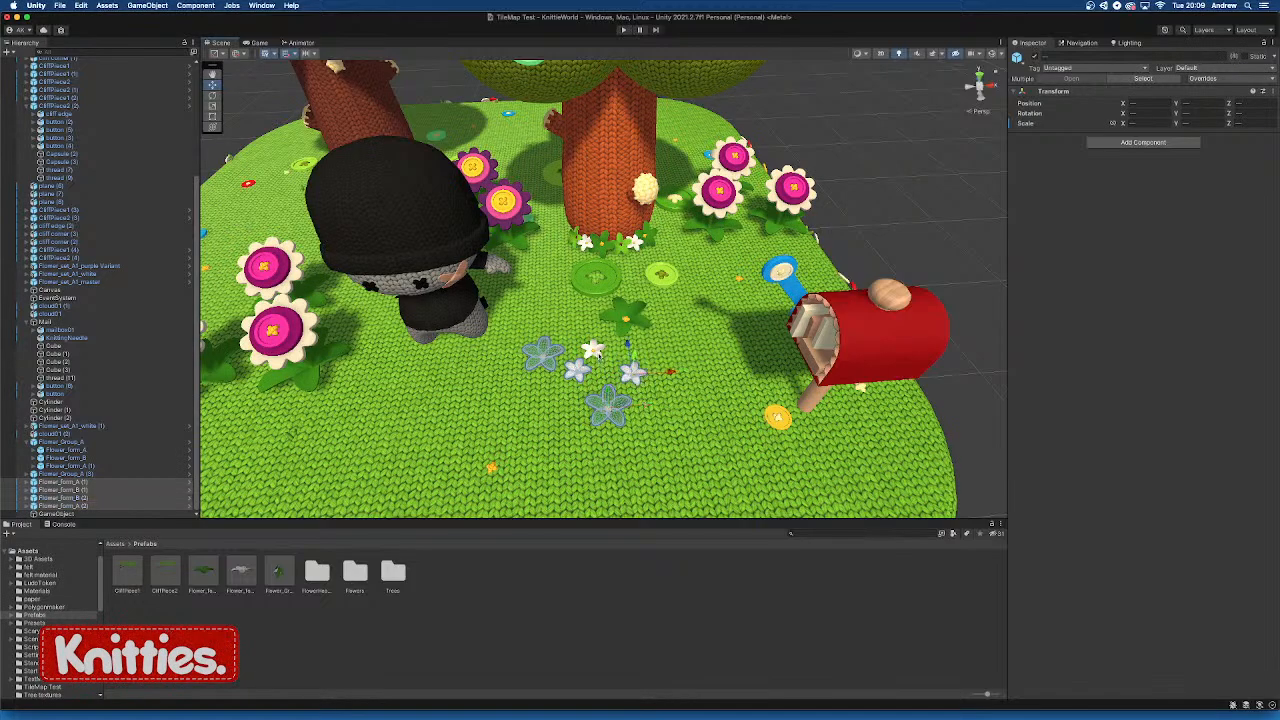
left_click(642, 322, "shift")
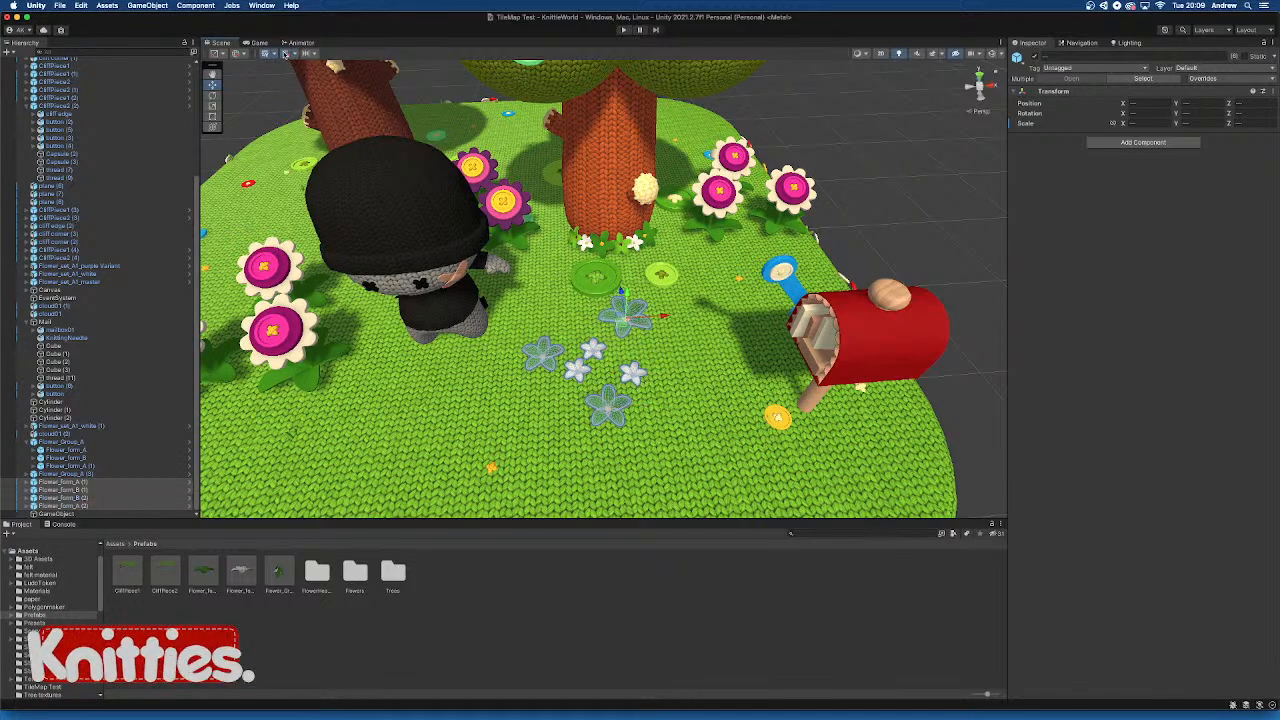
left_click_drag(631, 302, 623, 322)
left_click(75, 512)
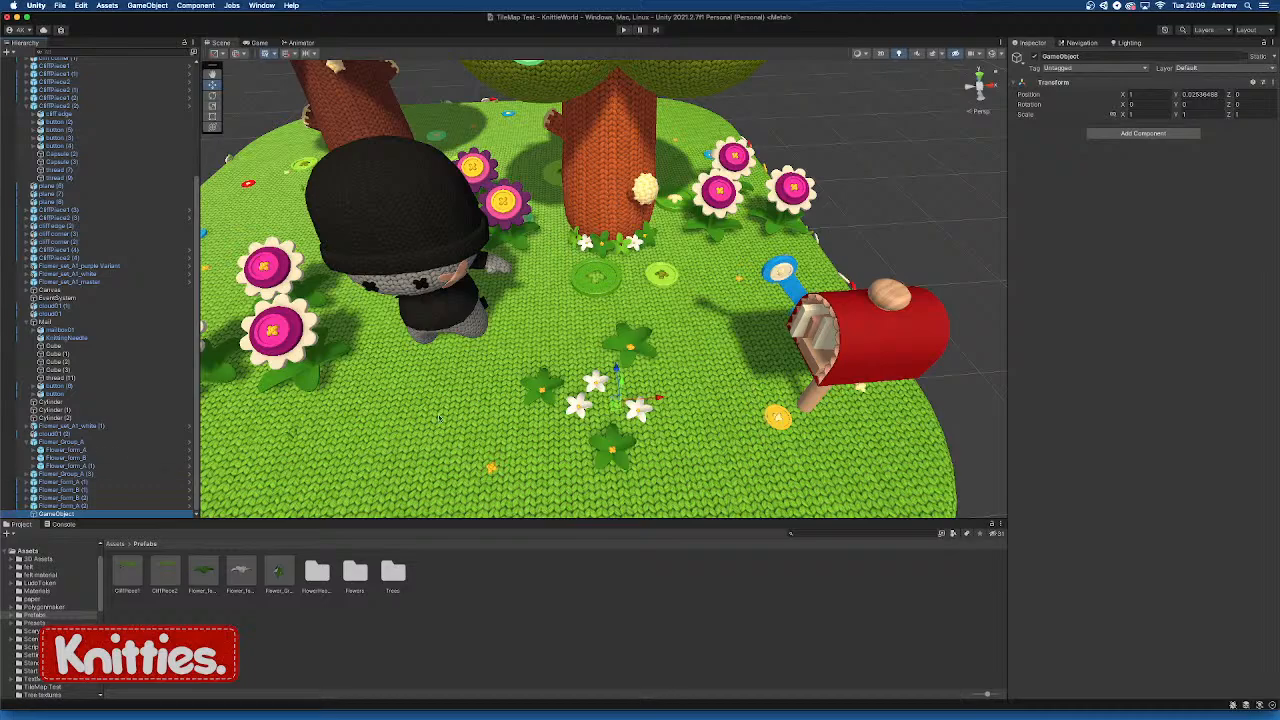
Parent all six green and white flowers to the empty GameObject
left_click(539, 382)
left_click(596, 383, "shift")
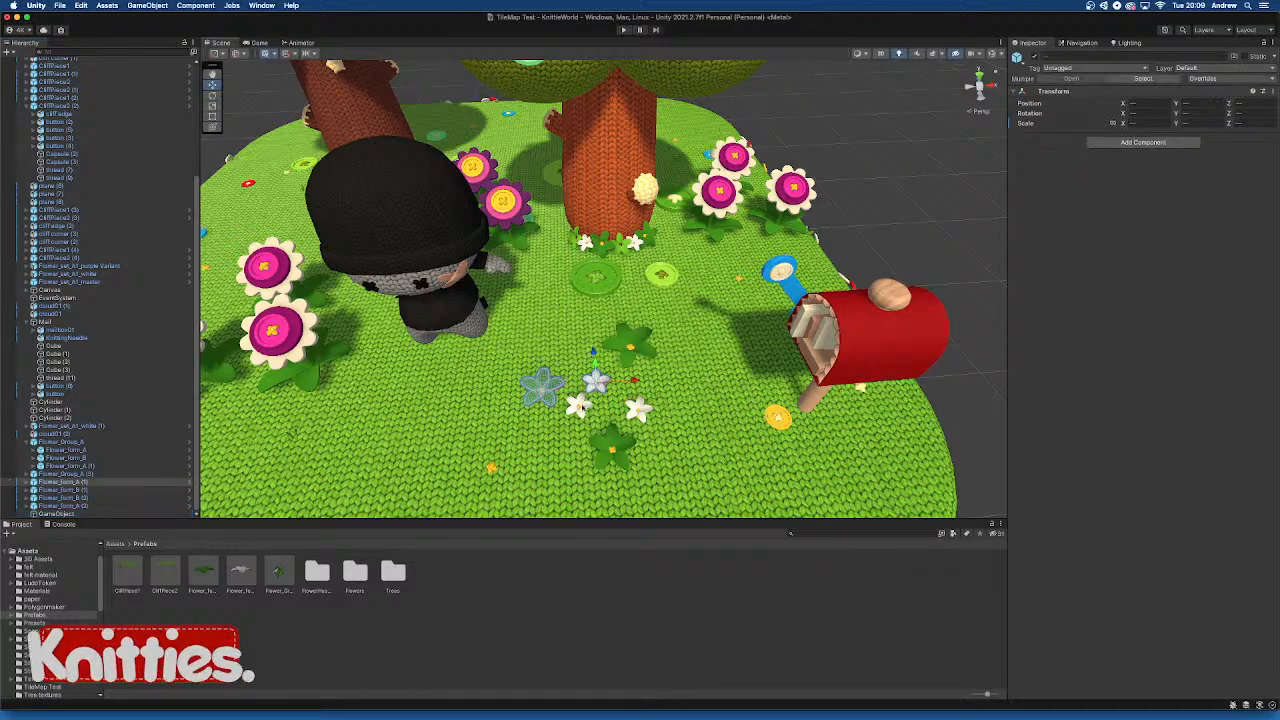
left_click(583, 405, "shift")
left_click(614, 447, "shift")
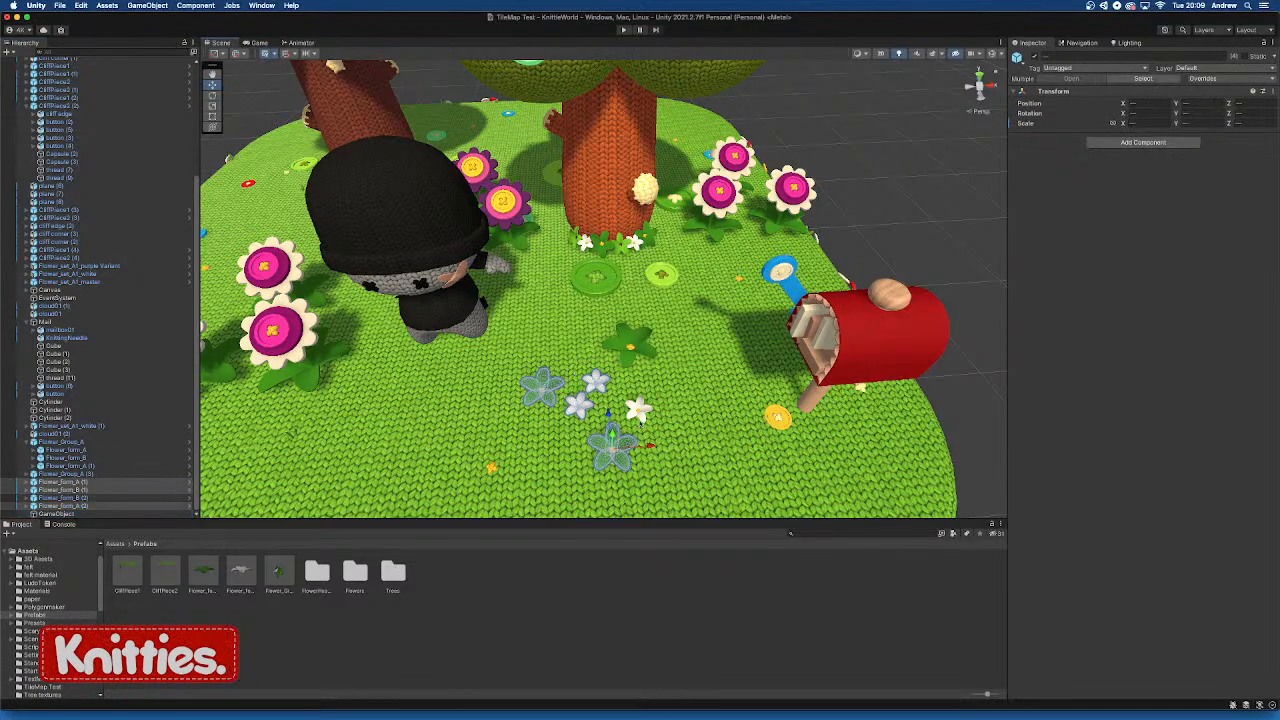
left_click(627, 348, "shift")
left_click_drag(79, 488, 69, 514)
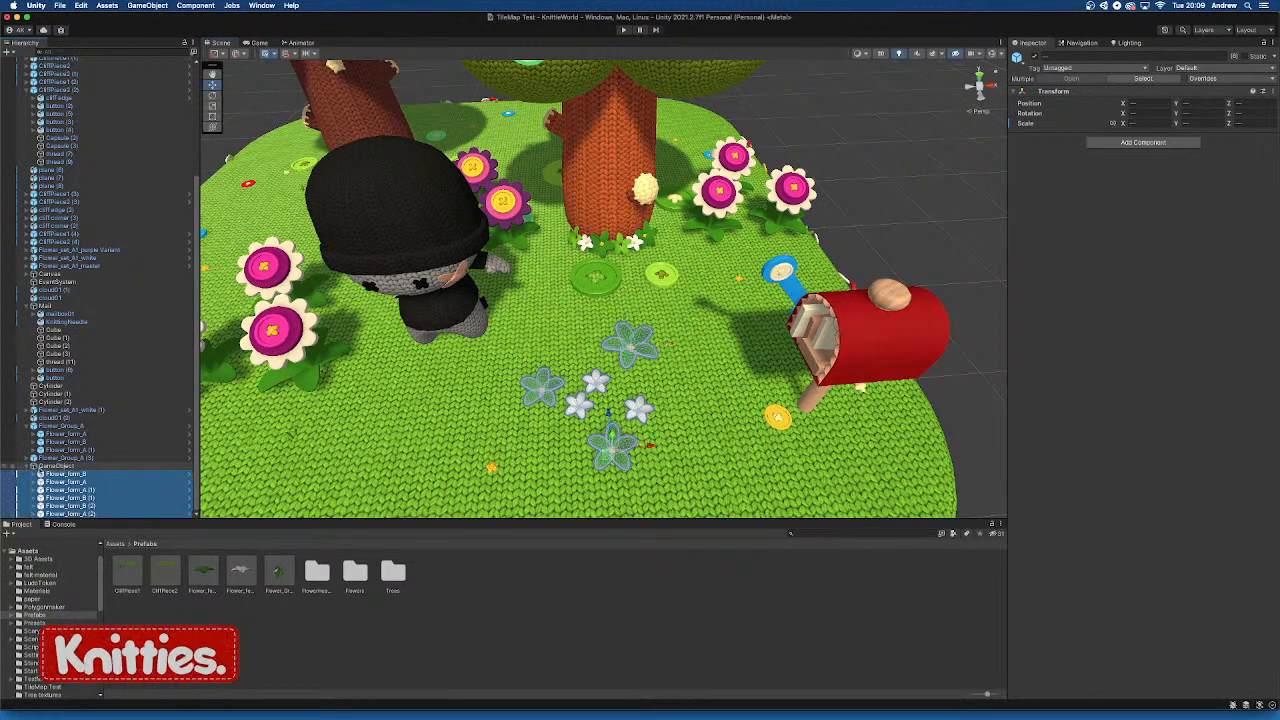
Rename the six child flowers and their parent GameObject Ground_Cover_A
left_click(28, 467)
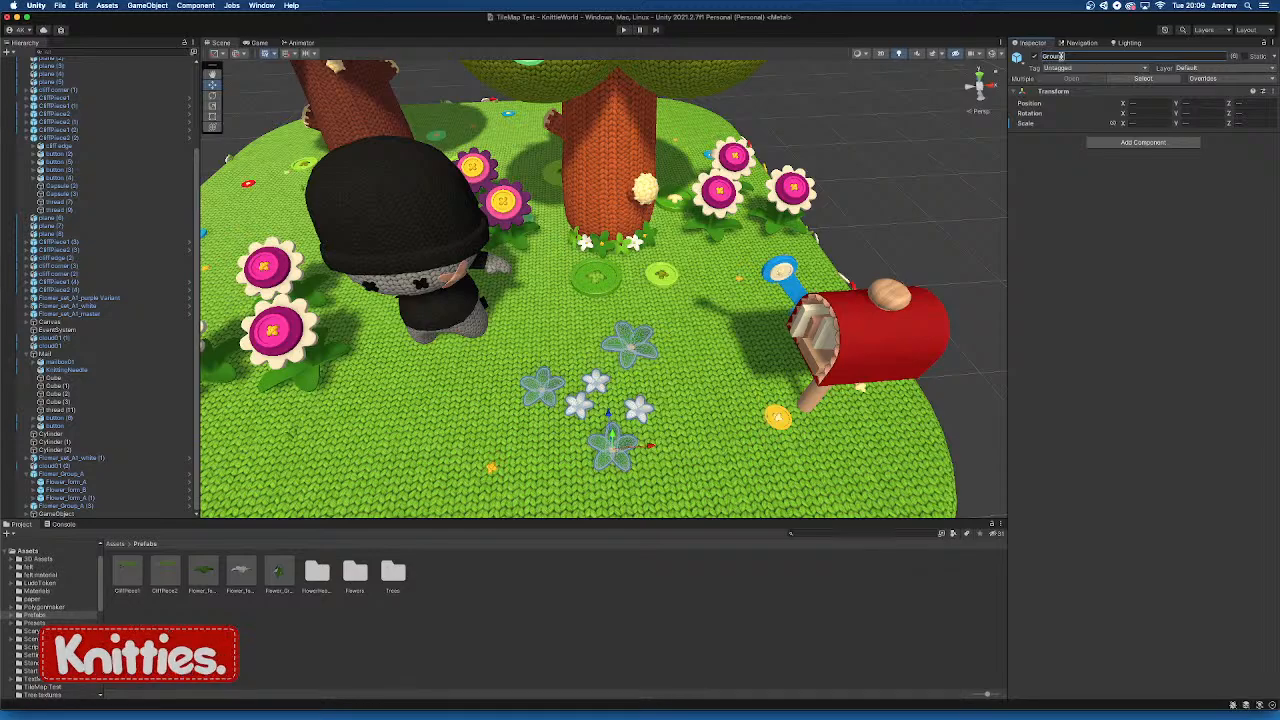
type("_Cover_A")
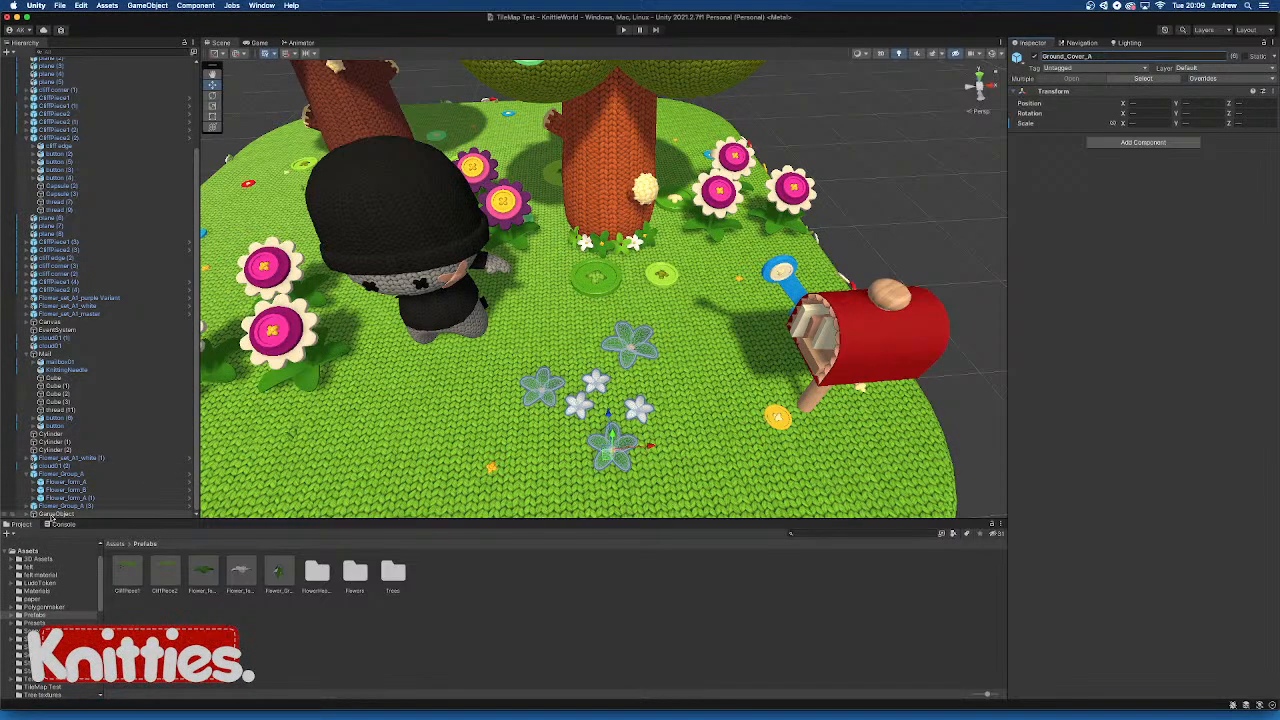
left_click(70, 512)
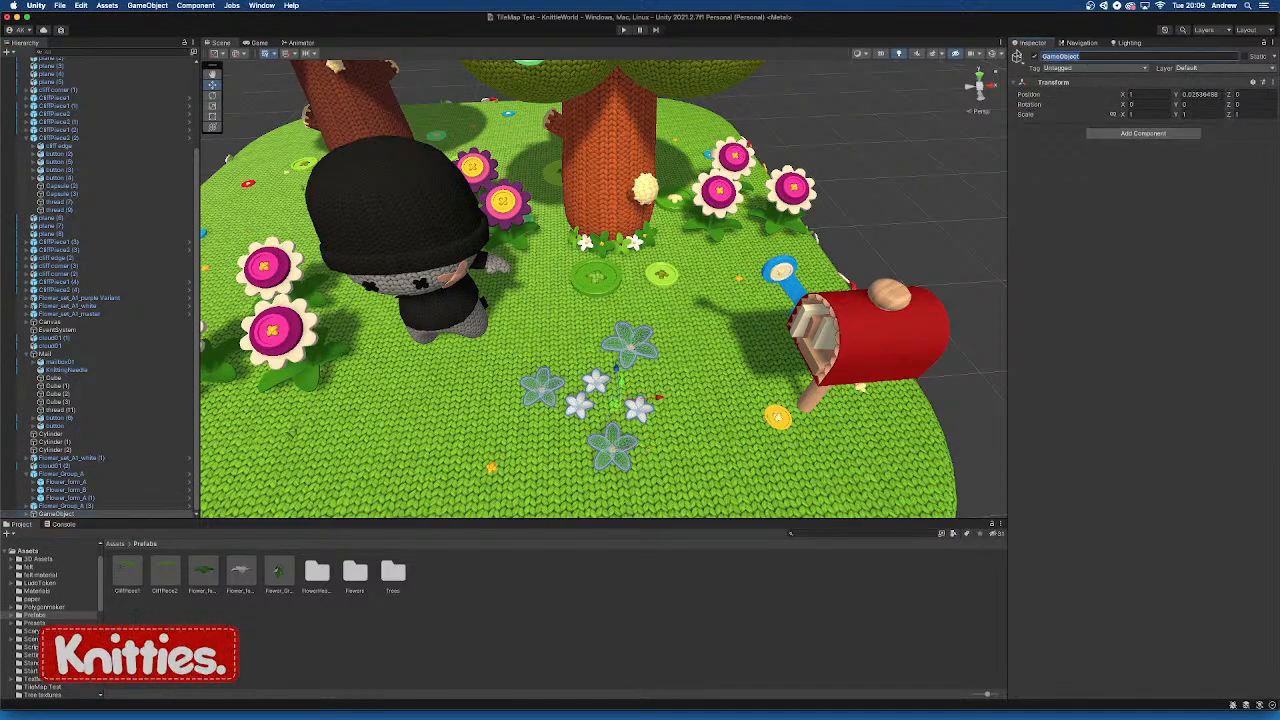
type("Ground_Cover_A")
Save the parent Ground_Cover_A group as a prefab in the Prefabs folder
mouse_move(360, 519)
left_mouse_down()
mouse_move(360, 585)
mouse_move(362, 537)
left_mouse_up()
scroll(96, 508, "down", 3)
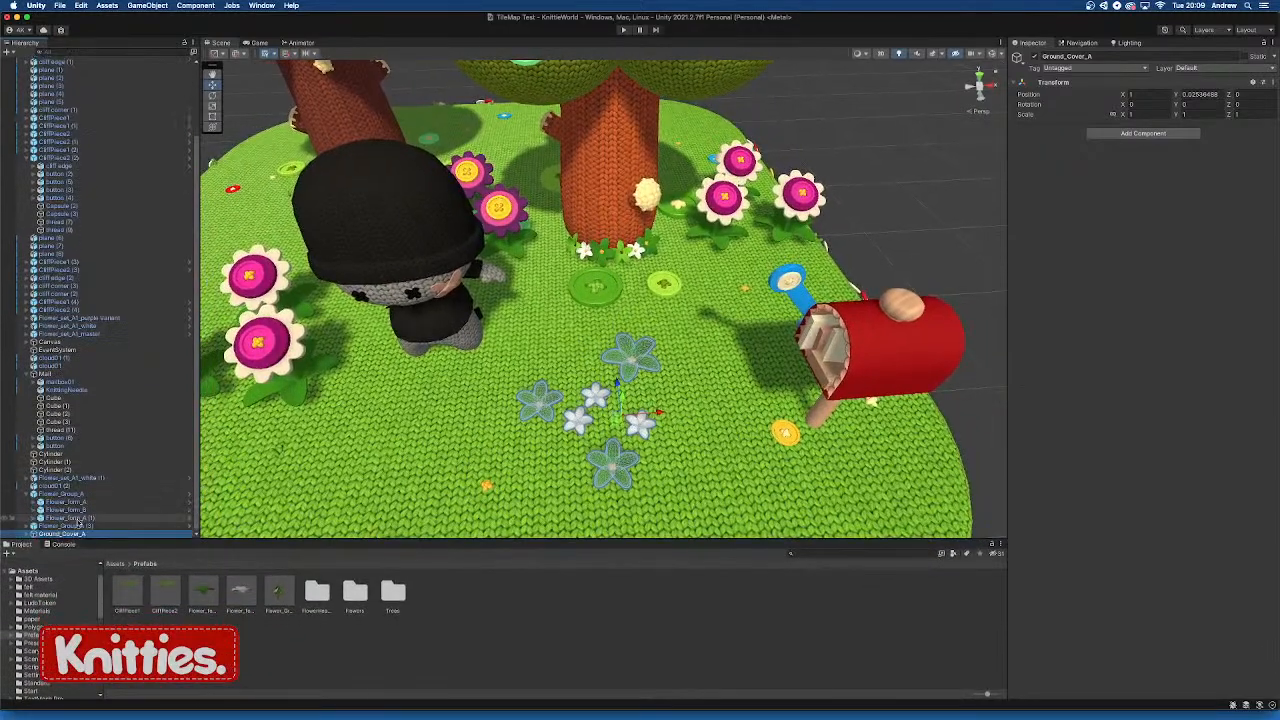
left_click_drag(518, 616, 518, 616)
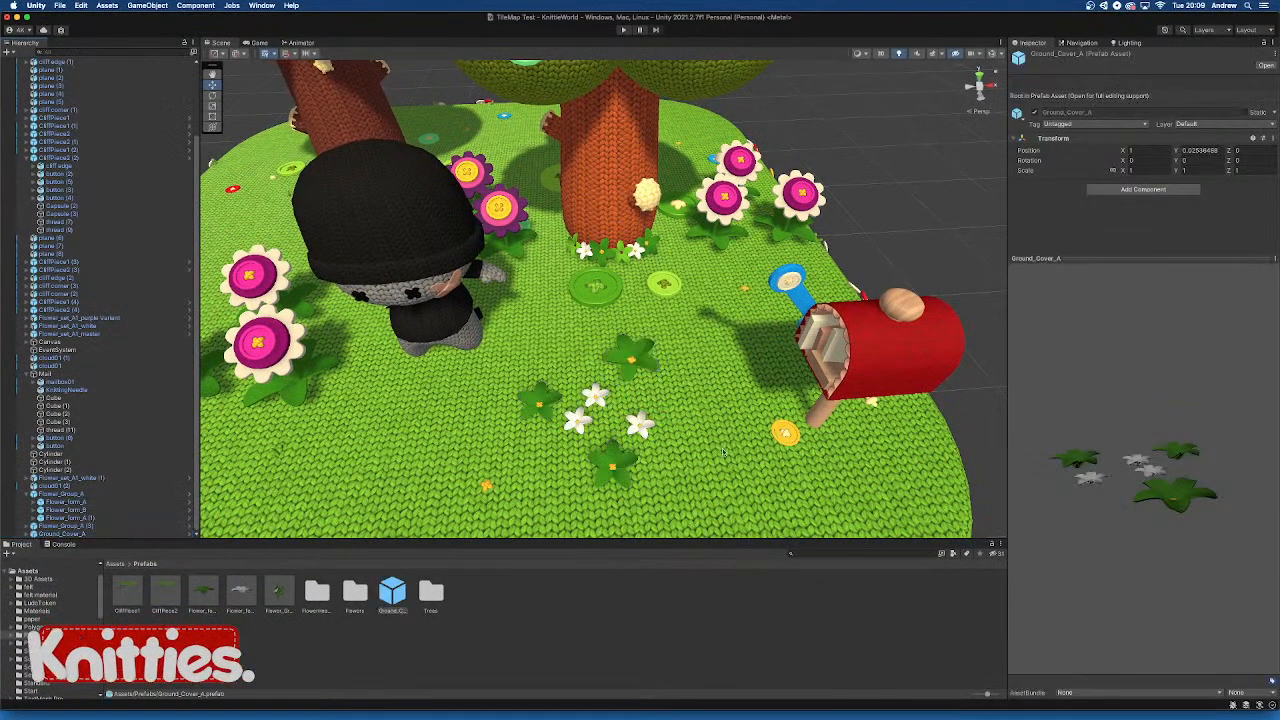
Try placing a second Ground_Cover_A instance on the front of the island, and undo the placement
scroll(530, 490, "down", 3)
left_click_drag(394, 595, 597, 344)
scroll(433, 446, "down", 5)
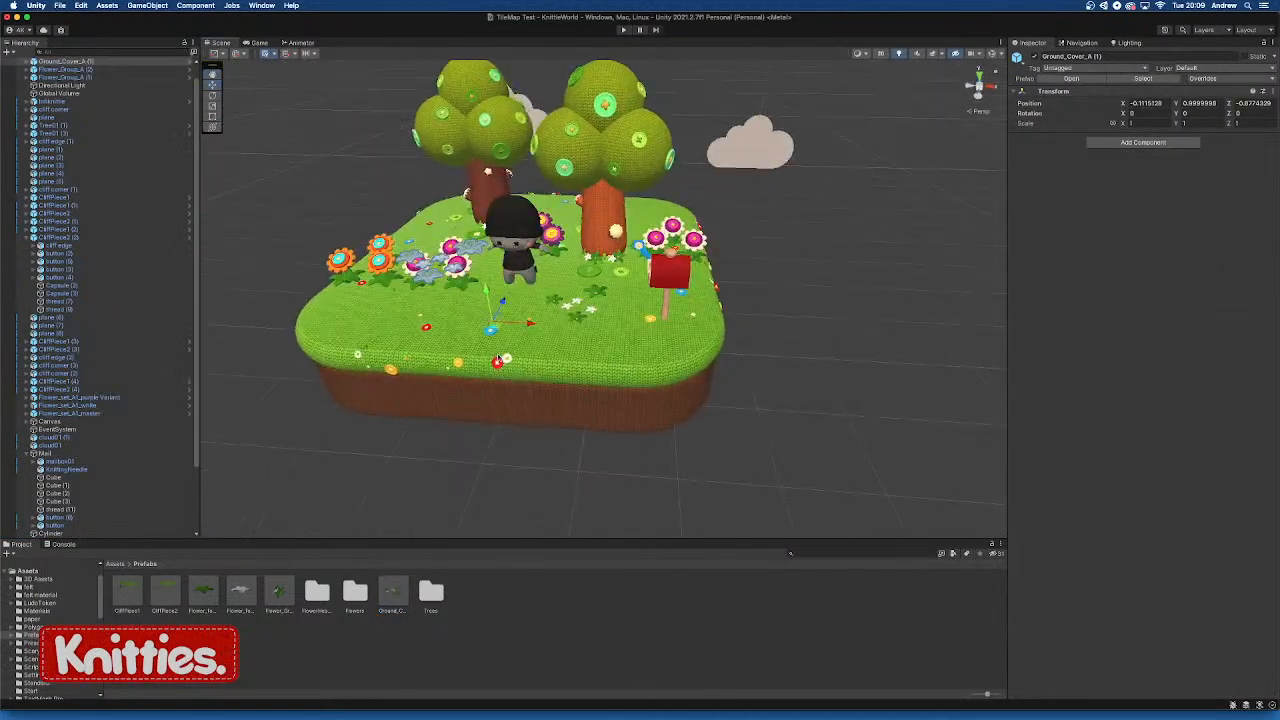
scroll(597, 344, "up", 5)
middle_click_drag(312, 399, 540, 394)
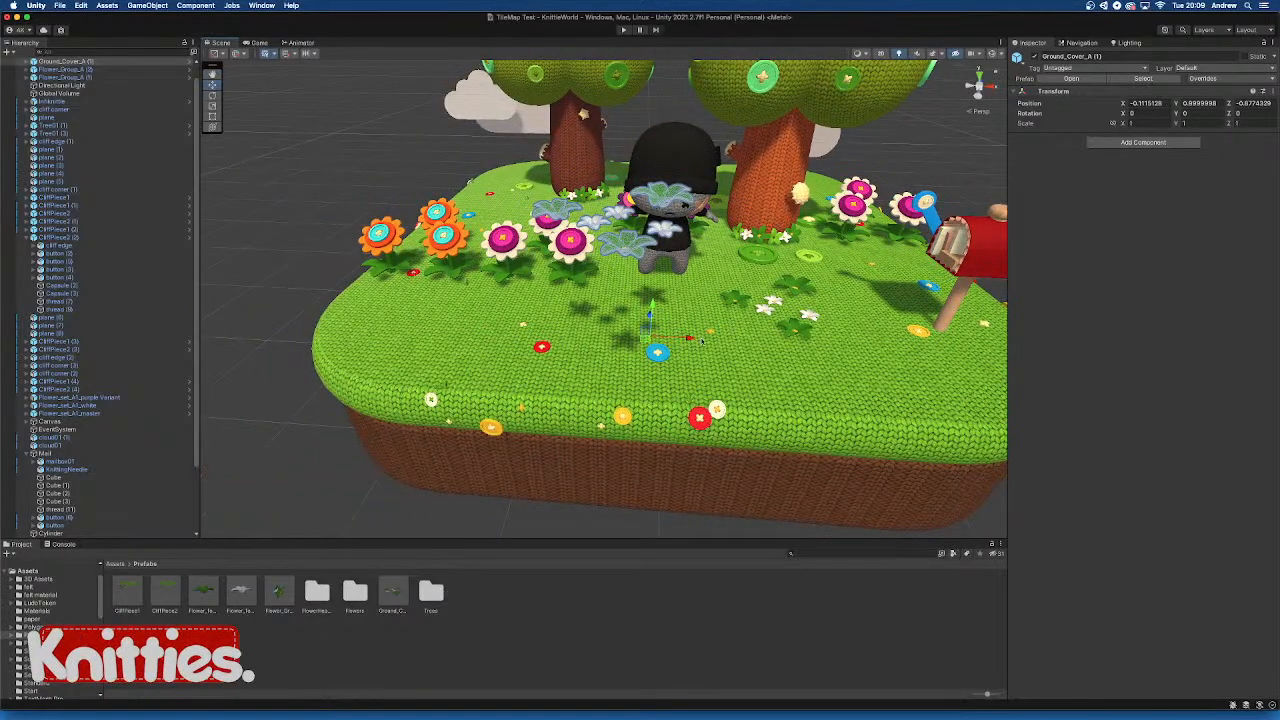
key("super+z")
key("super+shift+z")
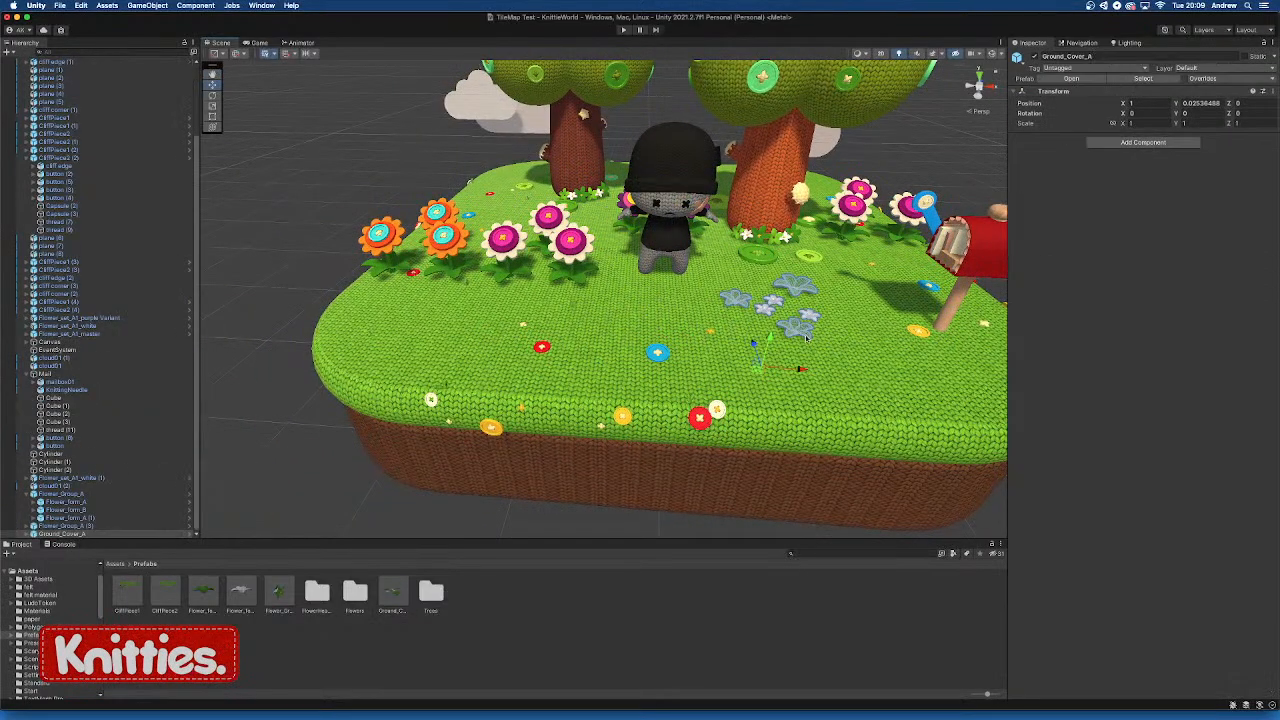
Move the Ground_Cover_A group off the island to X 4 and frame it in the scene view
left_click_drag(806, 338, 778, 380, "alt")
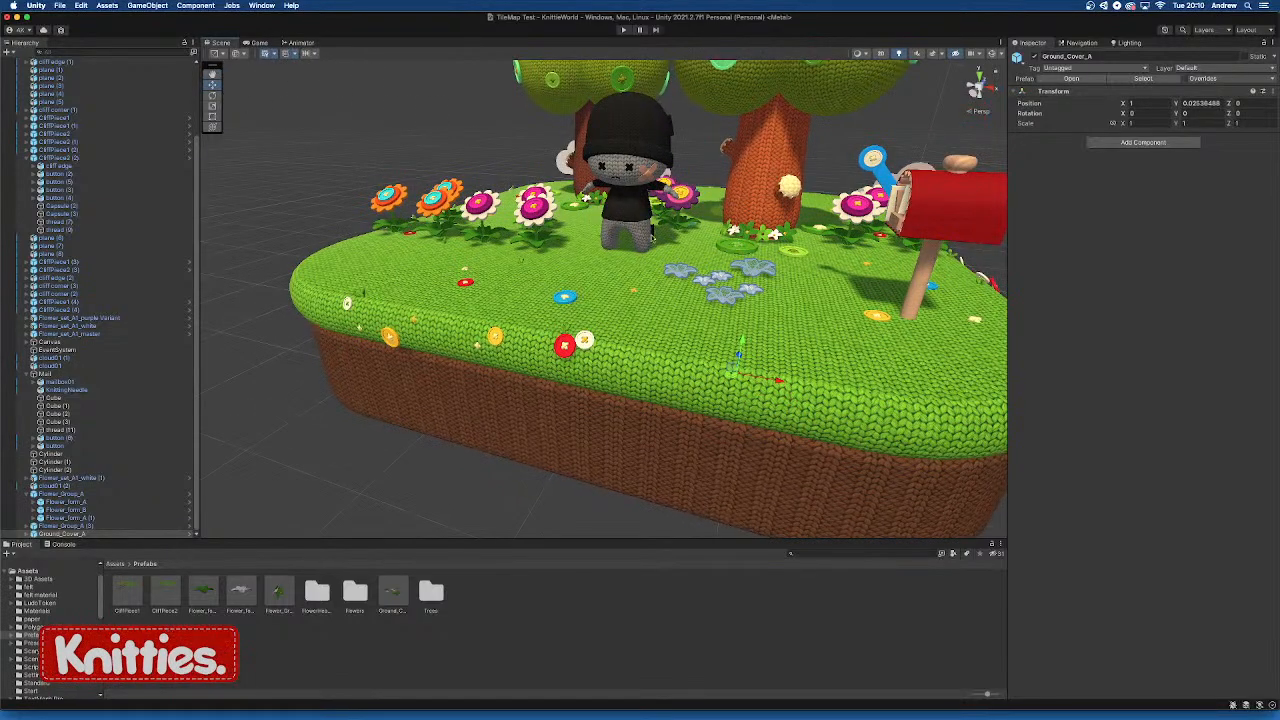
scroll(782, 402, "down", 4)
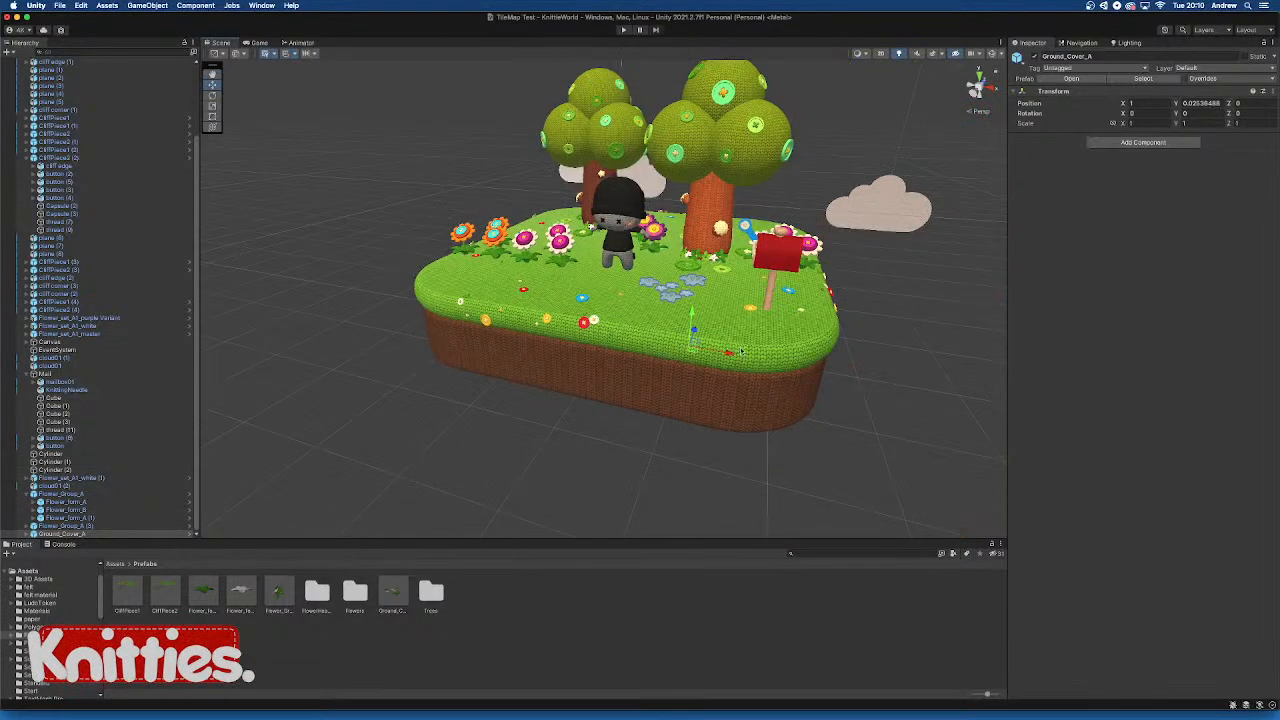
left_click_drag(741, 351, 990, 405)
key("f")
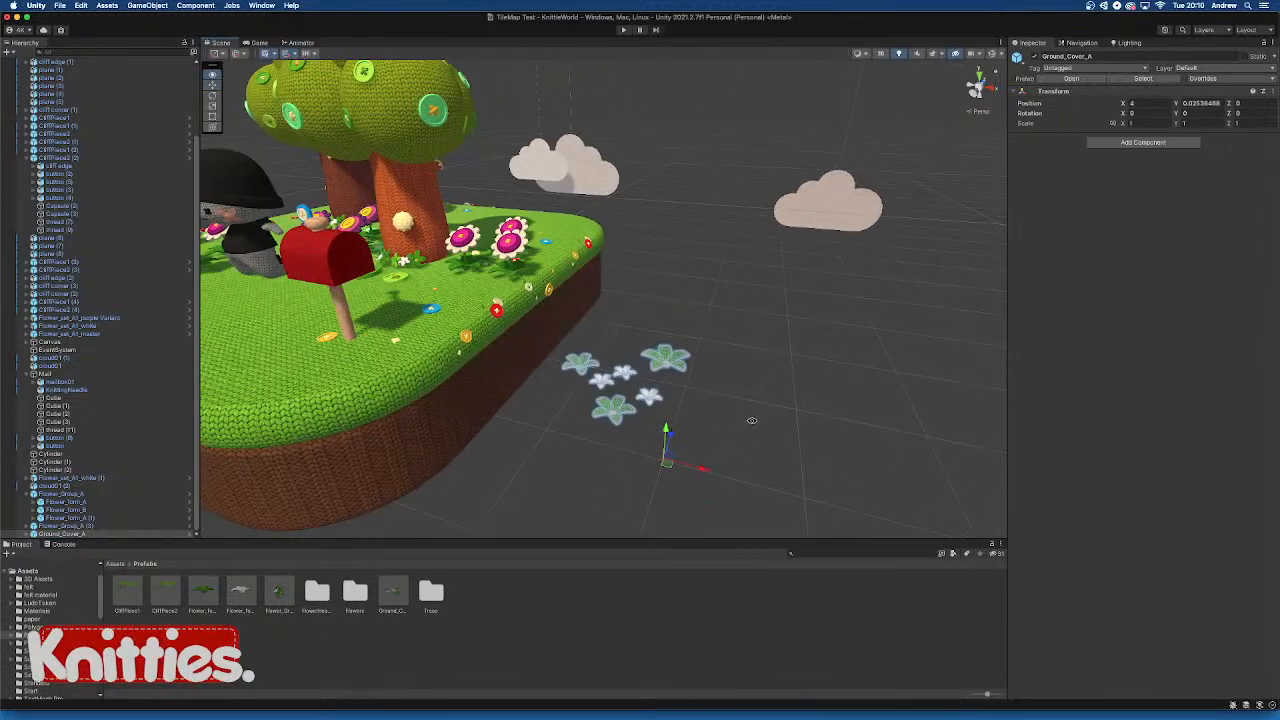
left_click_drag(752, 420, 730, 380, "alt")
left_click_drag(655, 233, 832, 330)
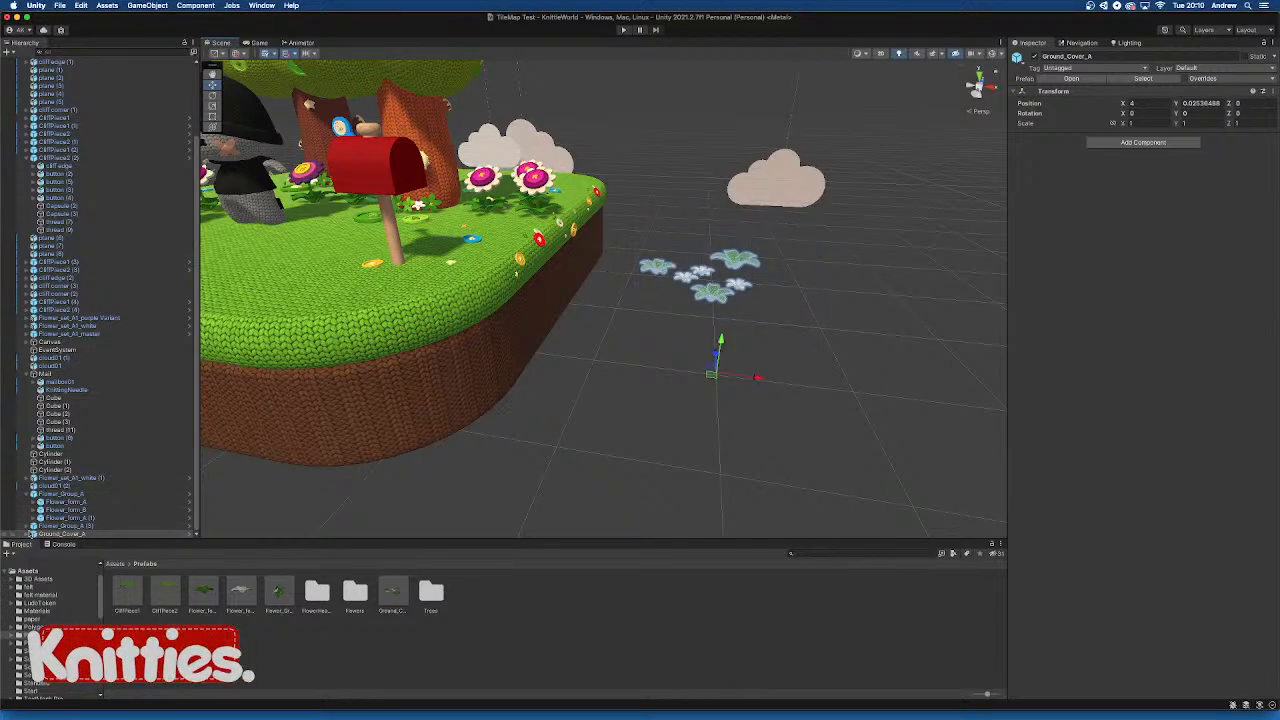
Select the six child flowers inside Ground_Cover_A and lower them to the height of the parent's pivot
left_click(27, 534)
scroll(111, 506, "down", 4)
left_click(100, 495)
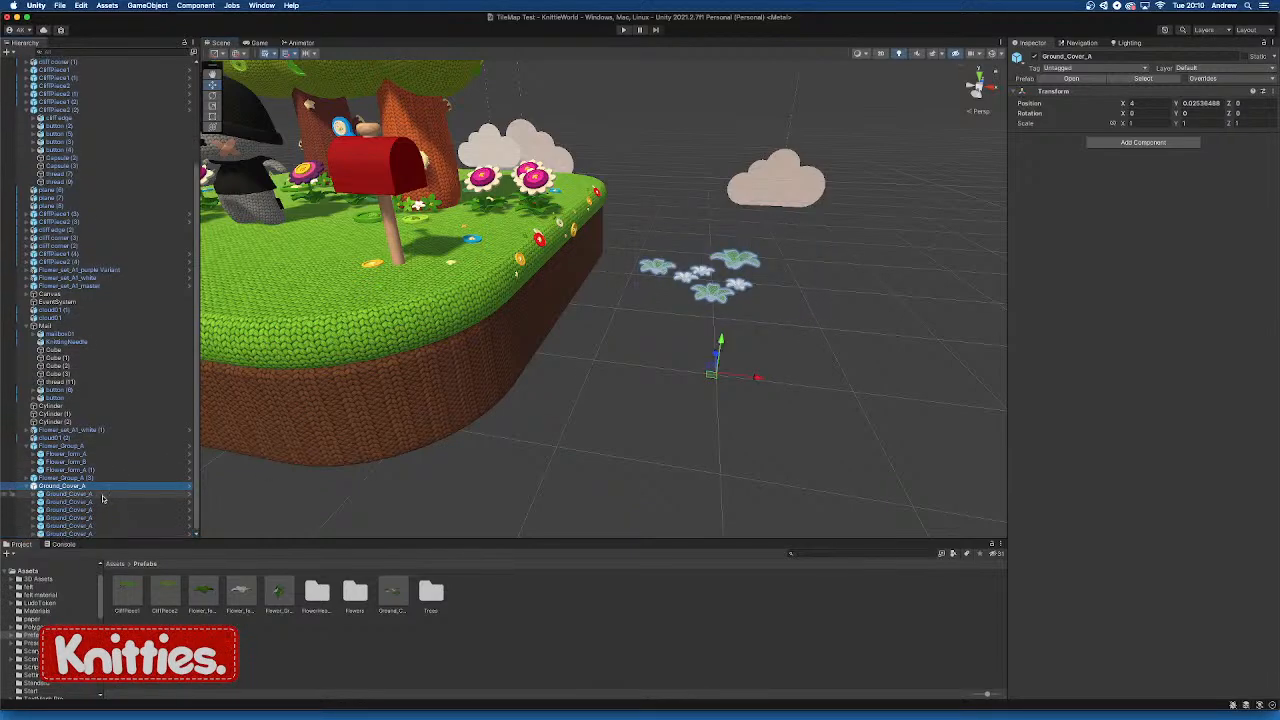
left_click(100, 533, "shift")
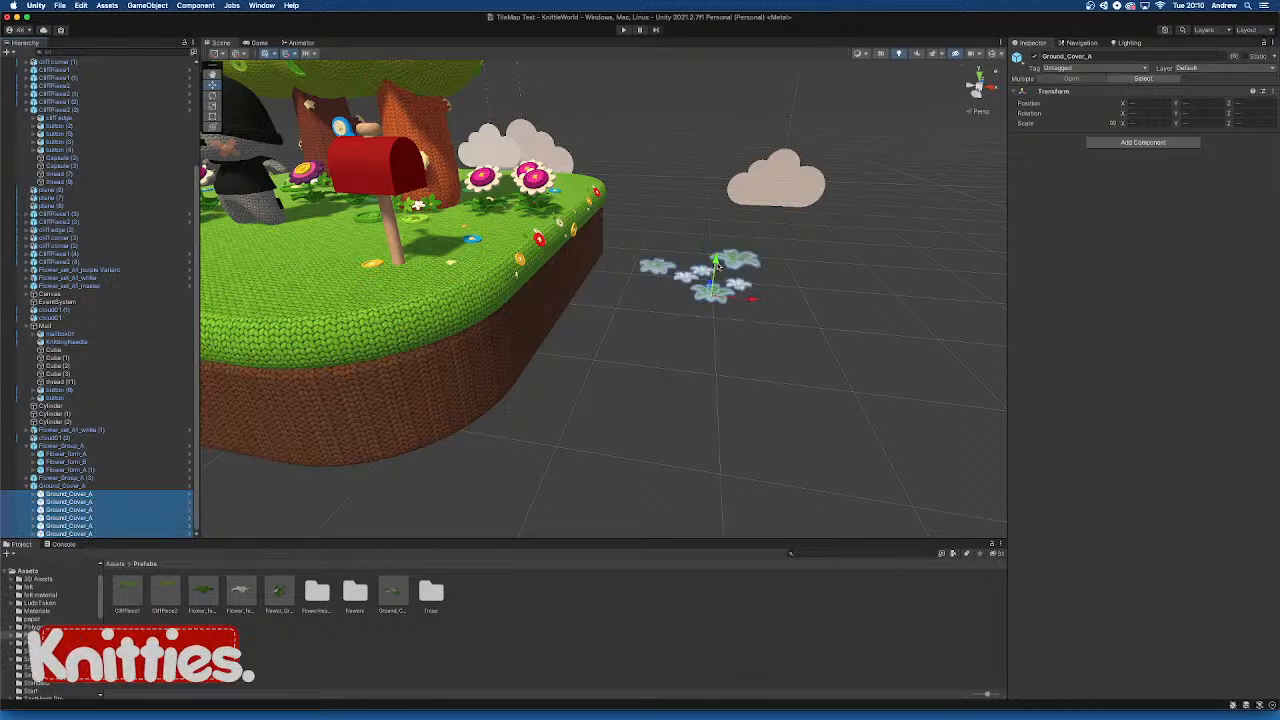
left_click_drag(716, 263, 712, 369)
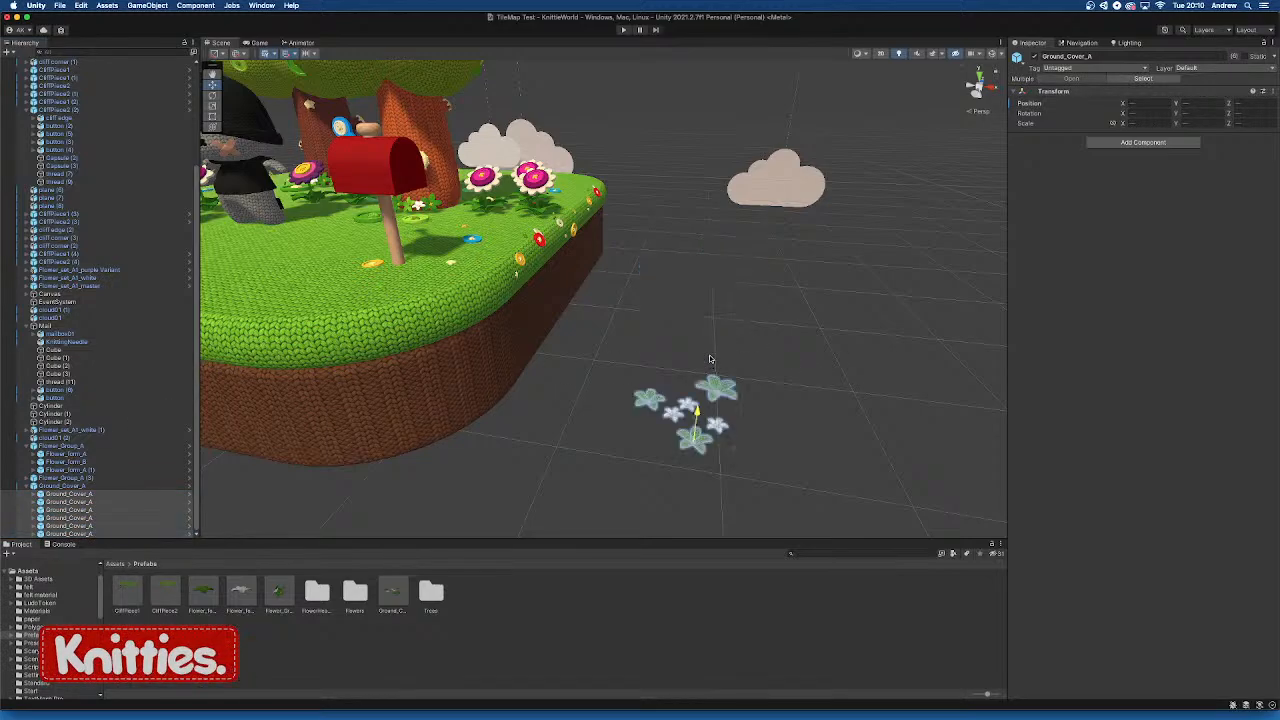
left_click_drag(831, 389, 768, 348, "alt")
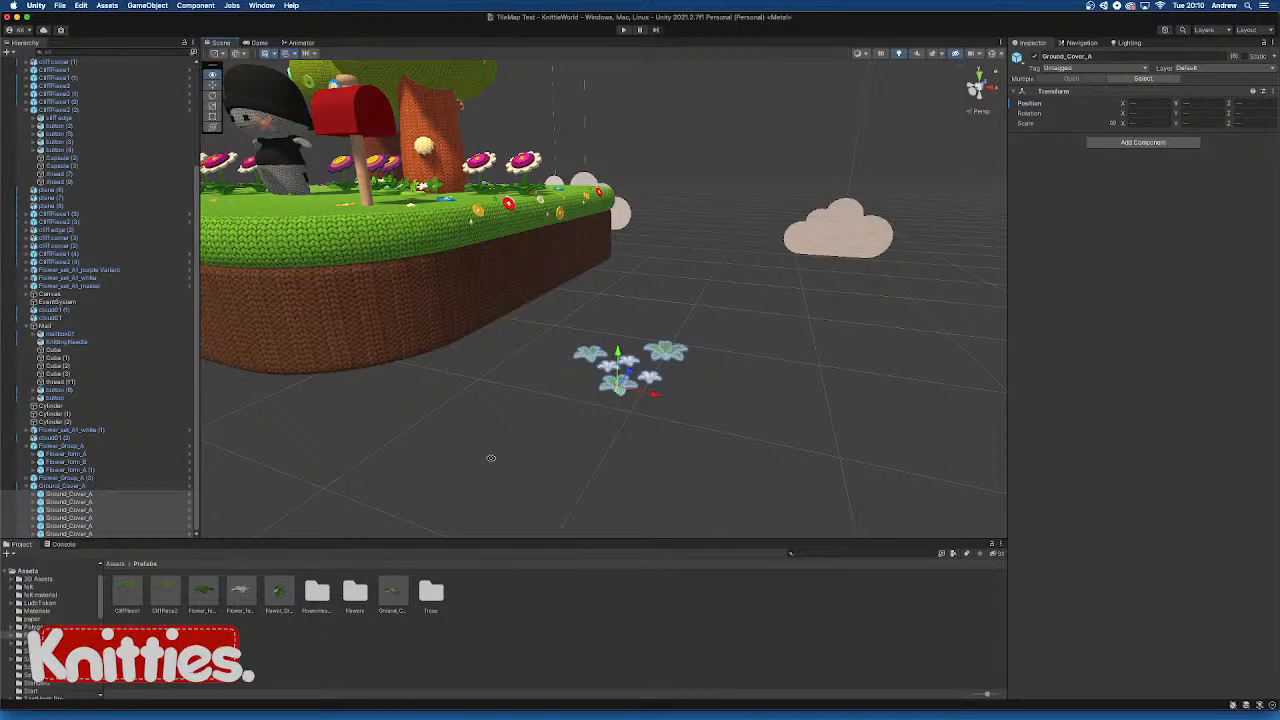
left_click_drag(743, 358, 531, 409, "alt")
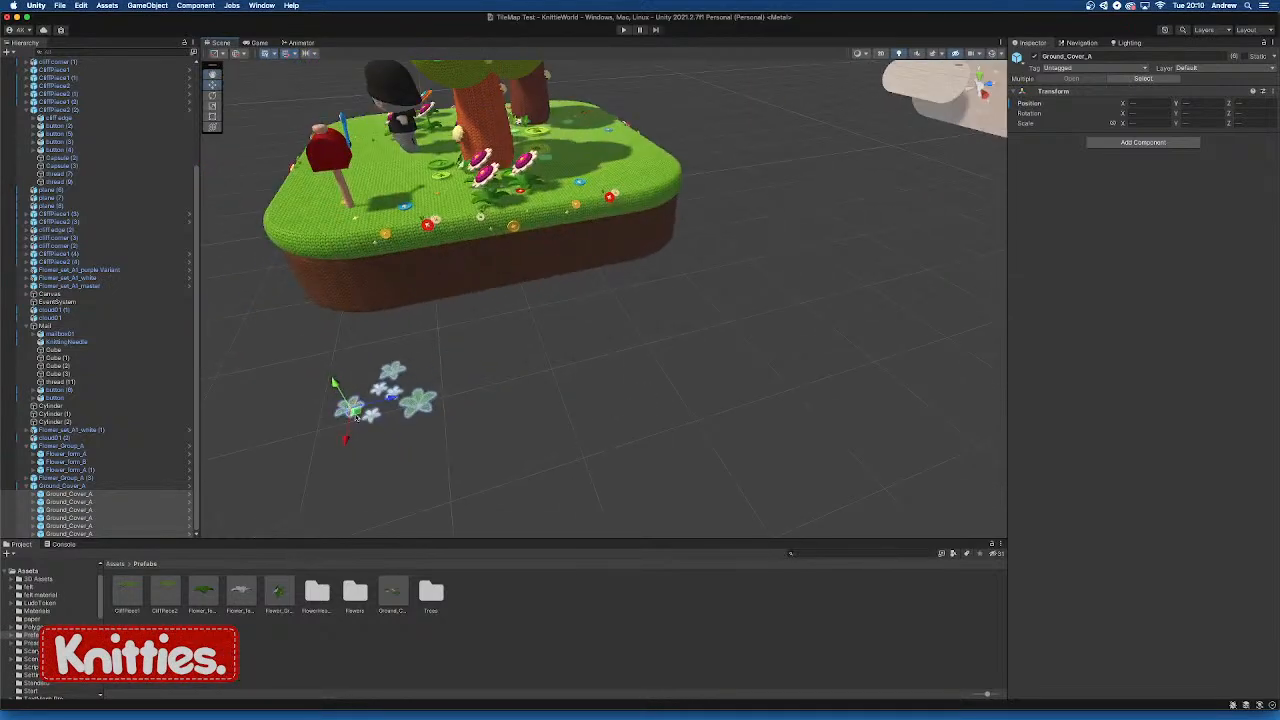
Centre the six child flowers horizontally around the parent's pivot, and select the parent Ground_Cover_A
left_click_drag(357, 417, 579, 387)
left_click(287, 54)
left_click(88, 486)
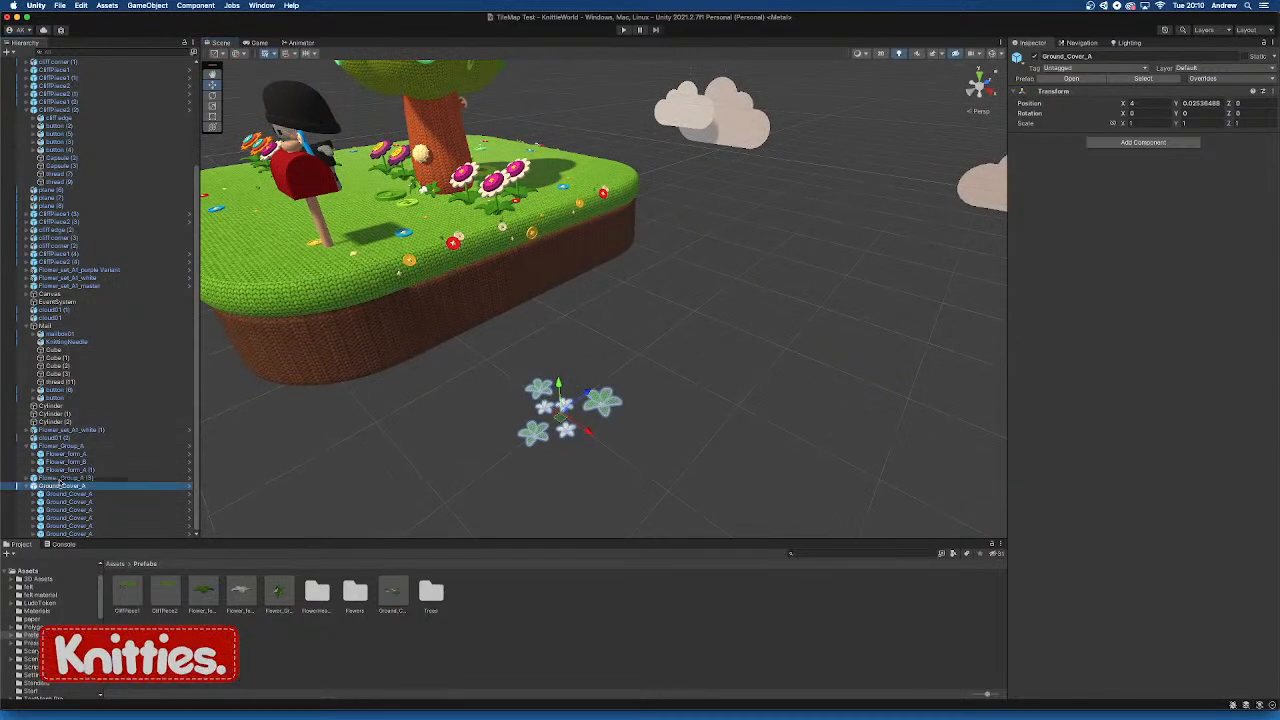
Inspect the Ground_Cover_A prefab asset's preview from above, and delete the old Ground_Cover_A group standing off the island
left_click(393, 592)
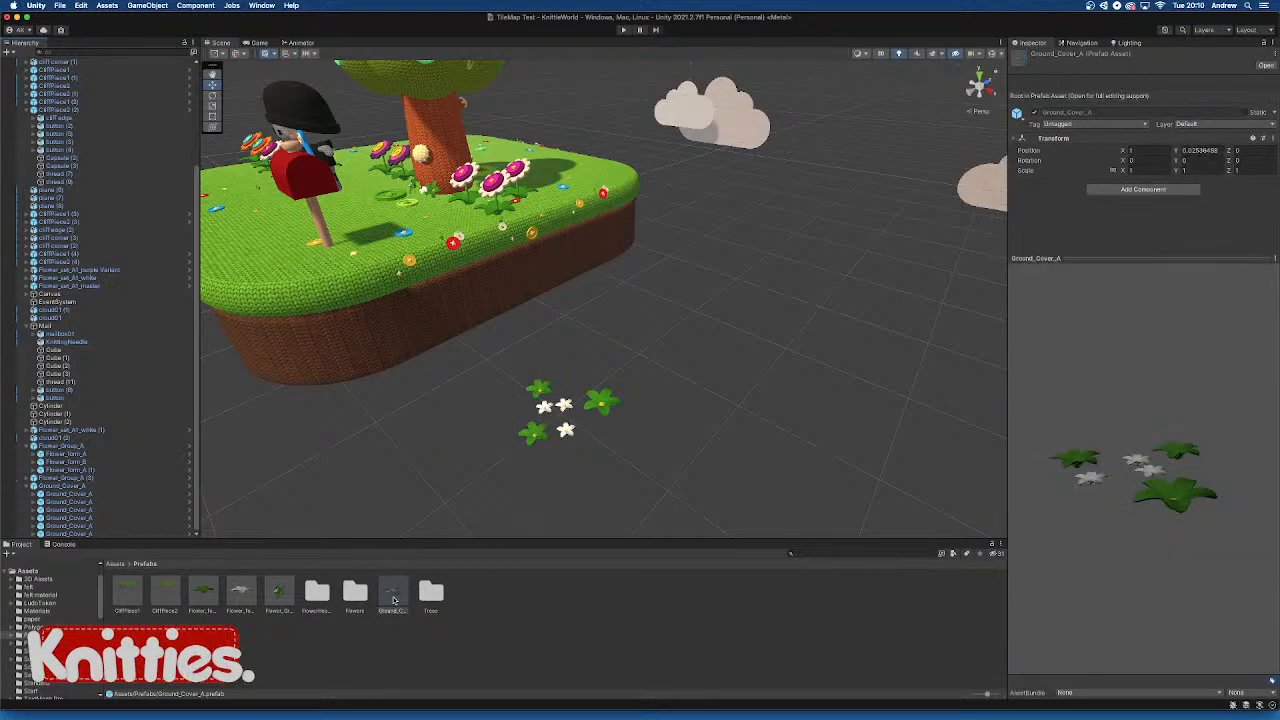
left_click_drag(1128, 486, 939, 486)
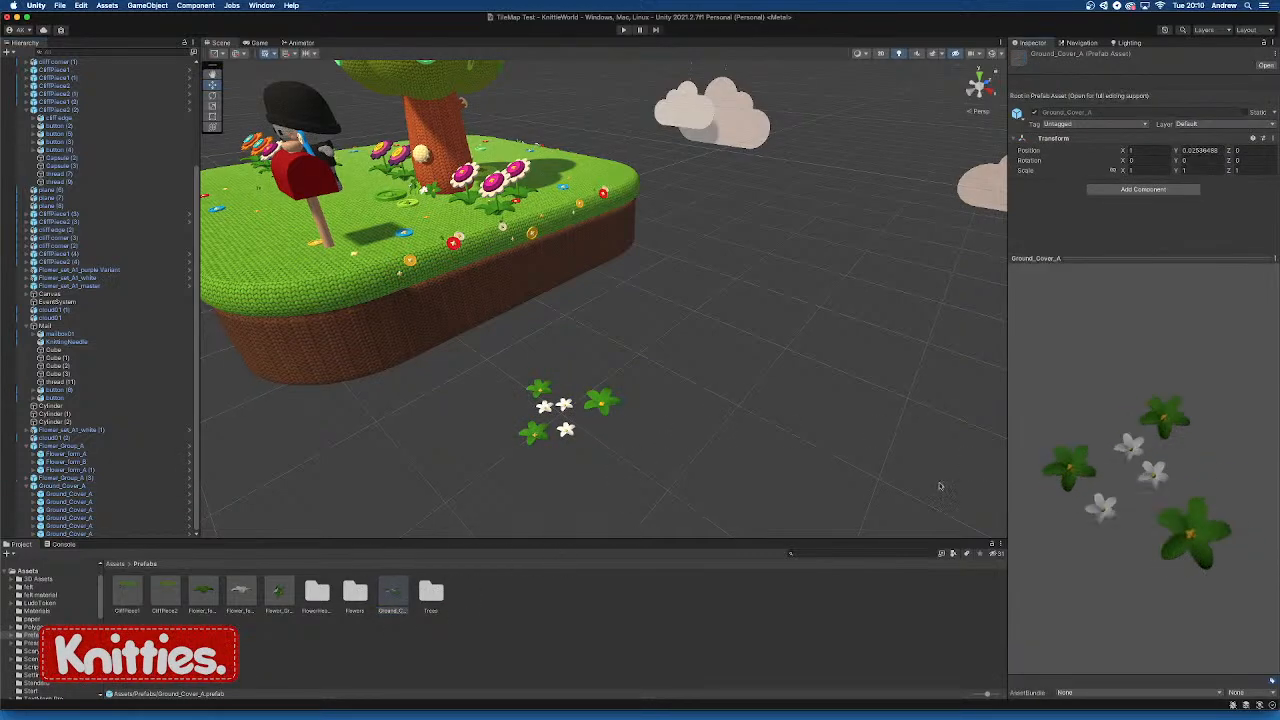
left_click_drag(500, 428, 551, 383, "alt")
left_click(754, 358)
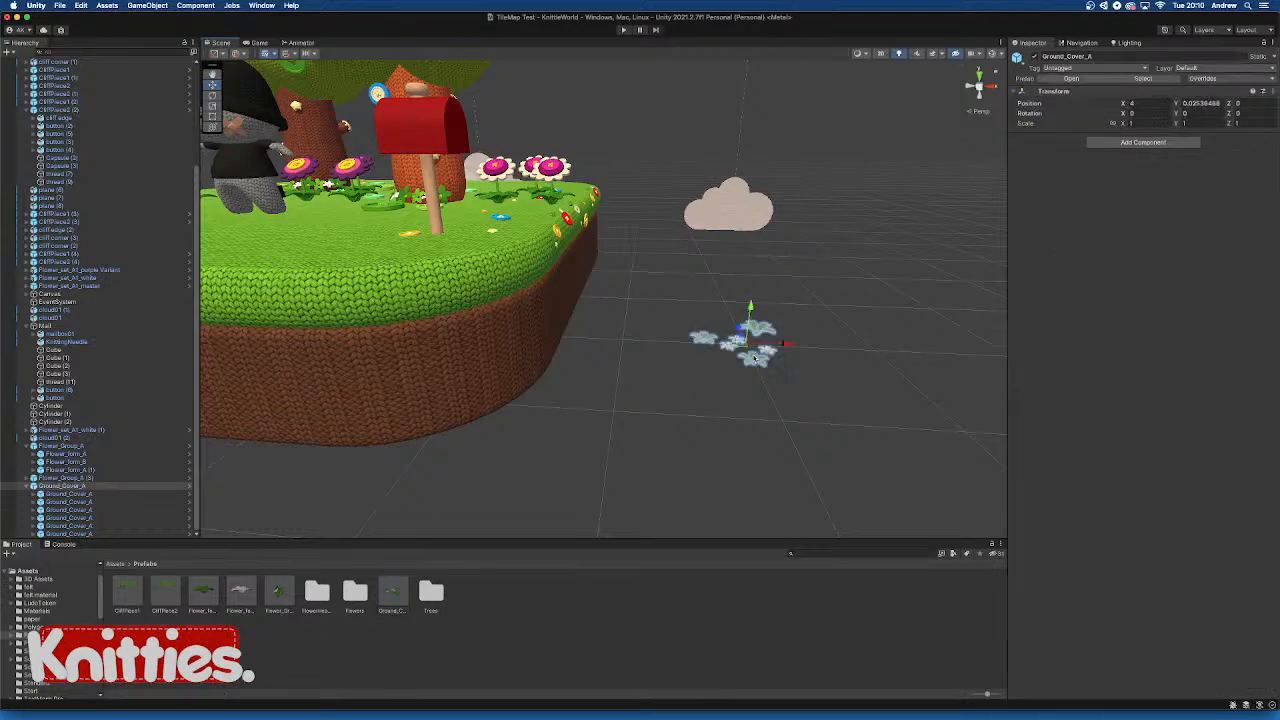
key("super+BackSpace")
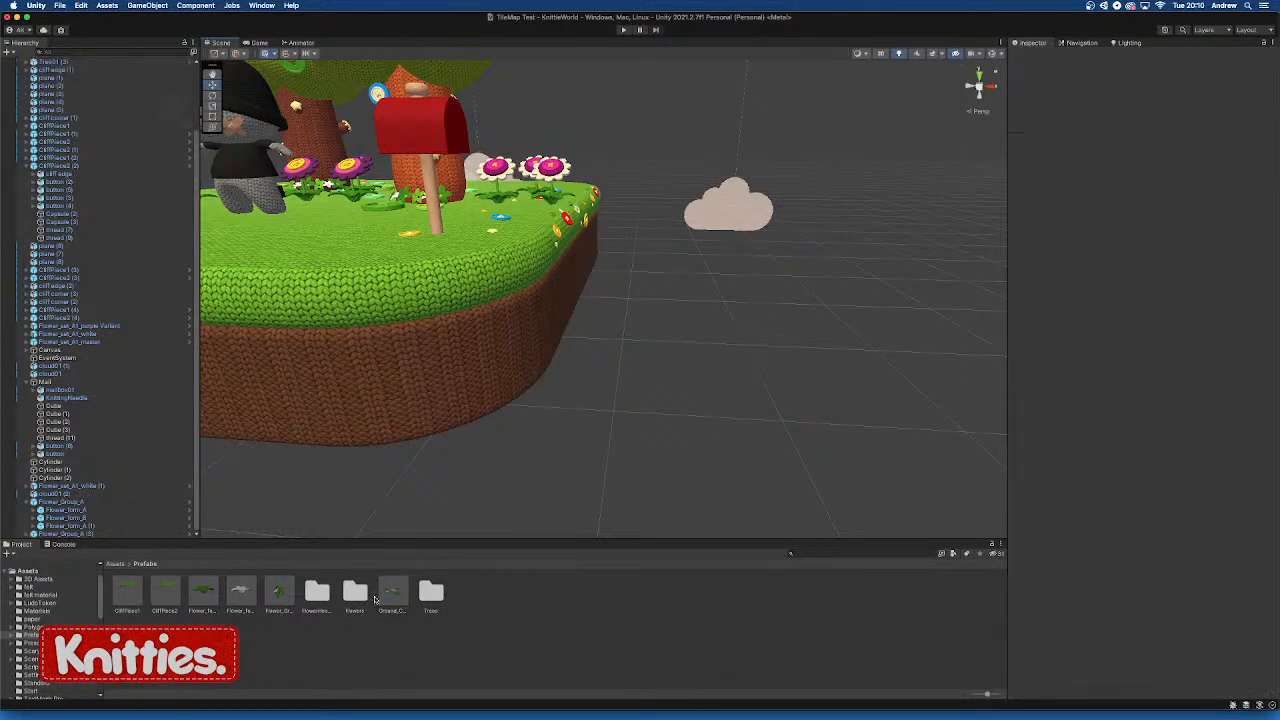
Place a fresh Ground_Cover_A prefab instance on the grass beside the mailbox and raise it to Y 1.053
left_click_drag(390, 596, 444, 266)
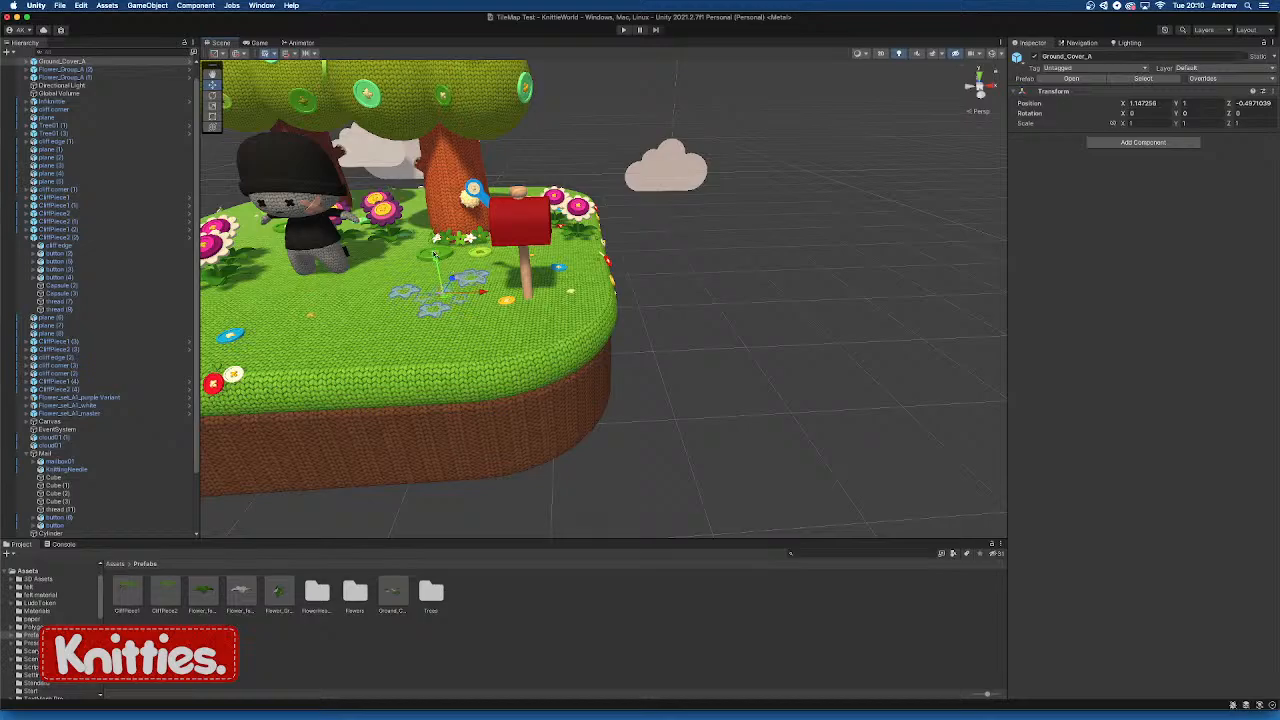
left_click_drag(434, 256, 600, 300)
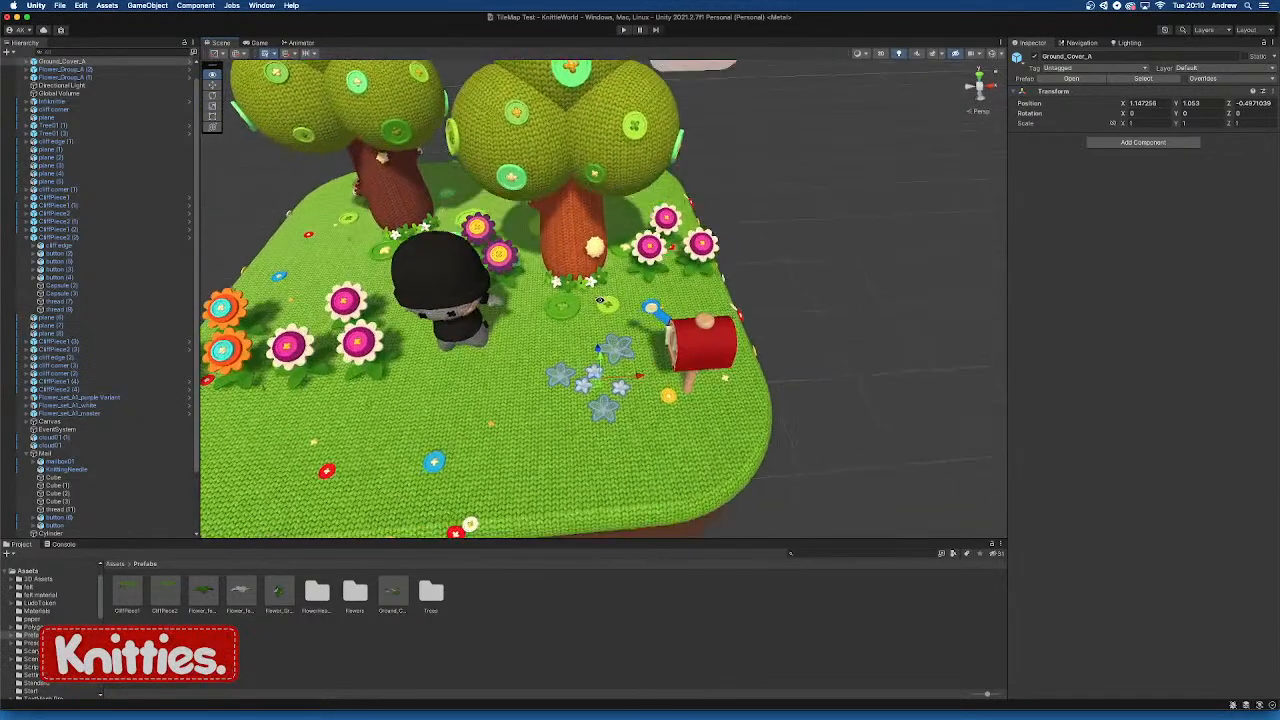
scroll(600, 300, "up", 5)
middle_click_drag(628, 488, 658, 357)
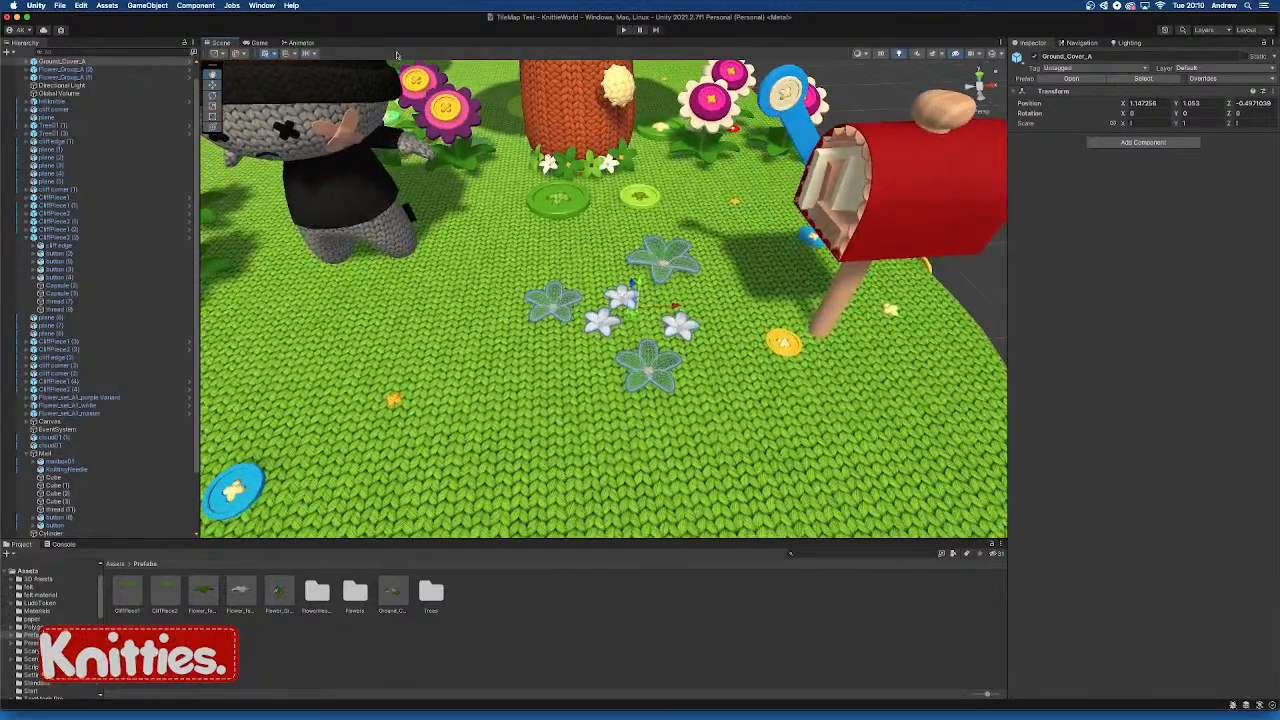
Turn on grid snapping, duplicate Ground_Cover_A to X -1, Z -1 in front of the magenta flowers, and rotate the copy about its vertical axis
left_click(286, 55)
scroll(661, 307, "down", 5)
left_click(828, 331)
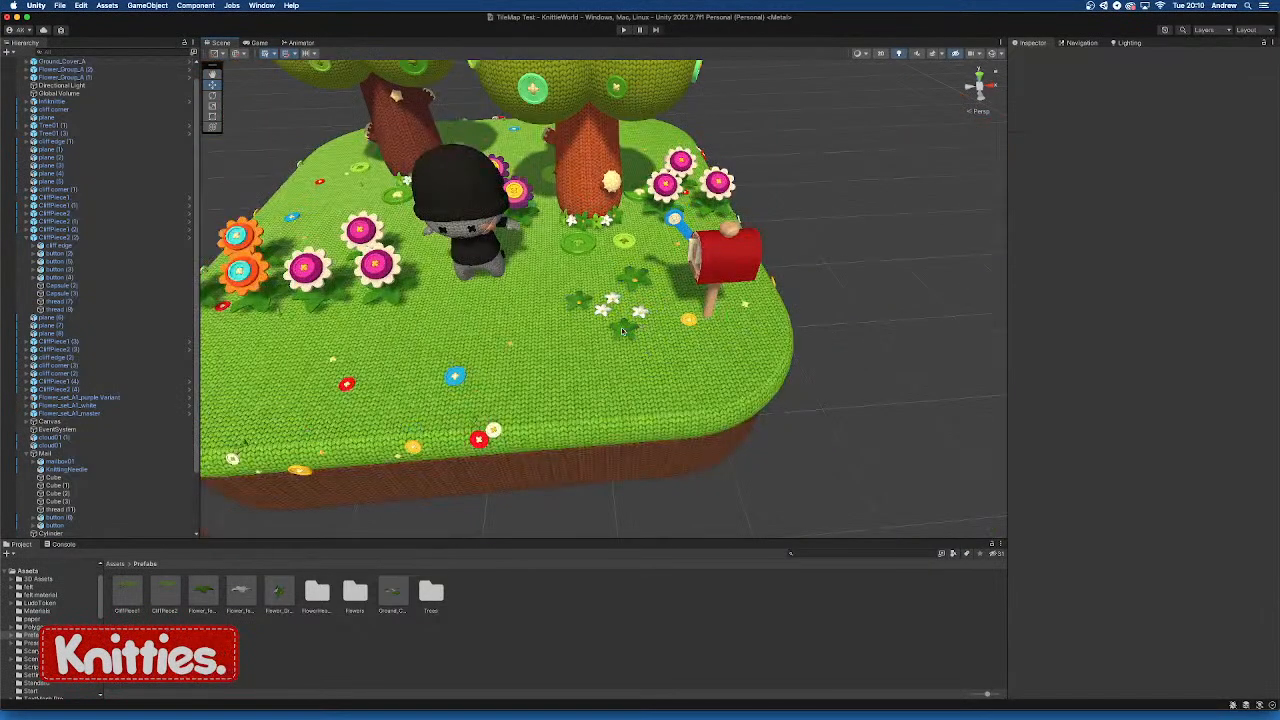
left_click(623, 333)
key("super+d")
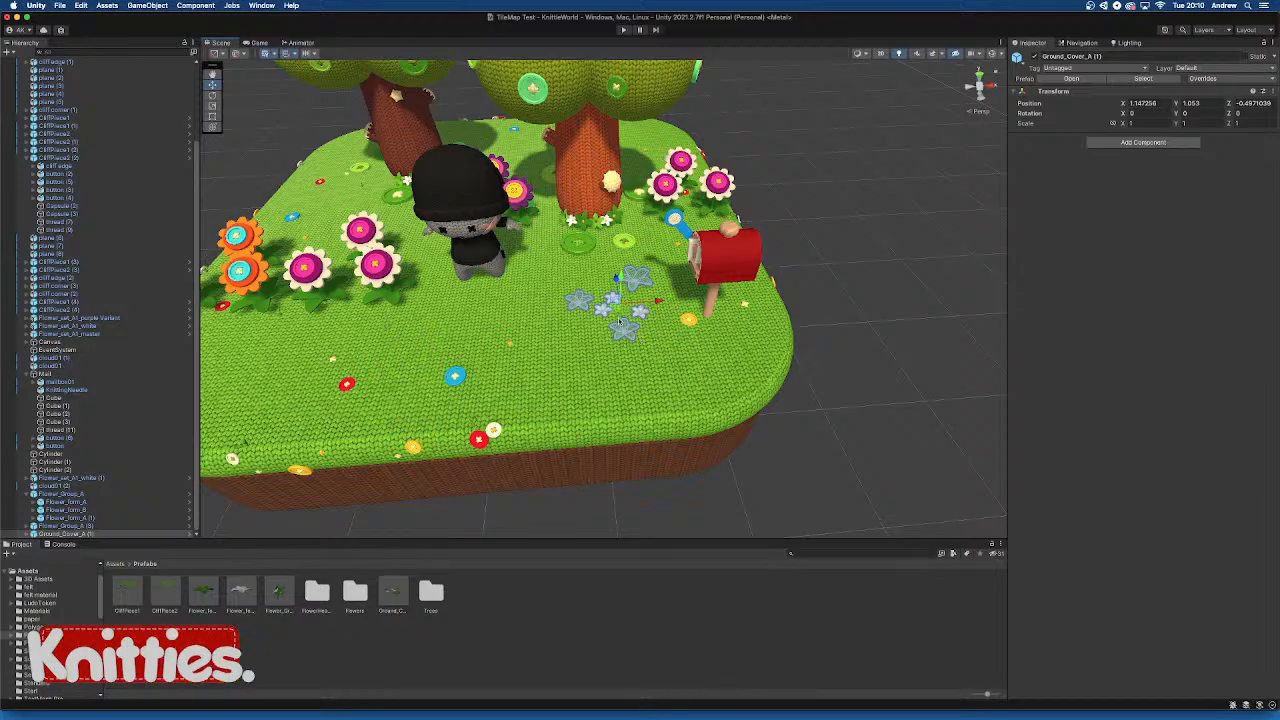
left_click_drag(620, 318, 328, 348)
key("e")
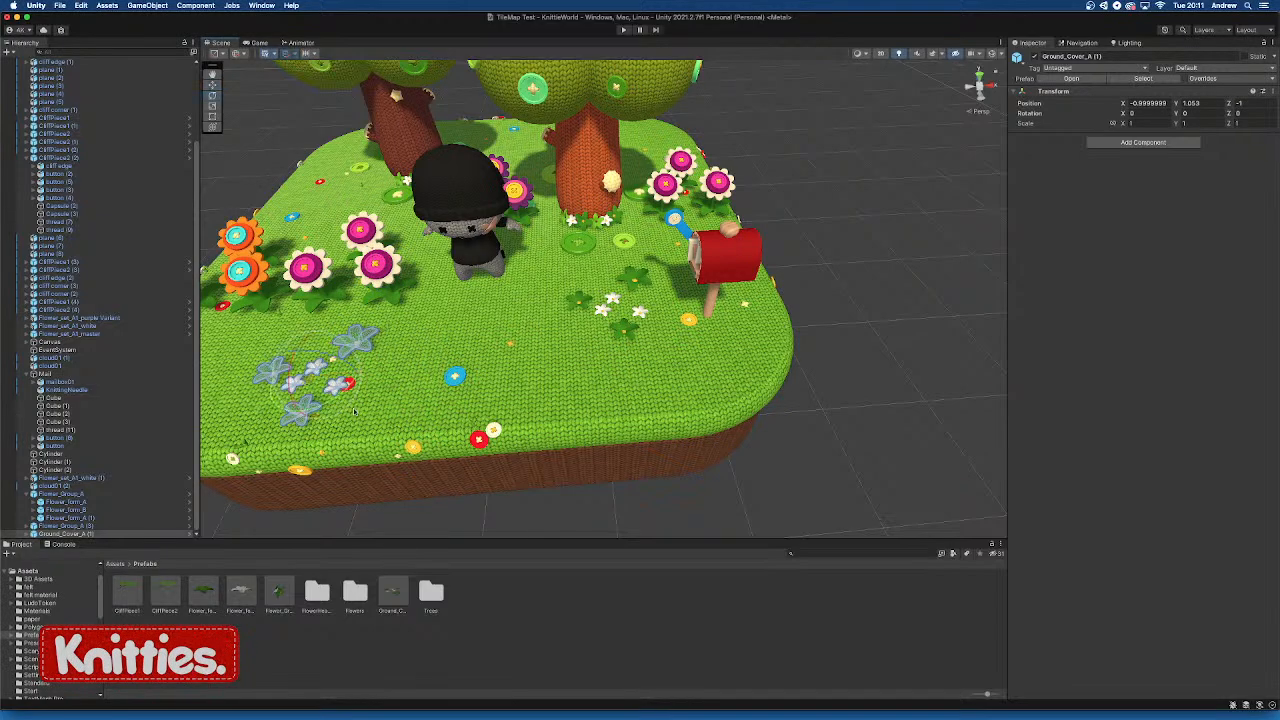
left_click_drag(348, 390, 366, 395)
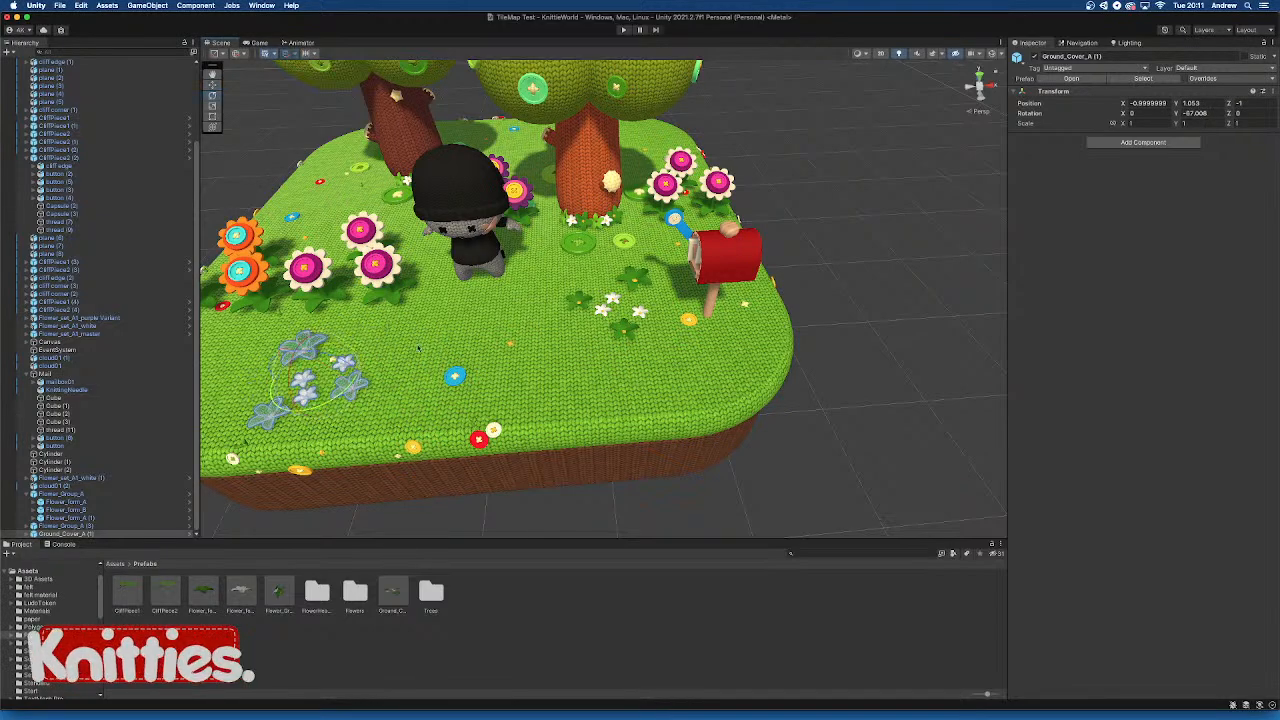
Duplicate the rotated ground cover, move the copy to X 0, Z 0 at the character's feet, and ready it for rotating
key("super+d")
middle_click_drag(478, 420, 634, 381)
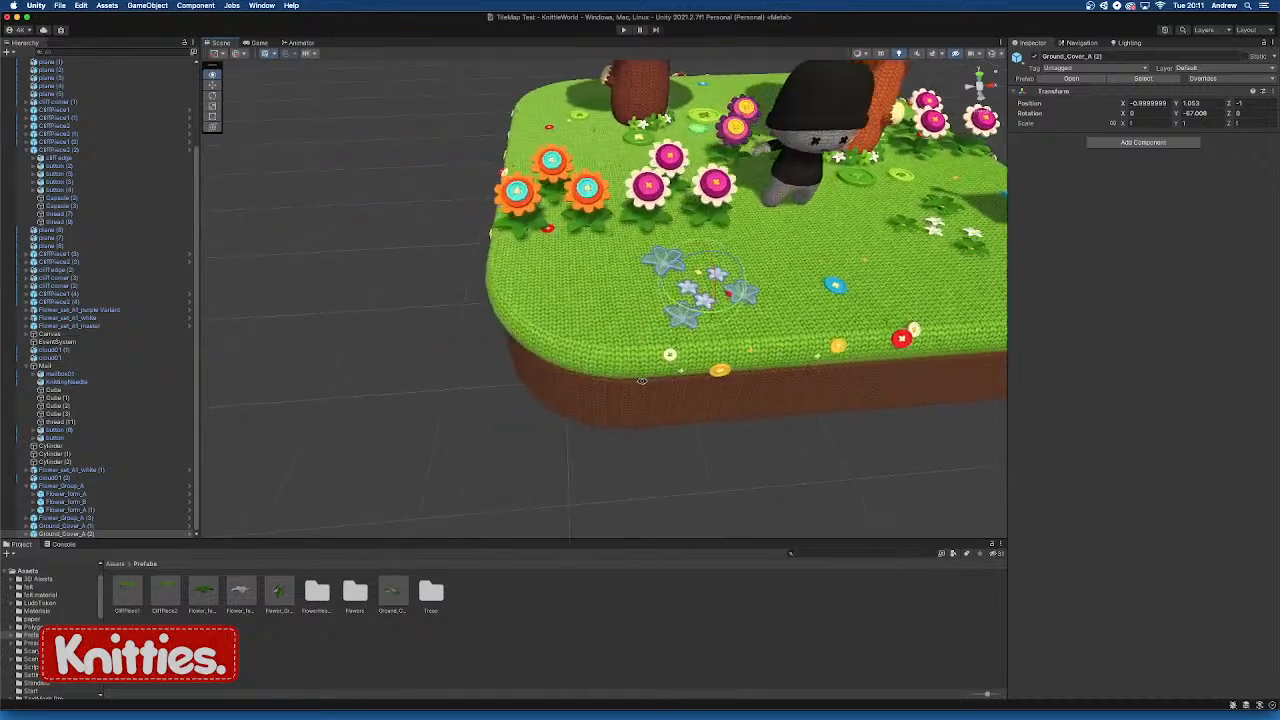
key("w")
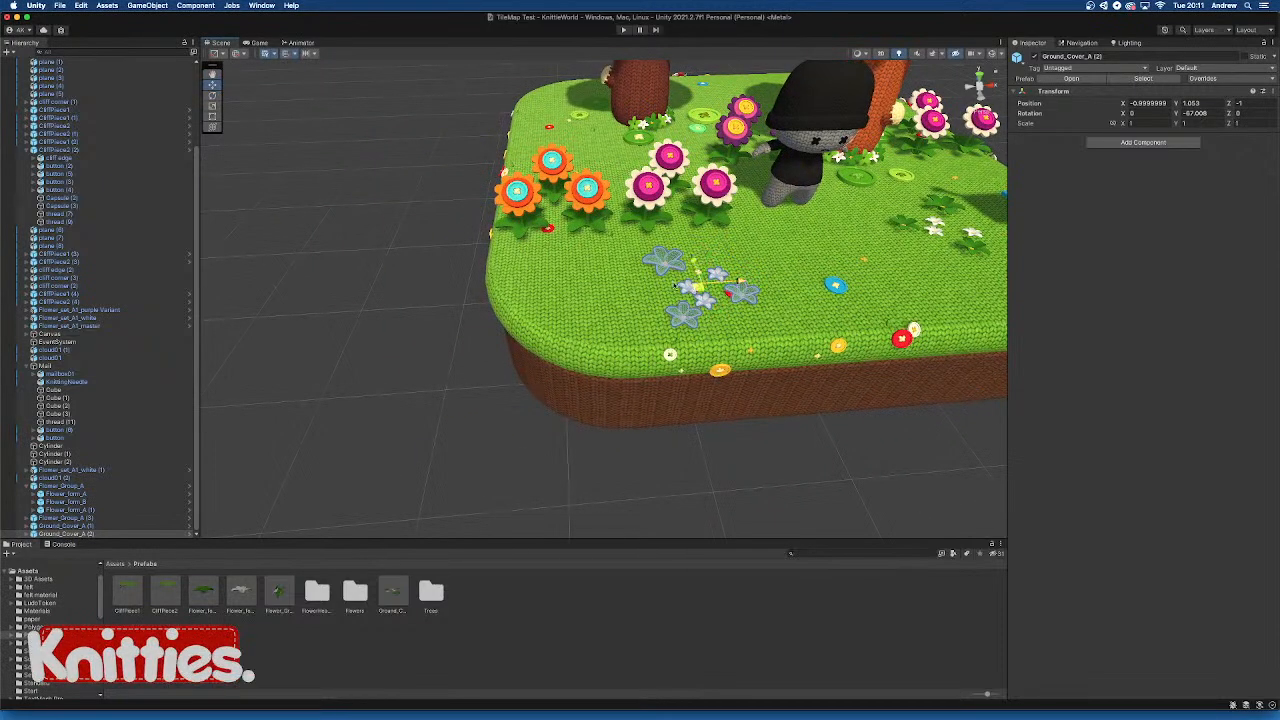
left_click_drag(744, 275, 840, 218)
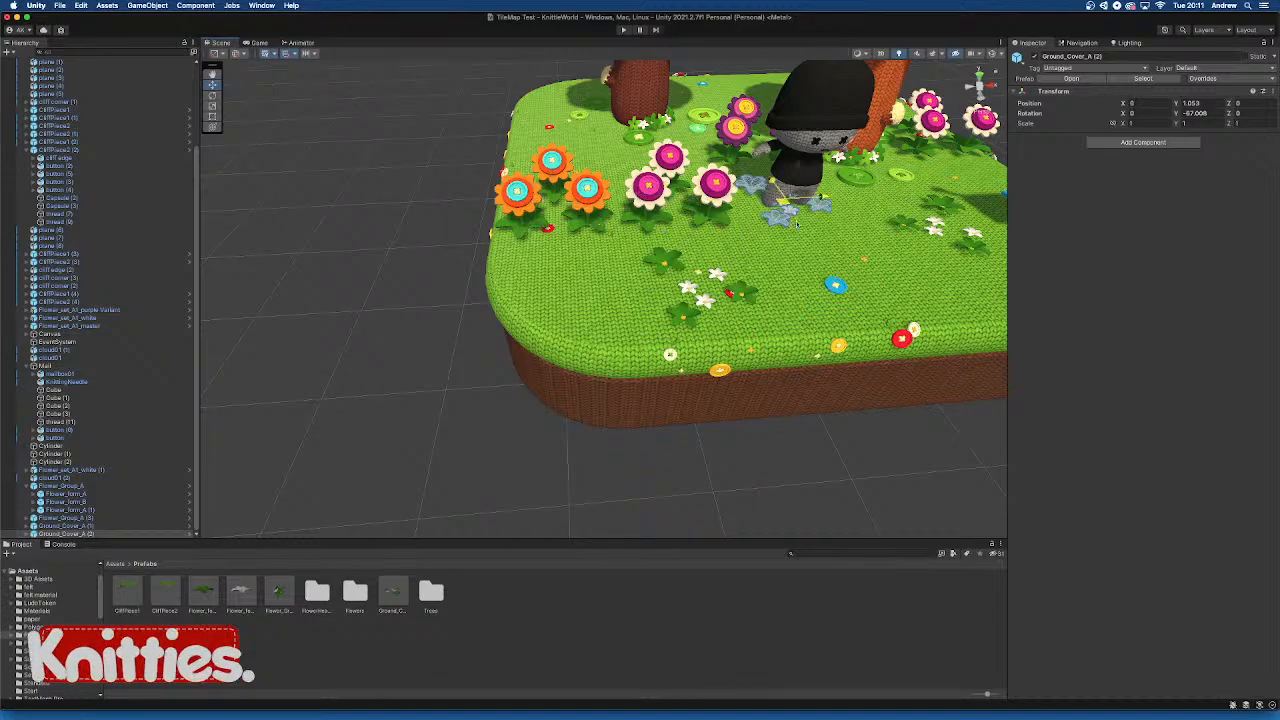
left_click_drag(788, 253, 651, 339, "alt")
key("e")
Duplicate the ground cover at the character's feet and place the copy at X 2, Z 0 behind the mailbox, with Y rotation about -1.5
key("super+d")
left_click_drag(582, 240, 892, 285, "alt")
key("w")
left_click_drag(920, 380, 846, 336, "alt")
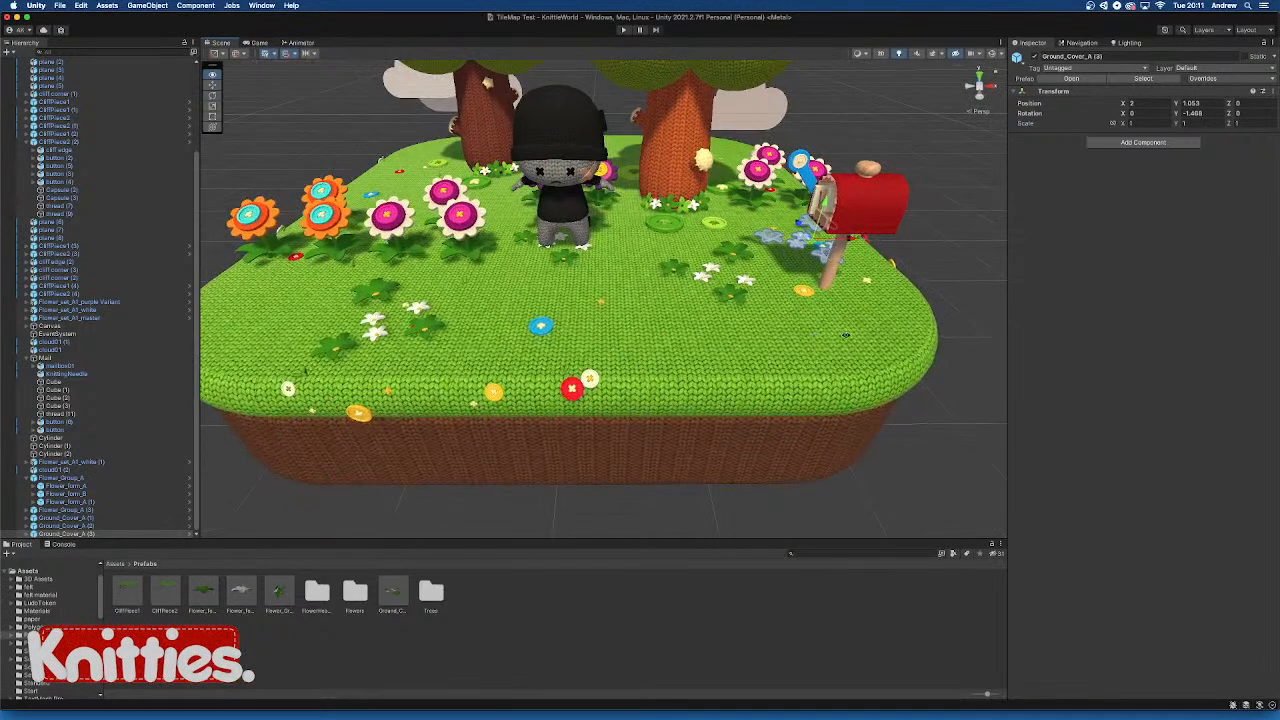
left_click(975, 261)
scroll(803, 305, "down", 5)
left_click_drag(704, 322, 708, 286, "alt")
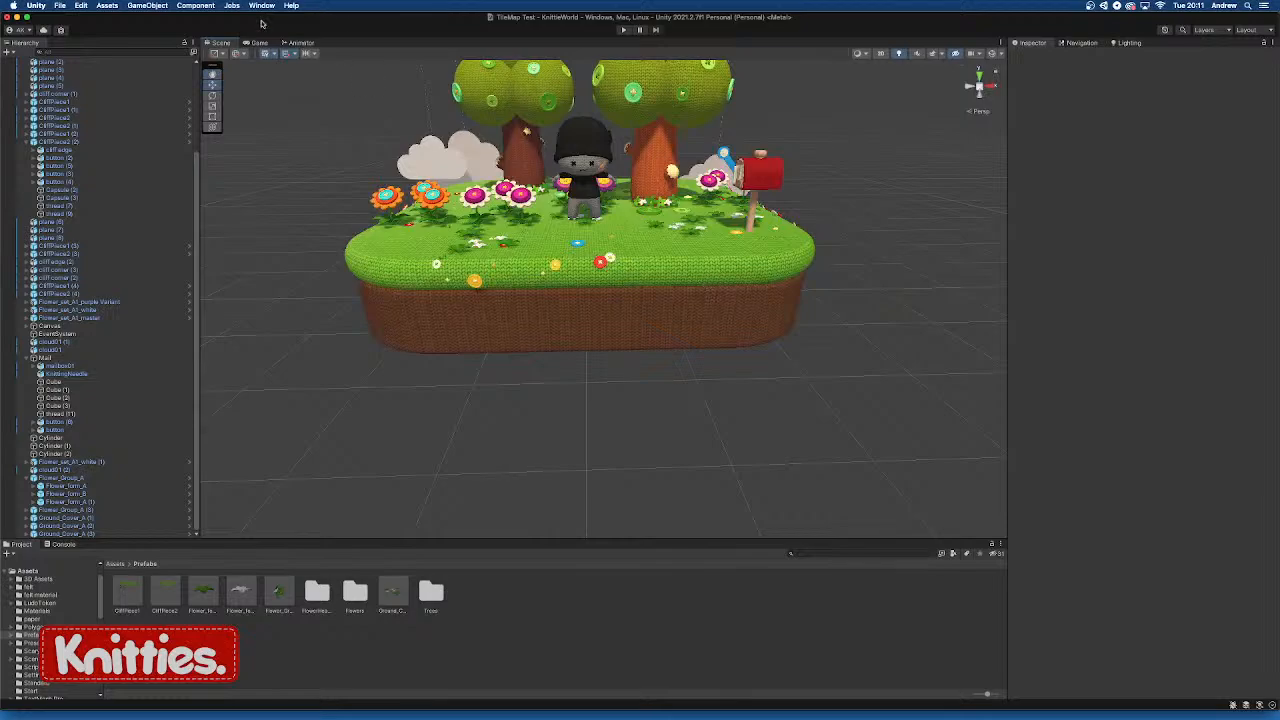
Play the scene in the Game view to check the ground cover, and stop it
left_click(259, 42)
left_click(624, 30)
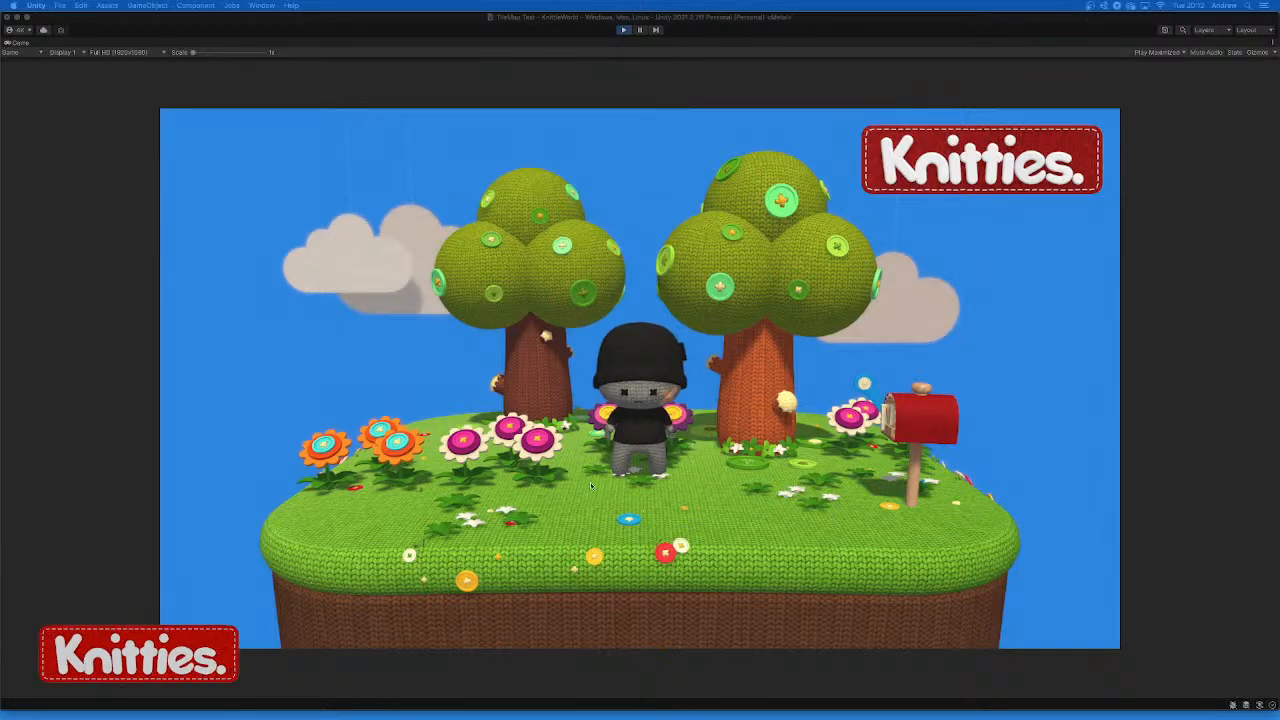
left_click(623, 31)
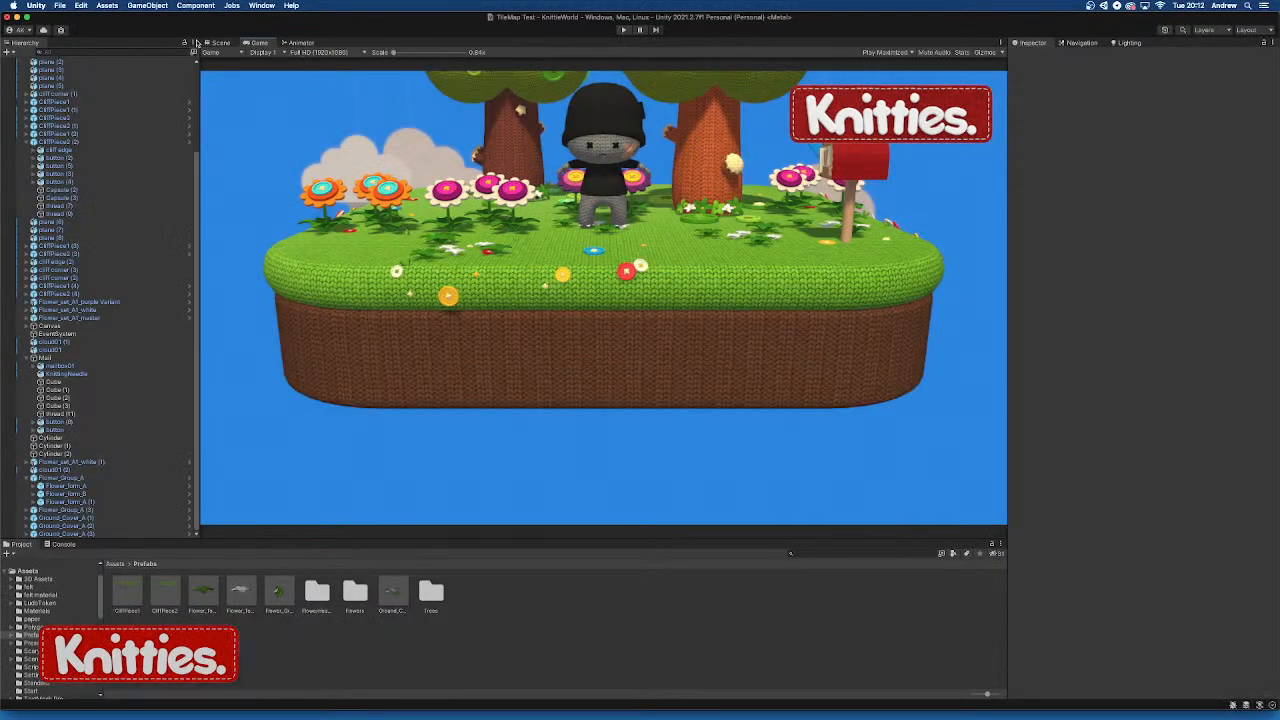
Examine the placement of the ground cover around the character, mailbox and button flowers from several angles in the Scene view
left_click(219, 42)
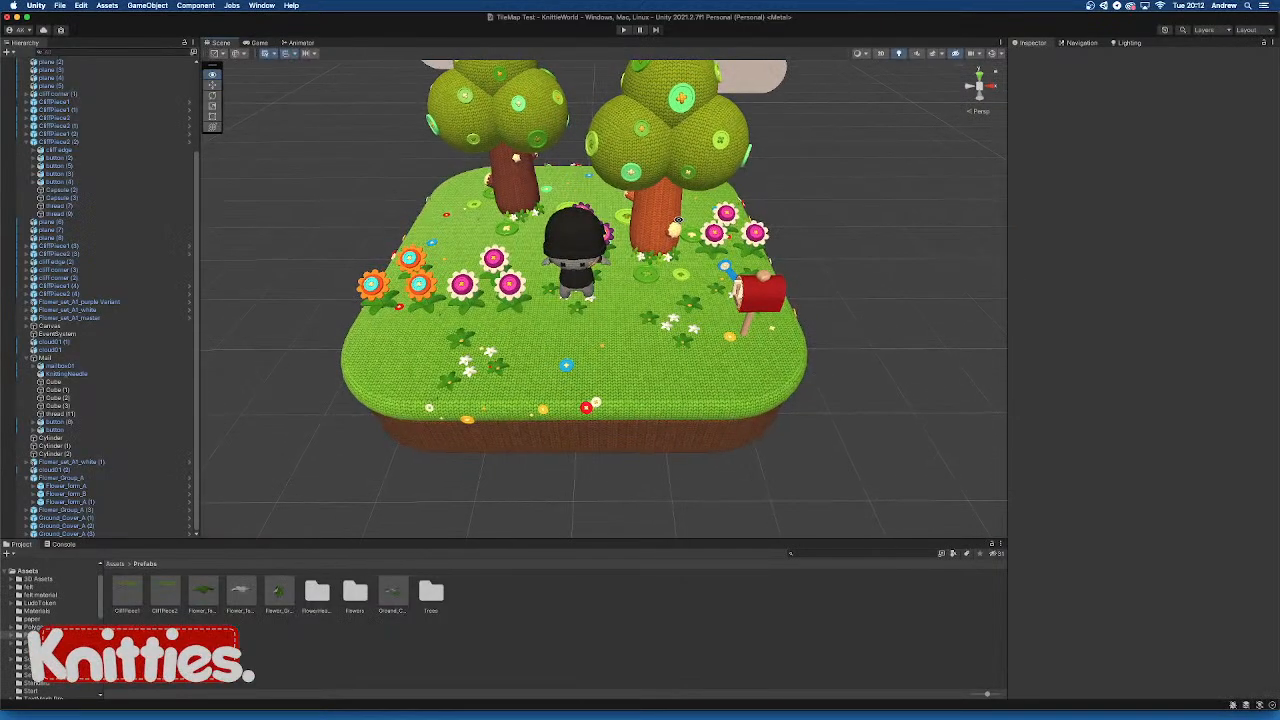
left_click_drag(676, 202, 676, 194, "alt")
scroll(631, 218, "up", 10)
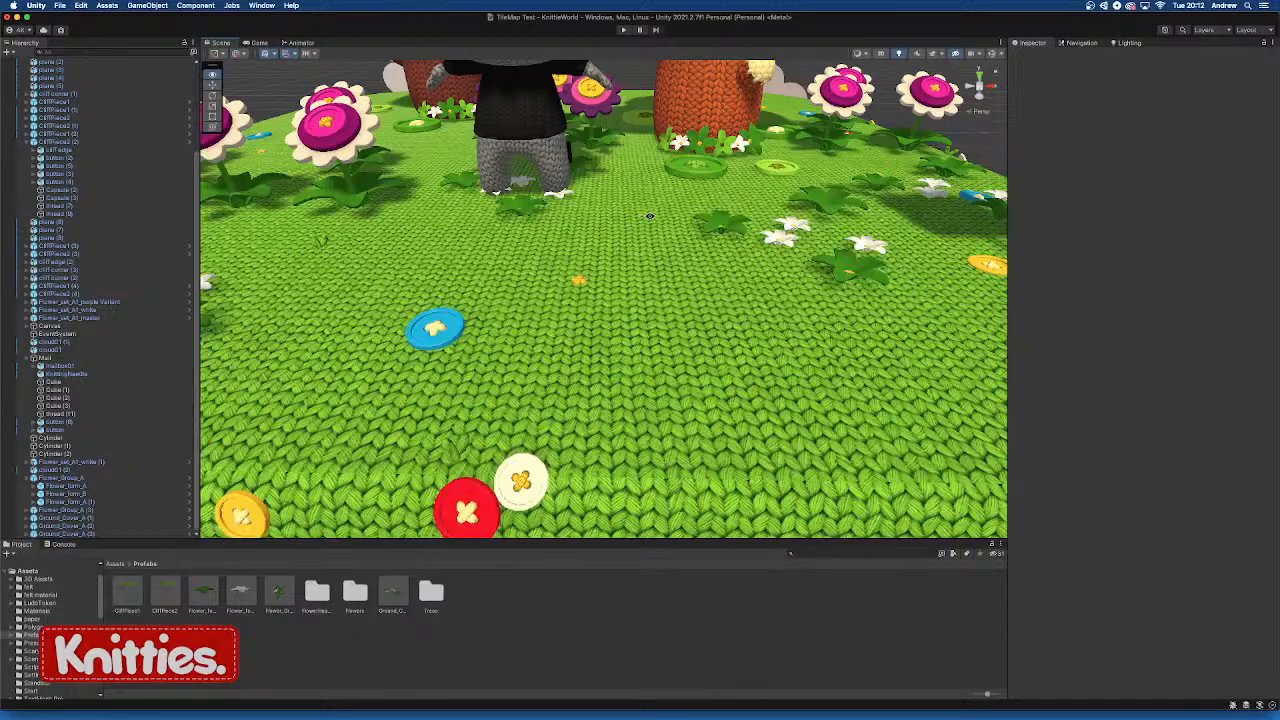
scroll(649, 216, "down", 10)
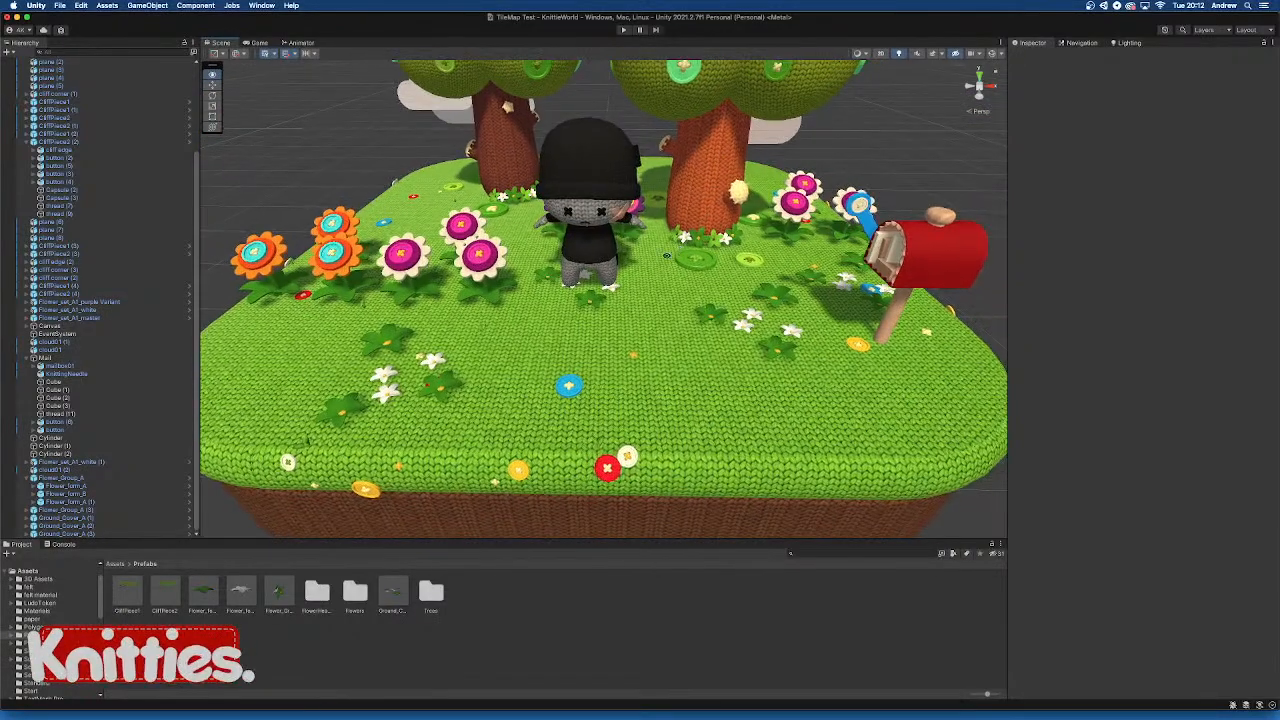
left_click_drag(666, 255, 836, 308, "alt")
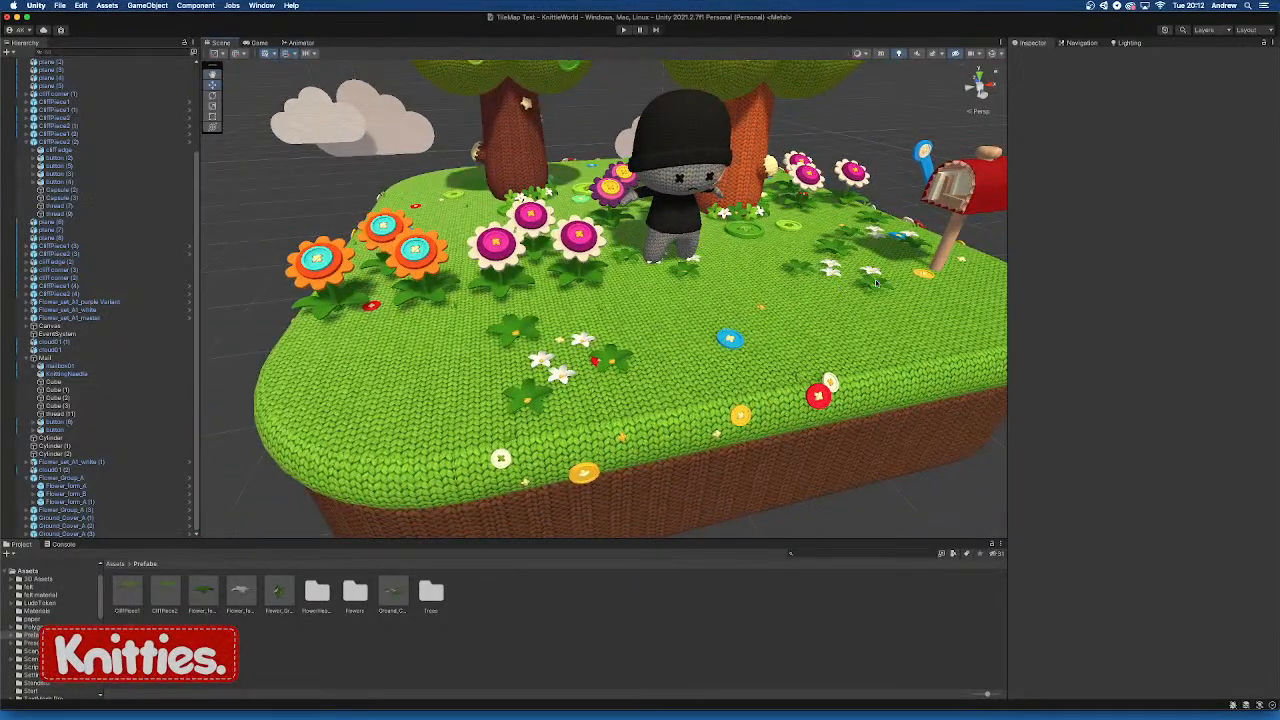
left_click(877, 282)
left_click_drag(763, 287, 649, 280, "alt")
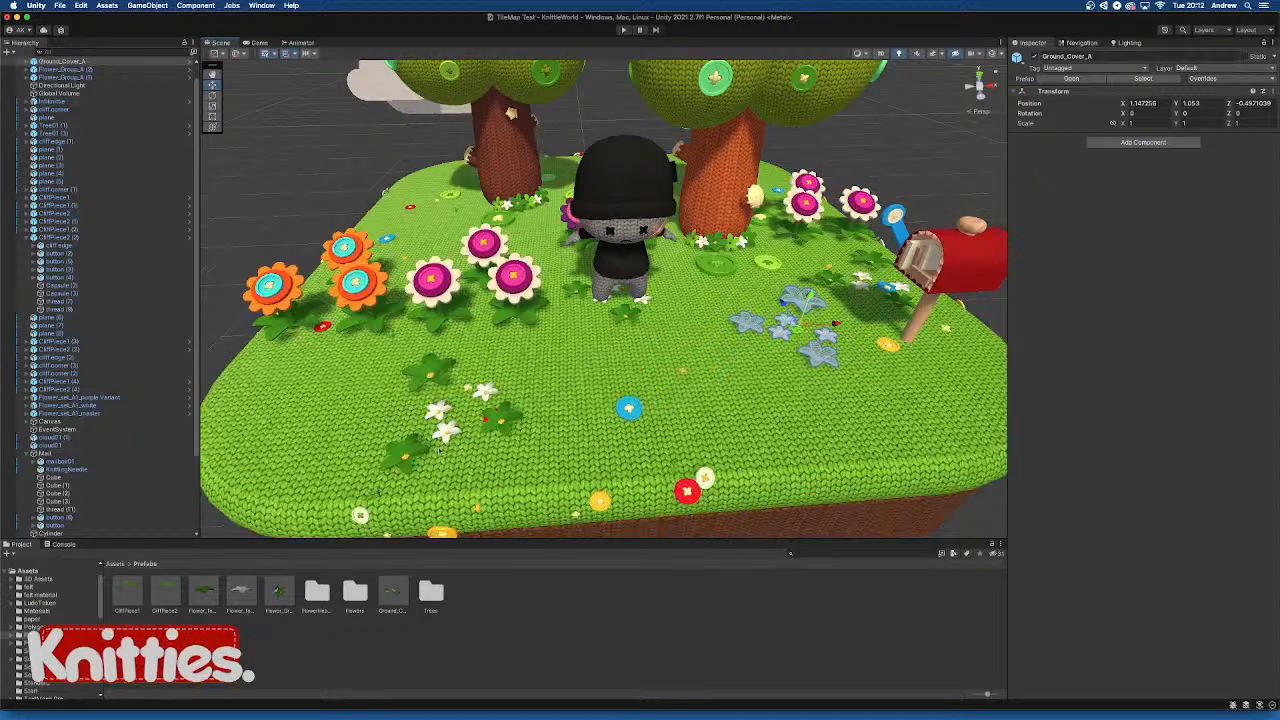
left_click_drag(488, 228, 558, 227, "alt")
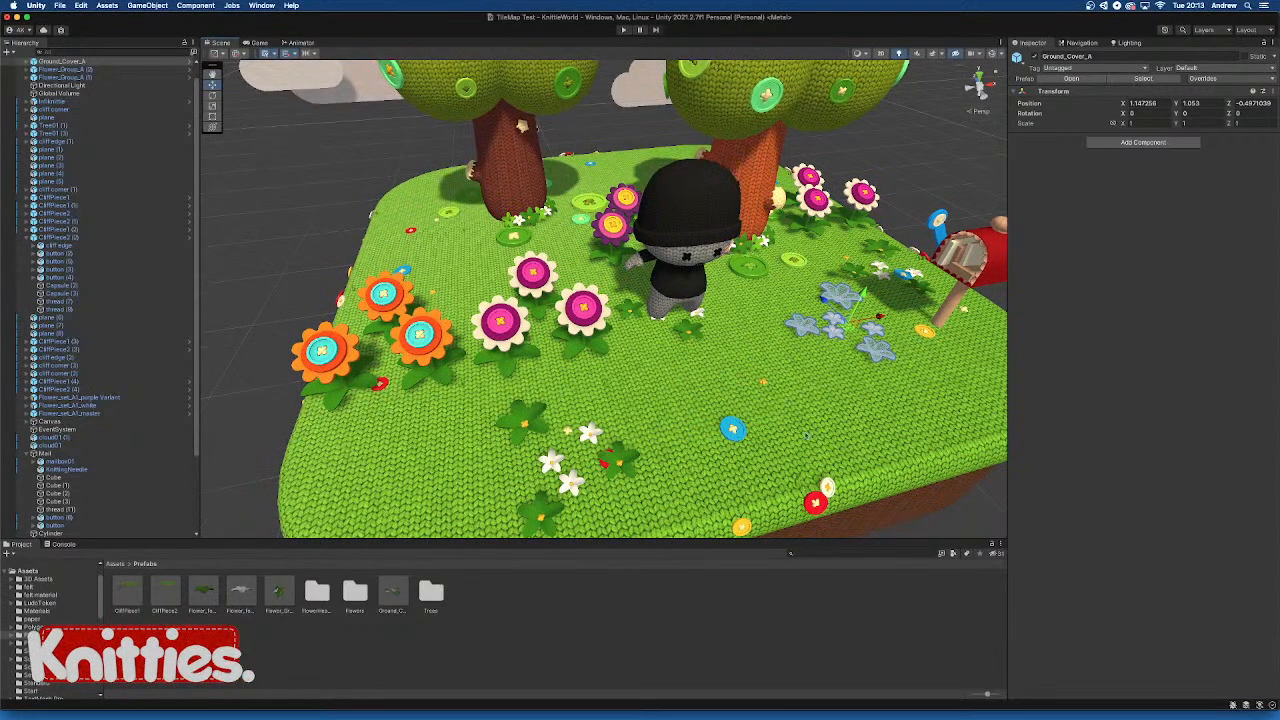
left_click_drag(695, 380, 798, 256, "alt")
left_click(900, 108)
scroll(648, 291, "down", 5)
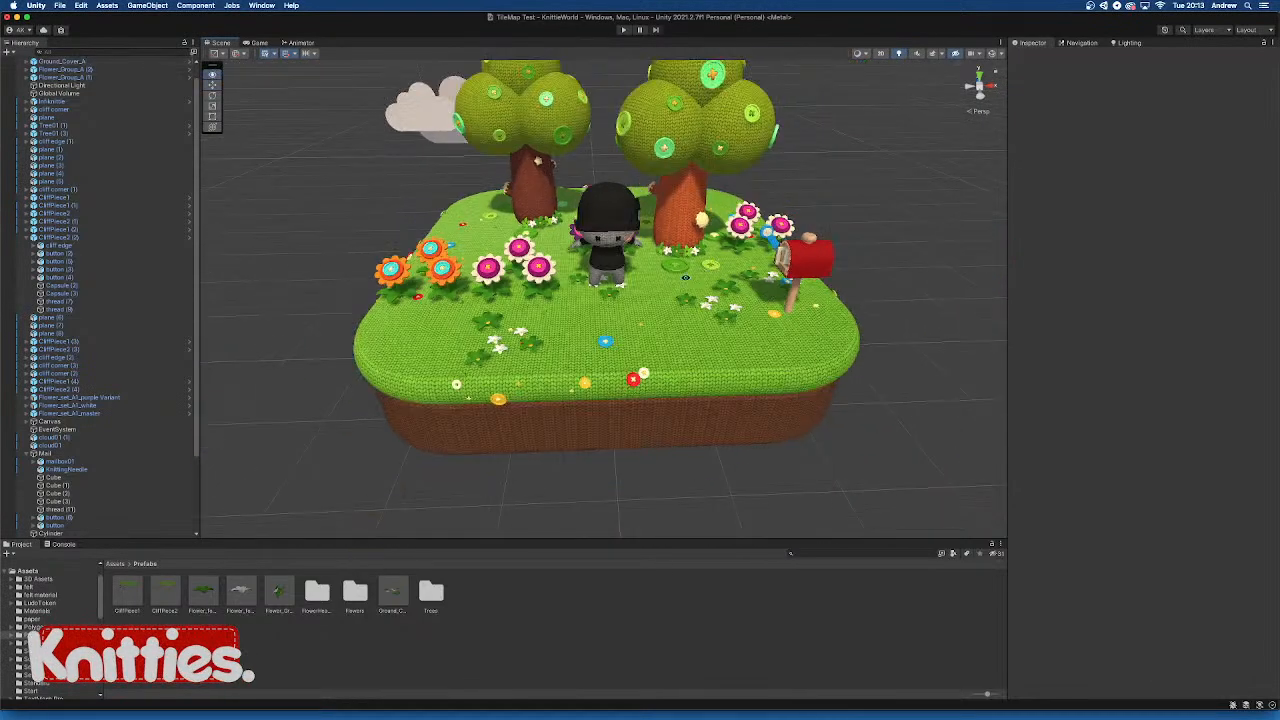
mouse_move(648, 291)
left_mouse_down("alt")
mouse_move(645, 325)
mouse_move(642, 297)
left_mouse_up("alt")
scroll(641, 297, "up", 5)
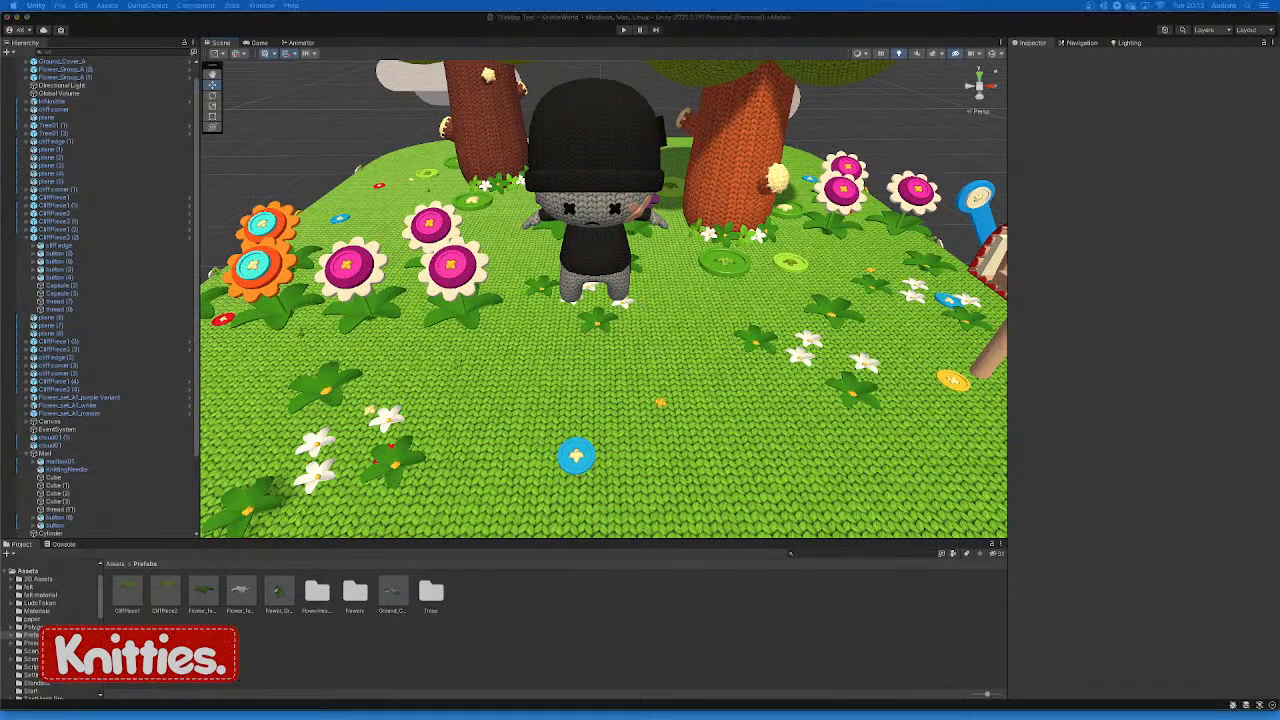
Run the scene in play mode and walk the character around the island among the flowers, trees and mailbox
left_click(259, 43)
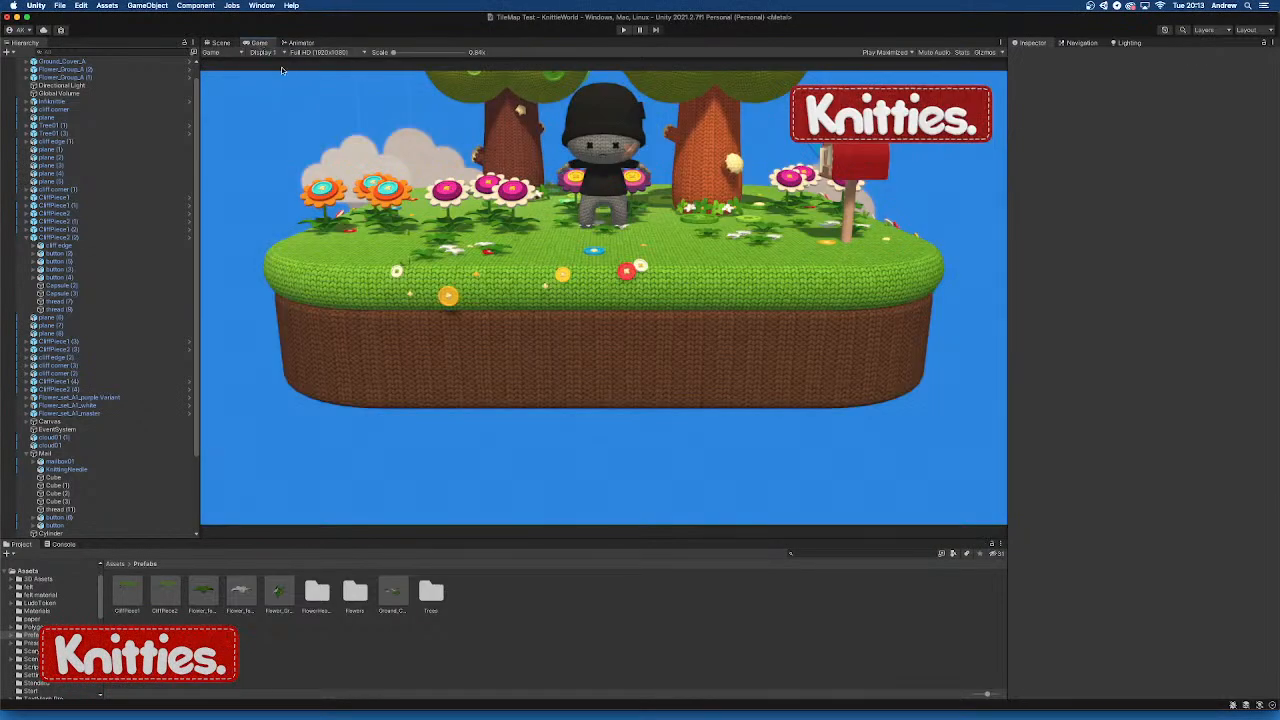
left_click(624, 30)
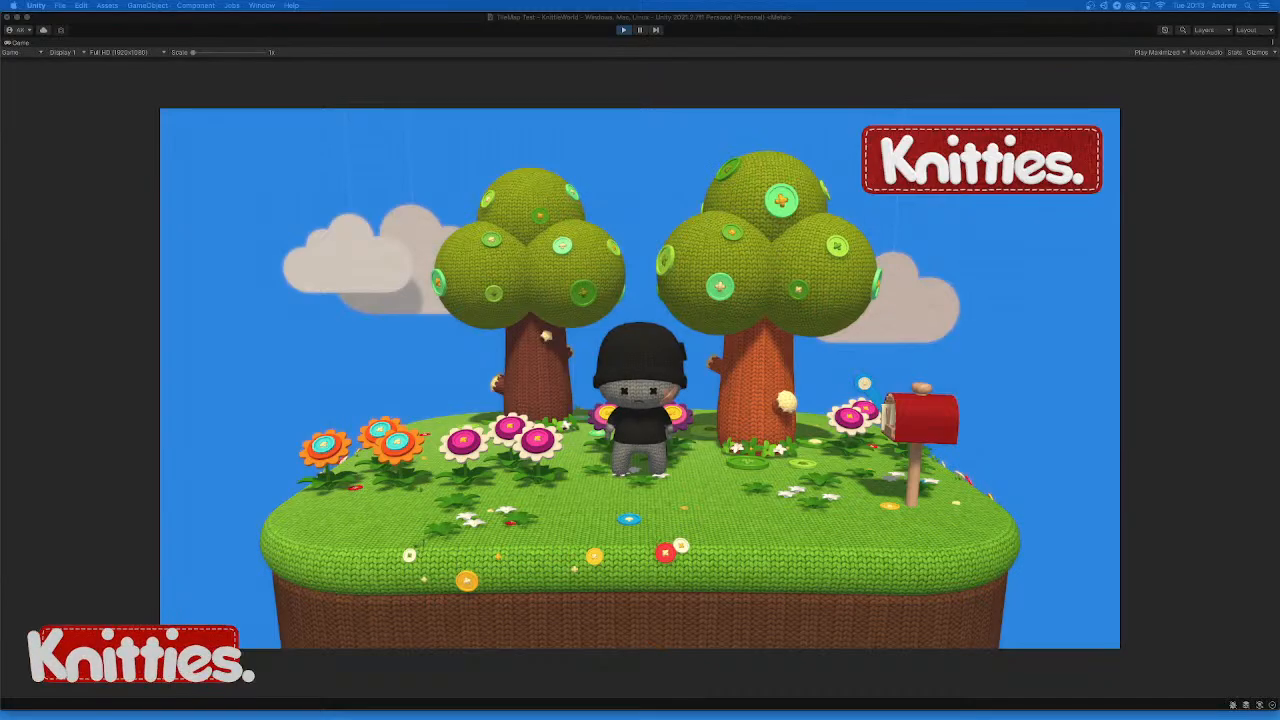
key("Left")
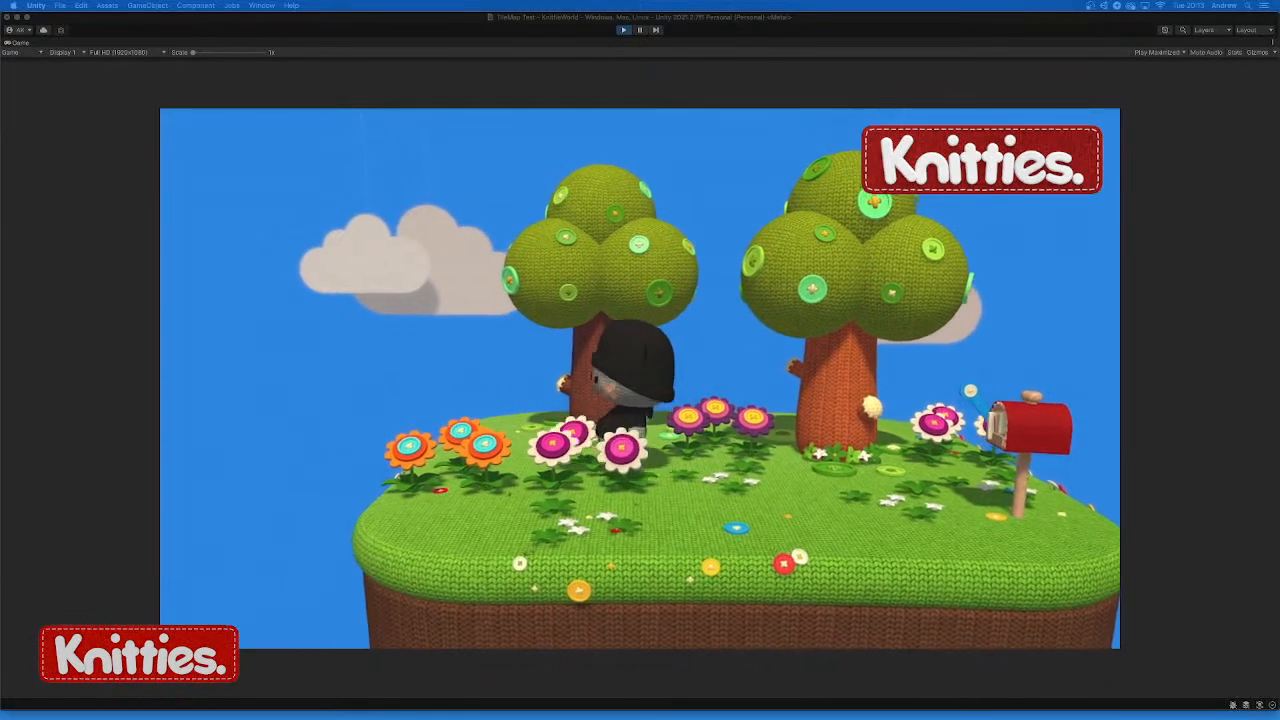
key("Down")
key("Up")
key("Right")
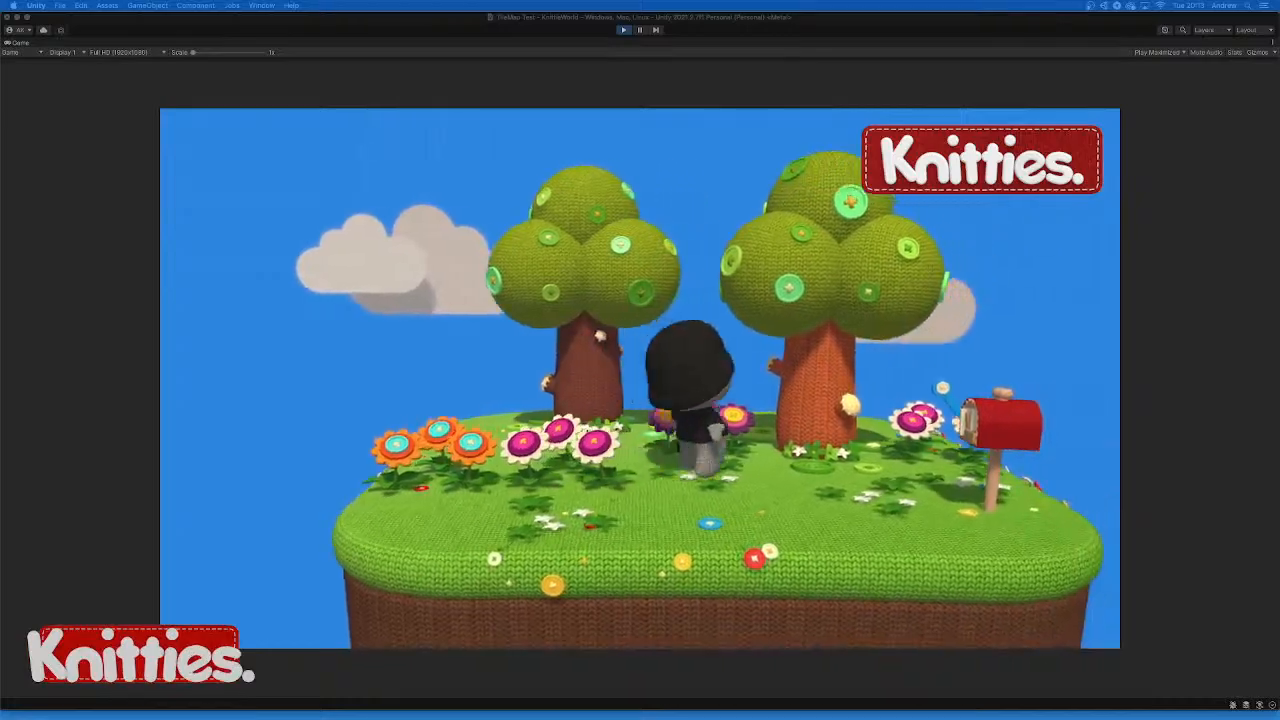
key("Up")
key("Left")
key("Down")
key("Down")
key("Right")
key("Down")
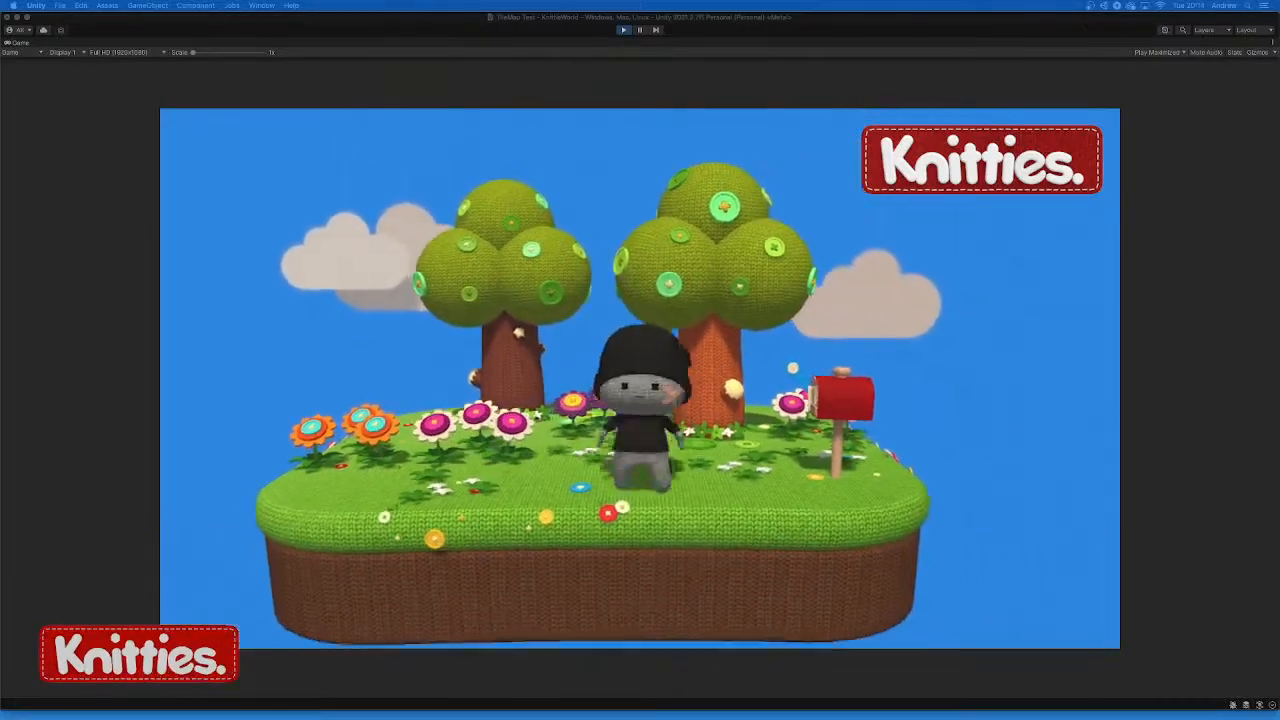
key("Left")
key("Up")
key("Down")
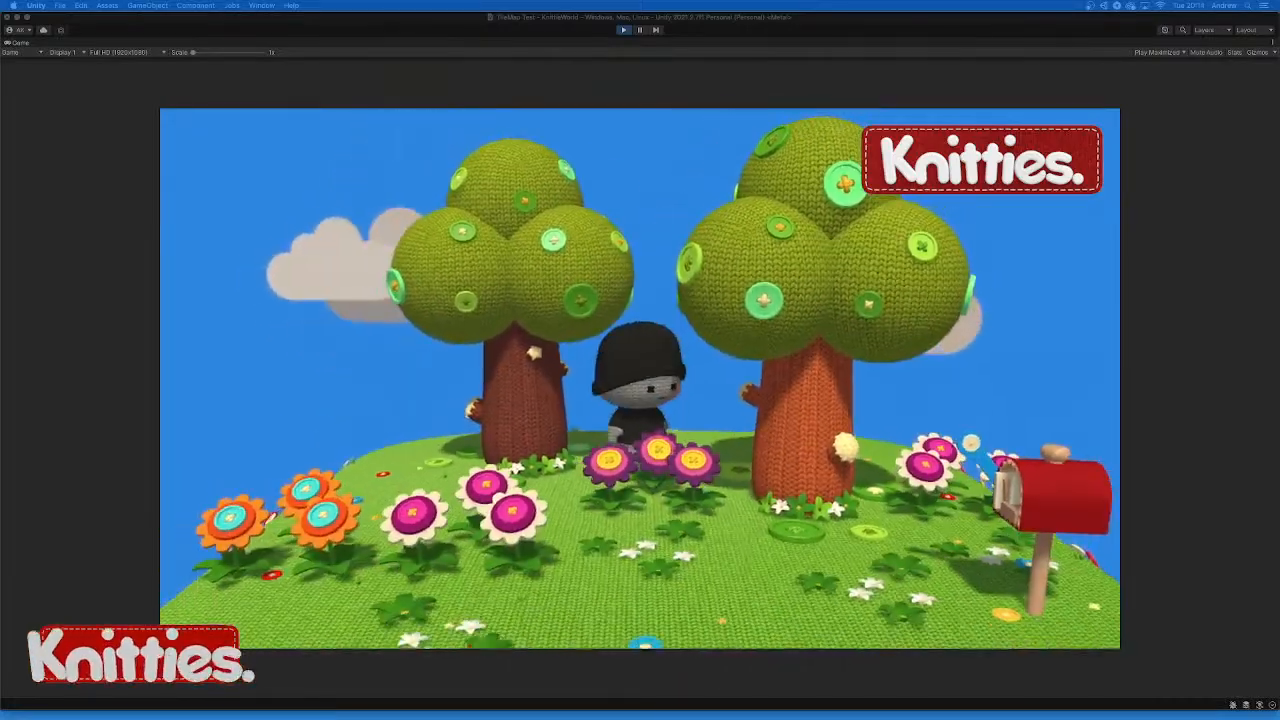
key("Right")
key("Up")
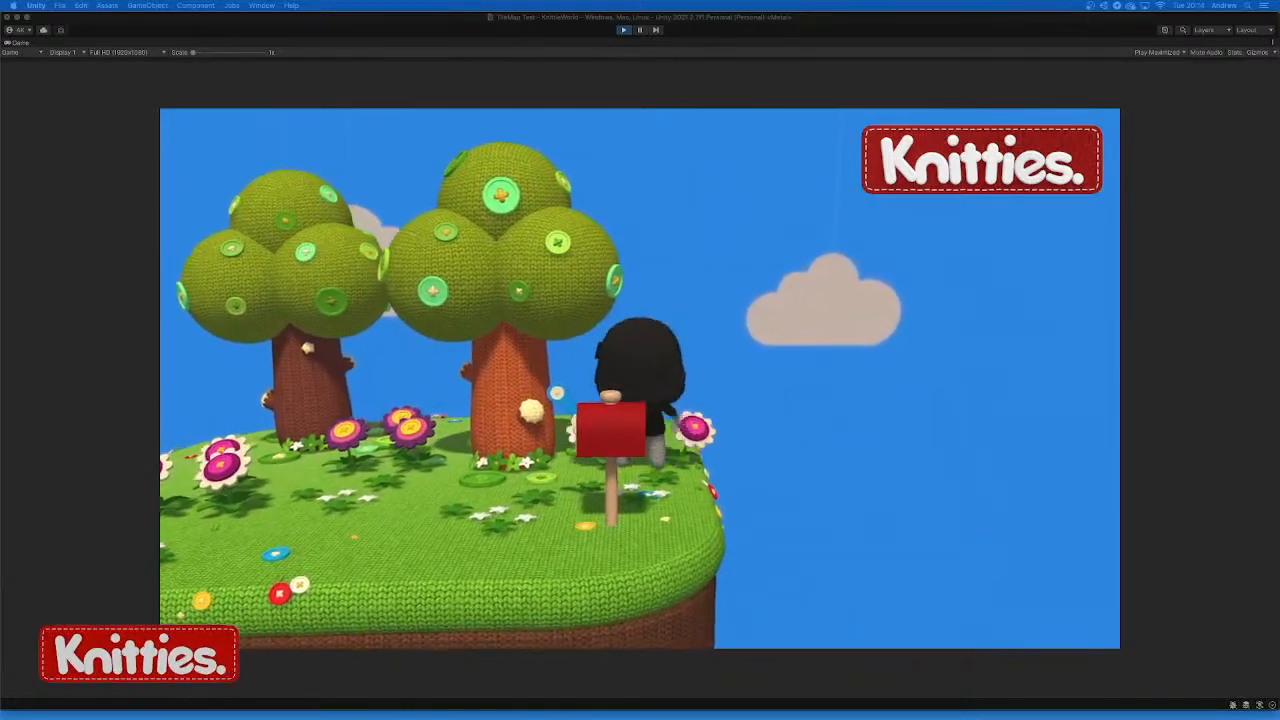
key("Left")
key("Down")
key("Up")
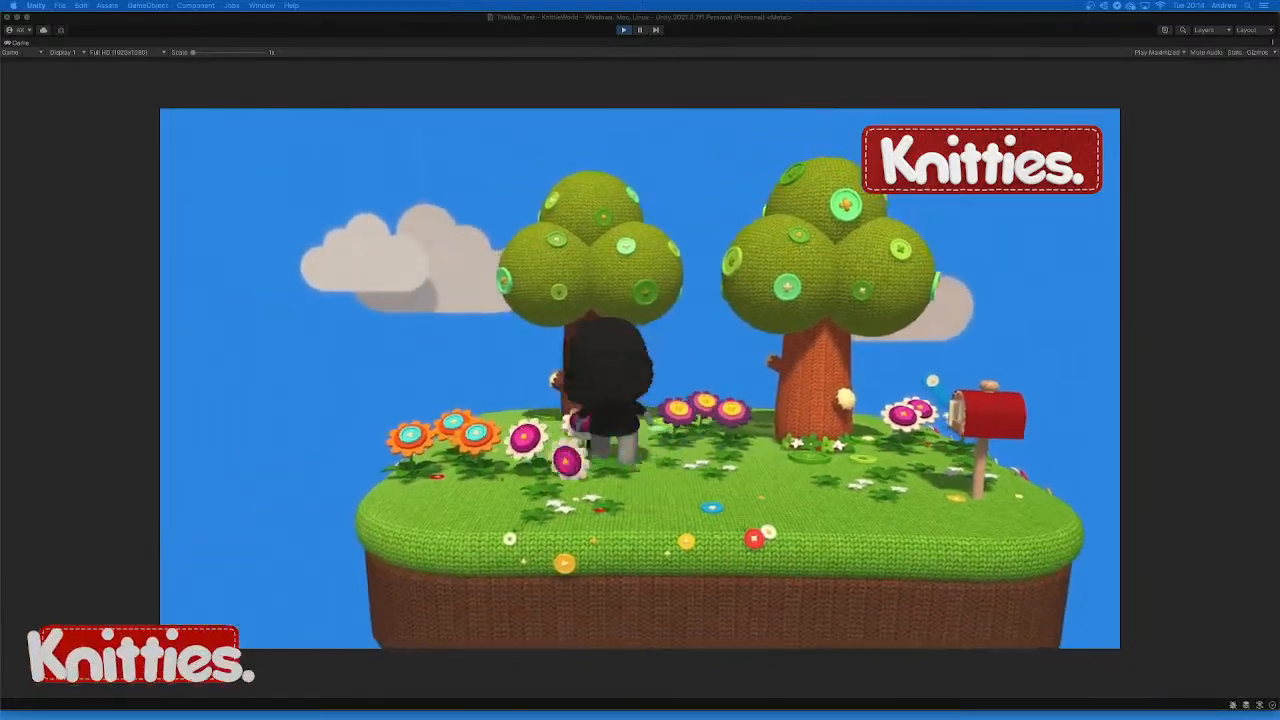
key("Down")
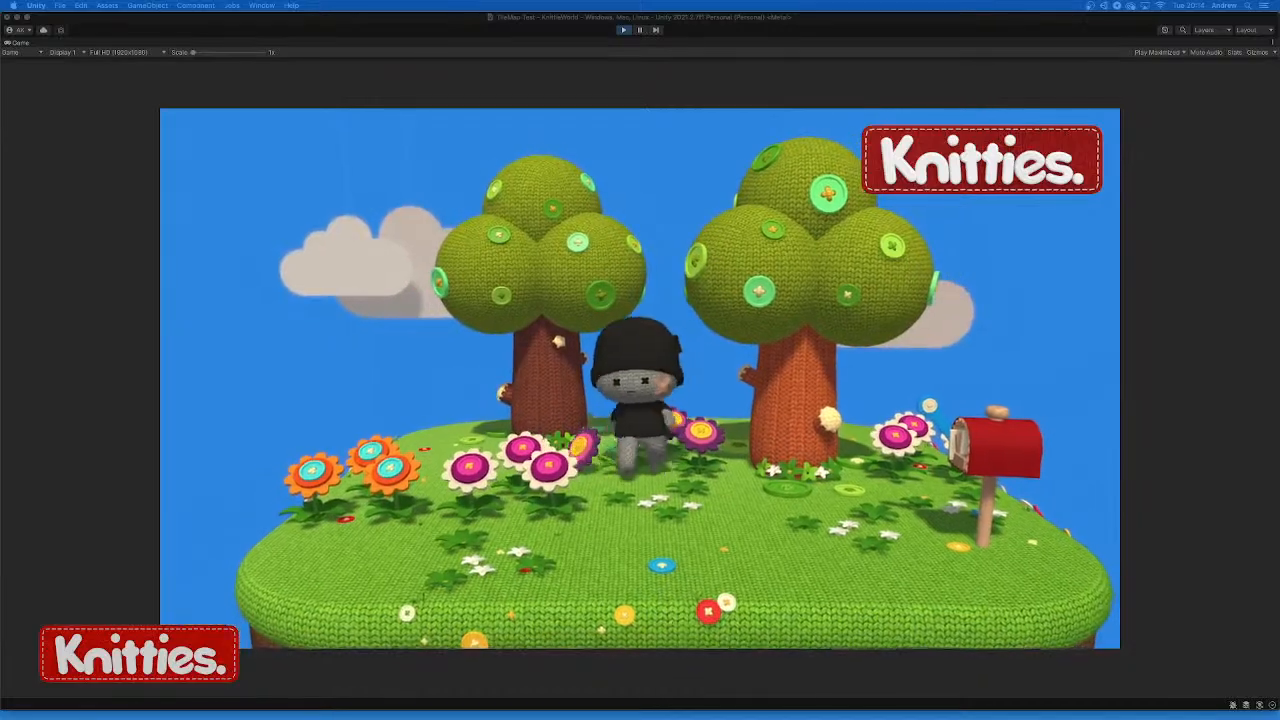
Walk the character between the trees, out to the island edge behind the mailbox, and across to the orange flowers
key("Up")
key("Down")
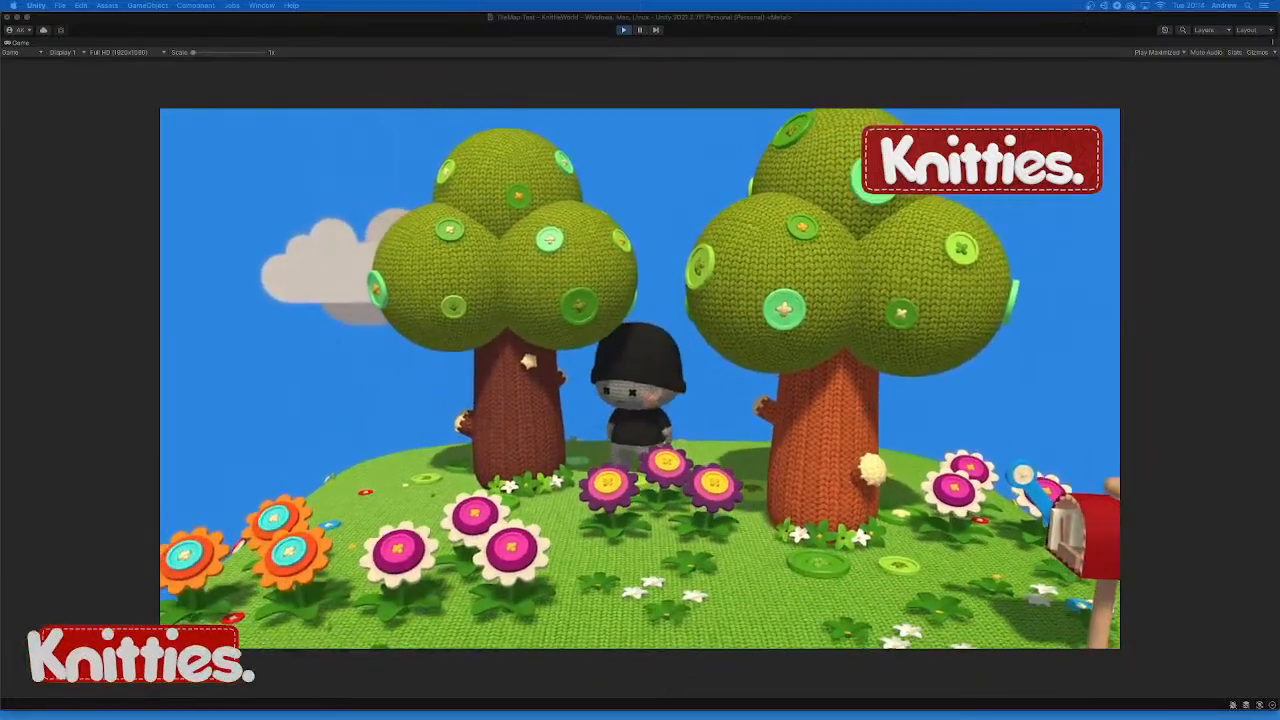
key("Right")
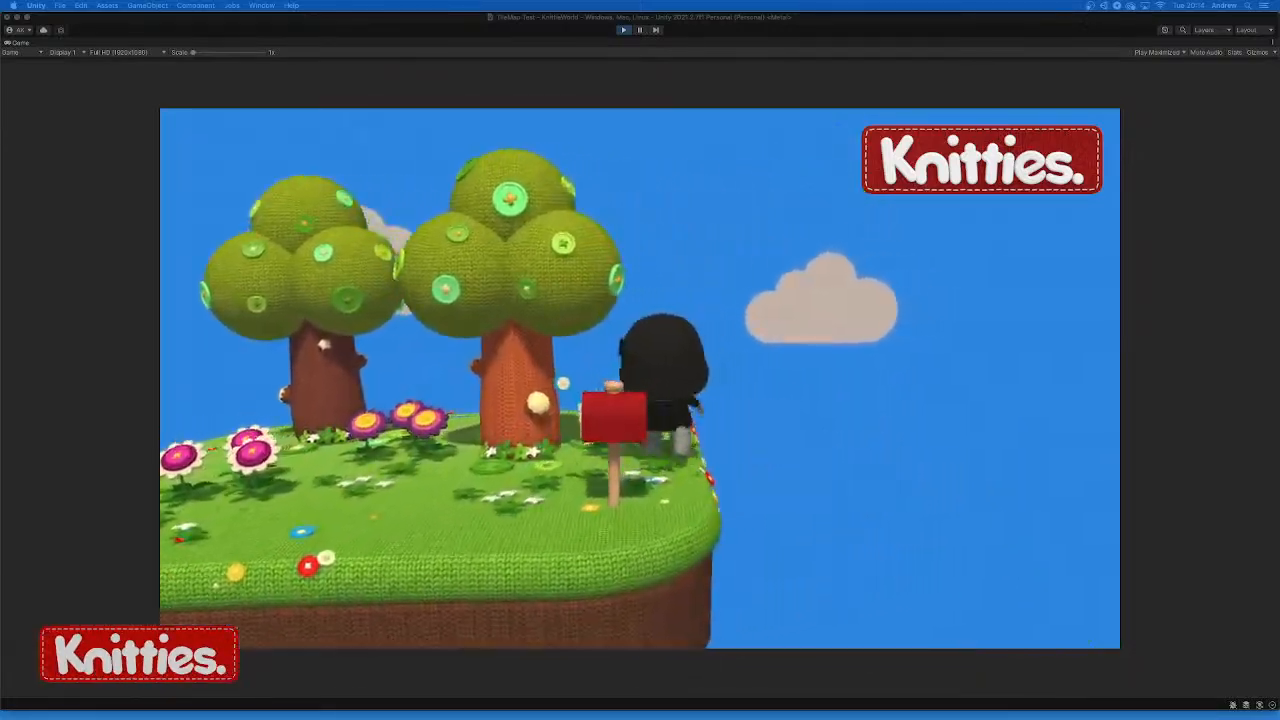
key("Up")
key("Left")
key("Down")
key("Left")
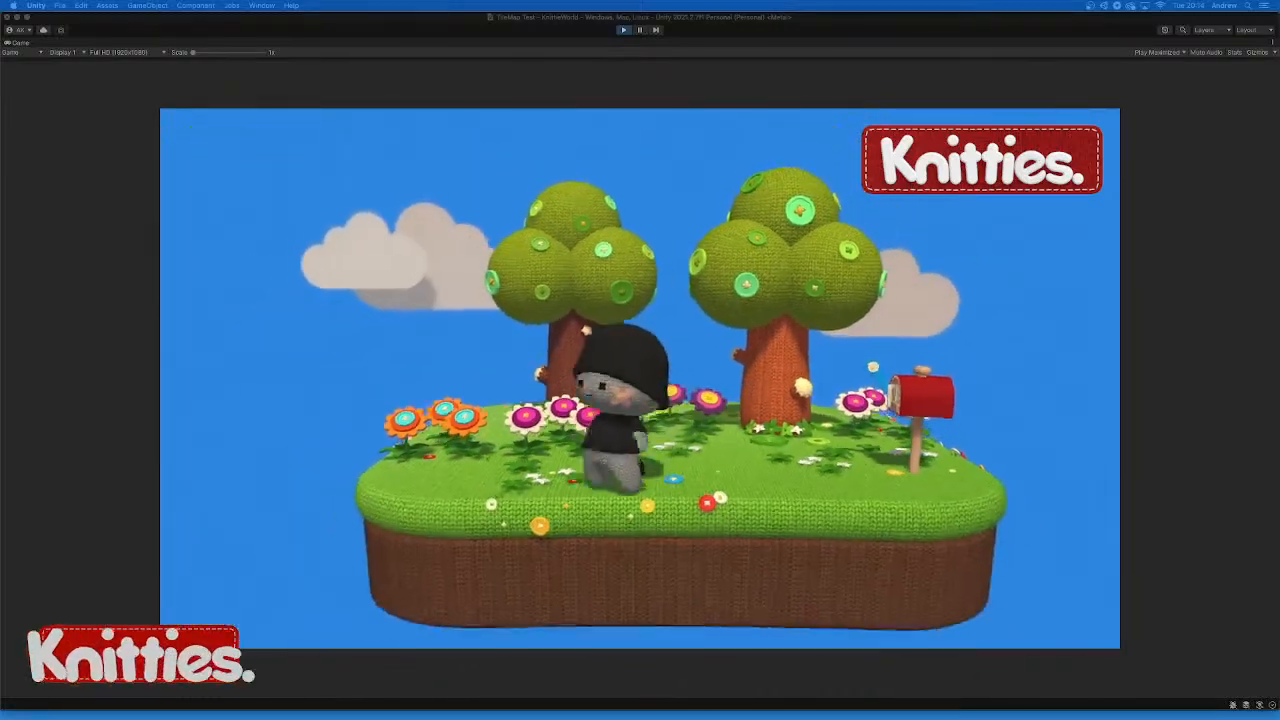
key("Up")
key("Right")
key("Down")
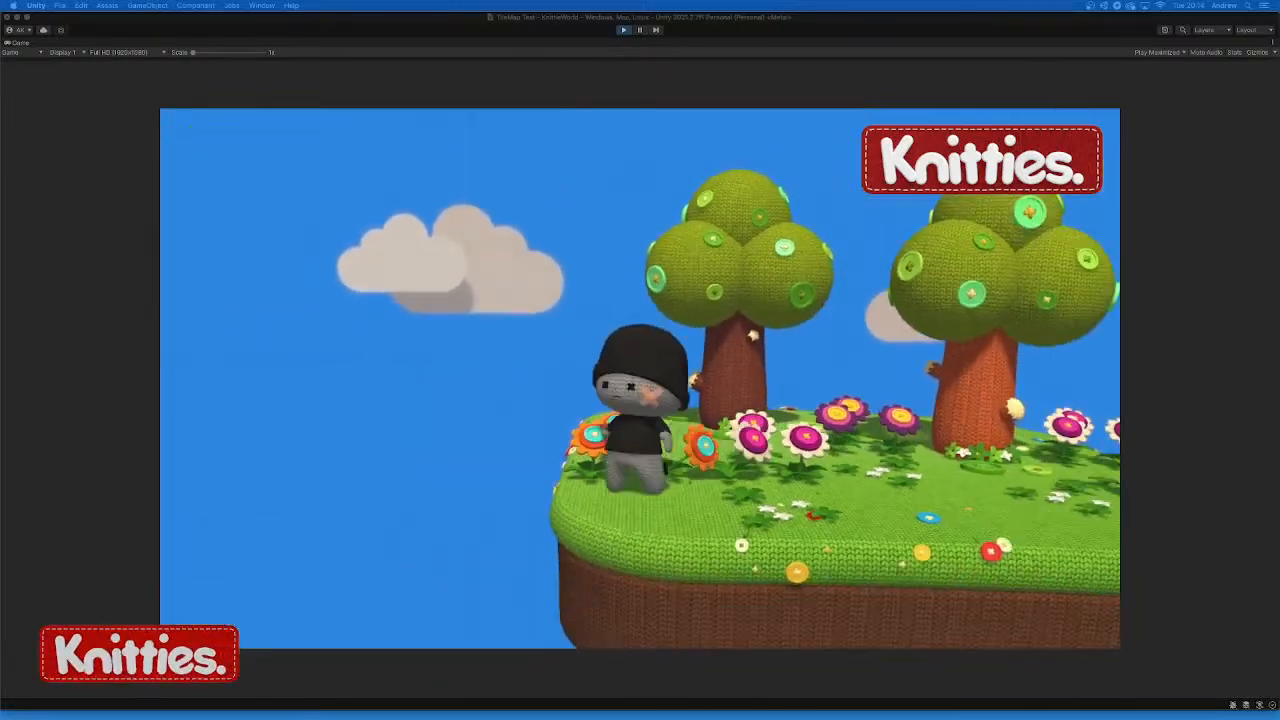
Walk the character behind the tree nearest the mailbox, back to the front edge, and up behind the purple flowers
key("Right")
key("Up")
key("Right")
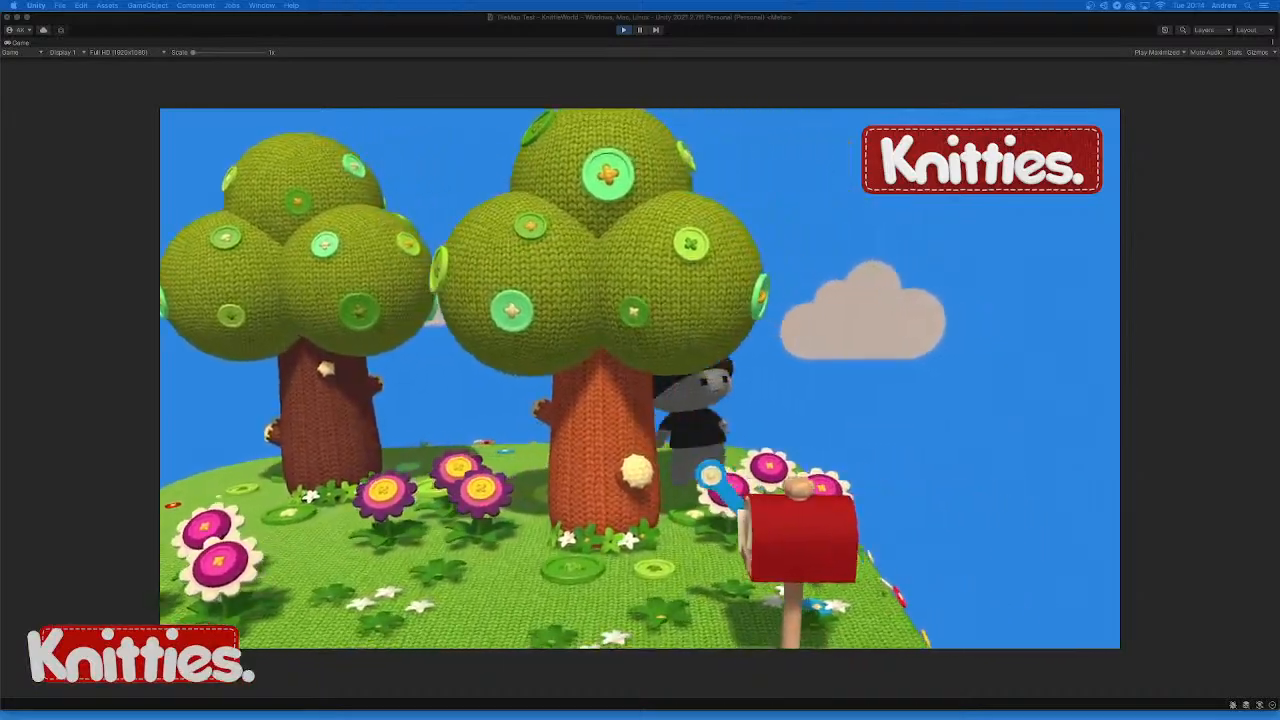
key("Down")
key("Left")
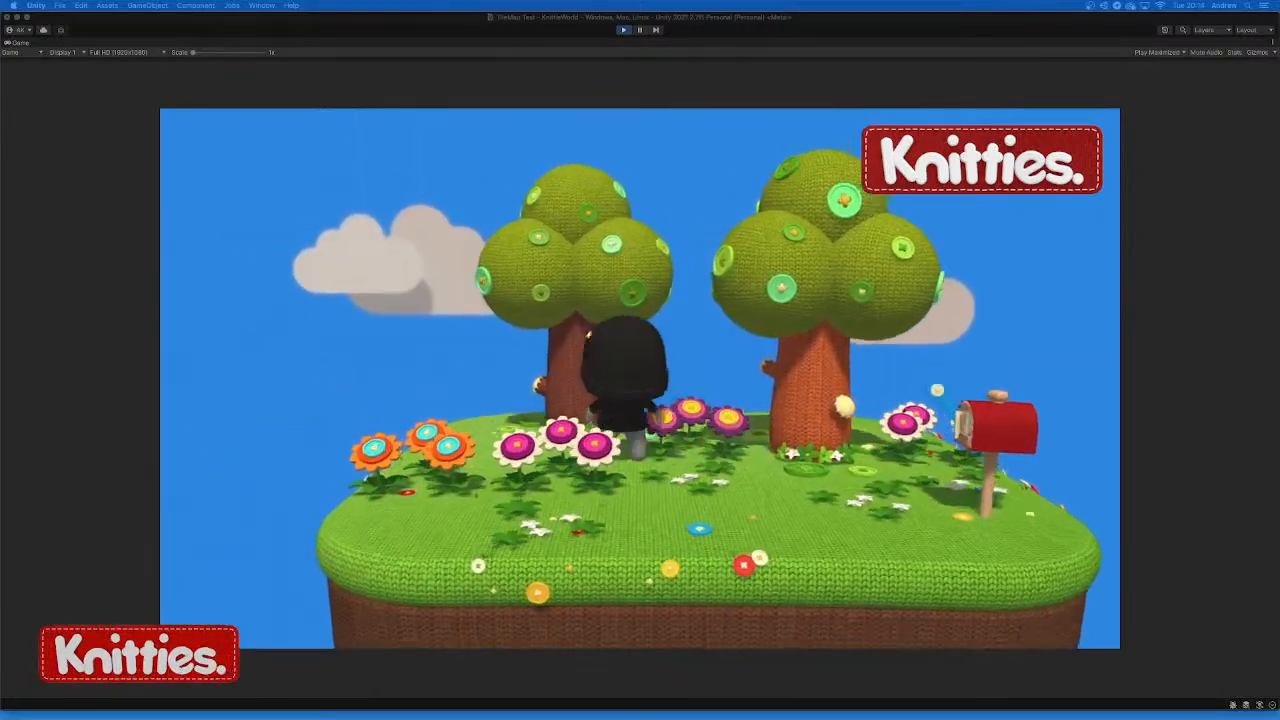
key("Up")
key("Down")
key("Right")
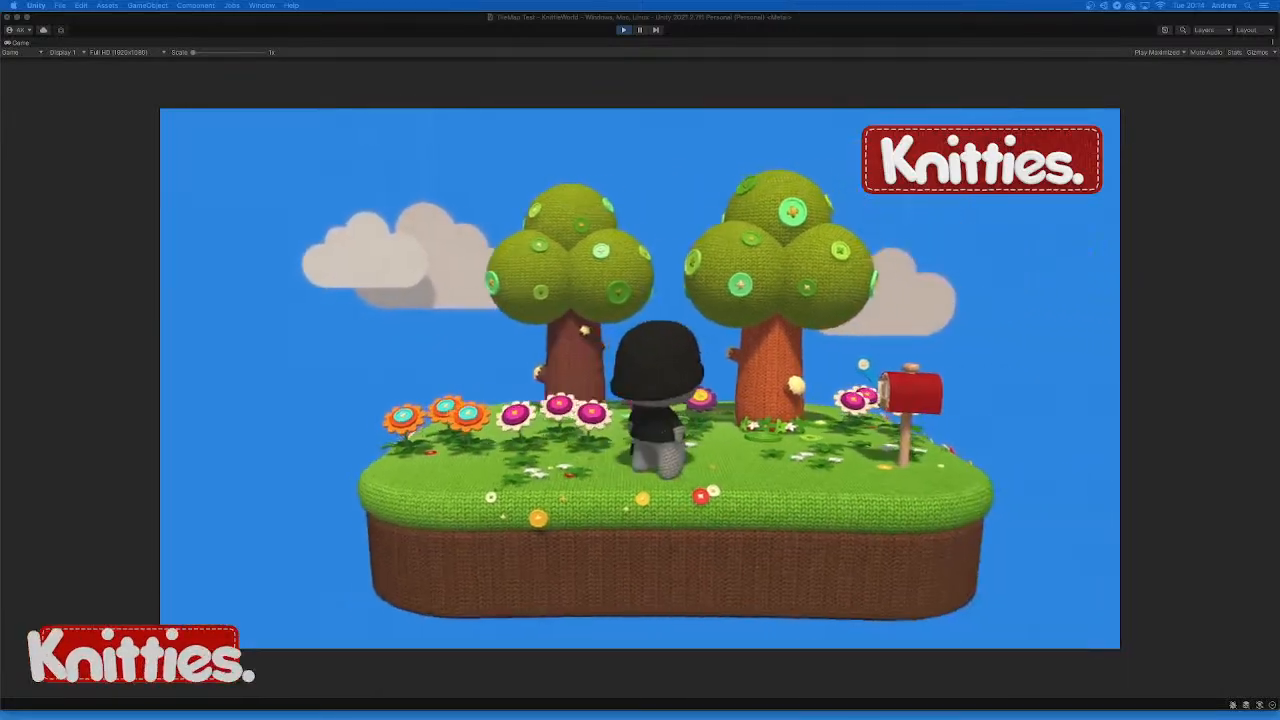
key("Up")
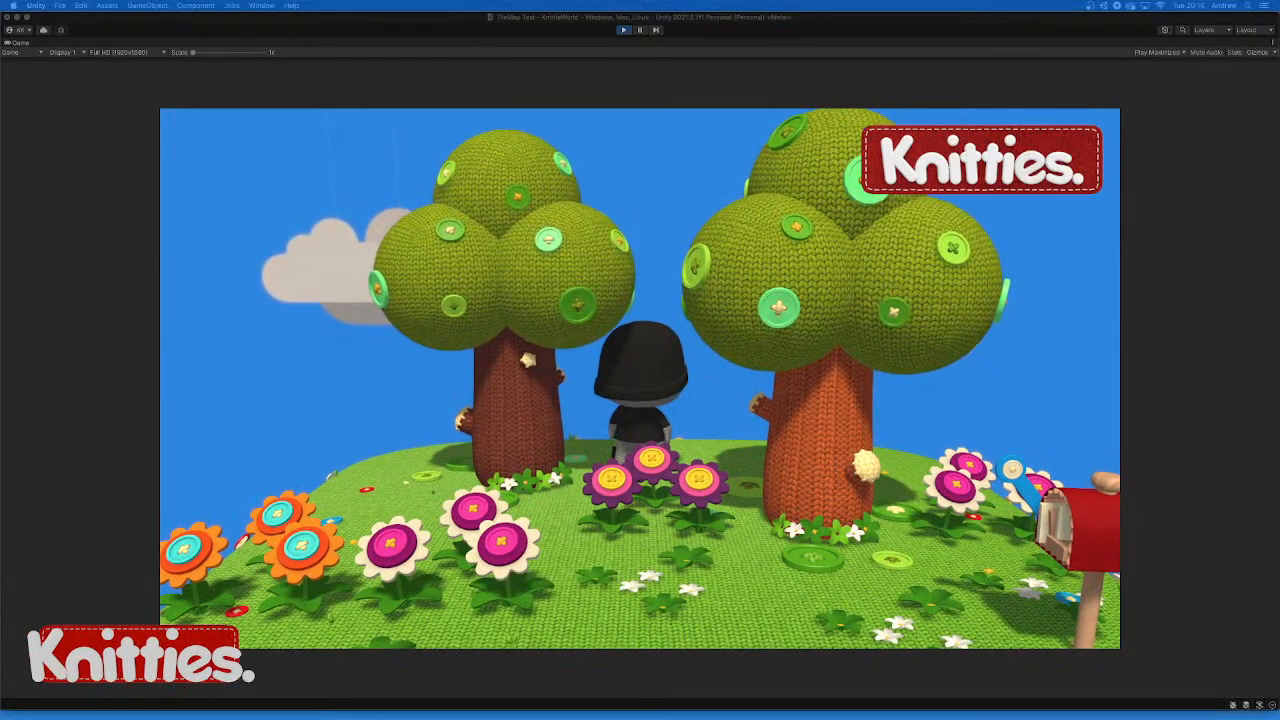
key("Down")
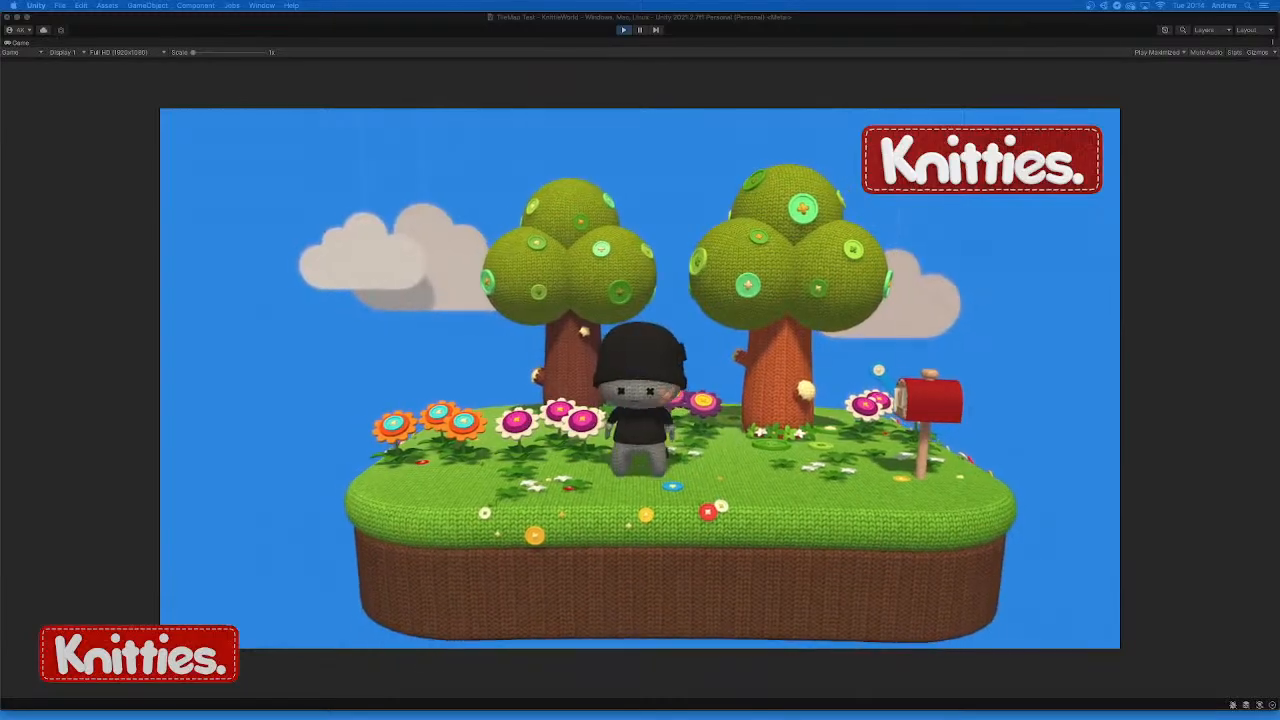
Test walking the character past the orange and white-petalled flowers, around behind the dark-trunked tree, and back to the island's centre
key("Right")
key("Up")
key("Left")
key("Up")
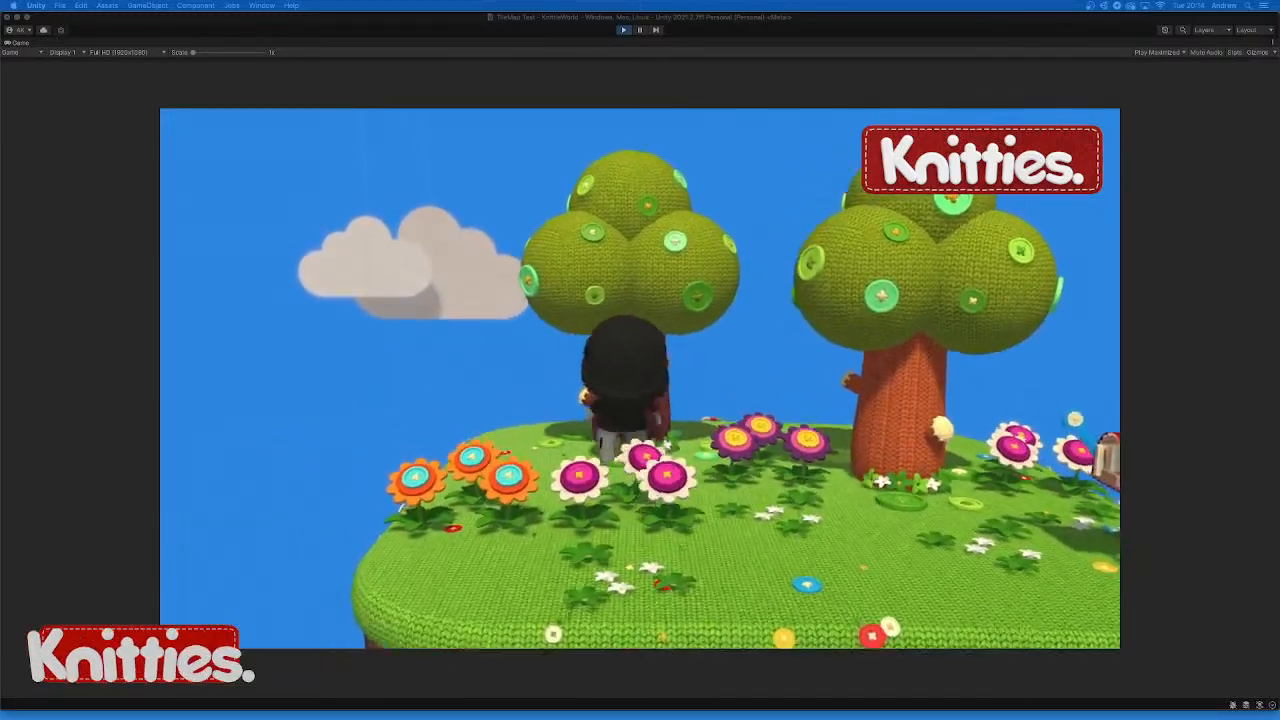
key("Down")
key("Right")
key("Up")
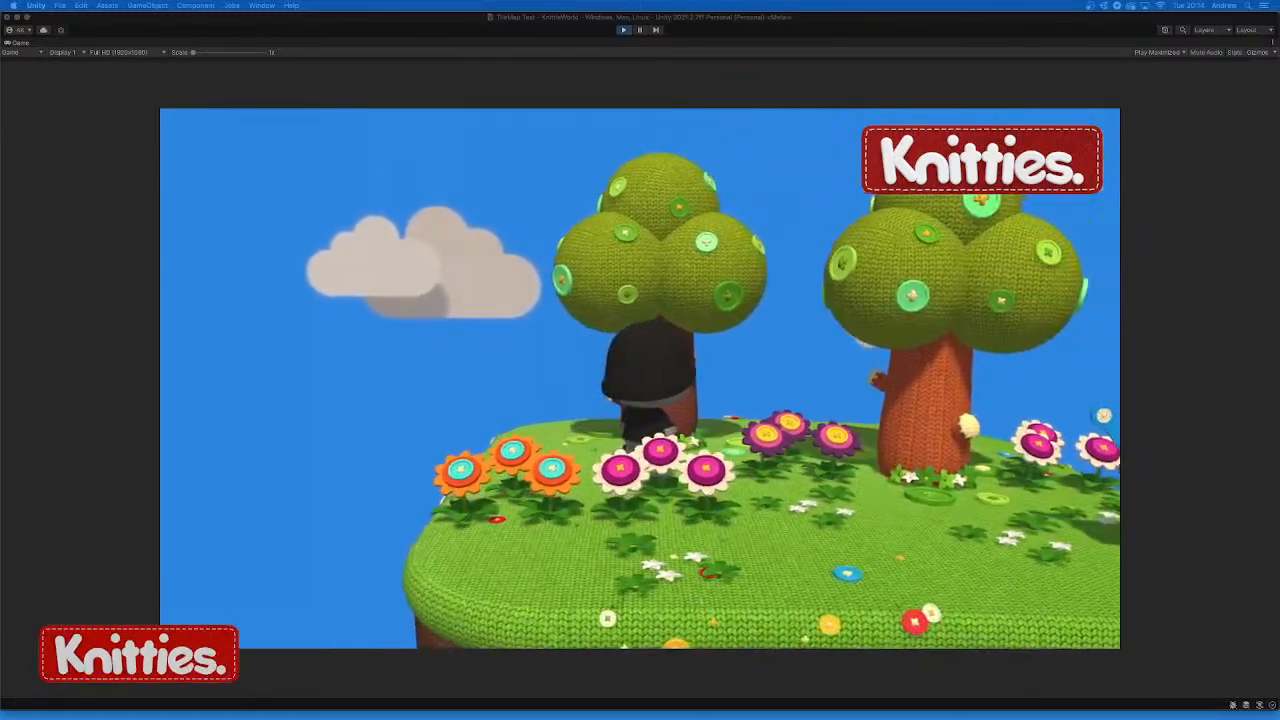
key("Left")
key("Up")
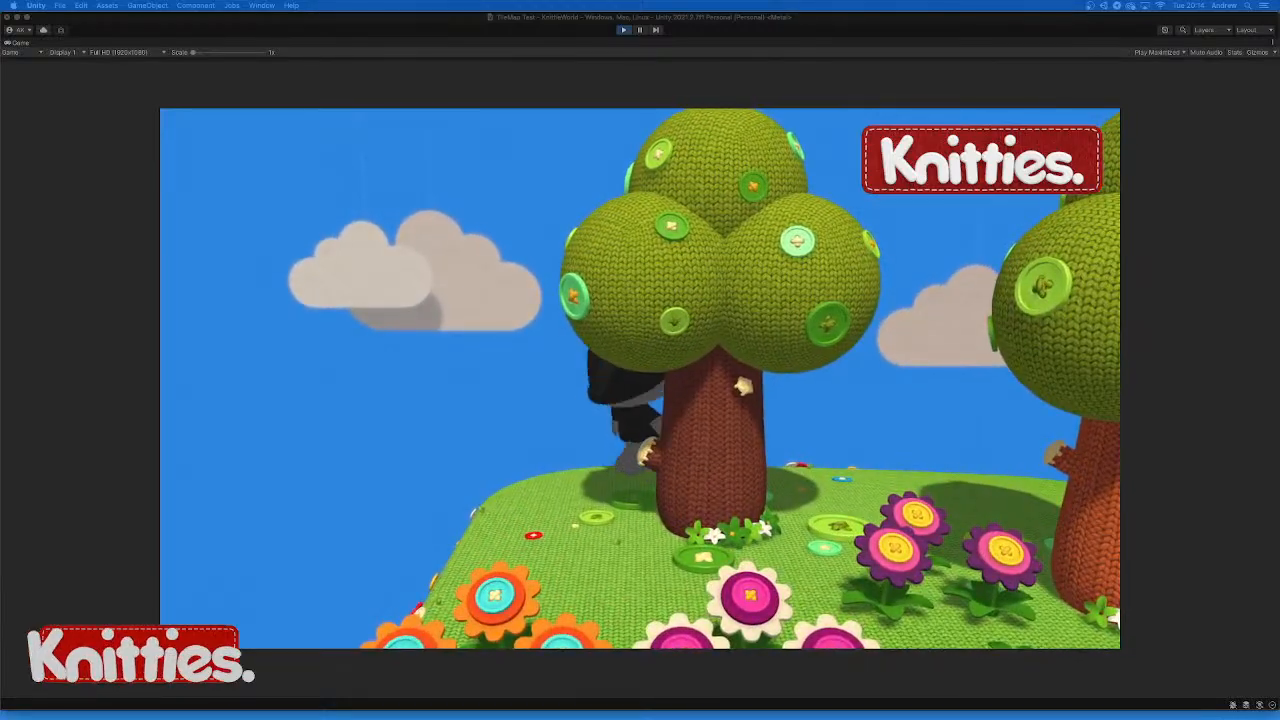
key("Down")
key("Right")
key("Up")
key("Down")
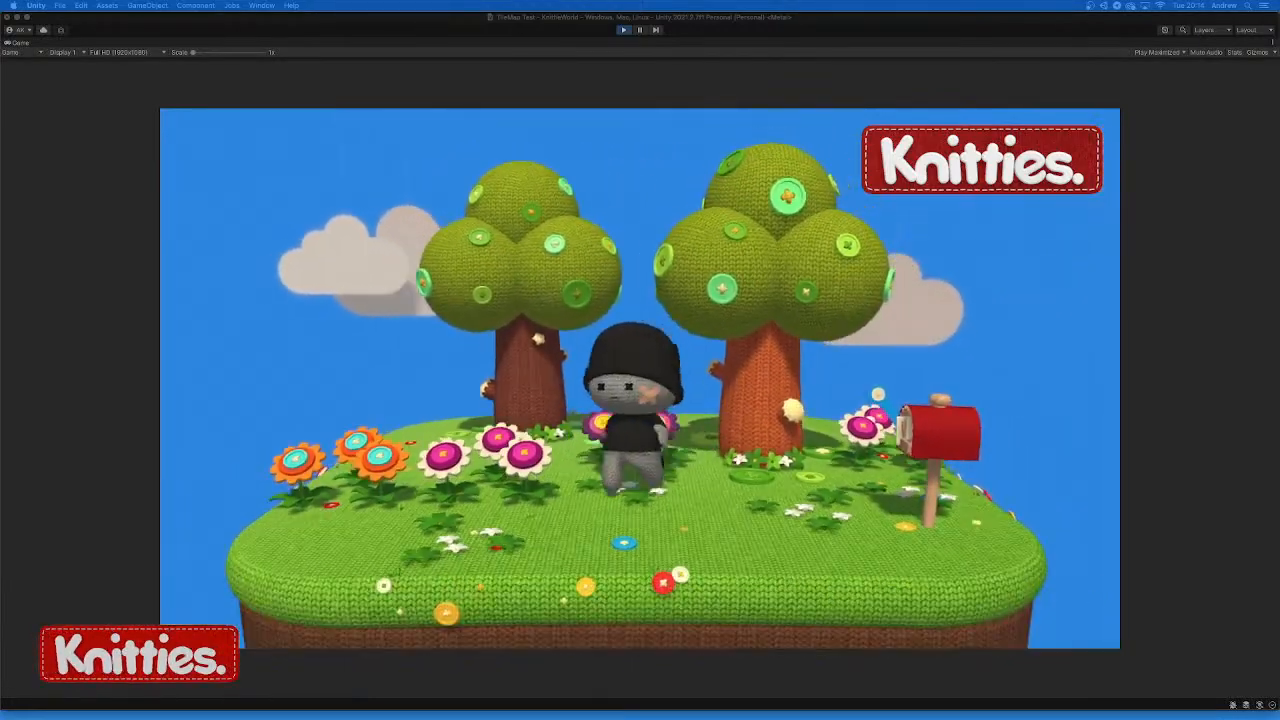
Test walking the character around the mailbox and the flowers behind it, returning to the front of the island
key("Right")
key("Up")
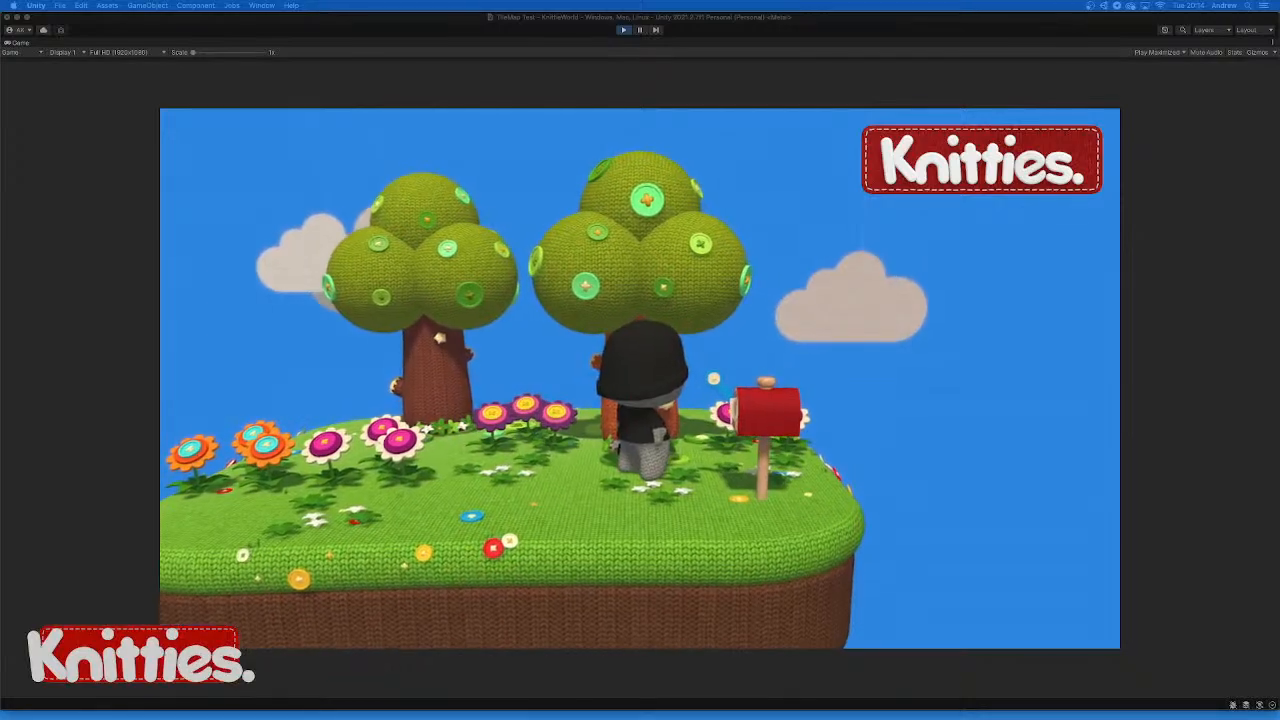
key("Right")
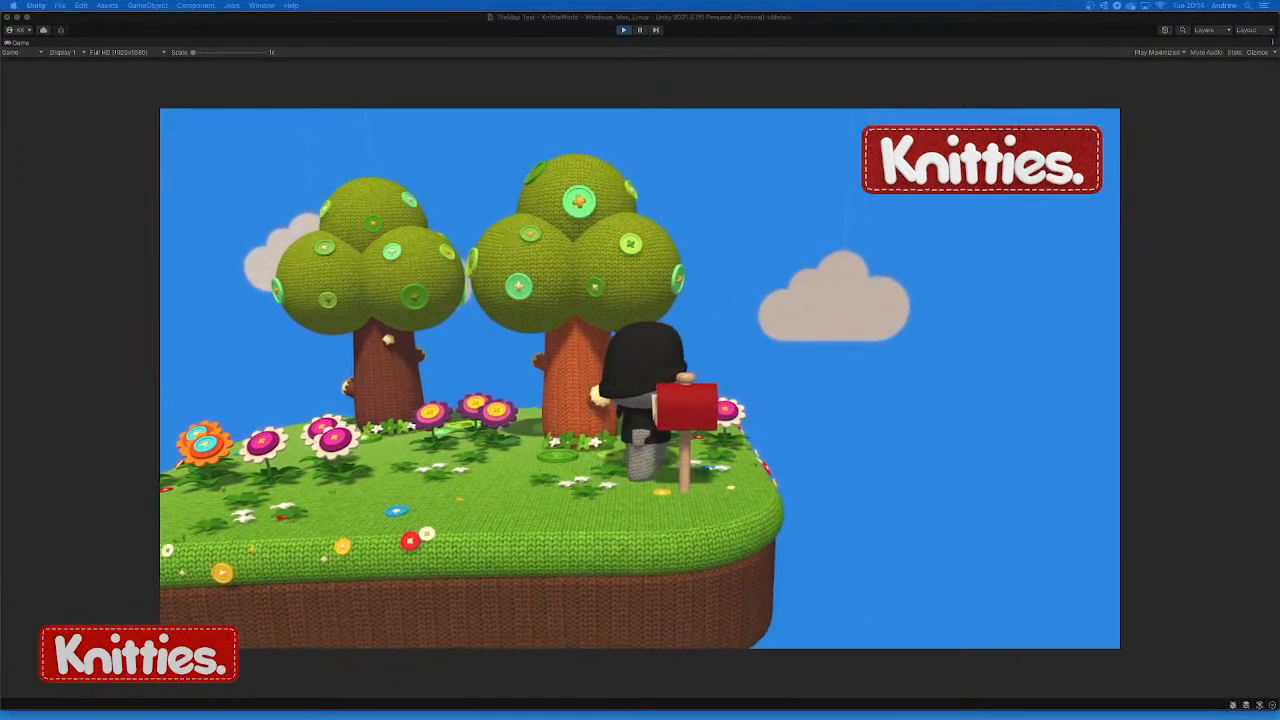
key("Up")
key("Right")
key("Up")
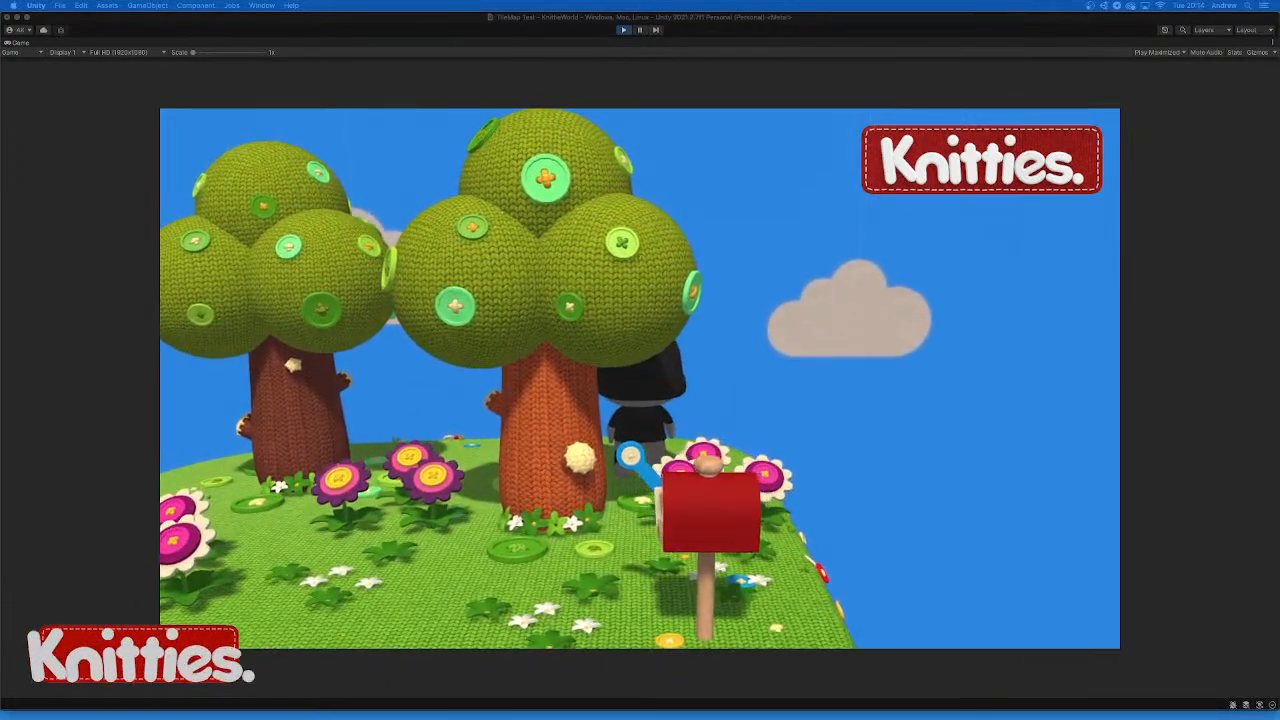
key("Left")
key("Down")
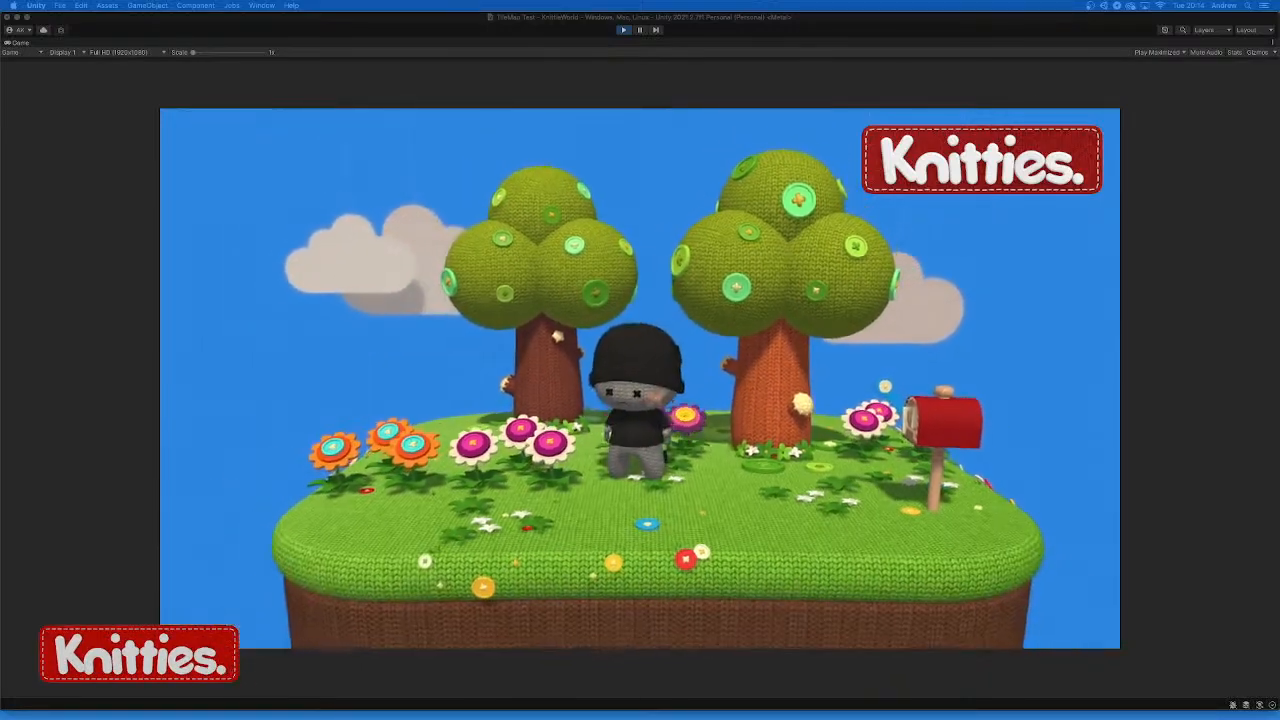
key("Right")
key("Up")
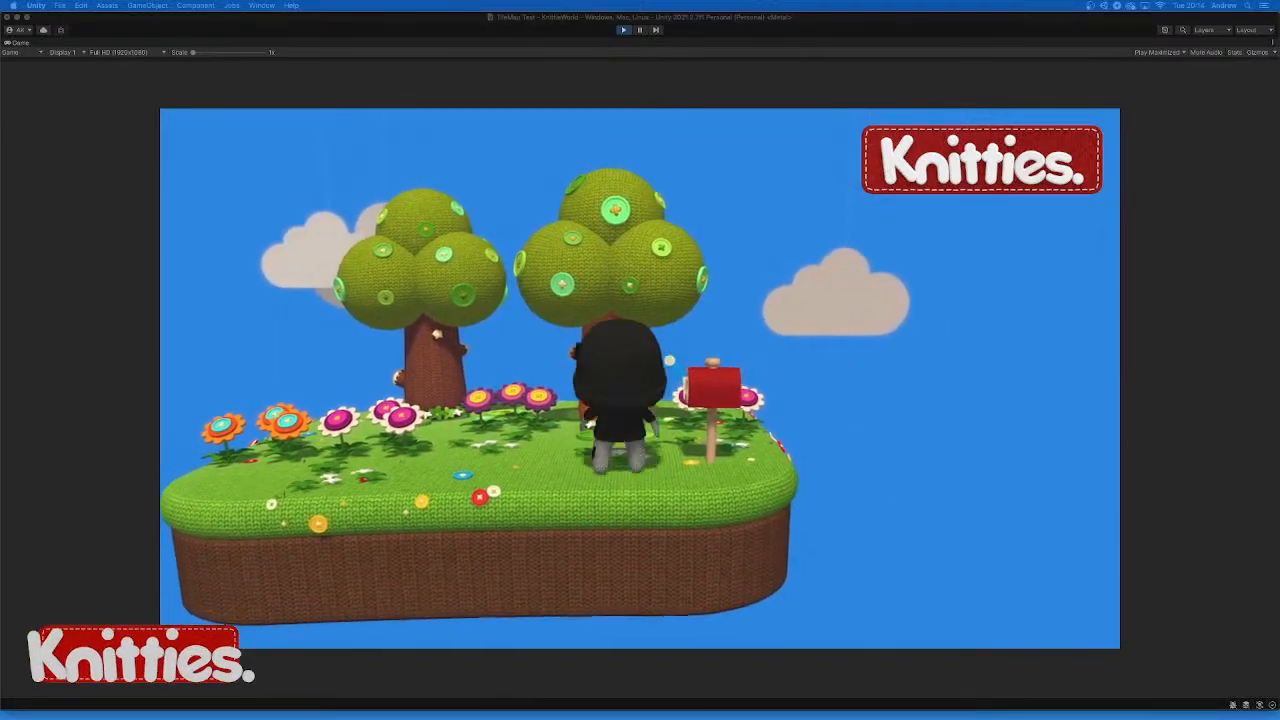
key("Left")
key("Up")
key("Right")
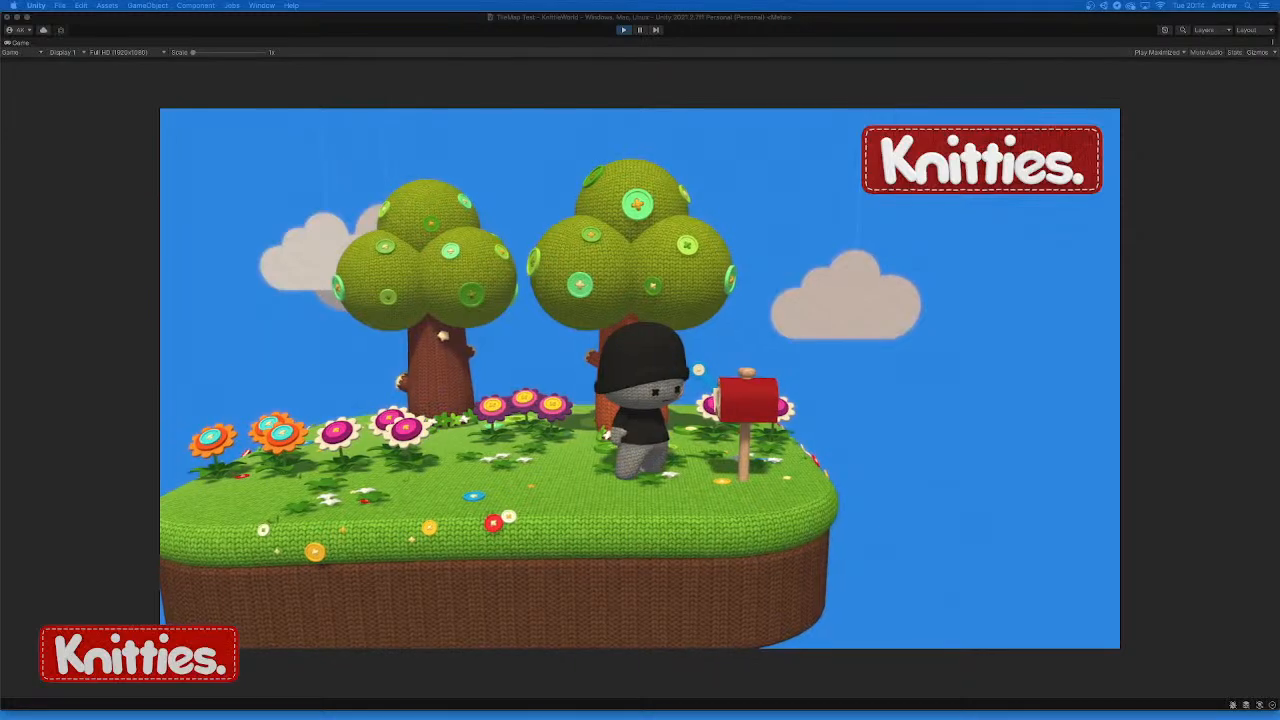
key("Down")
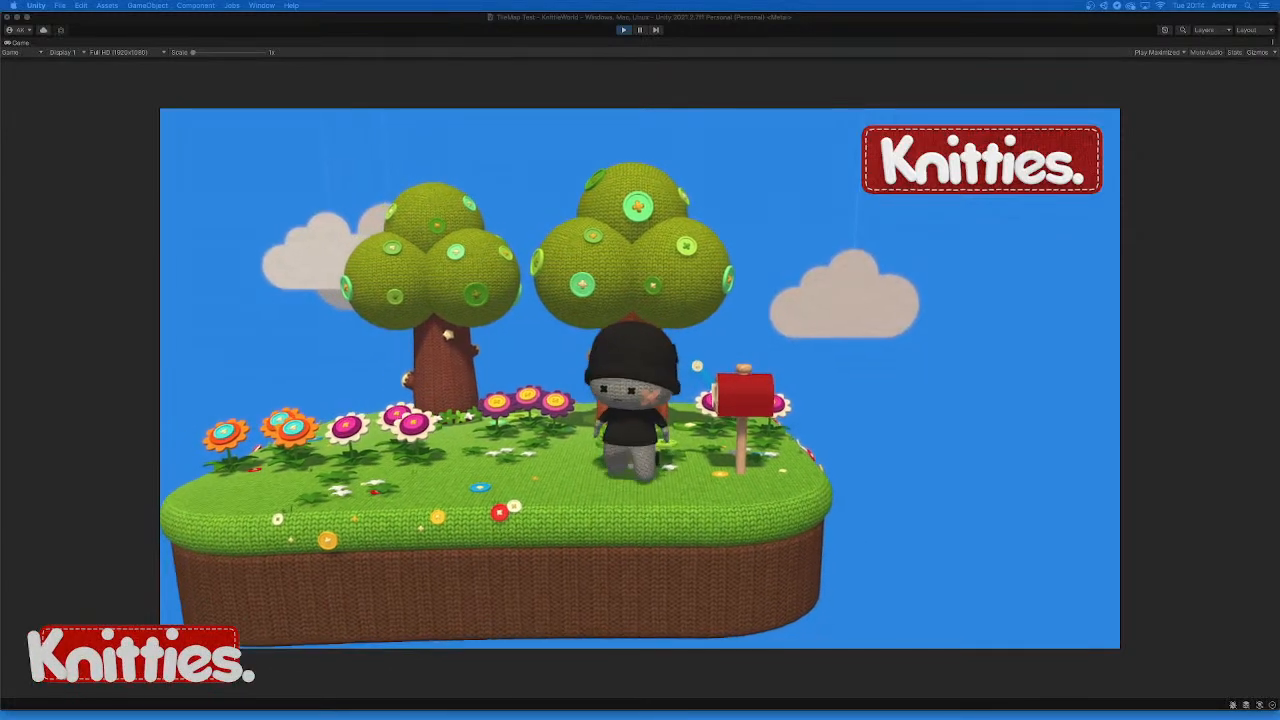
Walk the character back and forth between the mailbox-side tree and the white-petalled flowers
key("Left")
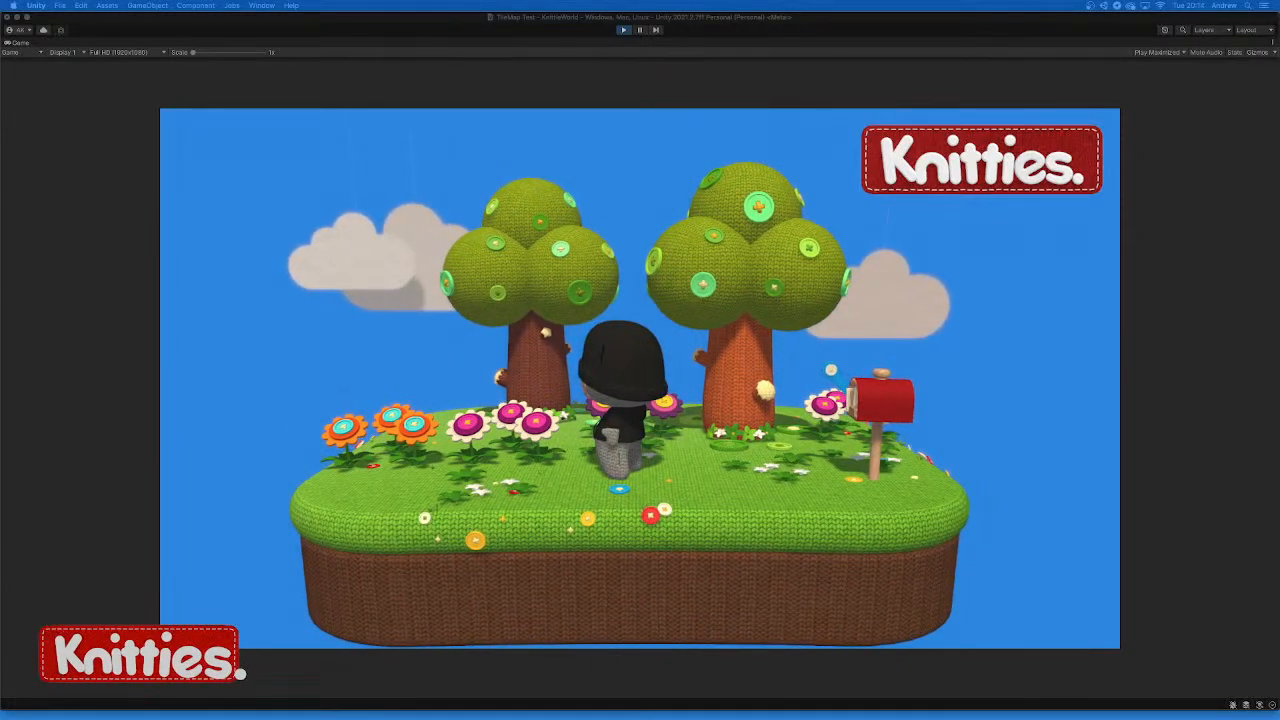
key("Right")
key("Left")
key("Right")
key("Up")
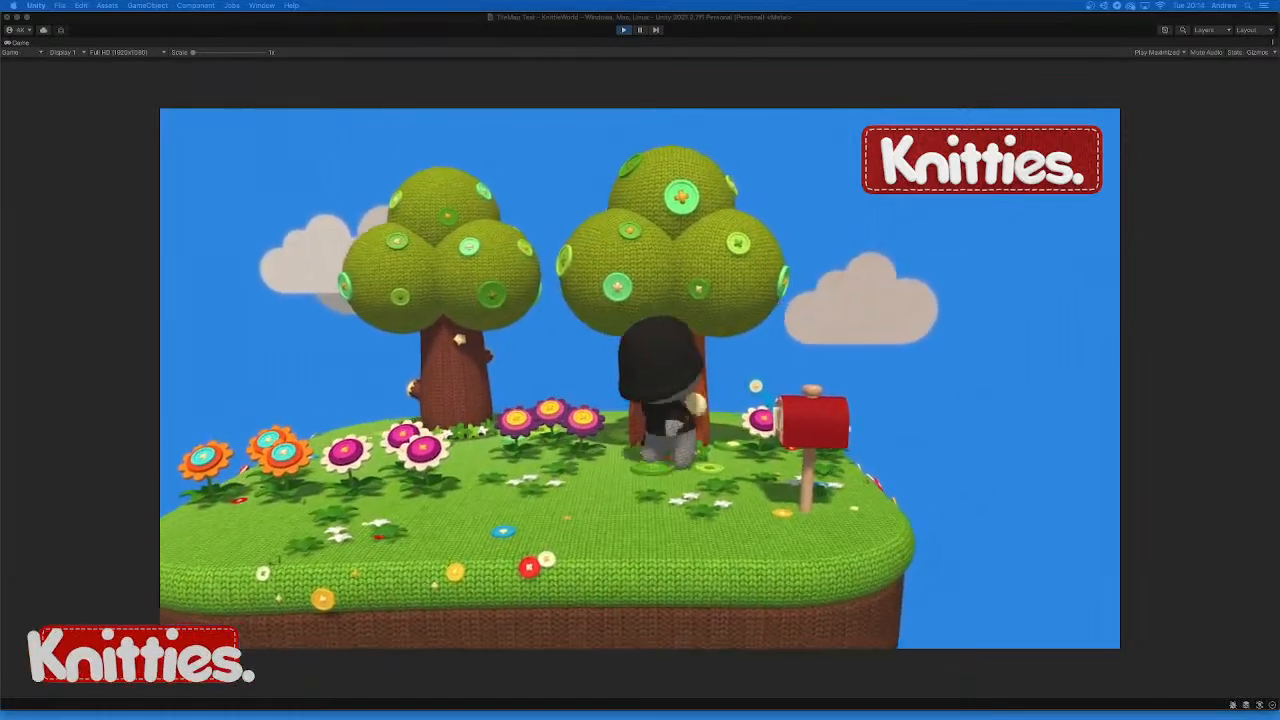
key("Left")
key("Right")
key("Down")
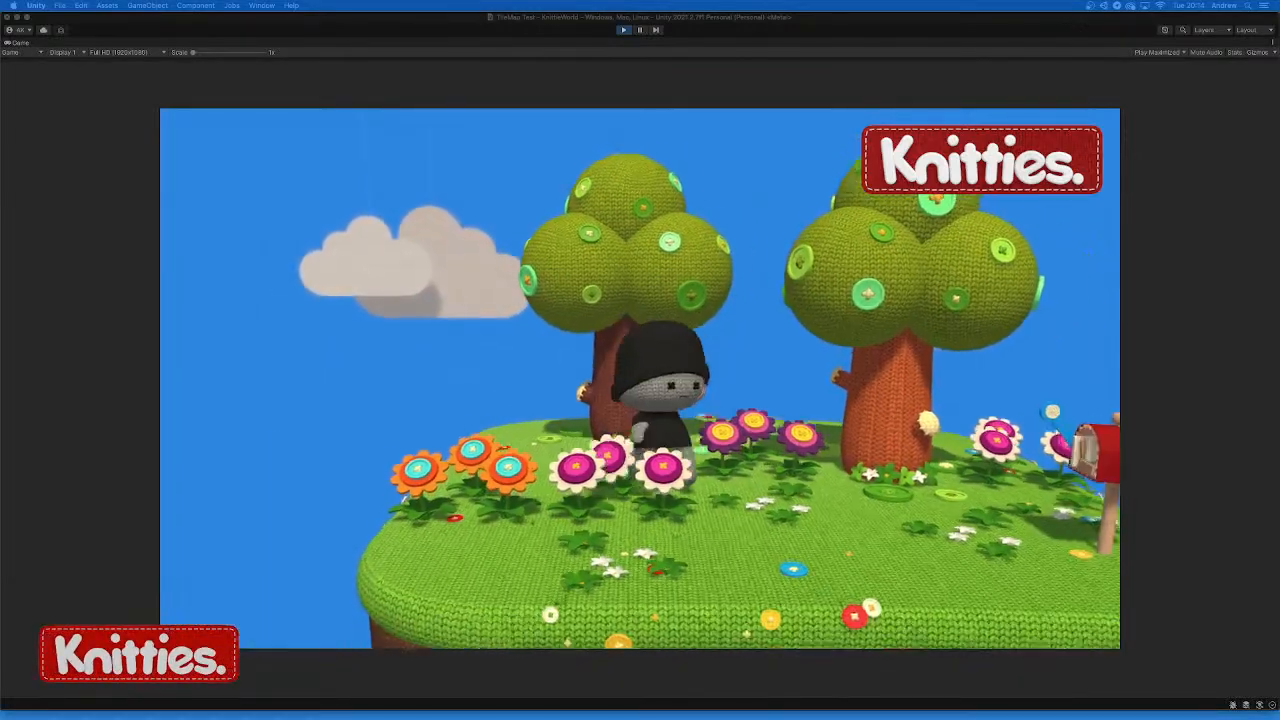
key("Up")
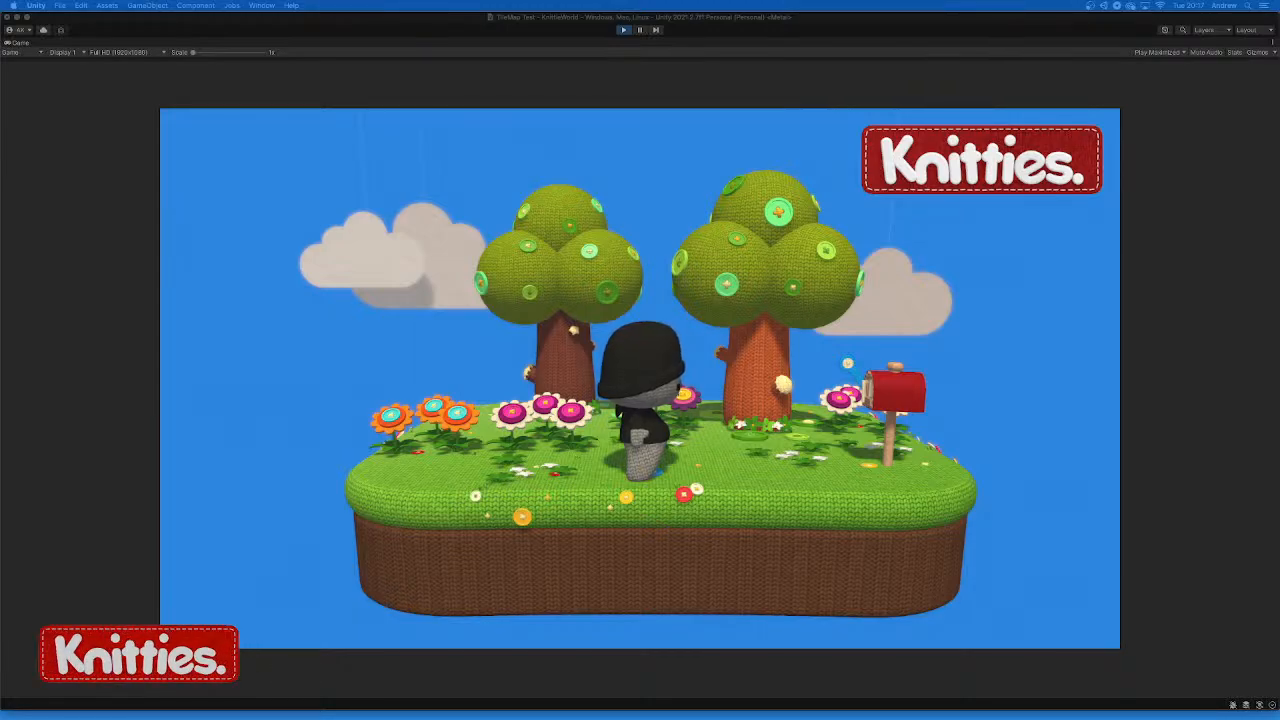
Walk the character through the purple and white-petalled flowers, behind the mailbox-side tree, and across to behind the orange flowers
key("s")
key("w")
key("a")
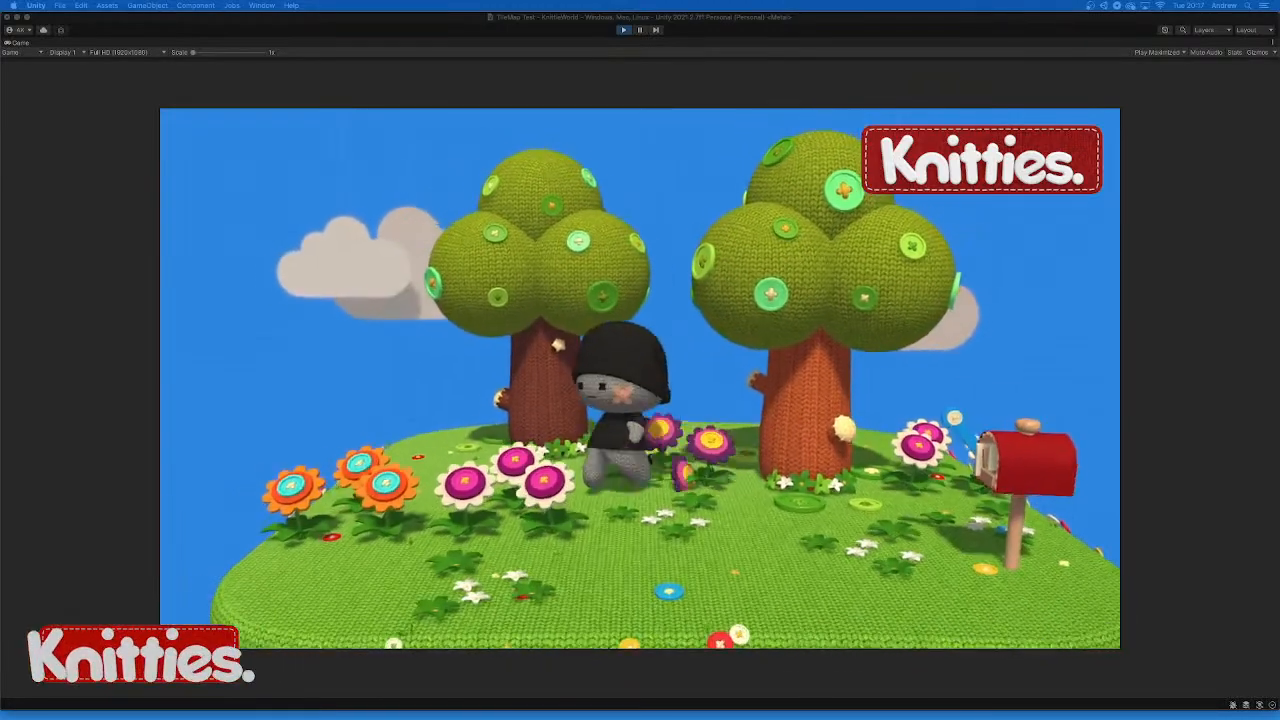
key("s")
key("a")
key("w")
key("s")
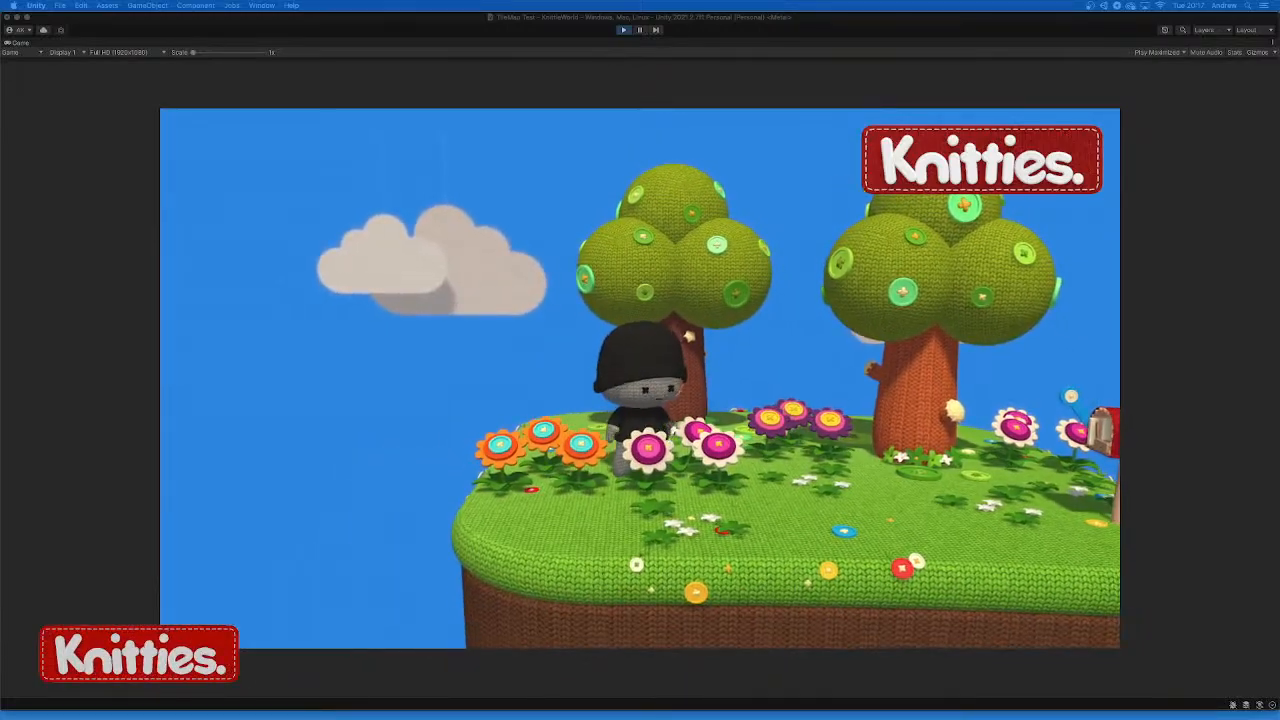
key("d")
key("w")
key("d")
key("s")
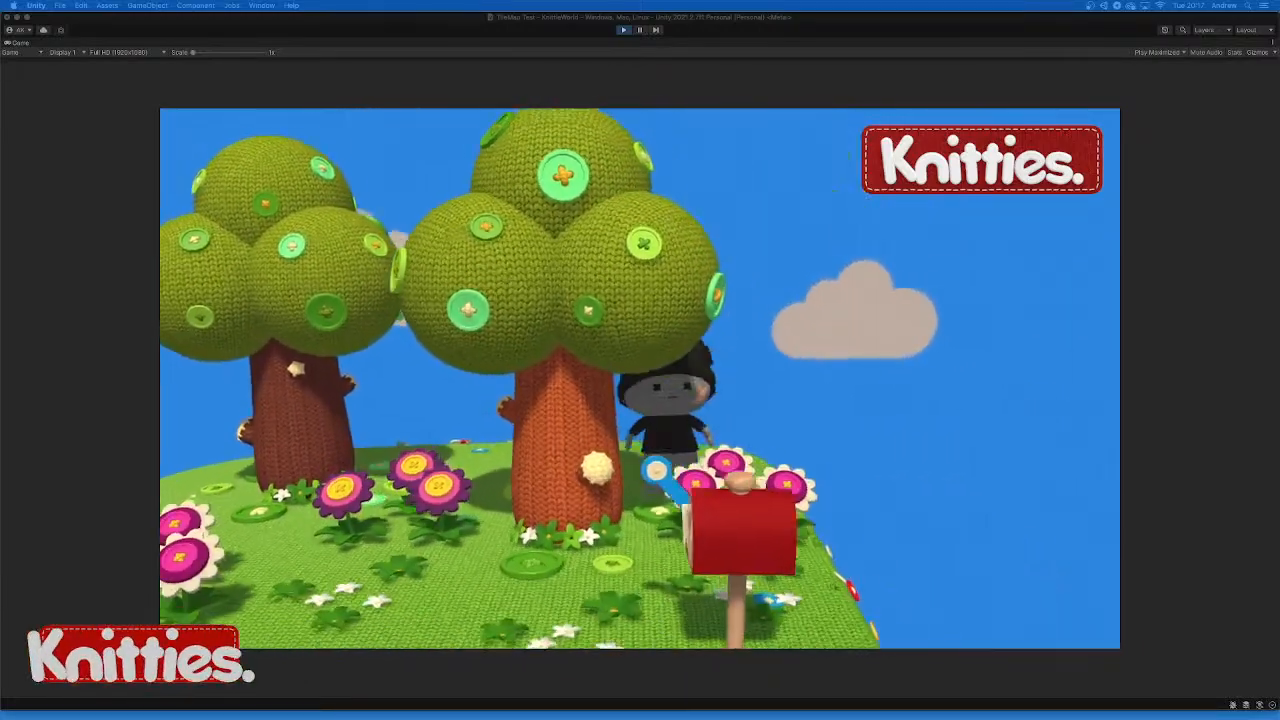
key("a")
key("w")
key("a")
key("s")
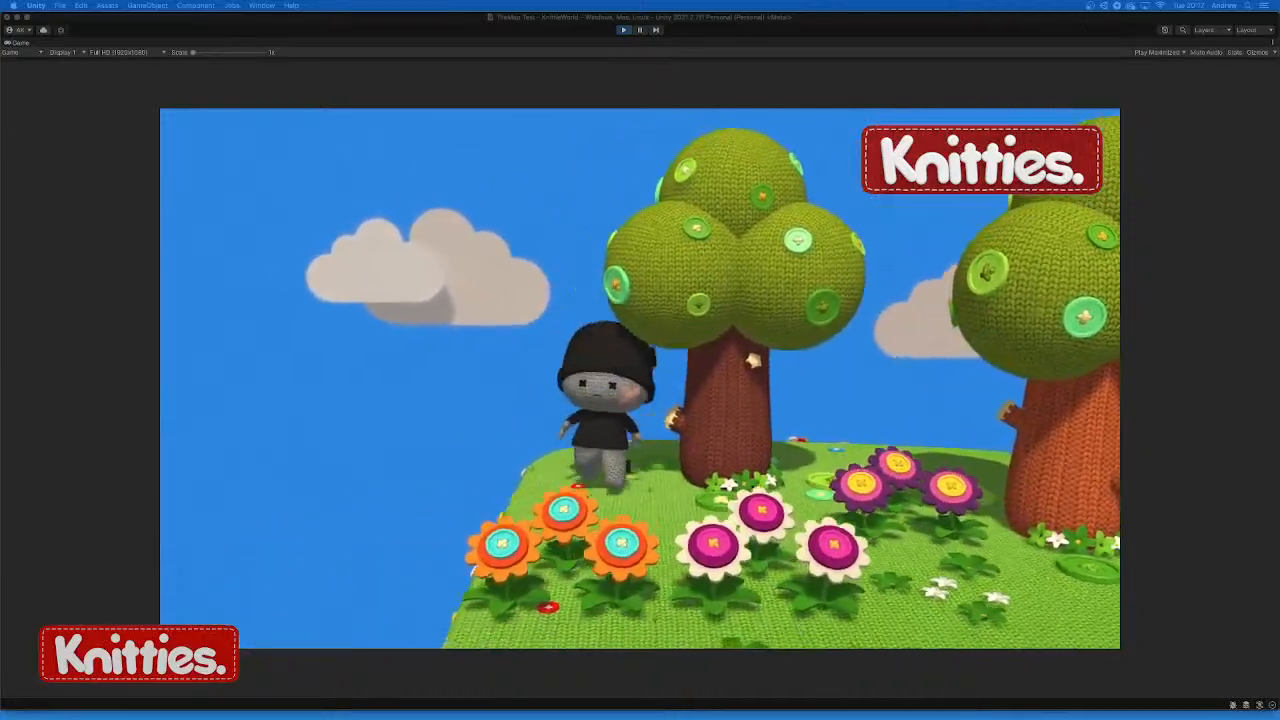
Walk the character repeatedly between the front of the island and the gap between the two trees
key("w")
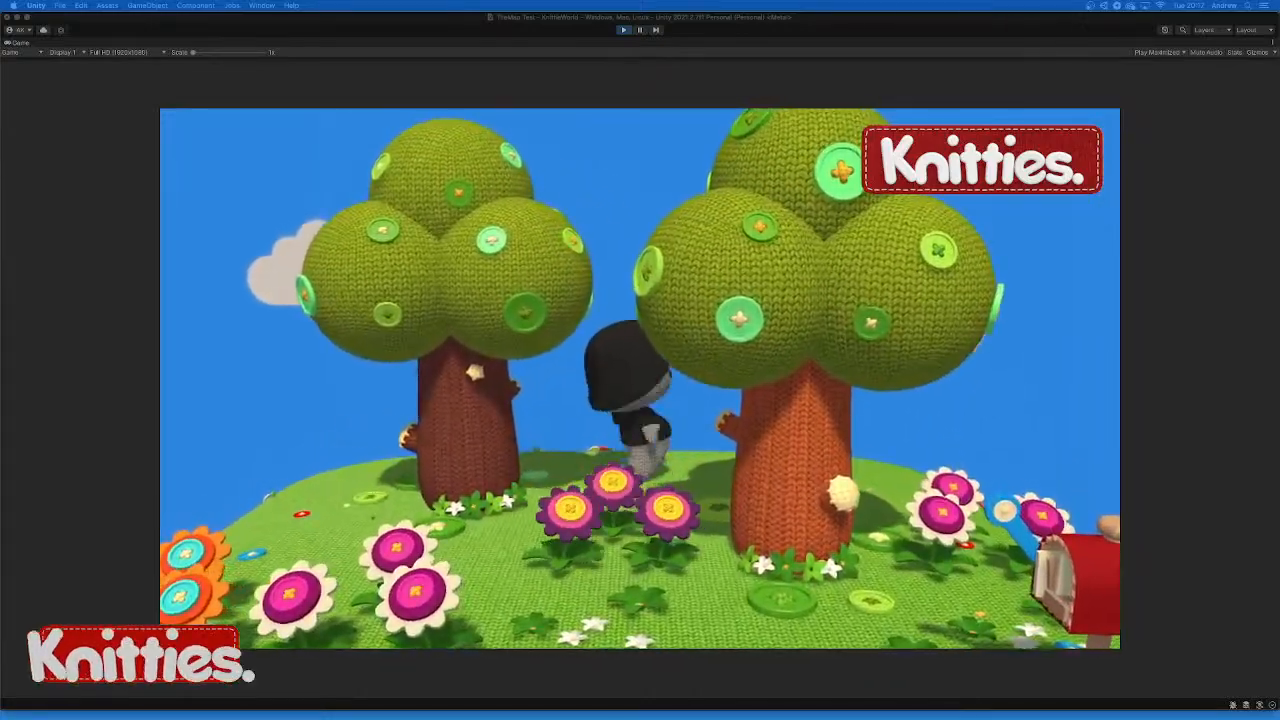
key("s")
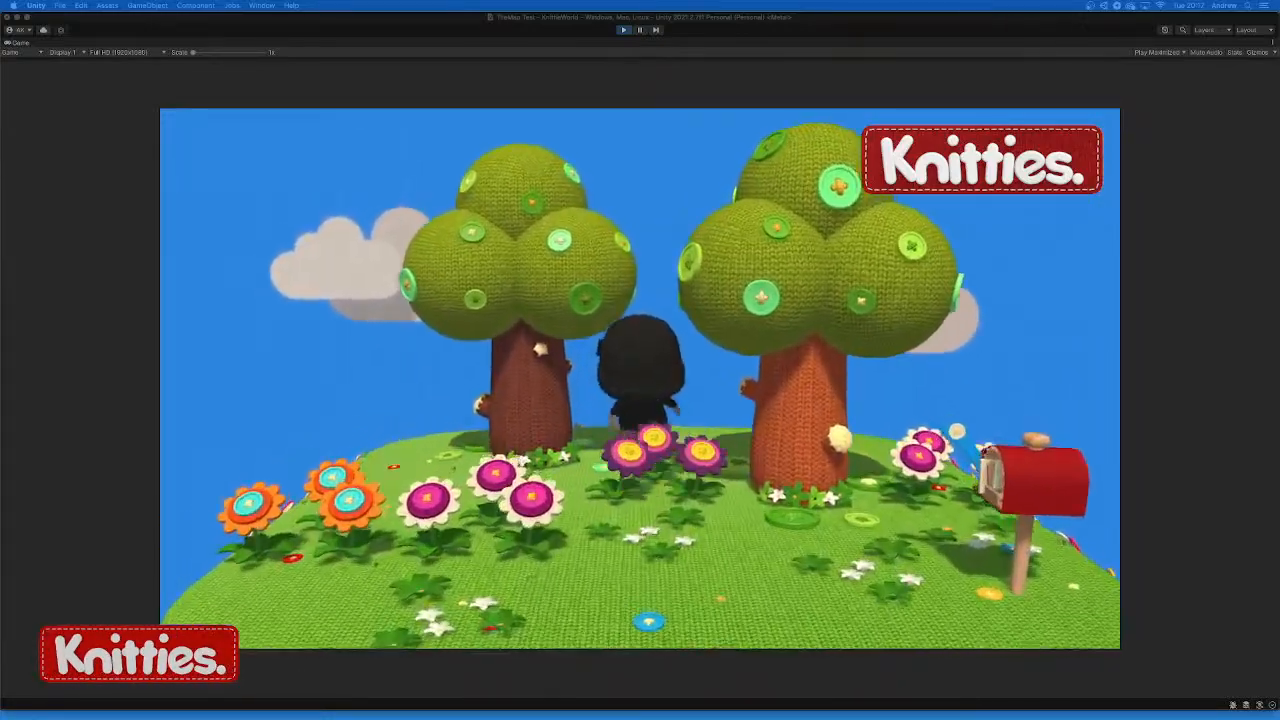
key("s")
key("w")
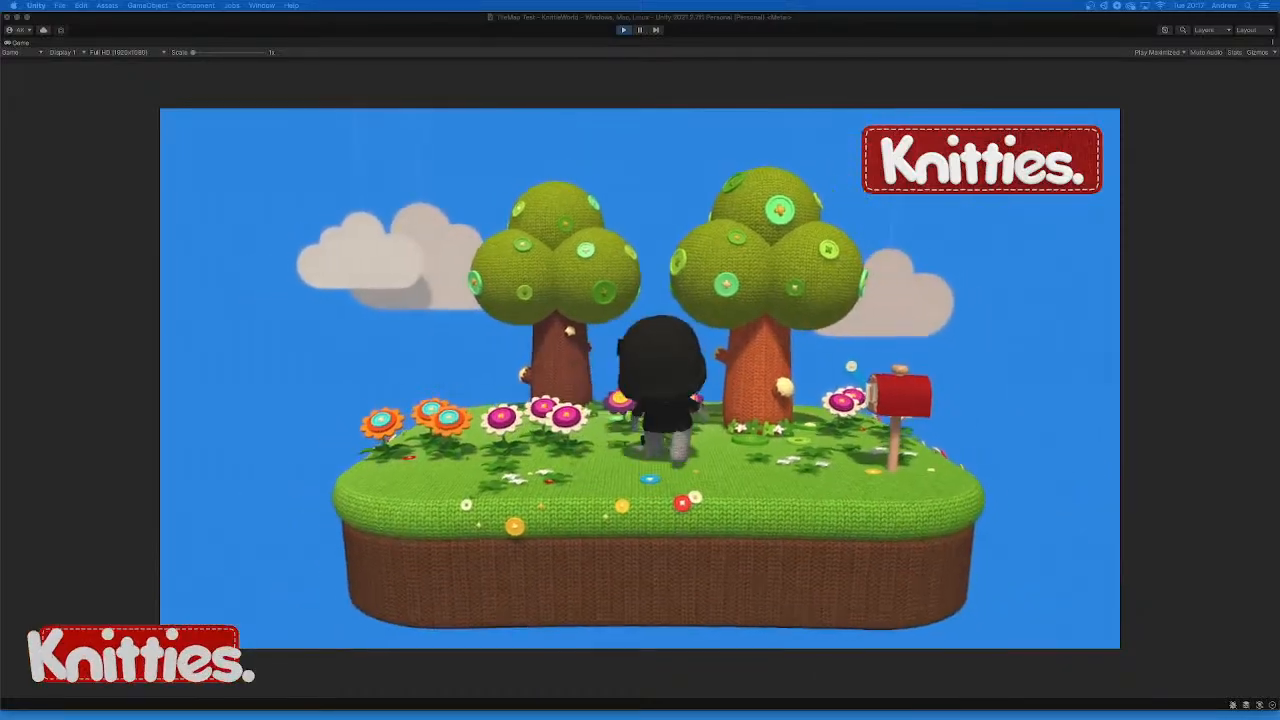
key("s")
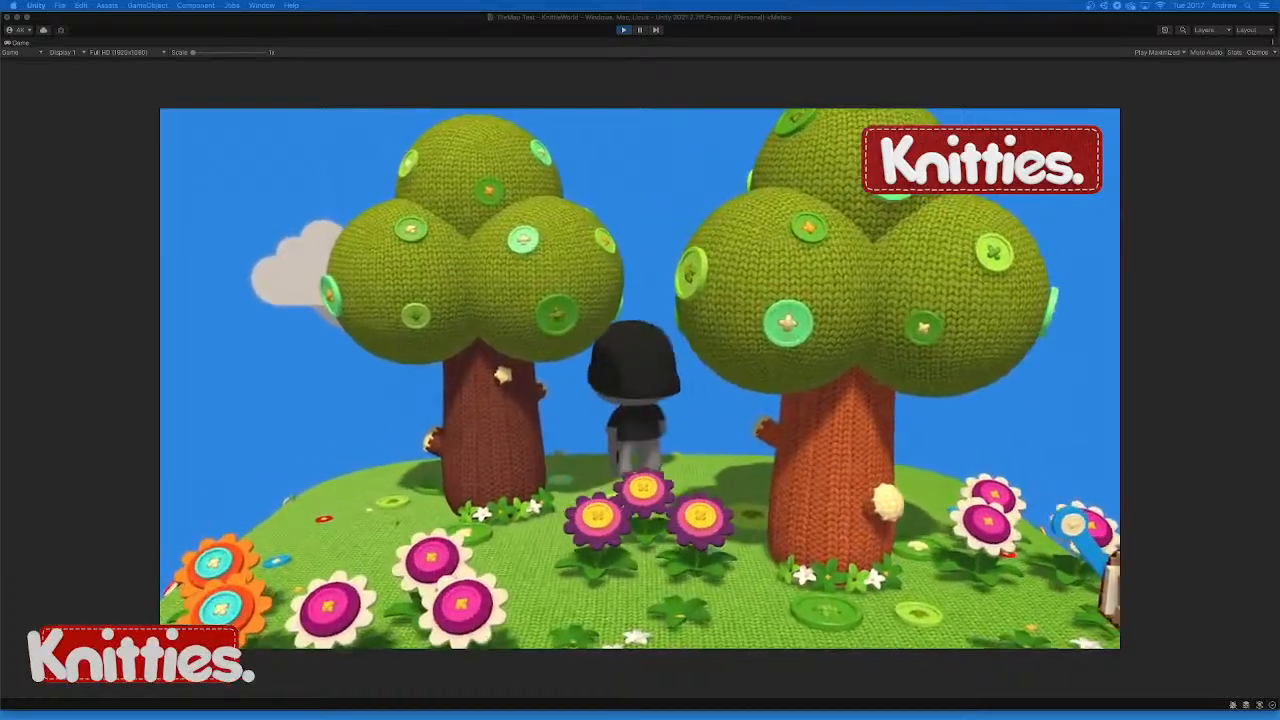
key("s")
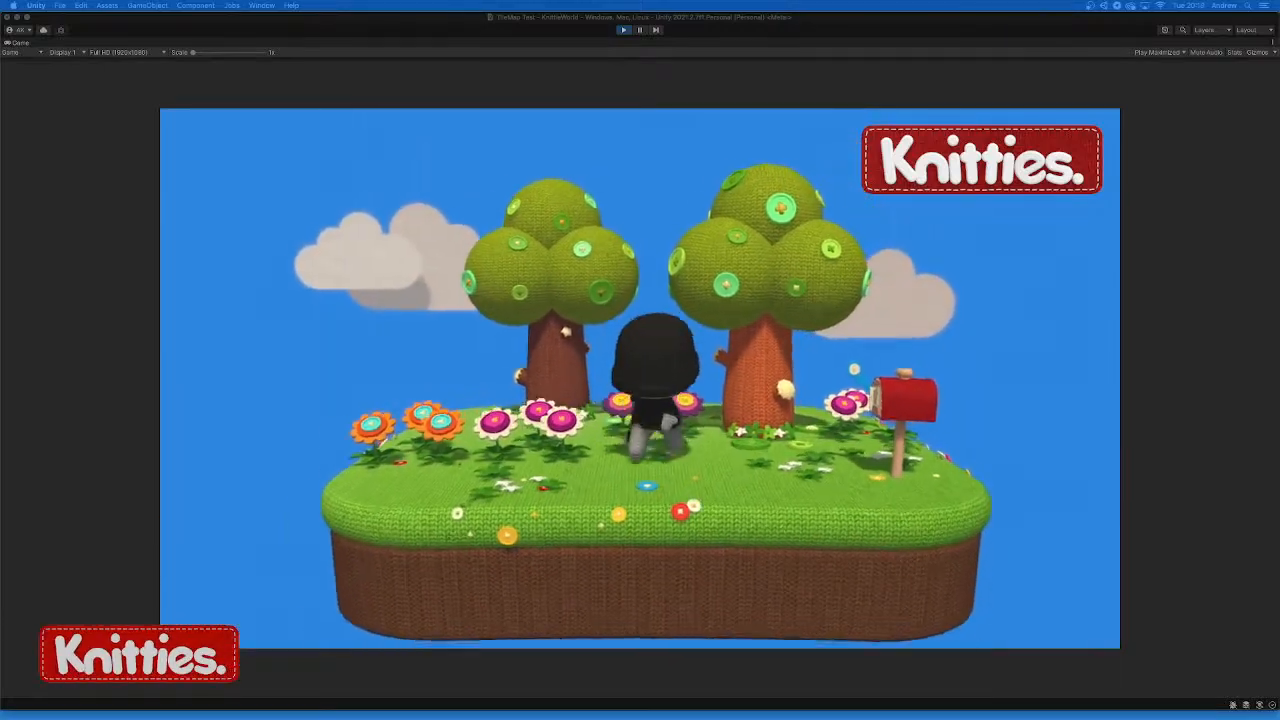
key("s")
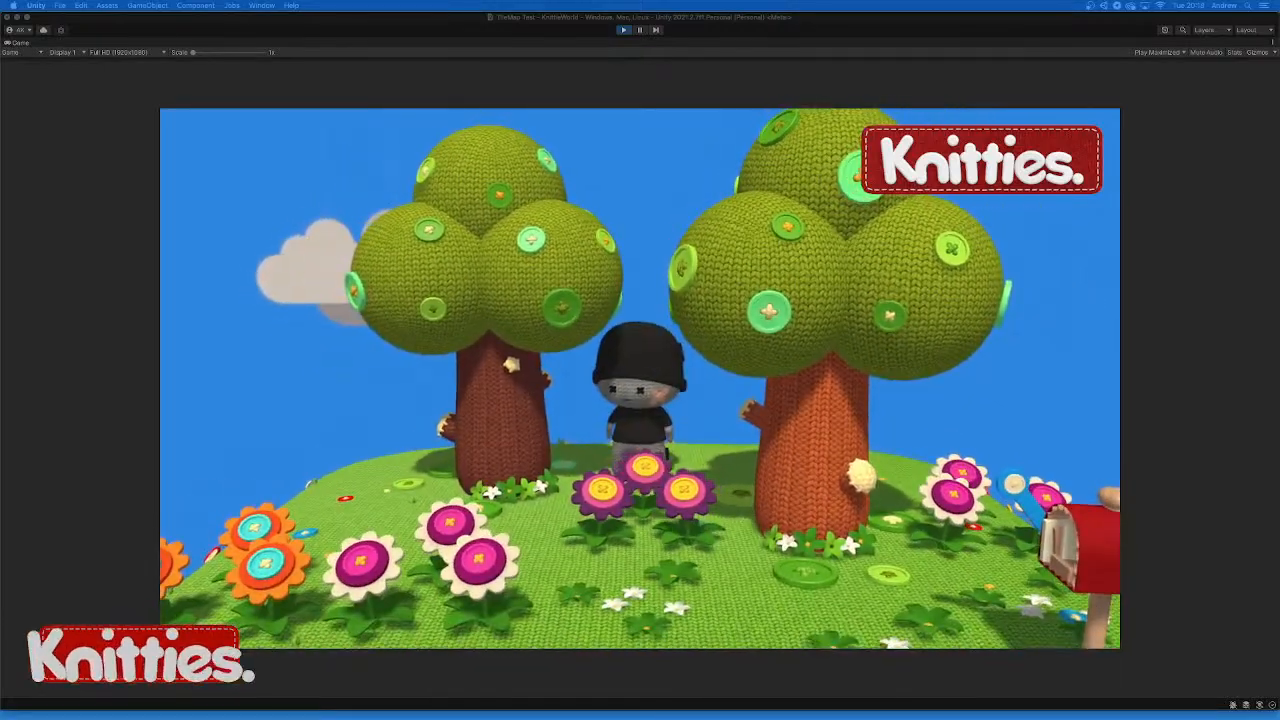
key("d")
key("w")
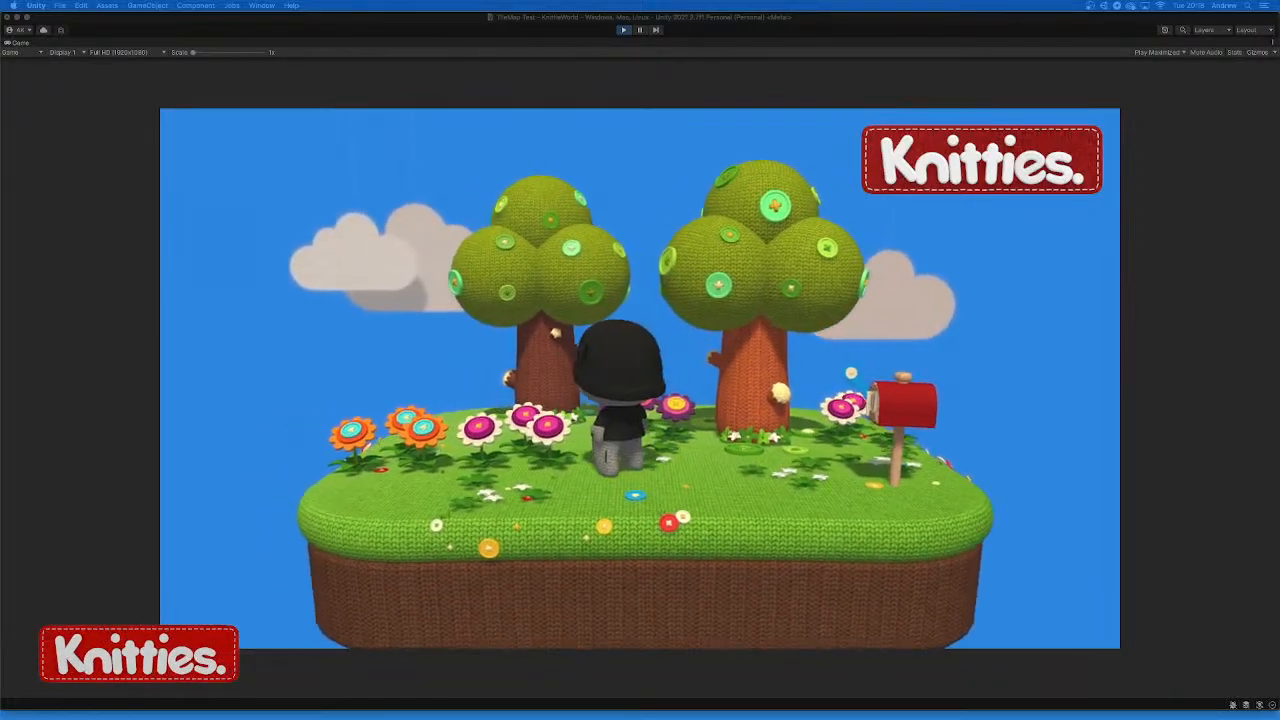
Walk the character repeatedly between the open front area and the spot behind the purple flowers, passing beside the white-petalled flowers
key("s")
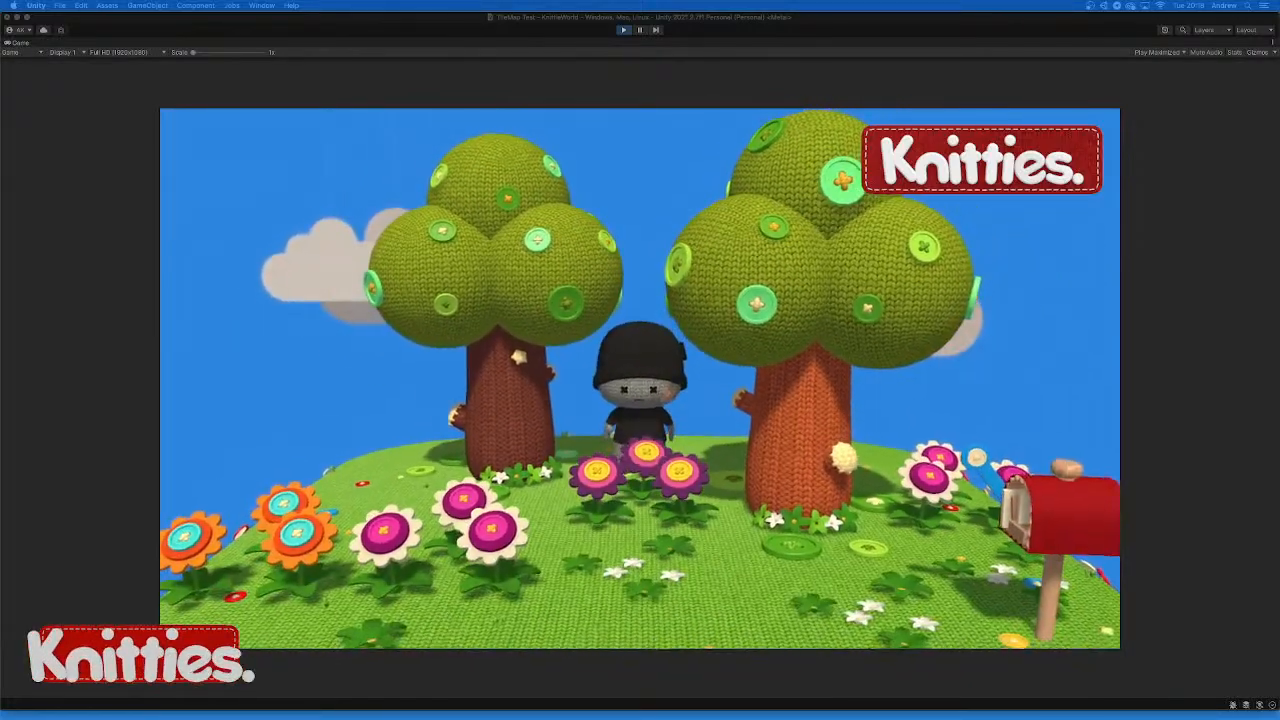
key("w")
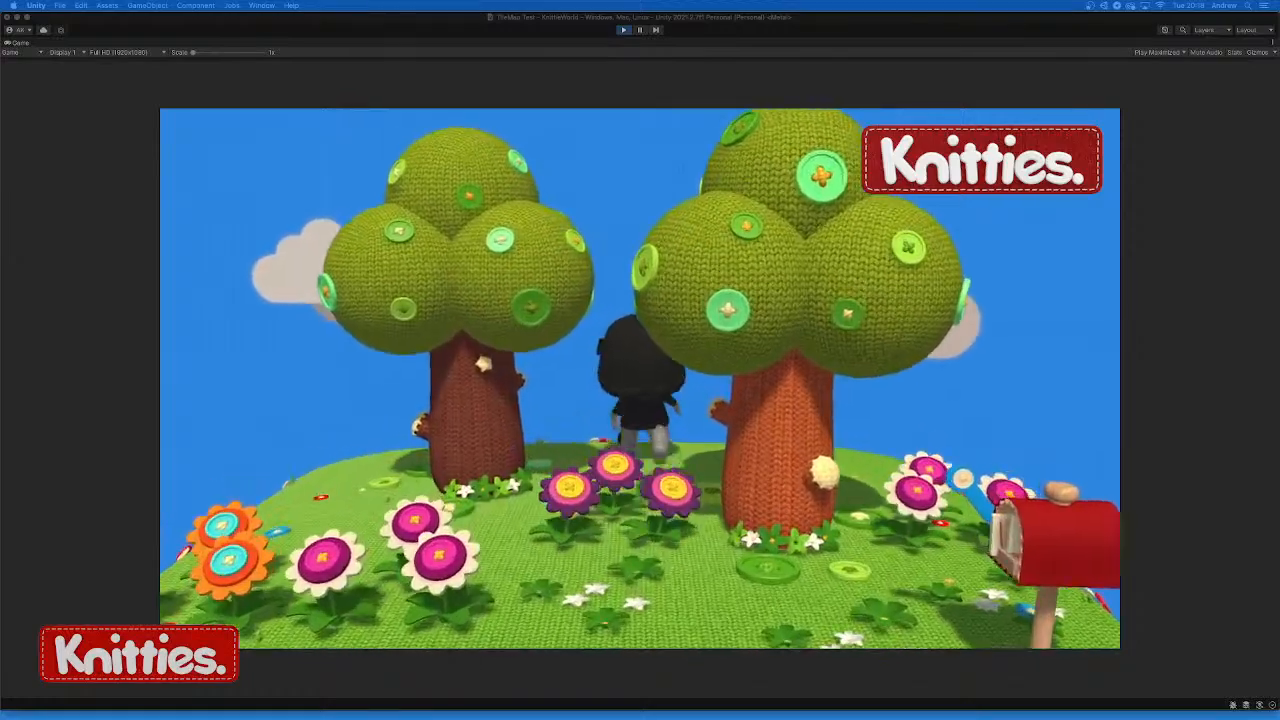
key("s")
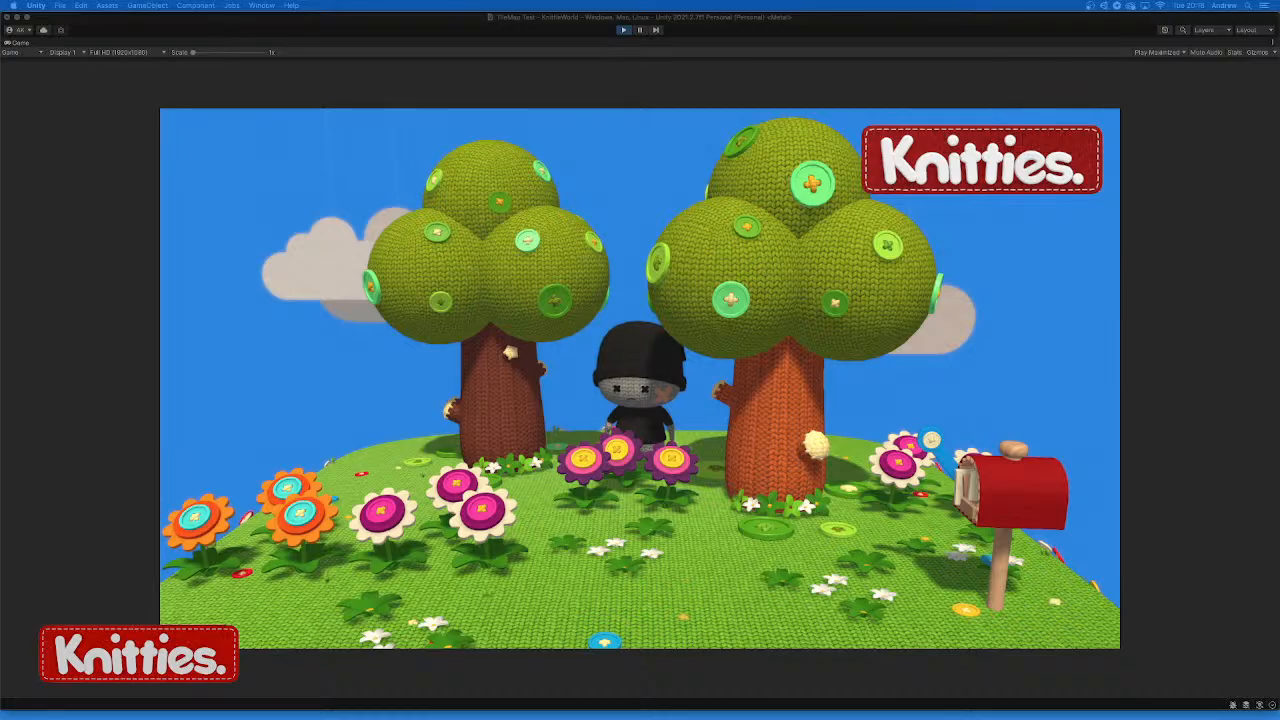
key("Down")
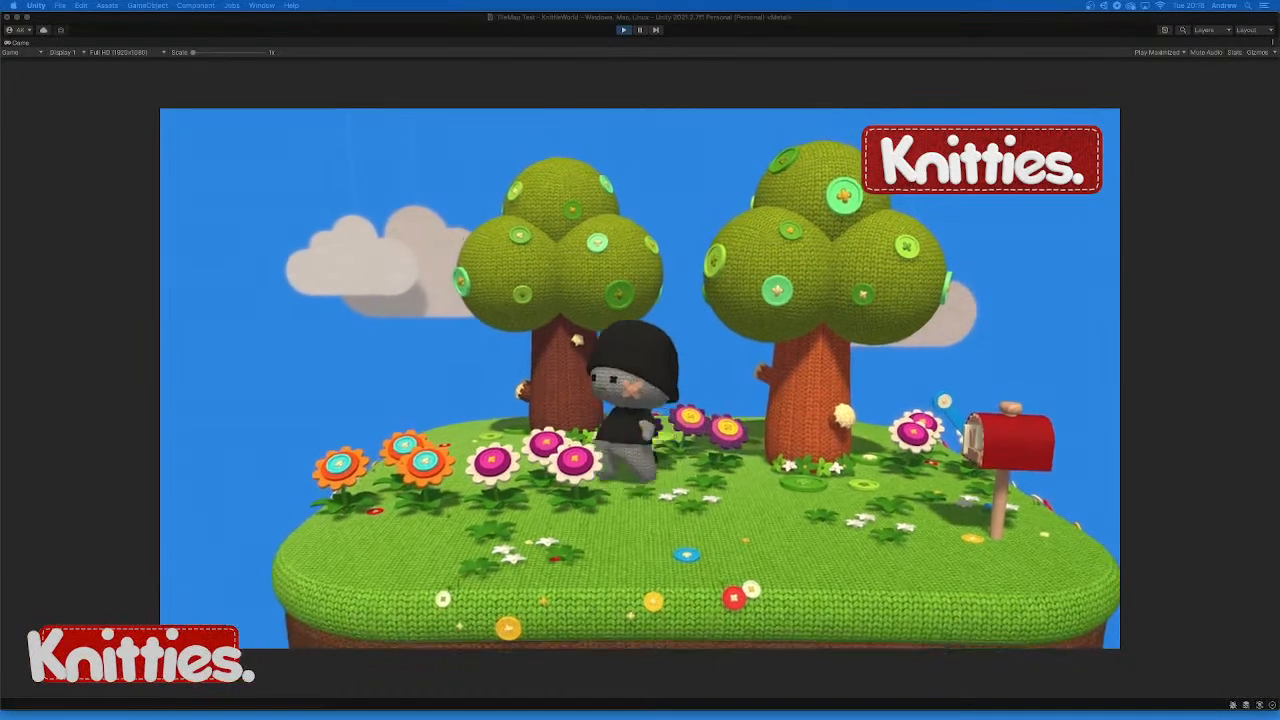
key("Right")
key("Up")
key("Down")
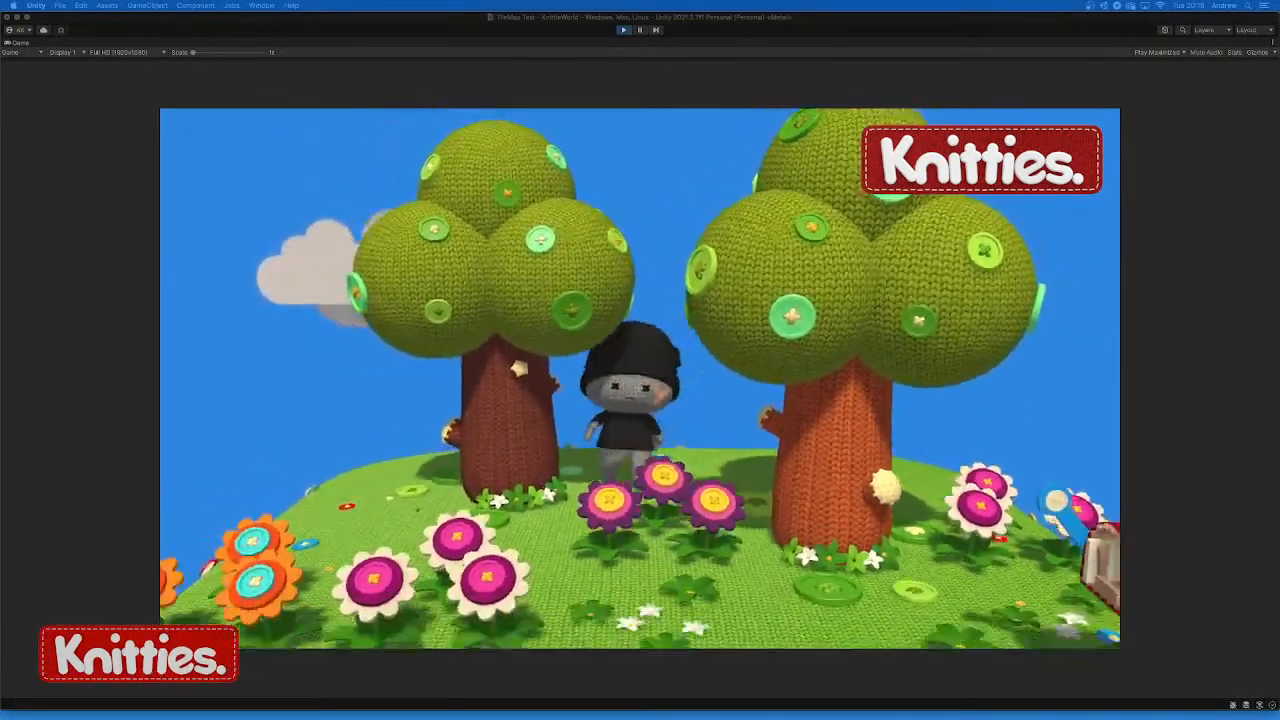
Walk the character deep into the gap between the trees and out to the front of the white-petalled flowers
key("Right")
key("Down")
key("Up")
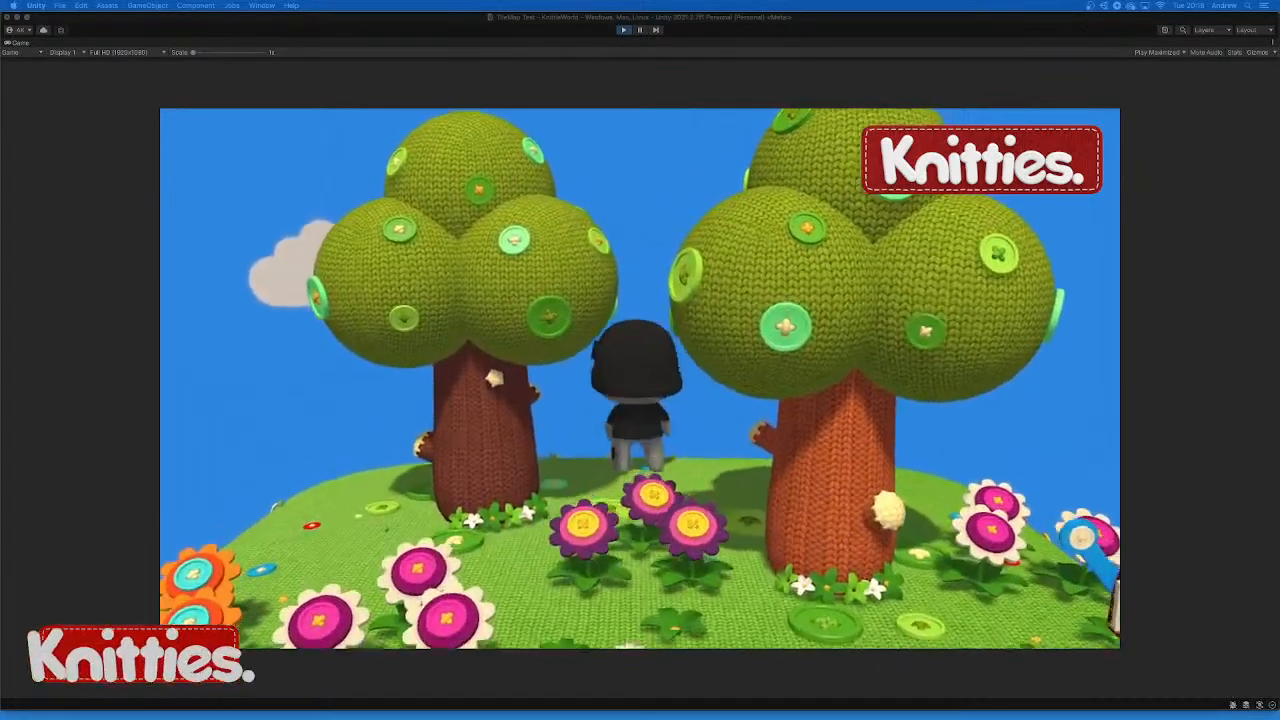
key("Down")
key("Up")
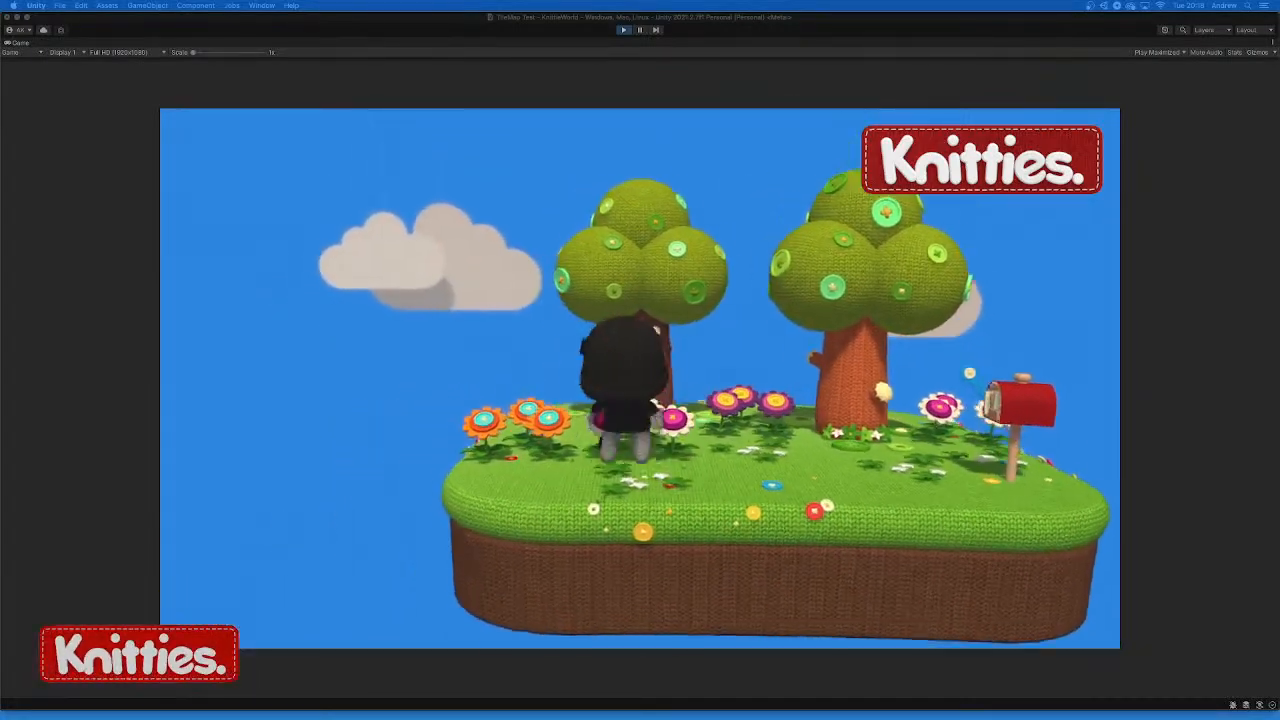
Test walking the character behind the tree nearest the orange flowers and back into the gap behind the purple flowers
key("Left")
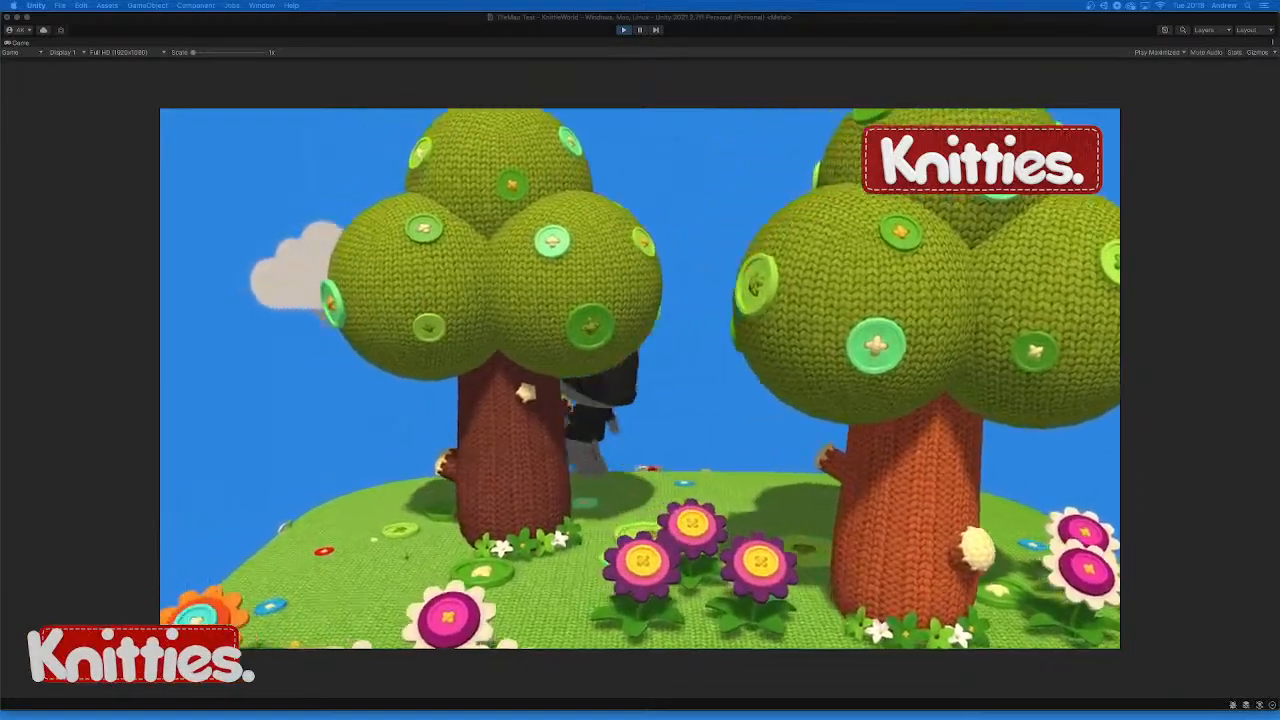
key("Down")
key("Right")
key("Right")
key("Up")
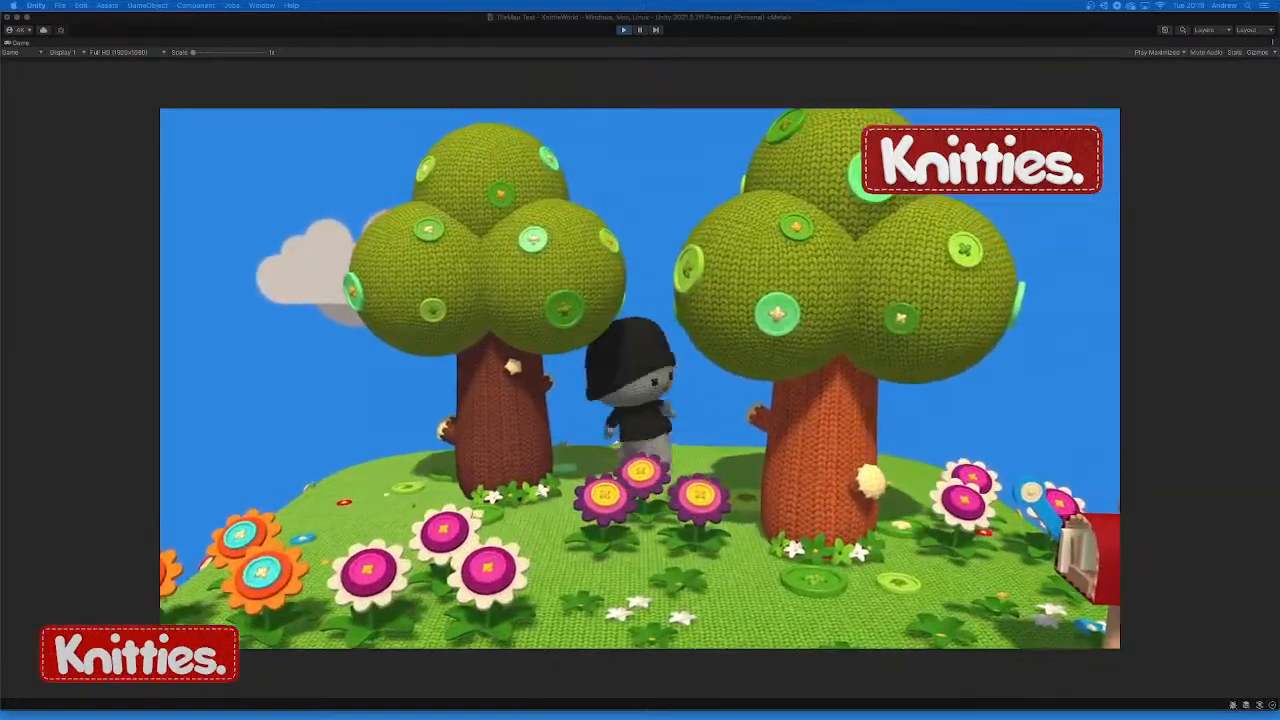
key("Down")
key("Up")
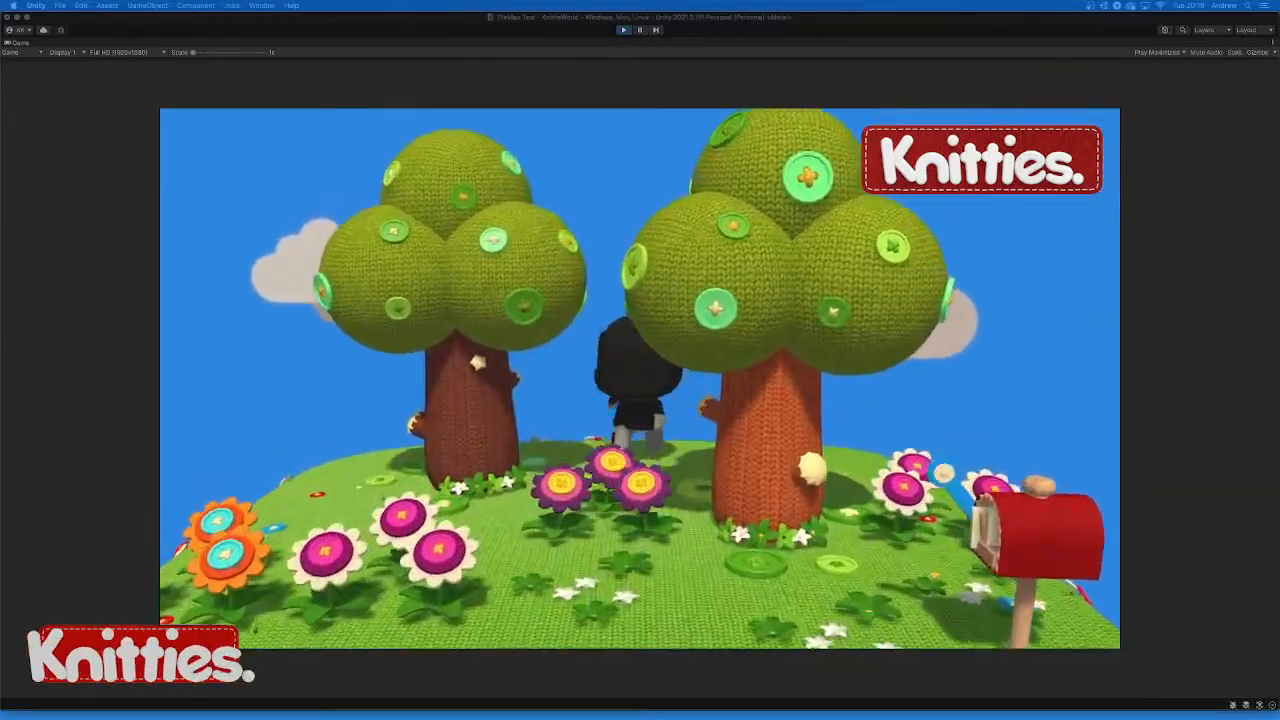
Walk the character past the darker-trunked tree to the centre front of the island and back behind the purple flowers
key("Down")
key("Left")
key("Left")
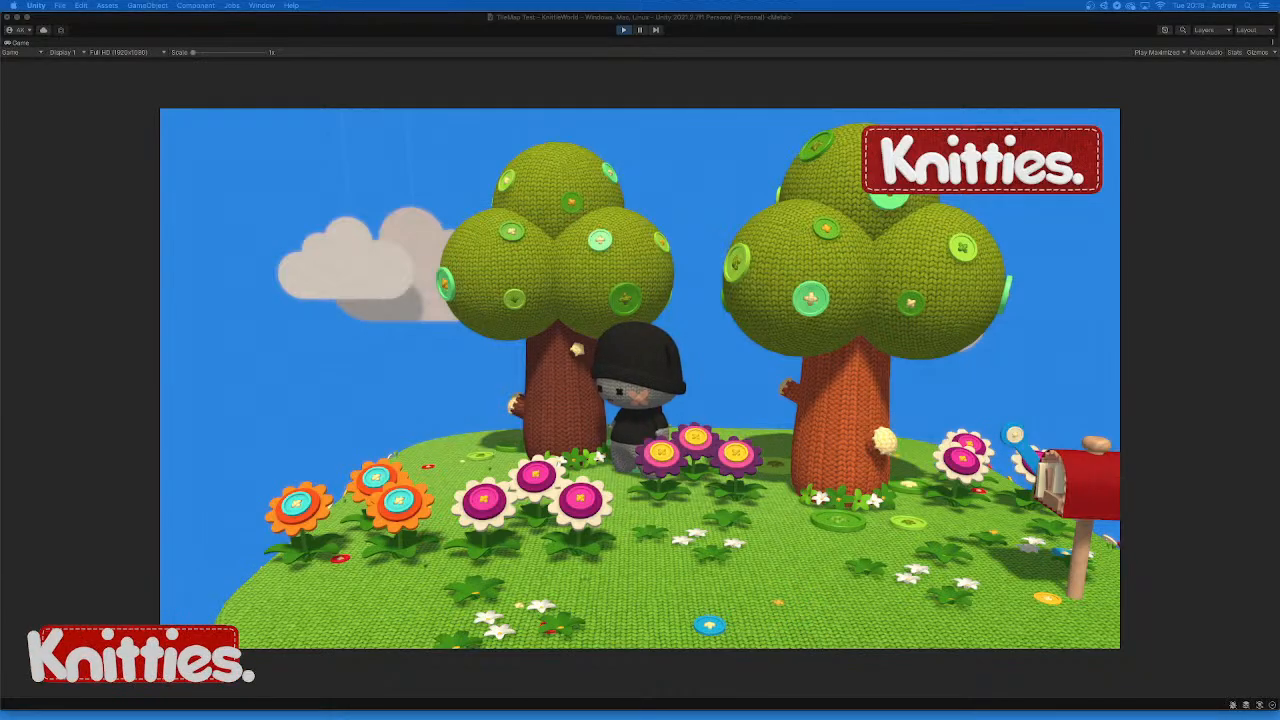
key("Down")
key("Right")
key("Down")
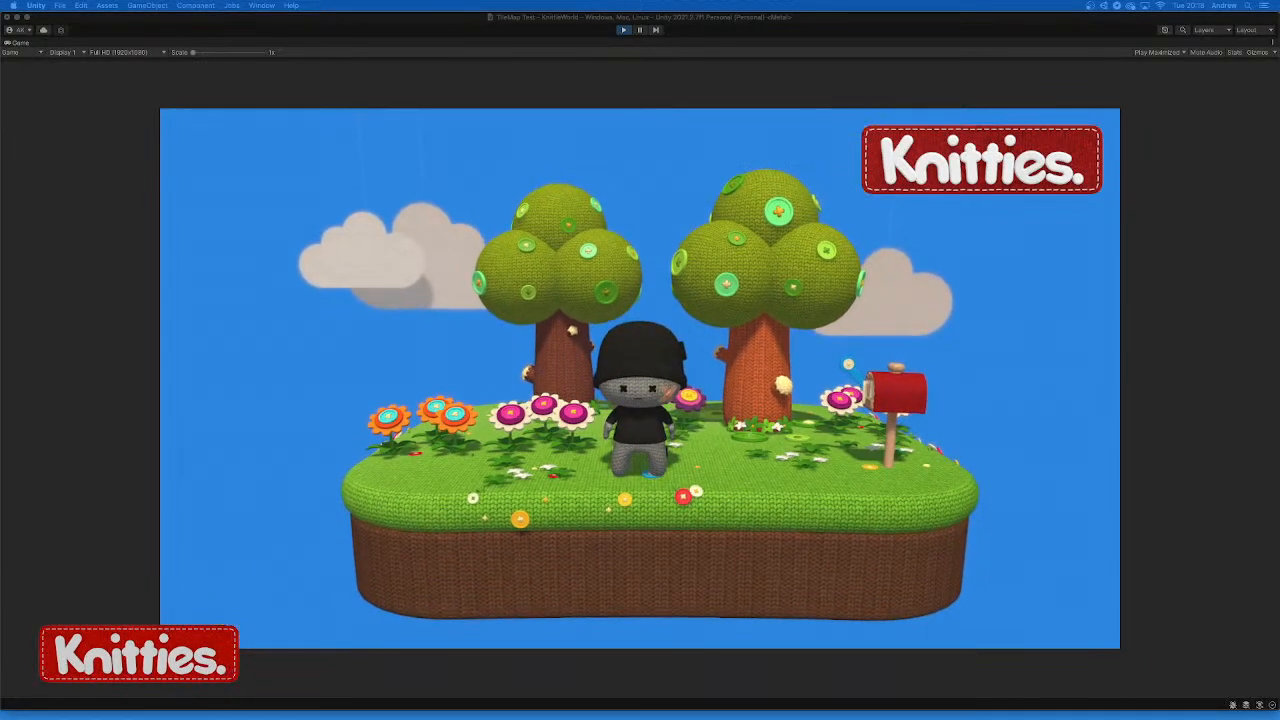
key("Up")
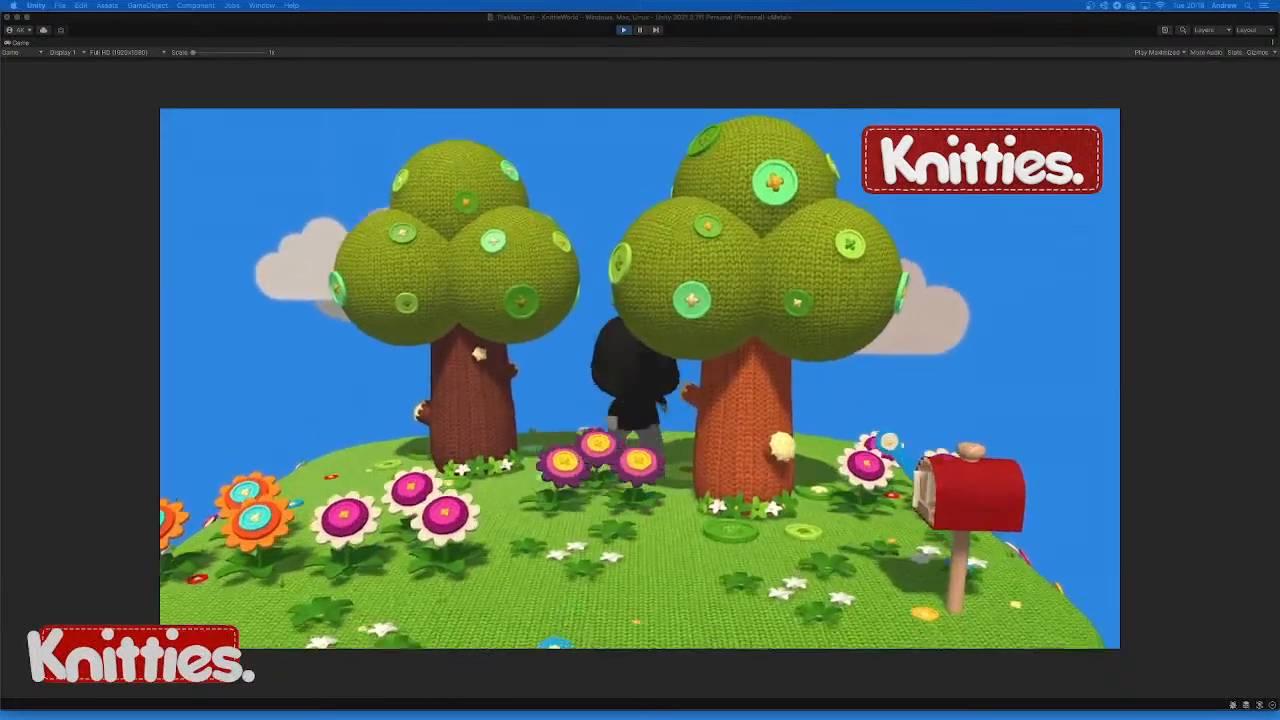
Walk the character through the white-petalled flowers to the island's side edge behind the orange flowers
key("Left")
key("Down")
key("Left")
key("Up")
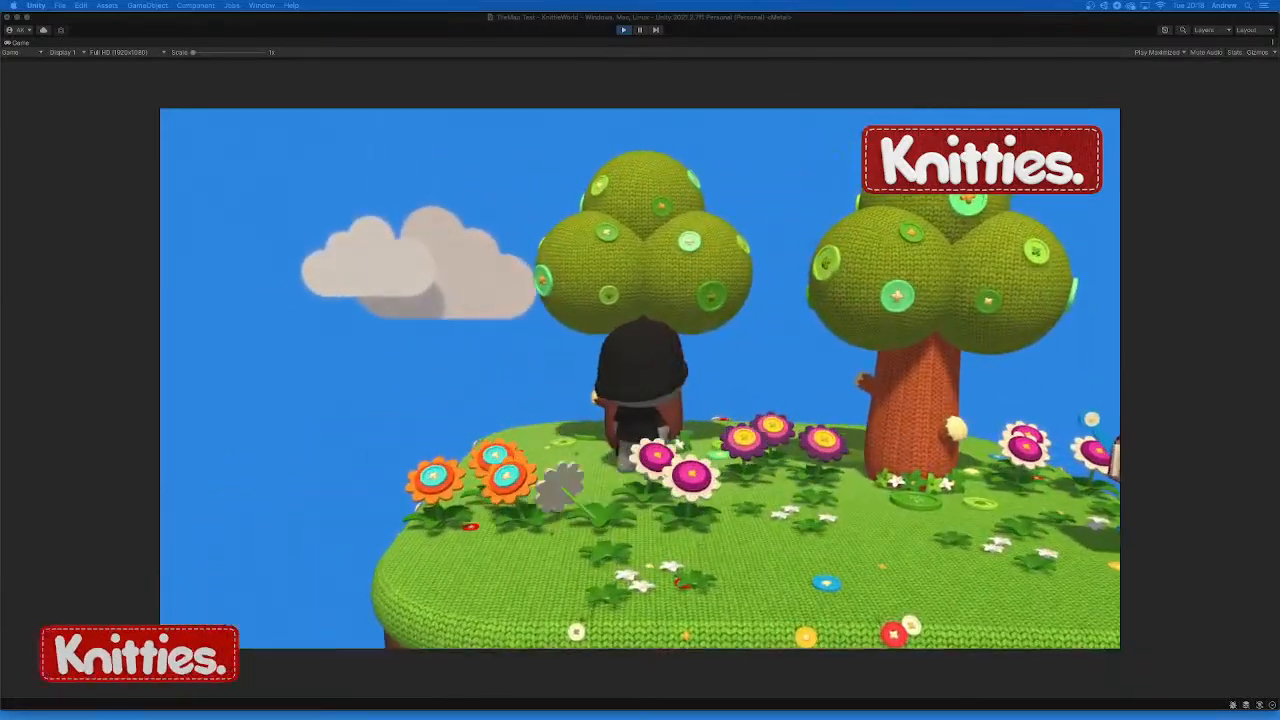
key("Right")
key("Left")
key("Down")
key("Up")
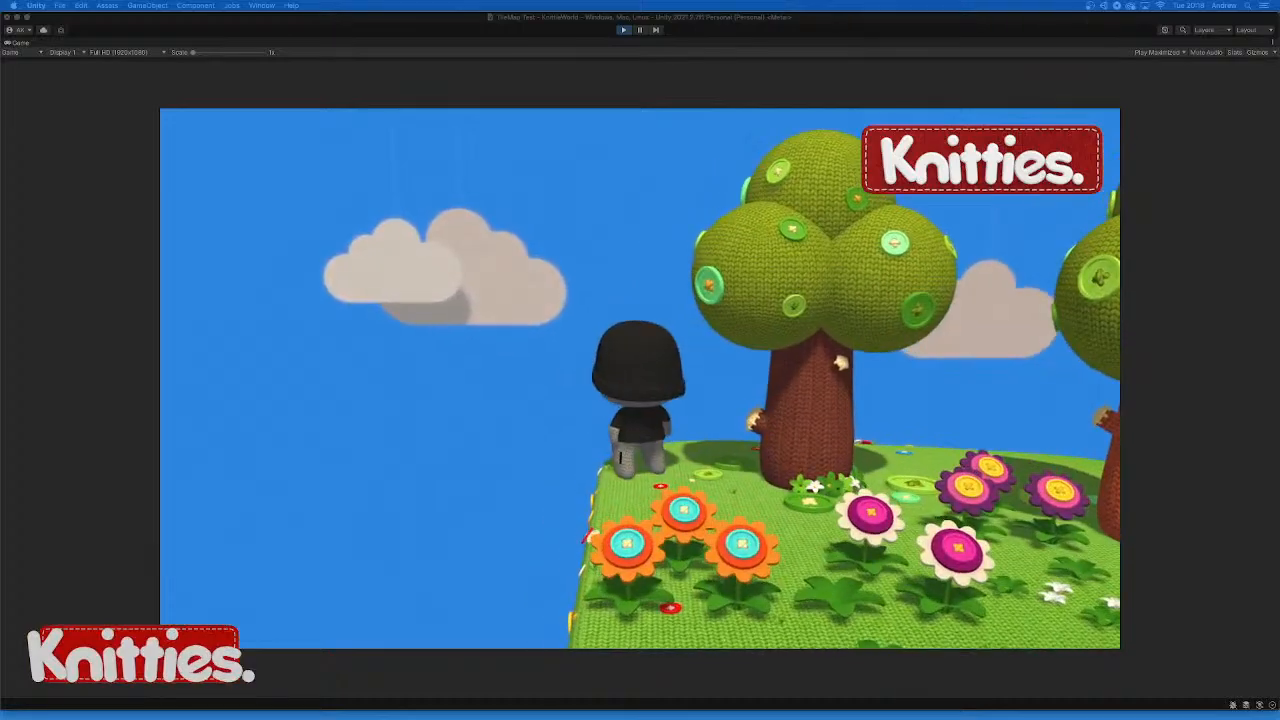
Walk the character from the orange flowers across to the gap between the trees and out to the front of the island
key("Right")
key("Down")
key("Up")
key("Right")
key("Up")
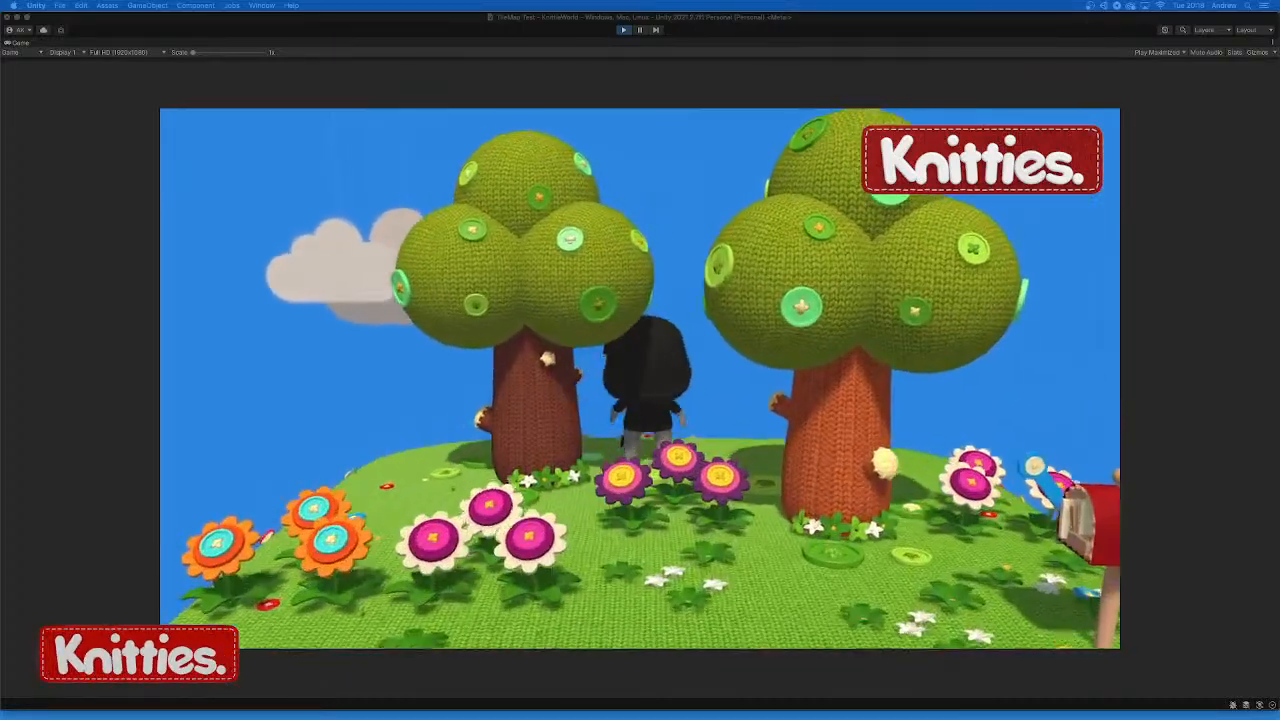
key("Right")
key("Down")
key("Left")
key("Down")
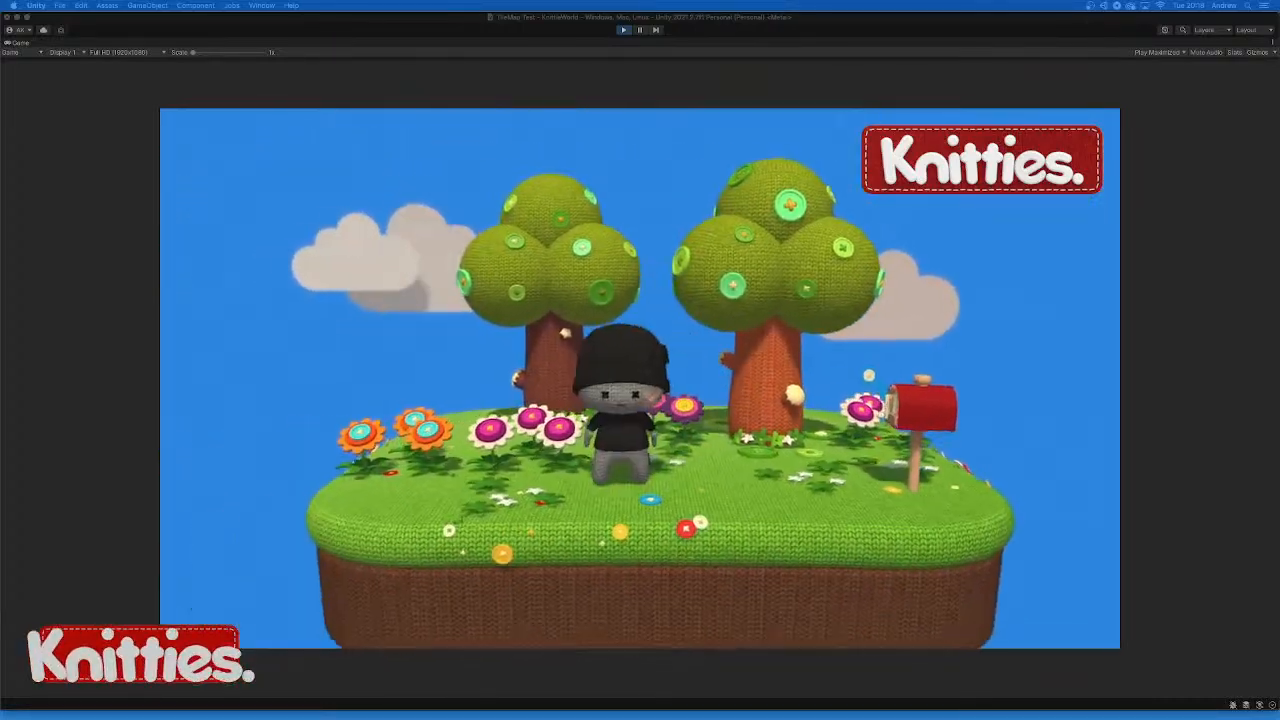
Walk the character into the white-petalled flowers, around behind the orange flowers, and back to the front
key("Left")
key("Up")
key("Right")
key("Down")
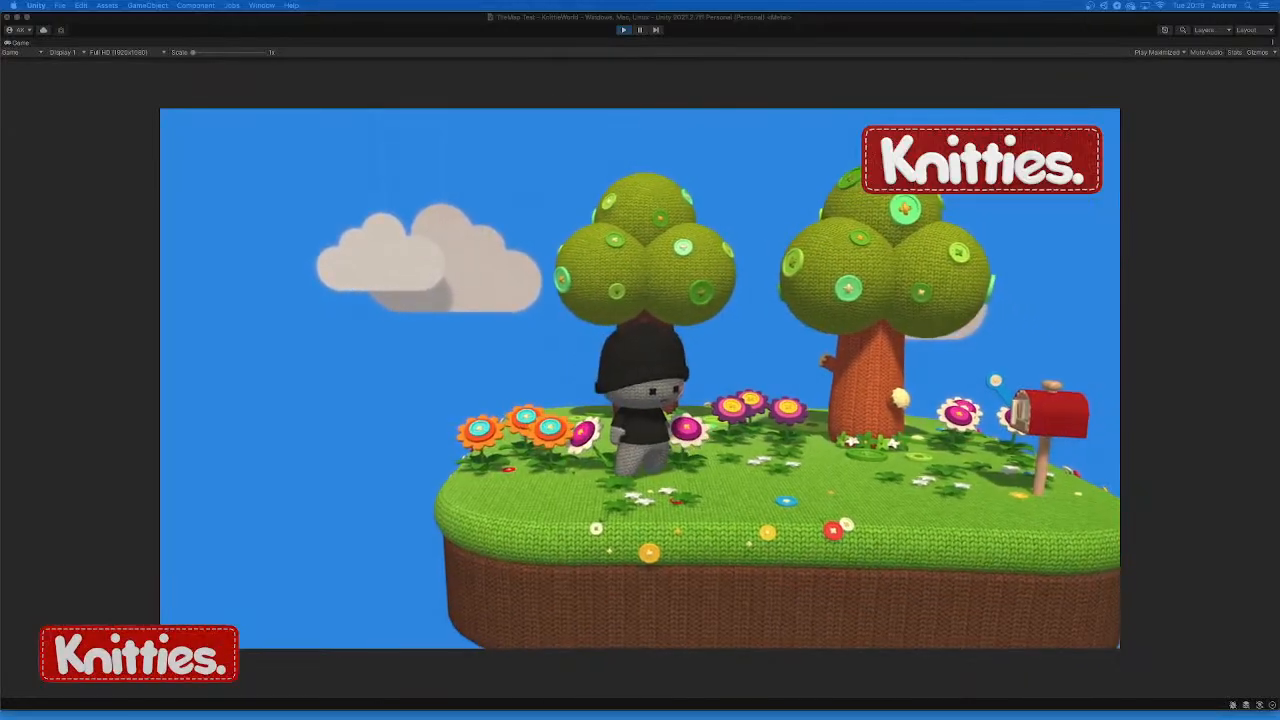
key("Up")
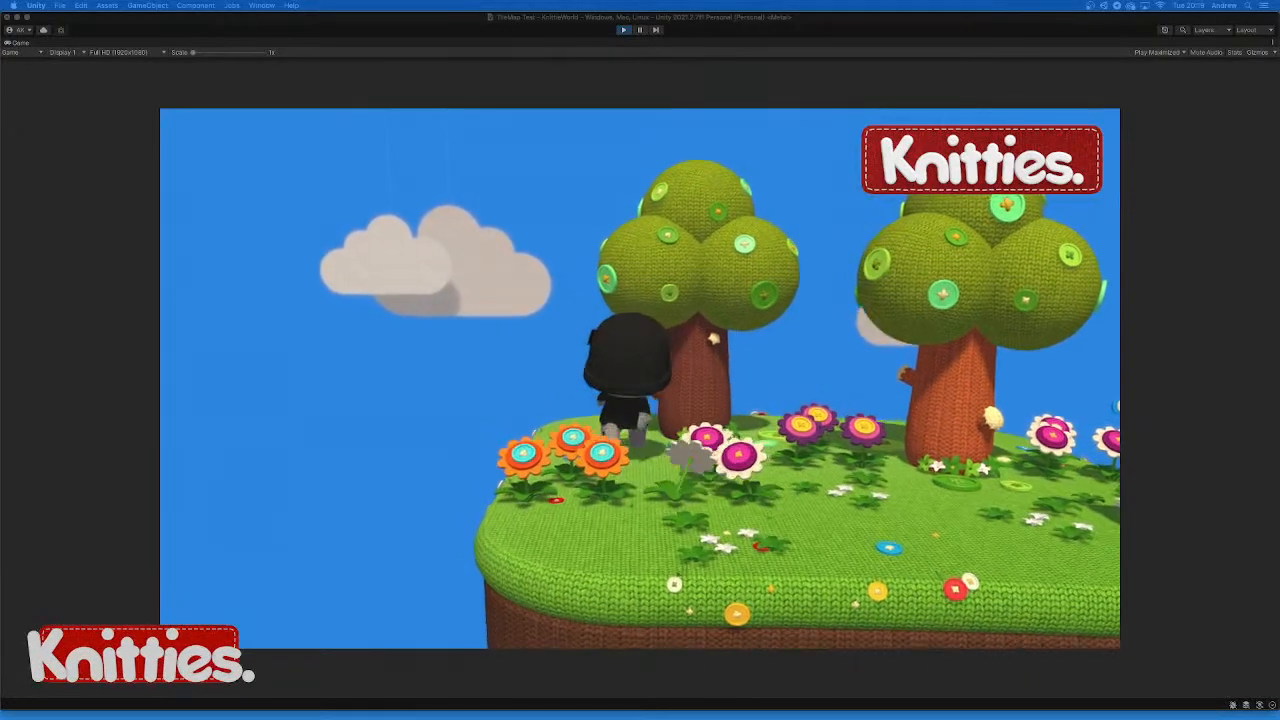
key("Down")
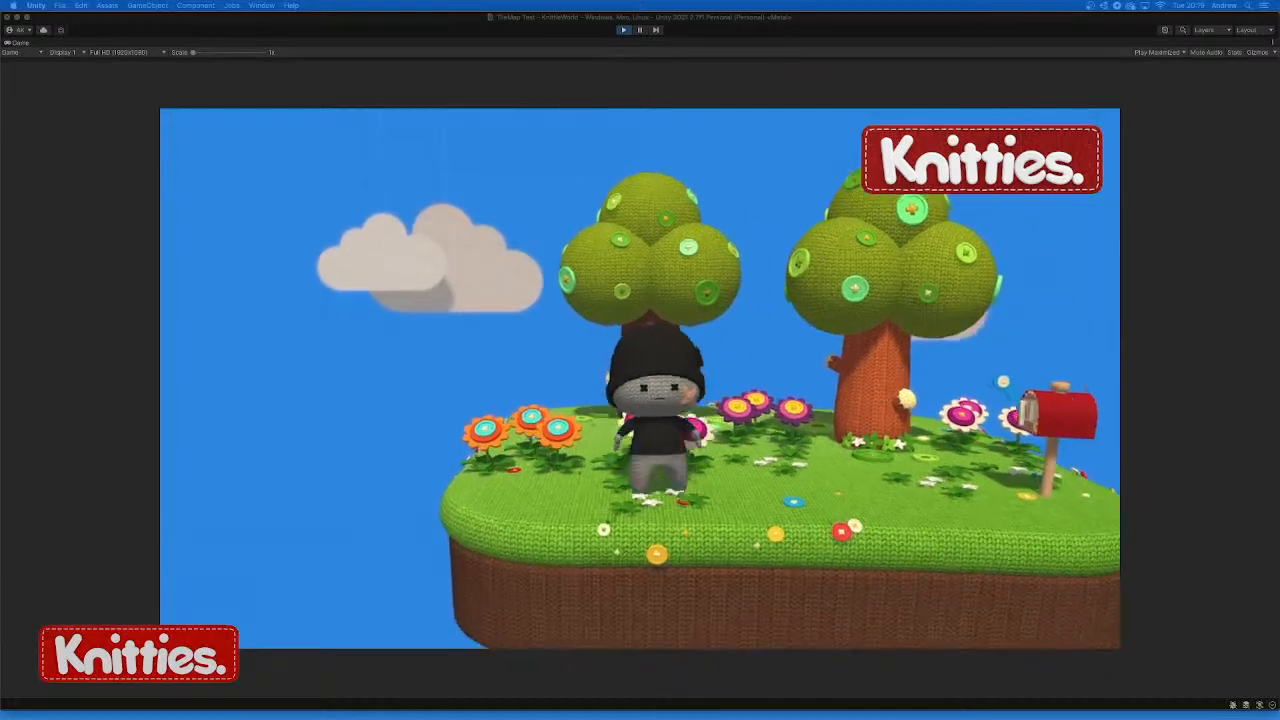
Walk the character from behind the white-petalled flowers around the back of the orange flowers to the side edge
key("Down")
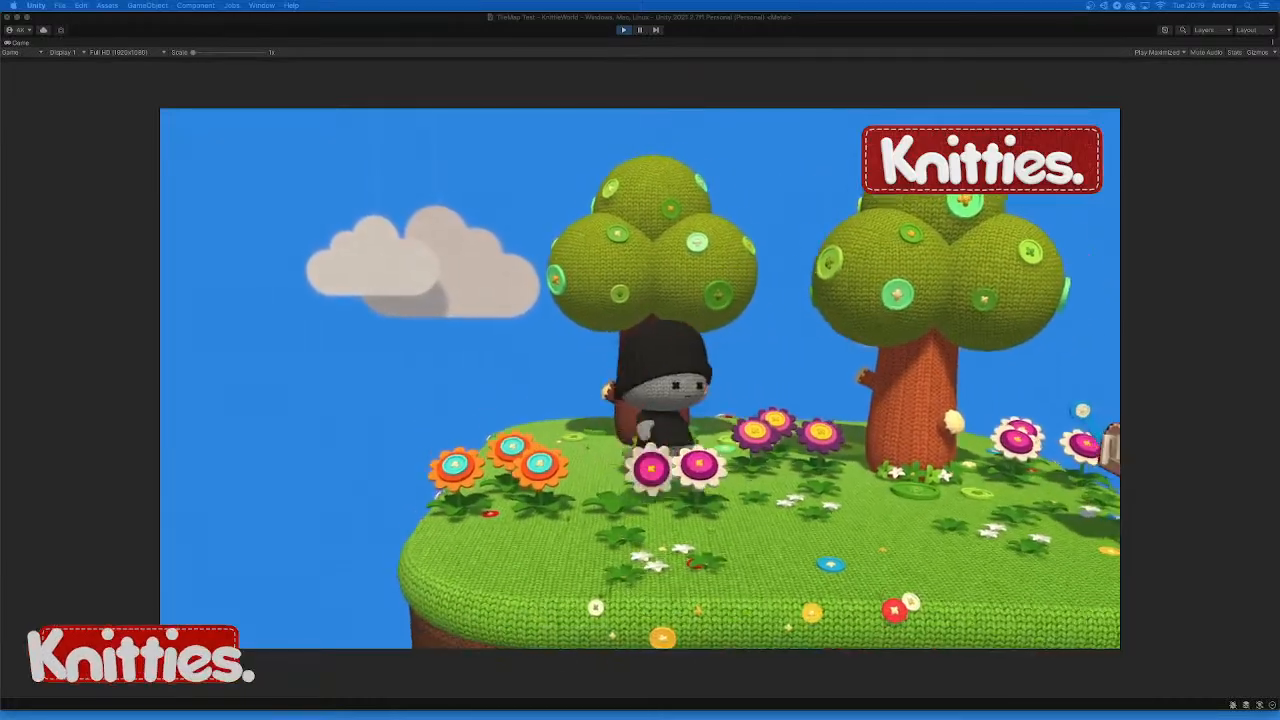
key("Up")
key("Down")
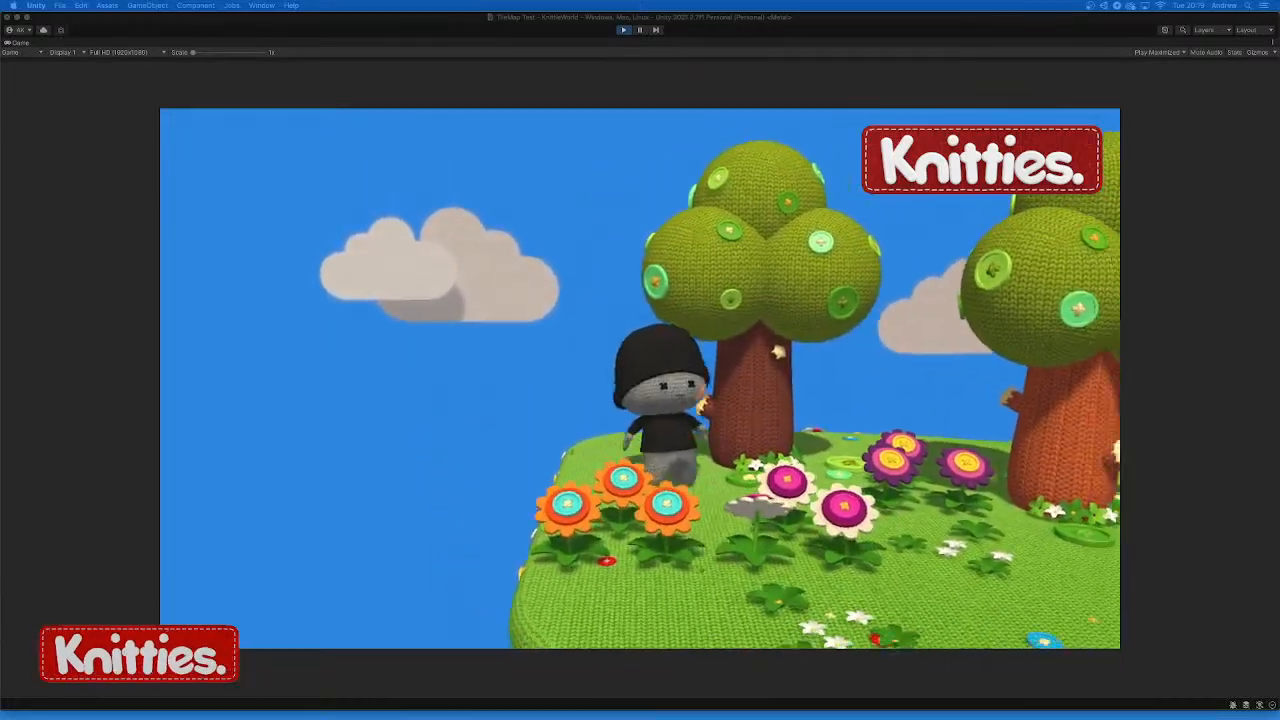
key("Right")
key("Left")
key("Up")
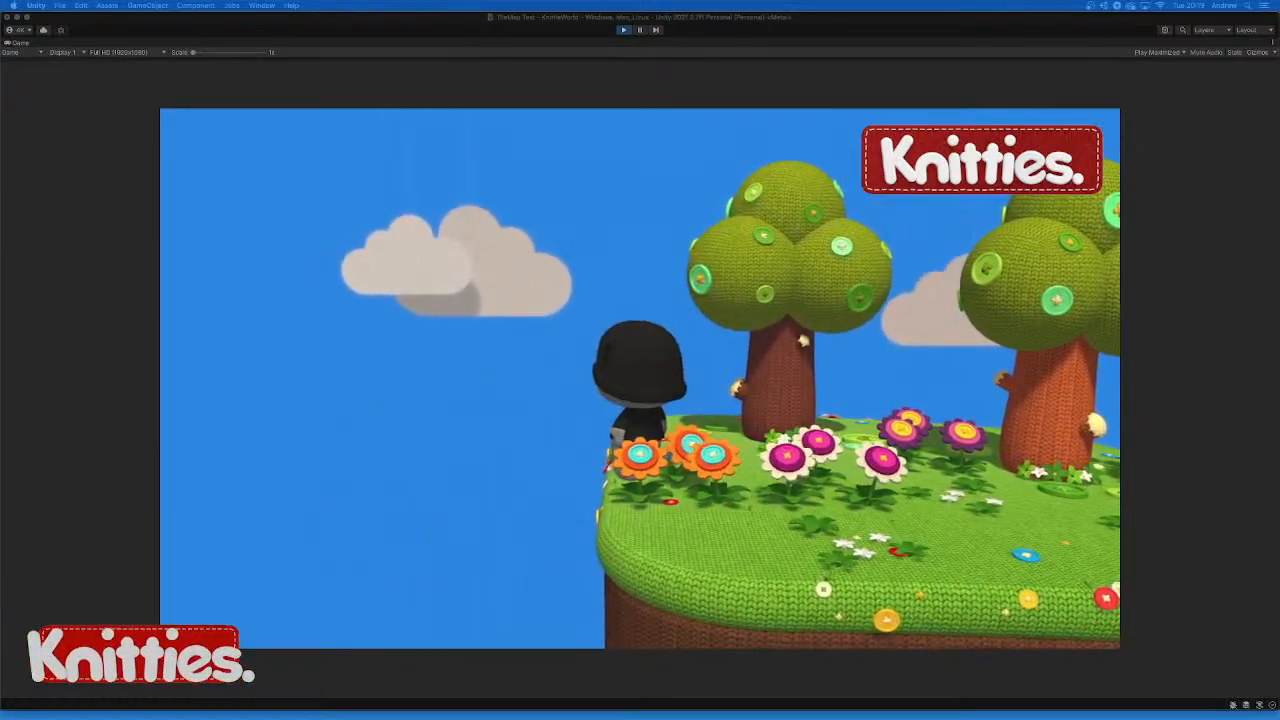
Walk the character across the island to behind the mailbox-side tree and return to the open front area
key("Right")
key("Up")
key("Right")
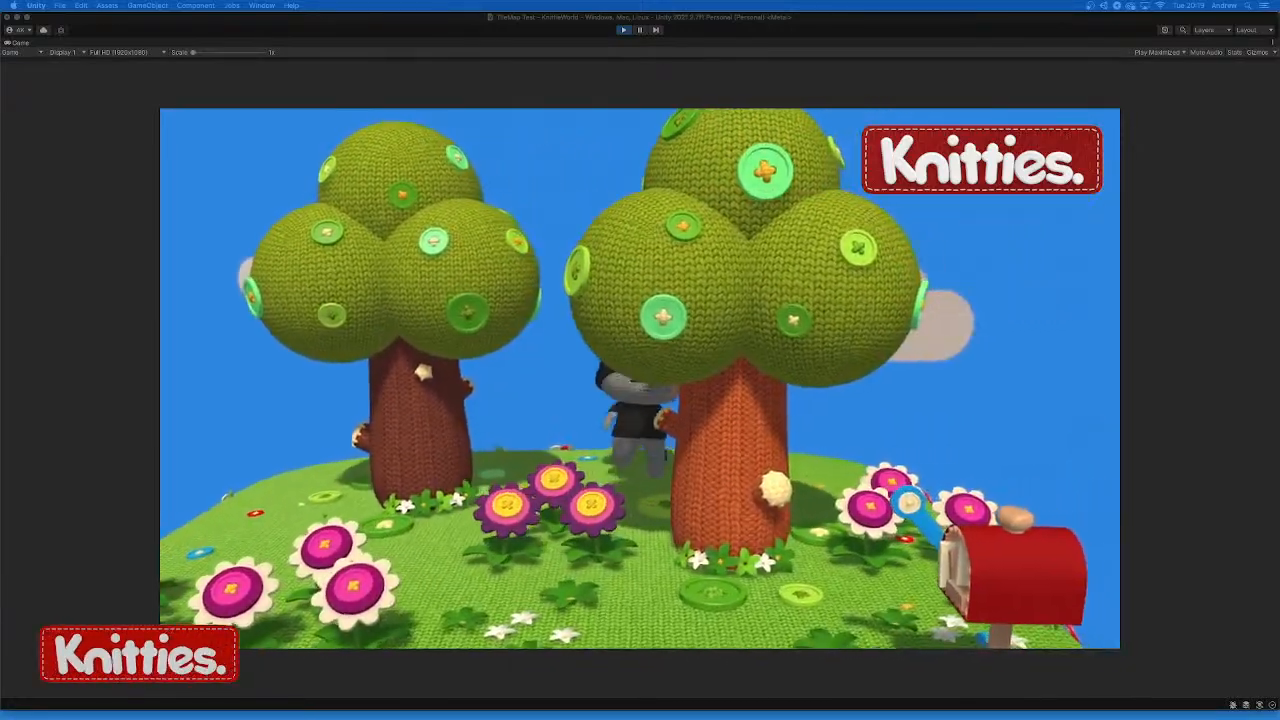
key("Left")
key("Down")
key("Right")
key("Down")
key("Left")
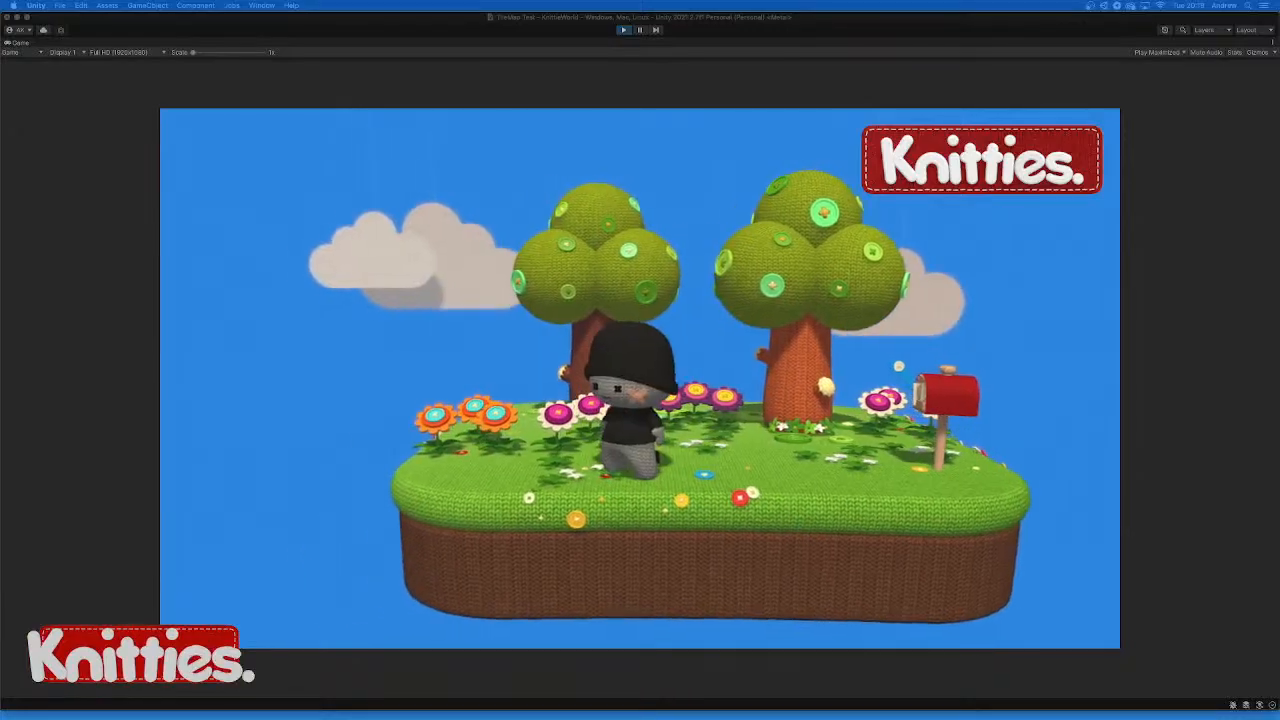
Test walking the character into the purple flowers and back out towards the front of the island
key("Right")
key("Up")
key("Up")
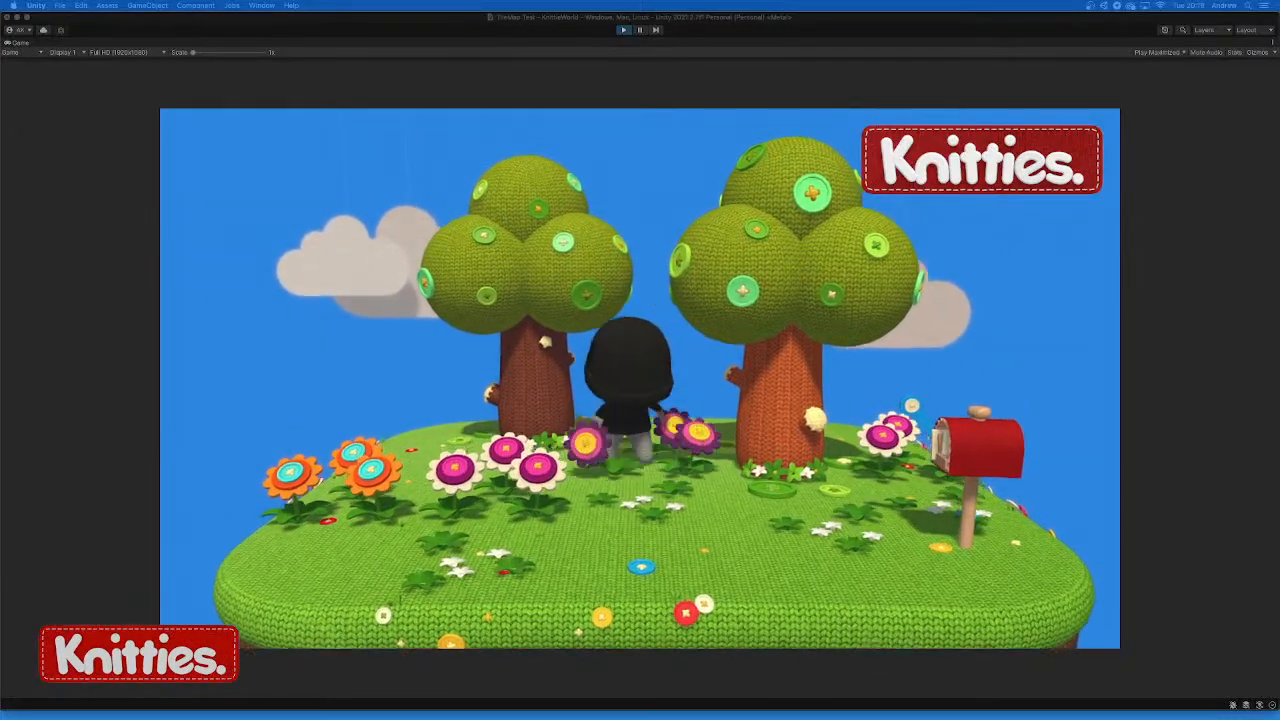
key("Left")
key("Down")
key("Right")
key("Down")
key("Up")
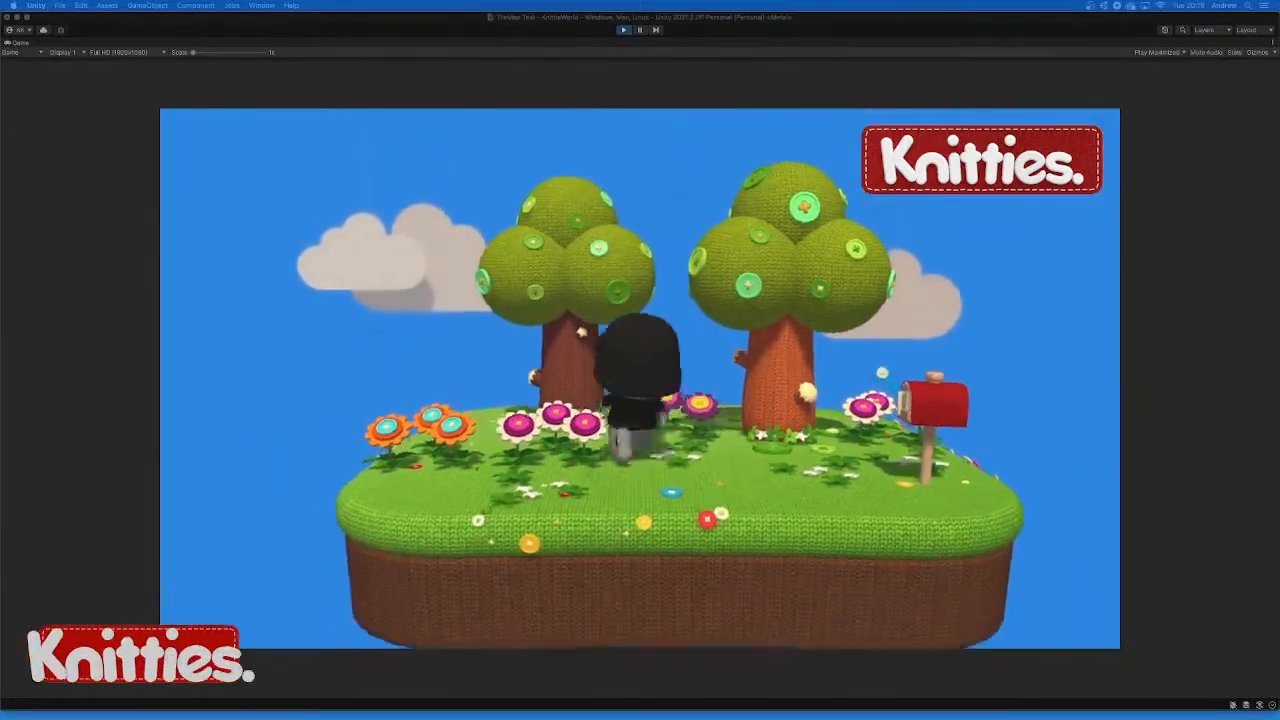
Walk the character around the front area and behind the mailbox-side tree to the flowers behind the mailbox
key("Left")
key("Right")
key("Down")
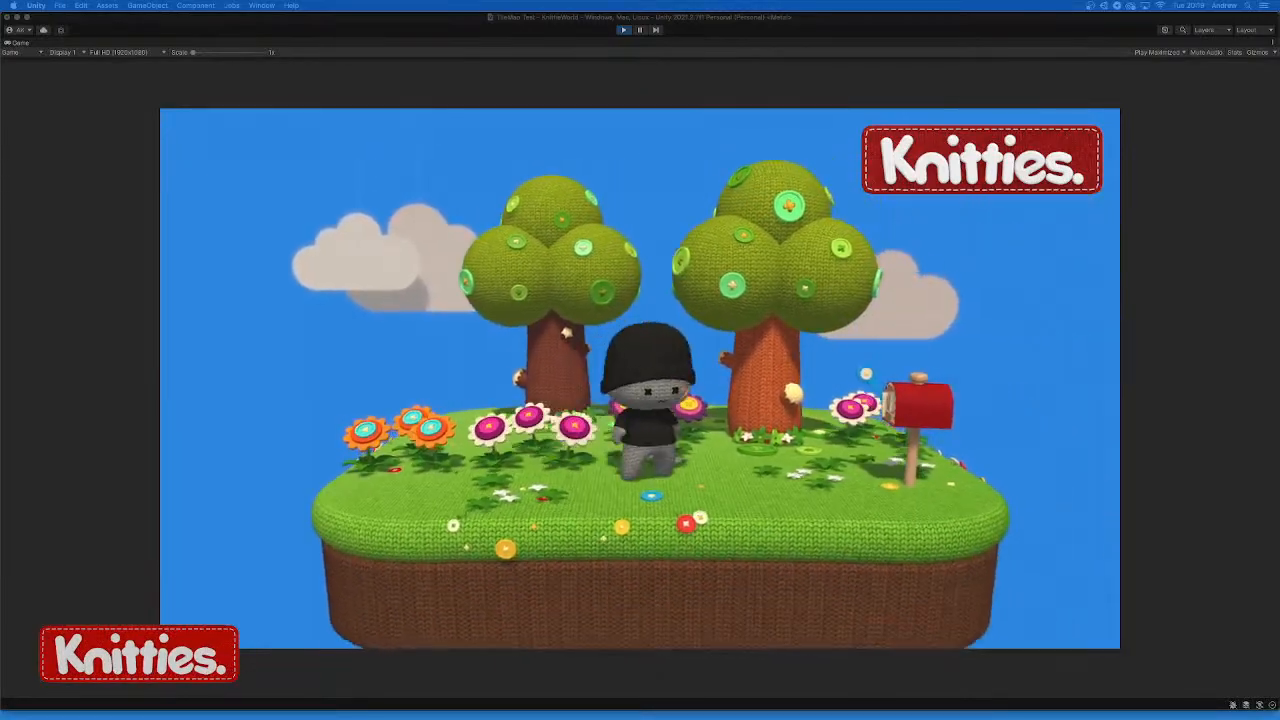
key("Left")
key("Up")
key("Right")
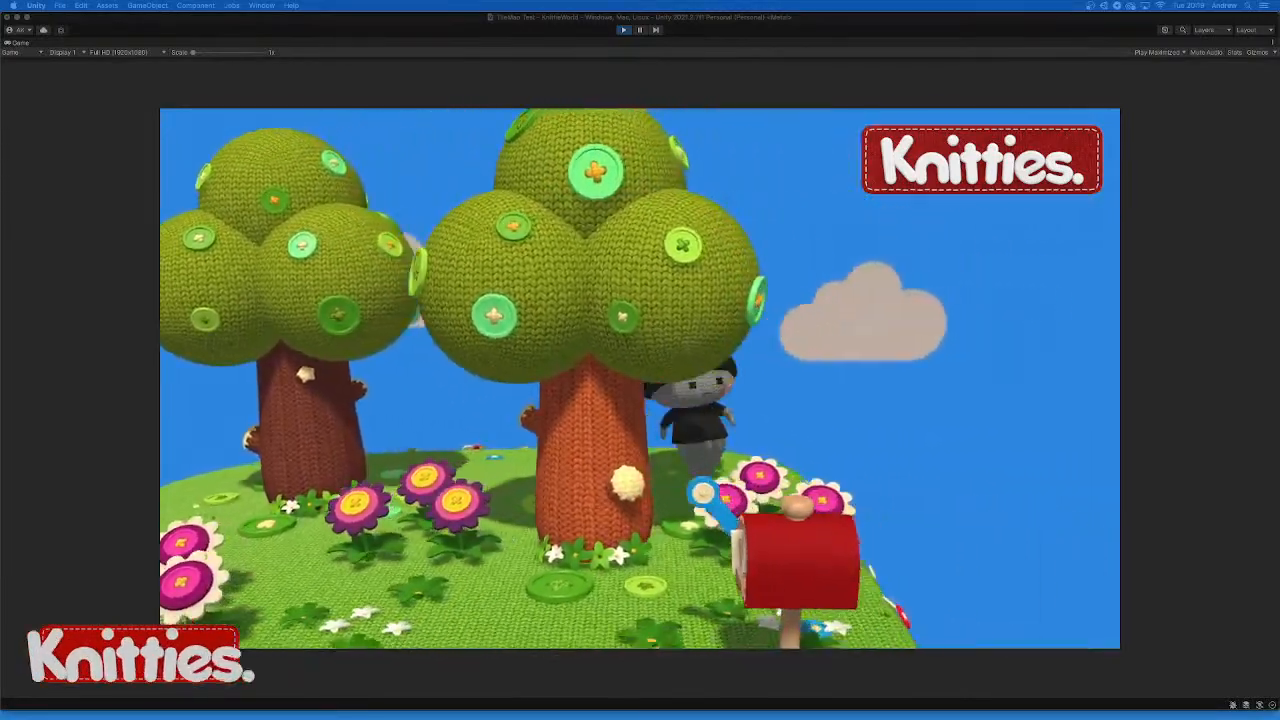
Walk the character back past the purple flowers and the darker-trunked tree to between the orange and white-petalled flowers
key("Down")
key("Left")
key("Up")
key("Left")
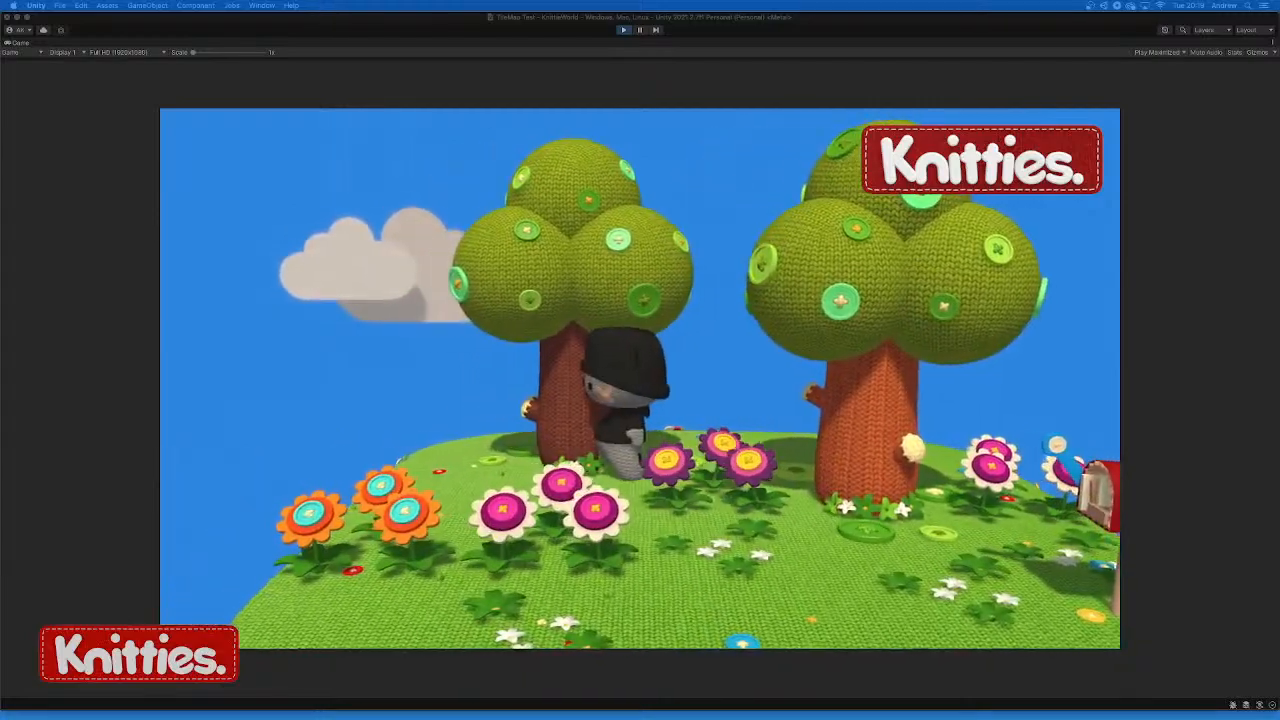
key("Down")
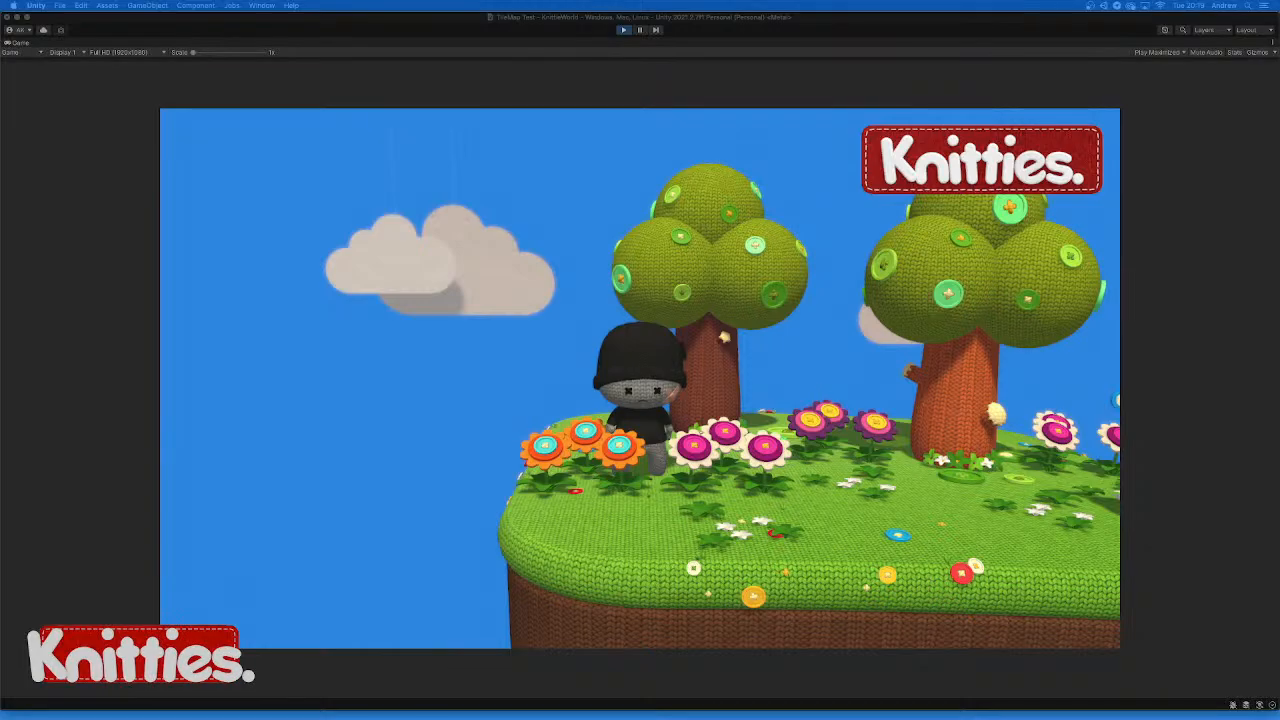
Walk the character from the orange flowers through the purple flowers and back and forth in the gap between the trees
left_click(715, 25)
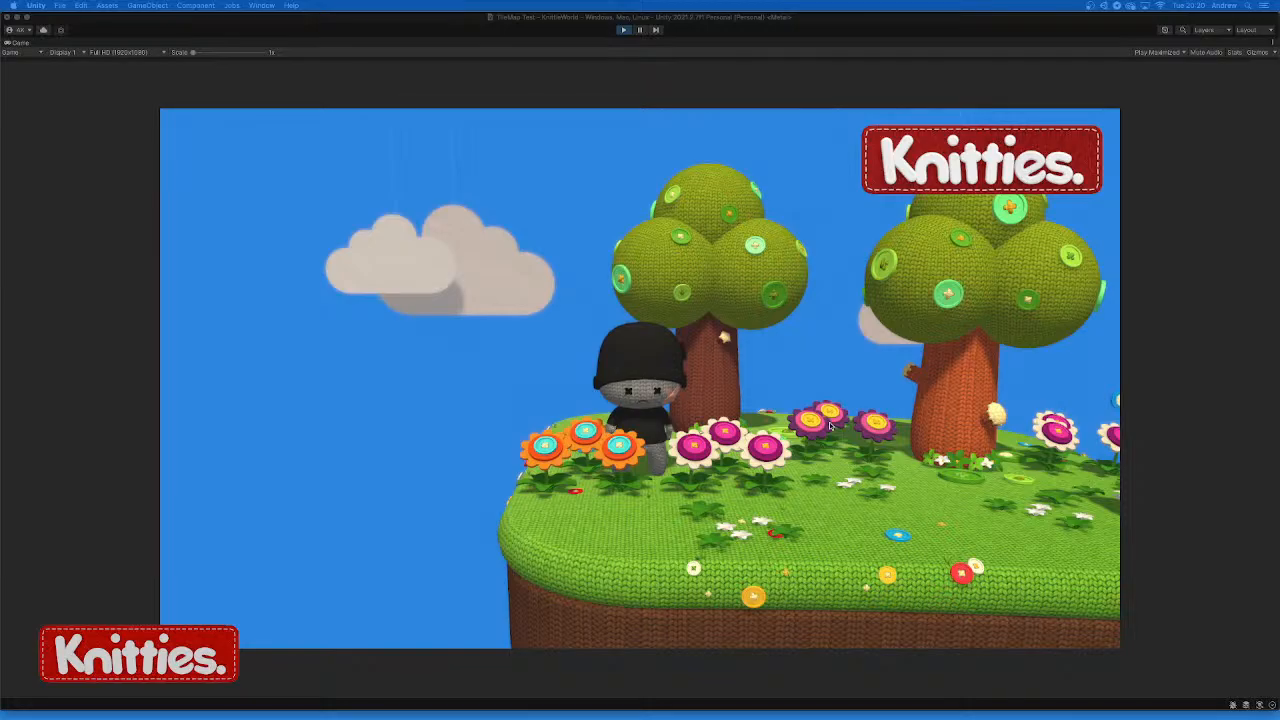
key("Right")
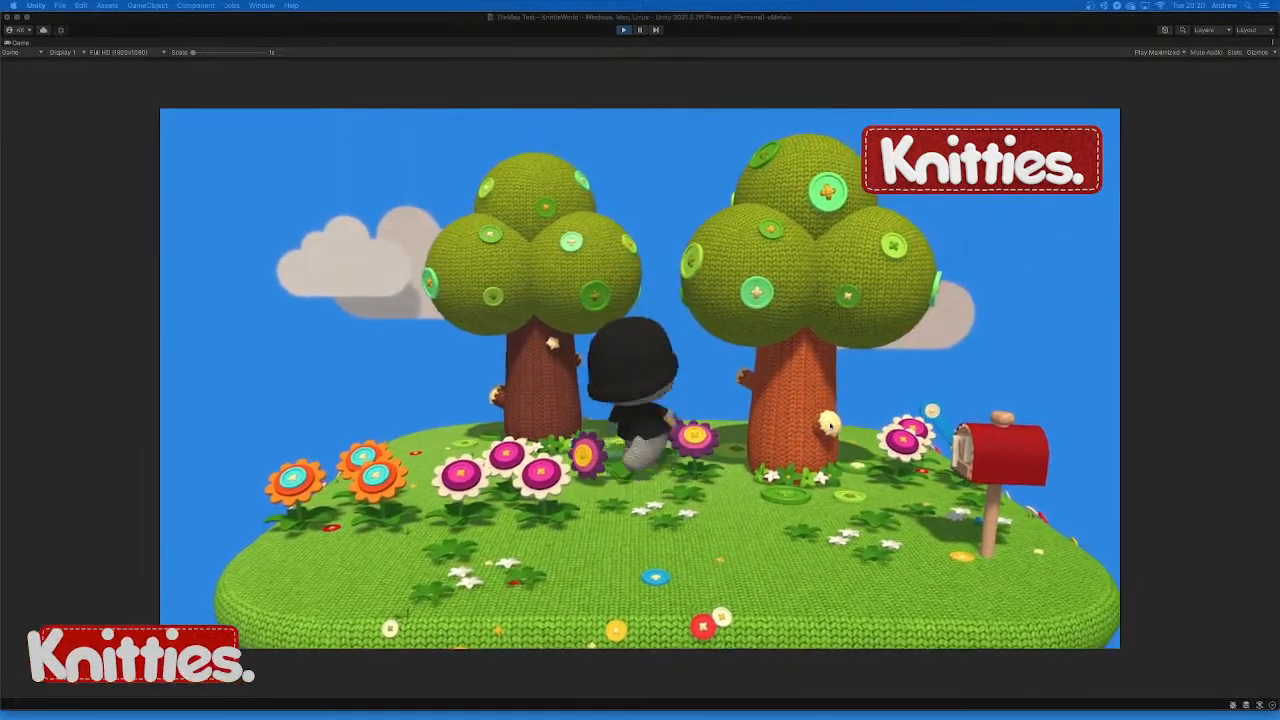
key("Up")
key("Right")
key("Up")
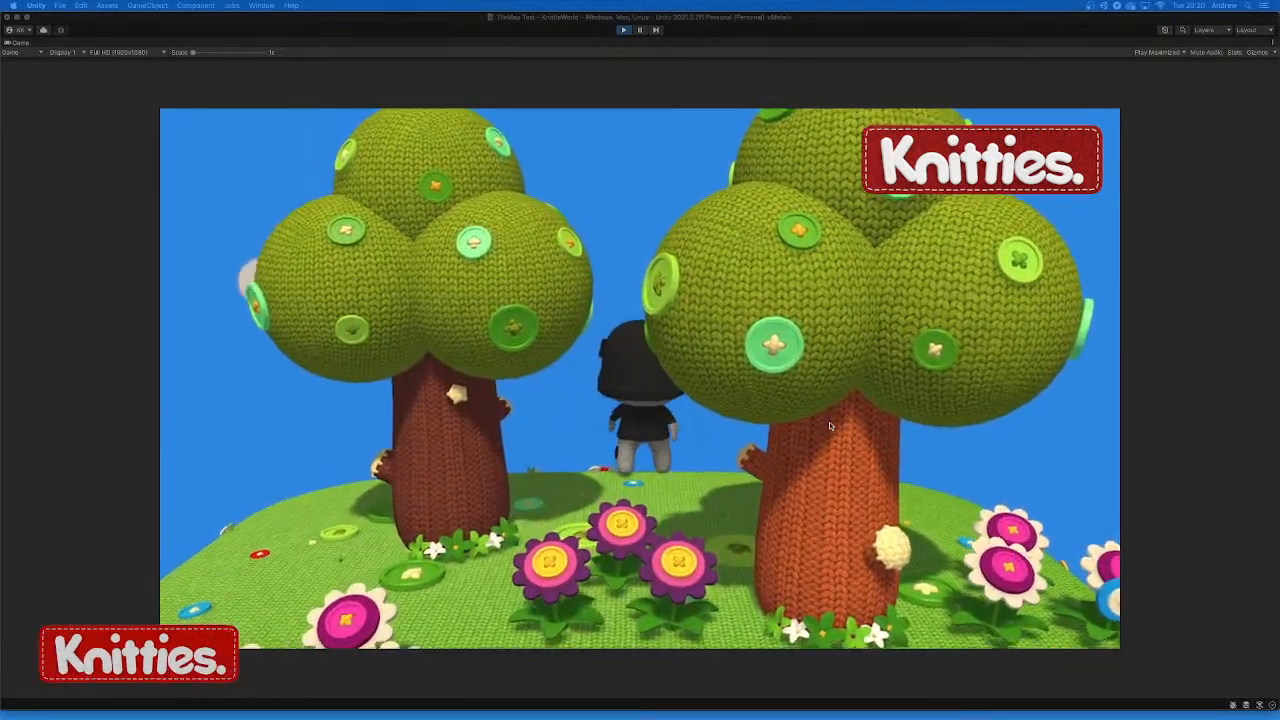
key("Right")
key("Down")
key("Up")
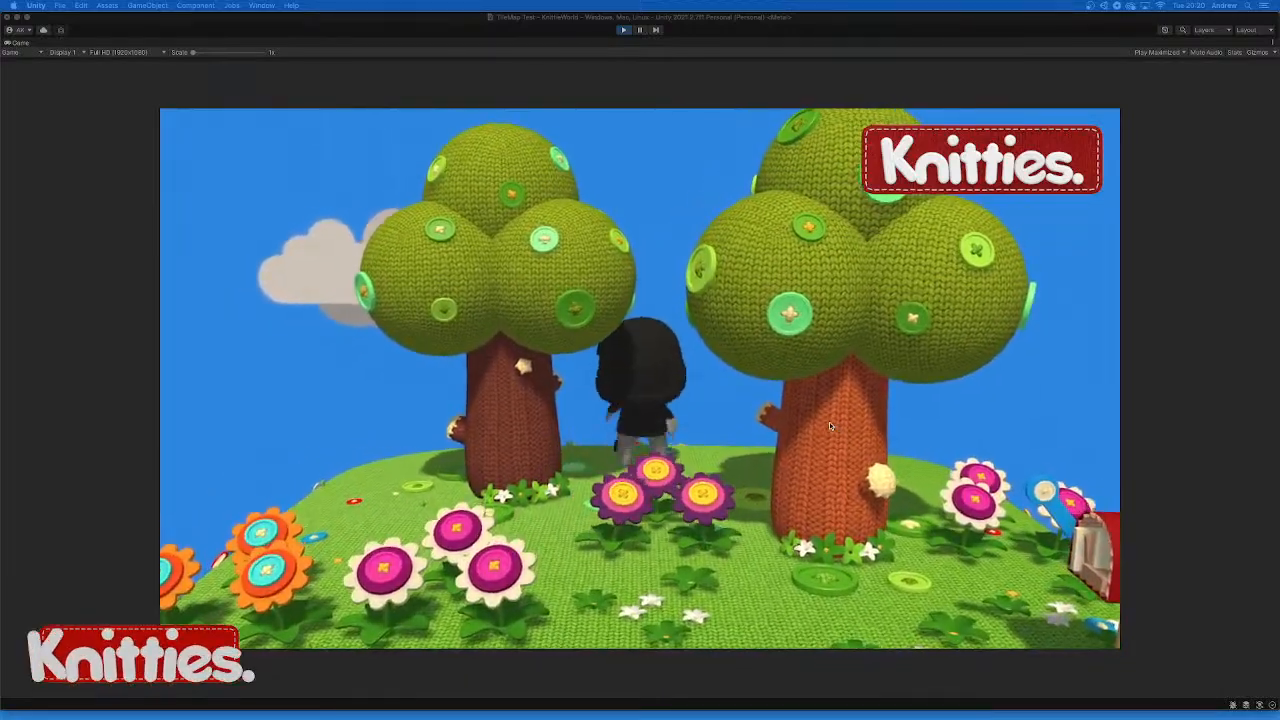
Walk the character back and forth between the gap in the trees and the ground behind the mailbox-side tree
key("Up")
key("Right")
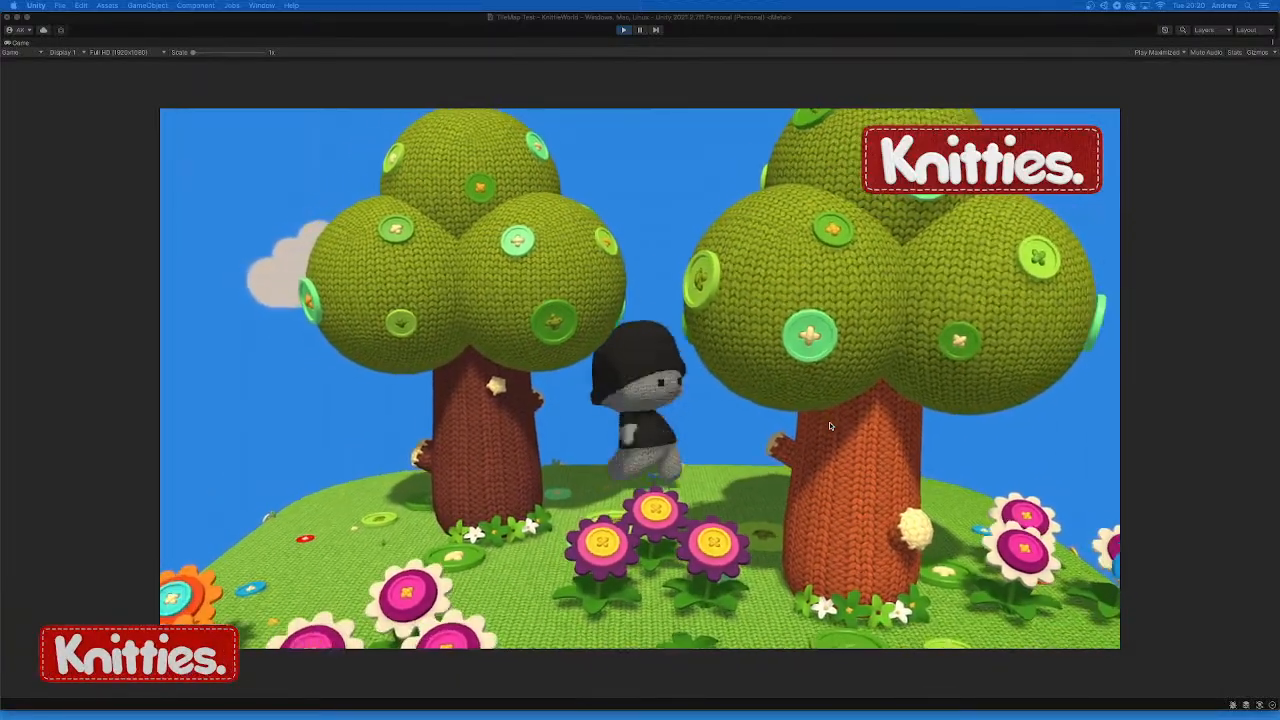
key("Down")
key("Right")
key("Up")
key("Down")
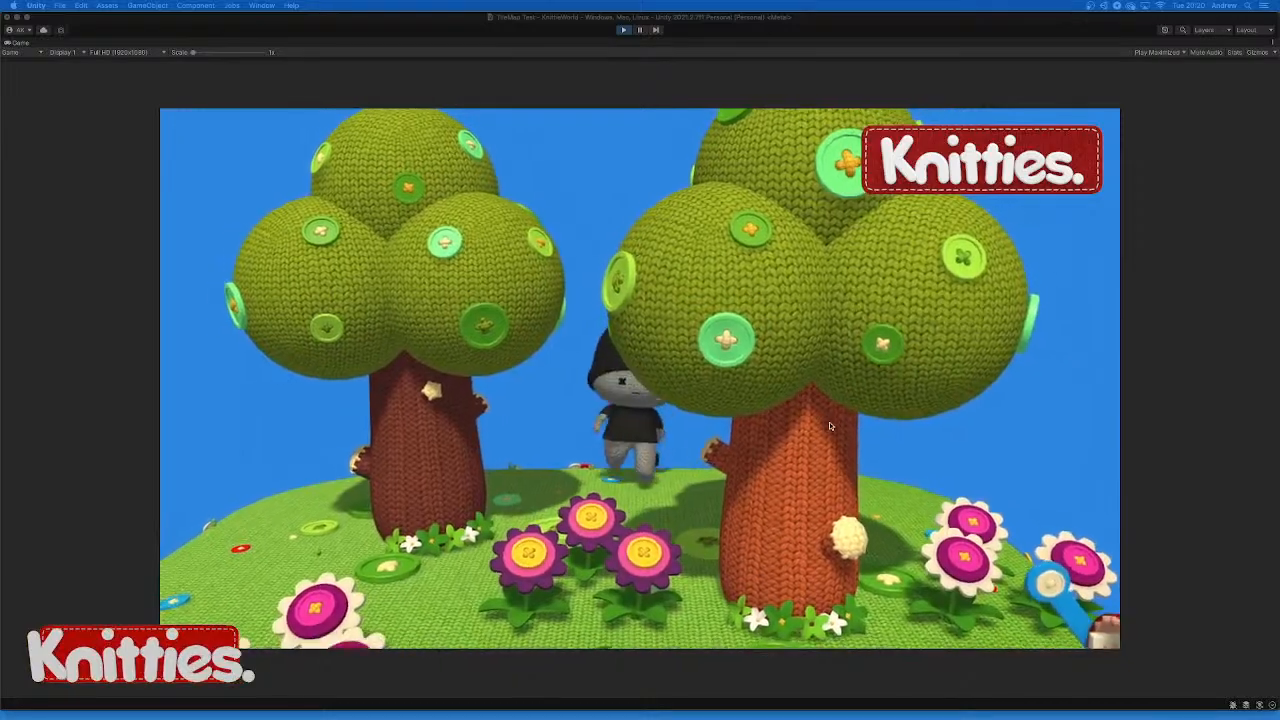
key("Left")
key("Up")
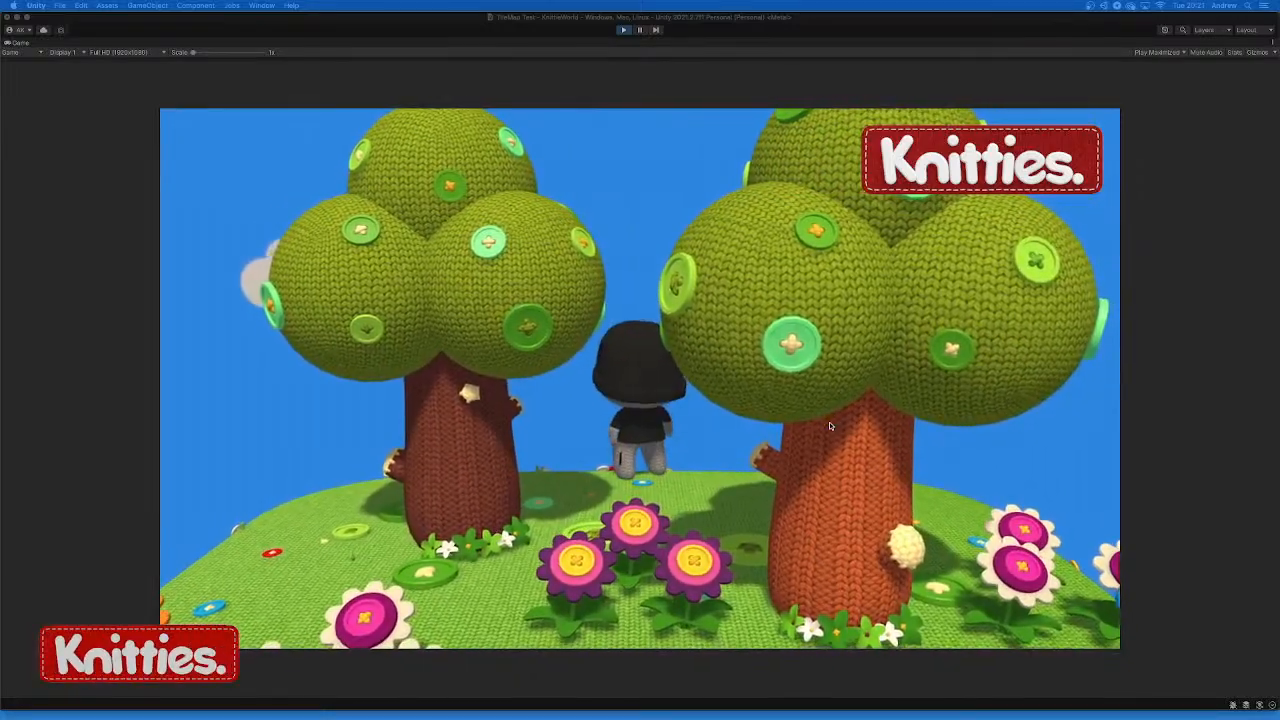
Walk the character behind the mailbox-side tree's trunk and across to behind the darker-trunked tree
key("Down")
key("Right")
key("Left")
key("Up")
key("Right")
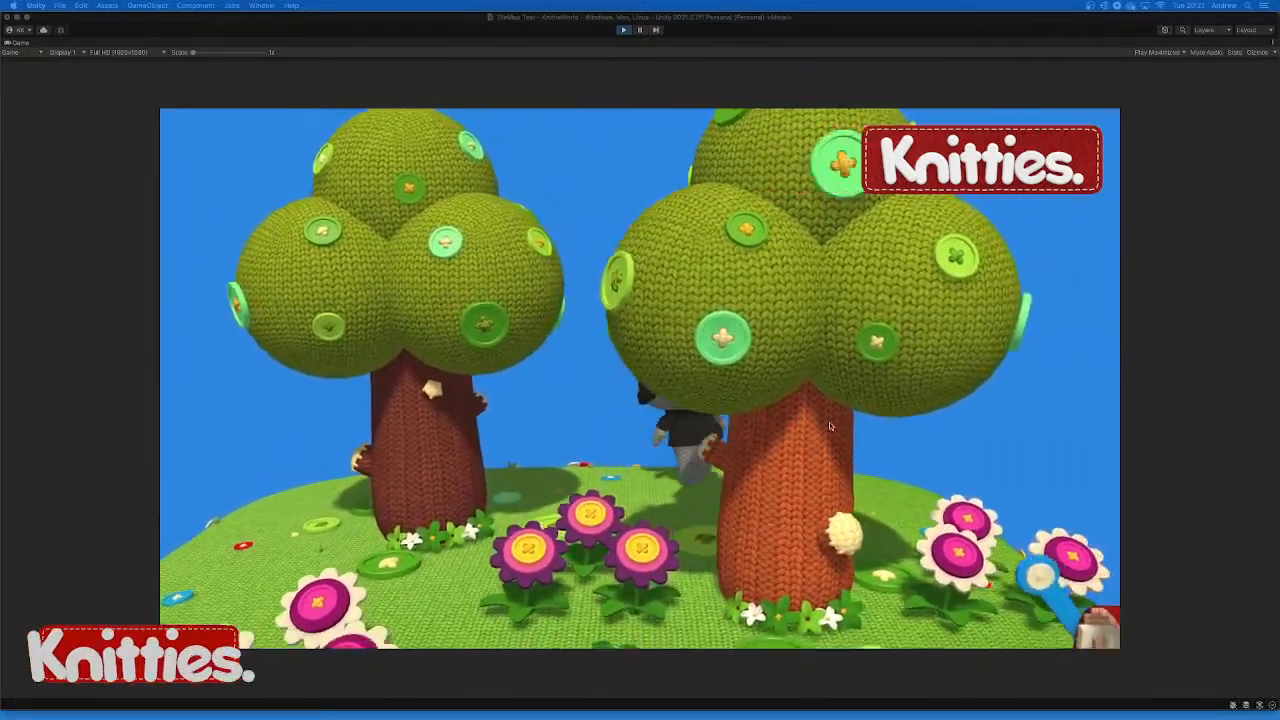
key("Down")
key("Left")
key("Up")
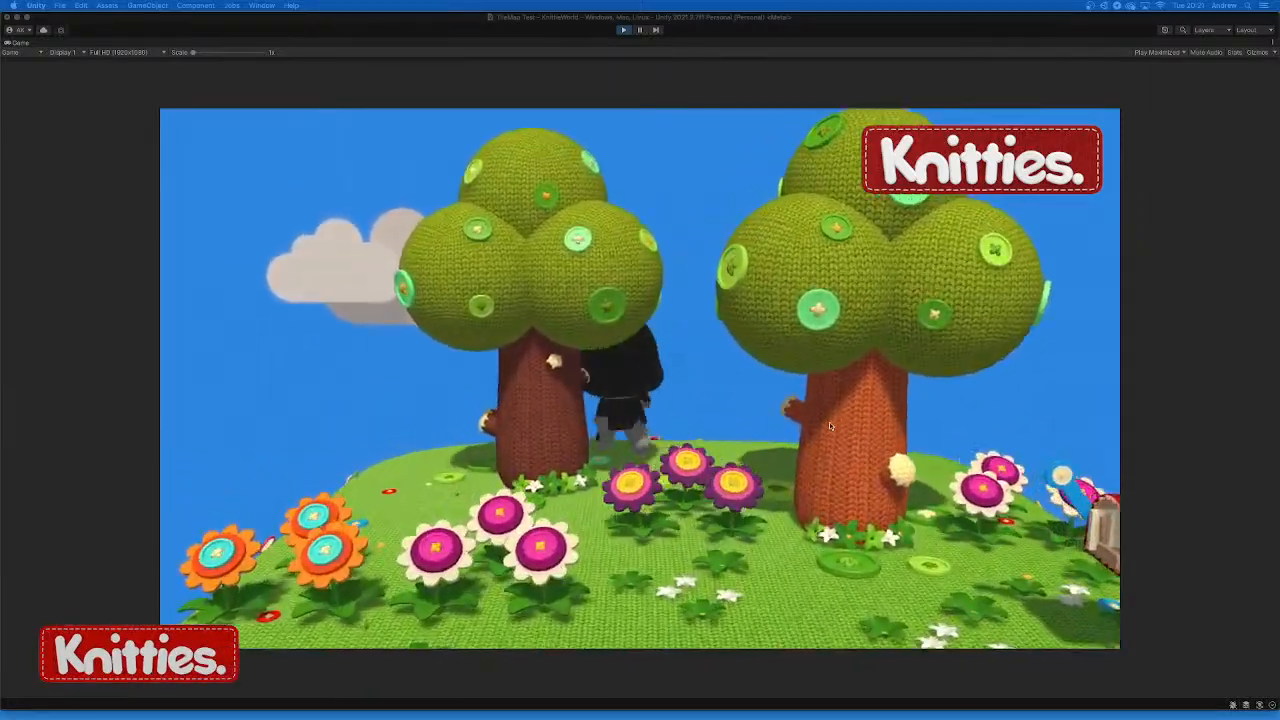
Walk the character out to the front beside the mailbox and back to the rear edge between the trees
key("Right")
key("Down")
key("Left")
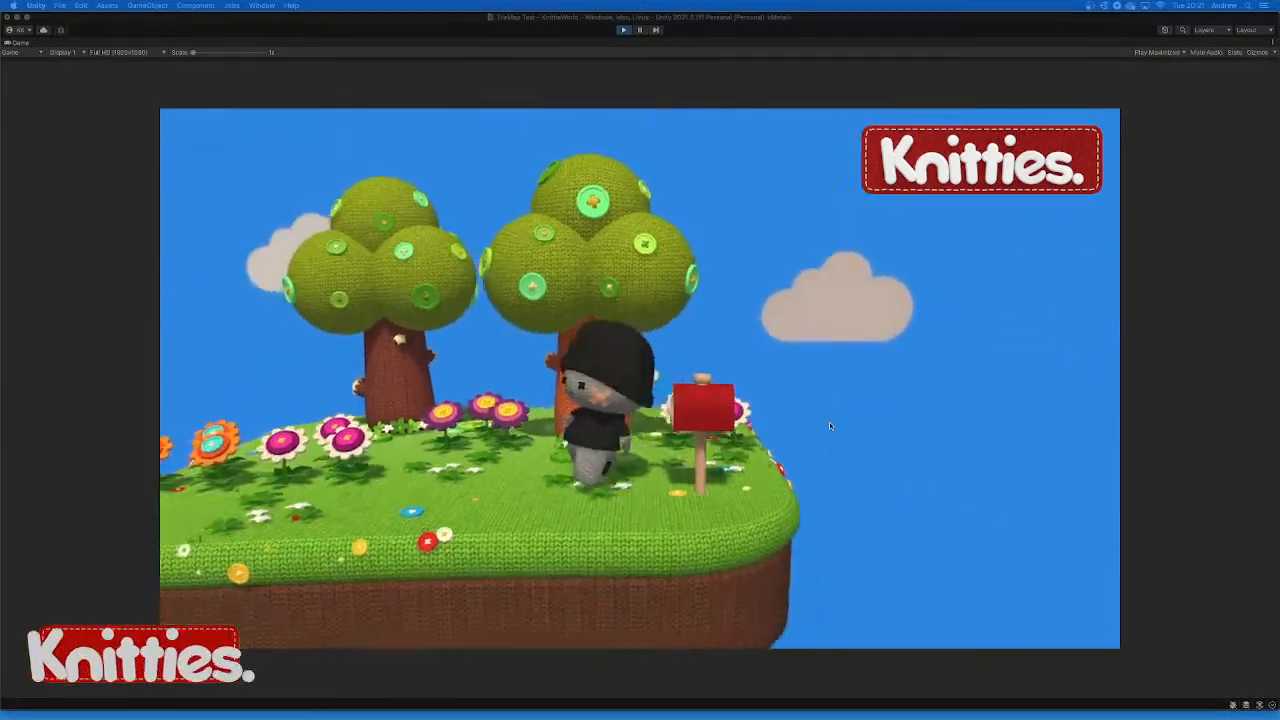
key("Up")
key("Up")
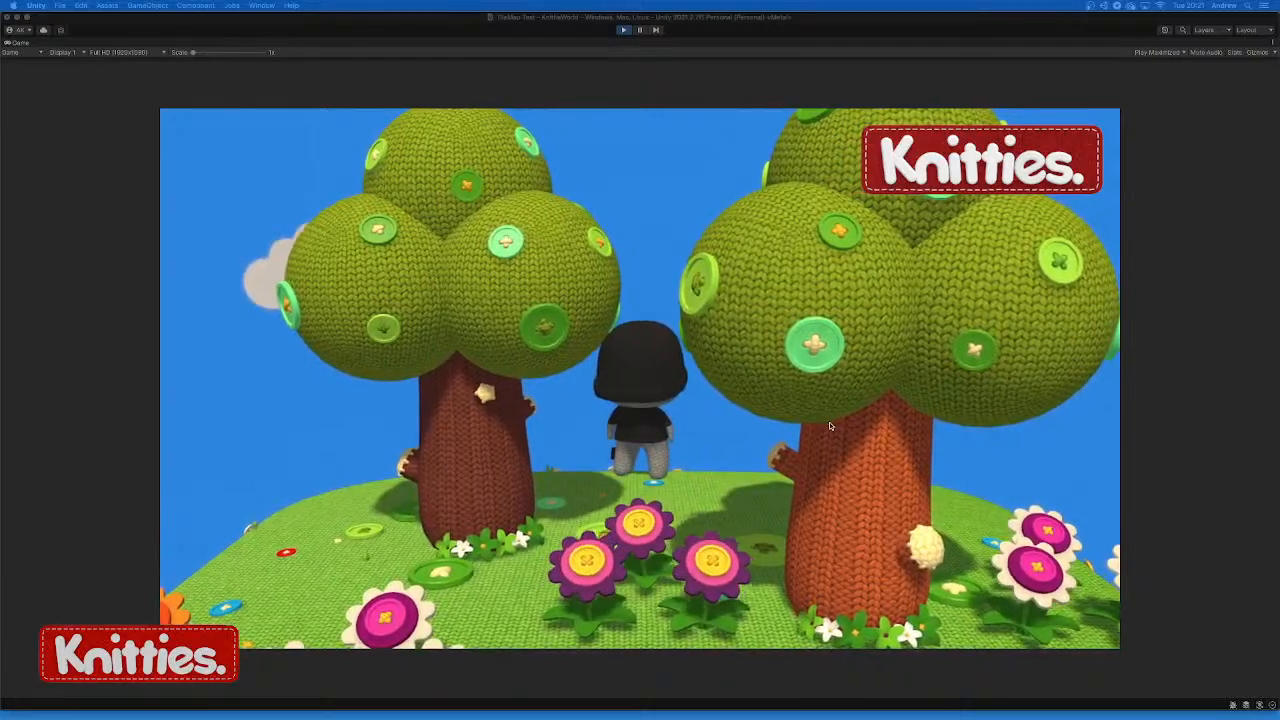
Move the character in short steps around the rear edge of the island between the two trees
key("Left")
key("Right")
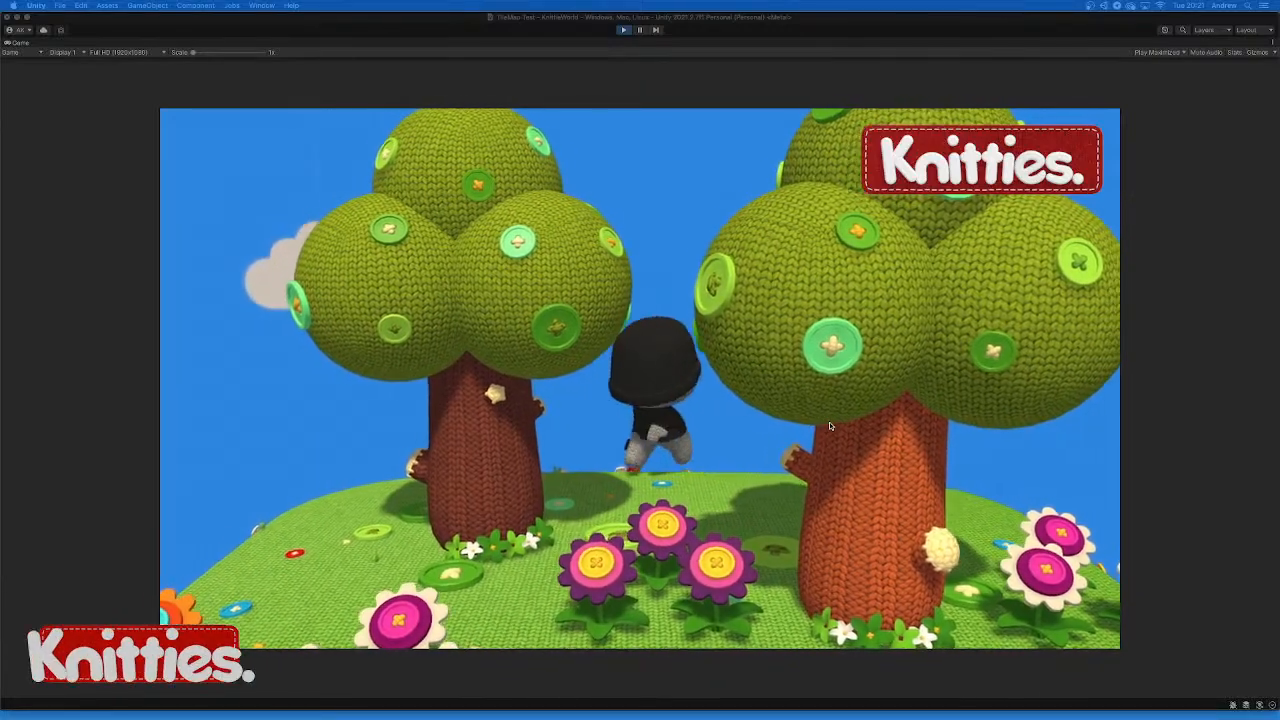
key("Left")
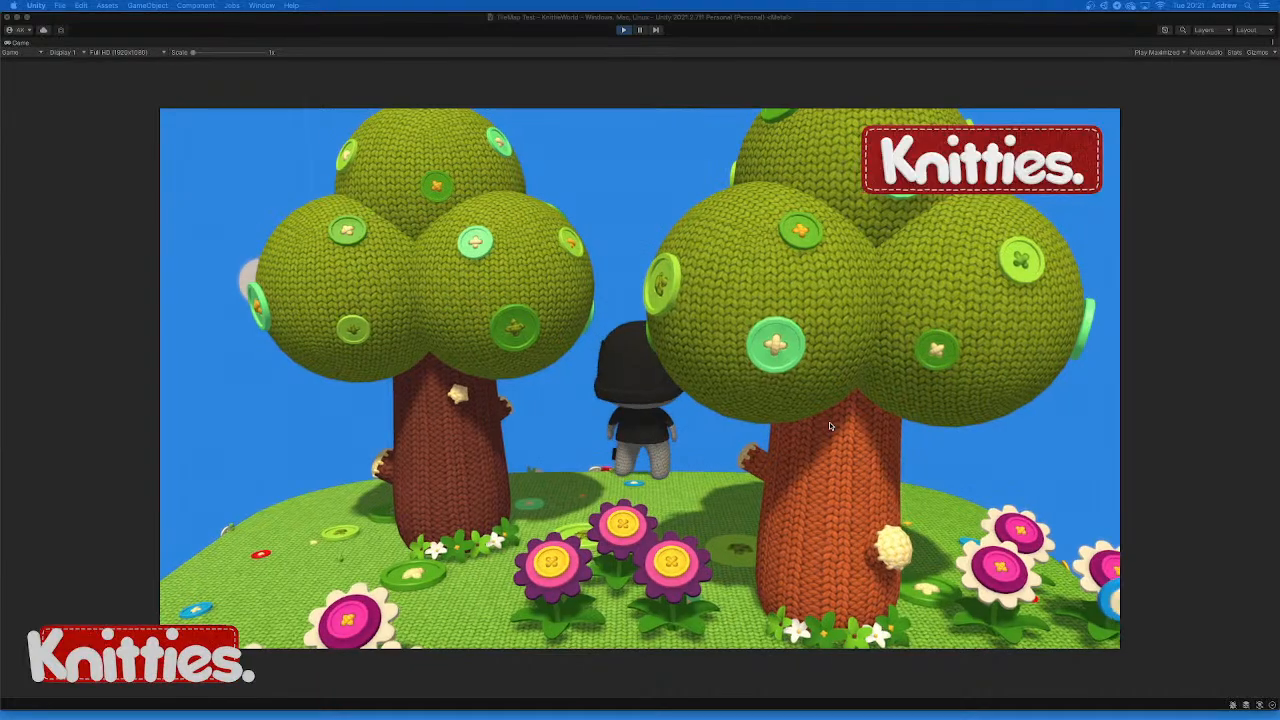
key("Right")
key("Left")
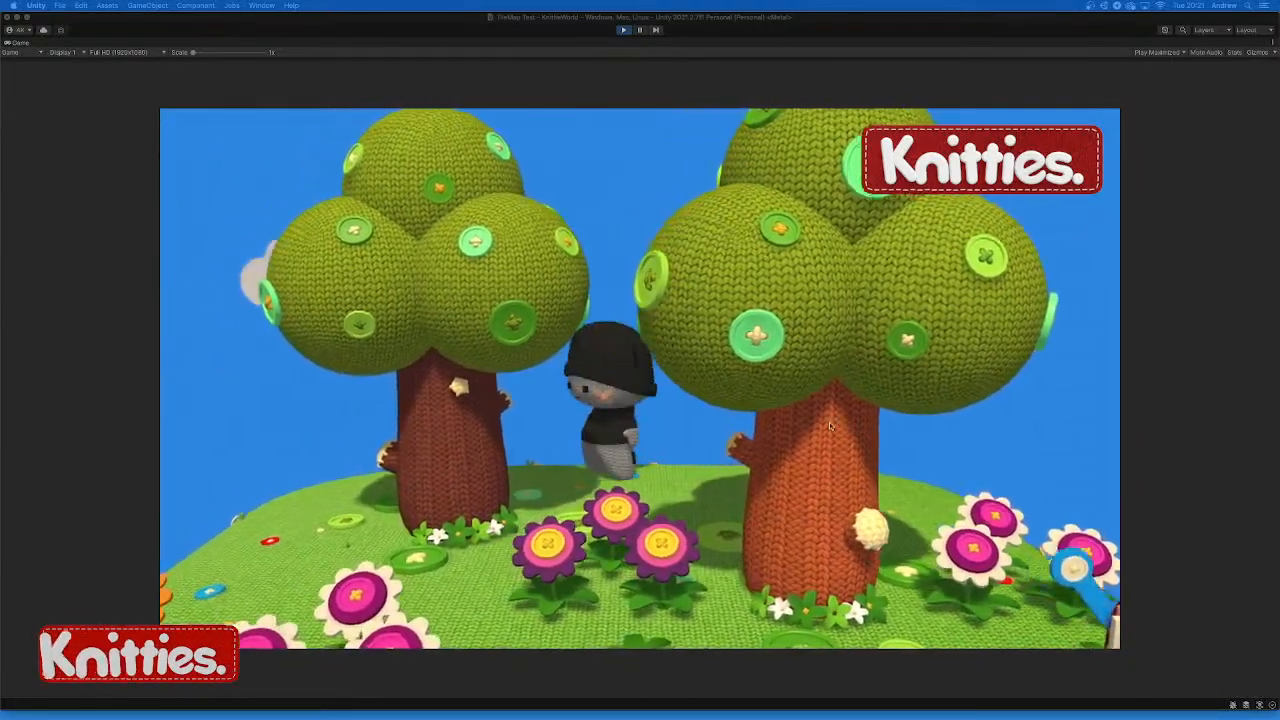
key("Up")
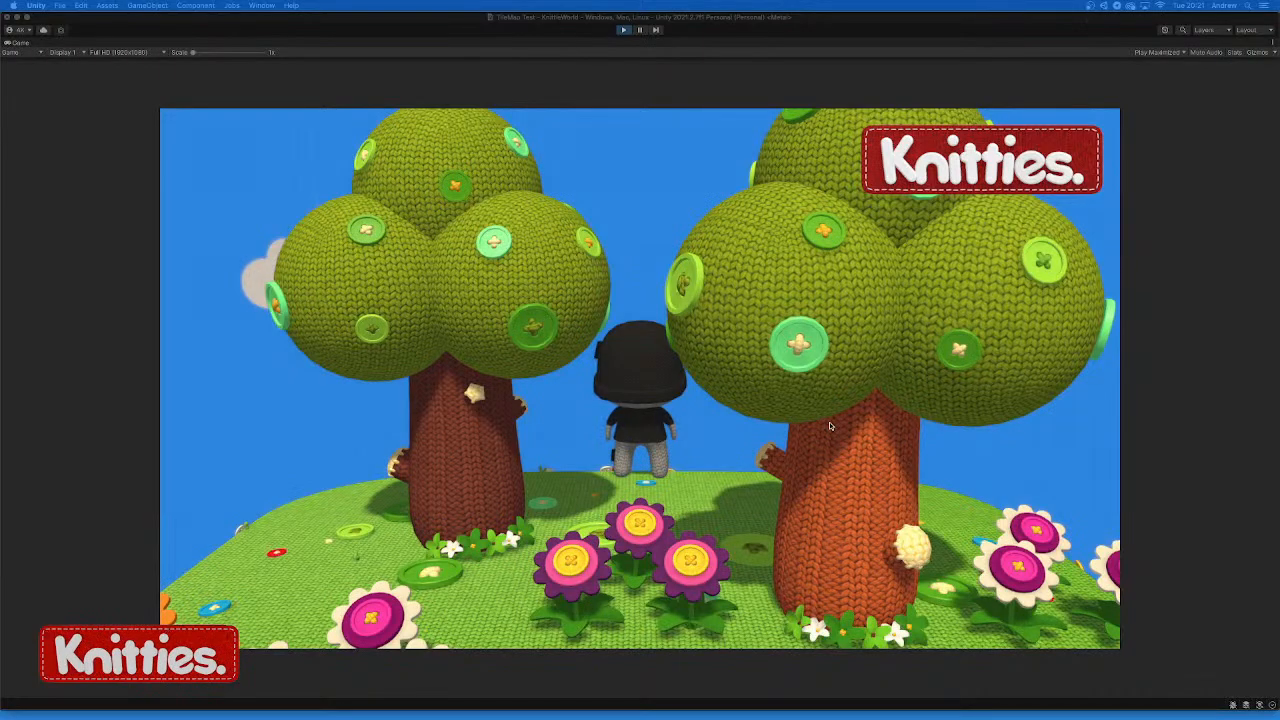
key("Down")
key("Up")
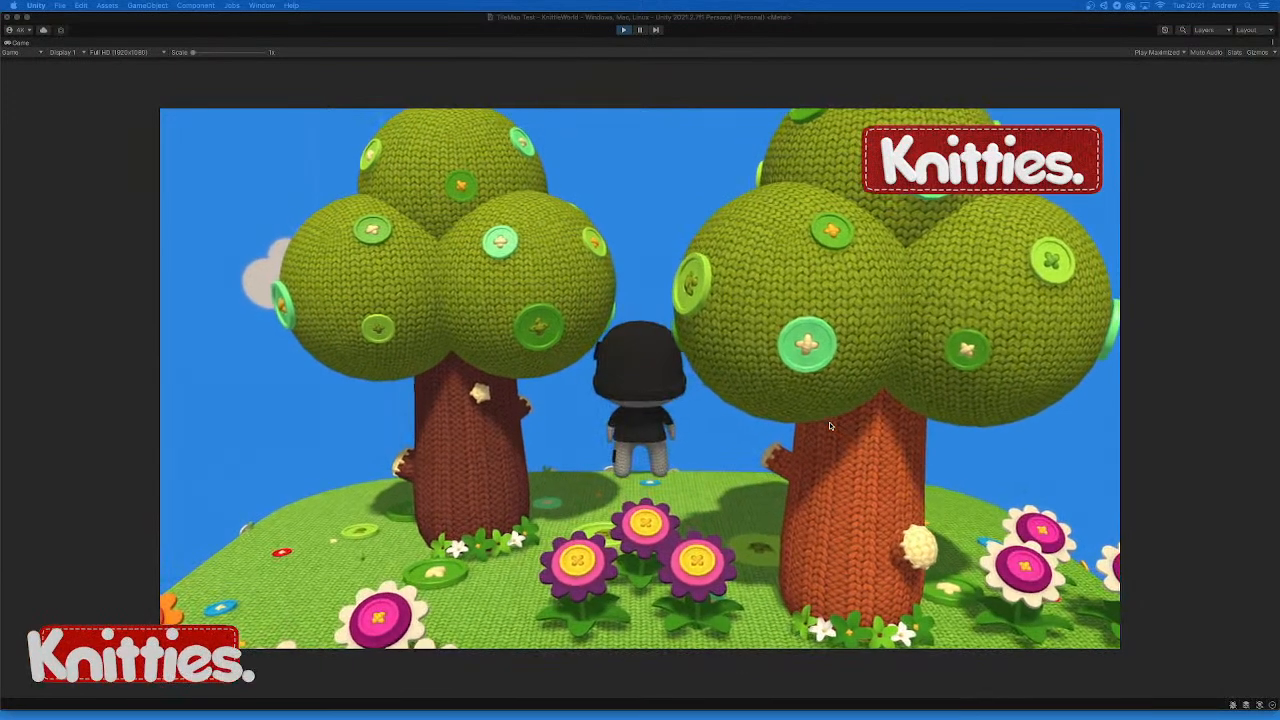
Walk the character to the spot behind the orange and white-petalled flowers and out to the island's front centre
key("Down")
key("Left")
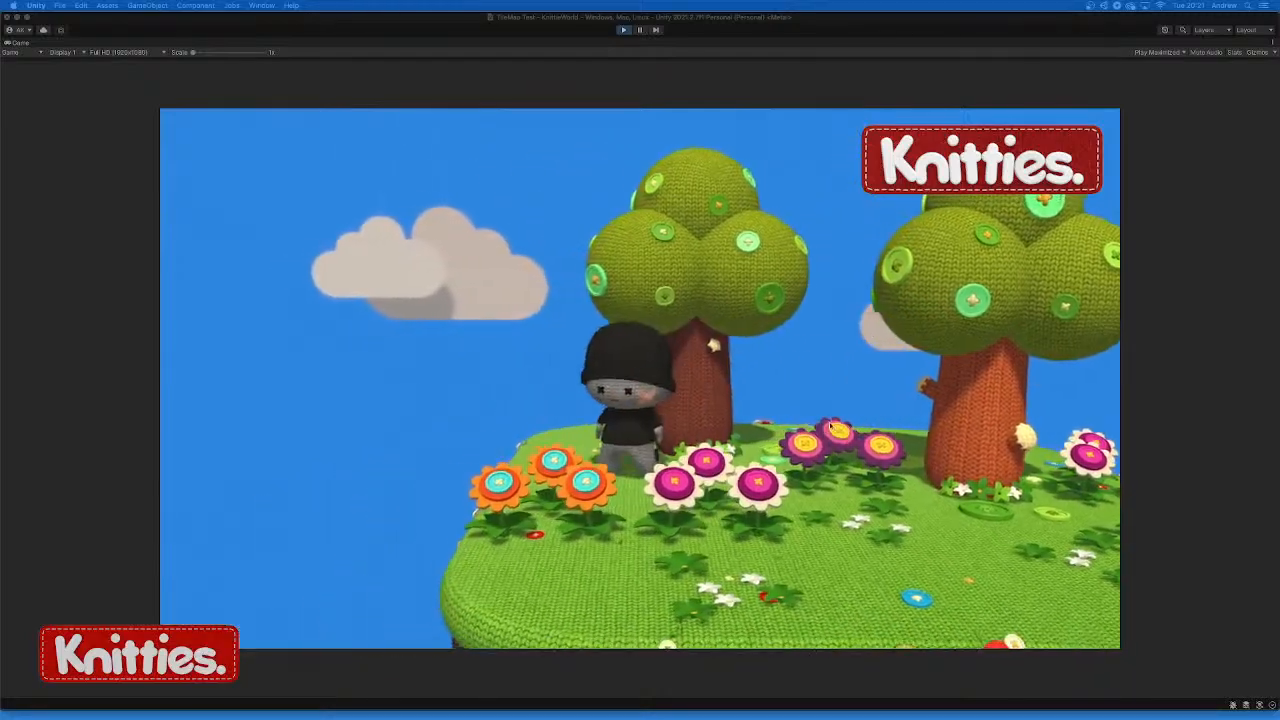
key("Right")
key("Left")
key("Up")
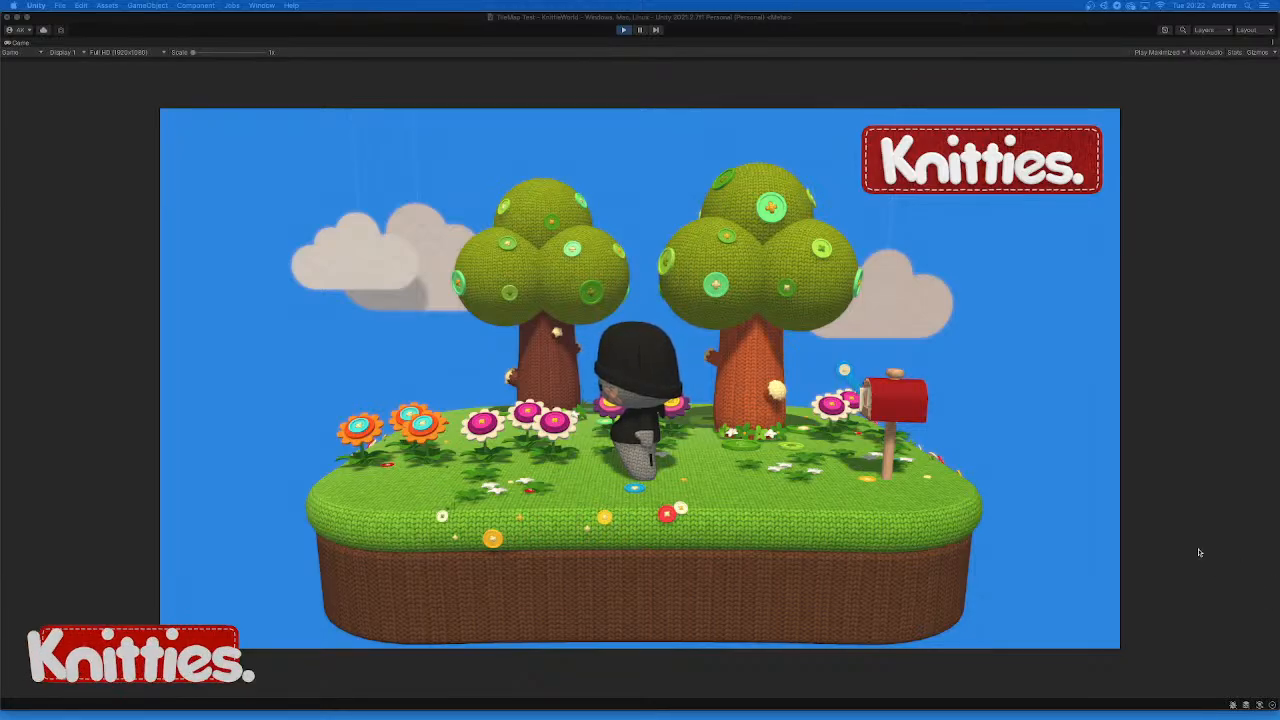
Inspect the character close up with the game view scaled to 2.7x, restore the scale to 1x, and exit play mode
left_click_drag(194, 53, 236, 53)
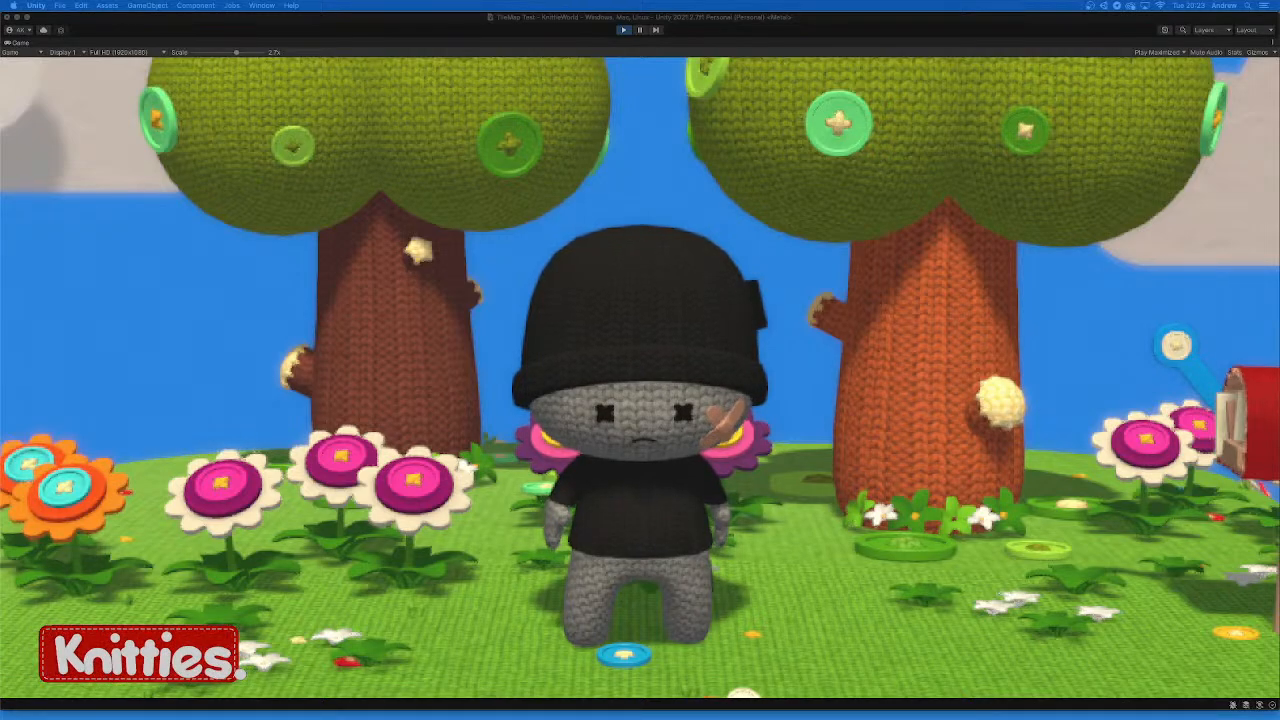
left_click_drag(236, 52, 190, 53)
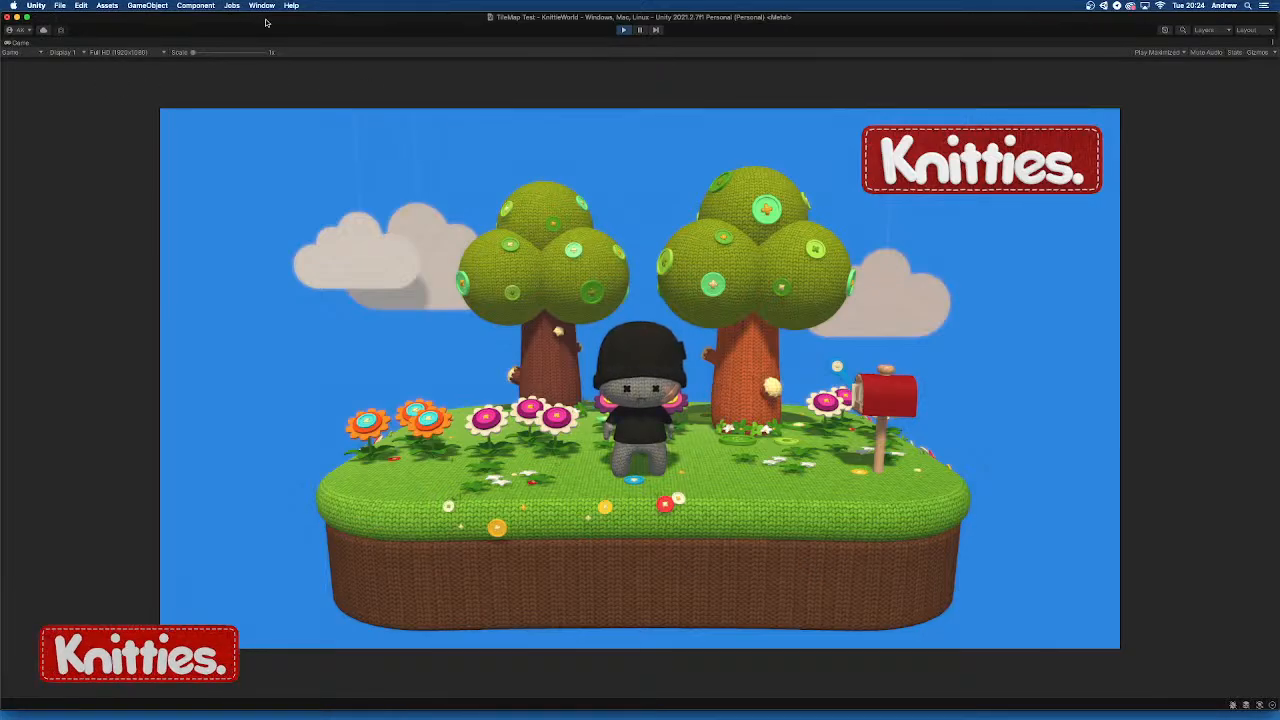
left_click(624, 31)
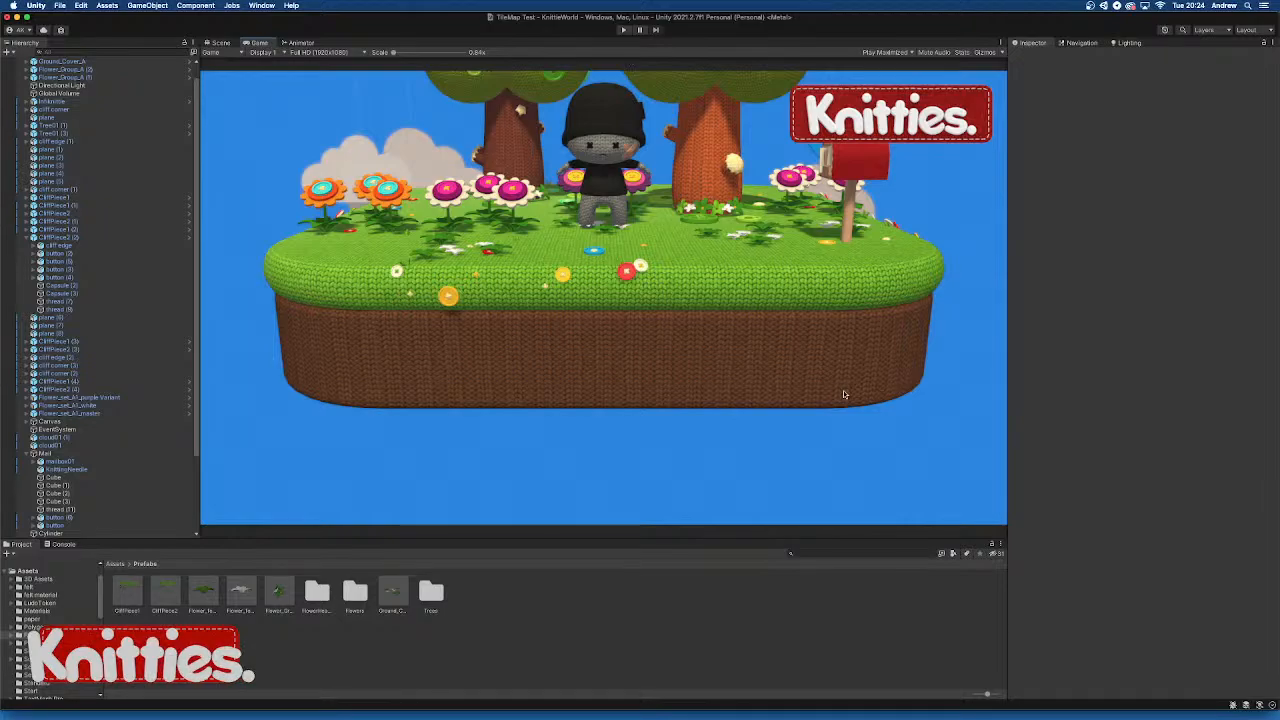
Lighten the base colour of the Rock material in the Materials folder to a brown of HSV 21, 53, 41
left_click(116, 564)
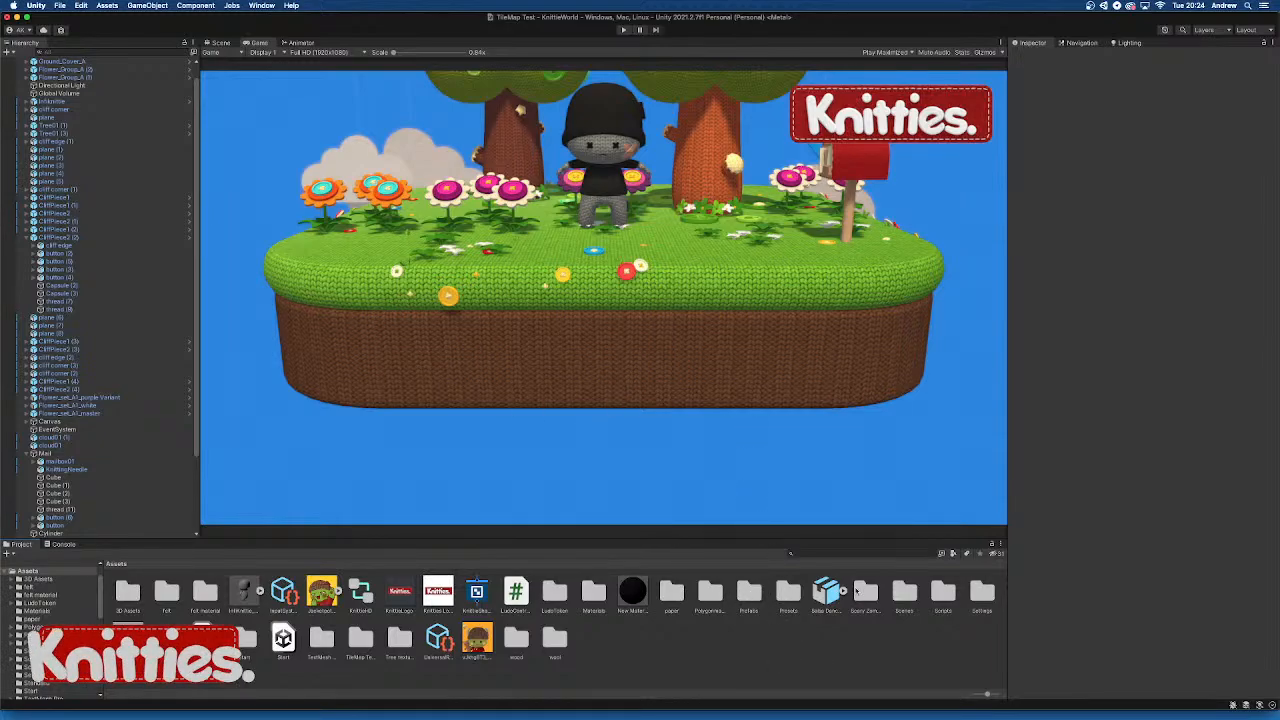
double_click(594, 592)
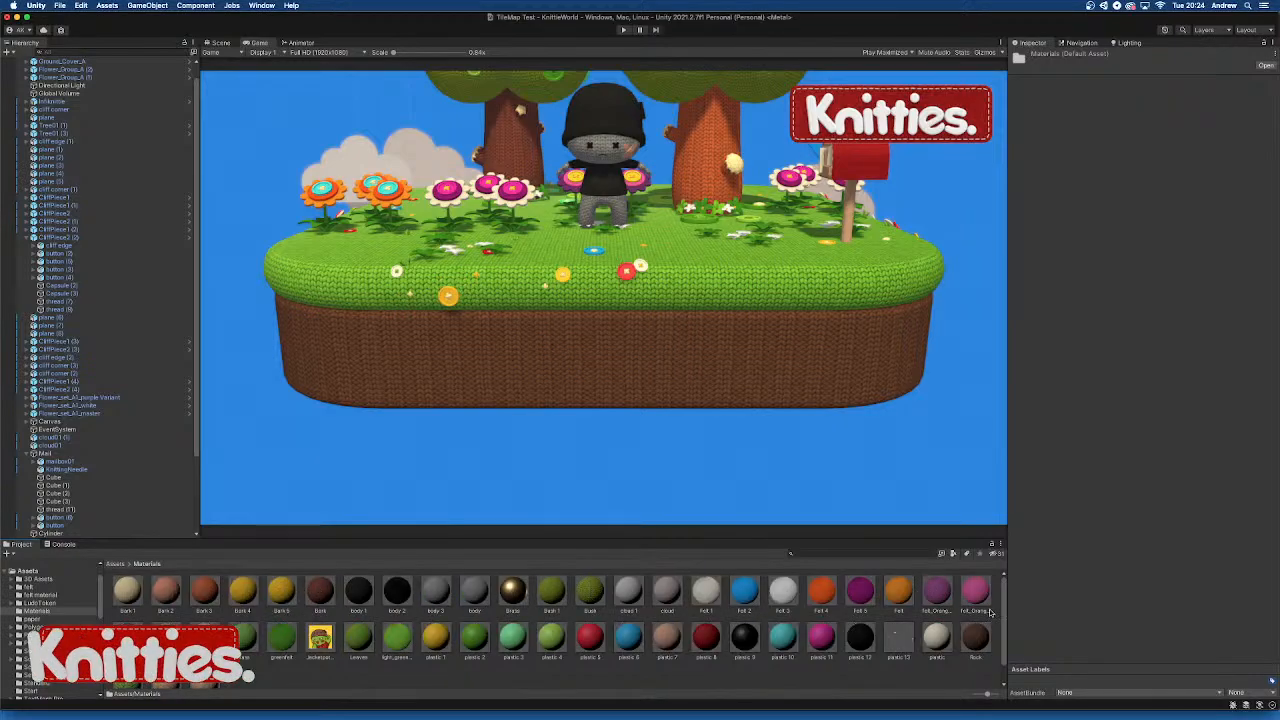
left_click(964, 652)
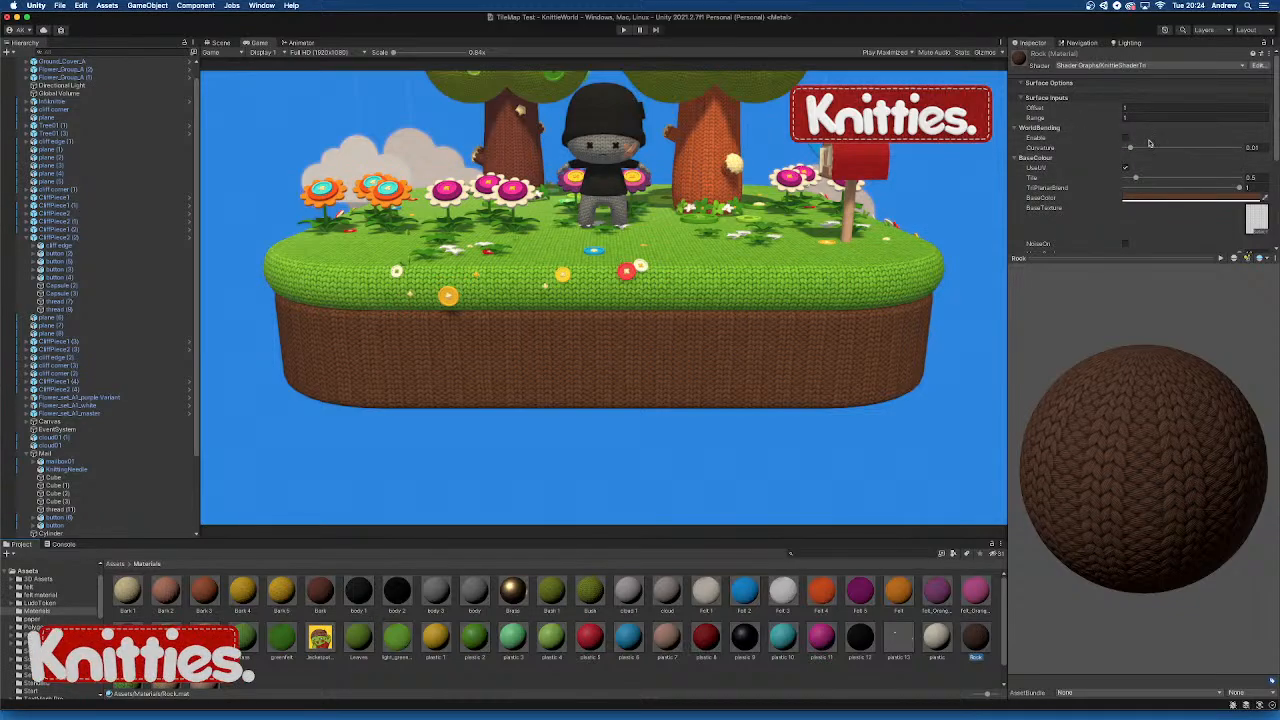
left_click(1151, 196)
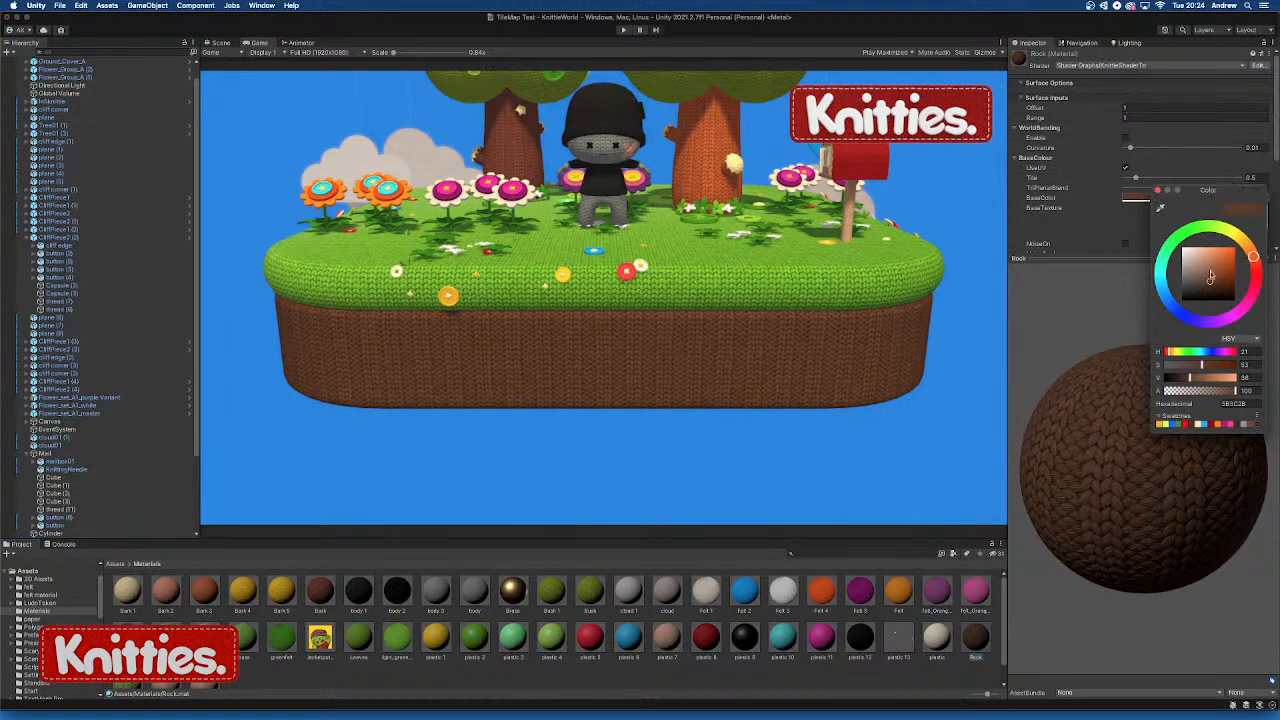
mouse_move(1210, 277)
left_mouse_down()
mouse_move(1195, 268)
mouse_move(1172, 284)
mouse_move(1210, 281)
left_mouse_up()
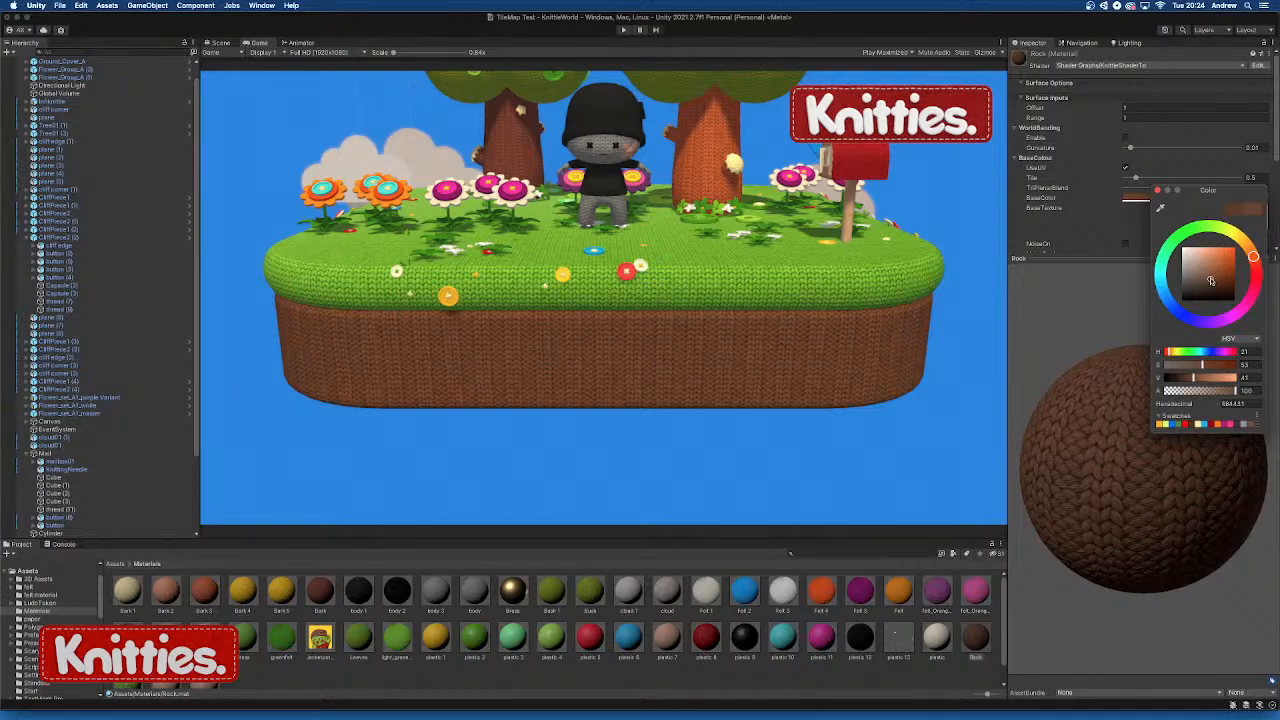
left_click(1090, 229)
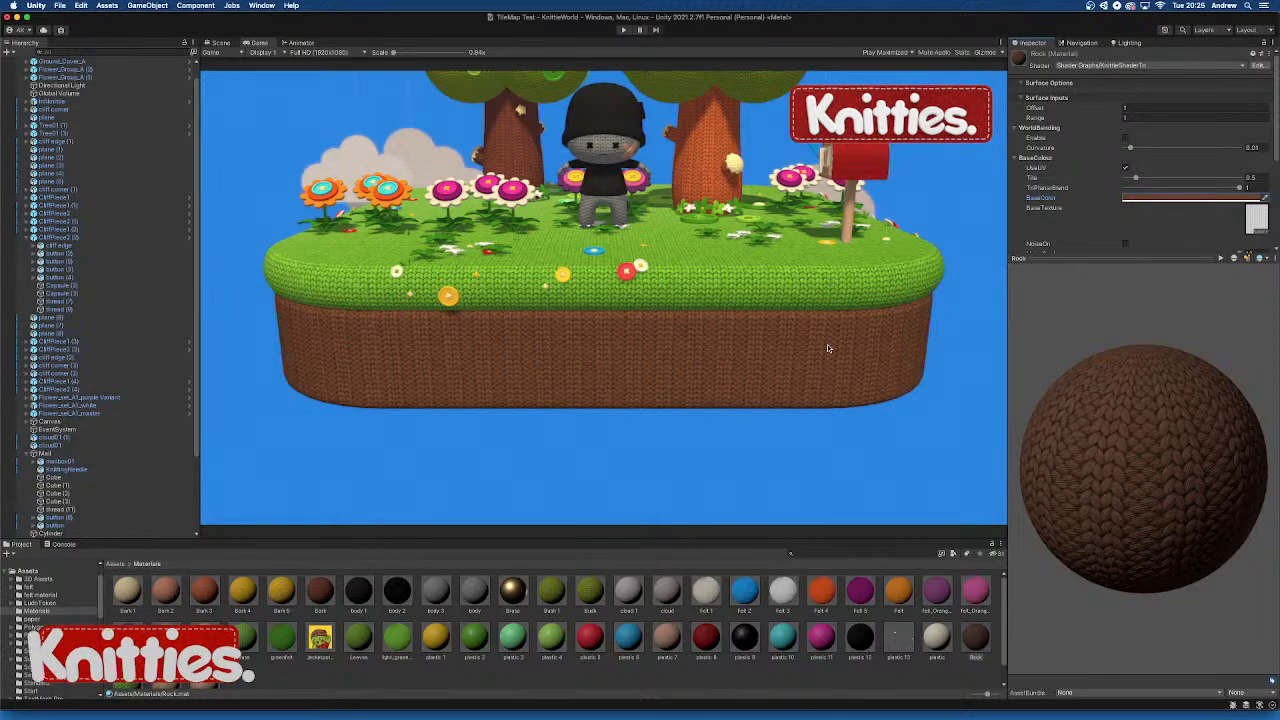
Inspect the cliff's new brown, and examine the mailbox, tree trunks and knitted grass up close in the scene view
scroll(914, 206, "up", 1)
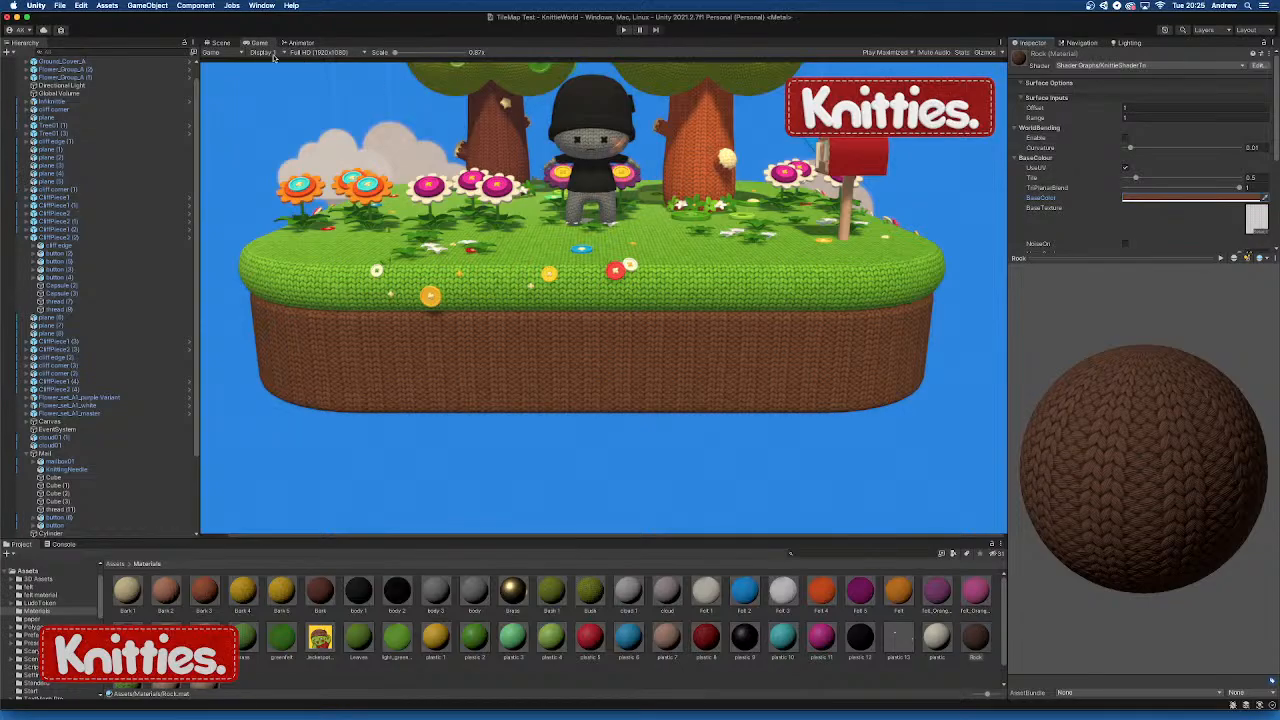
left_click(218, 42)
middle_click_drag(764, 166, 453, 187)
scroll(729, 285, "up", 5)
scroll(790, 259, "down", 3)
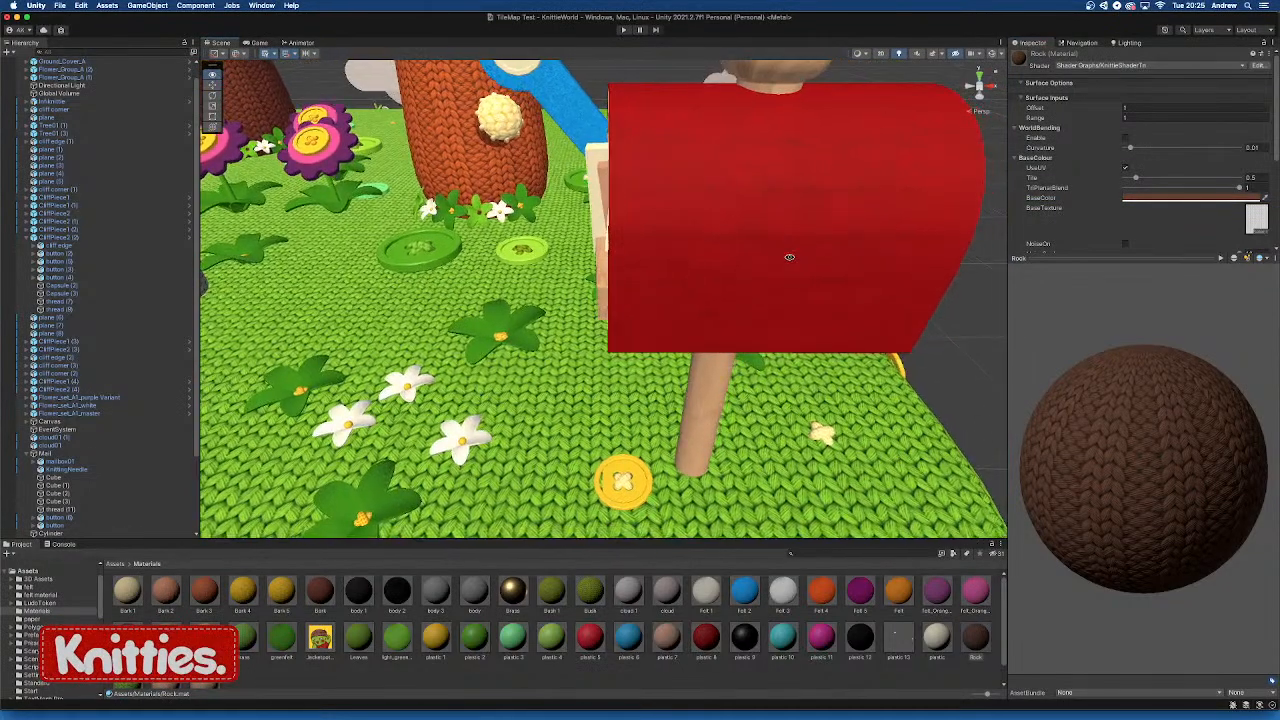
middle_click_drag(669, 237, 715, 234)
left_click_drag(585, 247, 696, 176, "alt")
scroll(697, 176, "down", 5)
left_click_drag(520, 230, 666, 219, "alt")
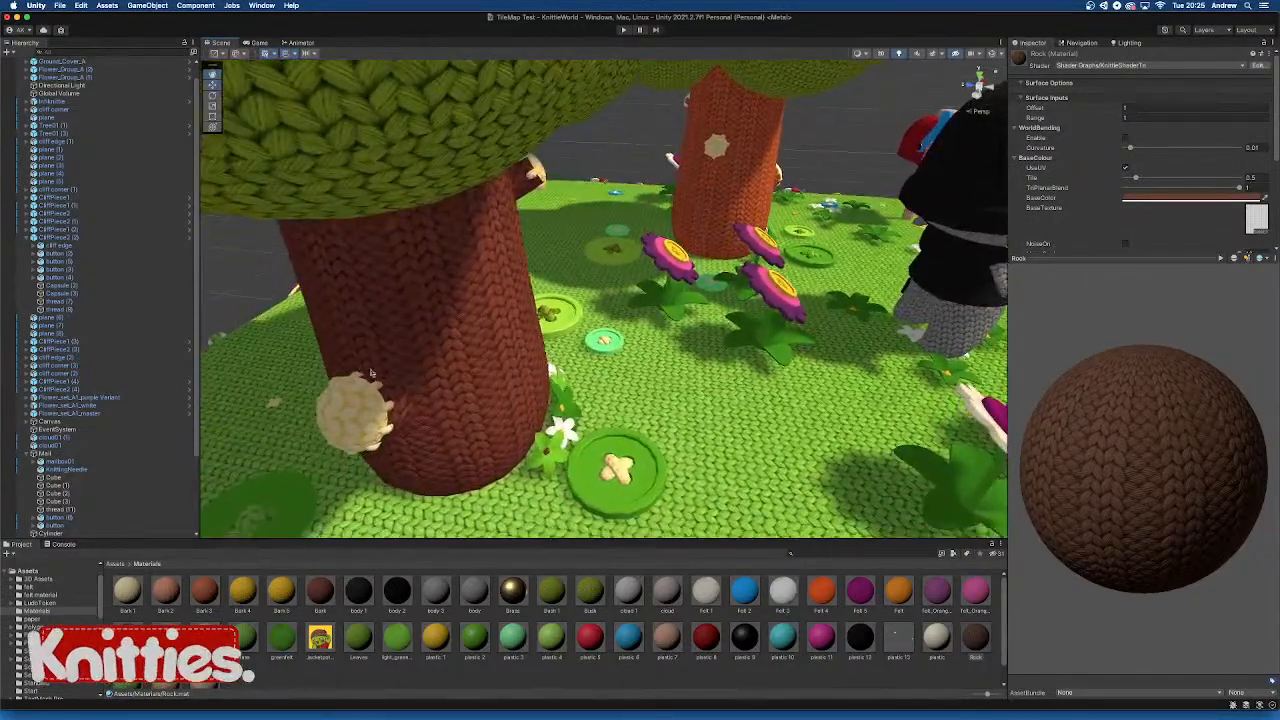
left_click_drag(416, 358, 472, 329, "alt")
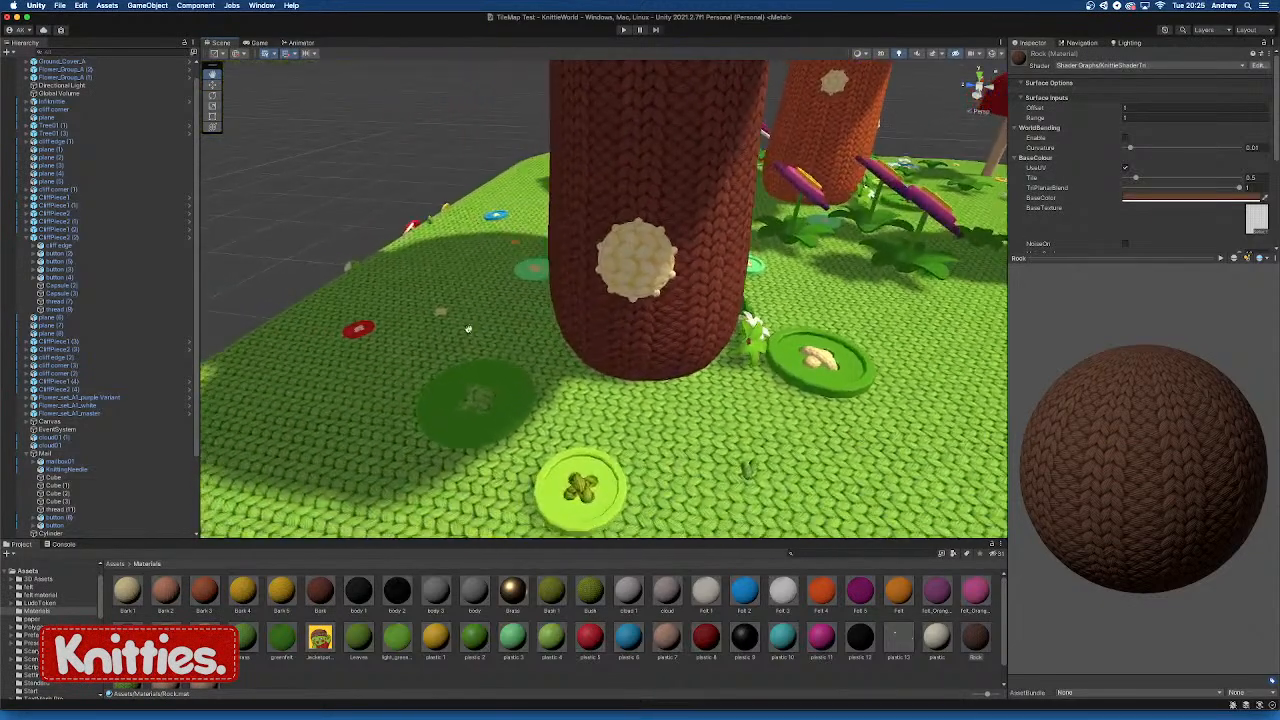
left_click_drag(615, 309, 502, 303, "alt")
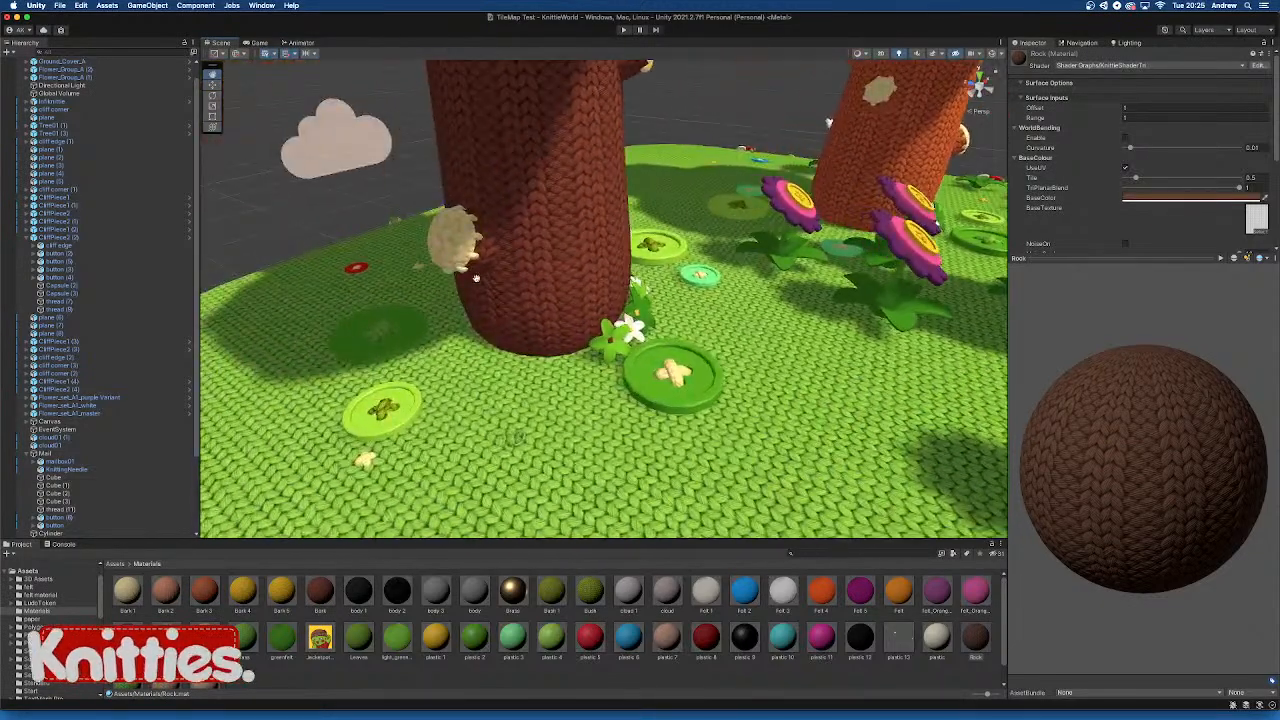
scroll(555, 314, "down", 5)
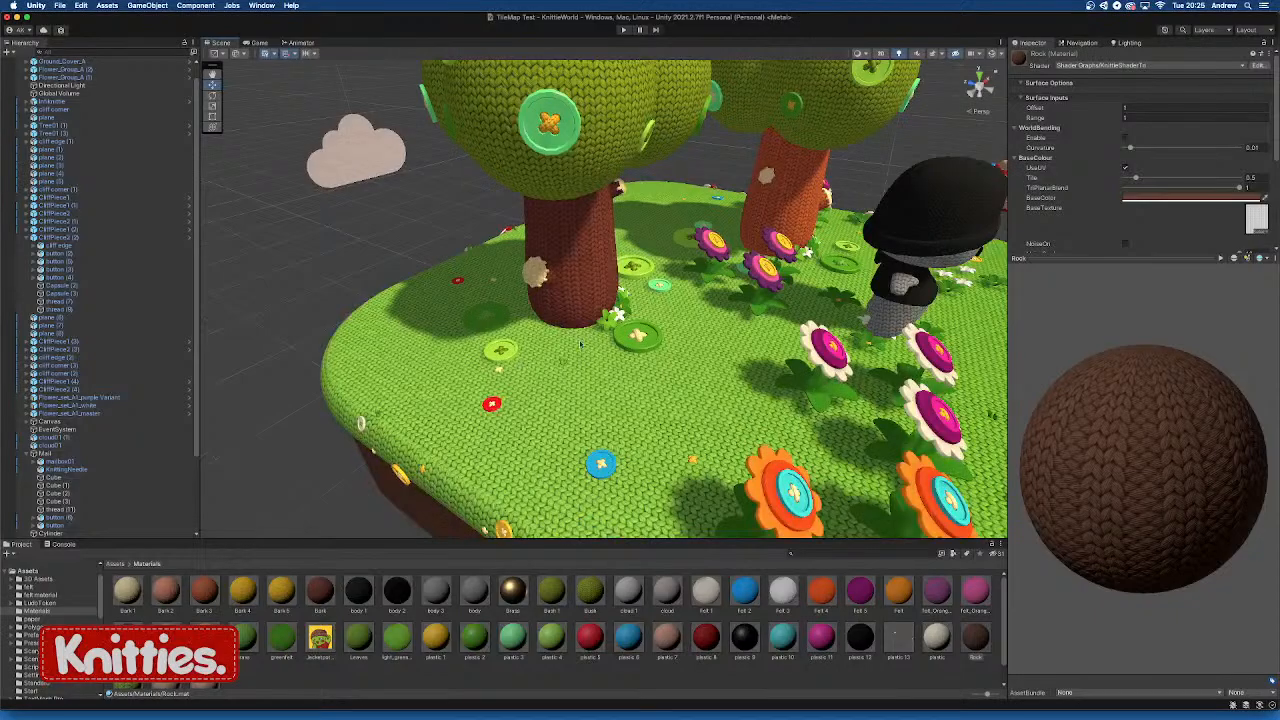
Examine the whole decorated island from the front and above, including the flowers, character, mailbox and cliff edge
left_click_drag(698, 358, 680, 337, "alt")
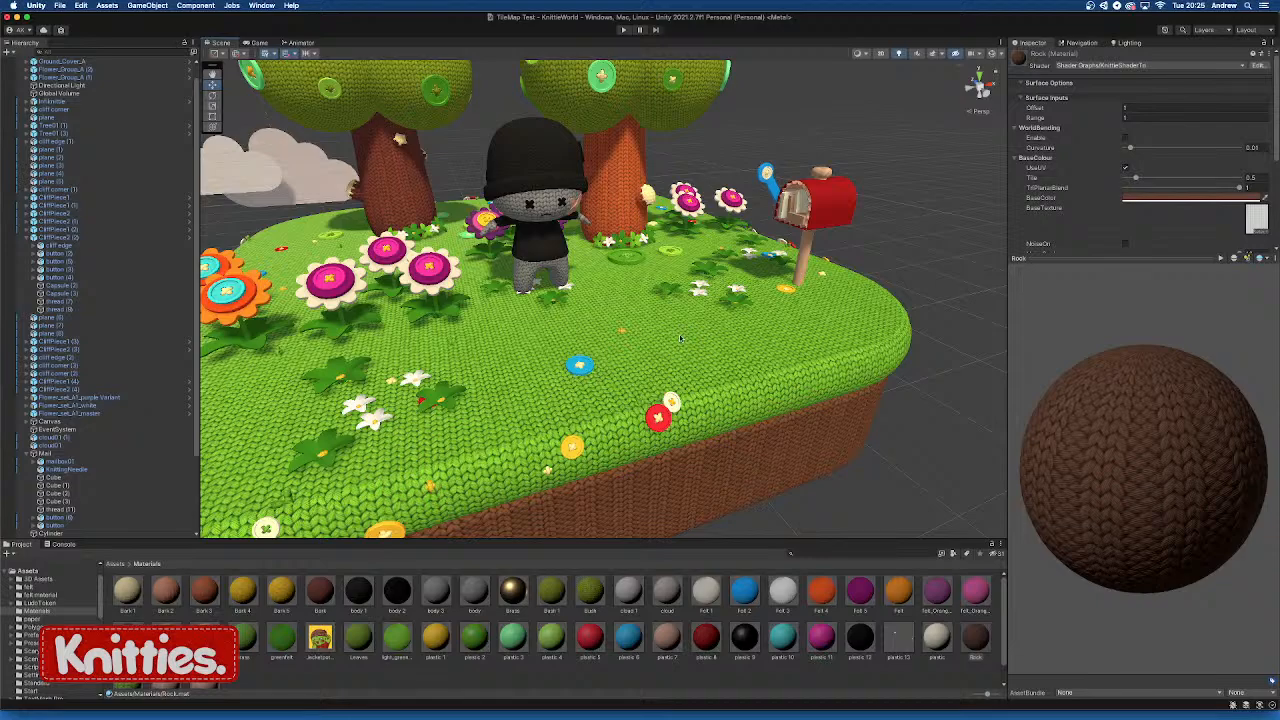
scroll(528, 320, "down", 10)
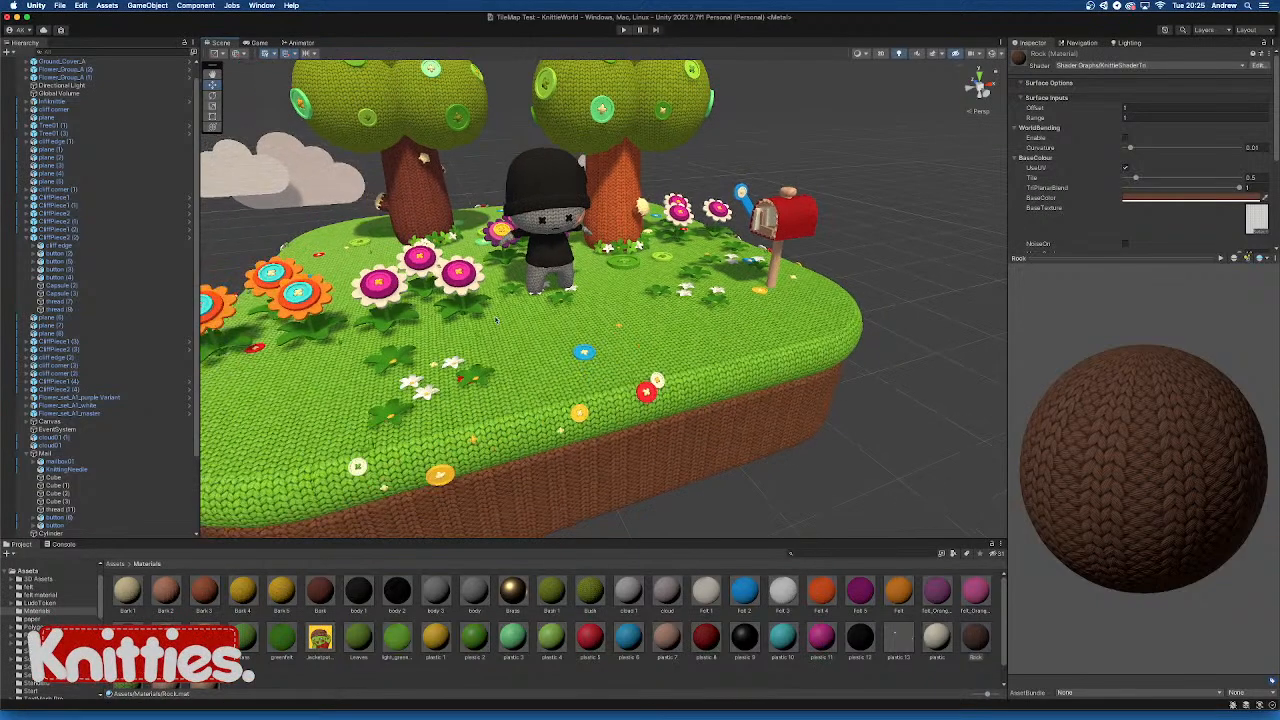
left_click_drag(665, 301, 664, 256, "alt")
scroll(612, 353, "up", 8)
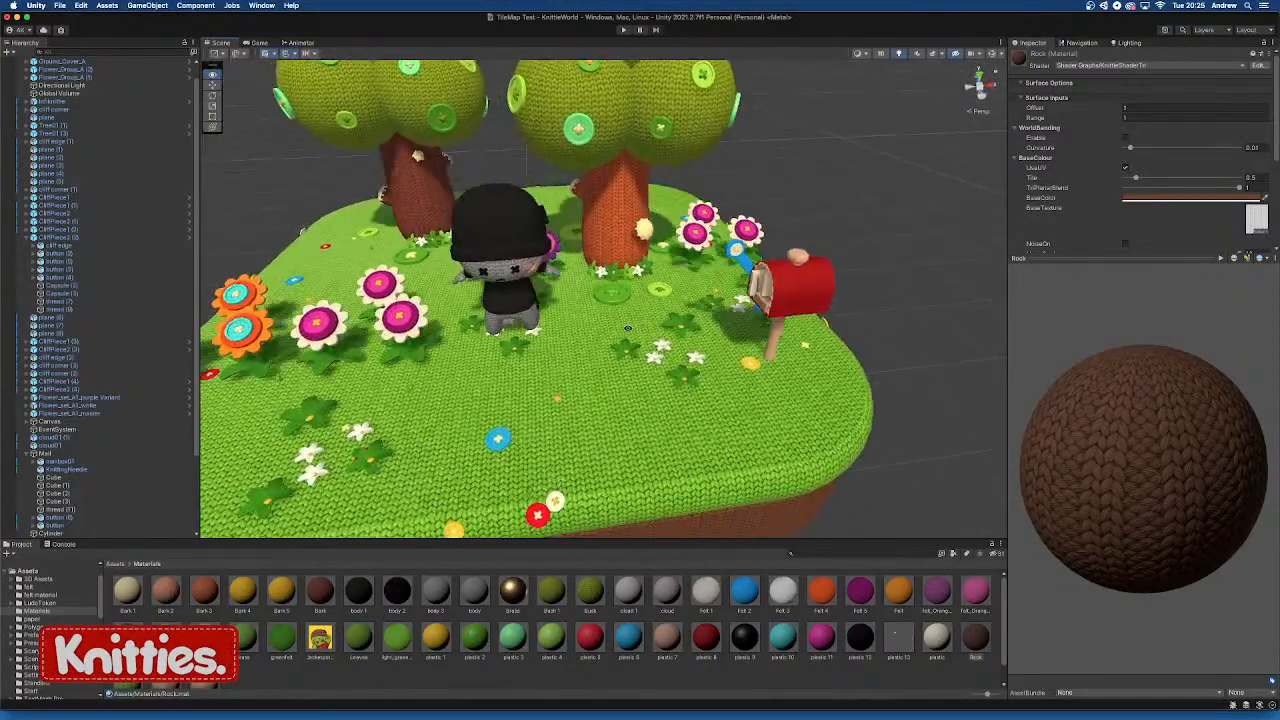
left_click_drag(562, 324, 684, 337)
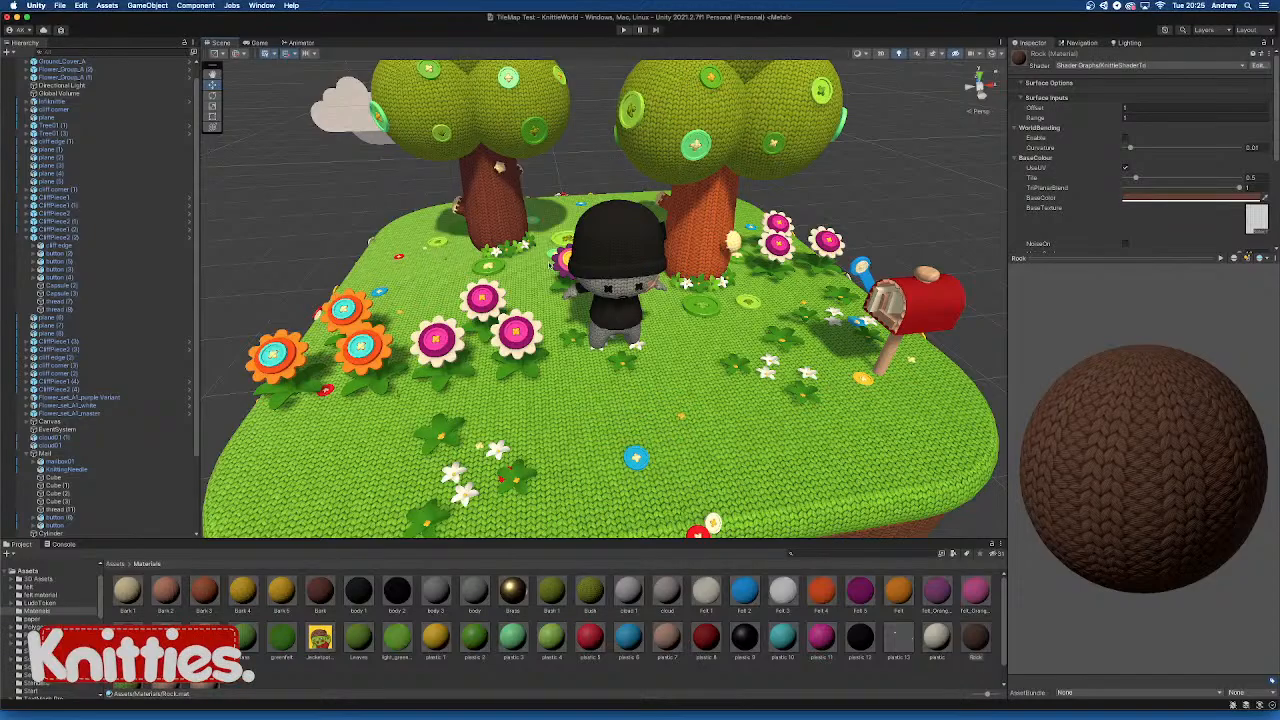
scroll(680, 262, "down", 7)
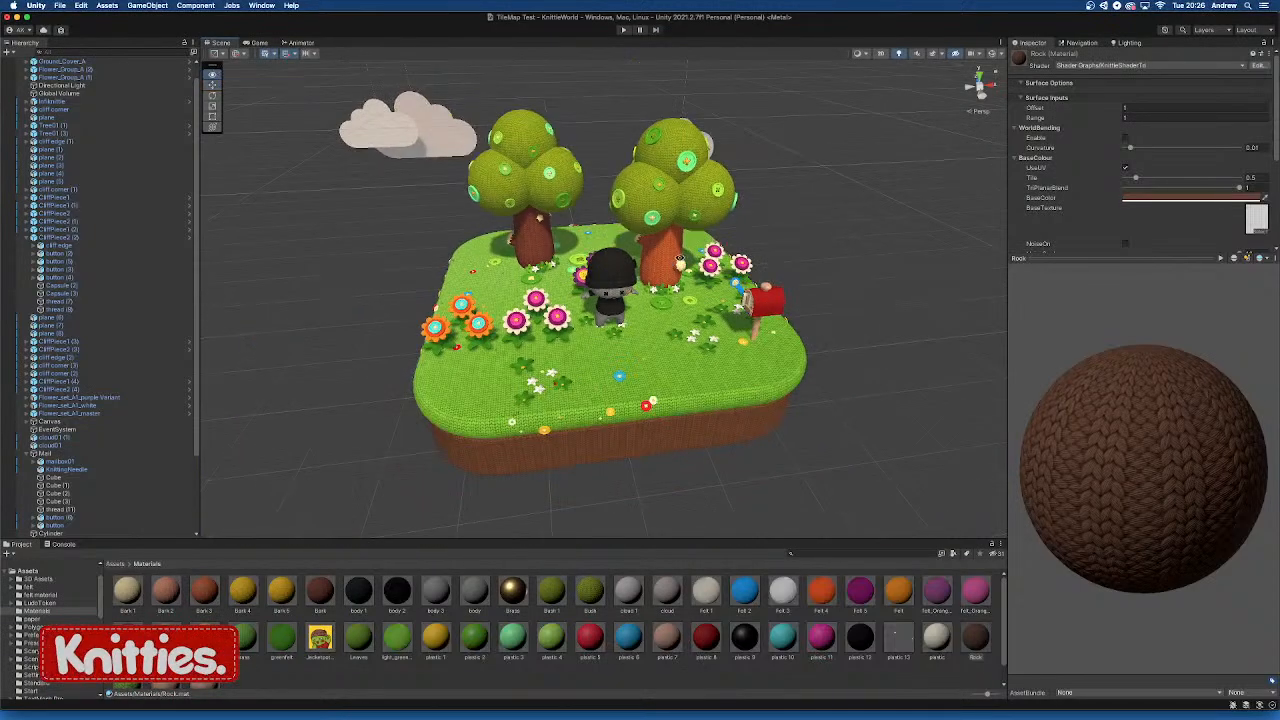
left_click_drag(680, 259, 622, 297, "alt")
scroll(610, 293, "up", 6)
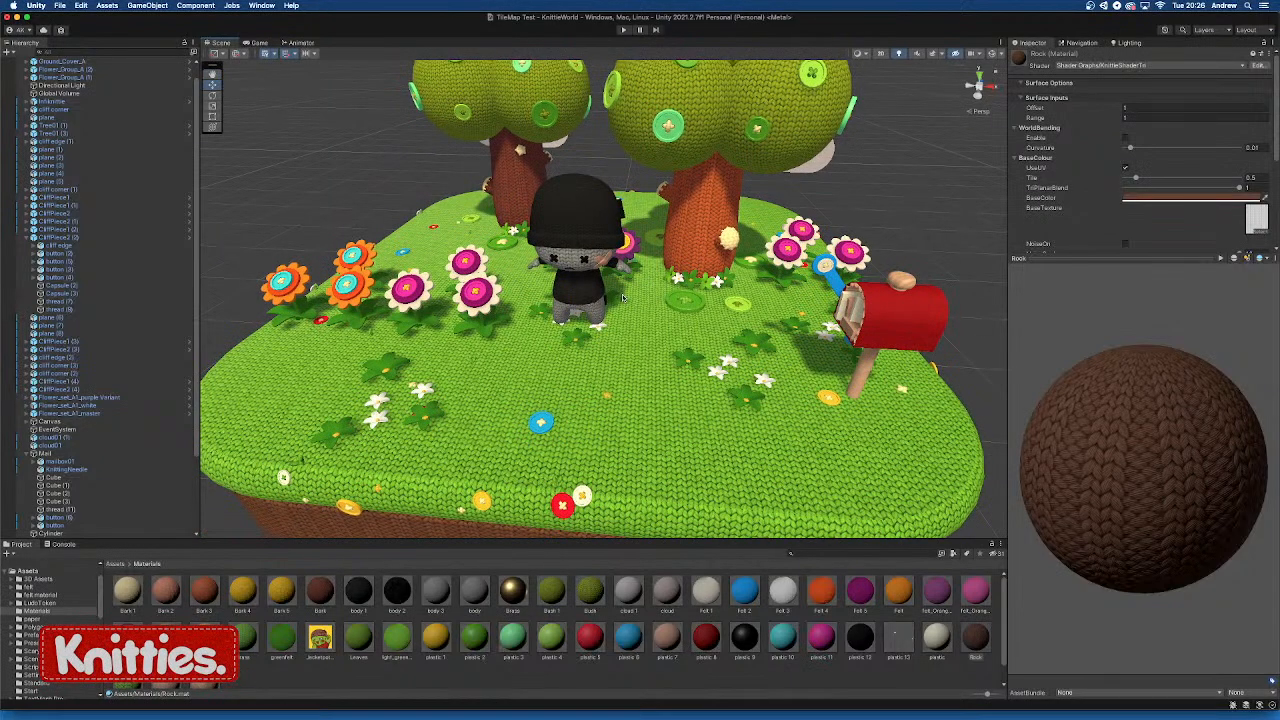
Review the finished island from the front at a distance, including its cliff sides, and inspect the character, buttons and knitted grass up close
scroll(622, 297, "down", 6)
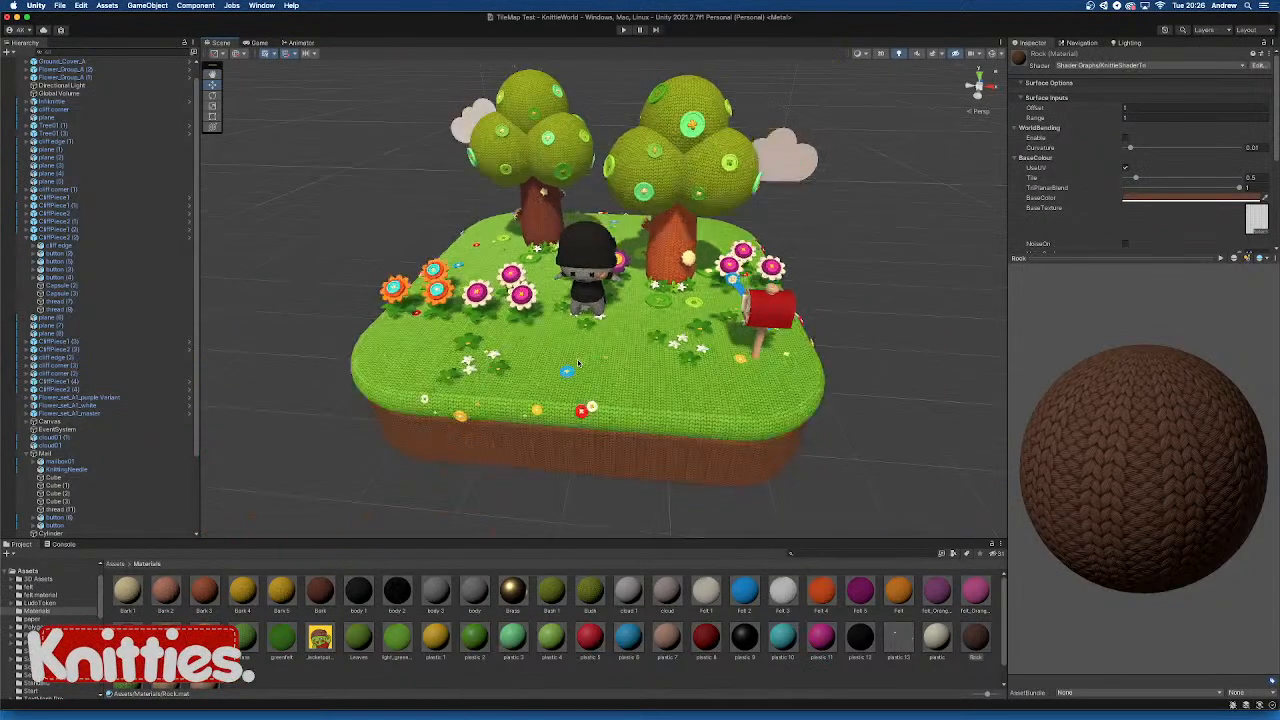
left_click_drag(622, 297, 660, 342, "alt")
scroll(633, 371, "up", 5)
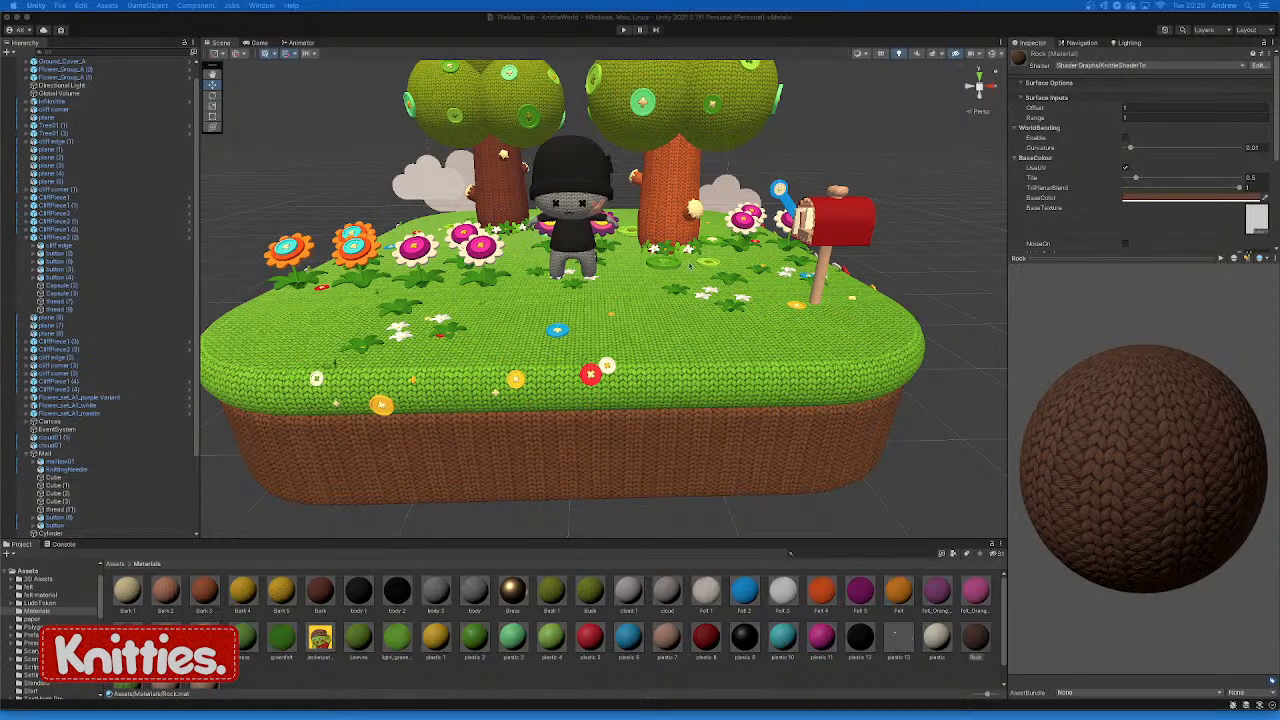
scroll(604, 299, "down", 3)
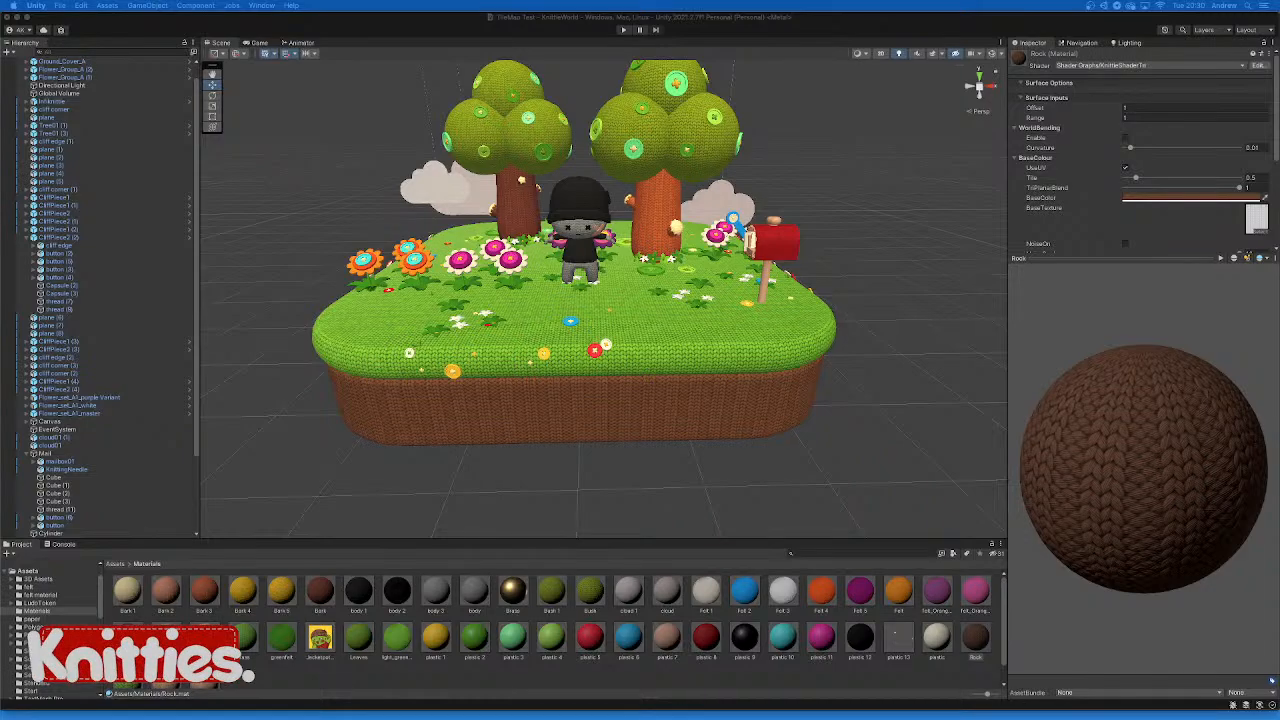
scroll(604, 299, "down", 3)
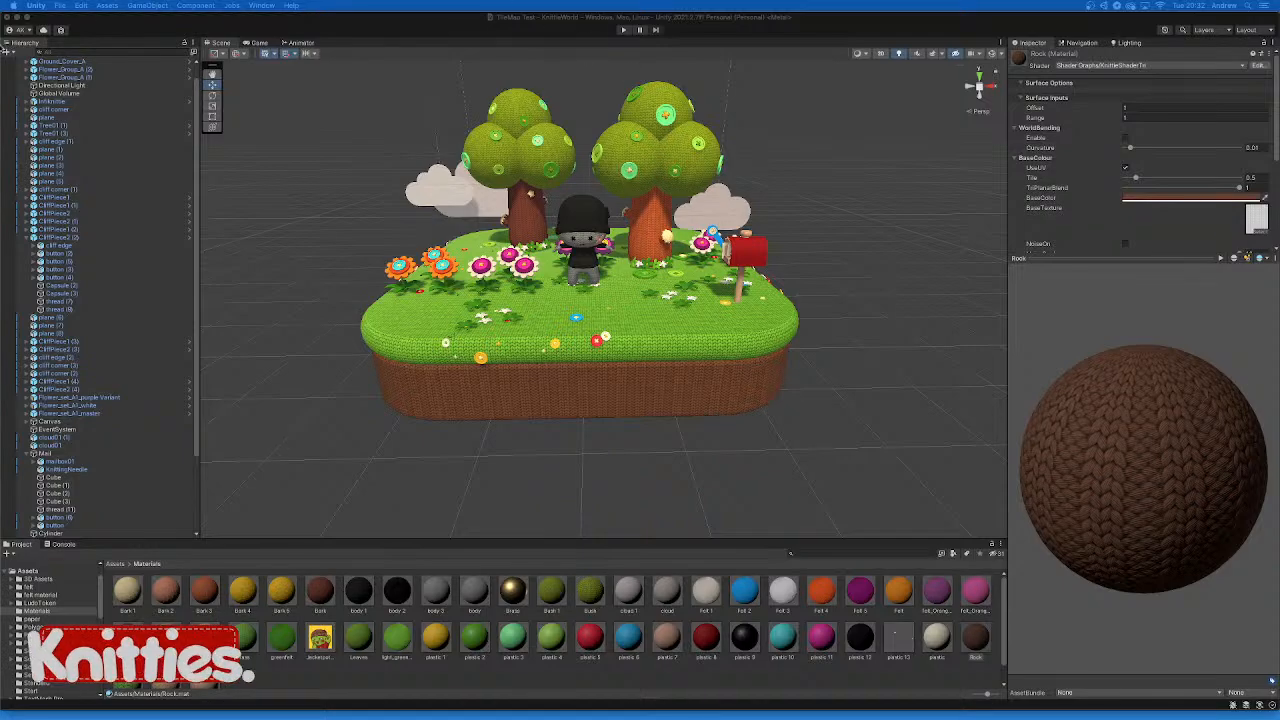
scroll(597, 210, "up", 1)
scroll(597, 210, "up", 3)
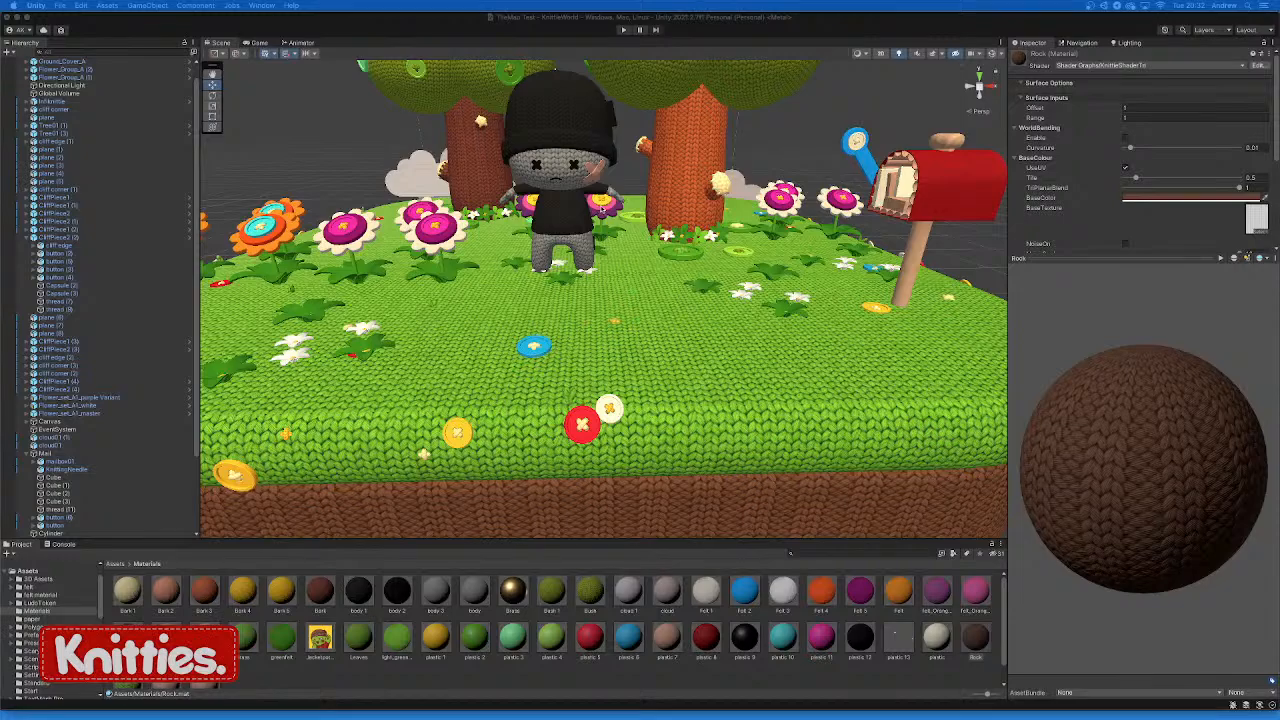
scroll(600, 210, "up", 2)
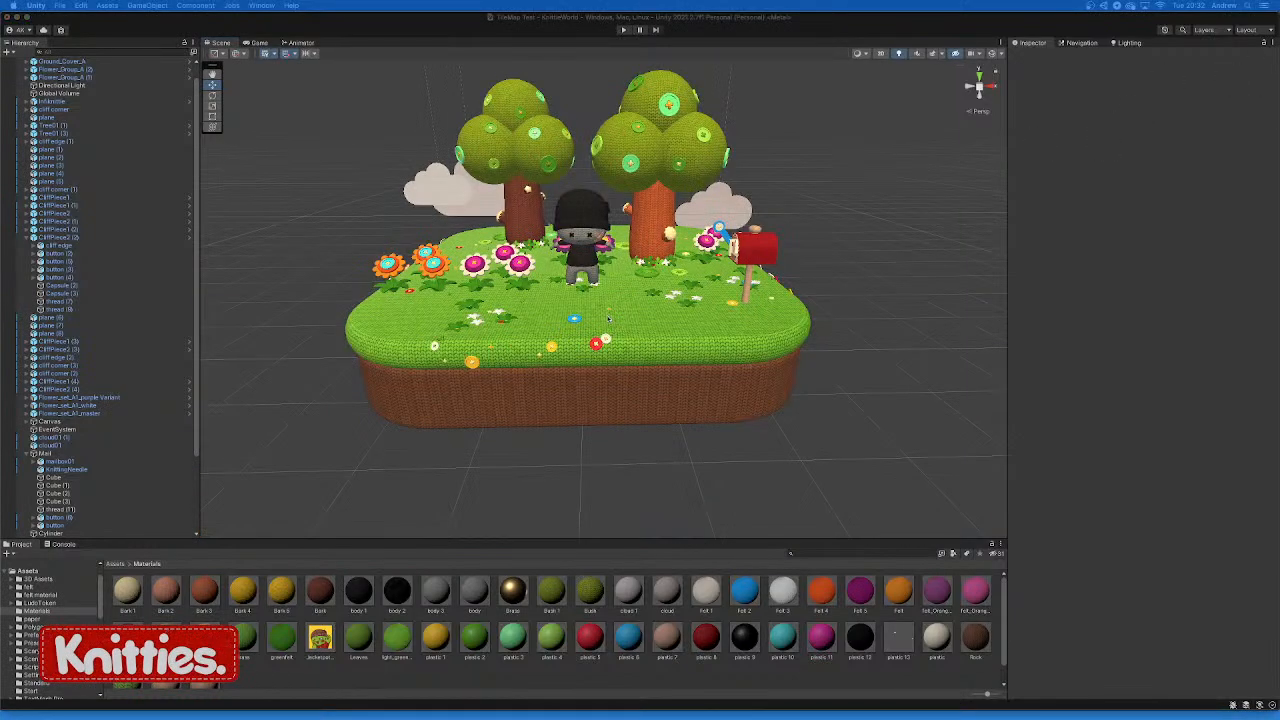
scroll(608, 318, "up", 8)
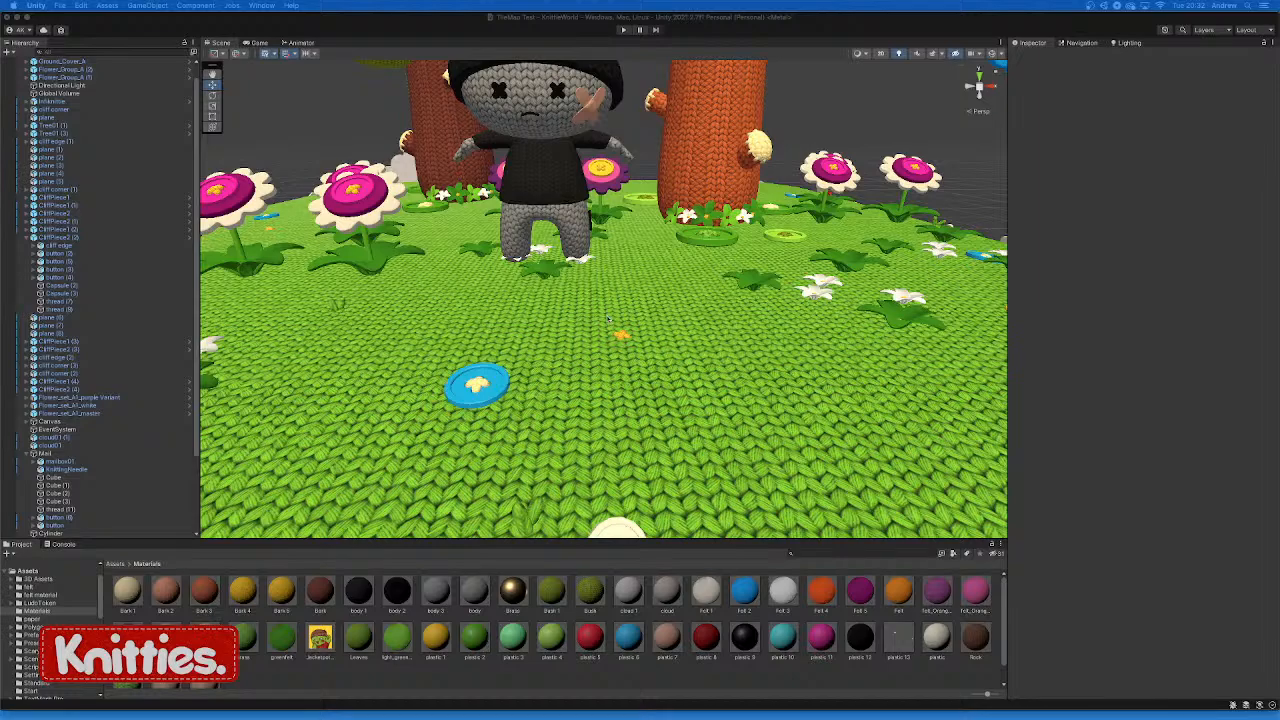